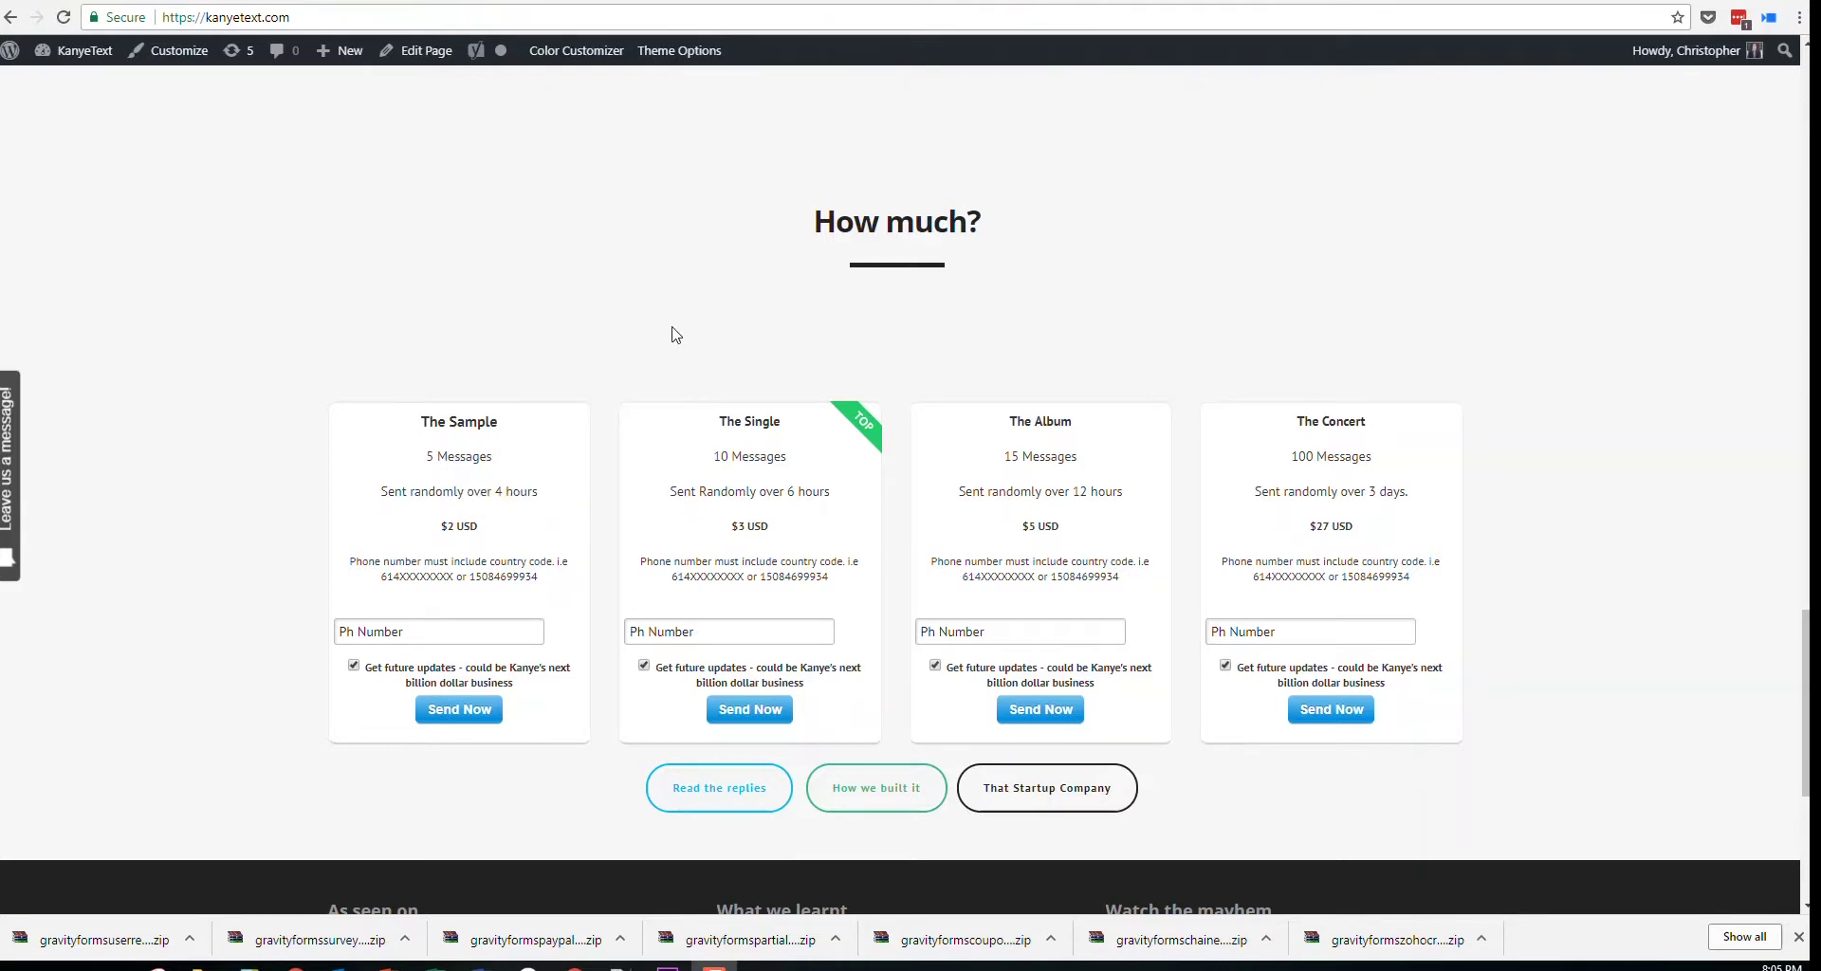
Switch to the TrumpText spreadsheet and examine the Payments sheet's phone number, status, message, sent messages, call to action and email address columns
left_click(95, 2)
left_click(505, 482)
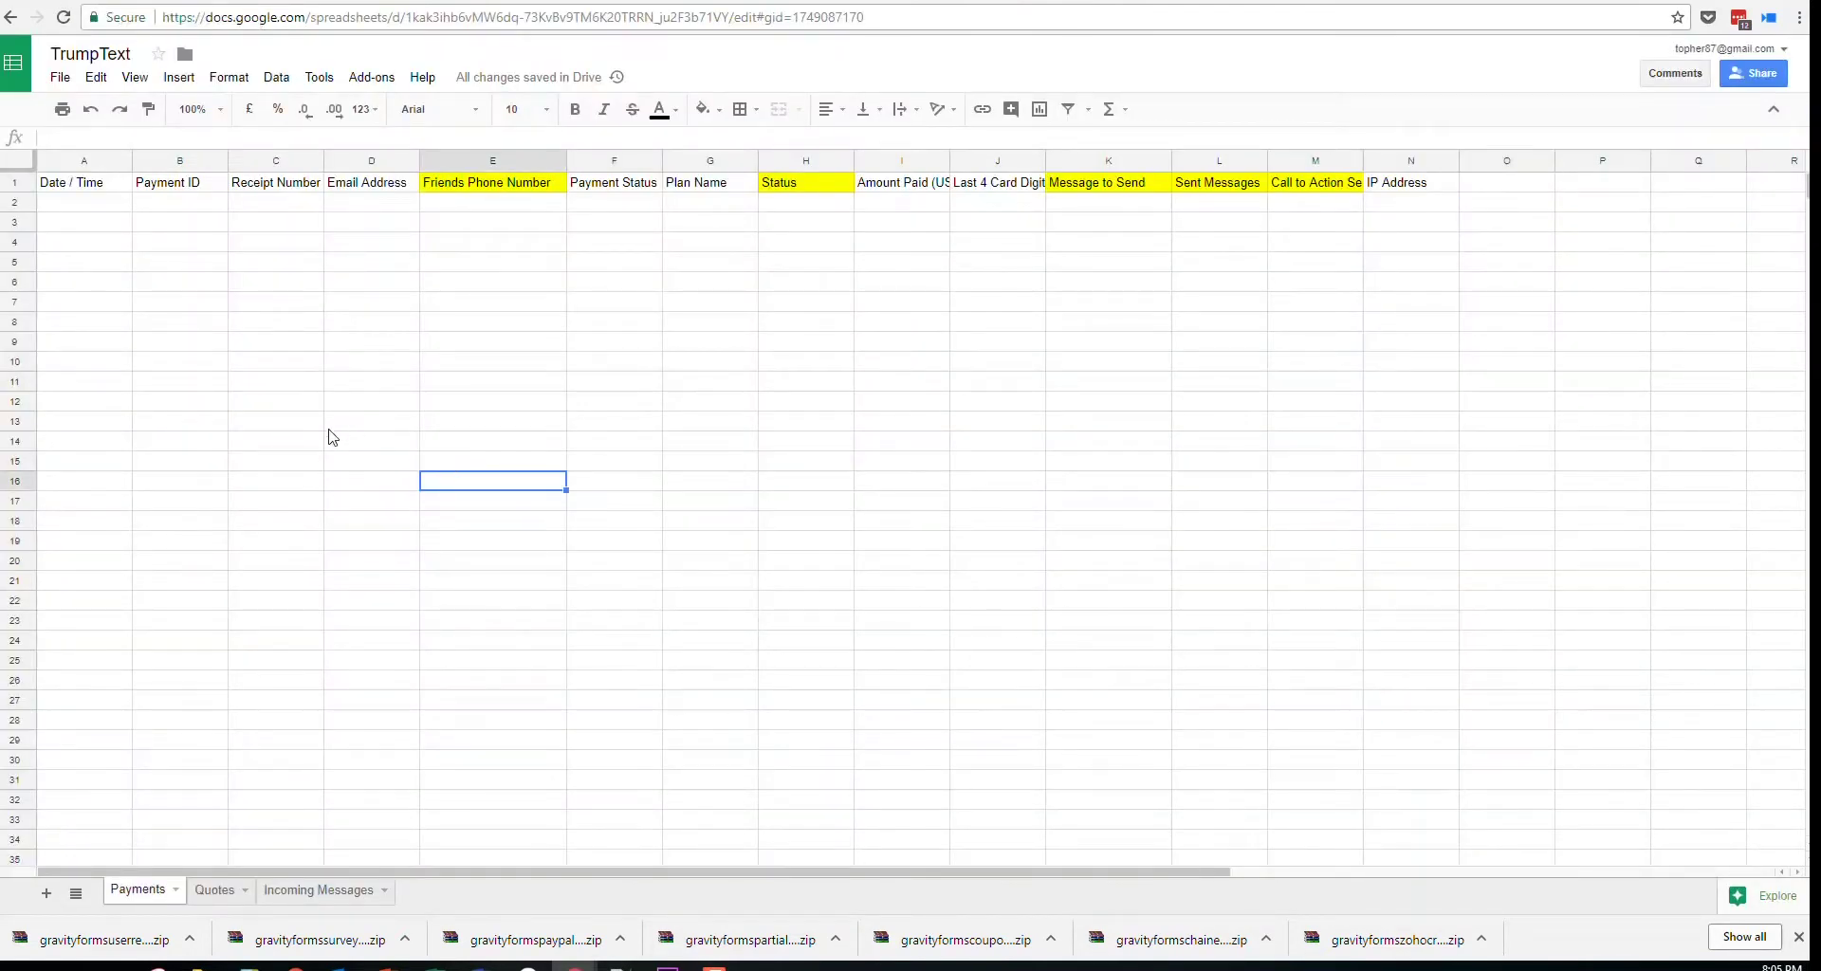
left_click(487, 159)
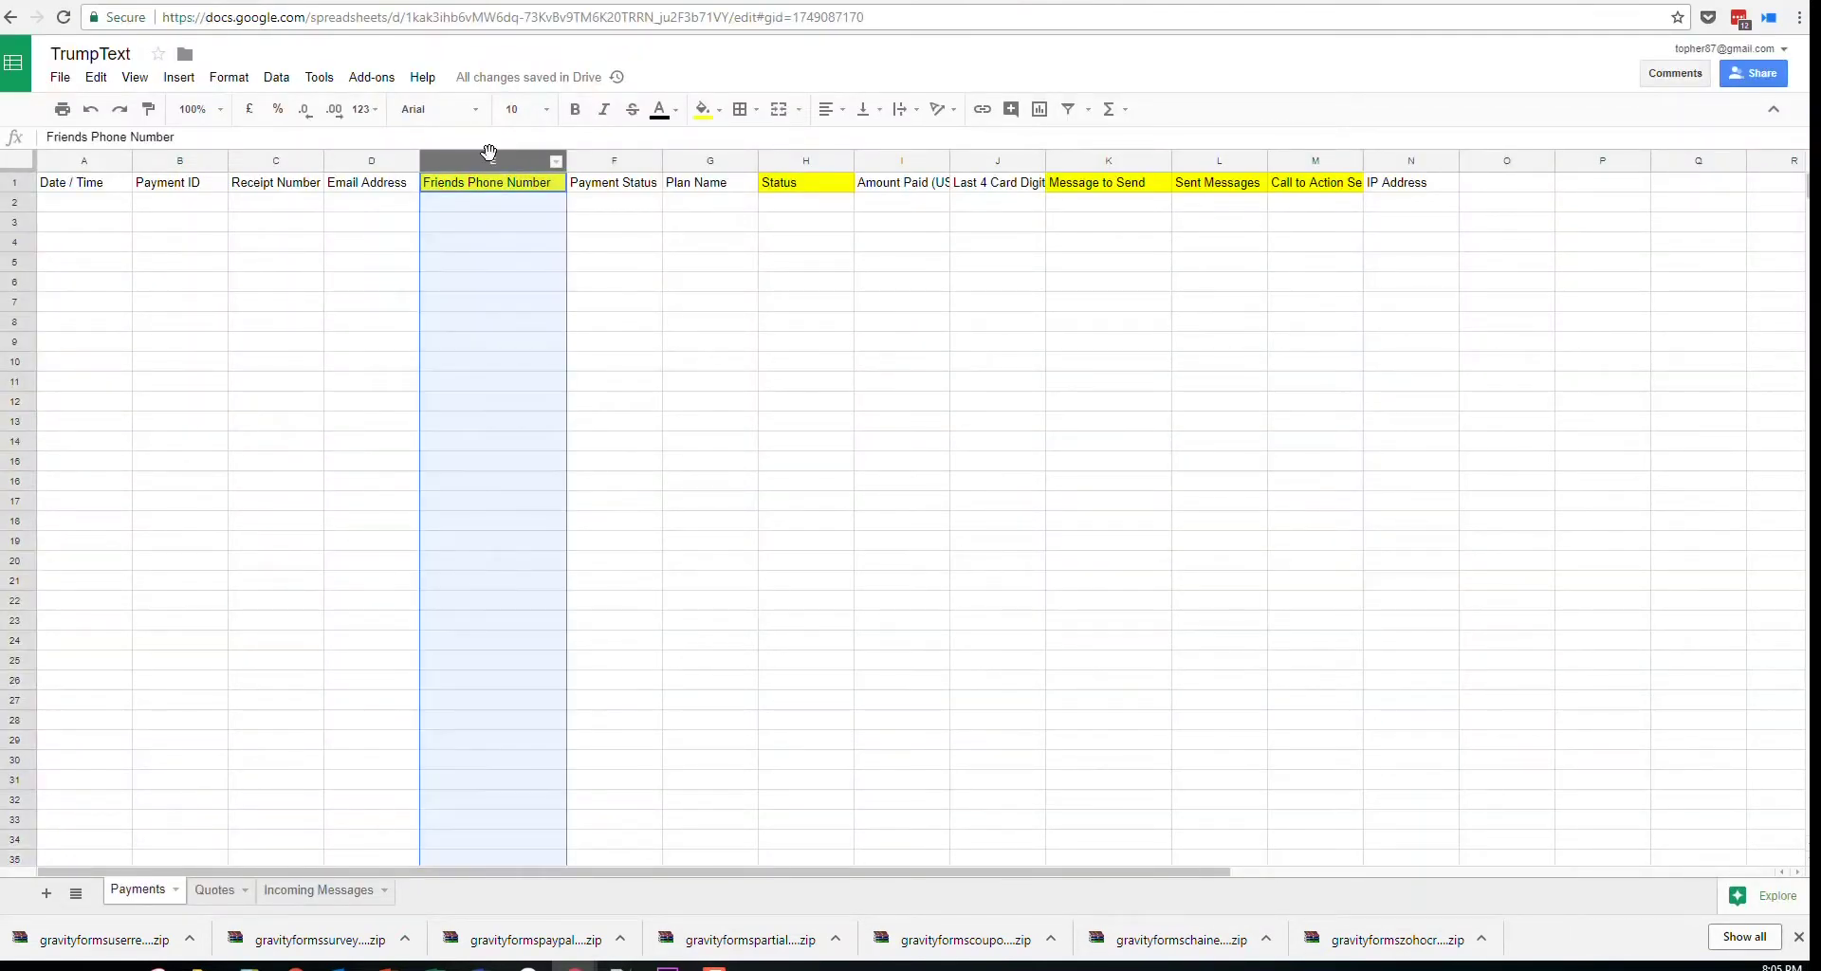
left_click(802, 162)
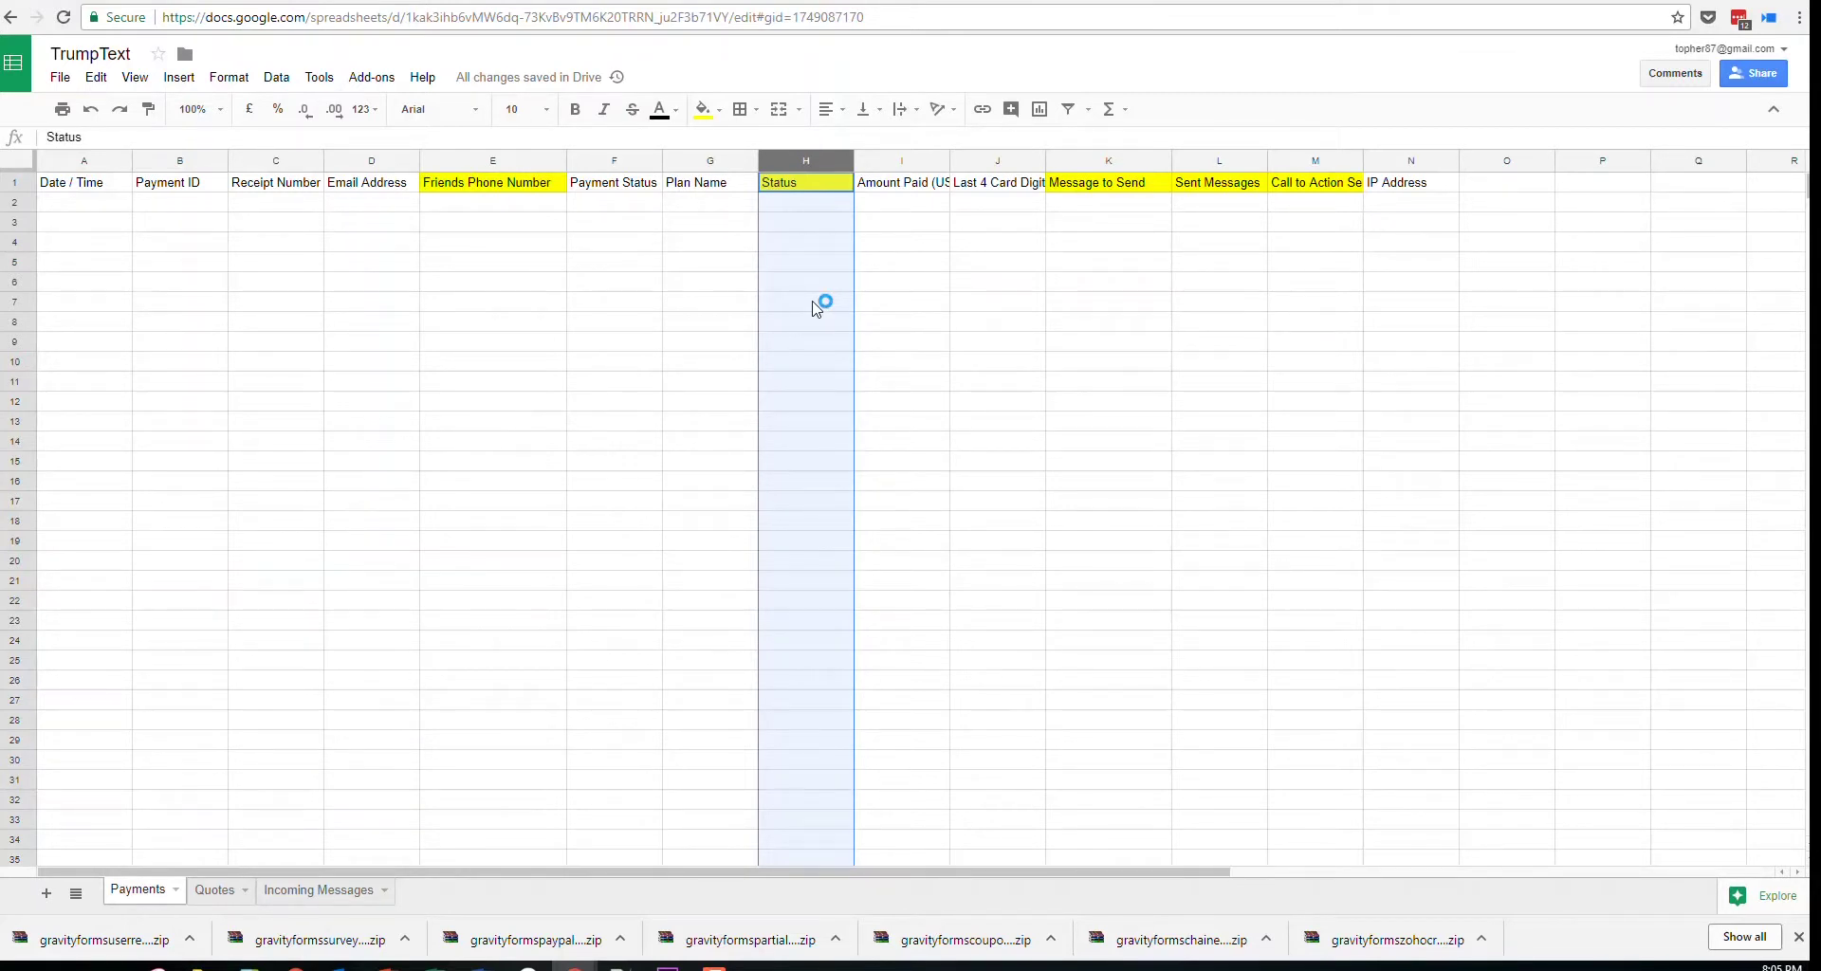
left_click(1115, 163)
left_click(1106, 208)
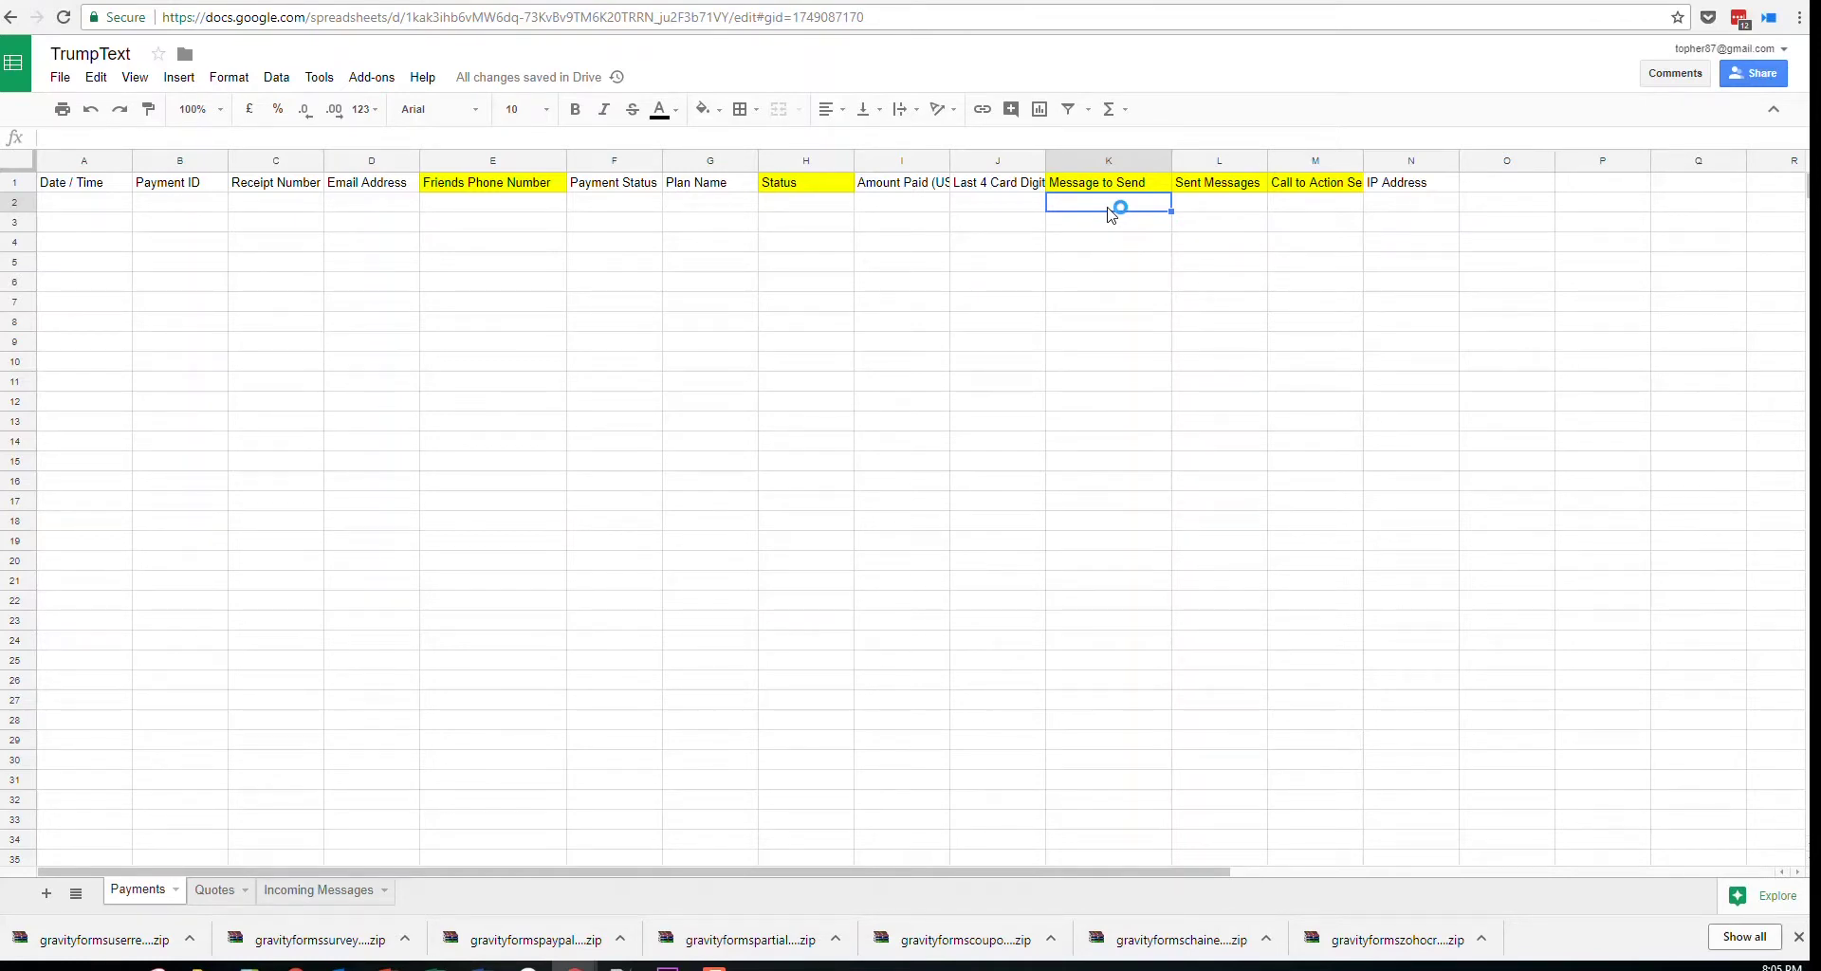
left_click(1221, 184)
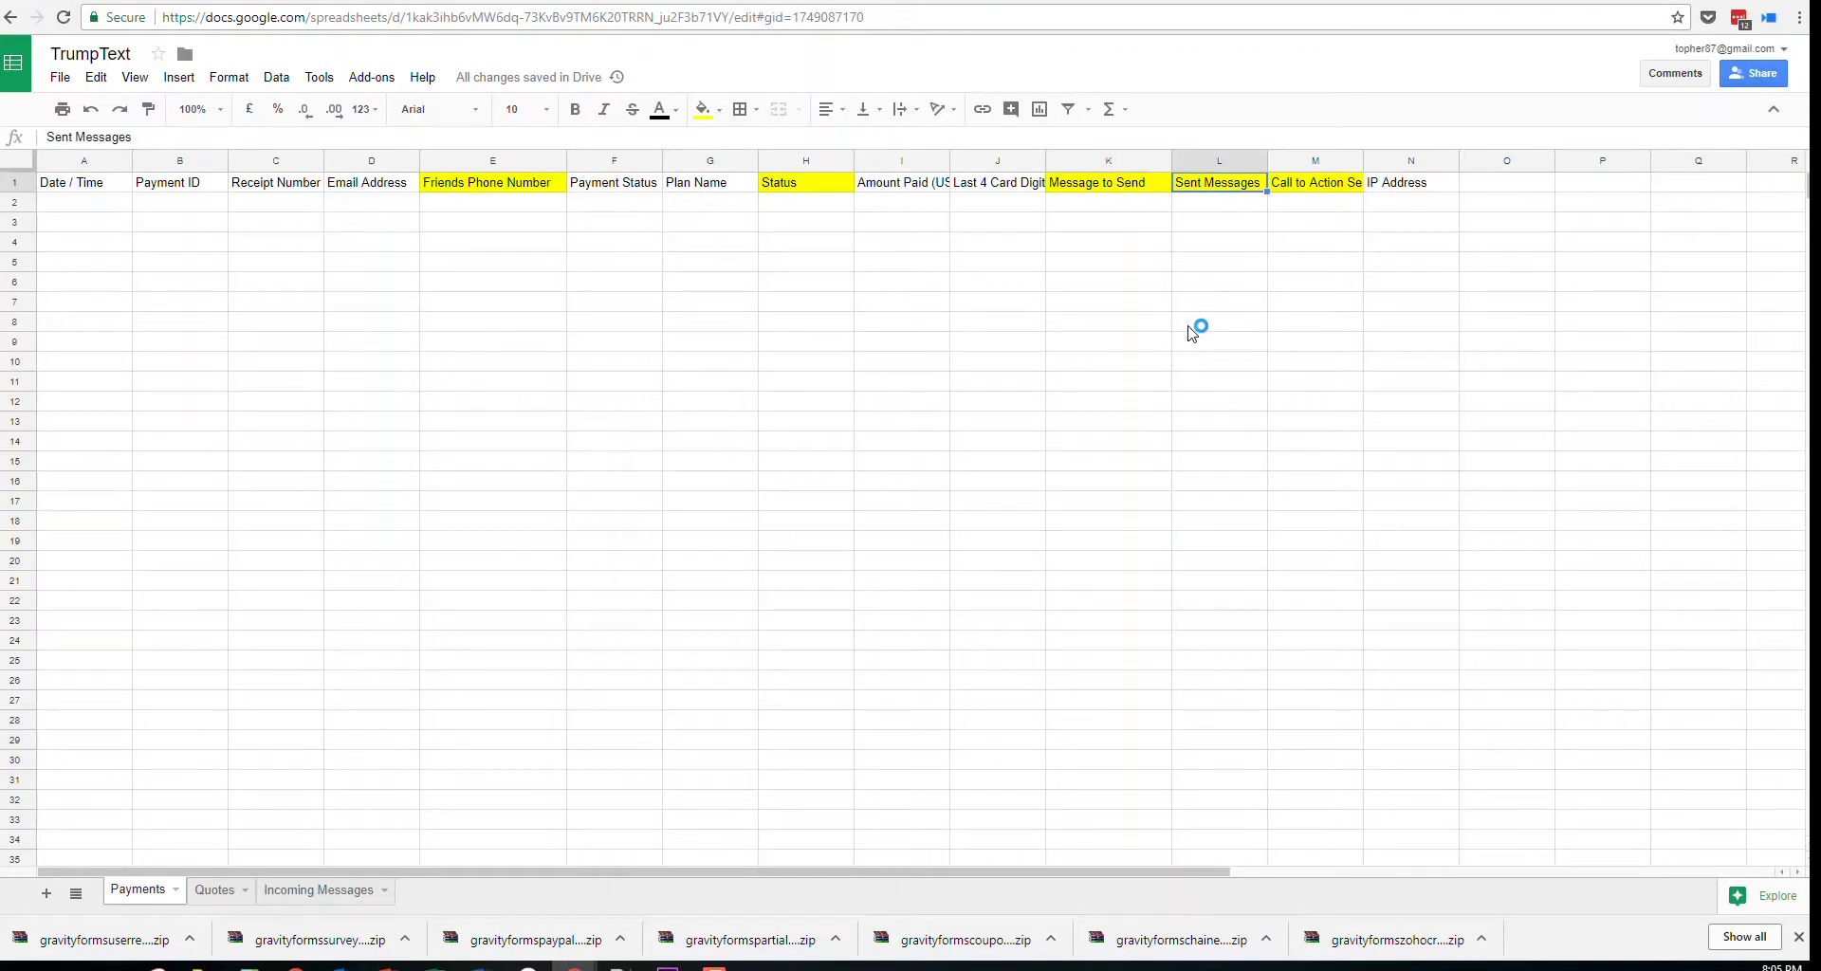
left_click(1292, 183)
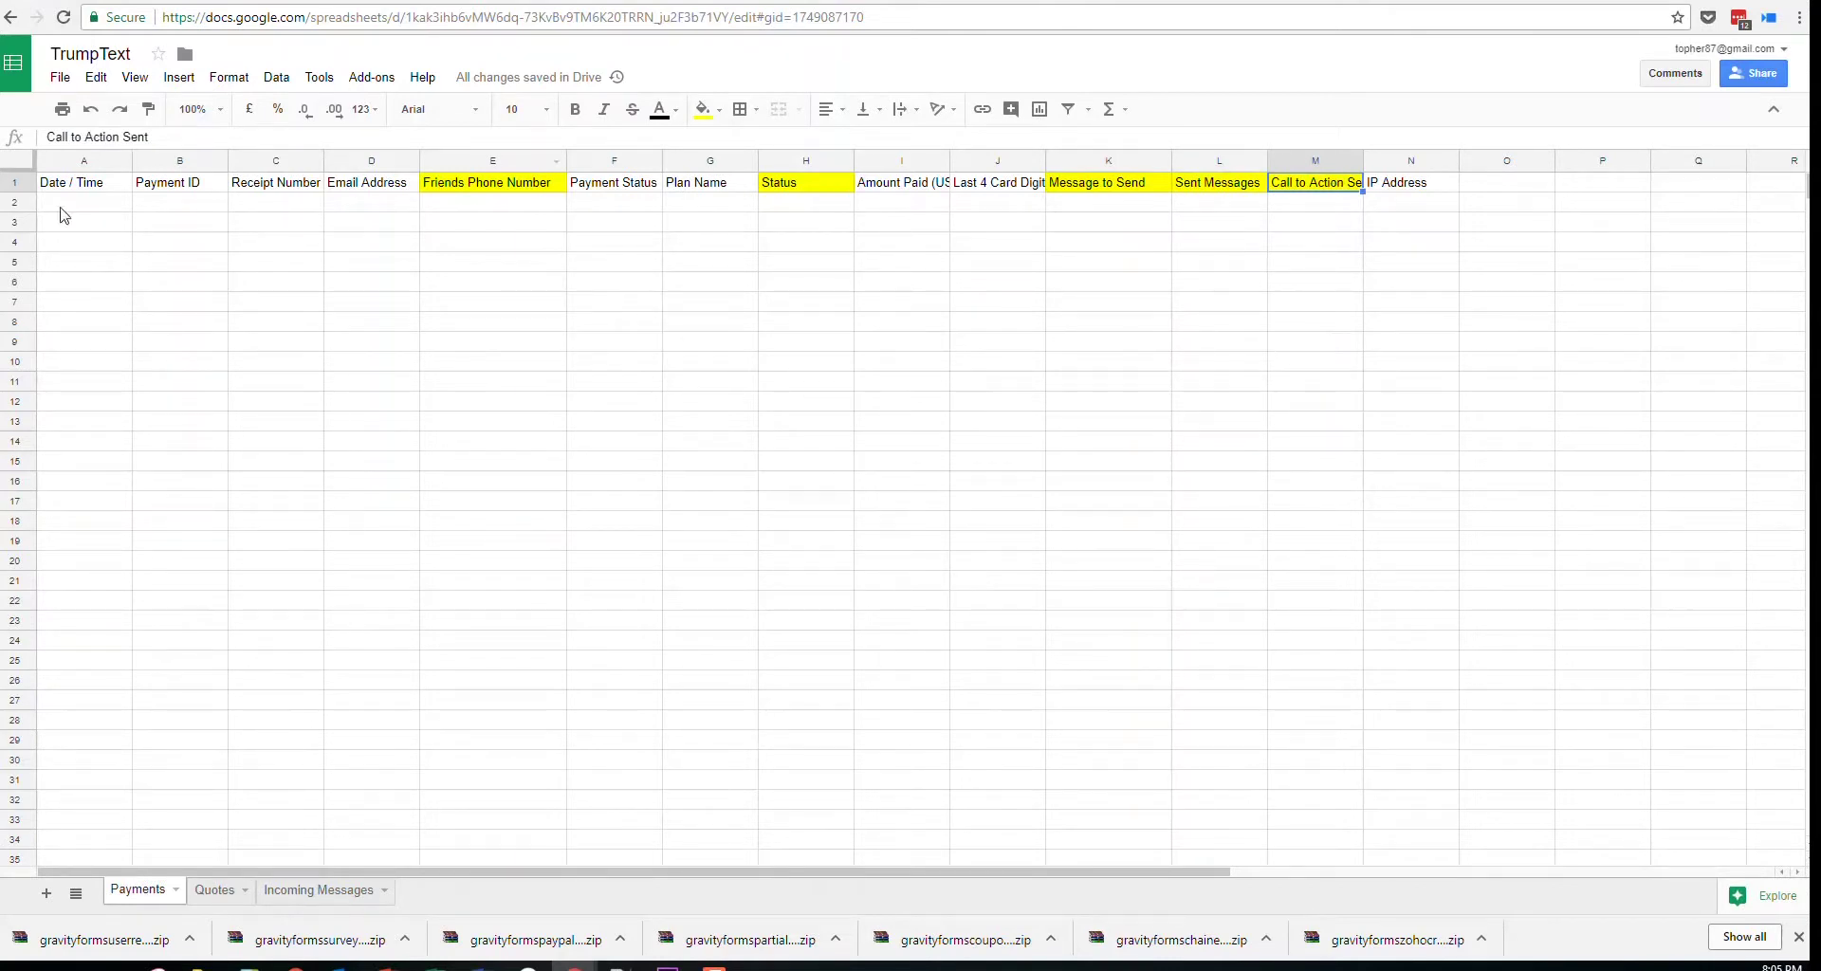
left_click(361, 187)
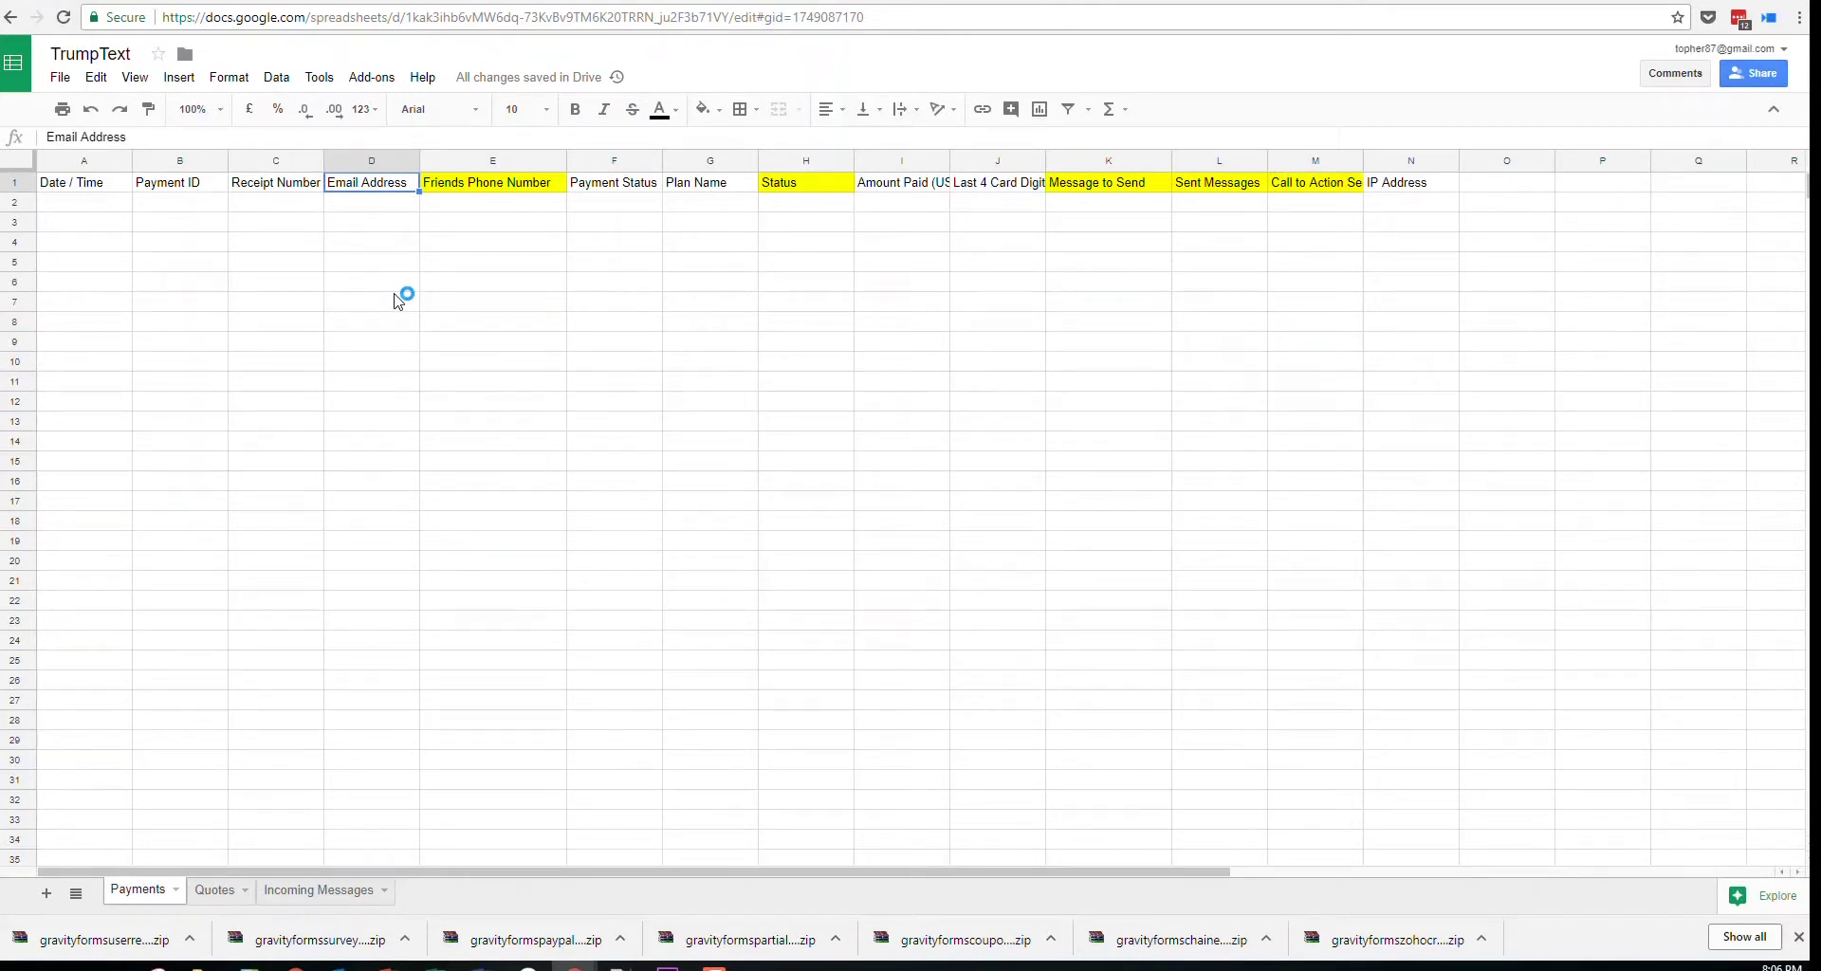
left_click(529, 202)
type("54654654")
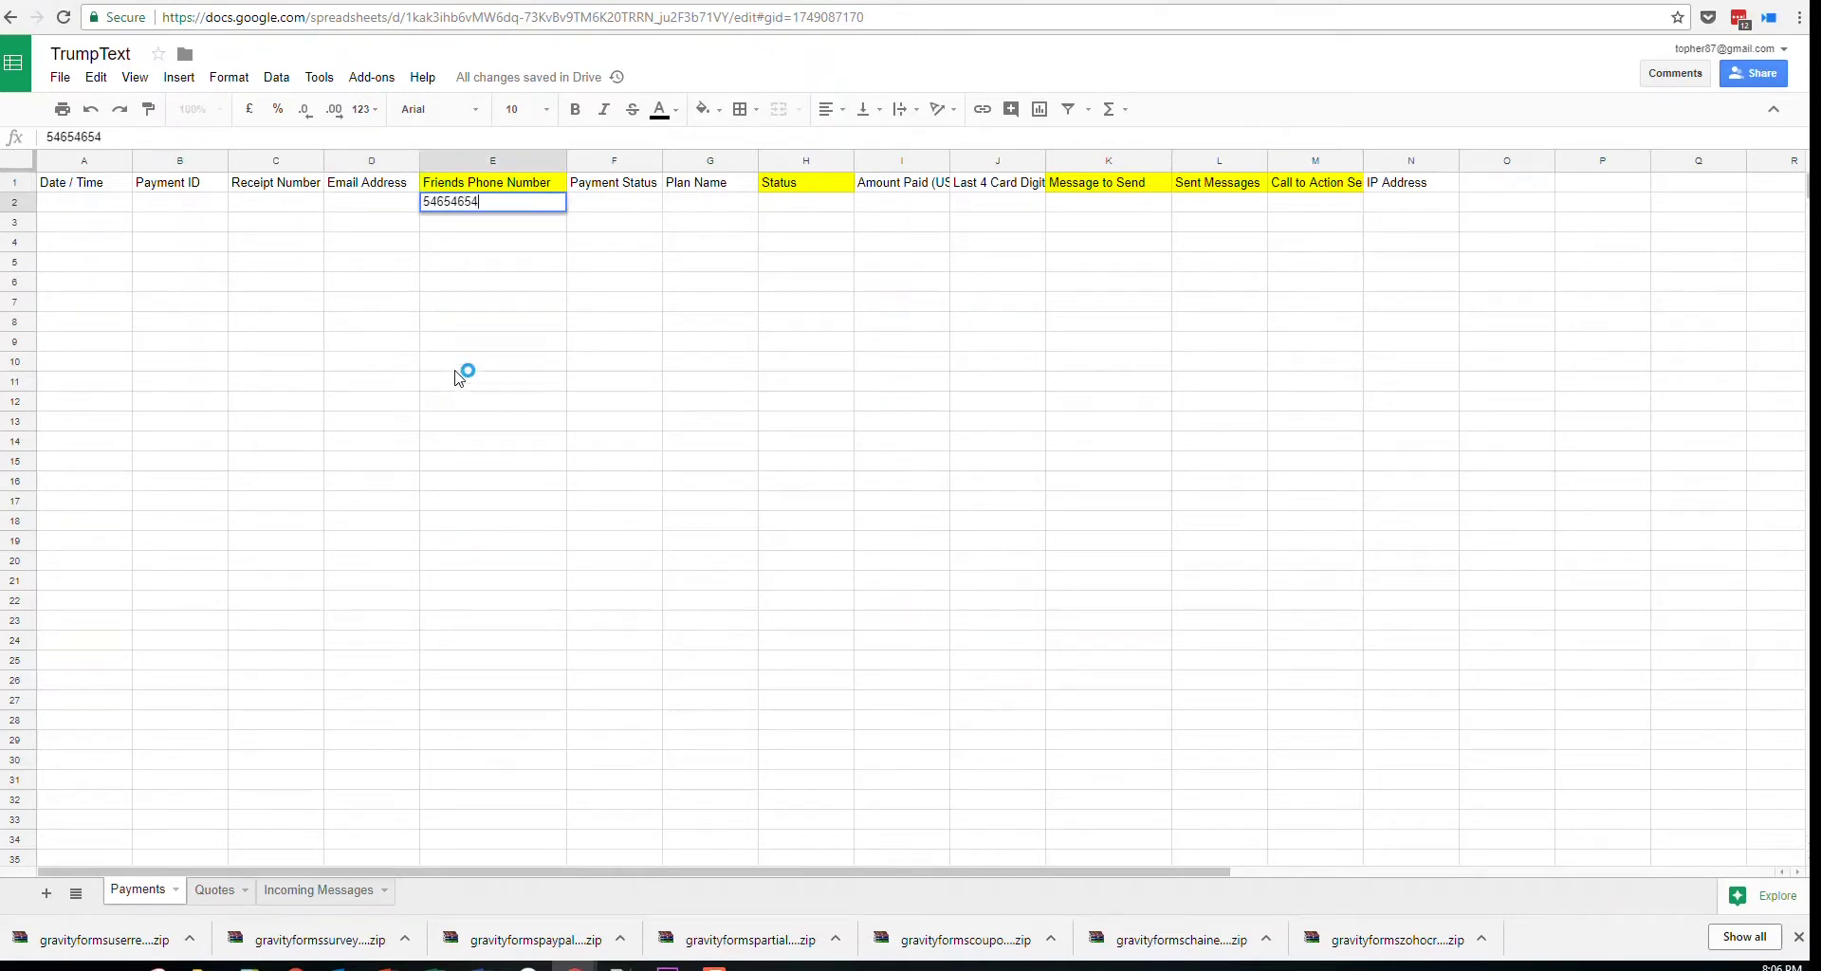
key("BackSpace")
key("BackSpace")
key("BackSpace")
key("BackSpace")
key("BackSpace")
key("BackSpace")
key("BackSpace")
key("BackSpace")
left_click(491, 243)
Switch to the published Trump Text page and look through its order form from the name fields to the credit card section
left_click(478, 0)
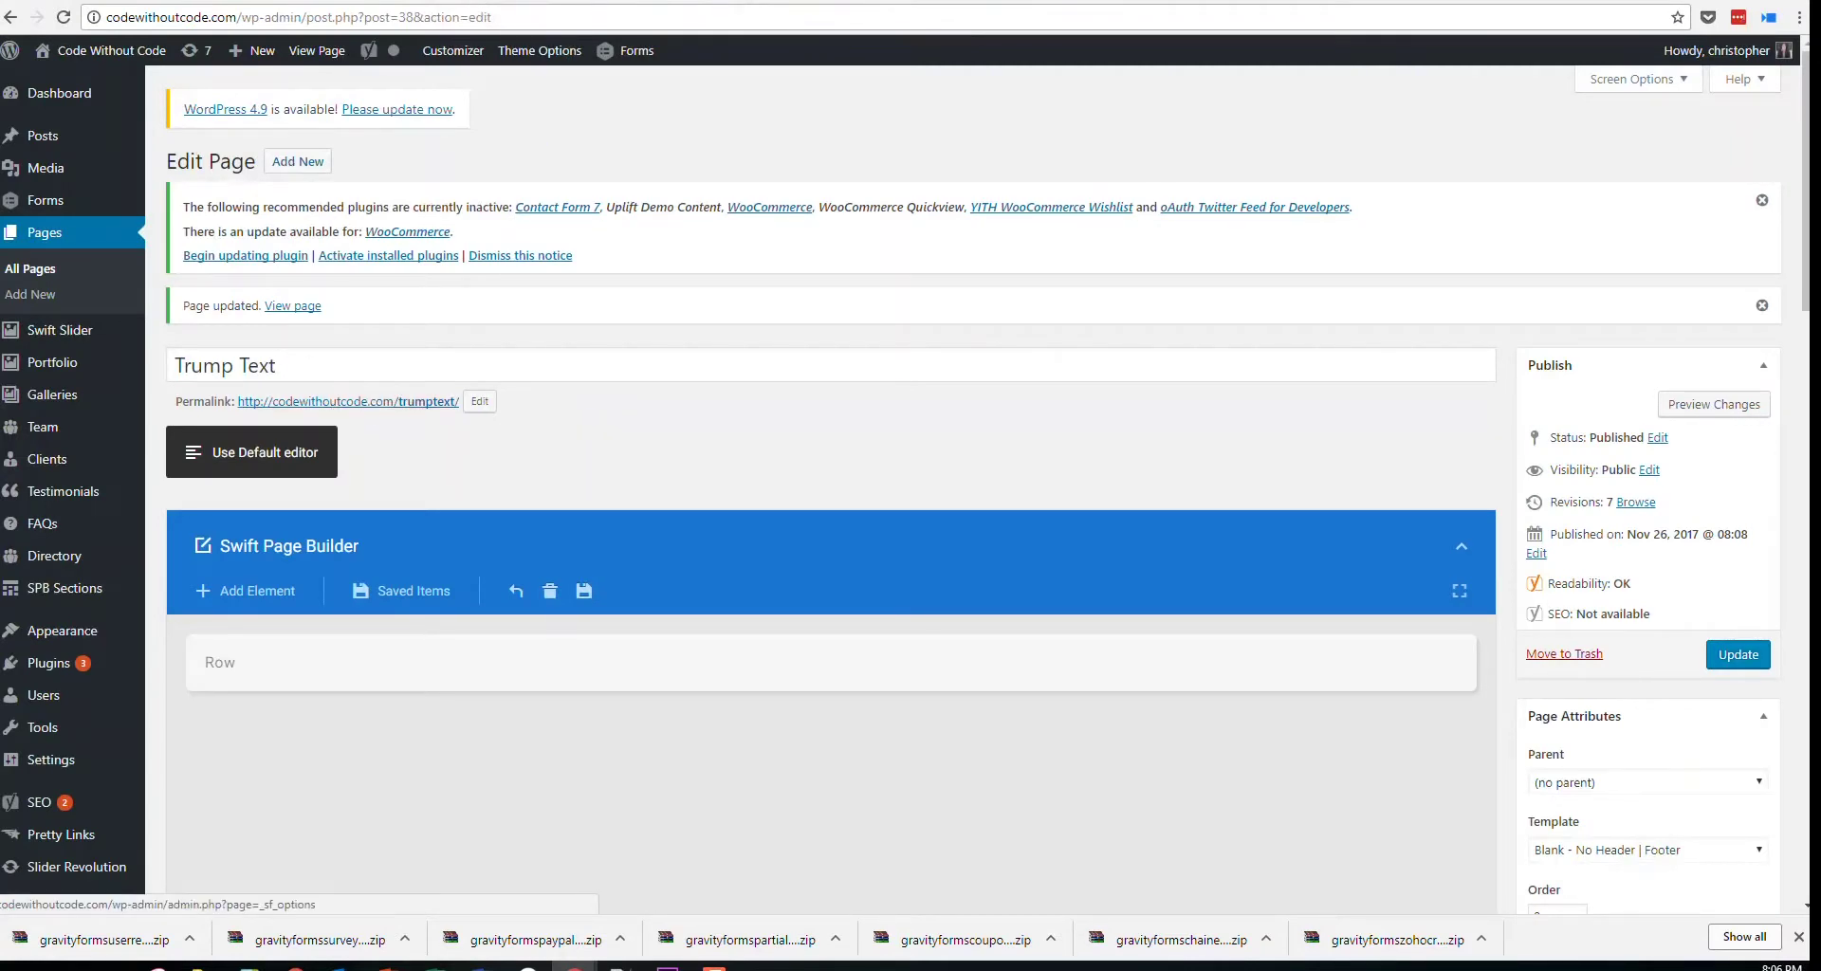
left_click(617, 0)
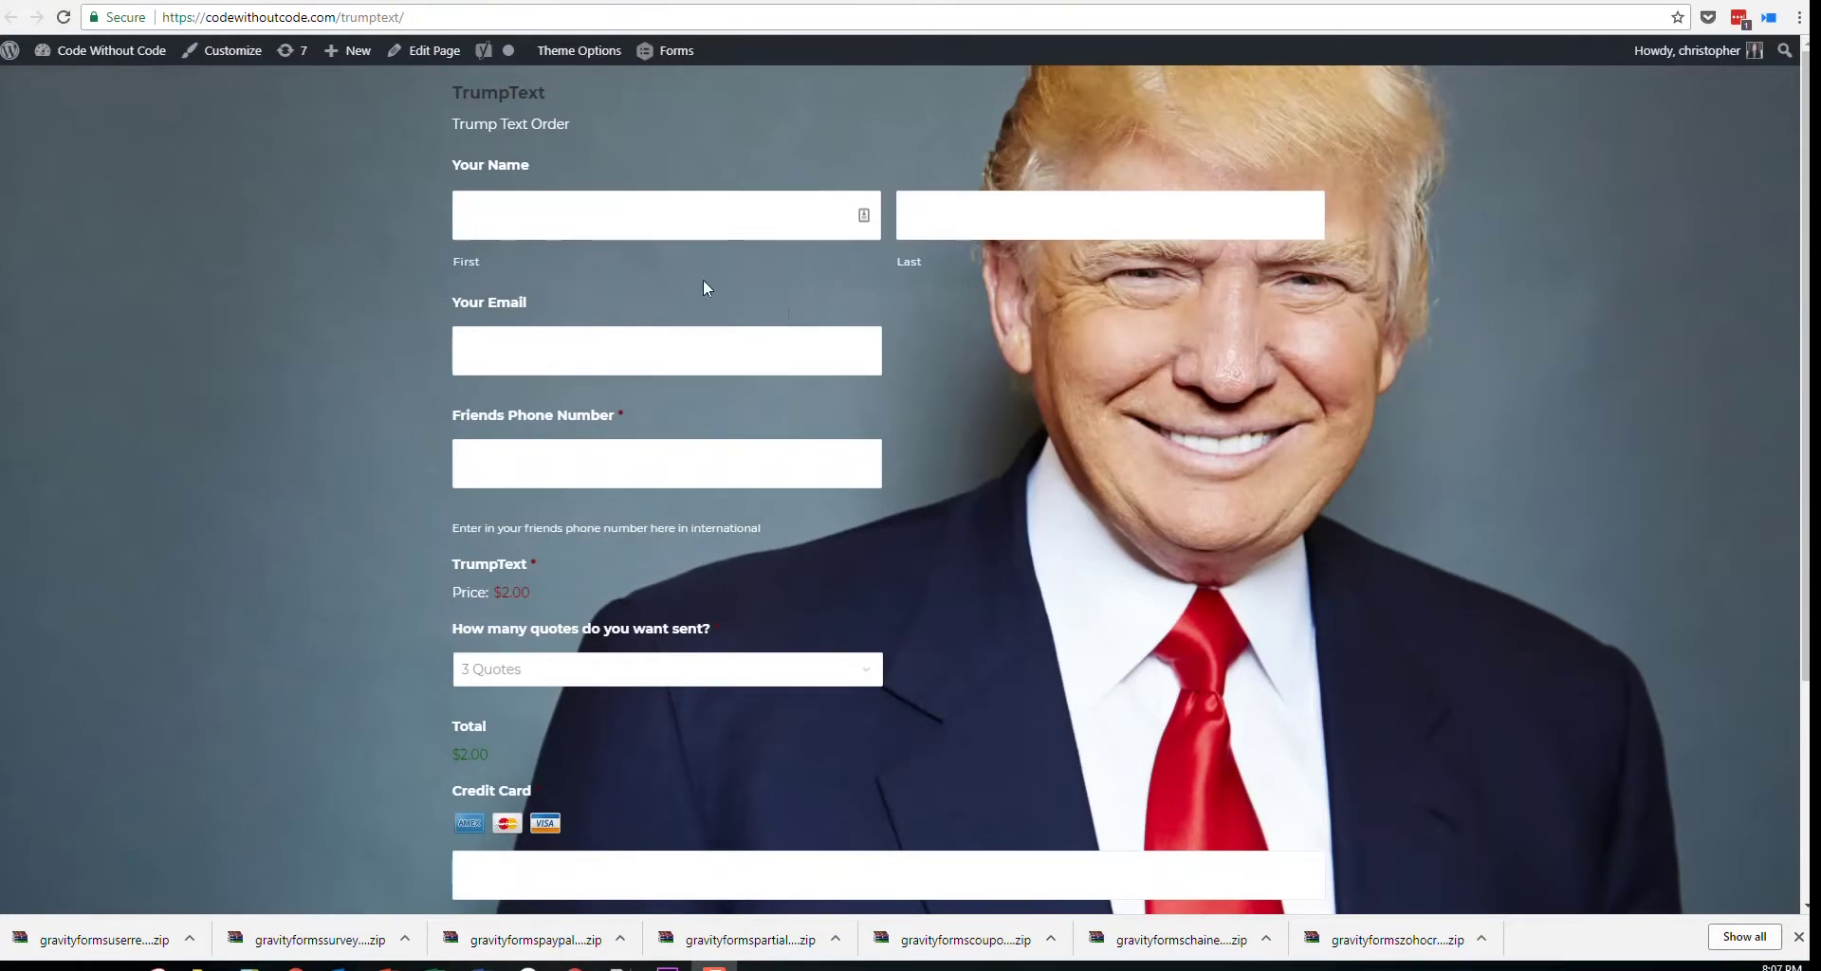
scroll(740, 351, "down", 4)
scroll(721, 512, "up", 4)
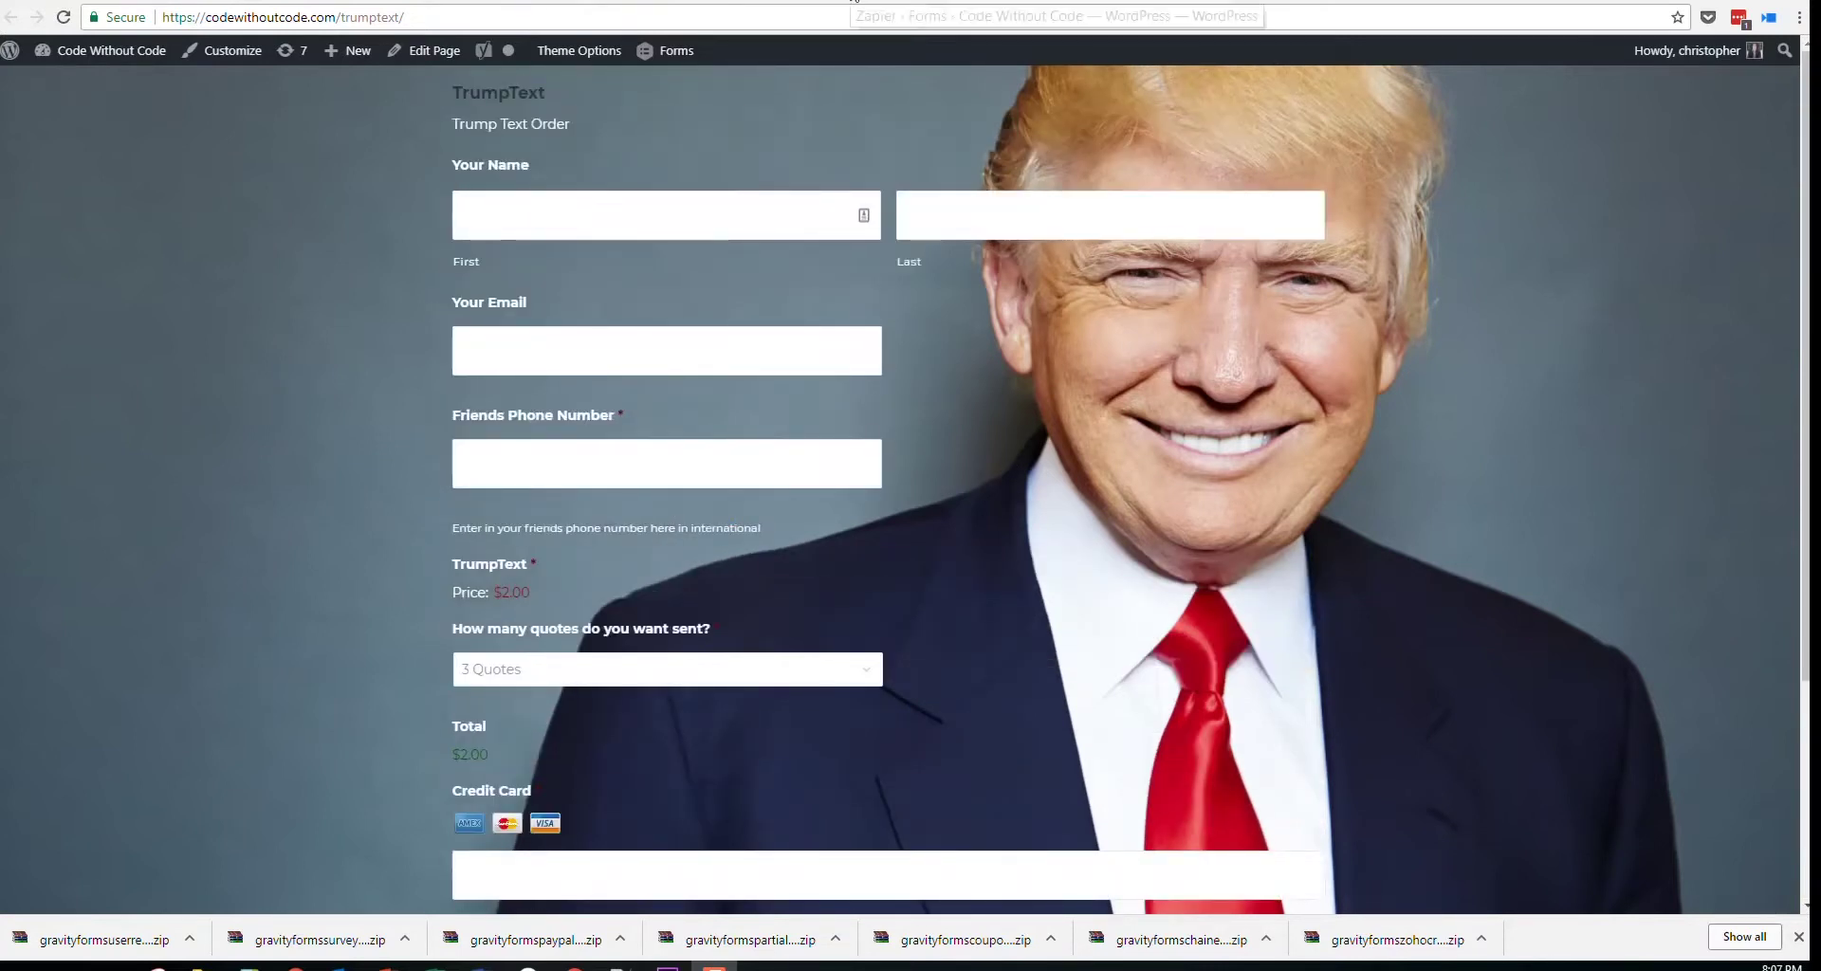
Switch to the TrumpText form in the form editor and inspect the TrumpText product field's general settings
left_click(854, 1)
left_click(993, 2)
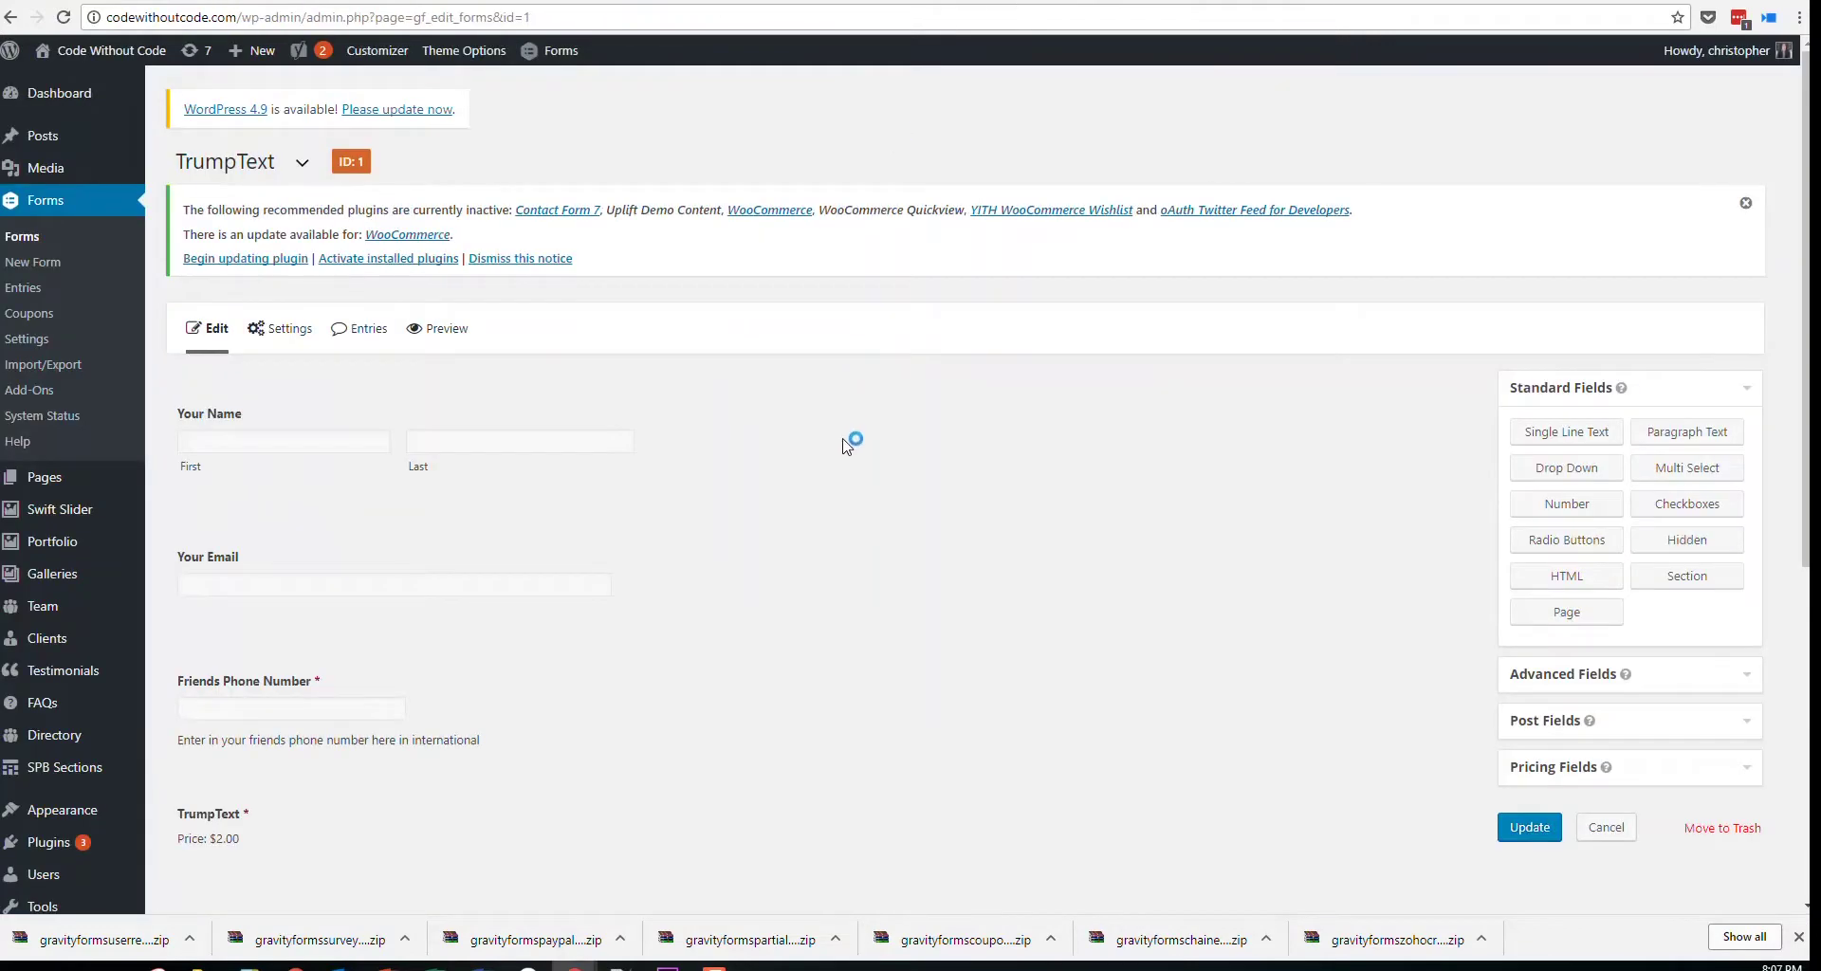
scroll(1000, 512, "down", 3)
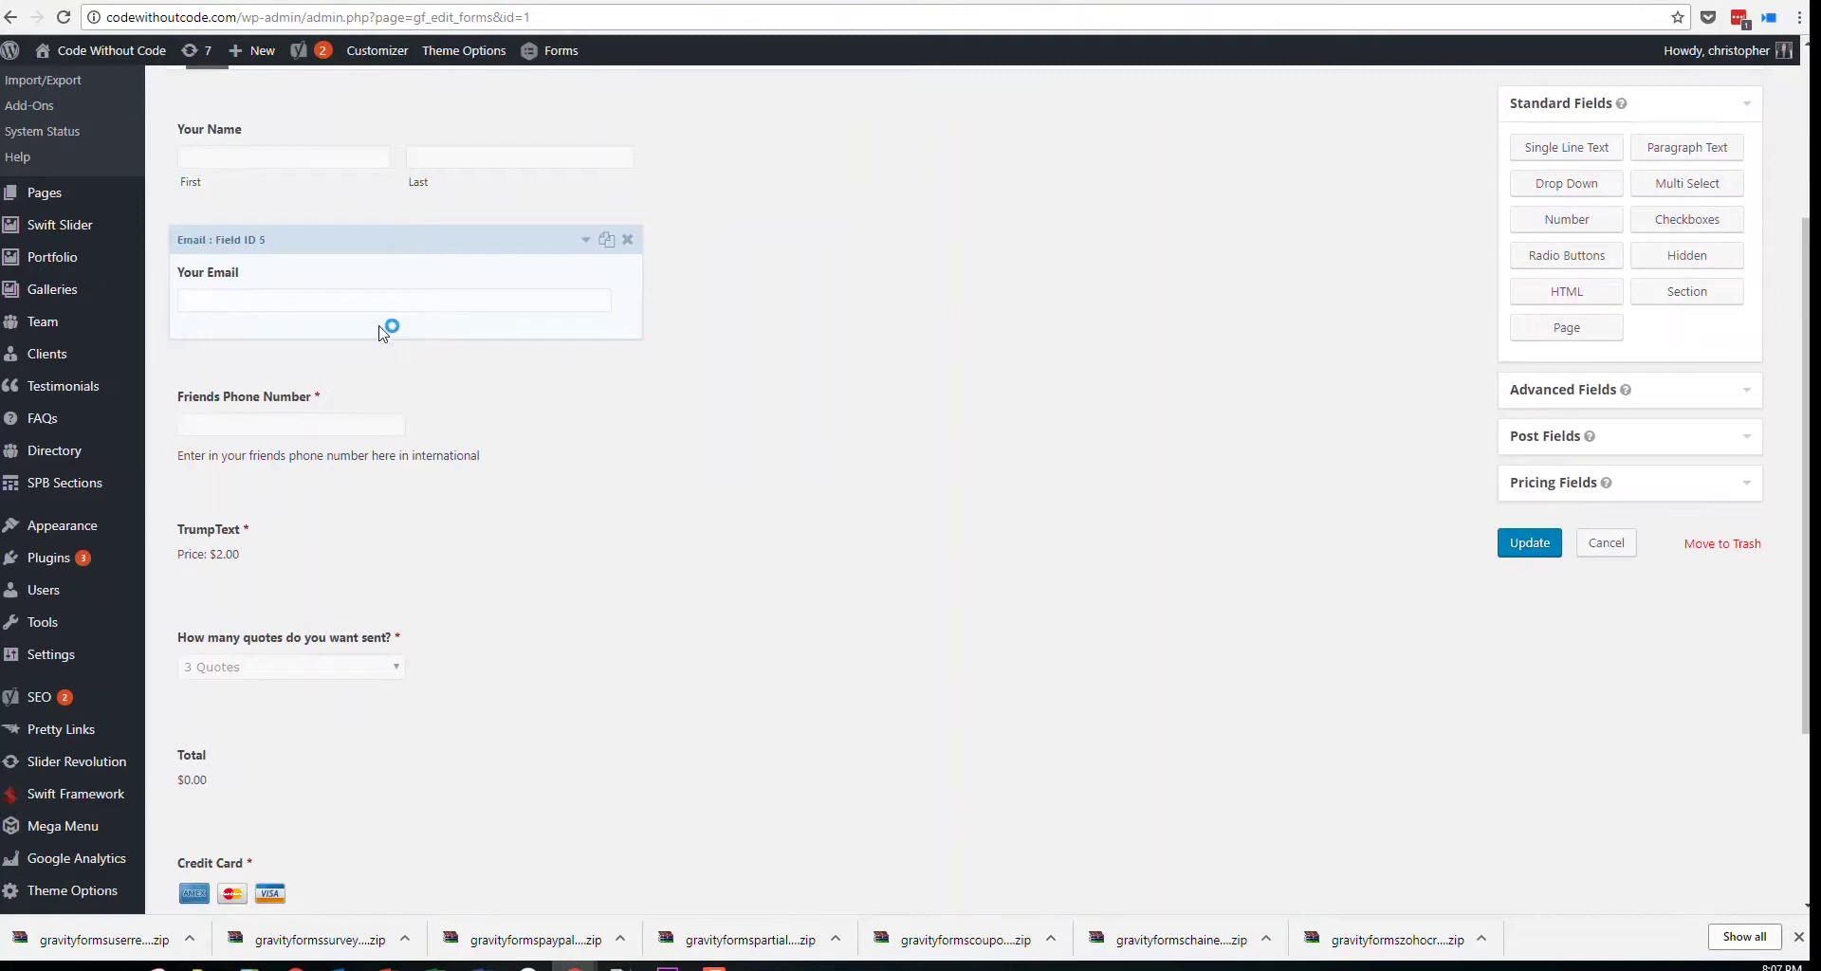
left_click(360, 560)
scroll(455, 444, "down", 2)
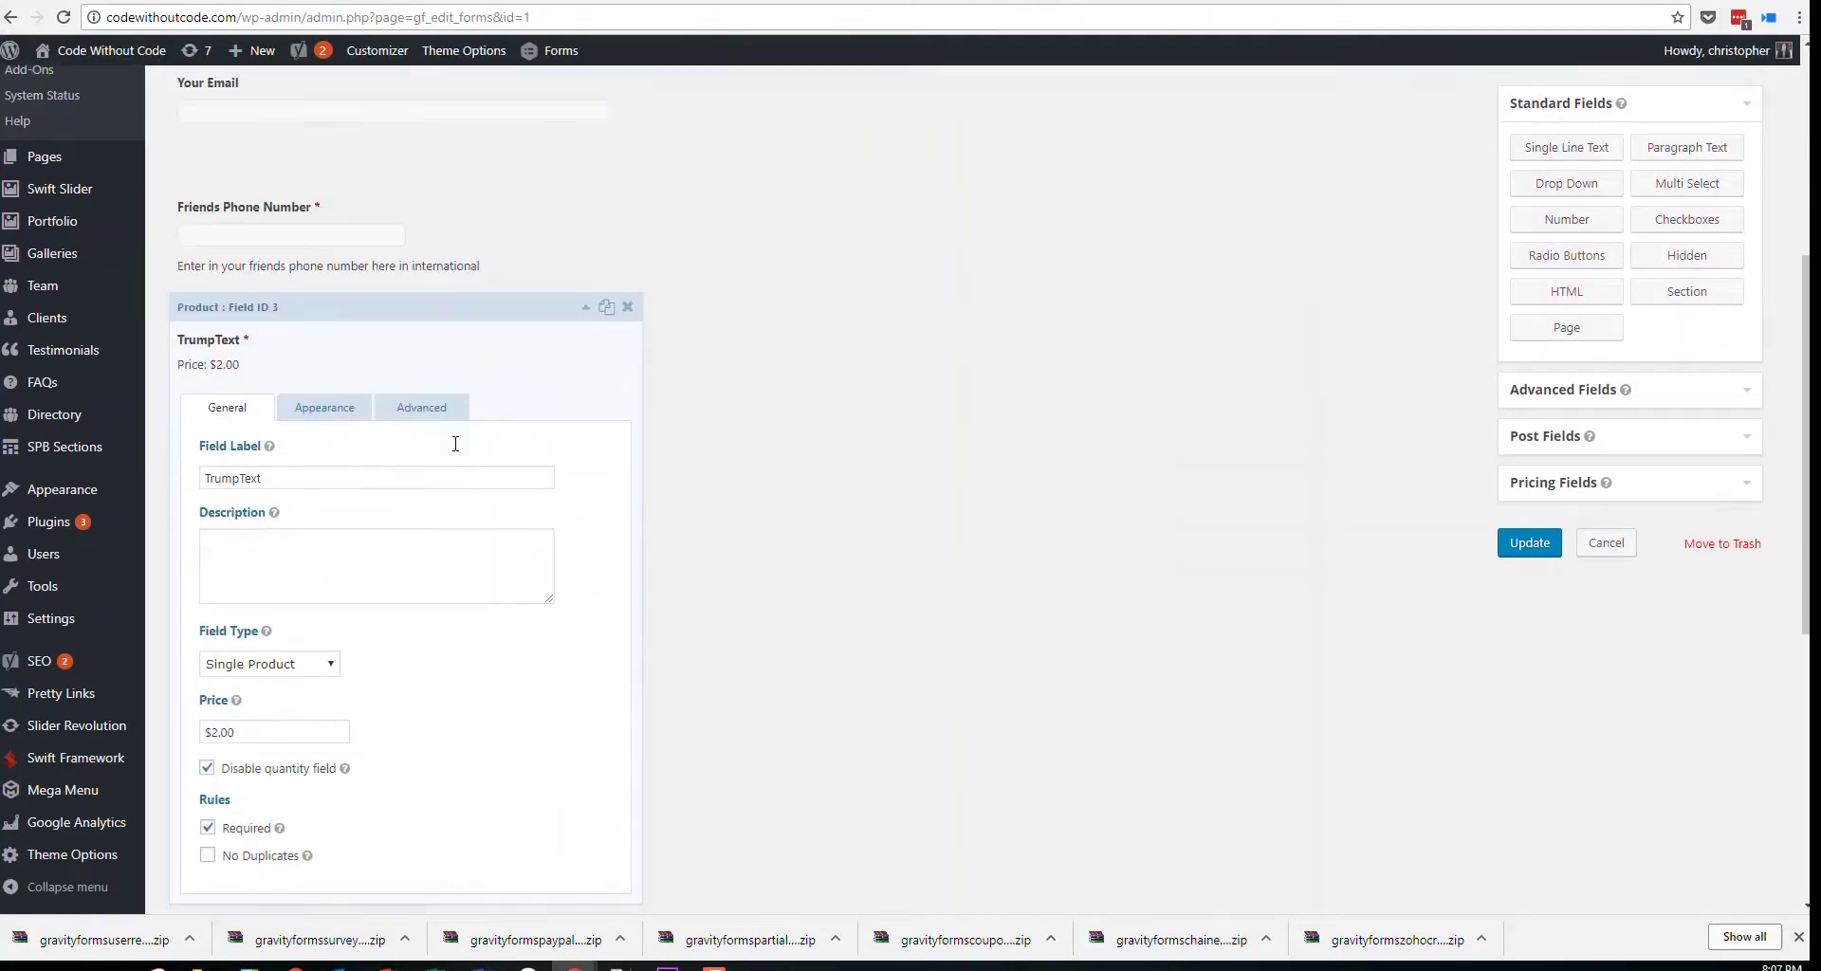
left_click(361, 336)
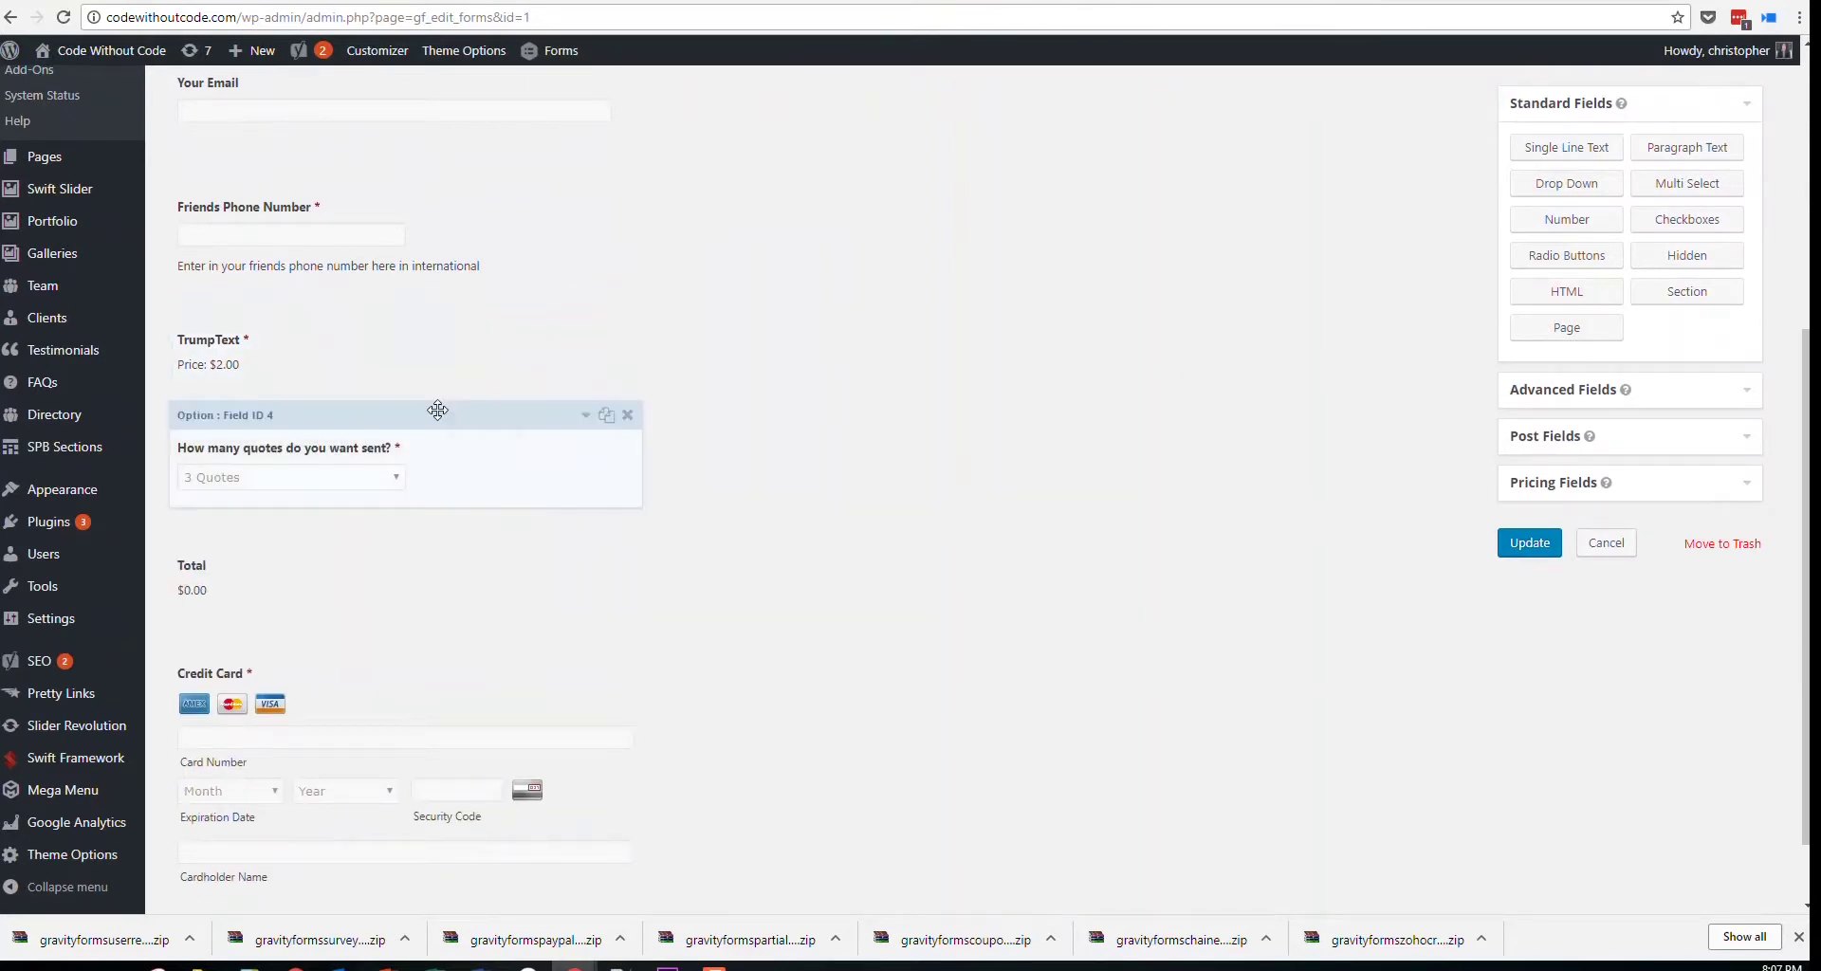
Expand the "How many quotes do you want sent?" field and examine the labels, values and prices of its choices
left_click(490, 469)
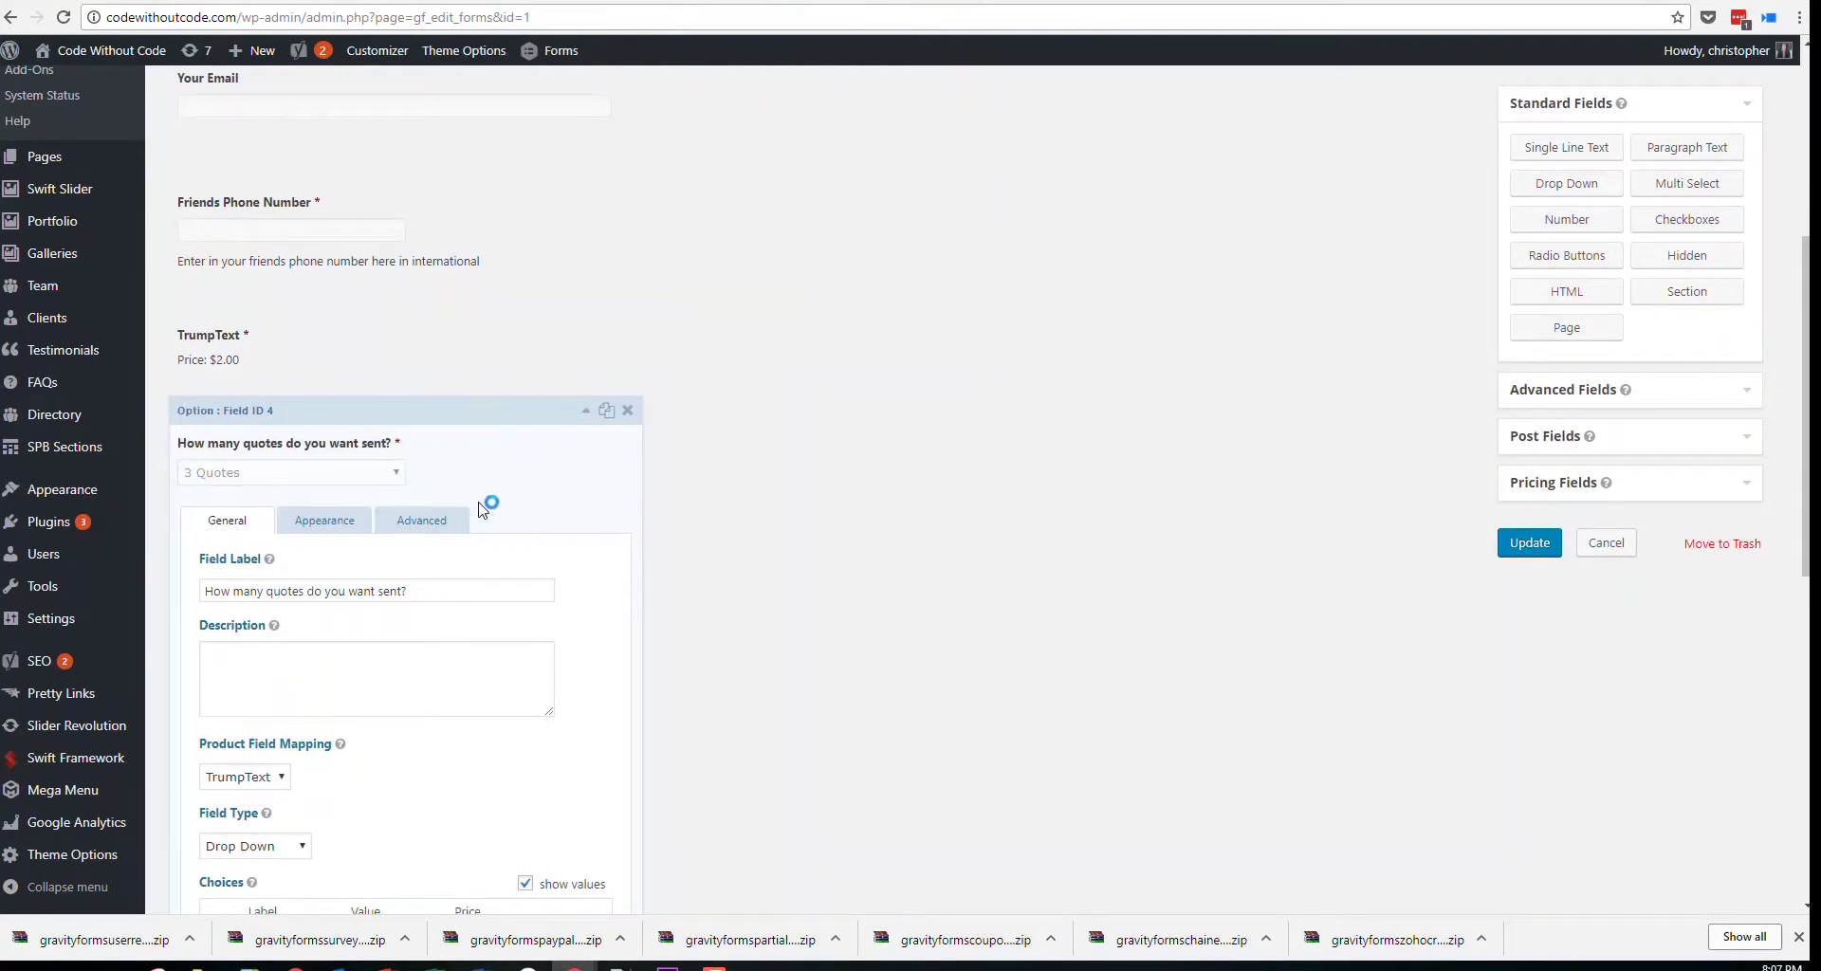
scroll(482, 505, "down", 4)
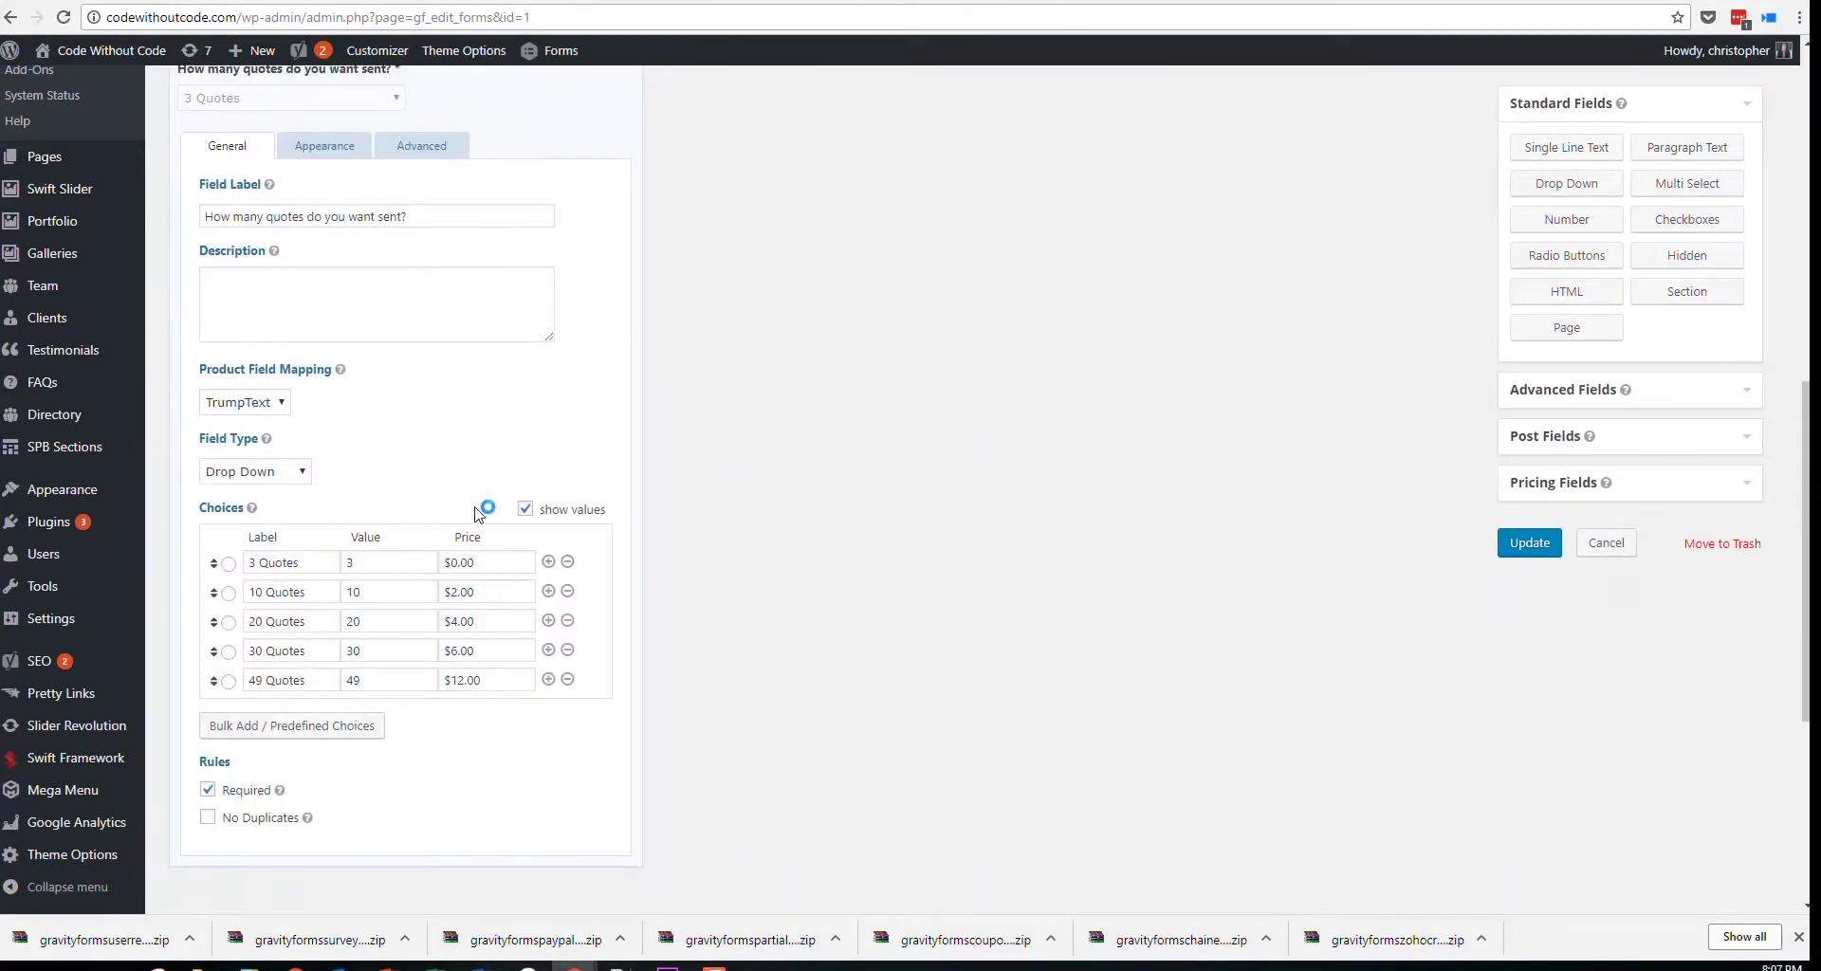
scroll(466, 598, "up", 3)
scroll(461, 615, "down", 3)
double_click(383, 589)
left_click(382, 622)
left_click(382, 685)
Look at the numbered quotes in the TrumpText spreadsheet's Quotes sheet, and return to the WordPress tabs
left_click(99, 1)
left_click(214, 888)
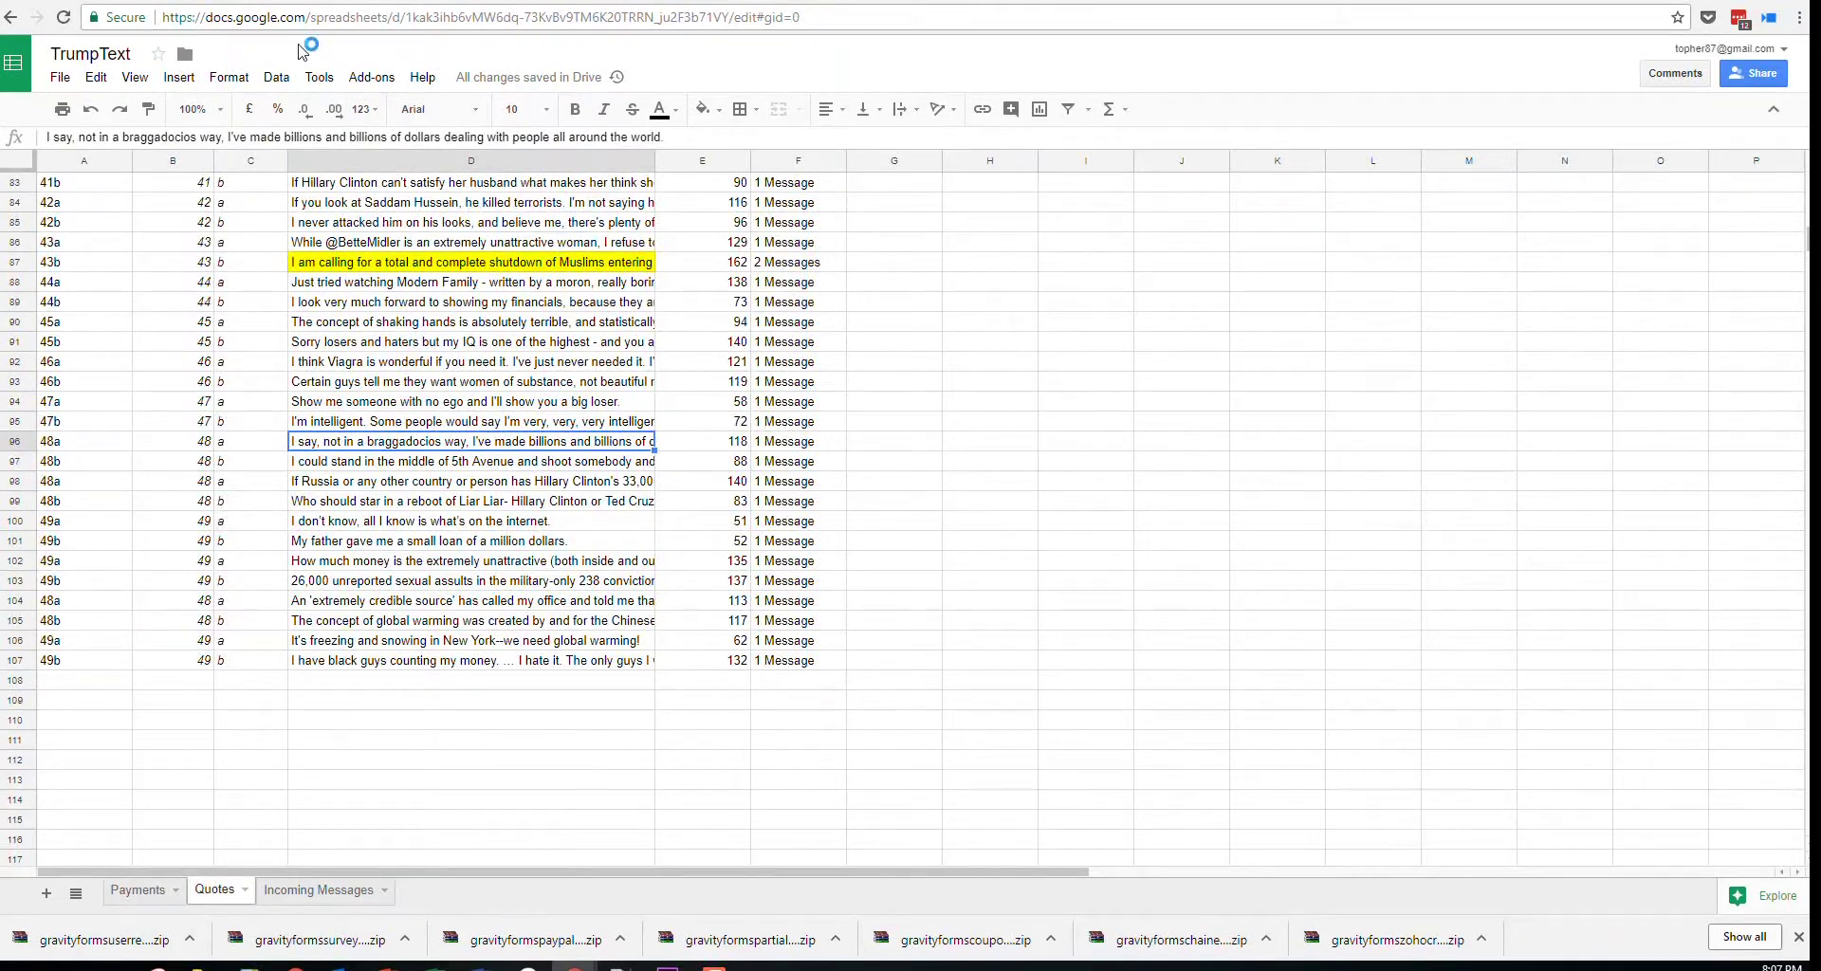
left_click(303, 1)
left_click(398, 1)
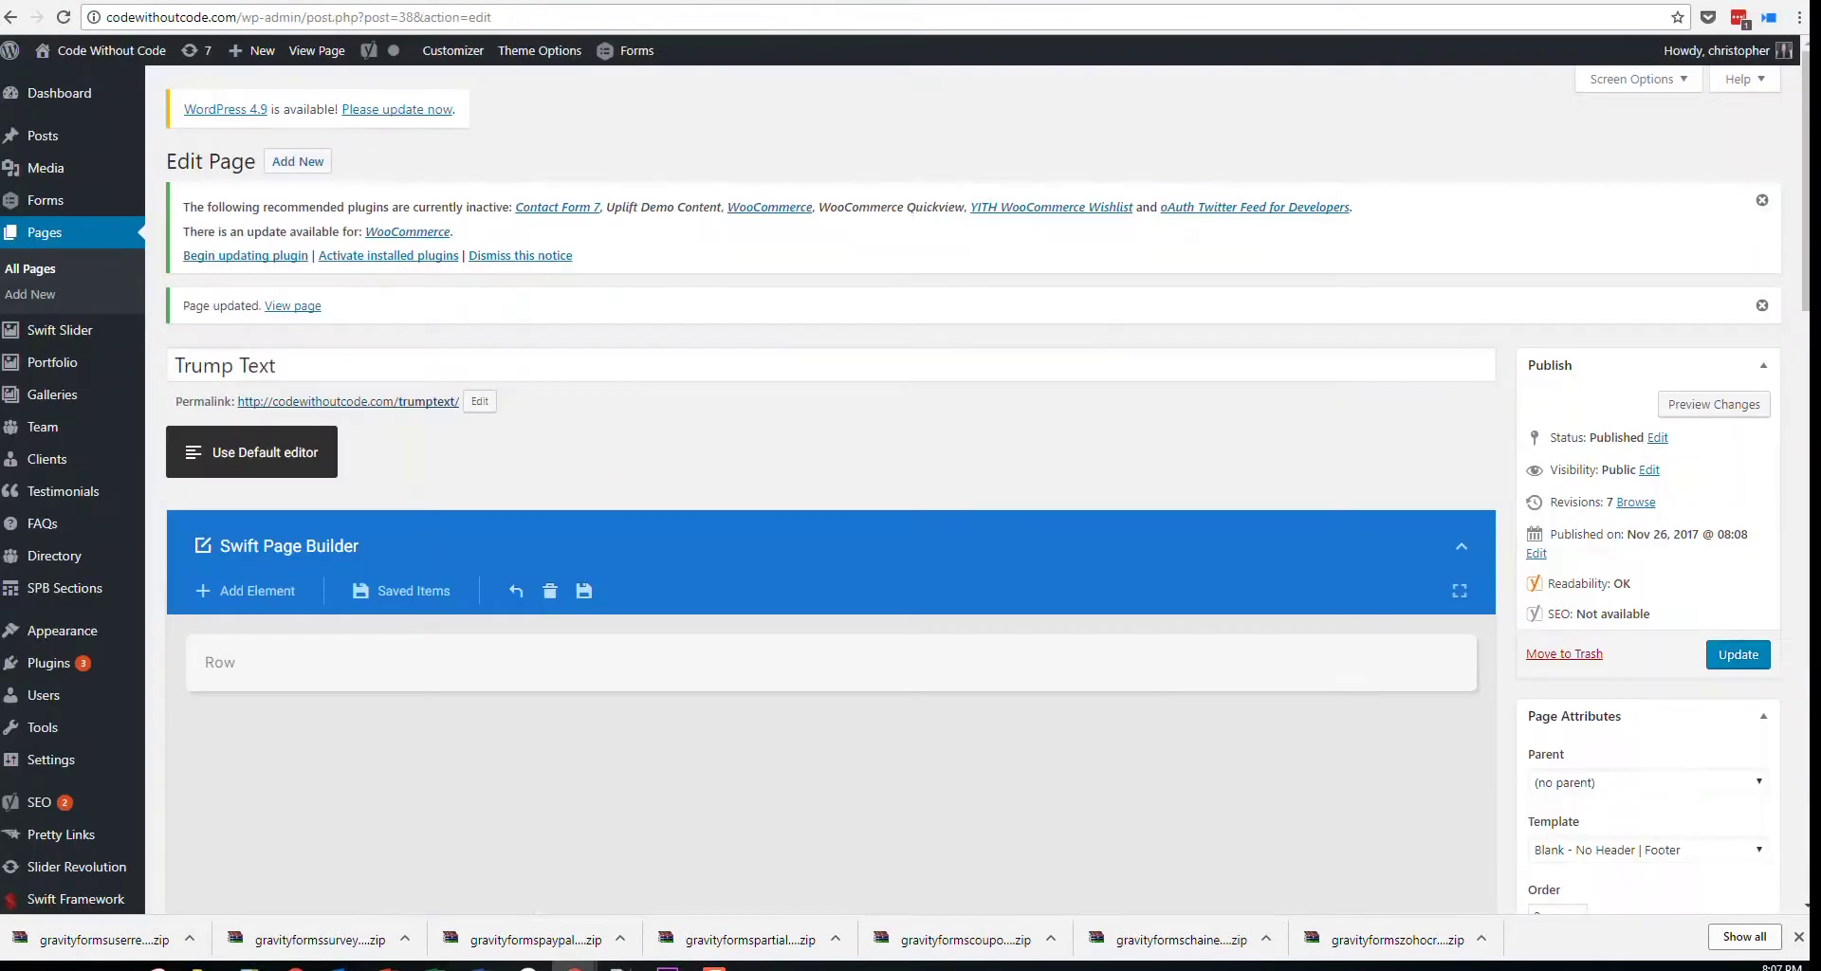
In the TrumpText form editor, examine the Total and Credit Card fields and show the available pricing fields
left_click(818, 1)
left_click(970, 1)
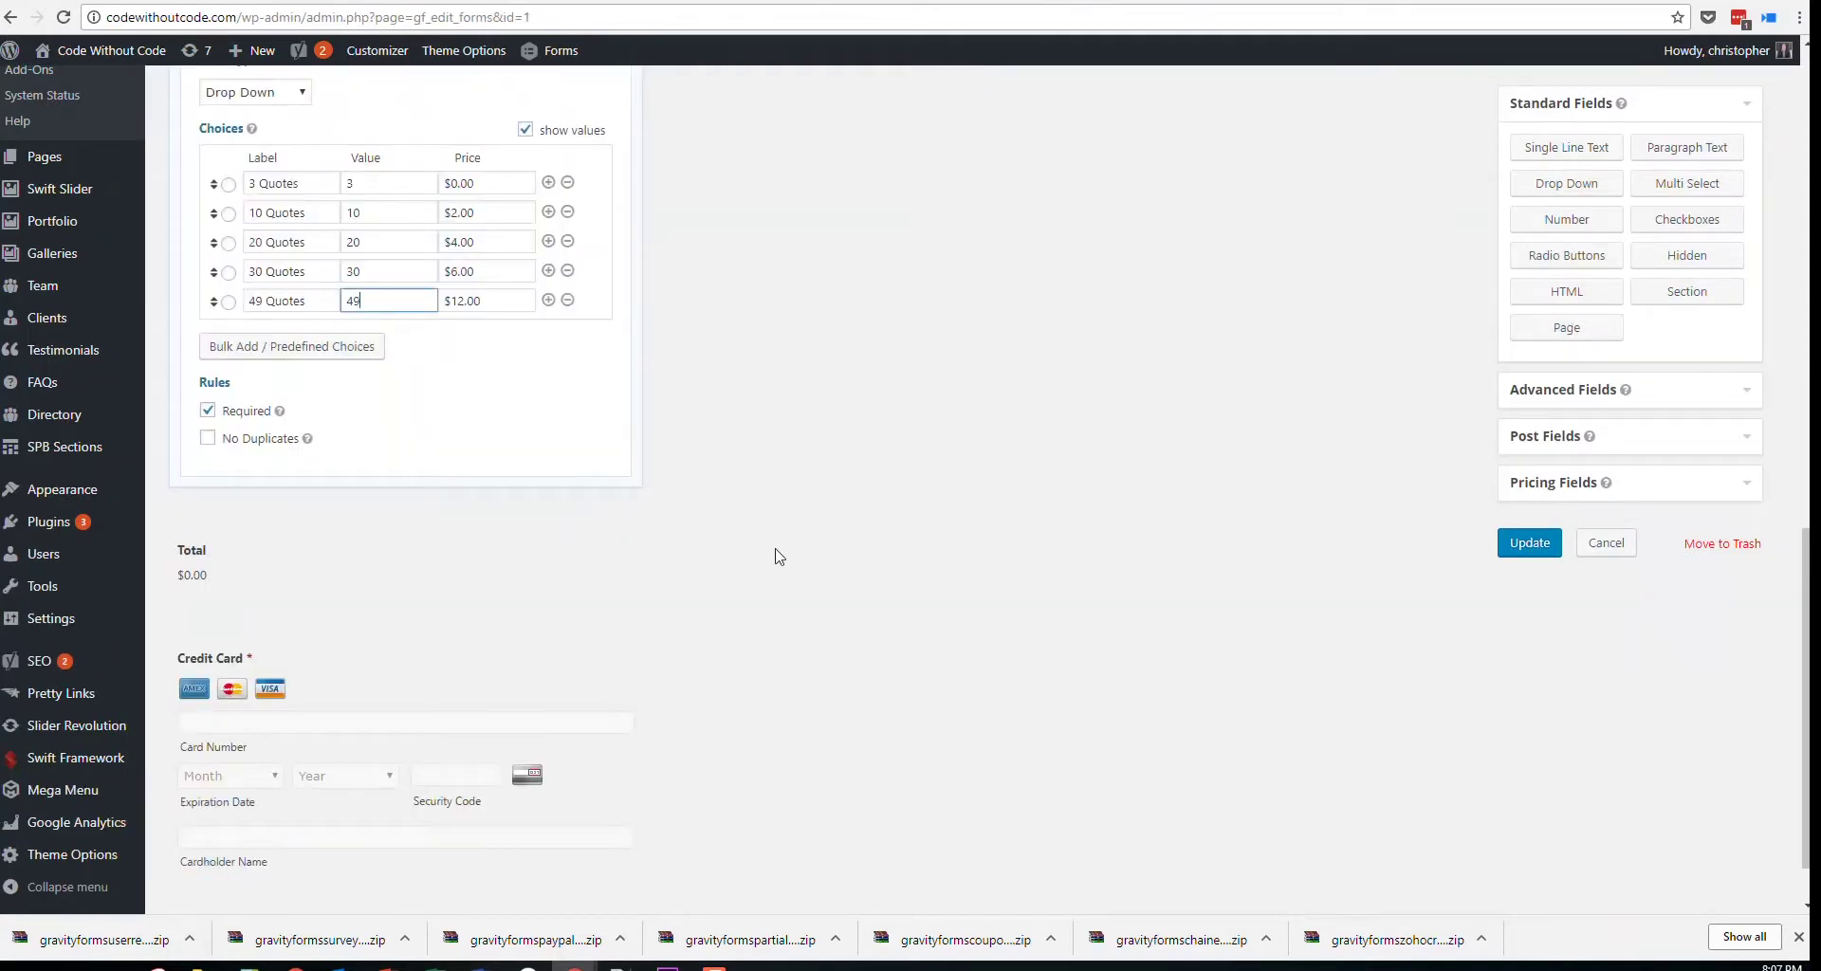
left_click(304, 570)
left_click(1734, 483)
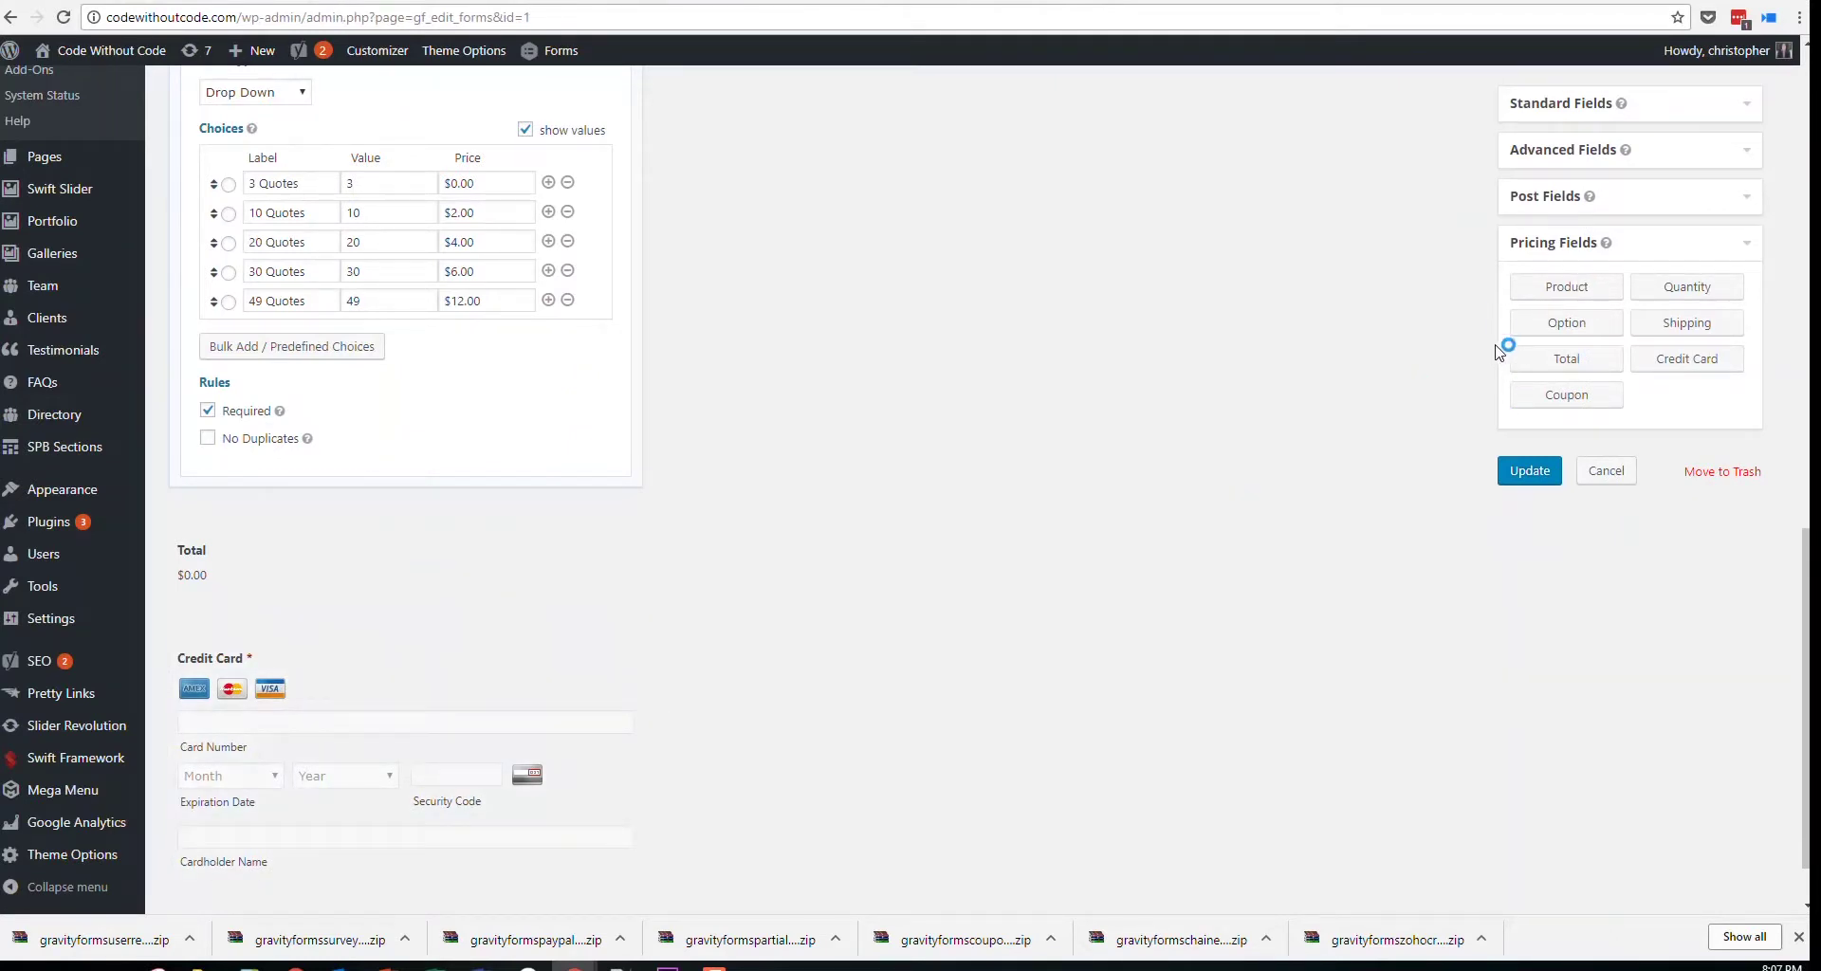
scroll(816, 621, "down", 1)
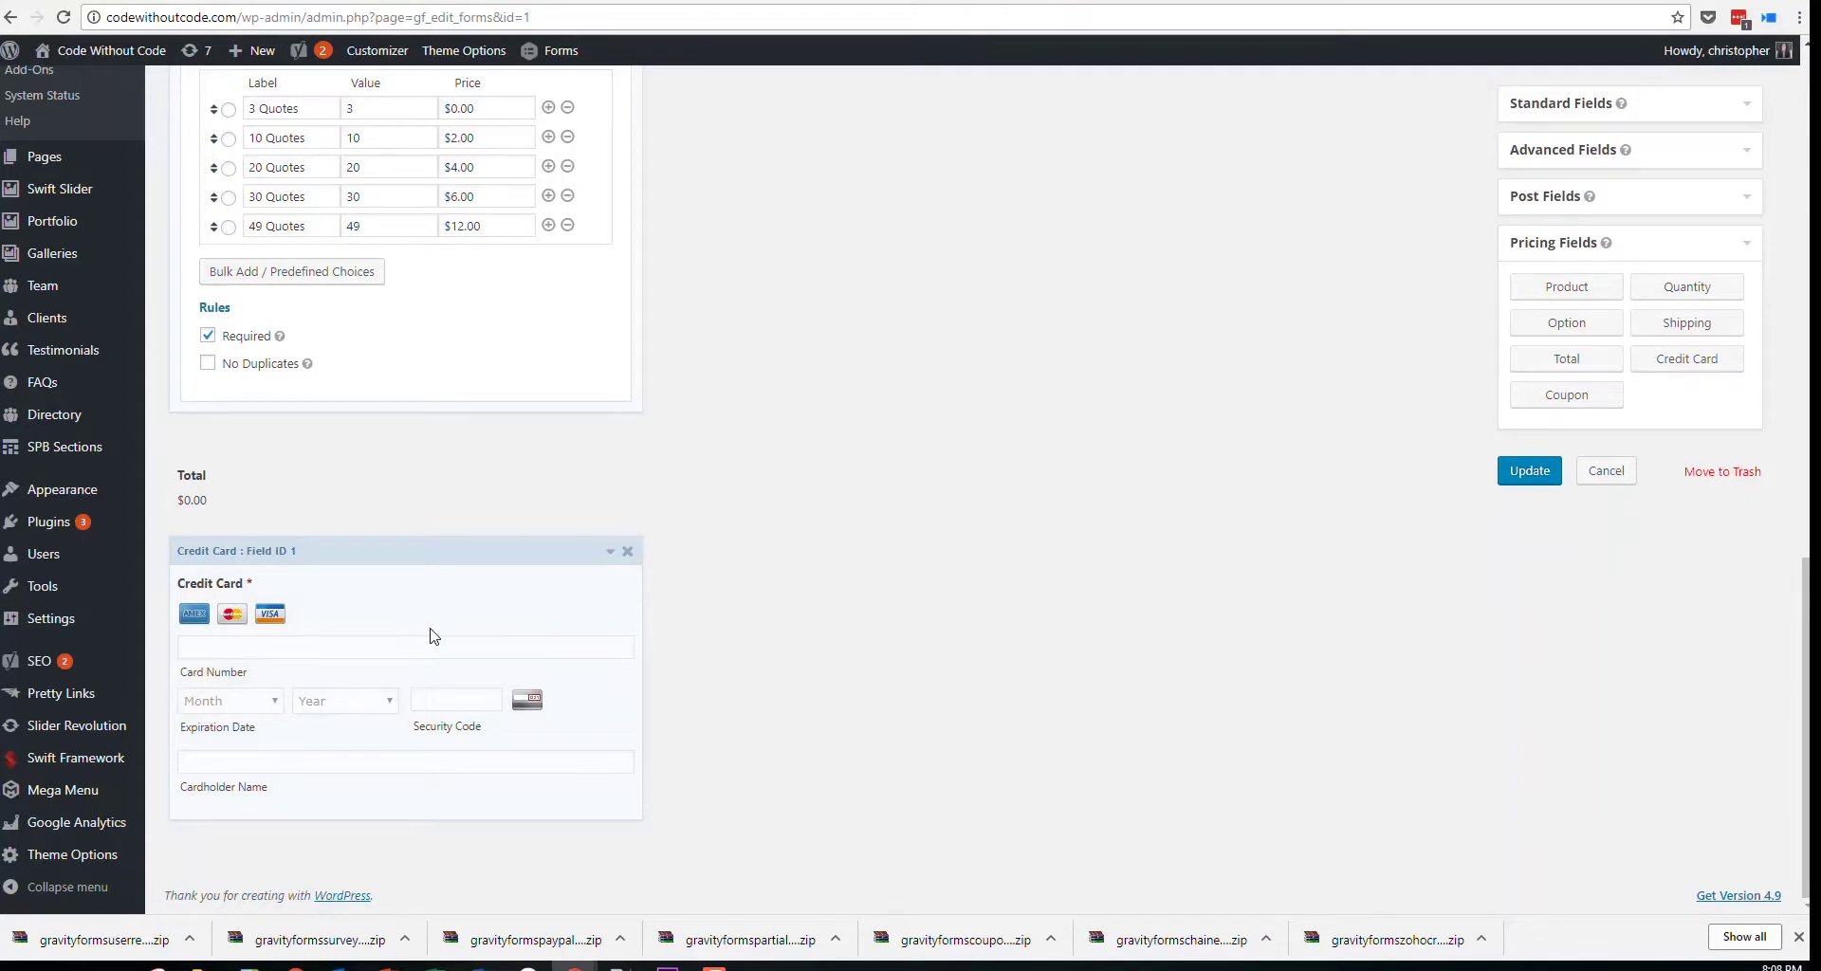
scroll(845, 633, "up", 12)
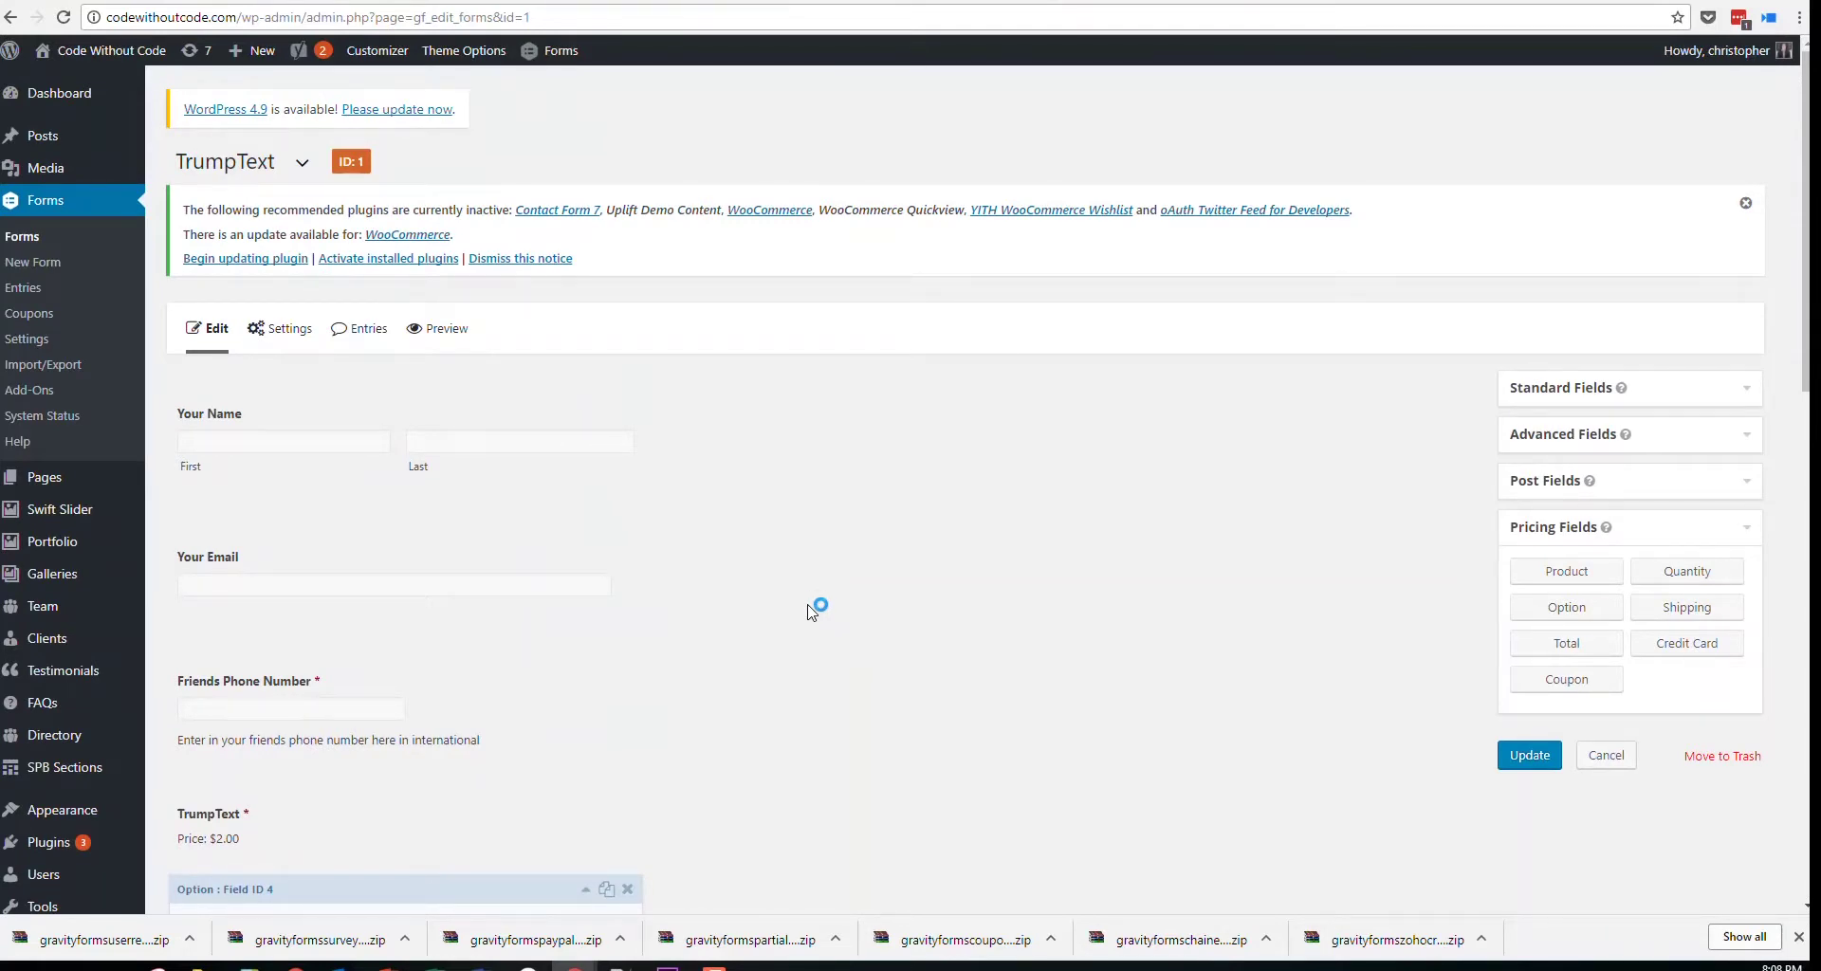
mouse_move(285, 330)
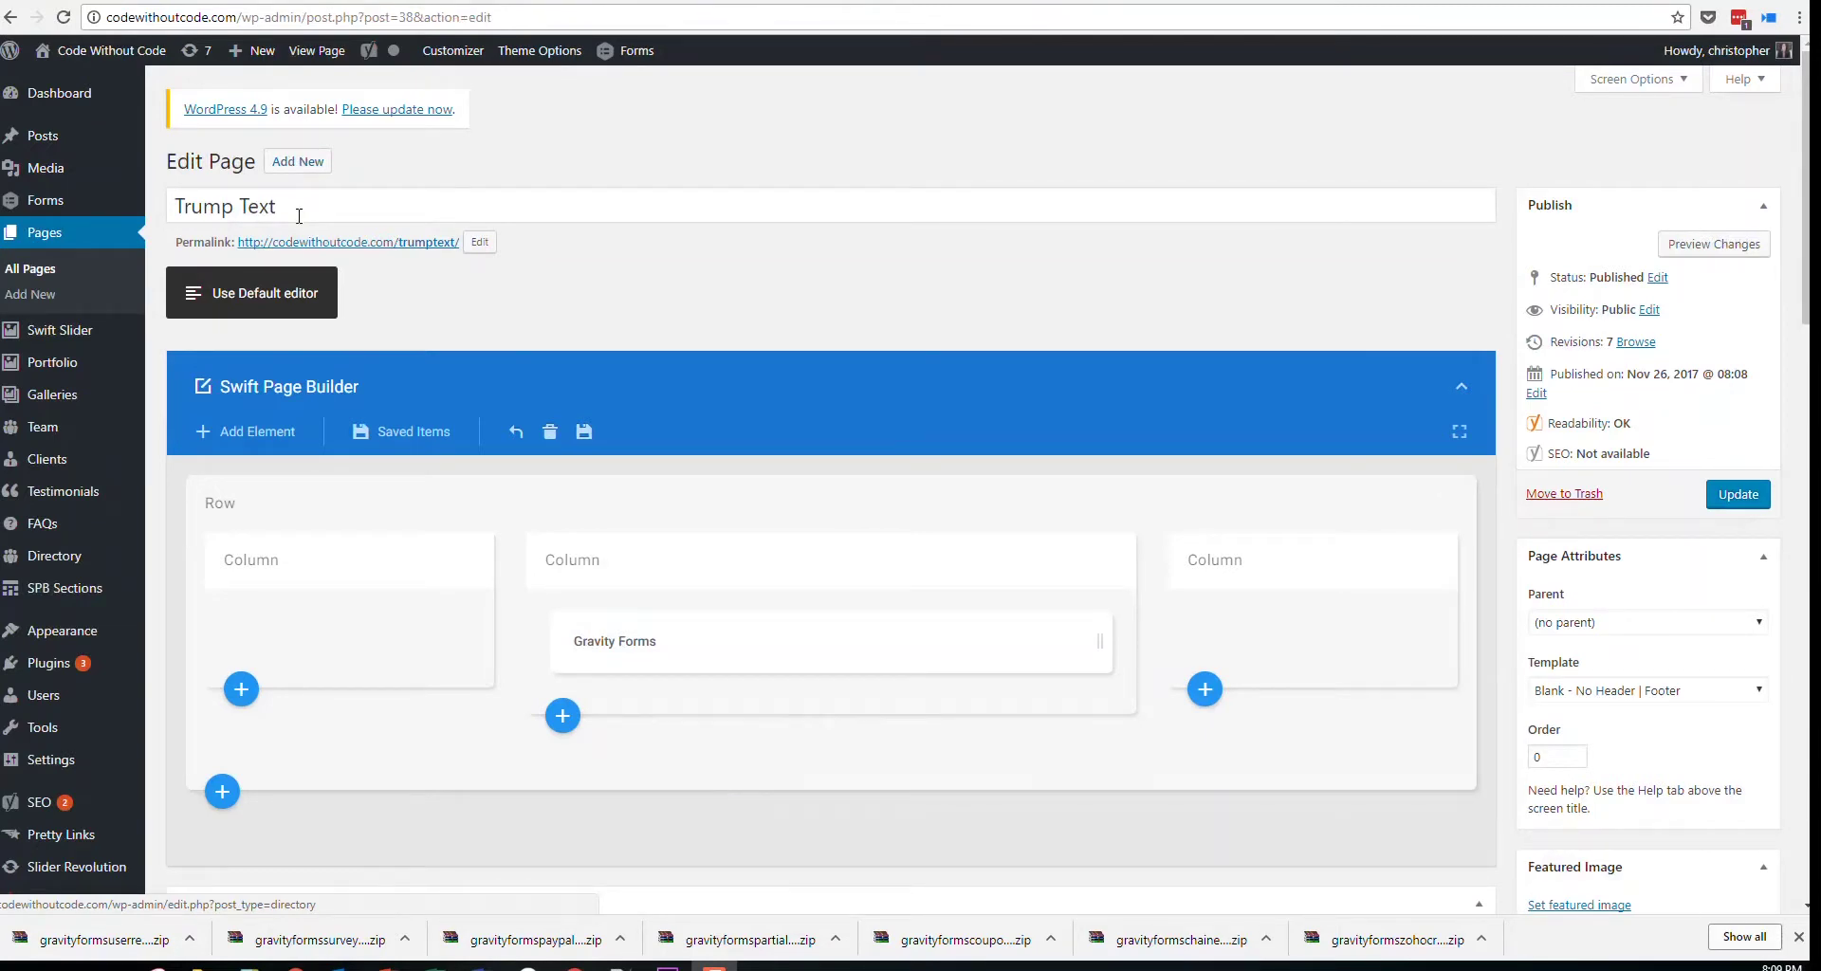
Switch the Trump Text page to the default editor and insert the TrumpText form with its title and description displayed
scroll(692, 366, "down", 1)
mouse_move(692, 573)
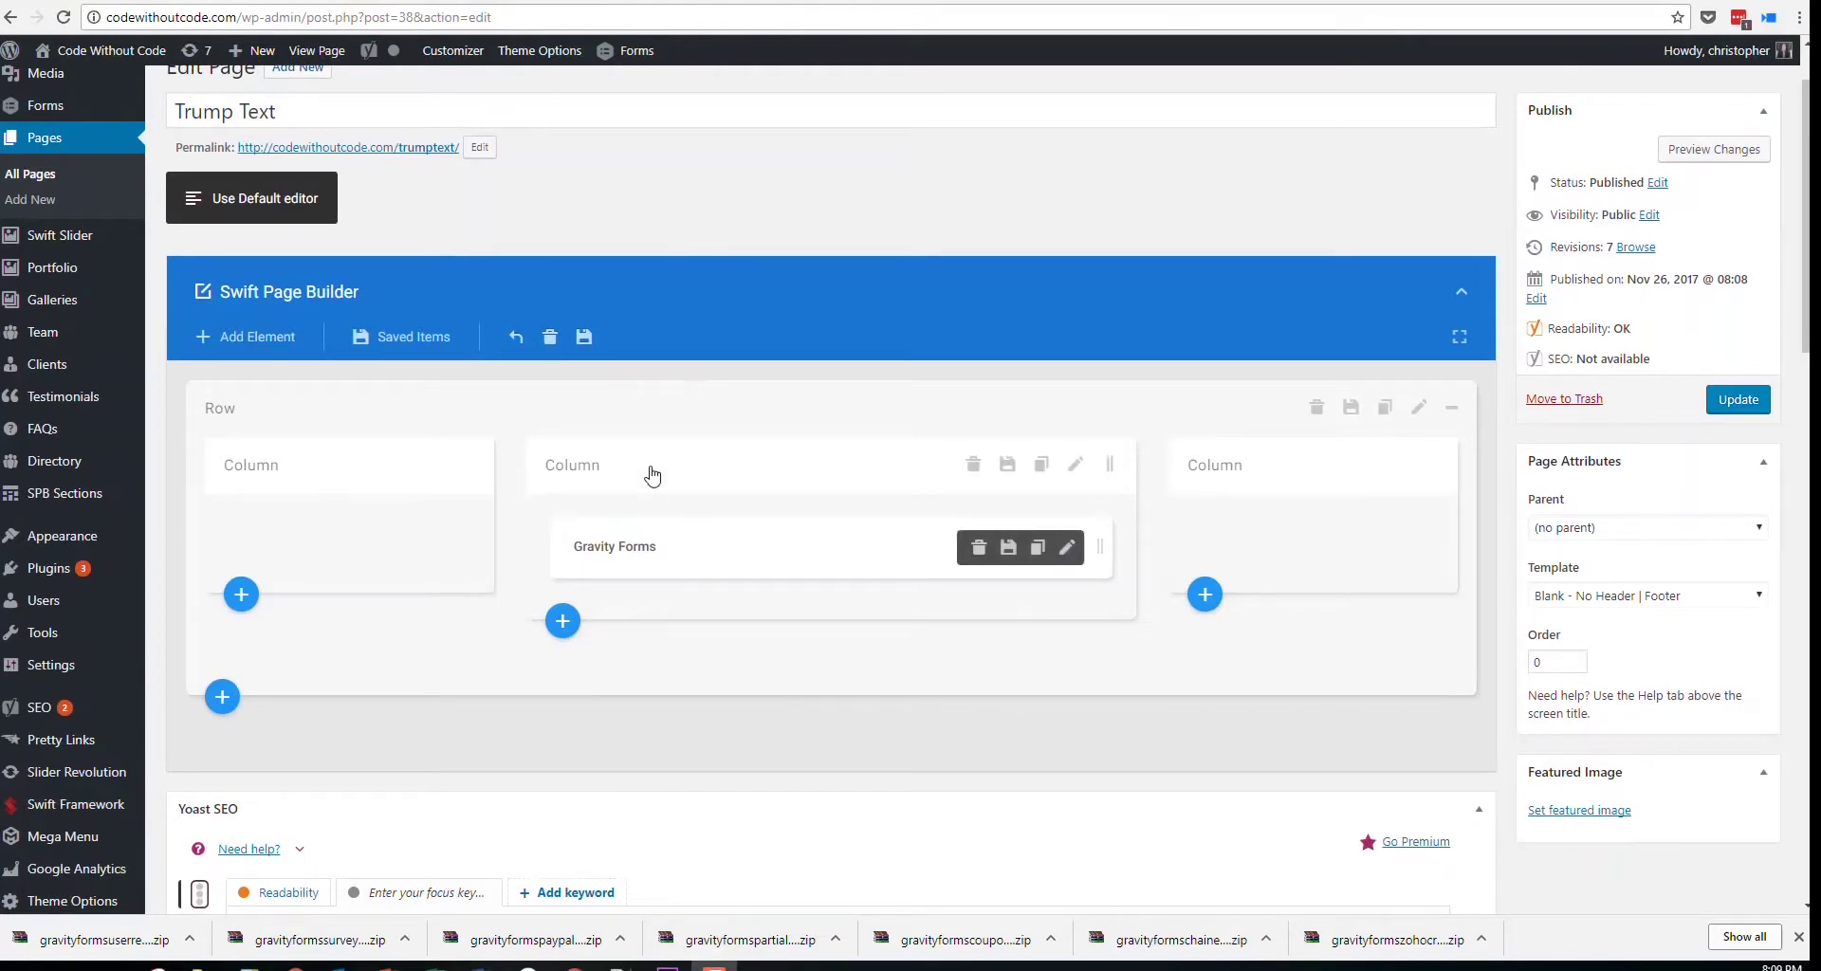
left_click(243, 194)
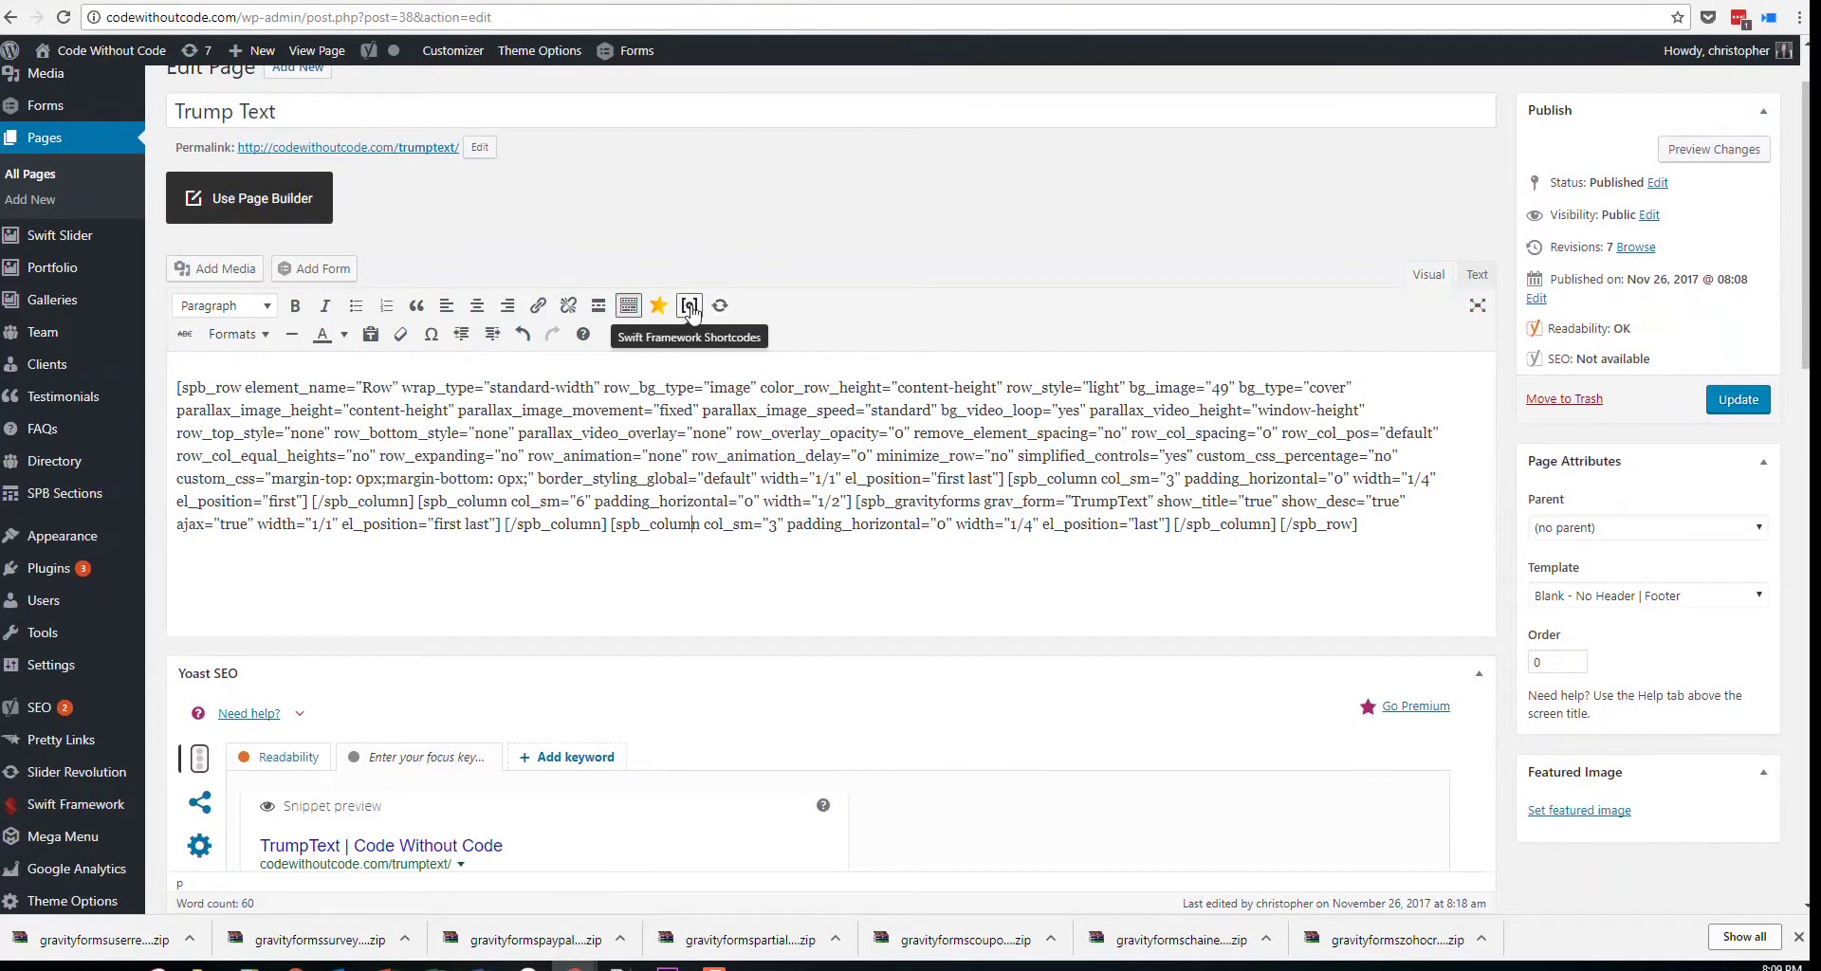
left_click(313, 268)
left_click(630, 230)
left_click(613, 254)
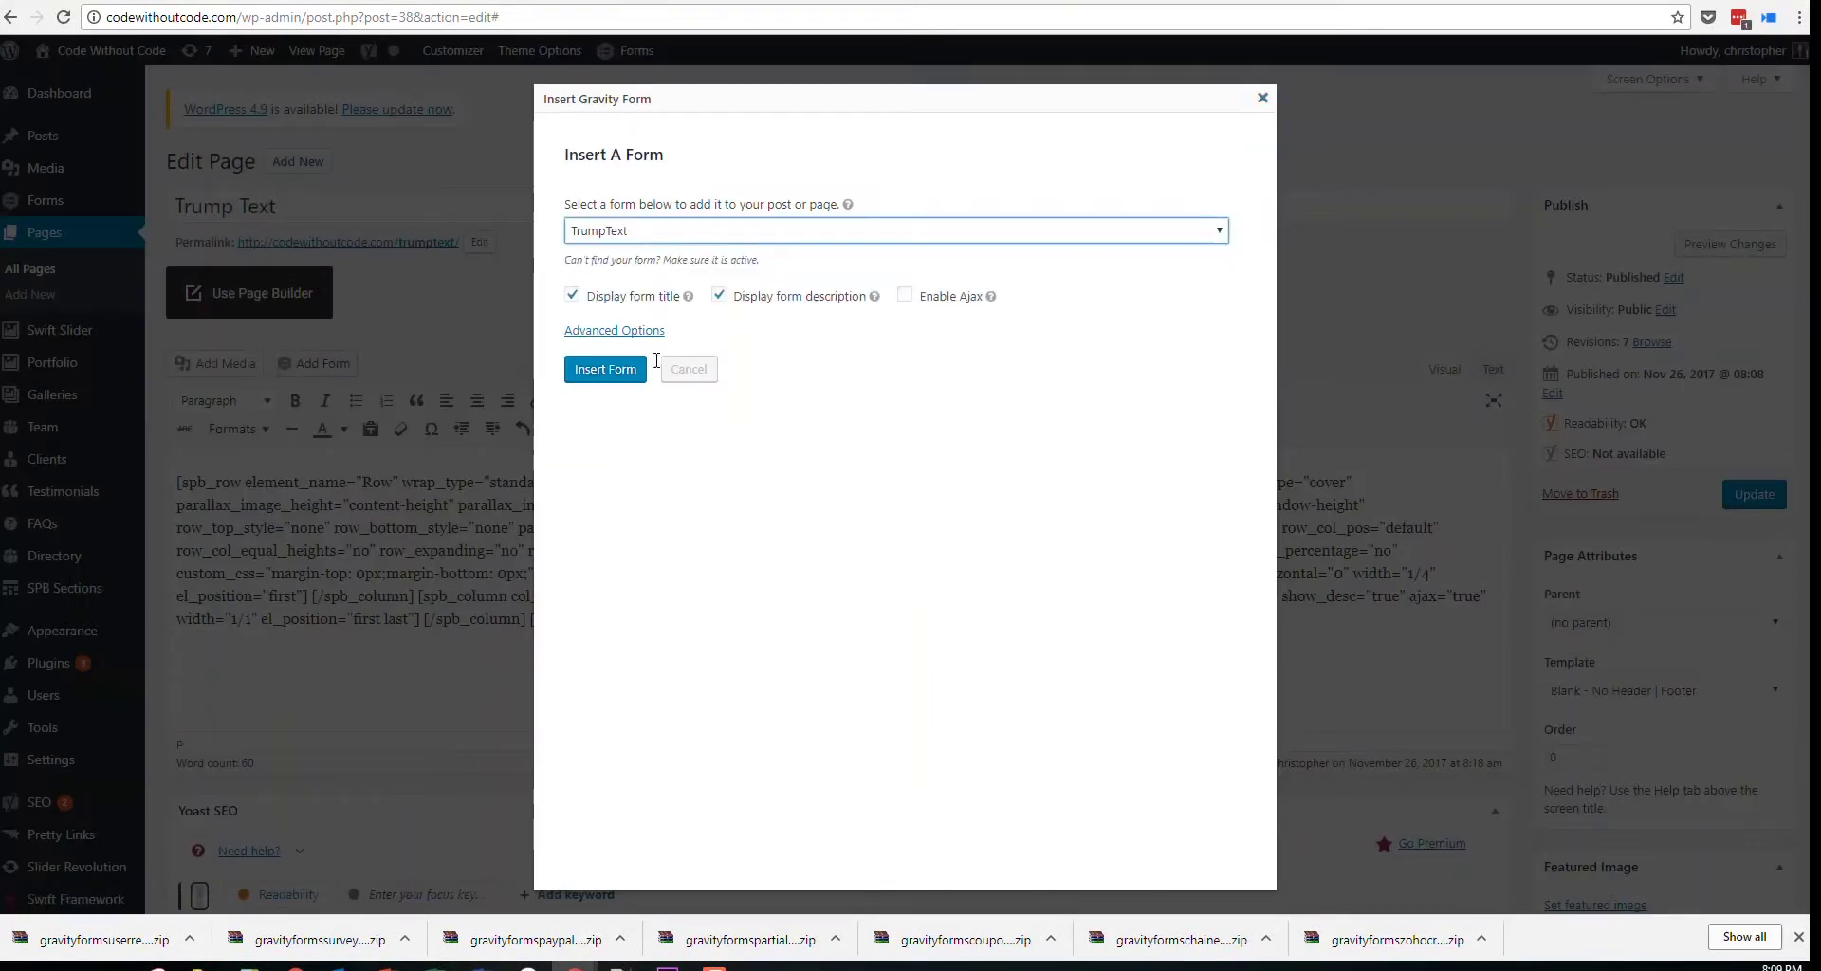
left_click(595, 371)
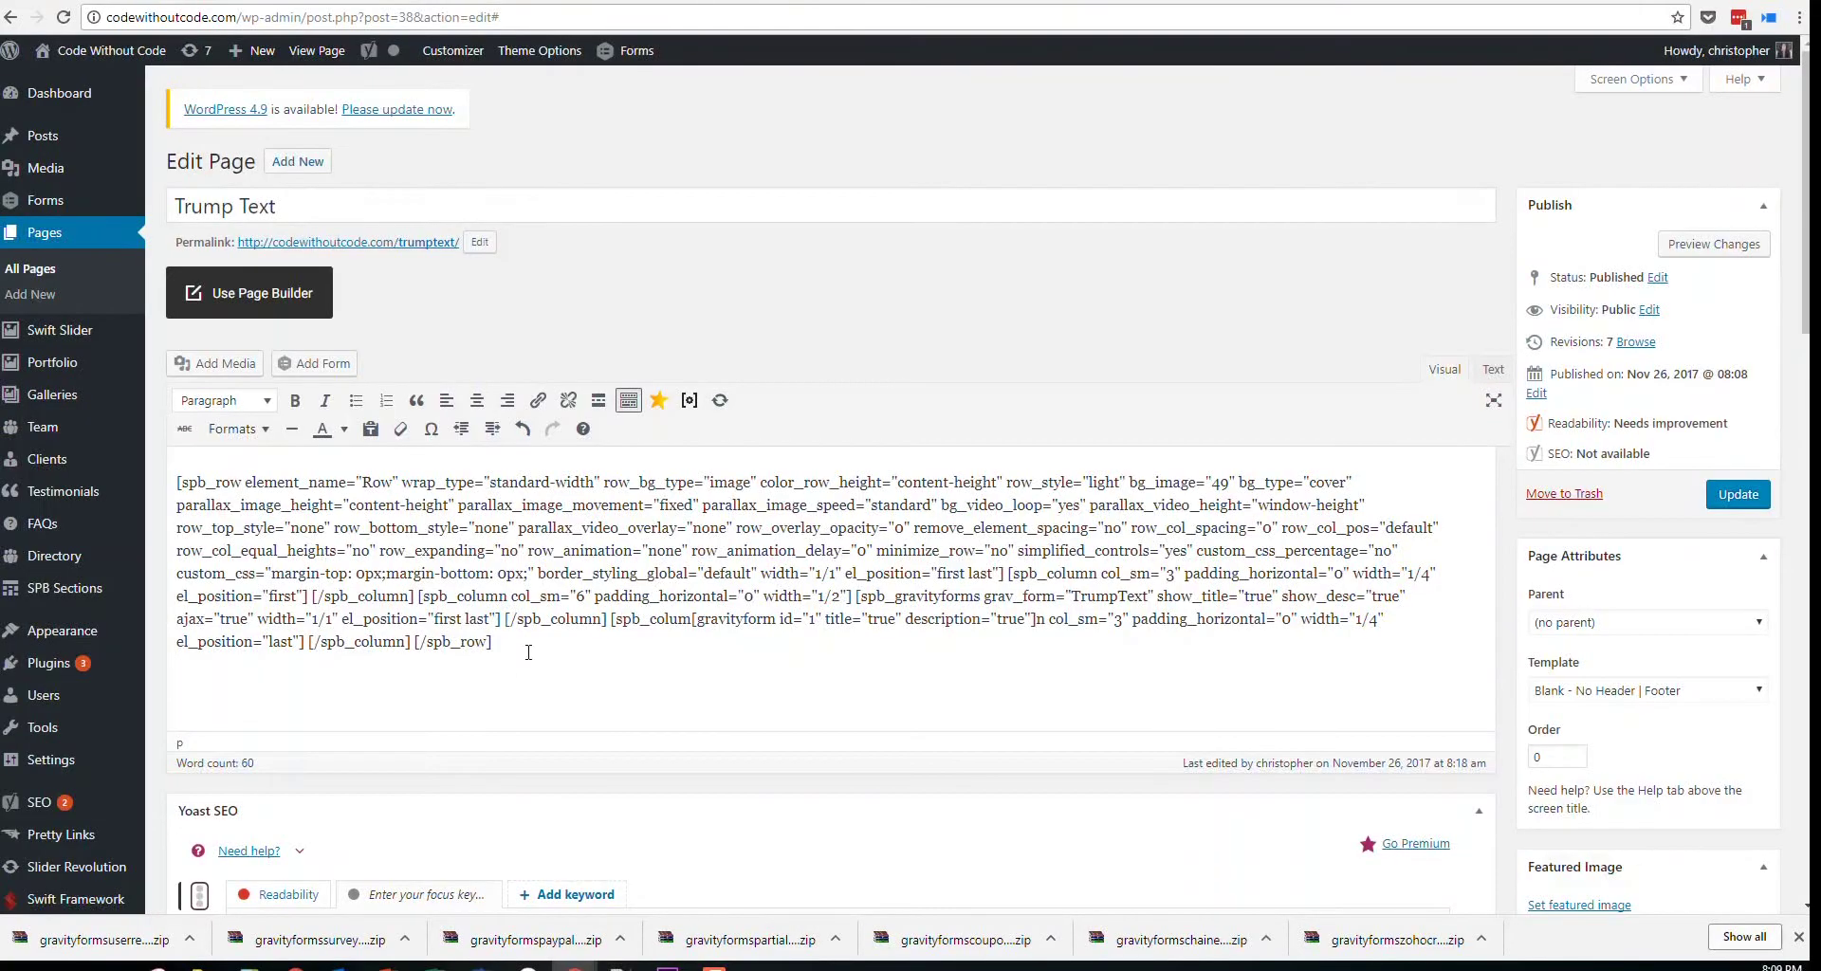
Return the Trump Text page to the Swift Page Builder and stay on the page with its unsaved changes
left_click_drag(635, 656, 404, 617)
left_click(404, 617)
left_click(242, 296)
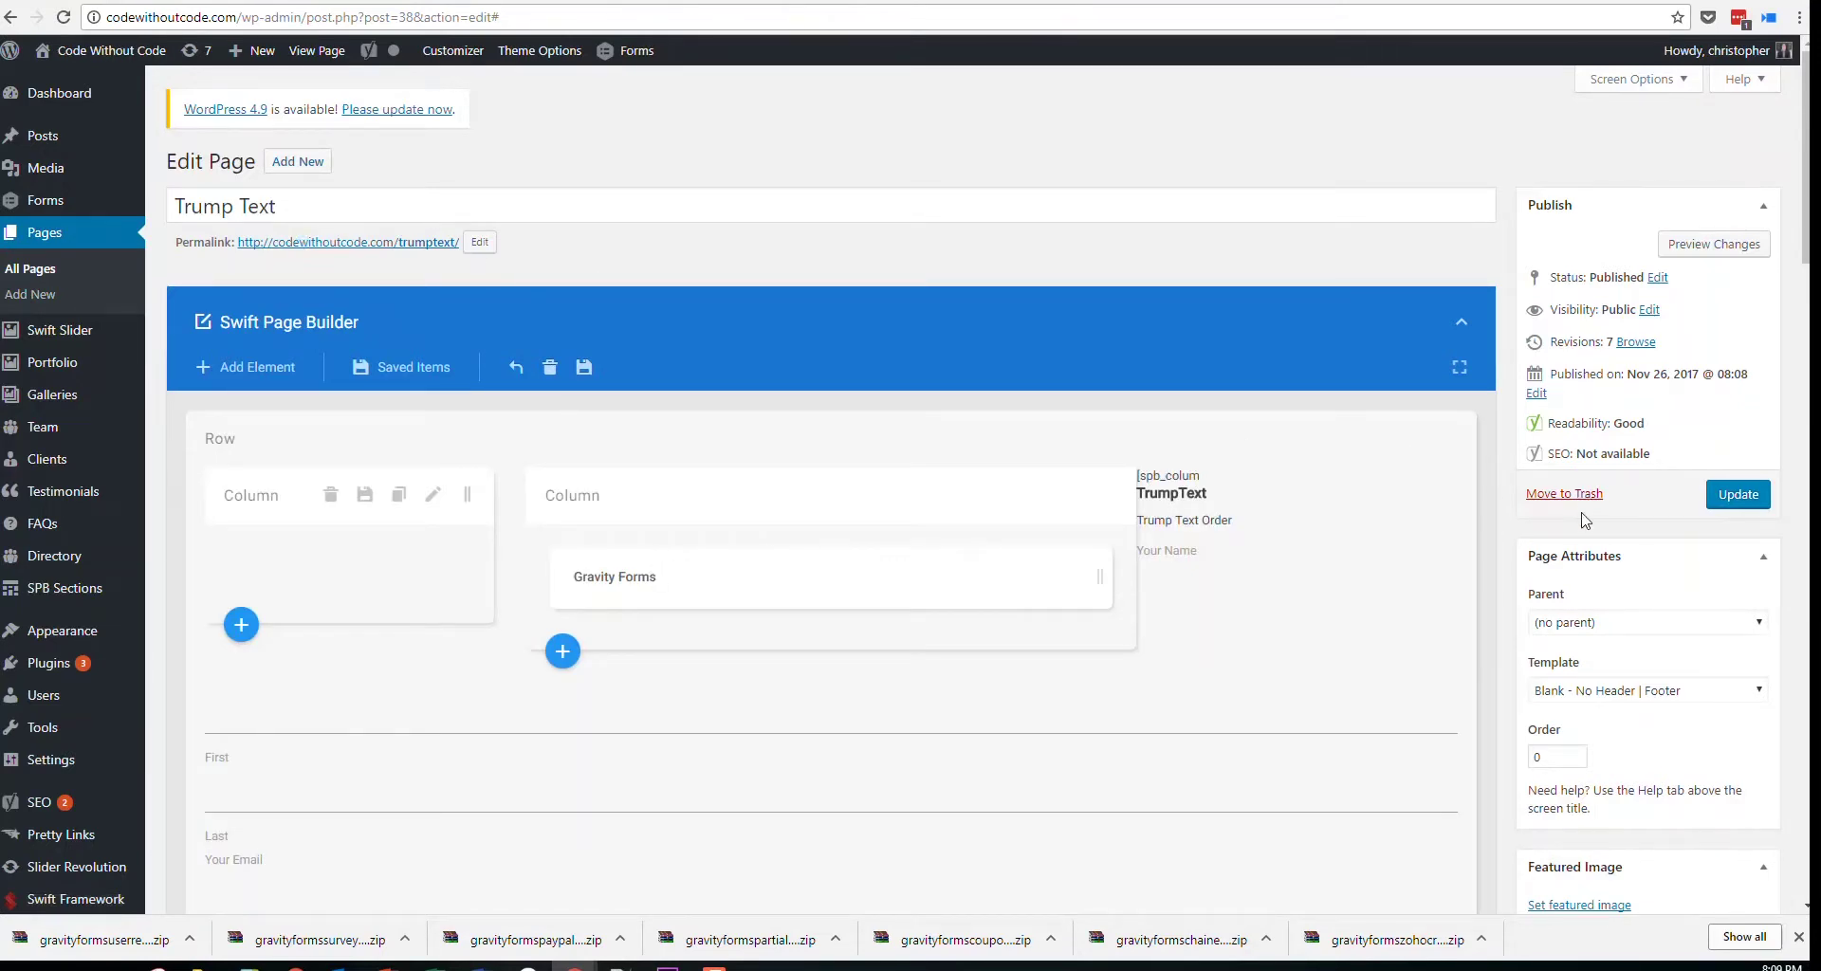
left_click(54, 277)
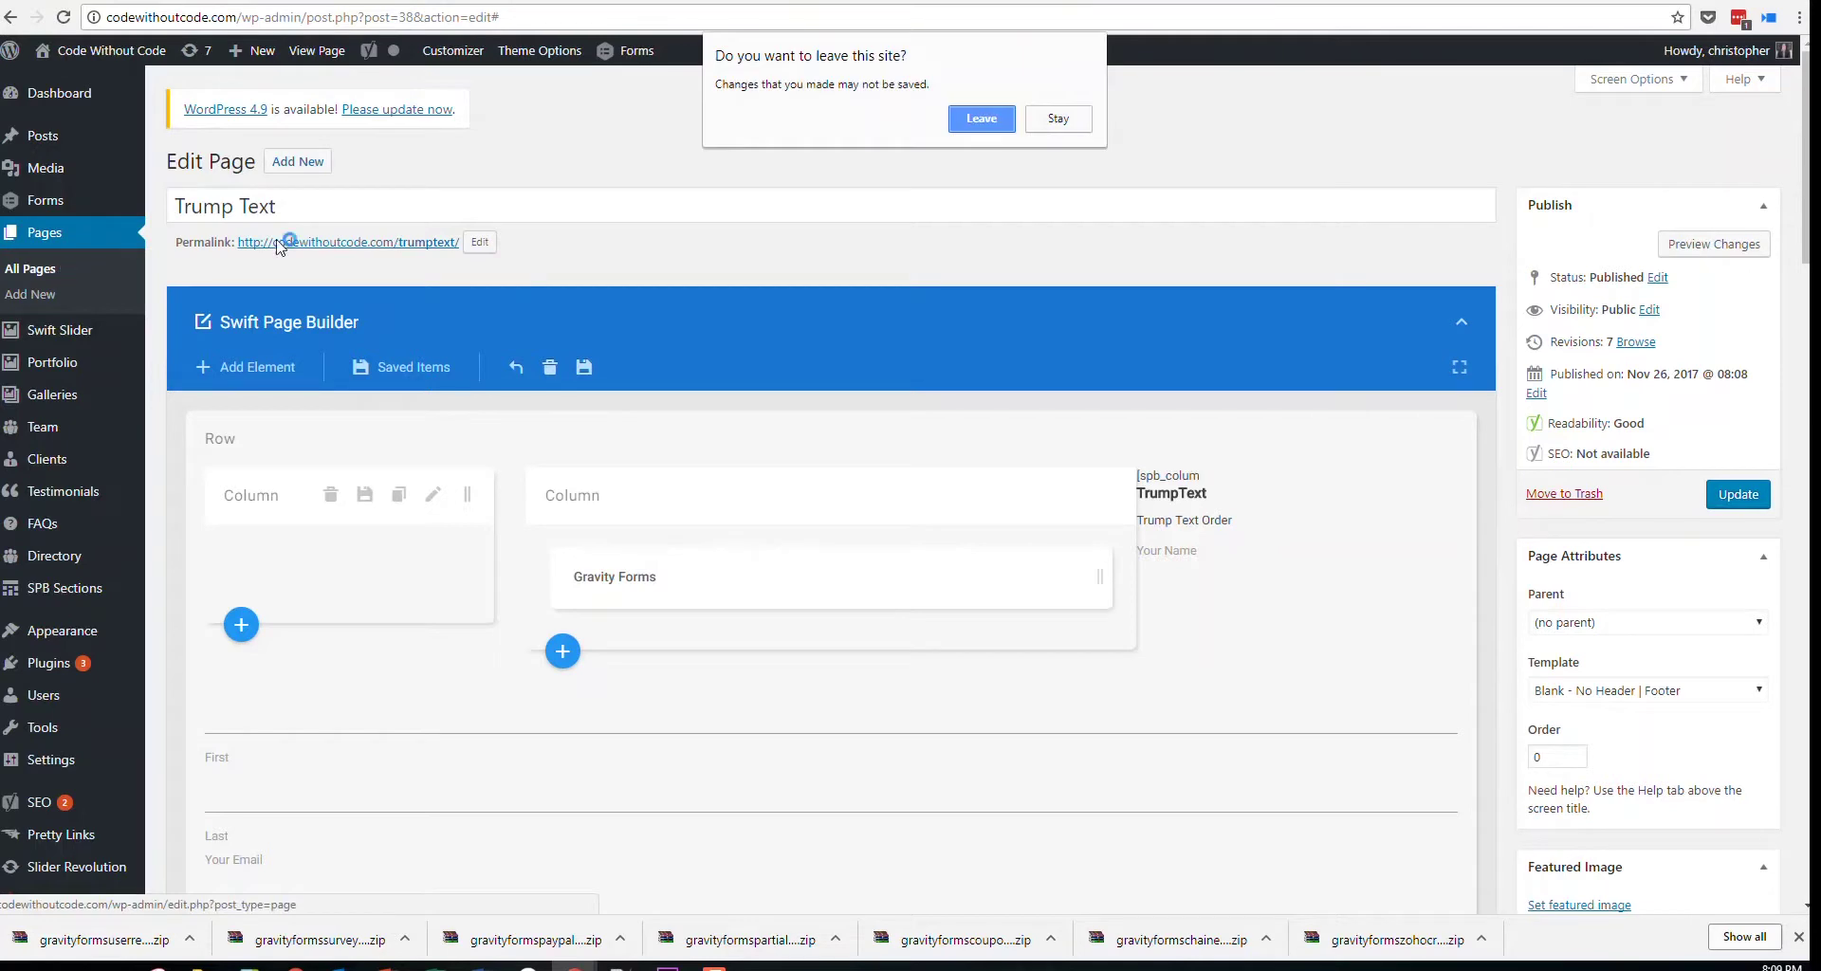
left_click(1053, 124)
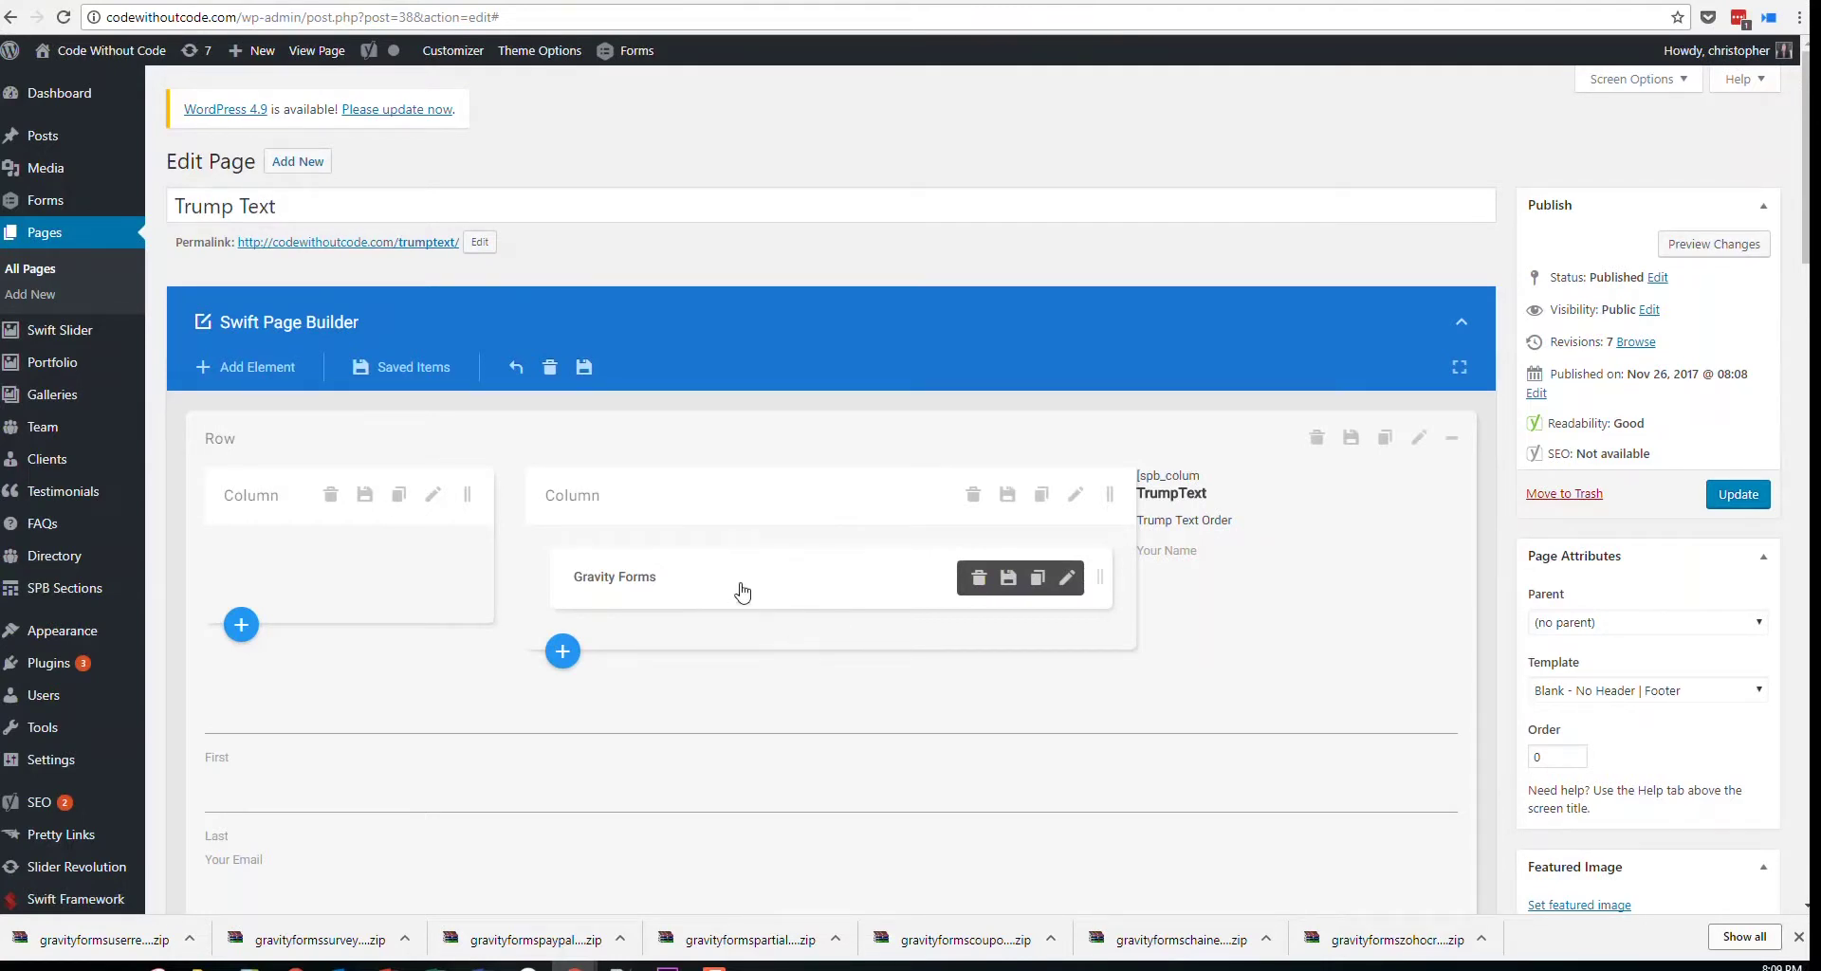
Return to the spreadsheet's Payments sheet and point out the friend's phone number, email address and status columns
left_click(398, 2)
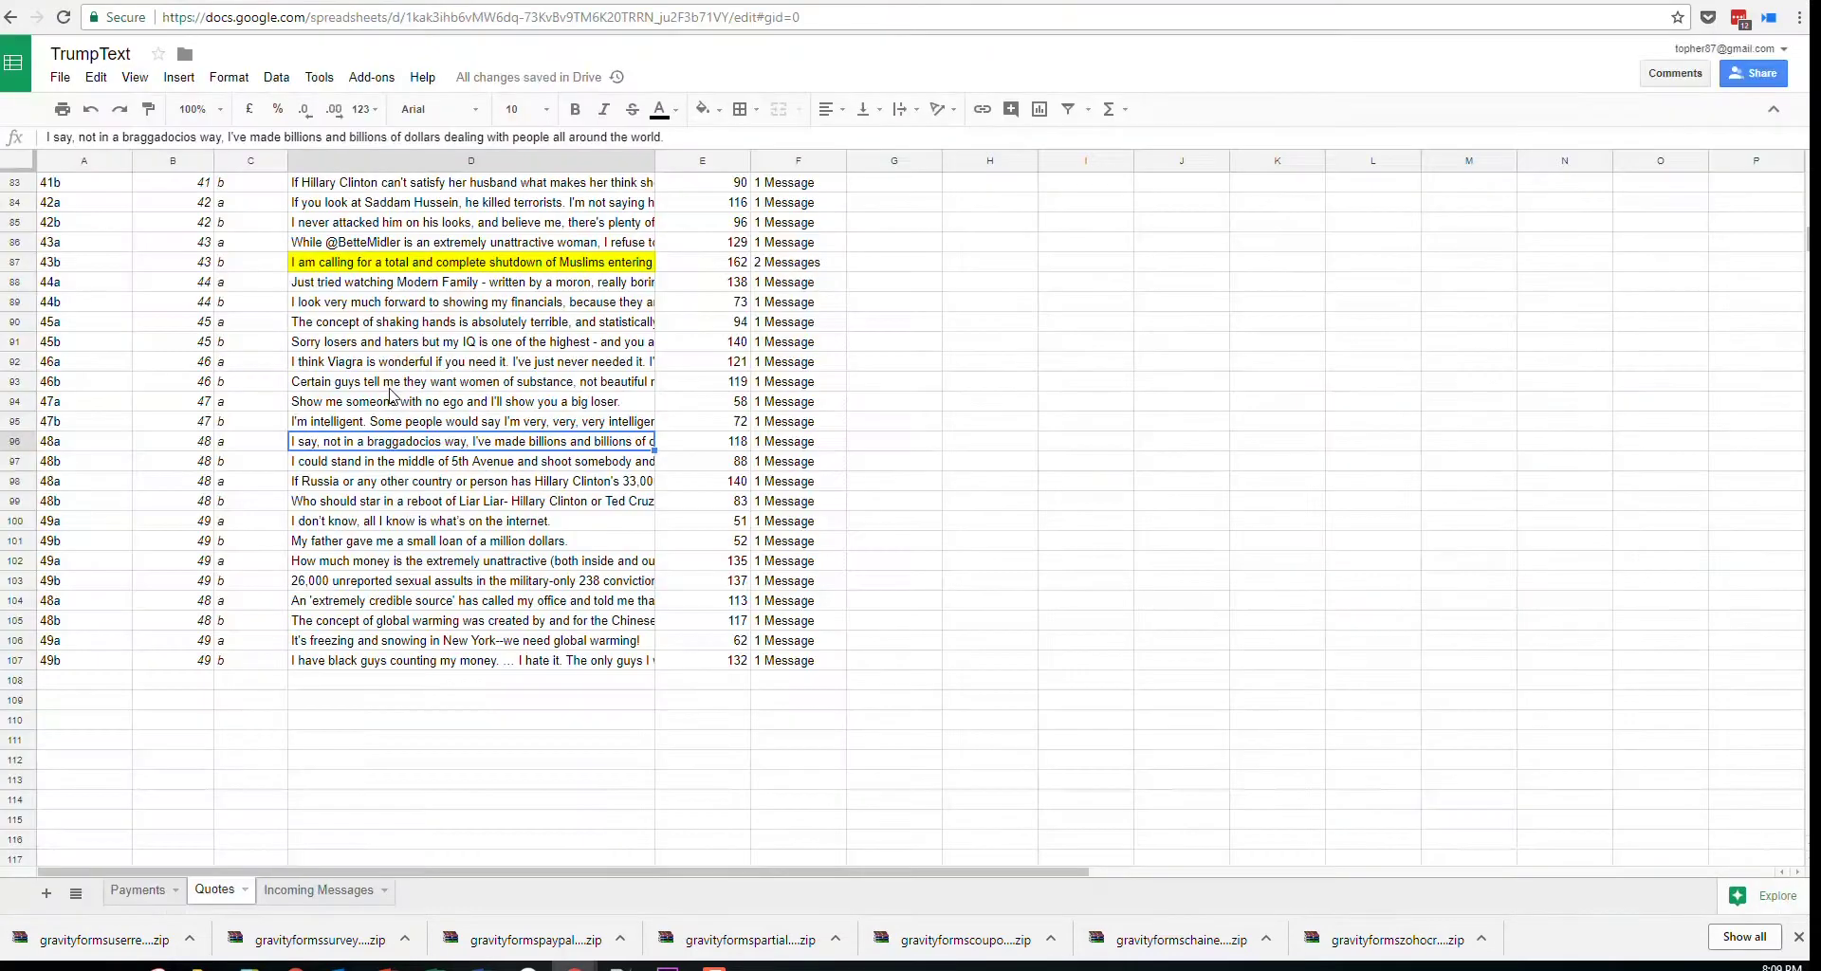
left_click(144, 899)
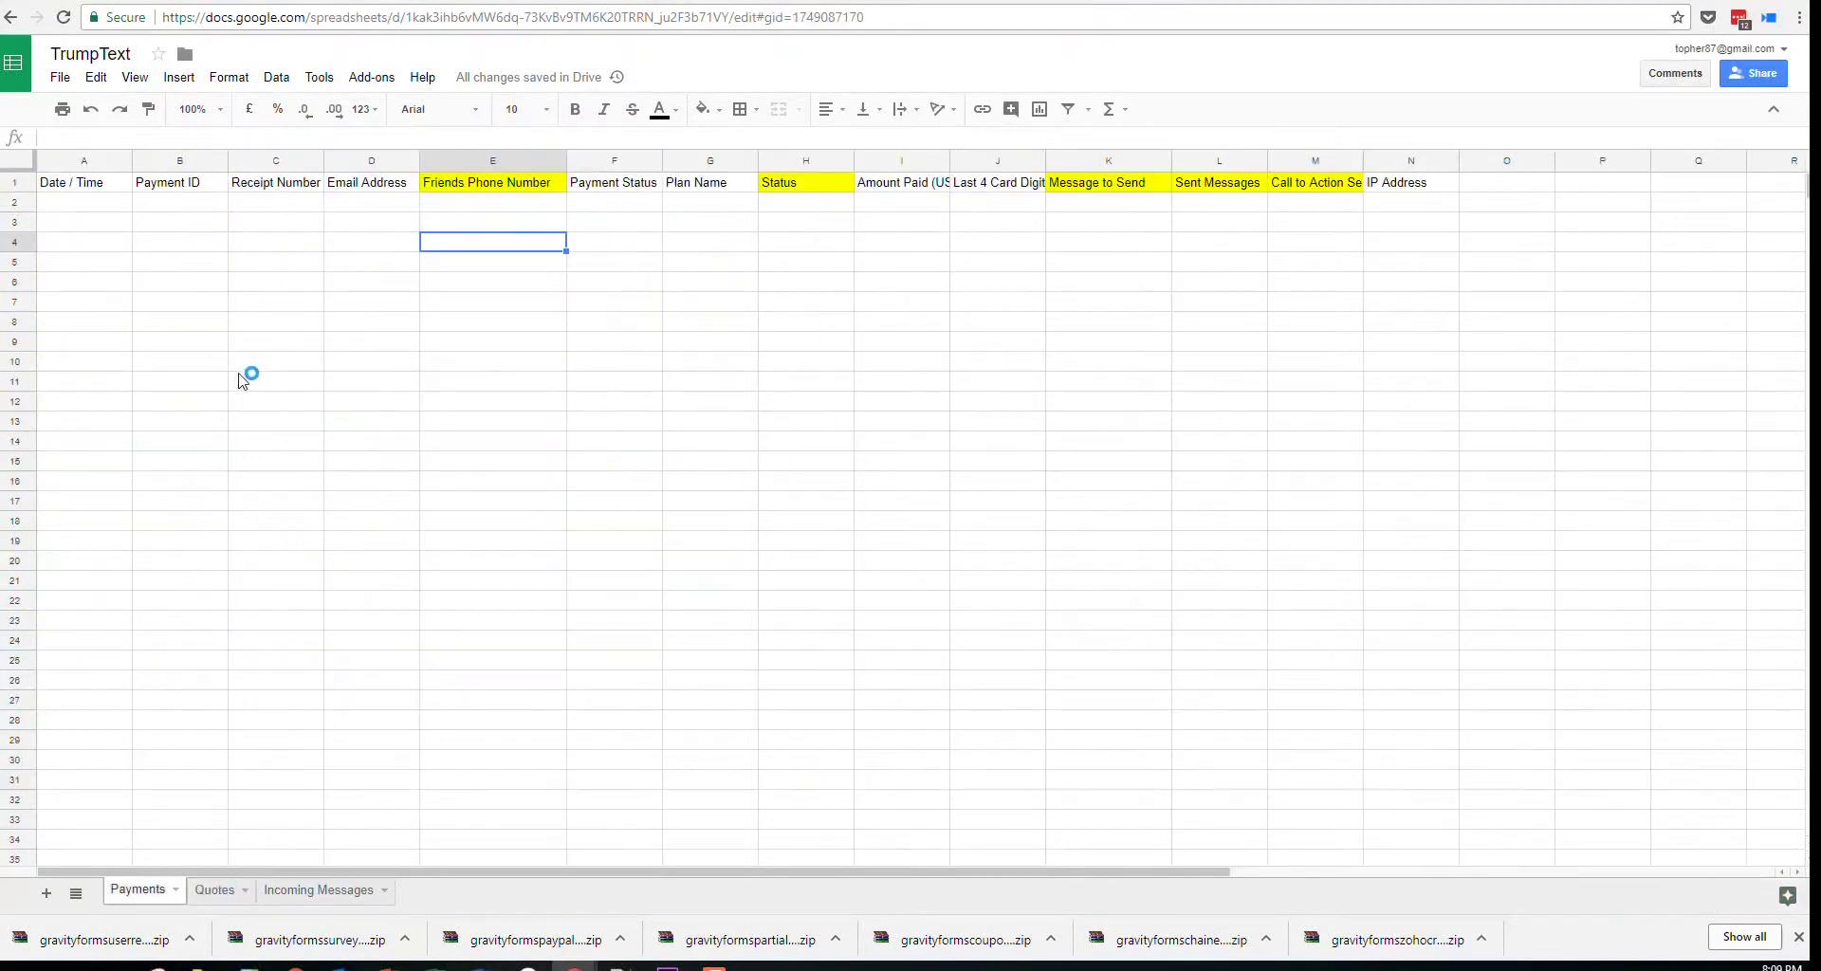
left_click(498, 163)
left_click(351, 167)
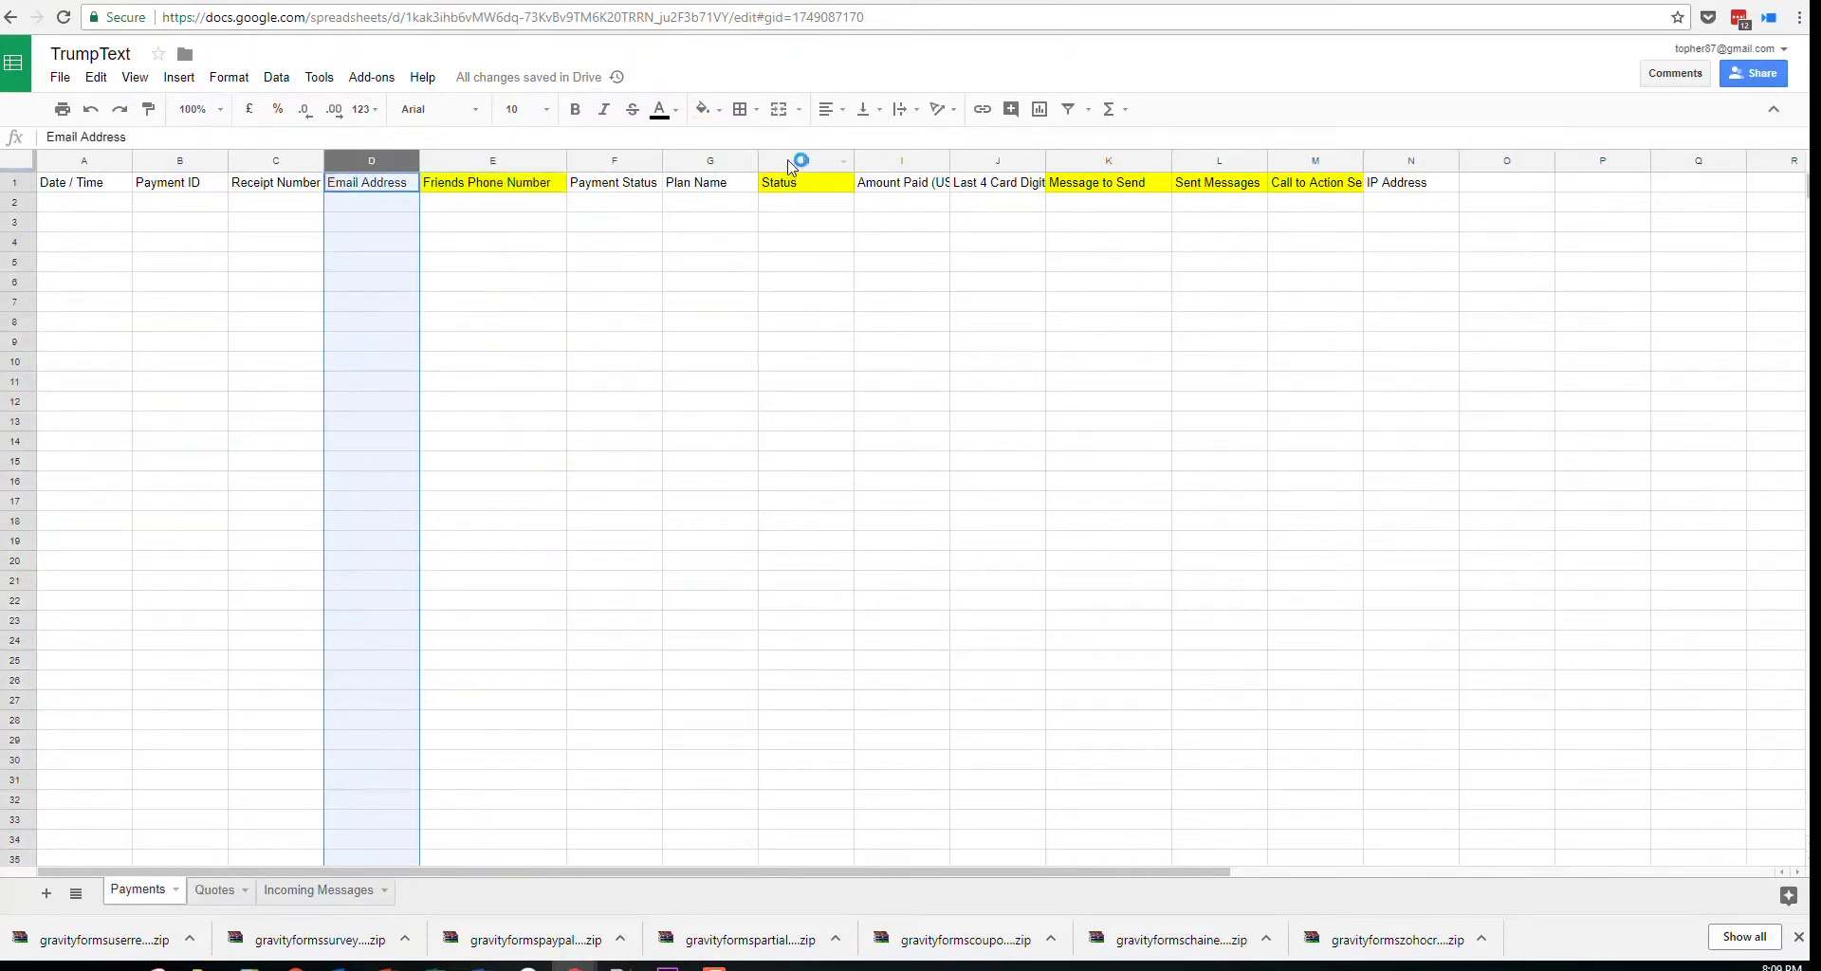
left_click(793, 164)
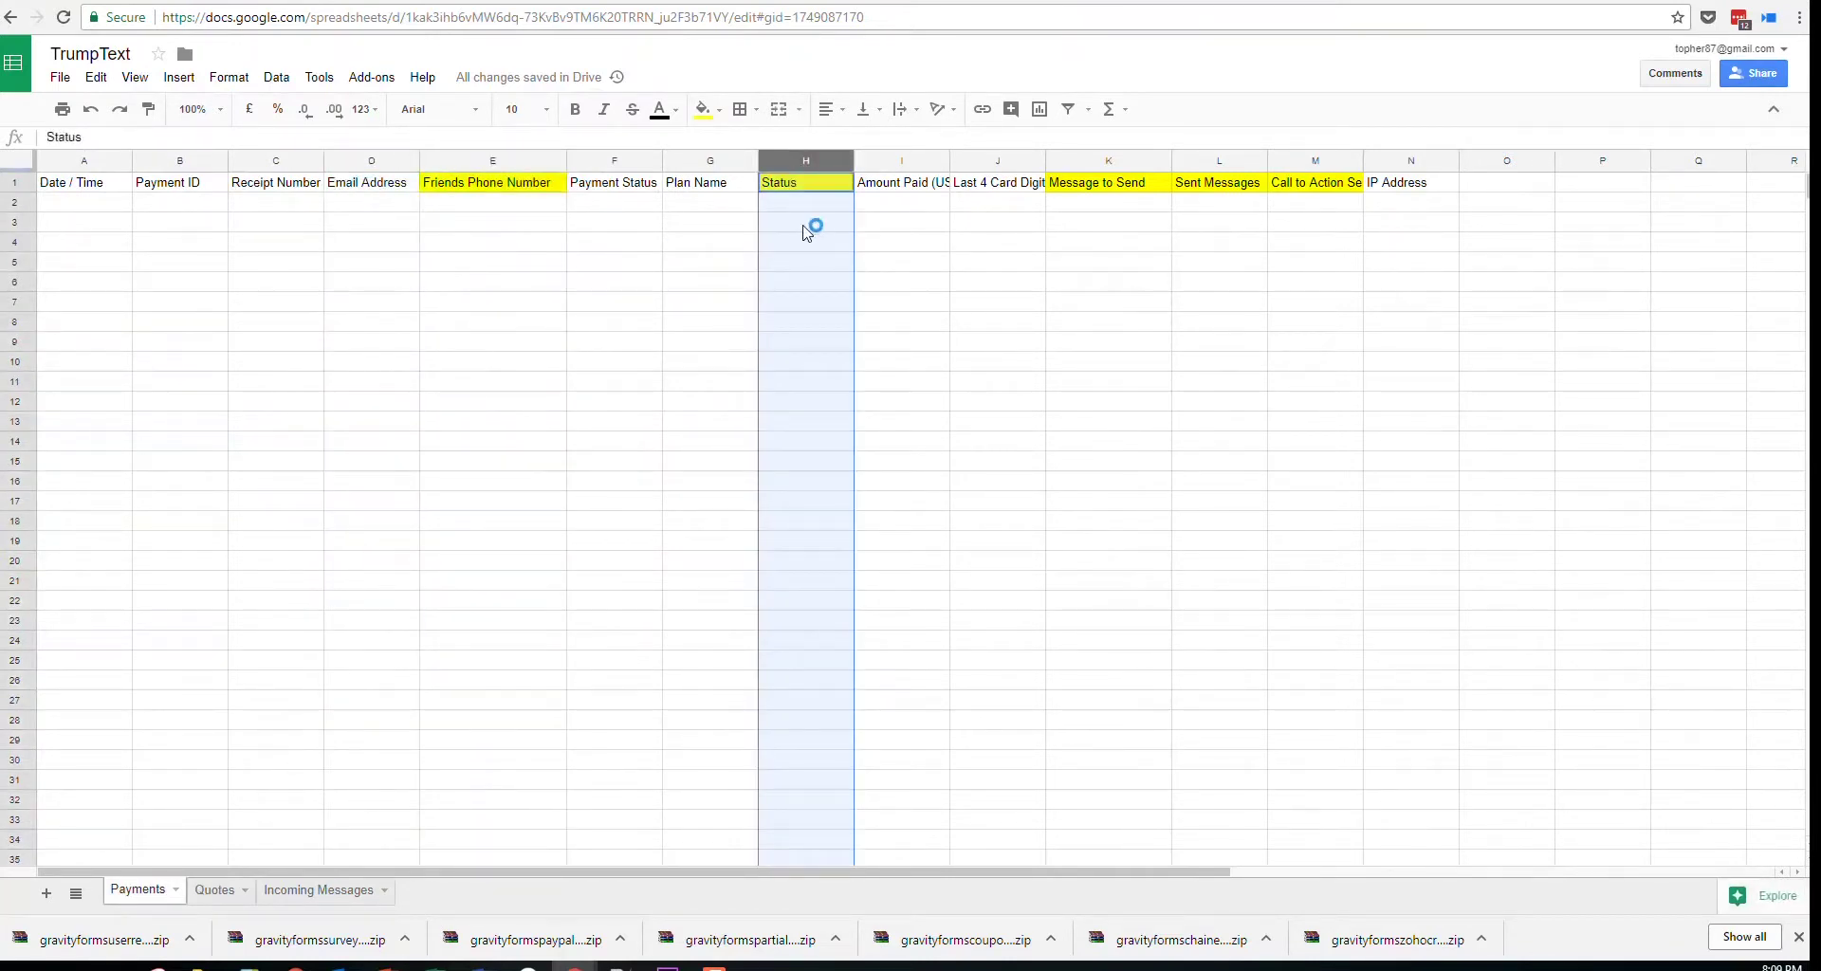
Point out the Message to Send, Sent Messages and Call to Action columns on the Payments sheet
left_click(1086, 163)
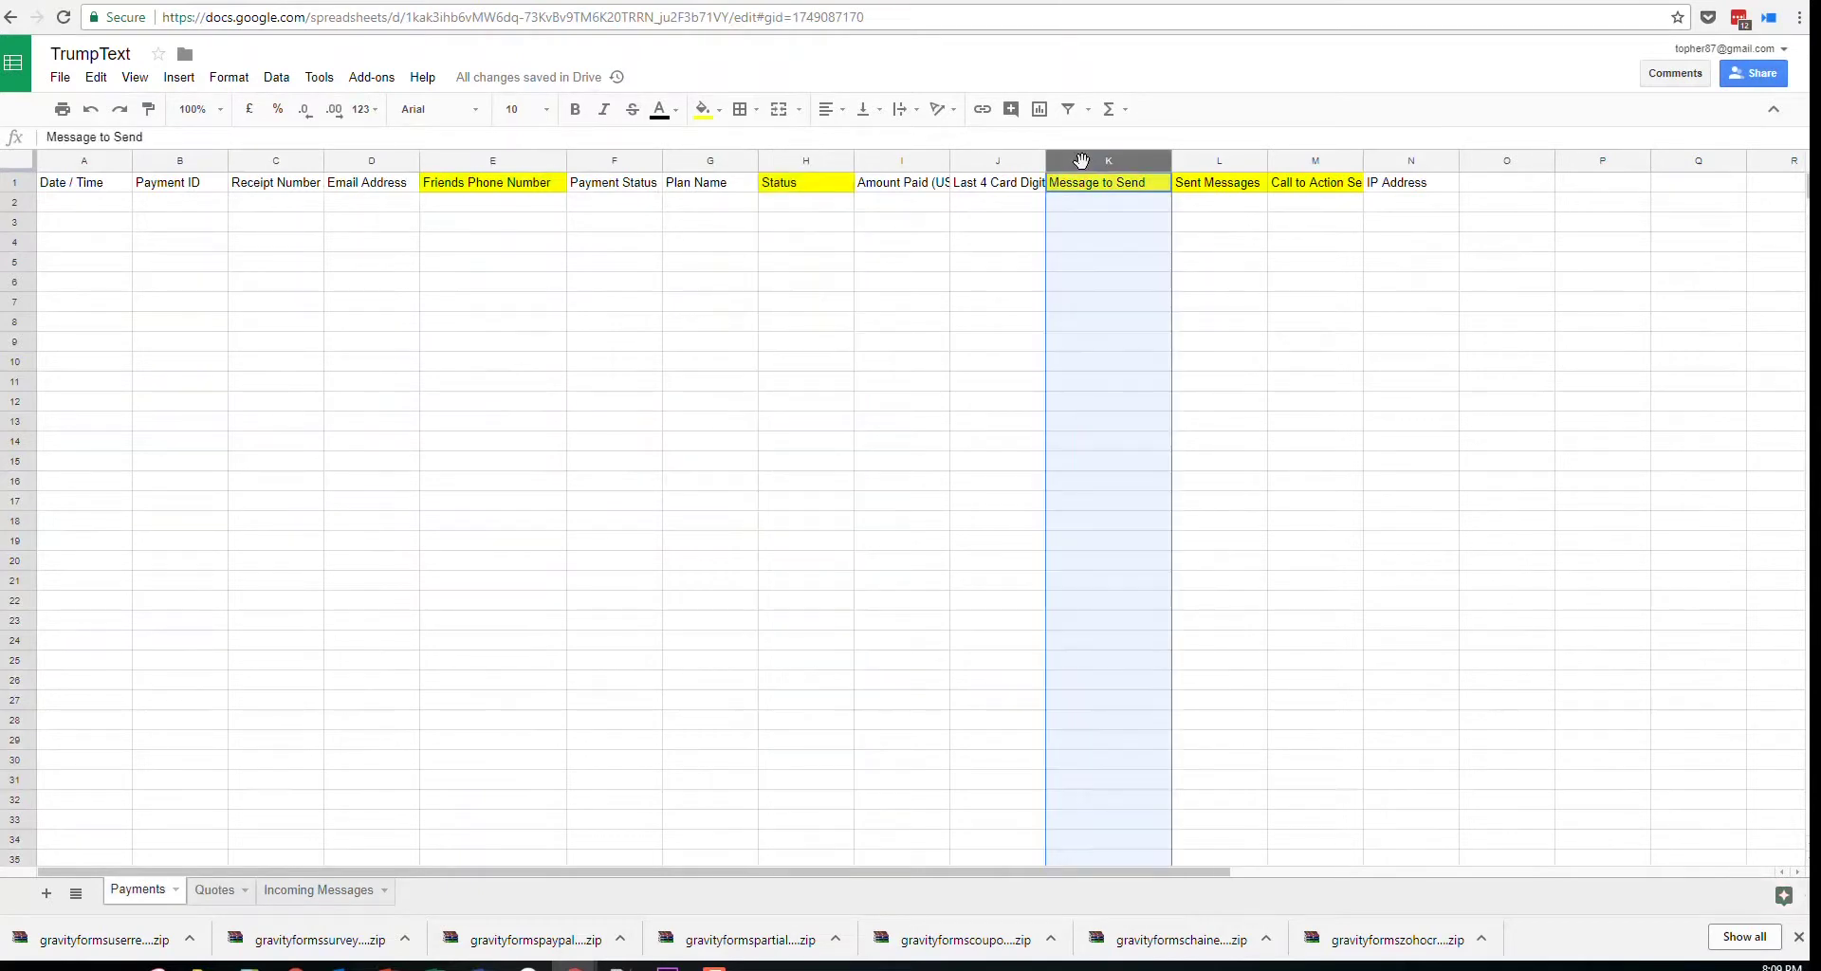
left_click(1204, 162)
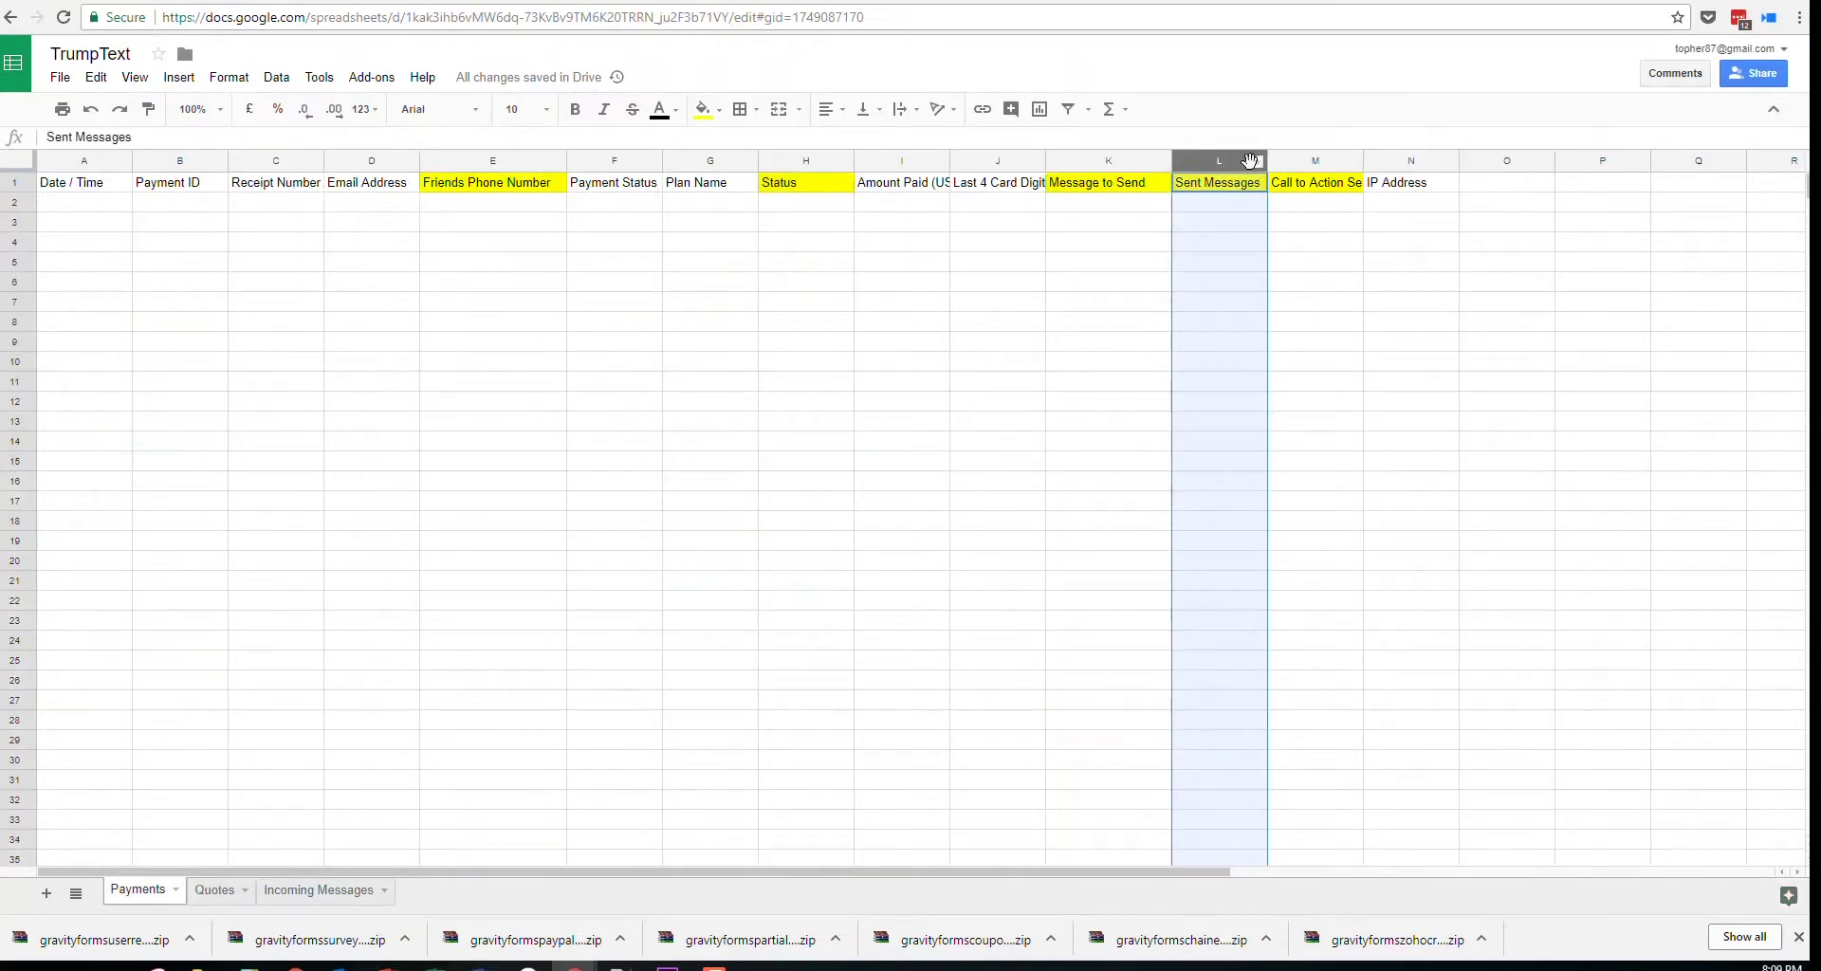
left_click(1218, 205)
left_click(1309, 206)
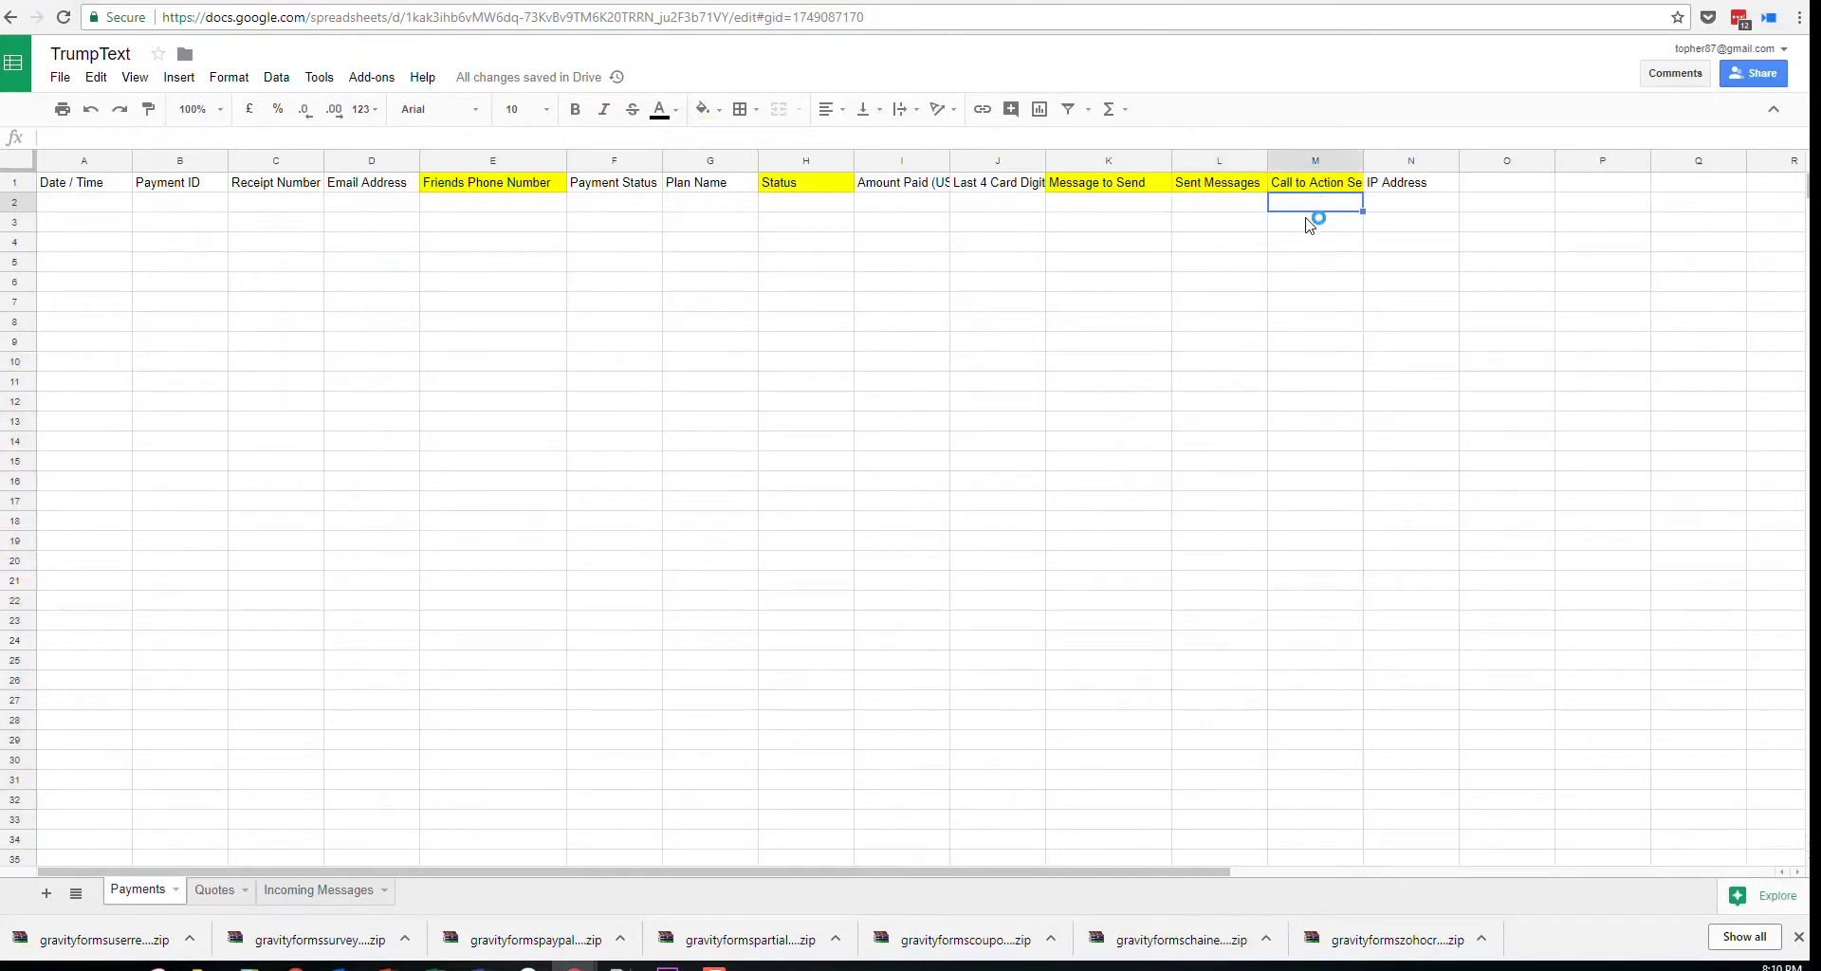
In Zapier, set up a Webhooks by Zapier Catch Hook trigger without a child key and copy its webhook URL
left_click(285, 3)
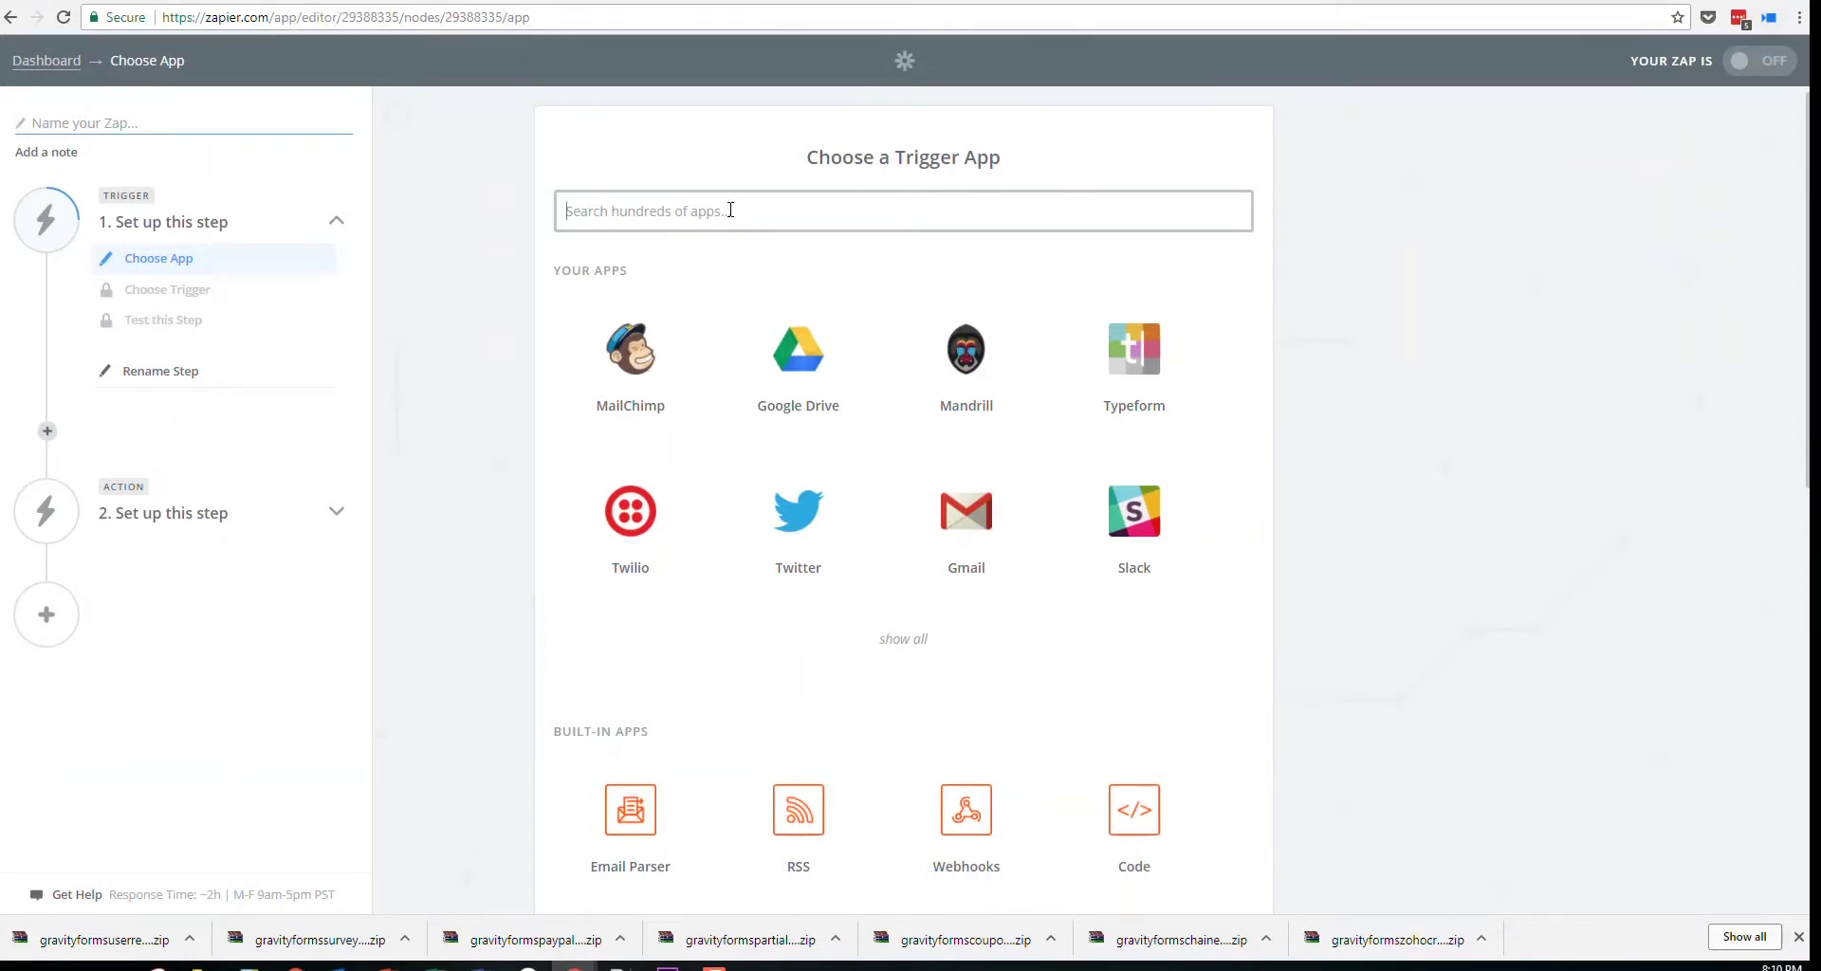
left_click(968, 801)
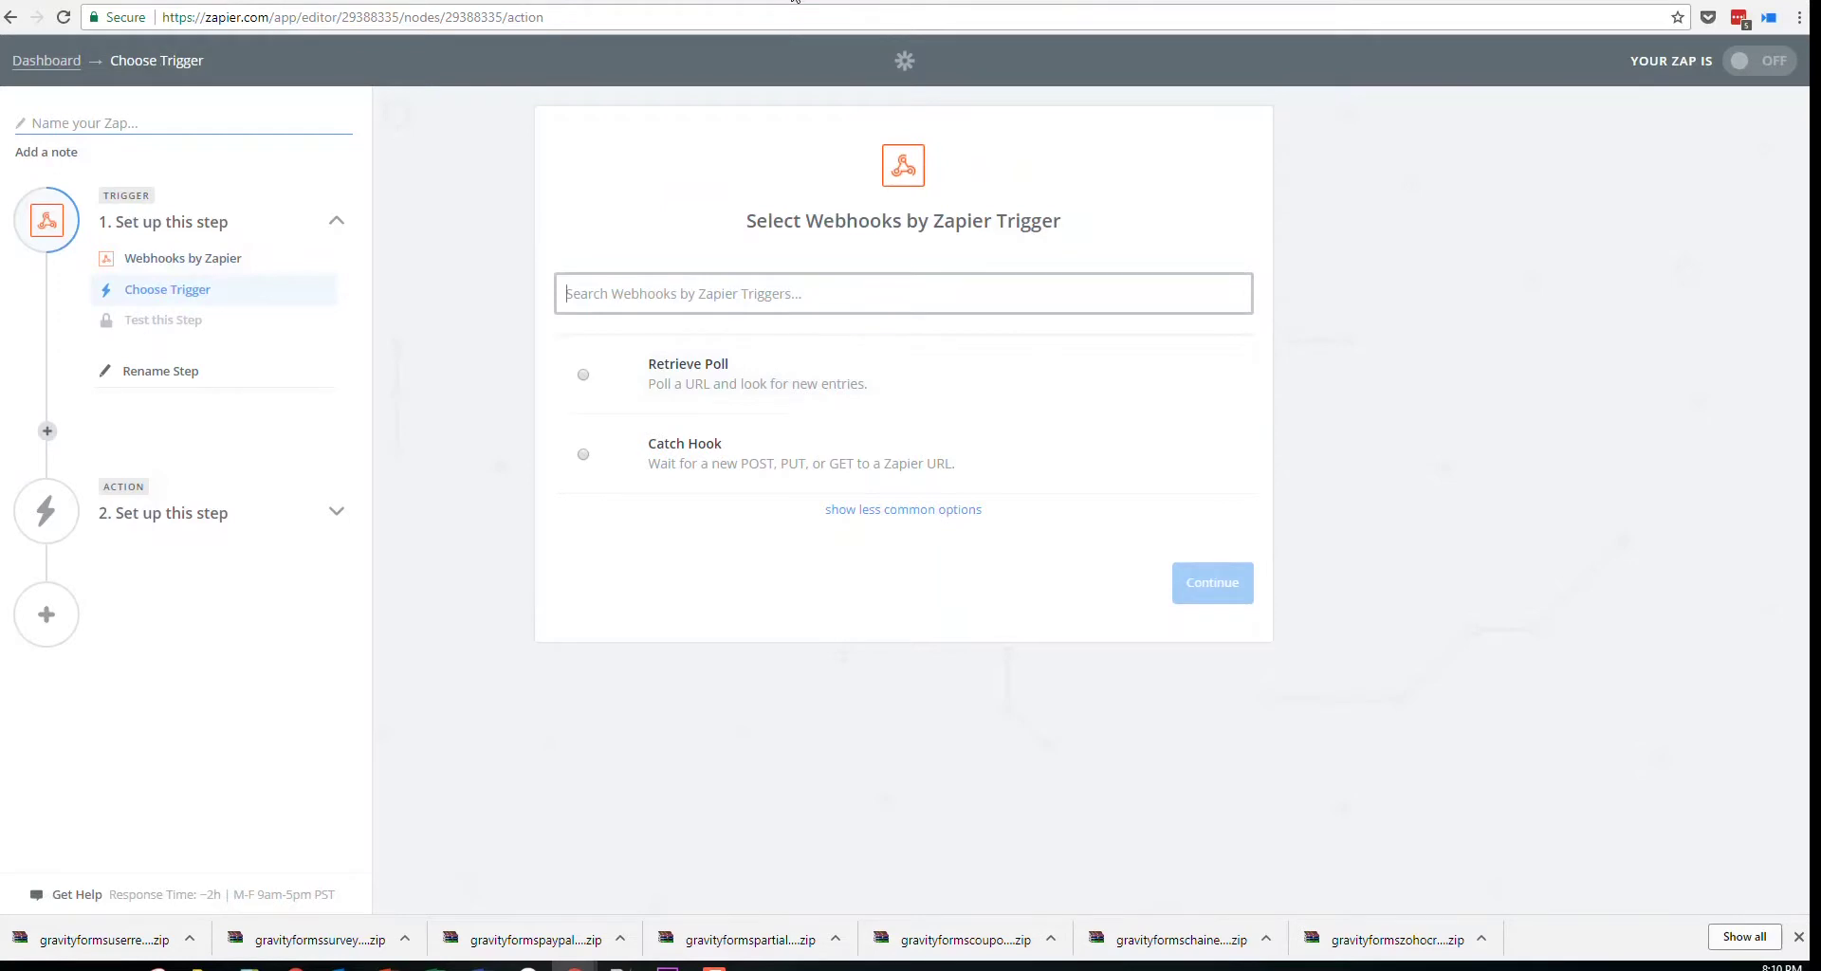
left_click(795, 1)
mouse_move(435, 407)
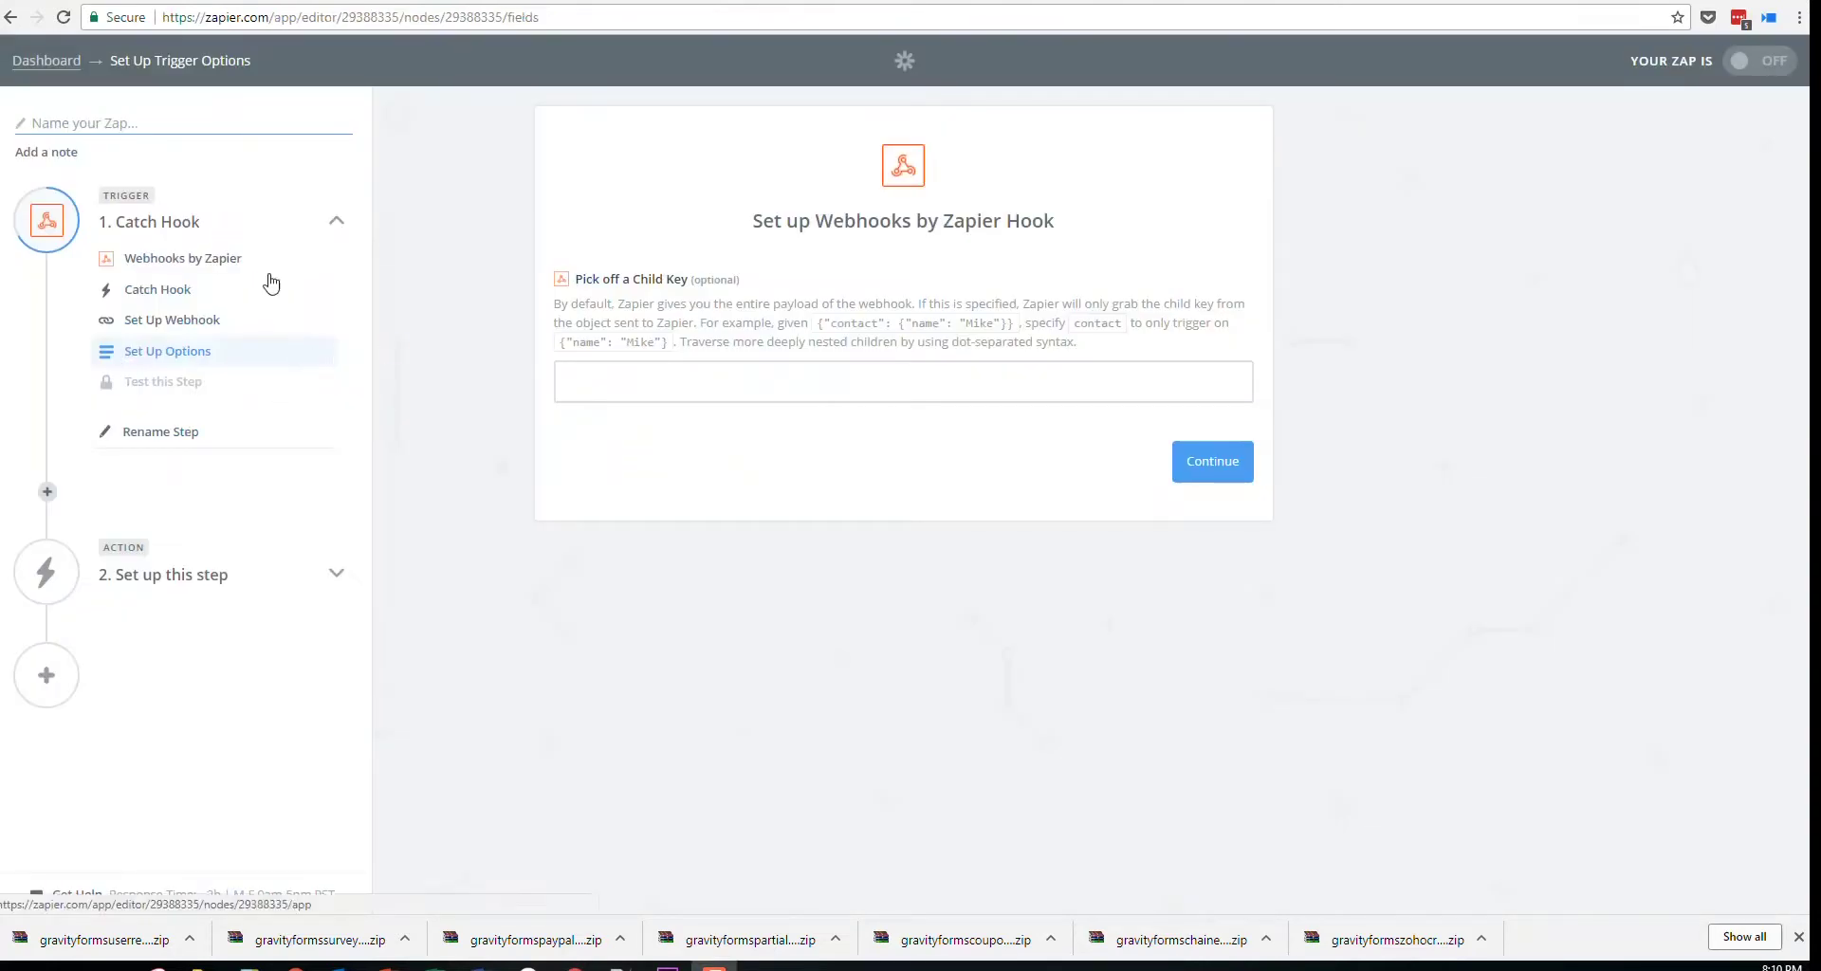
left_click(1216, 467)
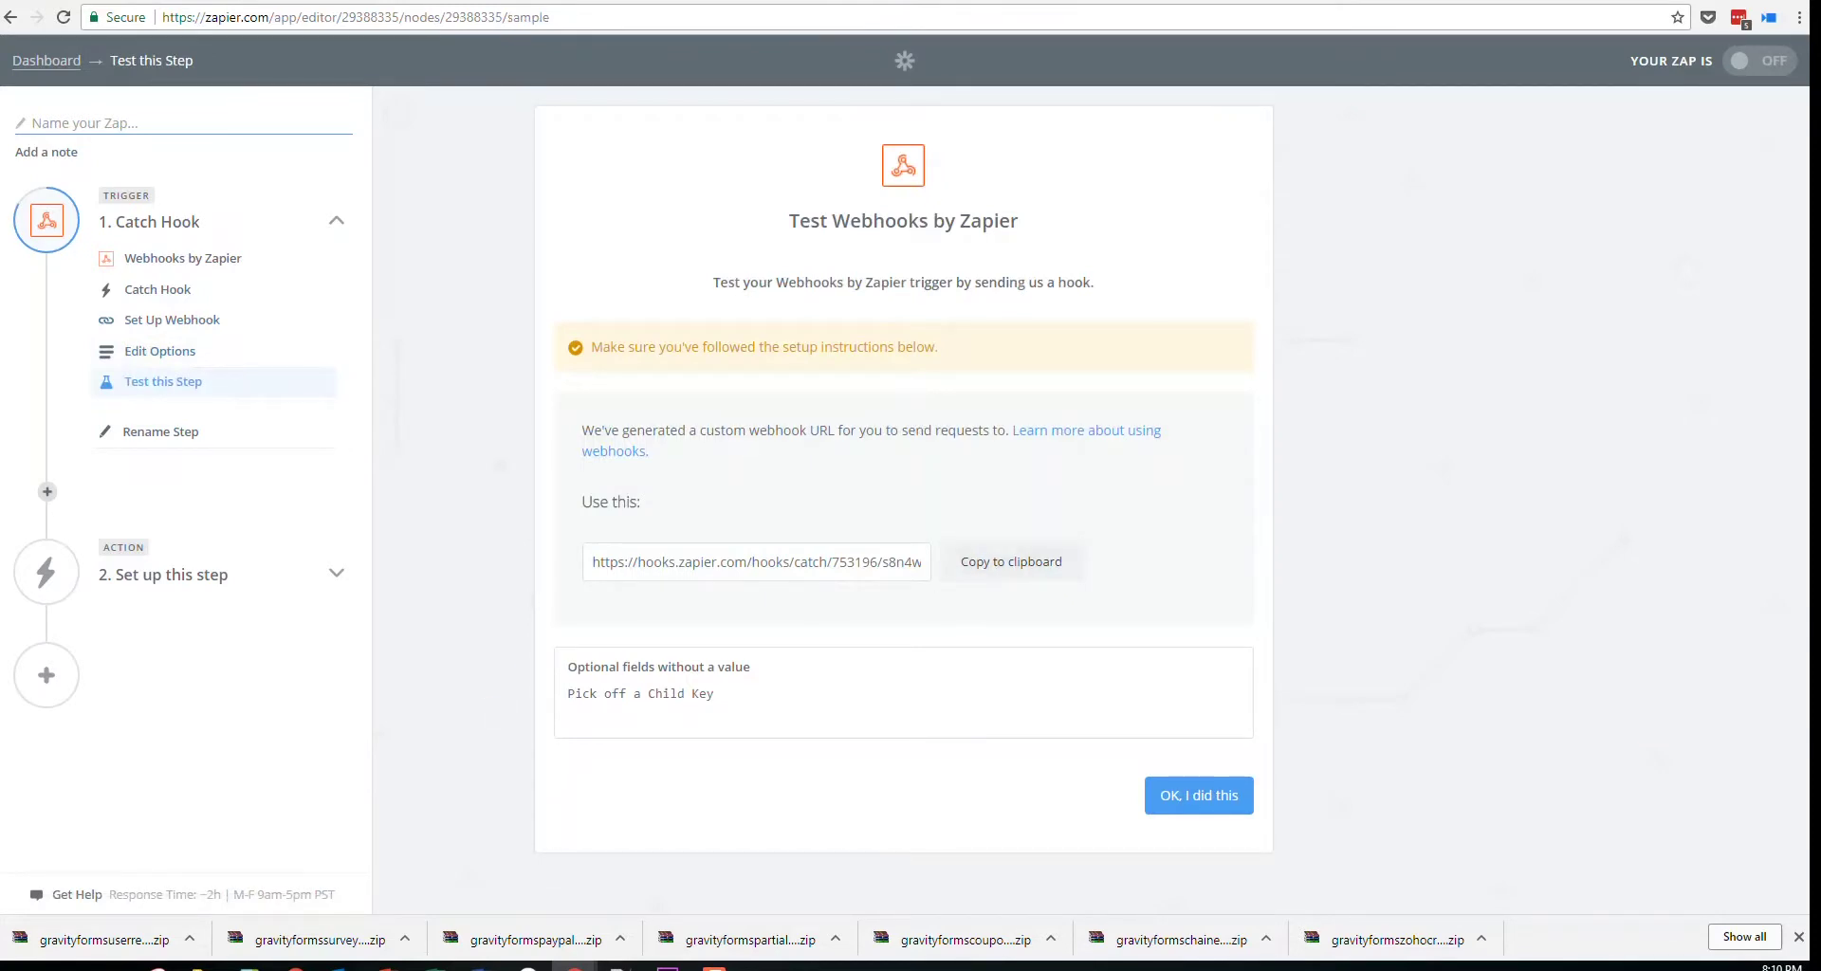
left_click(1010, 561)
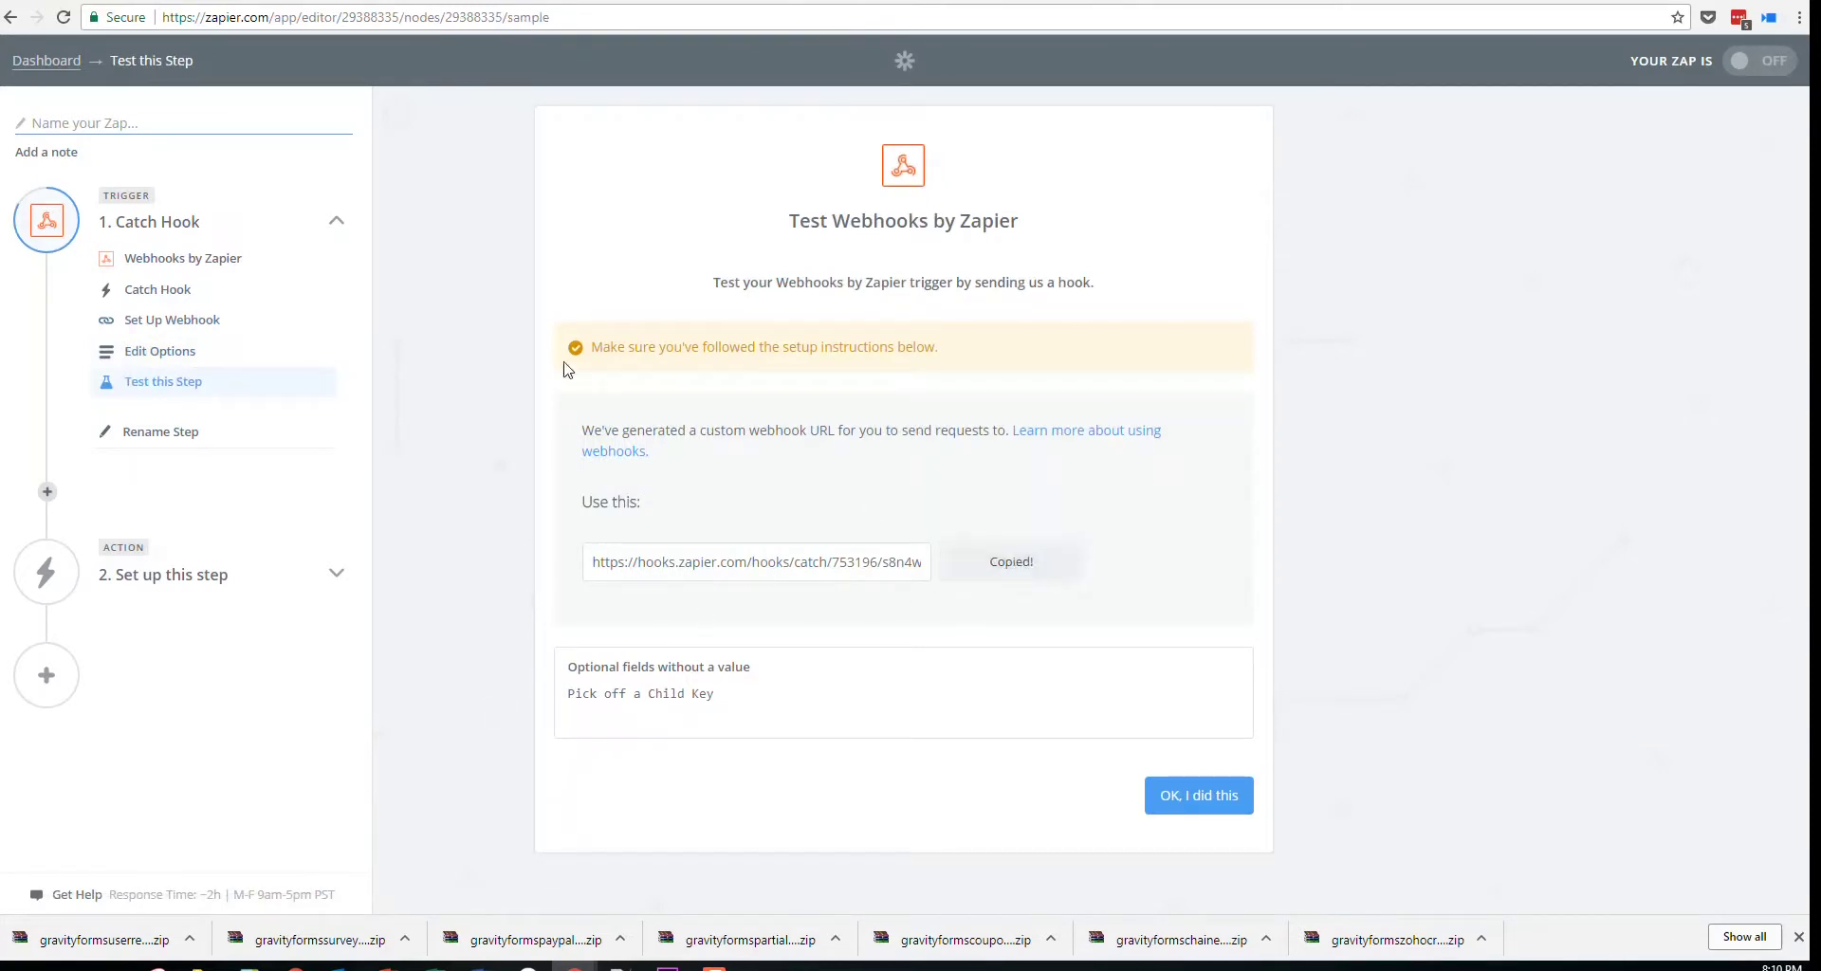
In the TrumpText form's Zapier settings in WordPress, fill the Webhook URL with the copied address and save the TrumpText Purchase feed
left_click(455, 2)
left_click(664, 2)
left_click(890, 2)
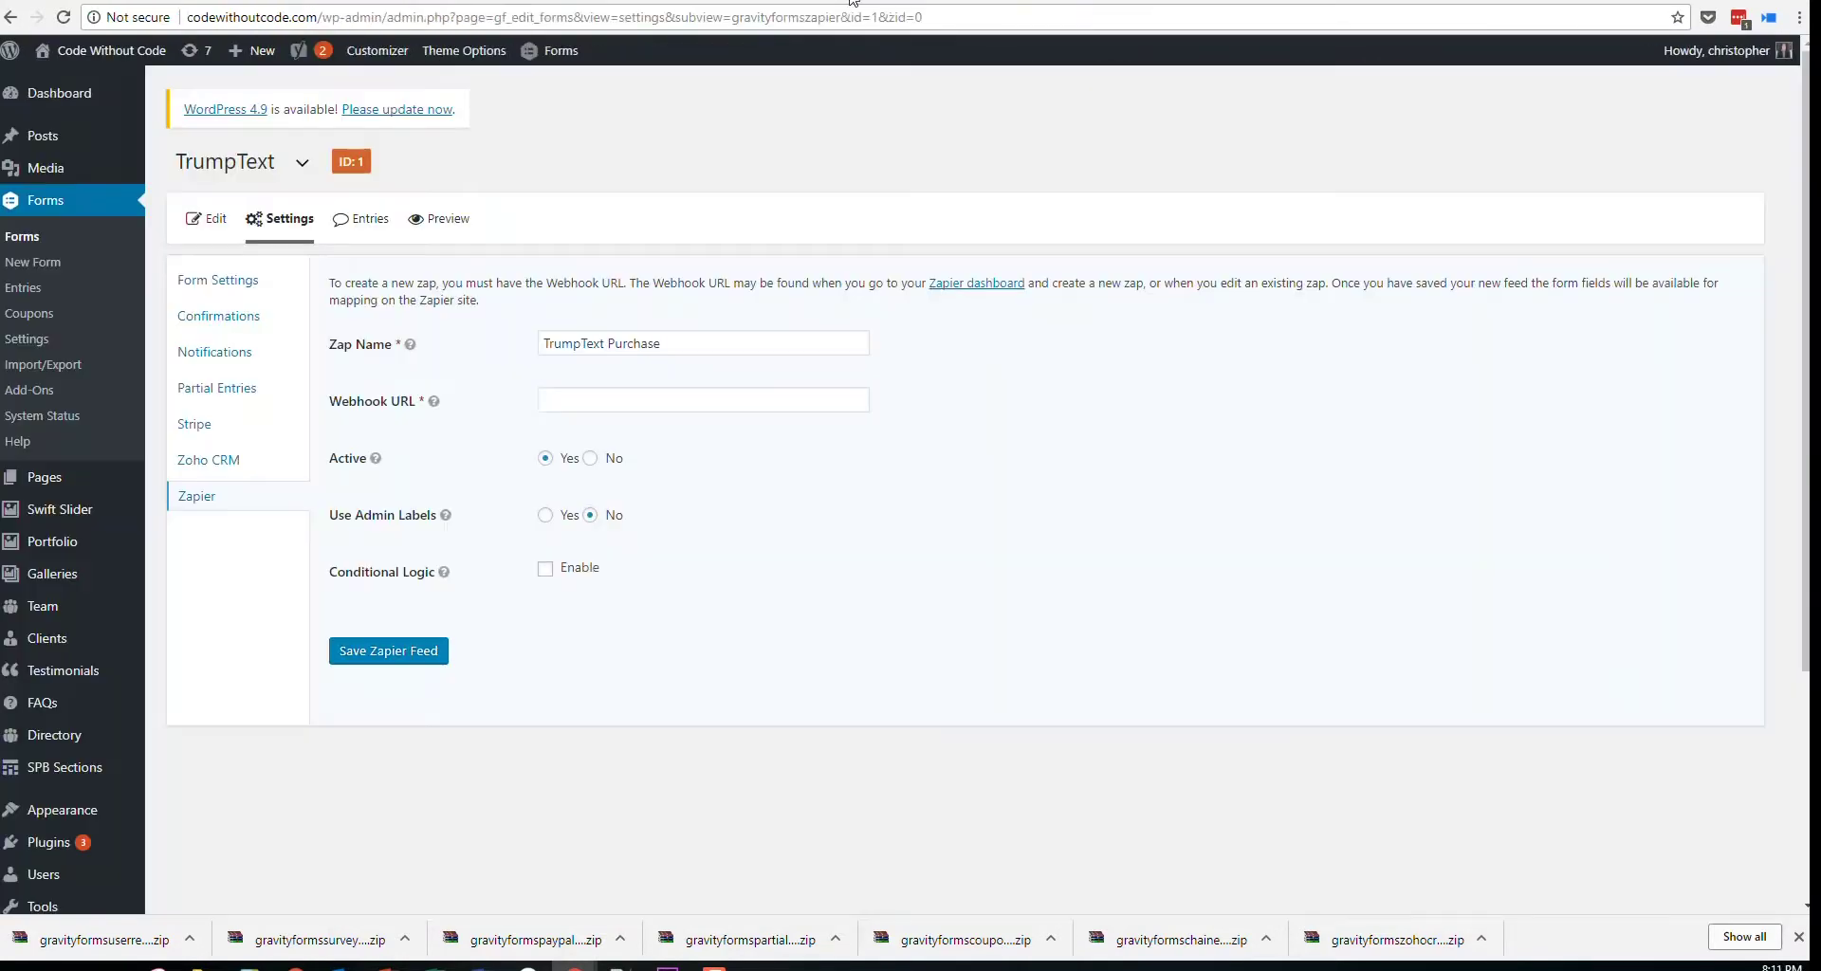
key("ctrl+v")
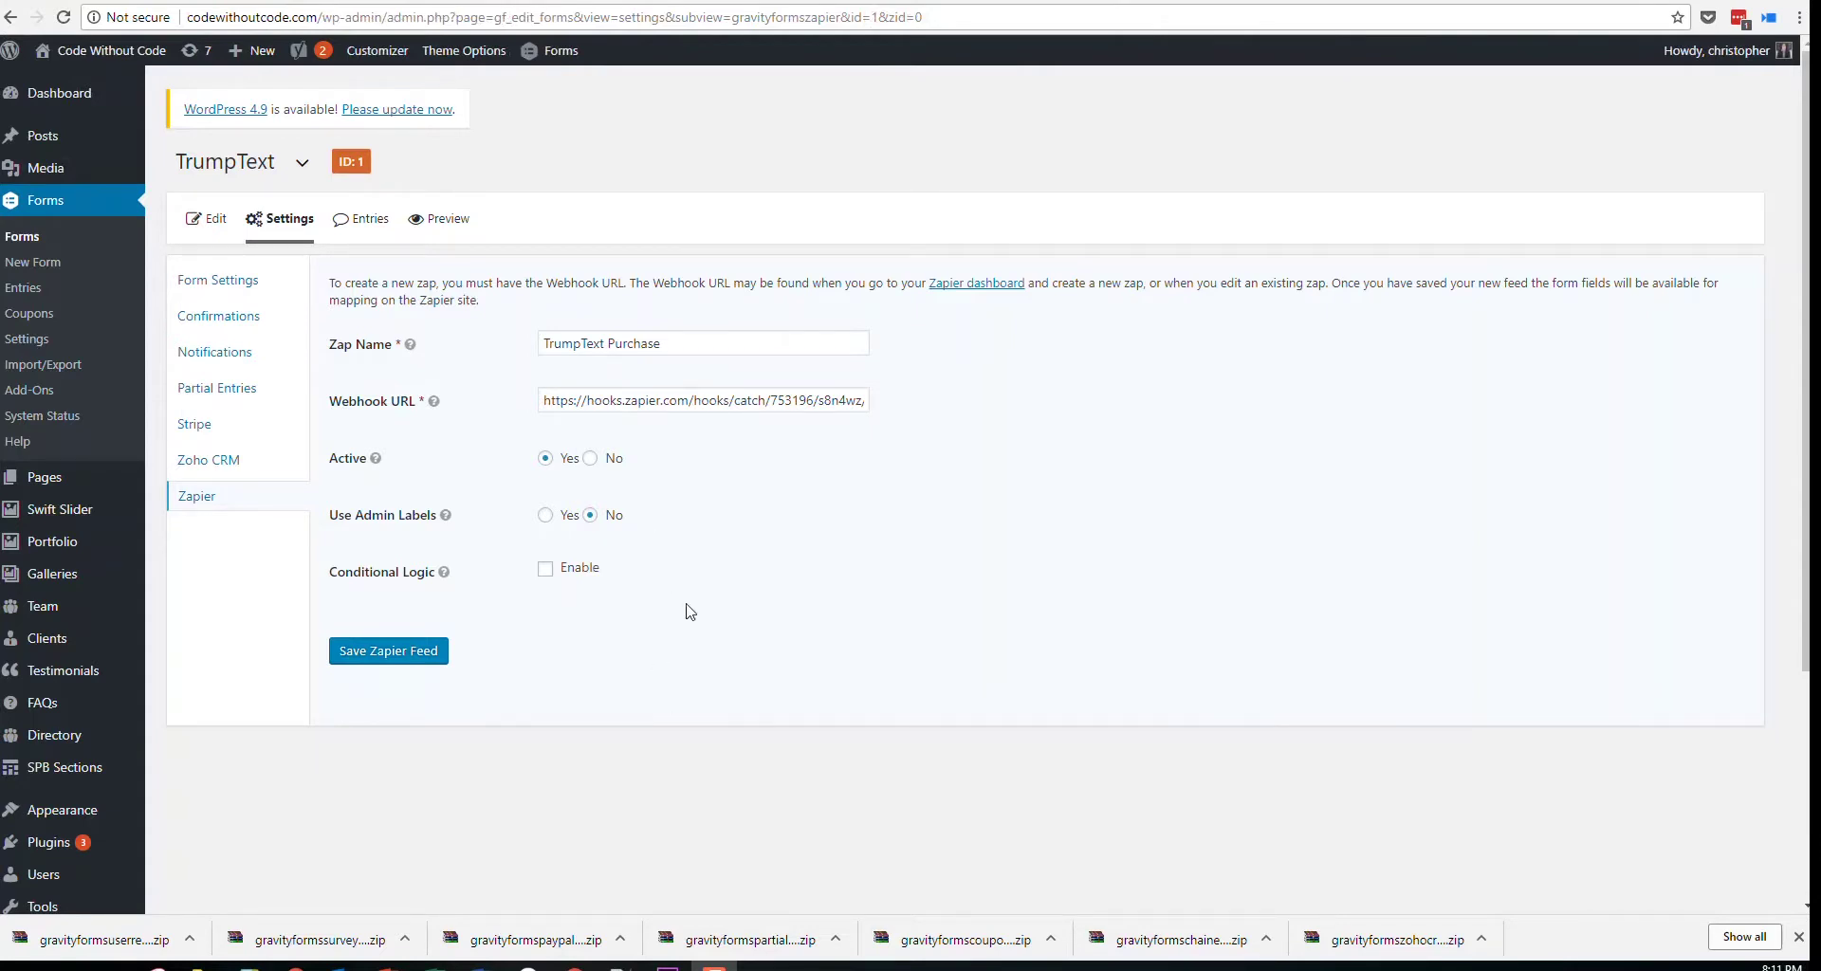
left_click(410, 654)
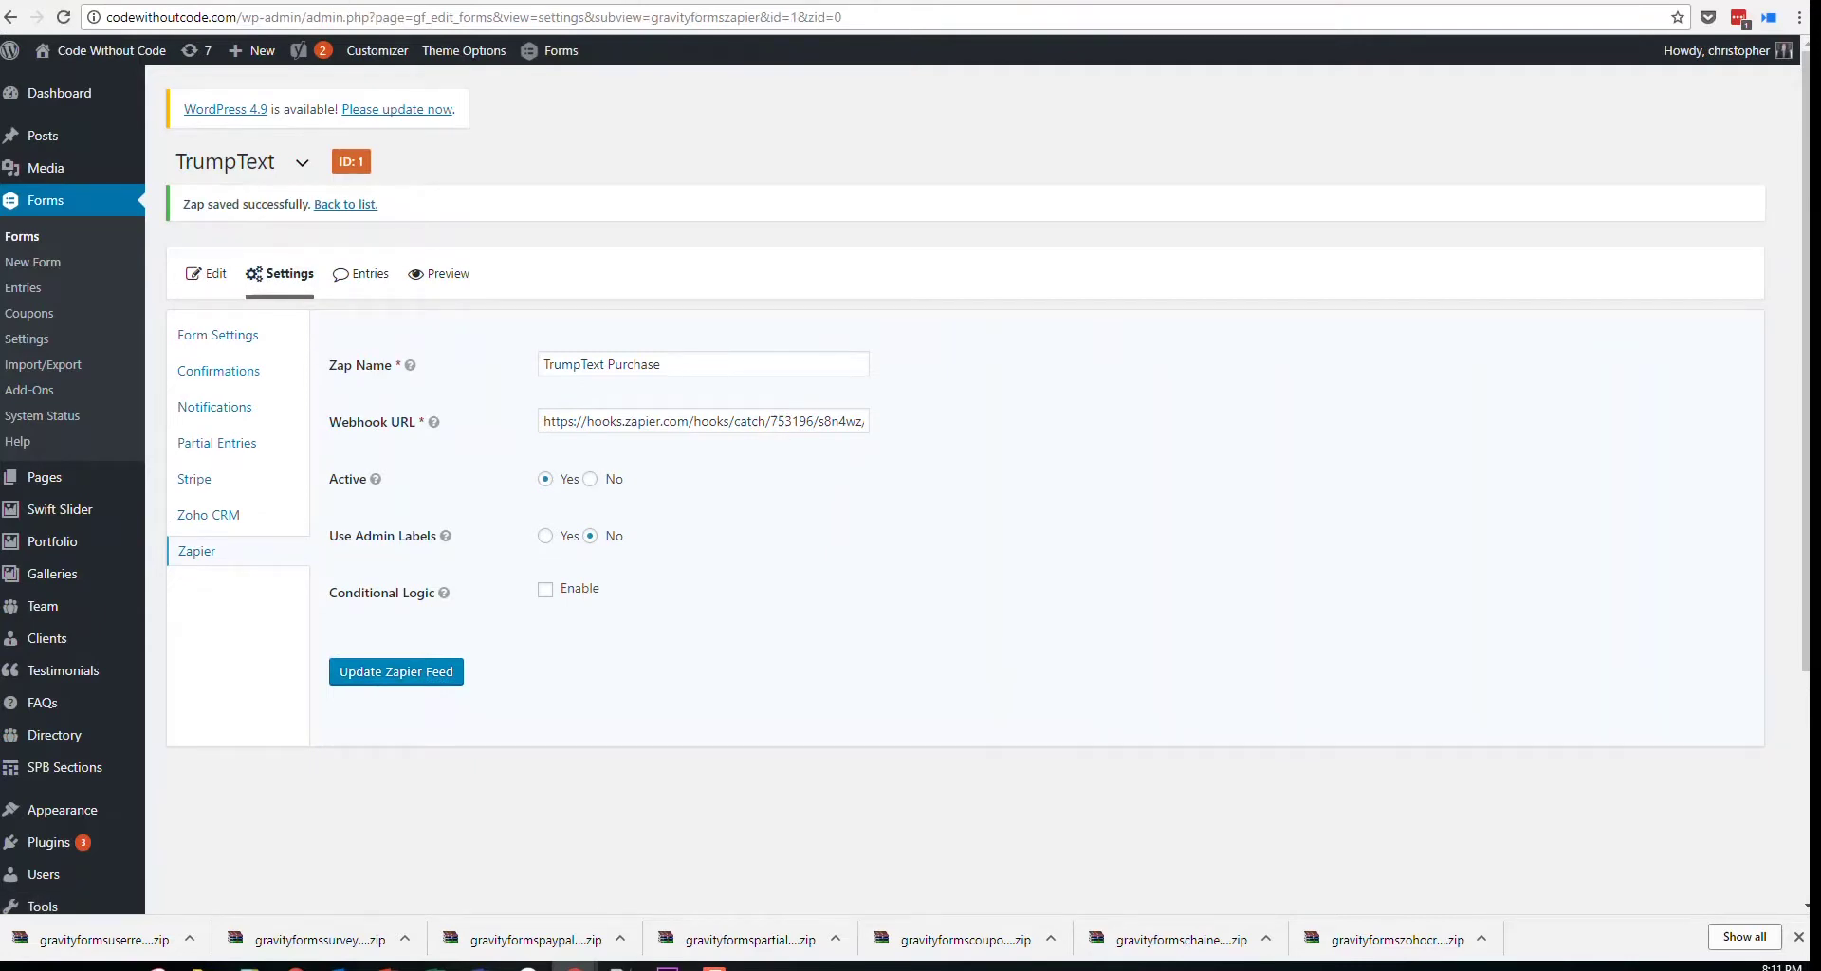
Back in Zapier, test the Catch Hook trigger and review the sample's form title, phone number, quote quantity and payment fields
left_click(353, 2)
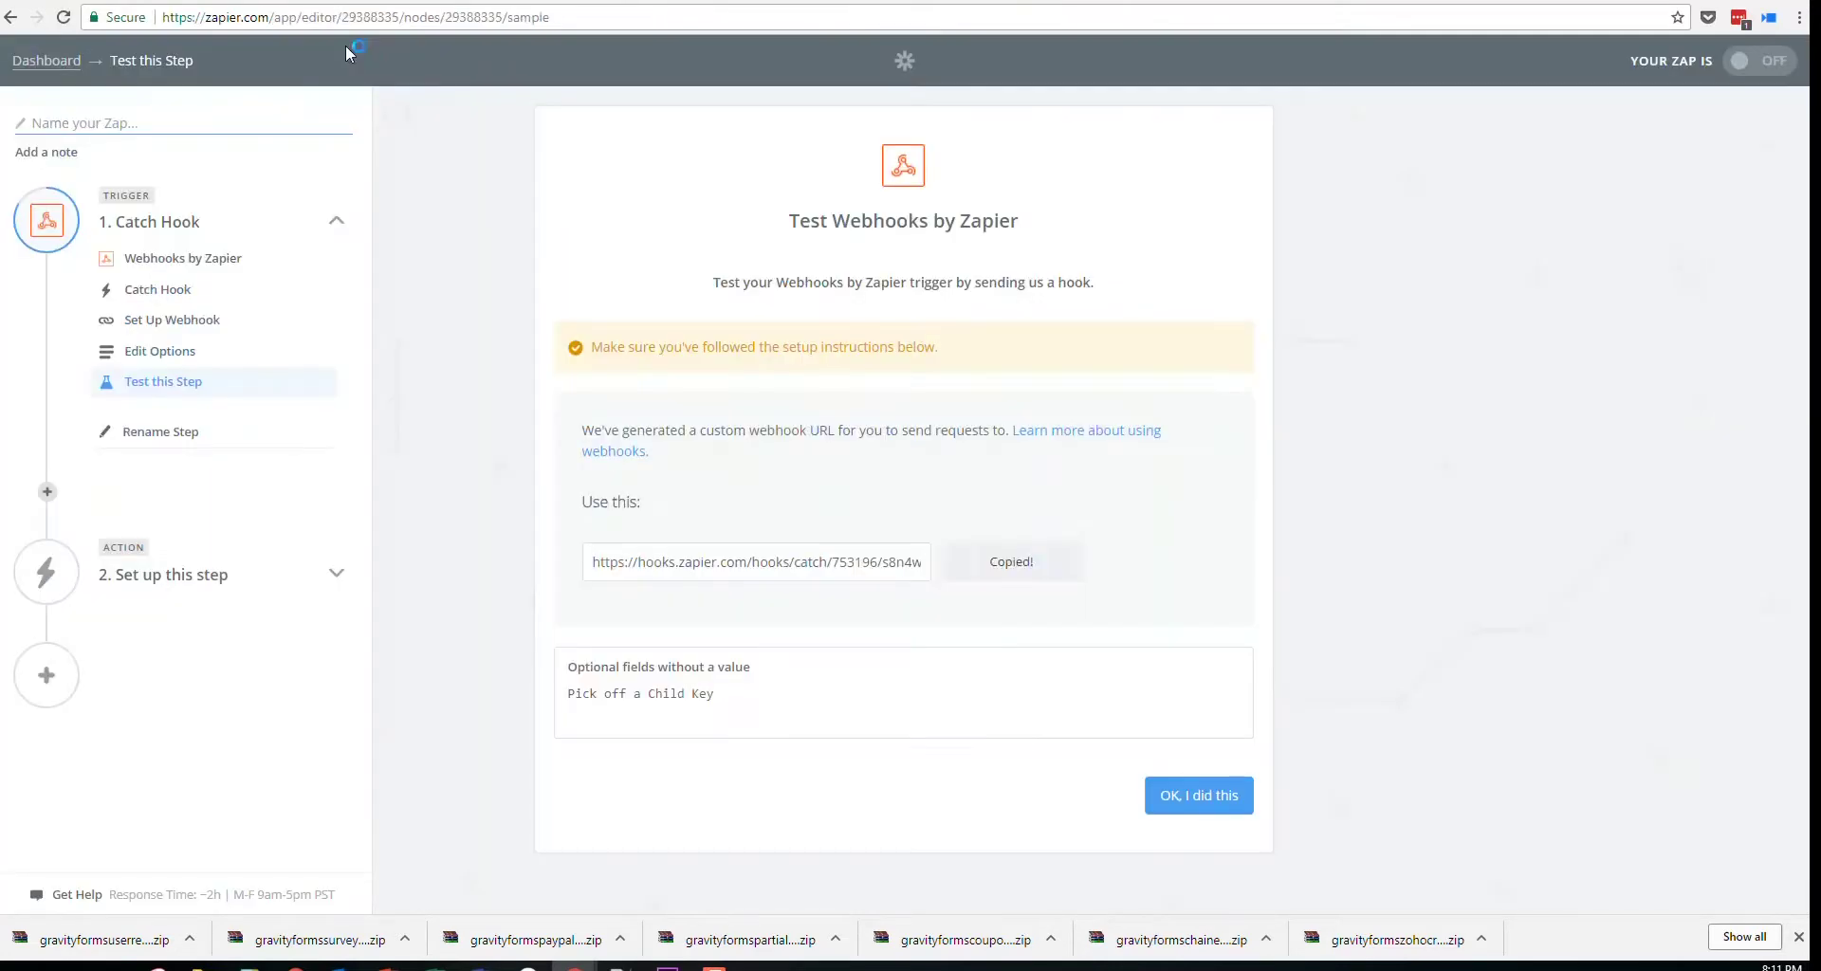
left_click(1183, 793)
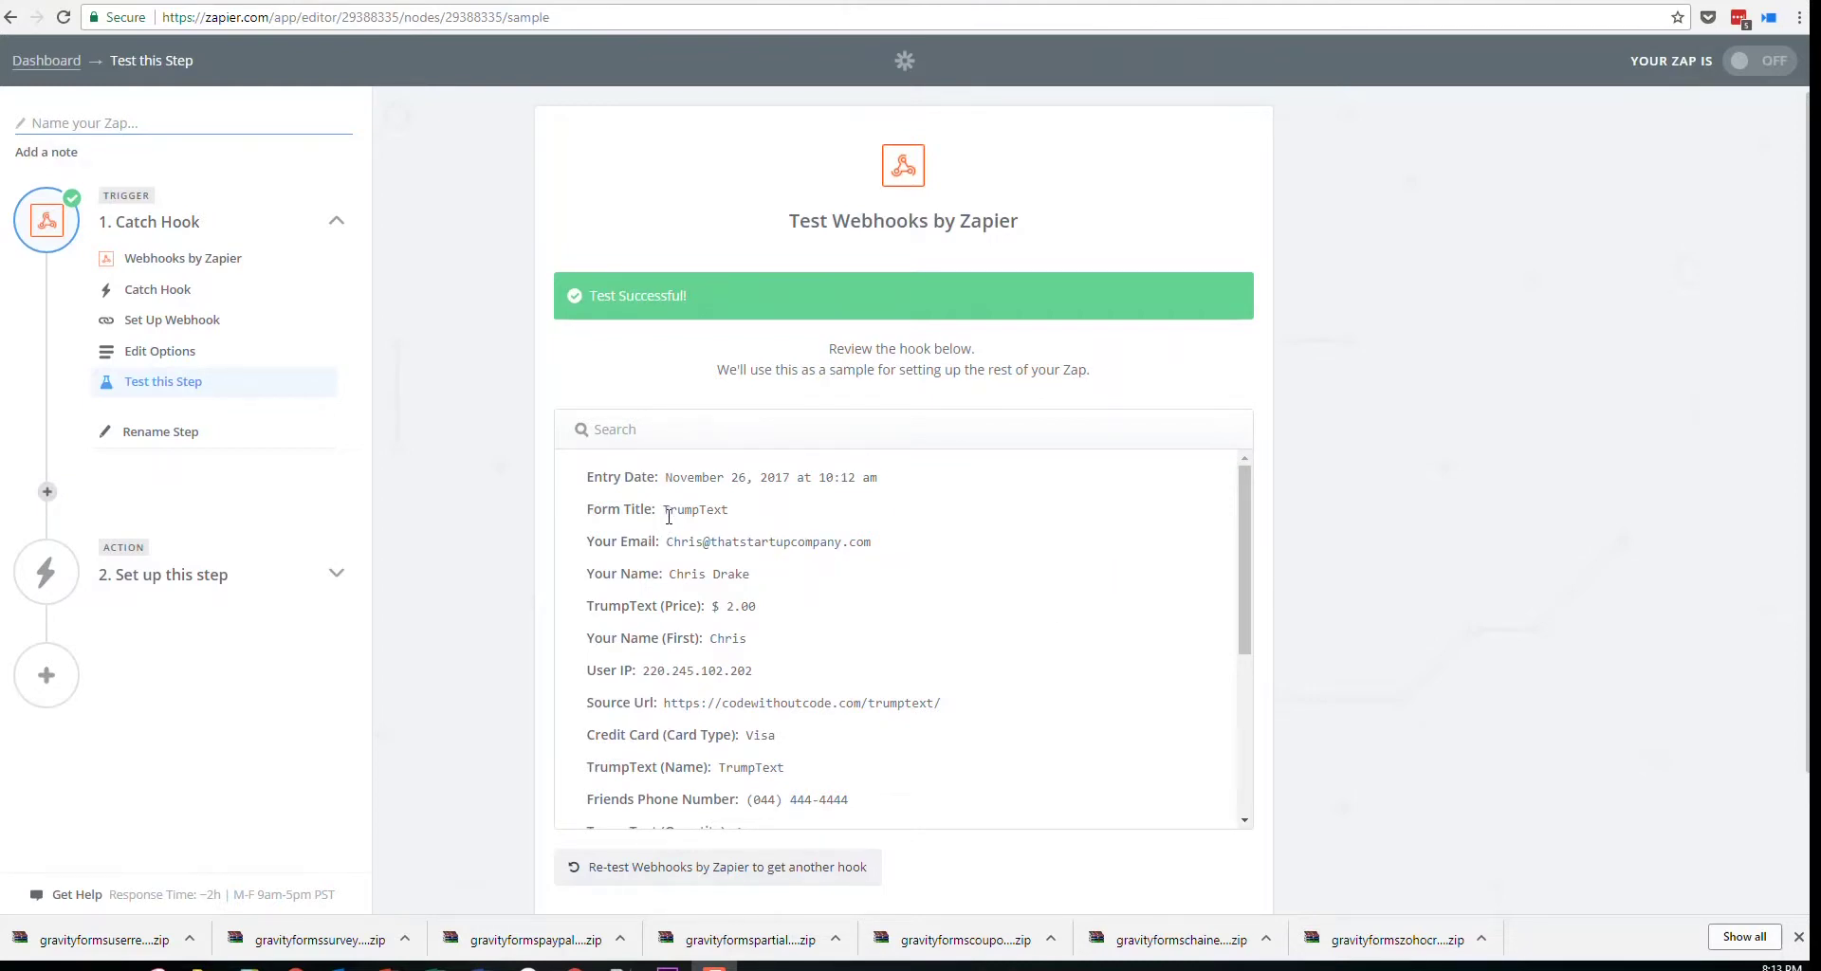
left_click_drag(665, 515, 732, 515)
left_click(720, 512)
scroll(749, 645, "down", 1)
scroll(661, 574, "down", 3)
scroll(830, 622, "up", 1)
scroll(811, 654, "down", 1)
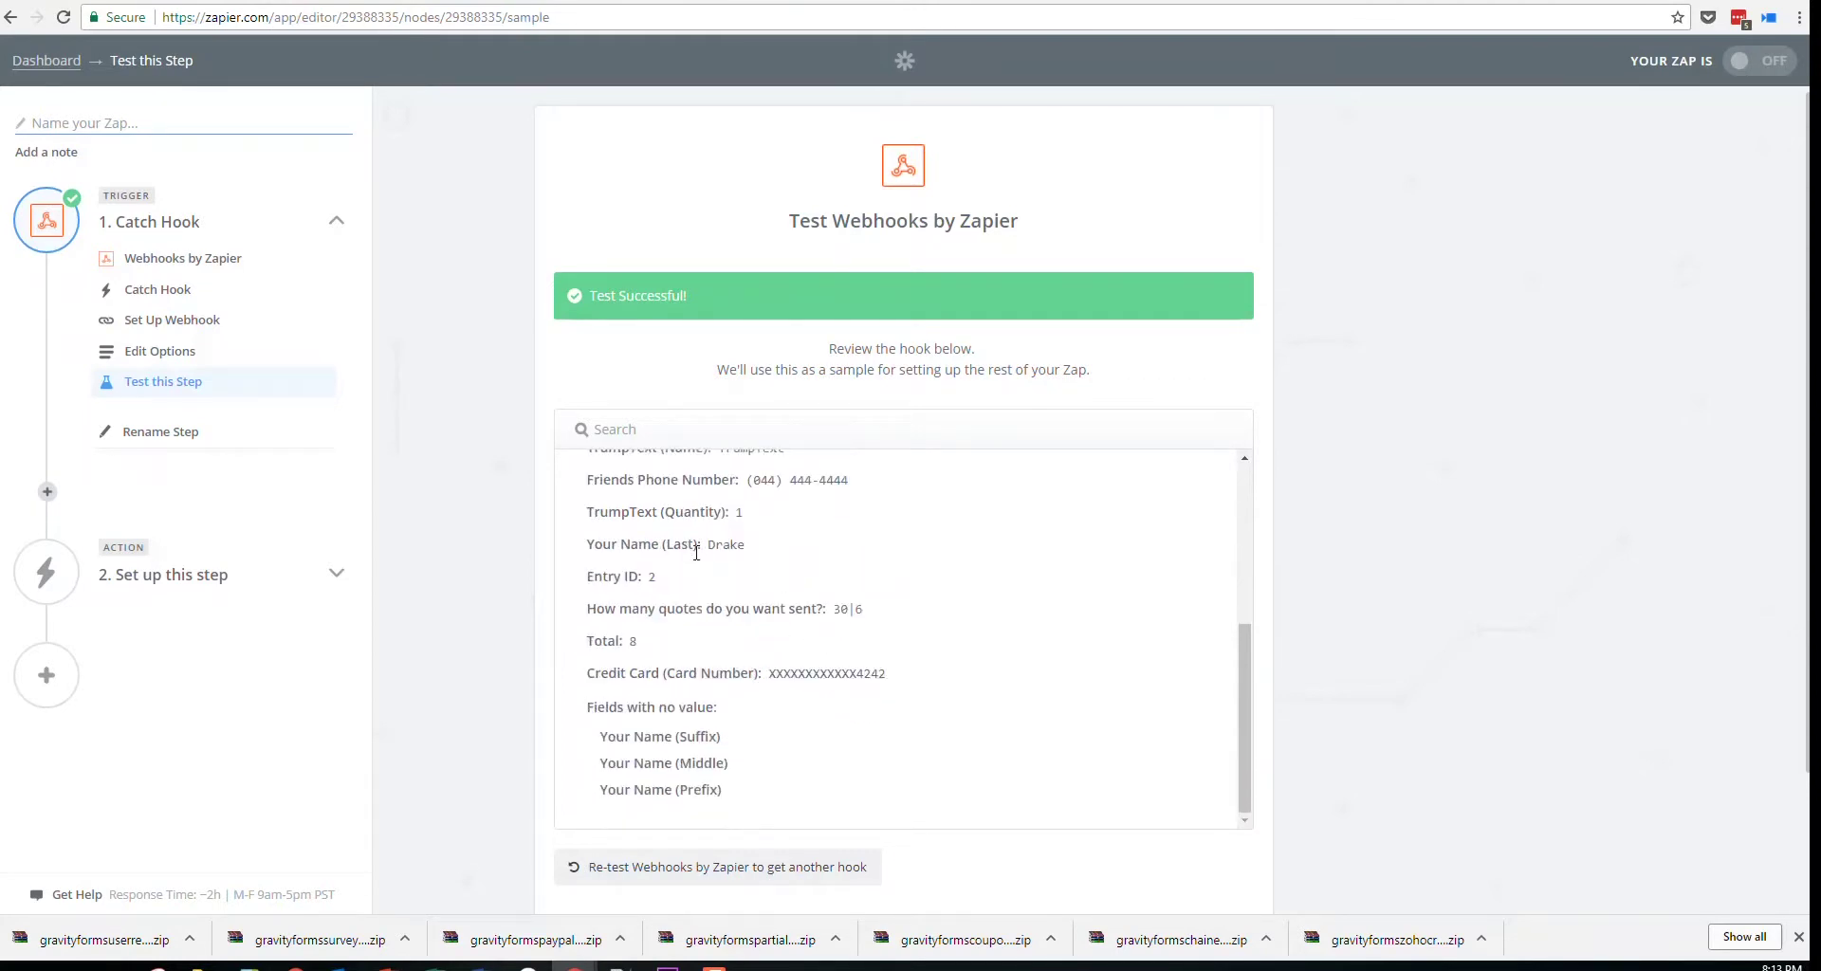
scroll(754, 611, "down", 2)
scroll(802, 595, "up", 1)
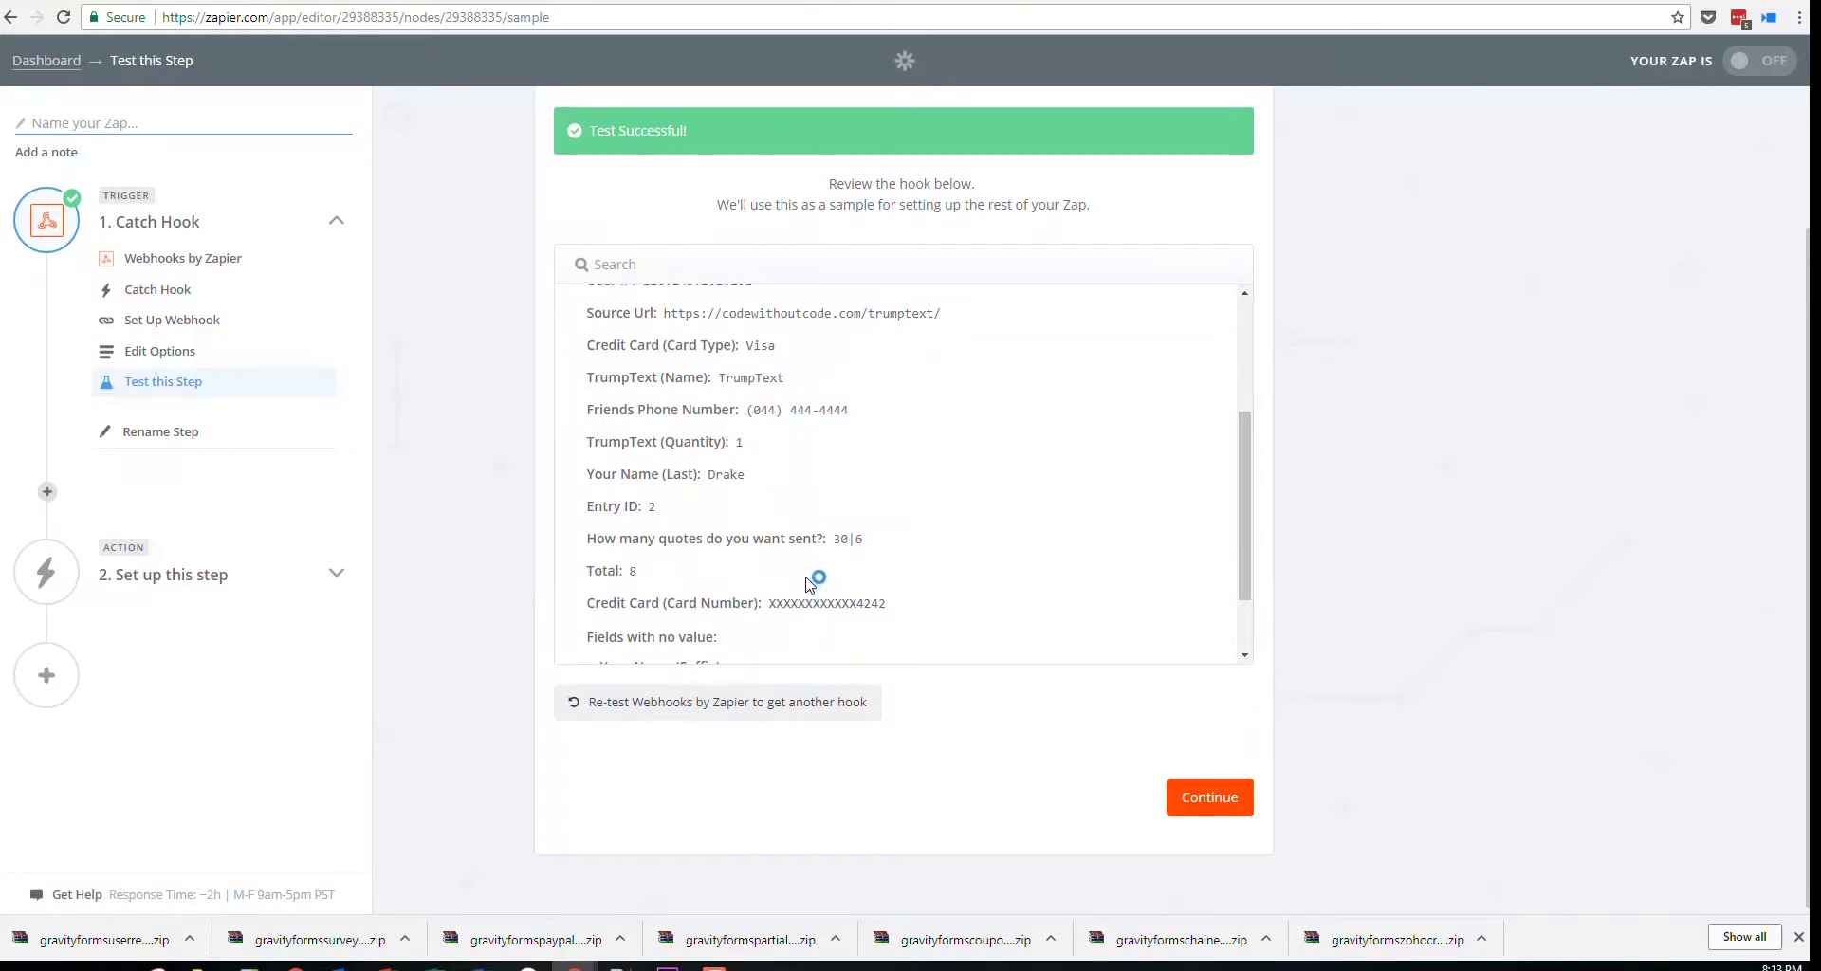
left_click_drag(851, 539, 837, 545)
scroll(948, 651, "up", 1)
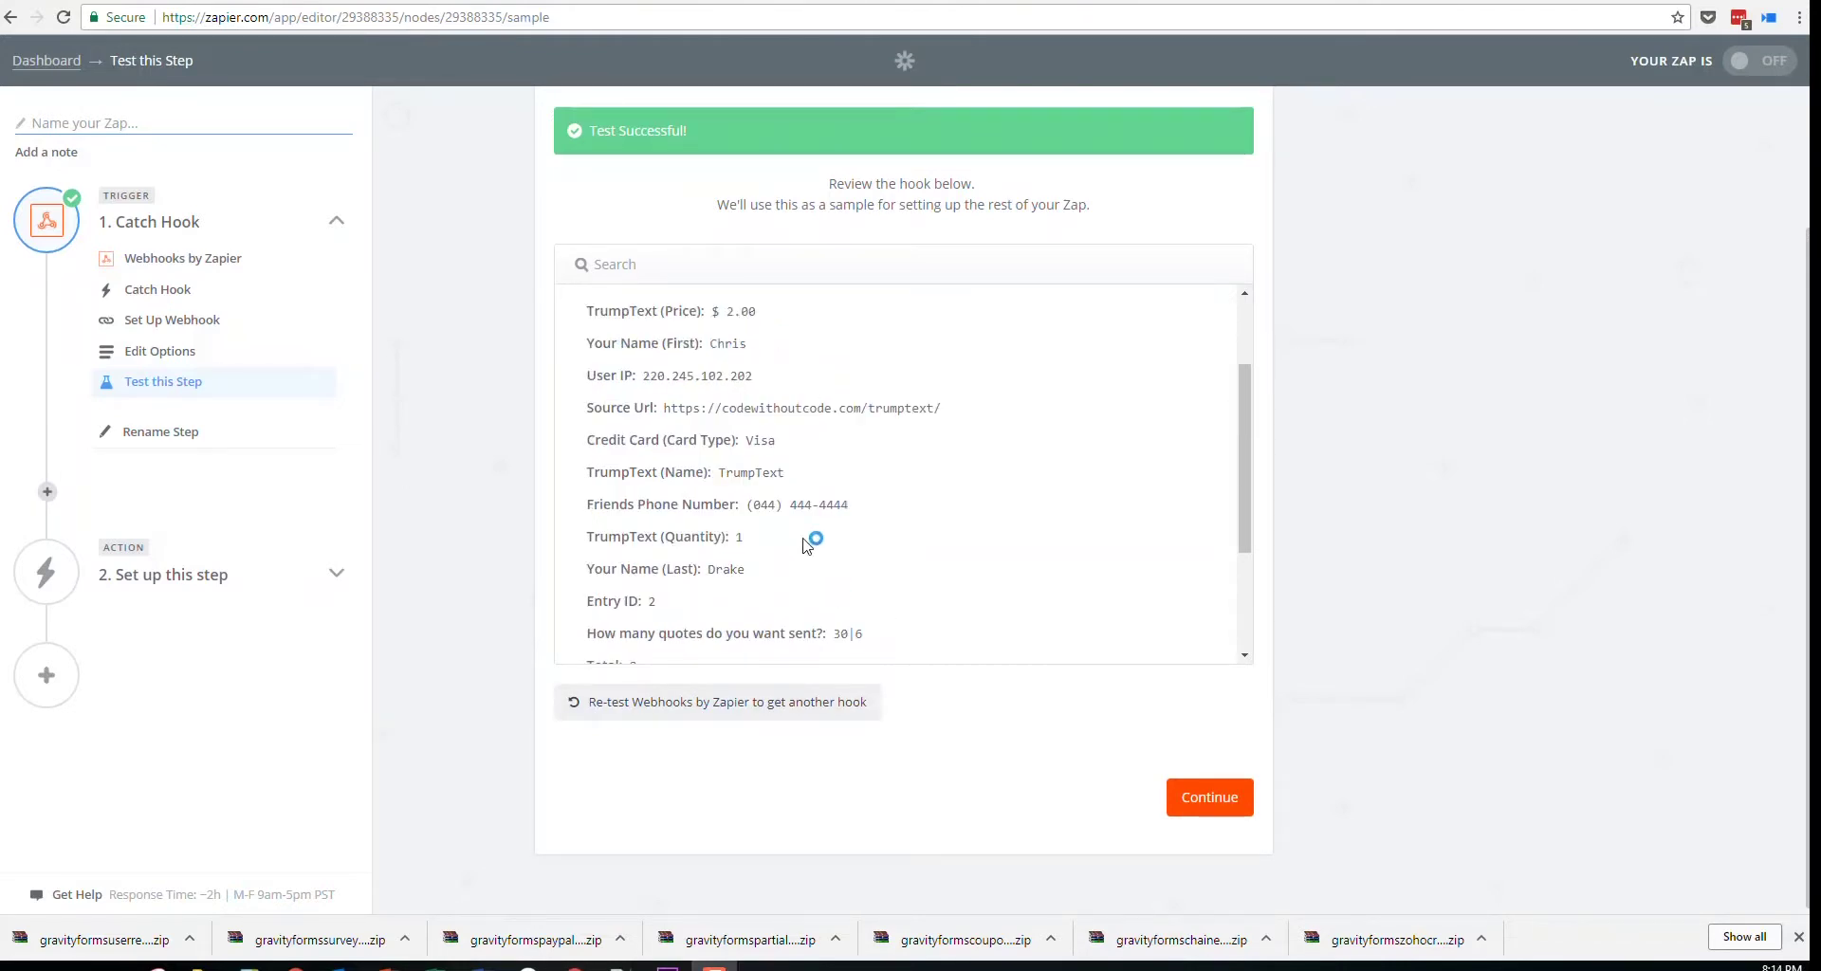
Look over the matching TrumpText order entry in Gravity Forms to compare it with the webhook sample
left_click(460, 3)
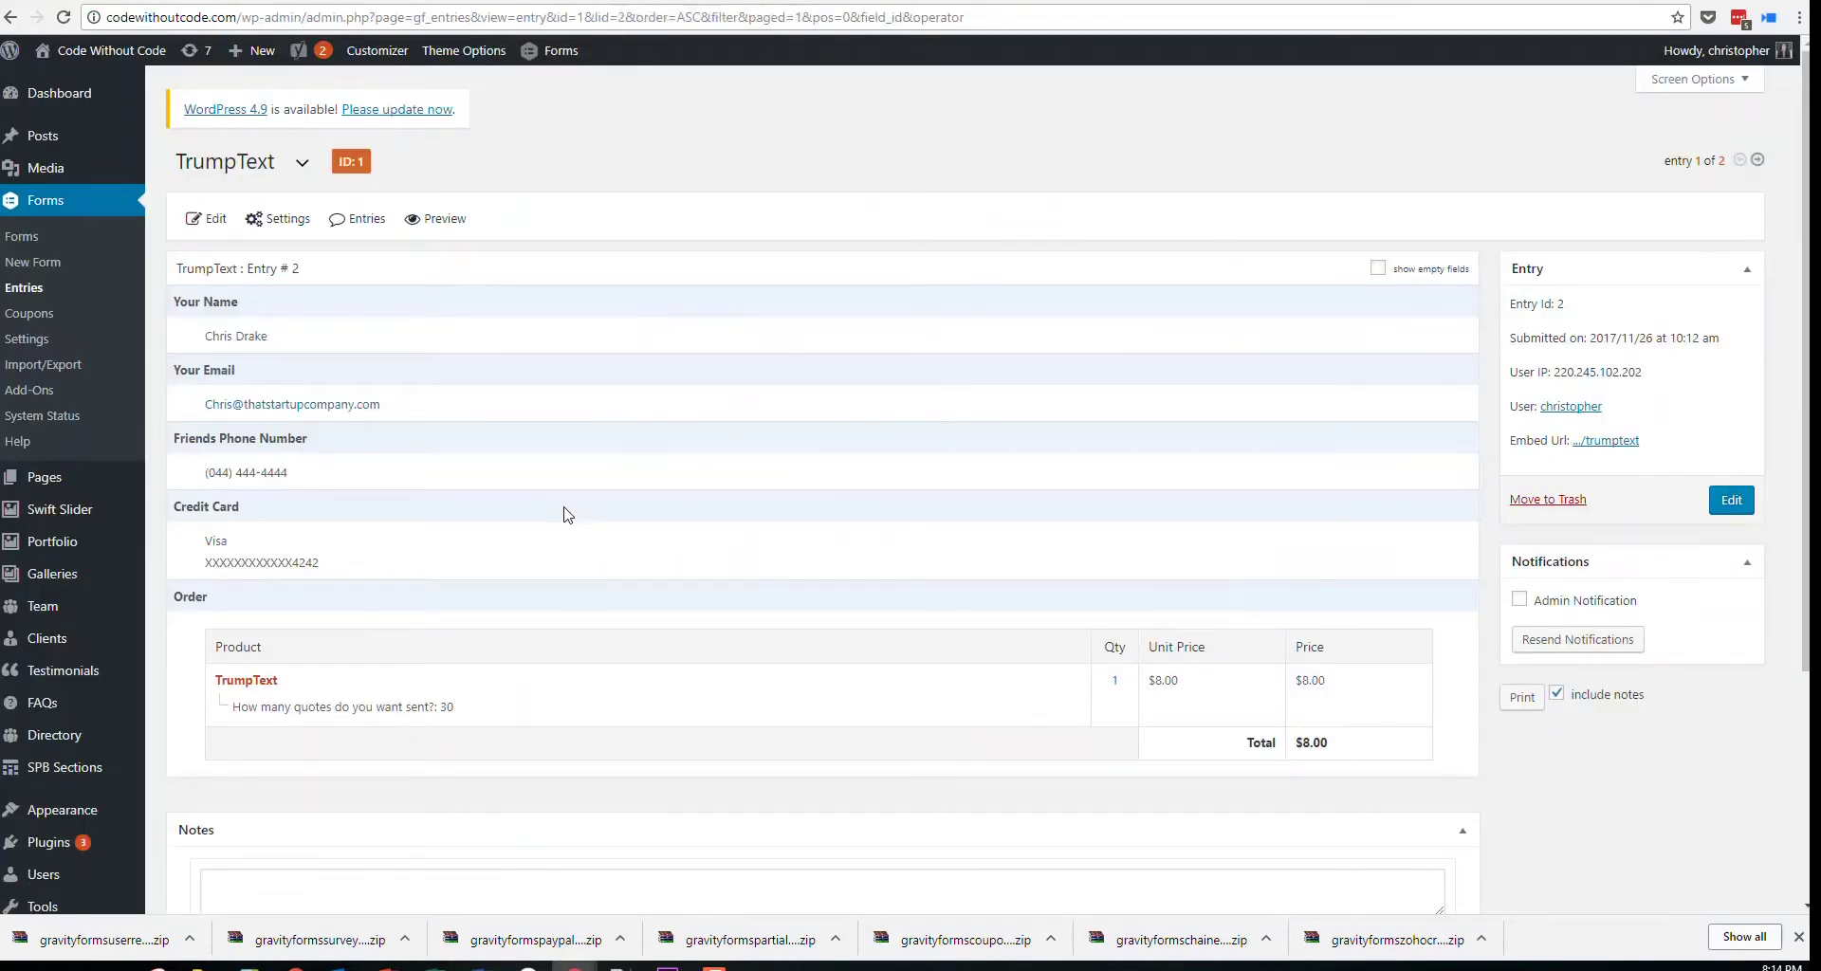
scroll(654, 494, "down", 3)
scroll(427, 456, "up", 2)
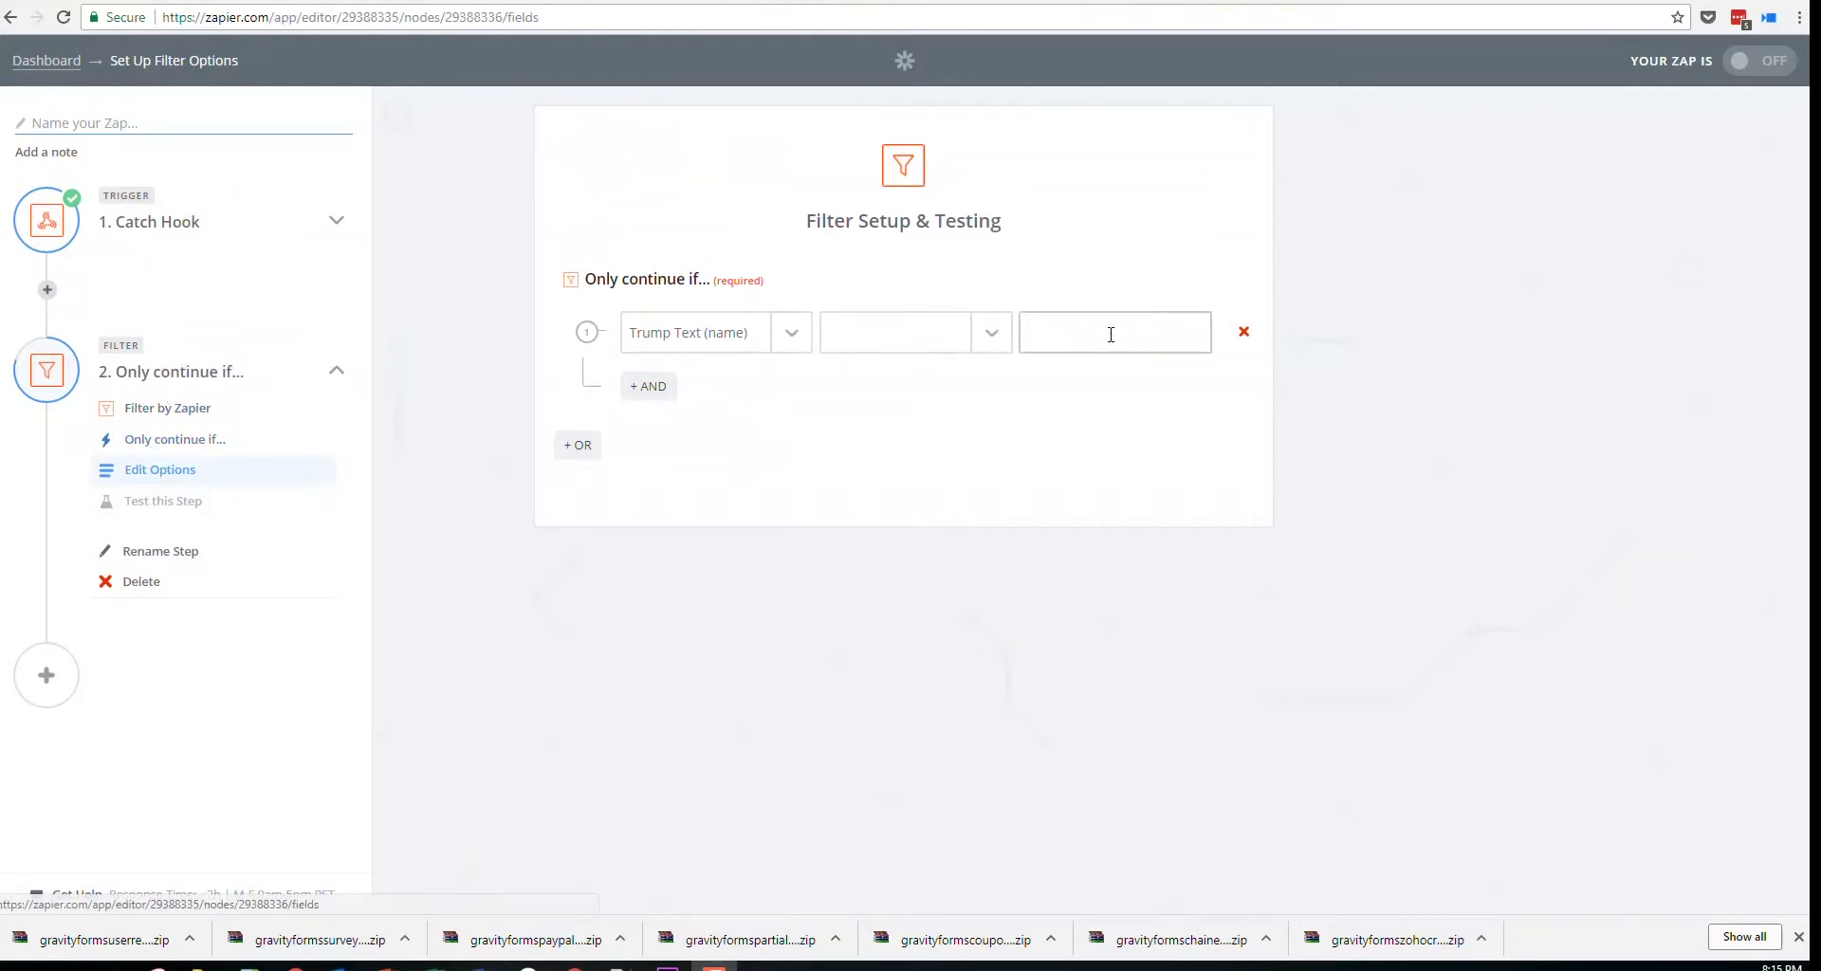
Set the Zapier filter to continue only if Form Title, as text, exactly matches TrumpText
left_click(990, 355)
left_click(754, 337)
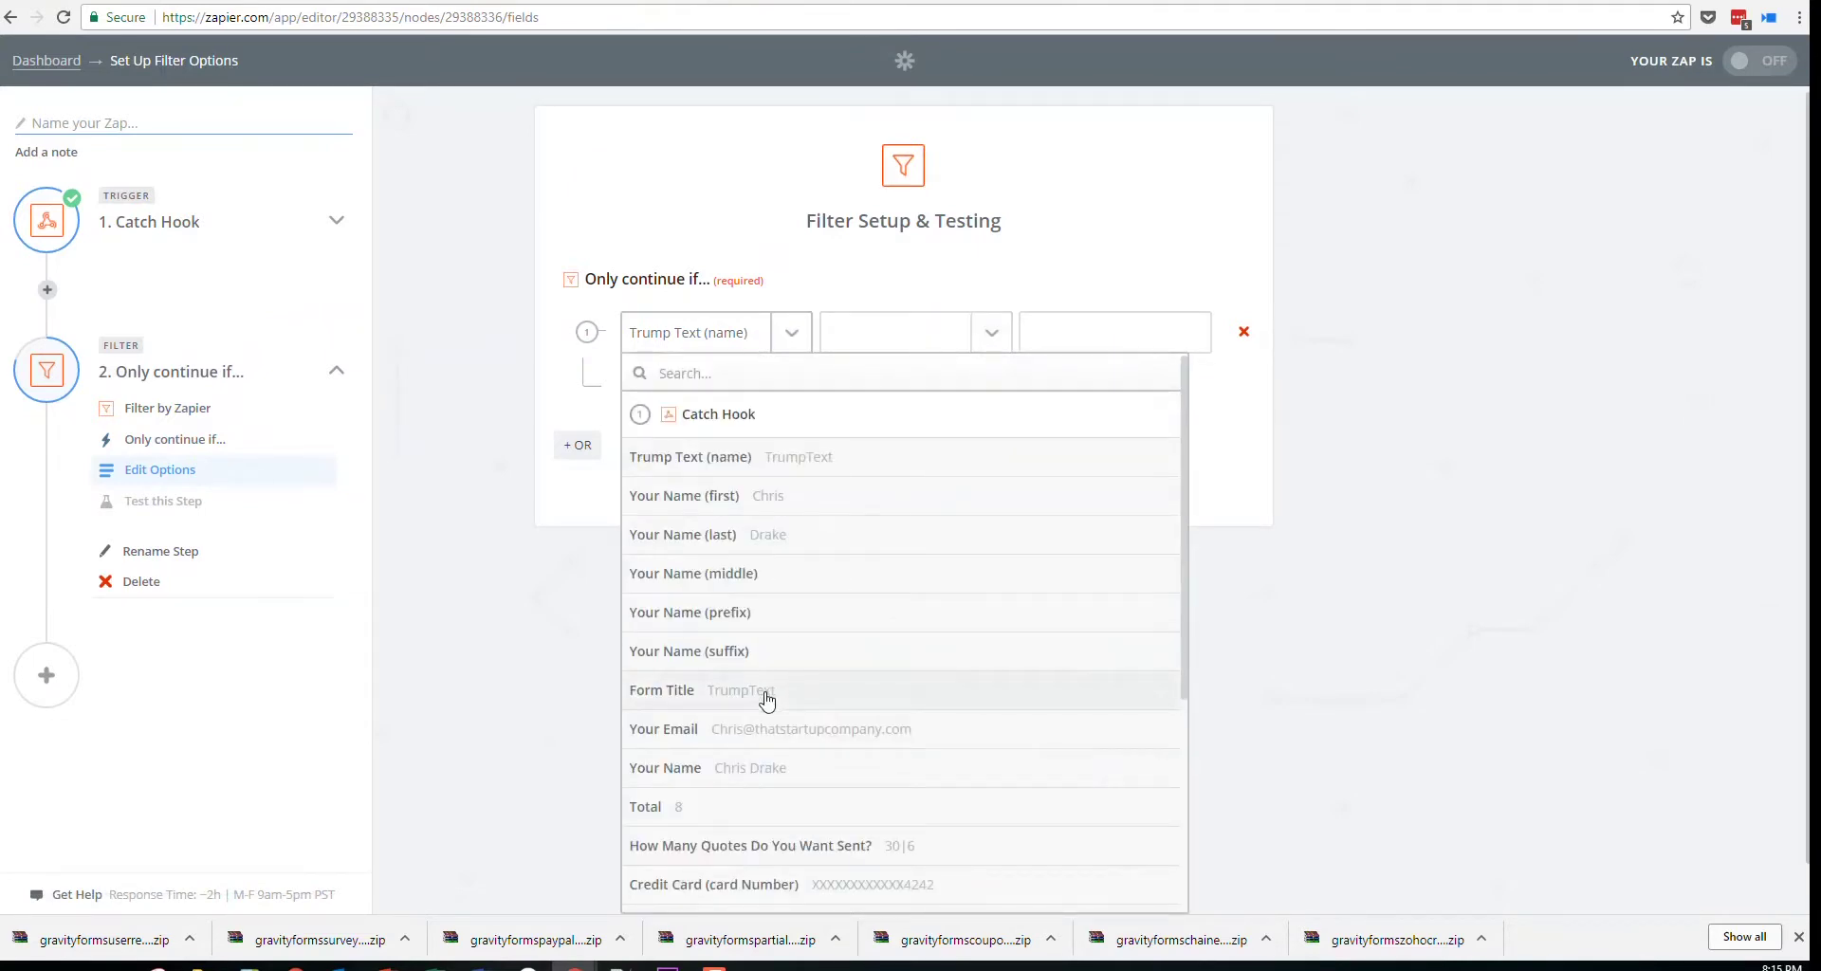
left_click(809, 677)
left_click(1067, 343)
type("TrumpText")
left_click(987, 349)
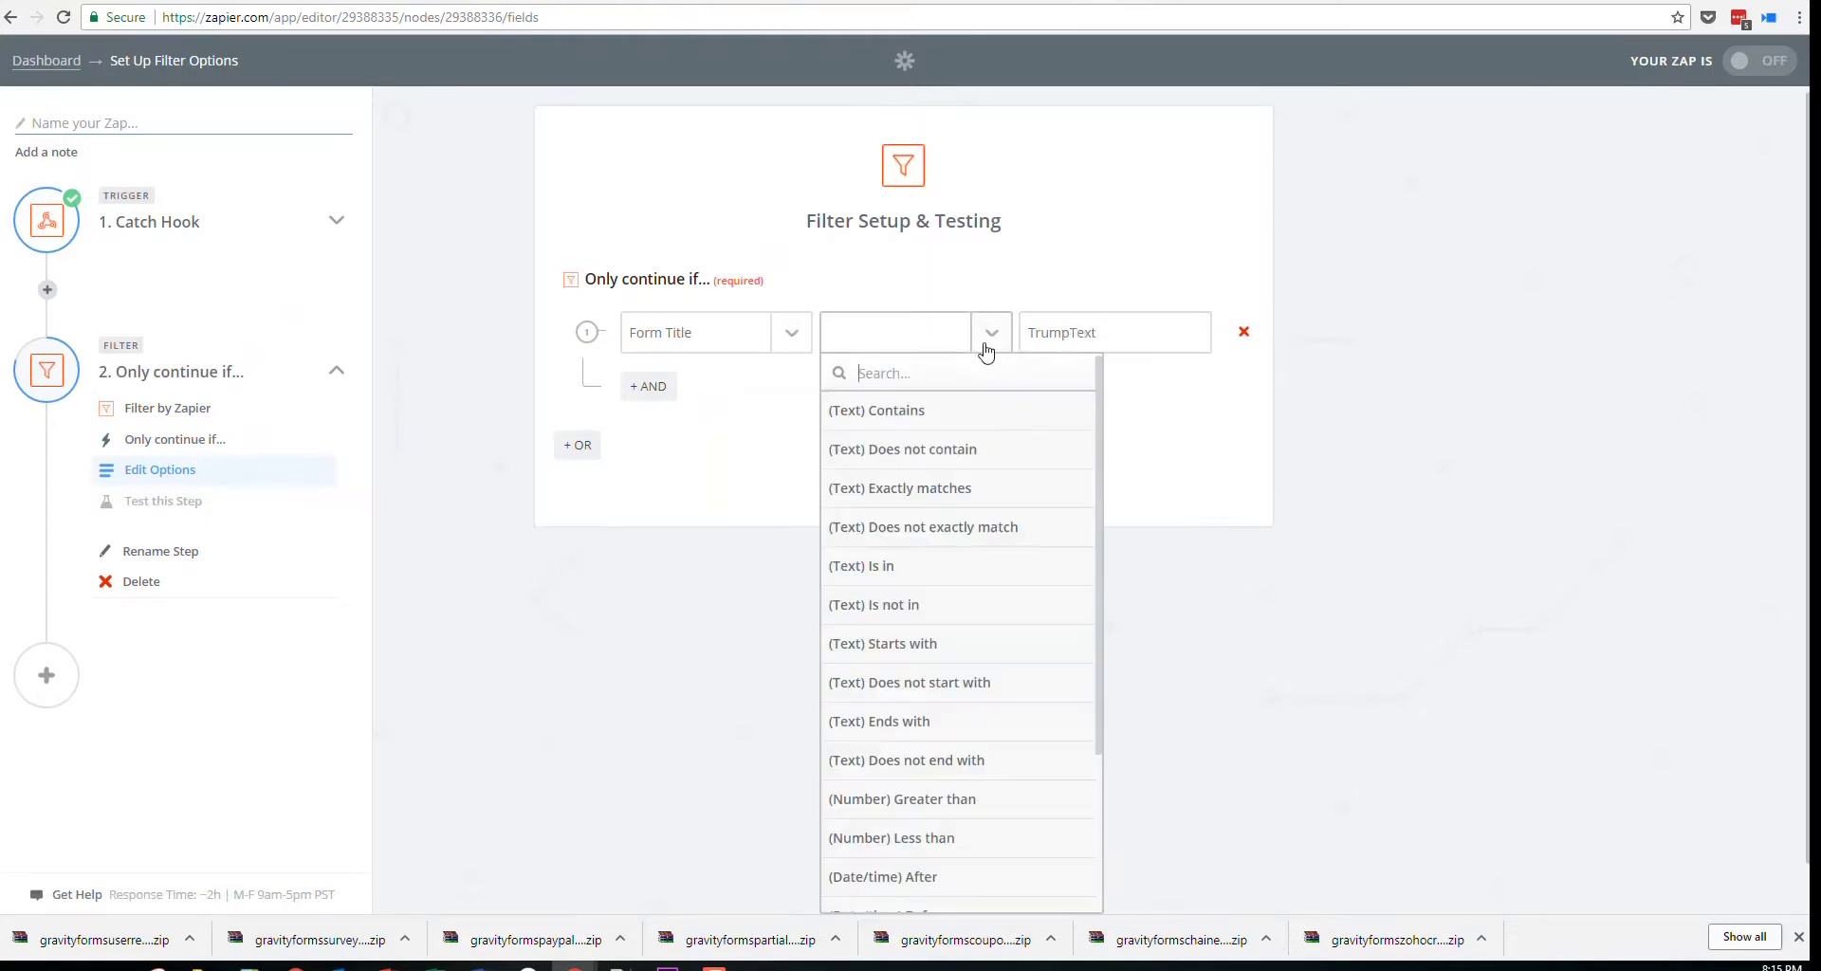
left_click(906, 490)
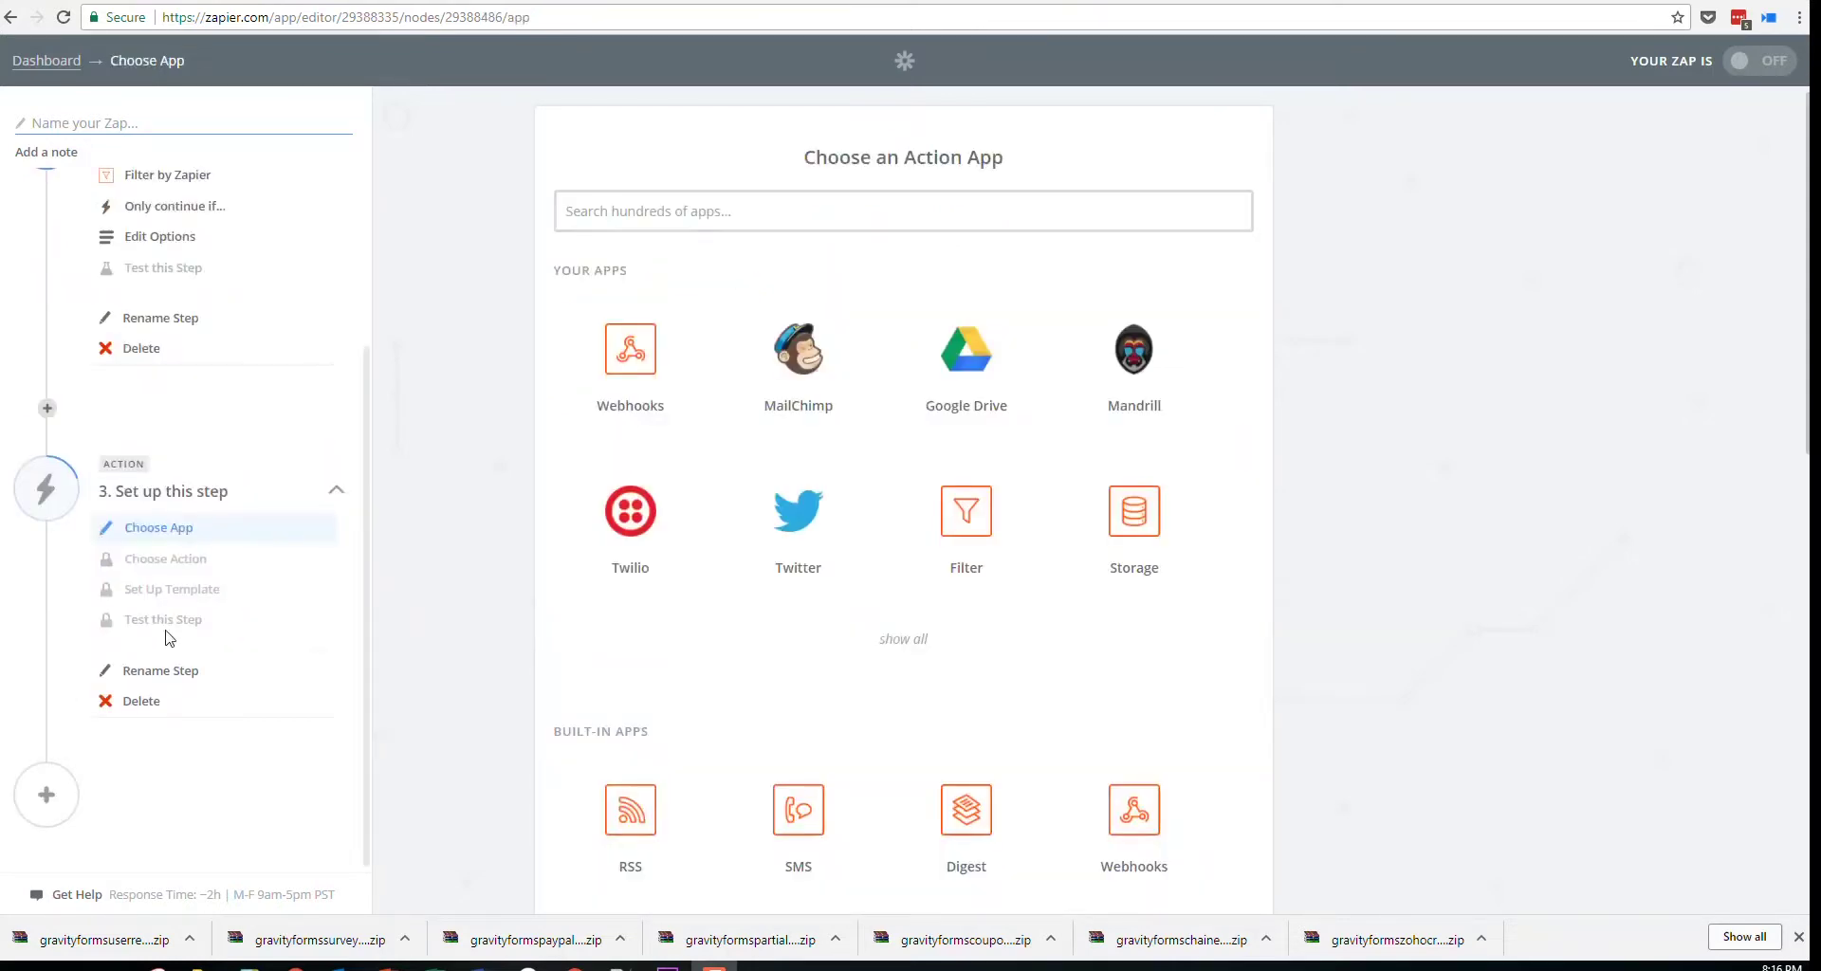
Choose the built-in Formatter by Zapier as the app for the zap's third step
left_click(737, 220)
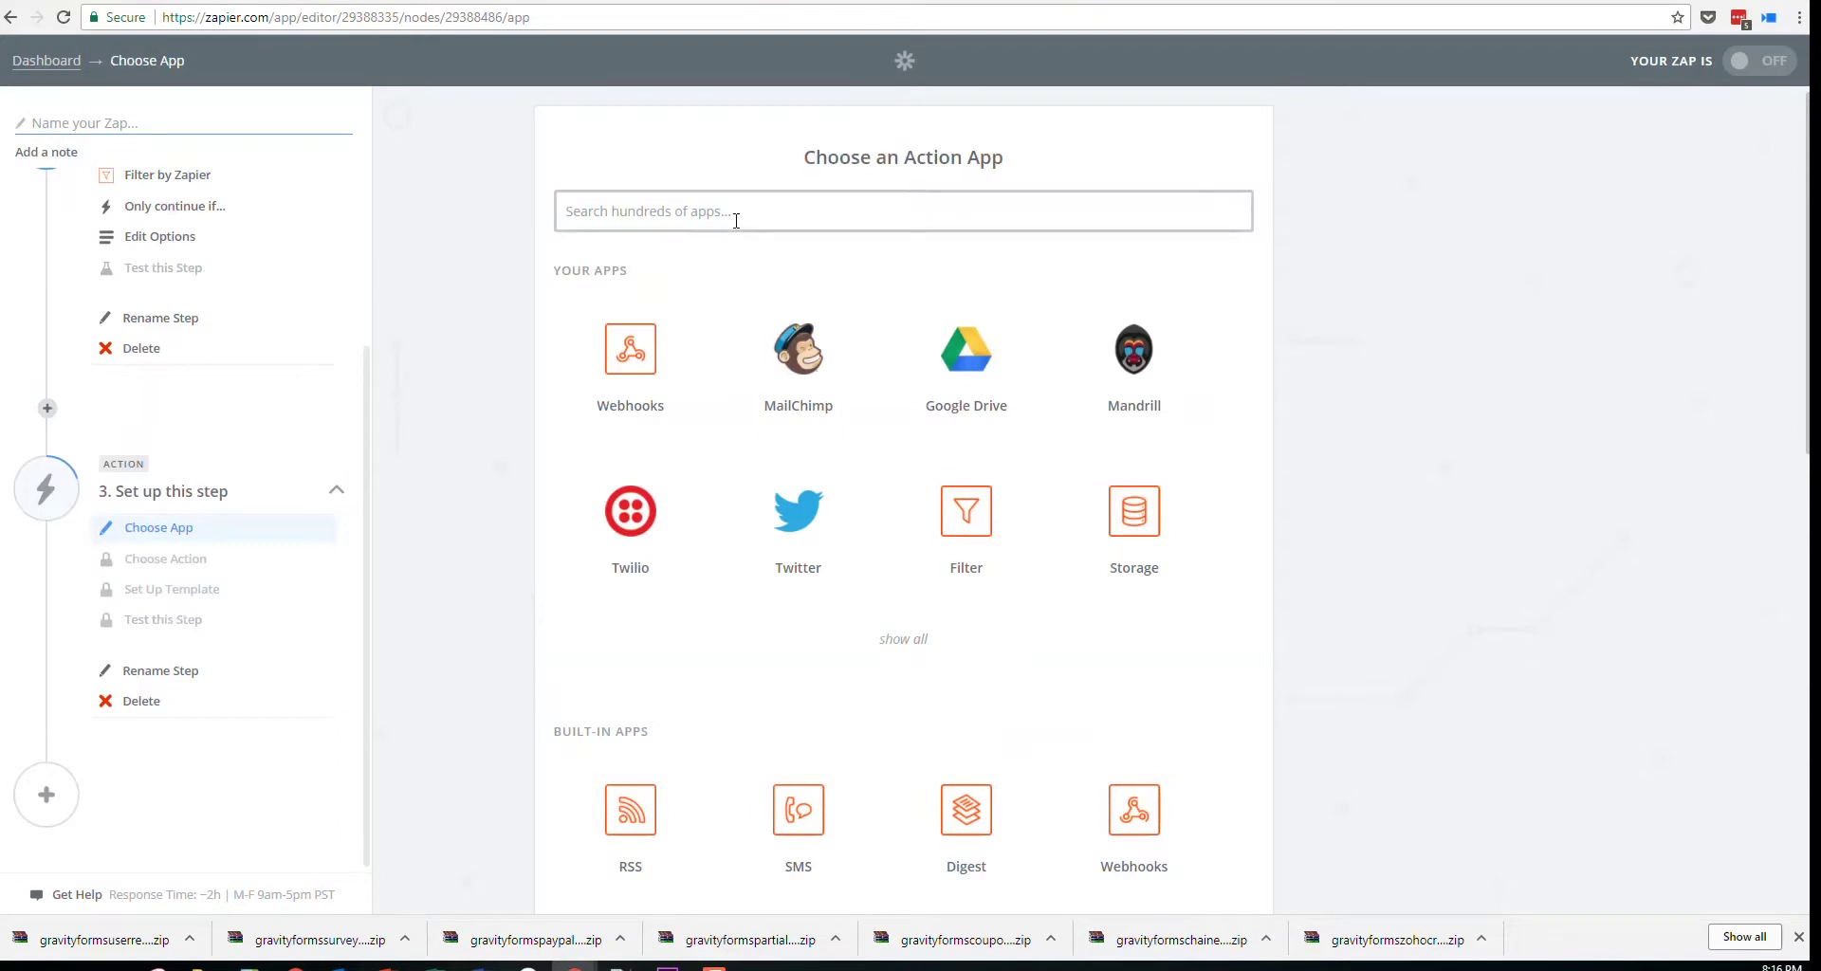
scroll(983, 597, "down", 2)
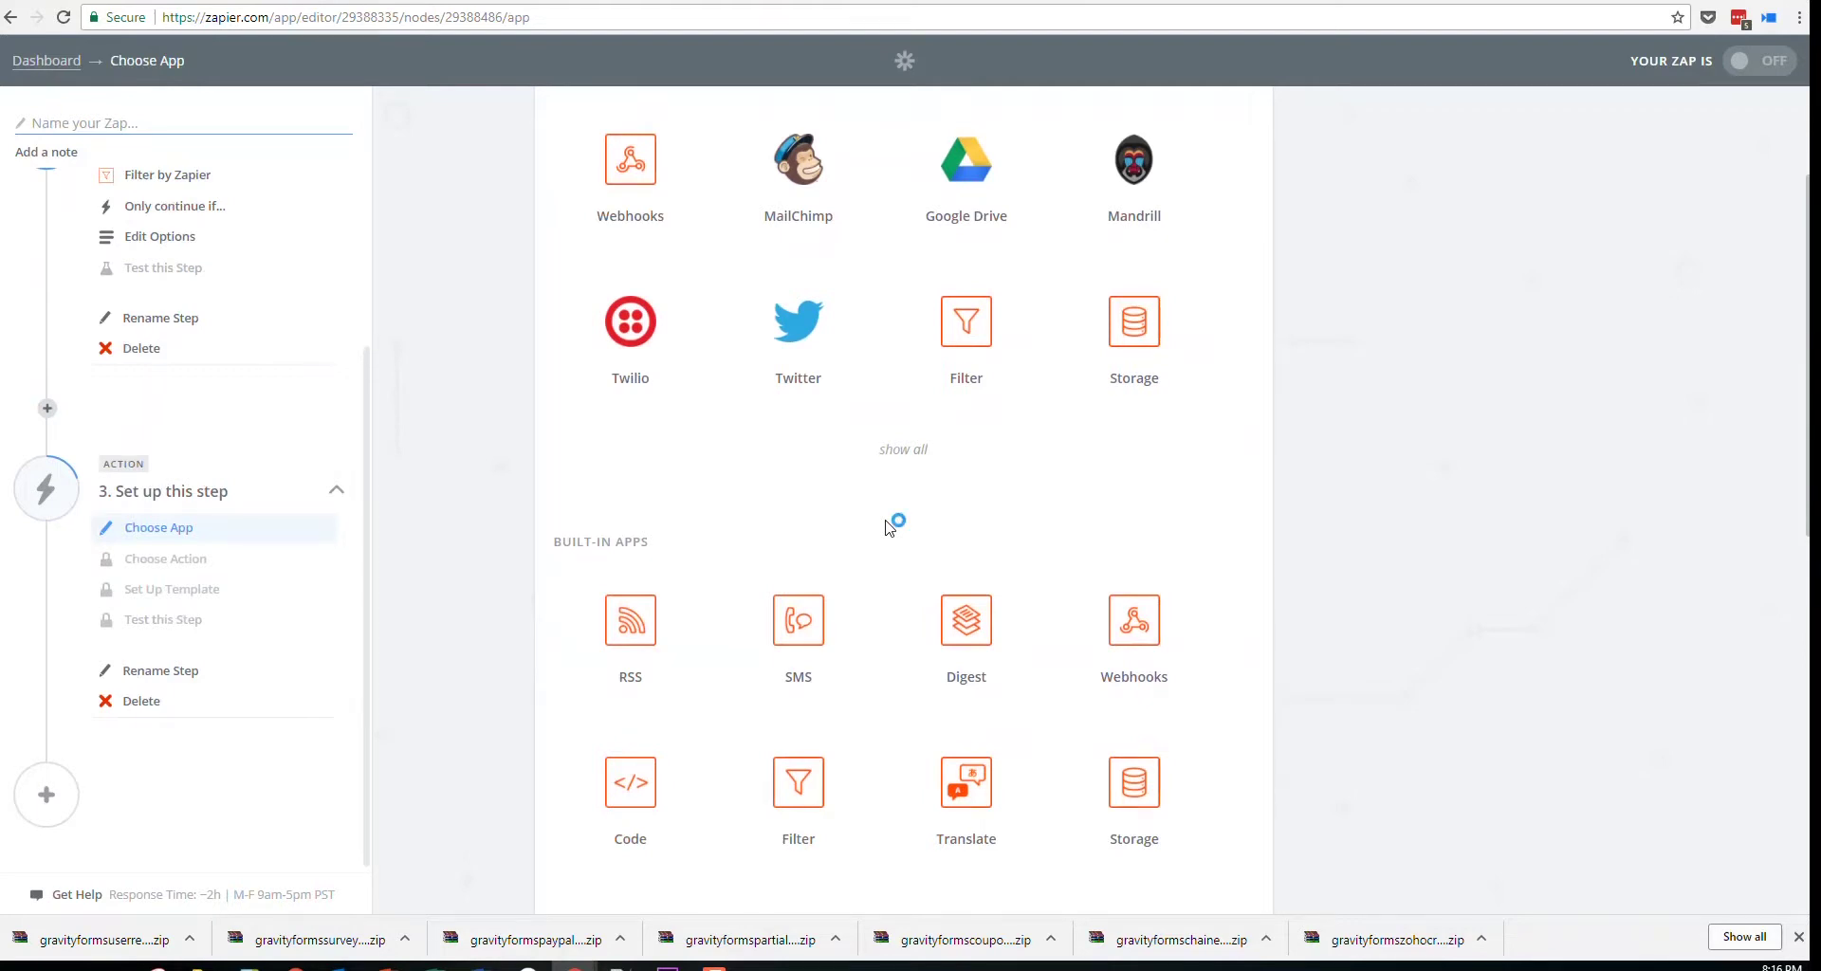
scroll(890, 528, "down", 2)
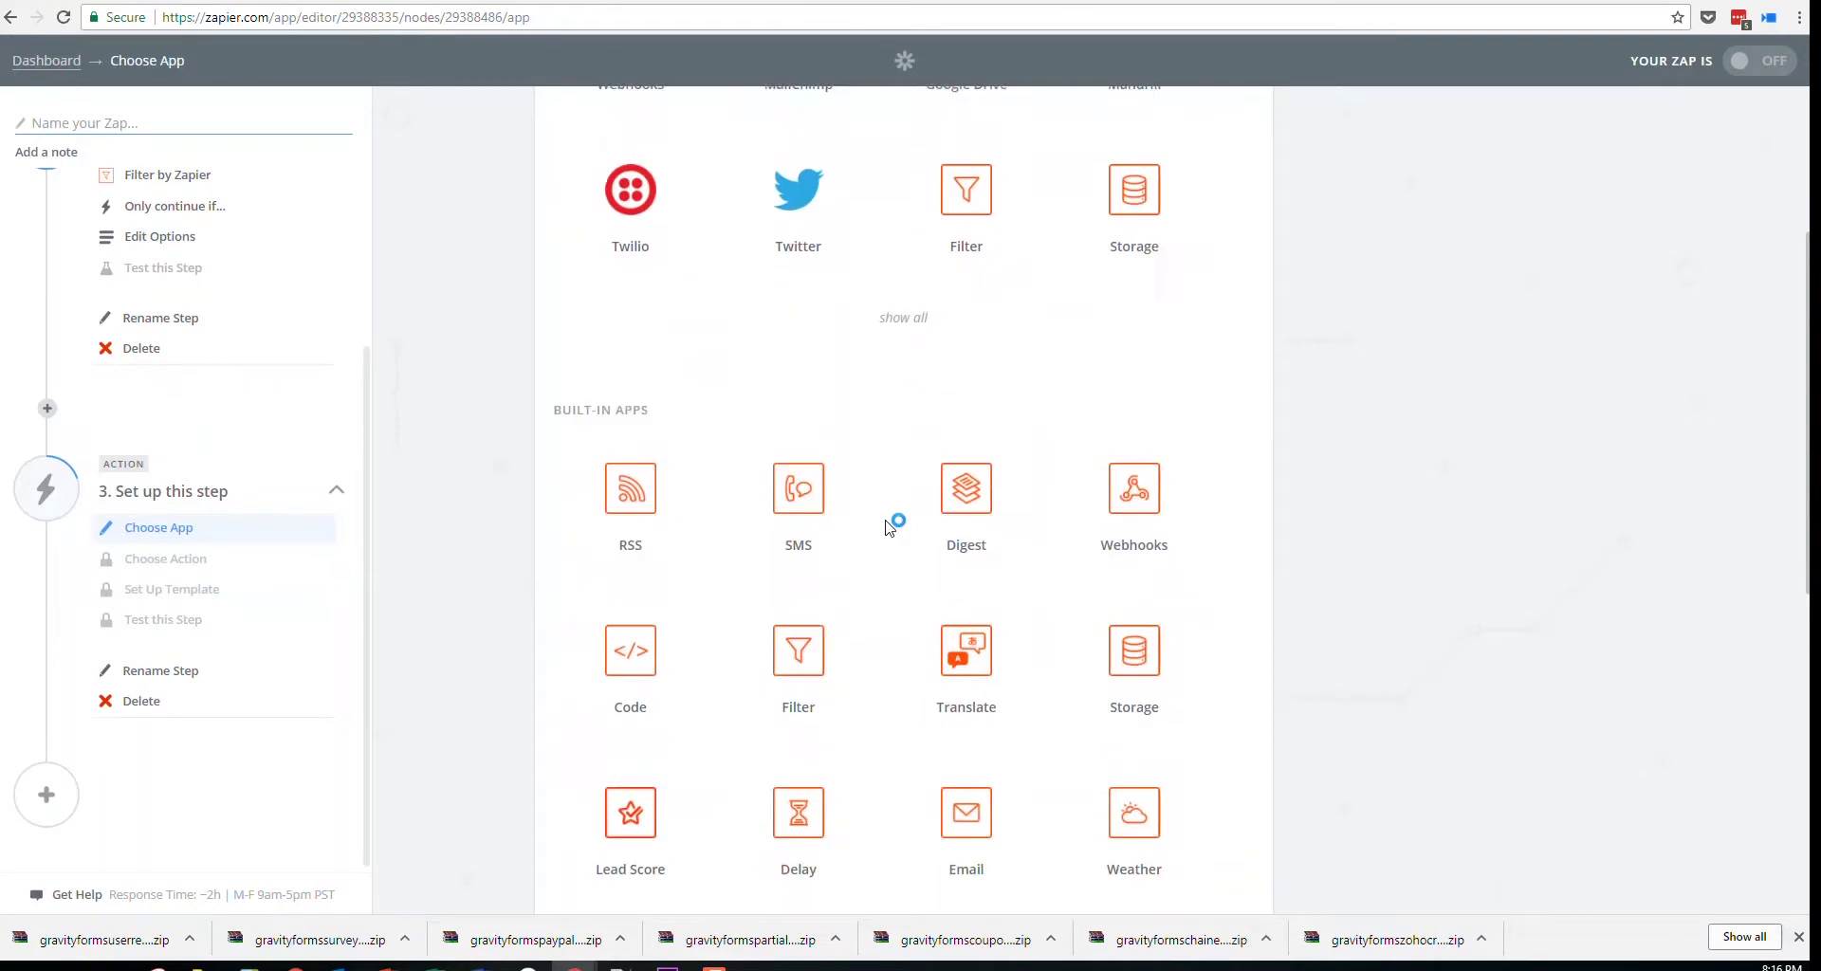
scroll(890, 528, "down", 2)
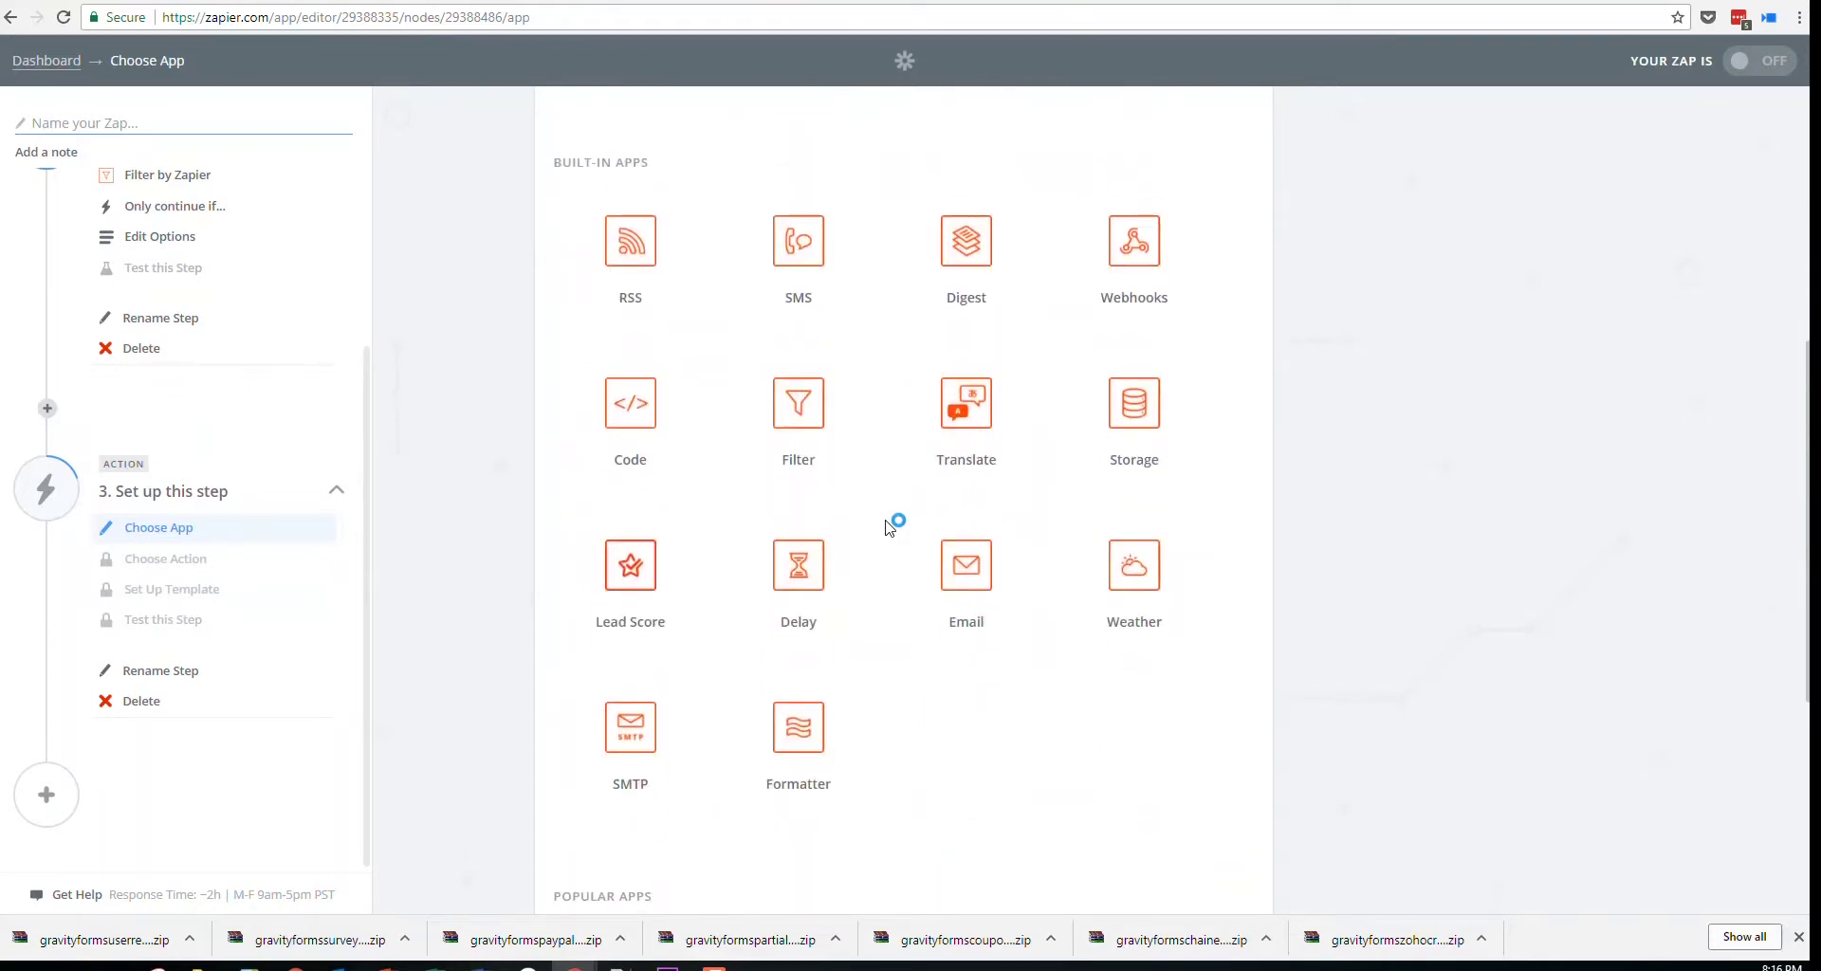
left_click(799, 729)
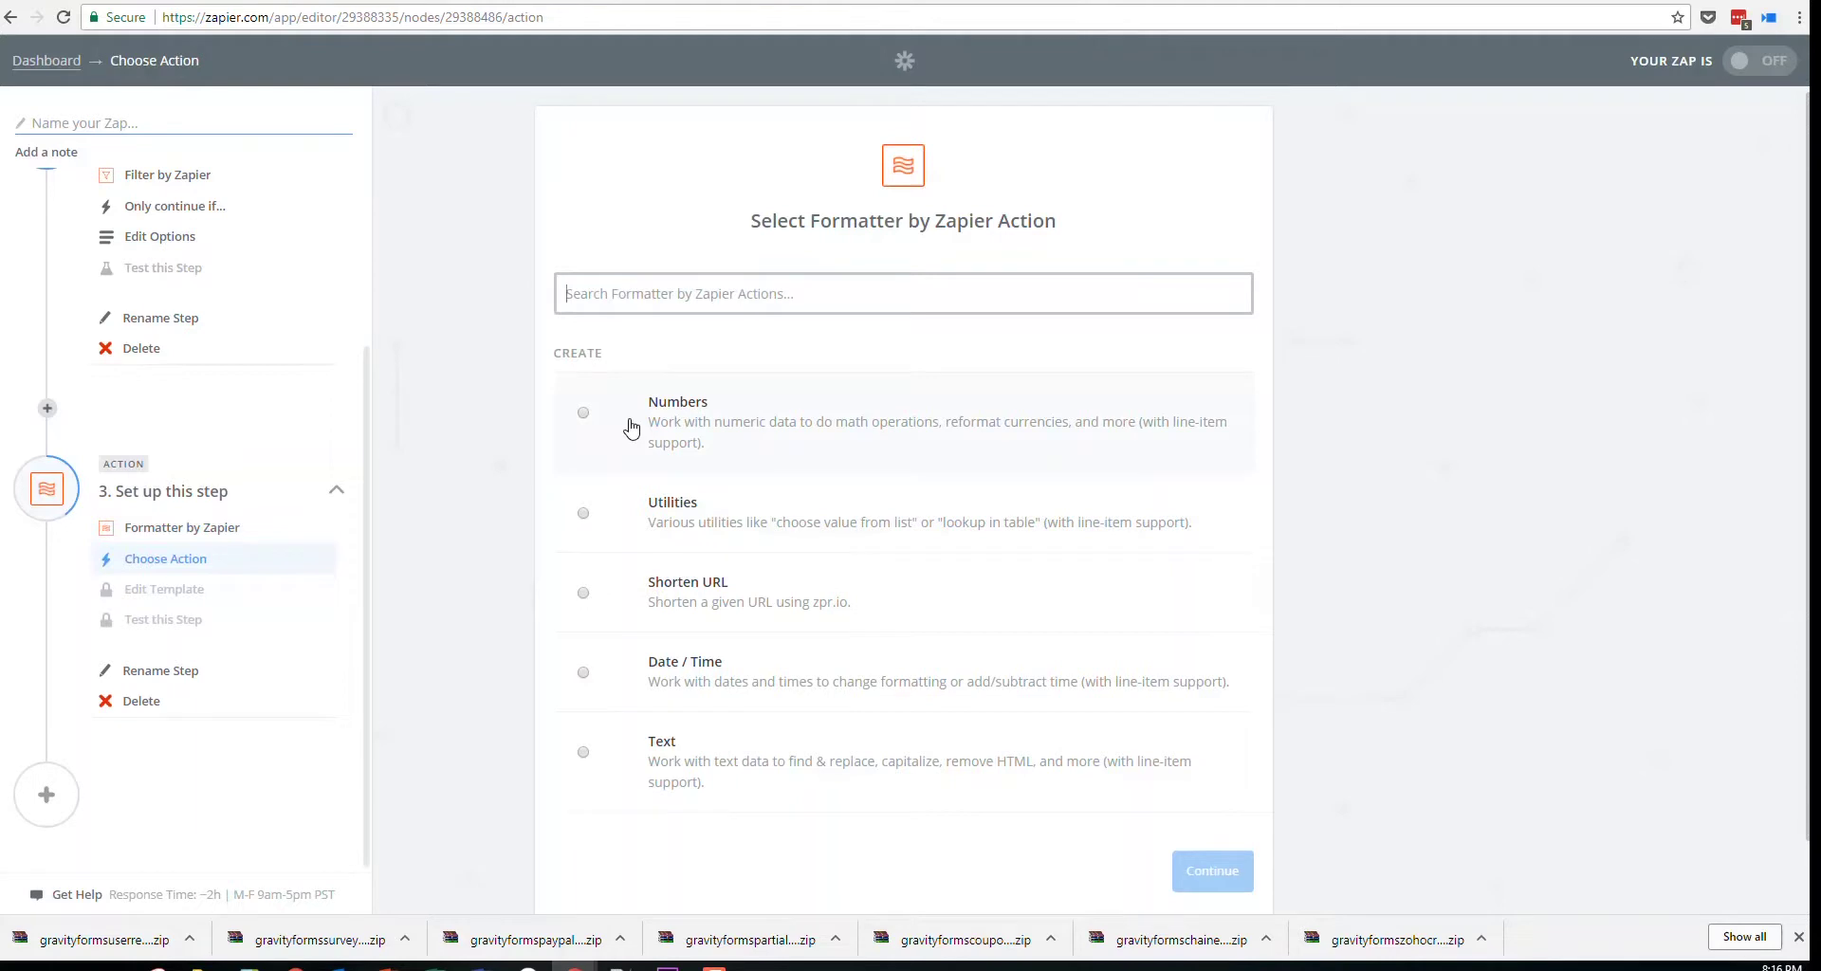
Reopen the Catch Hook test sample and highlight the number of quotes in the "How many quotes do you want sent?" answer
scroll(203, 455, "up", 3)
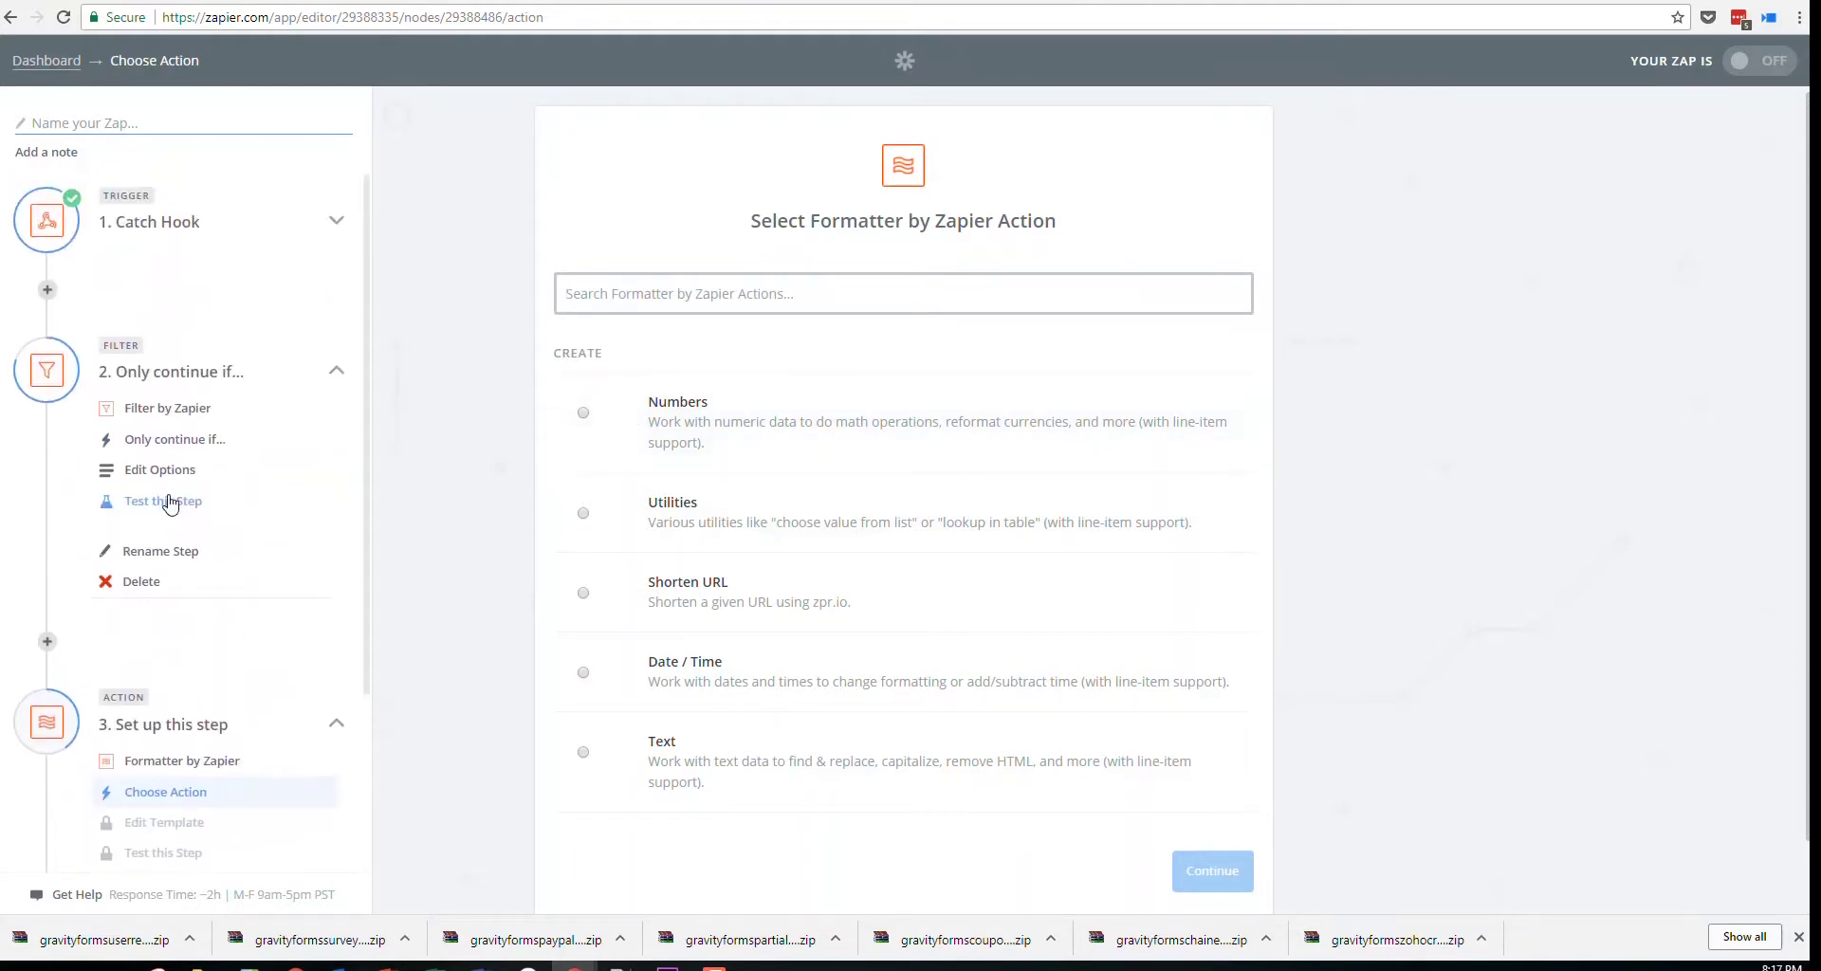
left_click(159, 224)
left_click(197, 385)
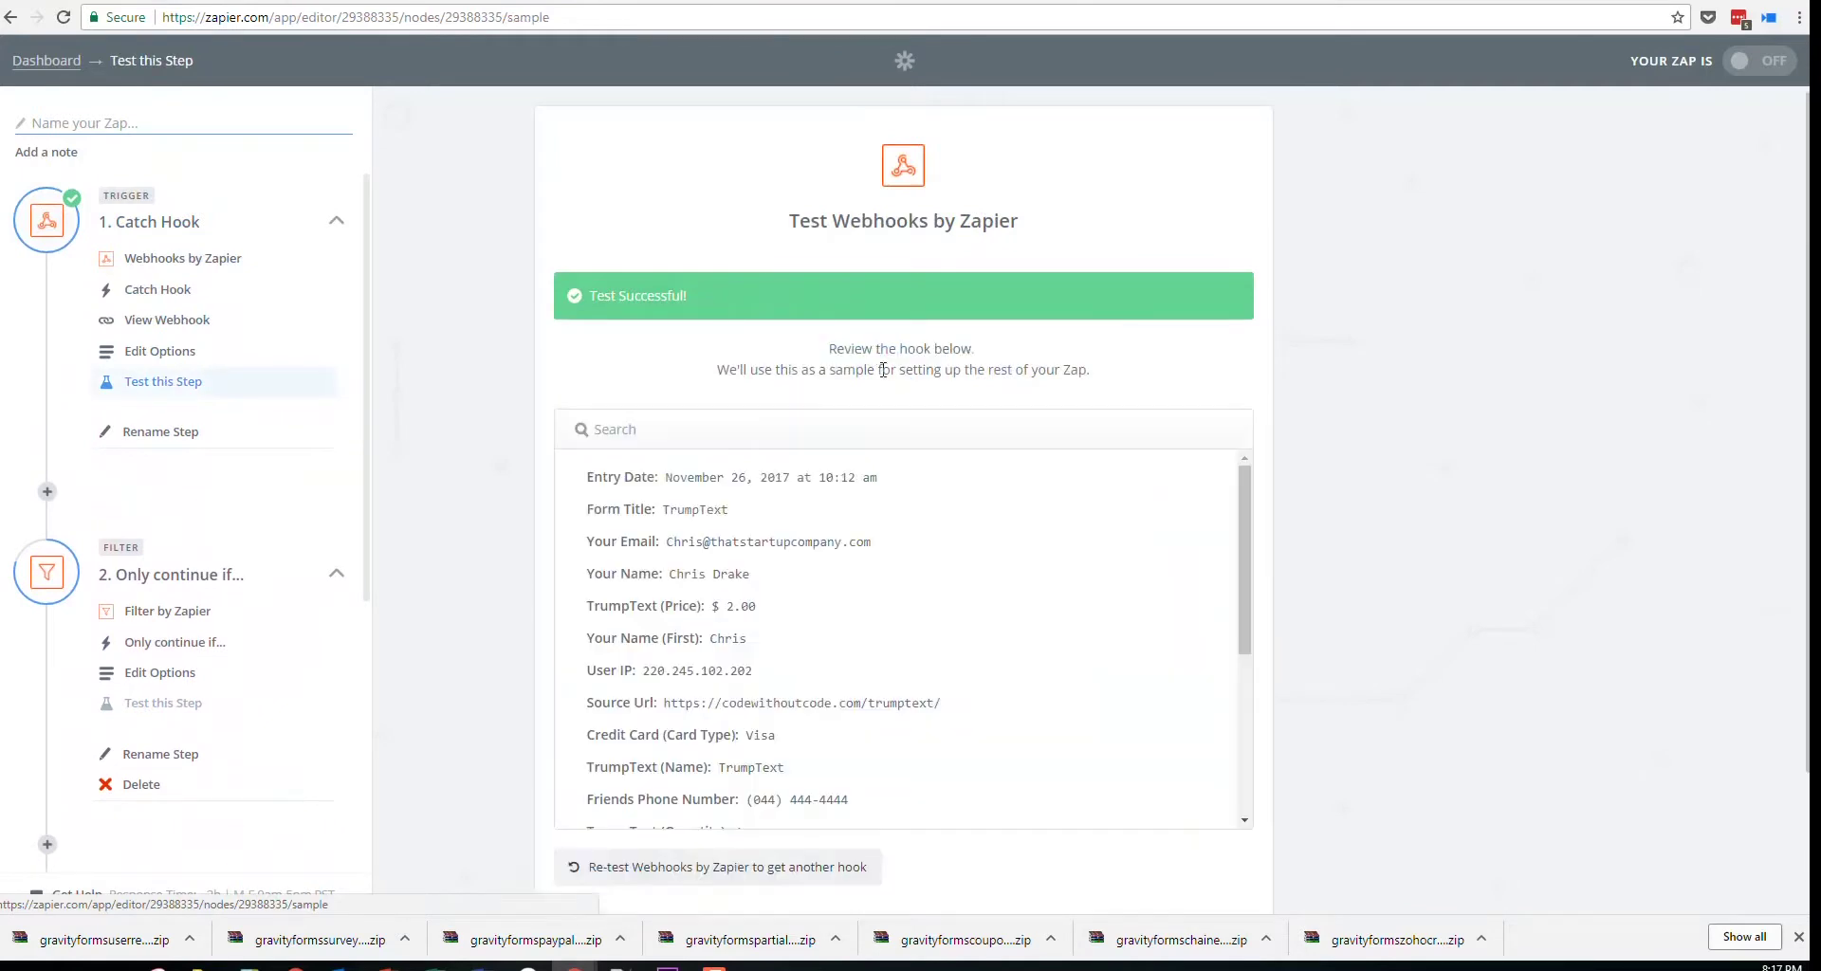
scroll(915, 654, "down", 5)
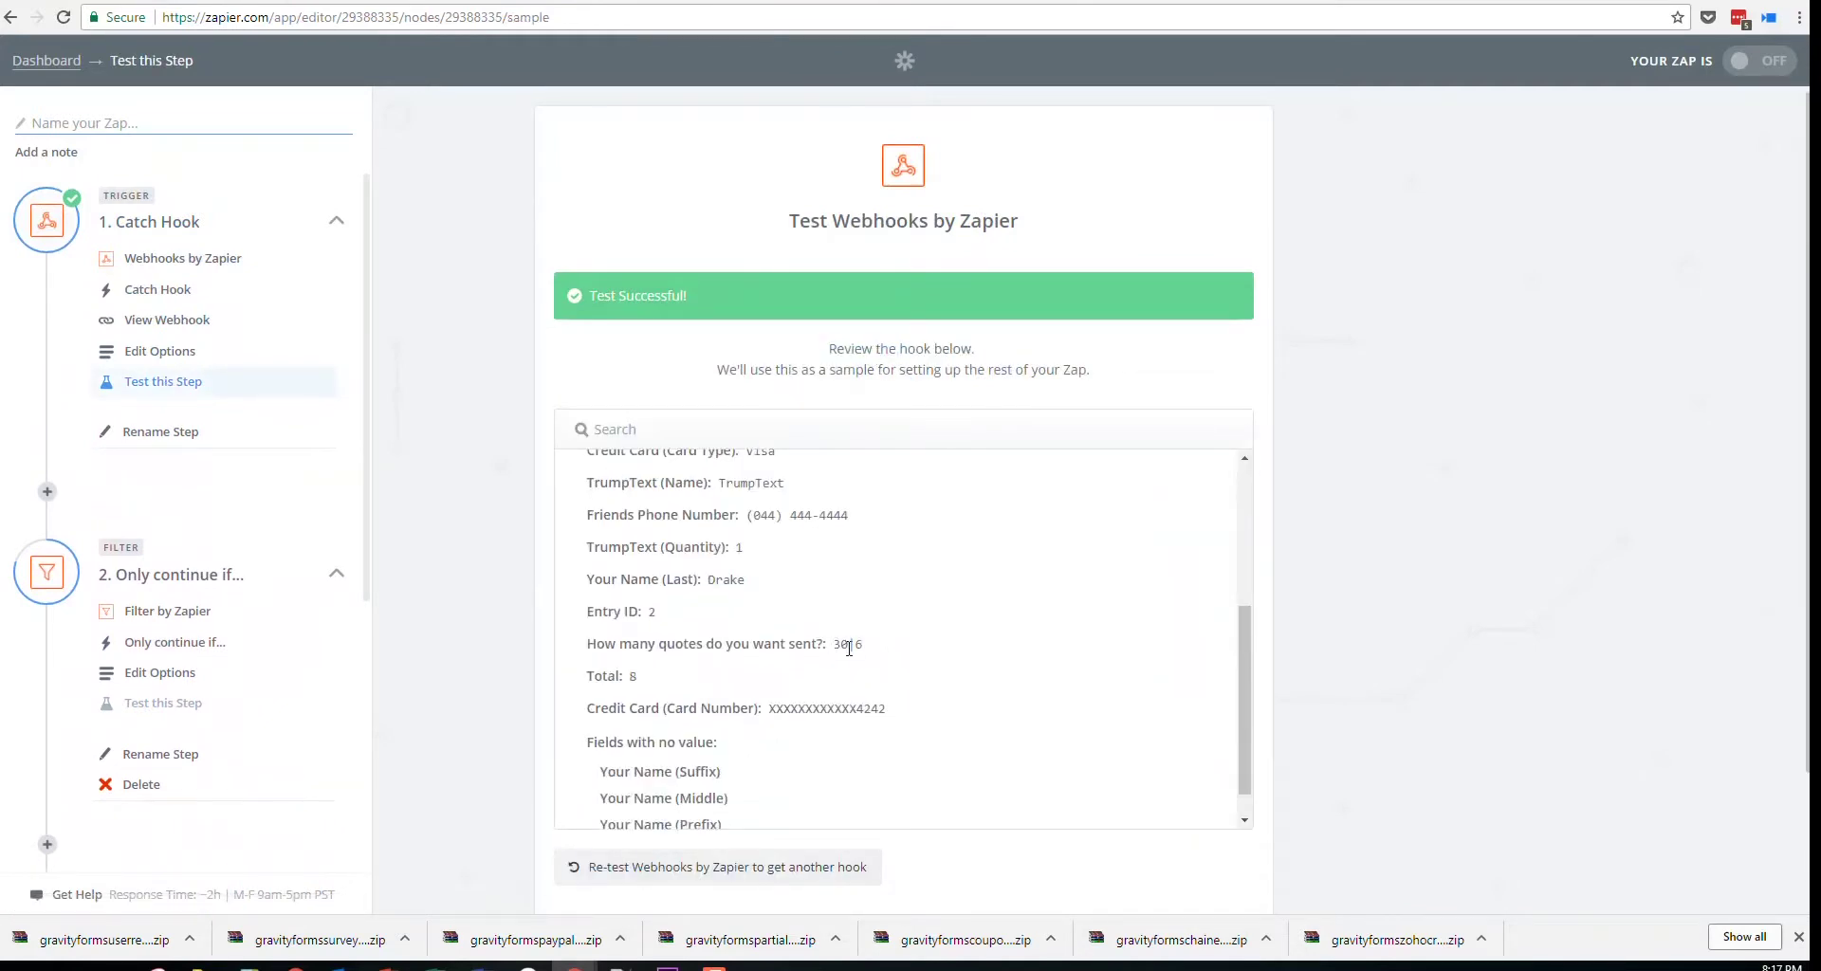
left_click_drag(851, 644, 835, 646)
Check the ordered number of quotes in the TrumpText entry in Gravity Forms and return to the Zapier sample
left_click(637, 2)
left_click(540, 0)
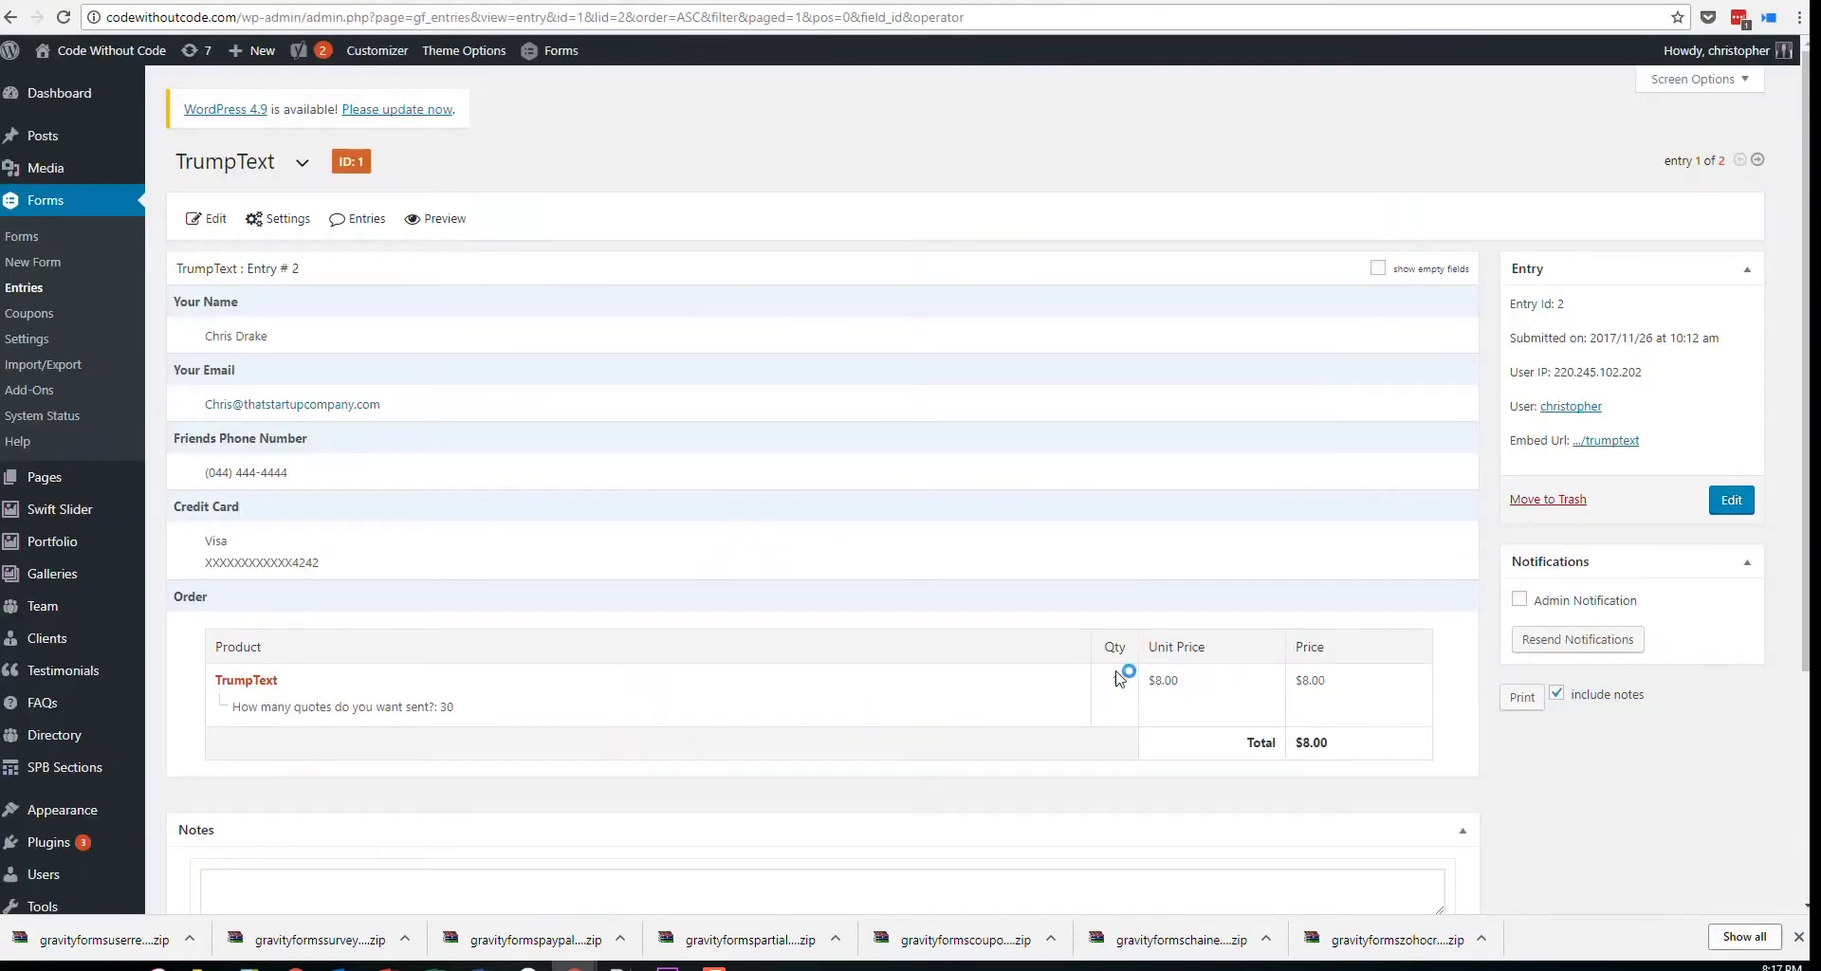
left_click_drag(455, 710, 440, 710)
left_click(271, 2)
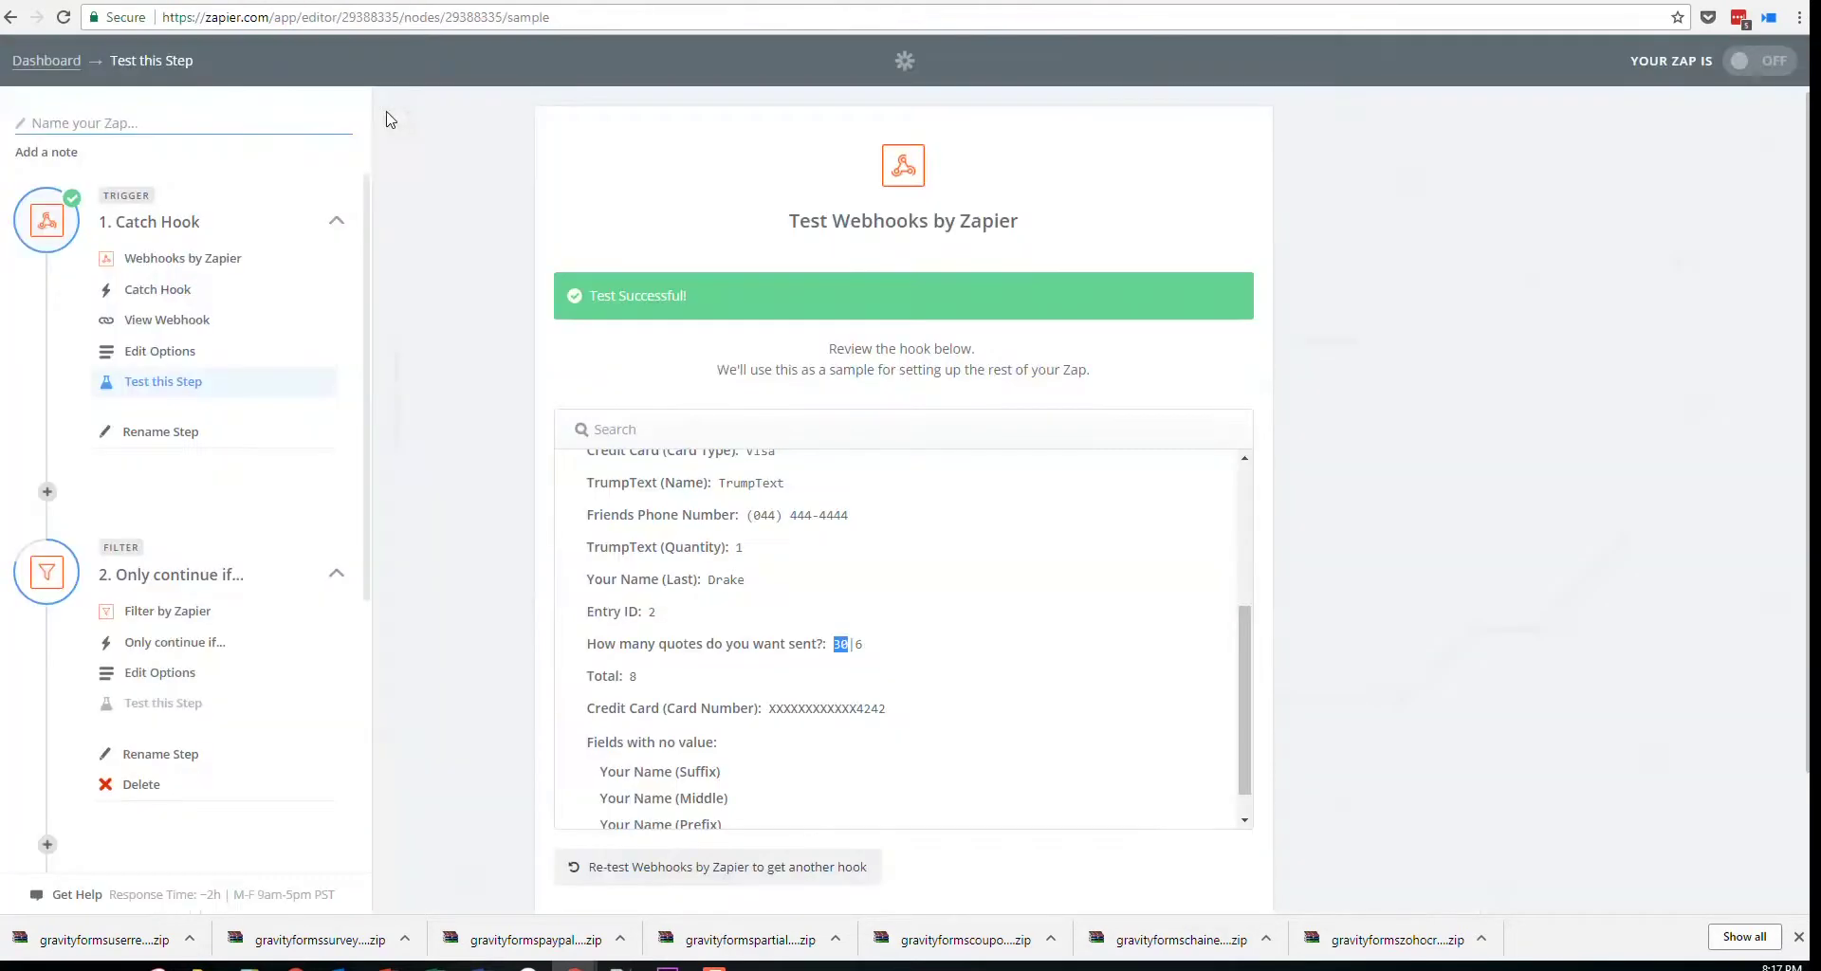
Point out the whole quotes answer in the webhook sample and reopen the app selection of the Formatter step
scroll(195, 693, "down", 4)
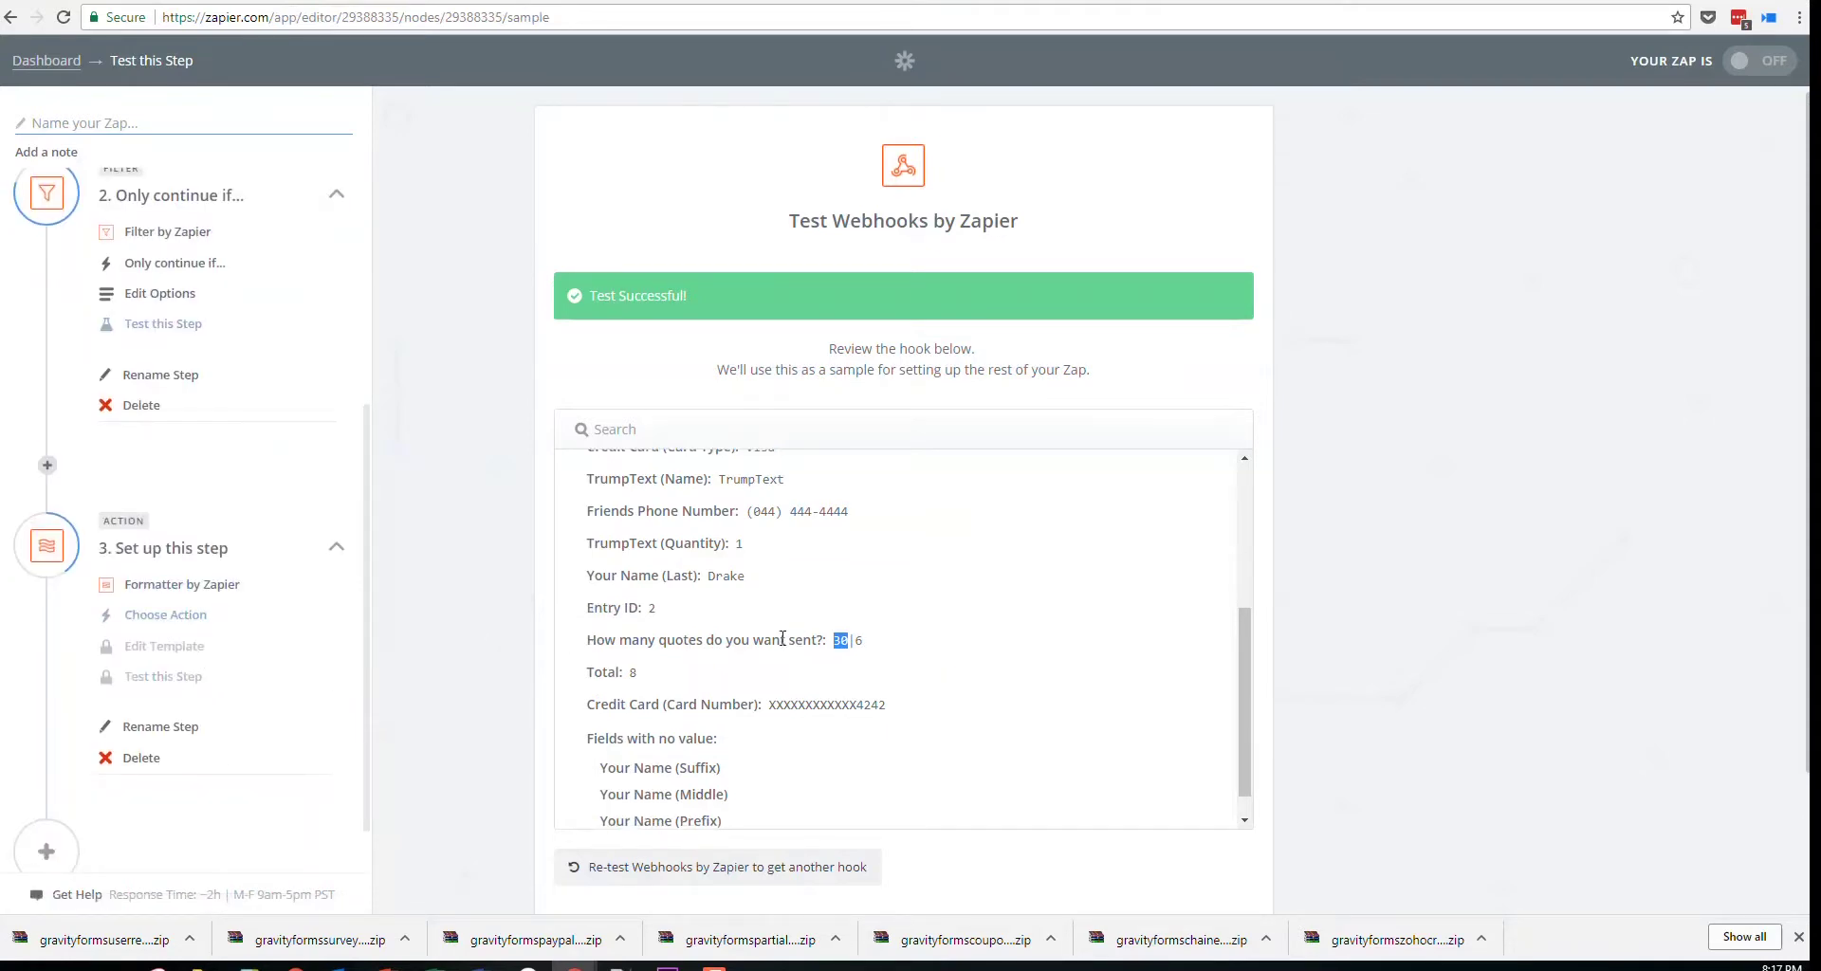
scroll(838, 607, "down", 1)
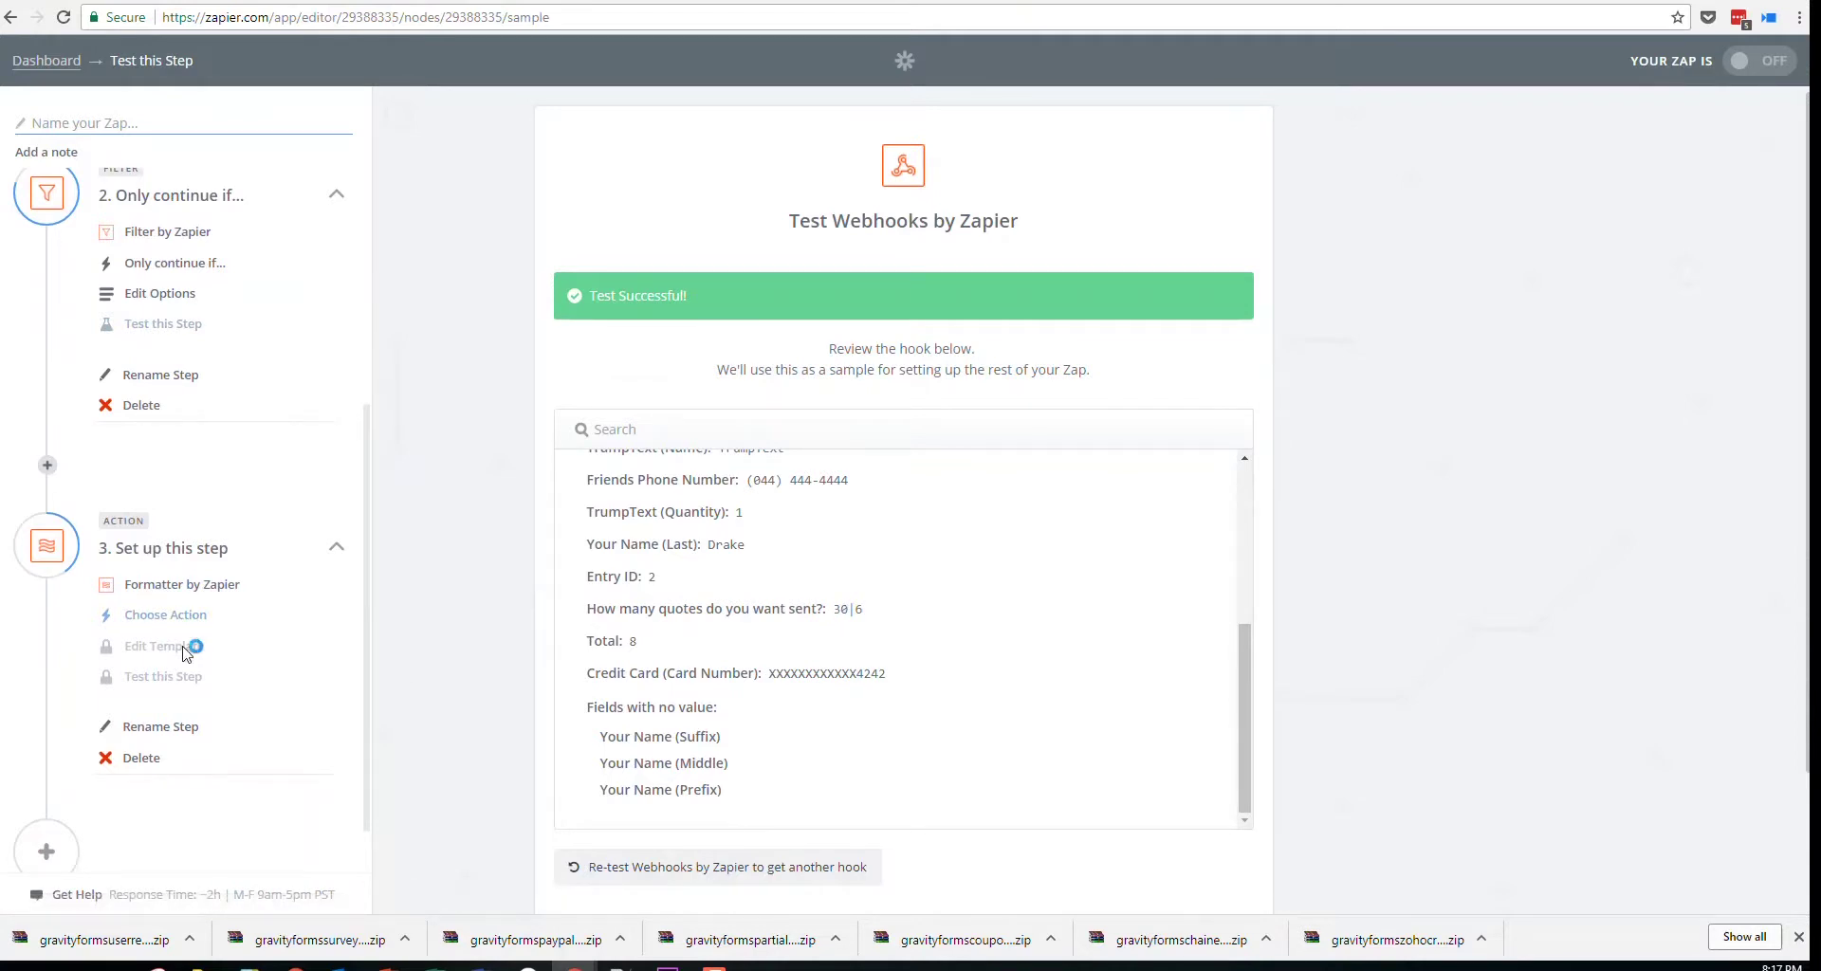
scroll(57, 759, "down", 1)
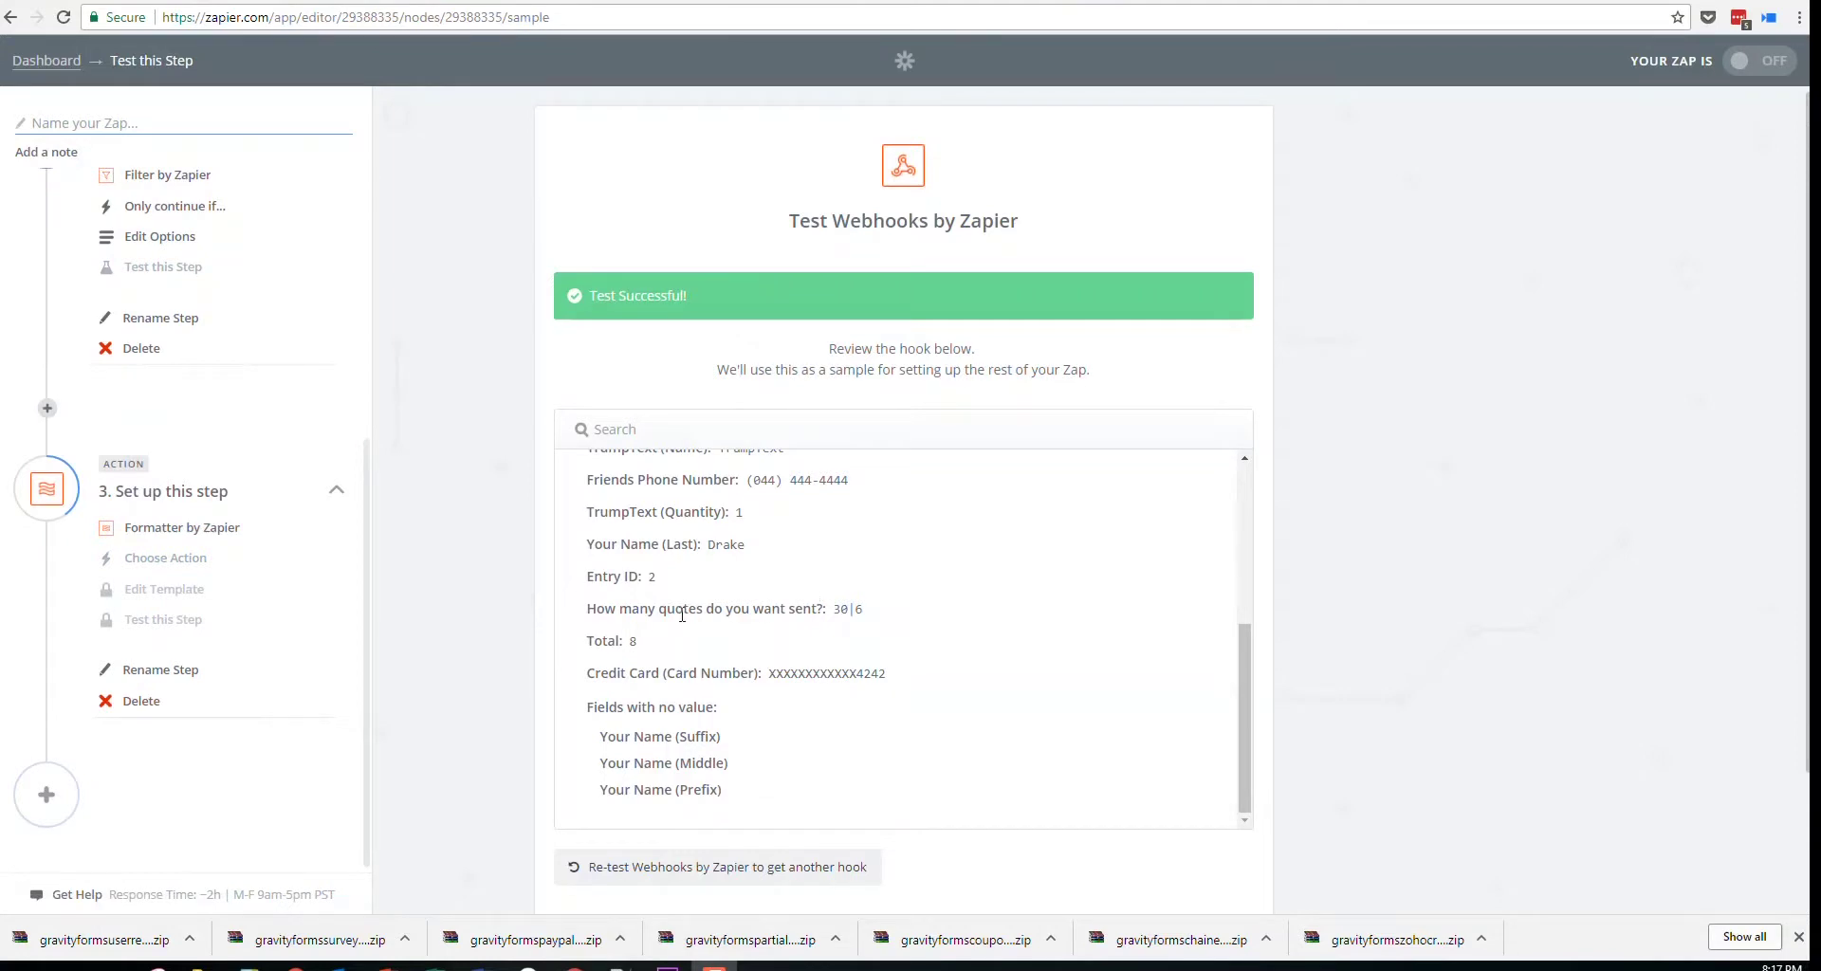
left_click_drag(601, 608, 844, 631)
left_click(854, 628)
left_click_drag(860, 610, 835, 610)
left_click(169, 529)
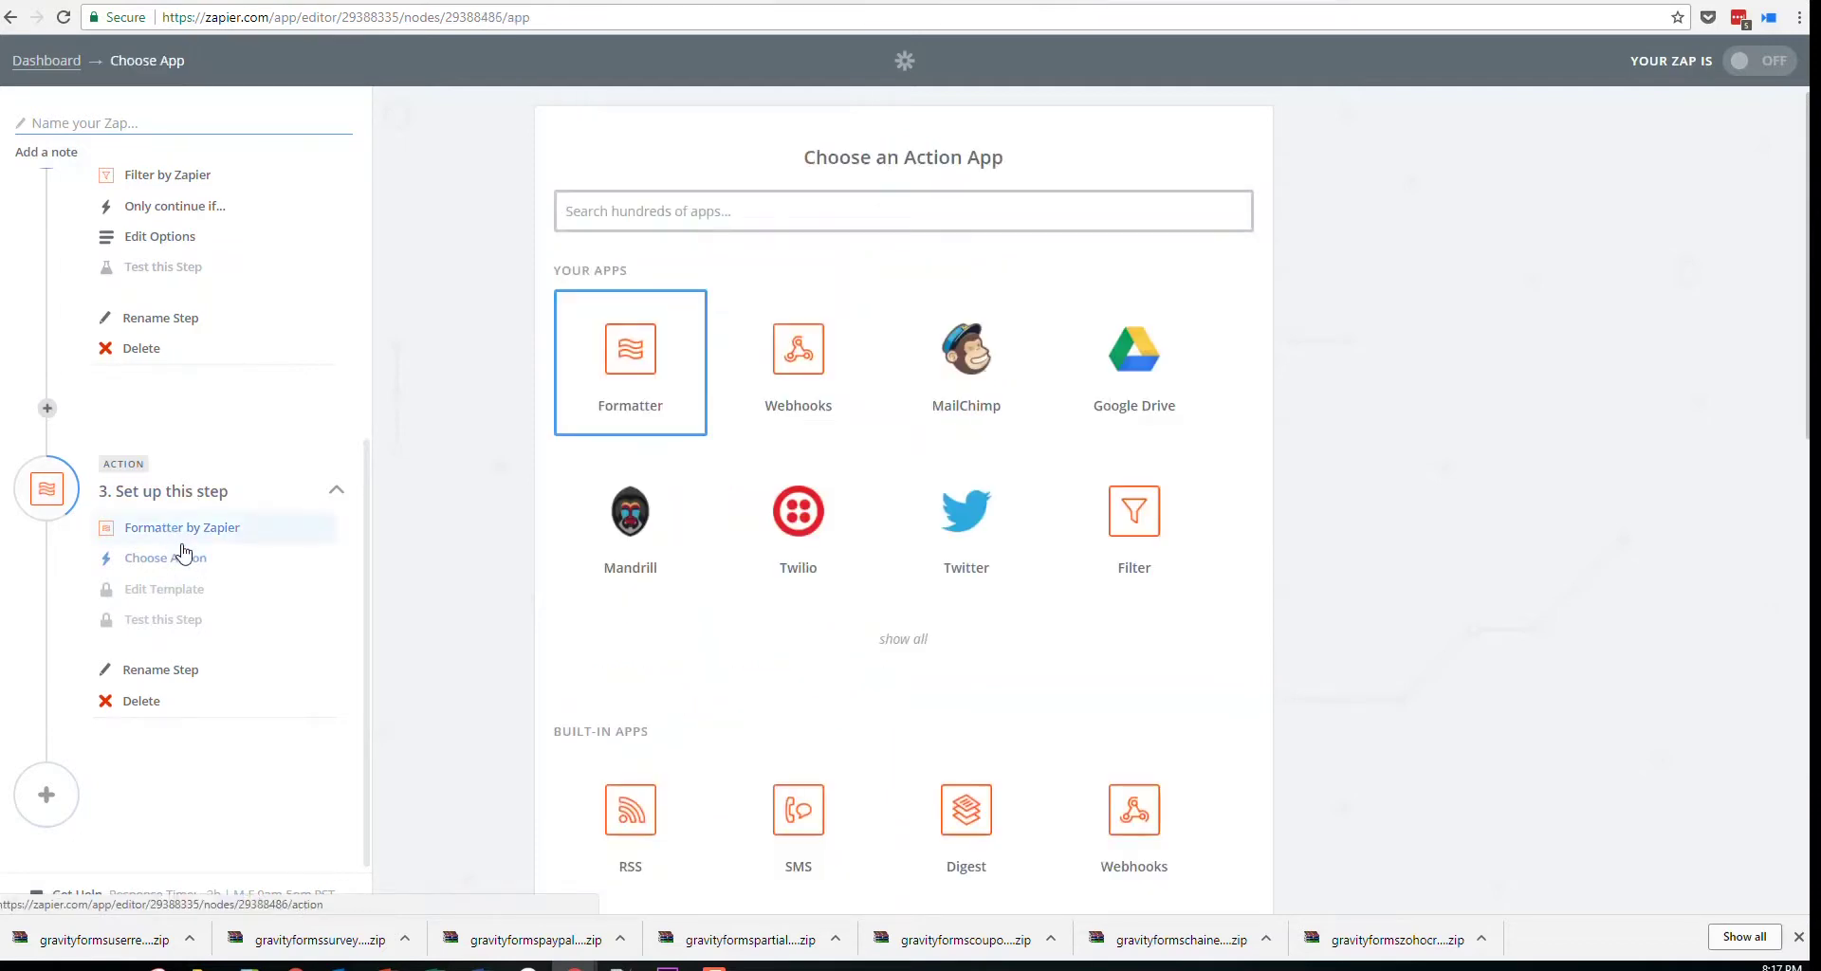
Choose the Formatter's Text action for the third step and set its transform to Split Text
left_click(642, 376)
left_click(664, 759)
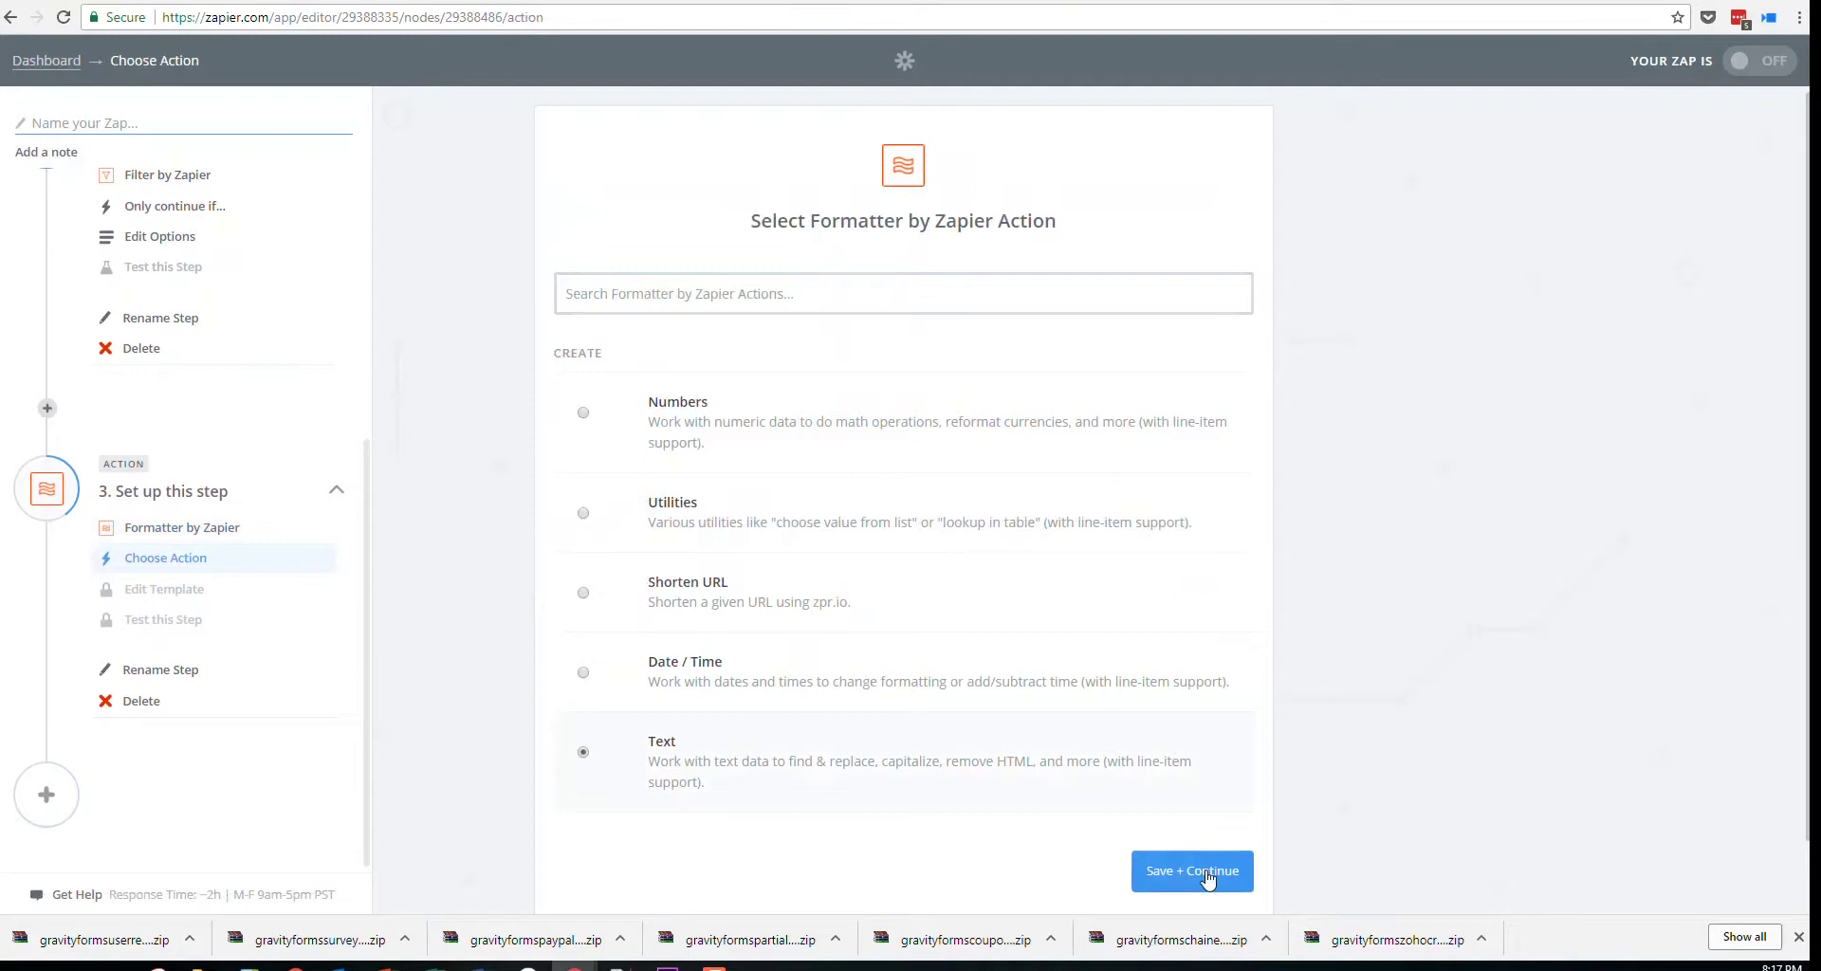
left_click(1169, 871)
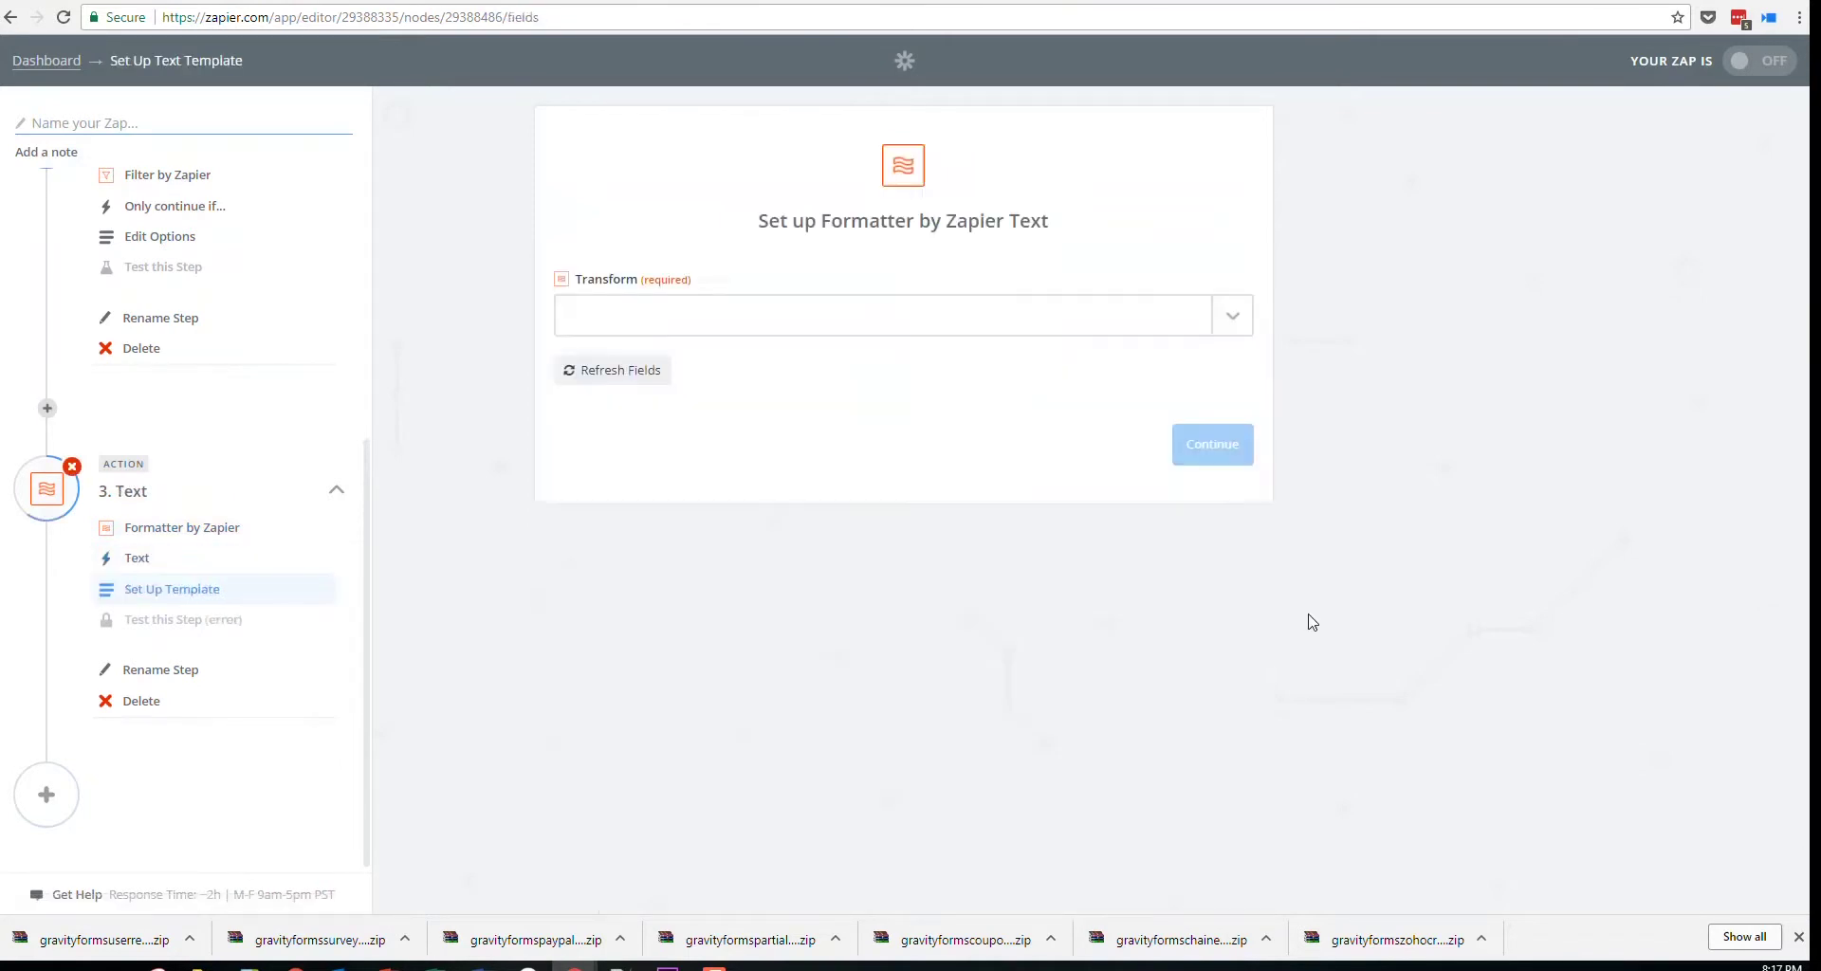
left_click(839, 325)
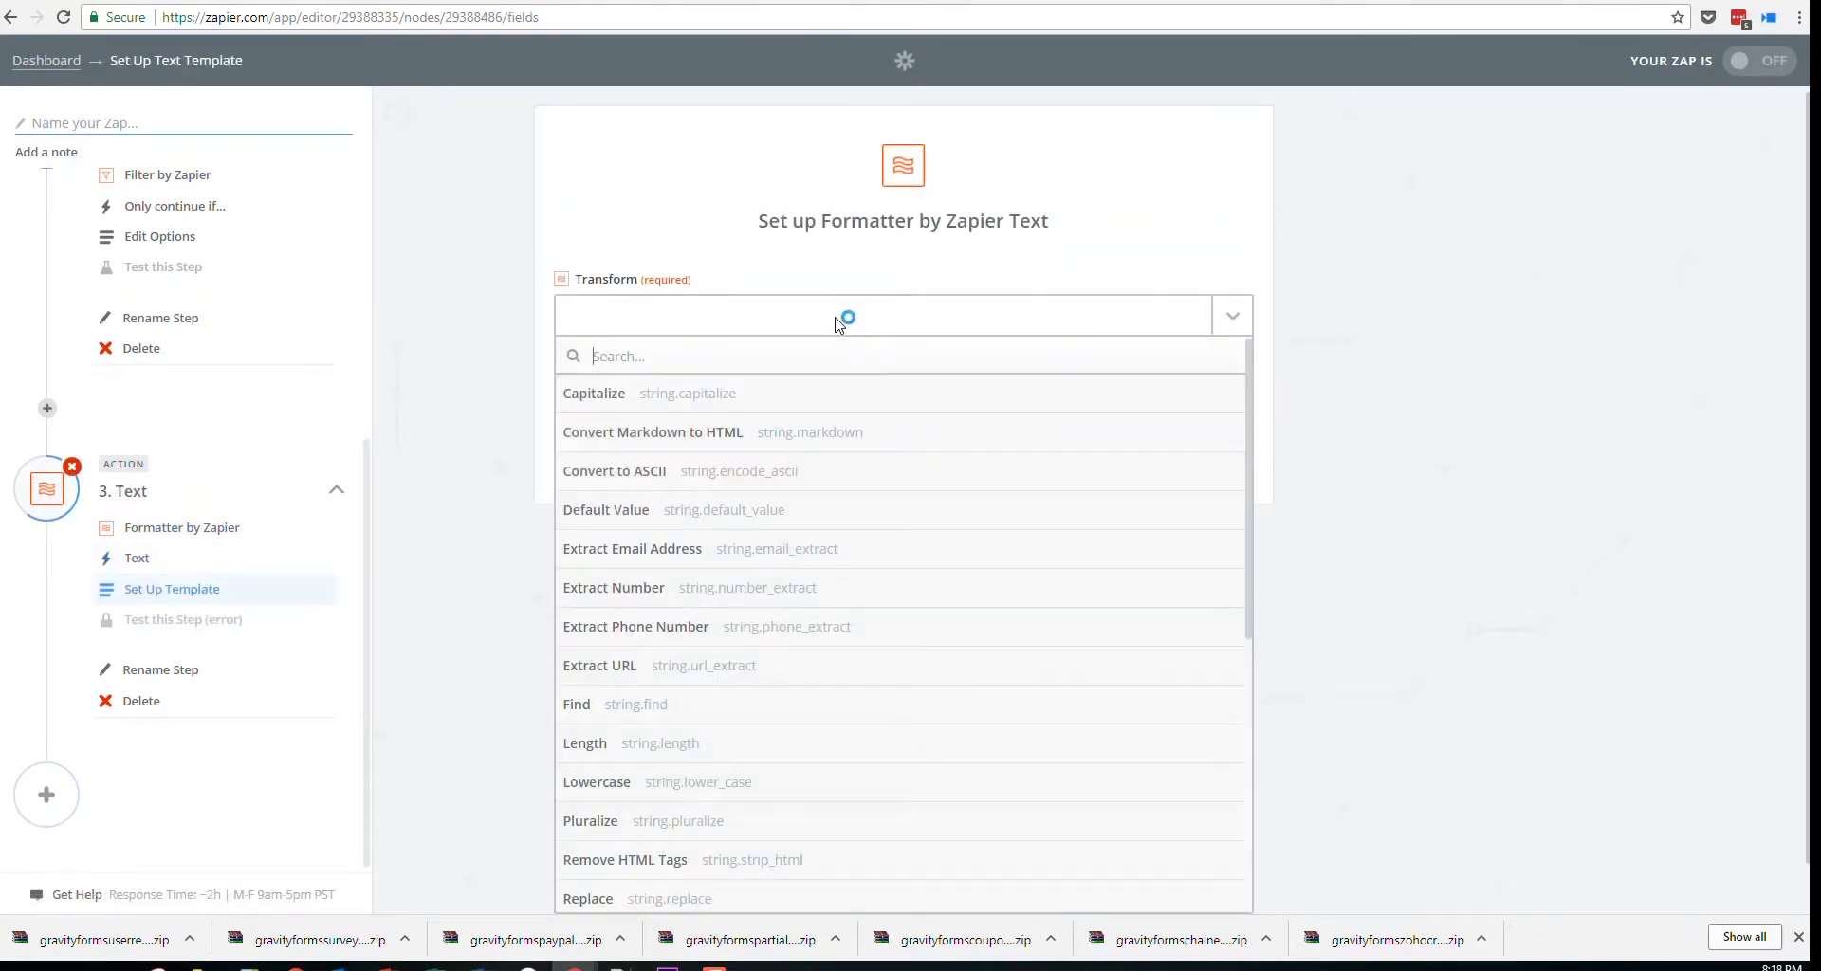
scroll(708, 736, "down", 2)
left_click(693, 749)
Set the split input to the Catch Hook's "How Many Quotes Do You Want Sent?" field and the separator to "|"
left_click(1197, 567)
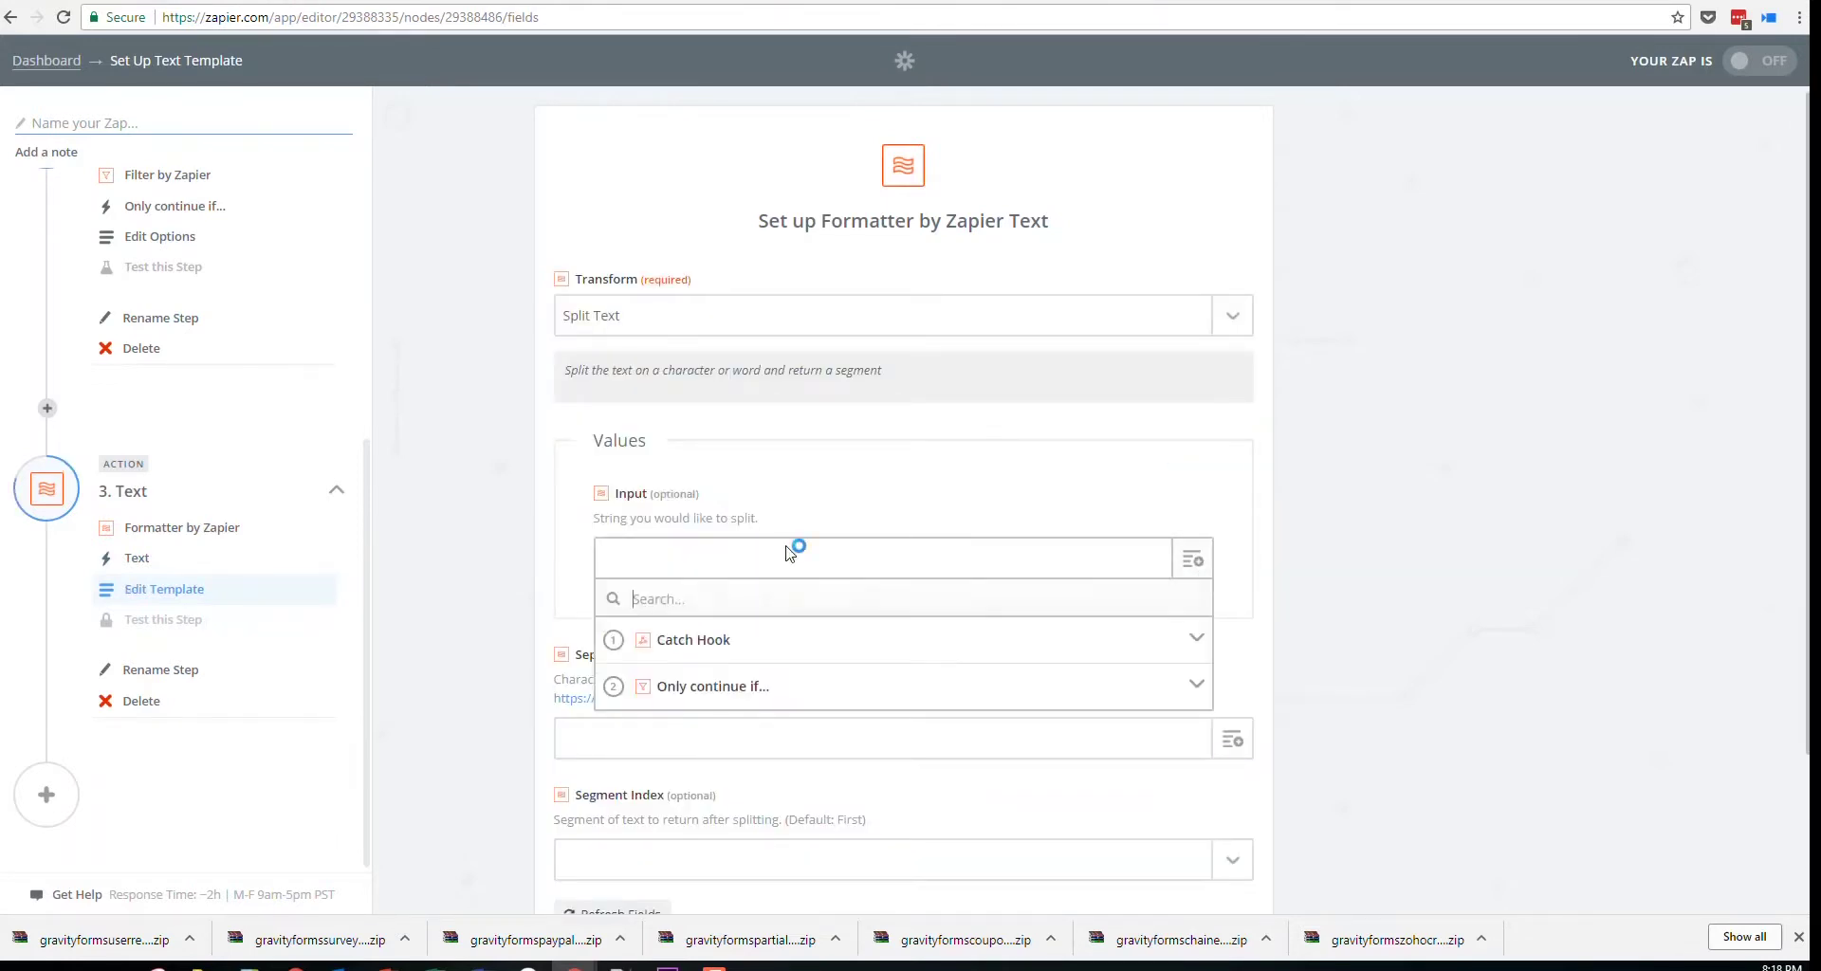
left_click(749, 653)
scroll(814, 773, "down", 10)
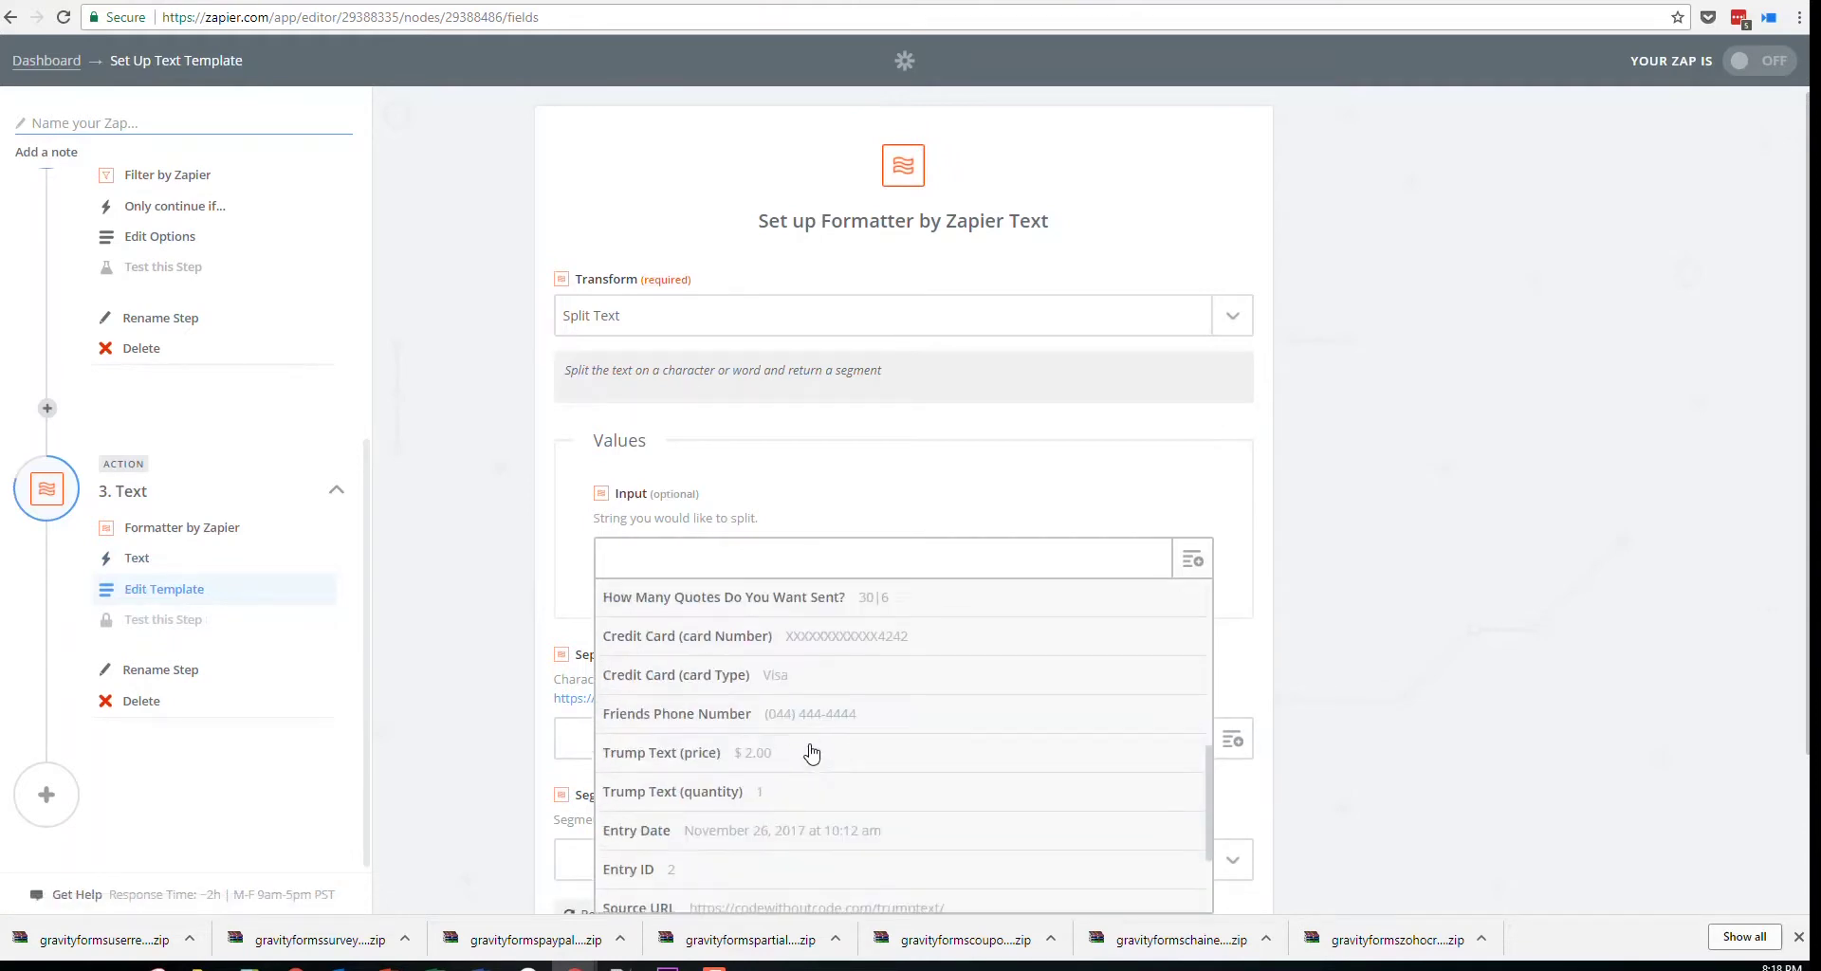
scroll(943, 787, "up", 5)
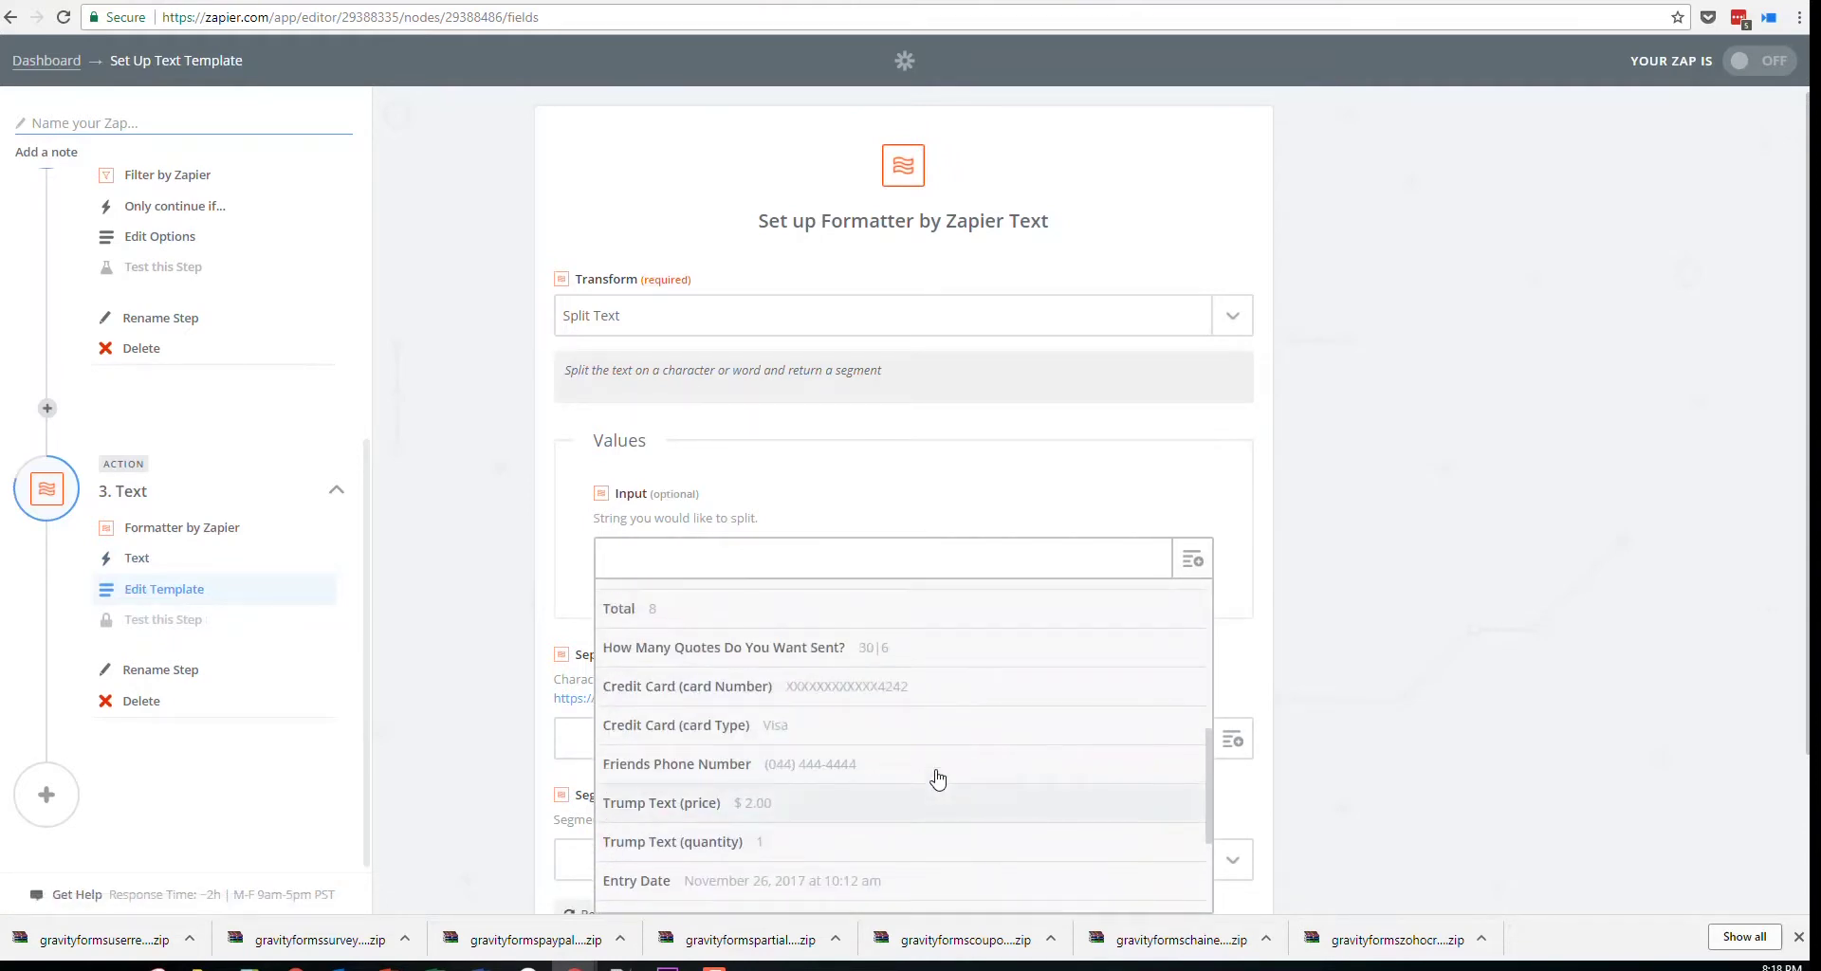
left_click(834, 646)
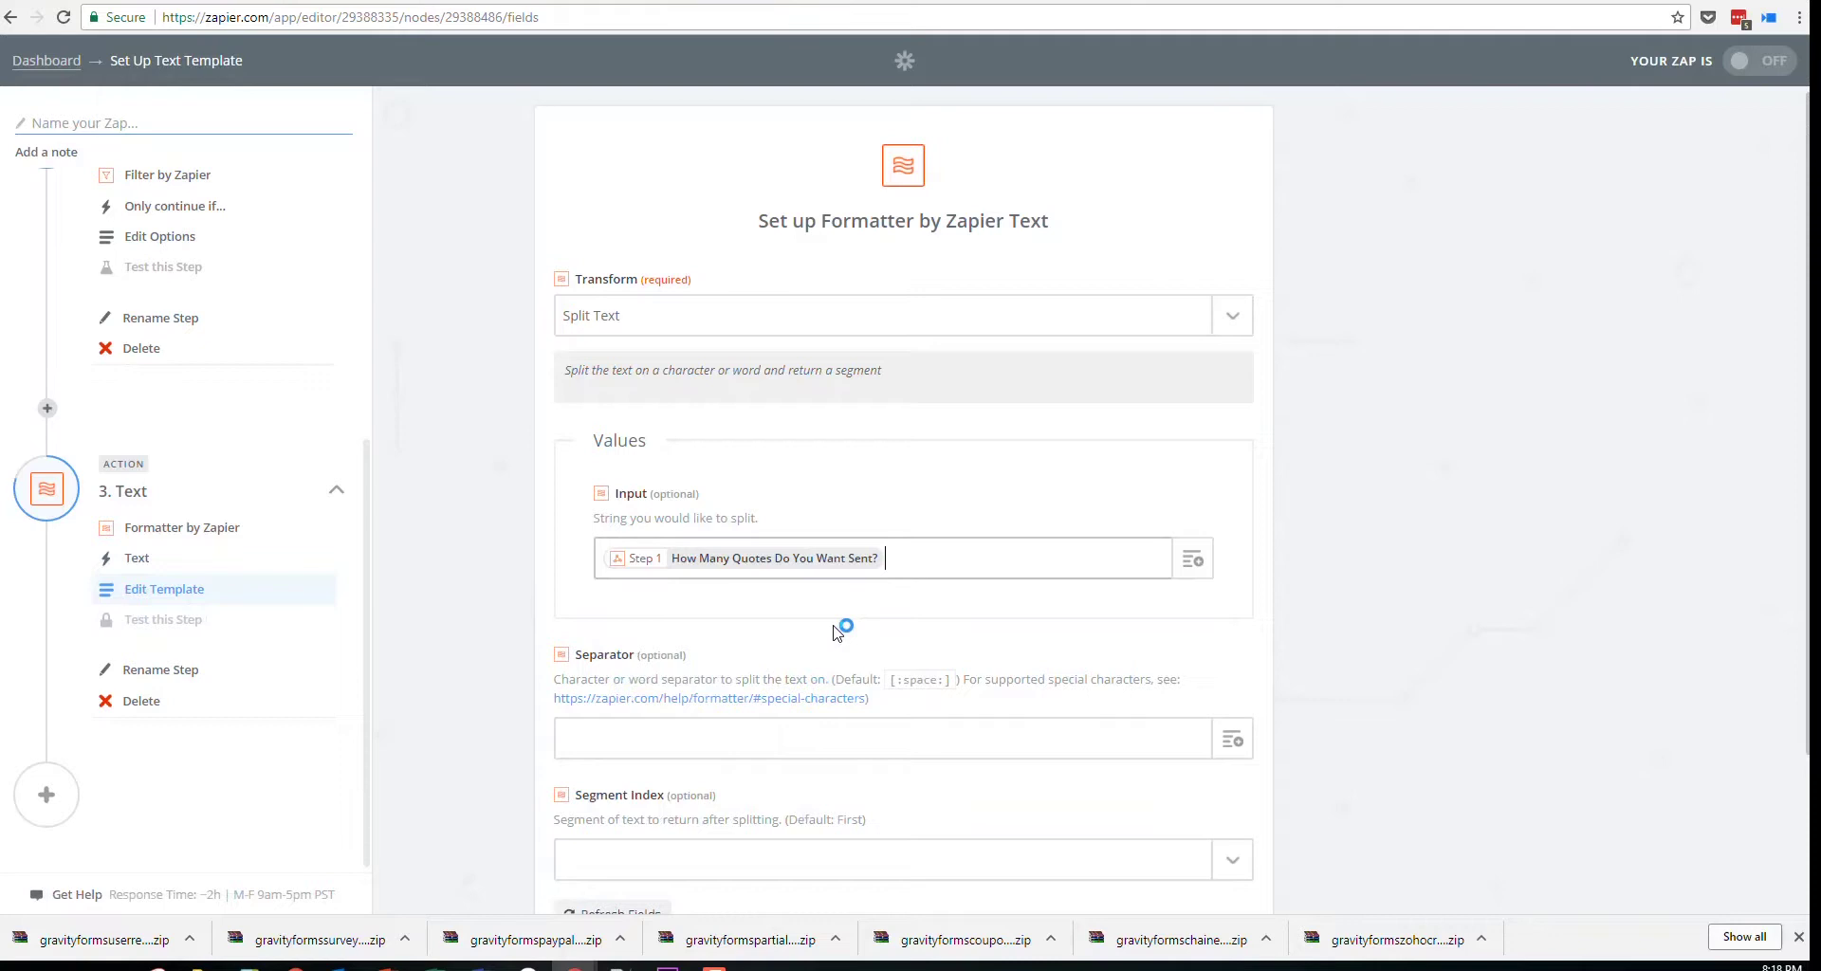
left_click(866, 754)
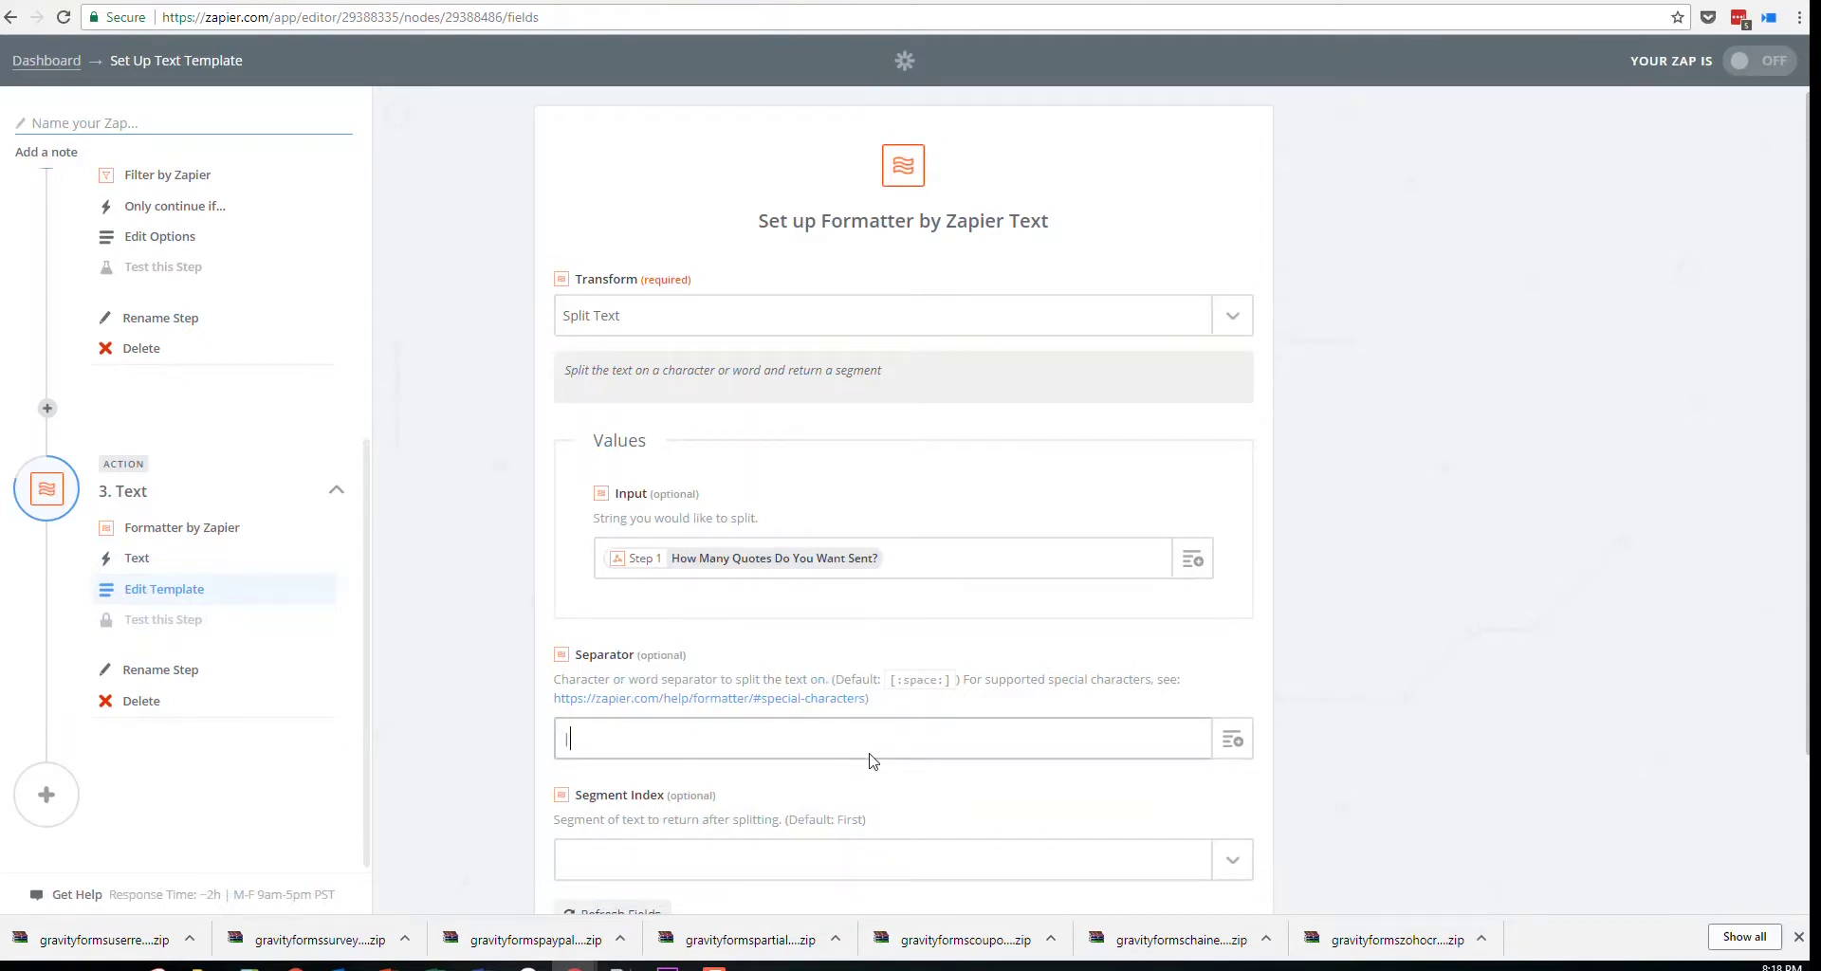
Check the order details of the TrumpText entry in Gravity Forms and return to the zap's text template
left_click(600, 6)
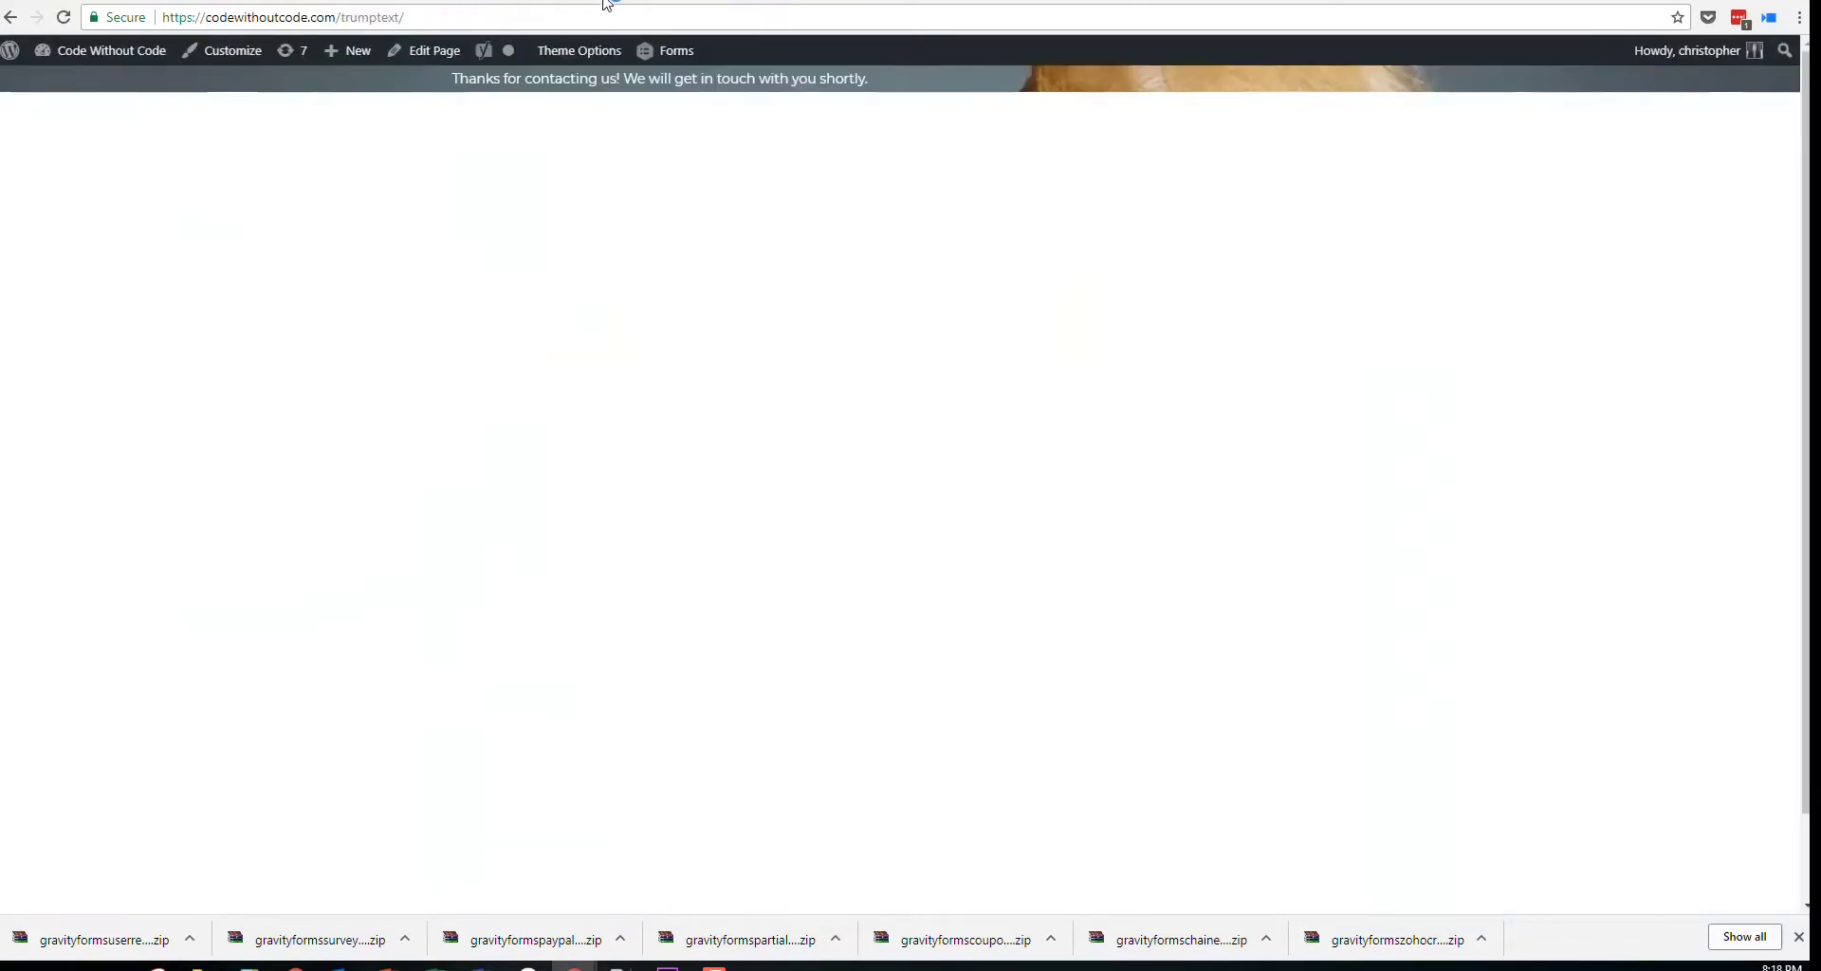
left_click(484, 5)
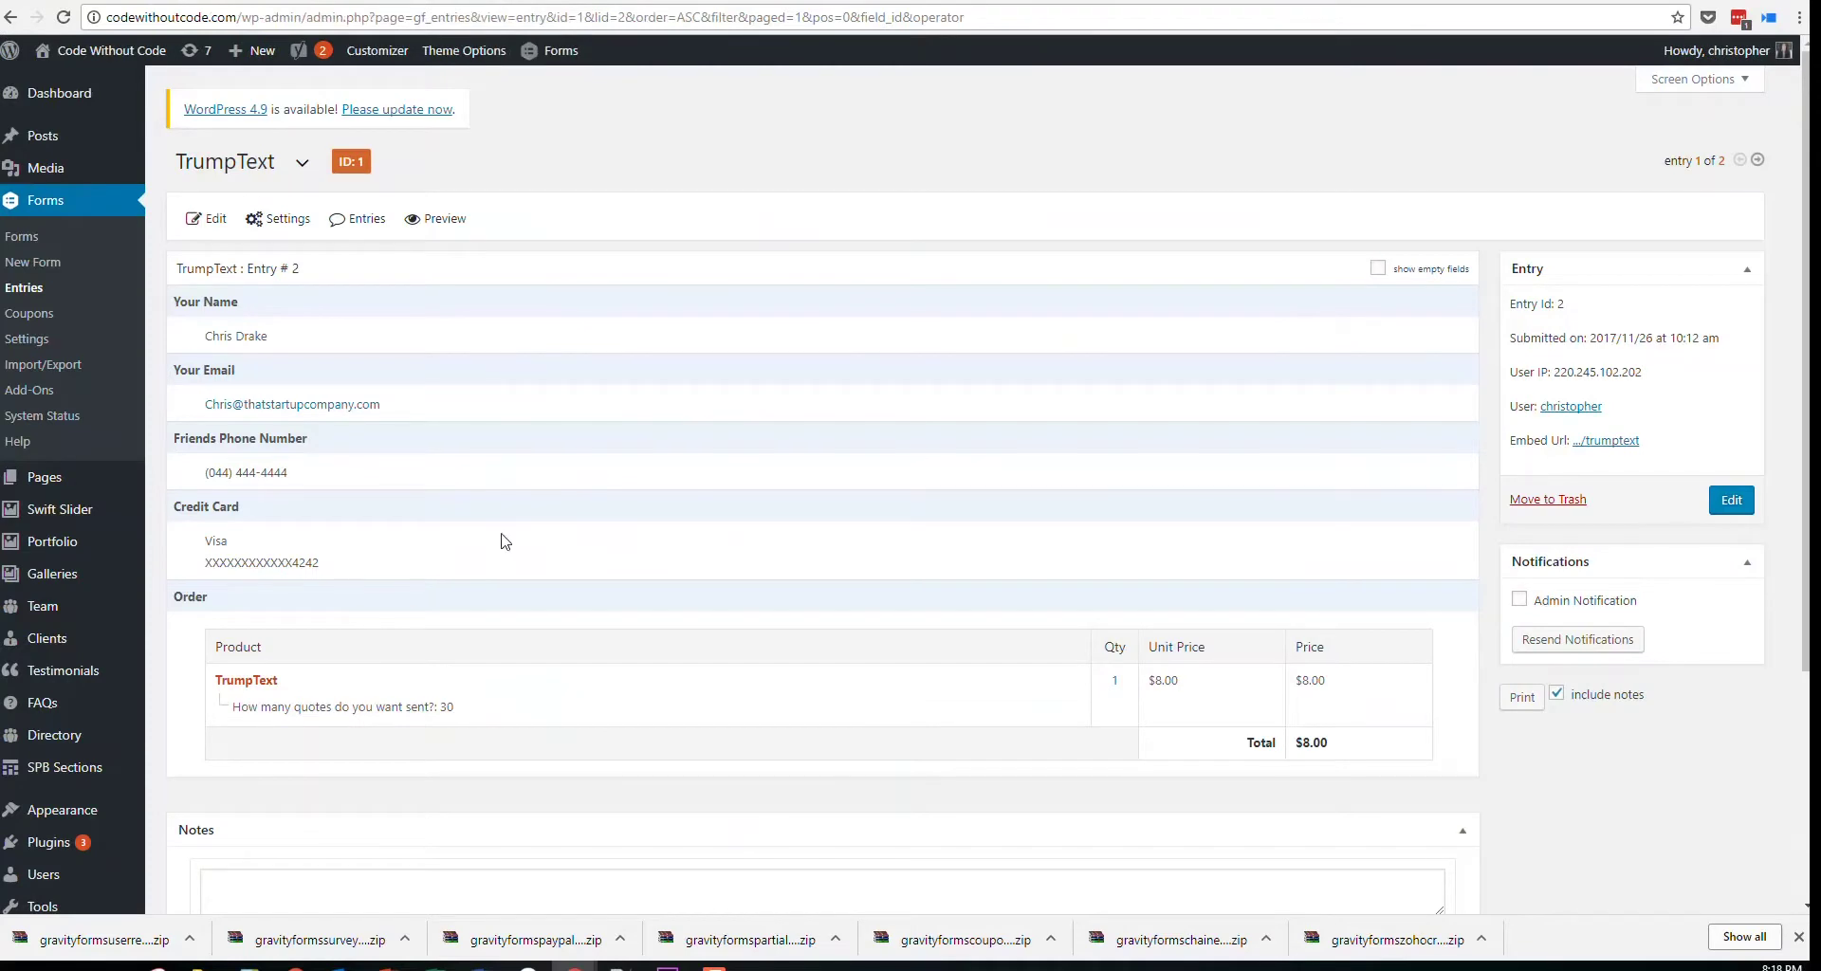
left_click(374, 5)
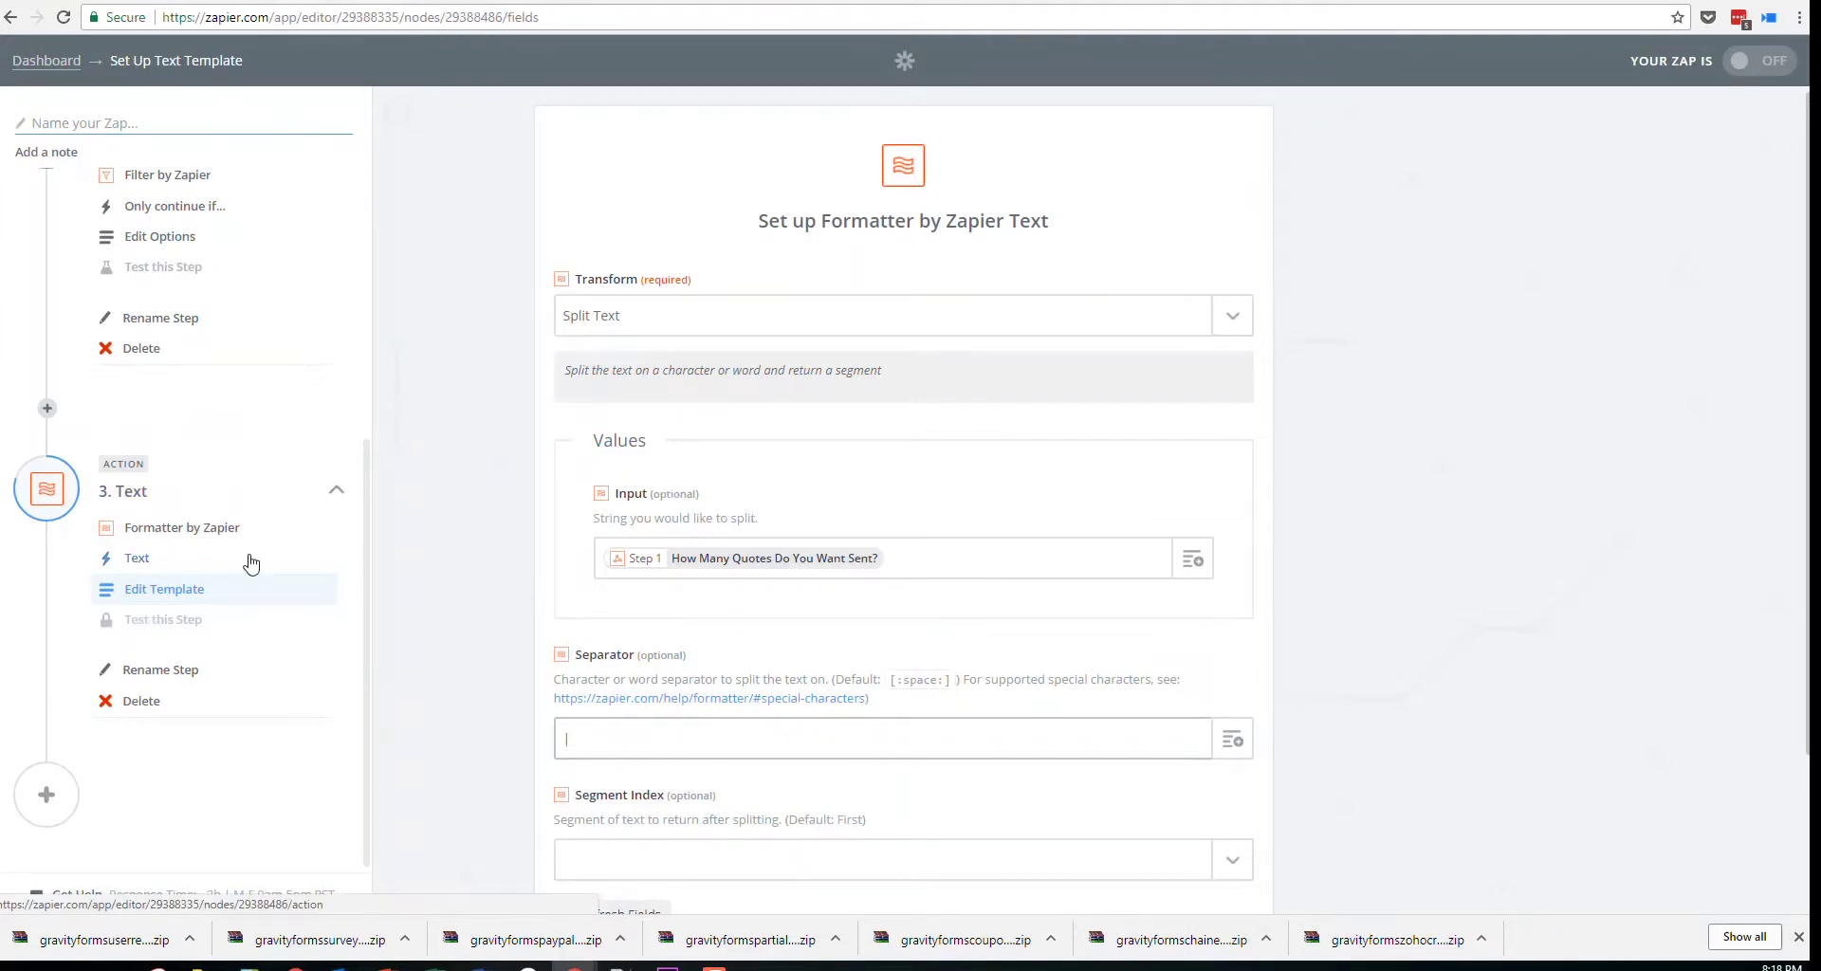
Set the segment index of the split to First and submit the text template
scroll(500, 691, "down", 2)
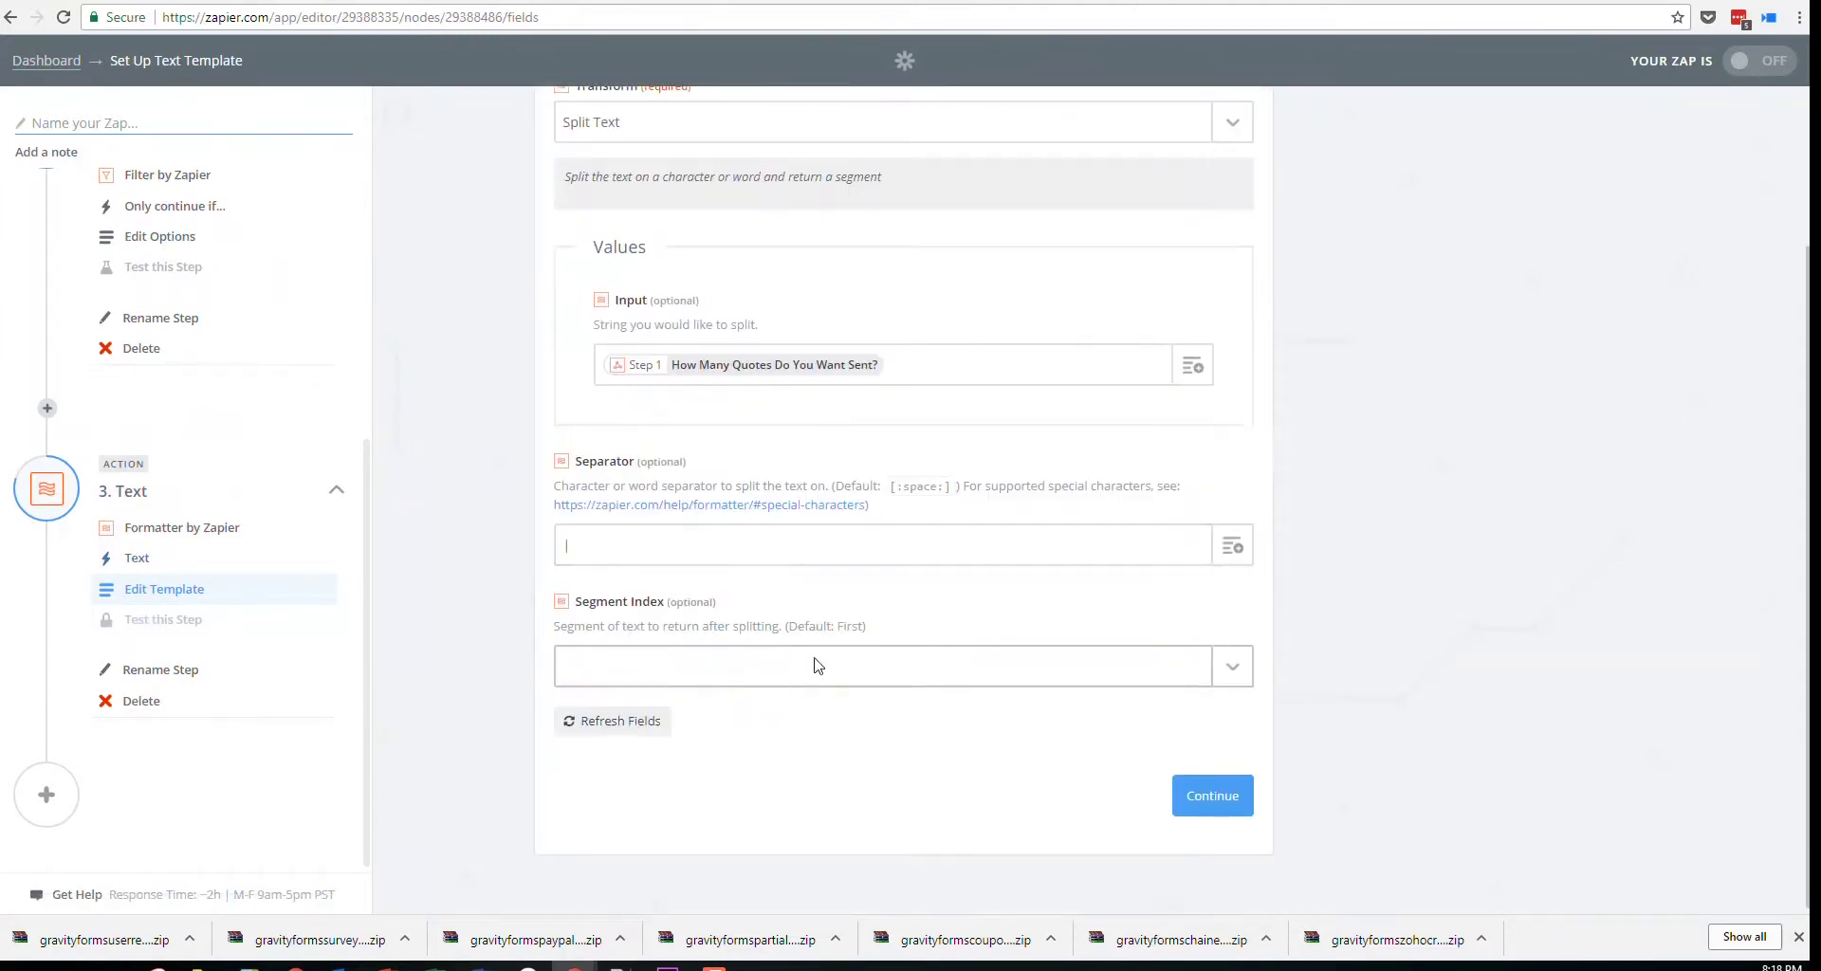
left_click(818, 666)
left_click(642, 782)
left_click(675, 664)
left_click(591, 758)
left_click(1211, 800)
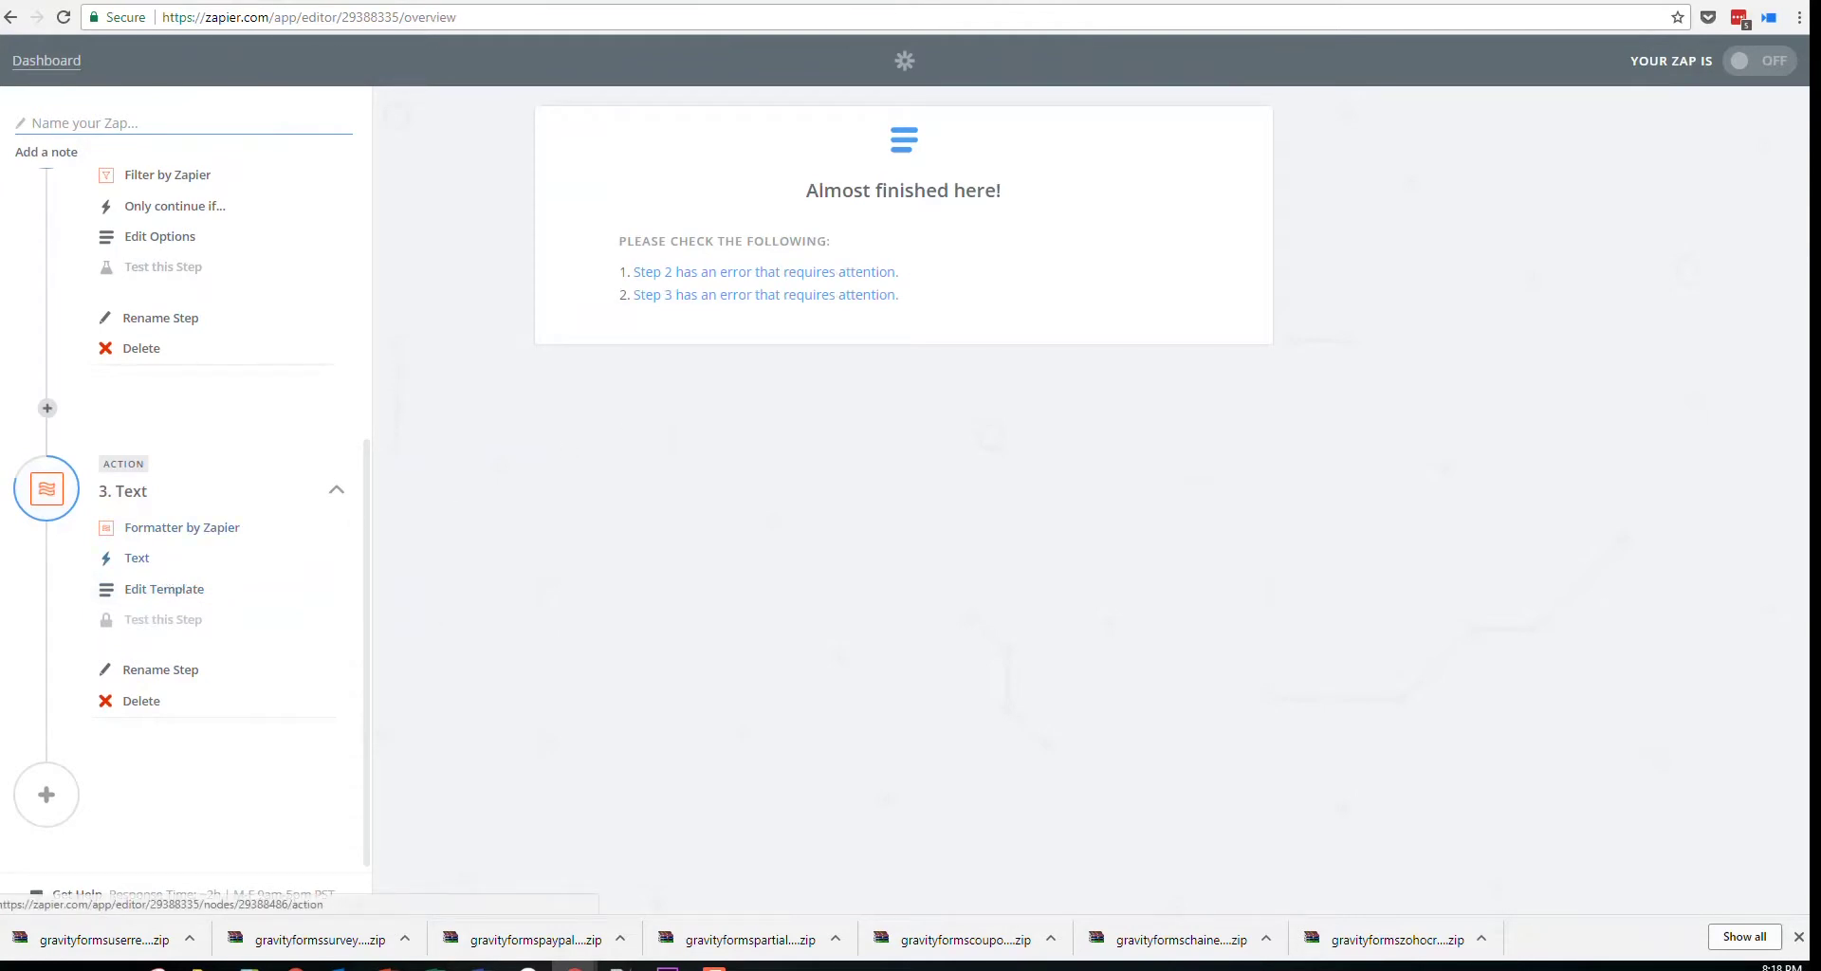
Reopen the template of the third step and submit it again with the same settings
left_click(176, 596)
scroll(531, 645, "down", 2)
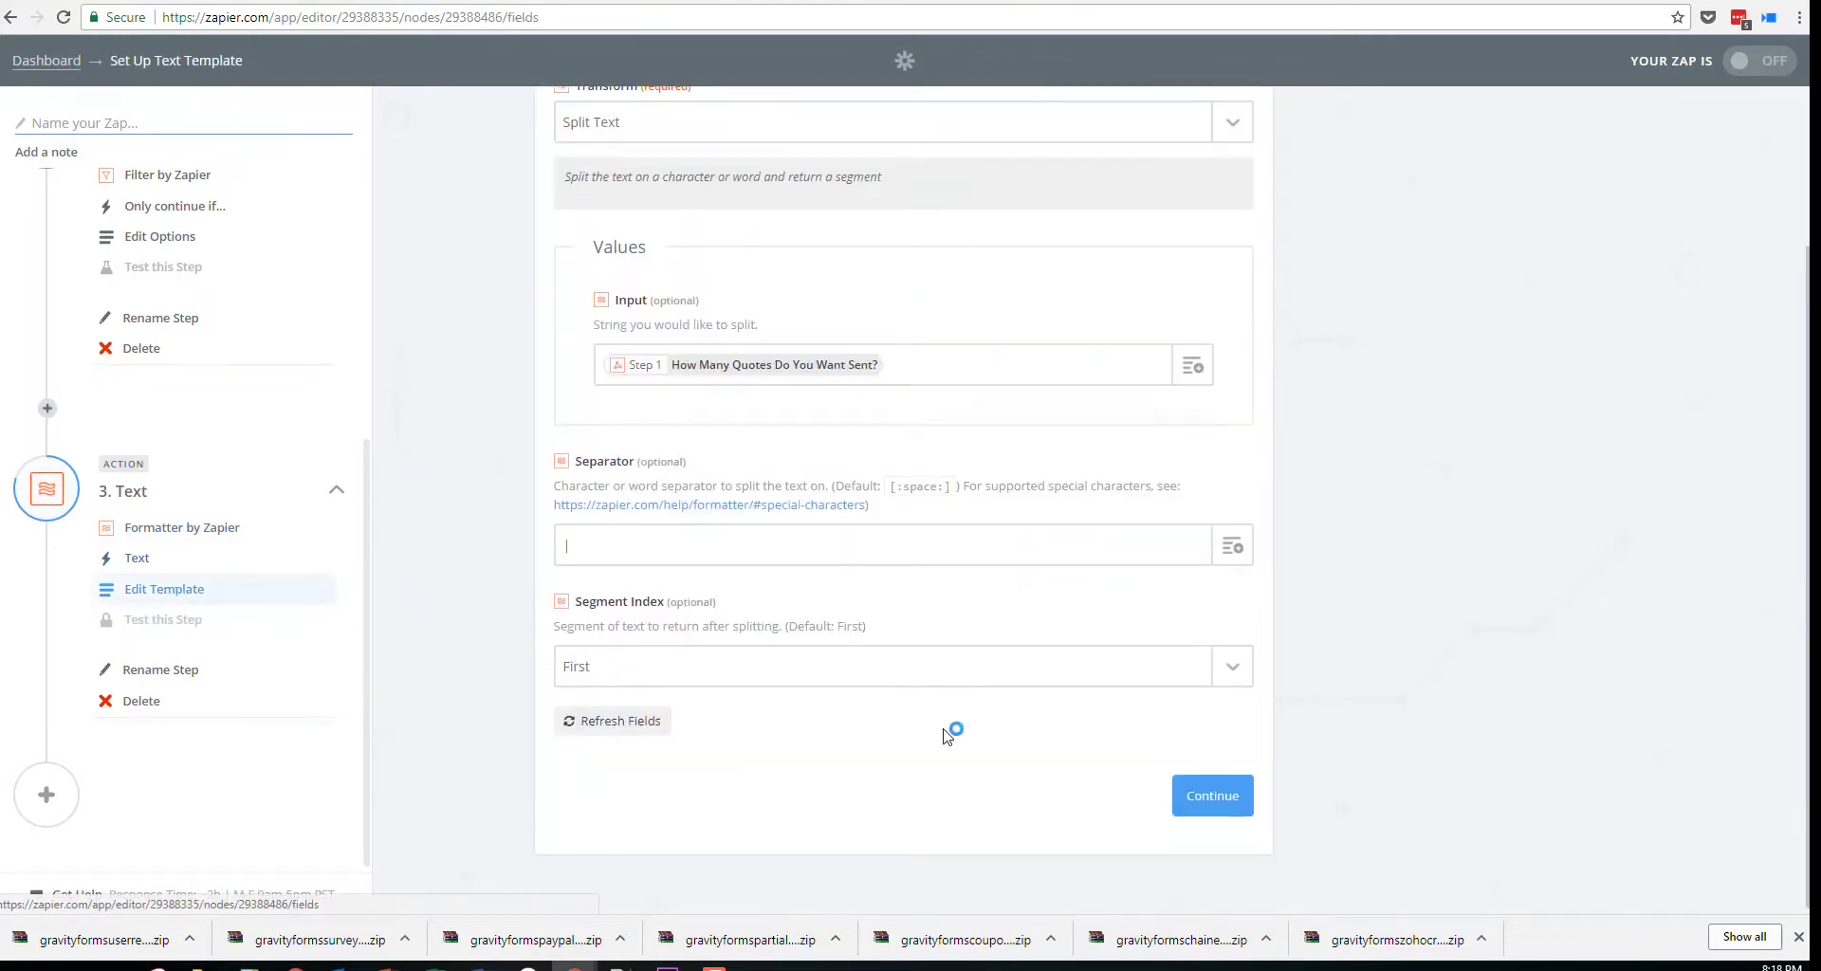
left_click(1229, 809)
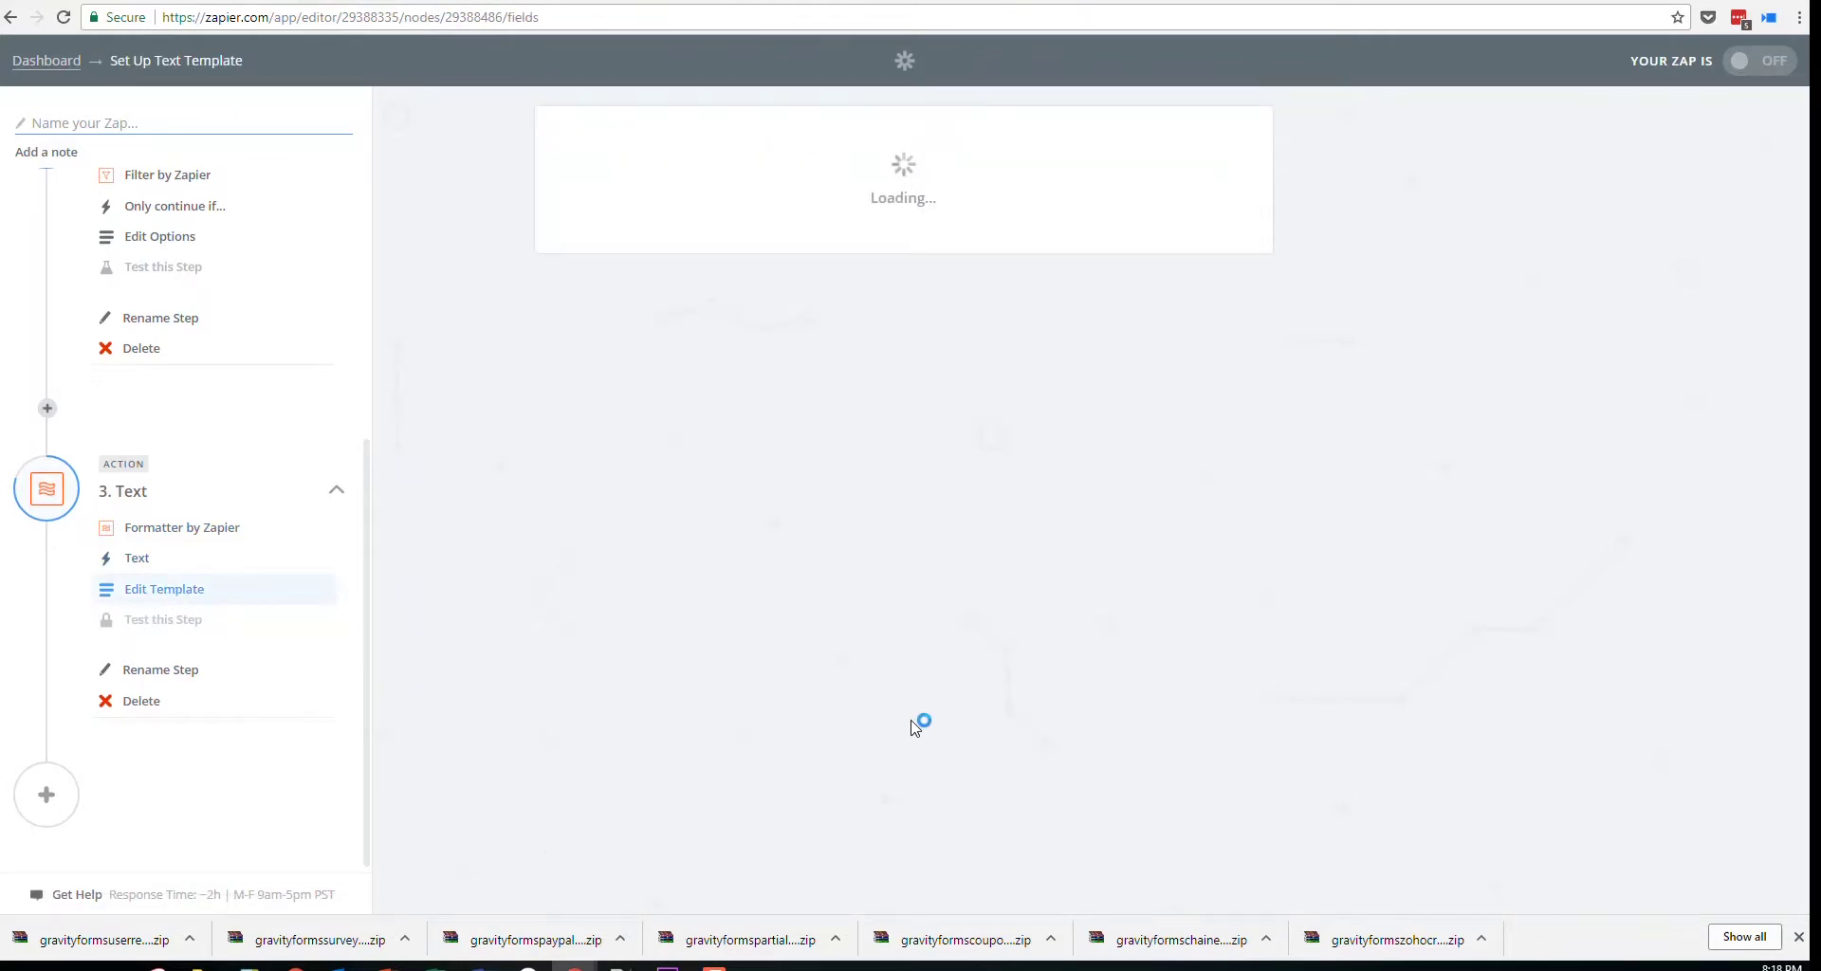
Skip the test of the "Only continue if..." filter and view the Catch Hook test
scroll(275, 521, "up", 3)
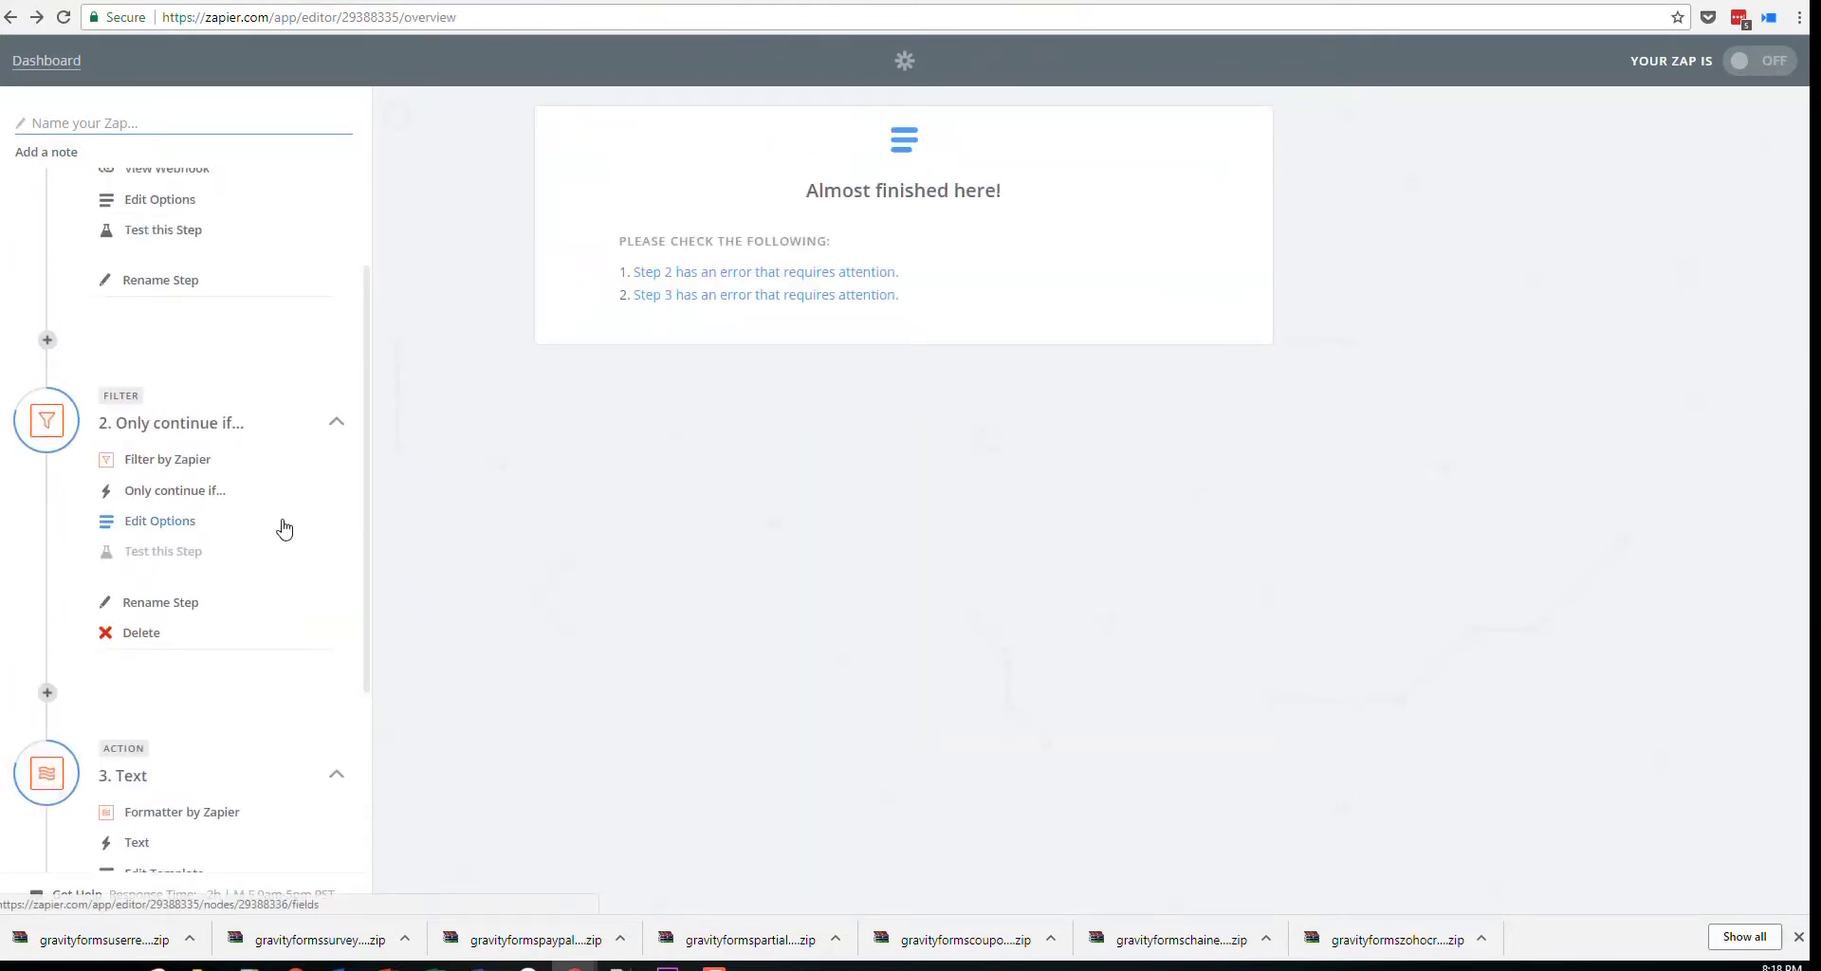
left_click(163, 554)
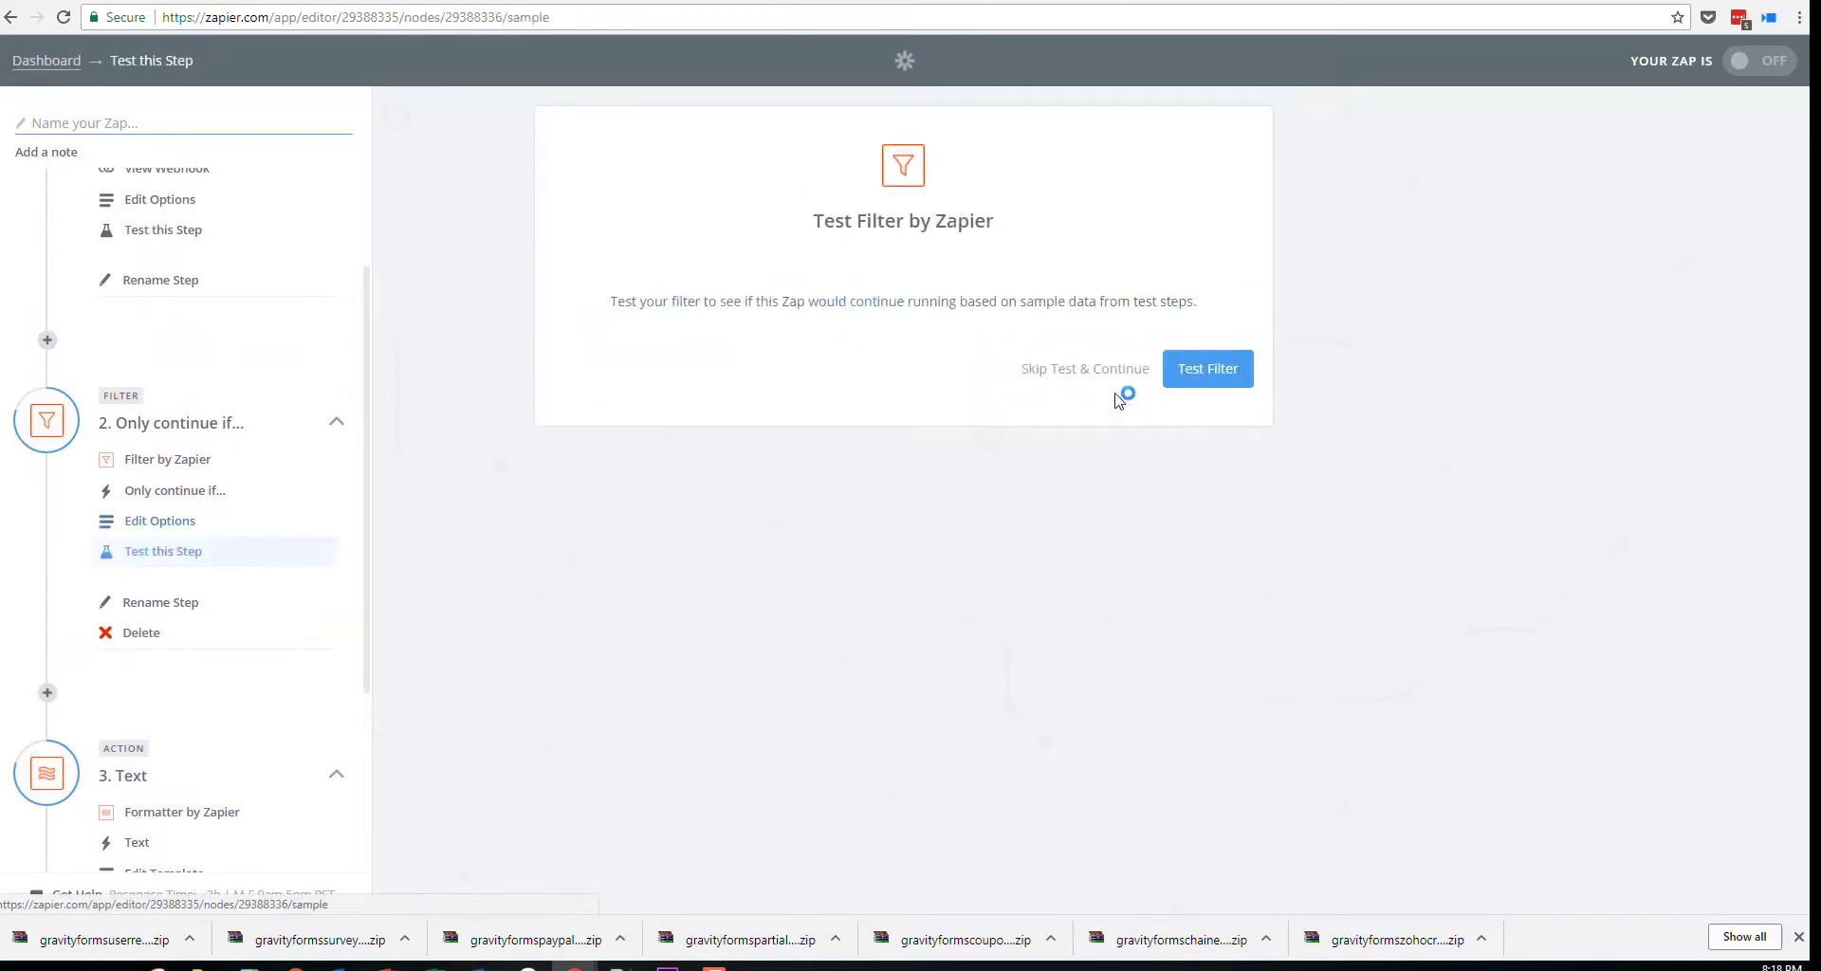
left_click(1091, 369)
scroll(237, 481, "up", 2)
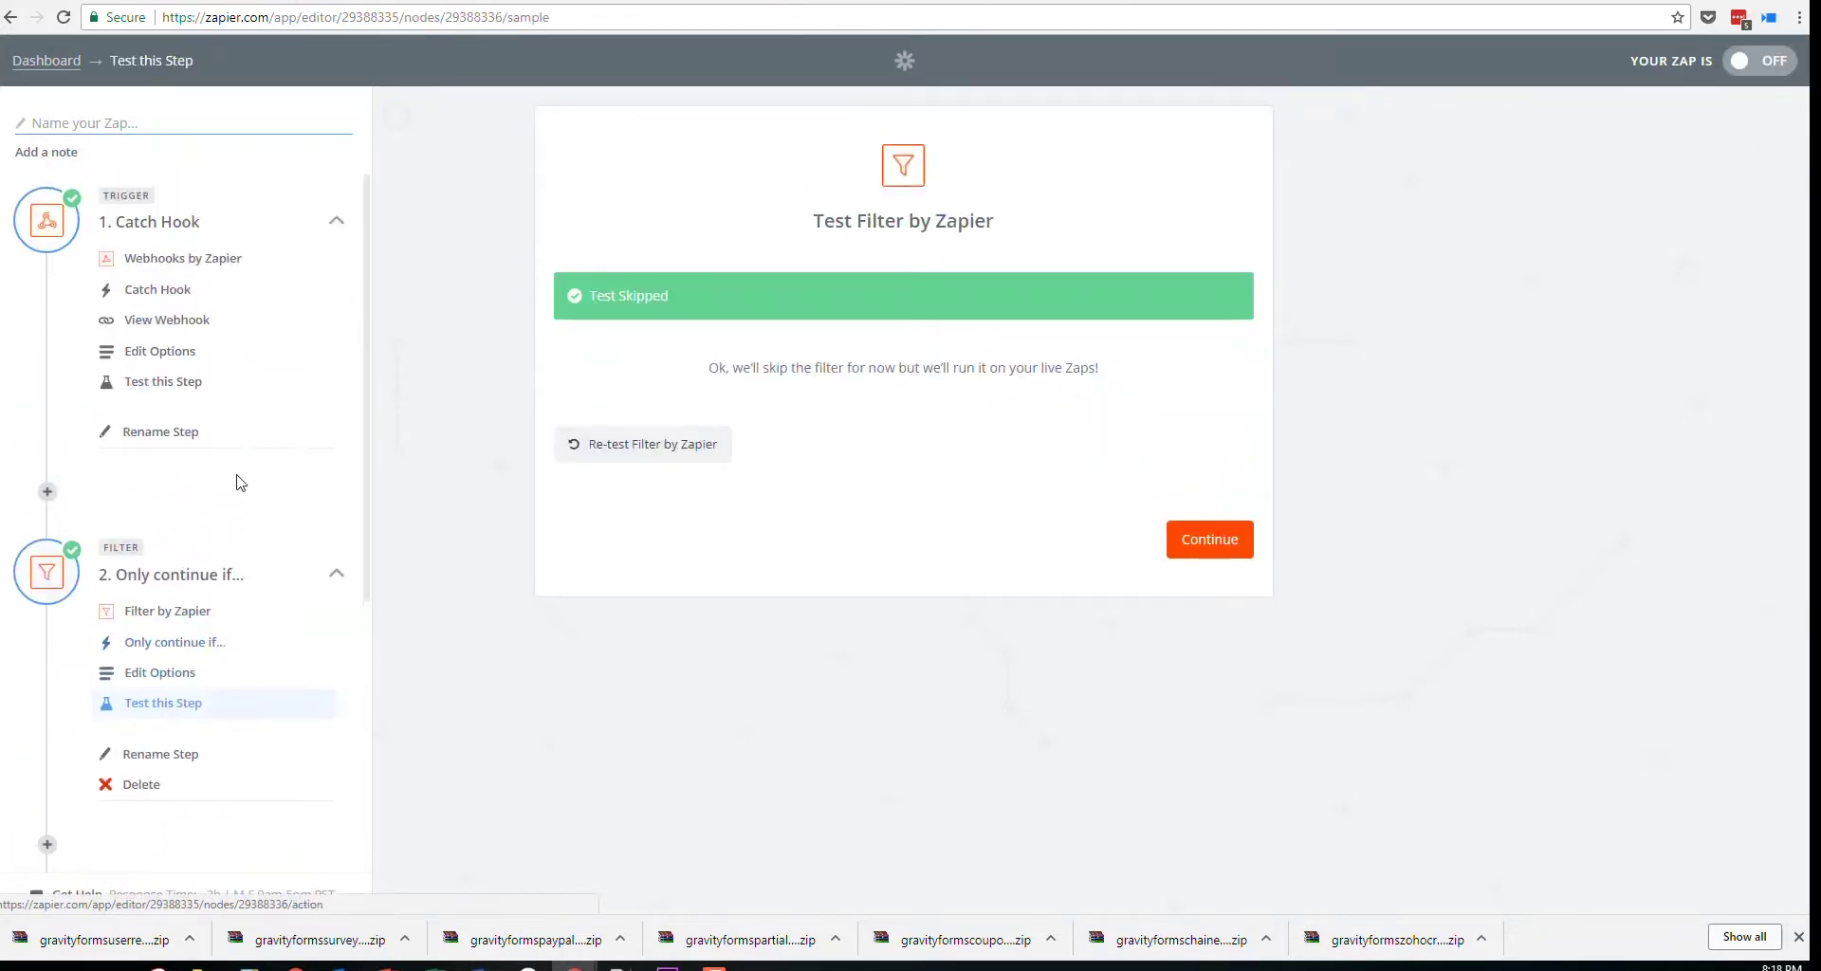
left_click(163, 381)
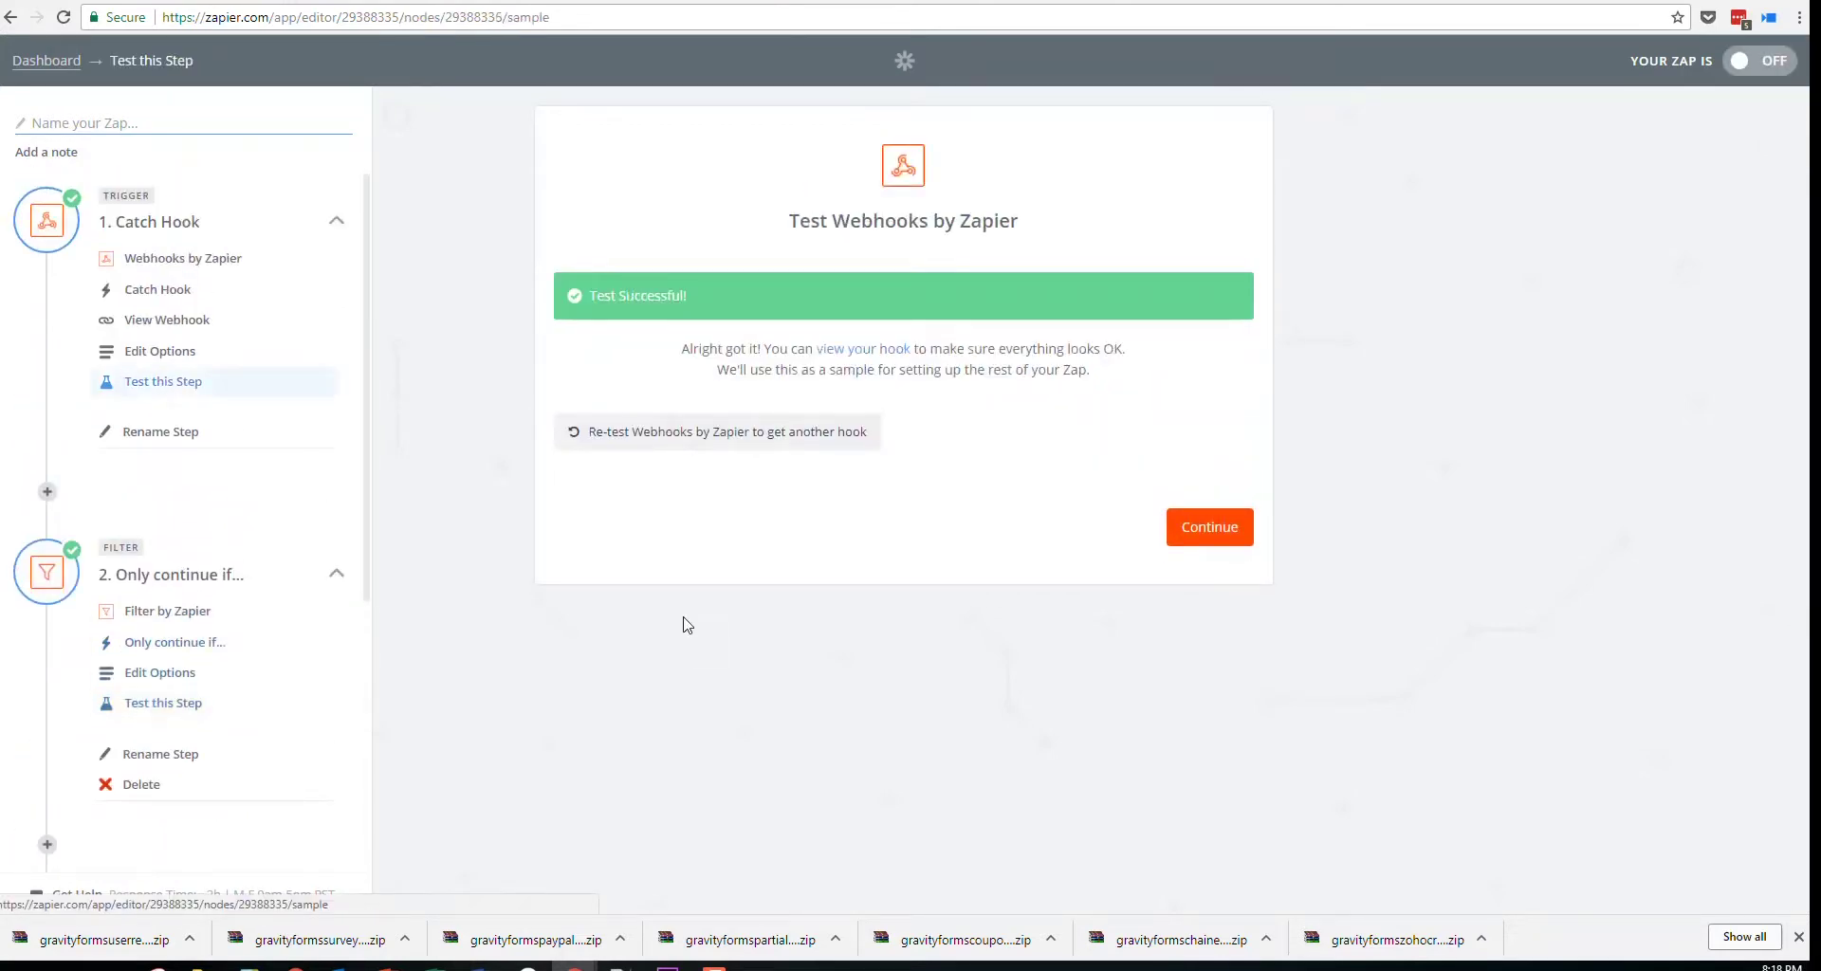
Re-test the Formatter step, highlighting the sample input before creating the test text
scroll(256, 658, "down", 5)
left_click(221, 630)
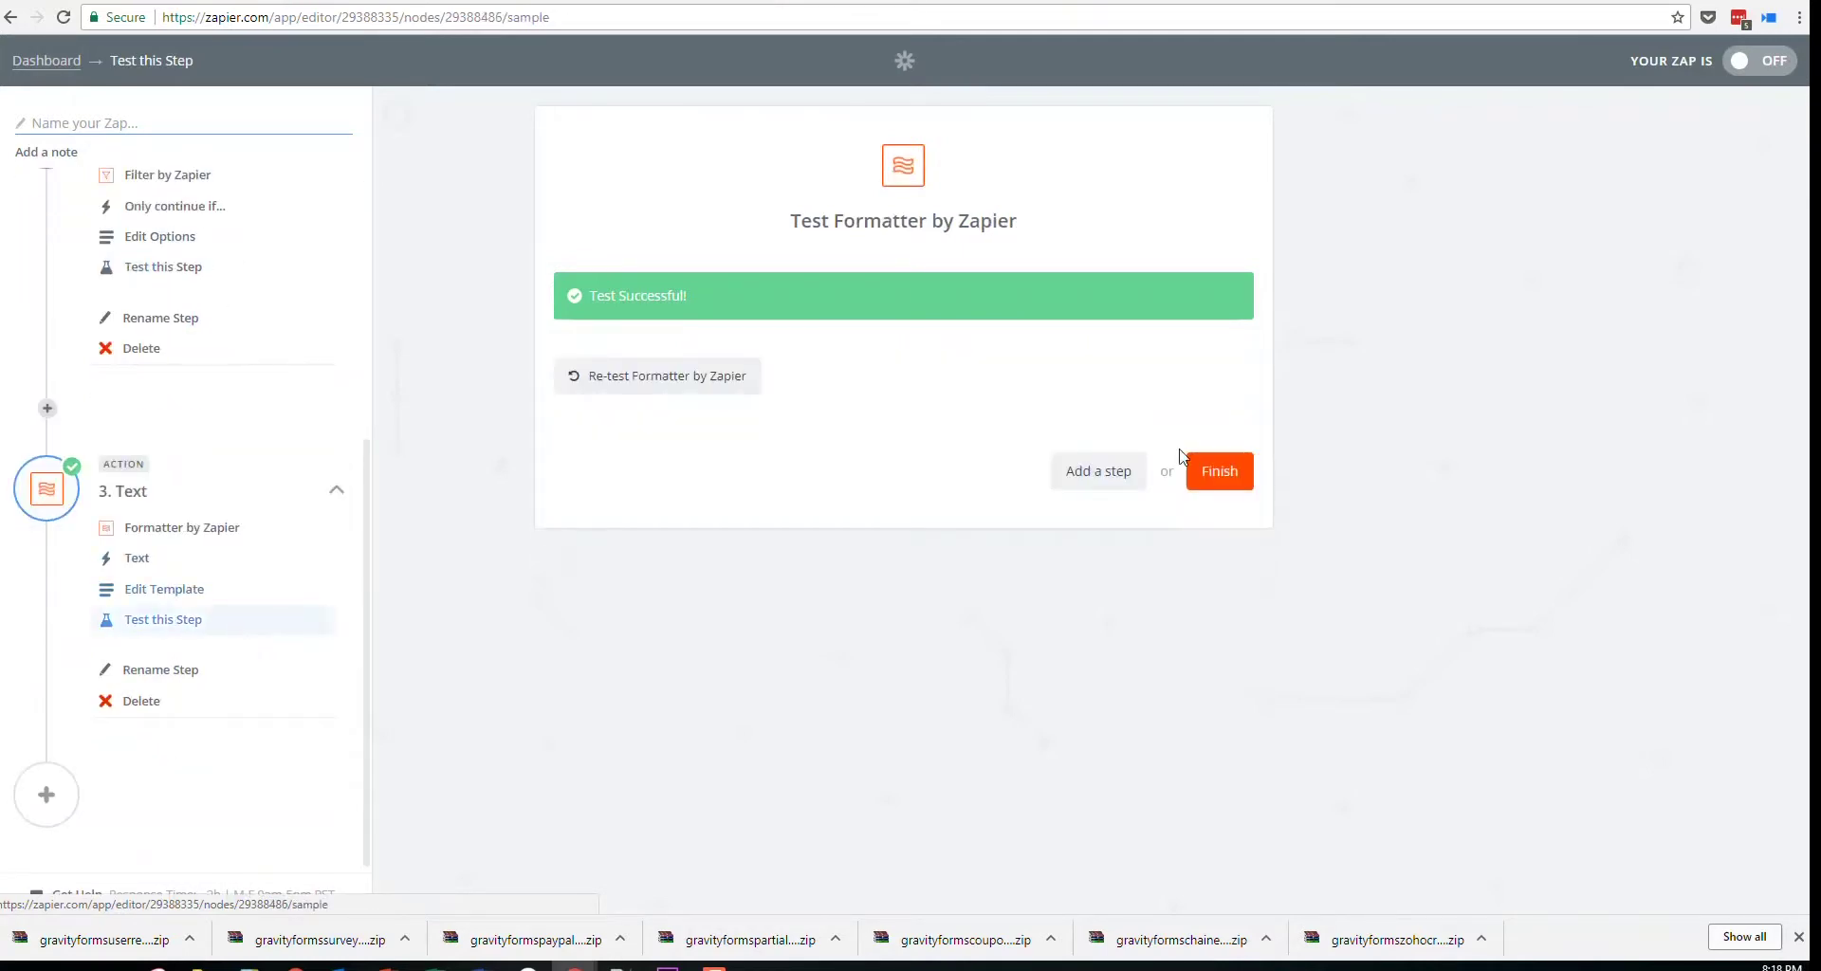
left_click(667, 389)
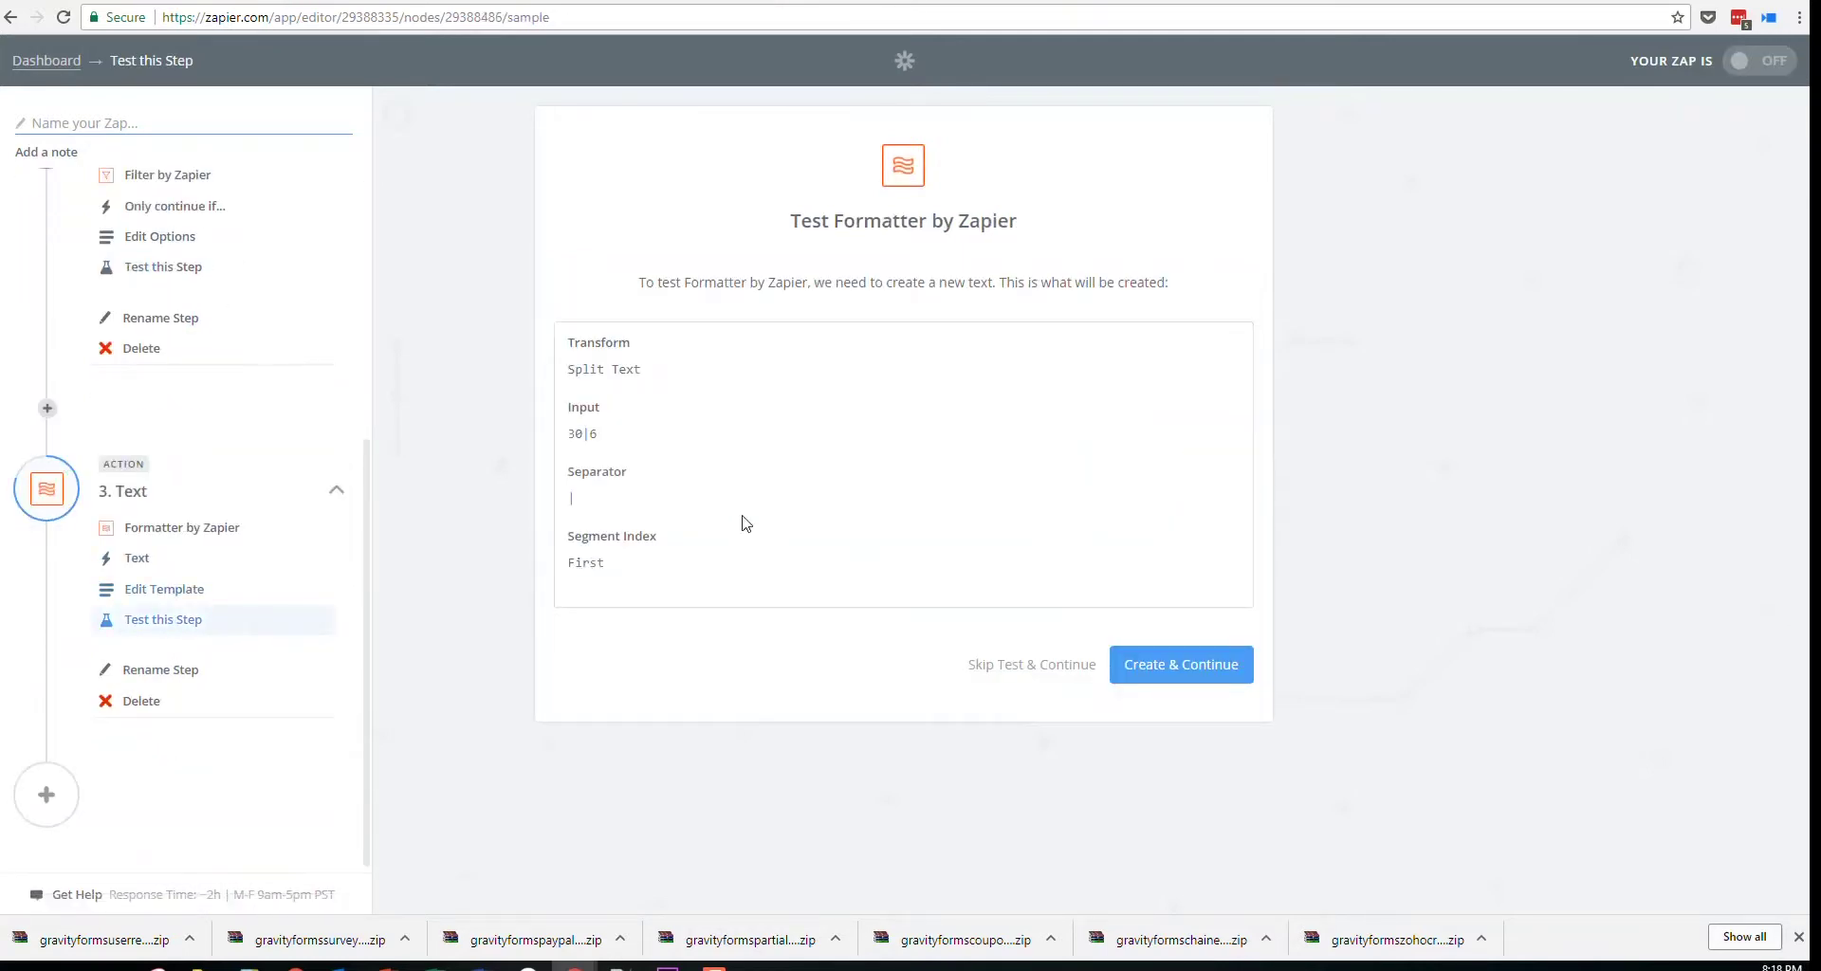
double_click(570, 437)
left_click(1150, 668)
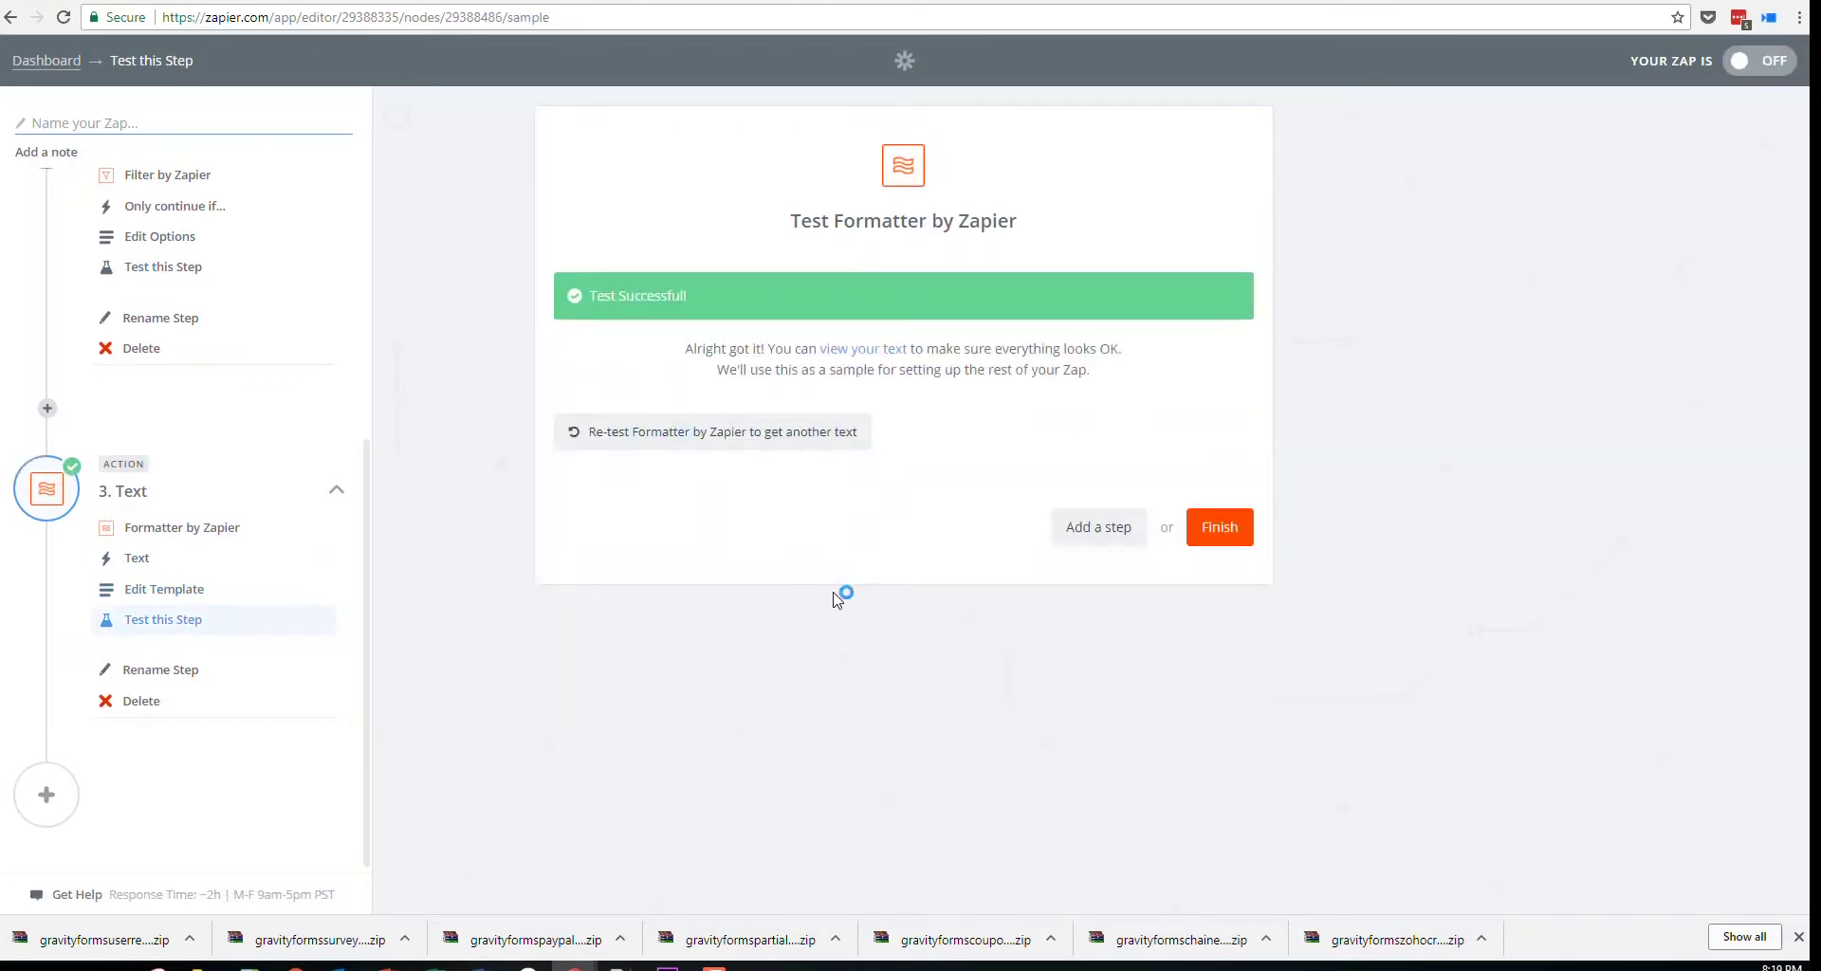
Rename the third step as "Total Message to send"
left_click(144, 670)
type("Total Message to send")
left_click(455, 603)
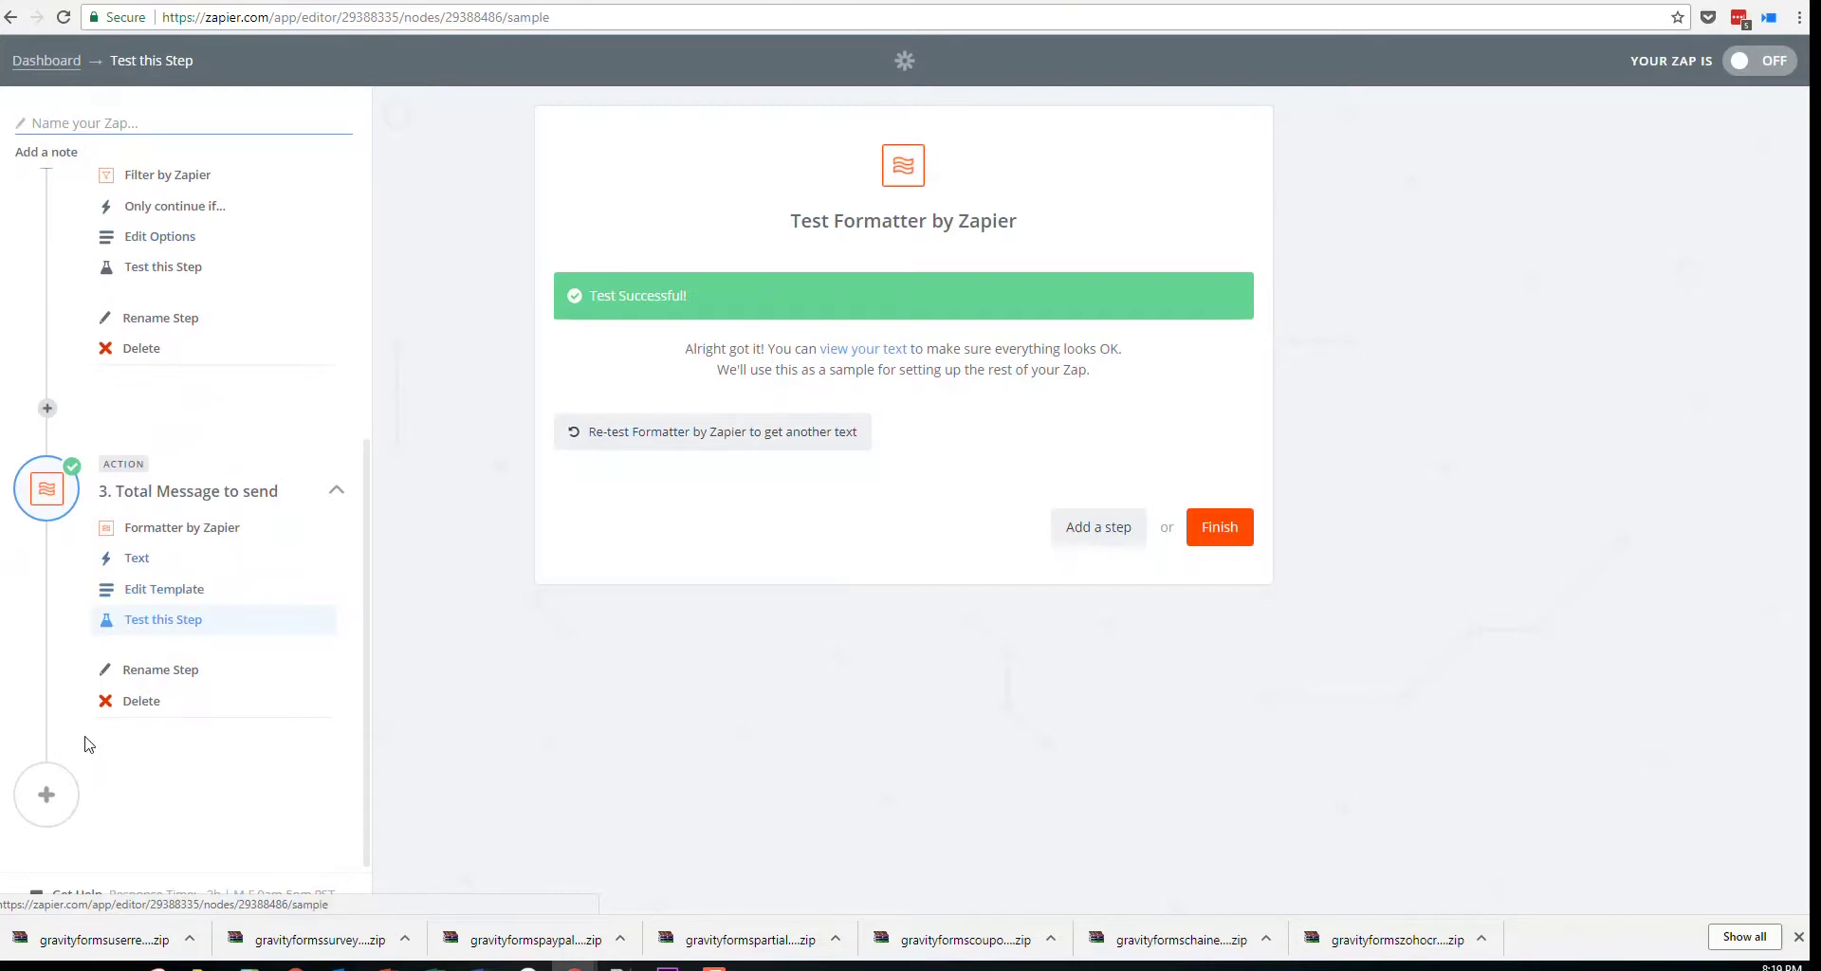
Add a fourth step to the zap using Google Sheets with the Create Spreadsheet Row action
left_click(51, 806)
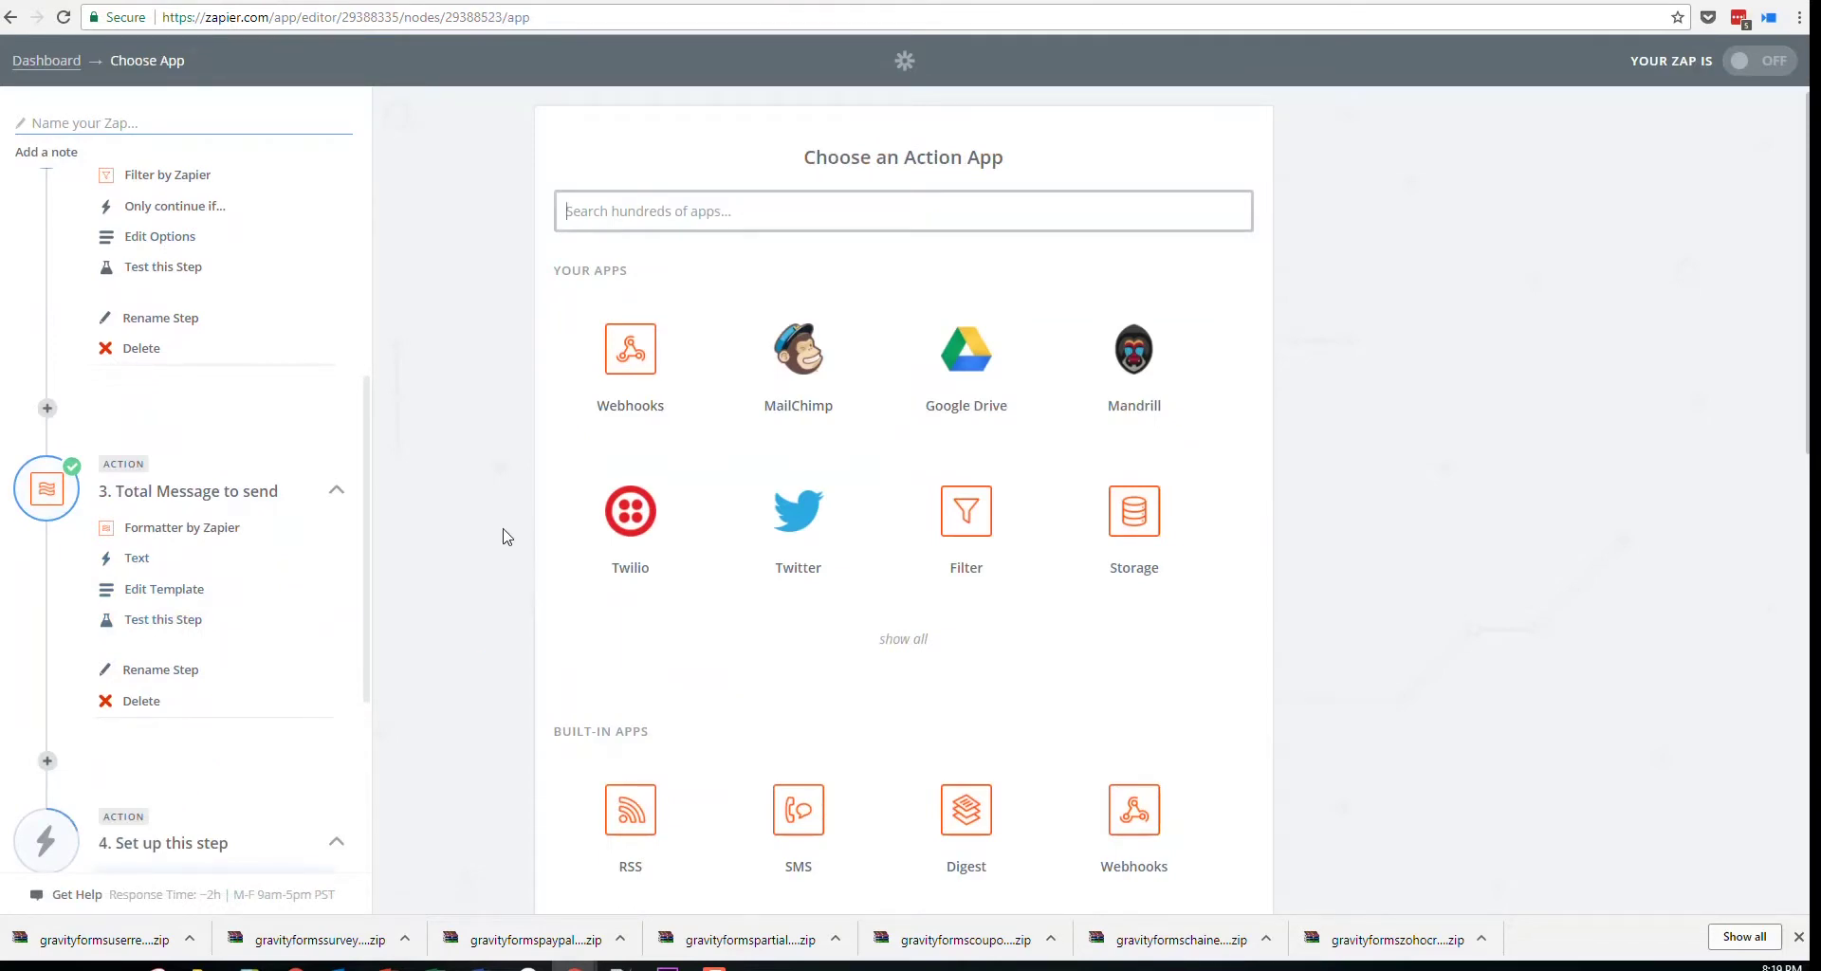
type("google")
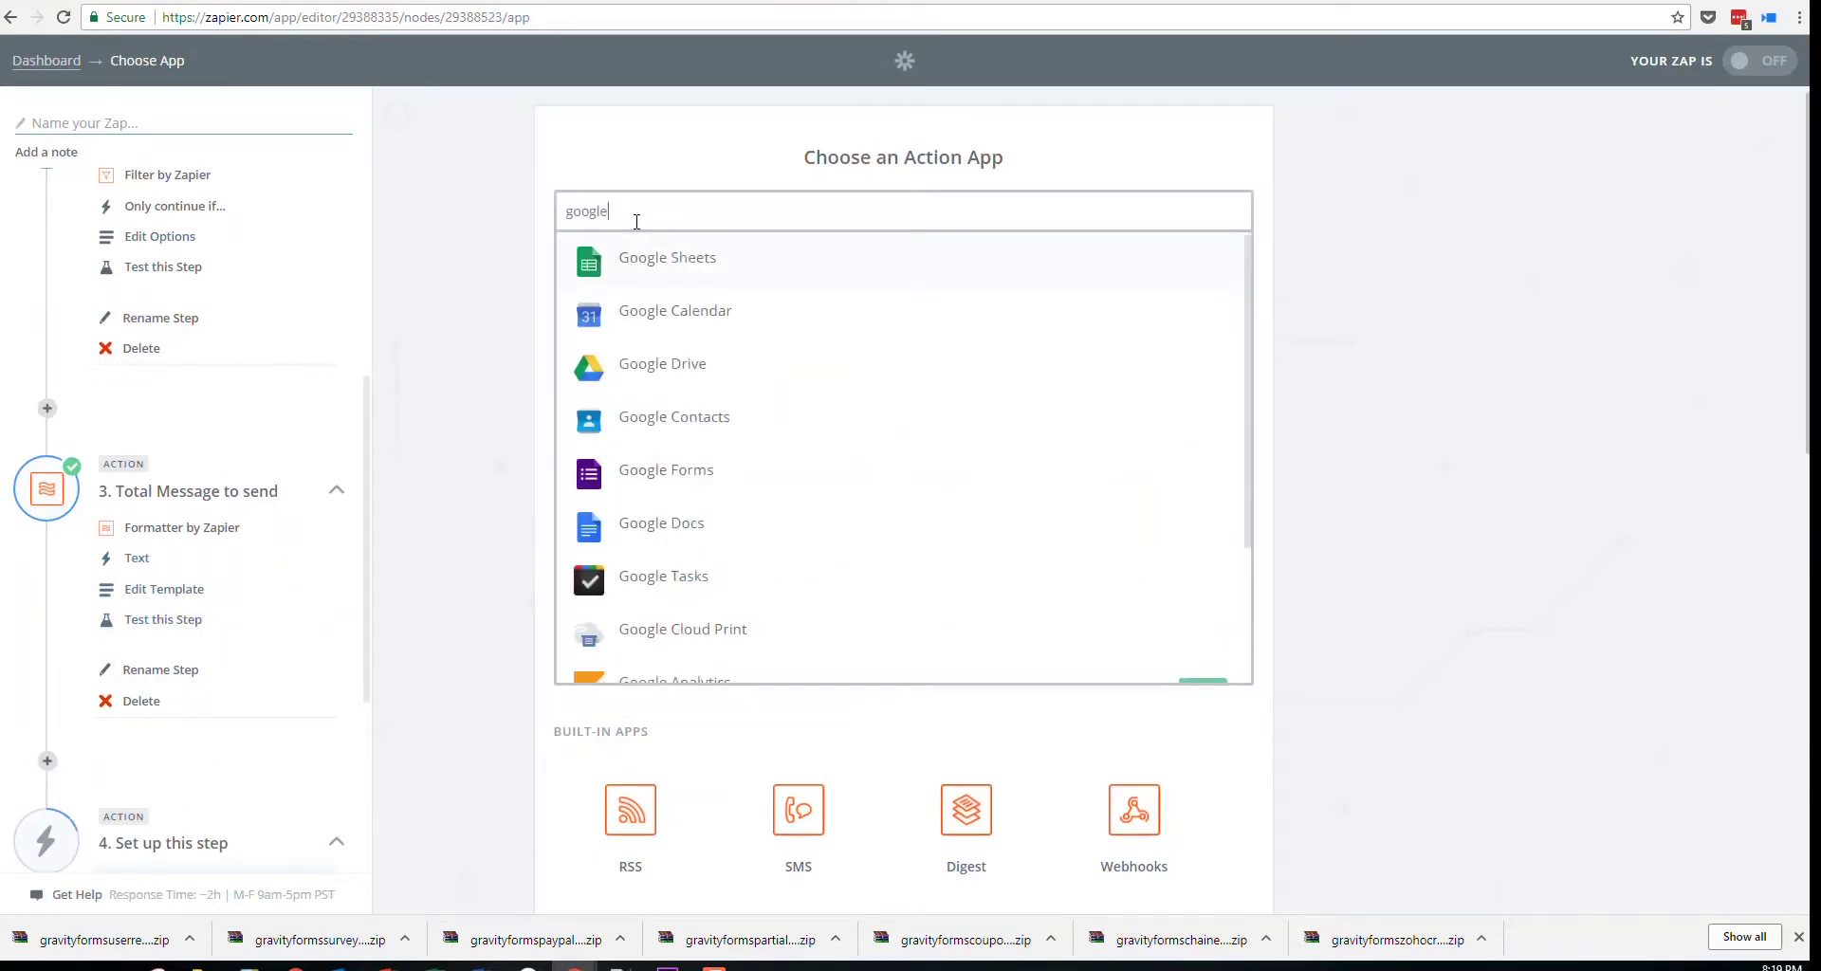
left_click(668, 269)
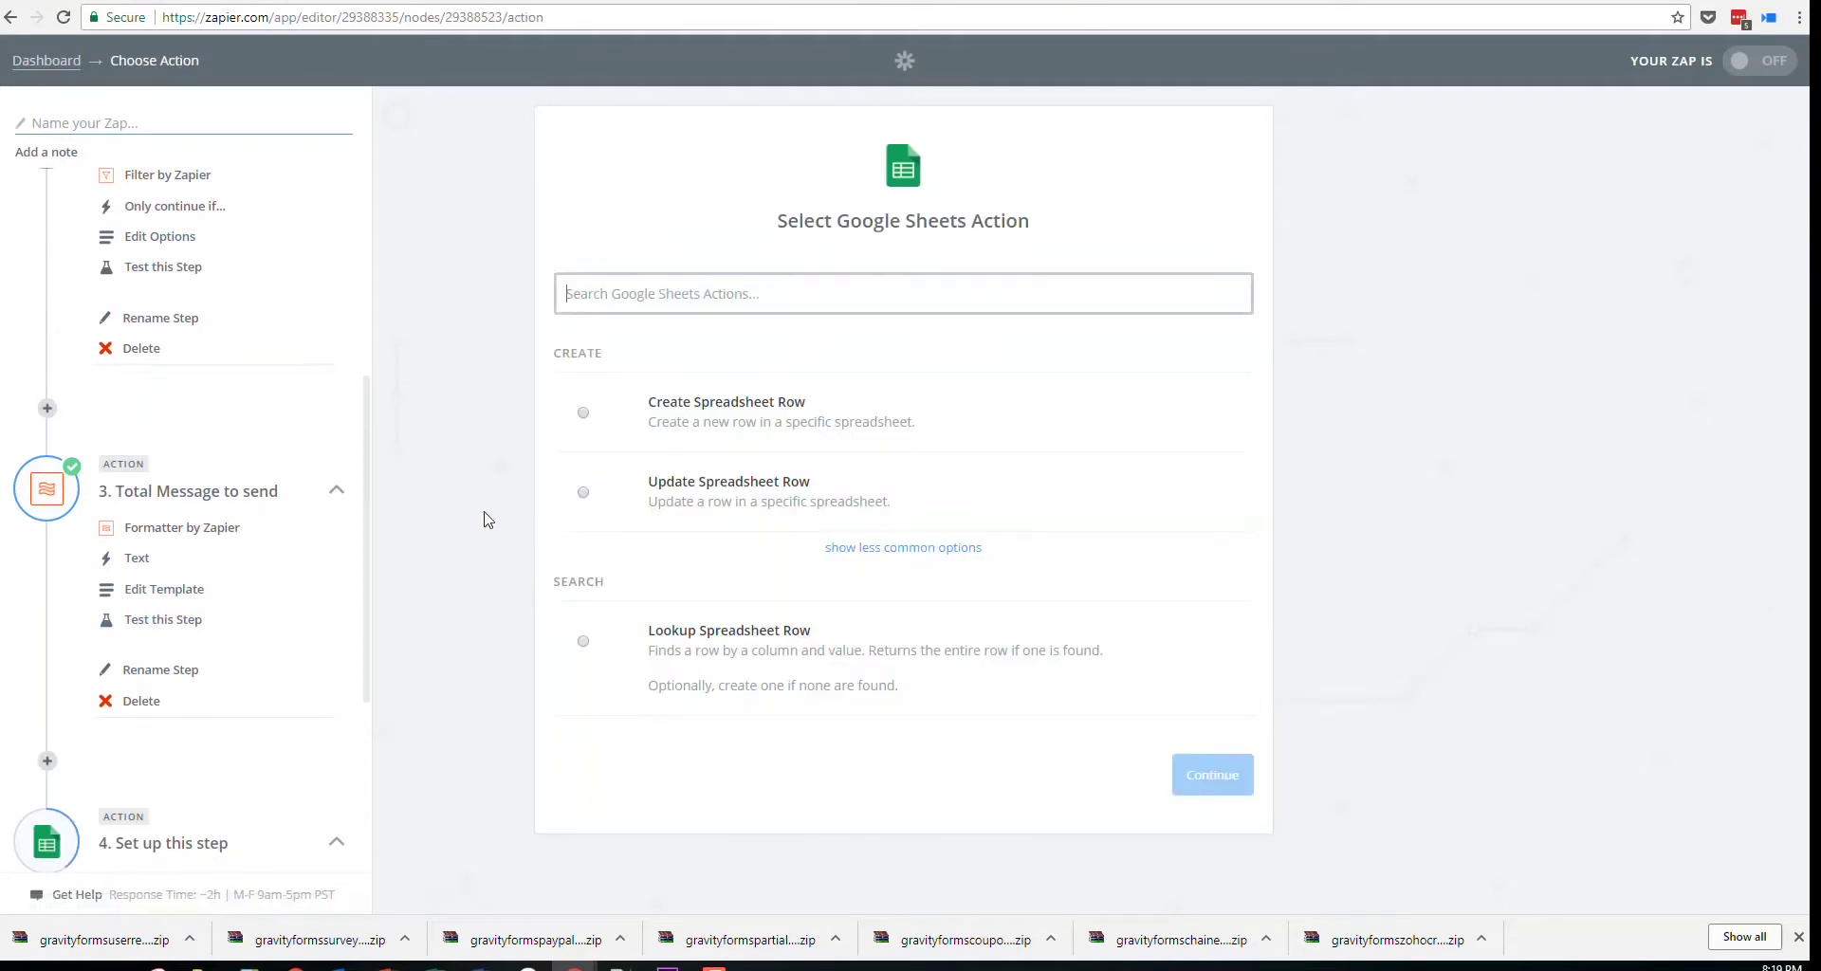
left_click(724, 425)
left_click(1228, 775)
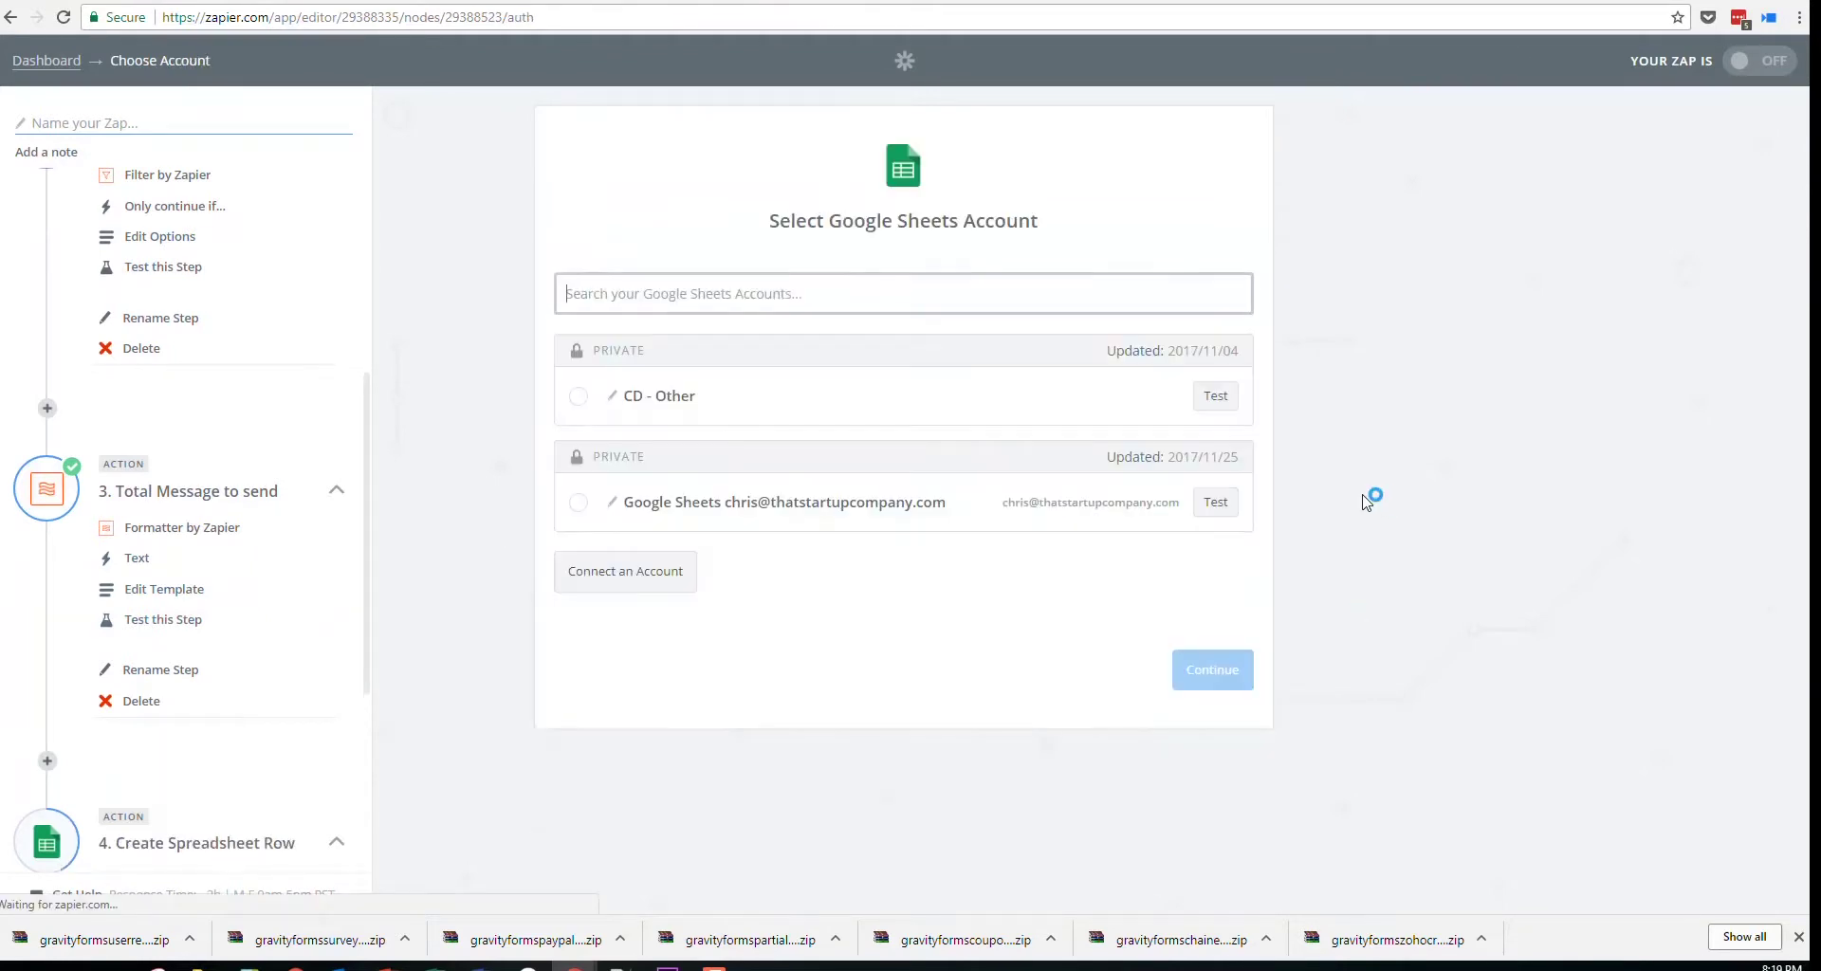
Select the Google Sheets account updated 2017/11/25 and target the Payments worksheet of the TrumpText spreadsheet
left_click(793, 517)
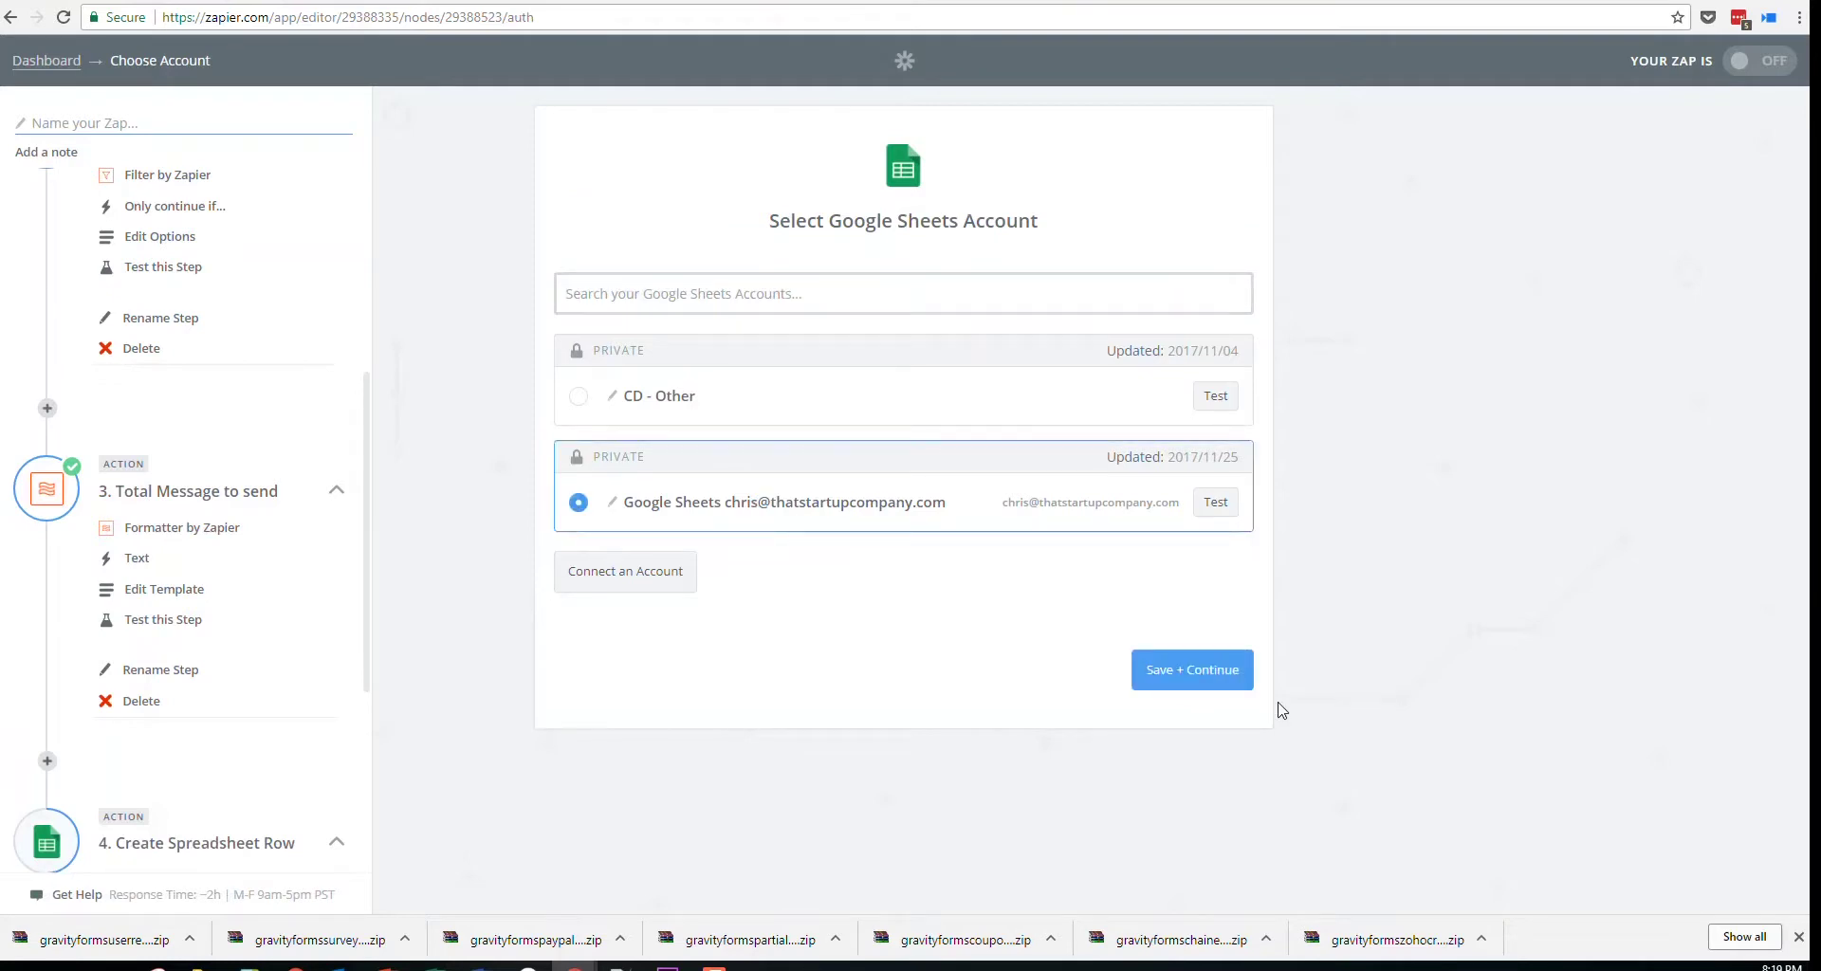
left_click(1197, 670)
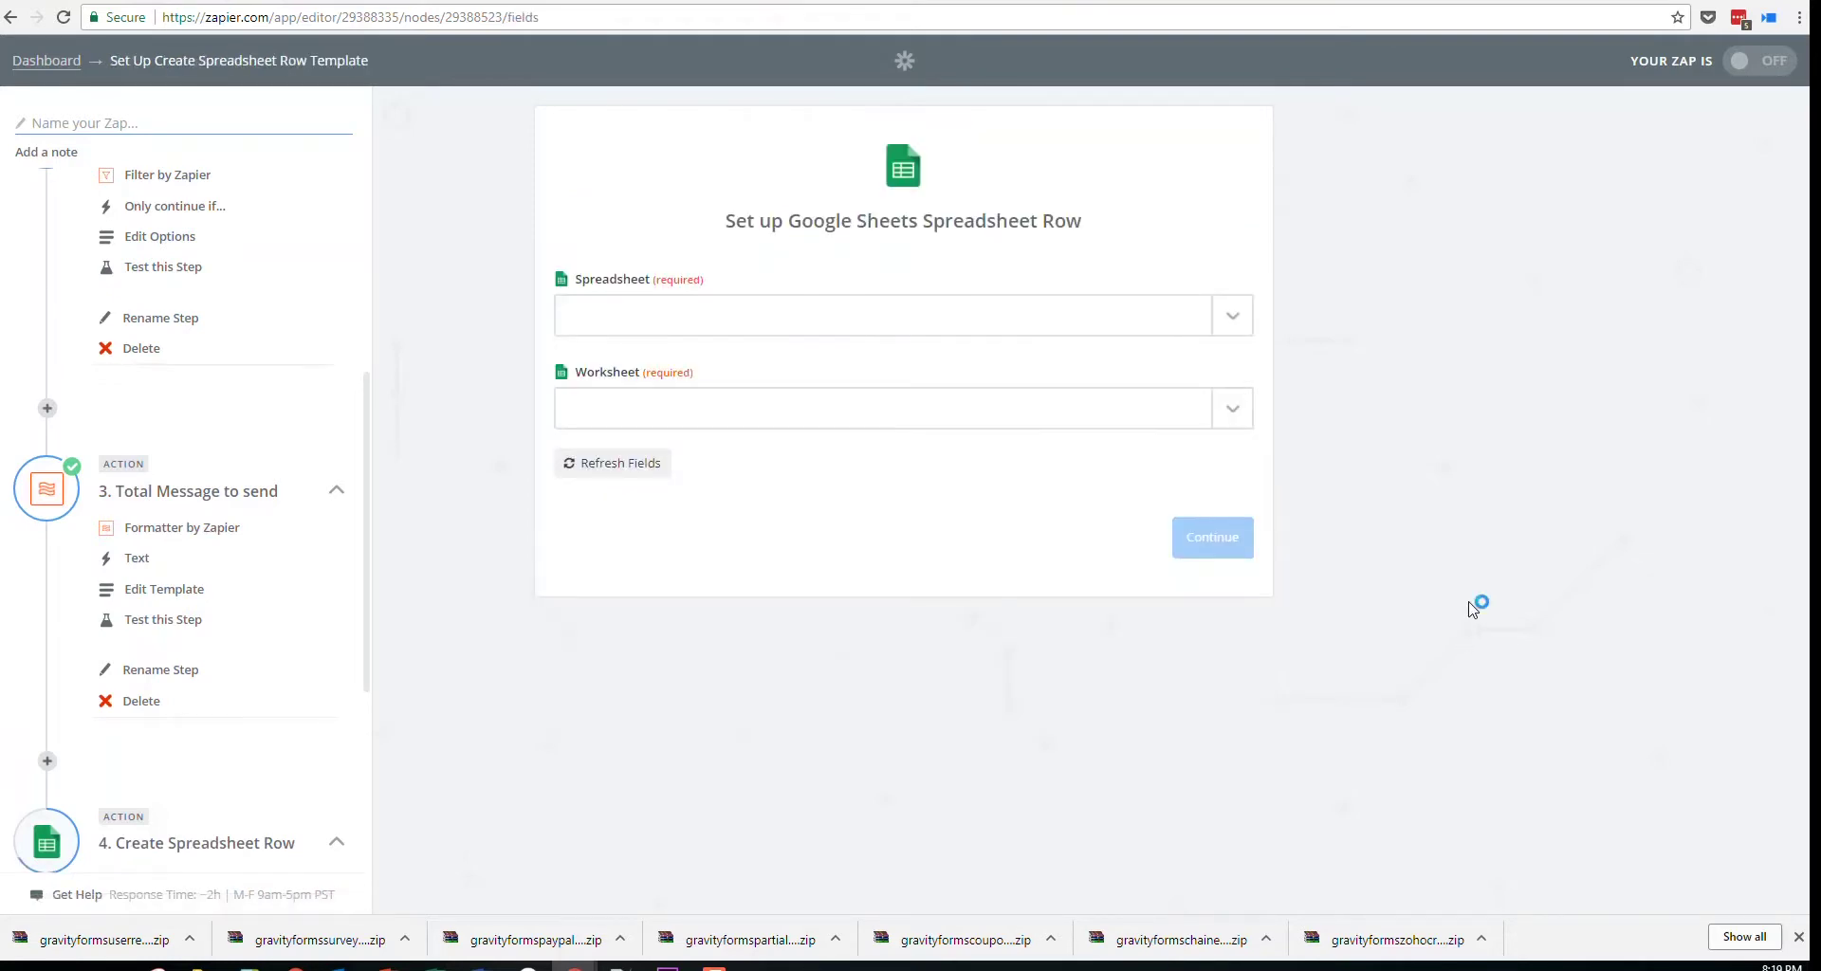
left_click(1233, 322)
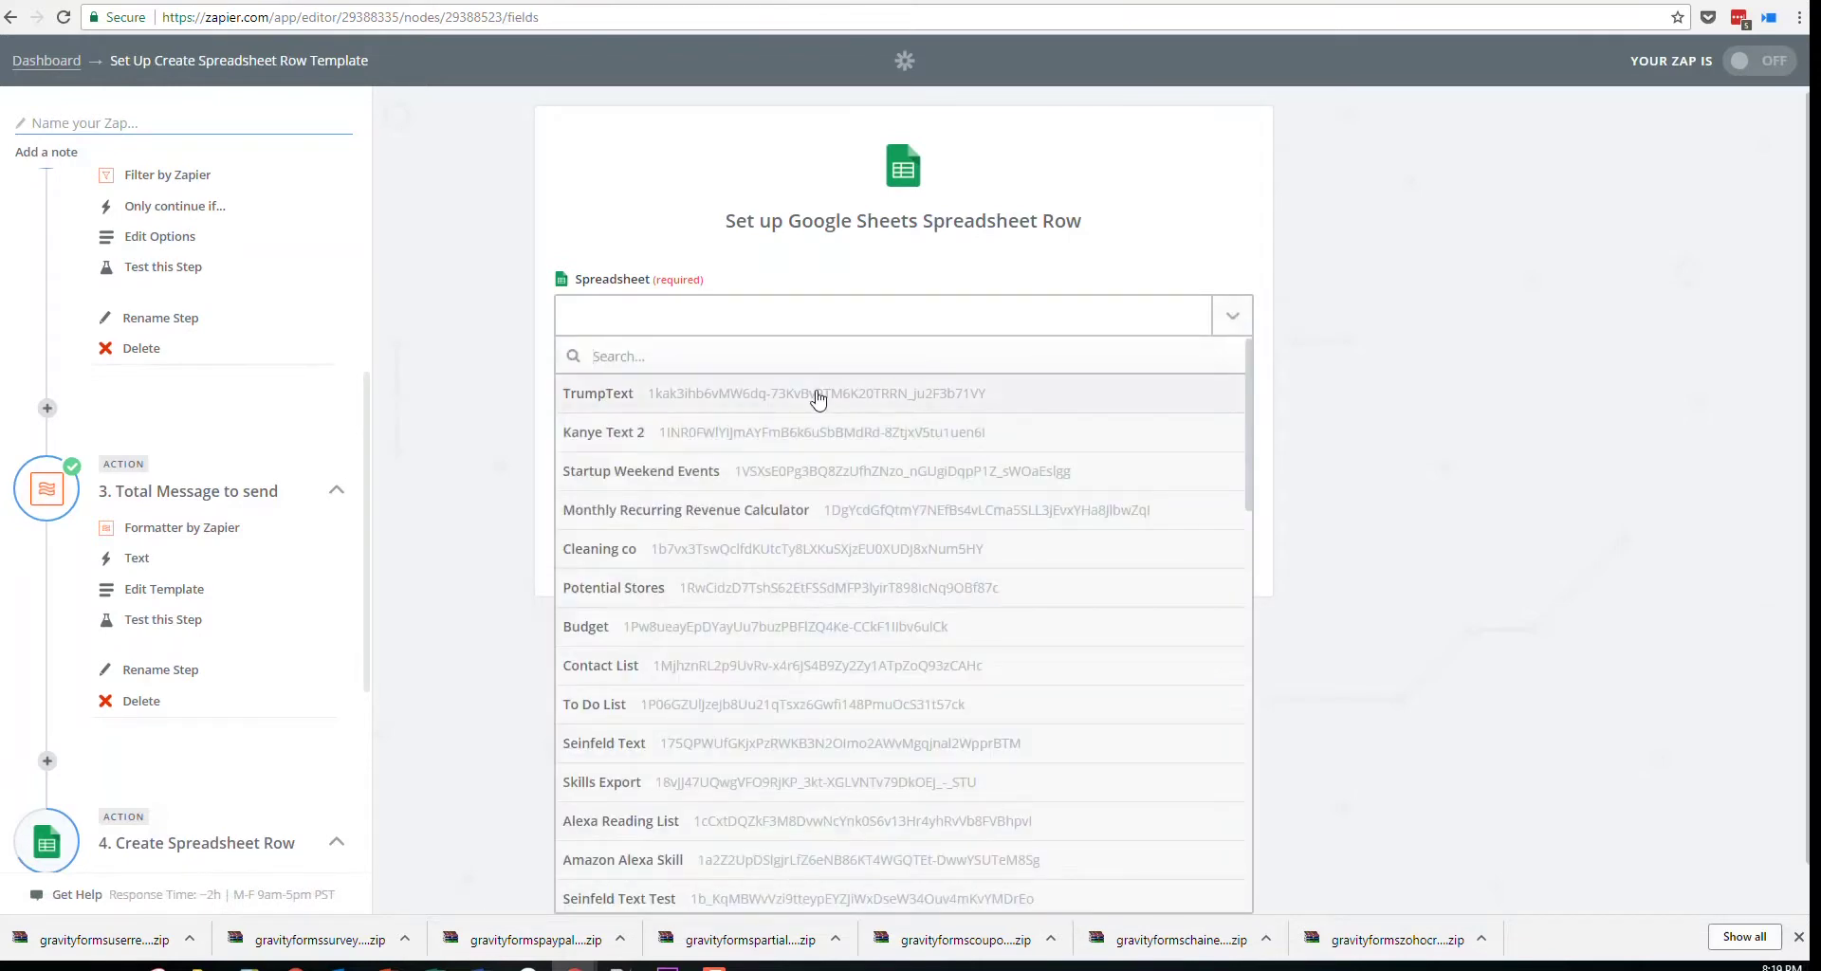
left_click(818, 394)
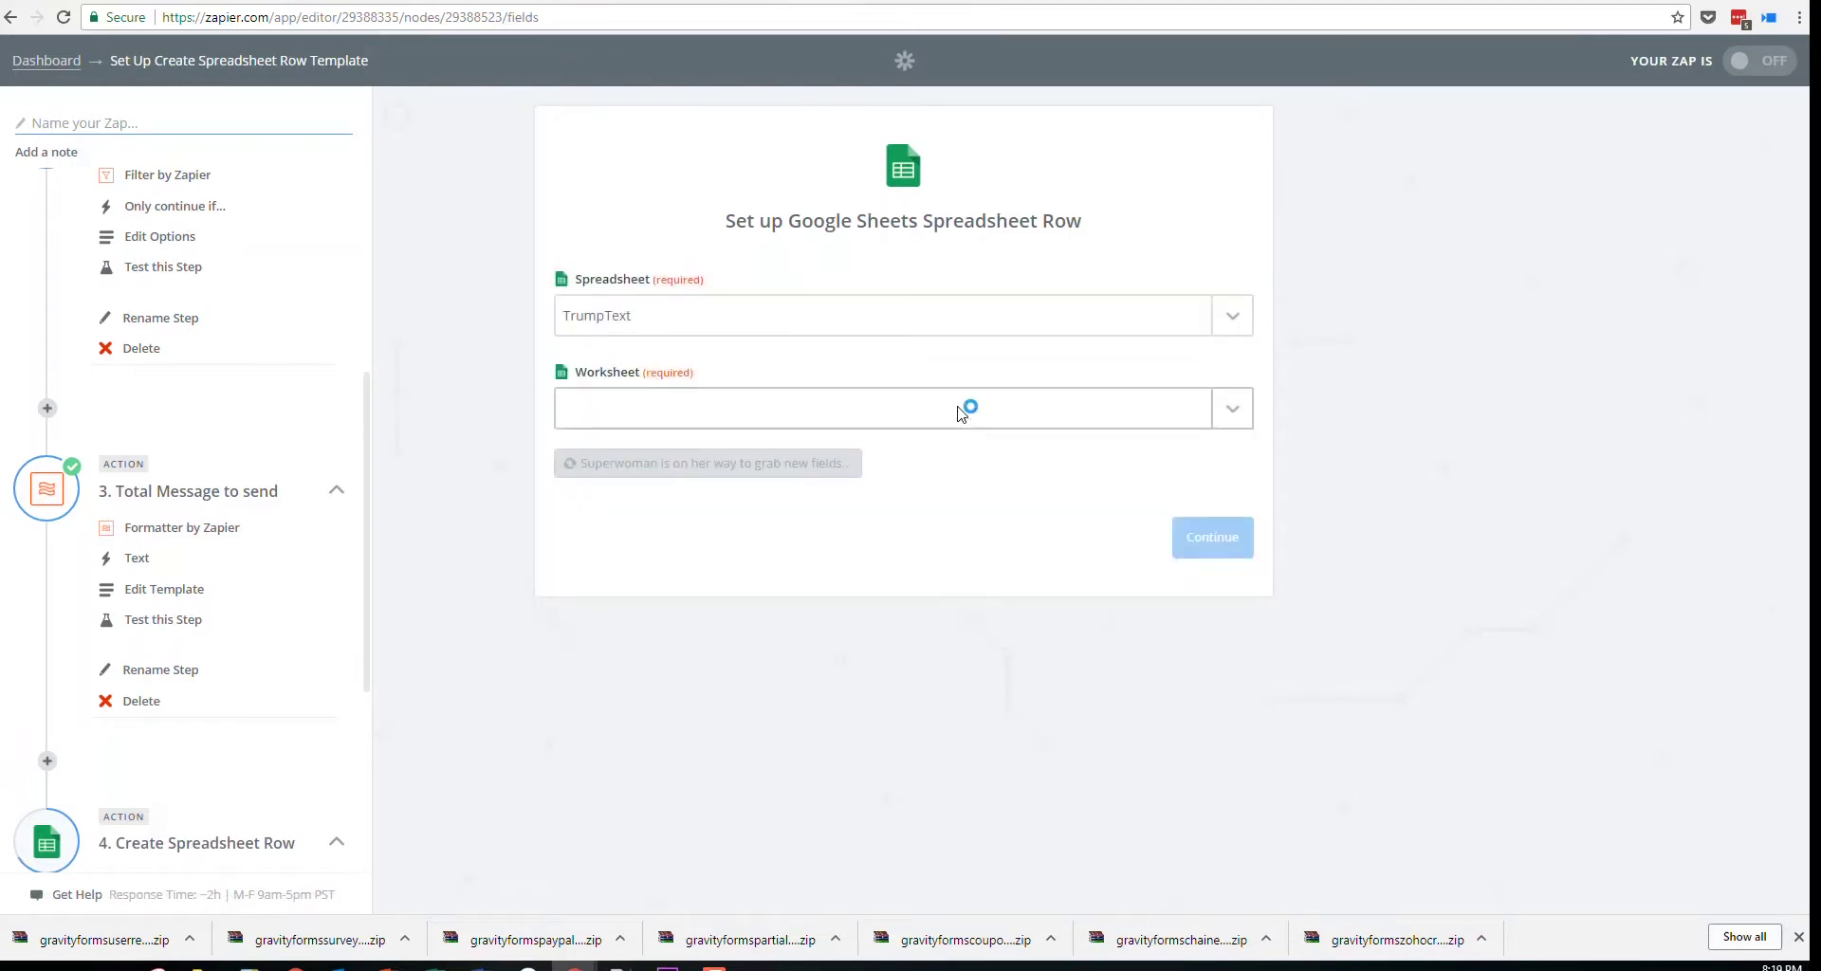
left_click(962, 410)
left_click(714, 490)
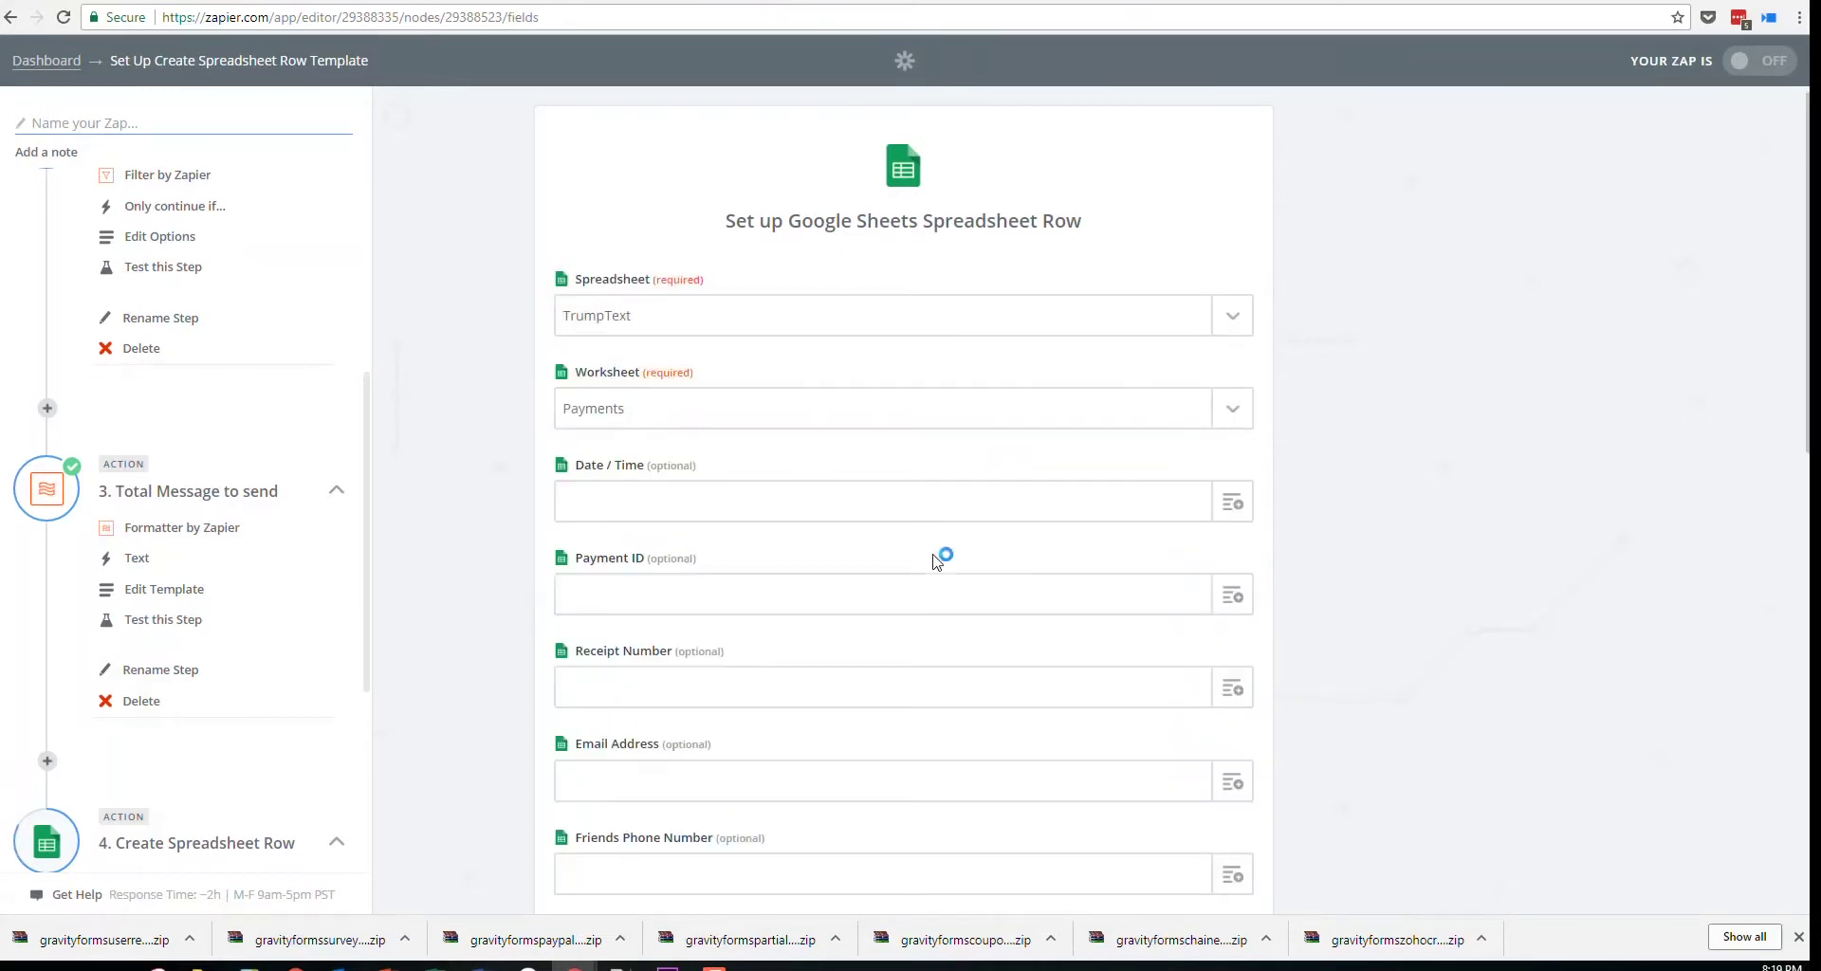
Map the Date / Time column to the Catch Hook's Entry Date and go to the Payment ID field
left_click(1235, 503)
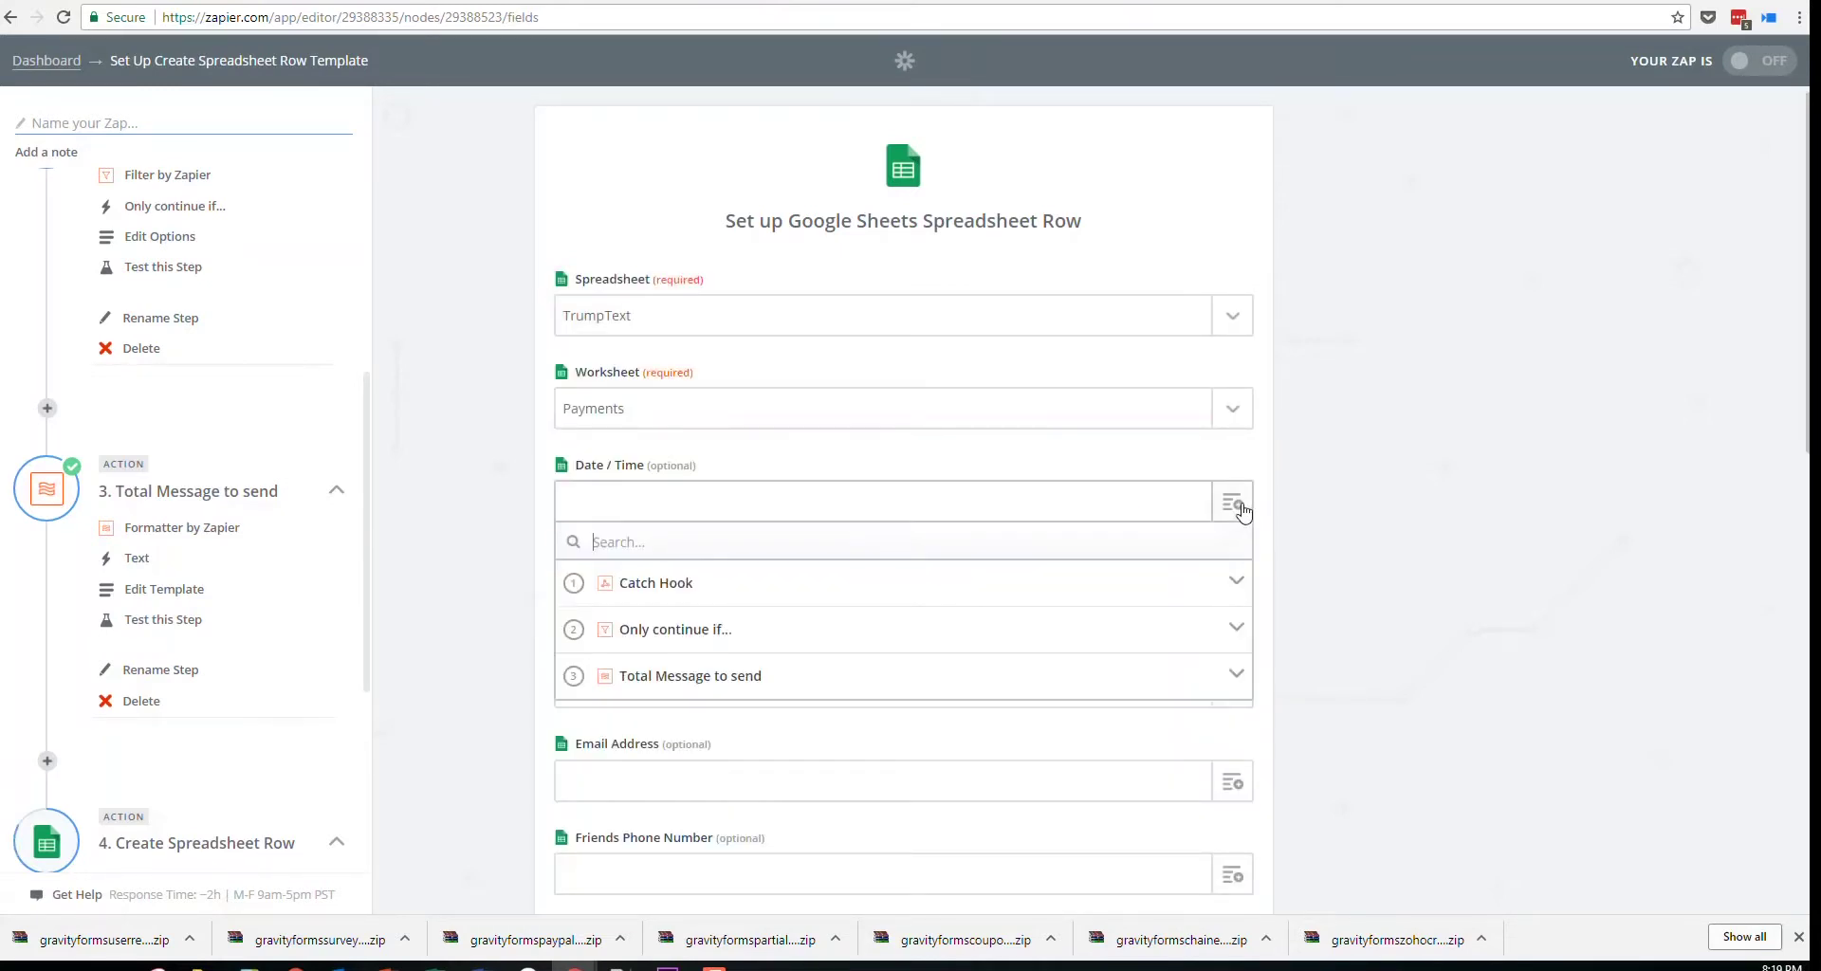
left_click(663, 583)
scroll(831, 698, "down", 2)
scroll(831, 699, "down", 5)
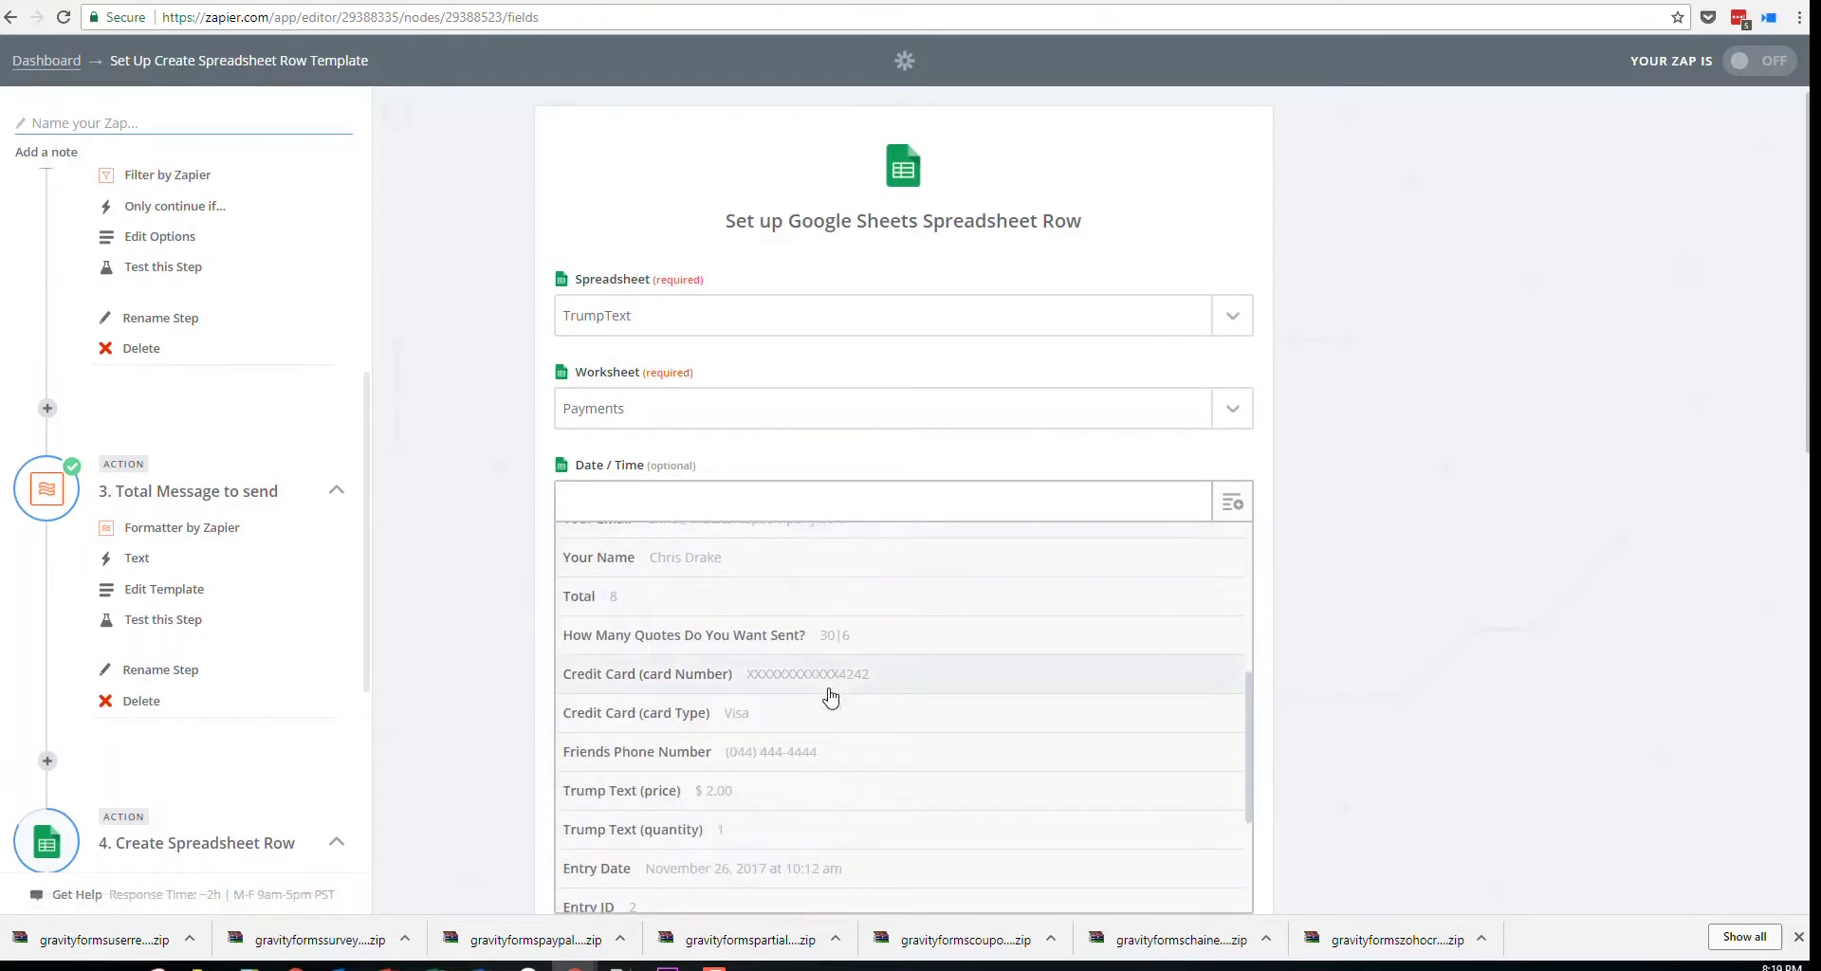
left_click(718, 724)
left_click(668, 596)
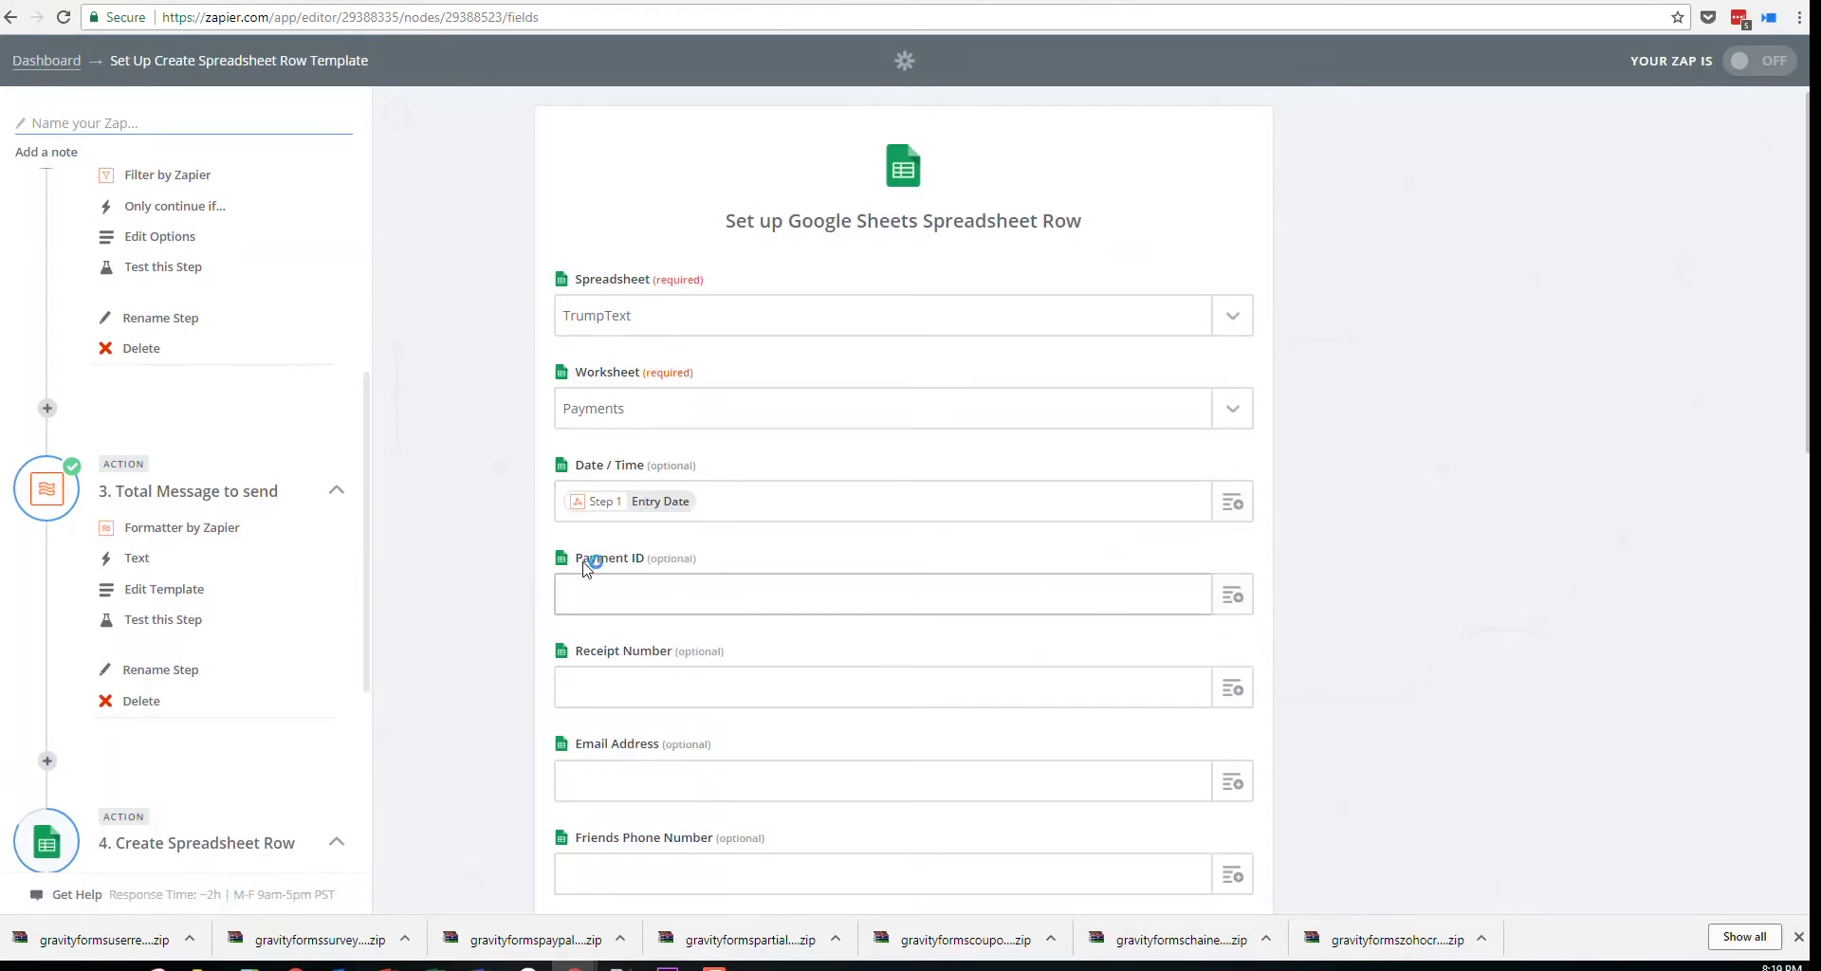
Map both the Payment ID and Receipt Number columns to the Catch Hook's Entry ID
left_click(1232, 595)
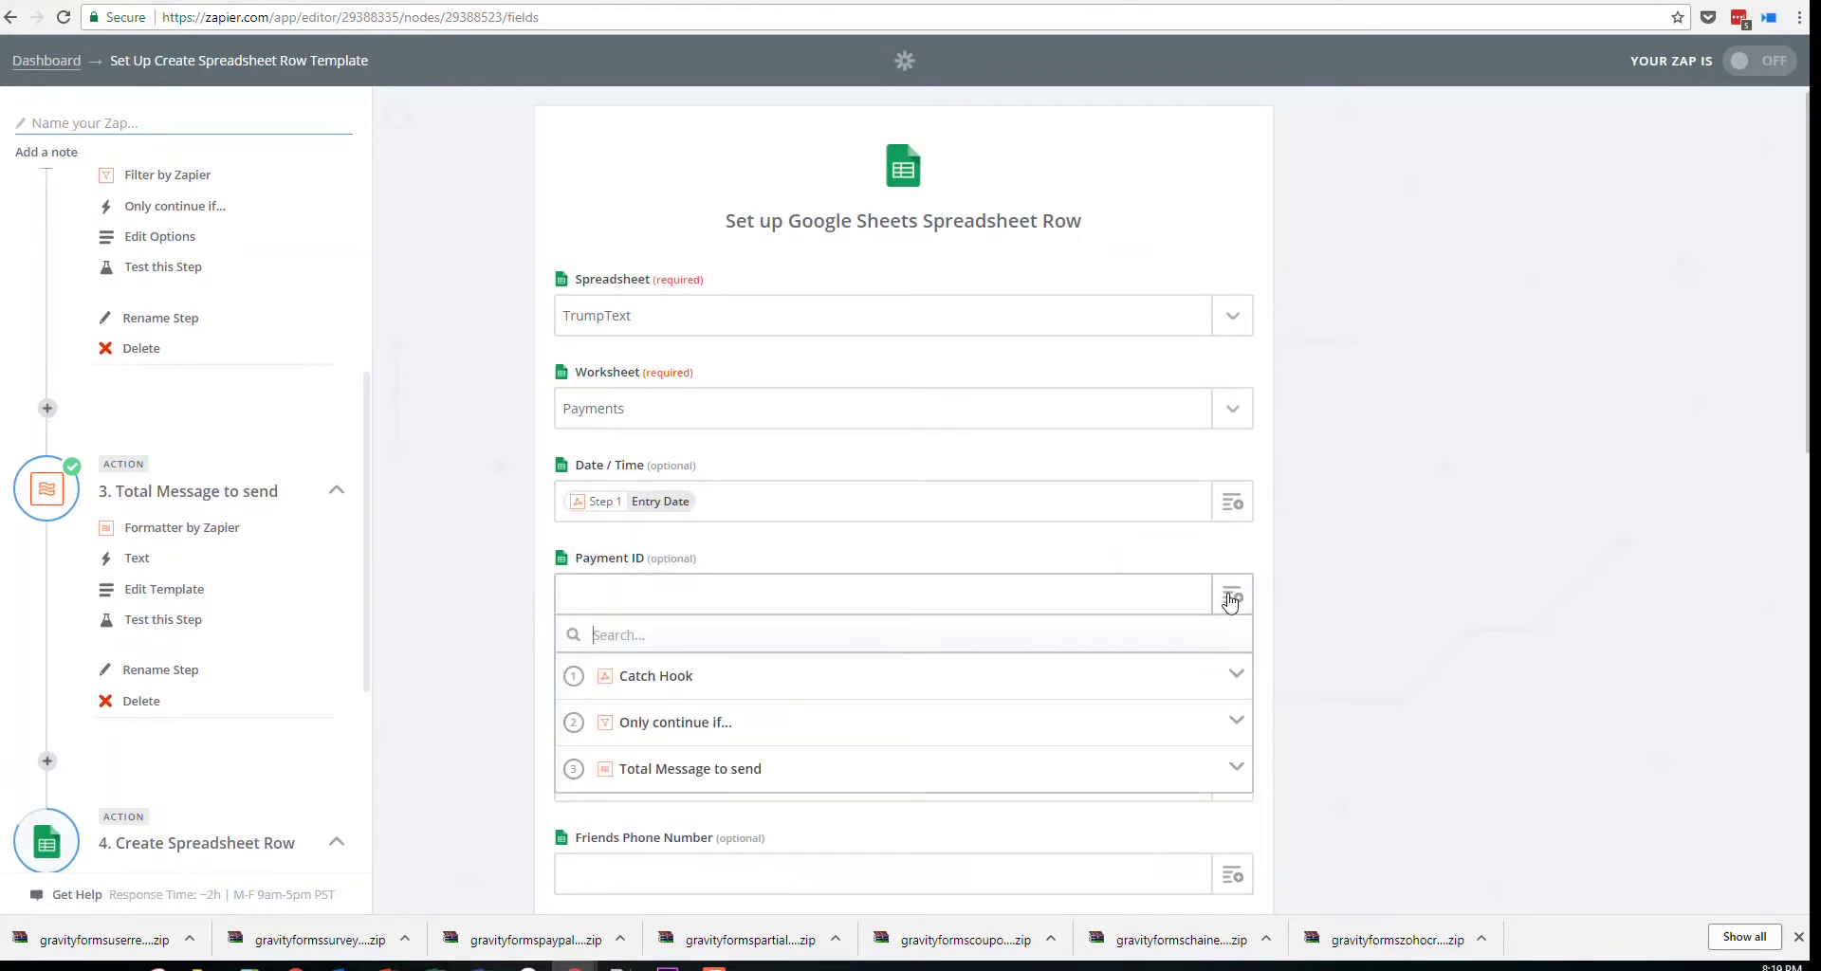
left_click(669, 695)
scroll(907, 745, "down", 2)
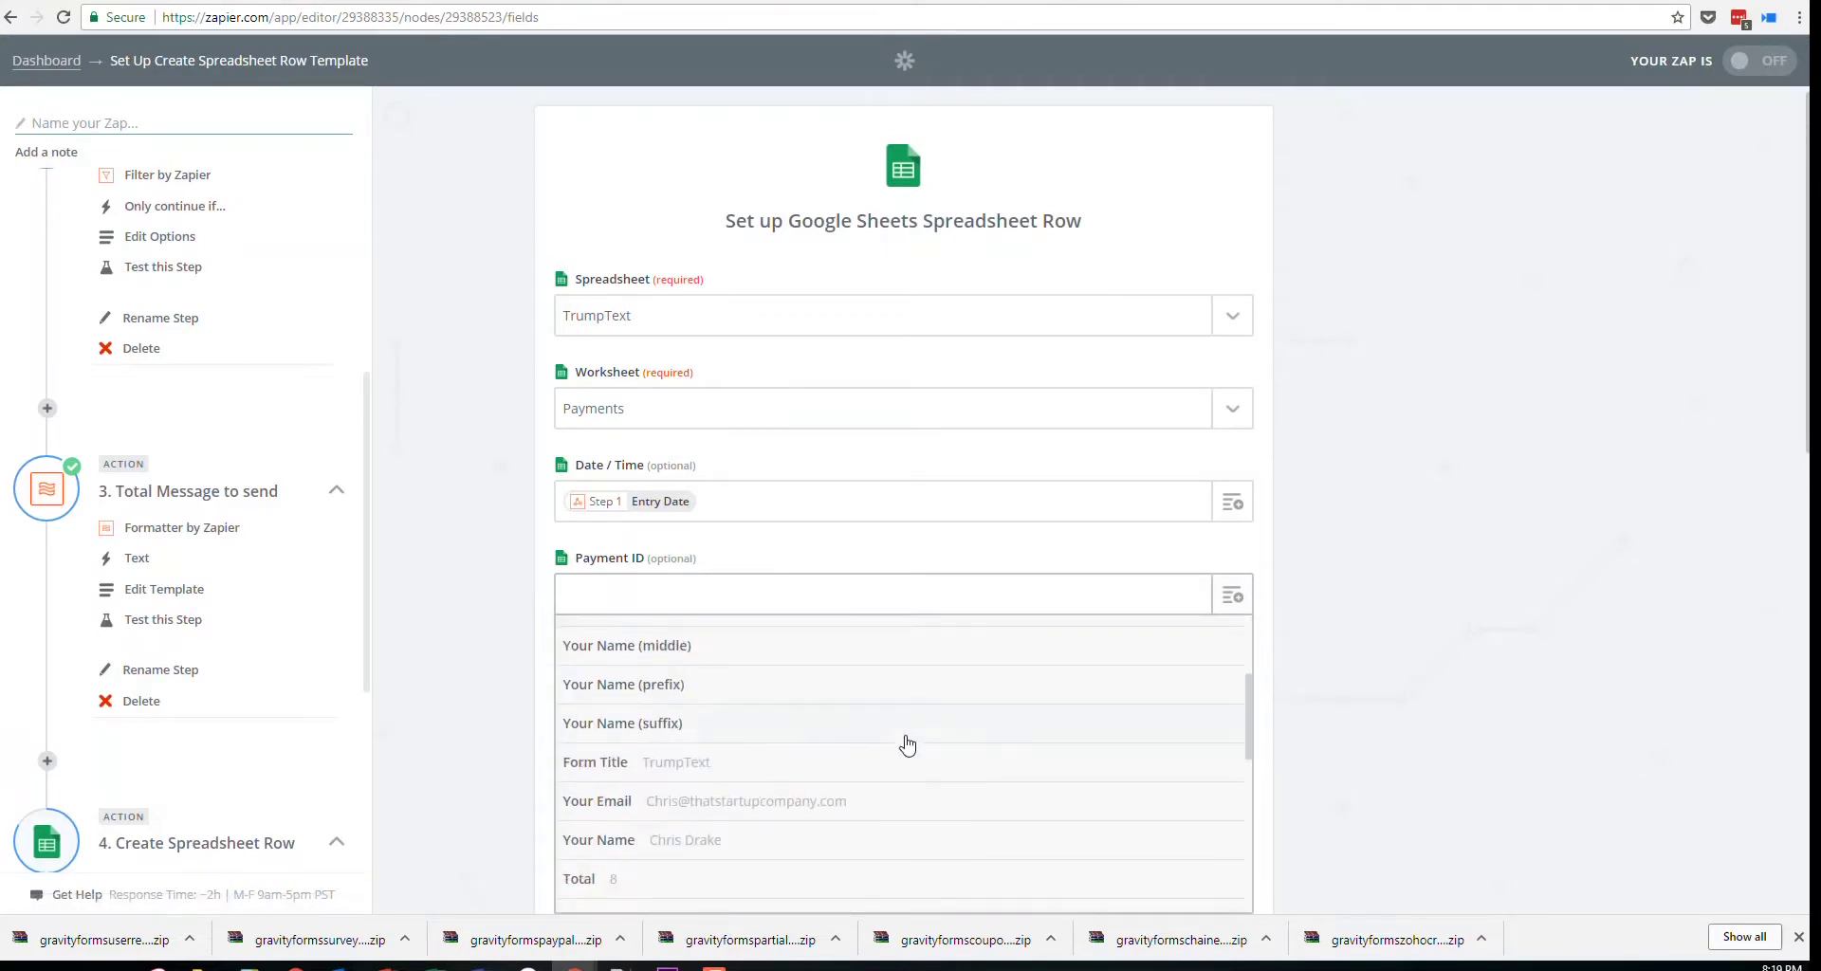
scroll(908, 746, "down", 5)
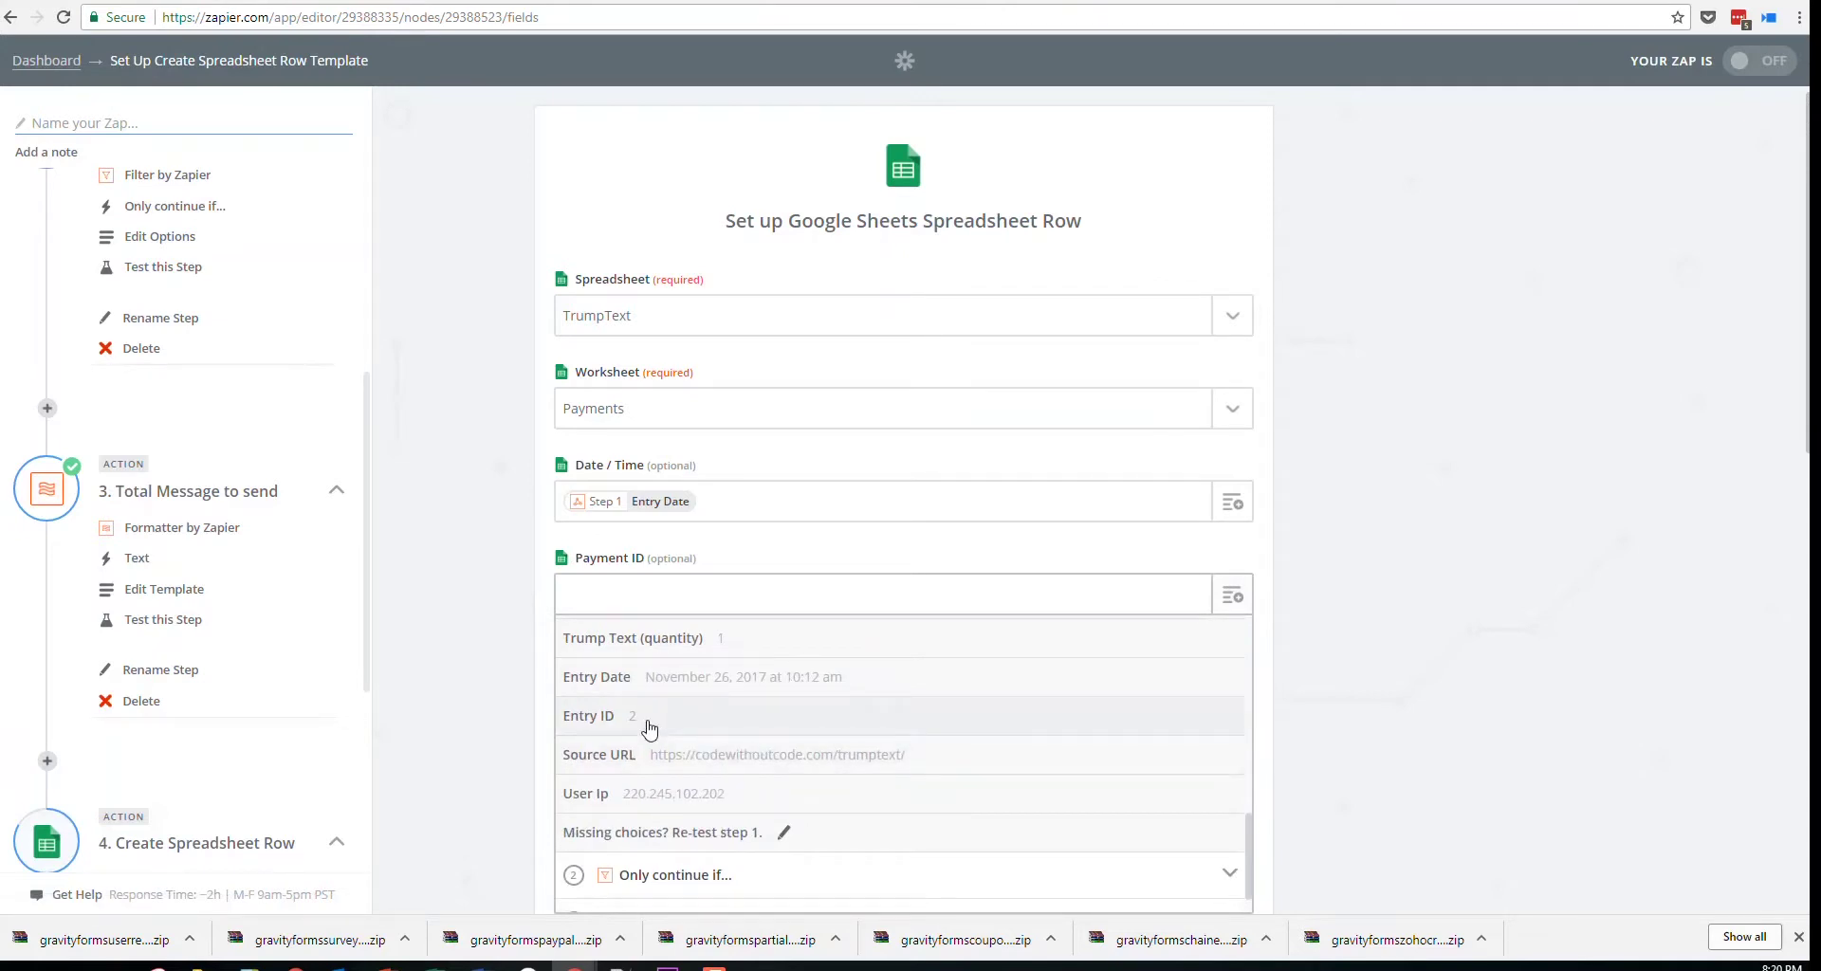
left_click(649, 729)
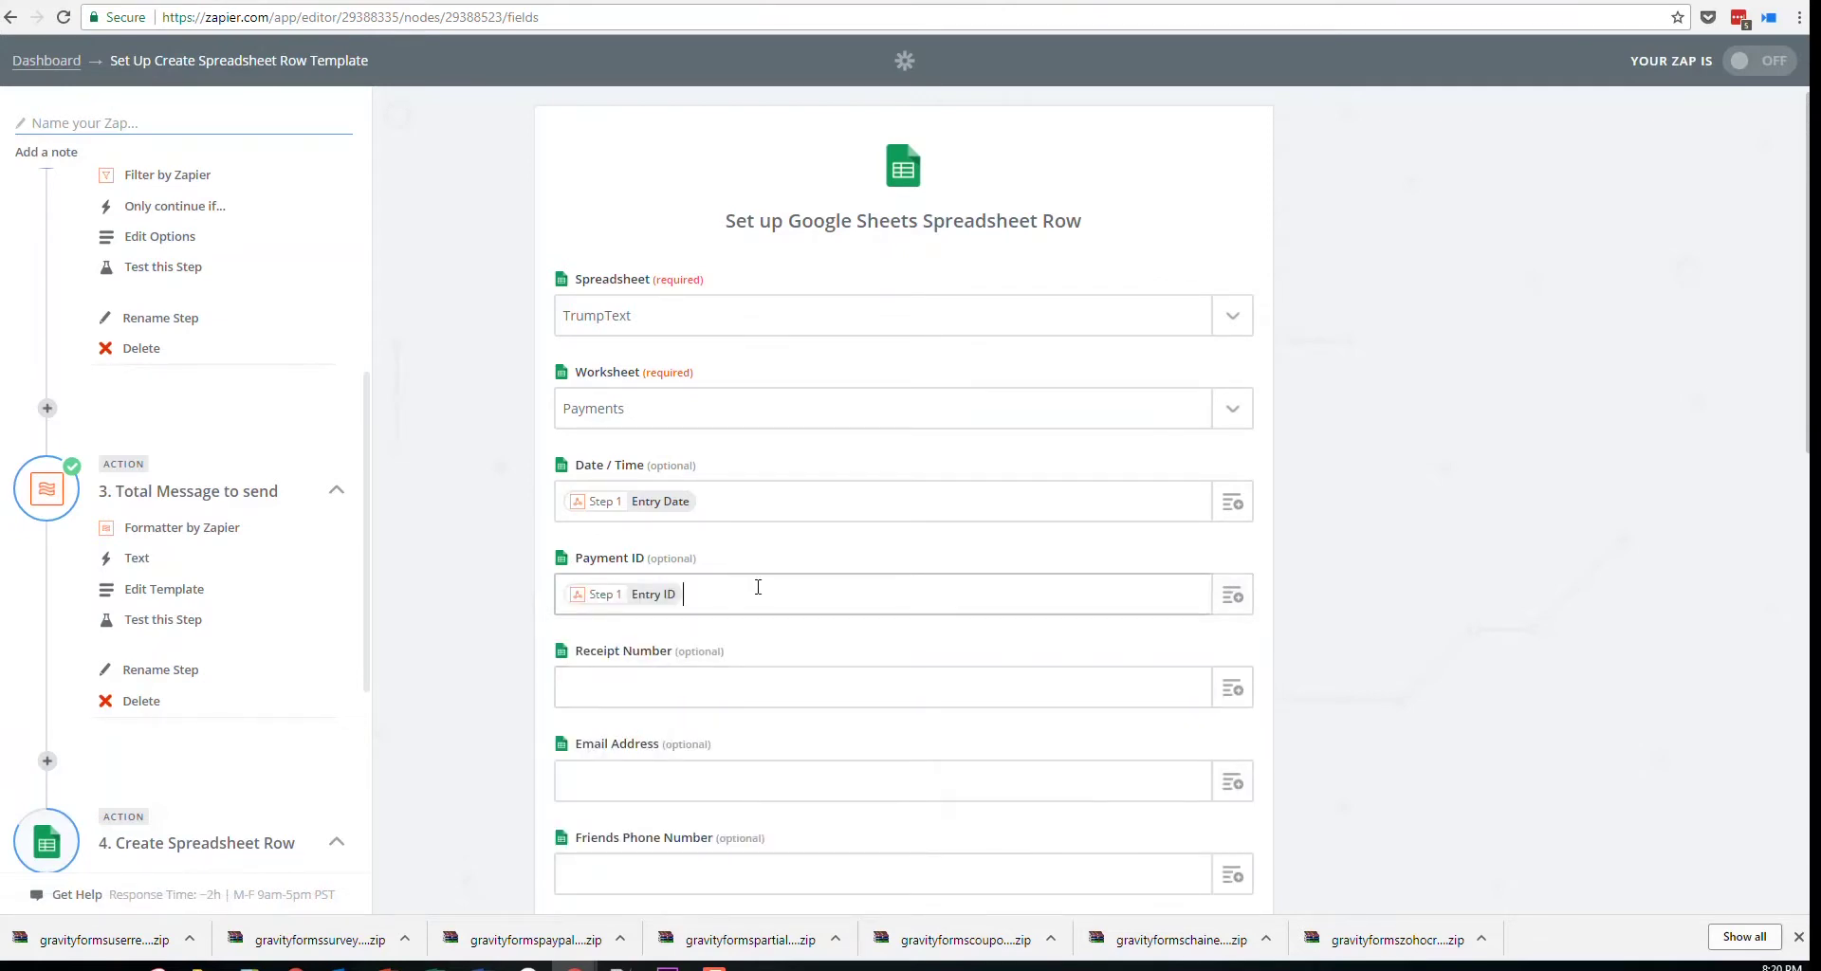
left_click(720, 685)
type("Step 1 Entry ID")
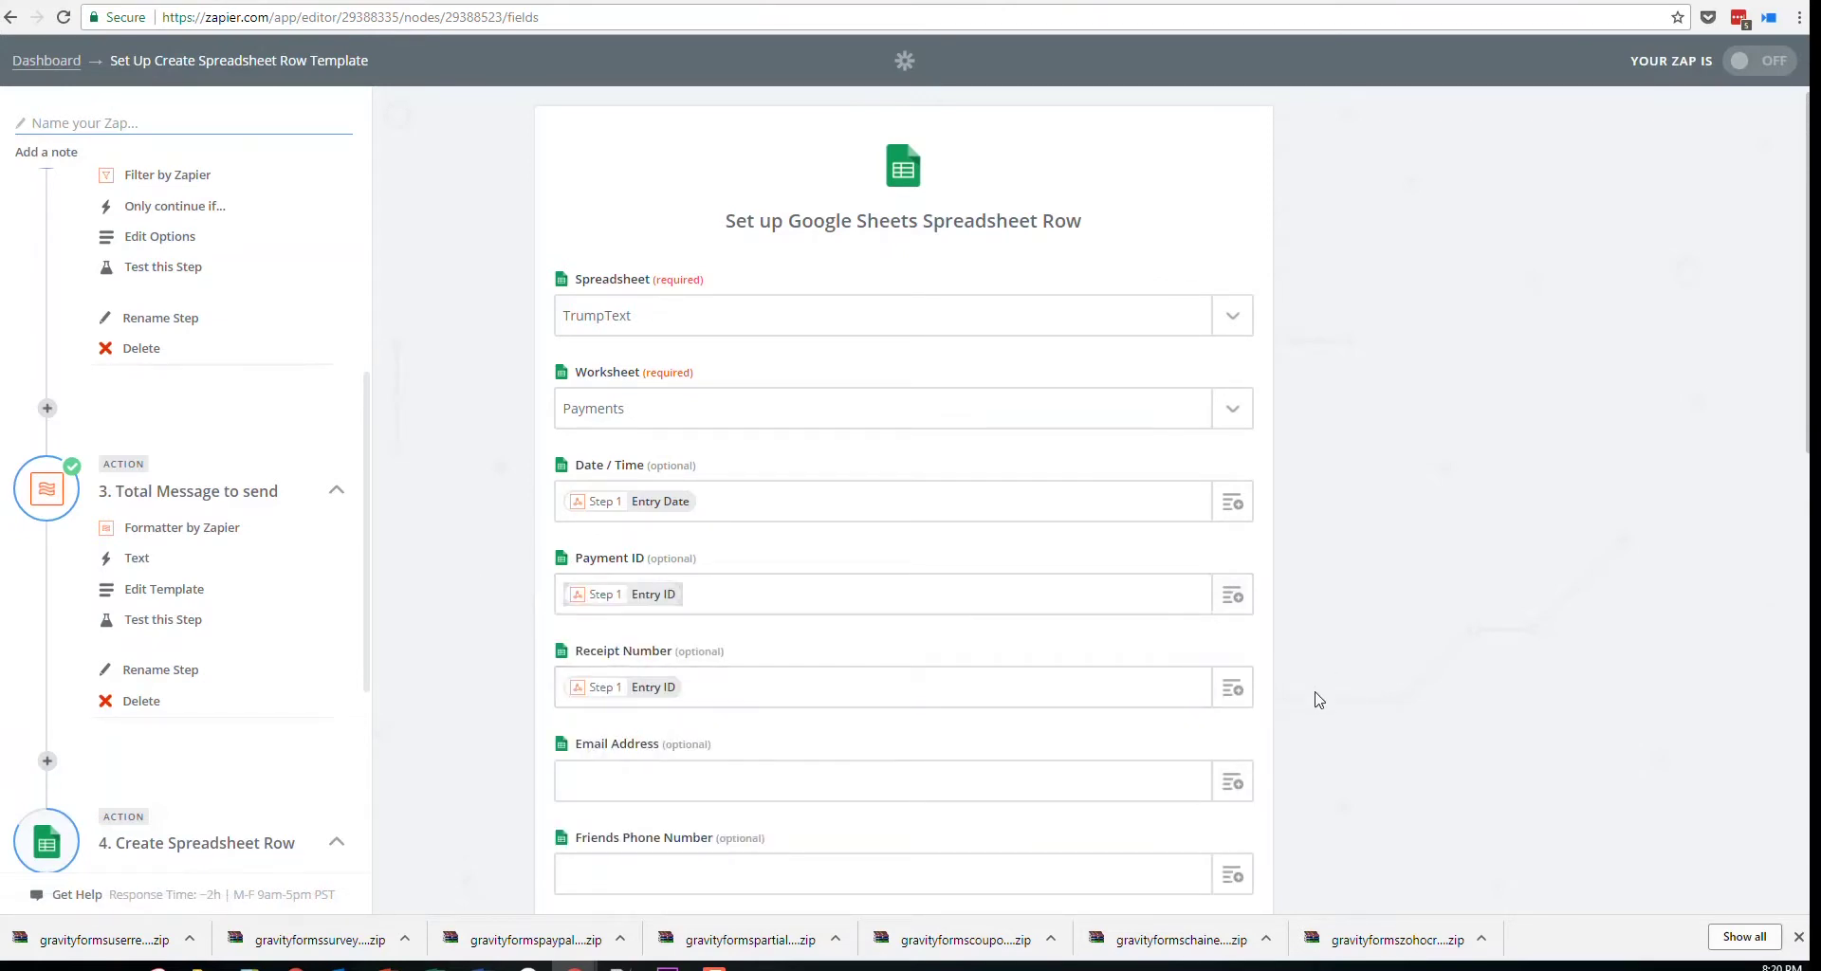
Check the TrumpText order entry in WordPress and review the row's column mappings, including Sent Messages and Call to Action Sent
left_click(451, 2)
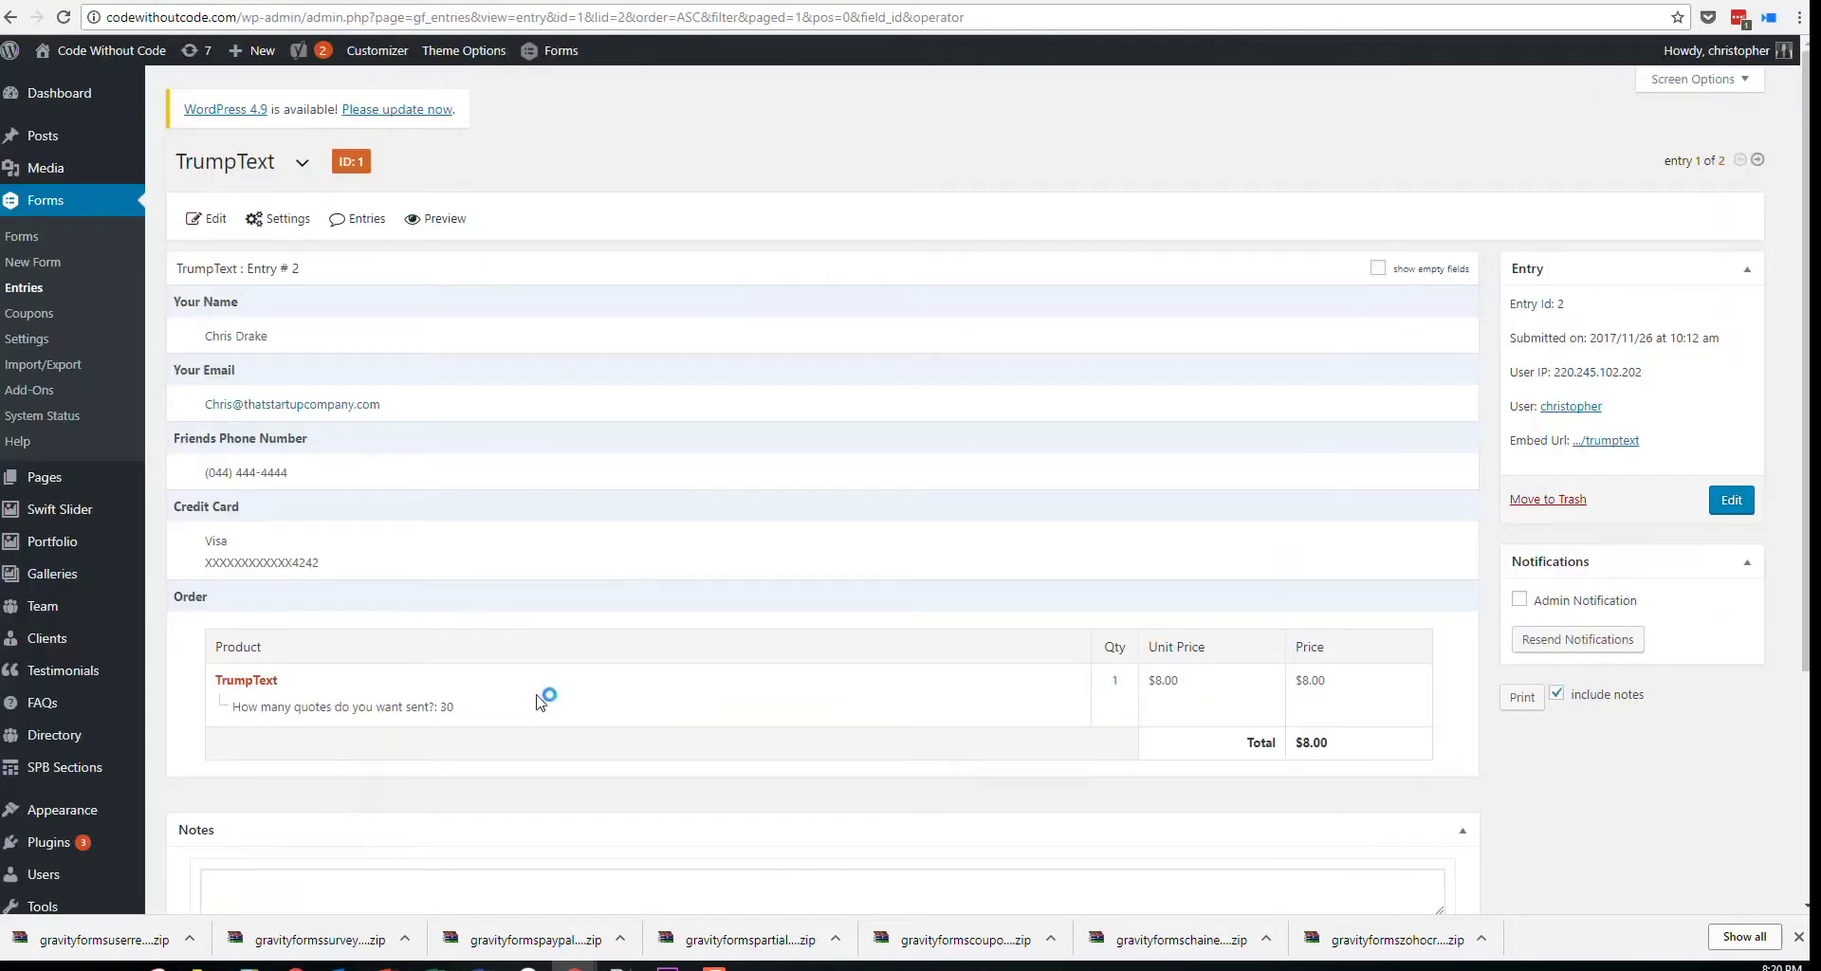
left_click(268, 5)
scroll(882, 673, "down", 3)
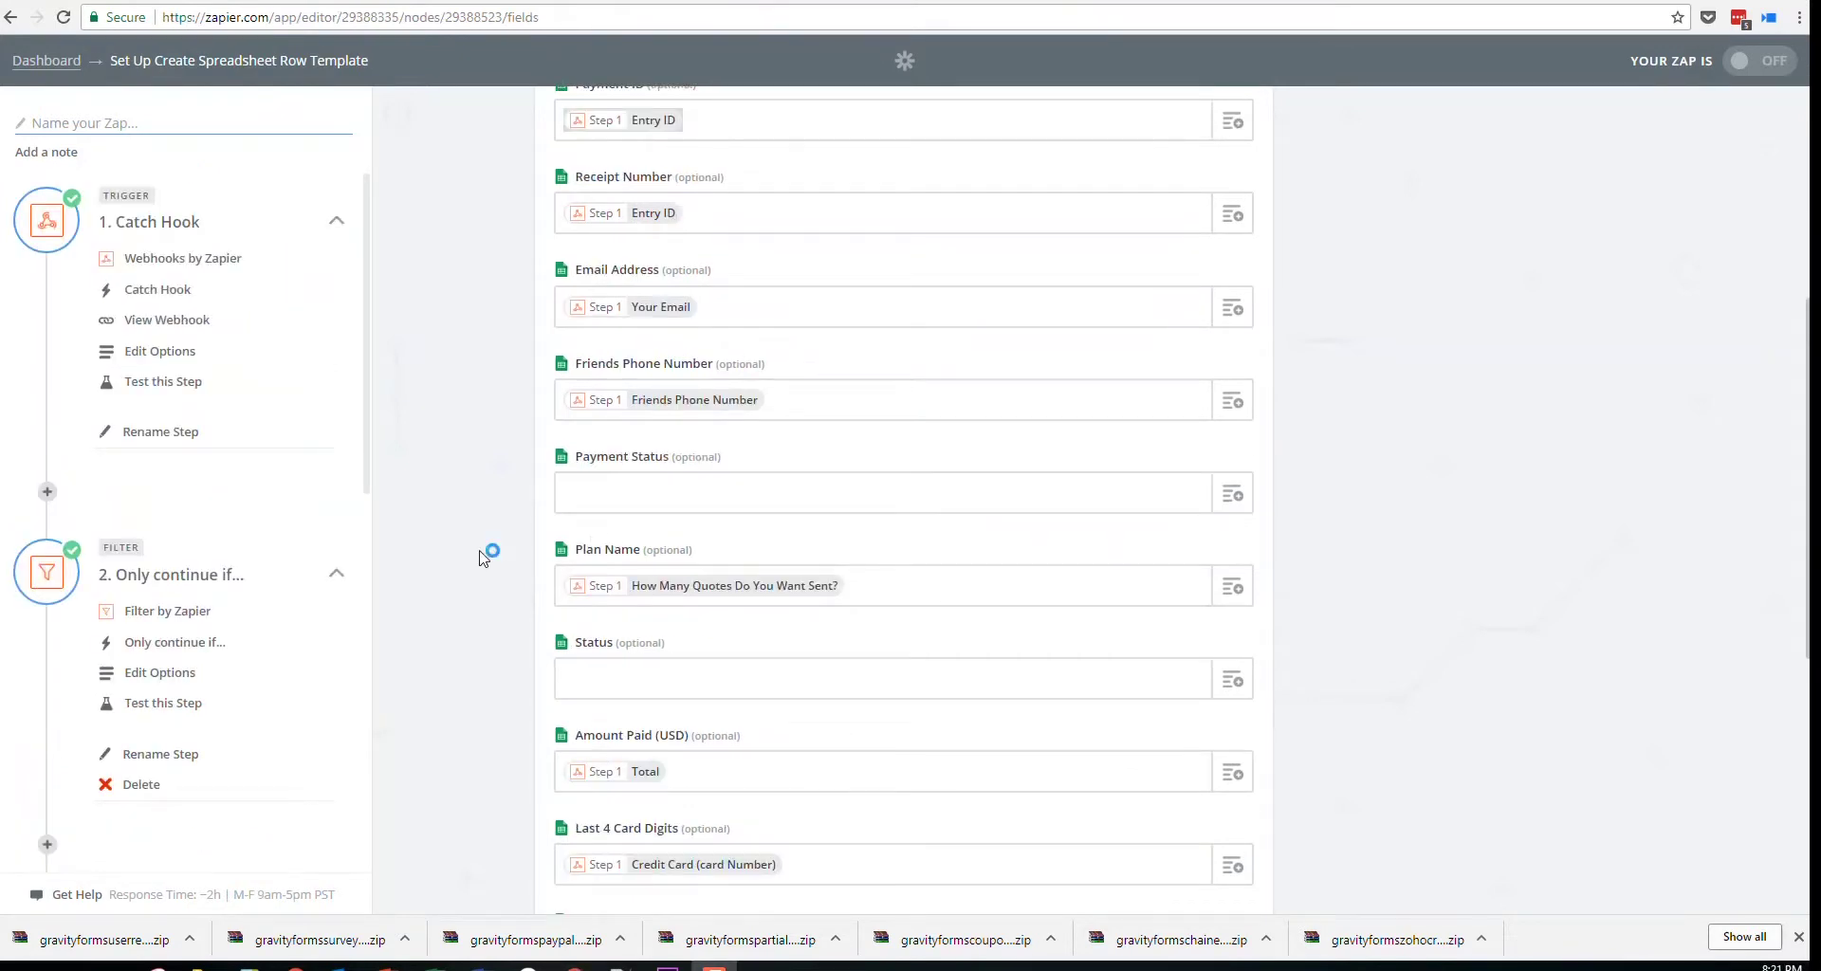
scroll(498, 531, "down", 3)
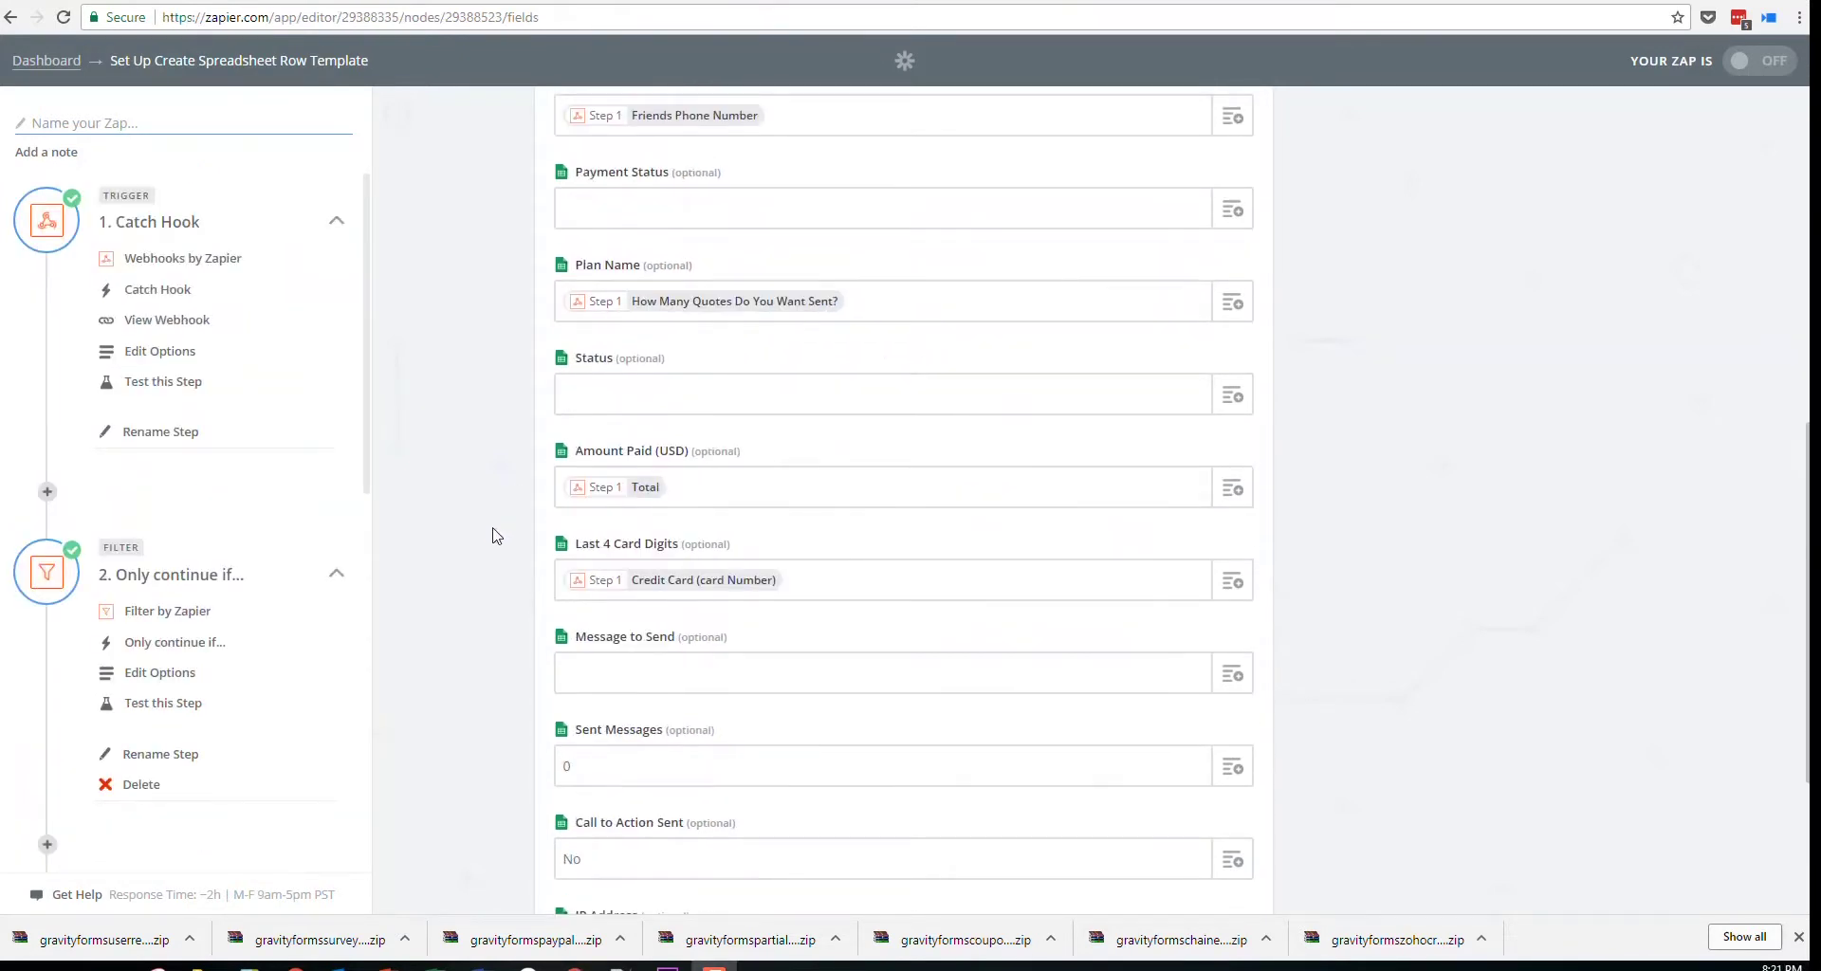
scroll(492, 536, "down", 2)
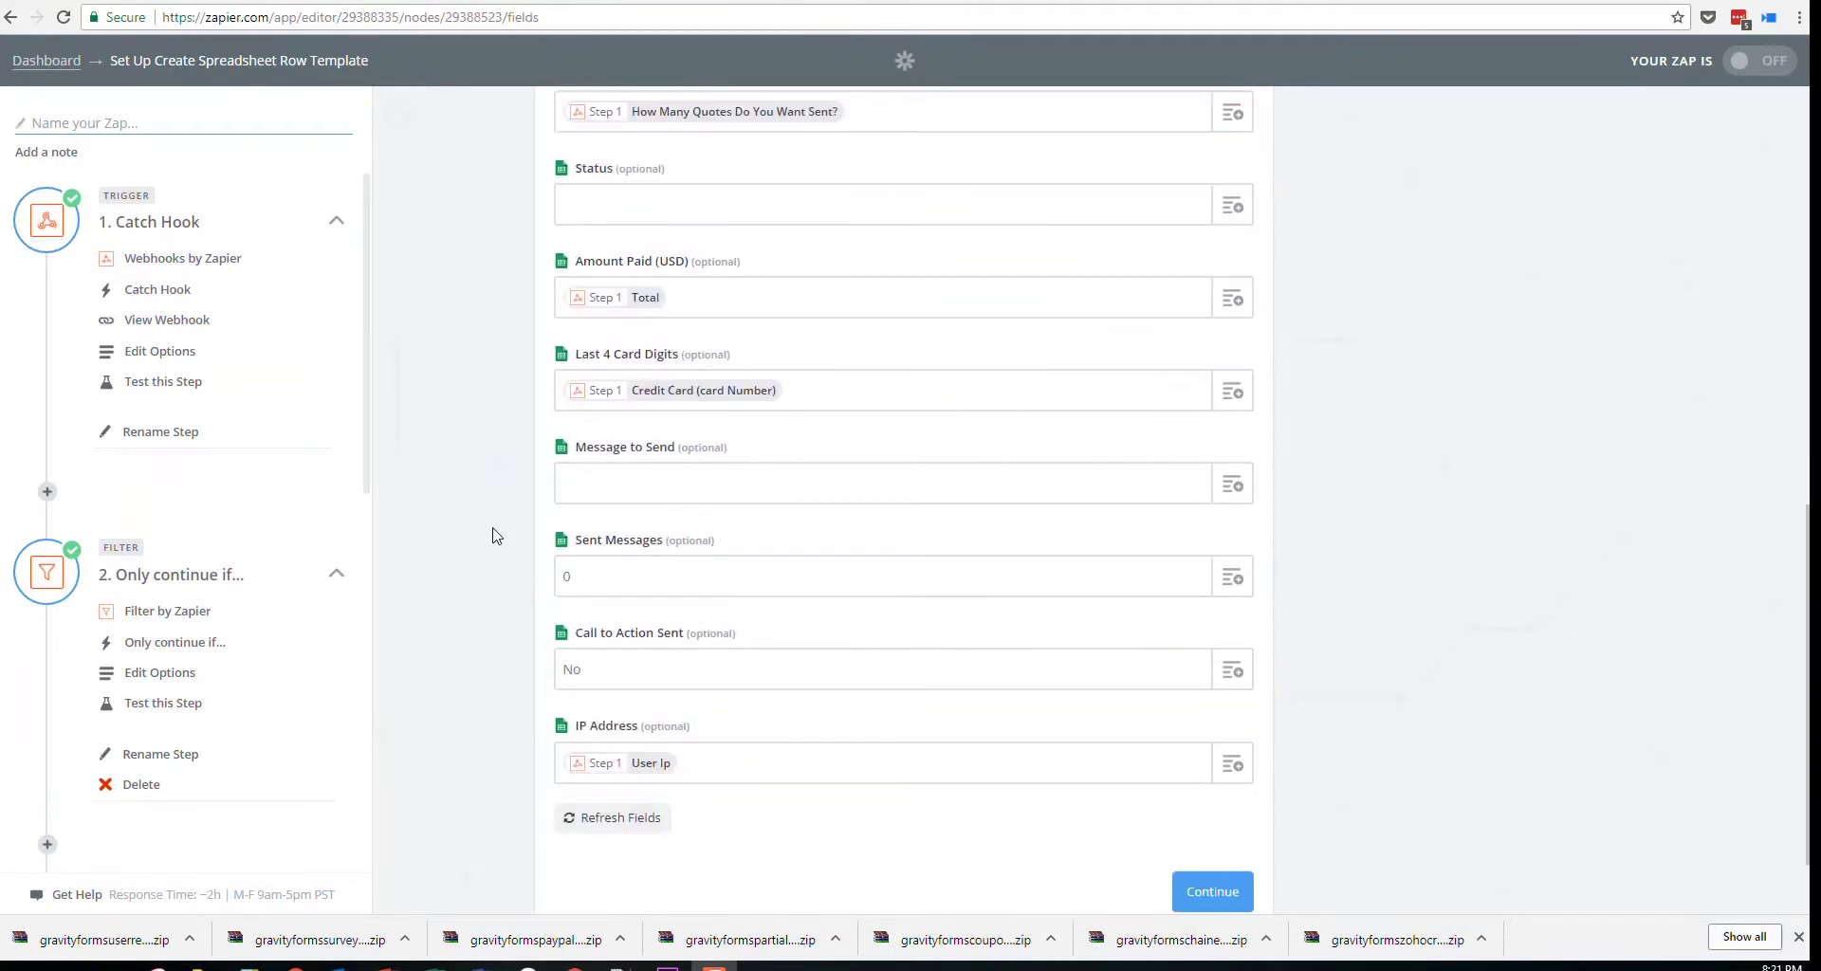
left_click(601, 582)
type("0")
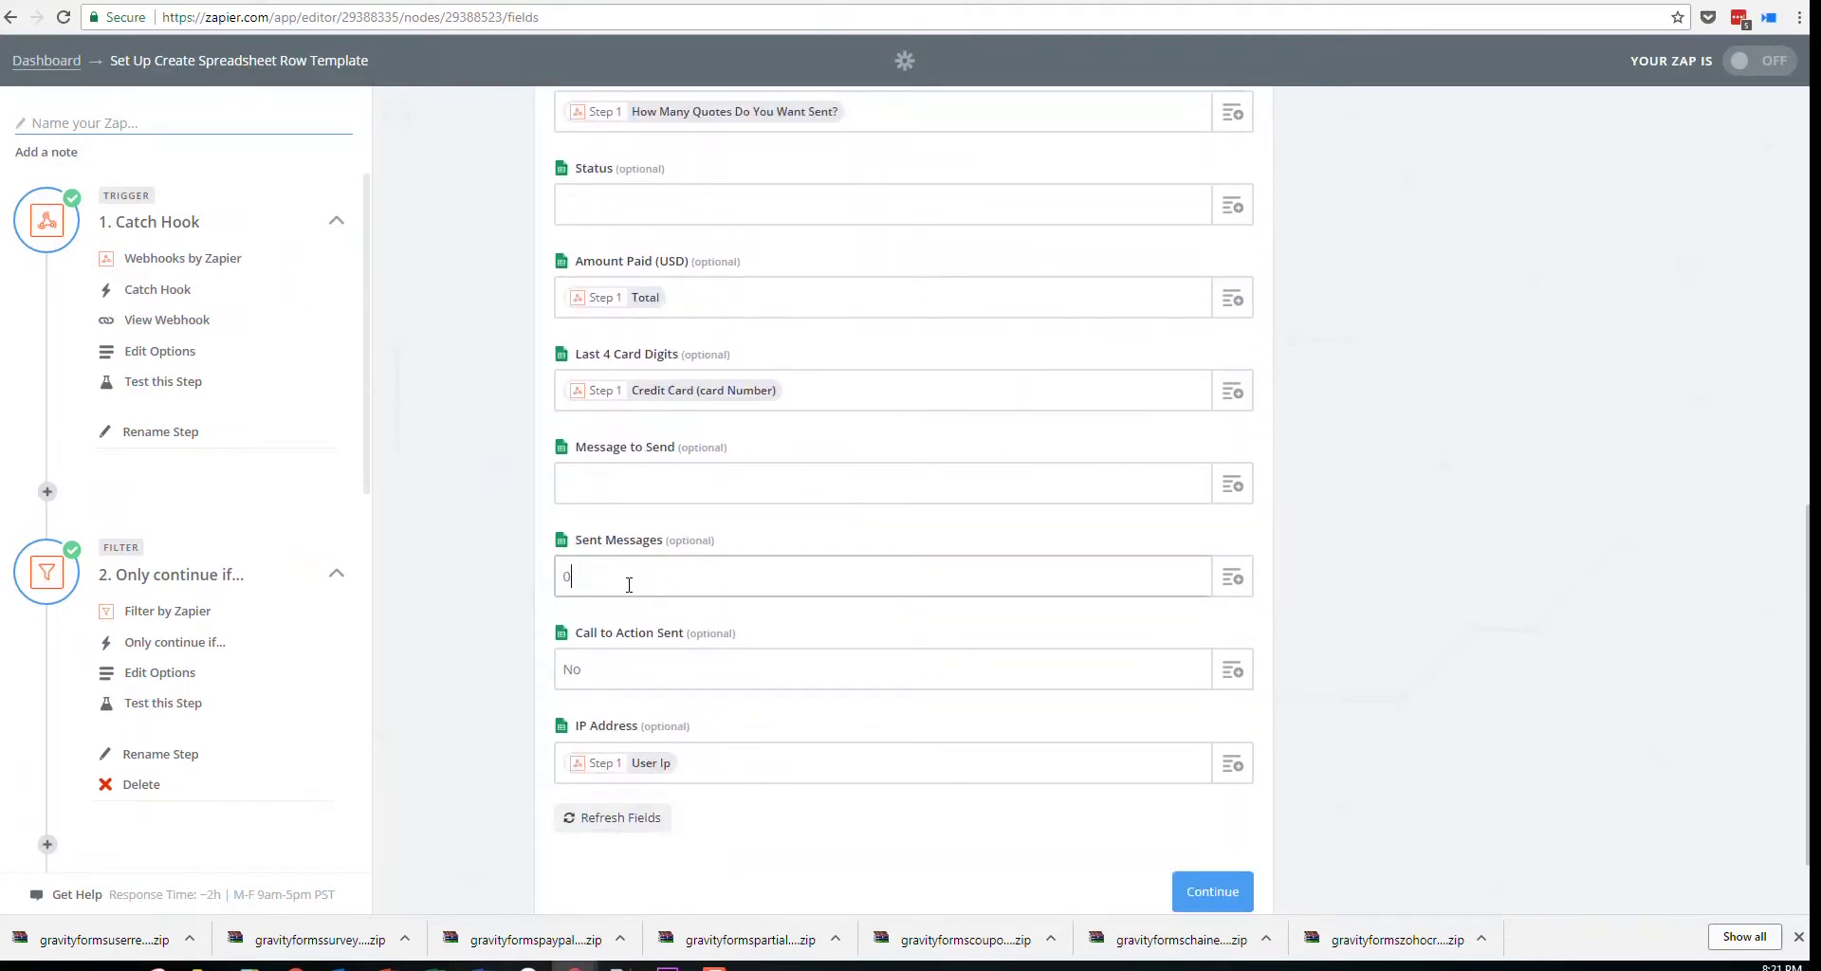
left_click(667, 669)
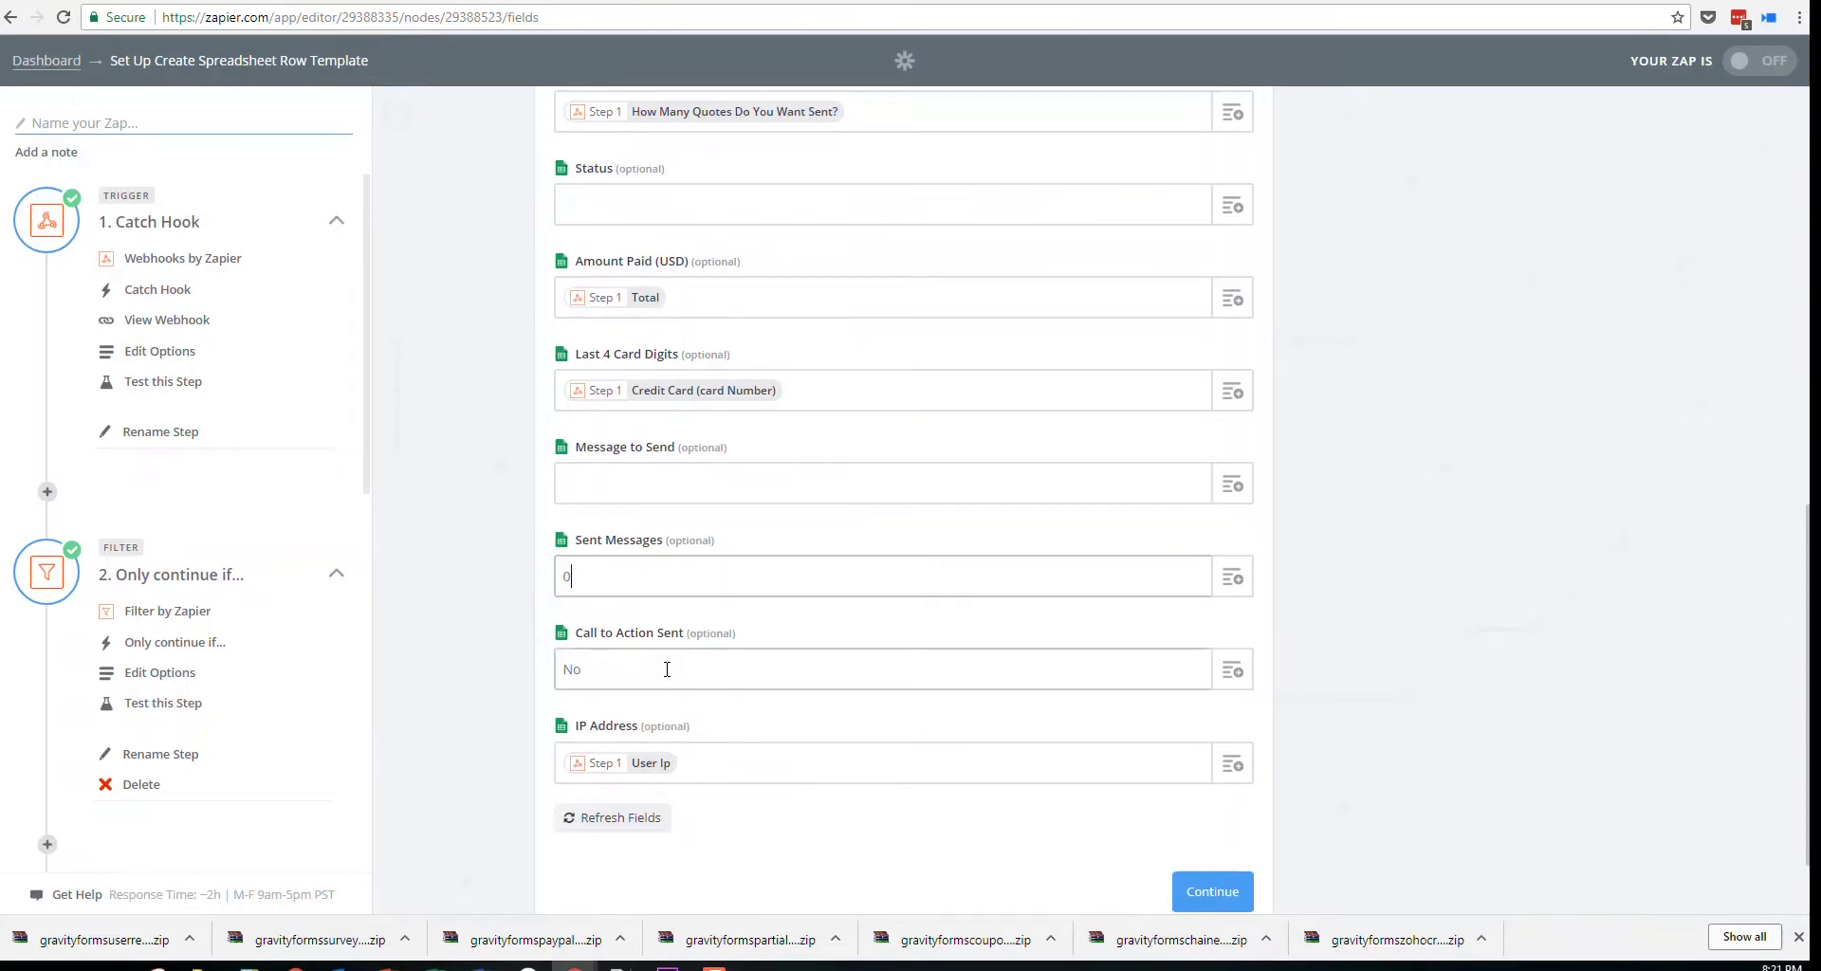
left_click(666, 669)
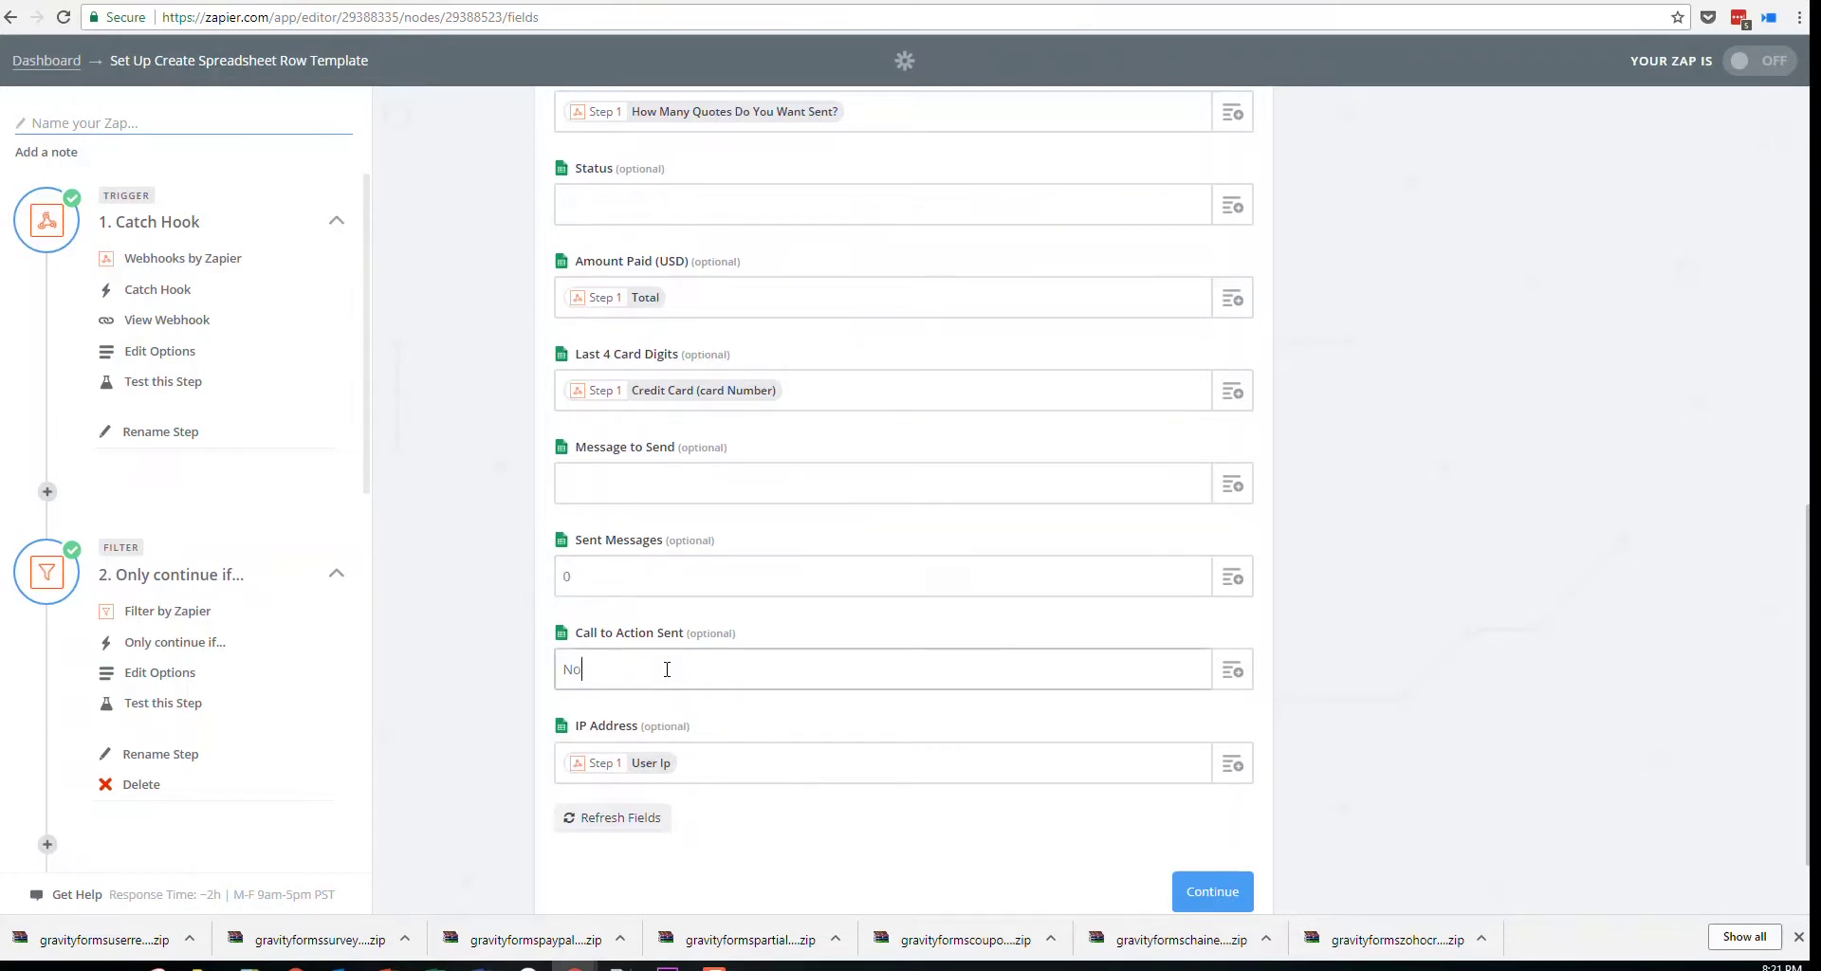
scroll(664, 645, "down", 1)
left_click(639, 484)
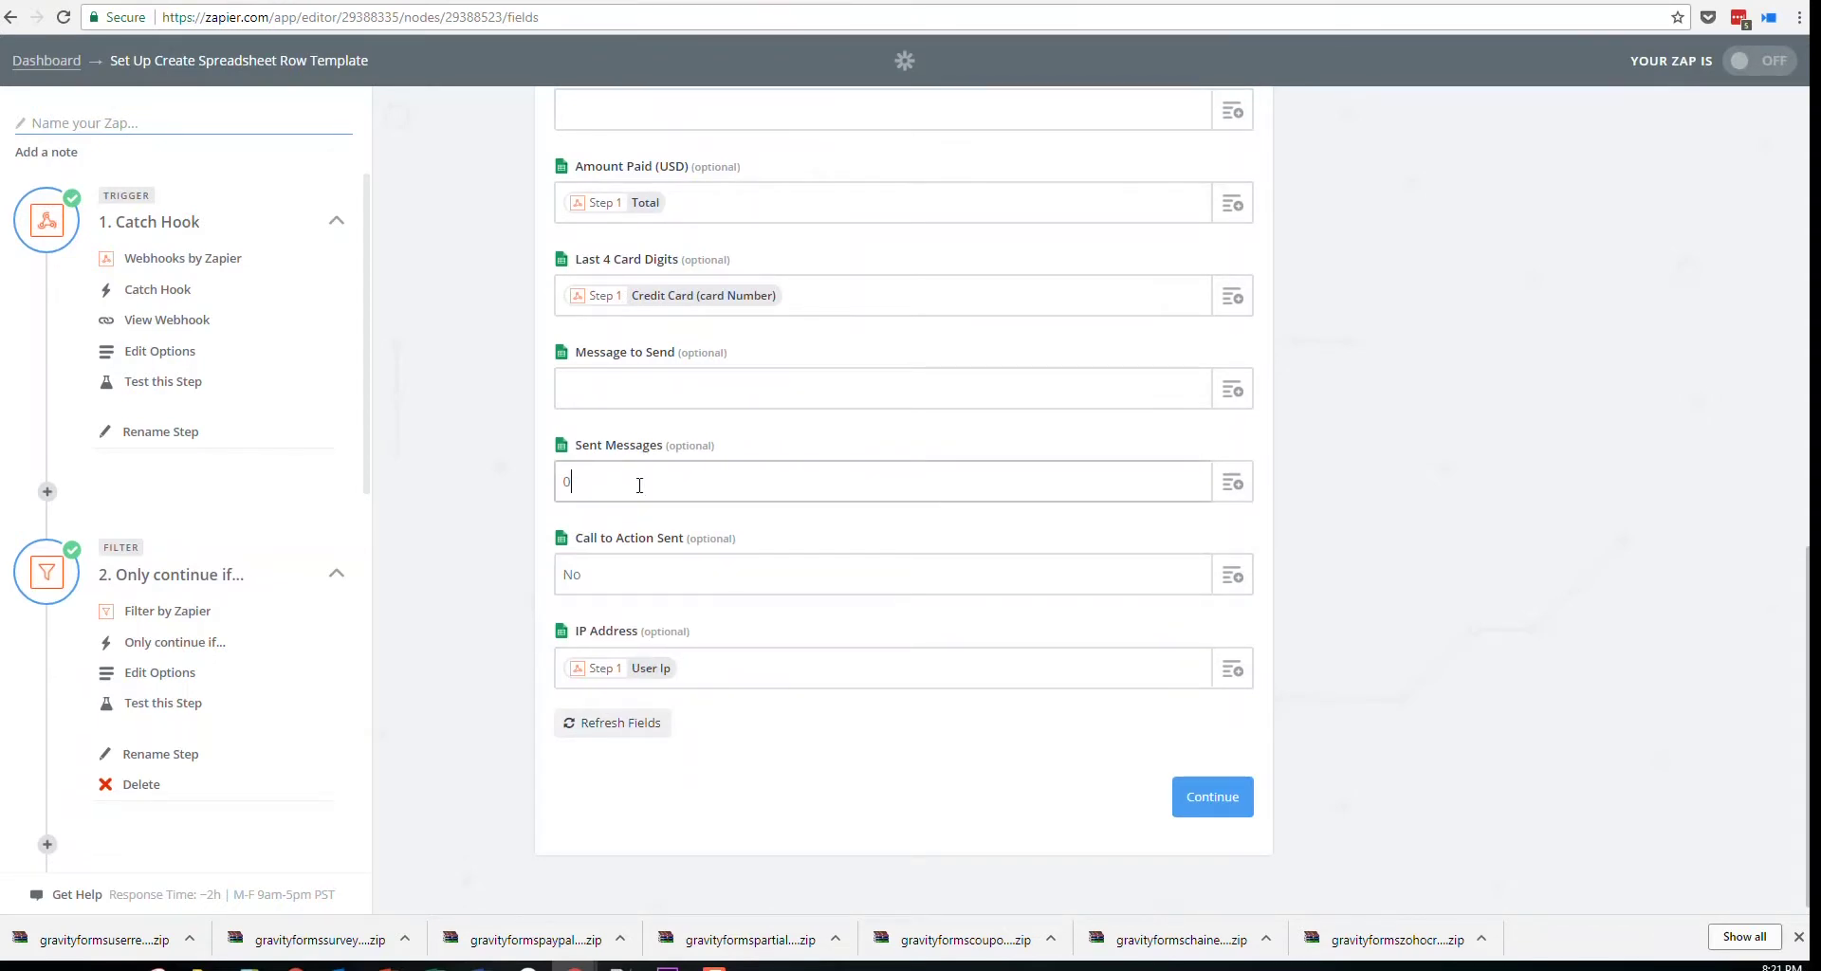
Map the Message to Send column to "How Many Quotes Do You Want Sent?" from the Total Message to send step
left_click(705, 389)
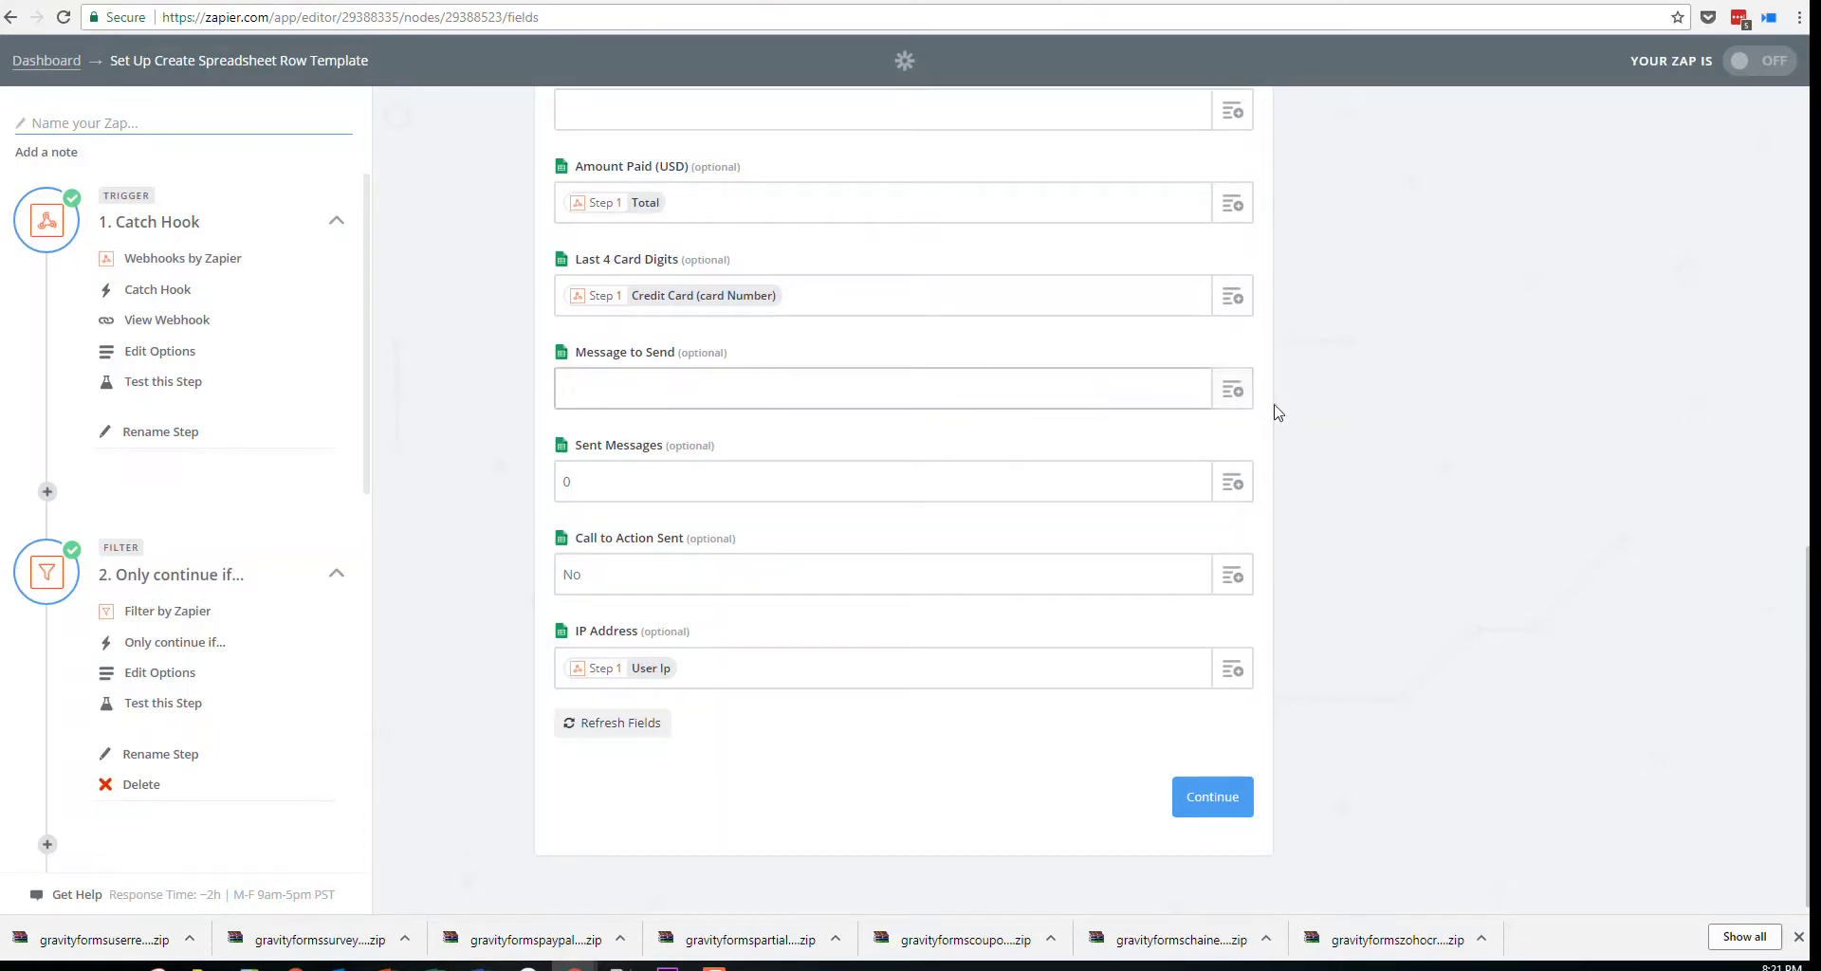
scroll(214, 577, "down", 3)
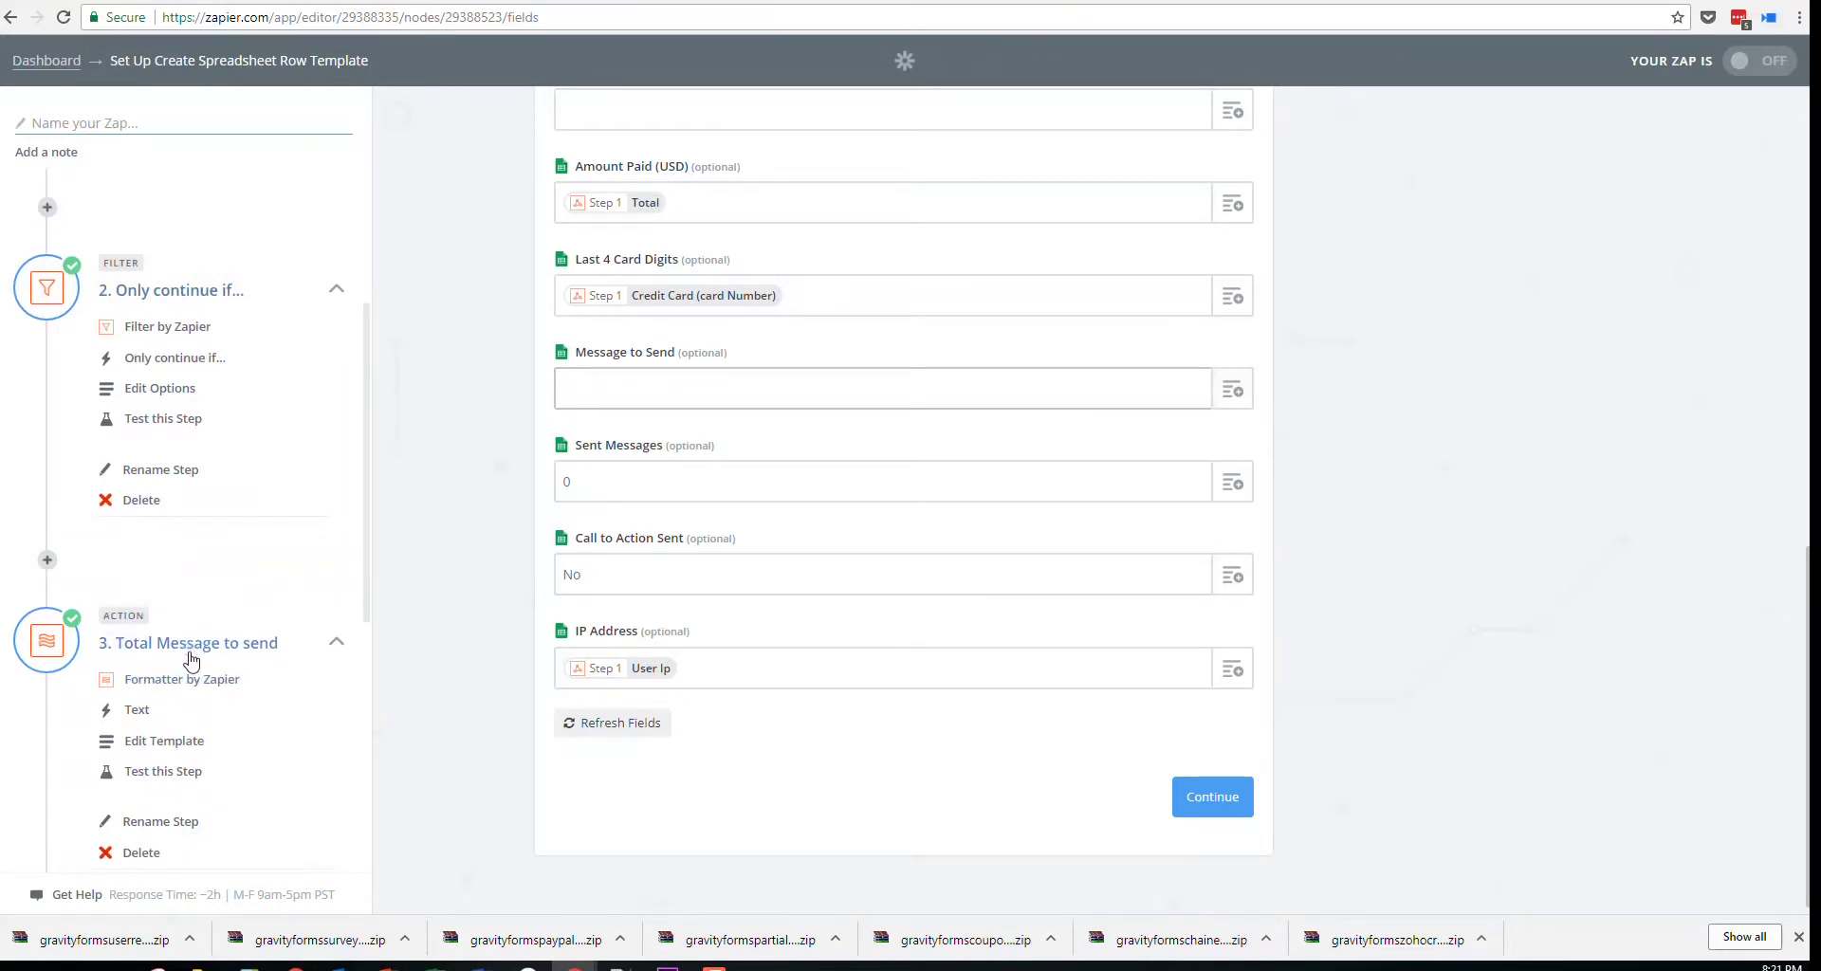
left_click(1233, 391)
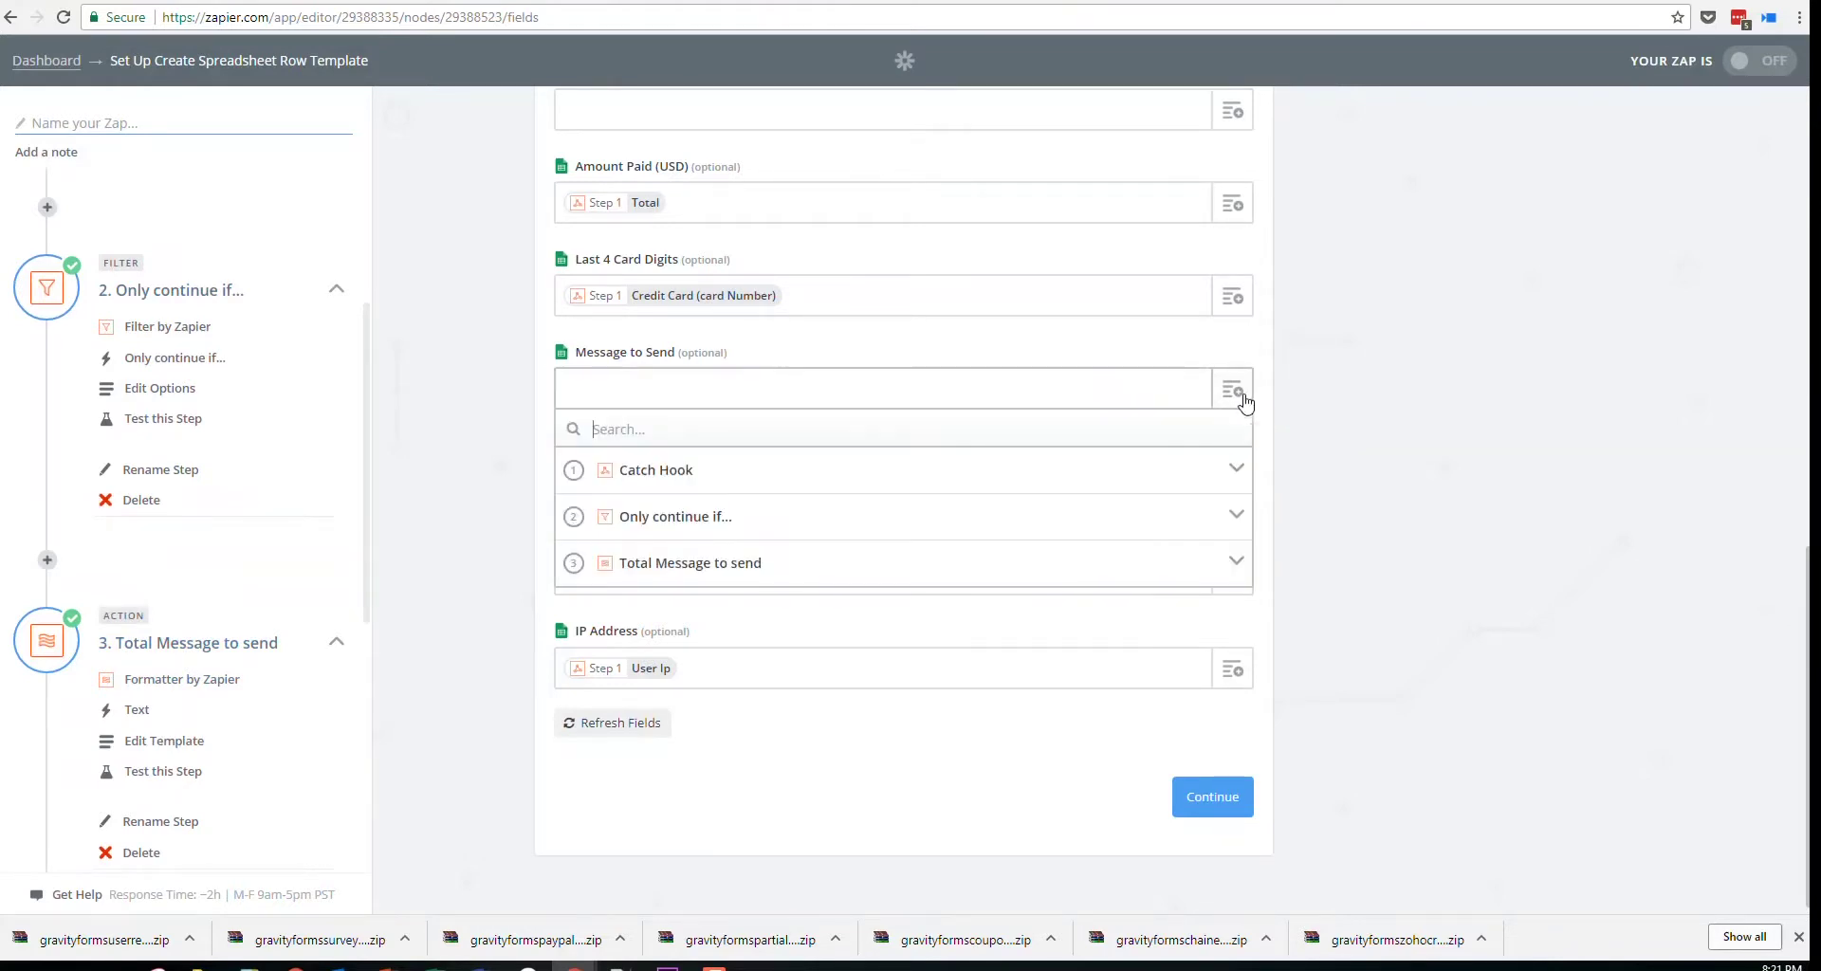
left_click(646, 566)
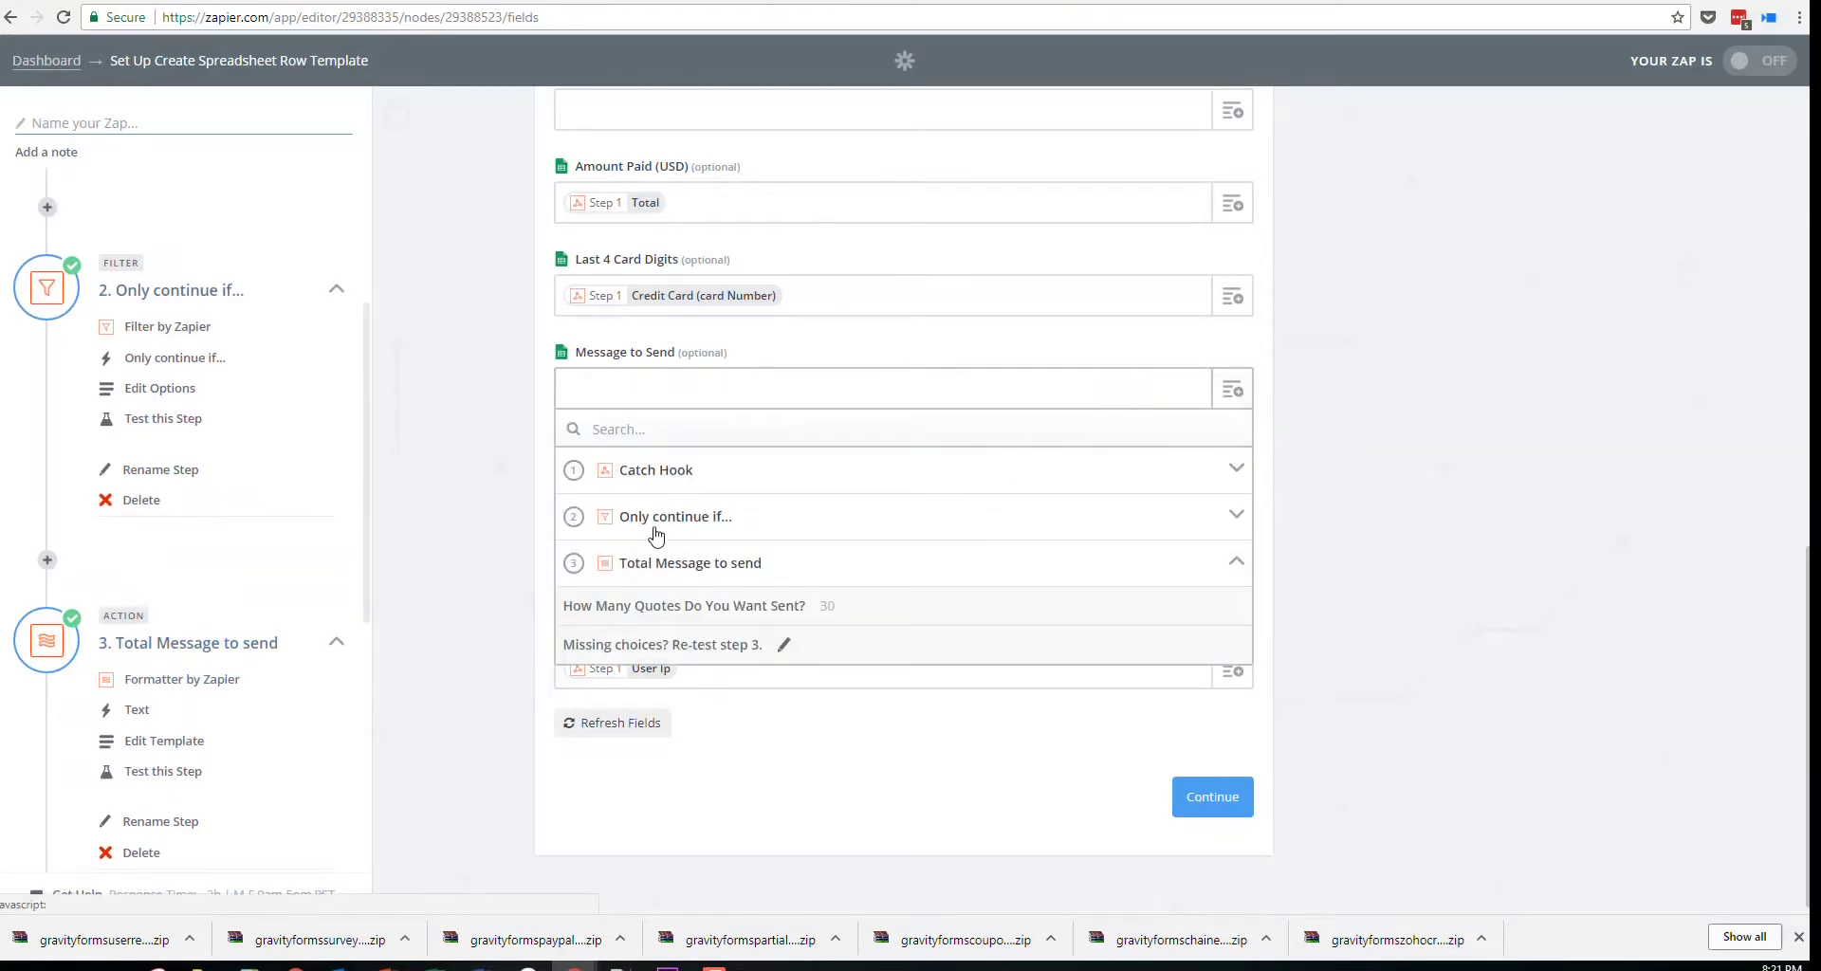
left_click(701, 608)
Set the Payment Status column to Succeed and the Status column to Purchased
scroll(466, 539, "up", 5)
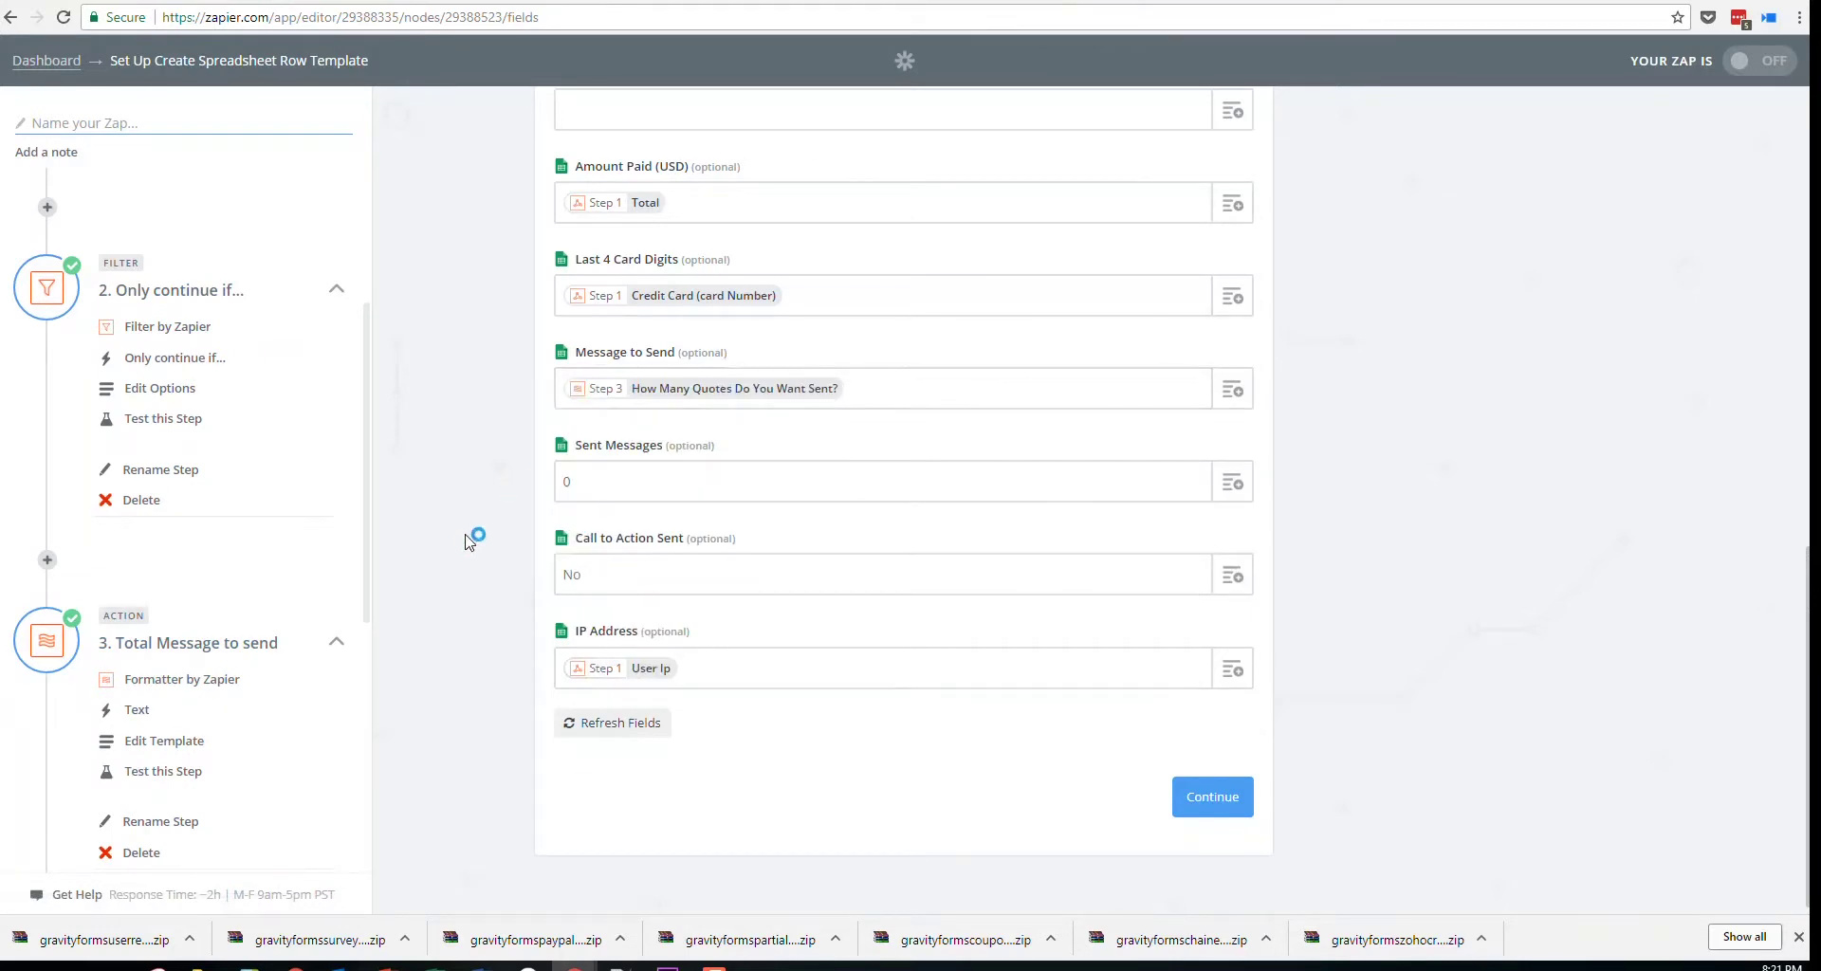
scroll(531, 607, "up", 2)
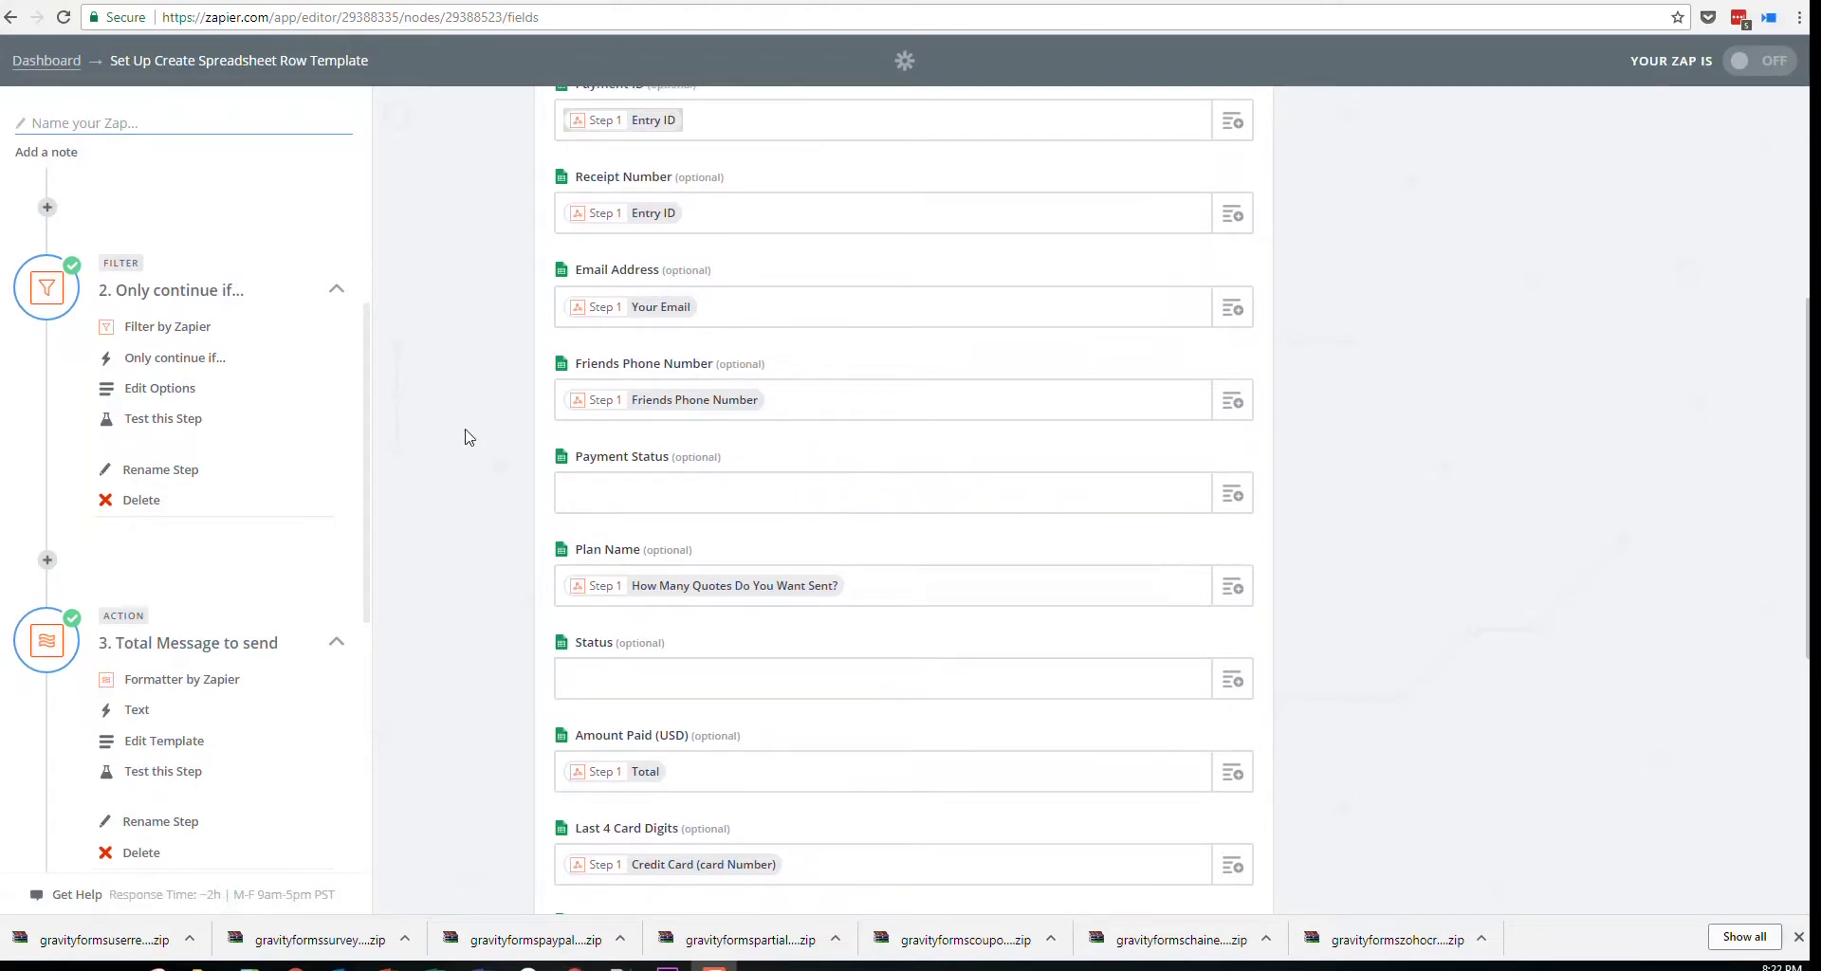
left_click(653, 497)
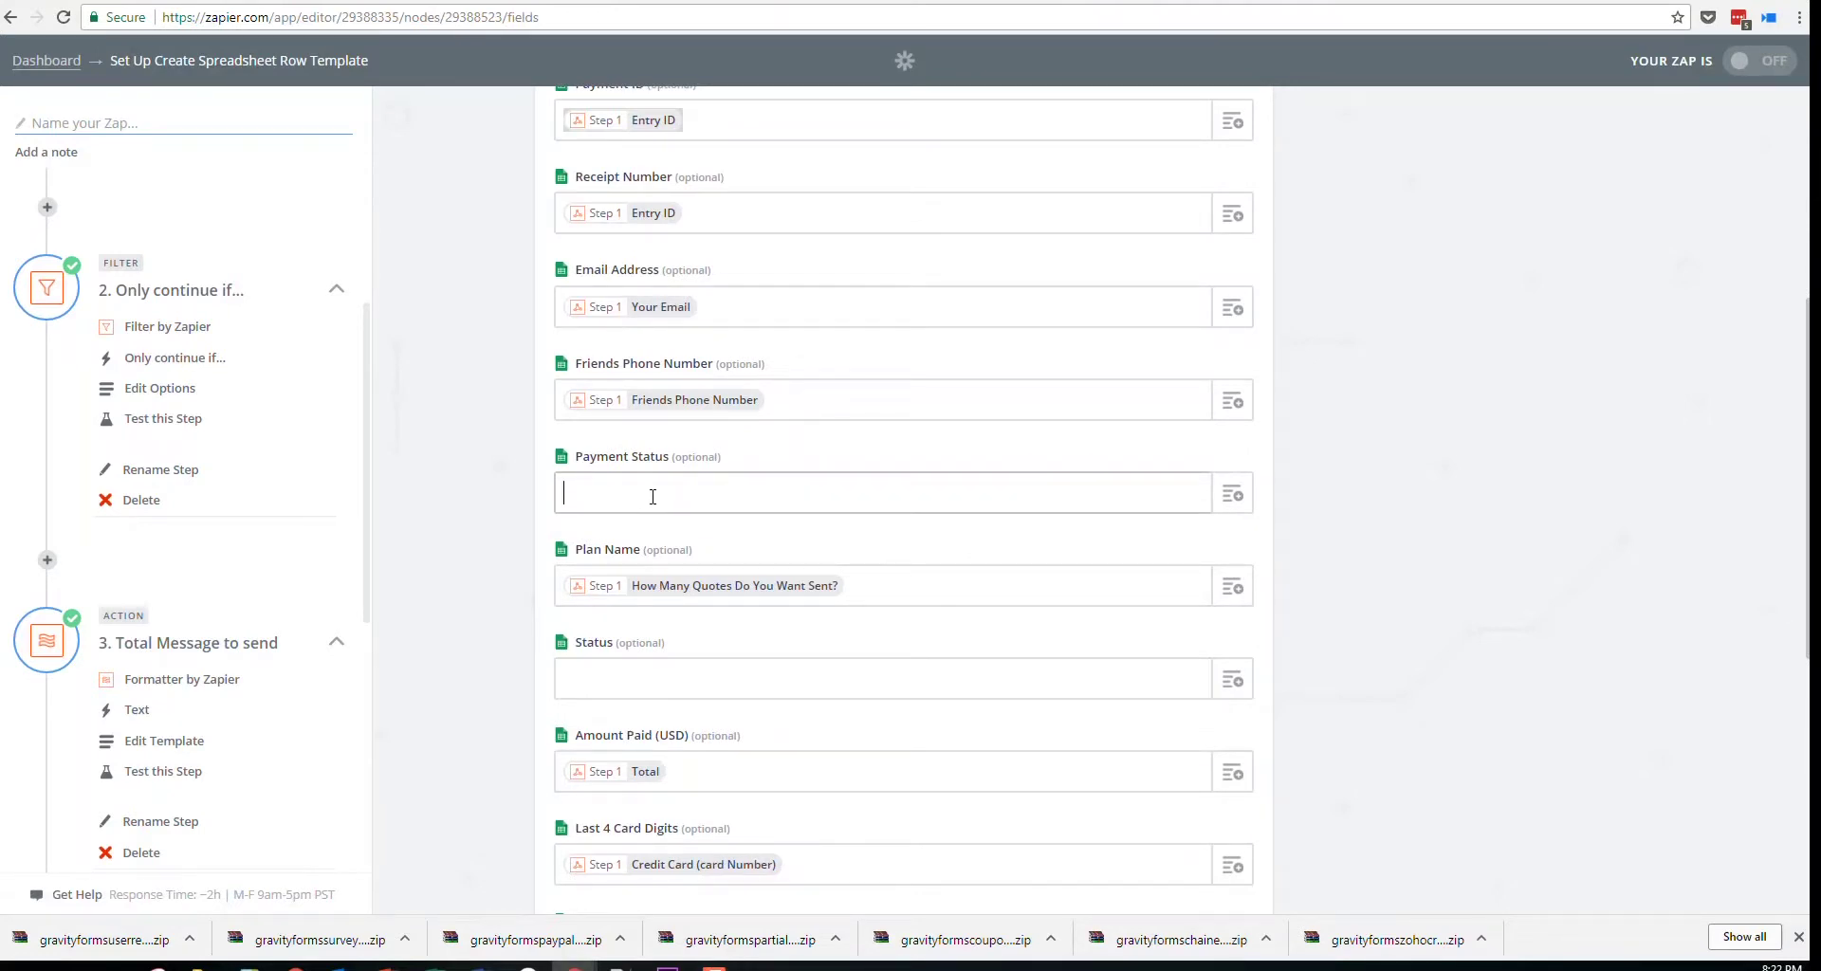
type("Succeed")
left_click(688, 683)
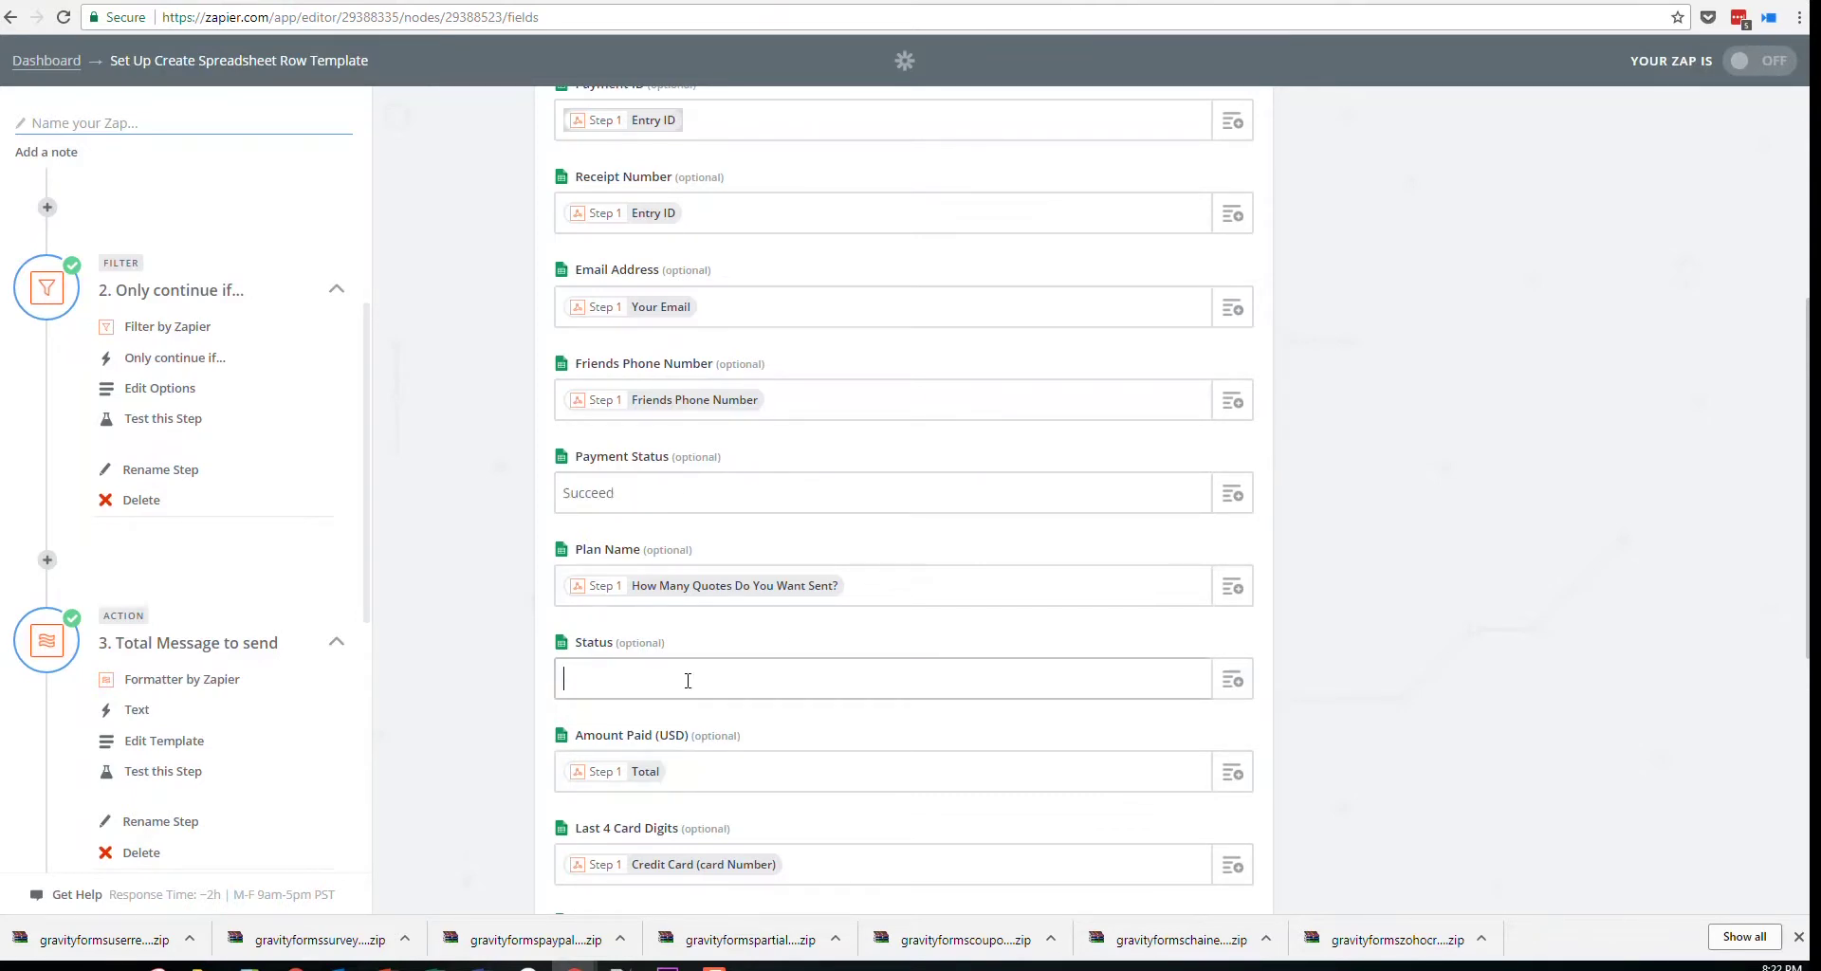
type("Purchased")
Review and save the spreadsheet row template, and run its test to create a sample row
scroll(488, 628, "down", 3)
scroll(512, 590, "up", 3)
scroll(513, 590, "up", 5)
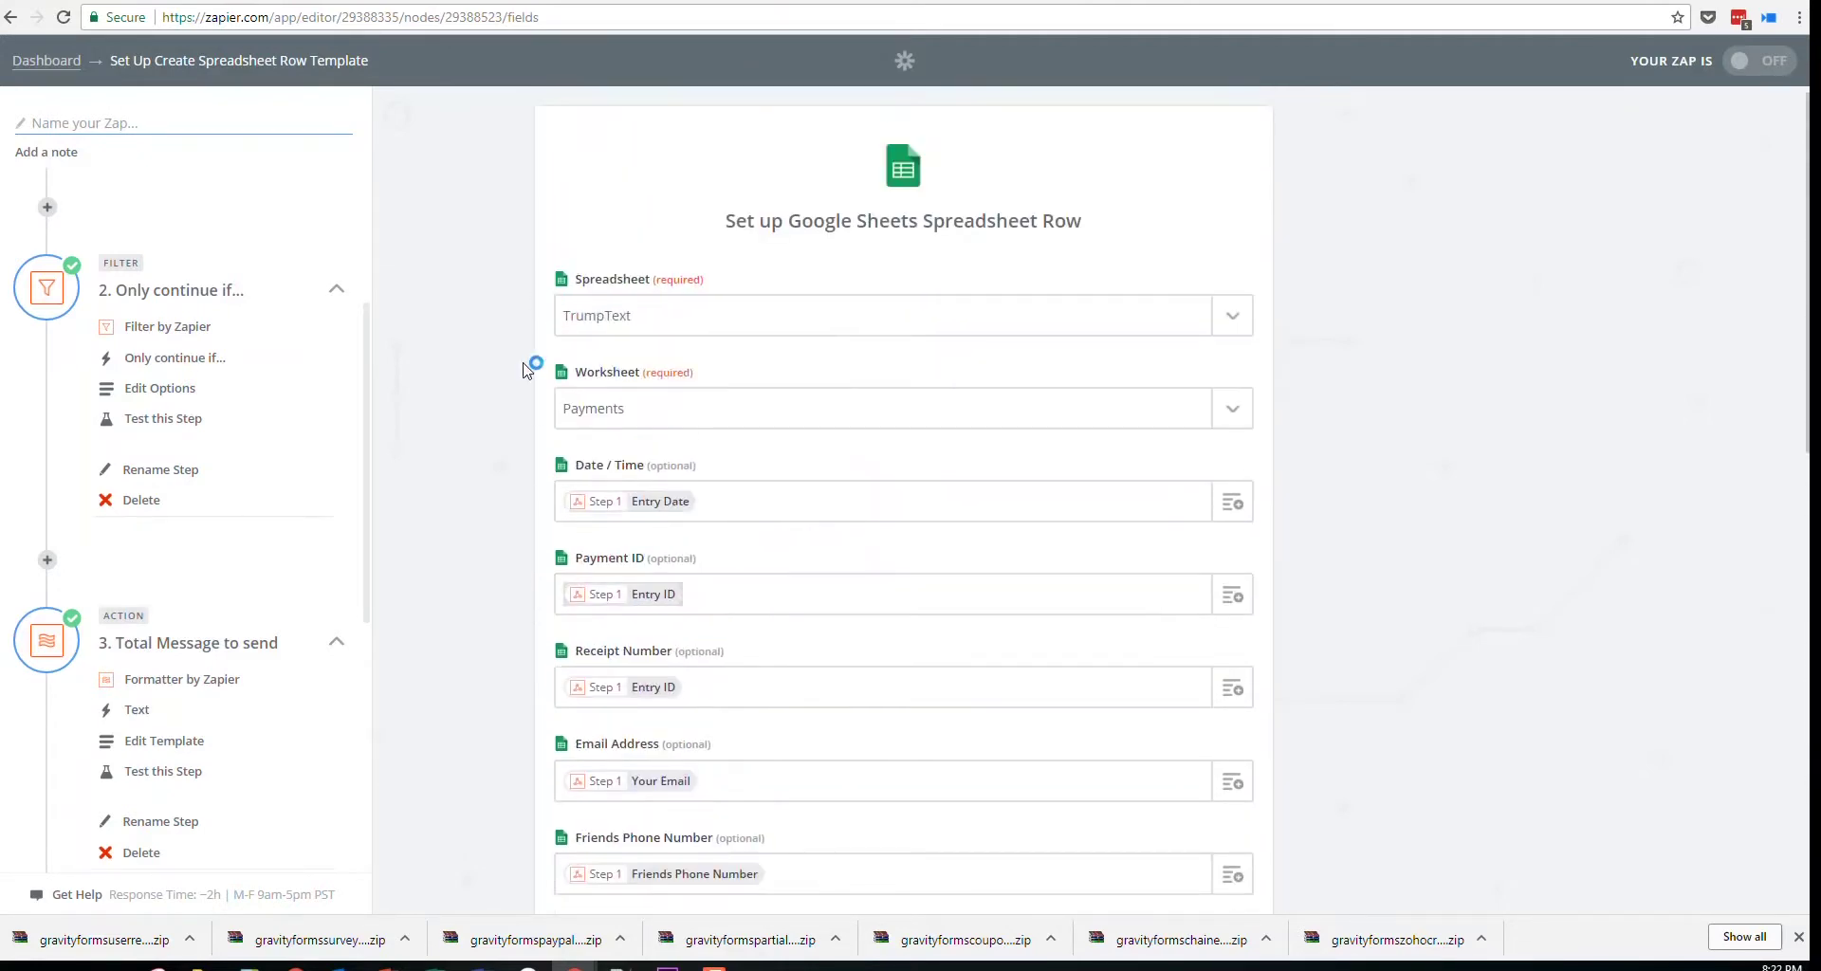
scroll(487, 583, "down", 4)
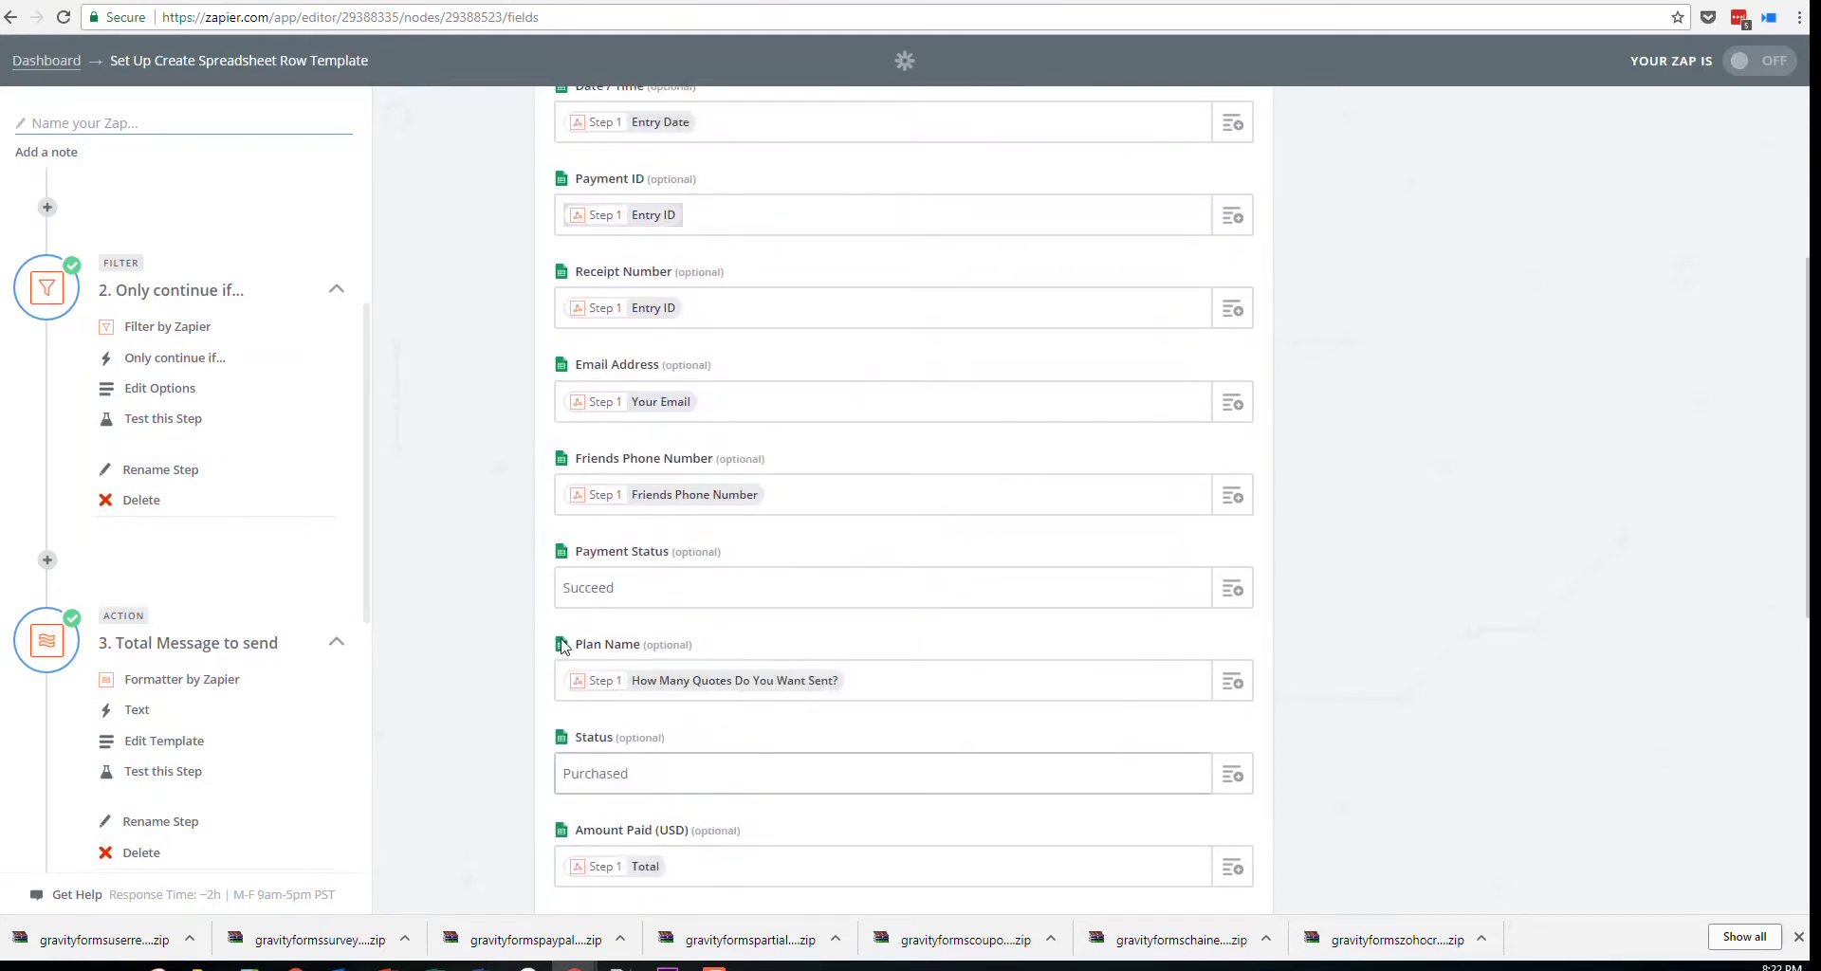
scroll(560, 640, "down", 6)
left_click(1207, 795)
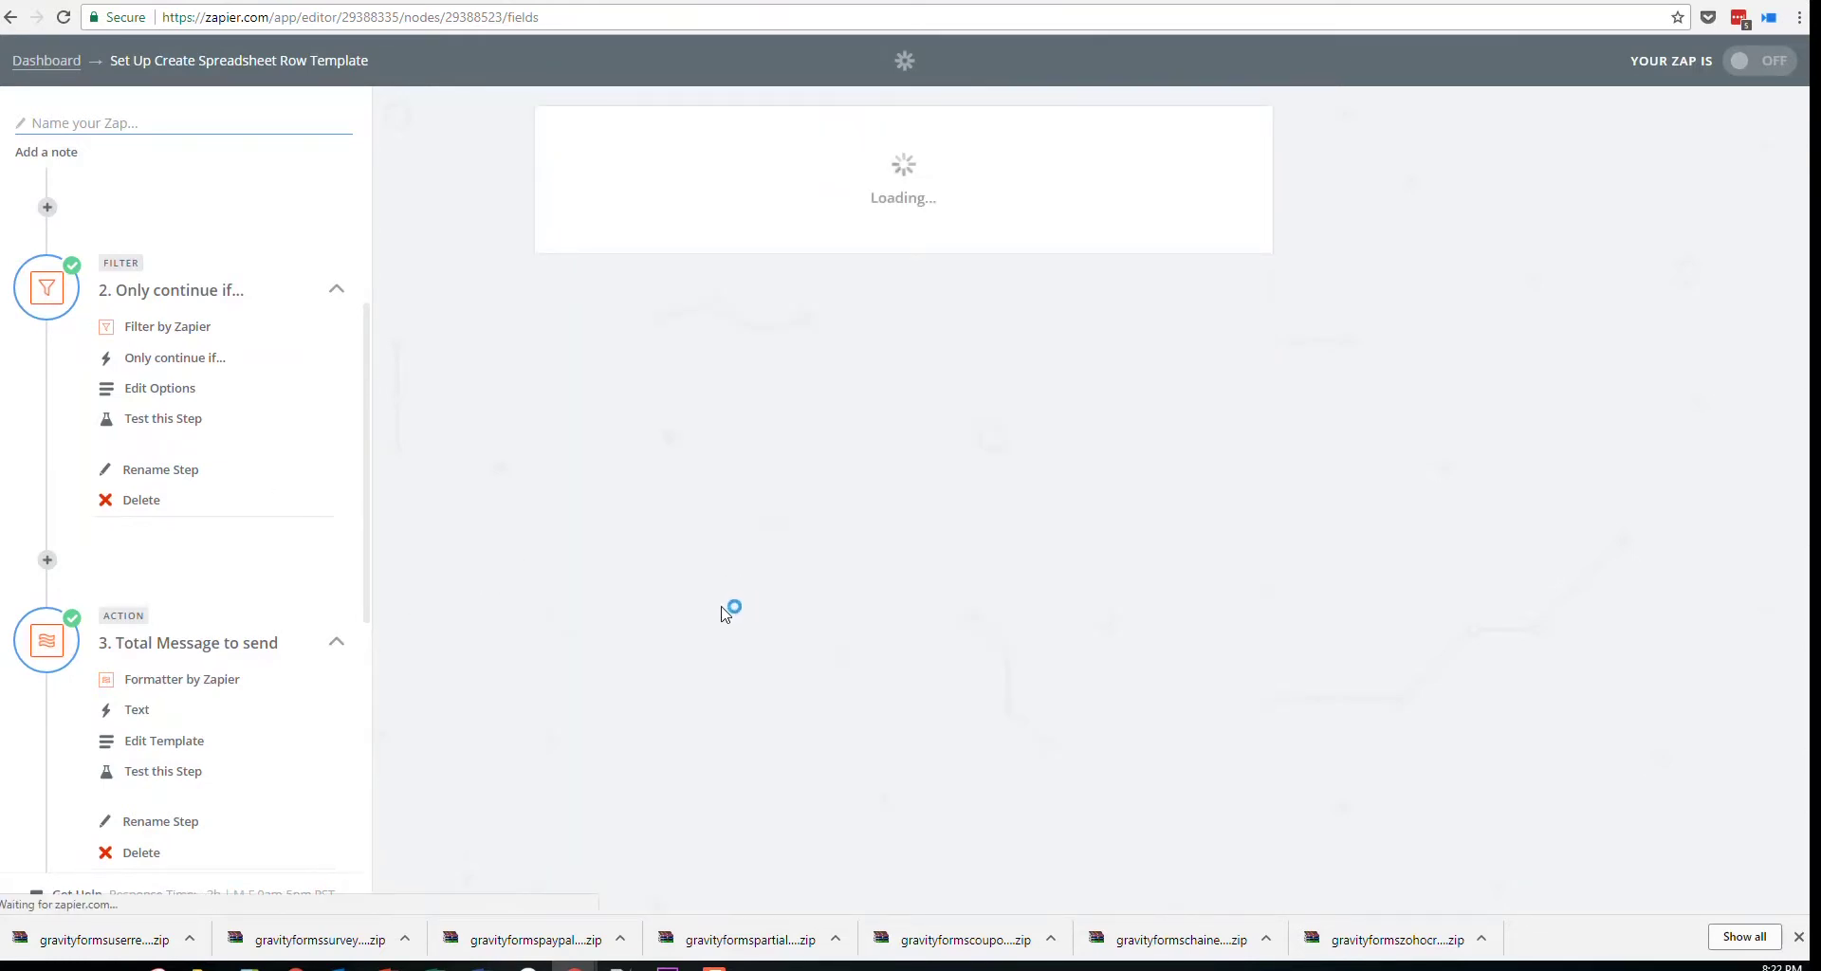
scroll(749, 577, "down", 6)
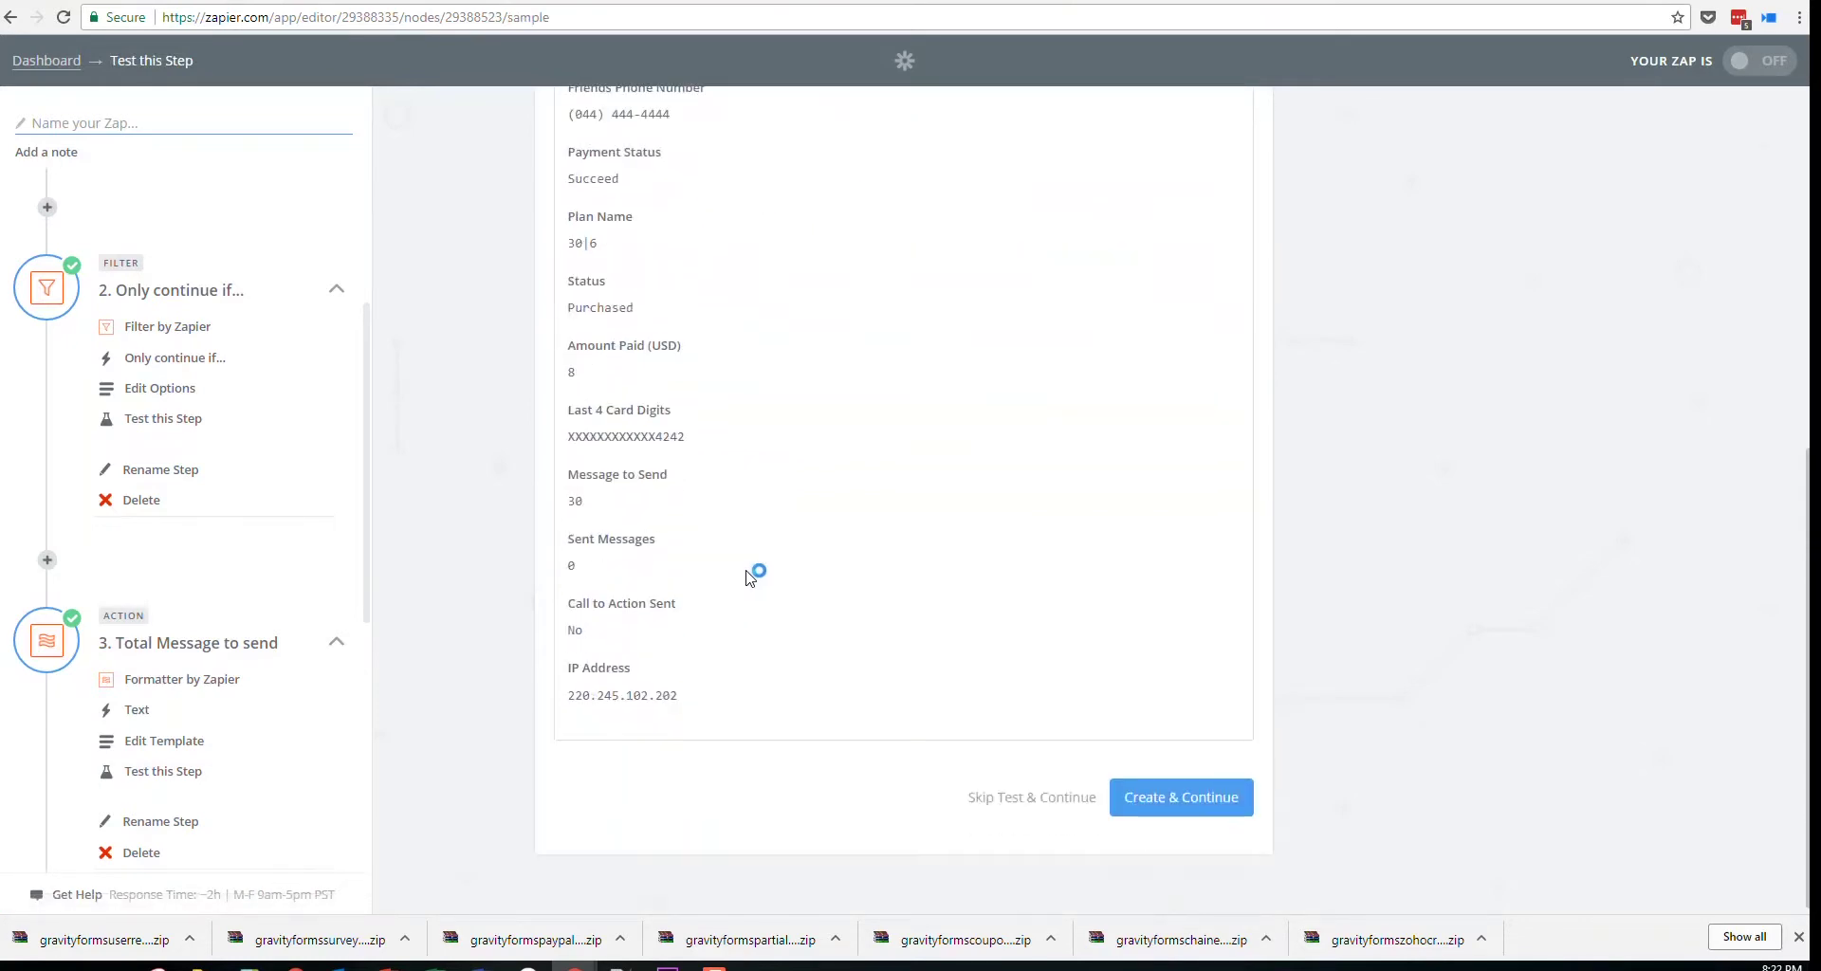
left_click(1171, 796)
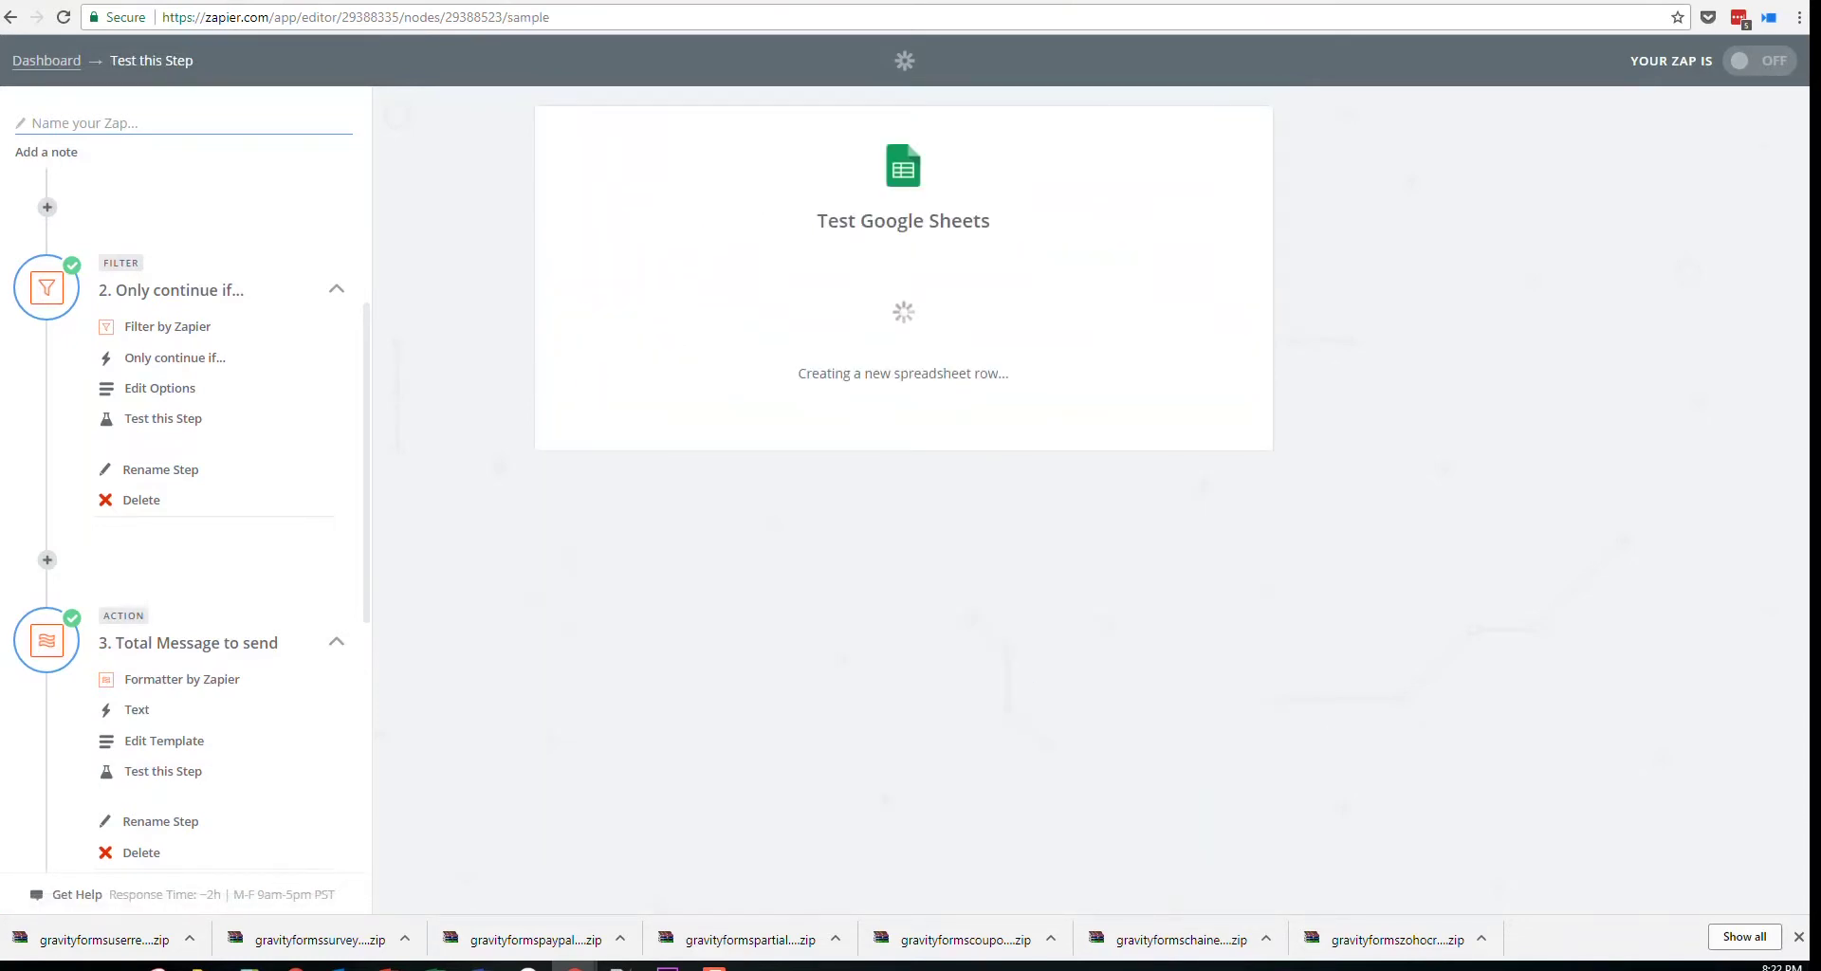
Switch to the TrumpText spreadsheet in Google Sheets and examine the test row in the Payments worksheet
left_click(237, 1)
left_click(517, 461)
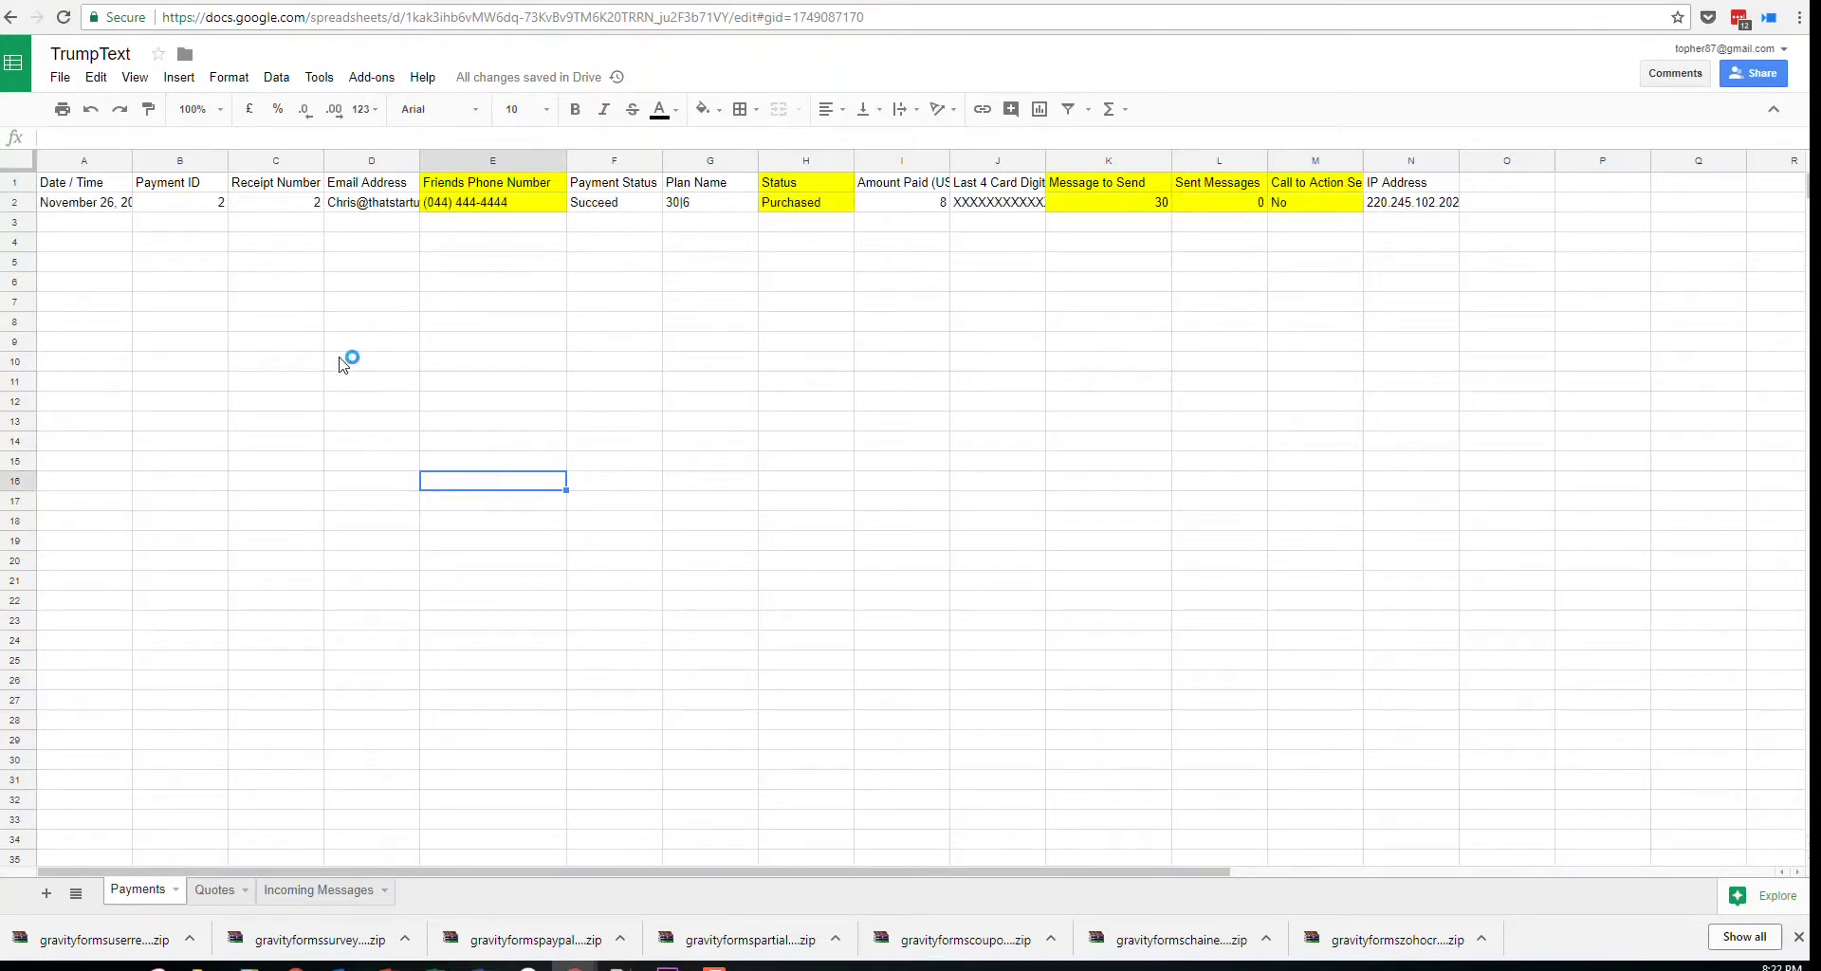
left_click(1188, 282)
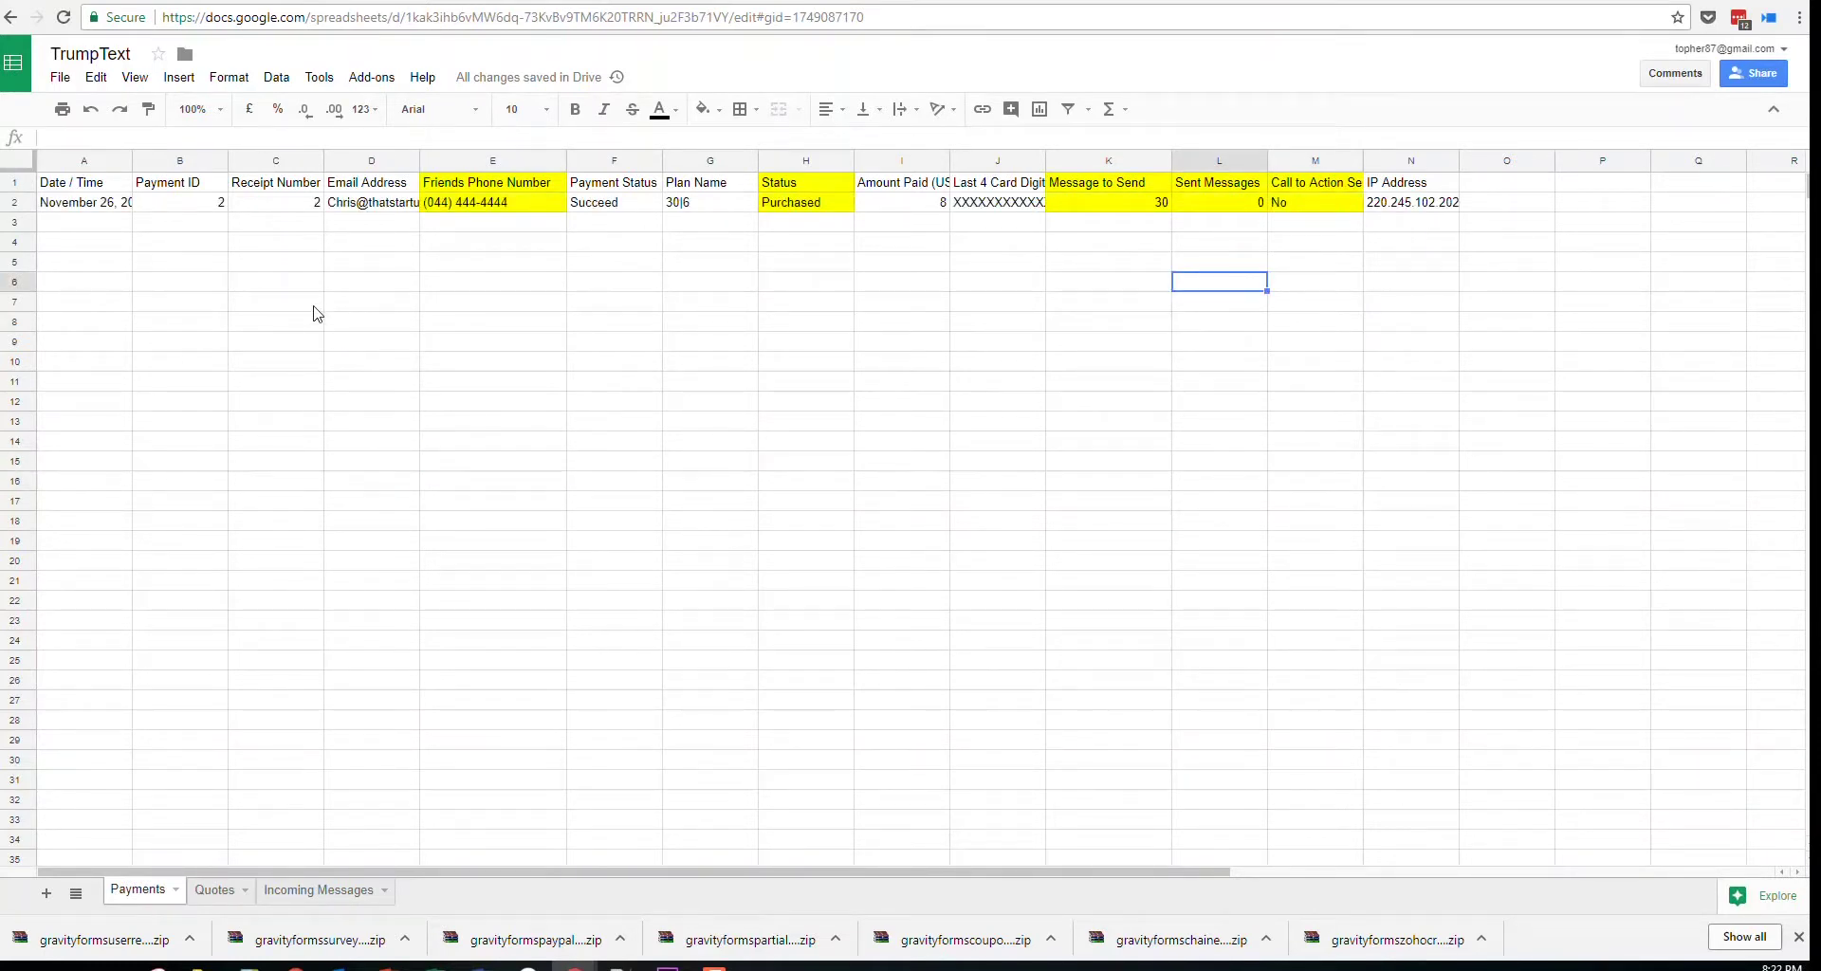
left_click(866, 264)
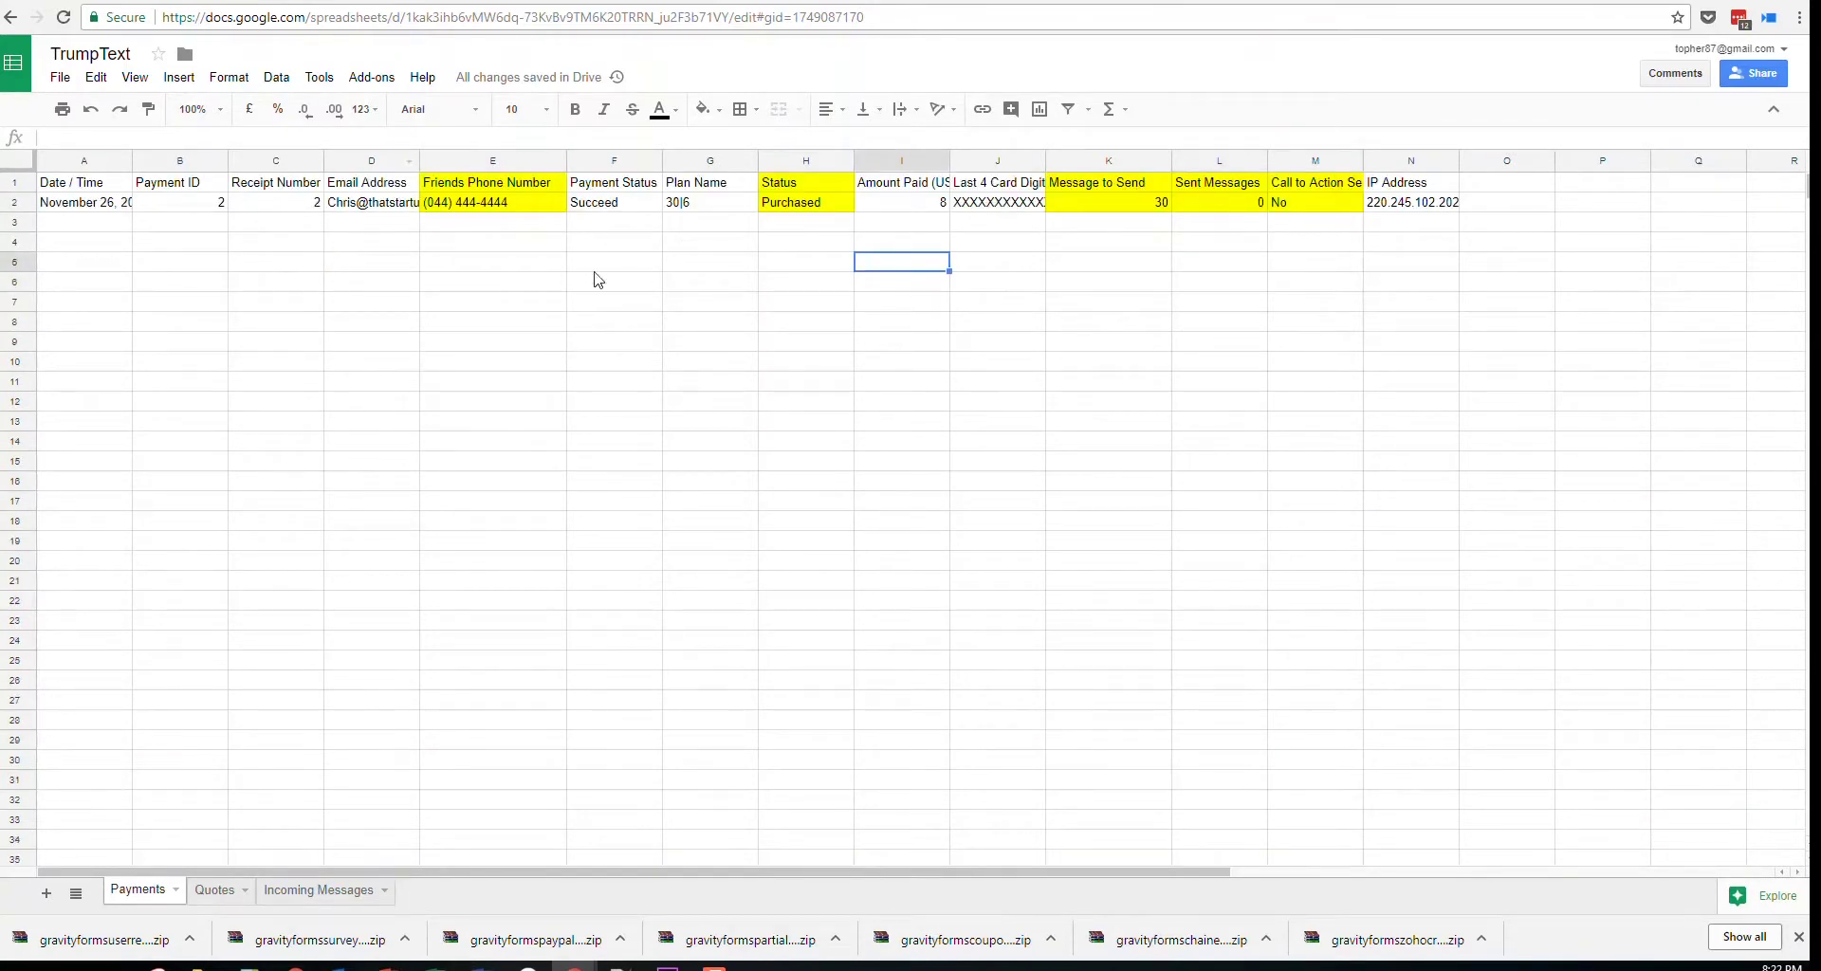
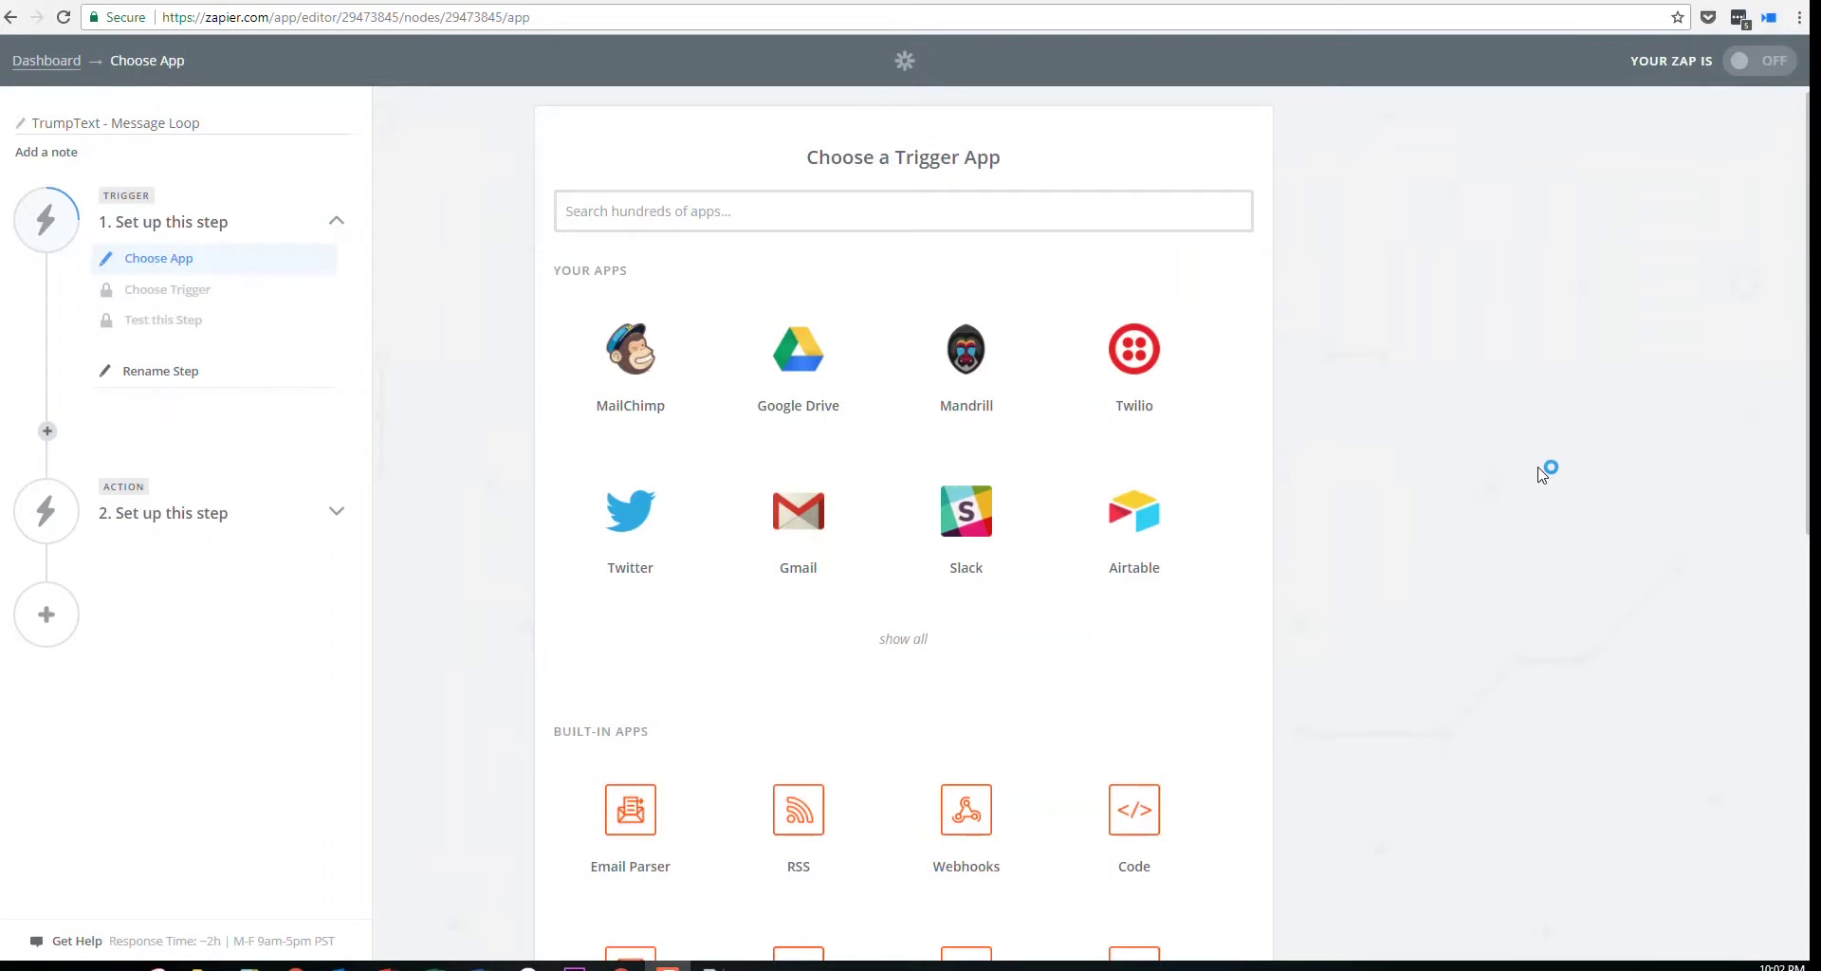
Choose Google Sheets as the trigger app of the TrumpText - Message Loop zap
left_click(875, 210)
type("s")
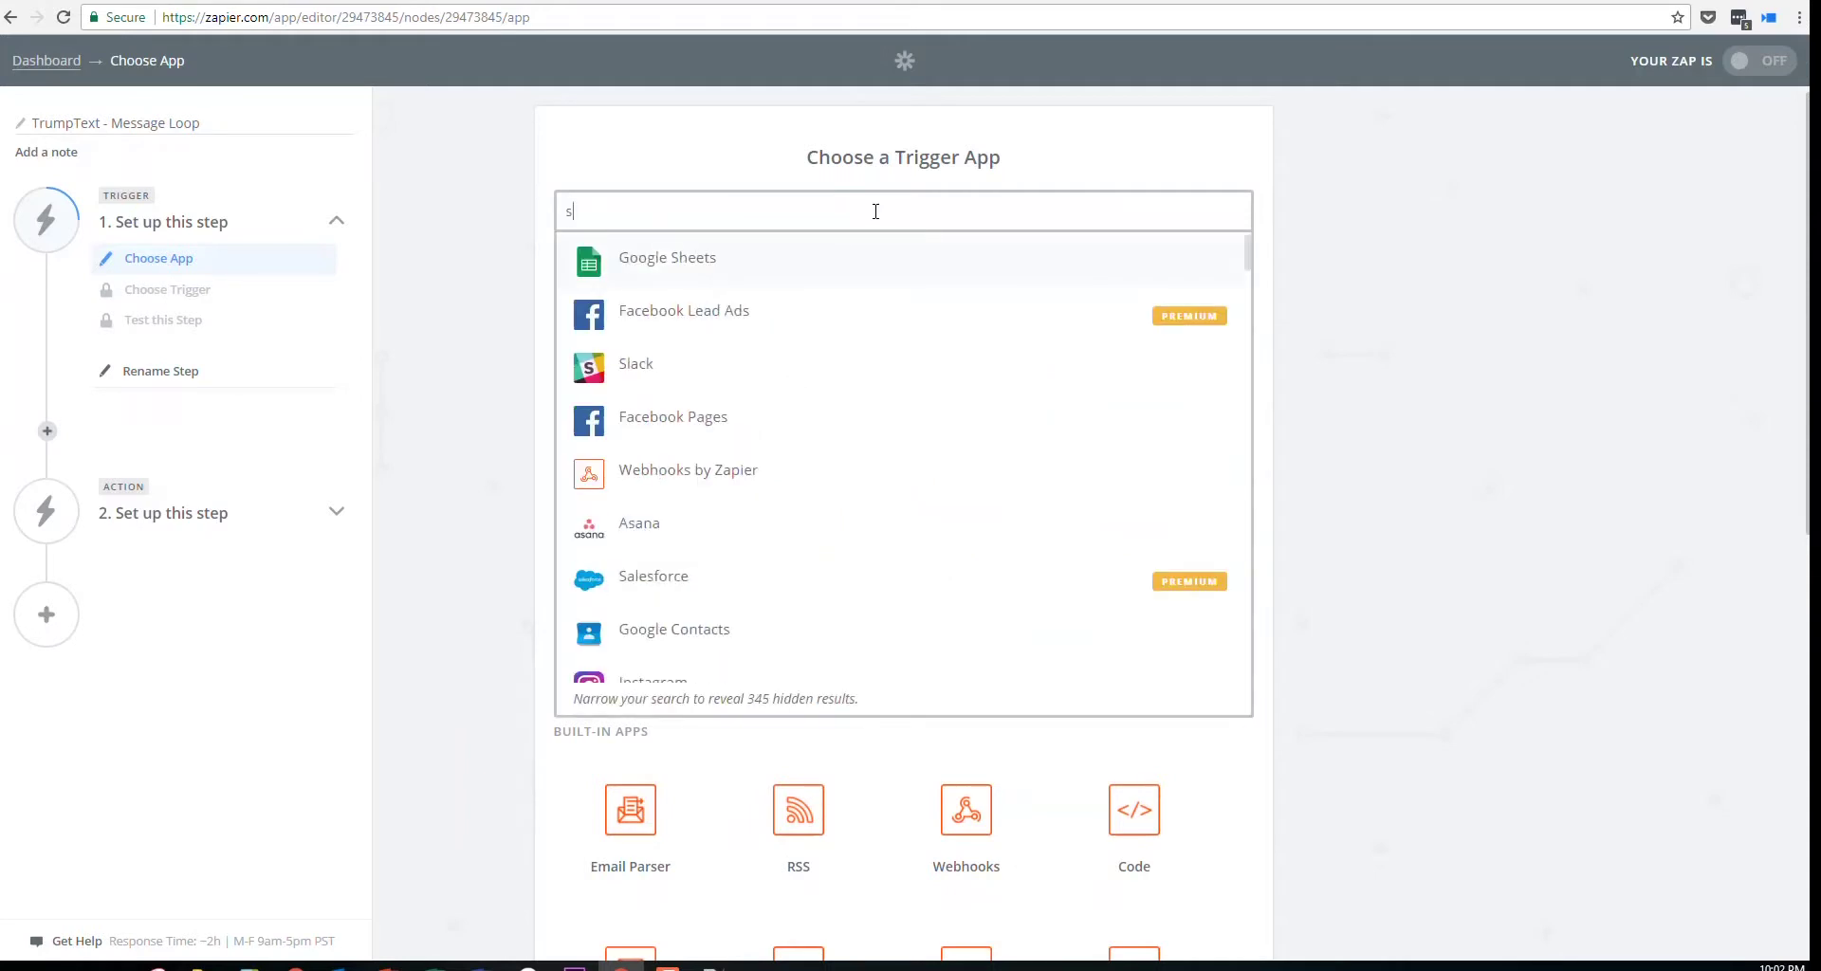
left_click(736, 260)
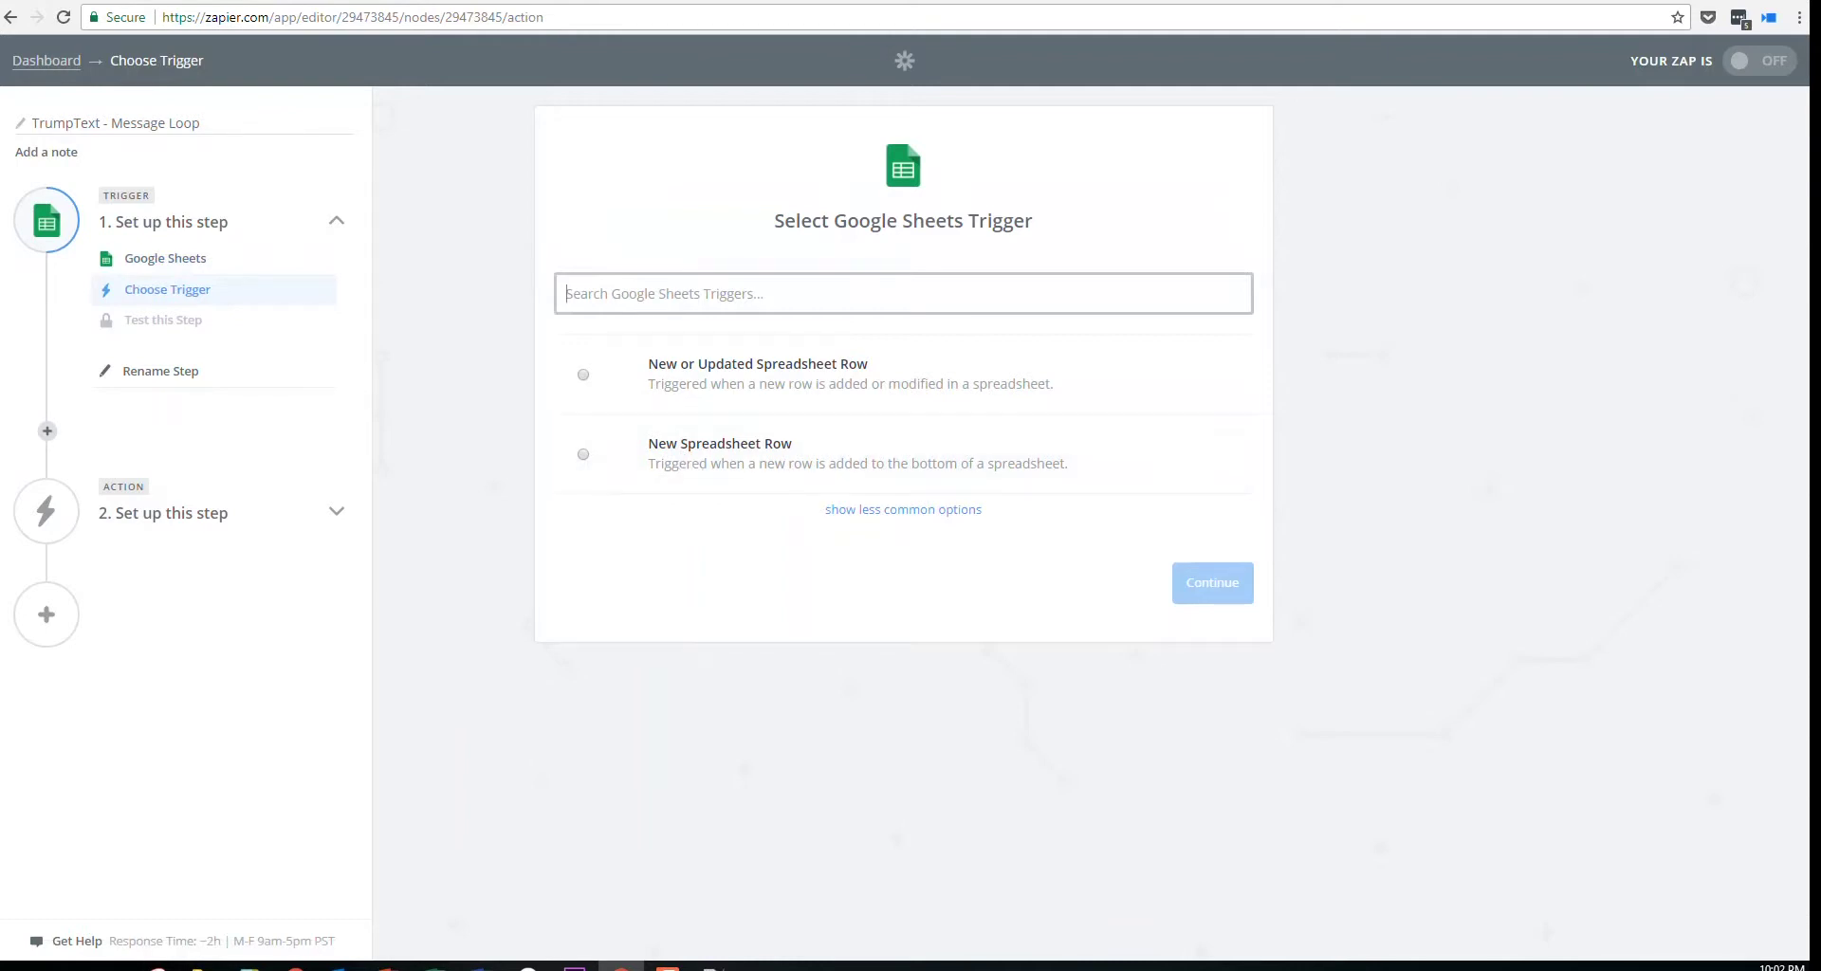
Switch to the TrumpText spreadsheet, examine the Sent Messages column in the Payments worksheet, and return to the Zapier editor
left_click(407, 1)
left_click(1340, 163)
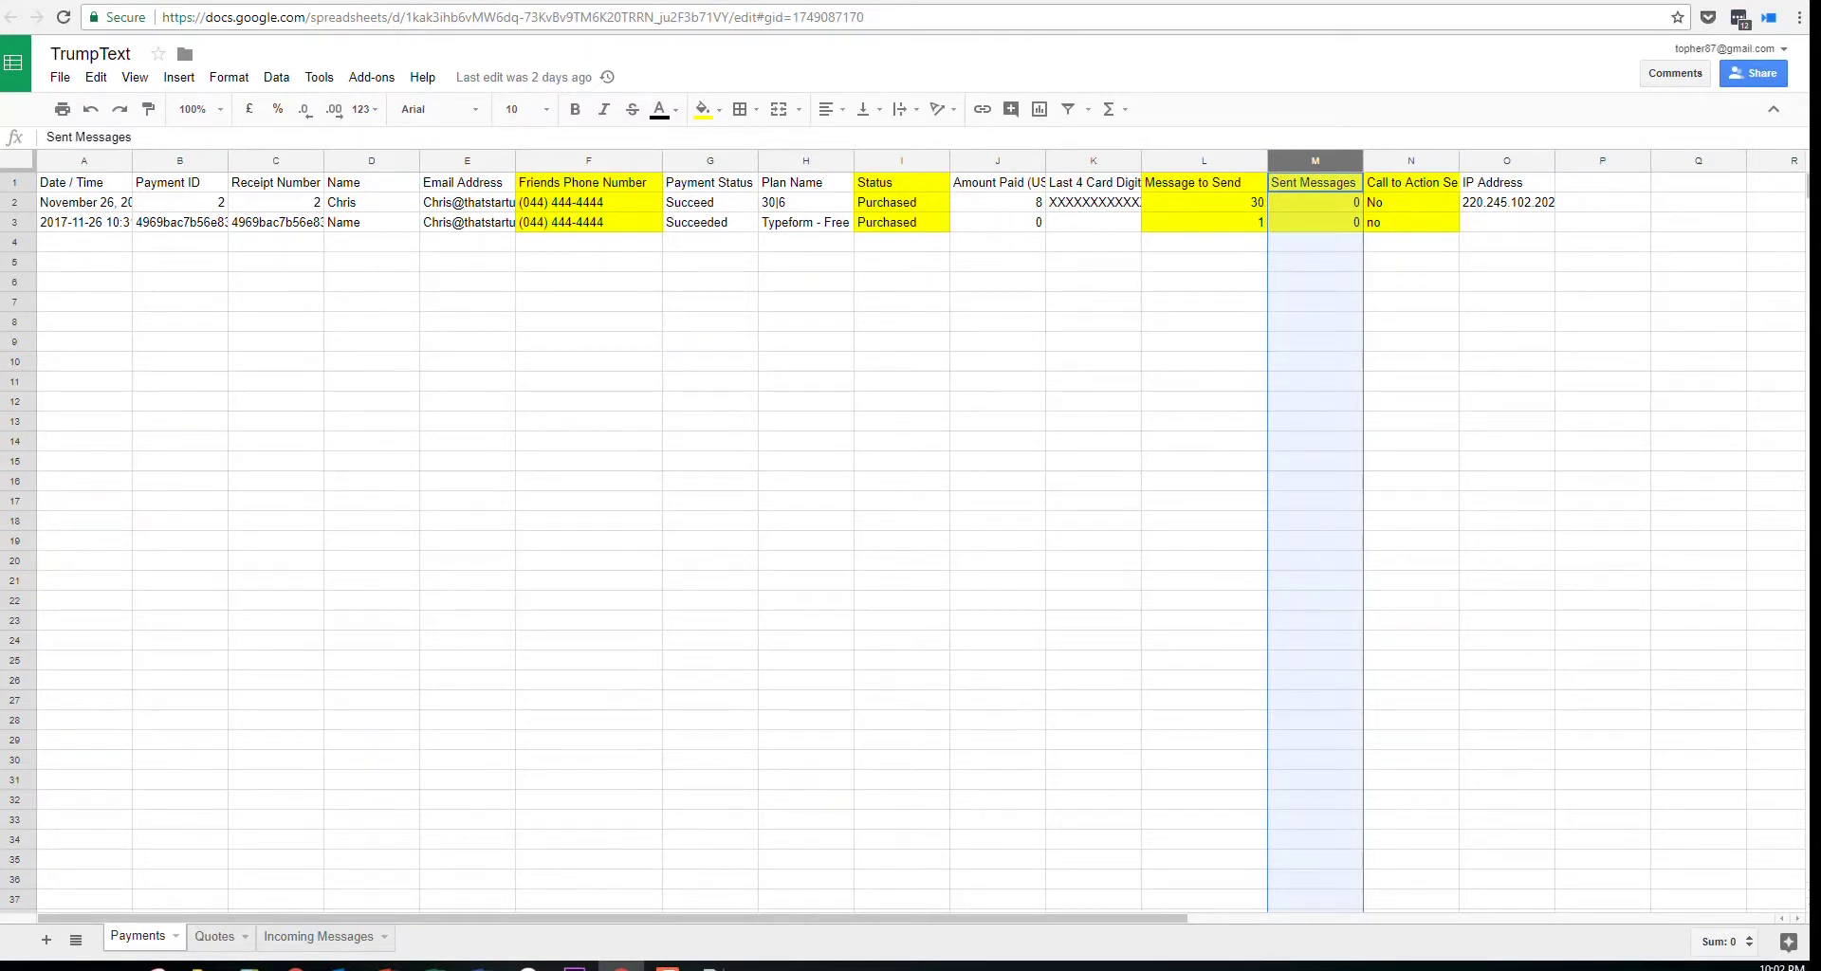
left_click(103, 0)
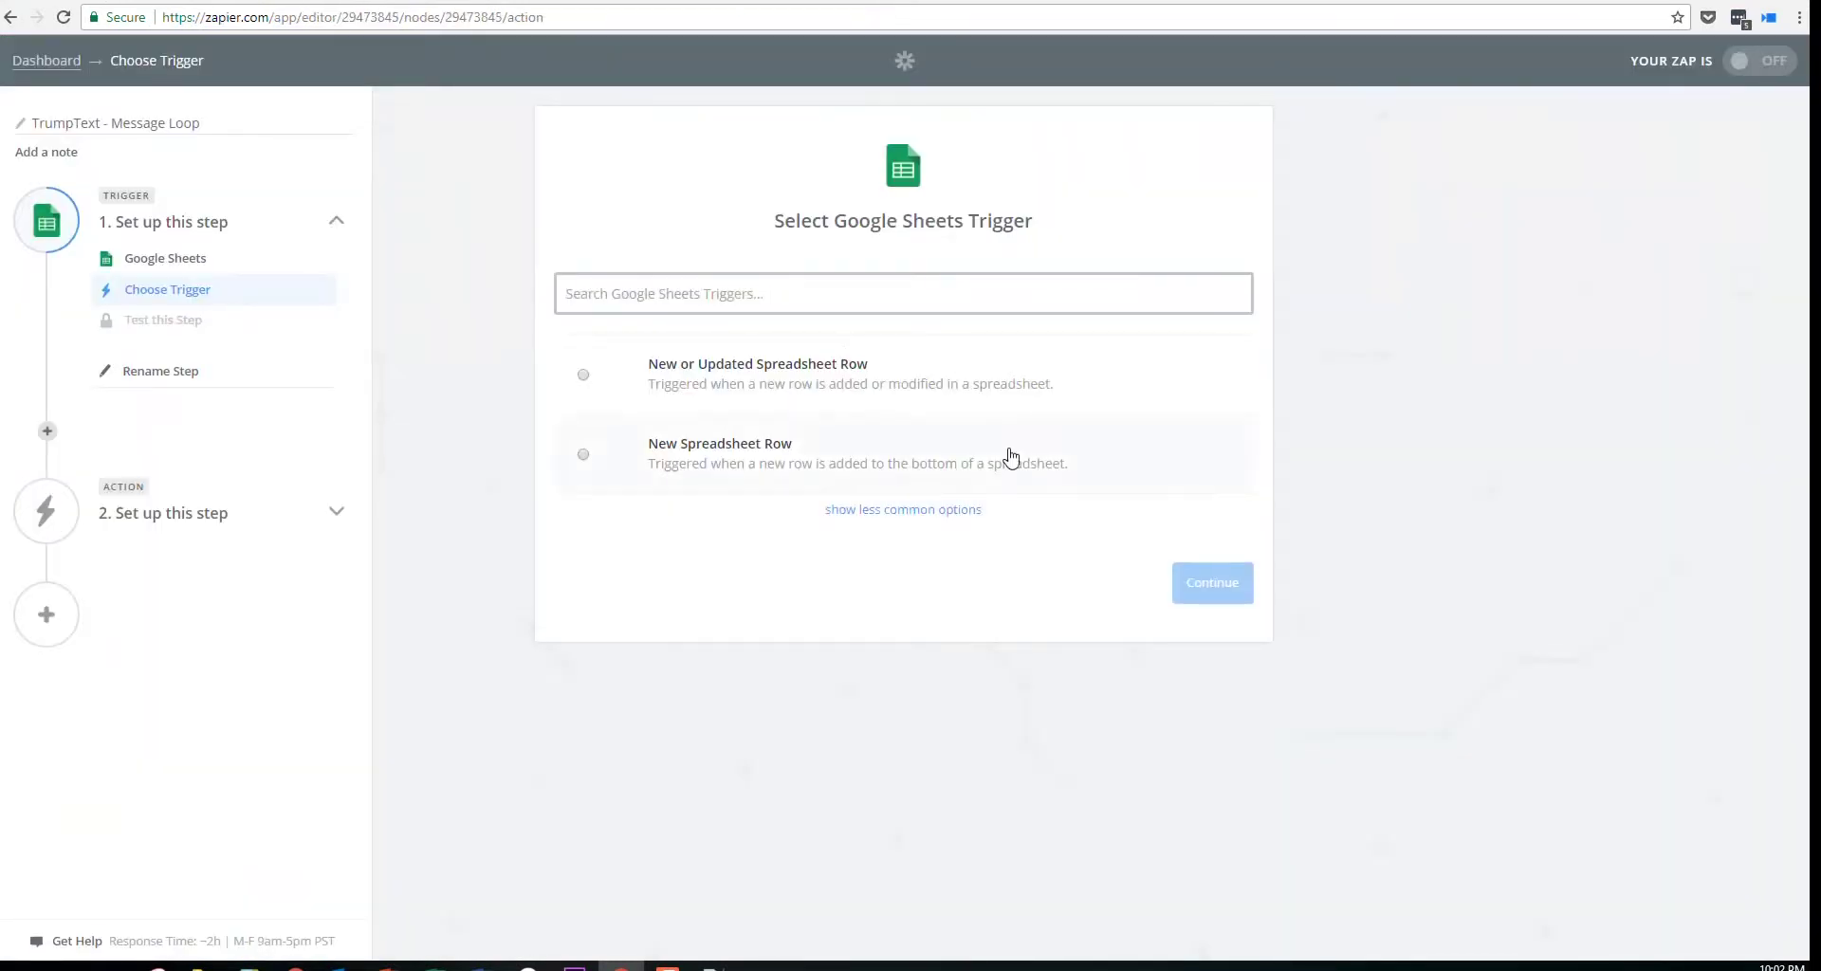
Set the trigger event to New or Updated Spreadsheet Row and select the startup company's Google Sheets account
left_click(869, 516)
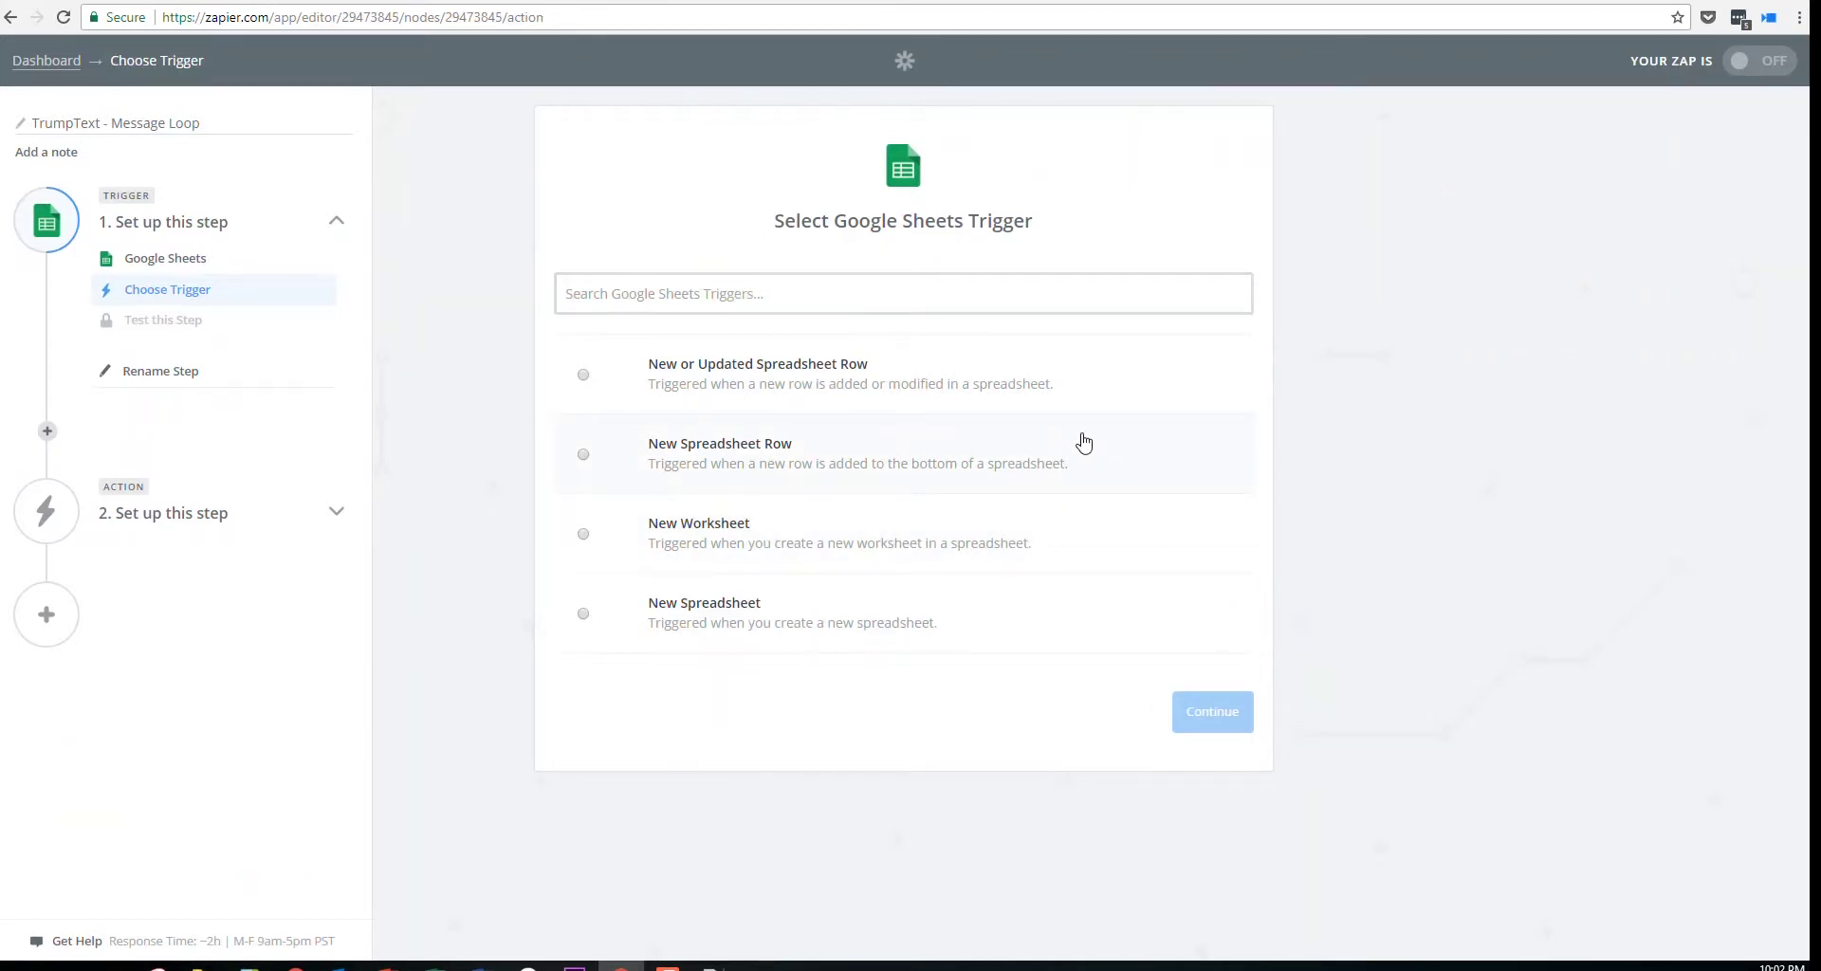
left_click(857, 381)
left_click(1223, 726)
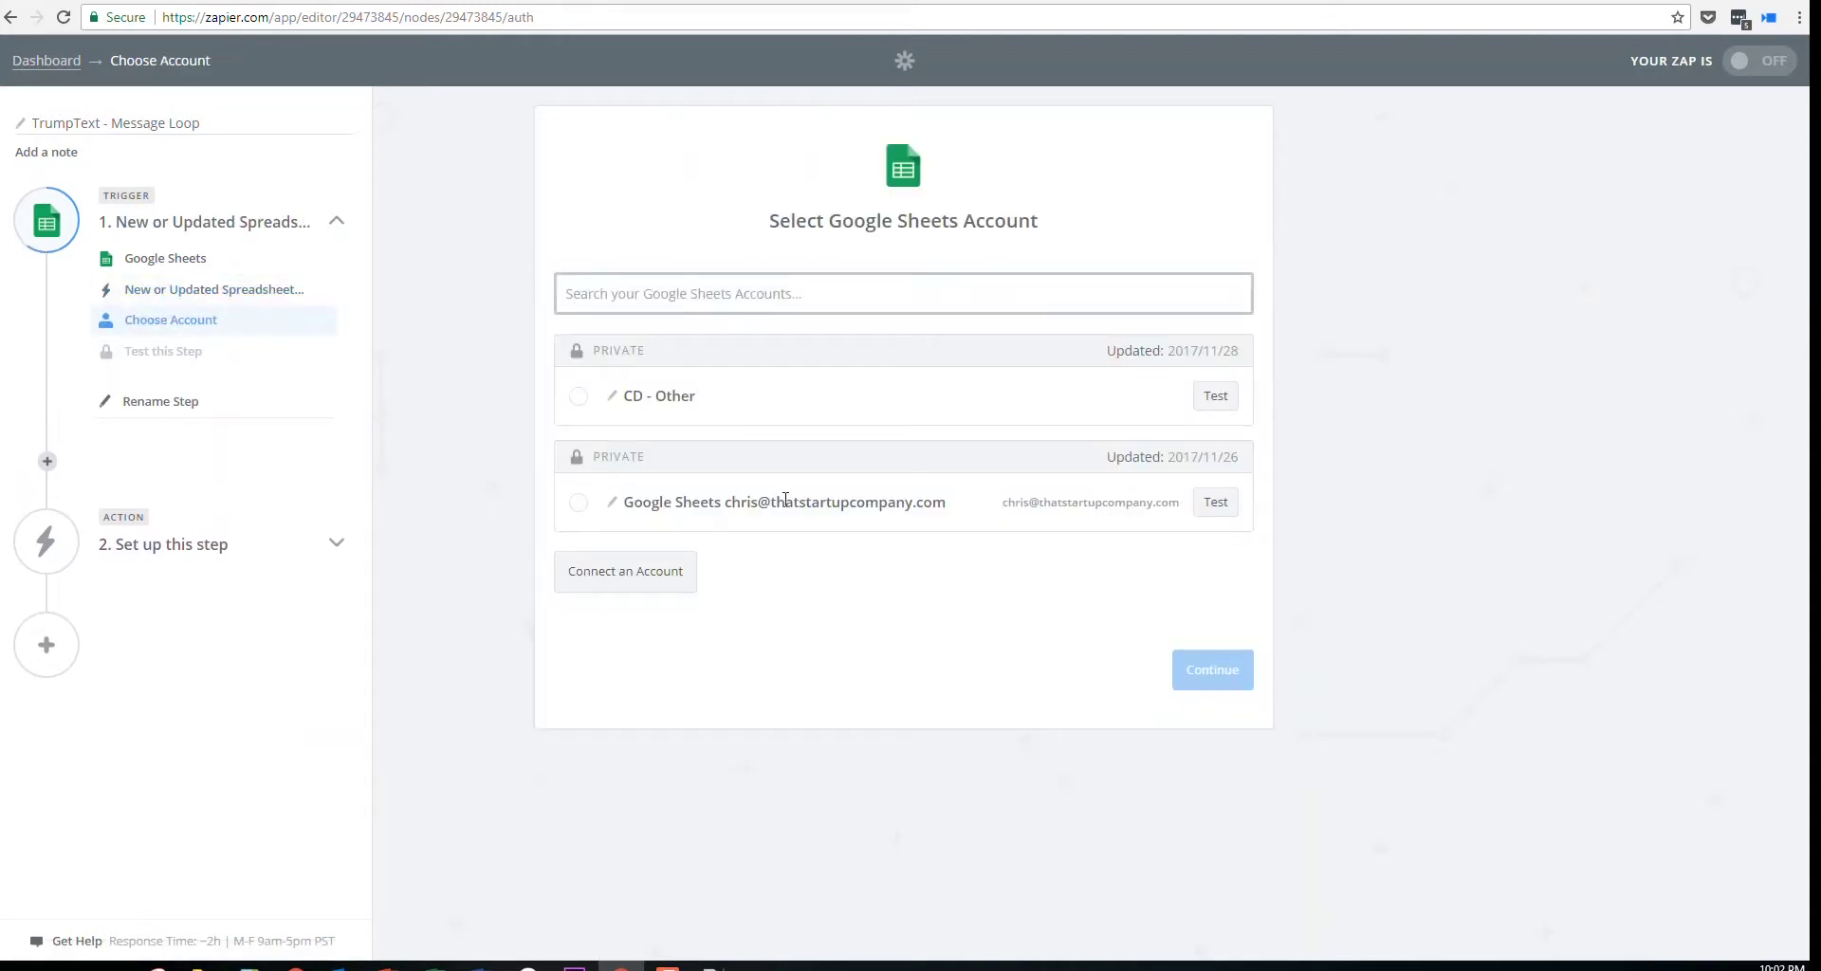
left_click(624, 517)
left_click(1207, 678)
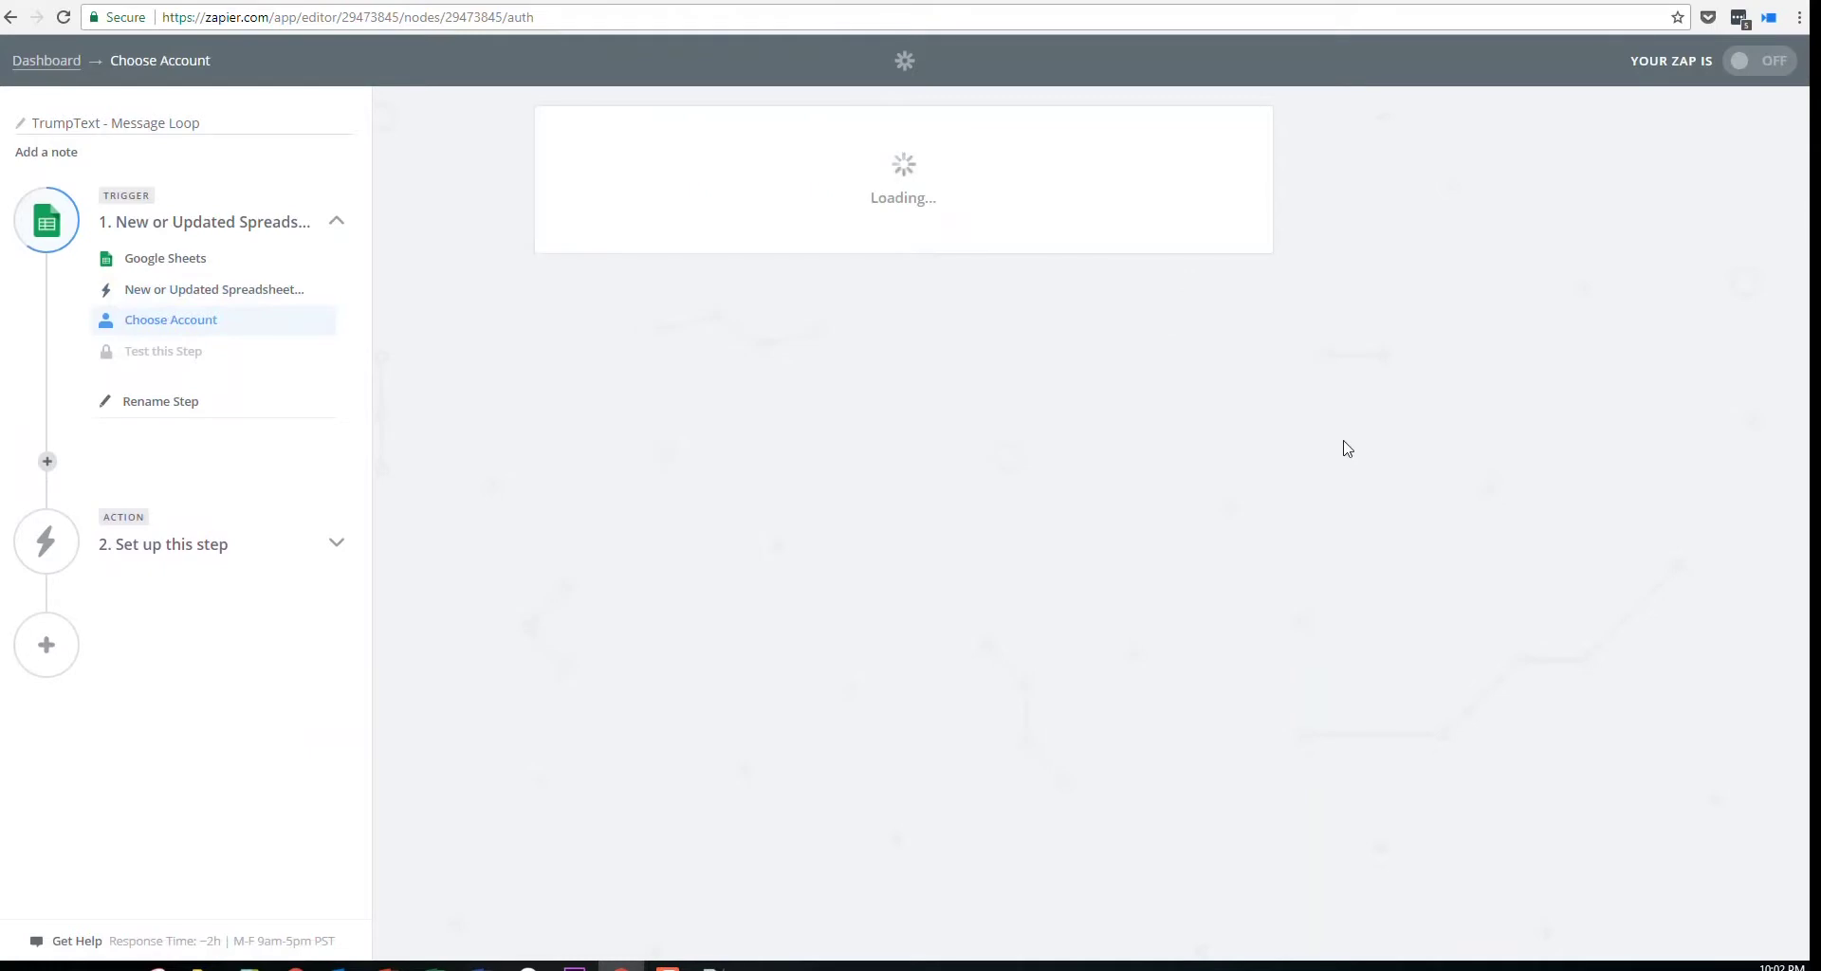
Set the trigger's spreadsheet to TrumpText and its worksheet to Payments
left_click(921, 326)
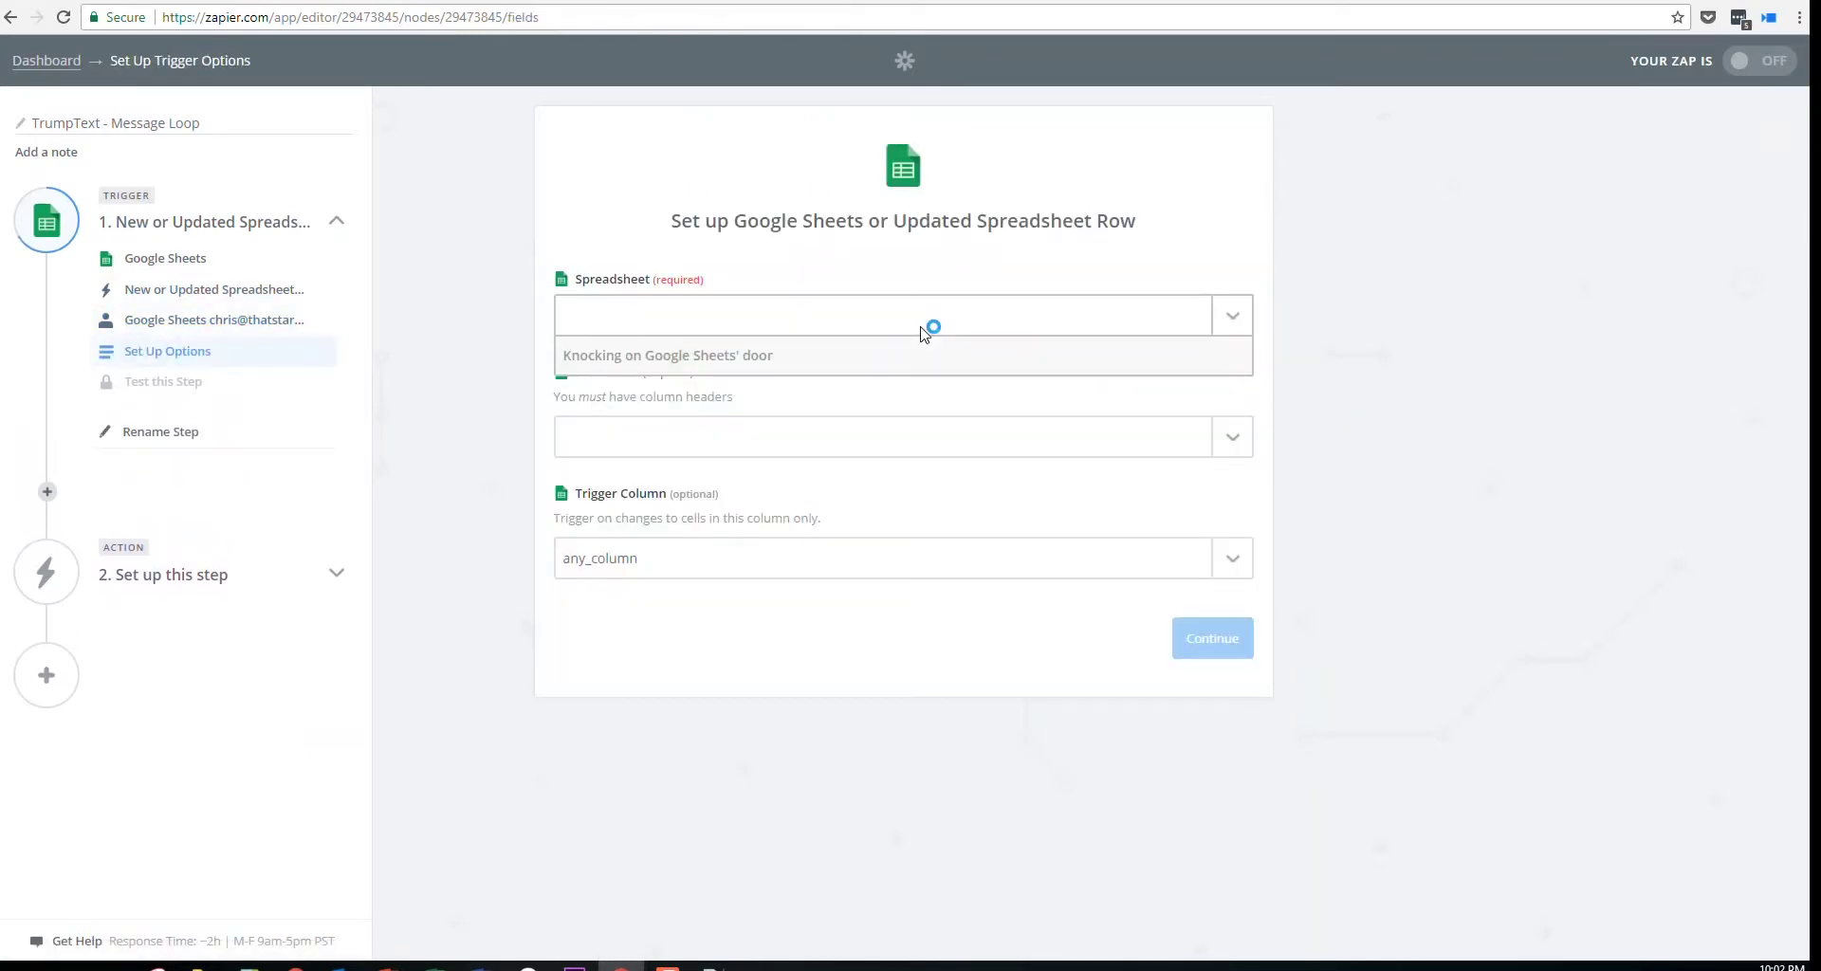
left_click(853, 393)
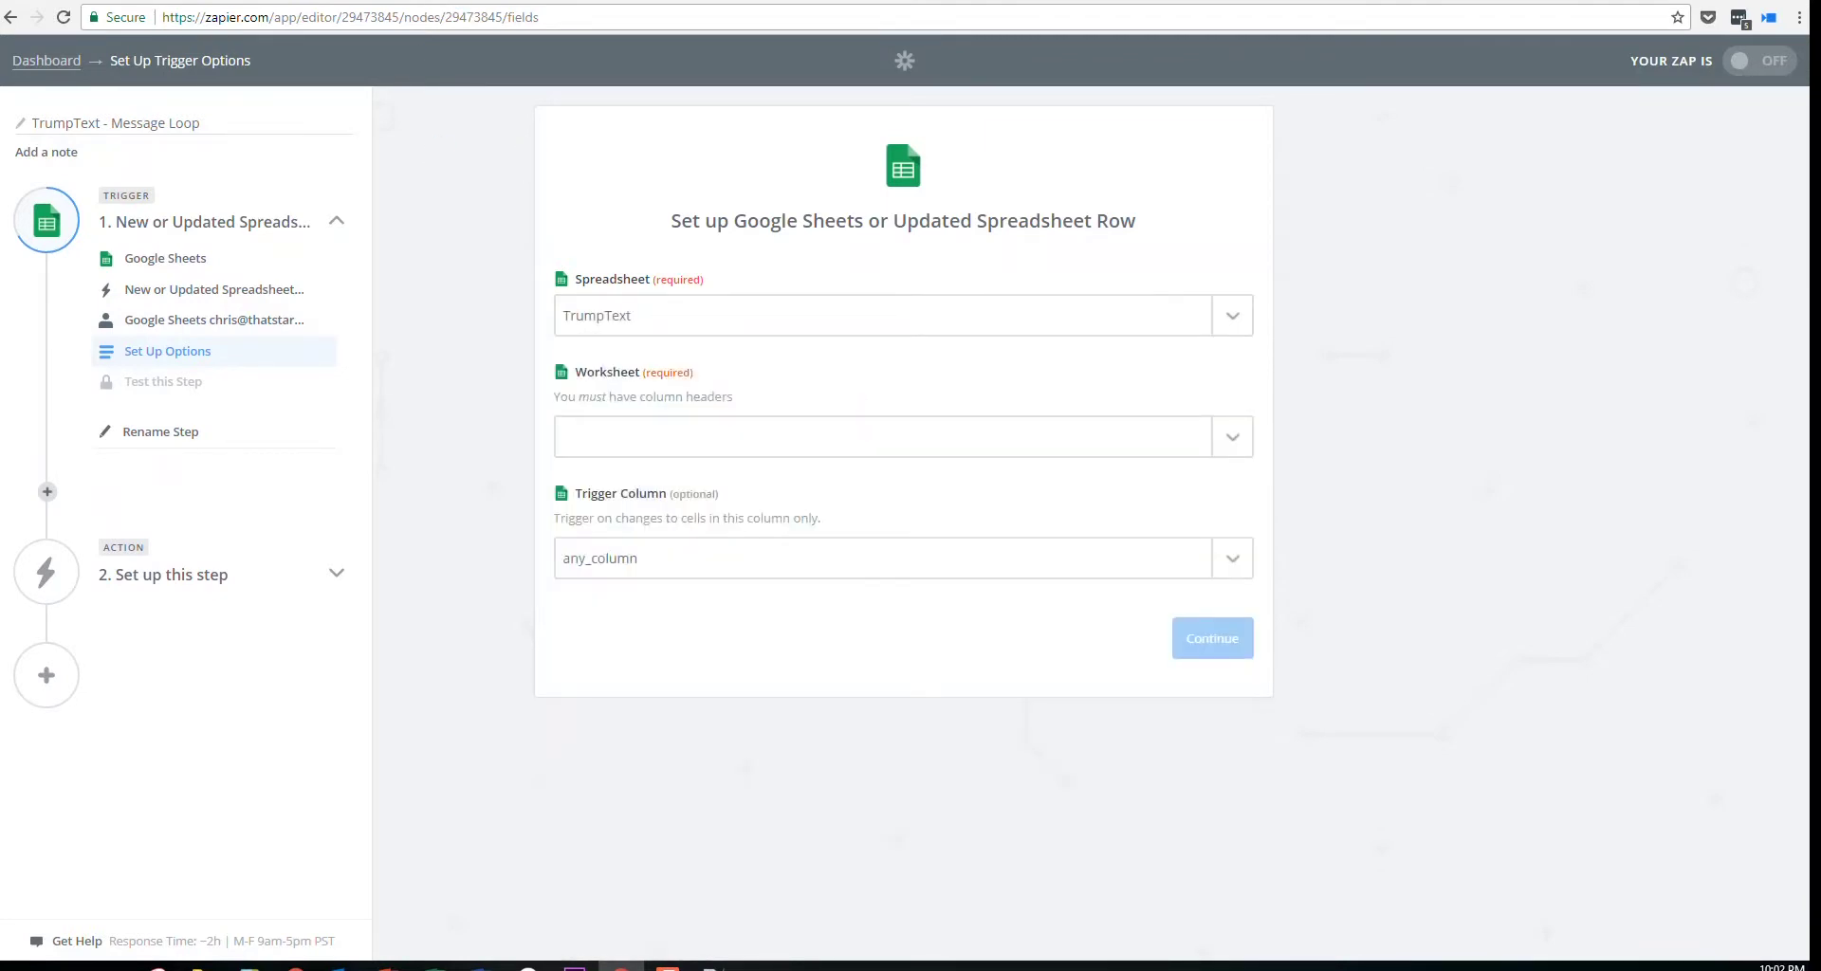
left_click(414, 2)
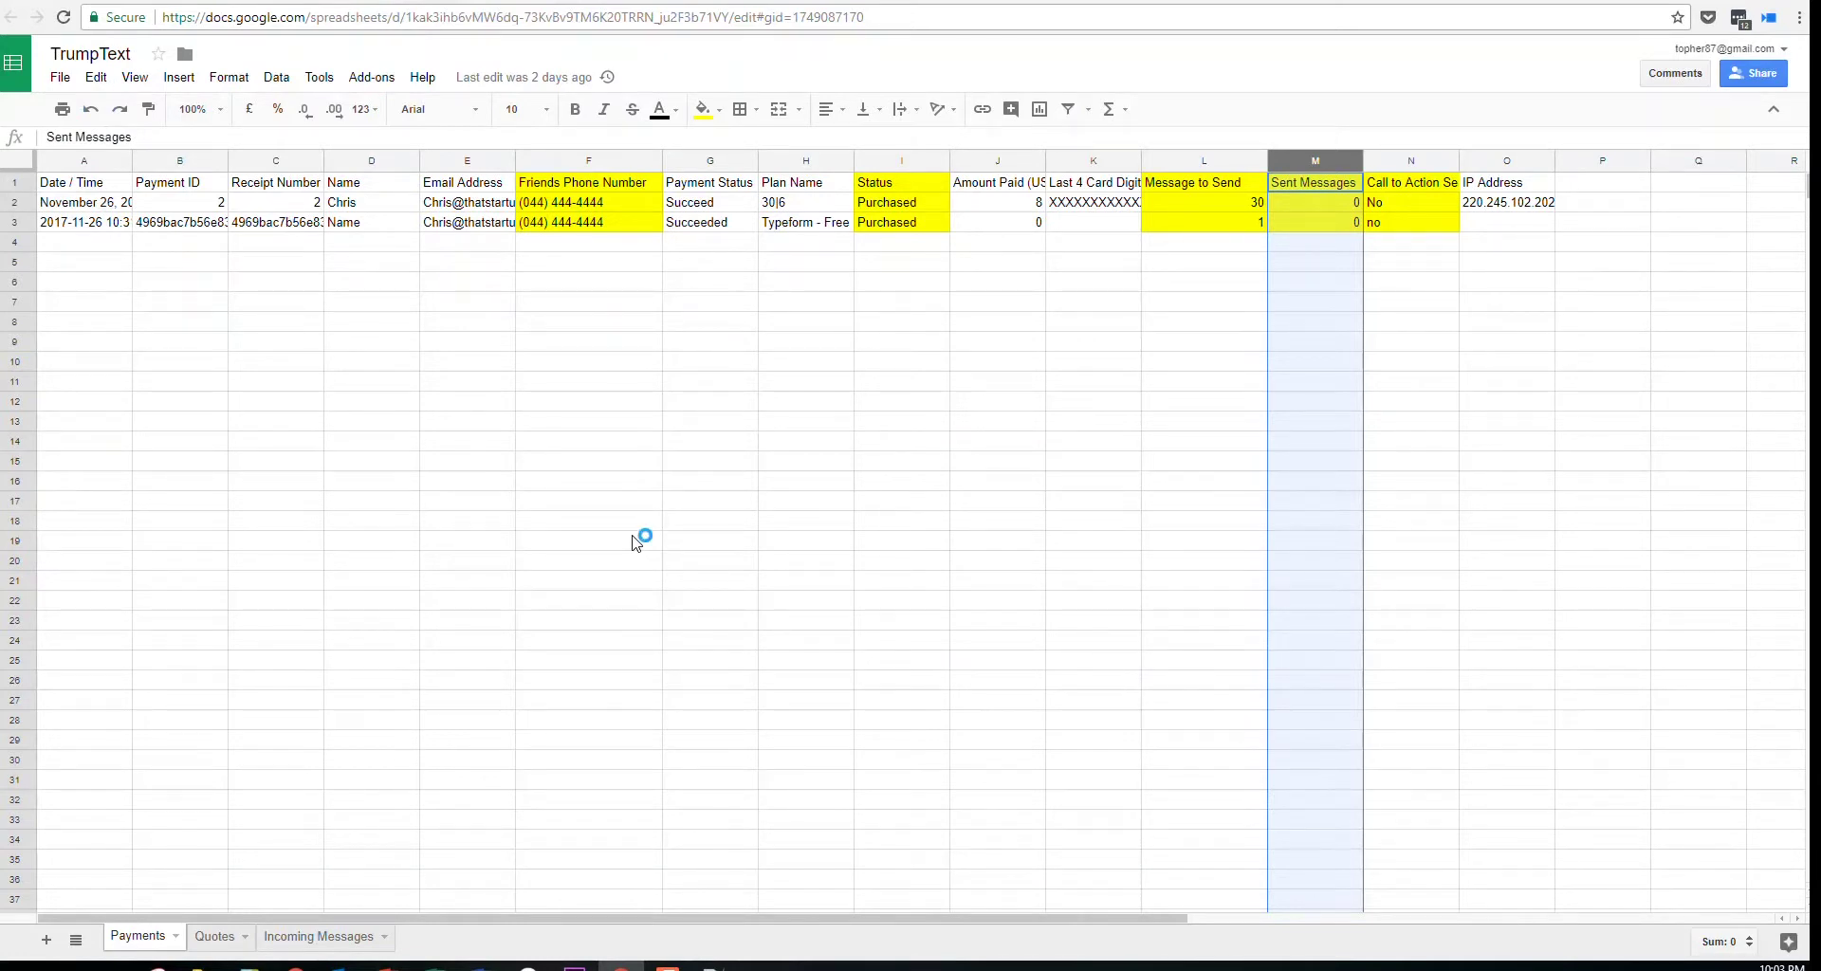
left_click(275, 2)
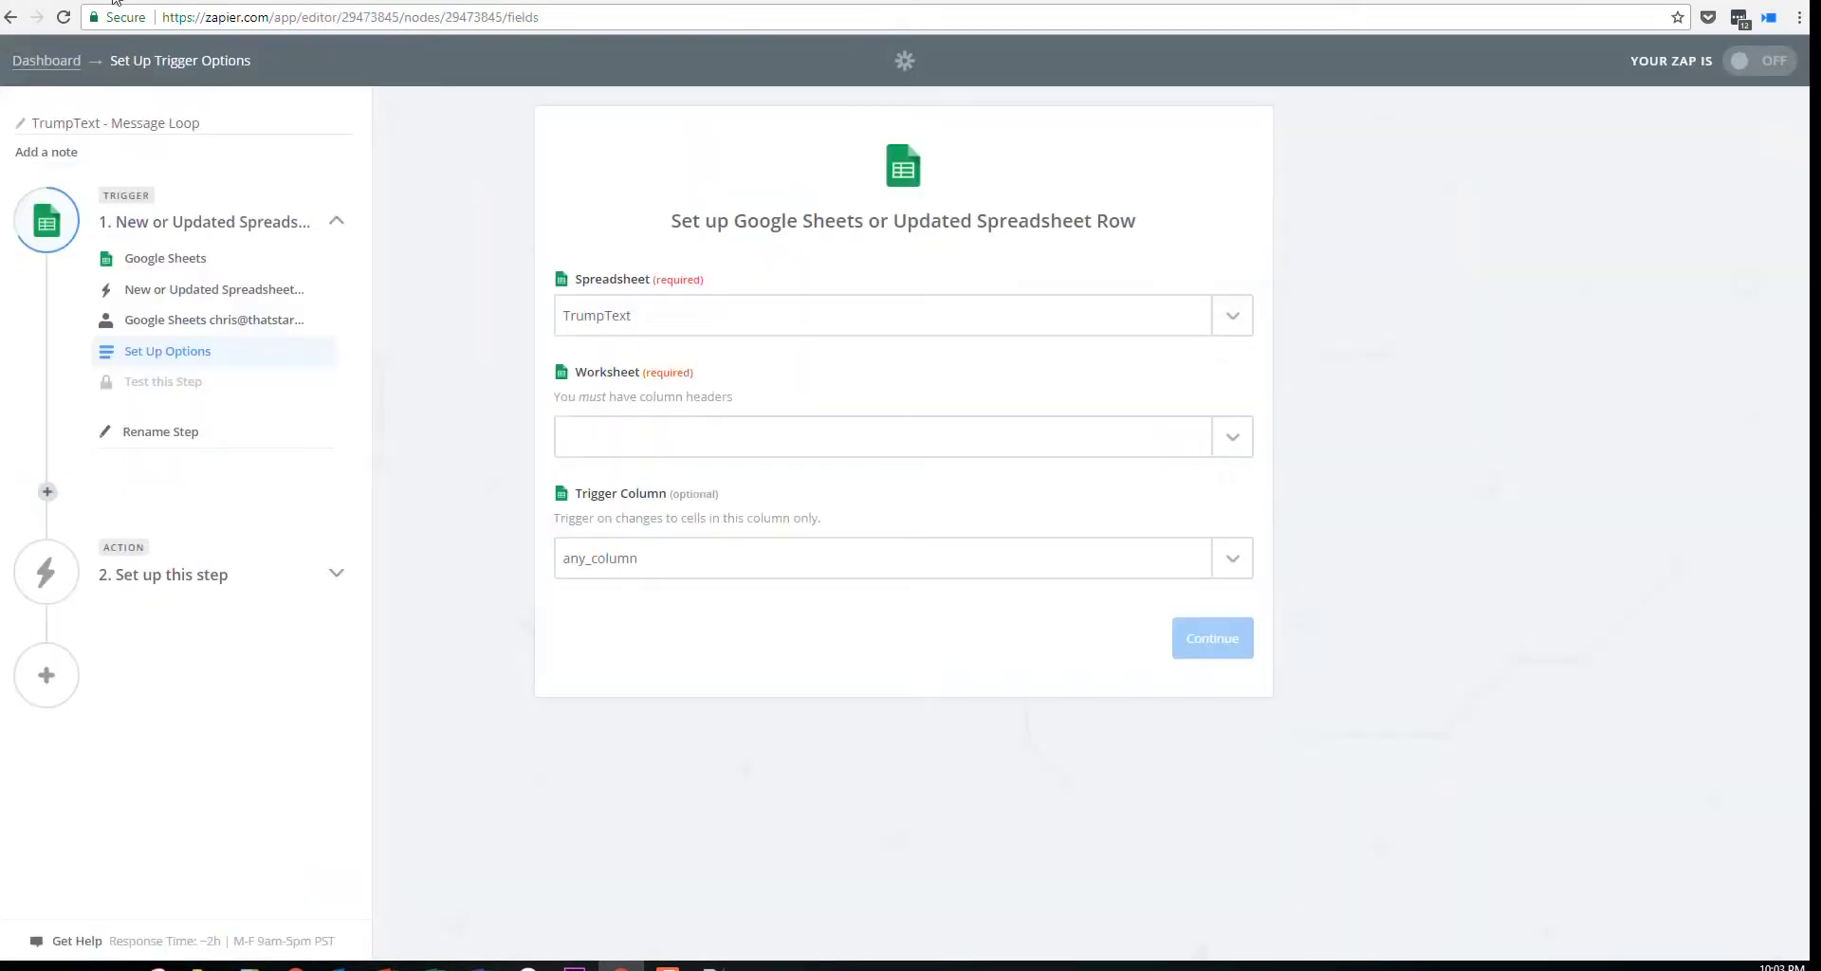
left_click(695, 438)
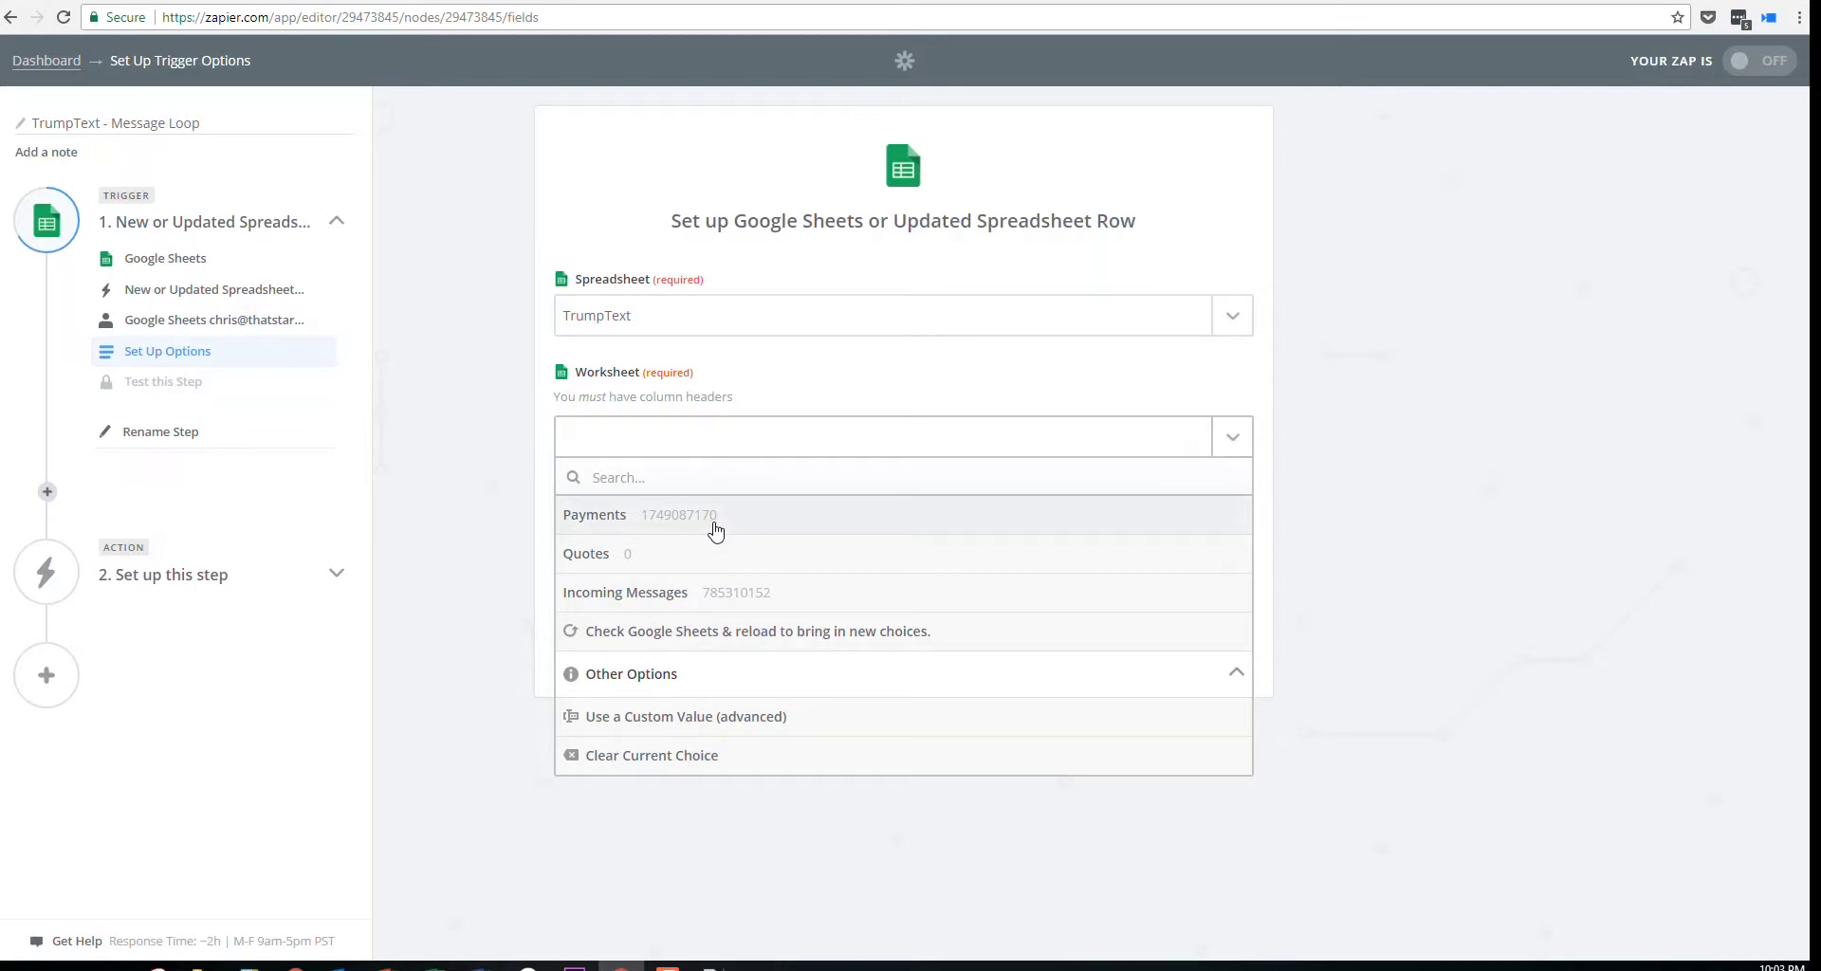
left_click(715, 531)
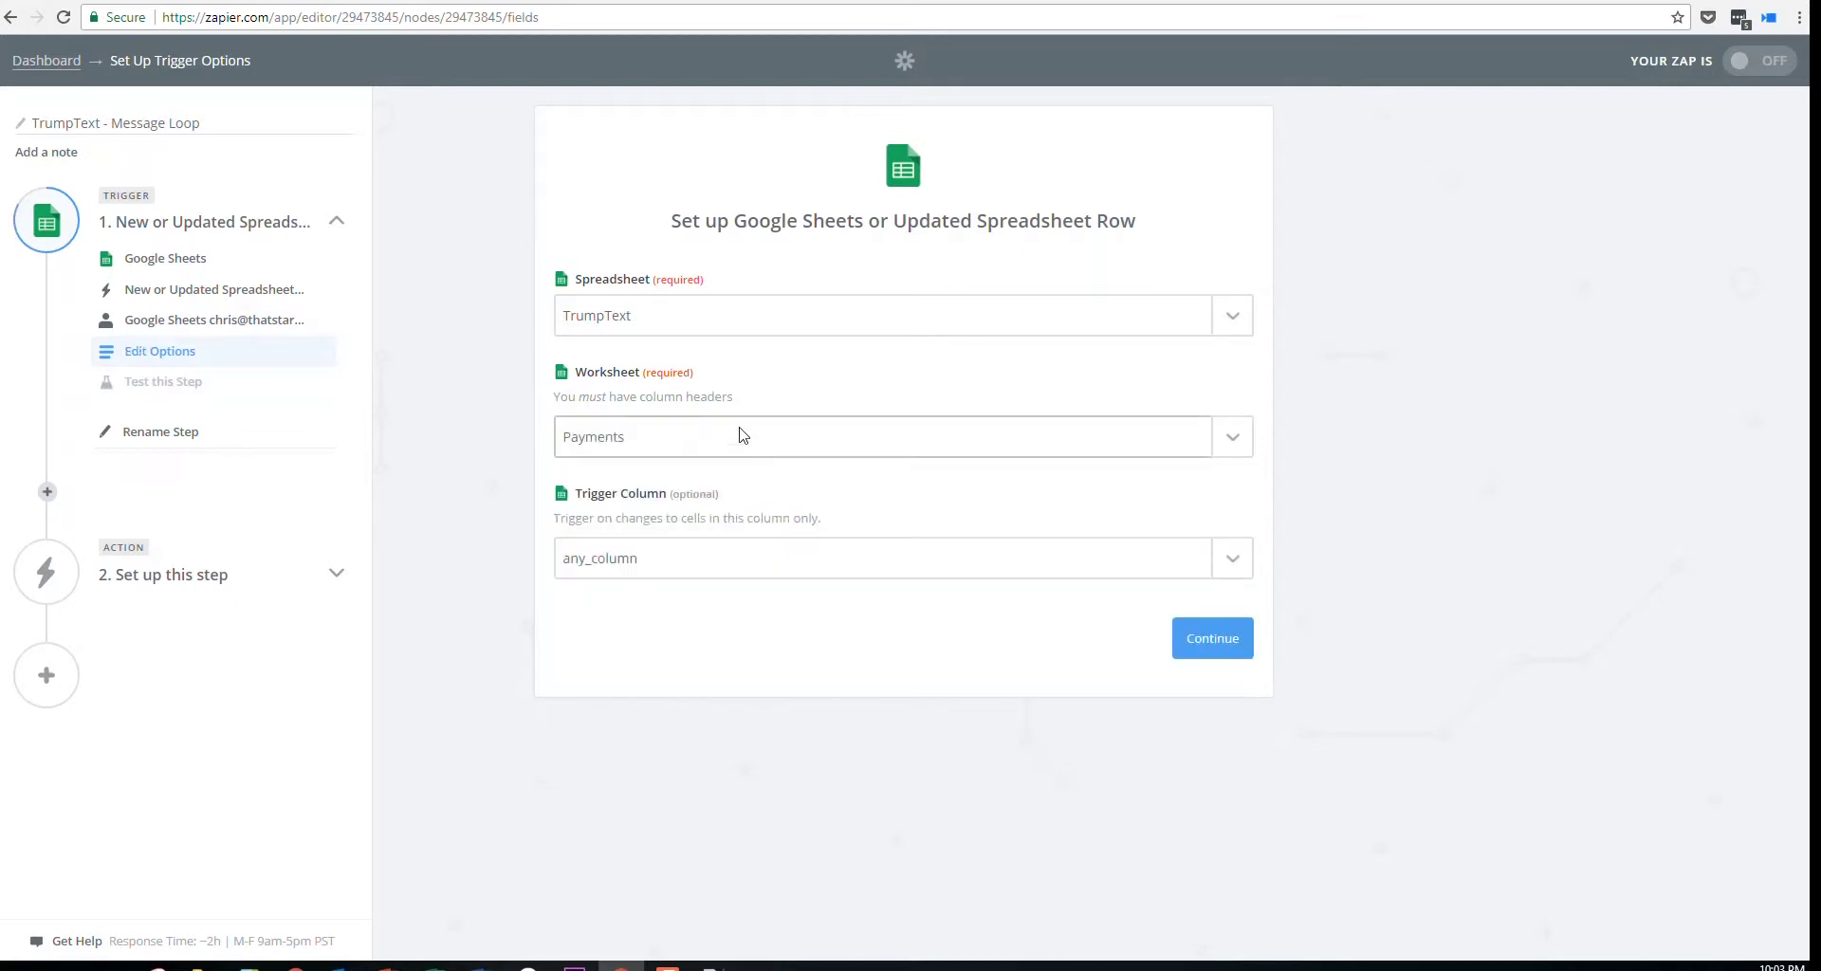
Set the trigger column to Sent Messages and save the trigger options
left_click(448, 2)
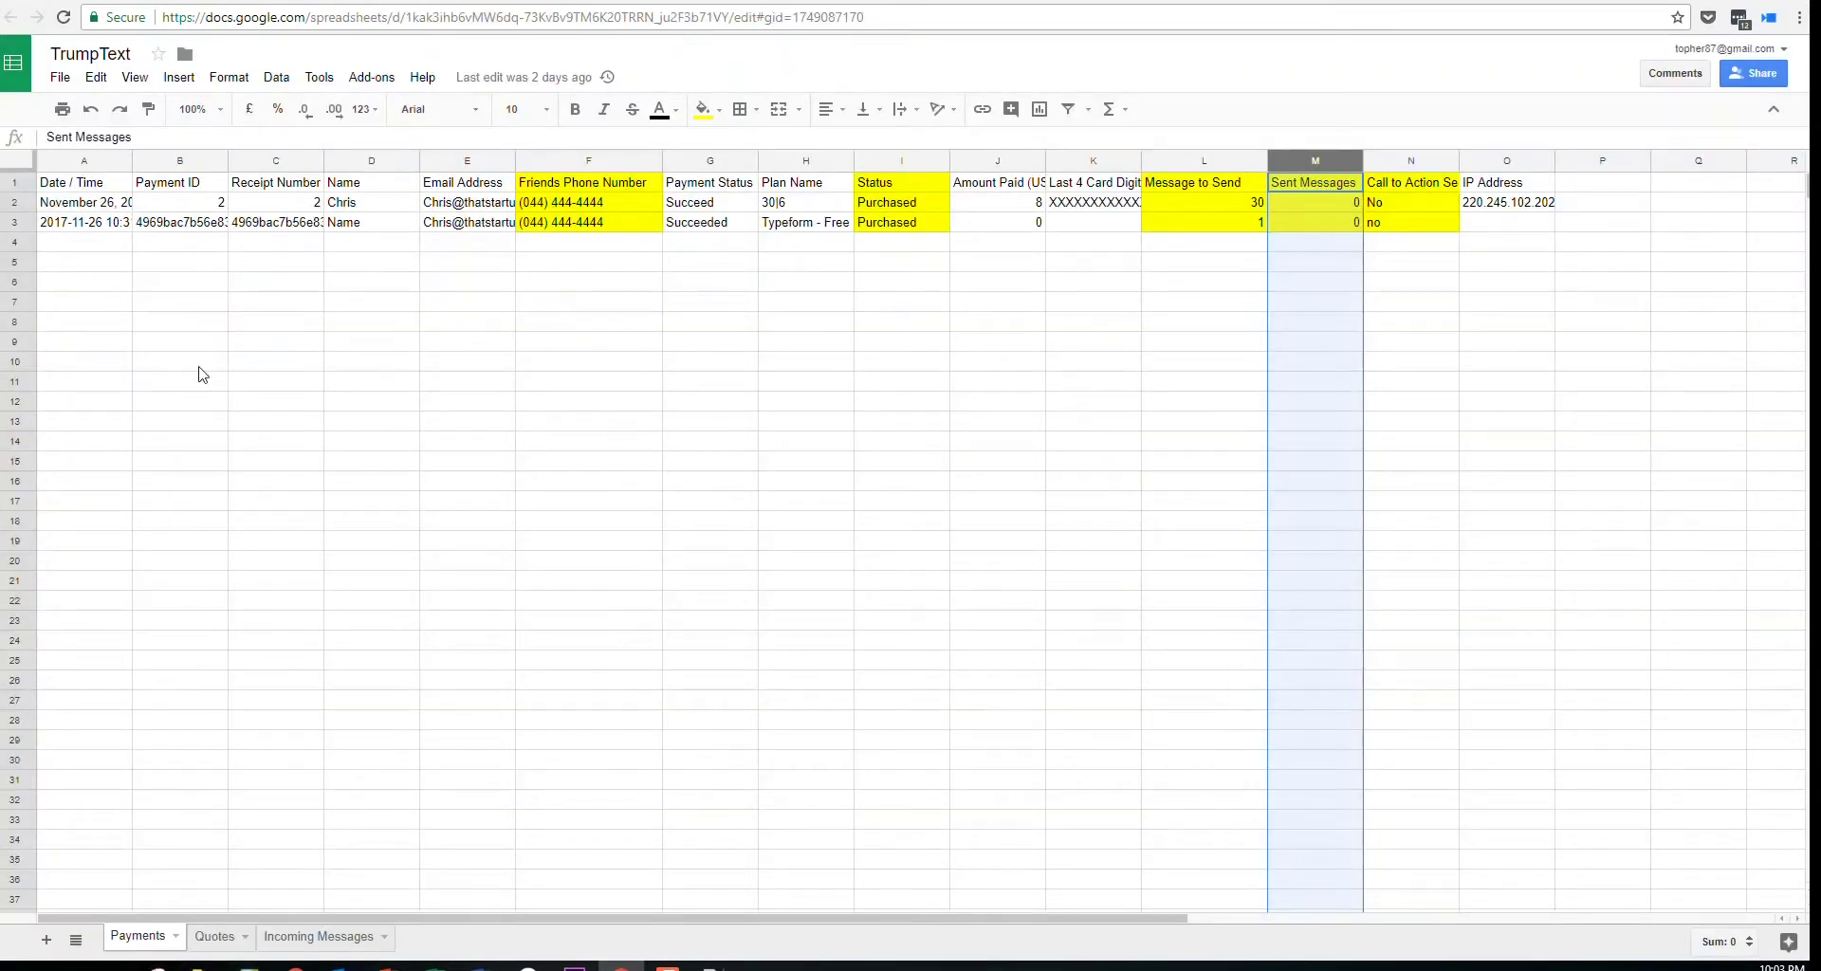
left_click(664, 2)
left_click(714, 566)
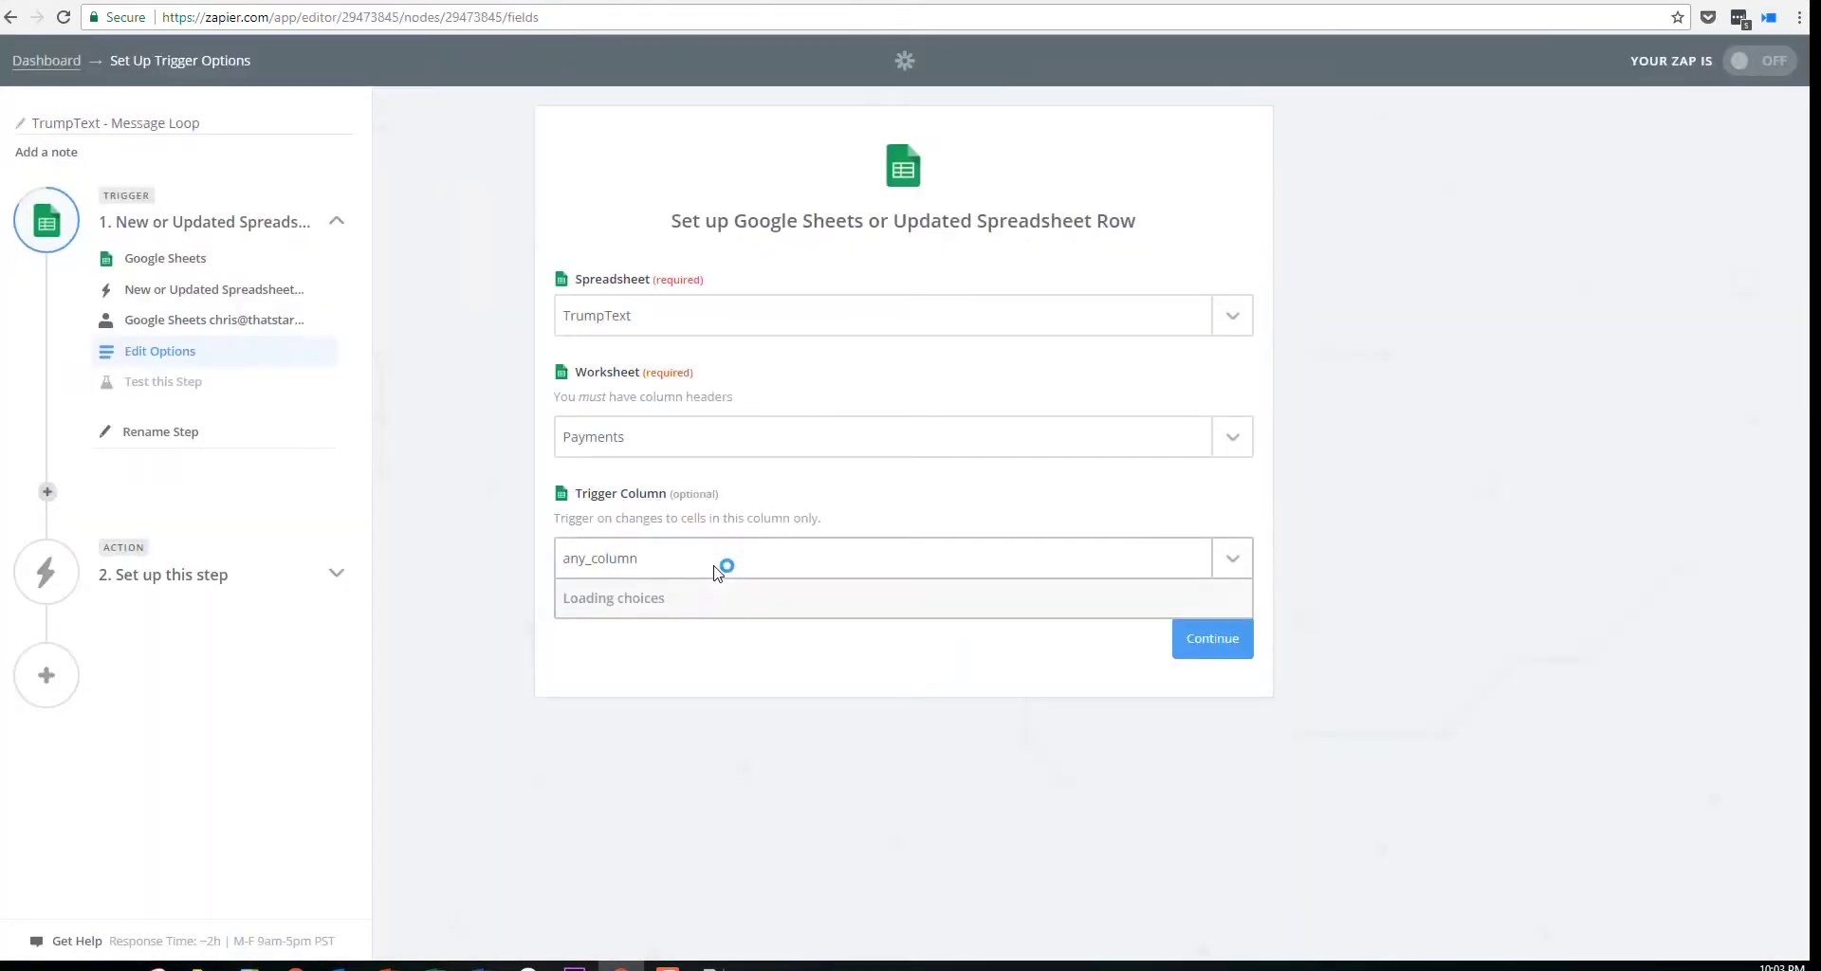
scroll(798, 790, "down", 2)
scroll(805, 790, "down", 2)
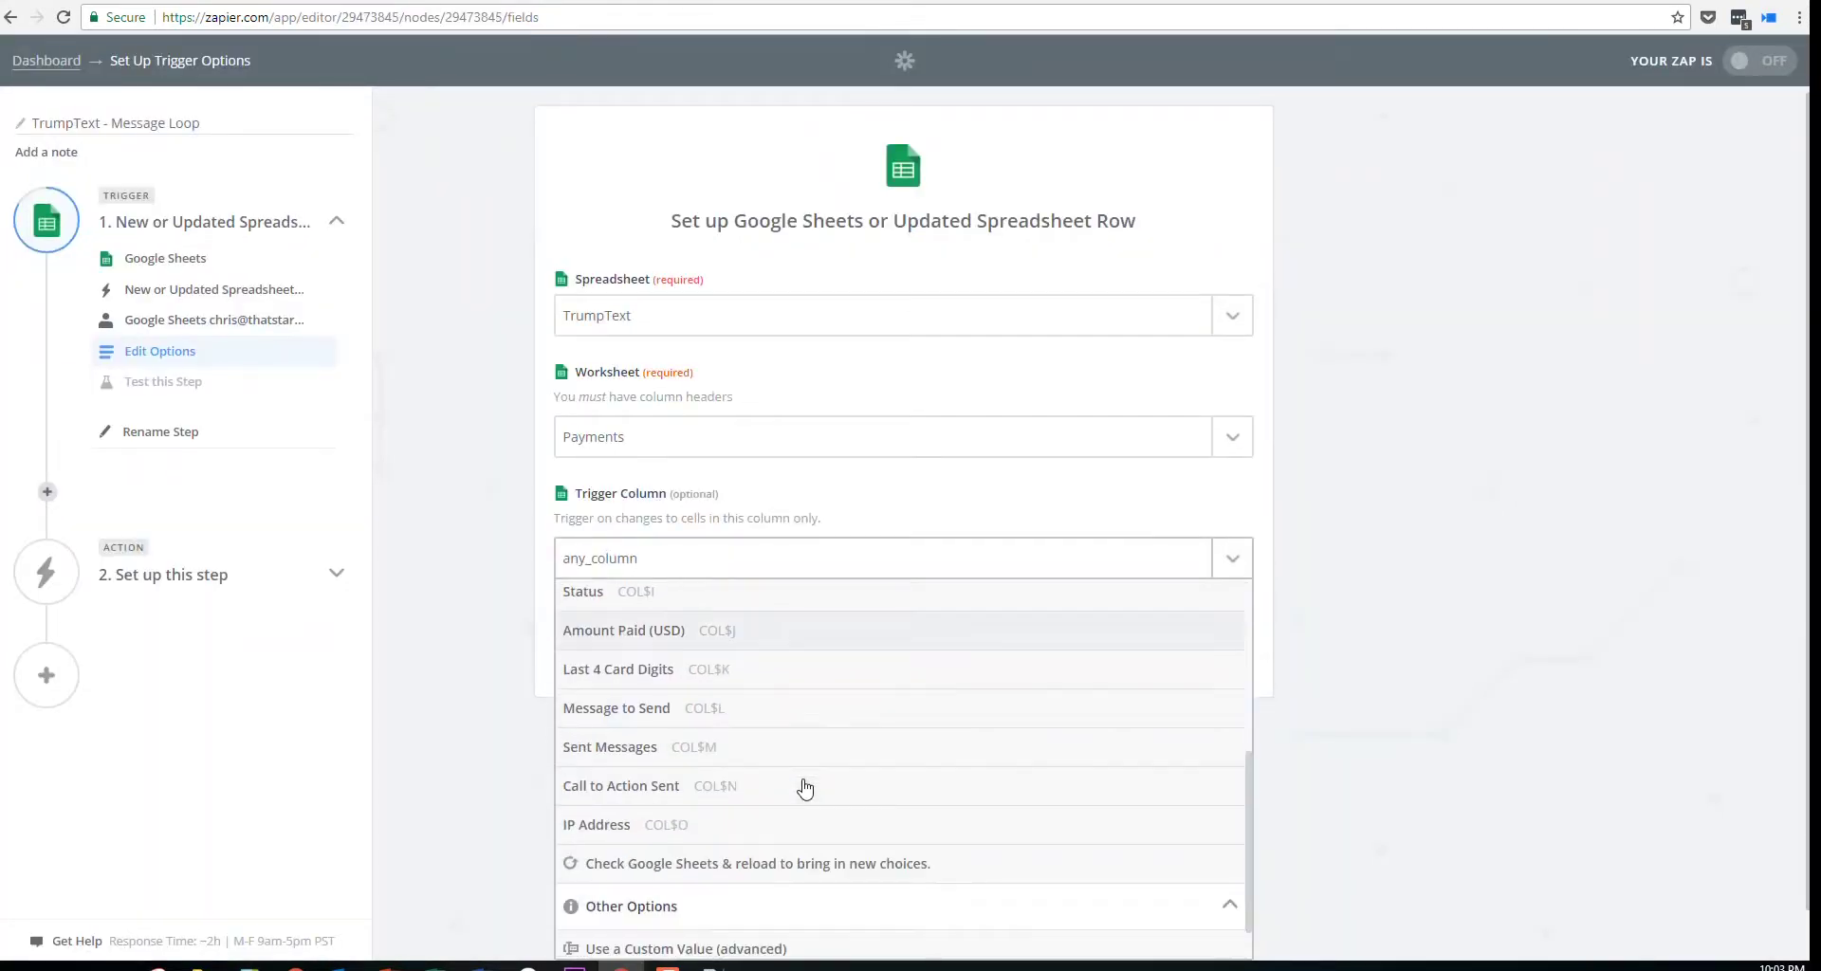
left_click(767, 730)
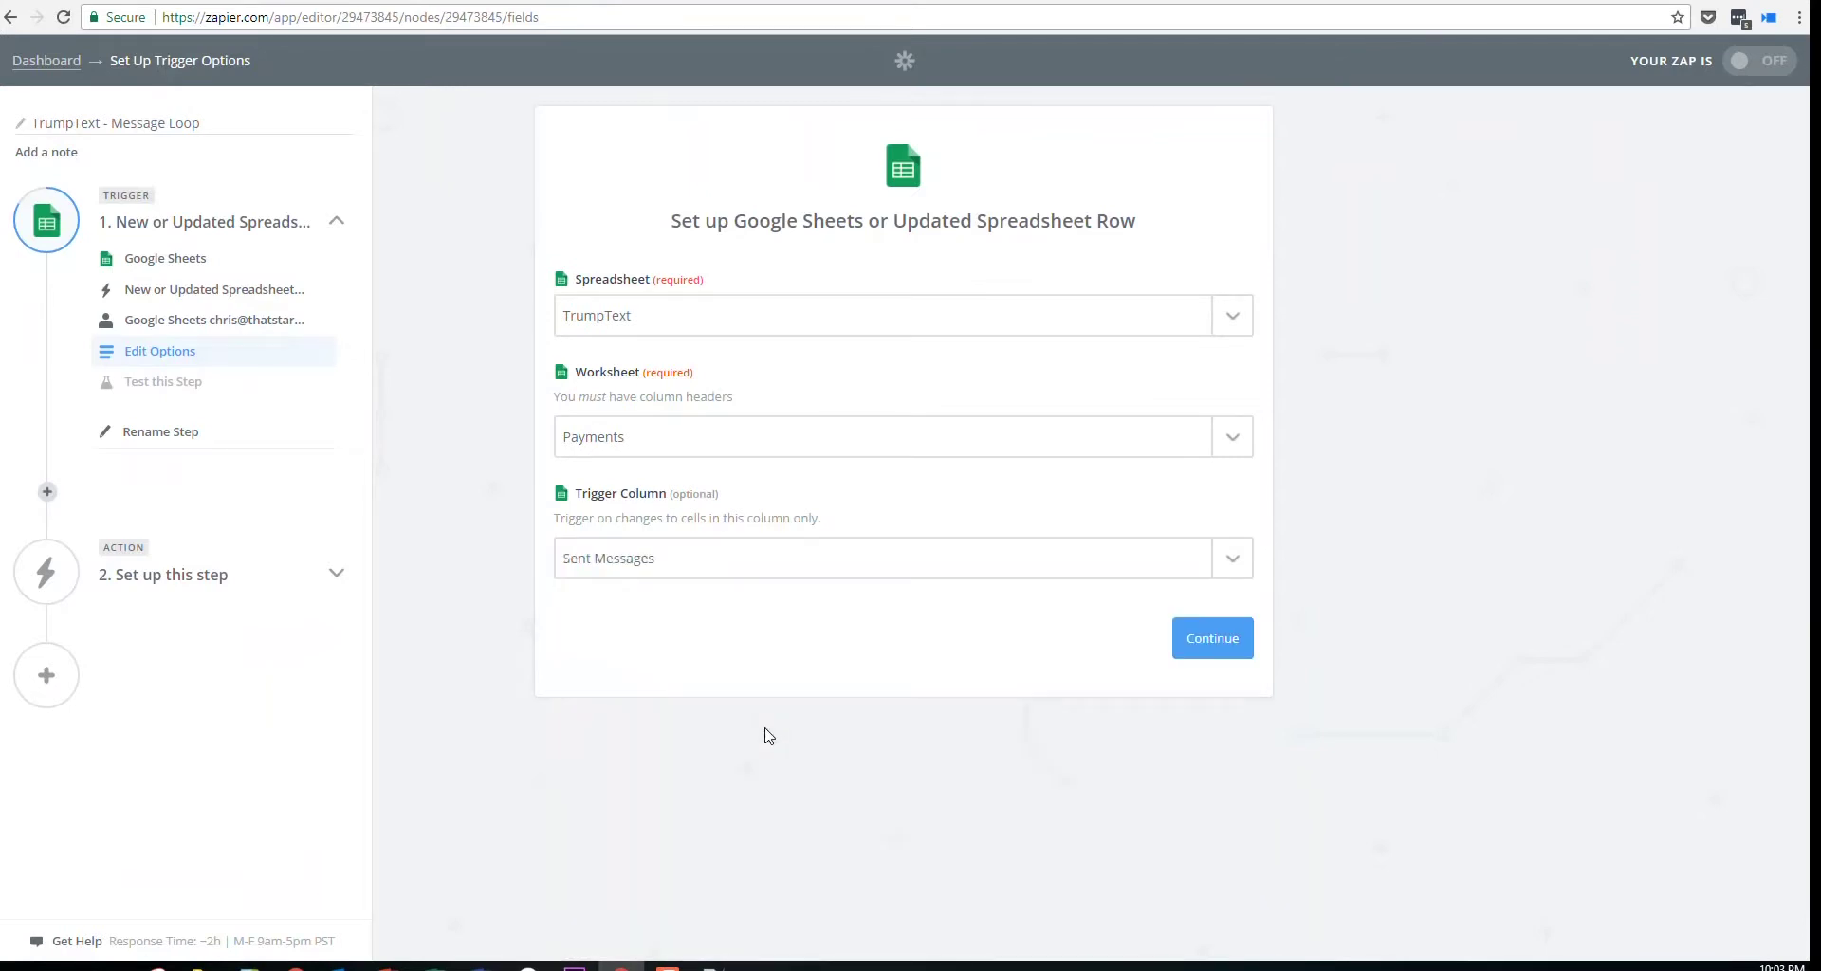
left_click(1212, 639)
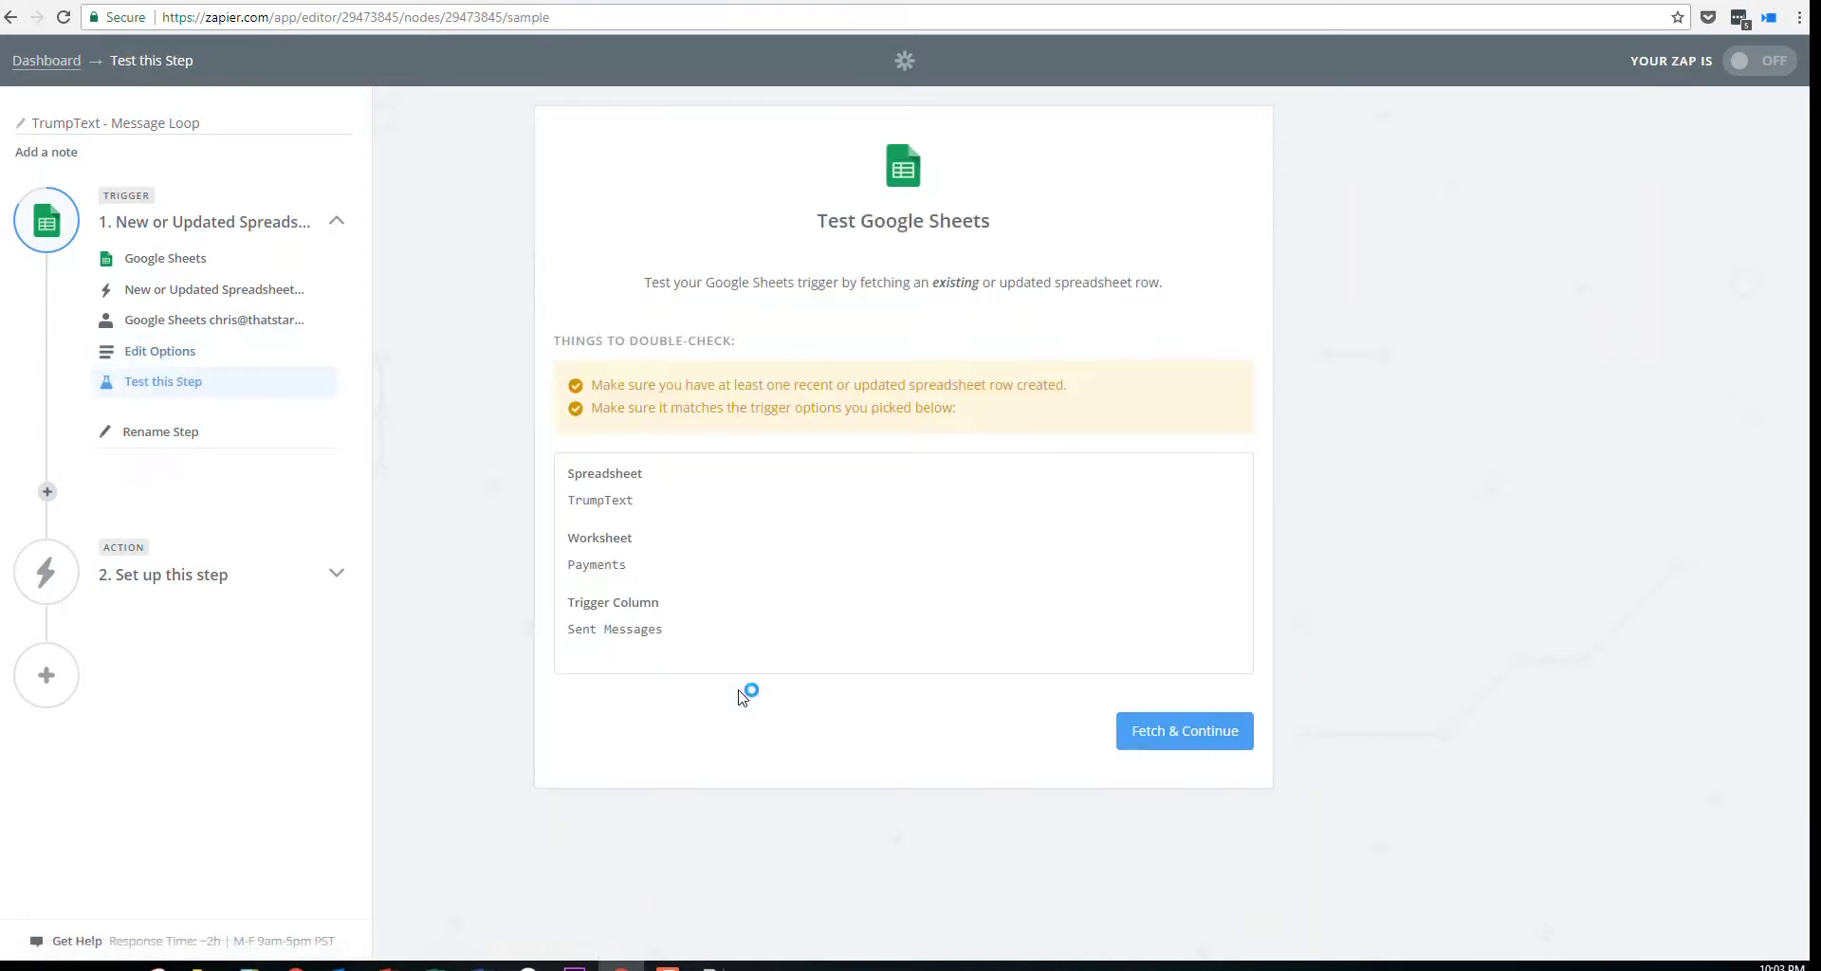
Test the Google Sheets trigger by fetching a sample row, review its data, and continue to the action setup
left_click(1233, 728)
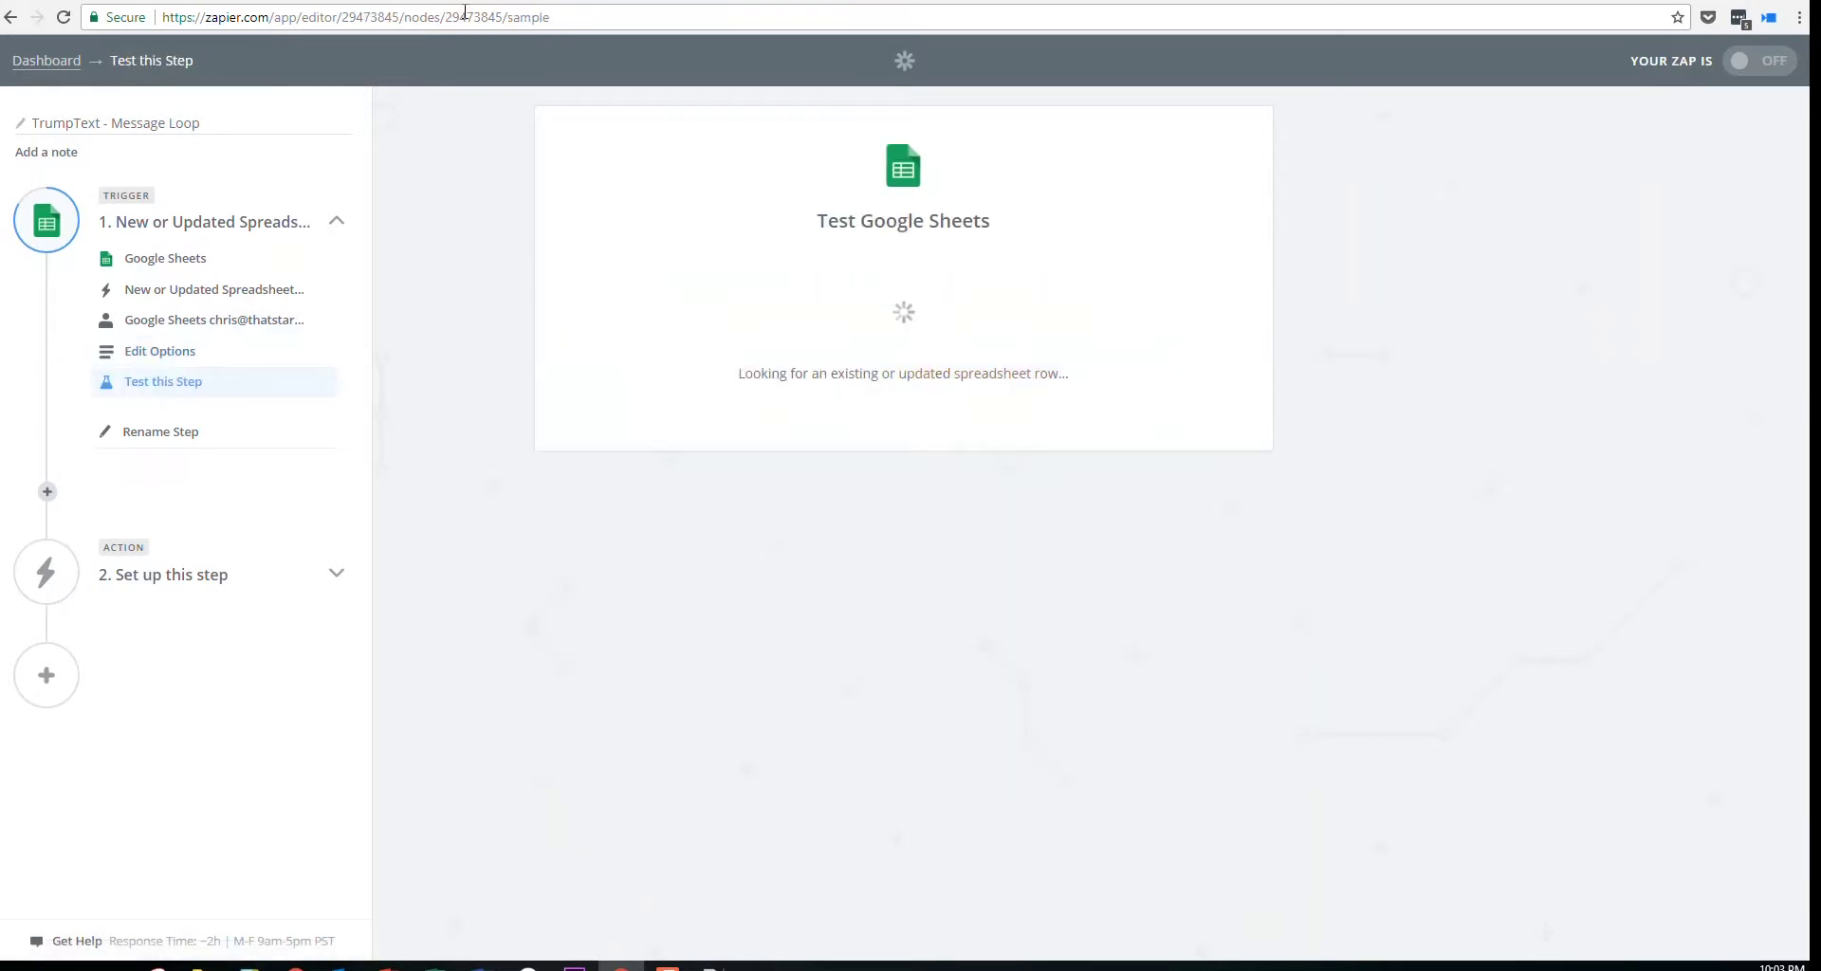
left_click(850, 350)
scroll(787, 531, "down", 3)
scroll(767, 522, "down", 3)
left_click(1210, 954)
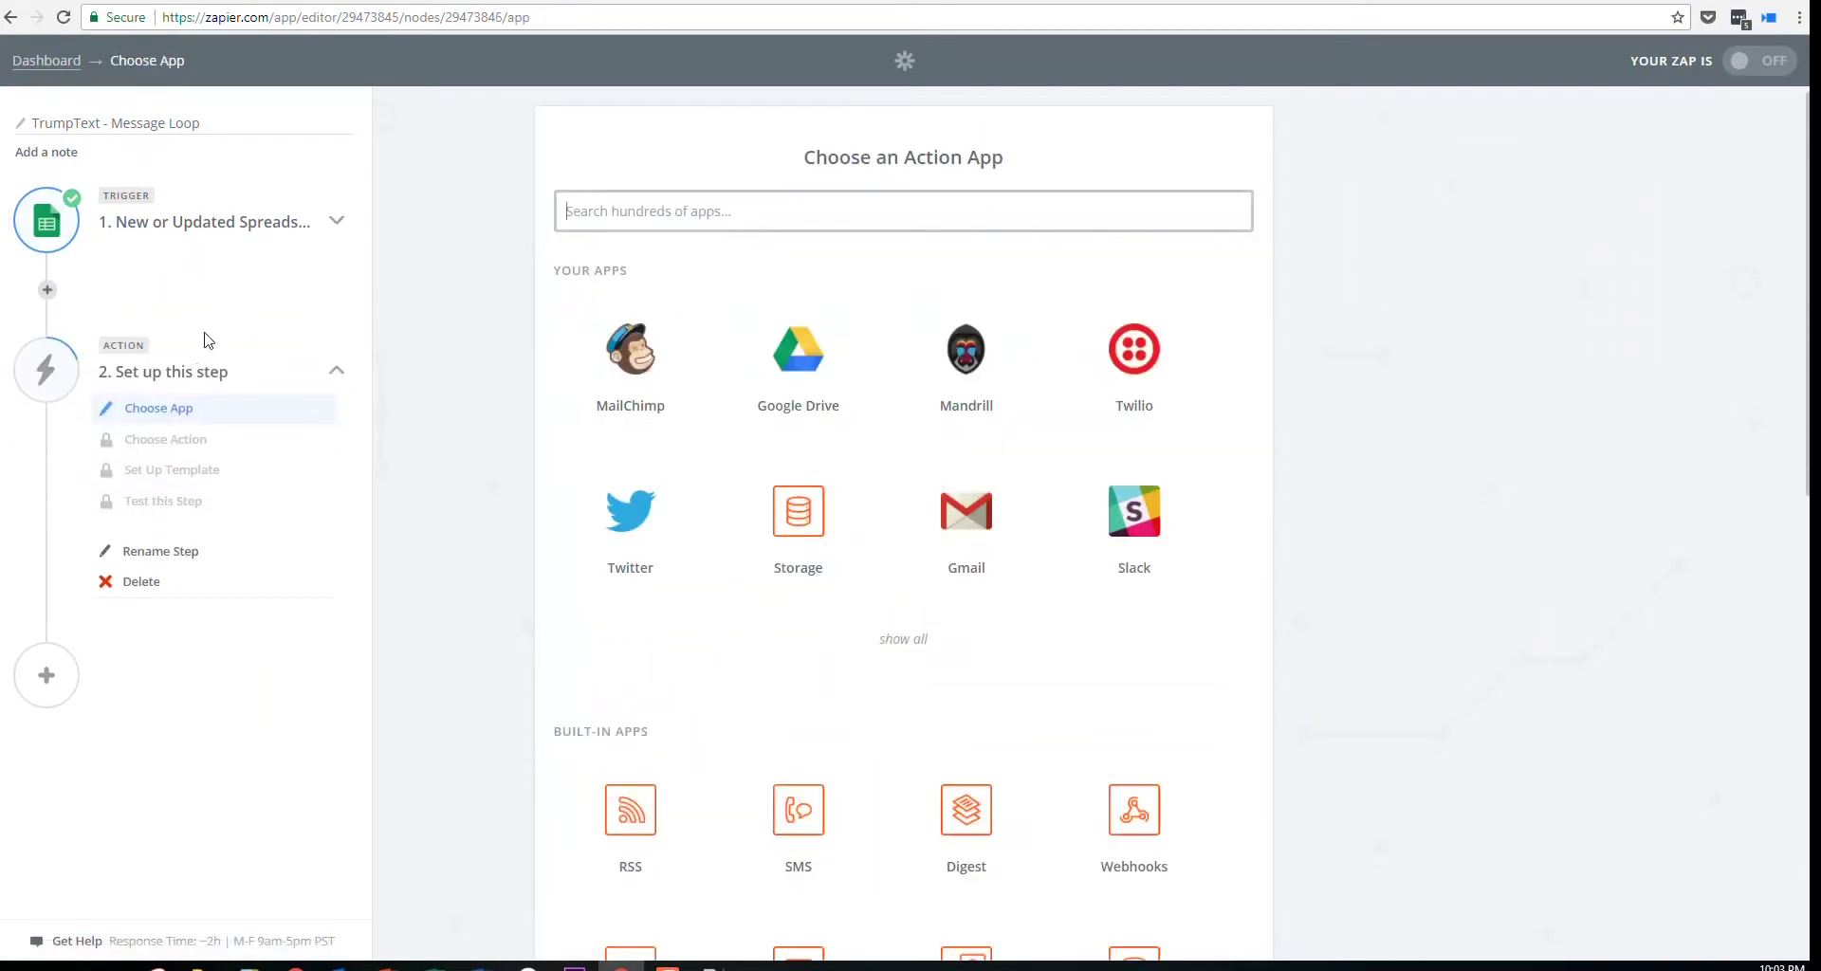
Rename the trigger step as Updated MSG Sent
left_click(237, 224)
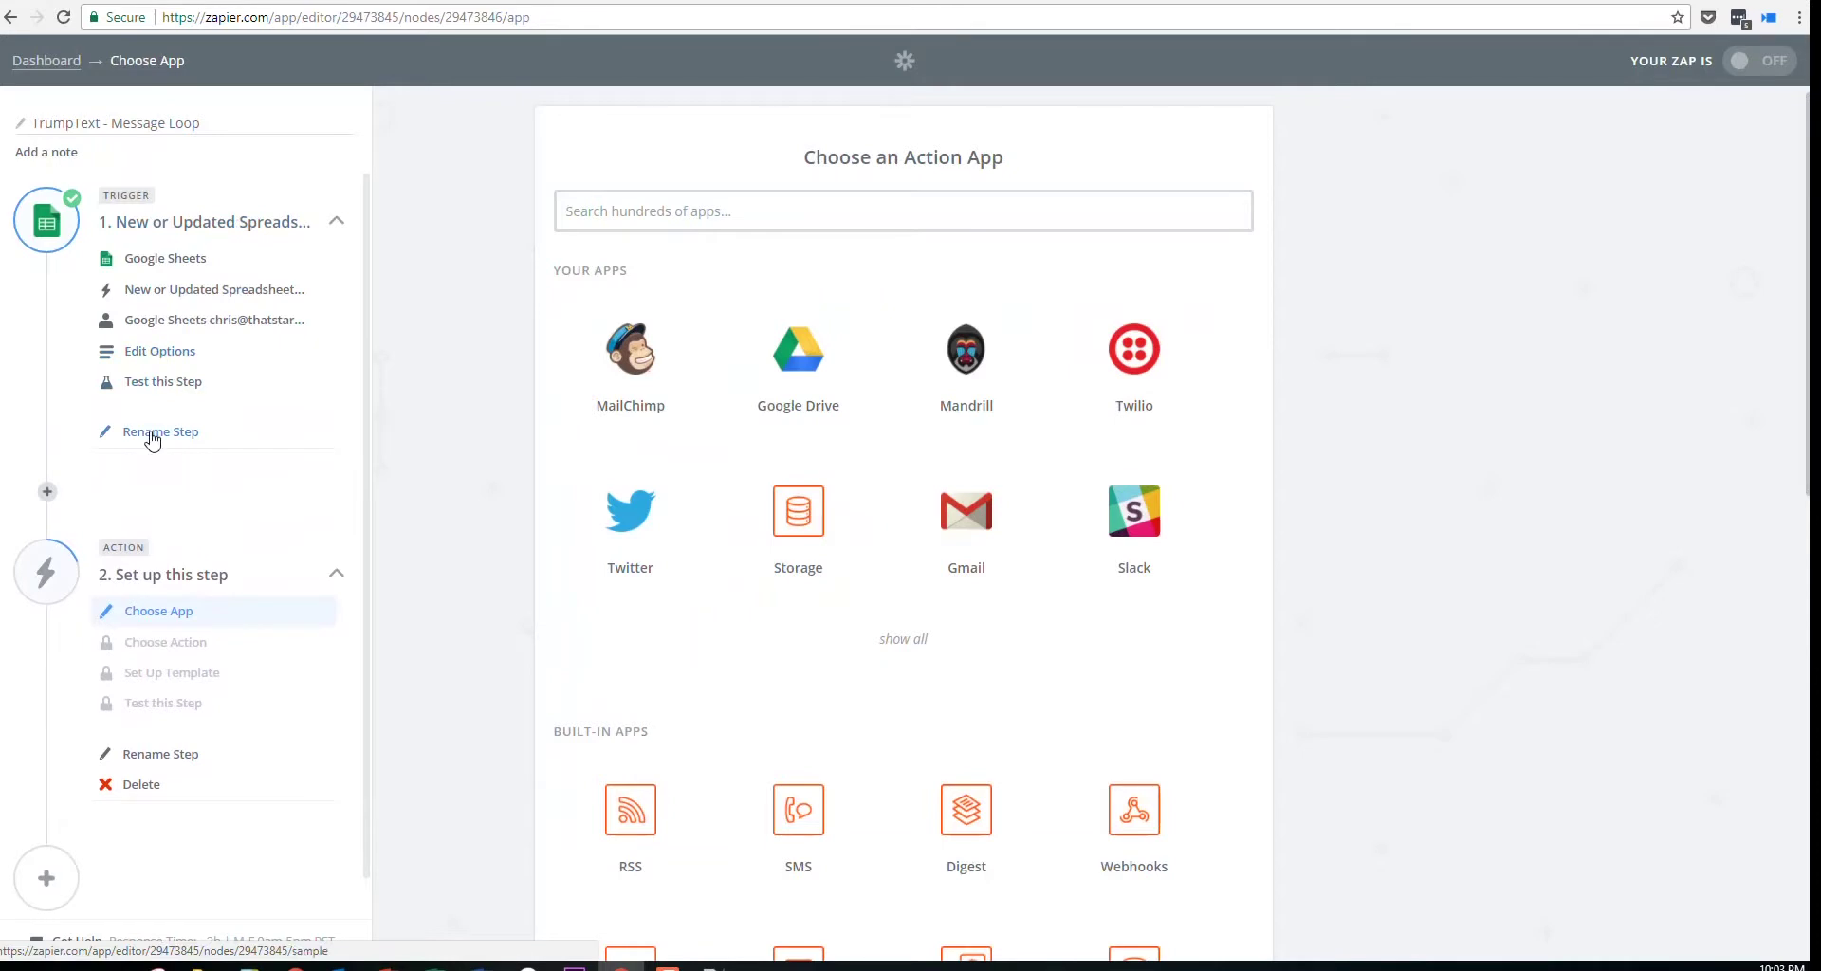
left_click(152, 434)
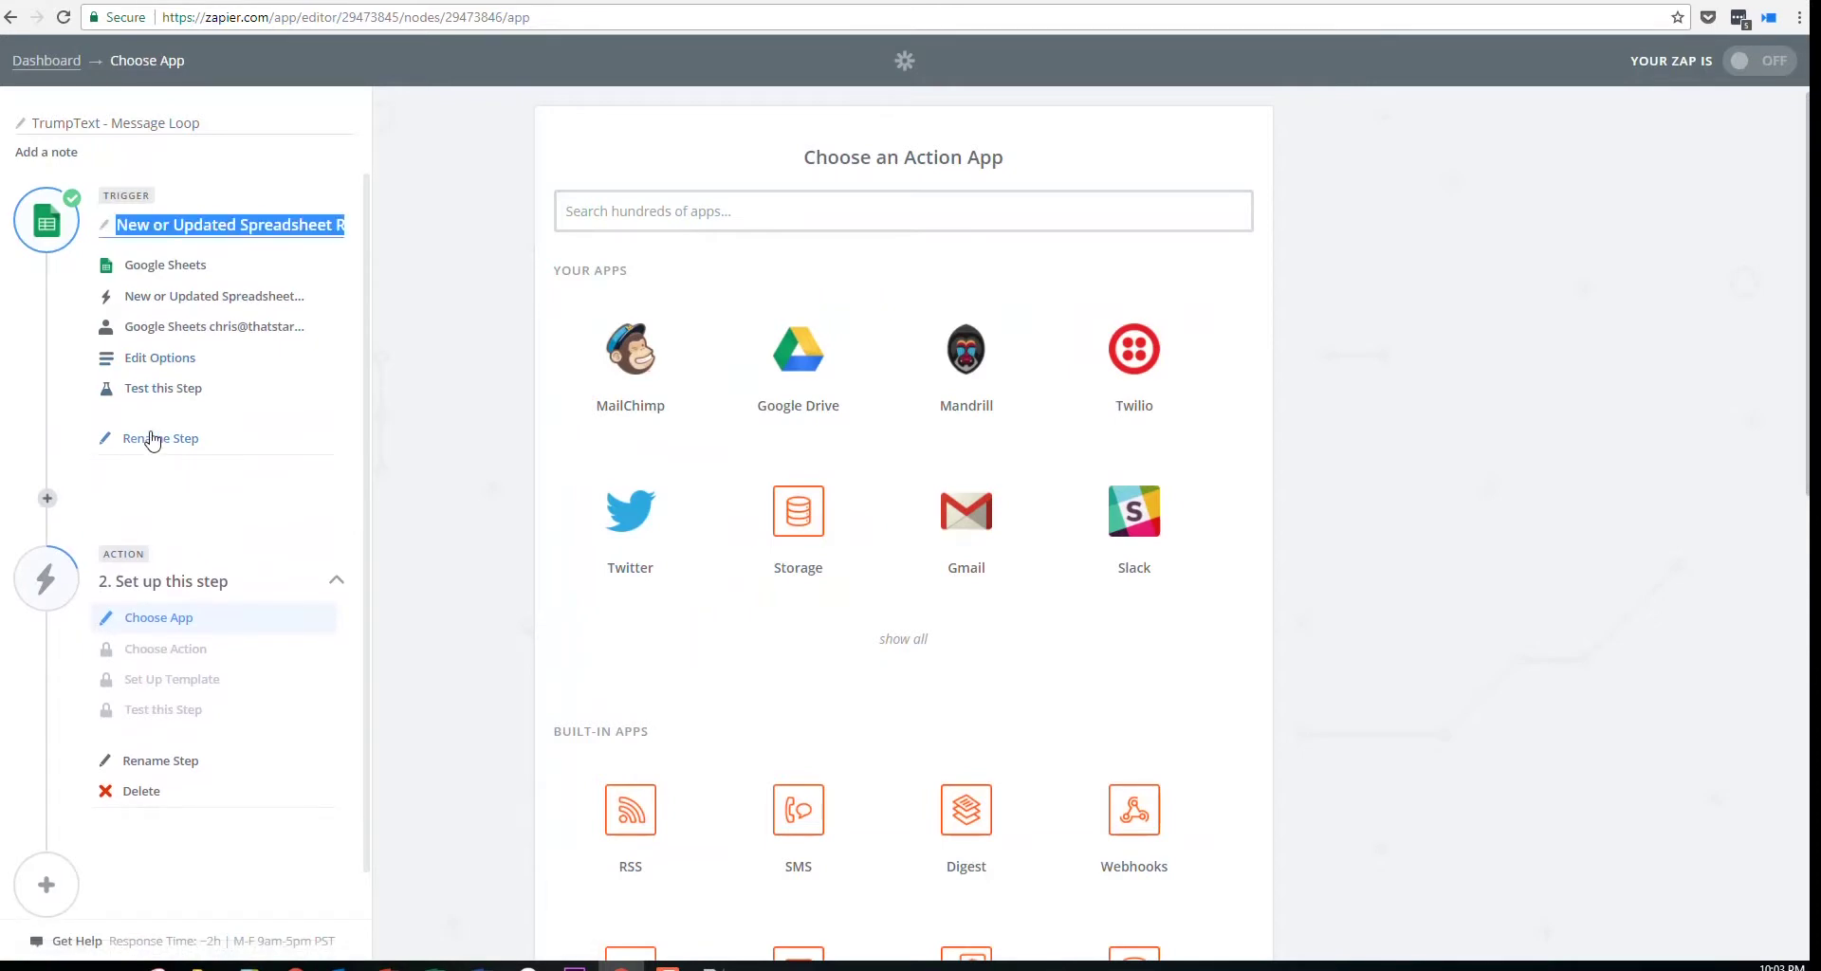
type("Updated")
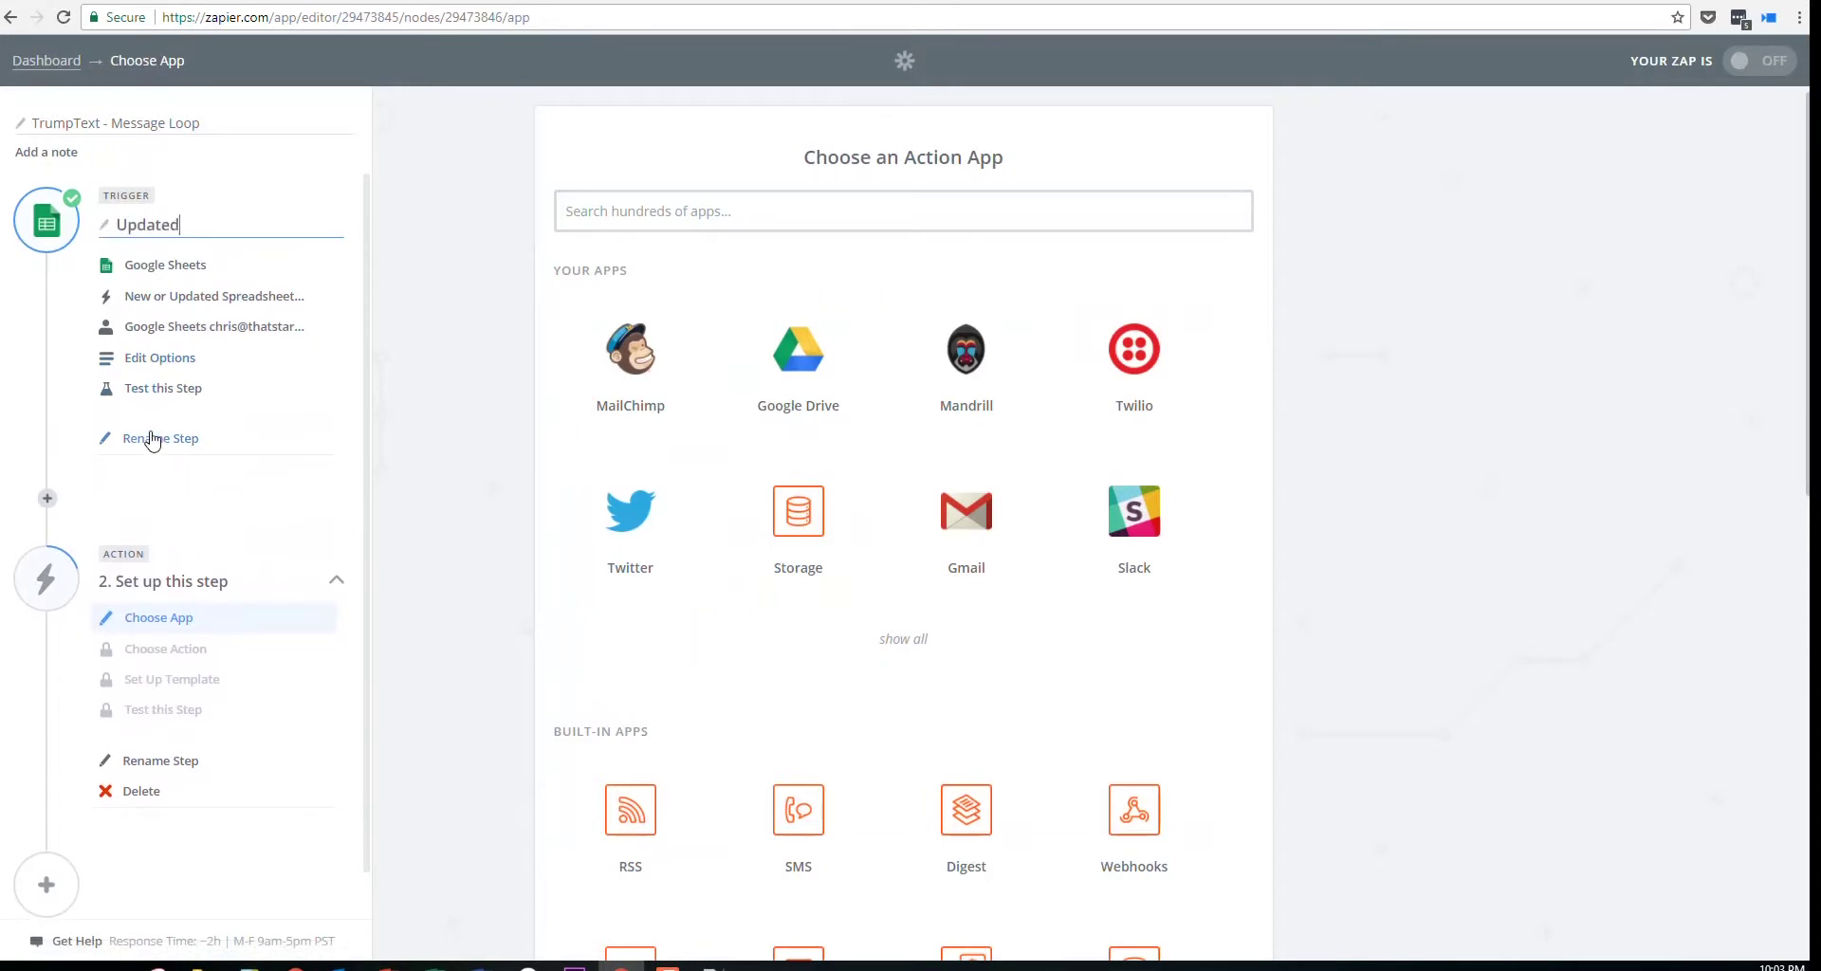
type(" MSG Sent")
key("Return")
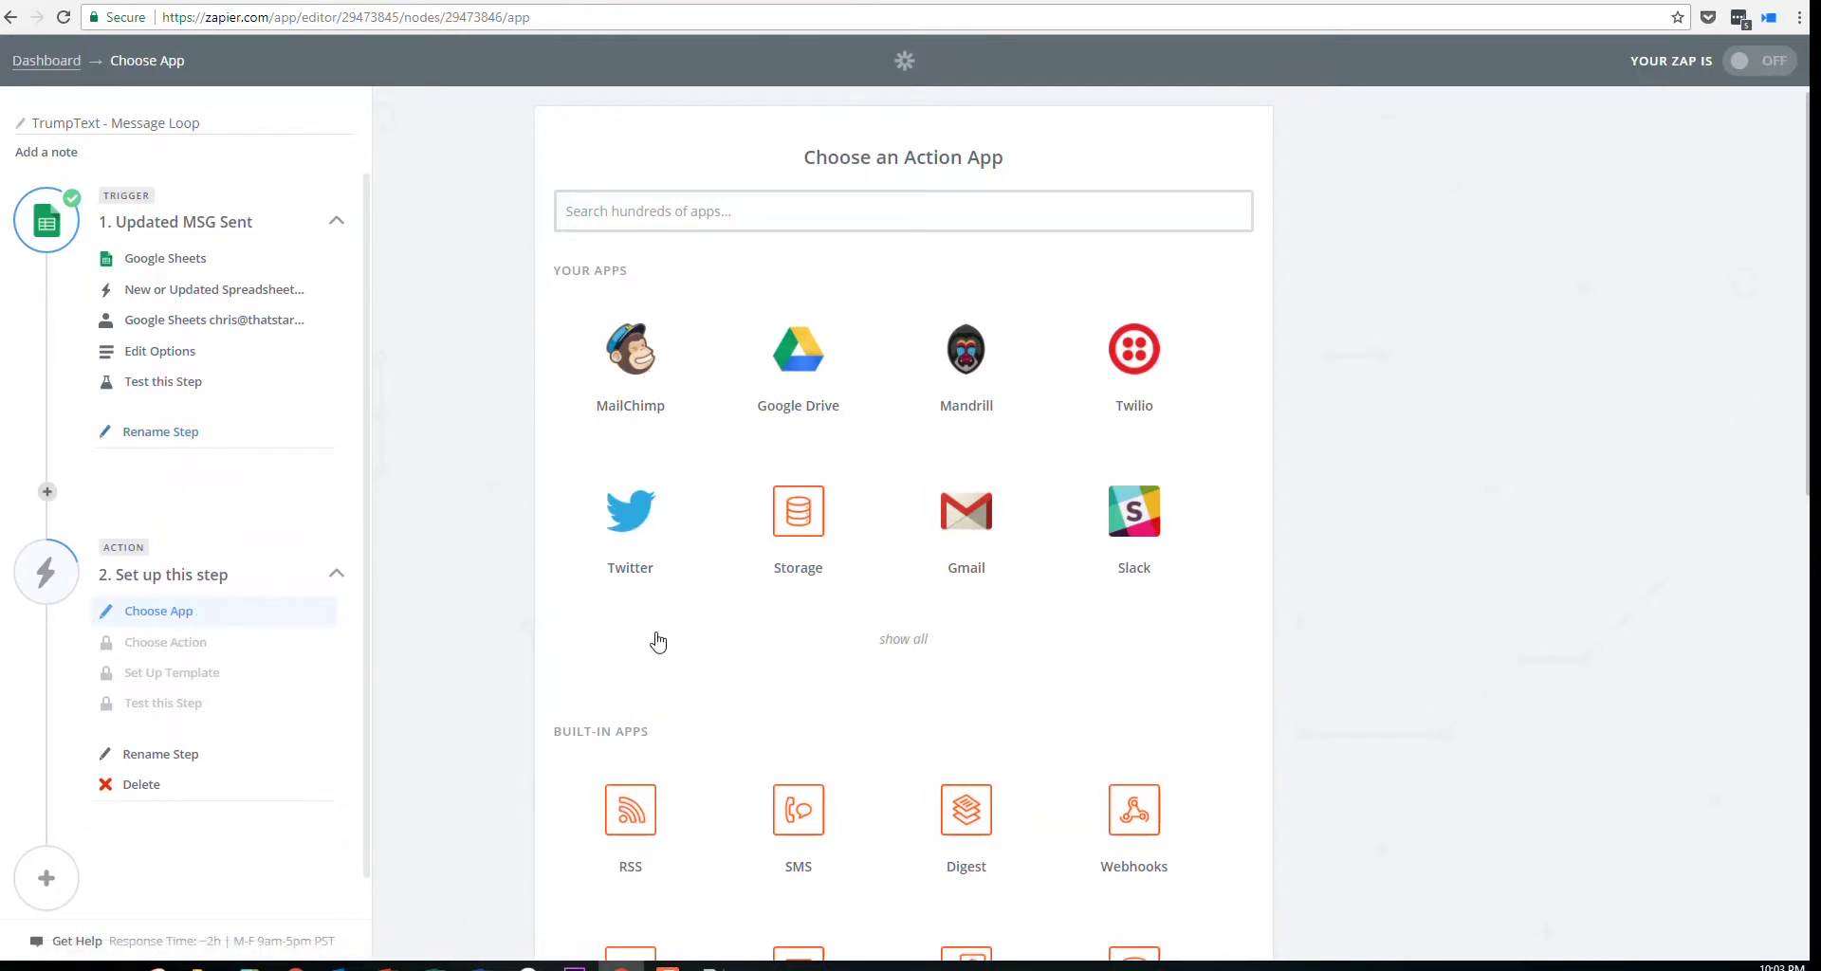
Choose Filter by Zapier as the app for step 2, with the "Only continue if..." action
scroll(632, 649, "down", 2)
scroll(631, 649, "down", 2)
left_click(773, 600)
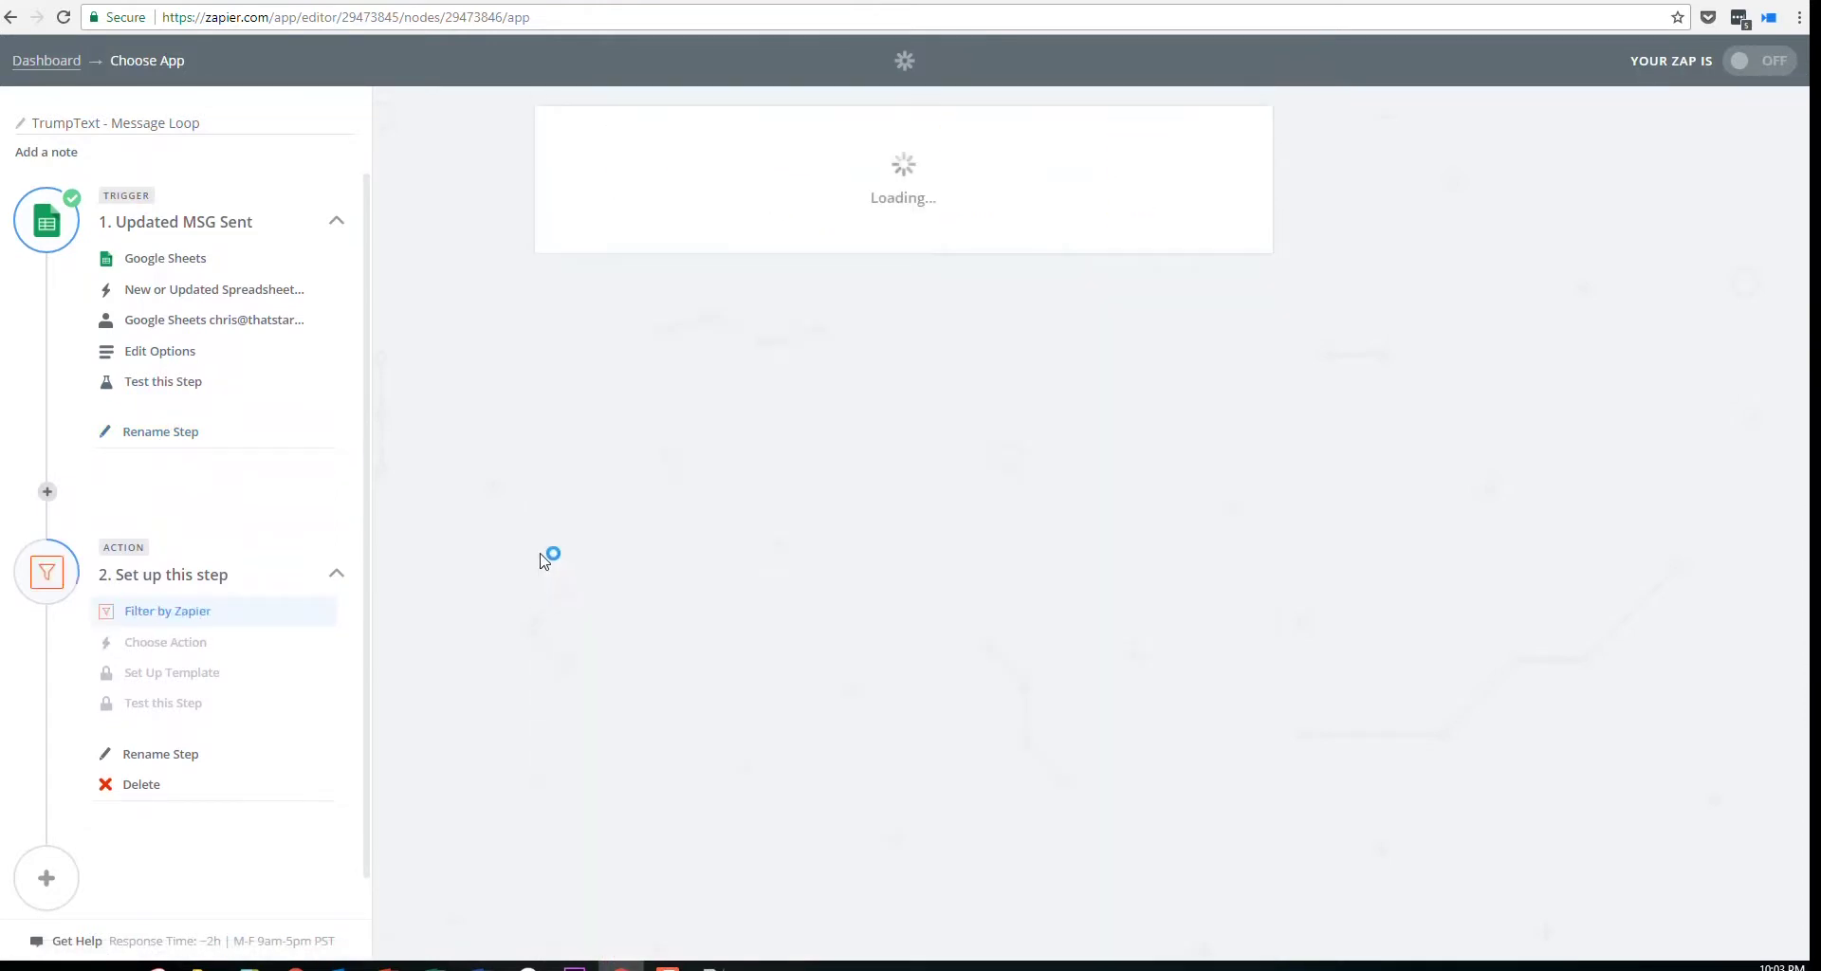
left_click(1152, 443)
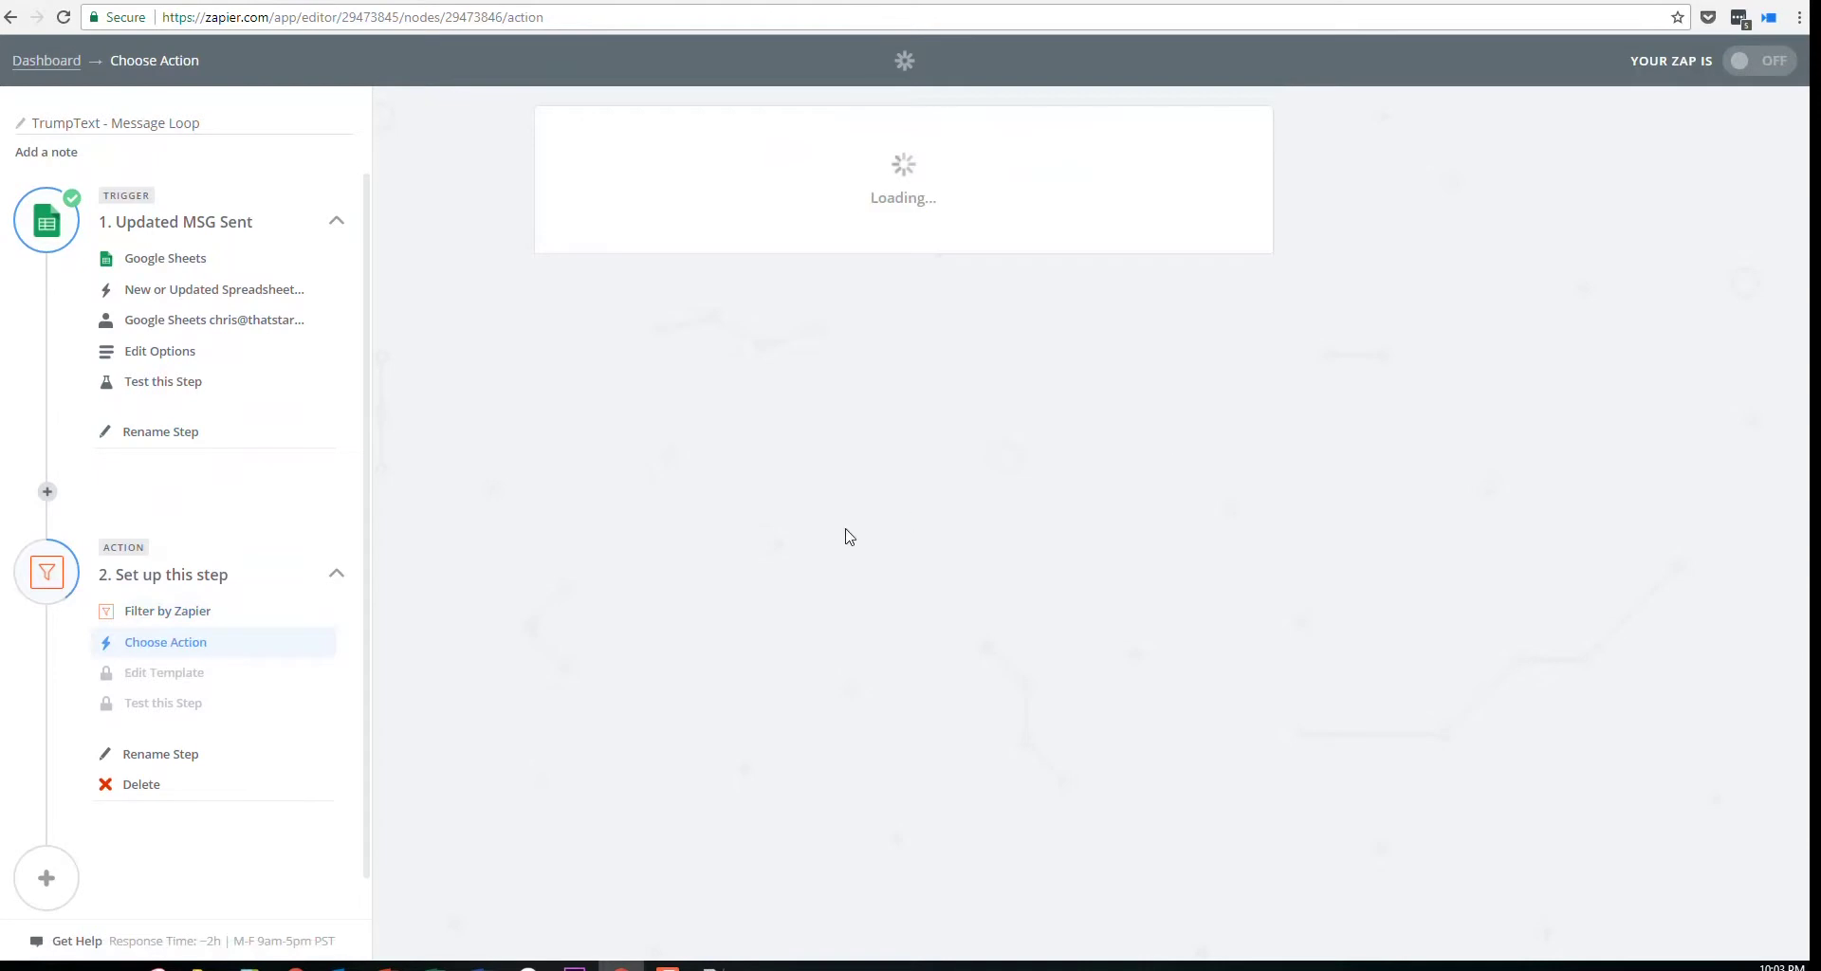
Set the filter rule to check the Status field with the (Text) Exactly matches condition
left_click(787, 336)
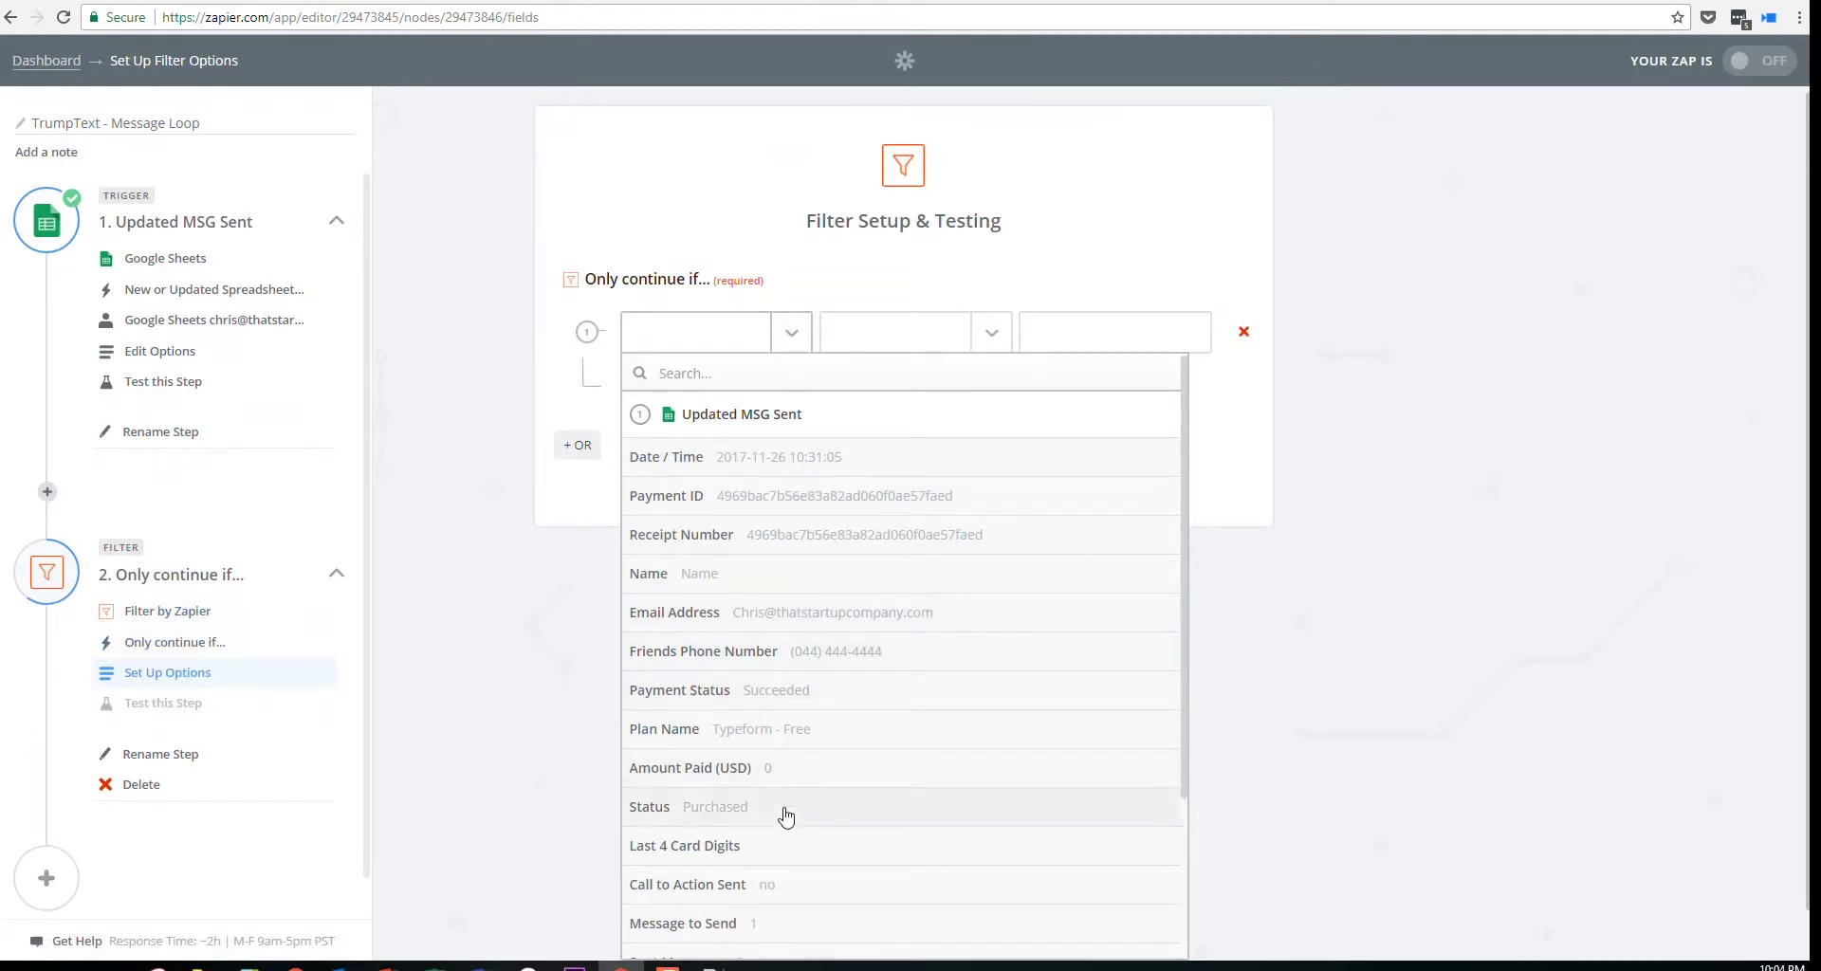
left_click(786, 814)
left_click(987, 343)
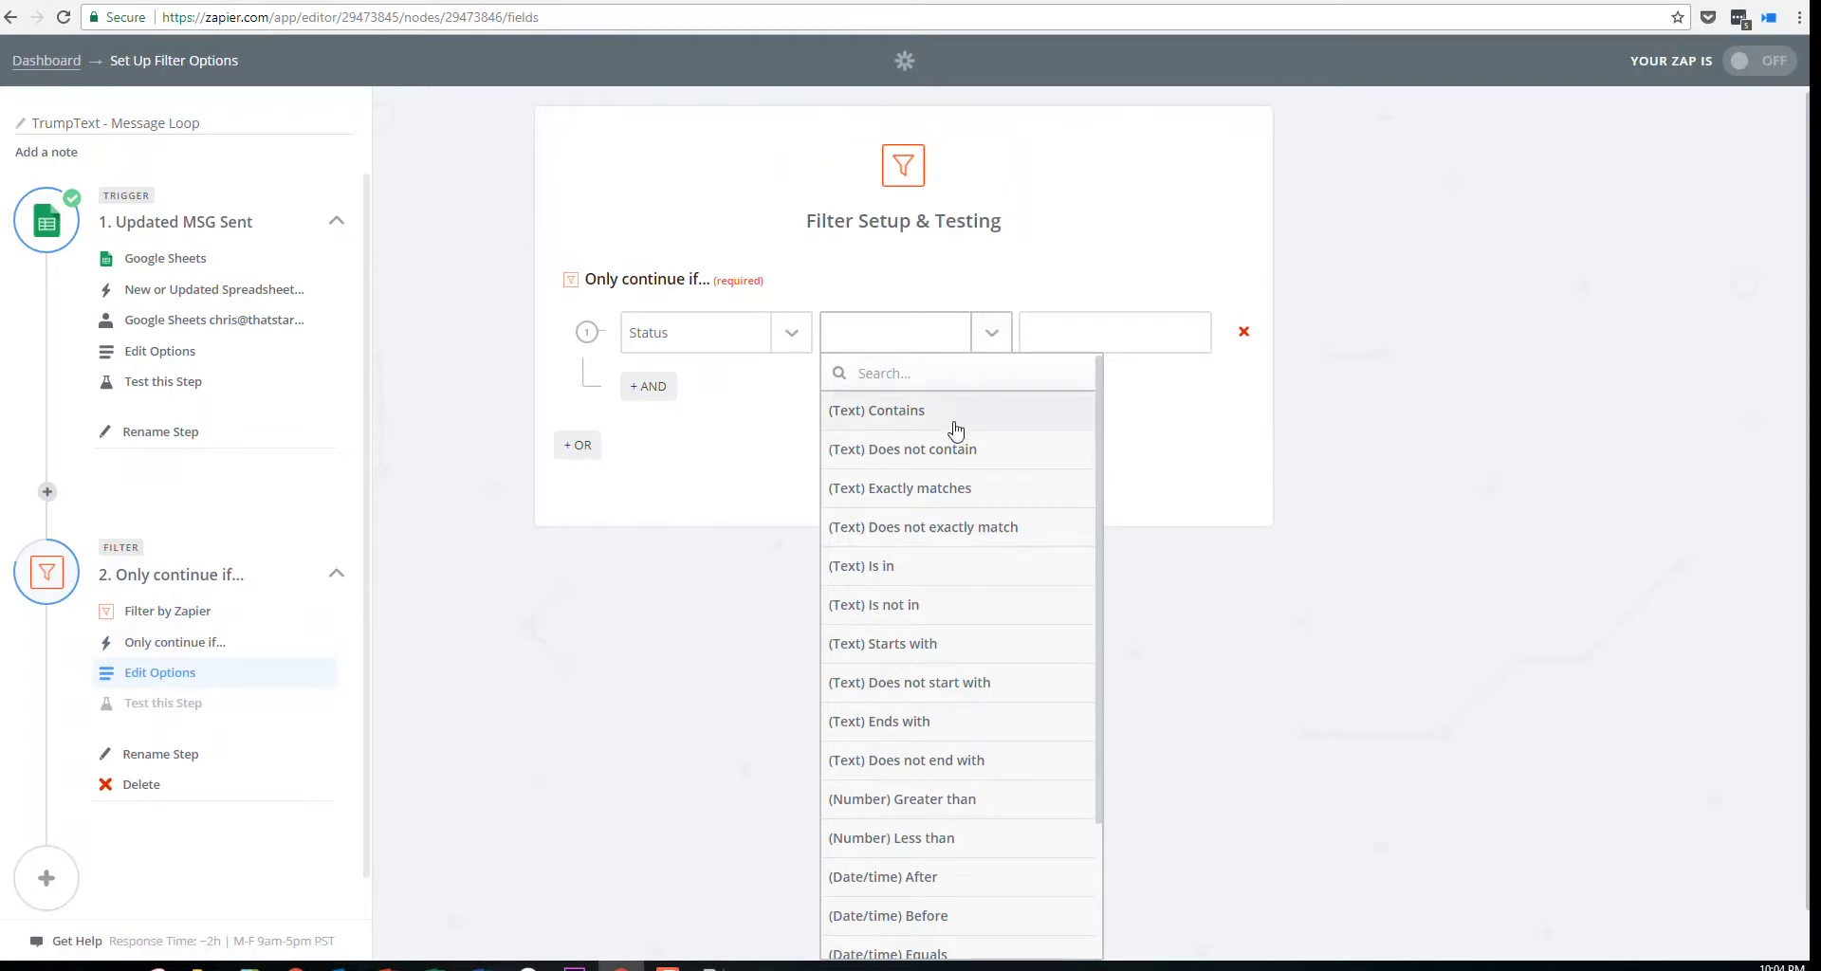
left_click(948, 491)
left_click(1063, 344)
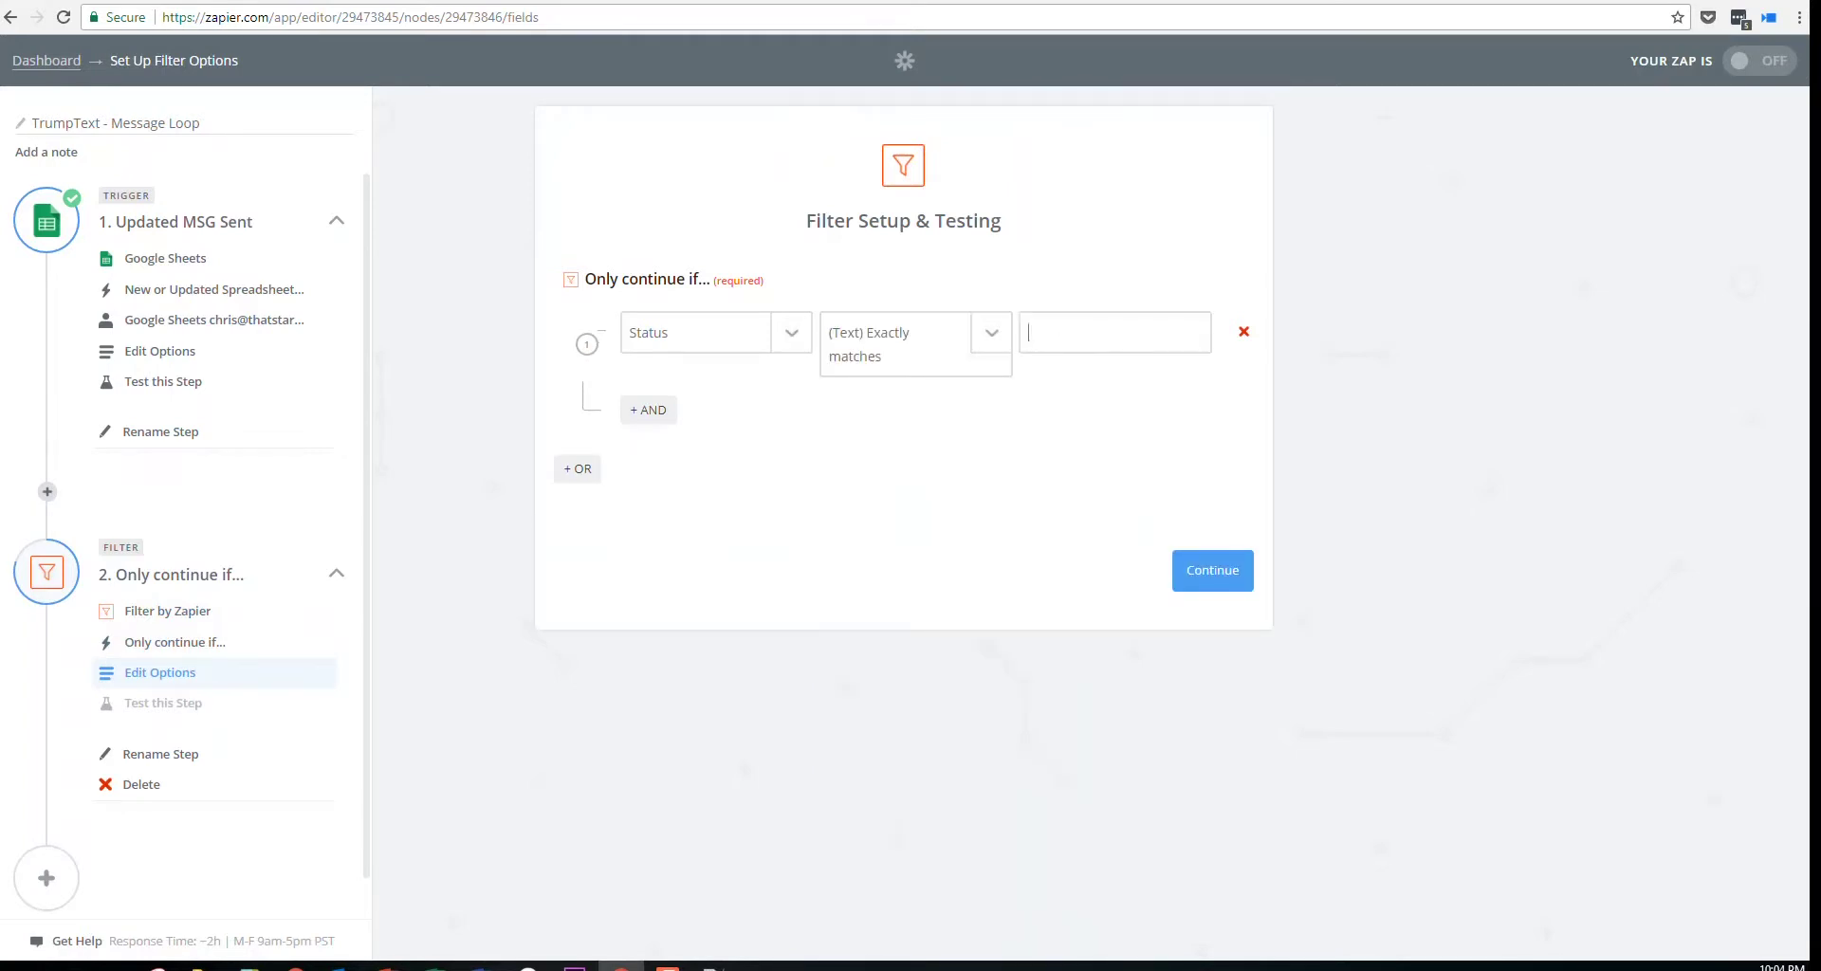
Copy Purchased from a Status cell in the Payments worksheet and enter it as the filter rule's comparison value
left_click(416, 1)
left_click(572, 381)
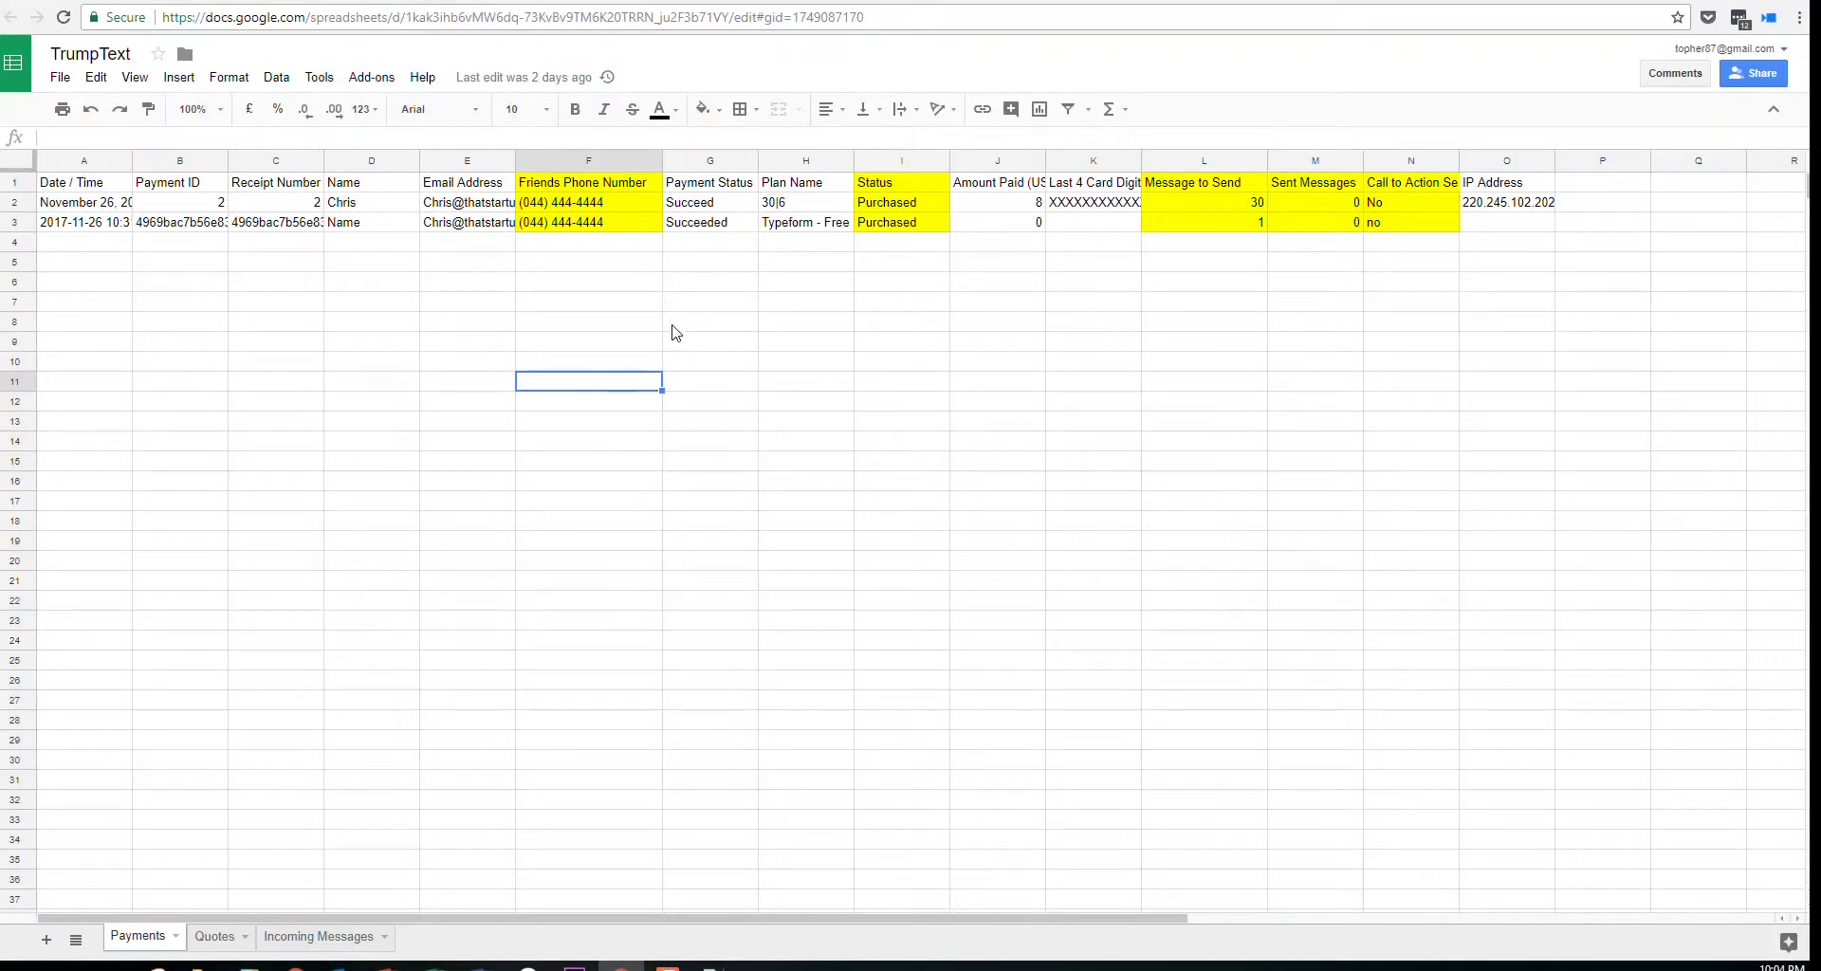
left_click(889, 227)
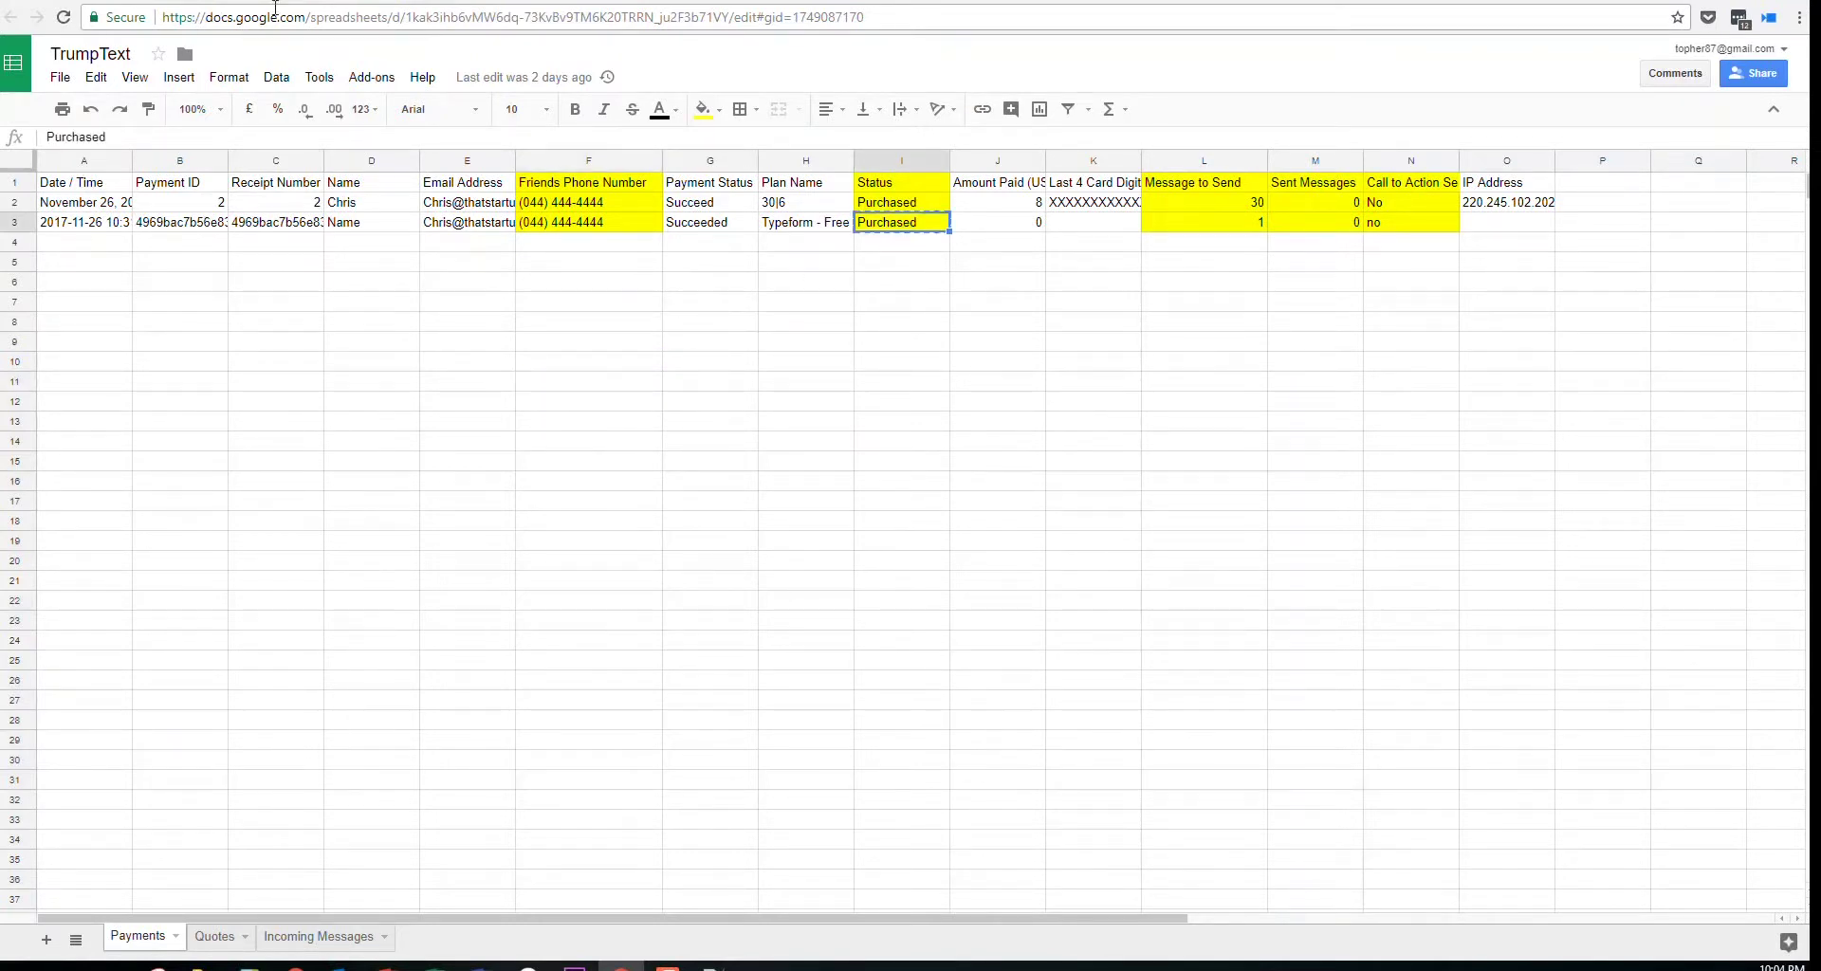
left_click(258, 1)
left_click(133, 2)
type("Purchased")
left_click(1127, 253)
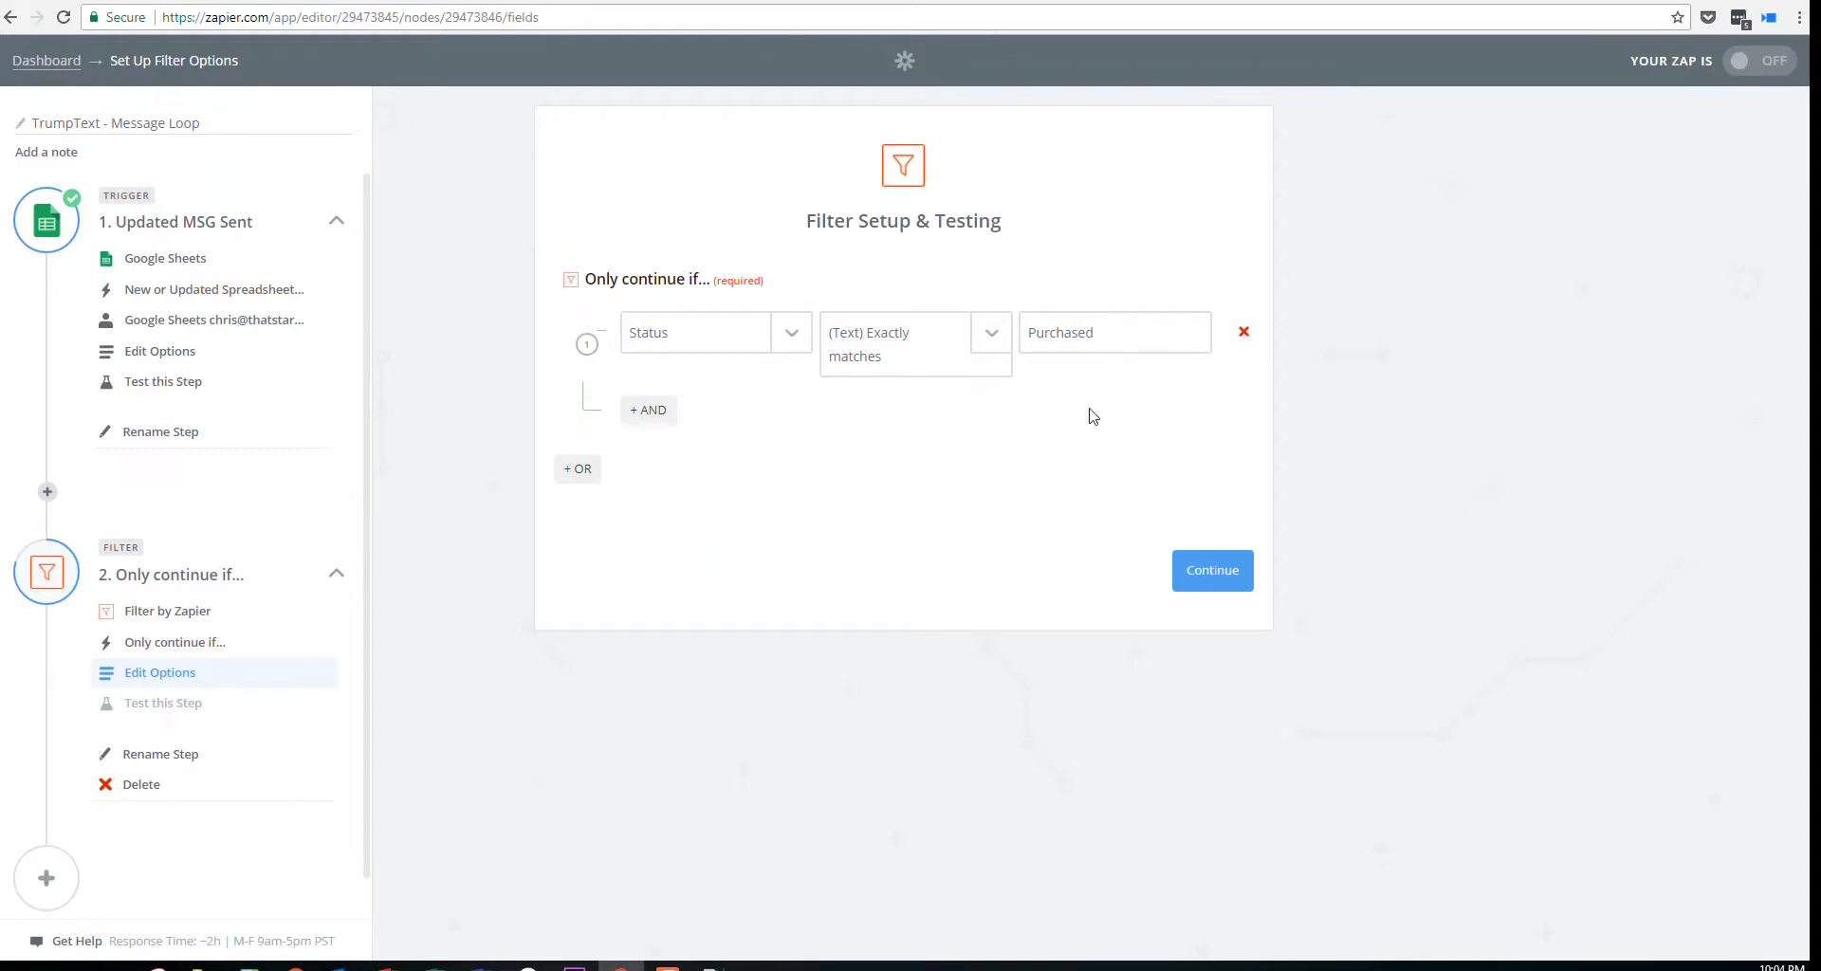
Save and test the filter step, and reopen its options
left_click(1213, 570)
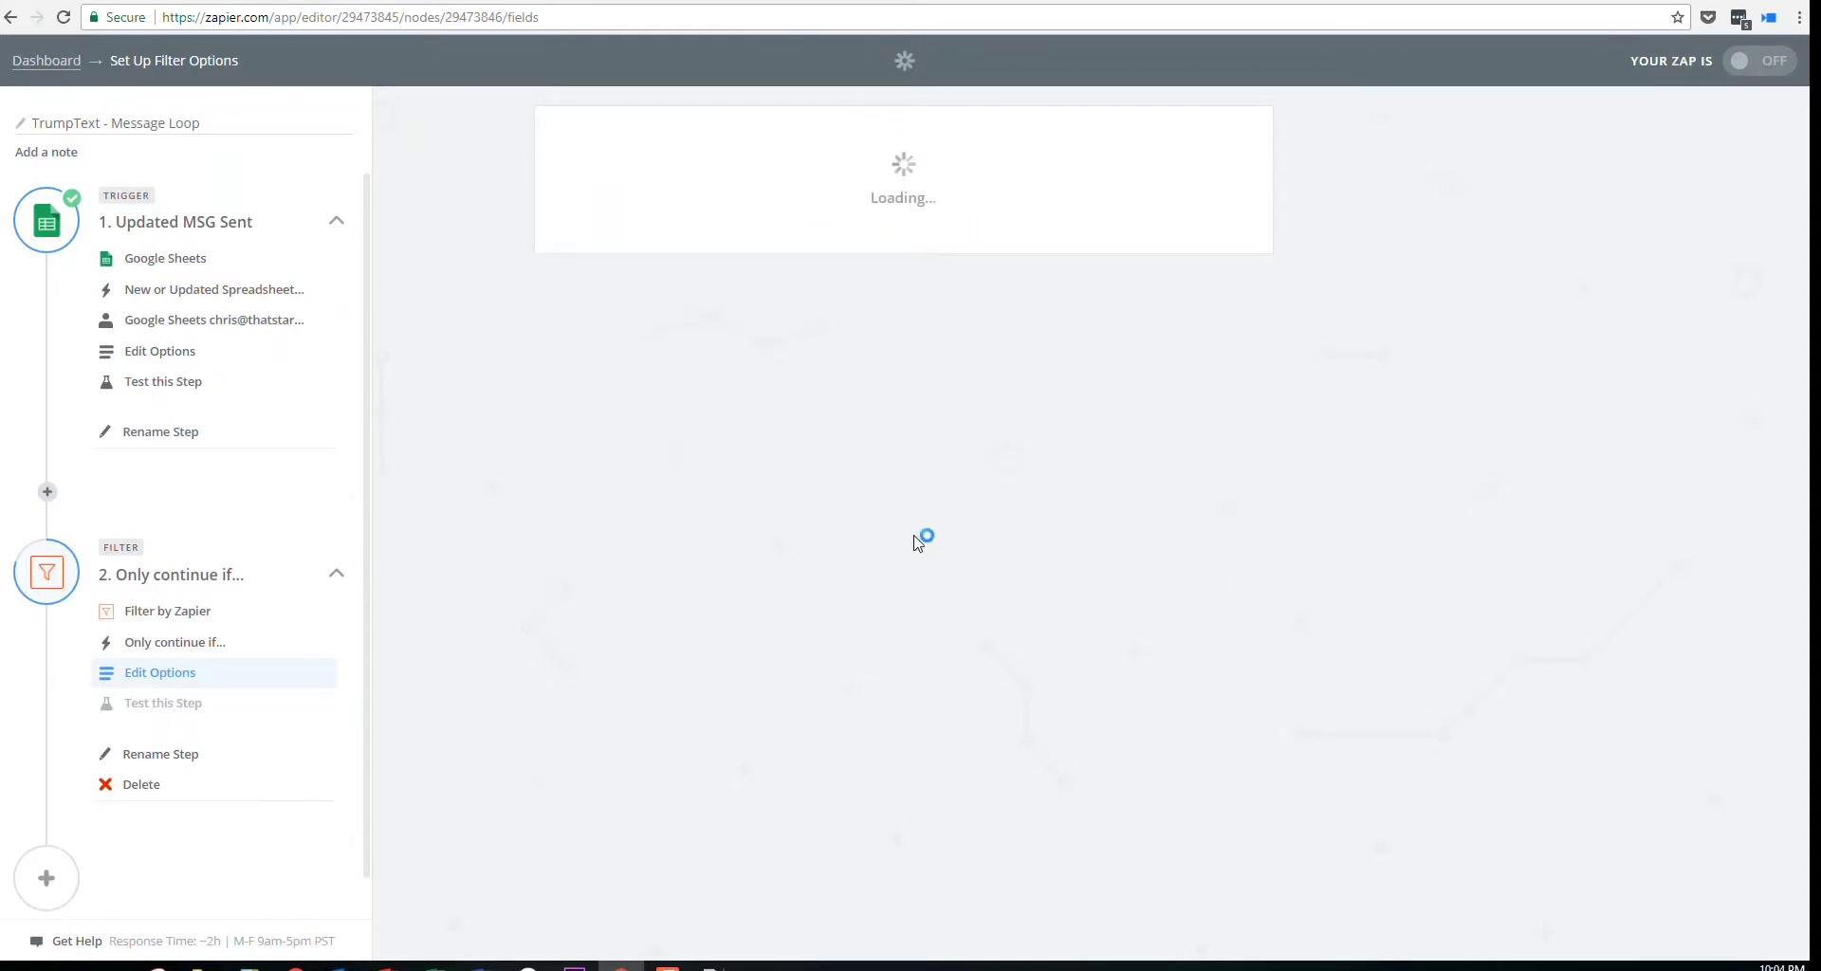
left_click(1202, 376)
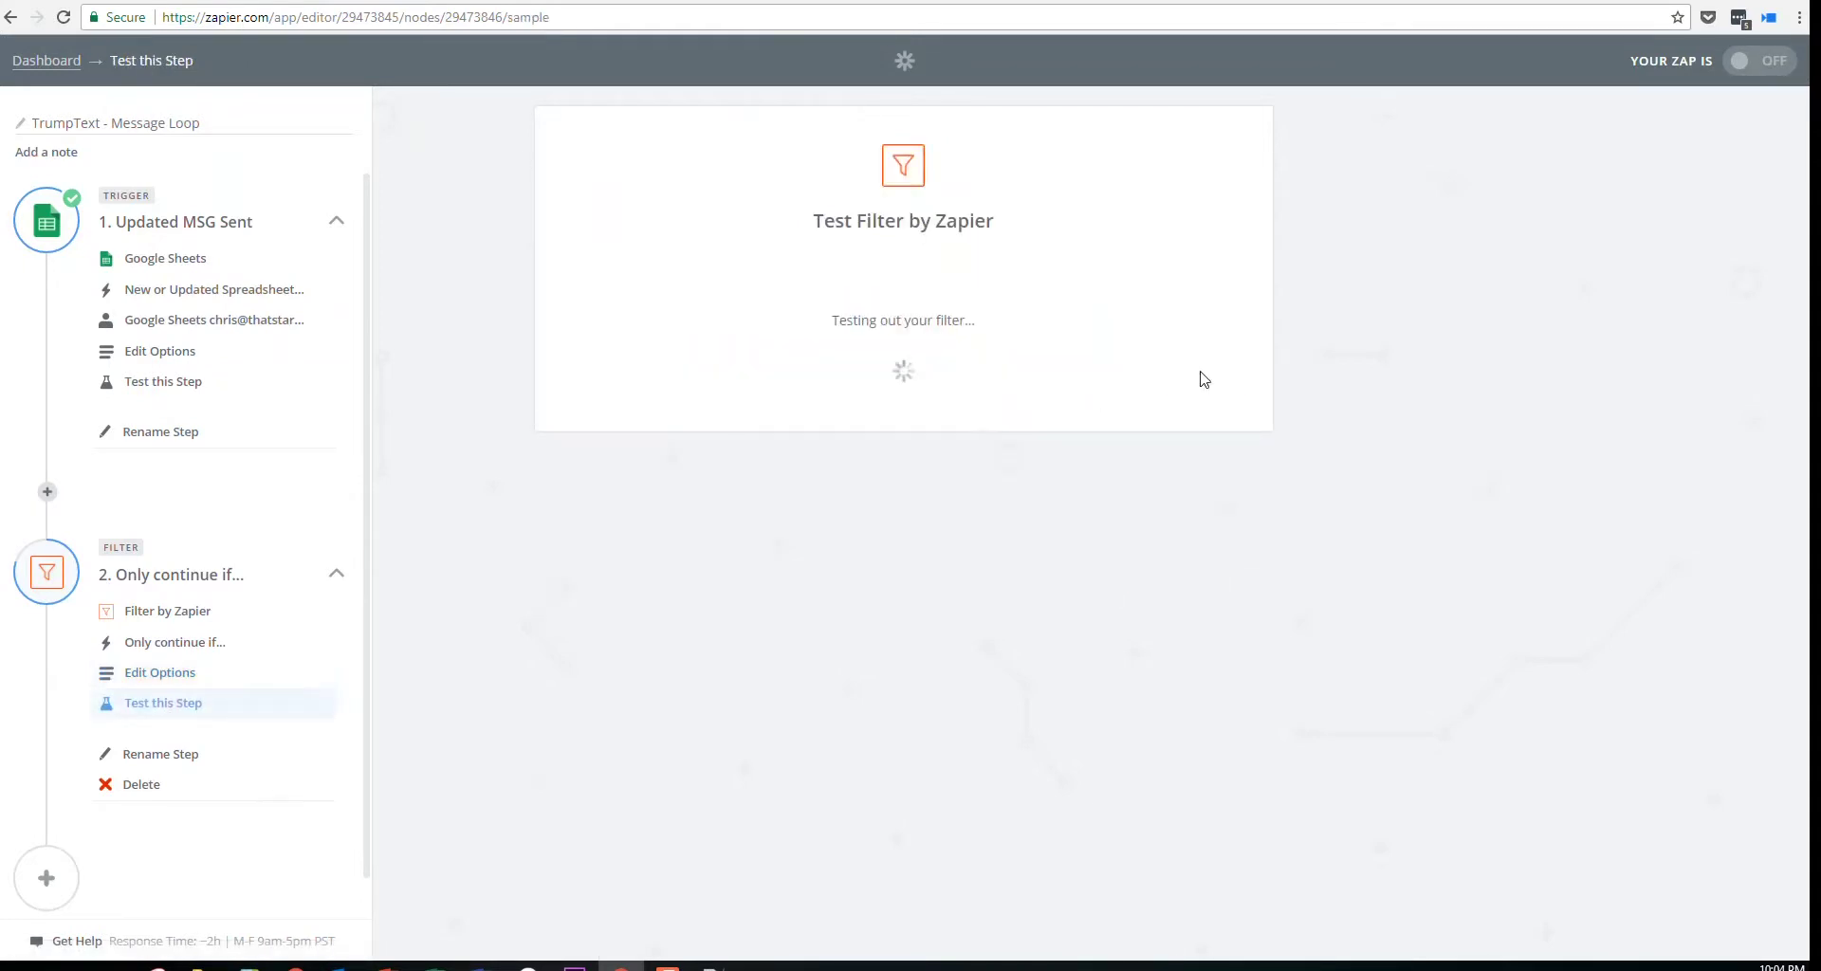
left_click(143, 674)
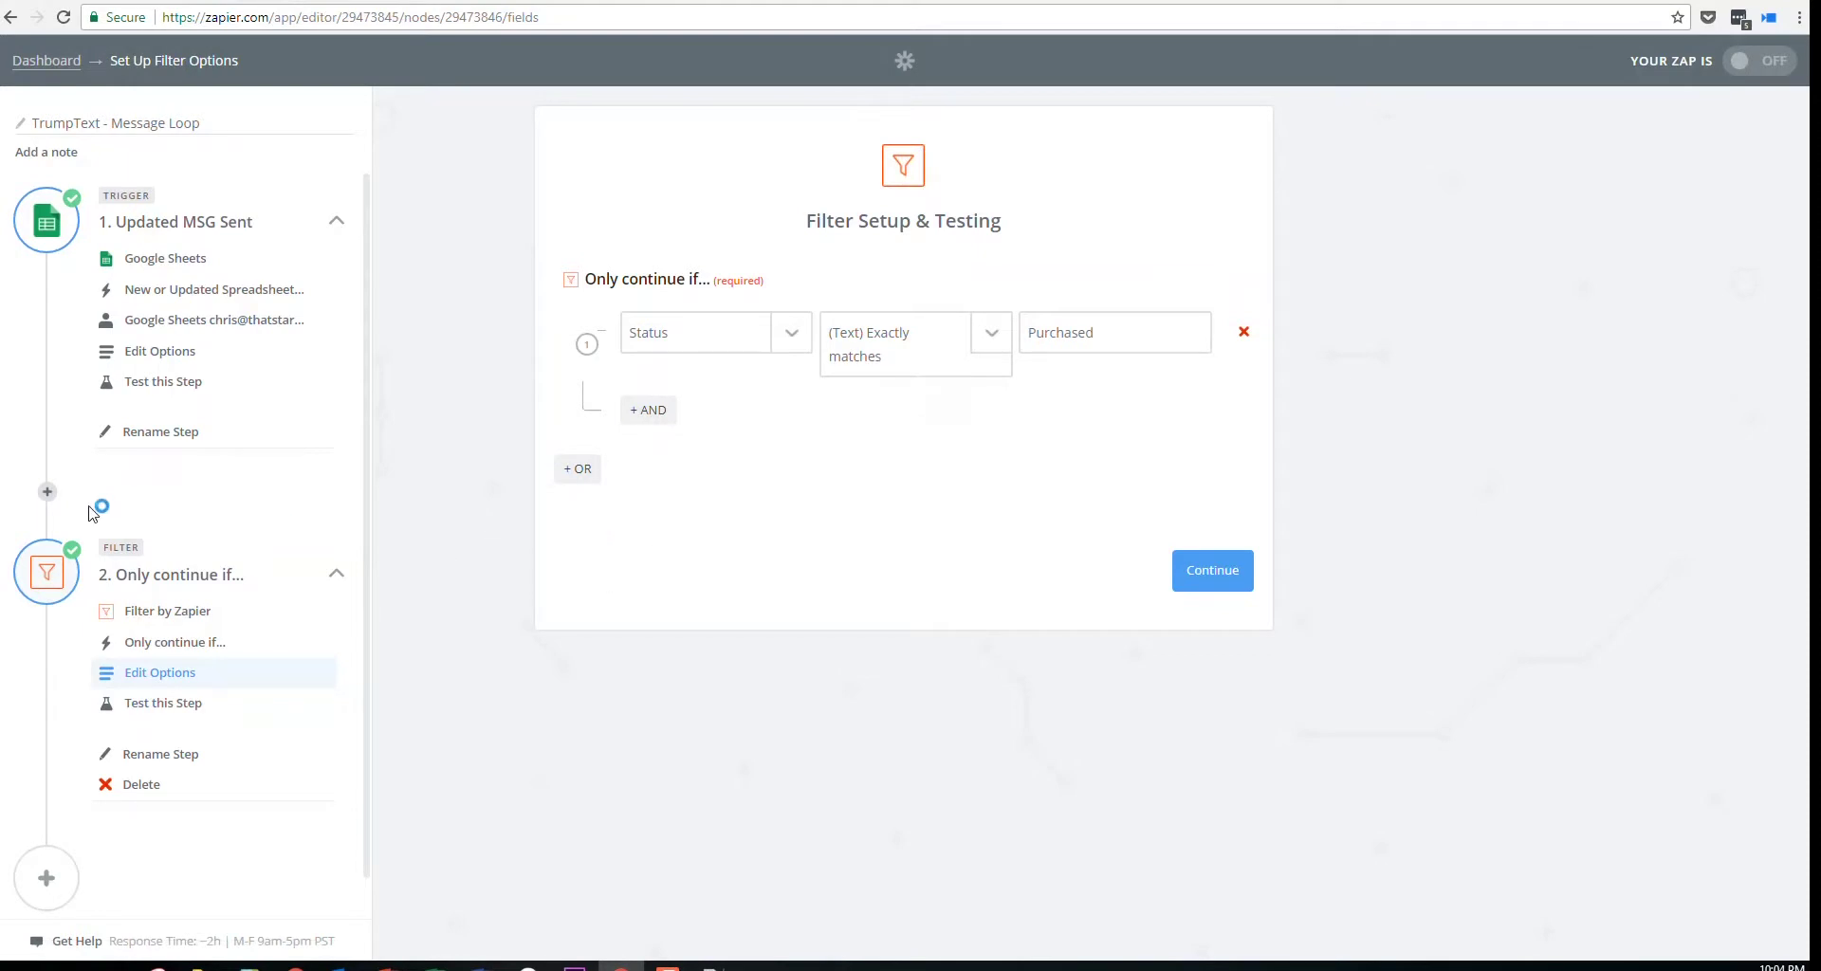
Insert a new action step between the Updated MSG Sent trigger and the filter
left_click(48, 491)
left_click(144, 522)
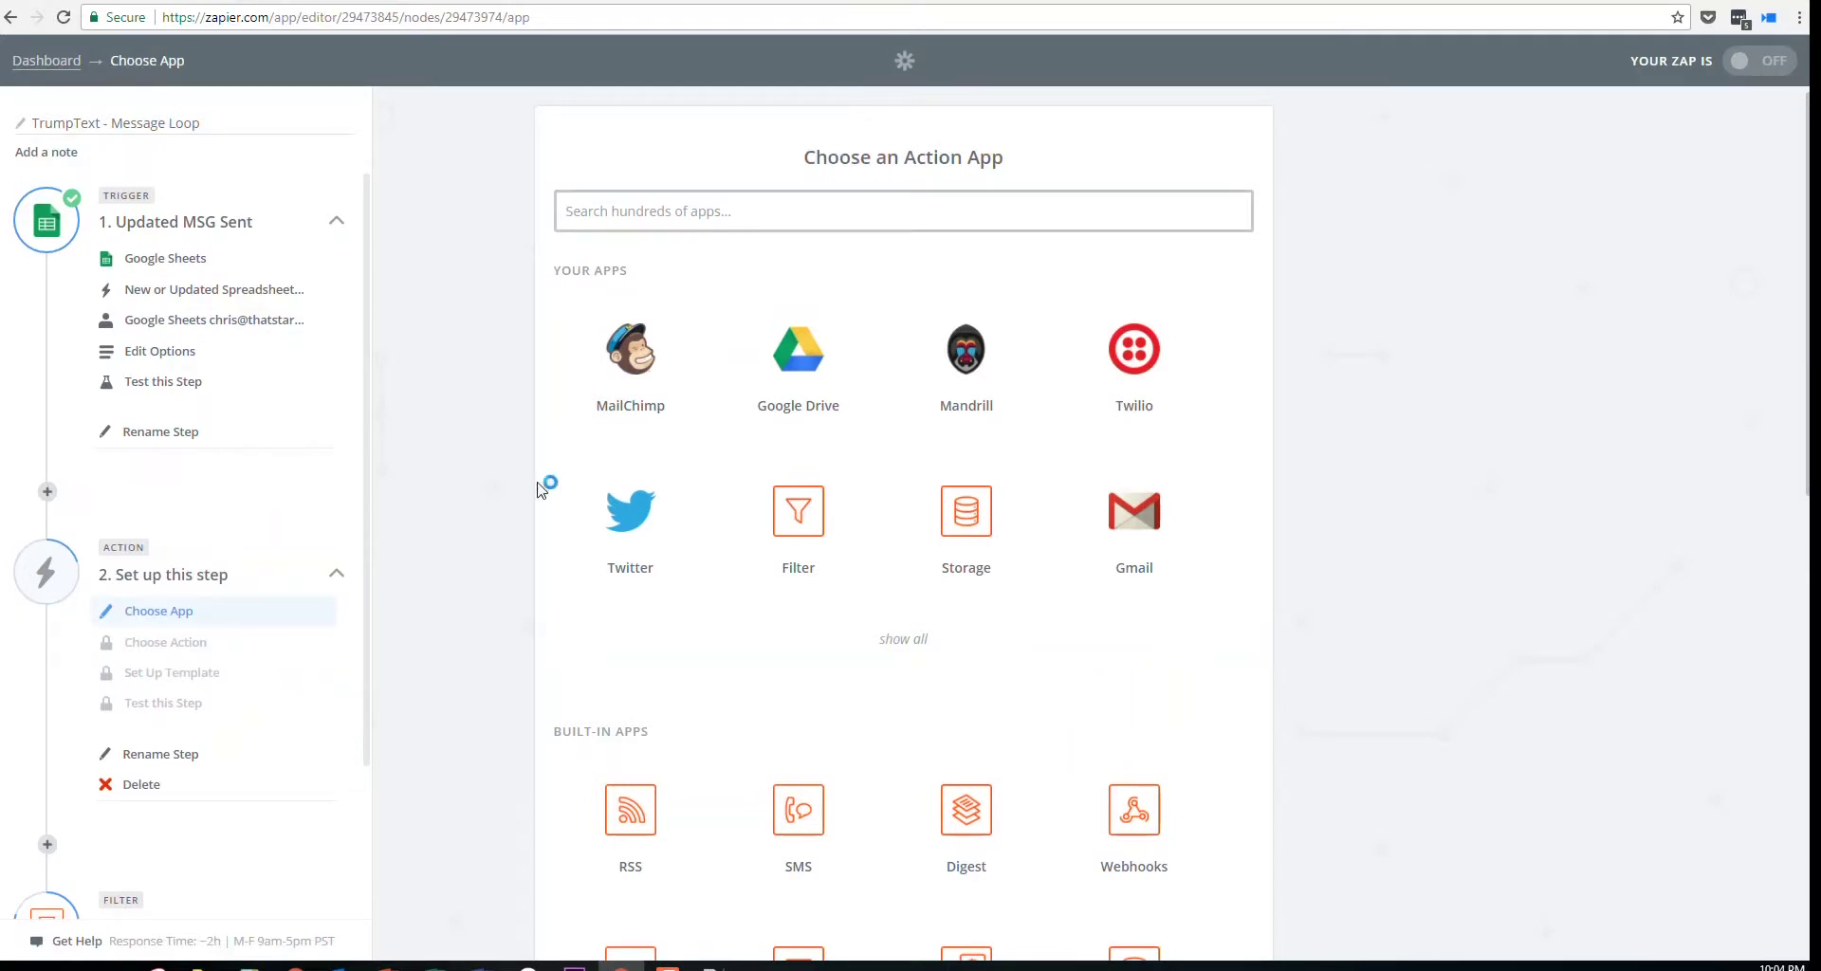
Switch to the TrumpText spreadsheet and compare the Message to Send and Sent Messages values of the orders in Payments
left_click(455, 2)
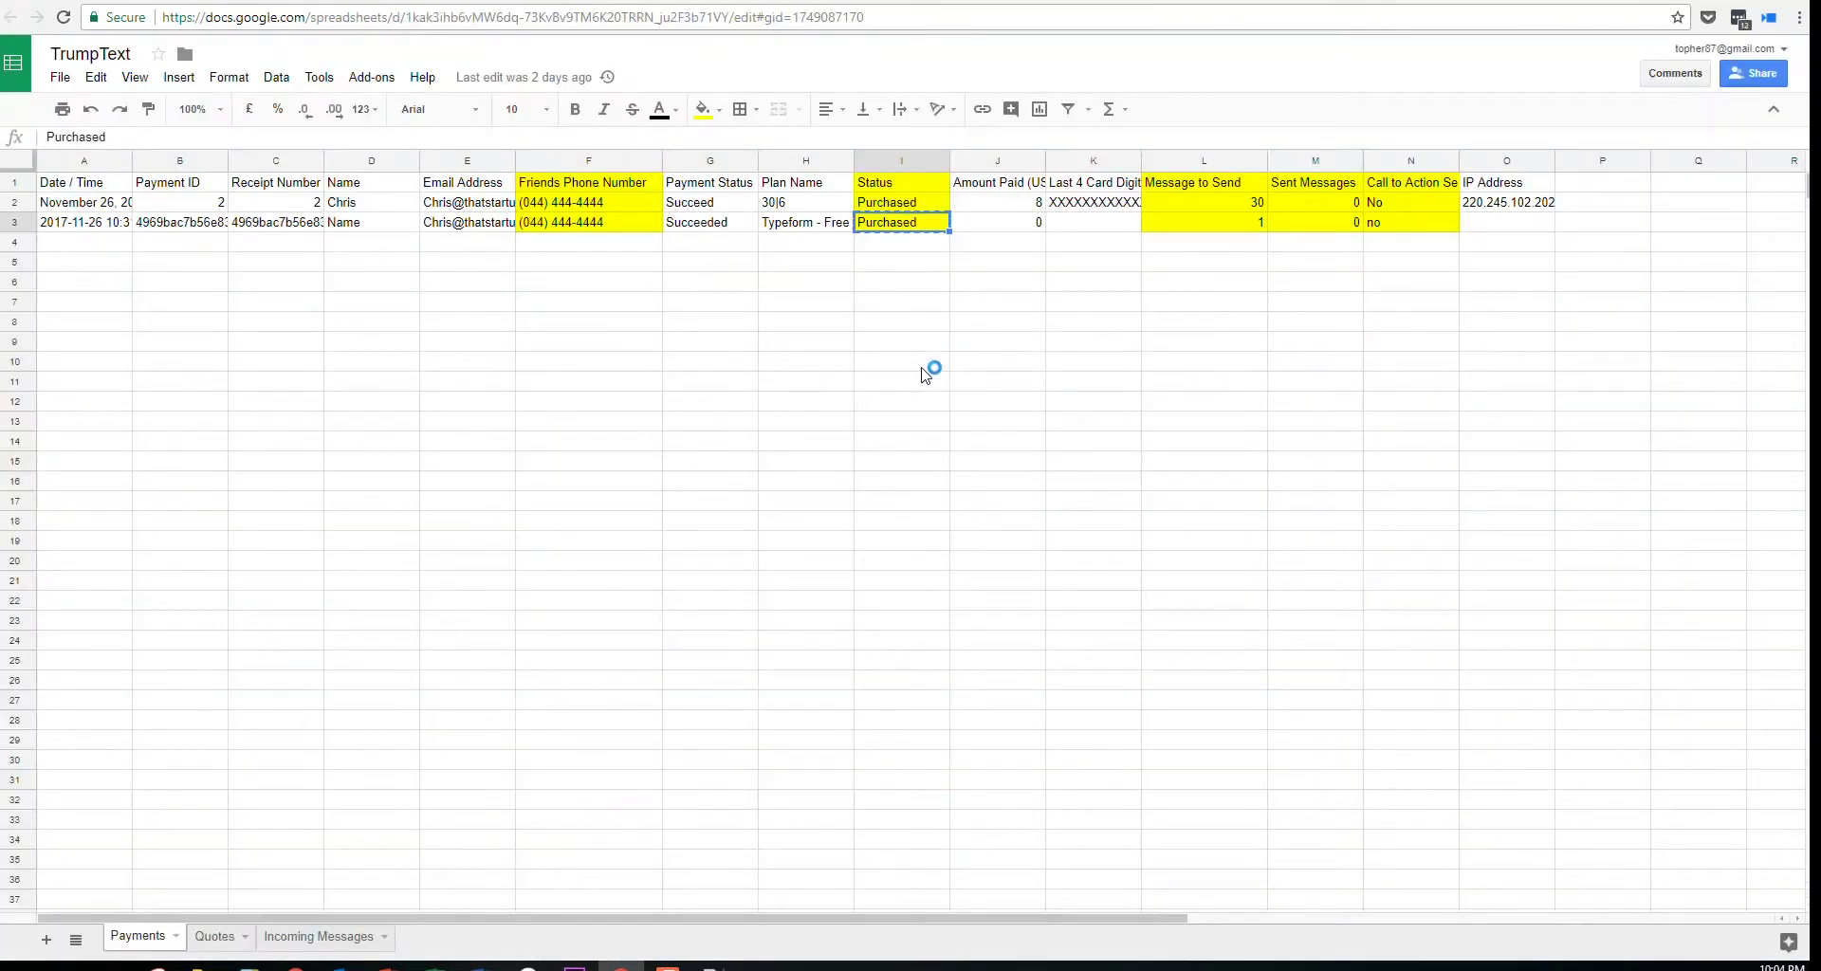
left_click(1260, 285)
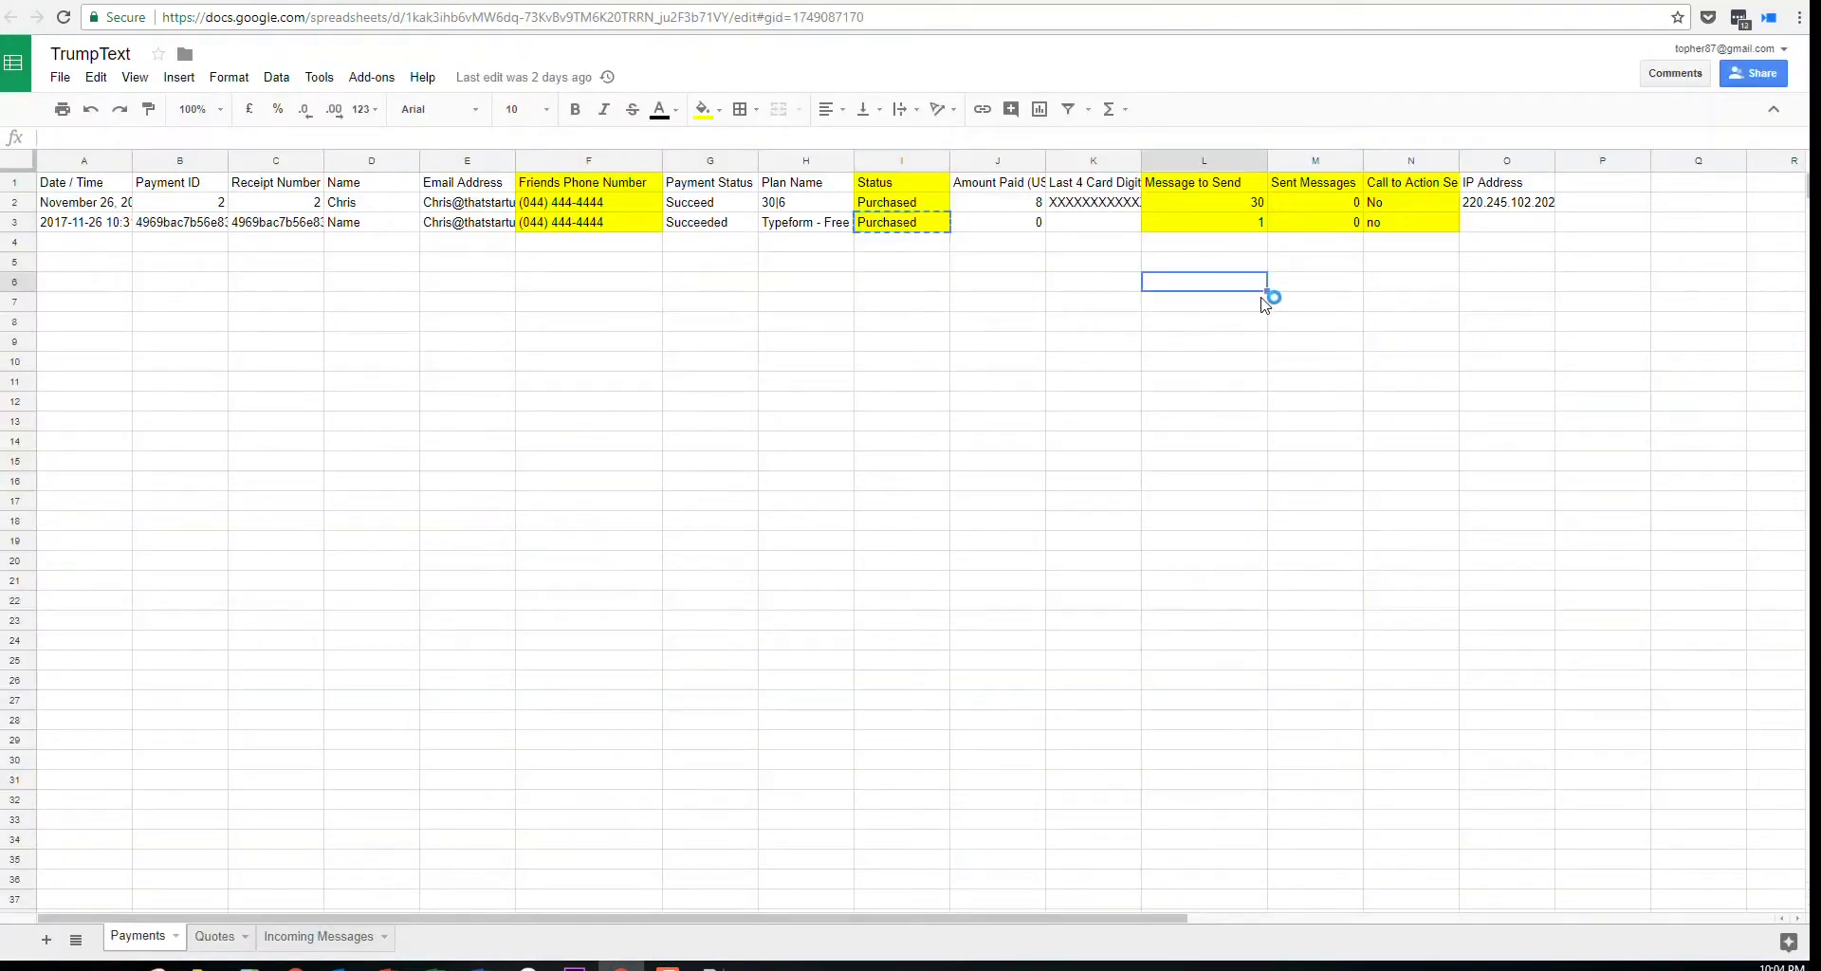
left_click(1209, 210)
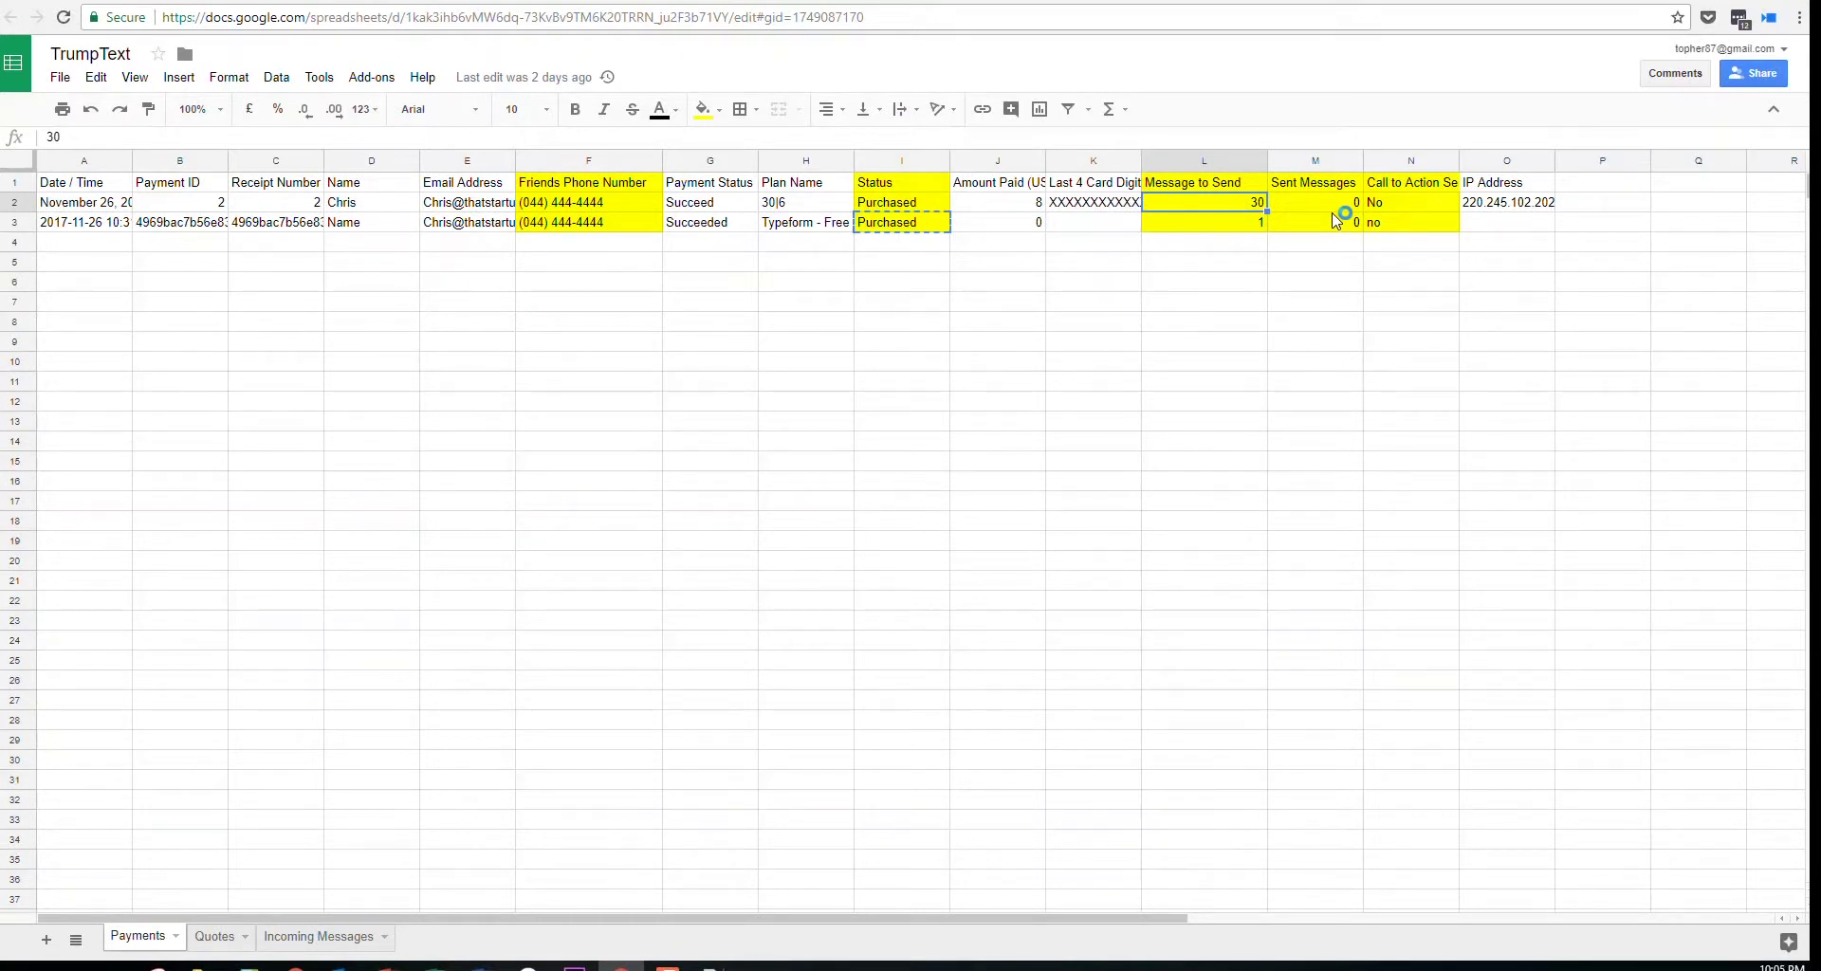
key("Down")
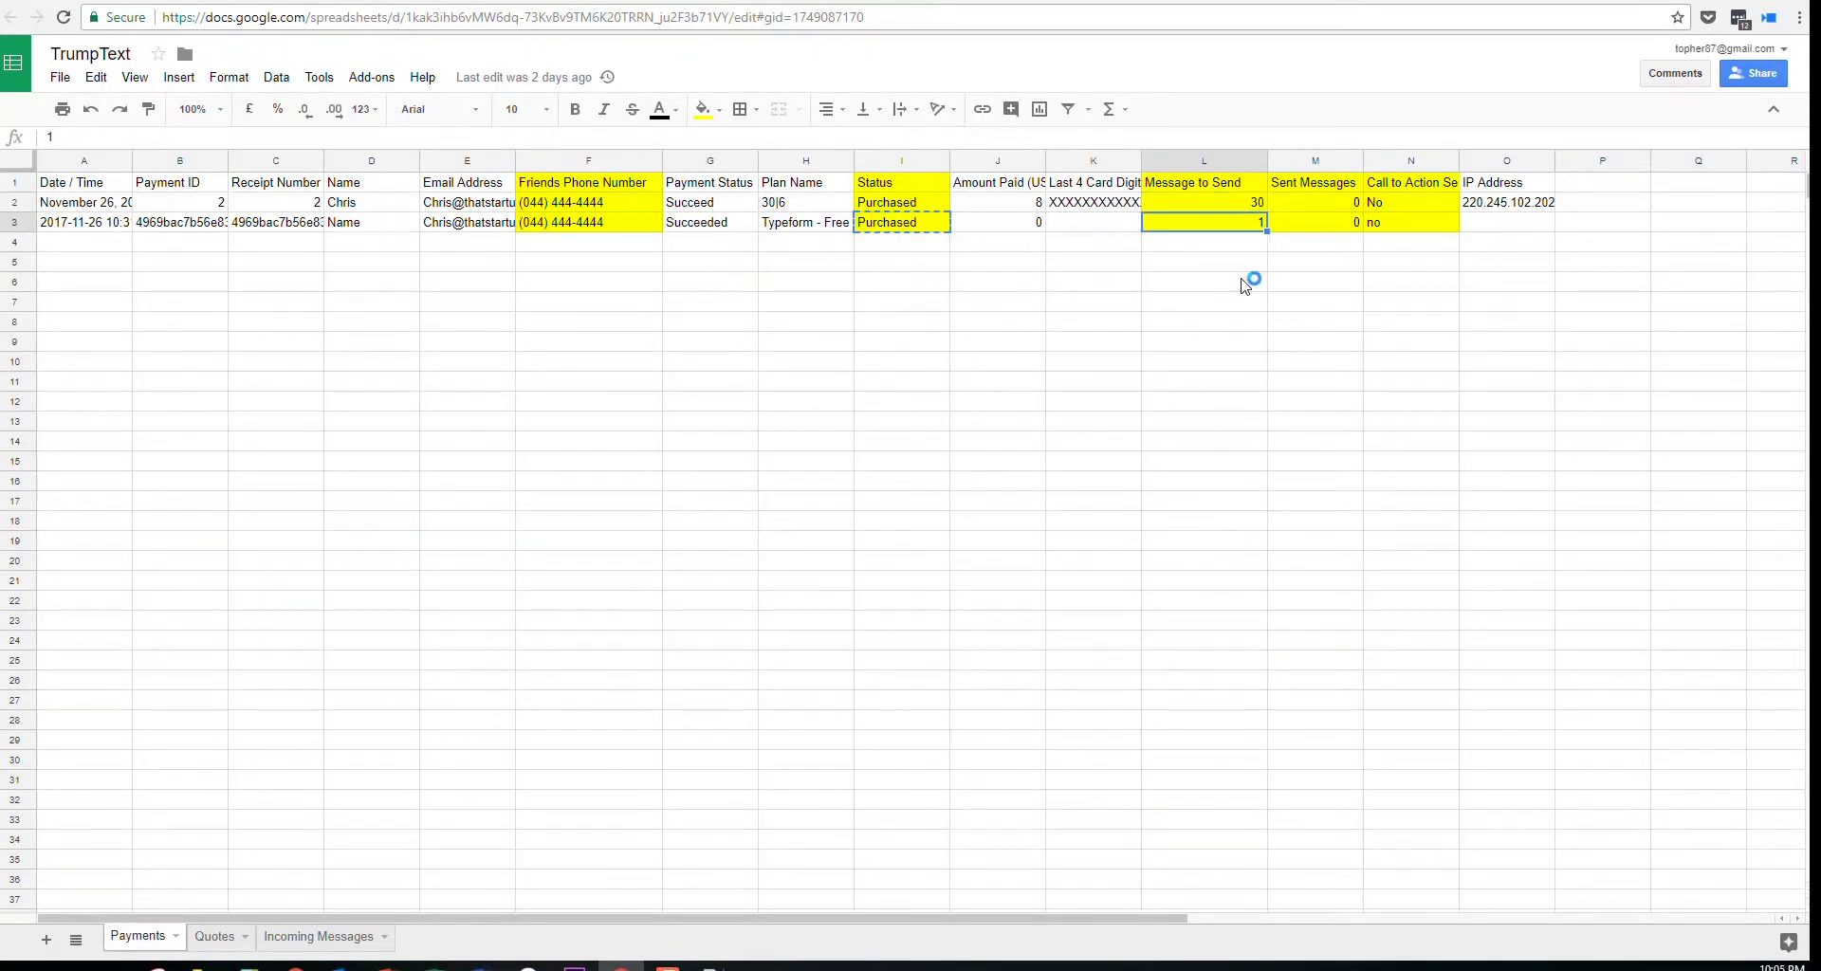
left_click(1335, 228)
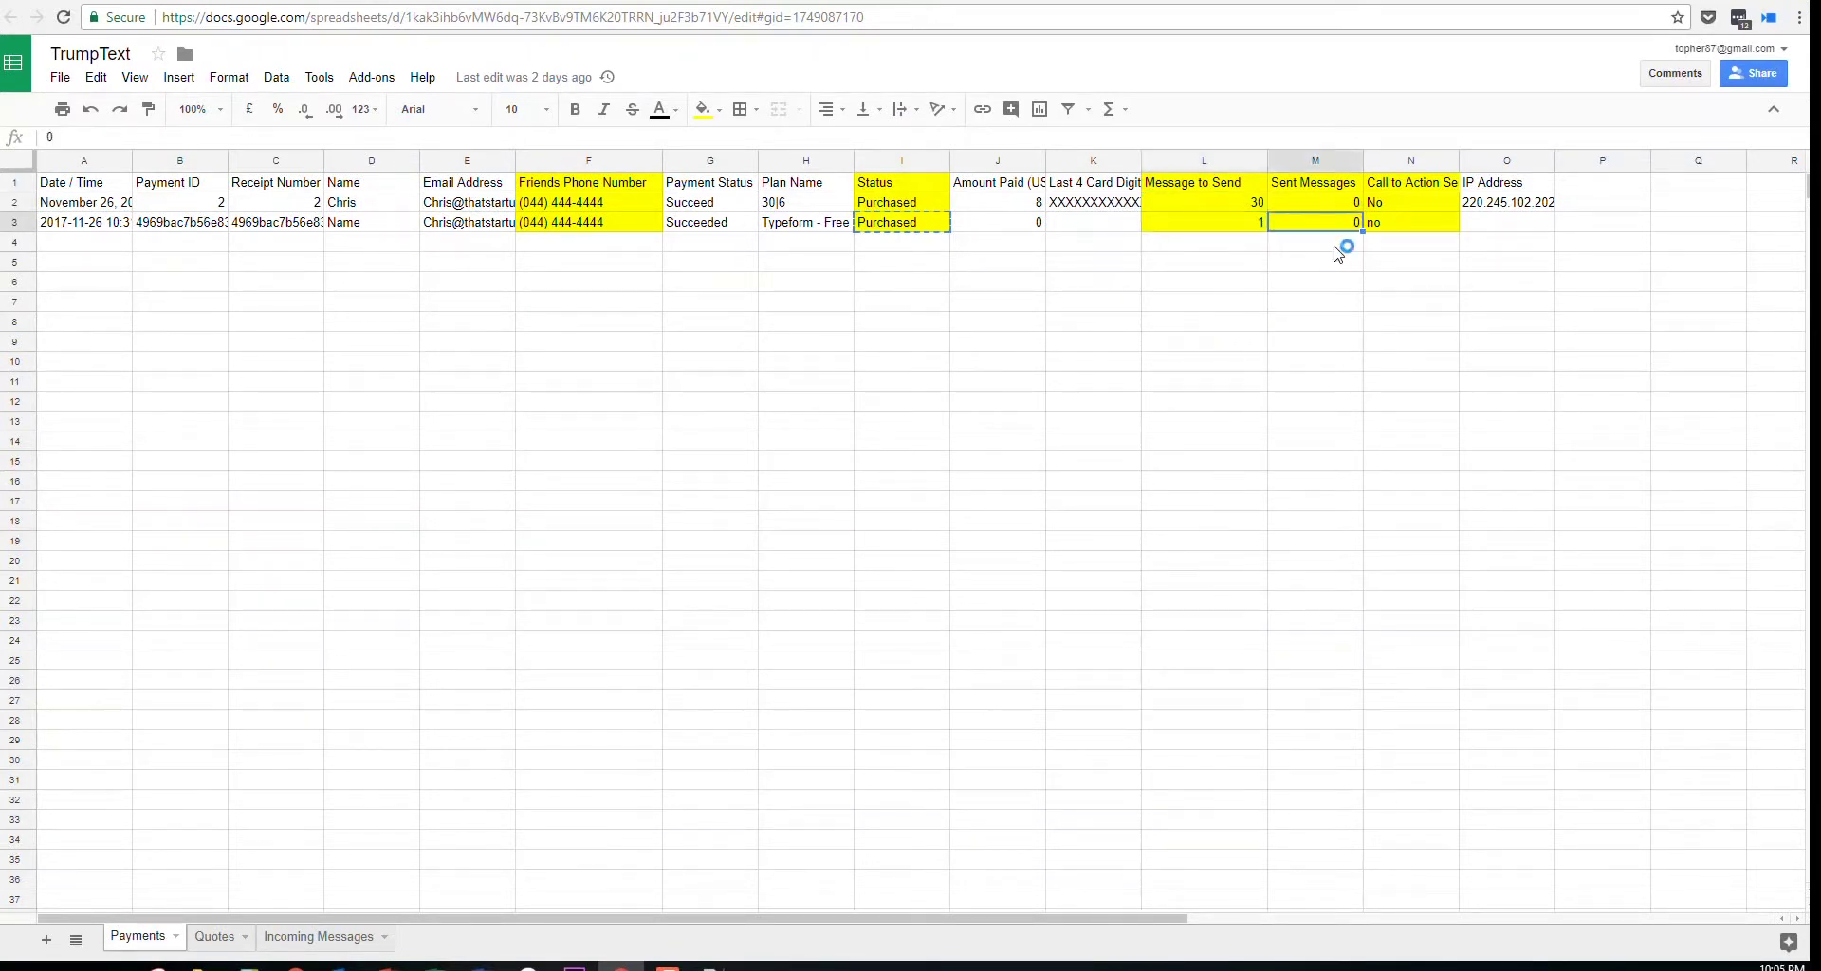
left_click(1333, 358)
left_click(1238, 222)
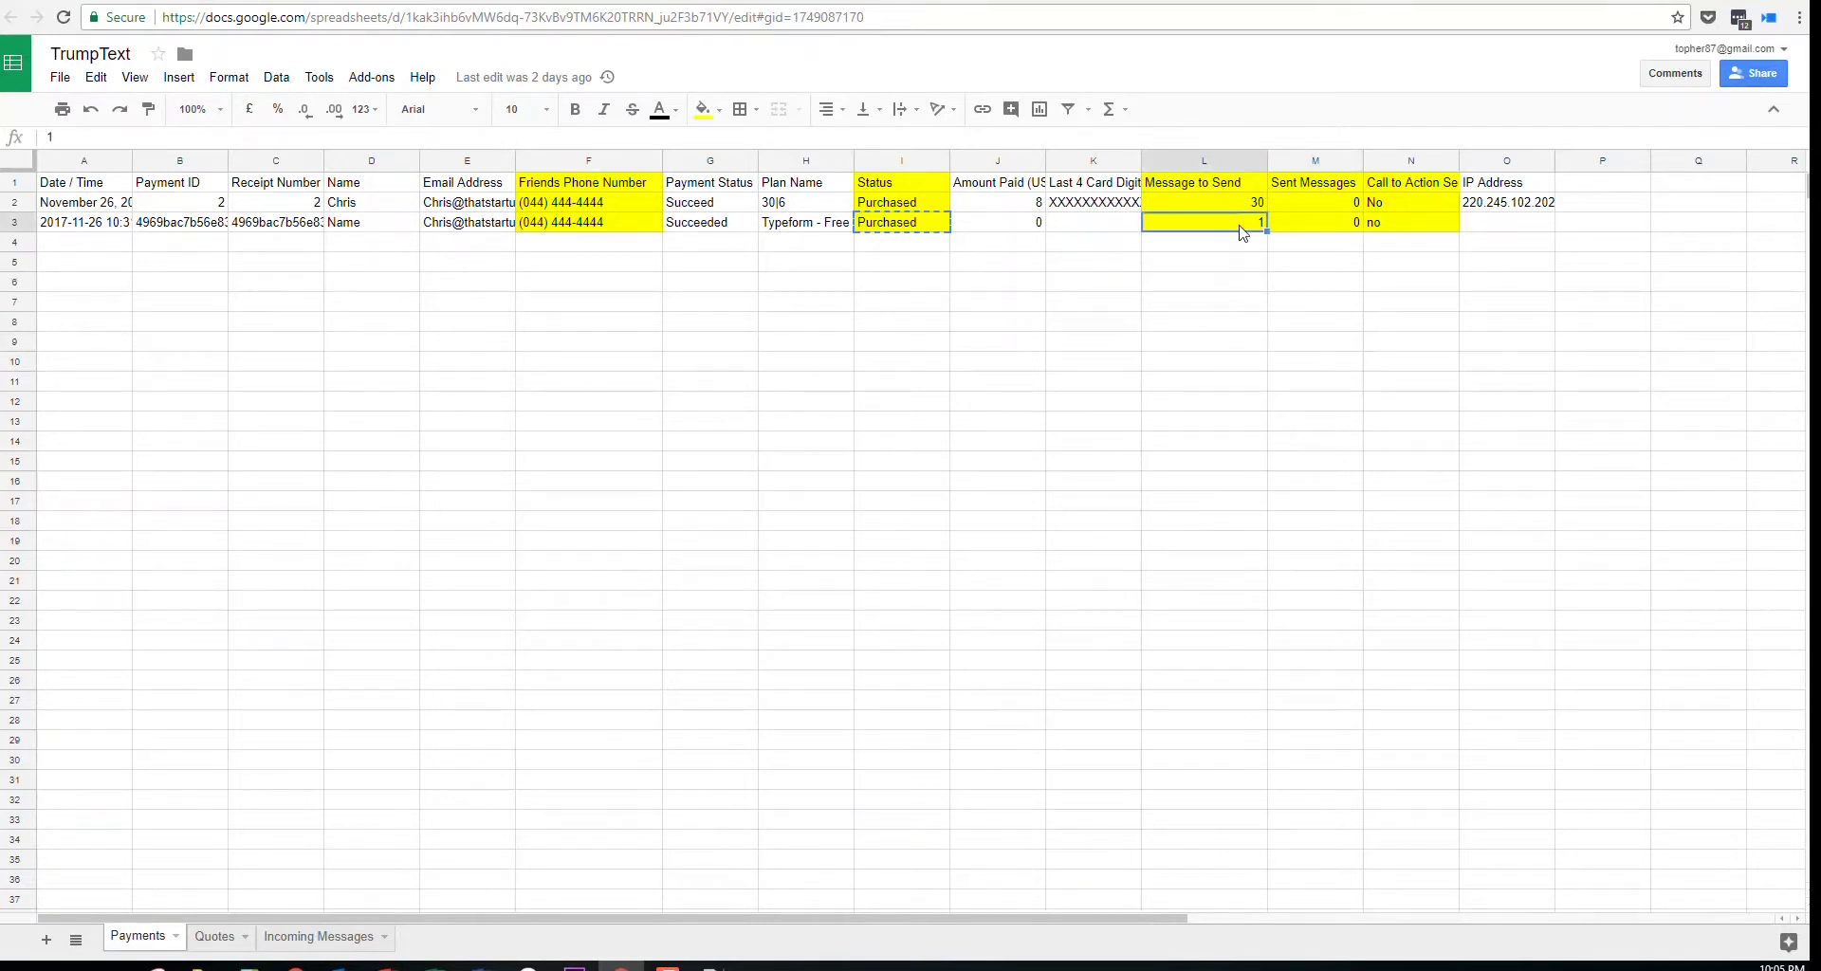
key("Right")
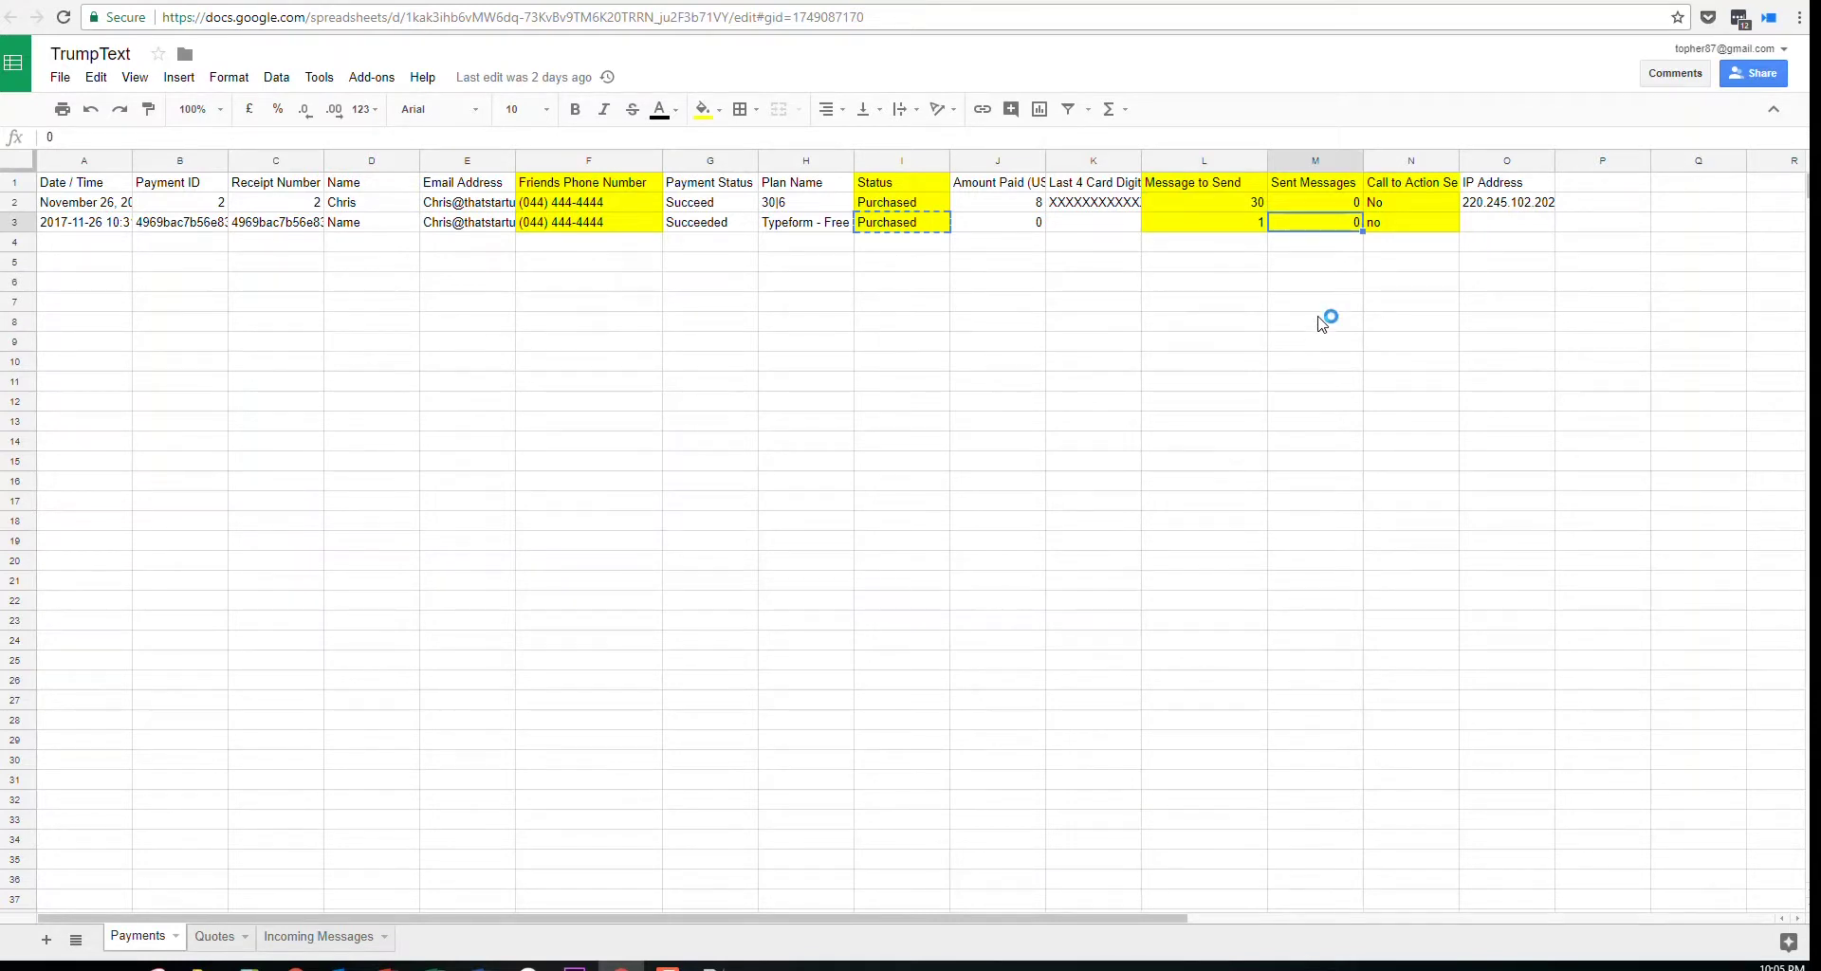
Return to the Zapier editor and set up the new step 2 as Formatter by Zapier with the Numbers action
left_click(155, 1)
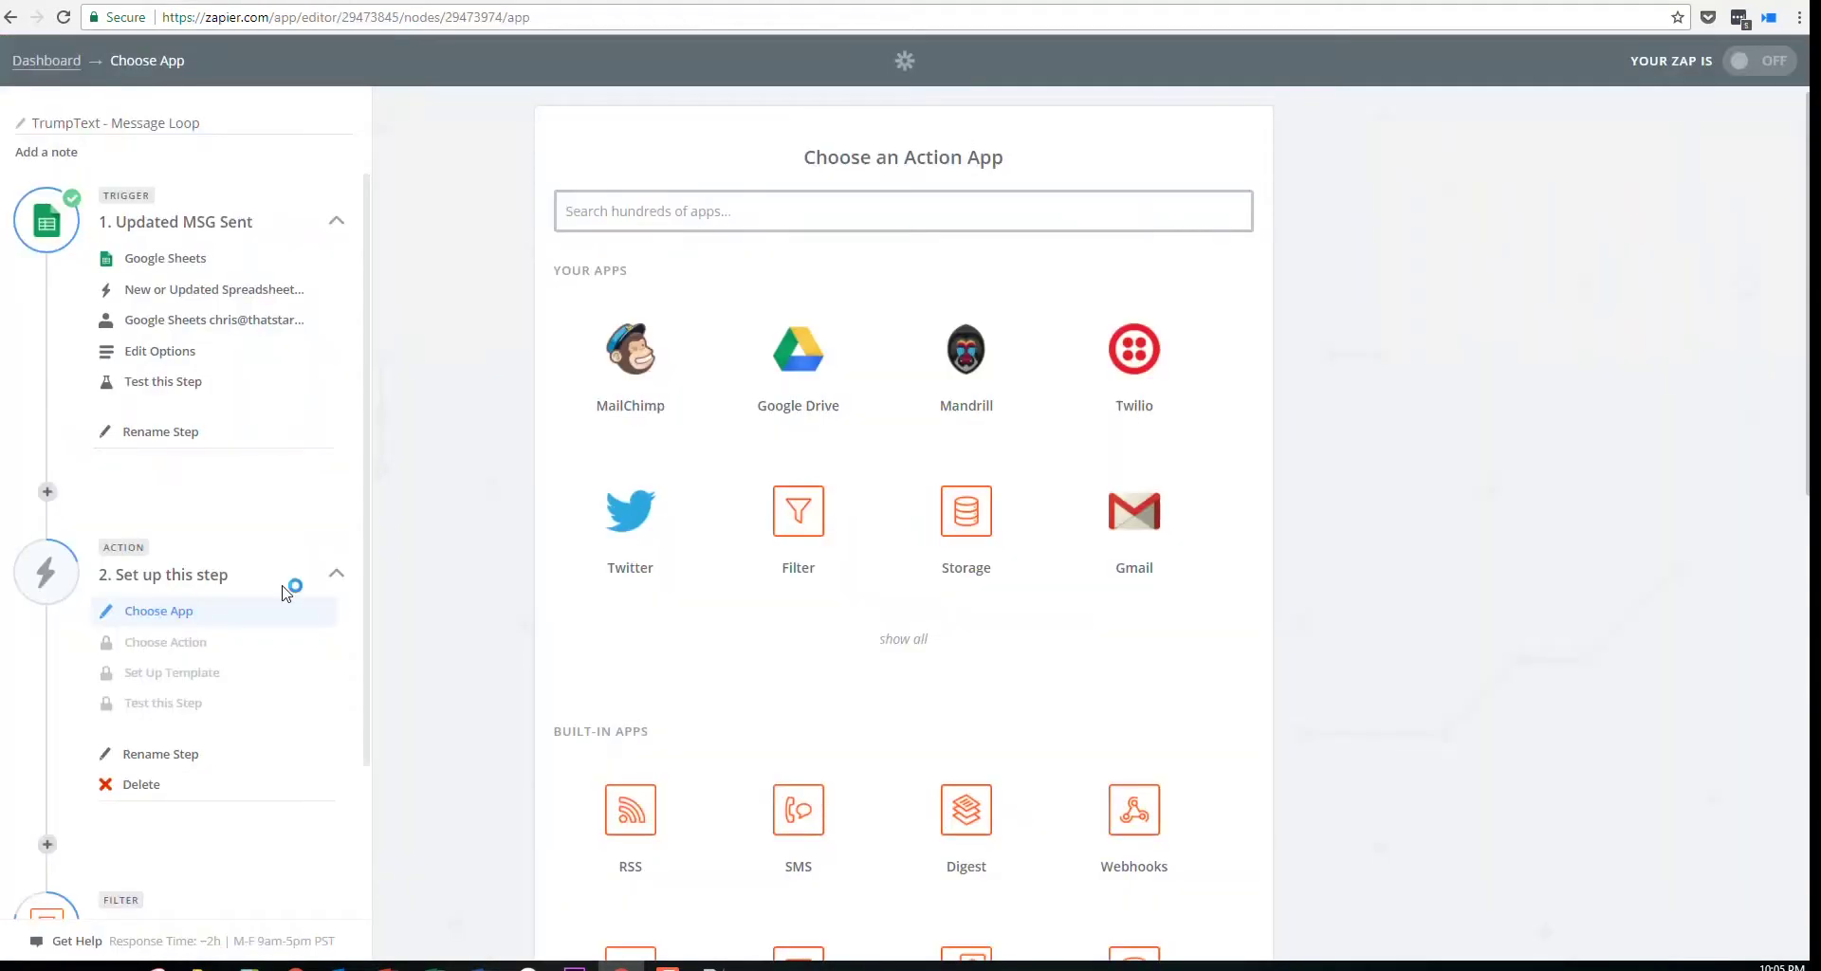
scroll(232, 555, "down", 2)
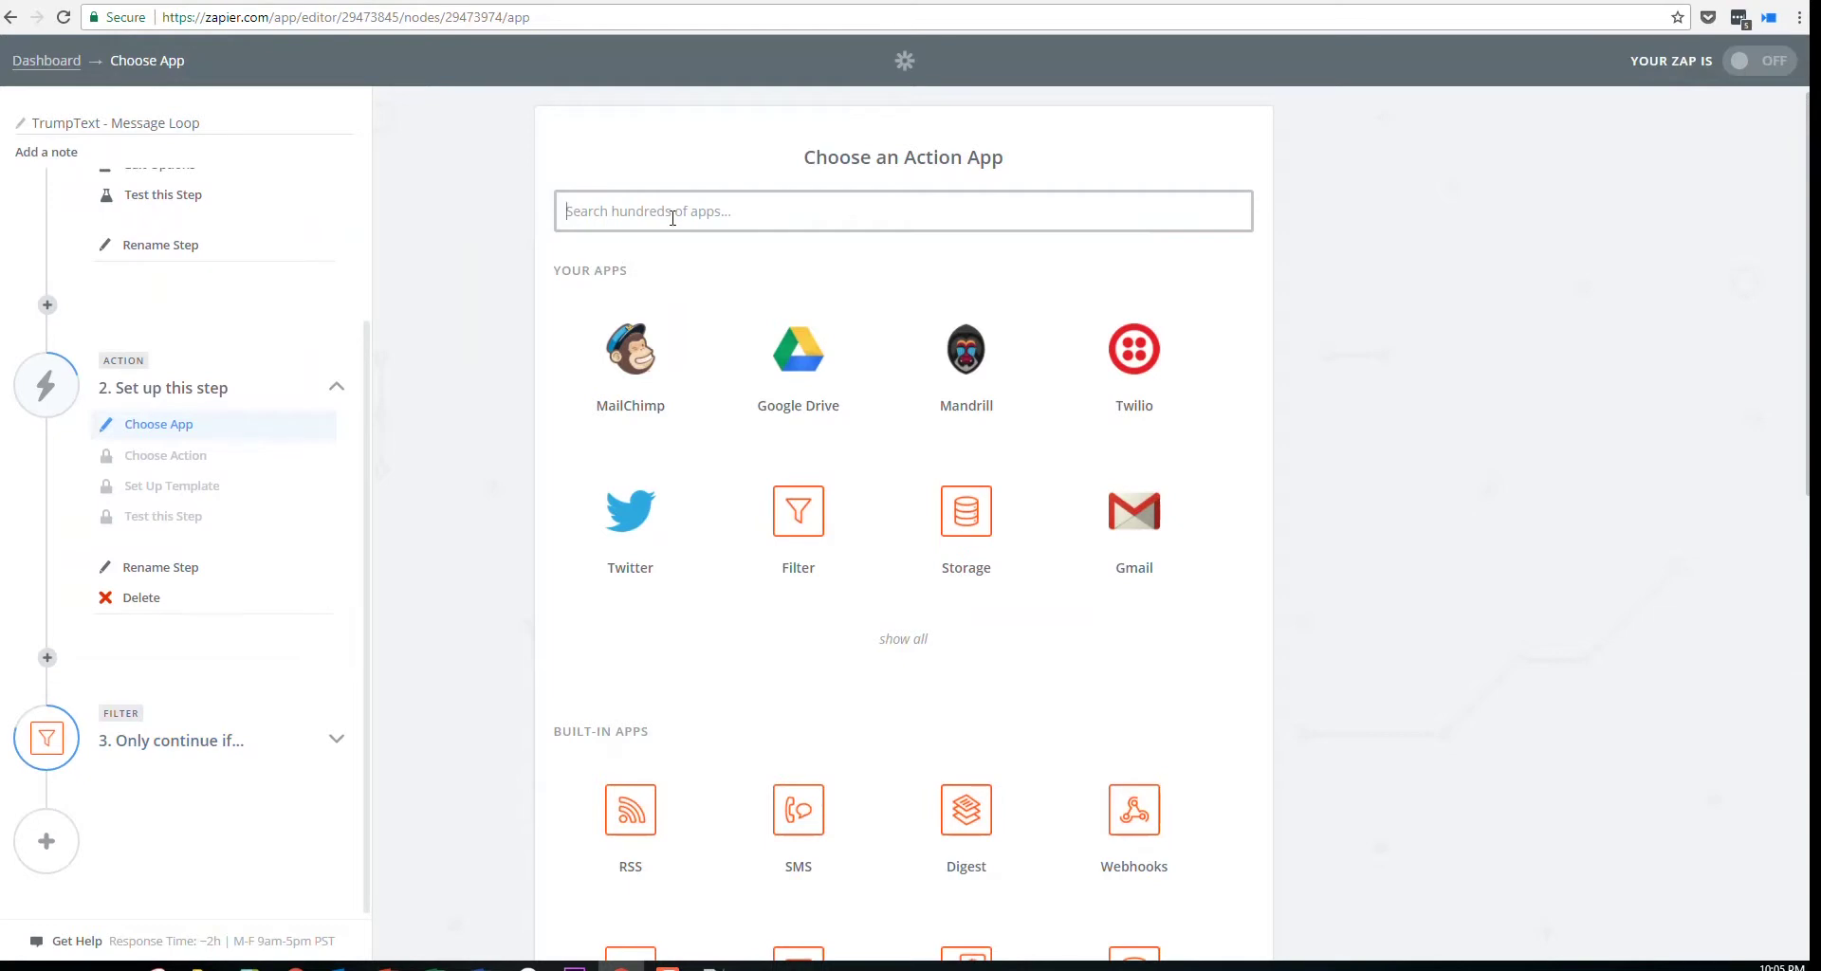
scroll(1001, 450, "down", 4)
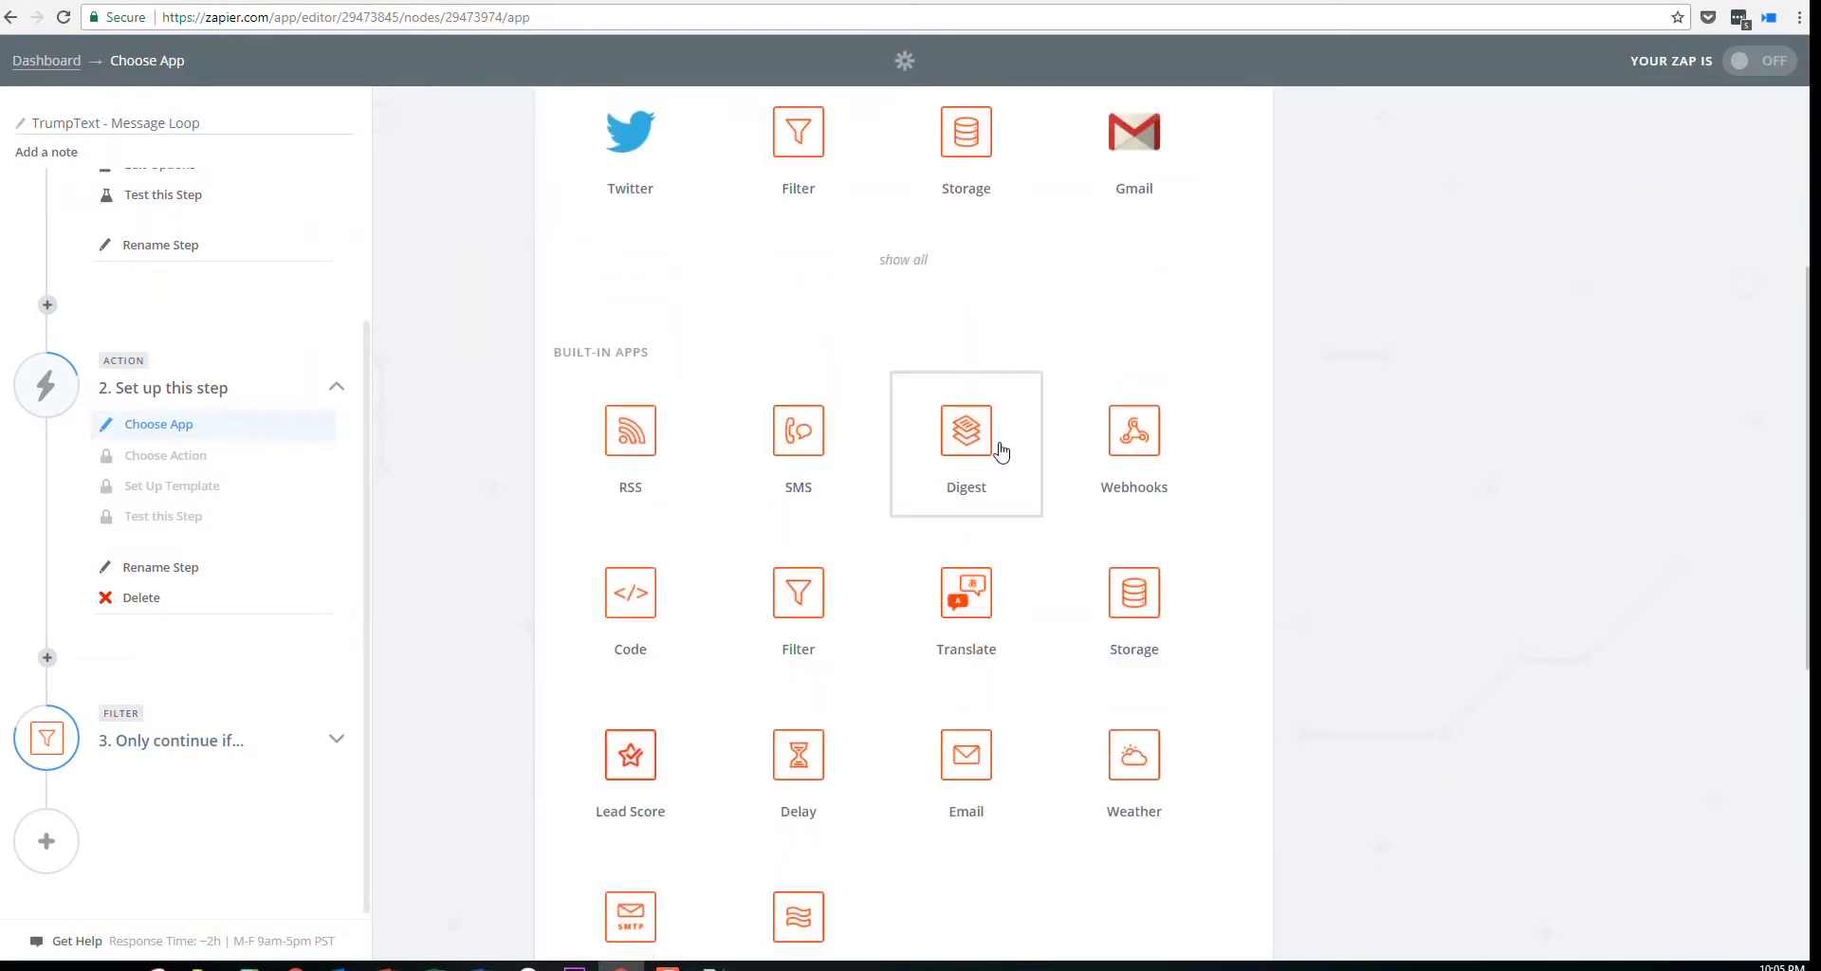
scroll(1001, 450, "down", 2)
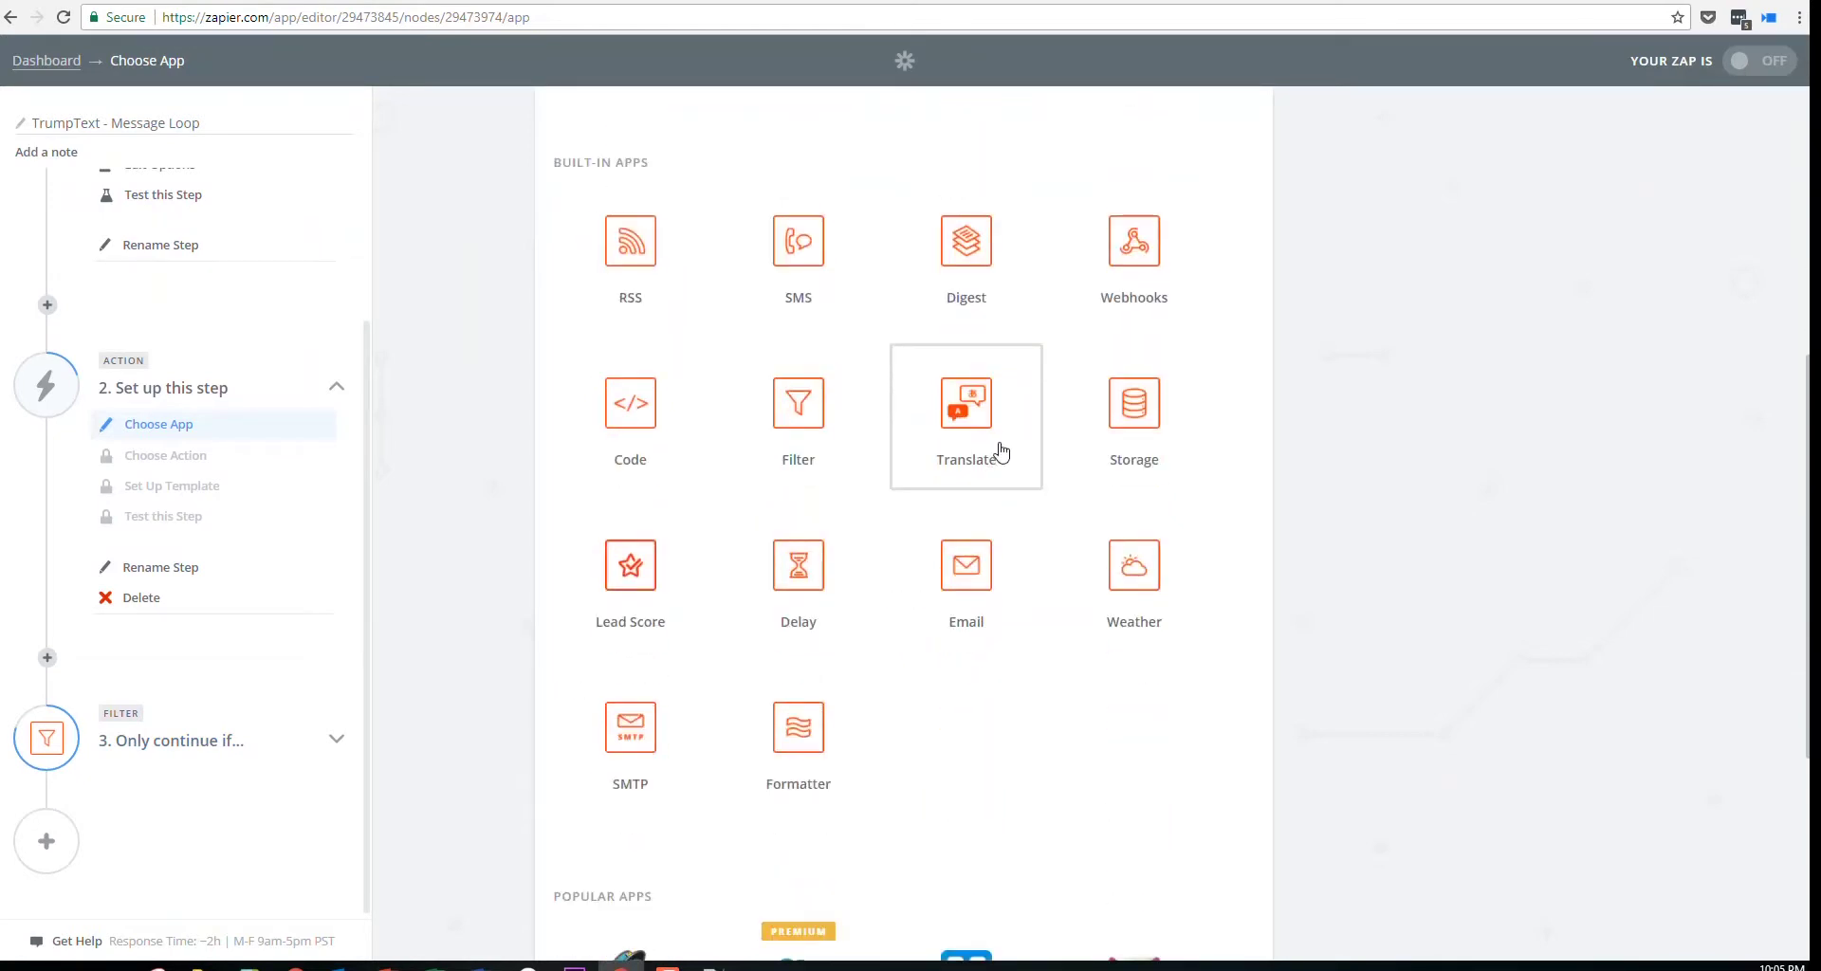
left_click(831, 729)
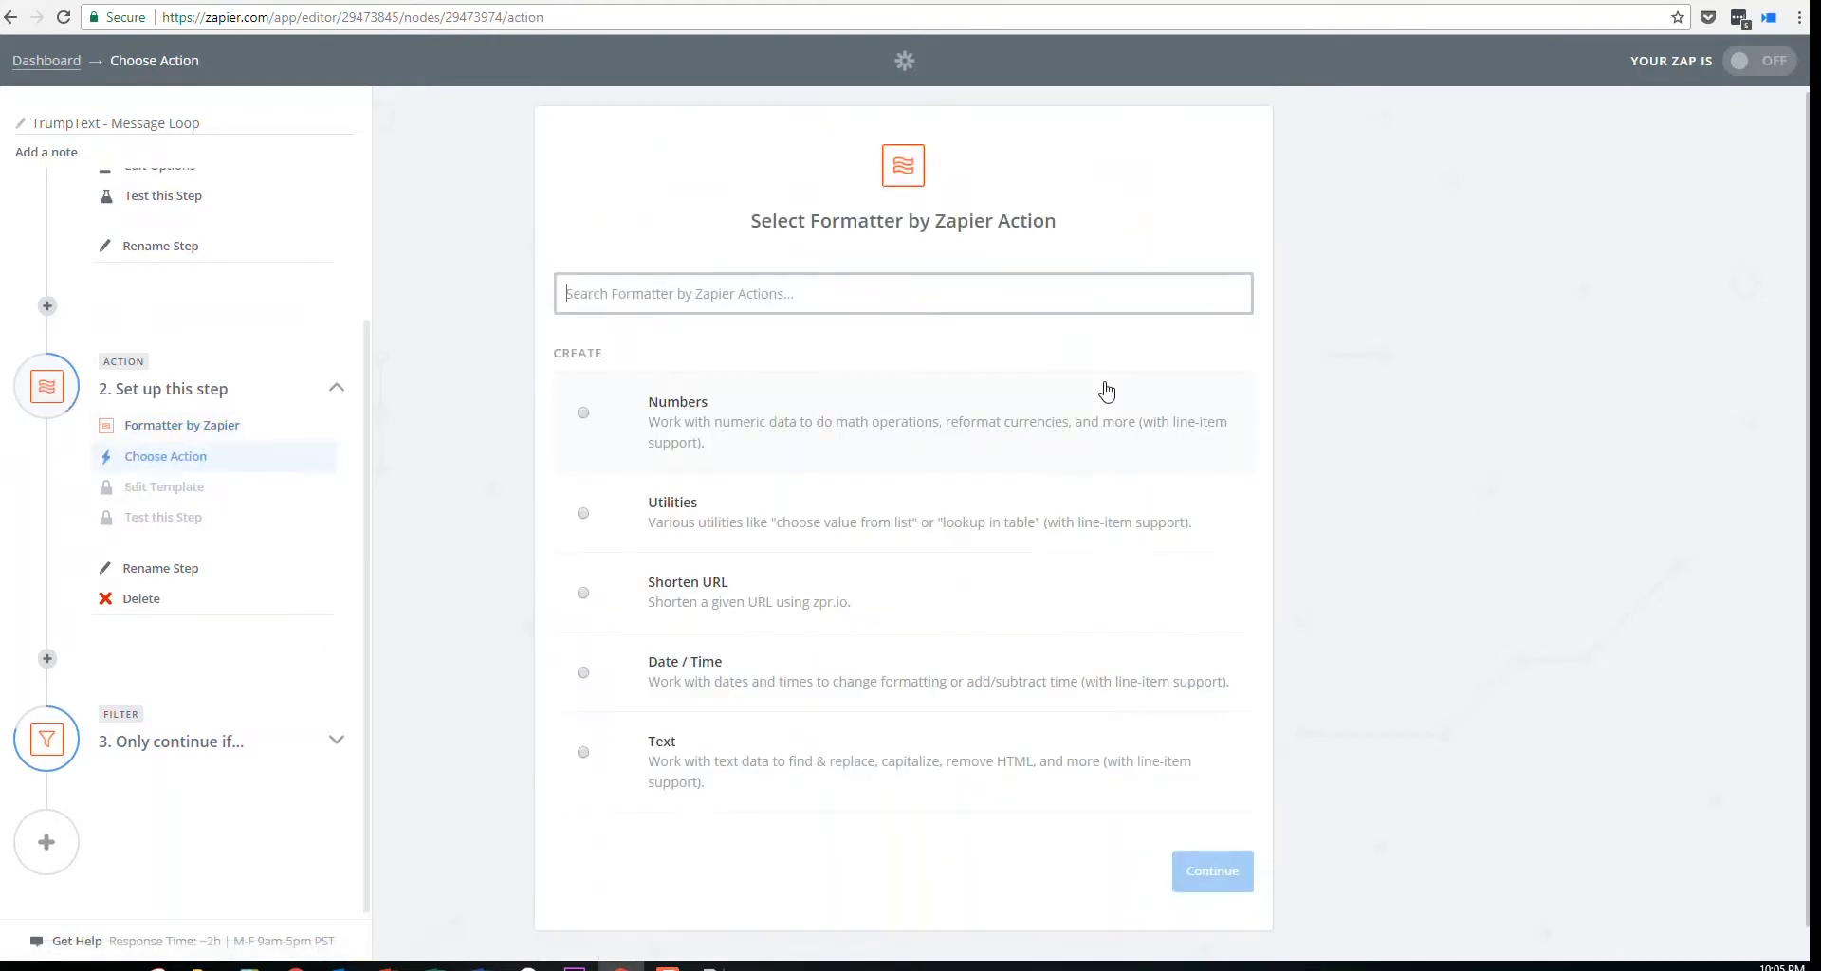
left_click(839, 445)
left_click(1223, 865)
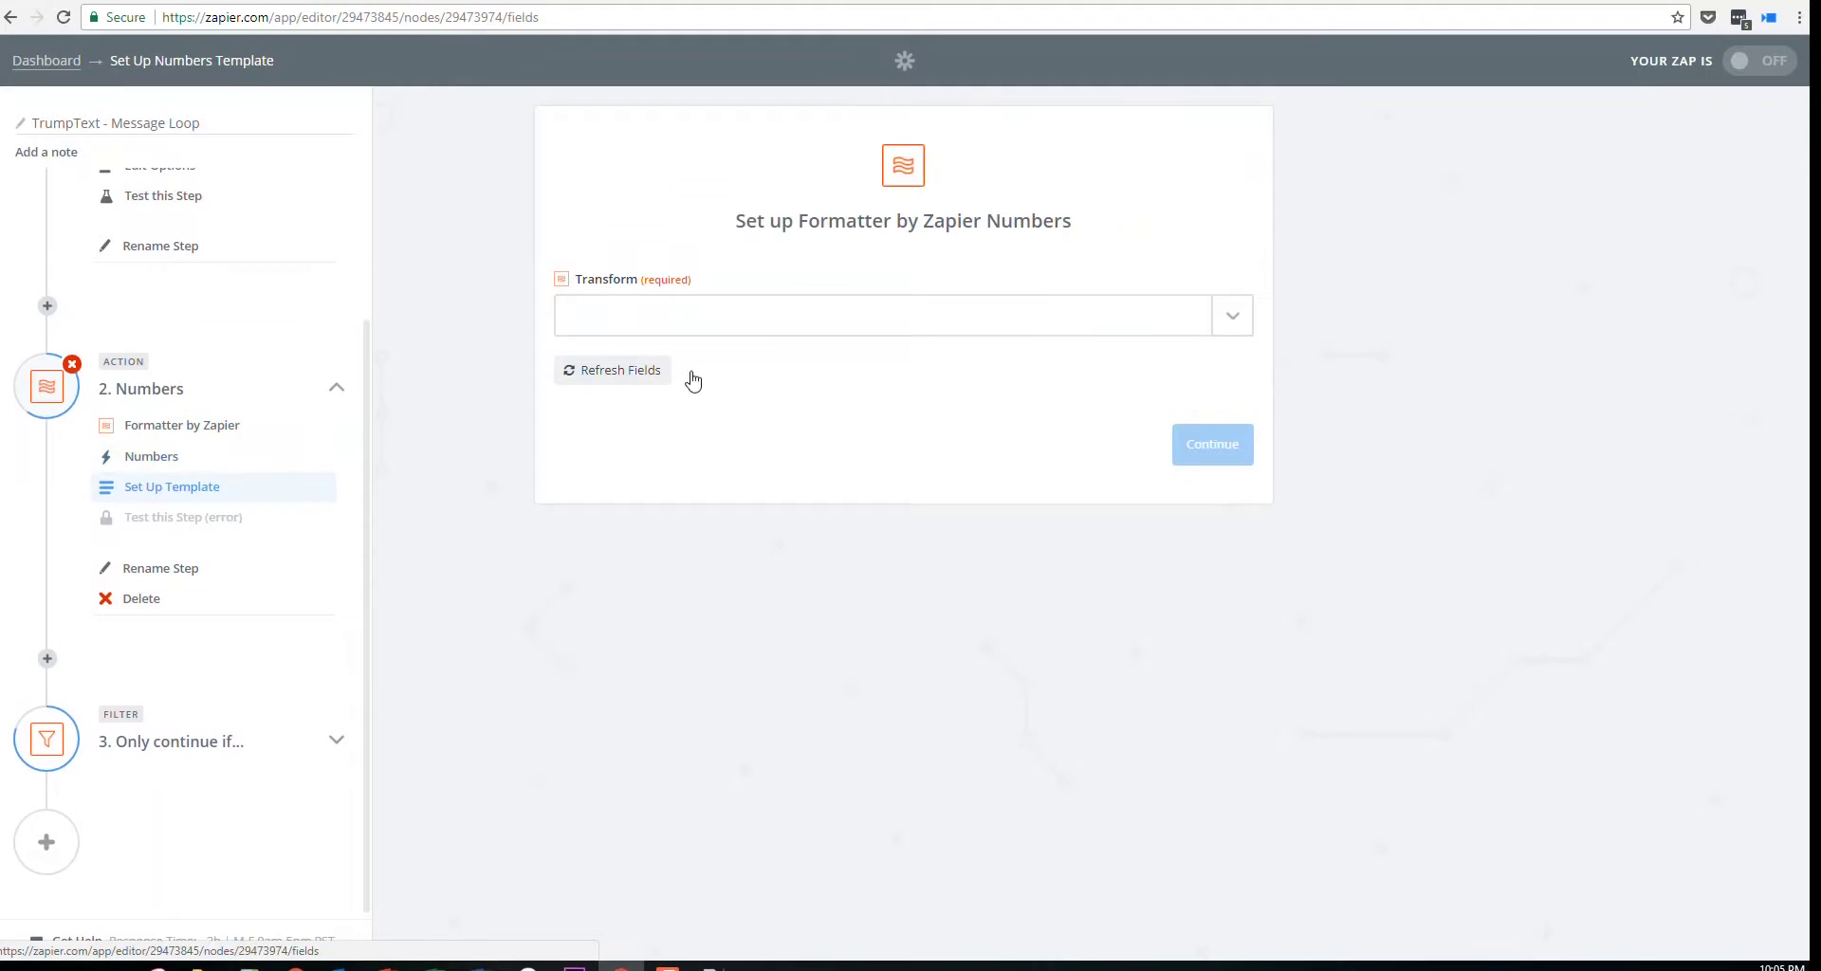
Set the Numbers step's transform to Perform Math Operation and its operation to Subtract
left_click(760, 315)
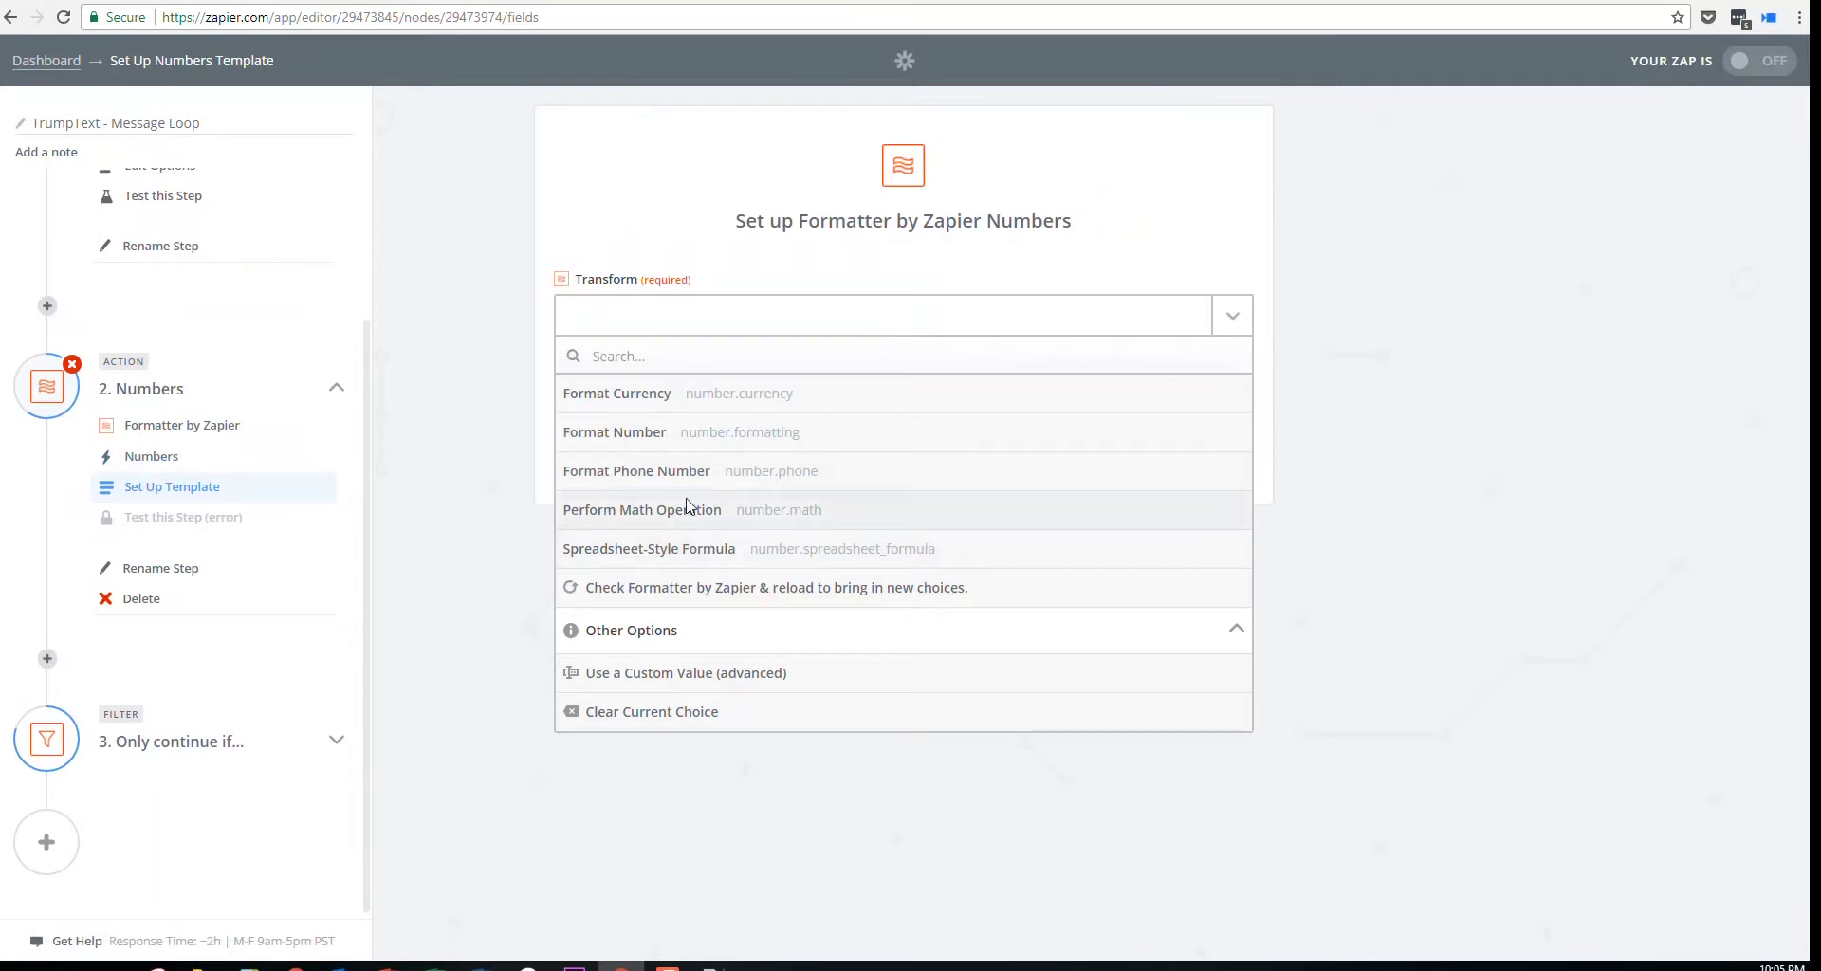
left_click(679, 513)
left_click(1001, 498)
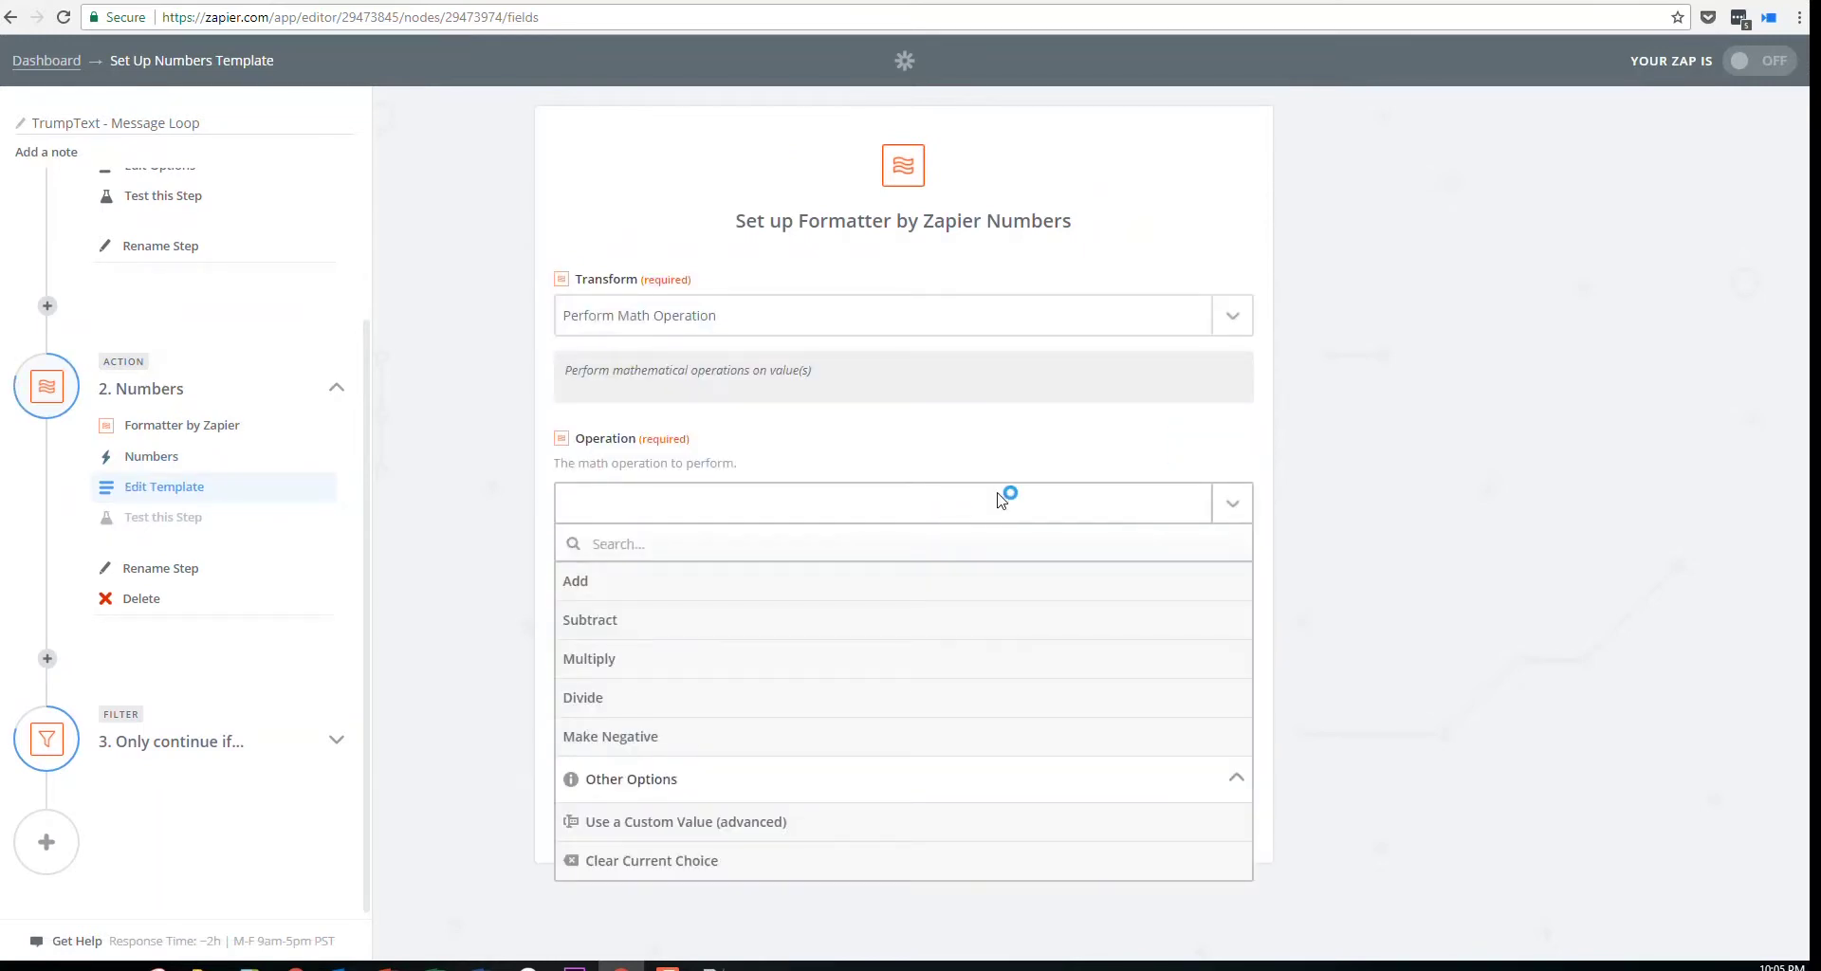
left_click(681, 623)
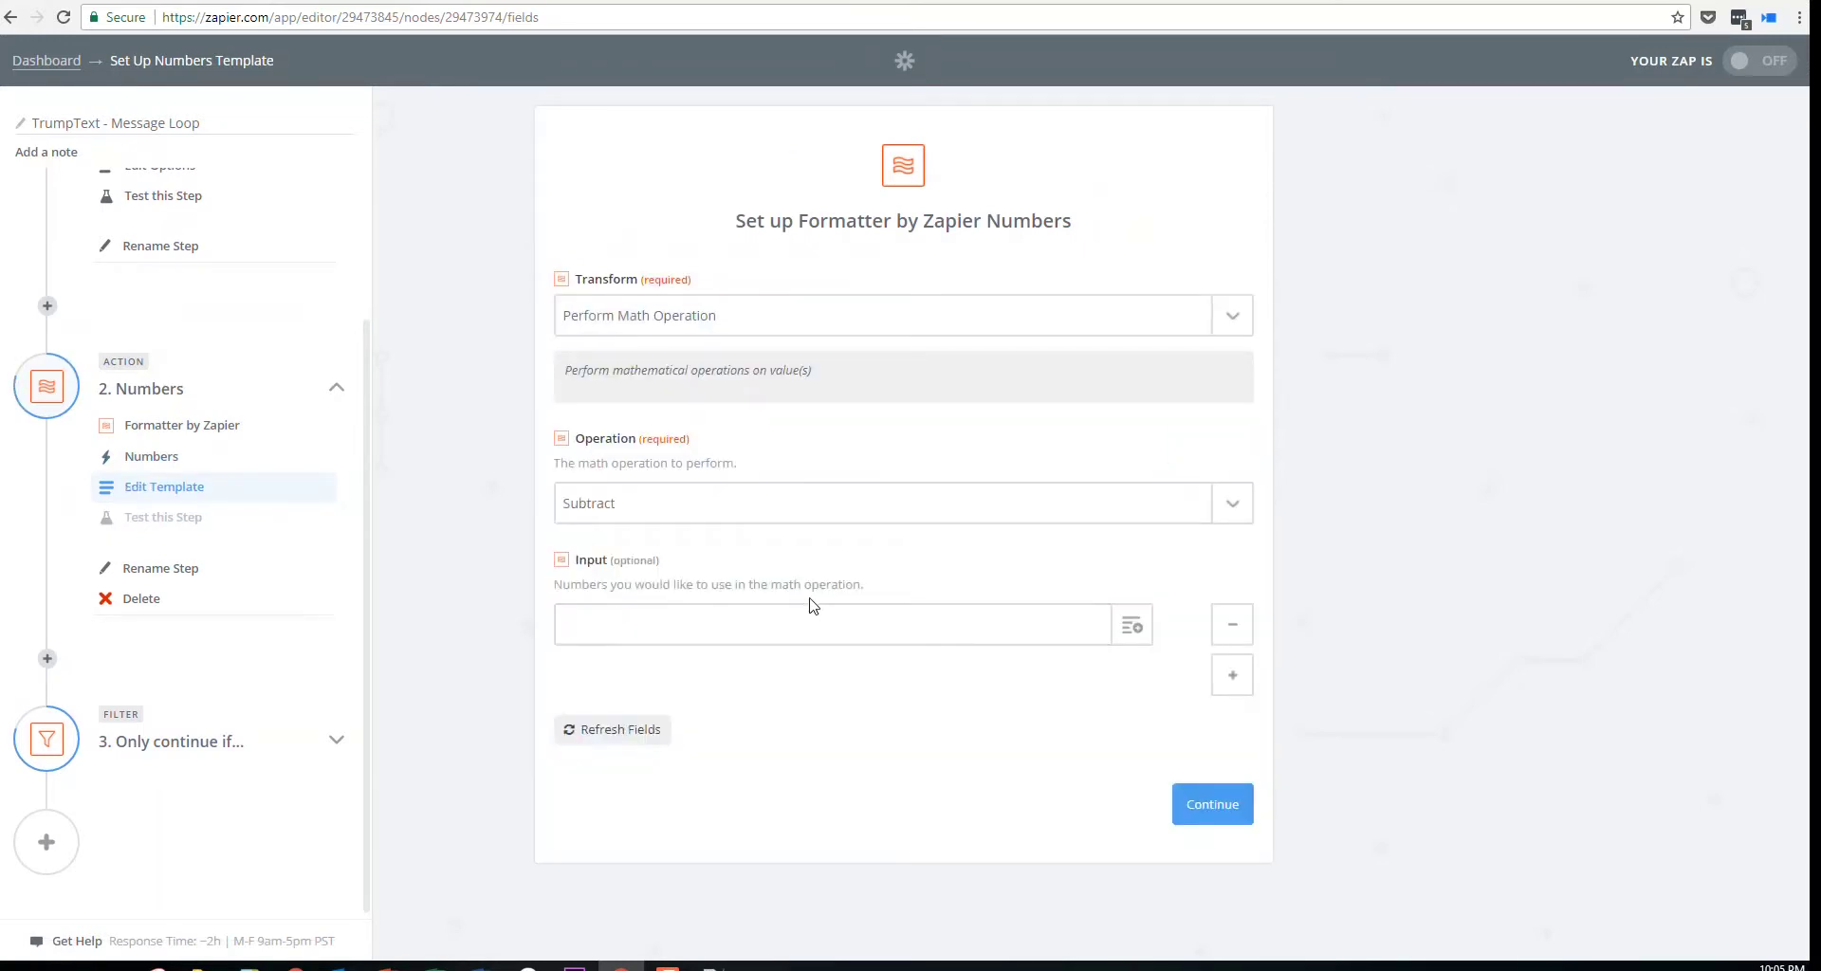
Map step 1's Message to Send as the first input of the subtraction and Sent Messages as the second
left_click(1132, 625)
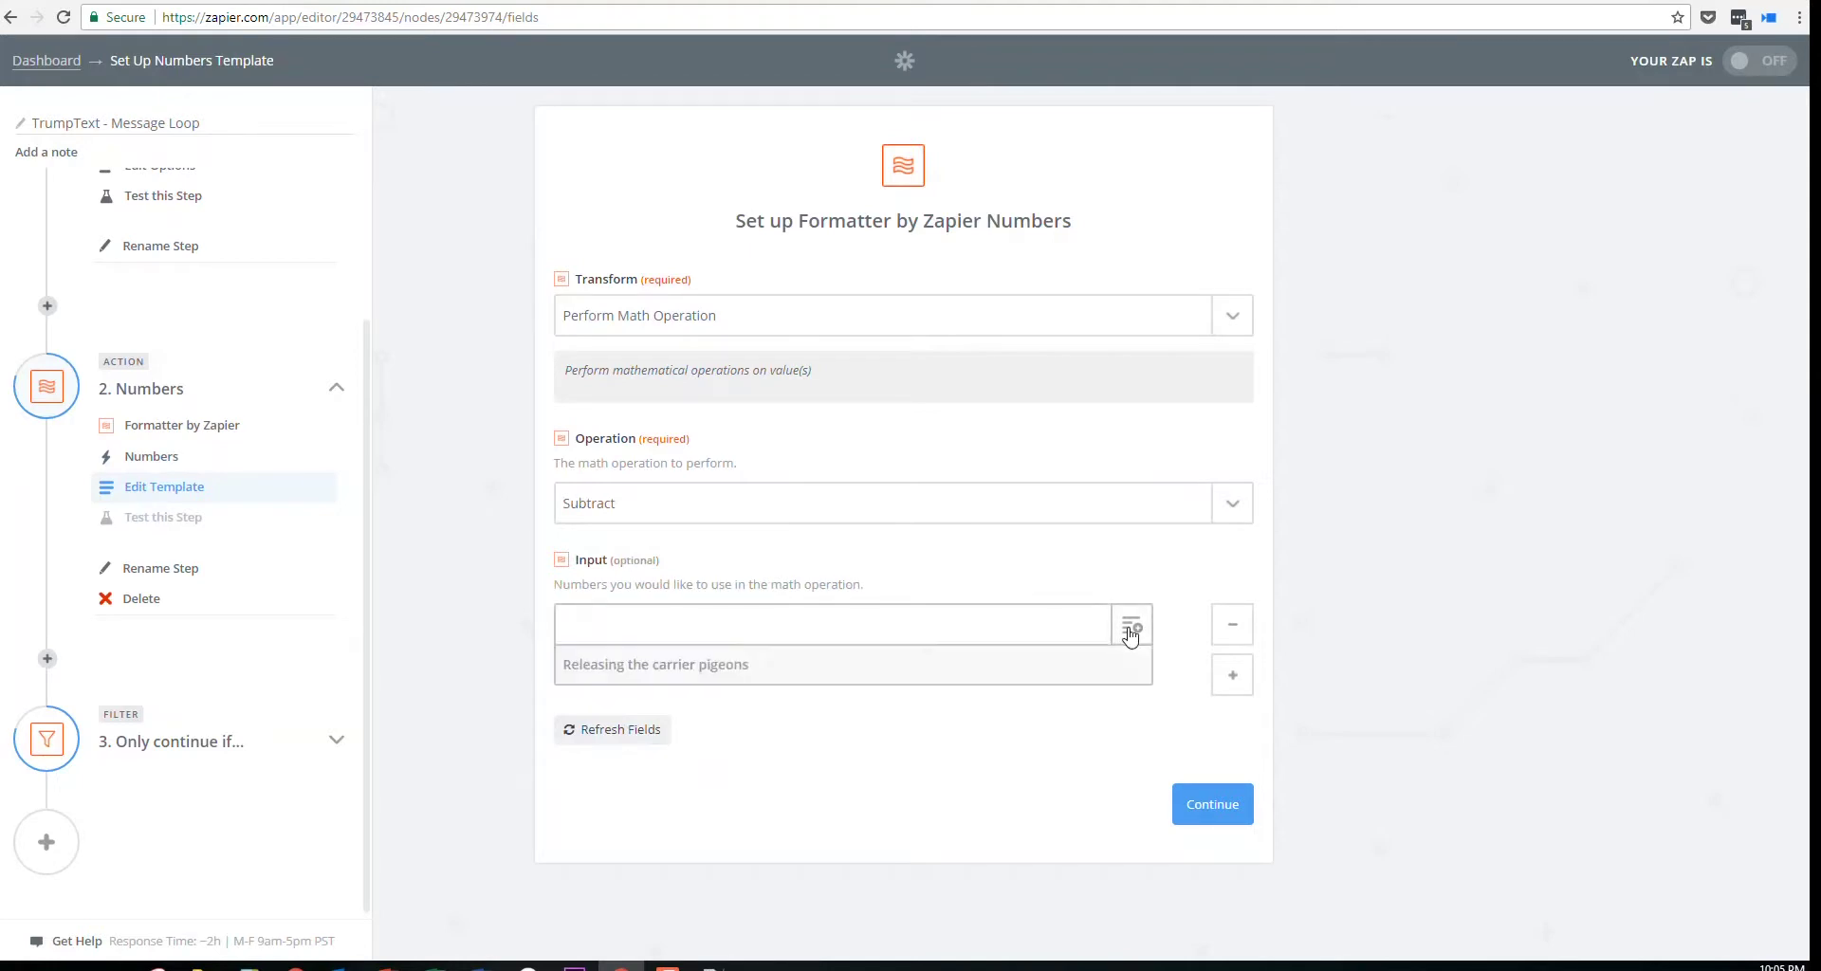
scroll(960, 793, "down", 3)
scroll(962, 795, "down", 2)
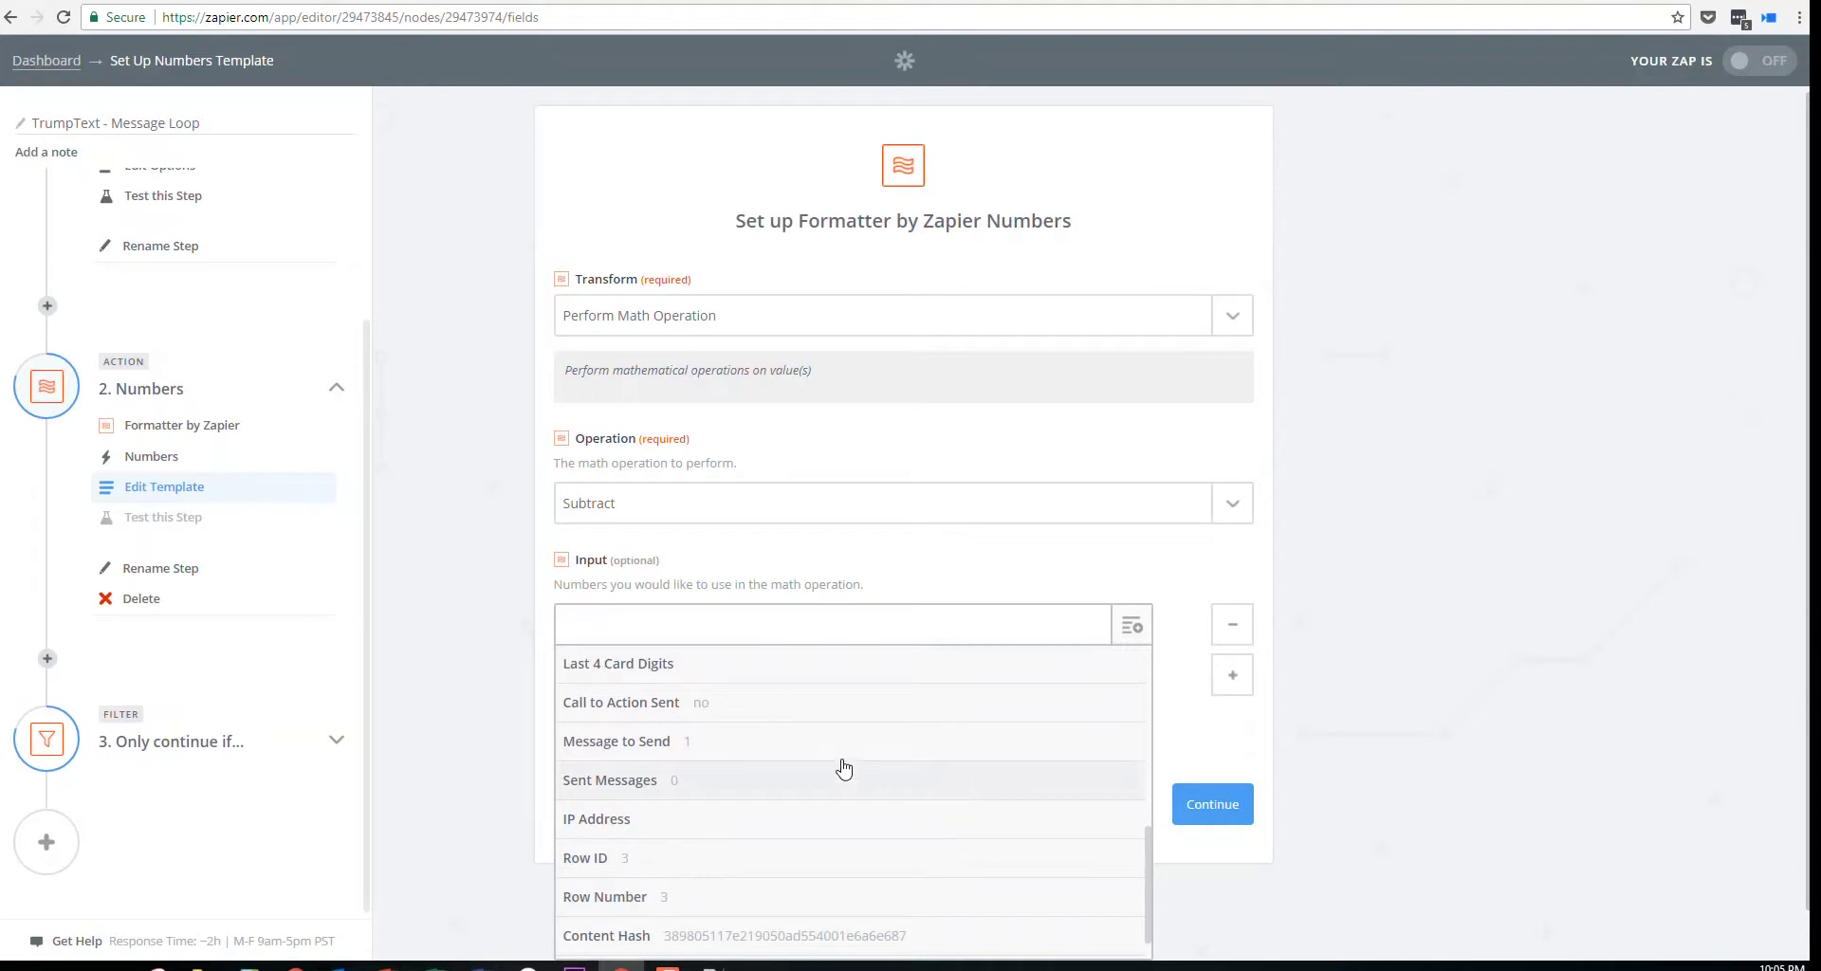
left_click(706, 749)
left_click(1232, 676)
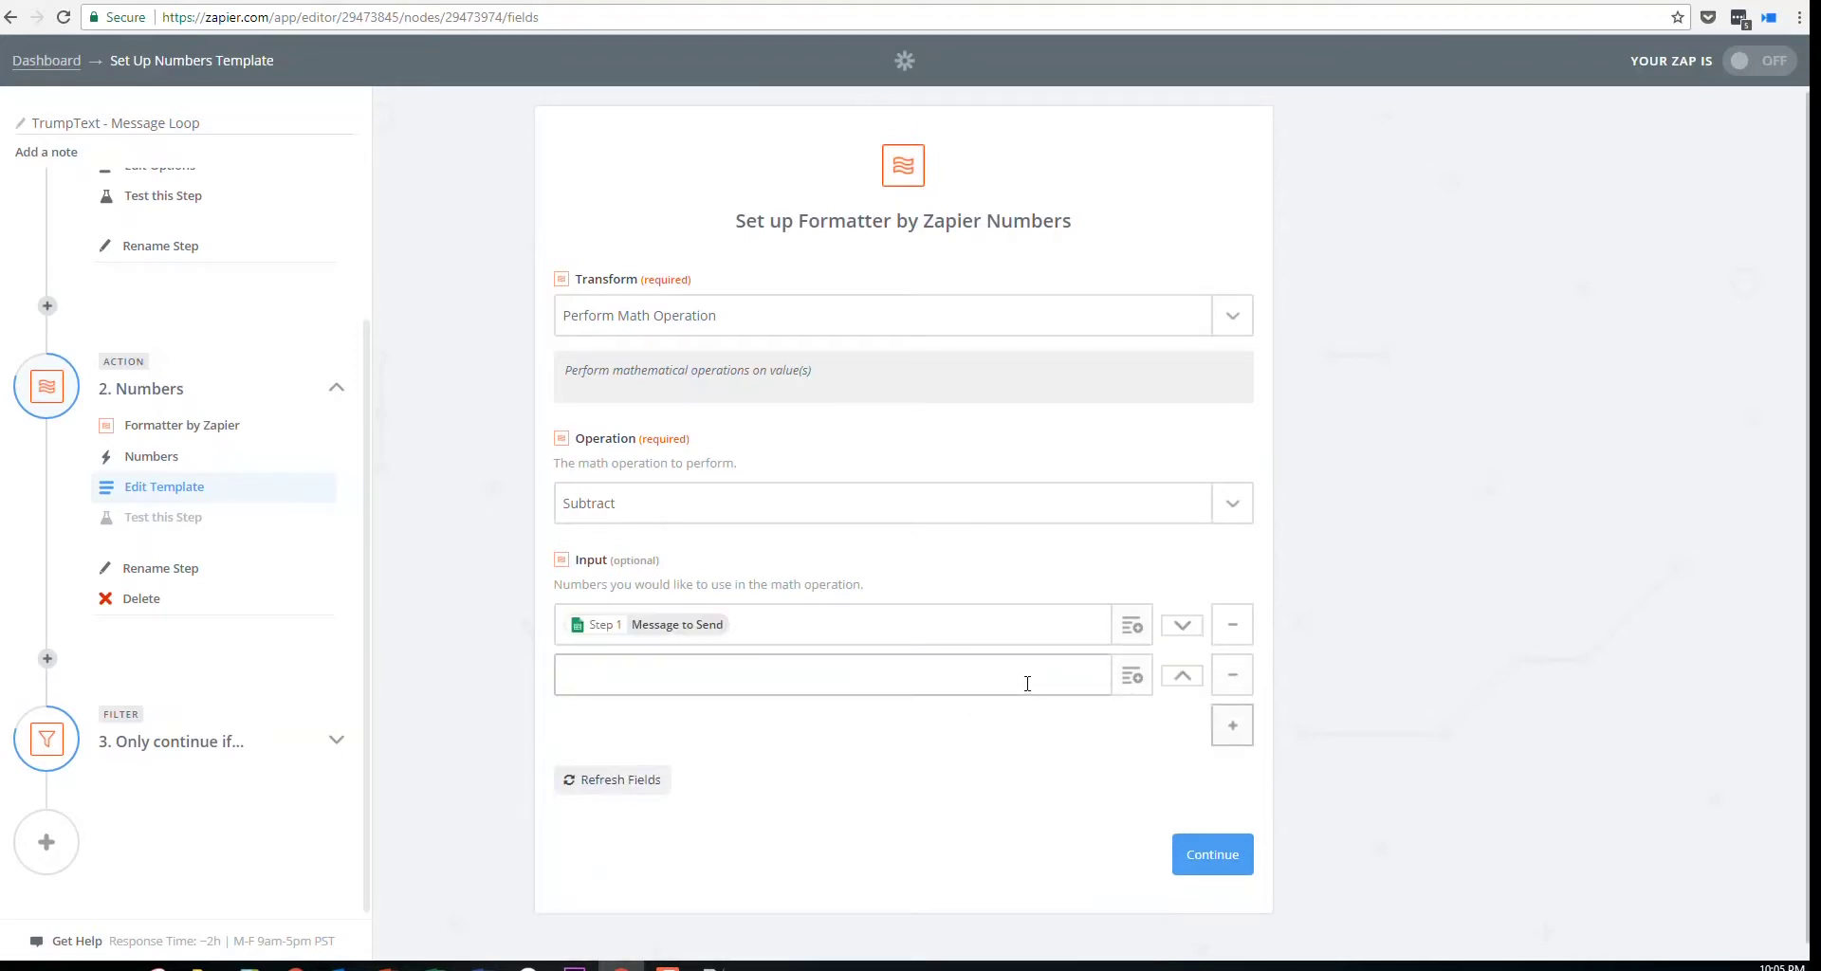
left_click(1132, 675)
scroll(920, 806, "down", 5)
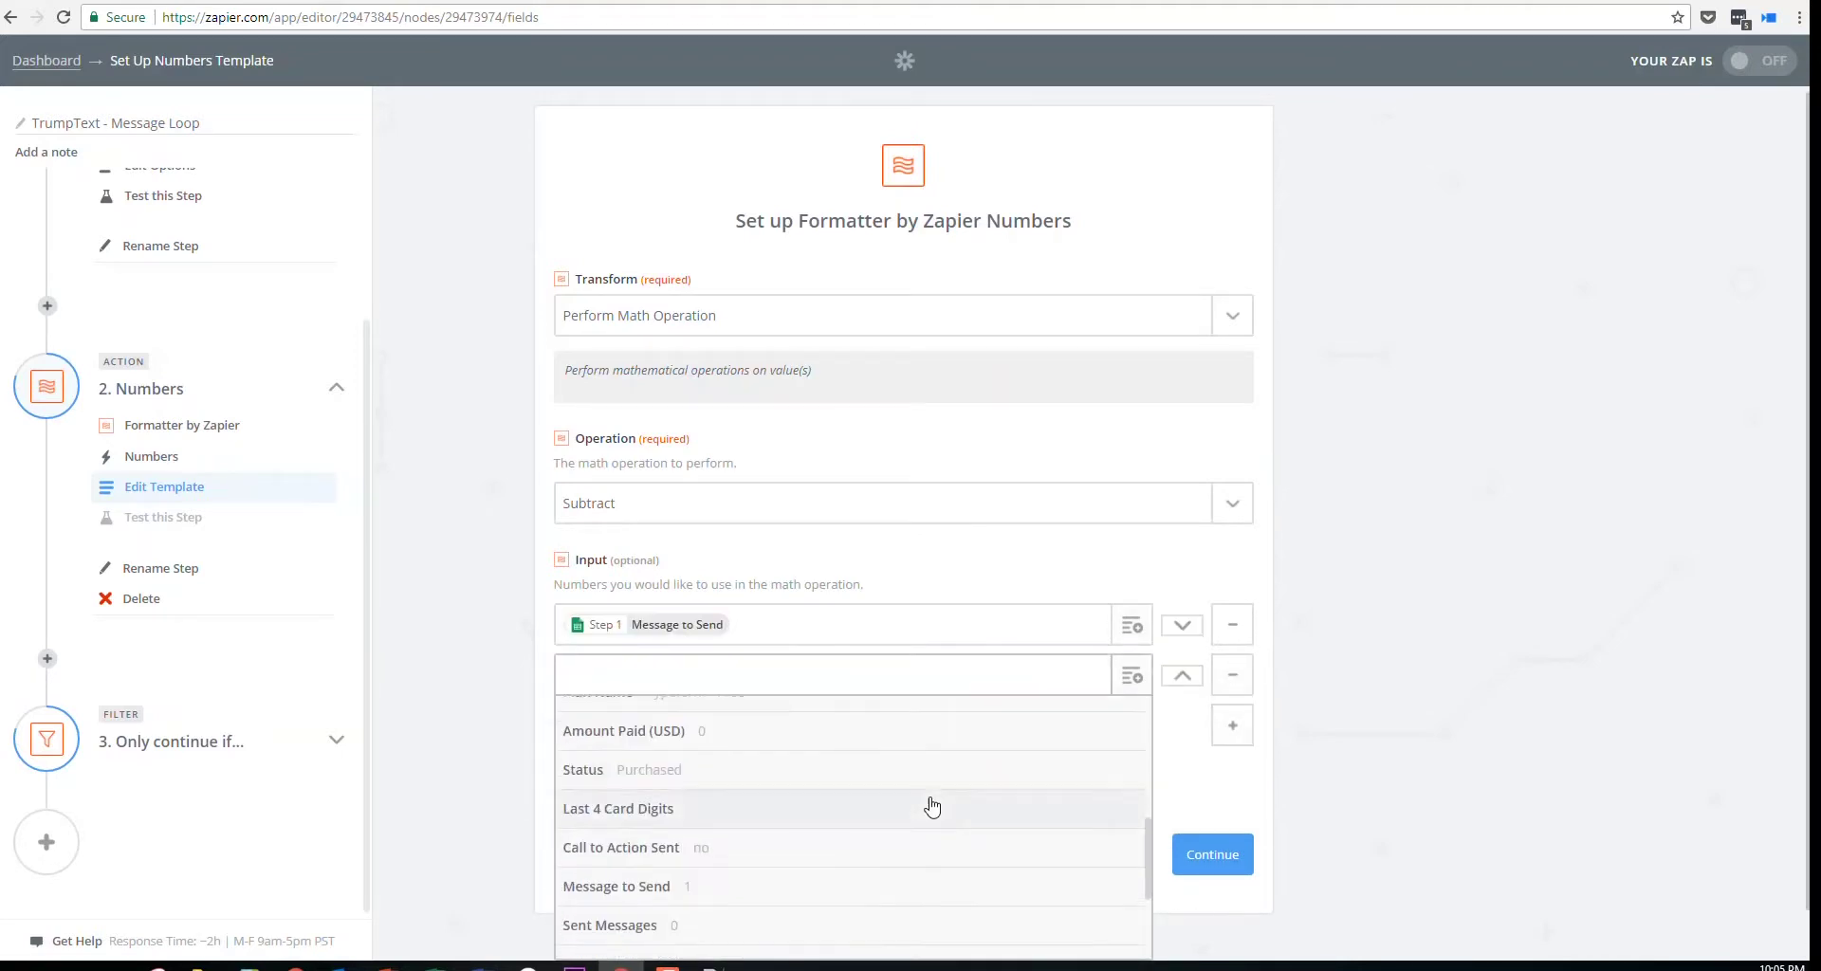
scroll(932, 806, "down", 2)
left_click(746, 835)
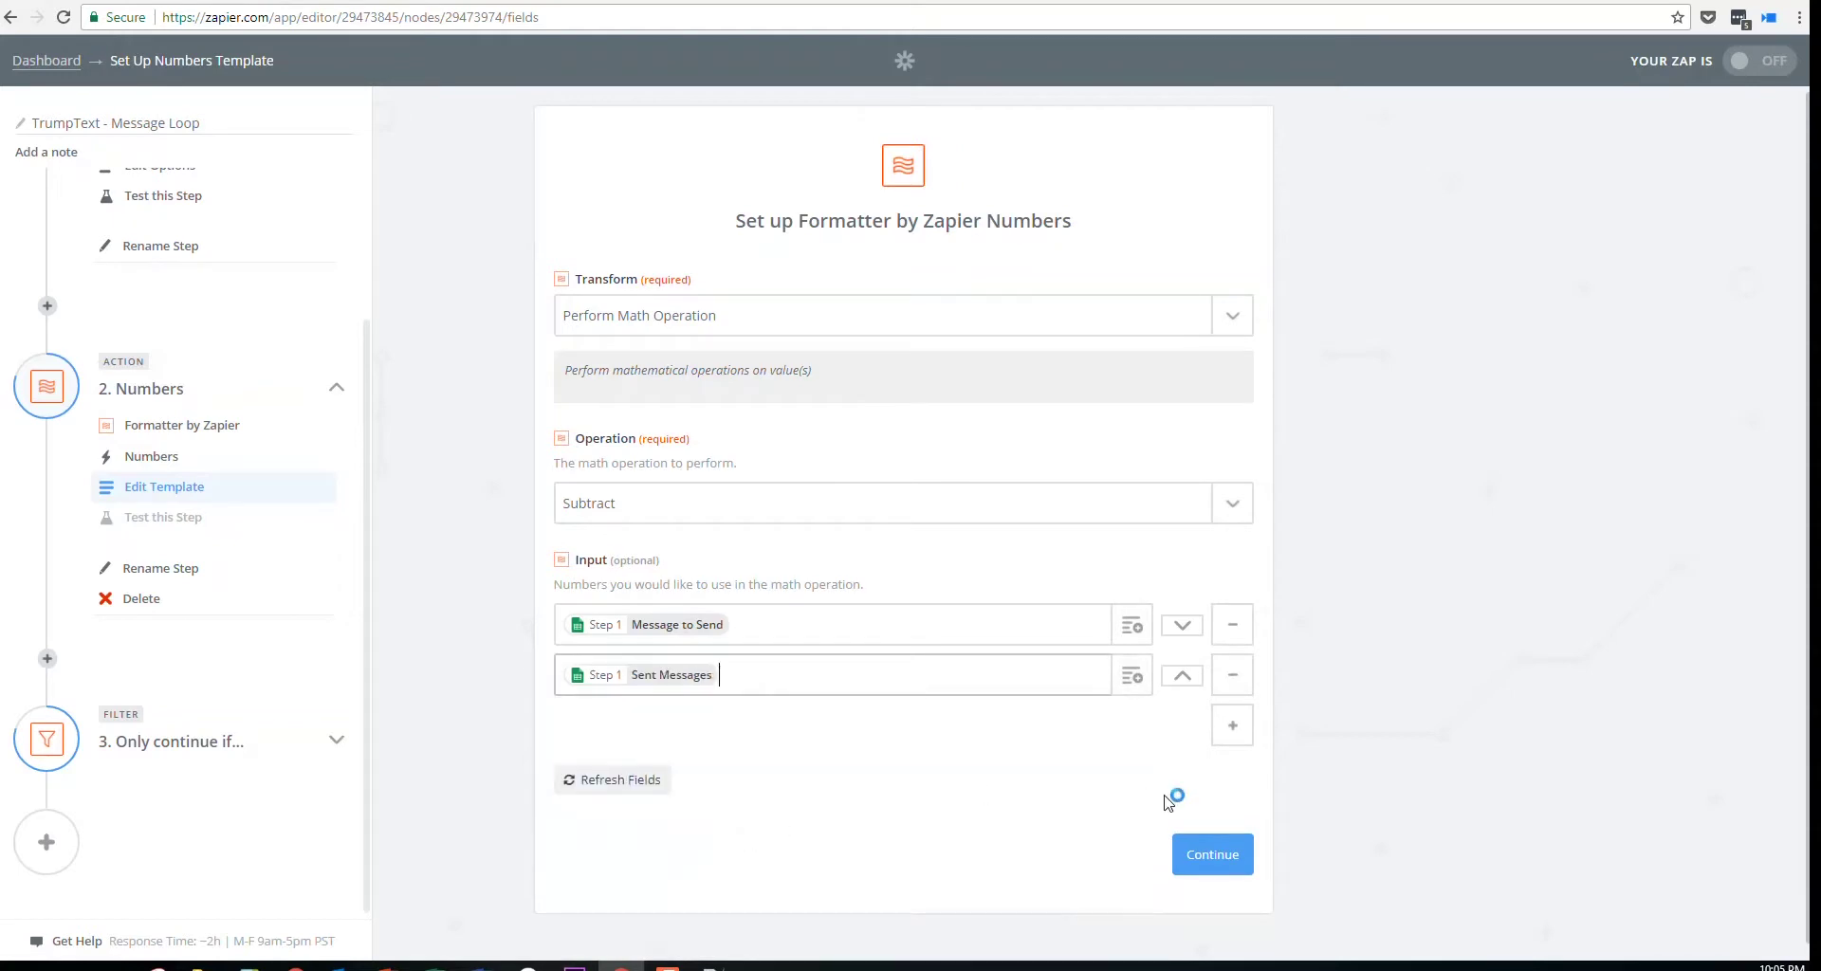
Save the Numbers template, test the step, view the resulting numbers and continue
left_click(1197, 854)
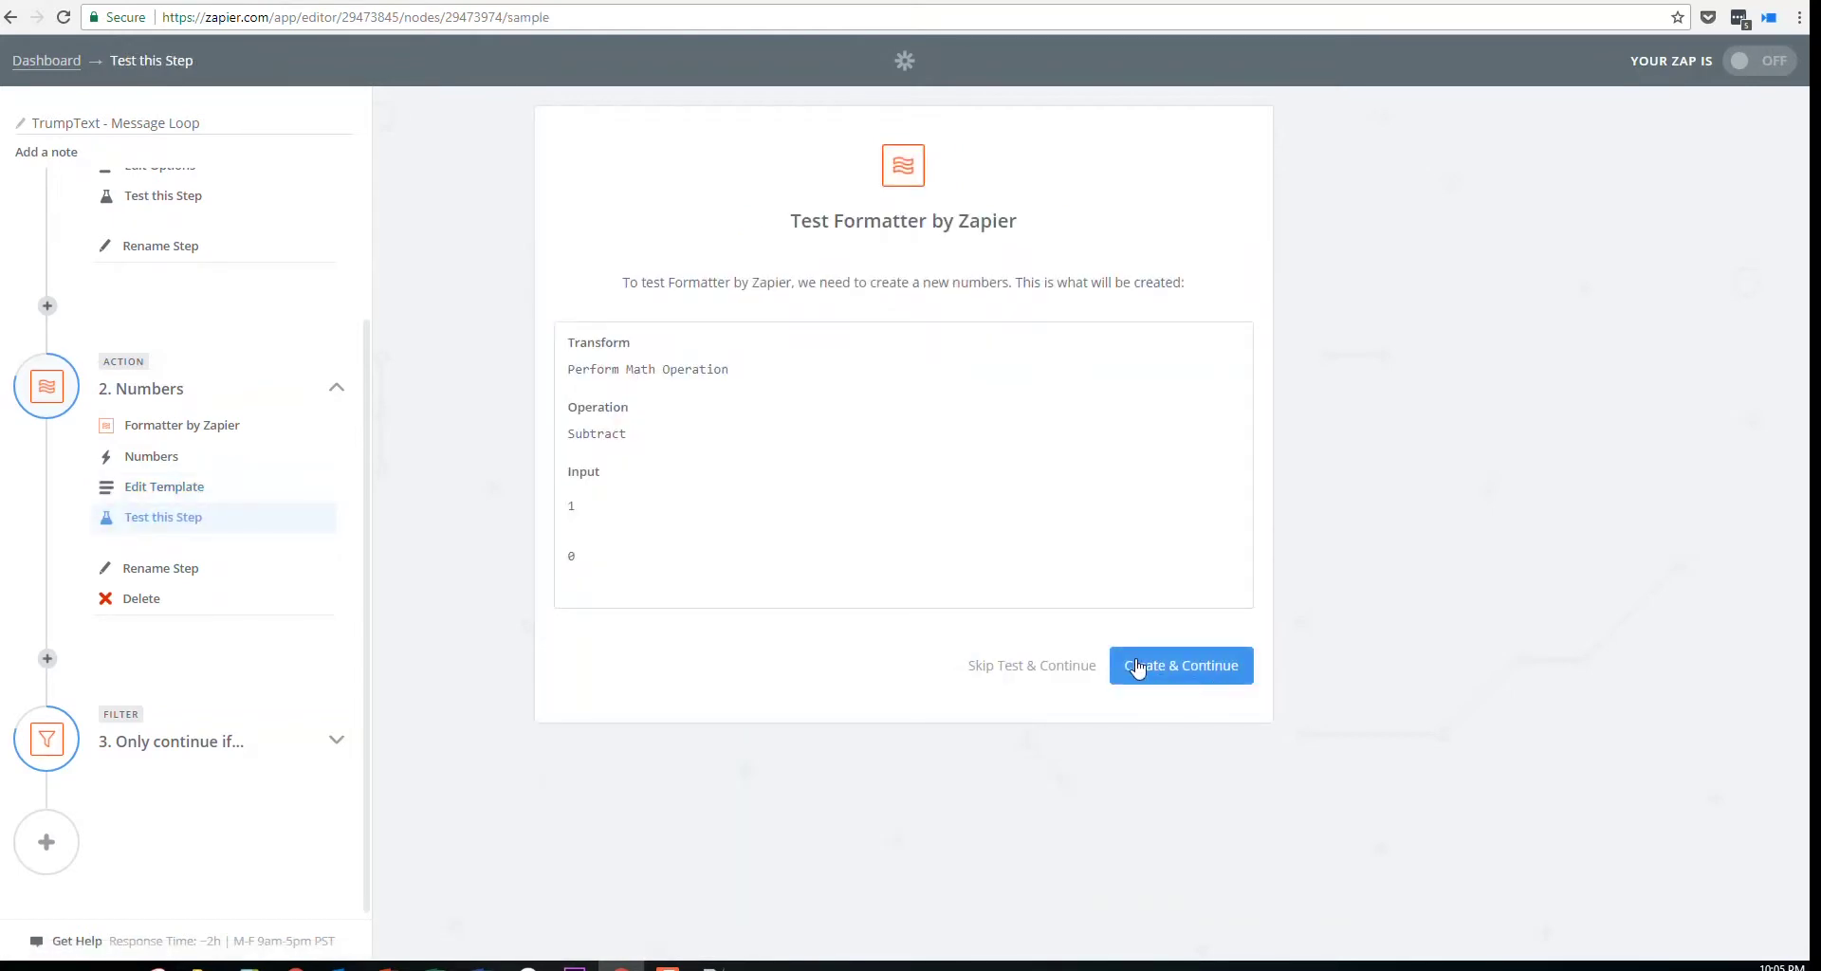
left_click(1138, 669)
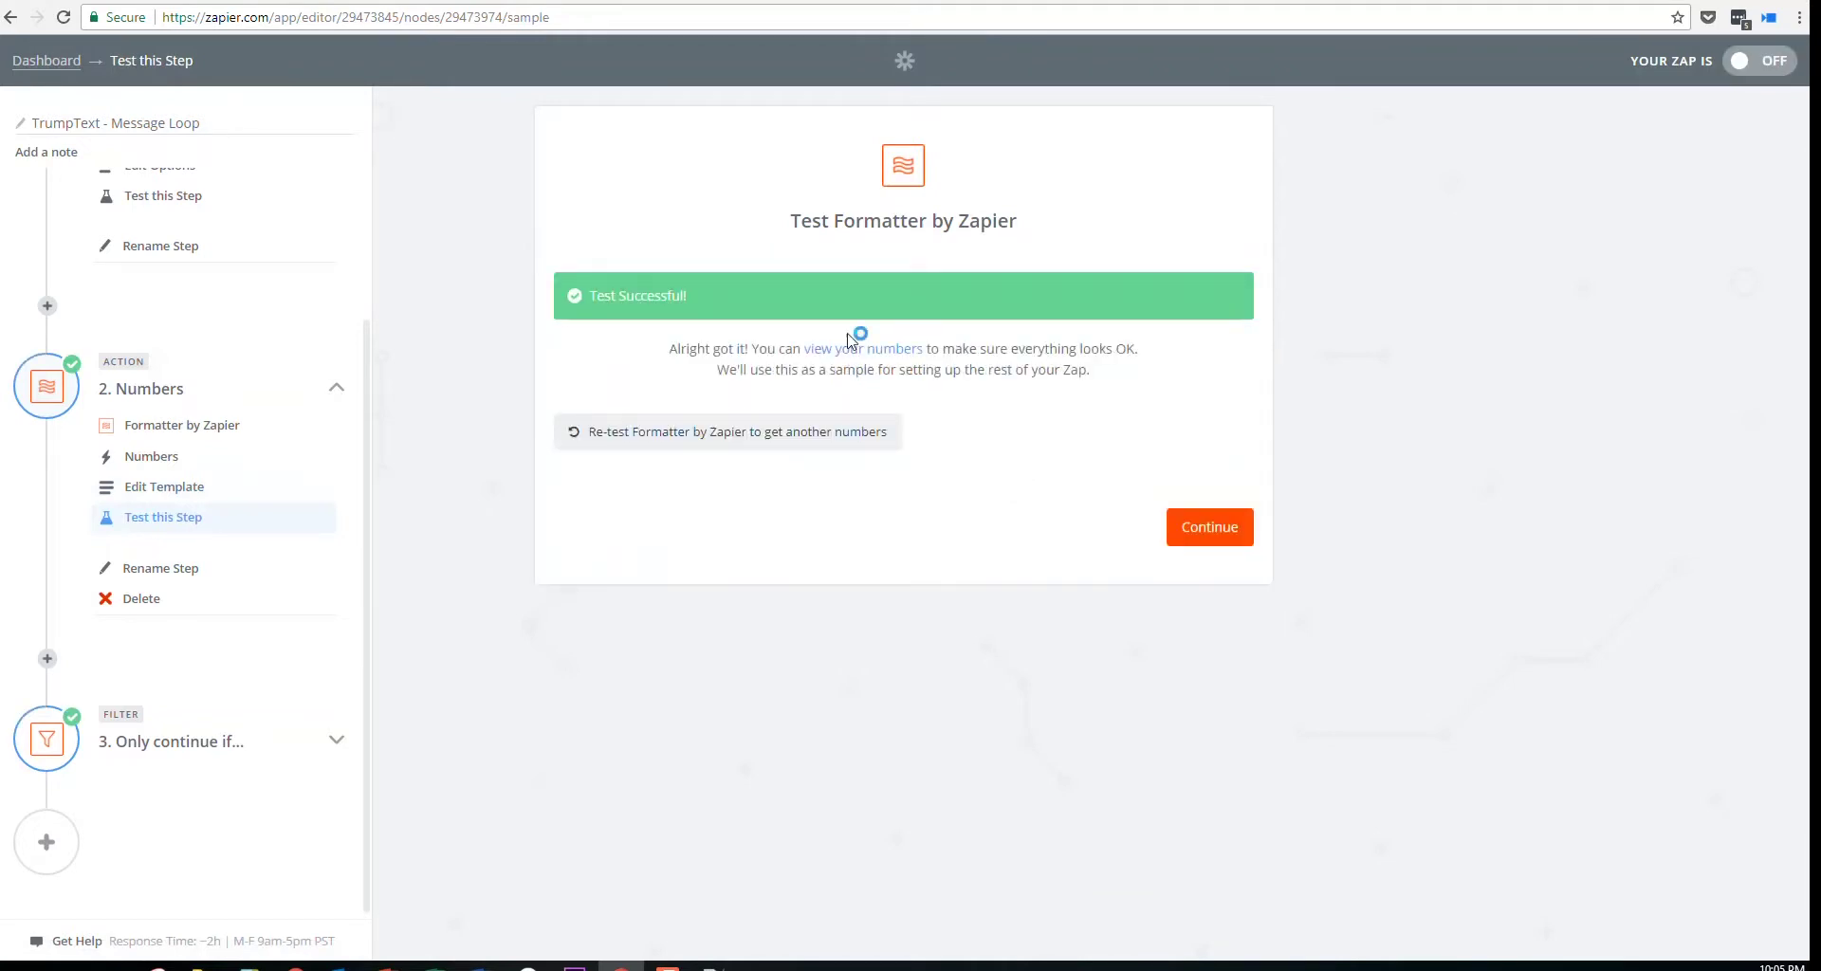
left_click(853, 348)
left_click(1214, 655)
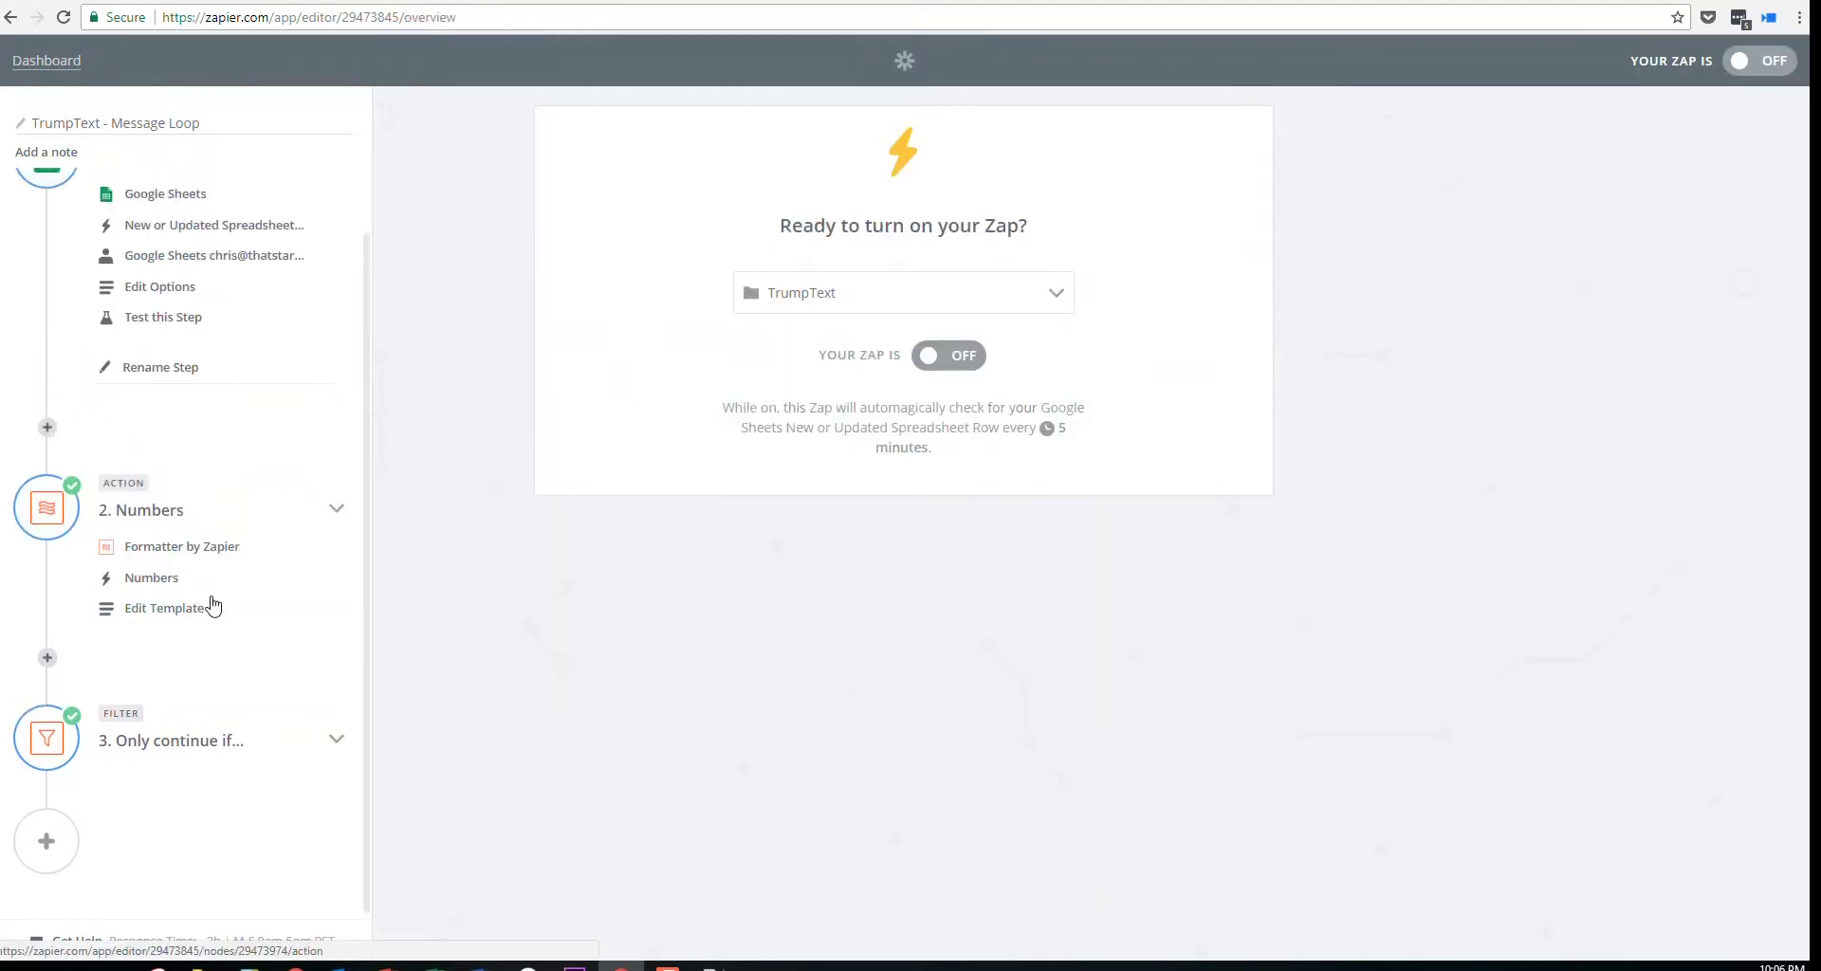
Rename the step 2 Numbers action to "Message left to send"
left_click(189, 577)
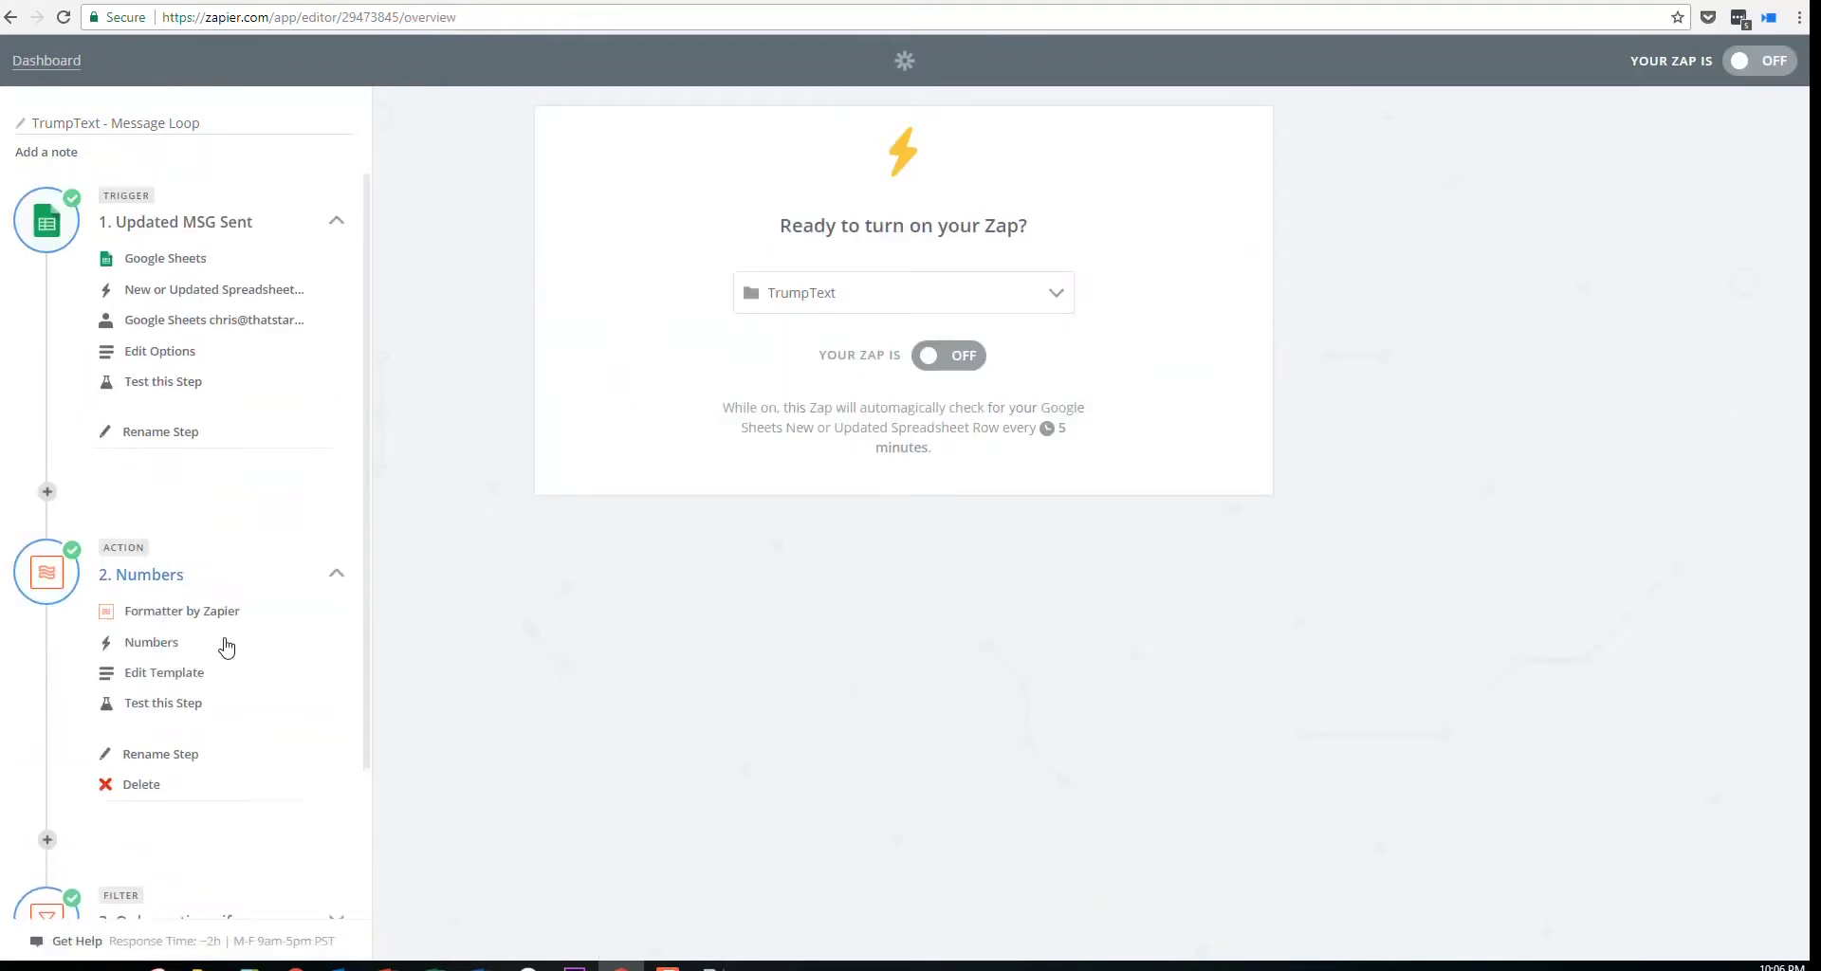
left_click(175, 758)
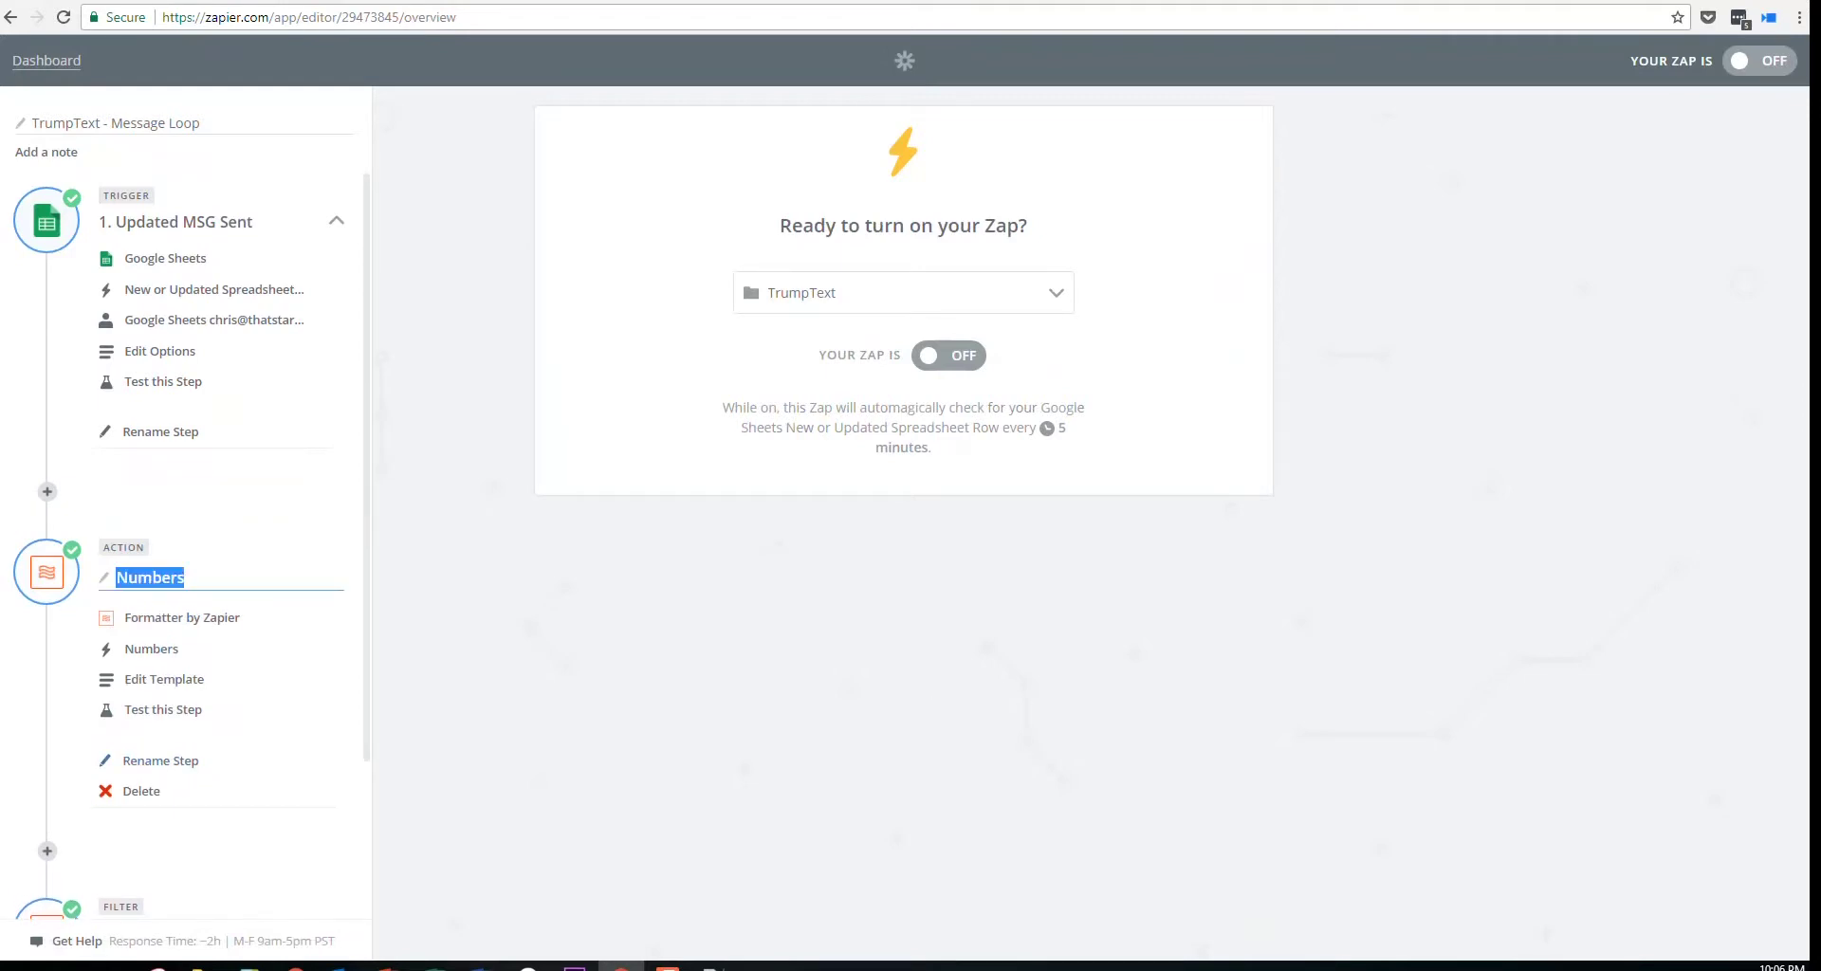
key("alt+Tab")
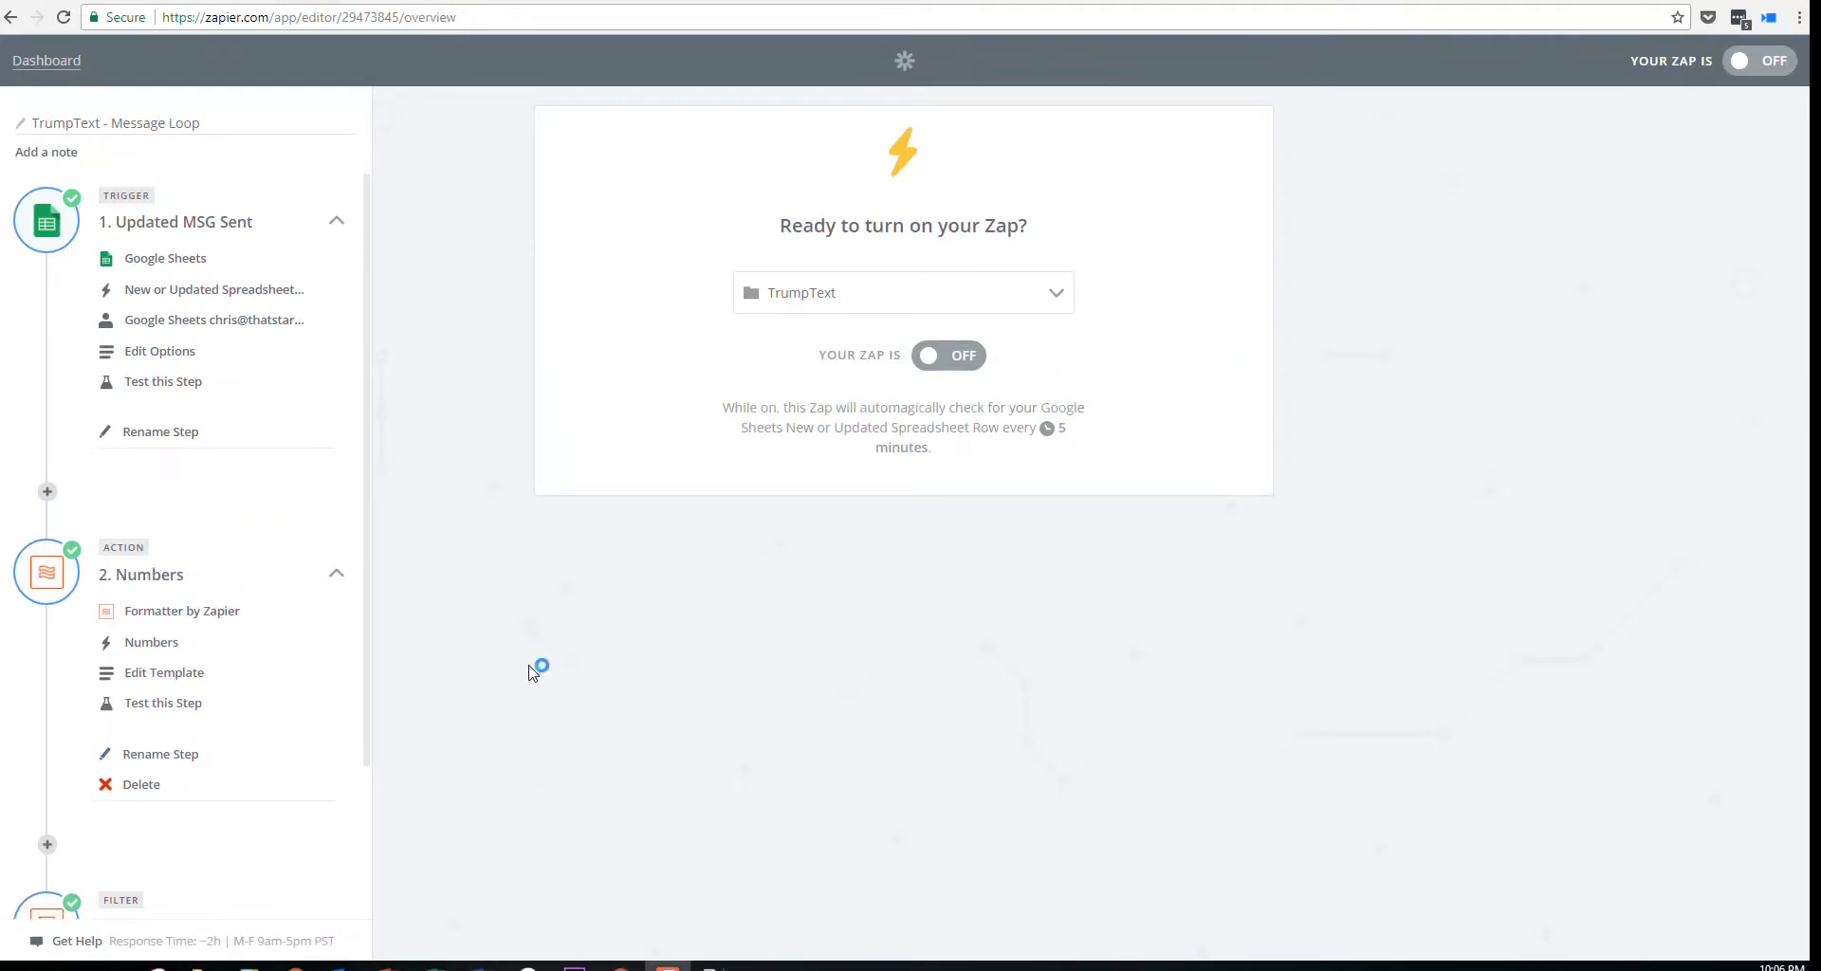
left_click(173, 756)
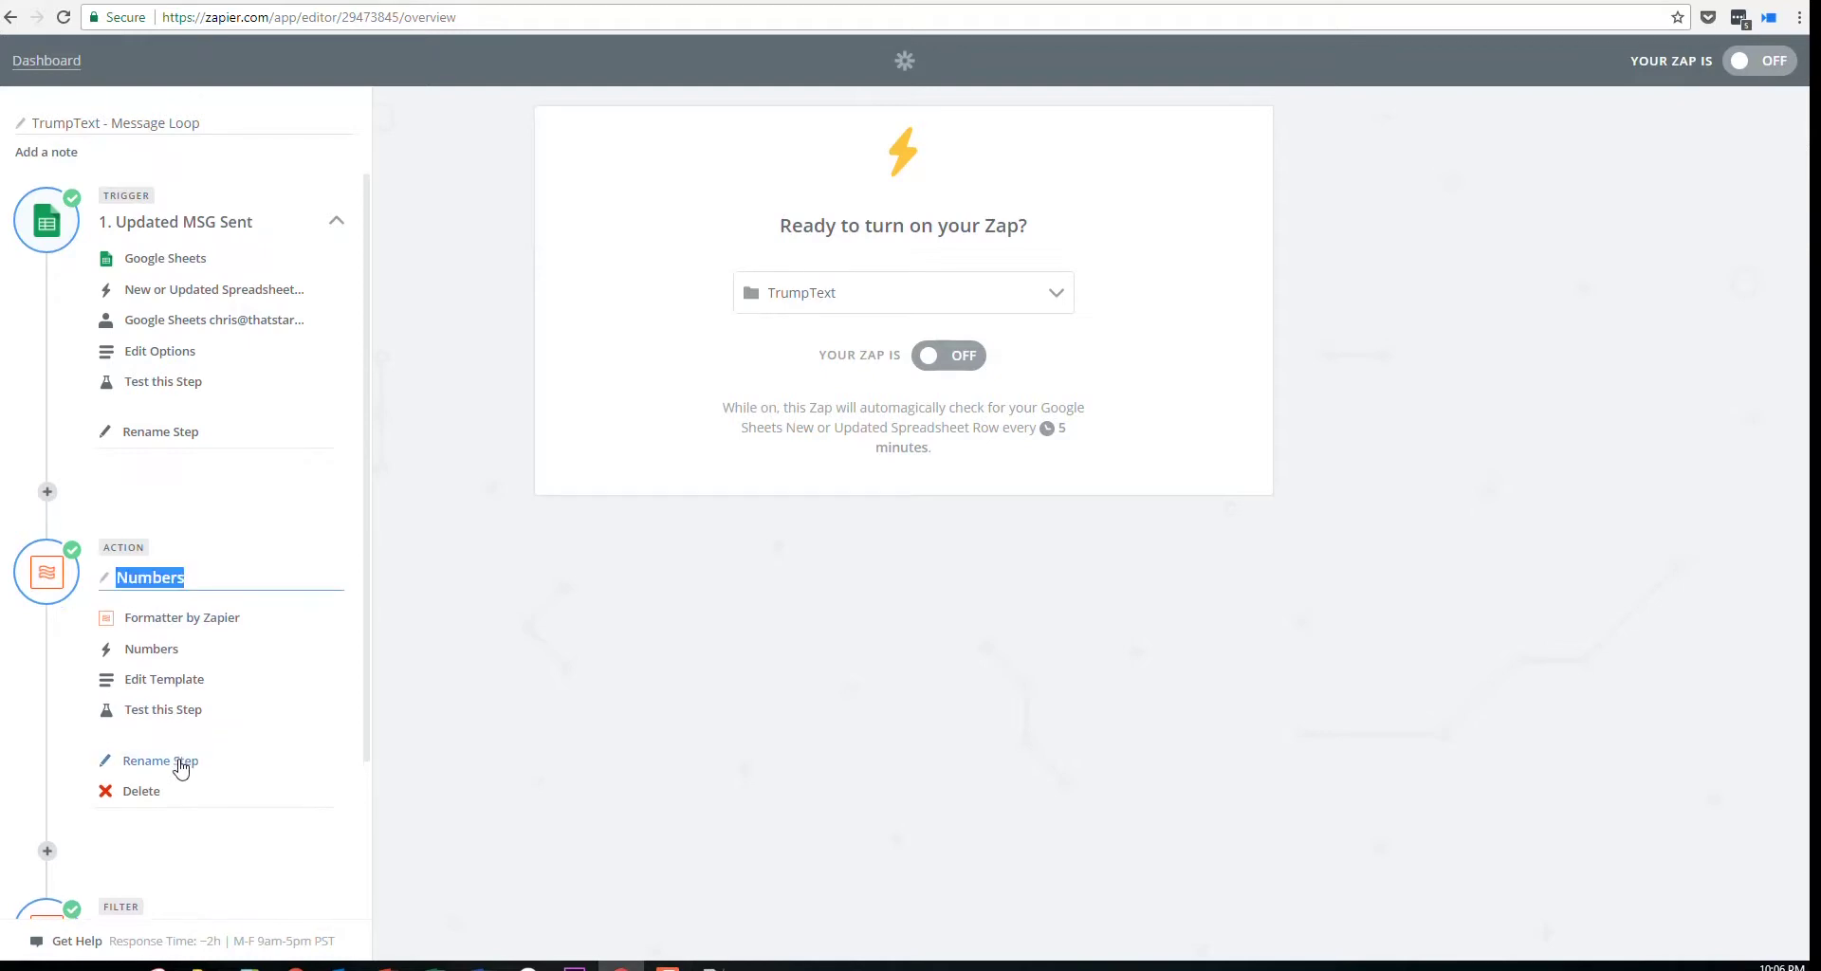
type("Mes")
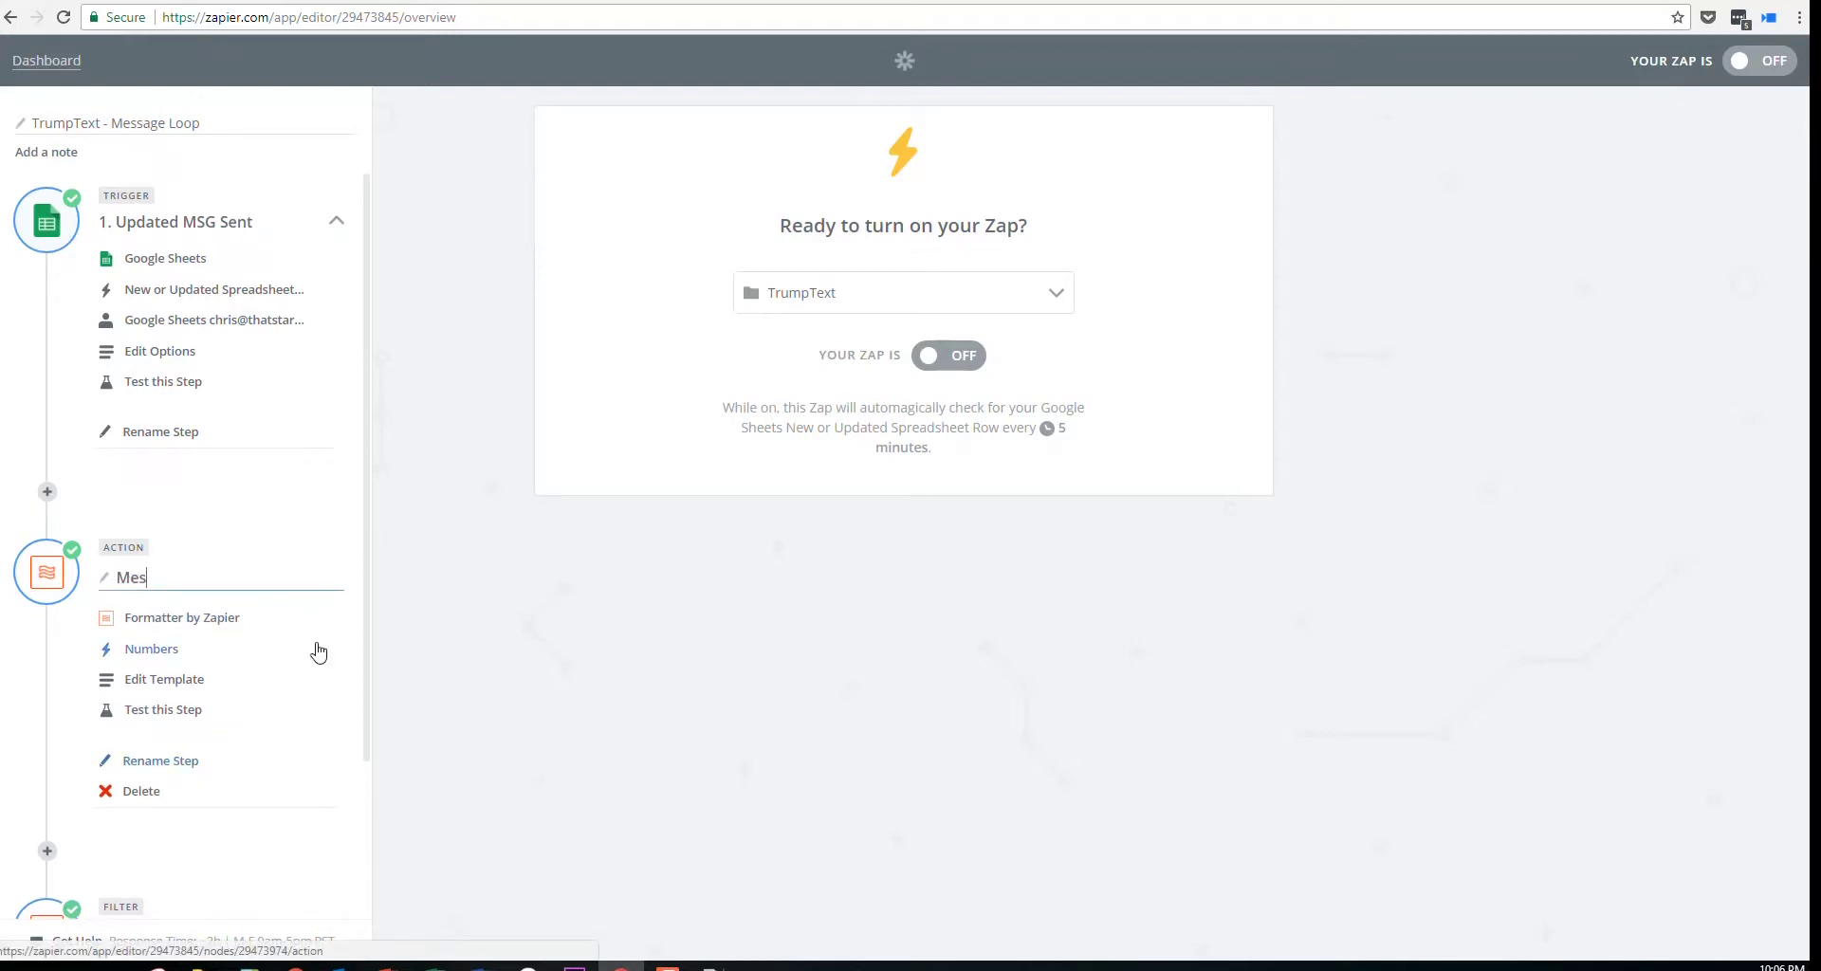
type("sage left to send")
left_click(499, 696)
Open the step 3 filter's options and add an AND condition on the Output of Message left to send
scroll(289, 588, "down", 2)
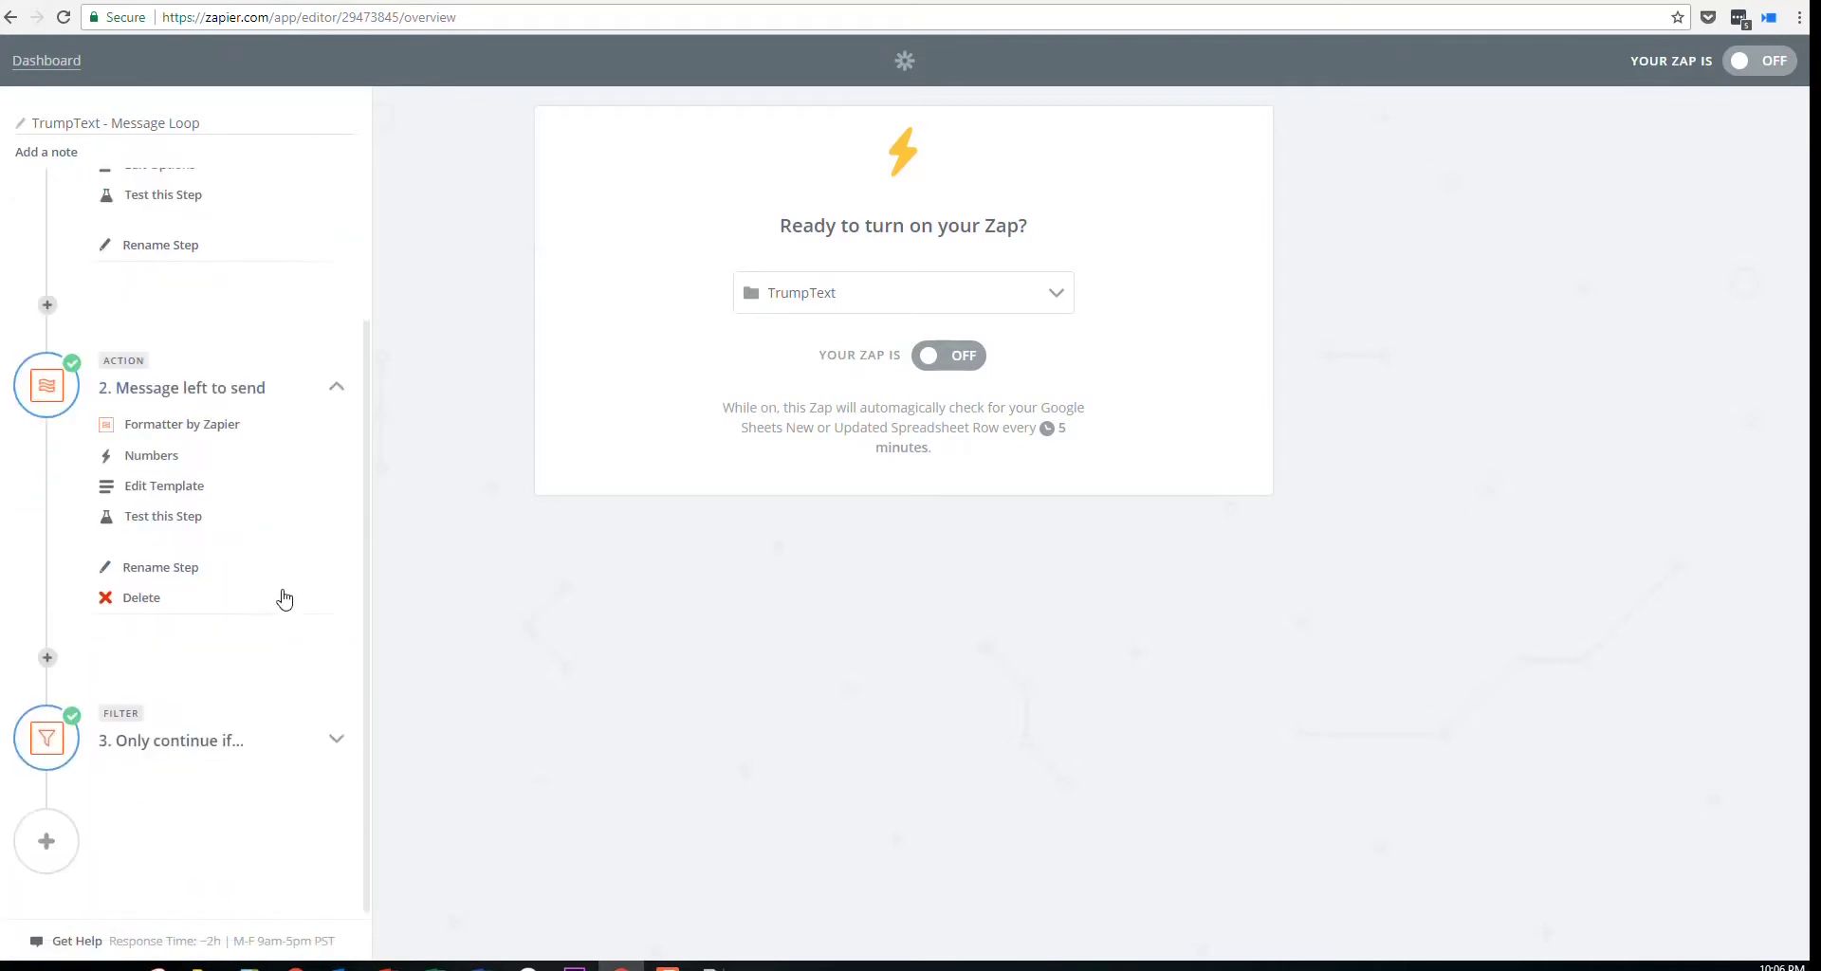
left_click(209, 741)
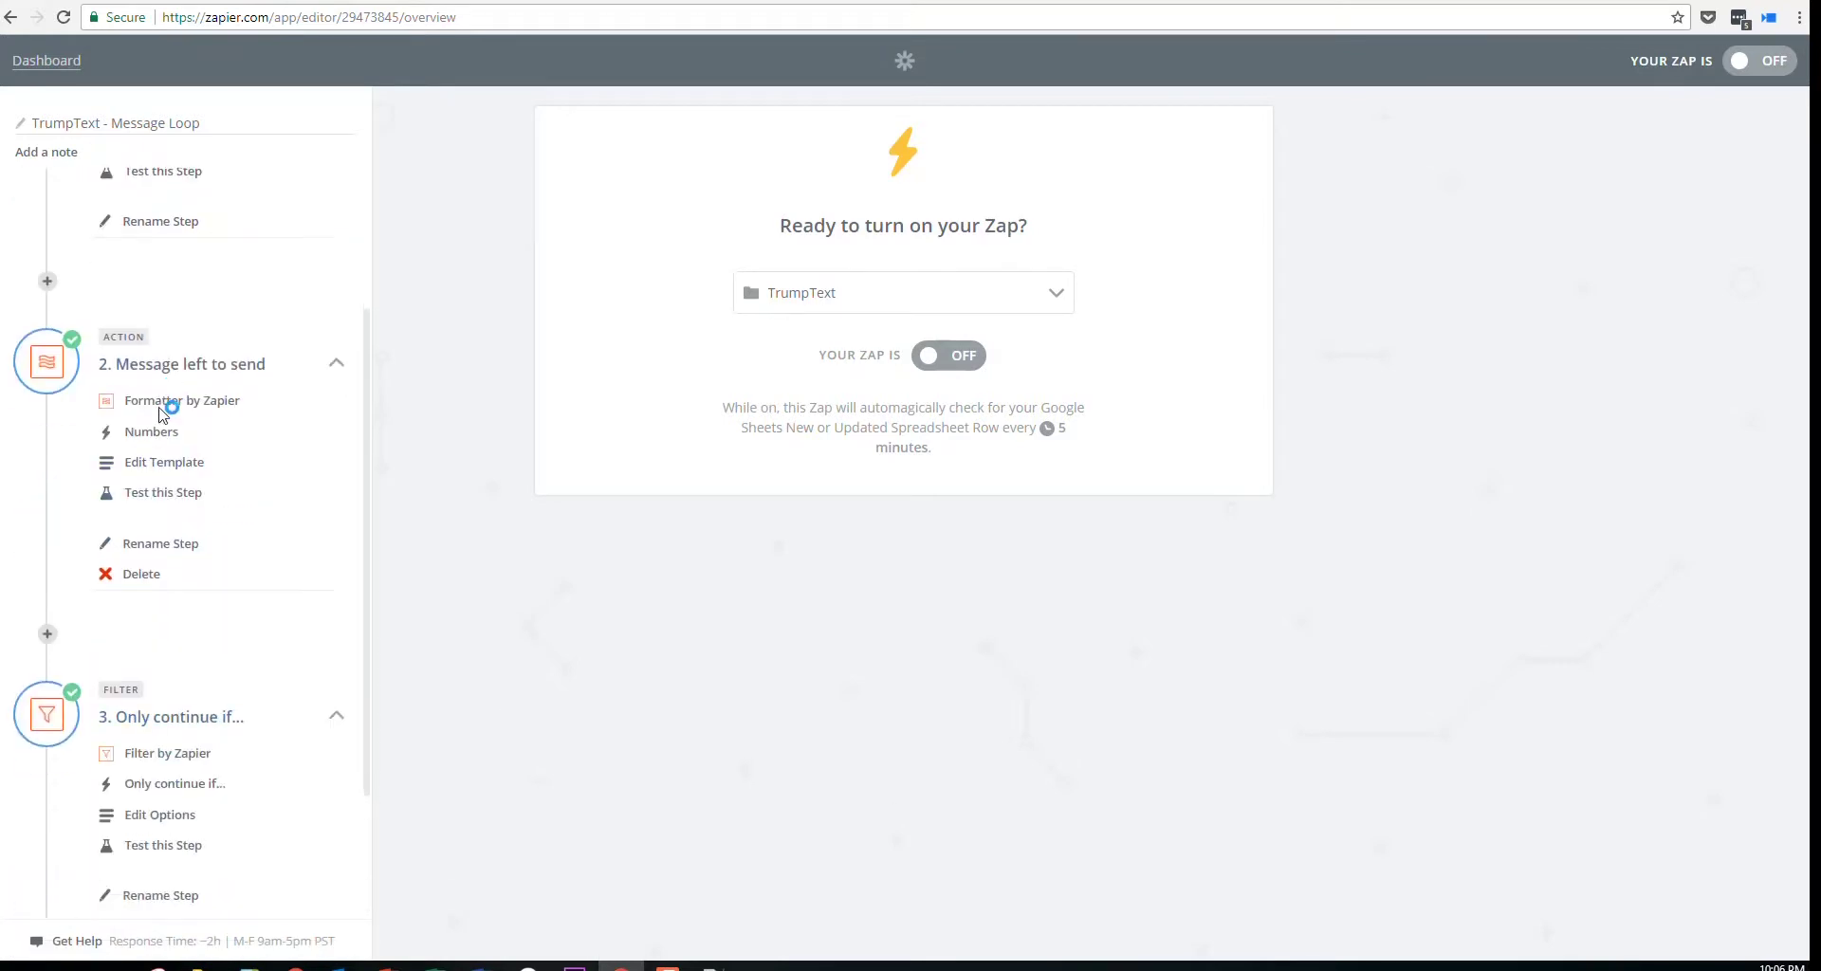
scroll(166, 569, "down", 2)
left_click(168, 636)
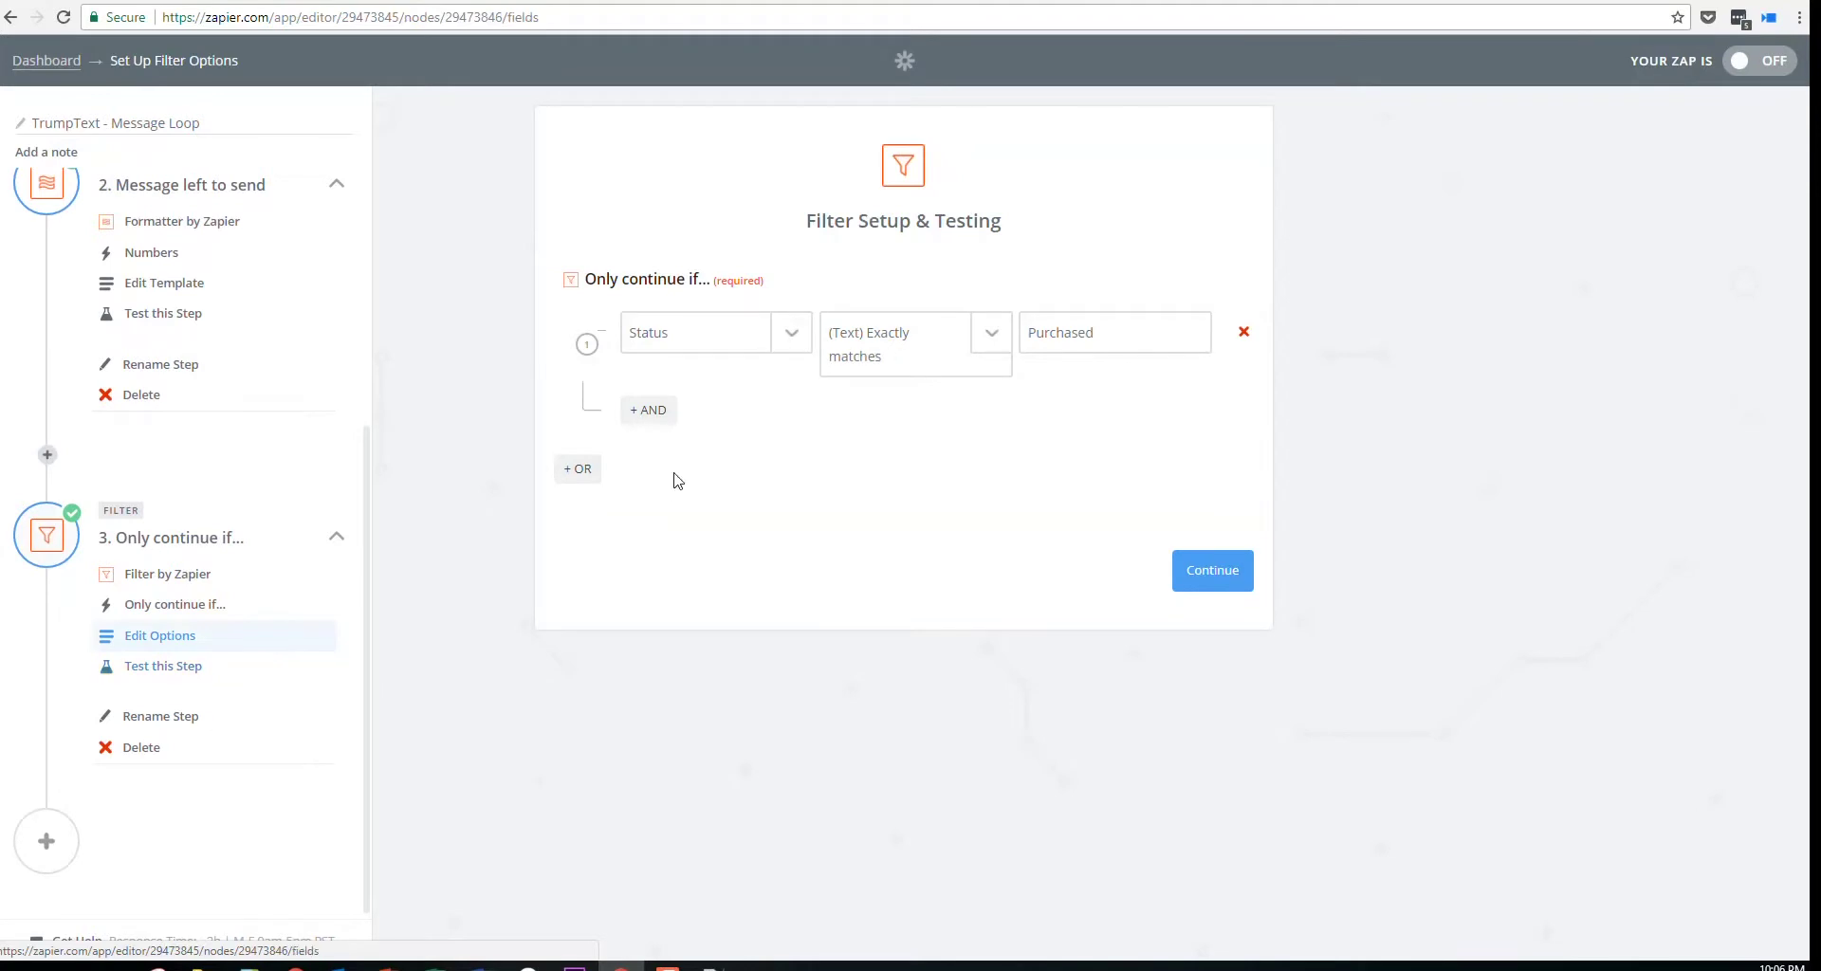
left_click(650, 414)
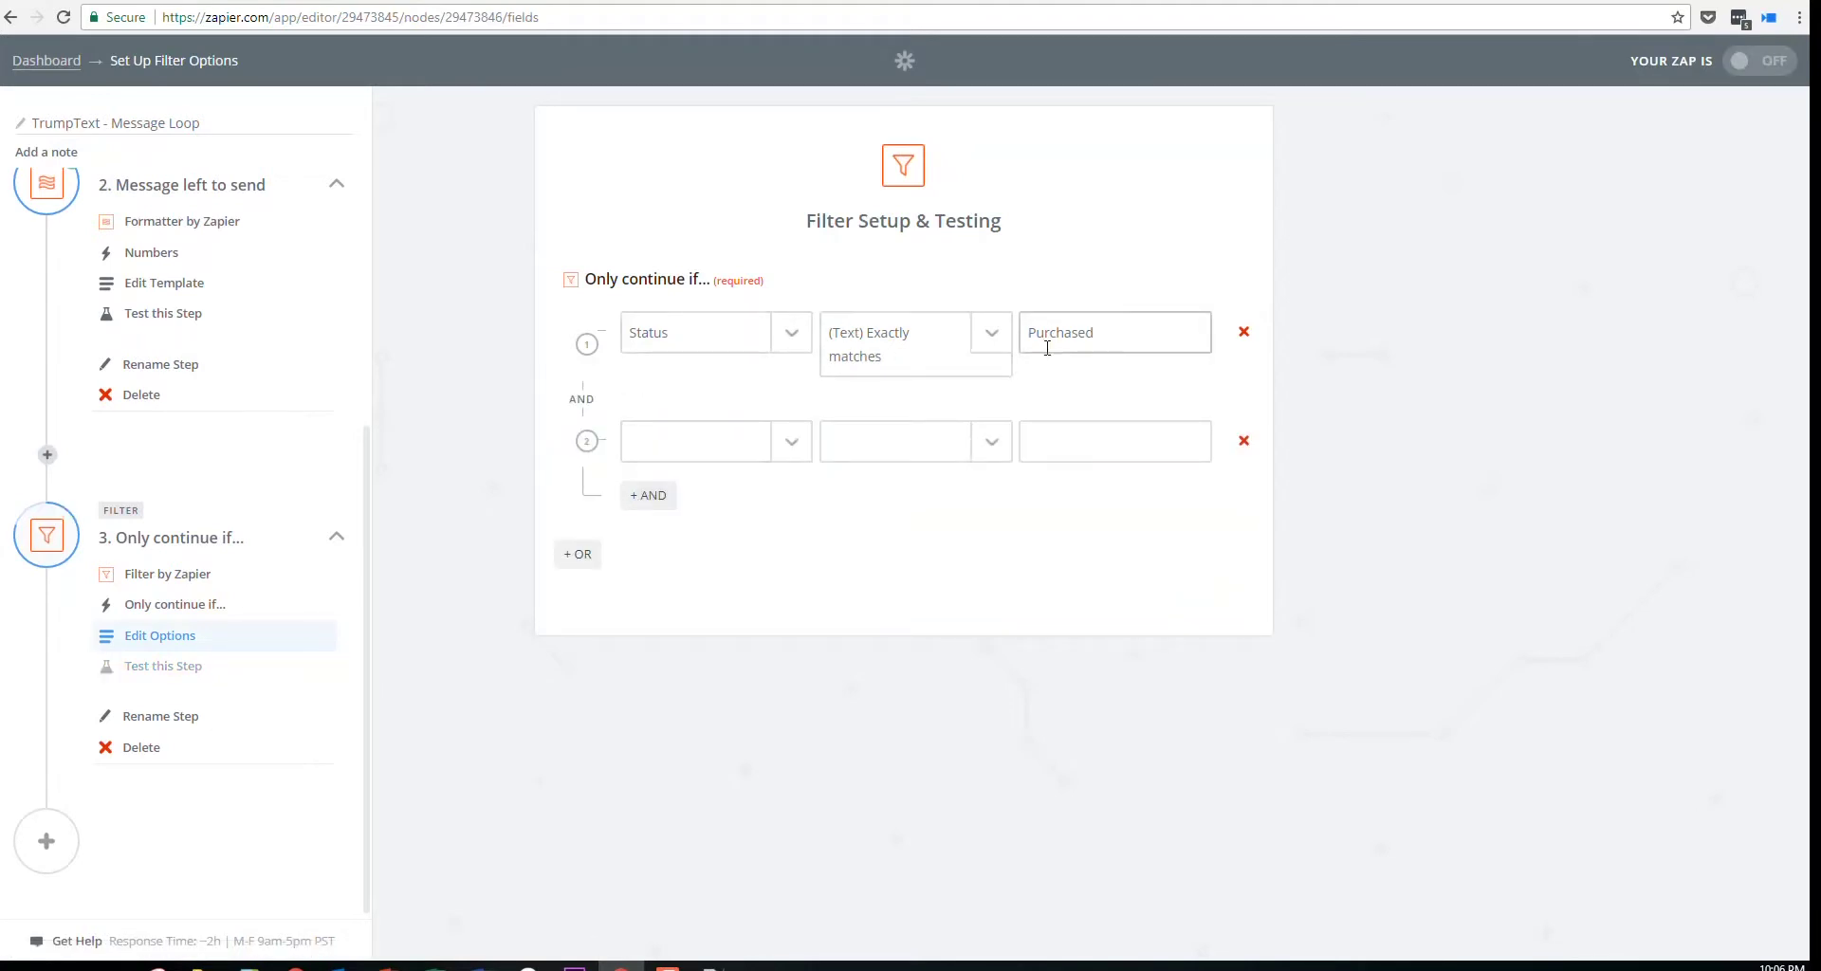
left_click(695, 446)
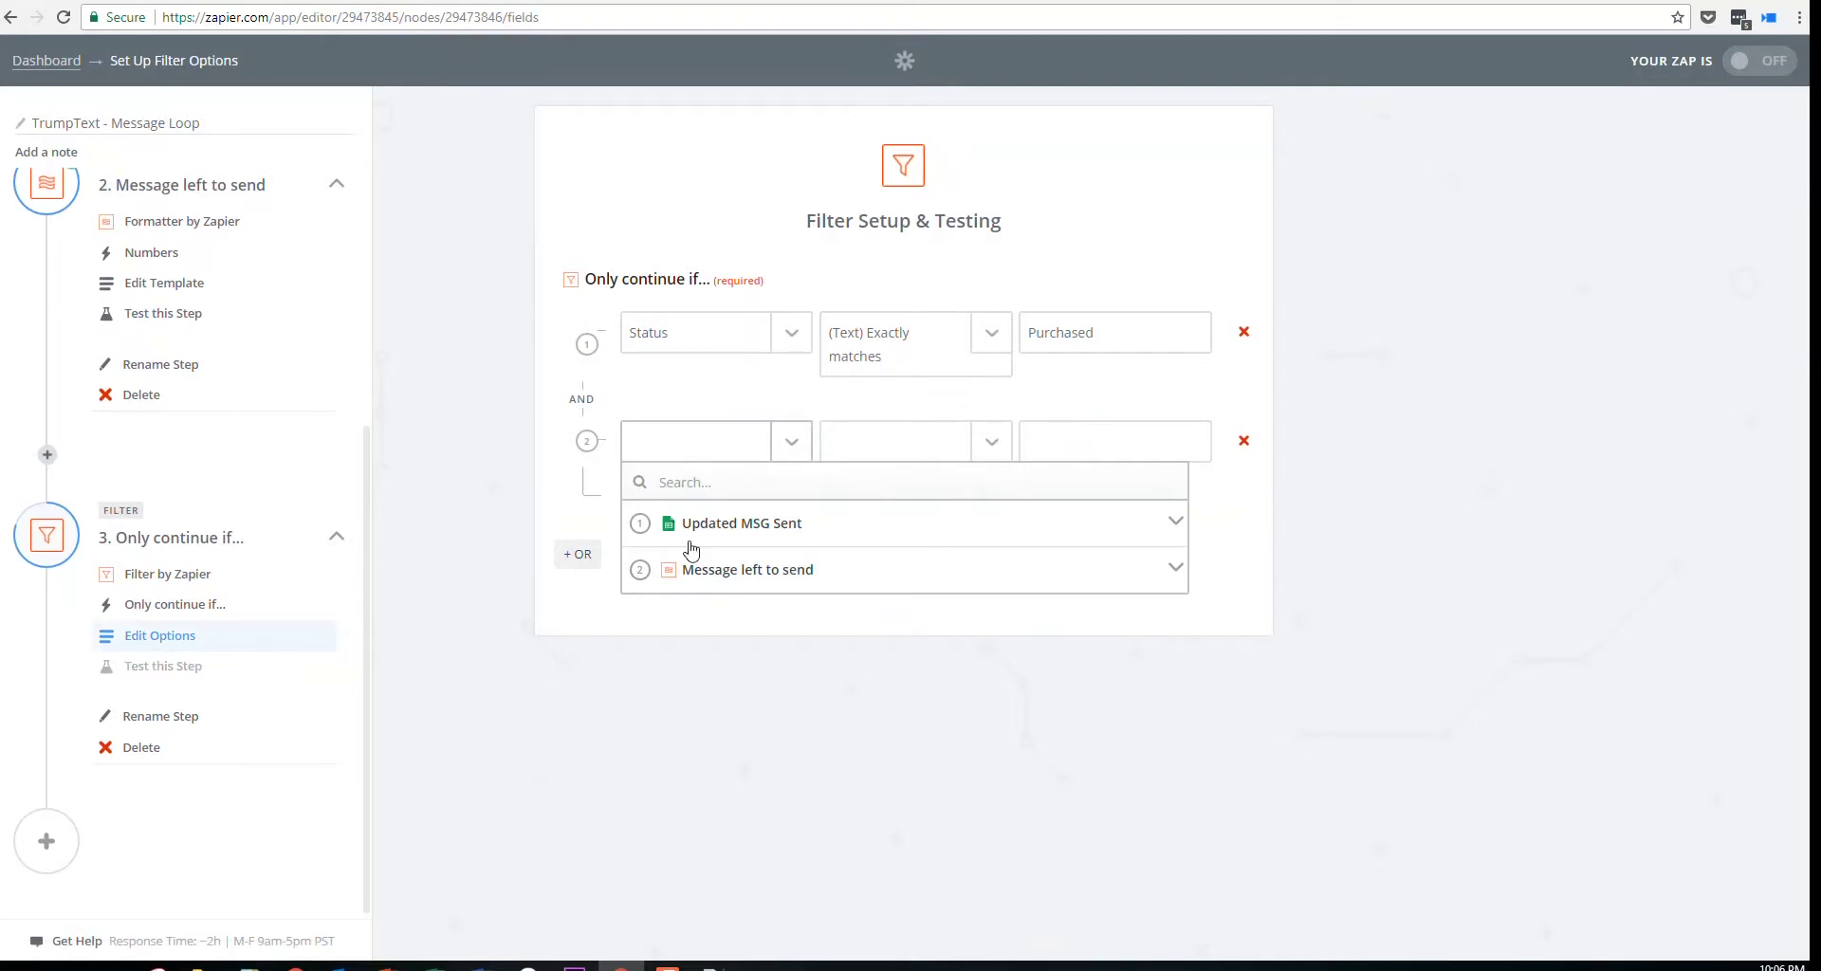
left_click(725, 578)
left_click(736, 614)
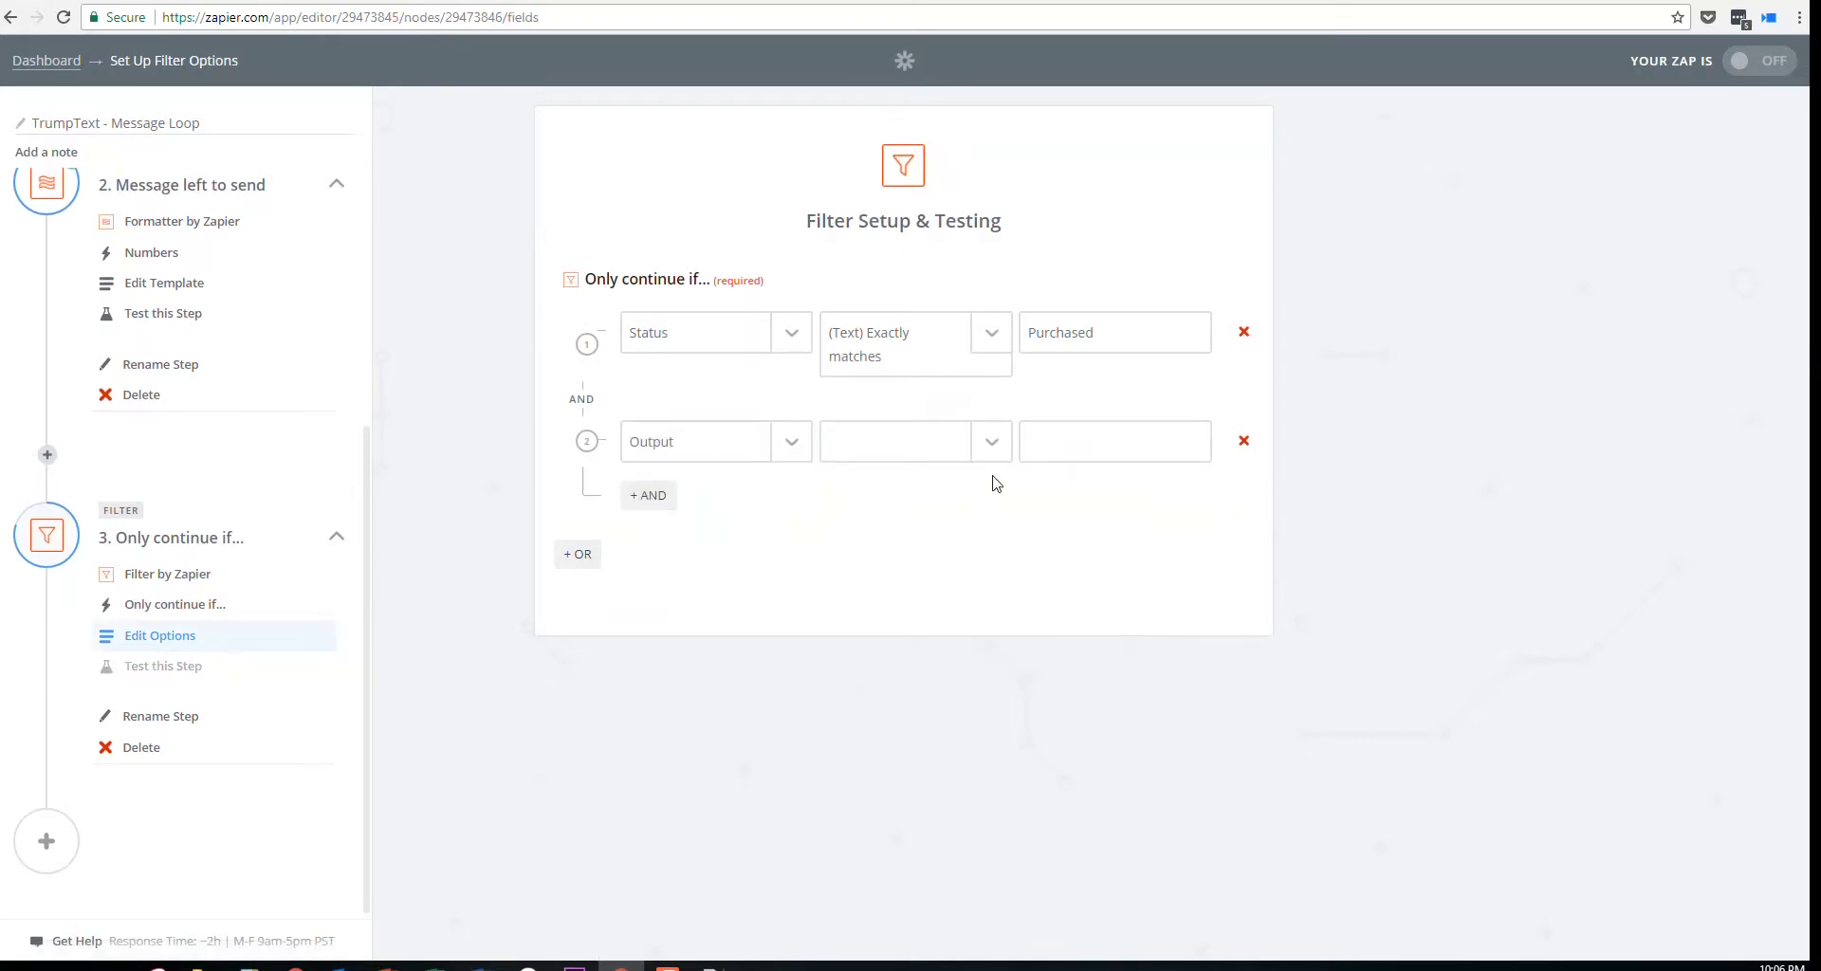
Set the filter's second condition to (Number) Greater than with the value 0
left_click(992, 442)
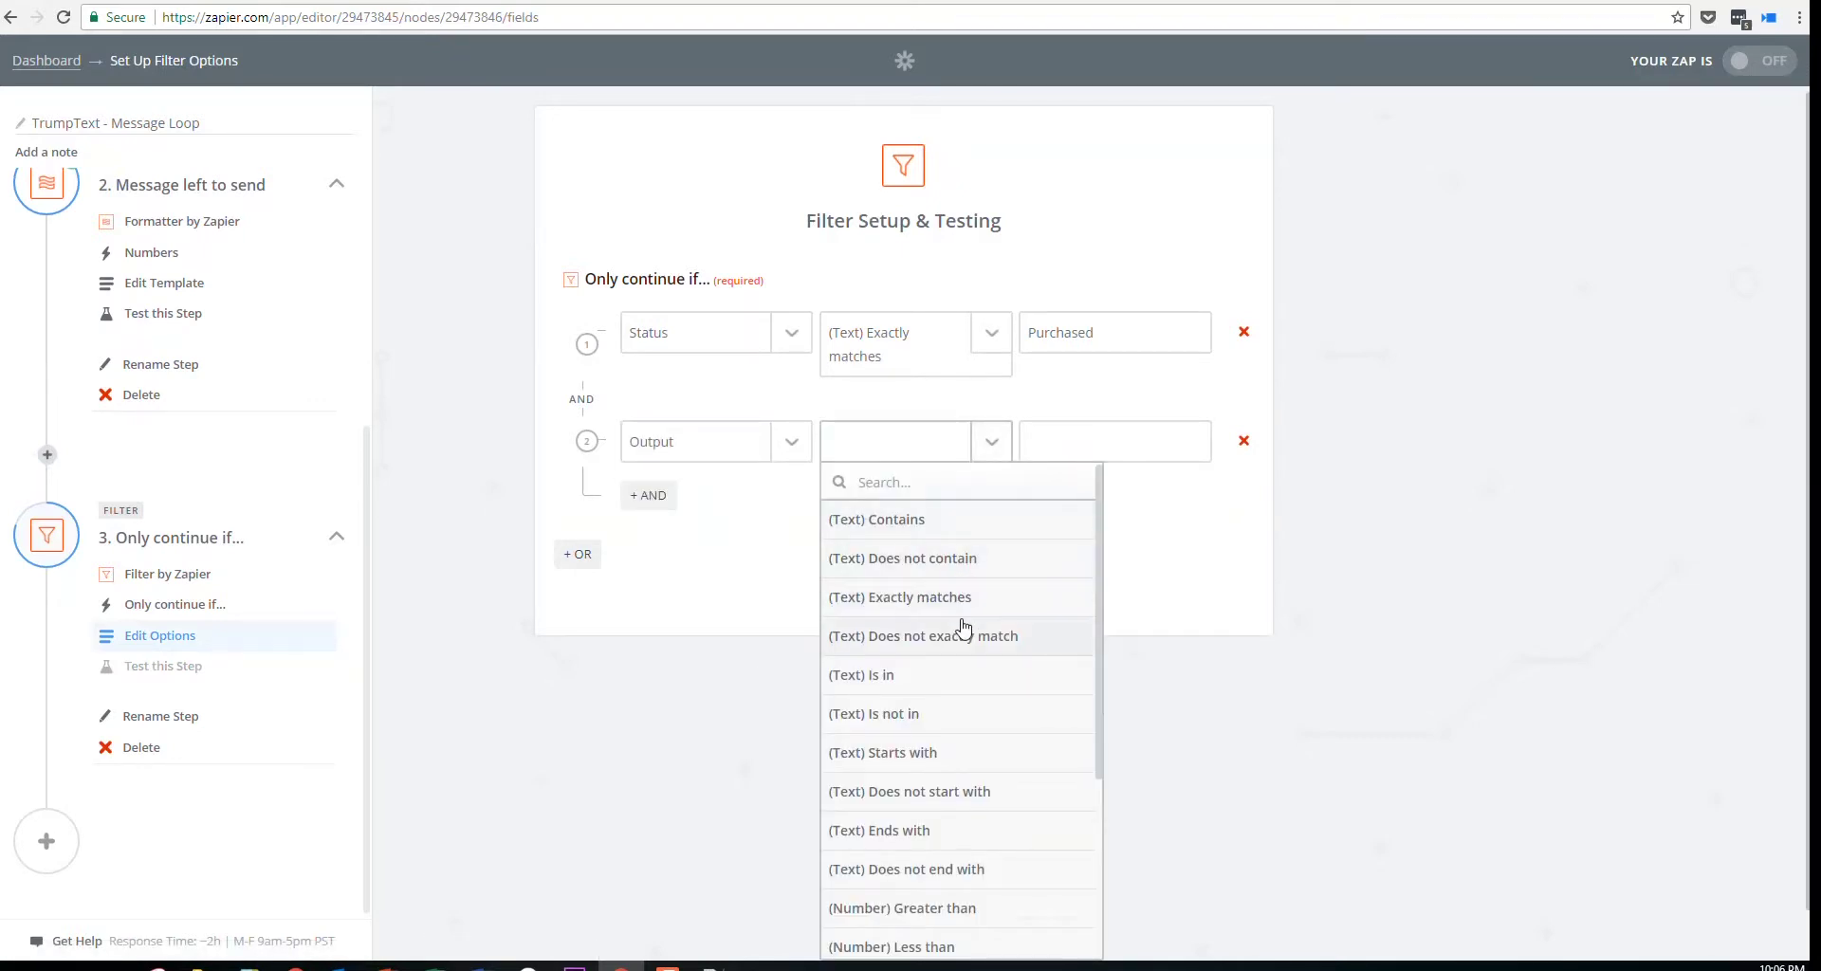
scroll(960, 616, "down", 3)
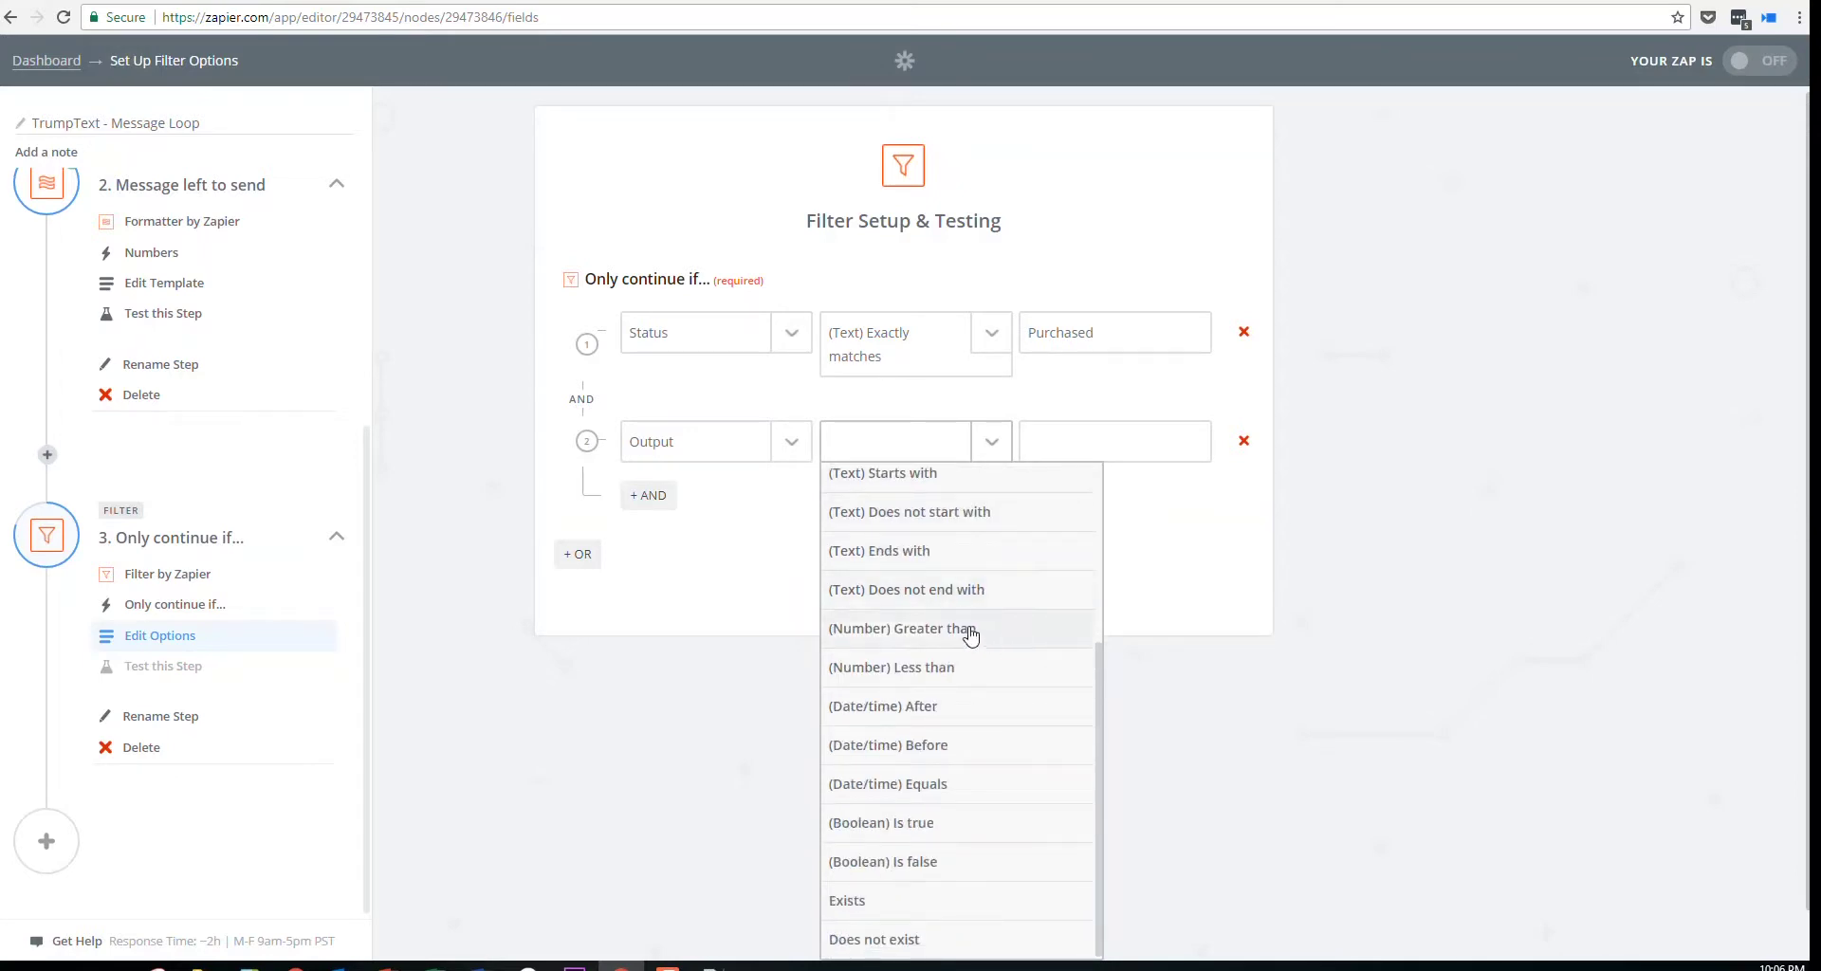
left_click(964, 630)
left_click(1068, 439)
type("0")
left_click(984, 555)
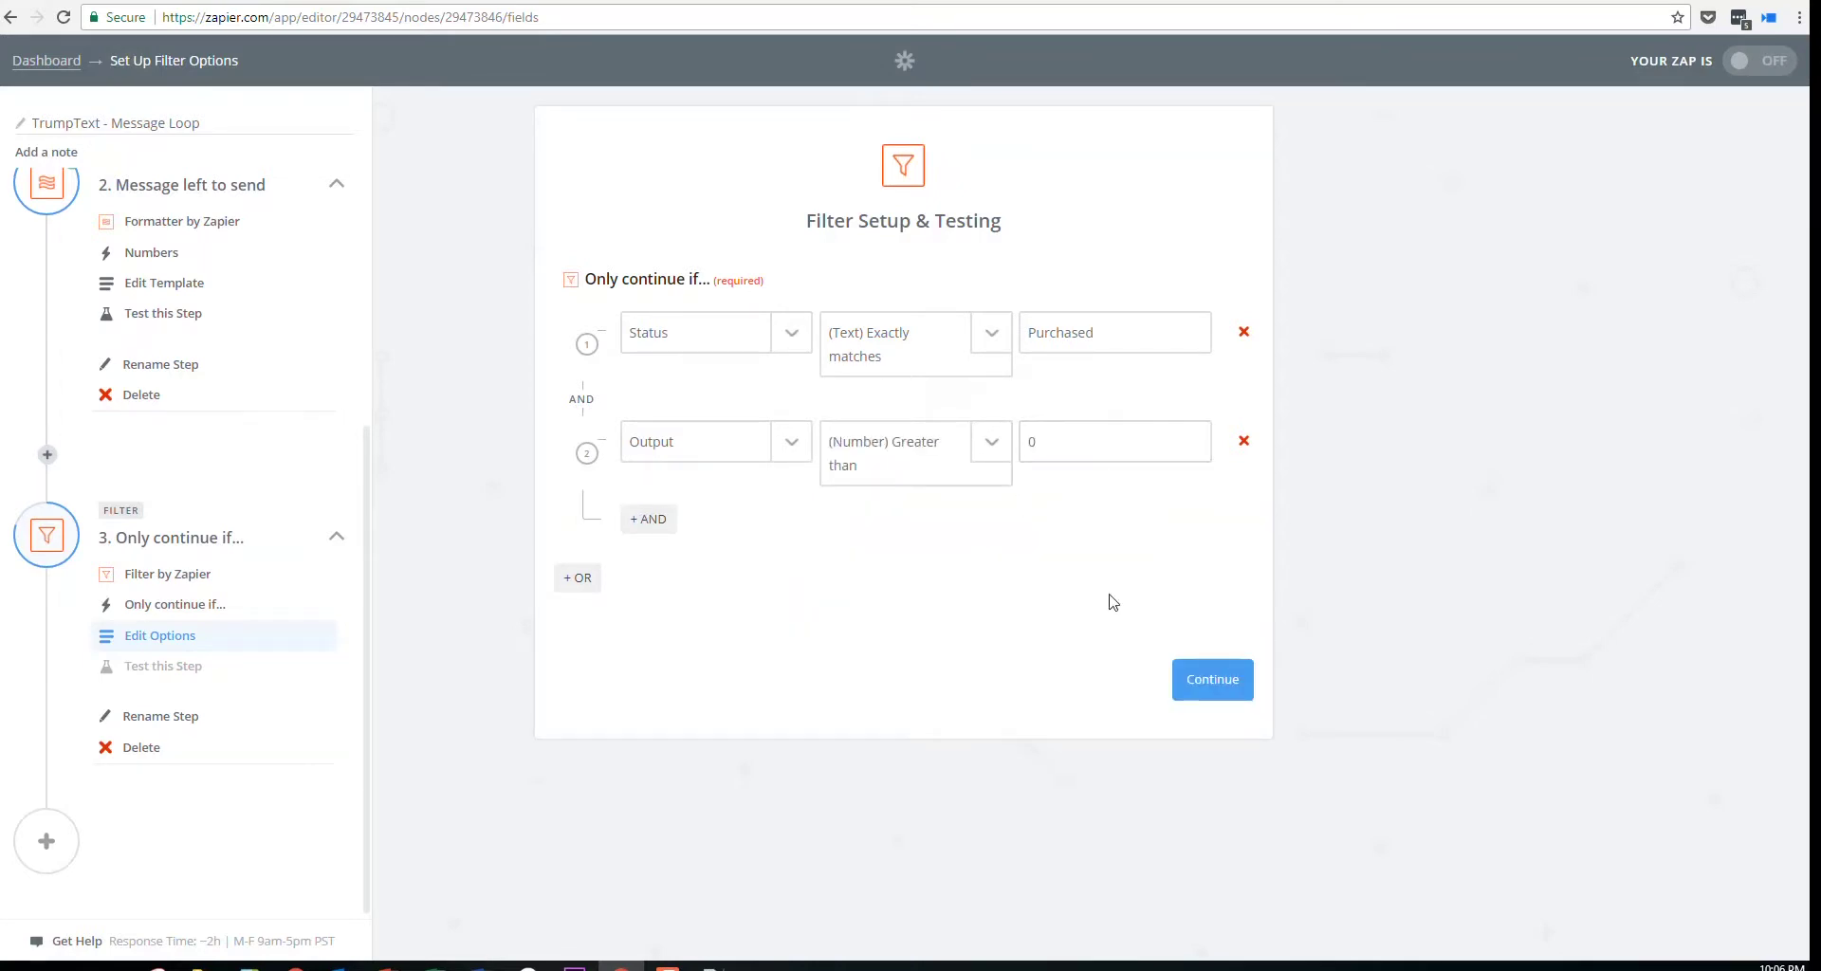
Save the filter options, test the filter and add a new action step after it
left_click(1218, 675)
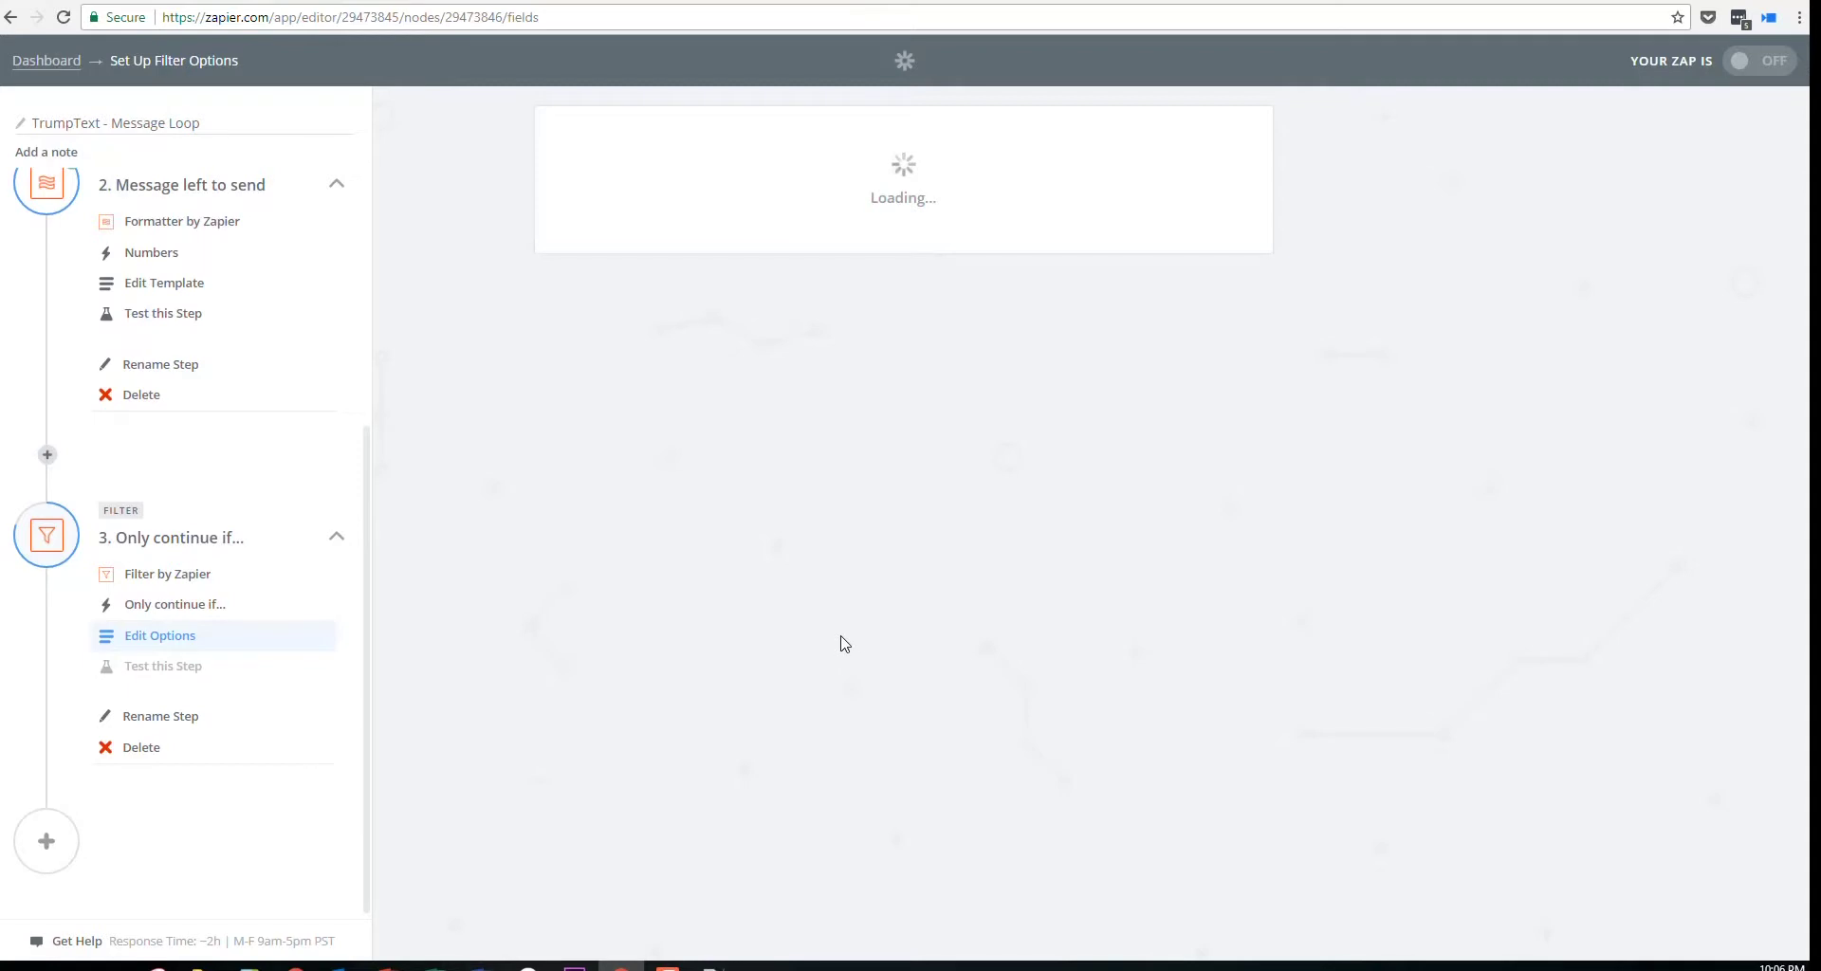
left_click(1204, 372)
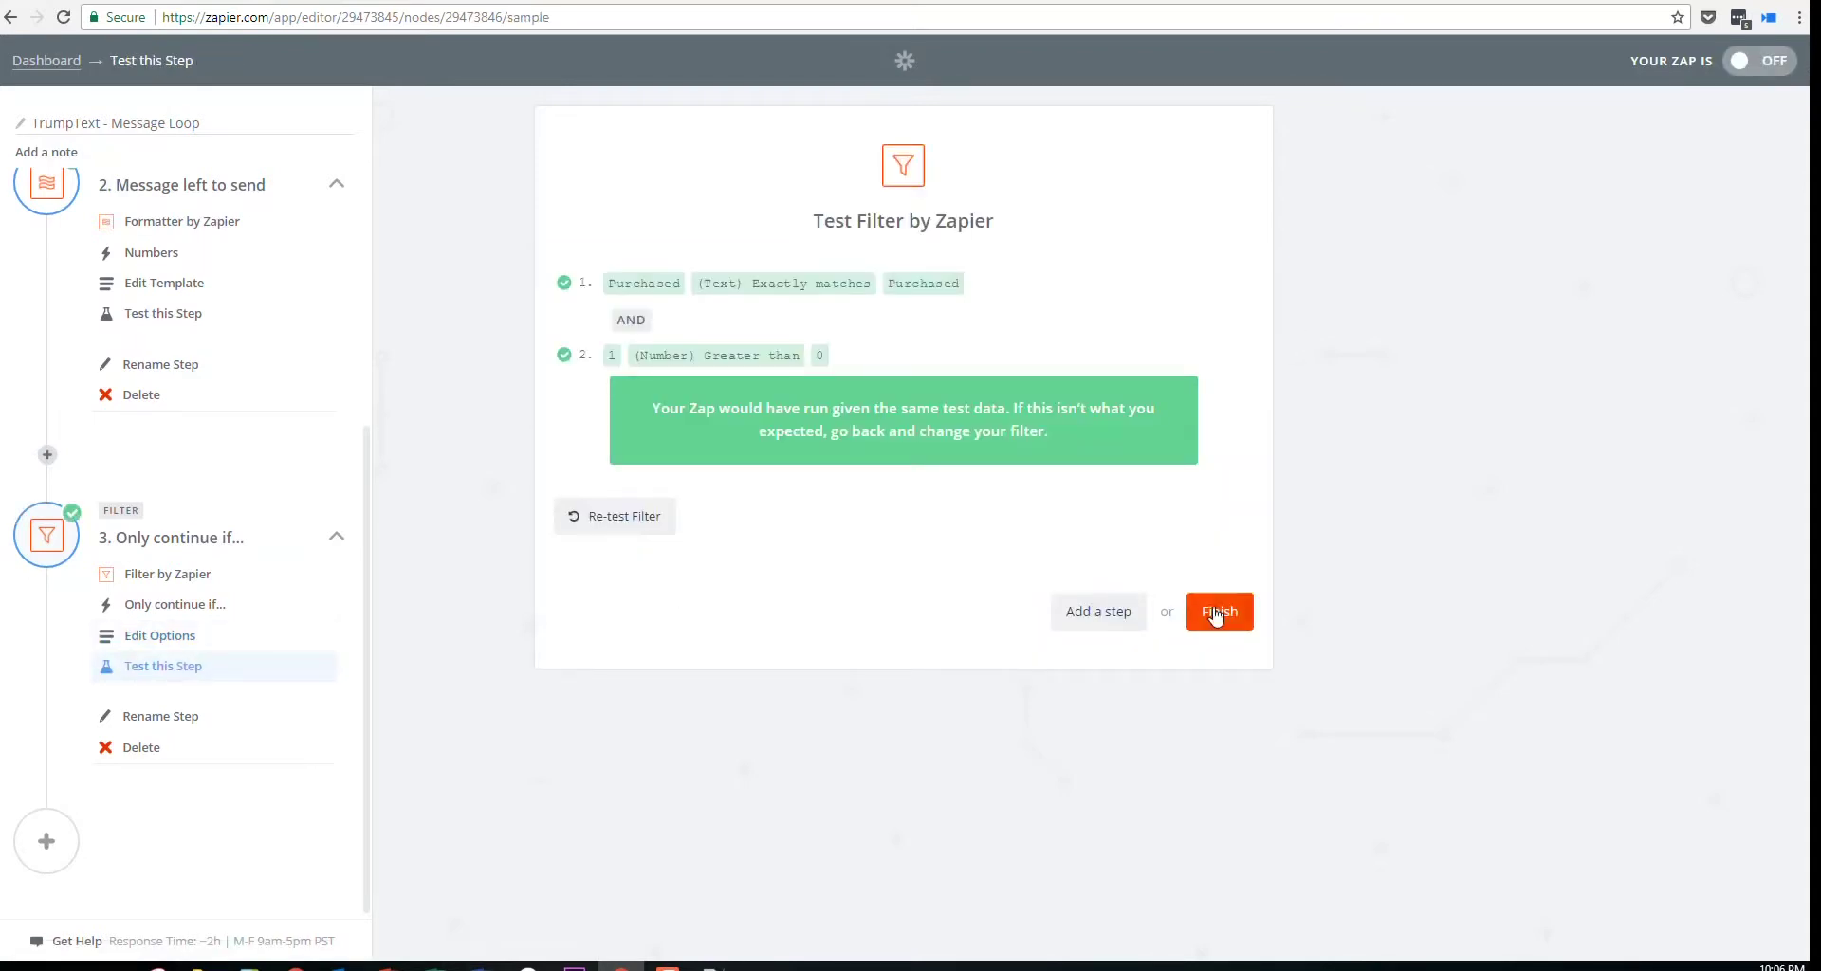
left_click(1217, 615)
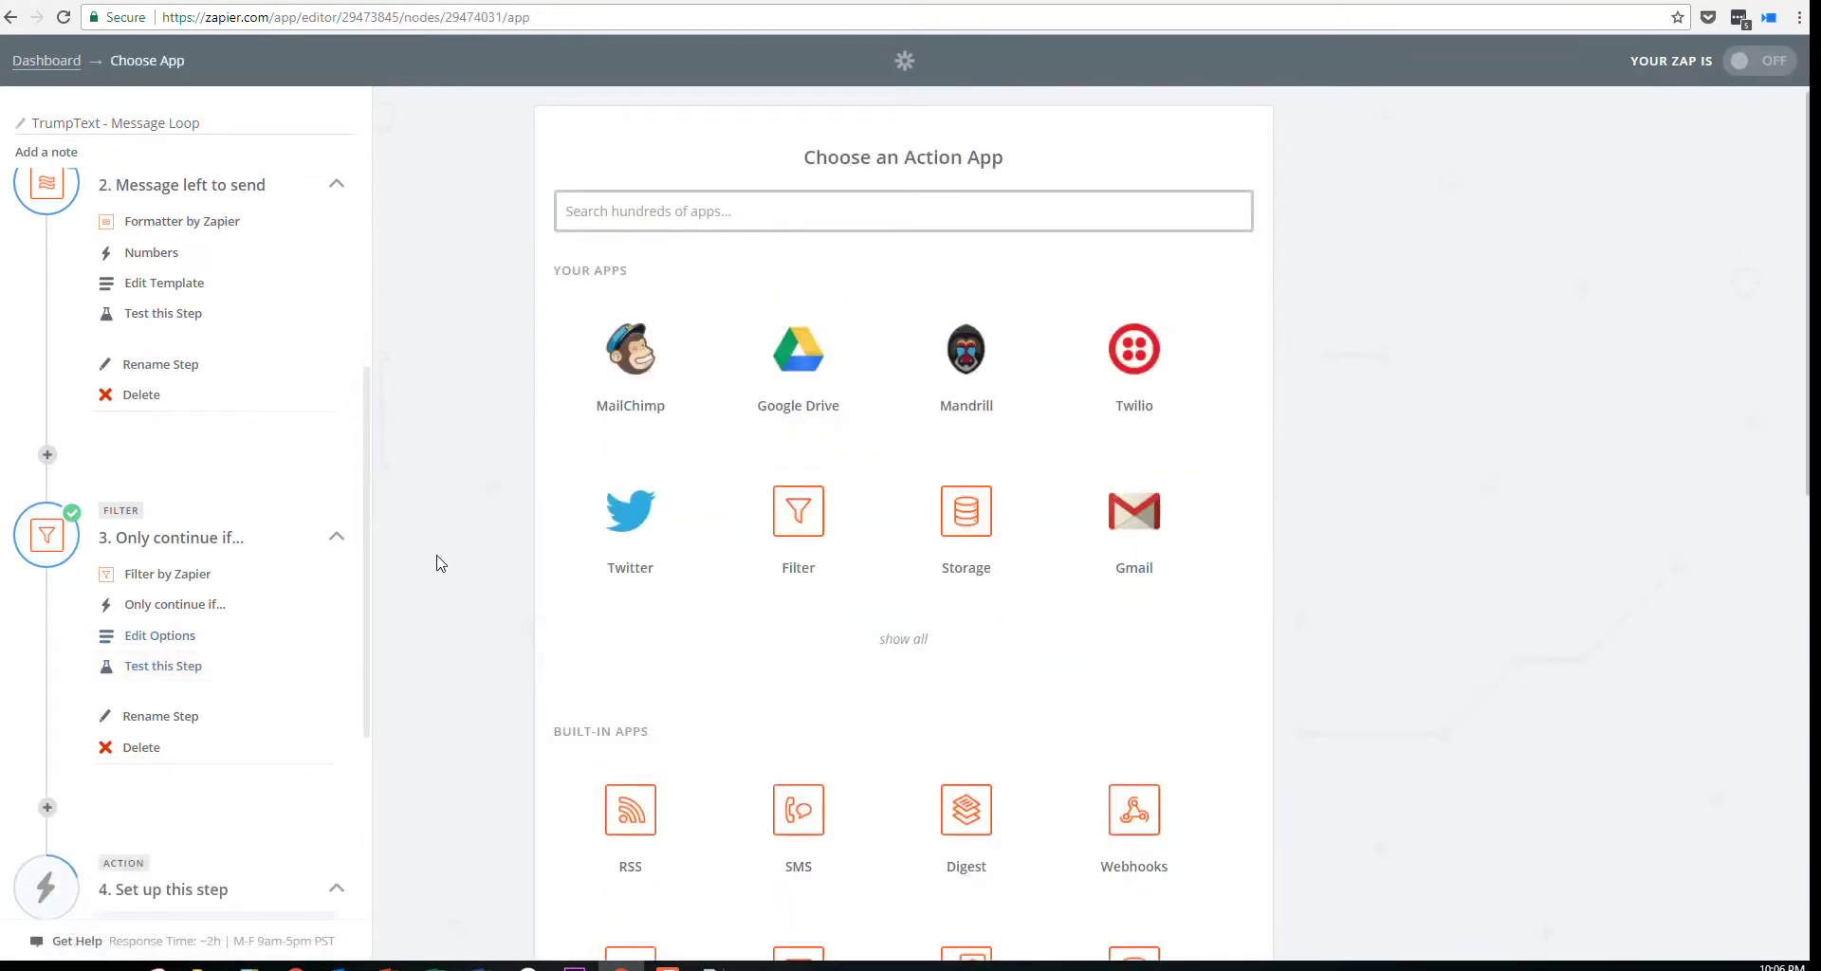
Switch to the TrumpText Google Sheet to examine its Quotes and Payments sheets, and return to Zapier to review the zap's steps
left_click(284, 4)
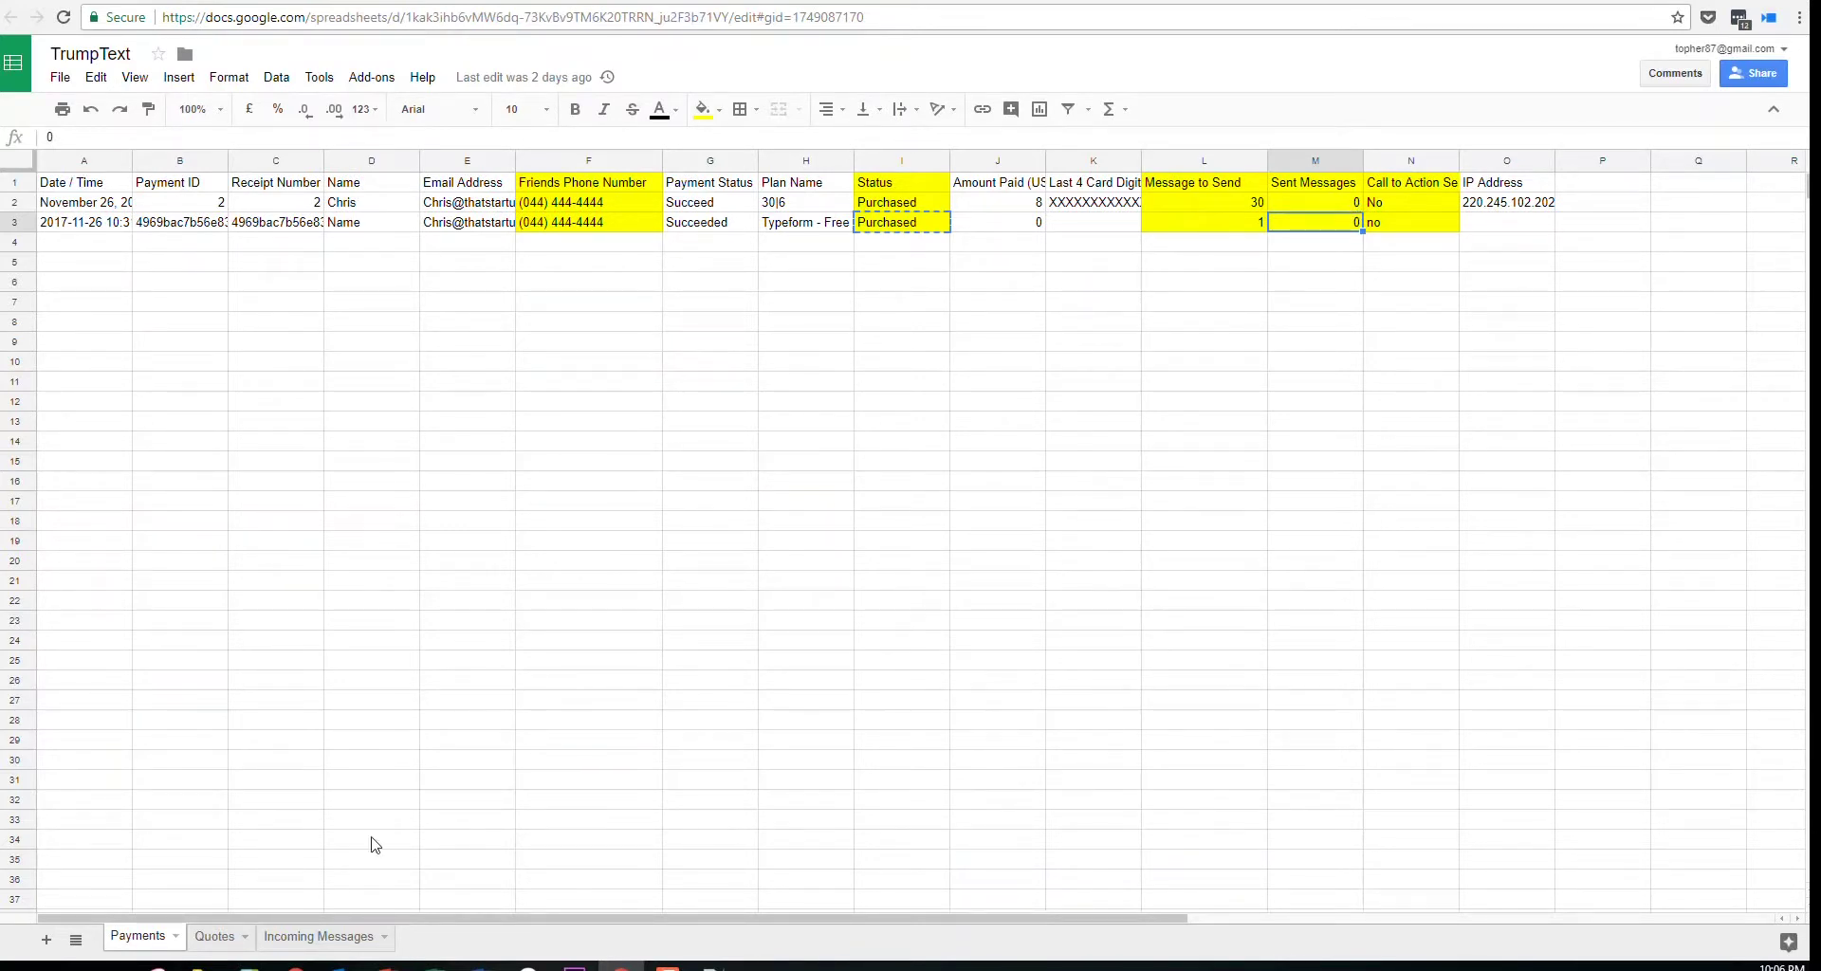
left_click(213, 937)
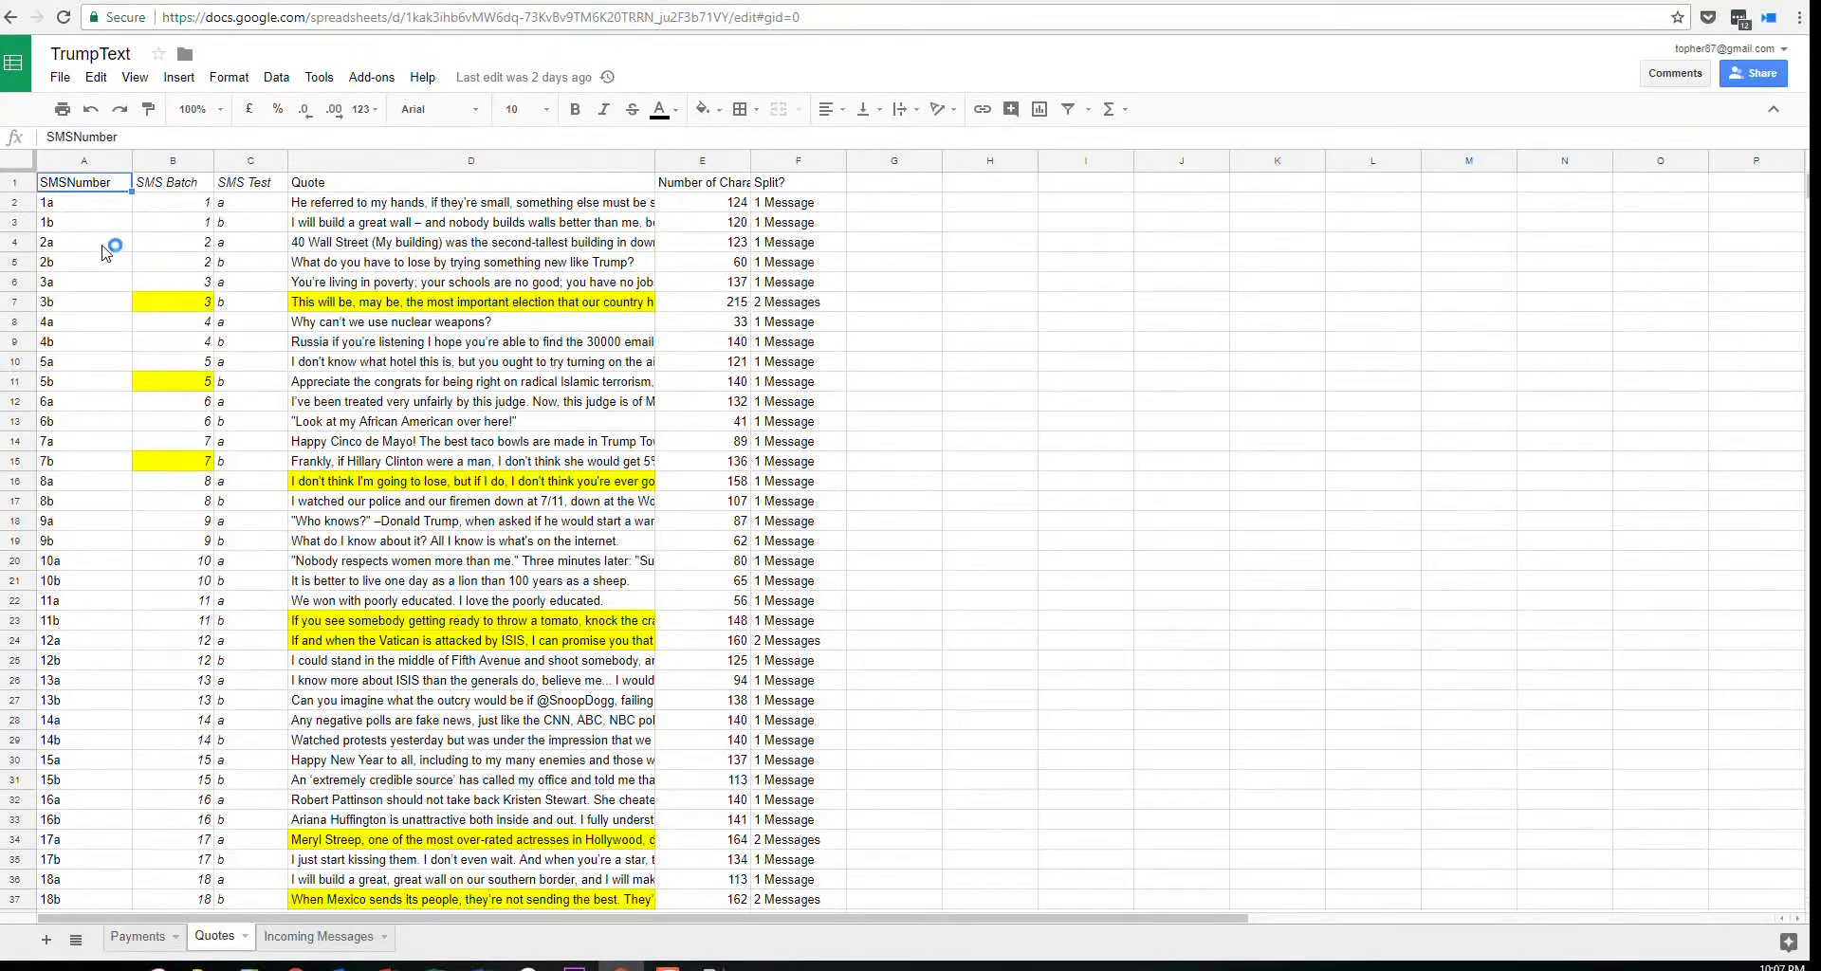
left_click(133, 942)
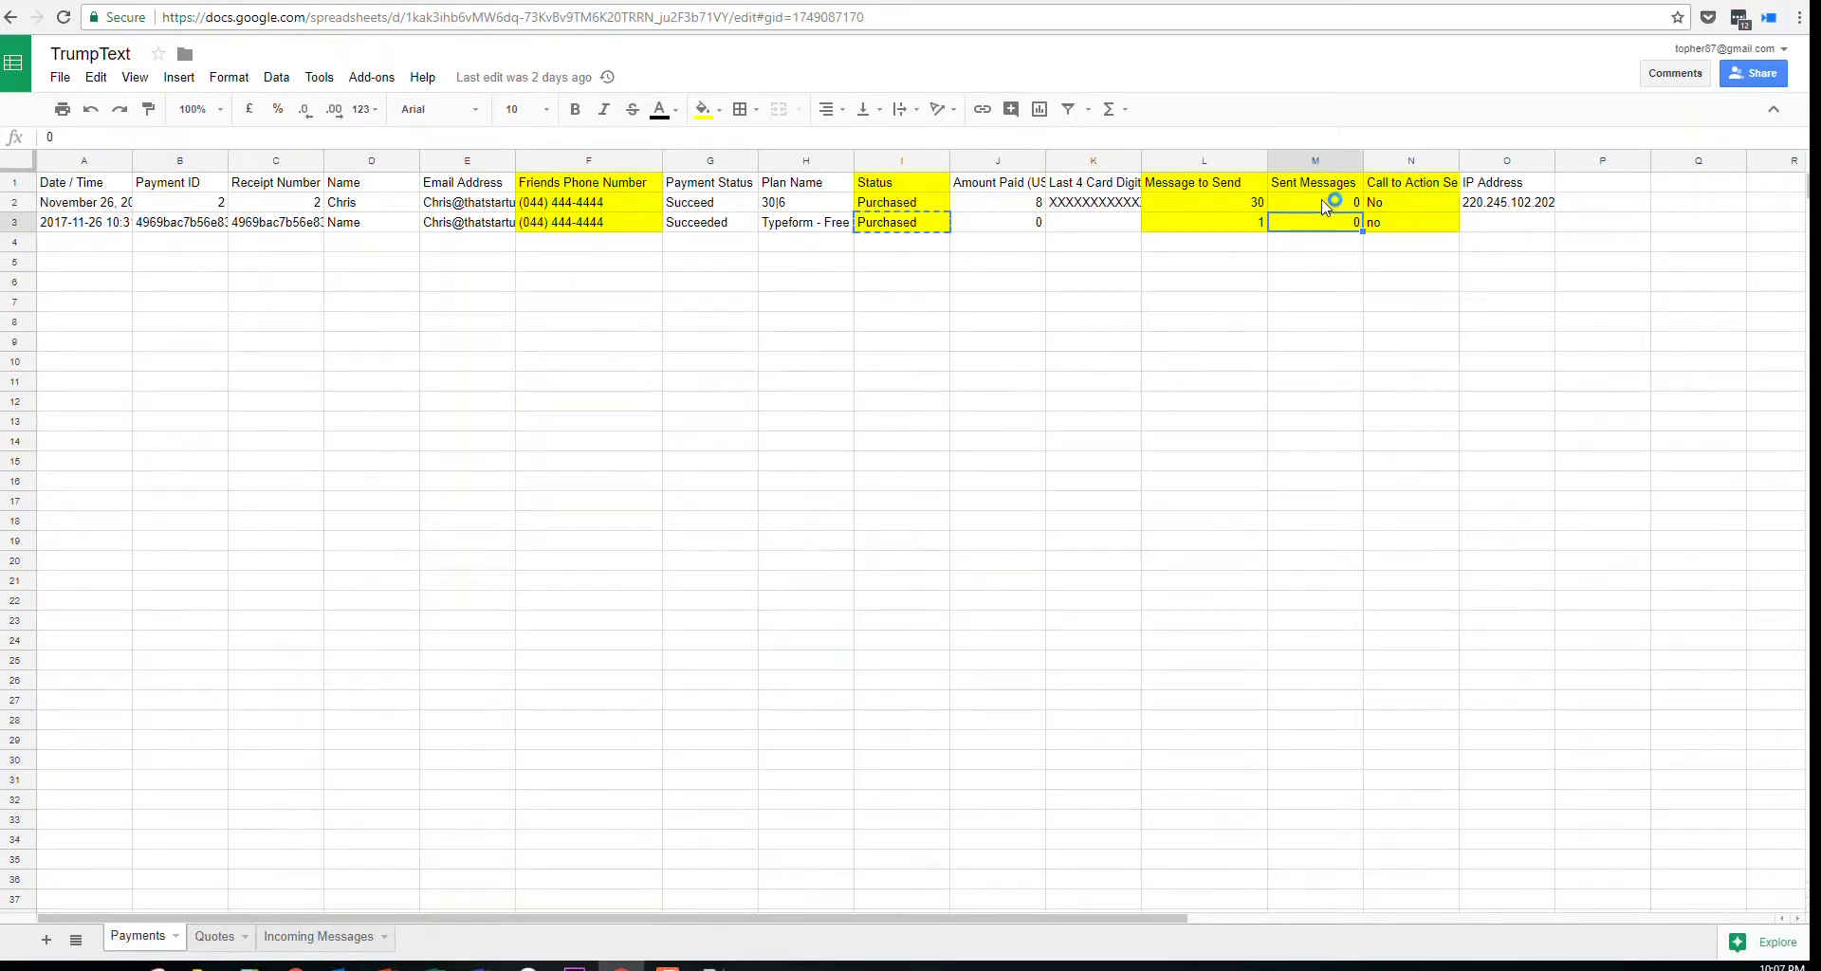
key("ctrl+Tab")
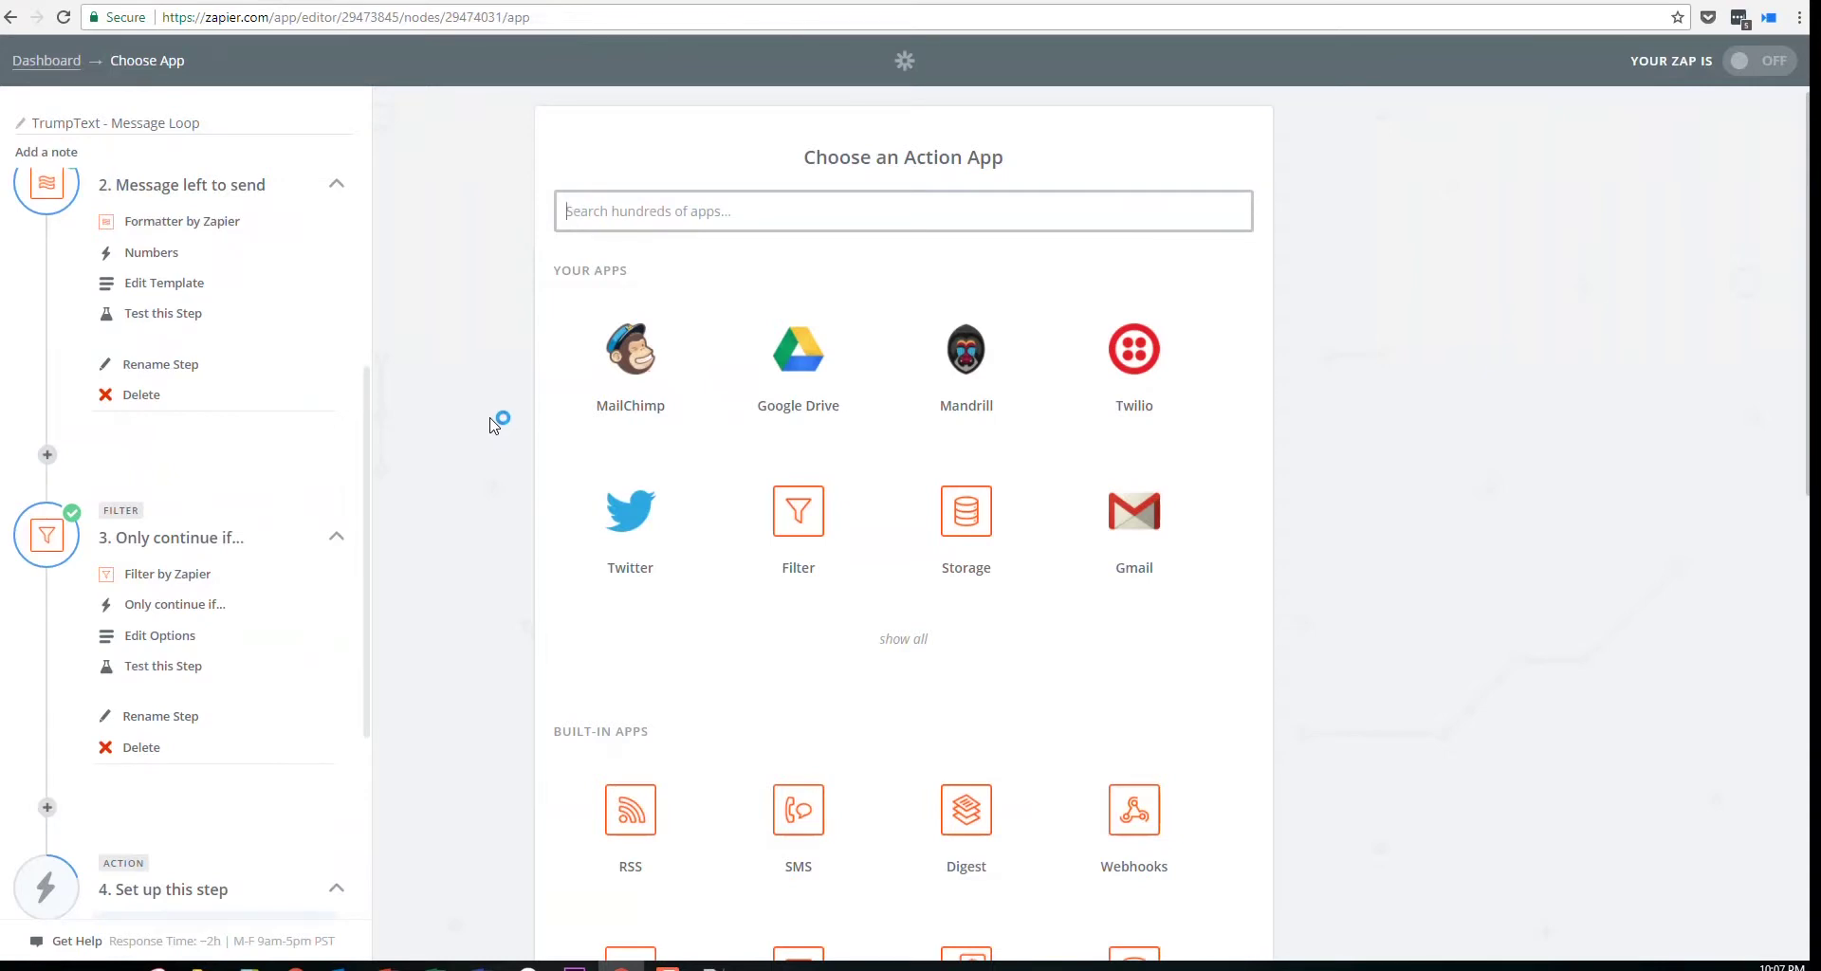
scroll(285, 607, "down", 3)
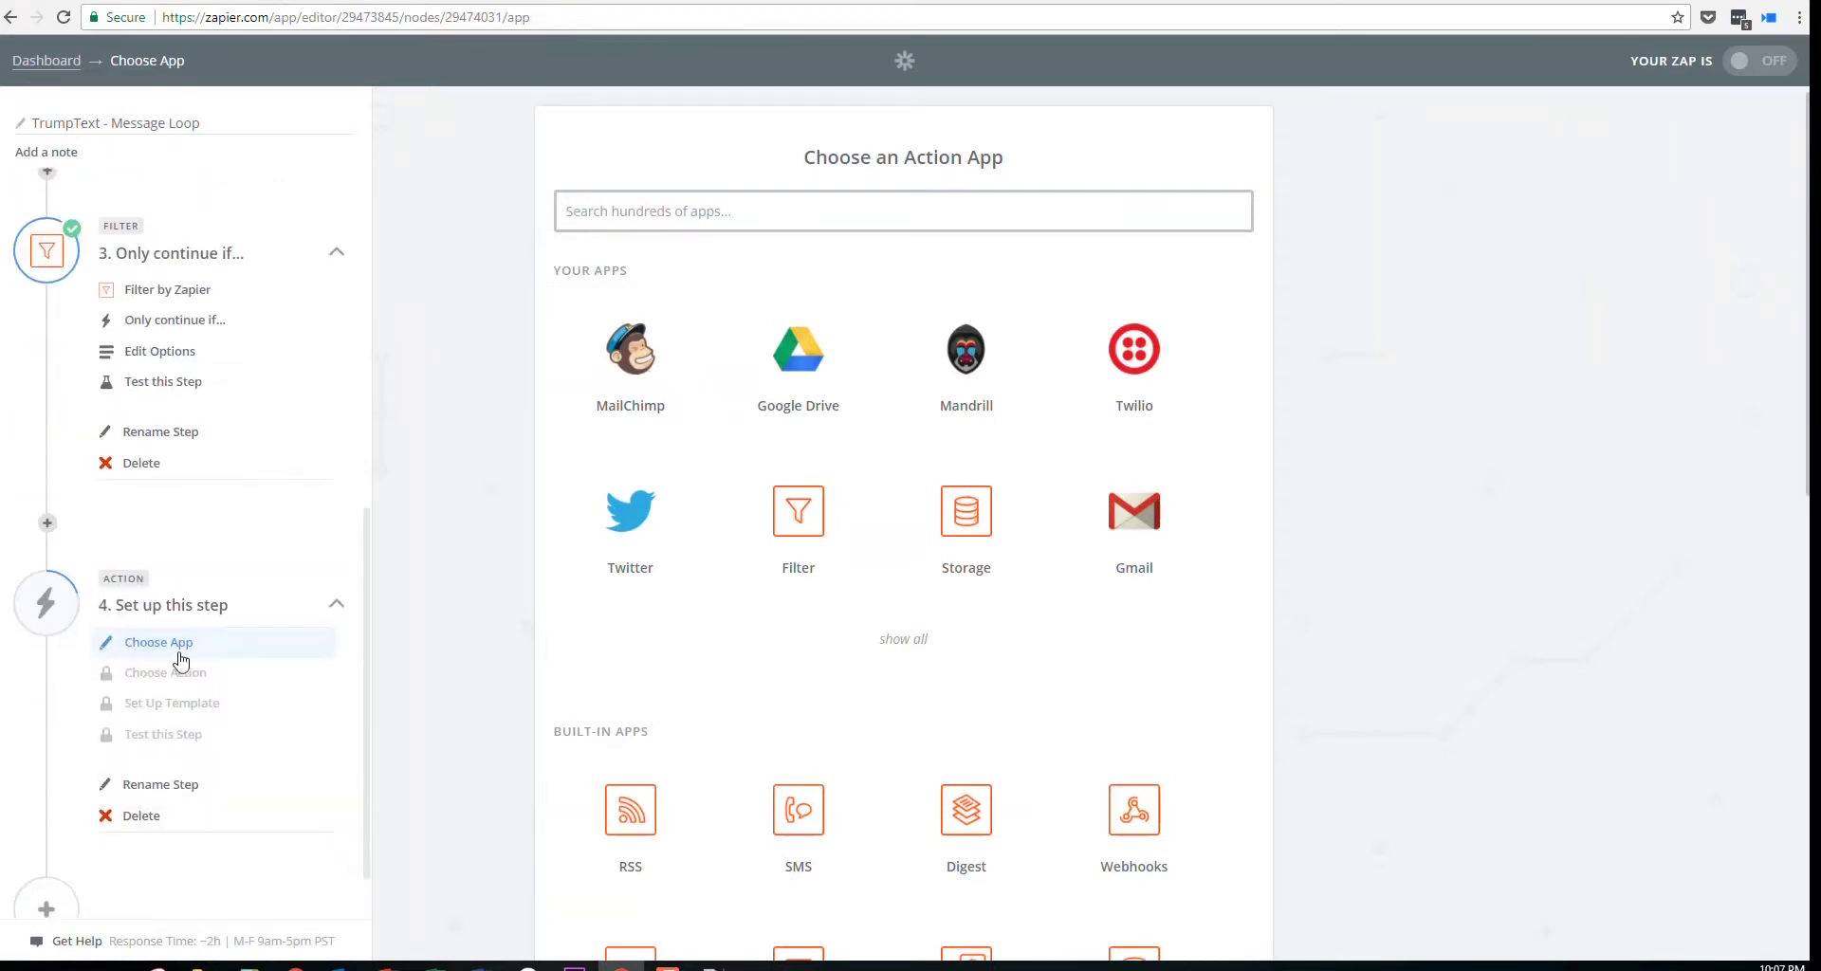
scroll(177, 651, "up", 5)
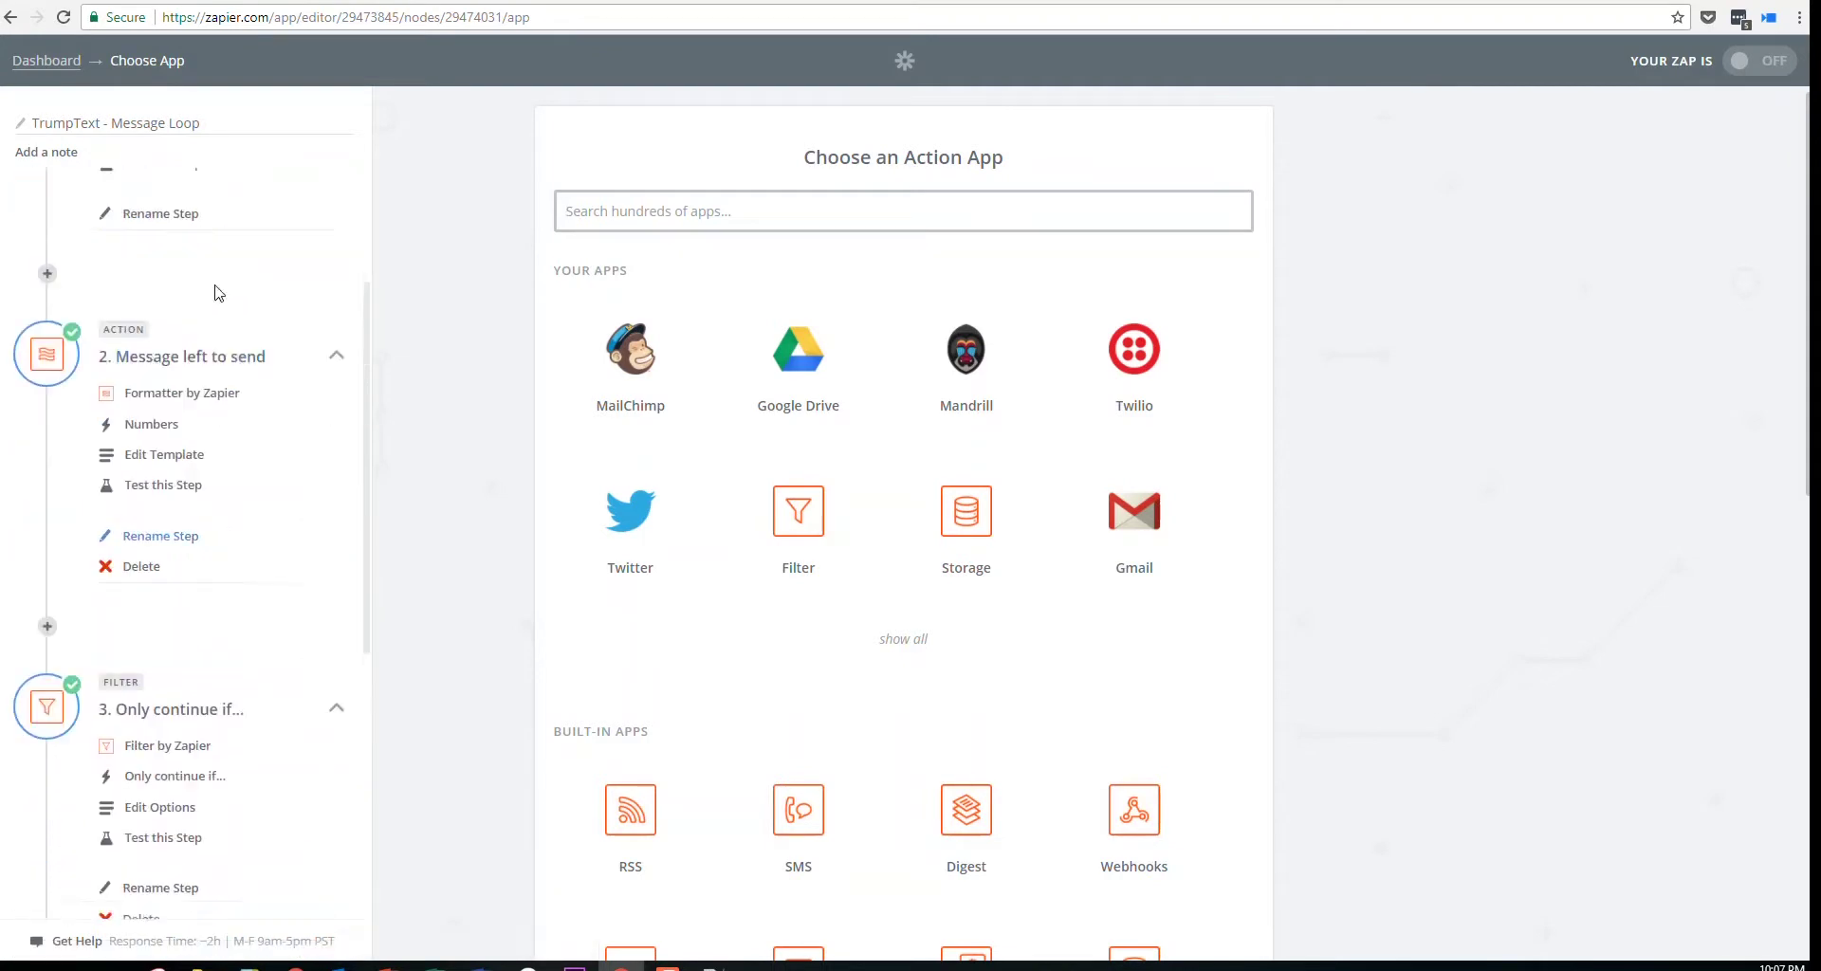
scroll(175, 512, "down", 4)
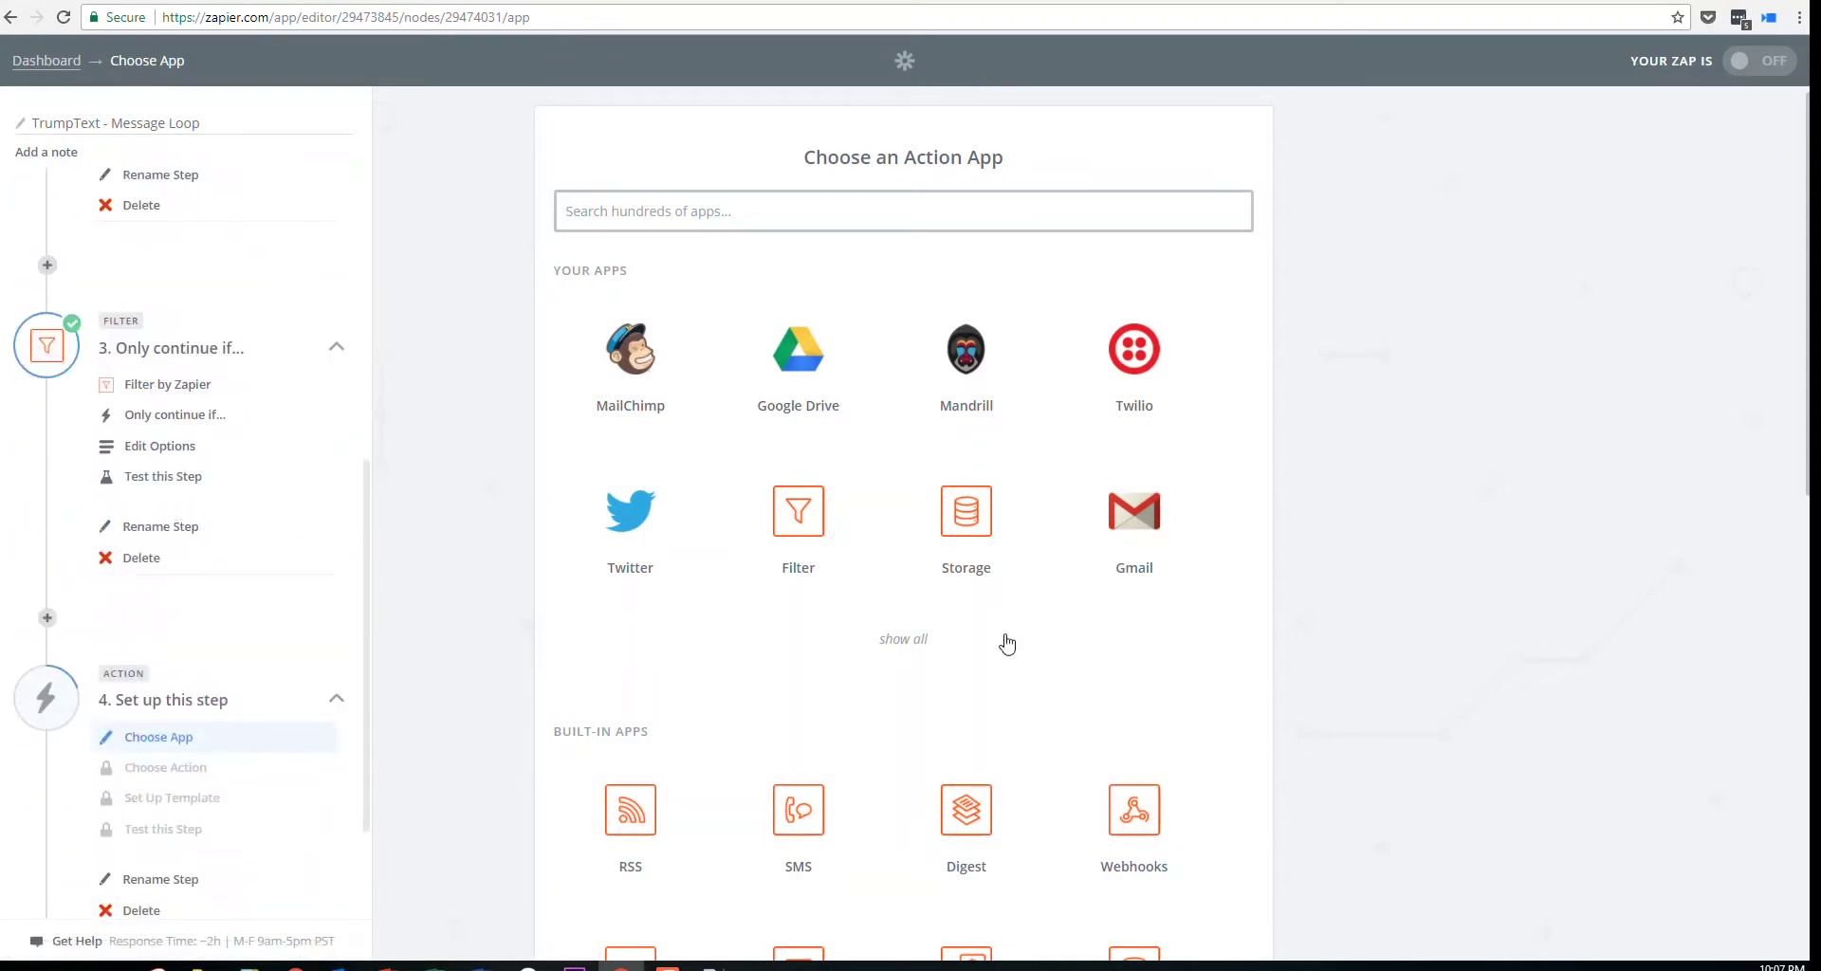
Set up step 4 as a Formatter Numbers action with the Spreadsheet-Style Formula transform
scroll(818, 636, "down", 3)
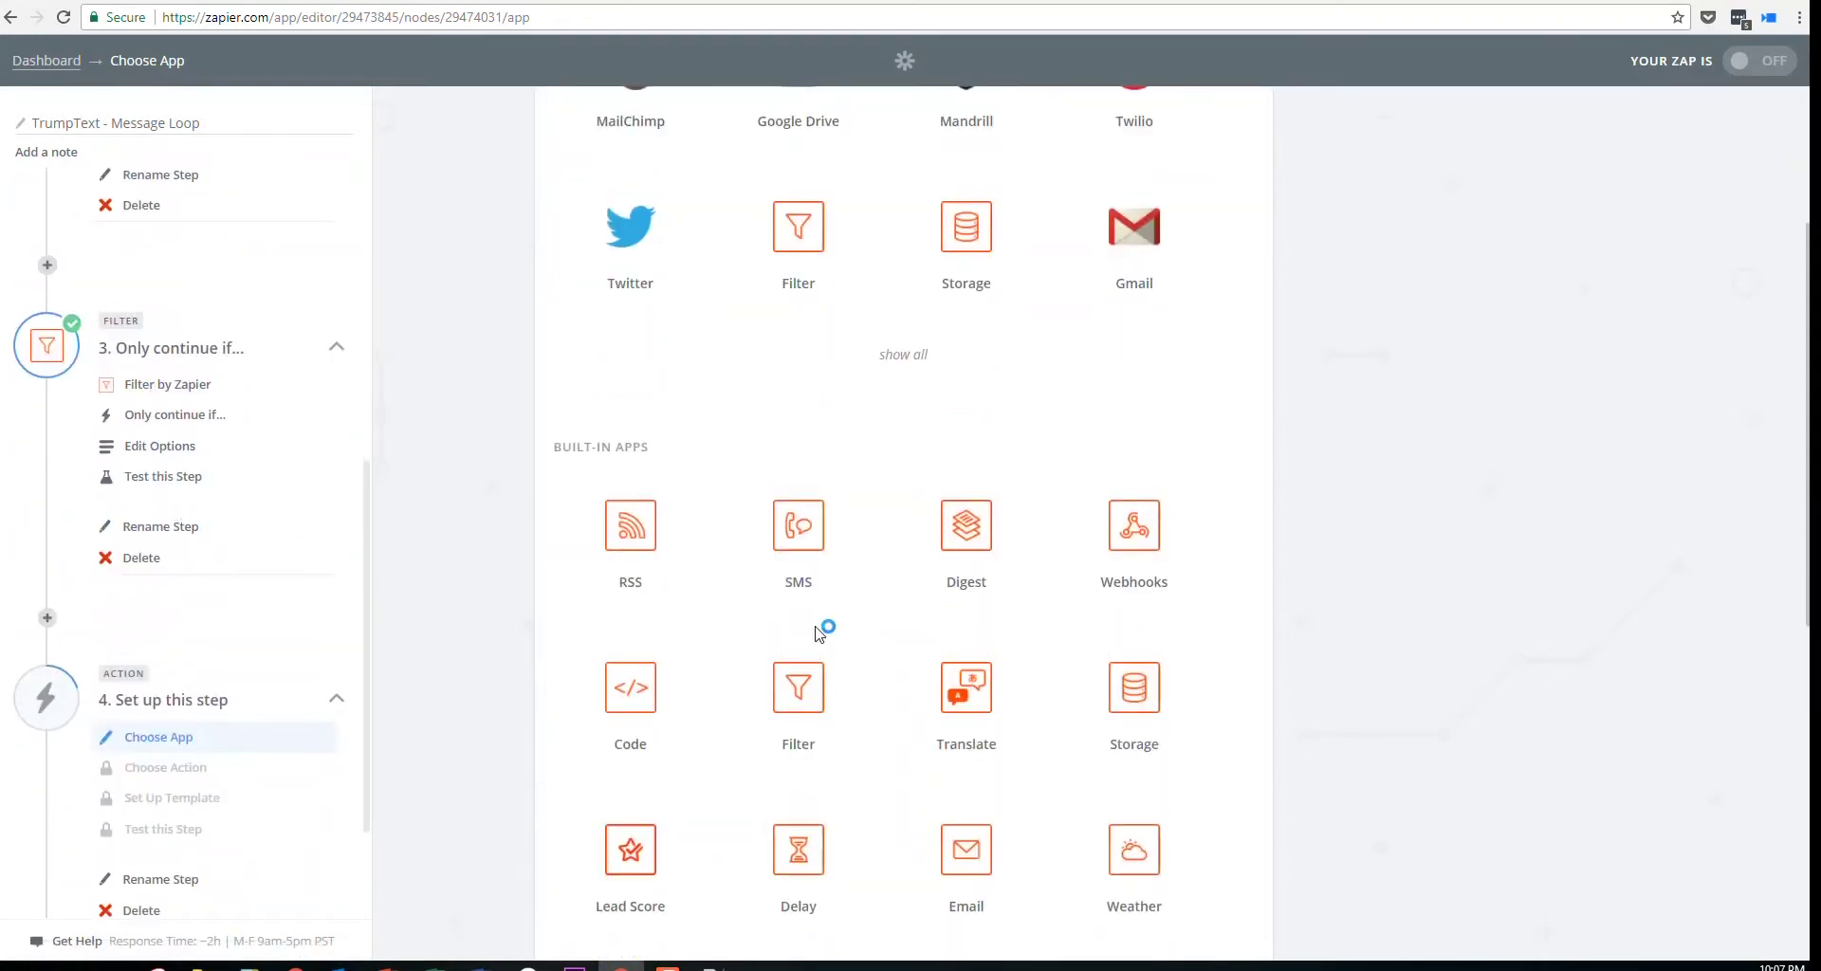
scroll(818, 633, "down", 2)
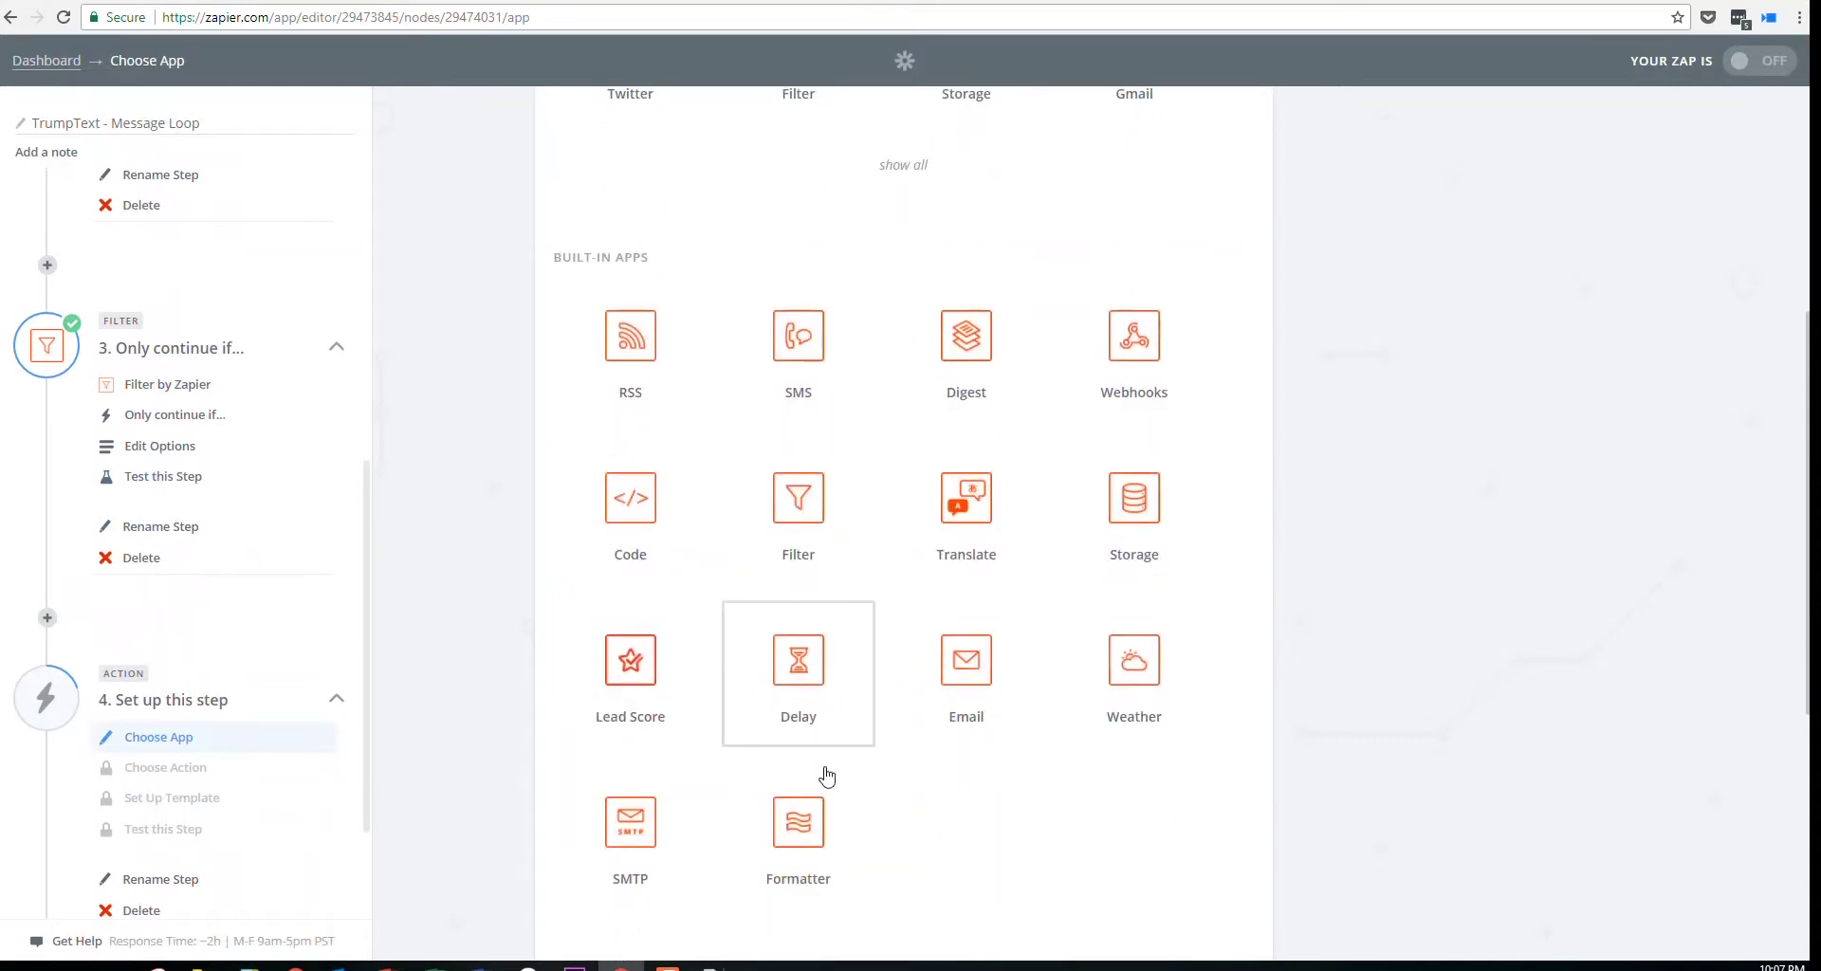
left_click(800, 830)
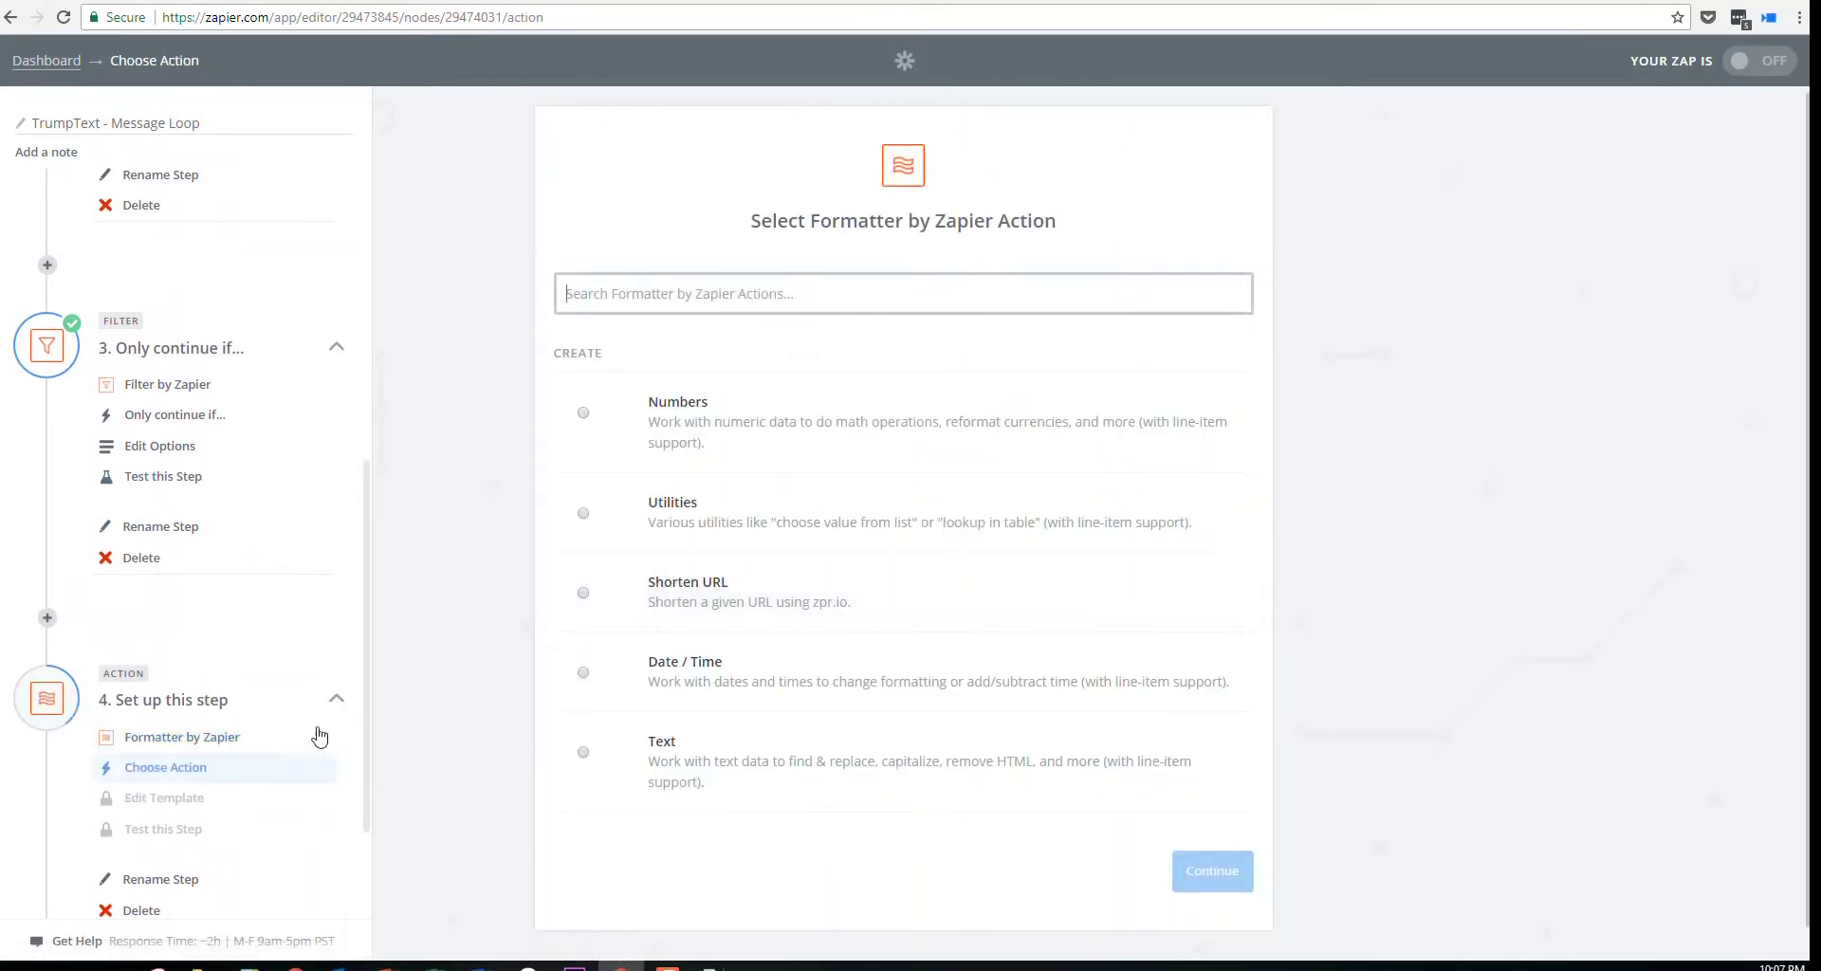
left_click(745, 431)
left_click(1186, 873)
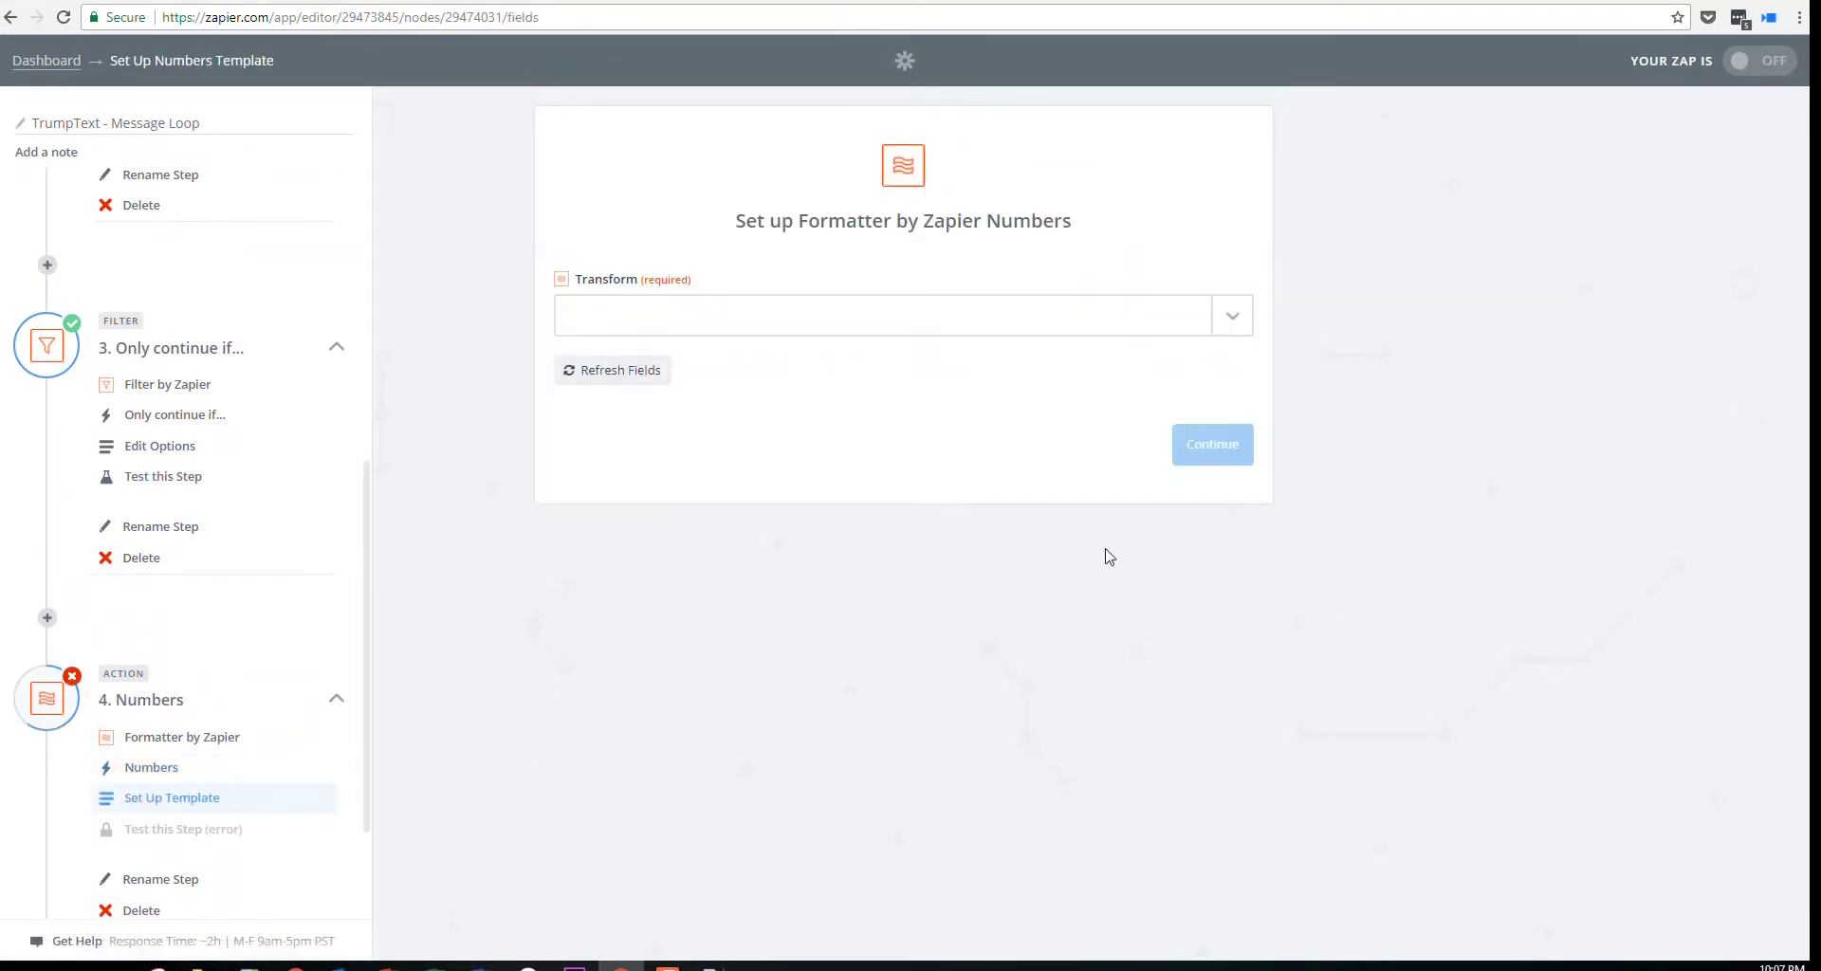
left_click(858, 313)
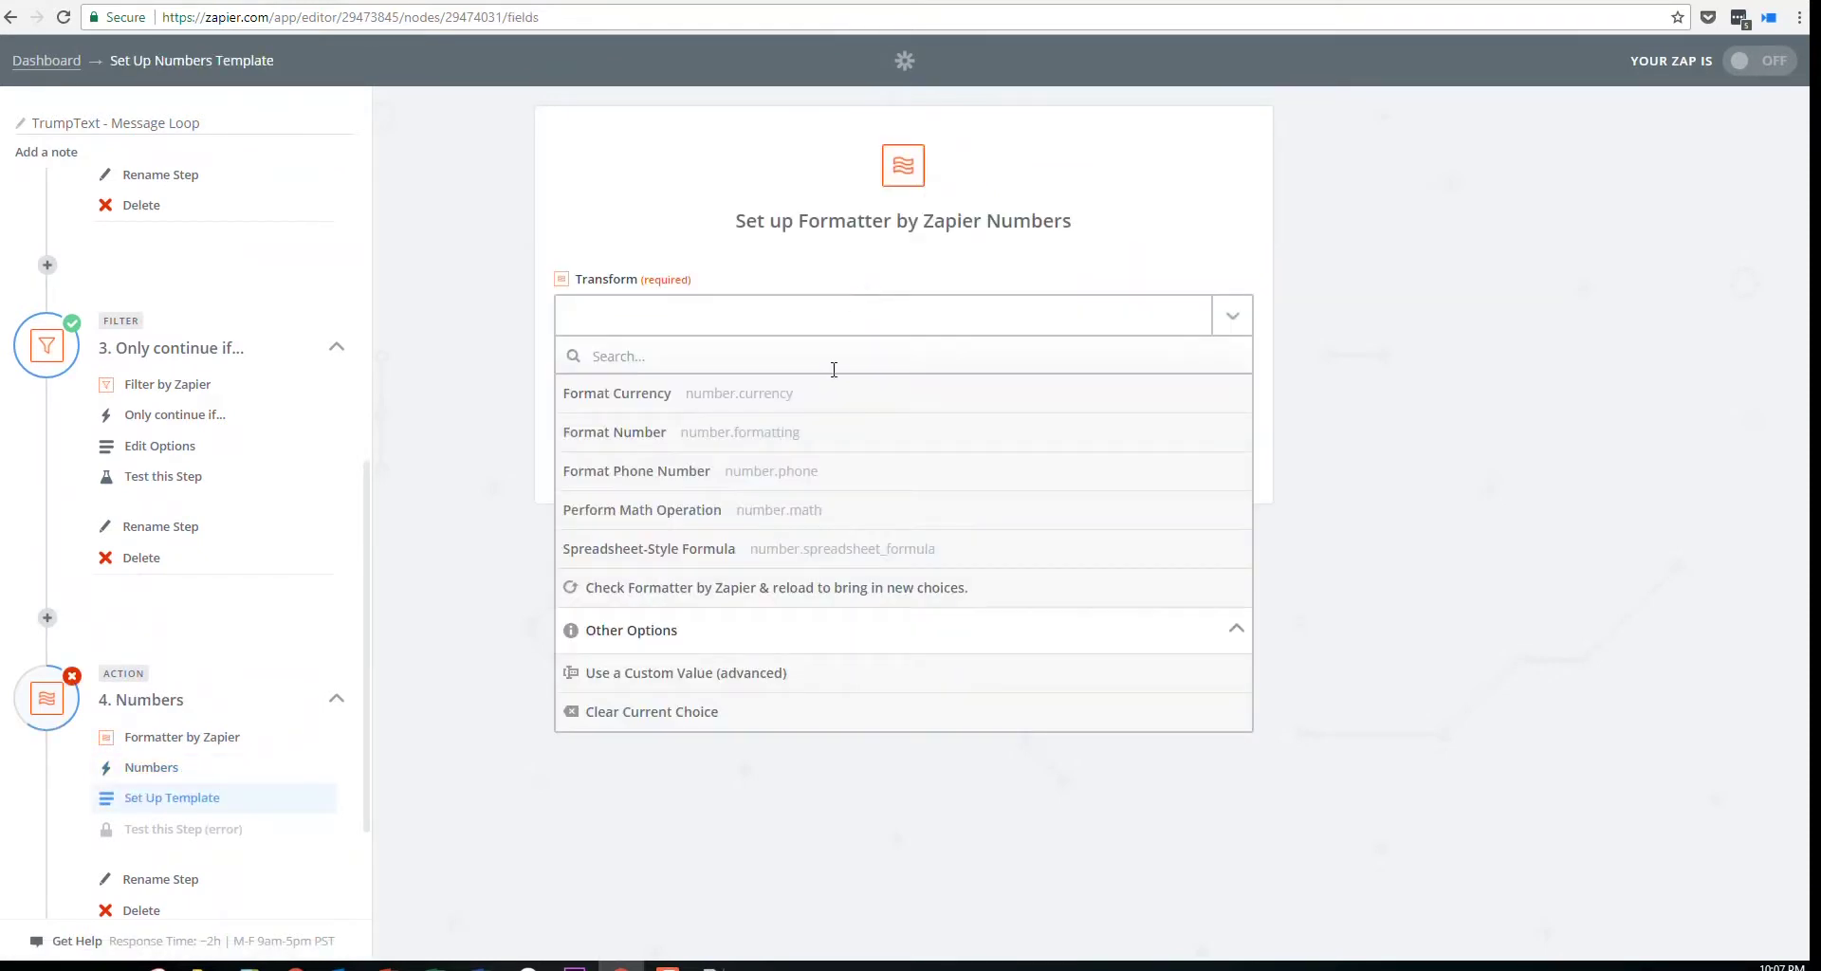
left_click(768, 548)
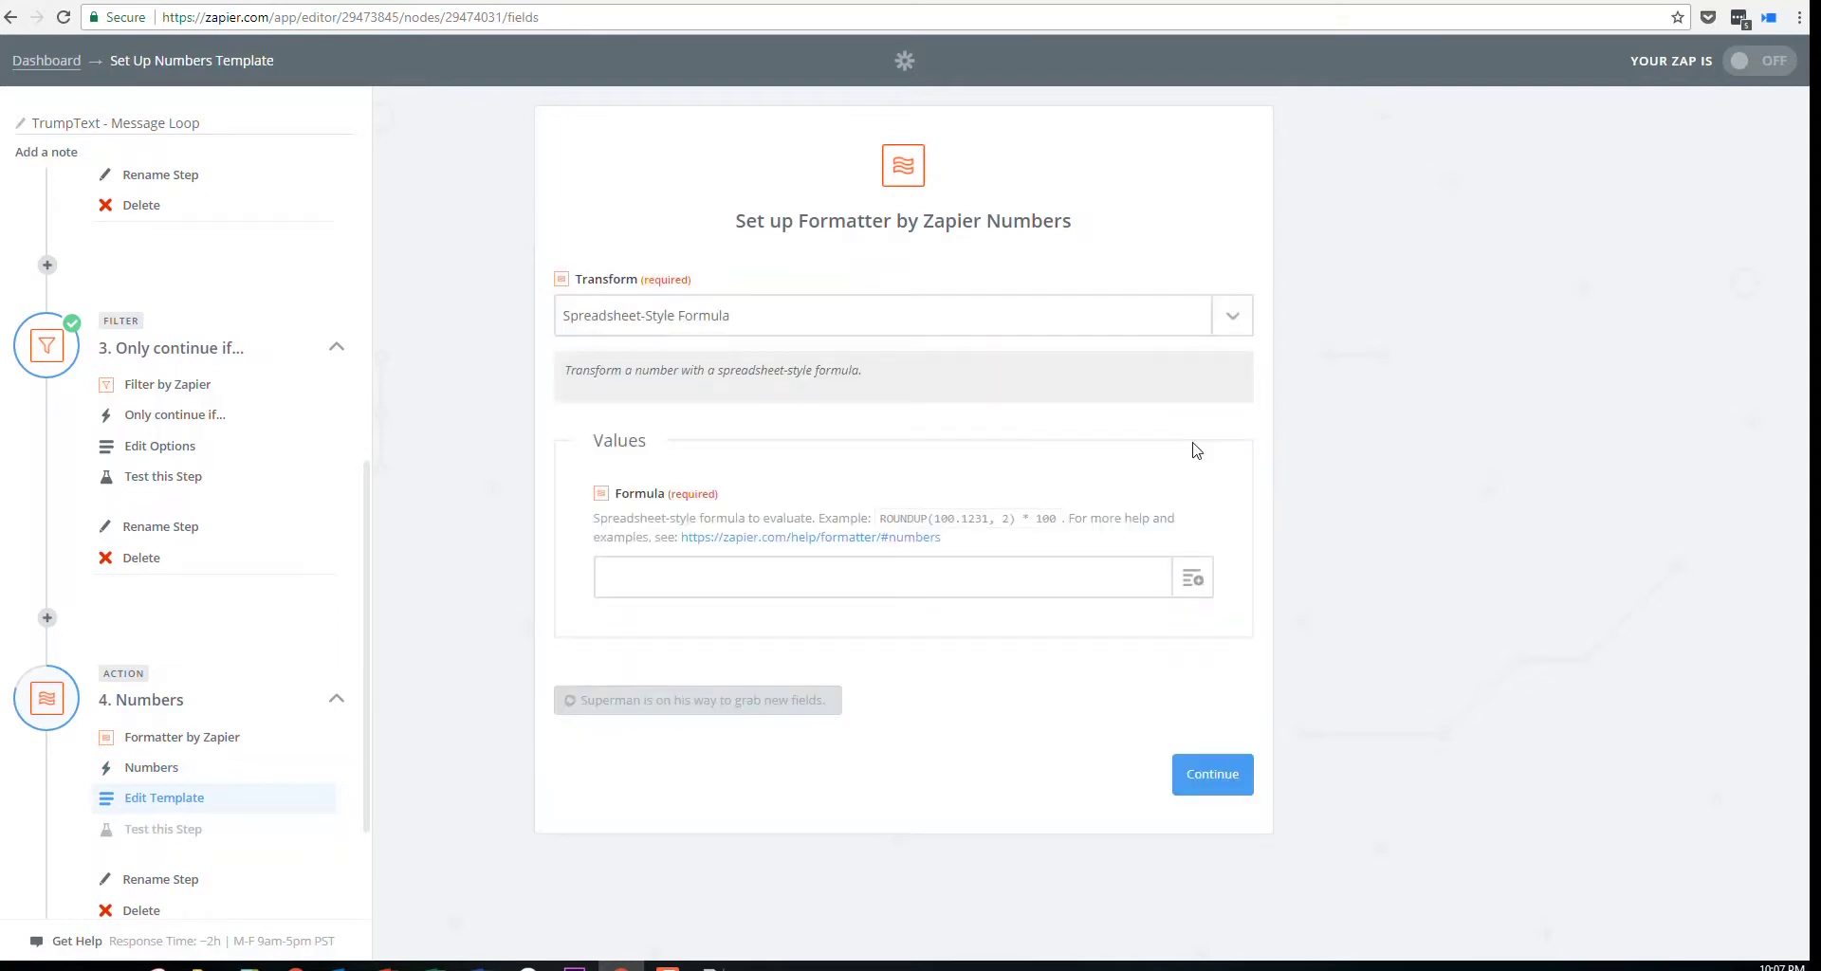
left_click(1197, 578)
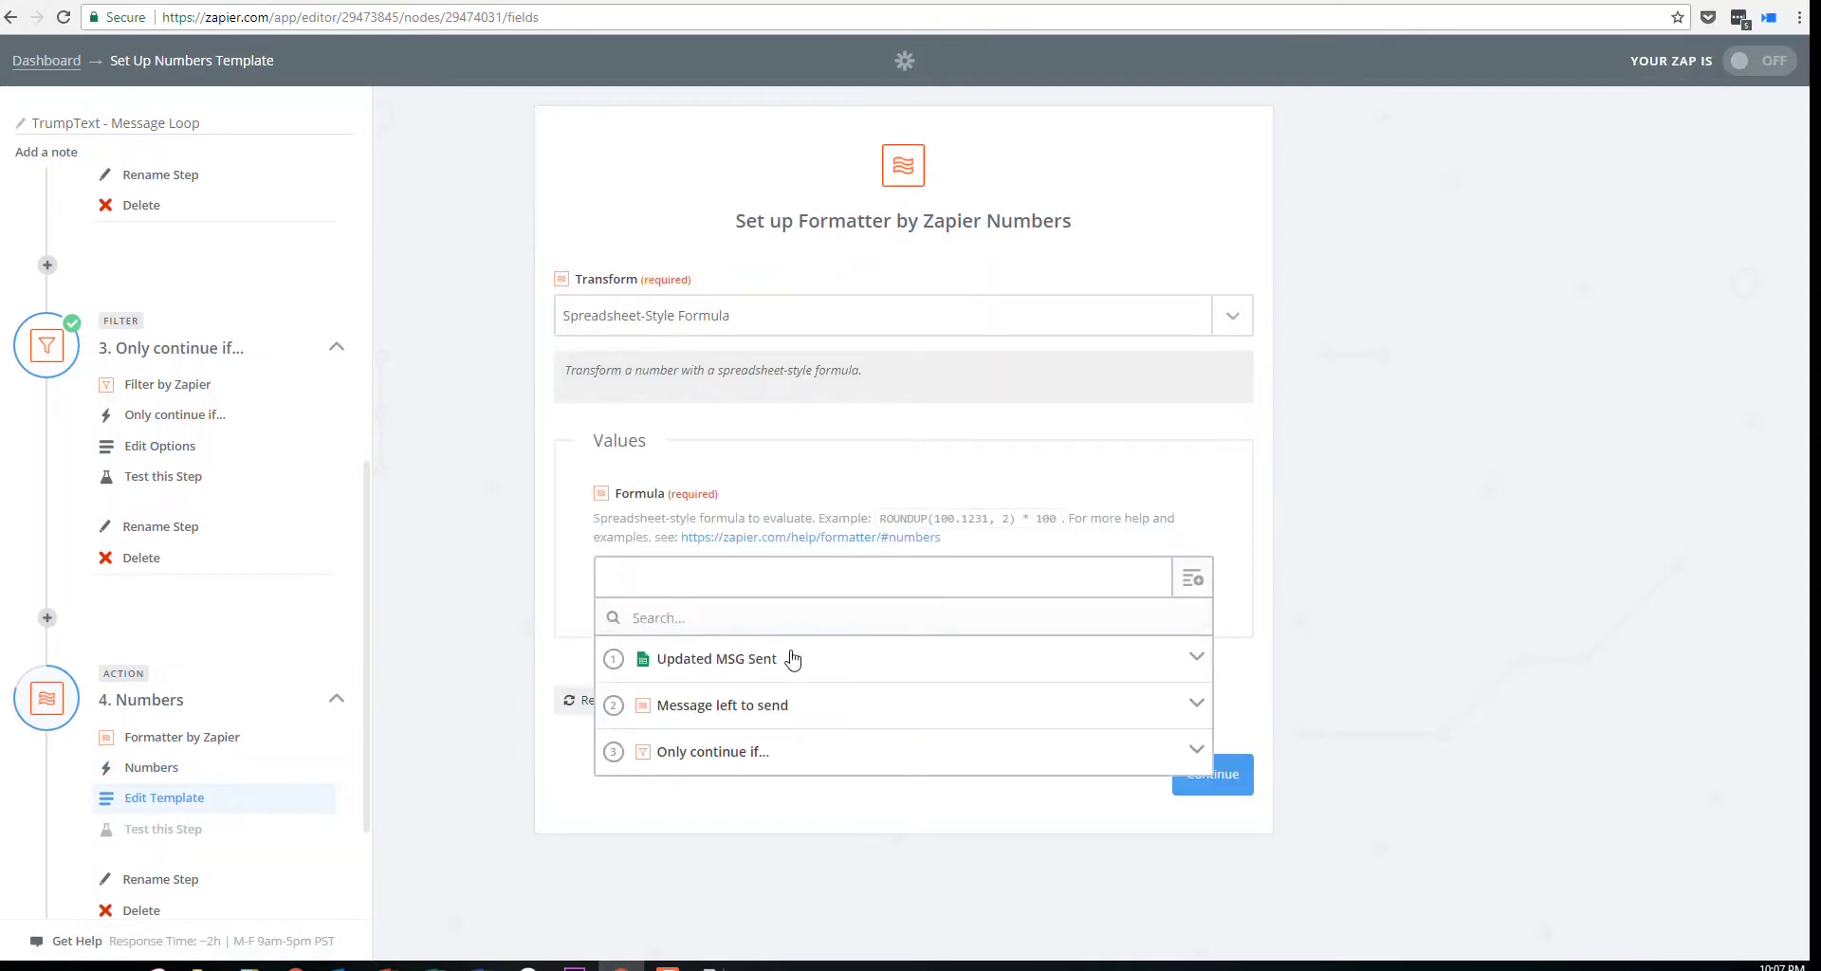
left_click(716, 664)
scroll(884, 683, "down", 3)
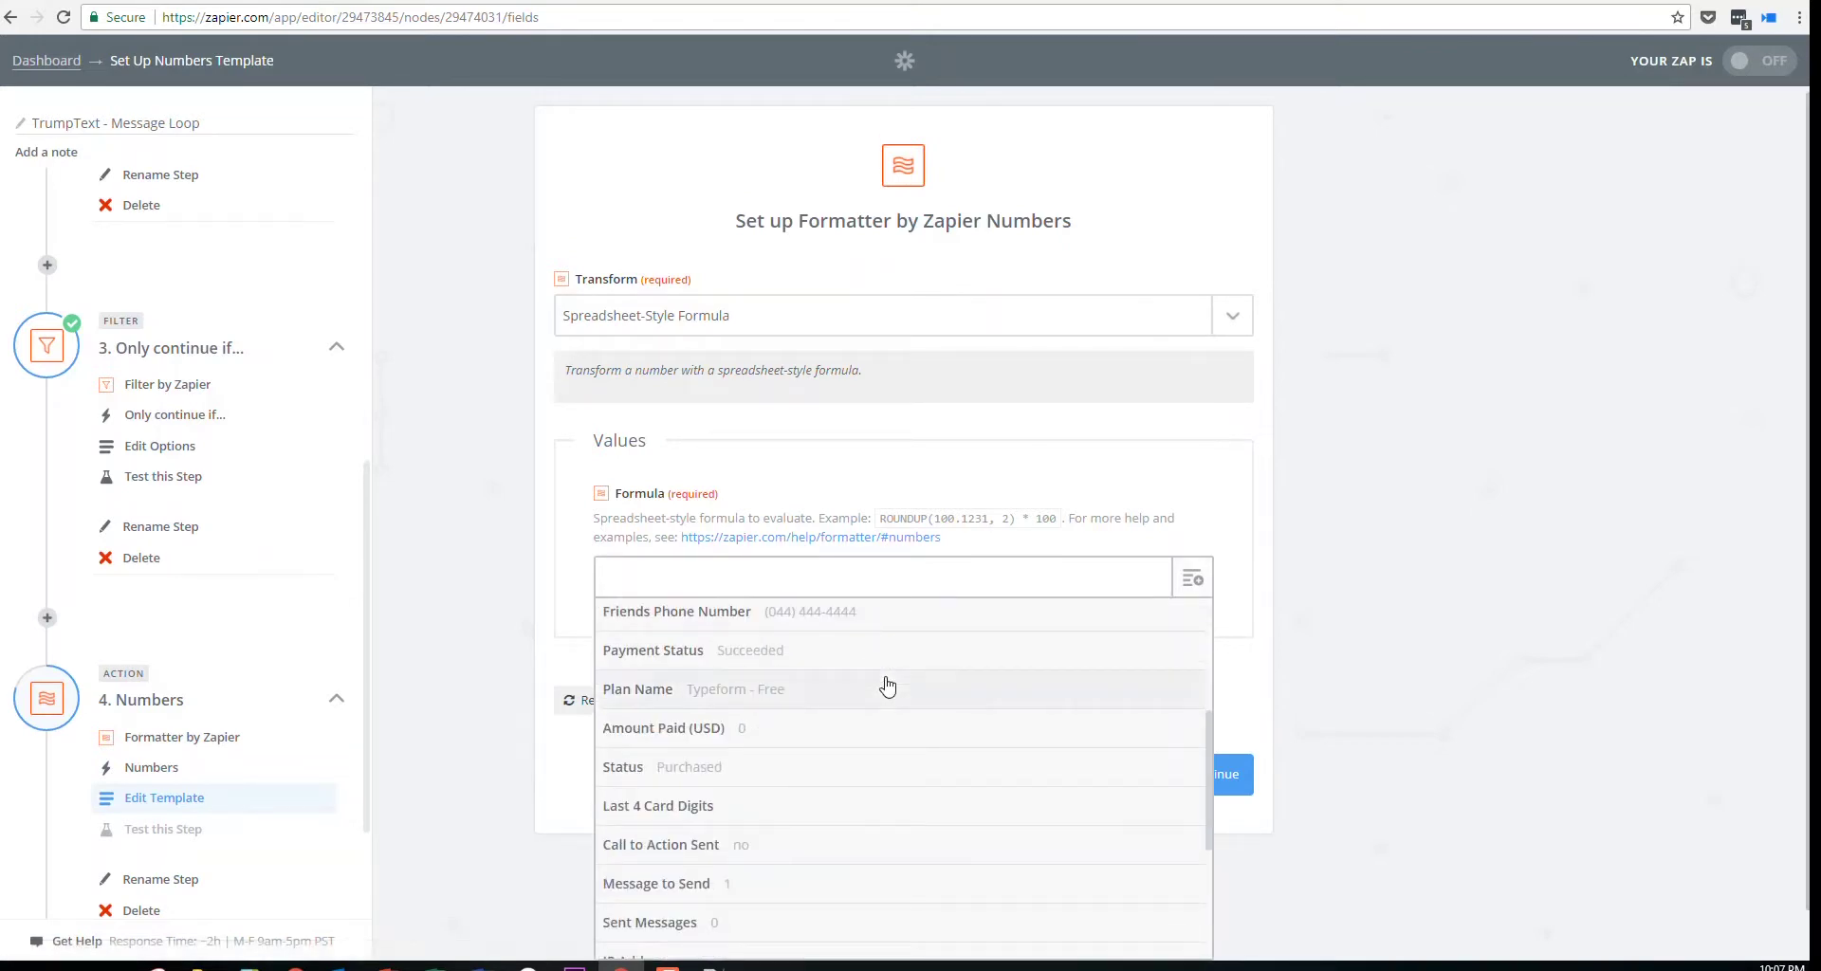
scroll(887, 684, "down", 2)
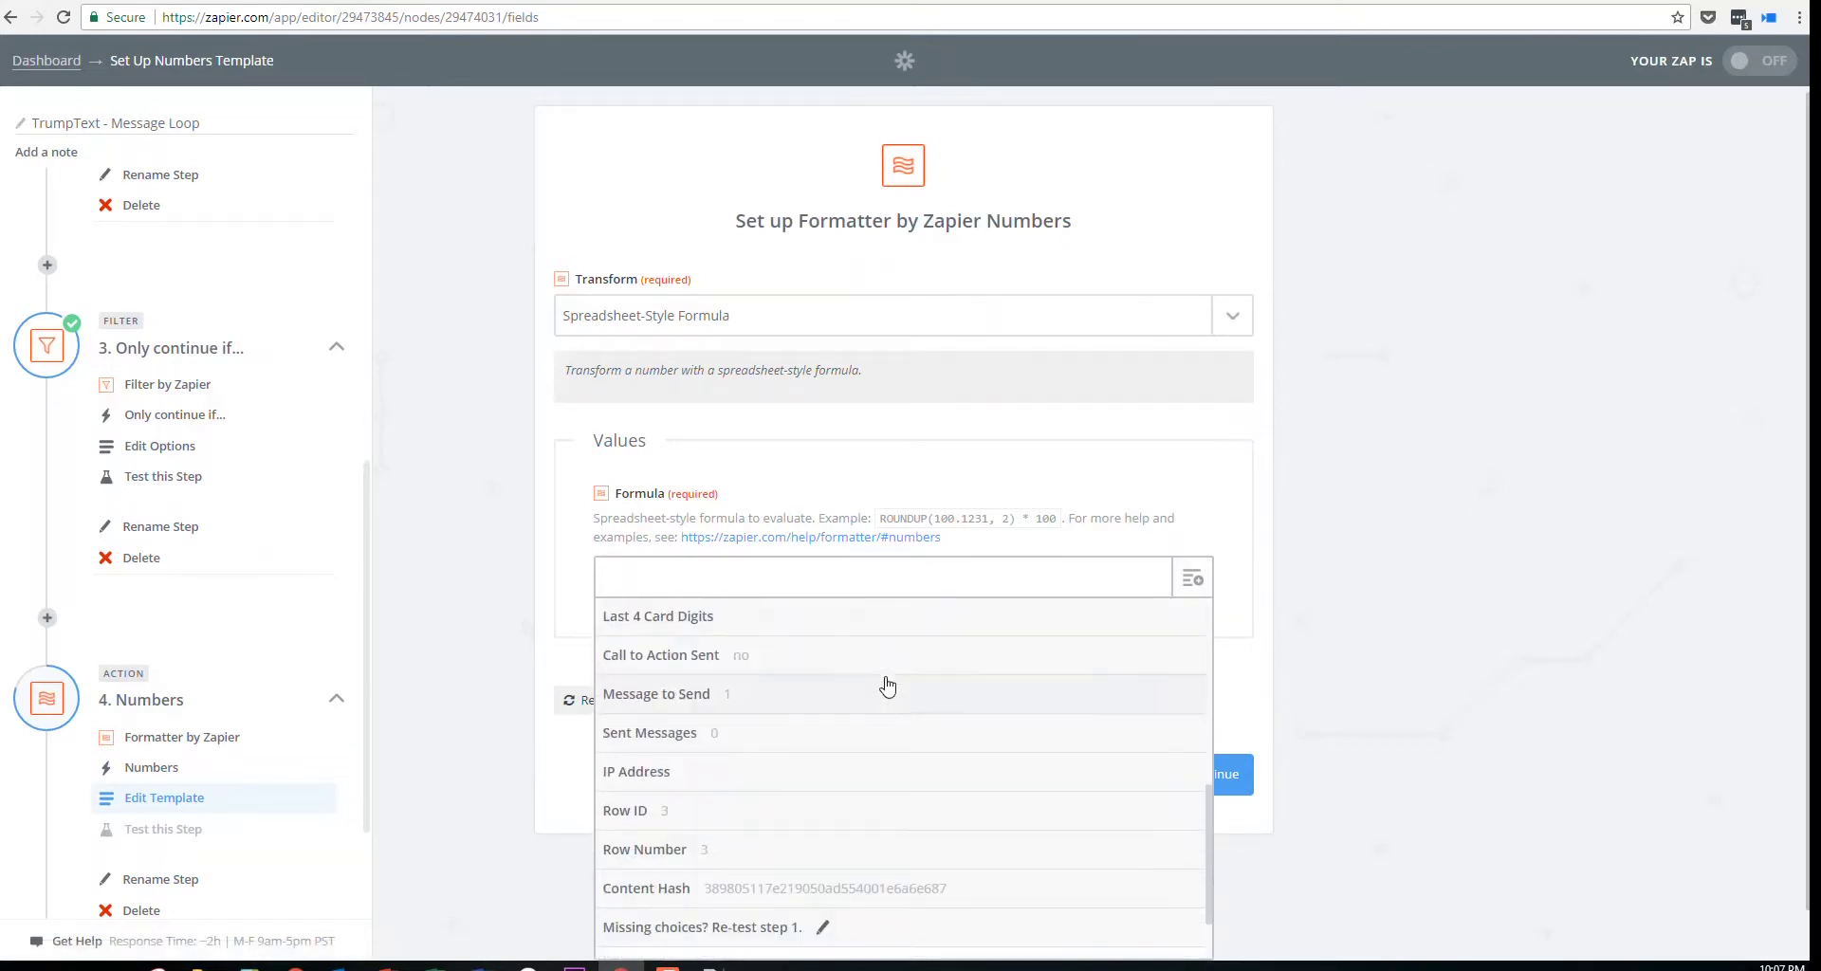
left_click(745, 707)
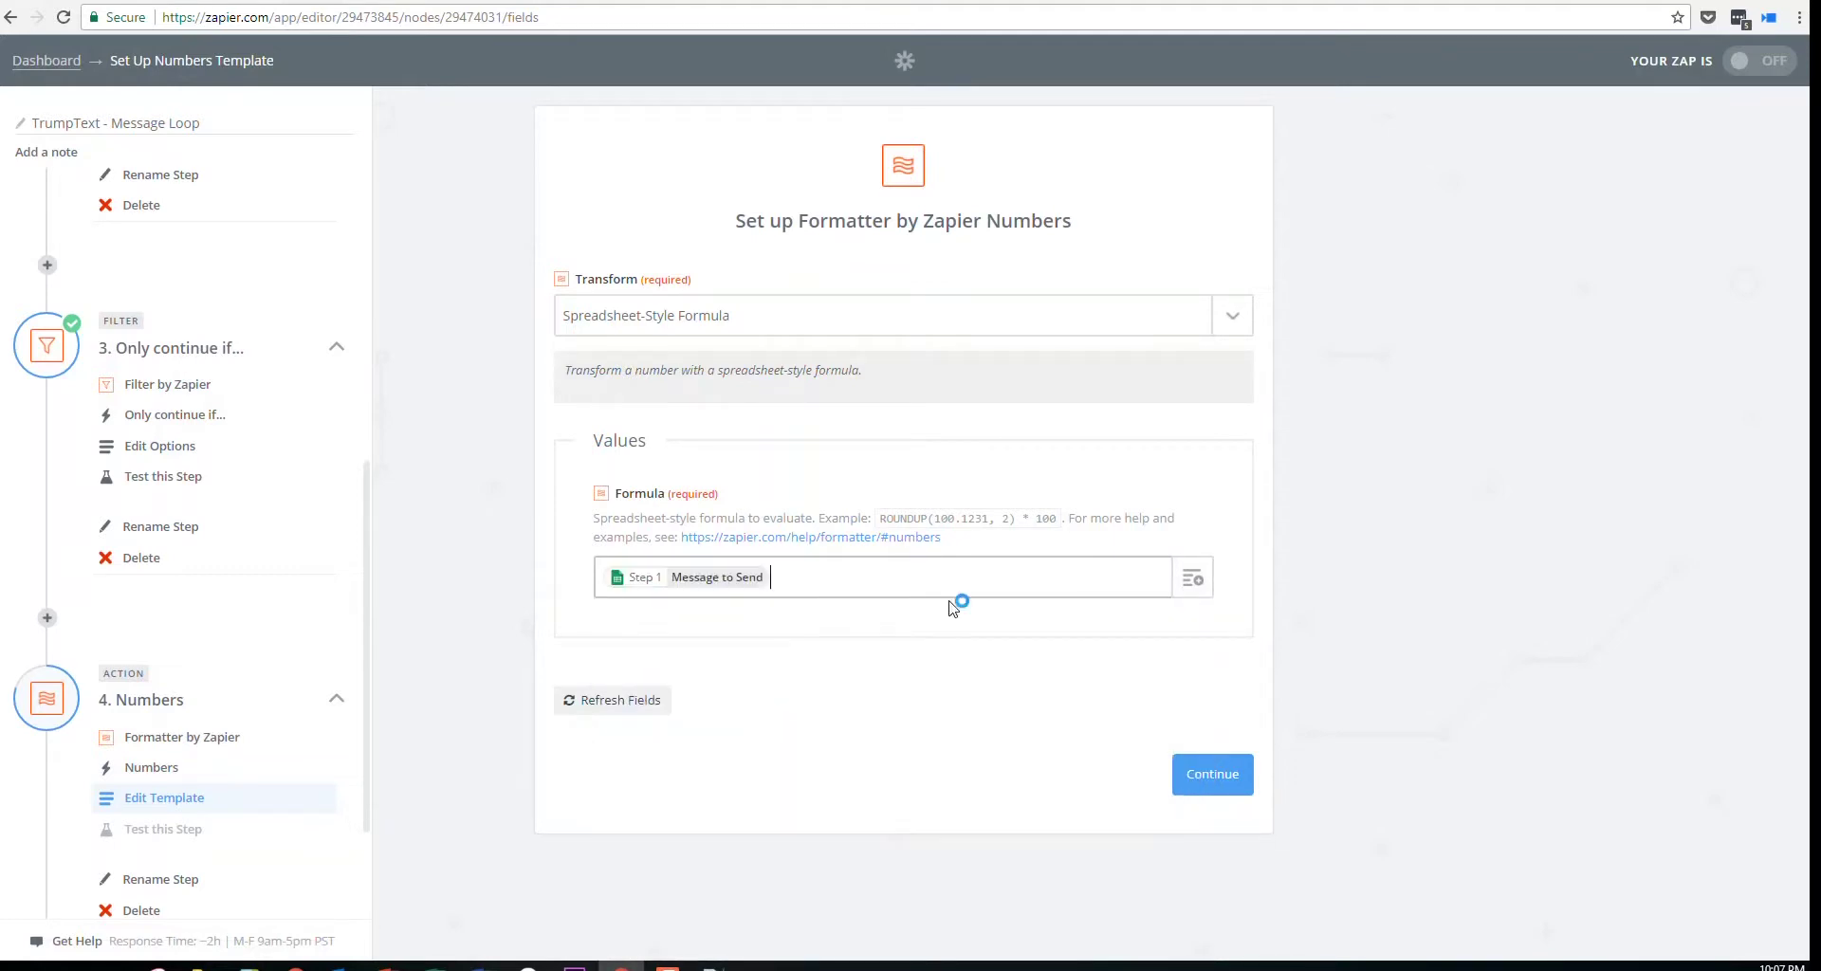
key("BackSpace")
Enter step 1's Sent Messages +1 as the formula, check the Payments sheet, and save the Numbers template
left_click(1192, 578)
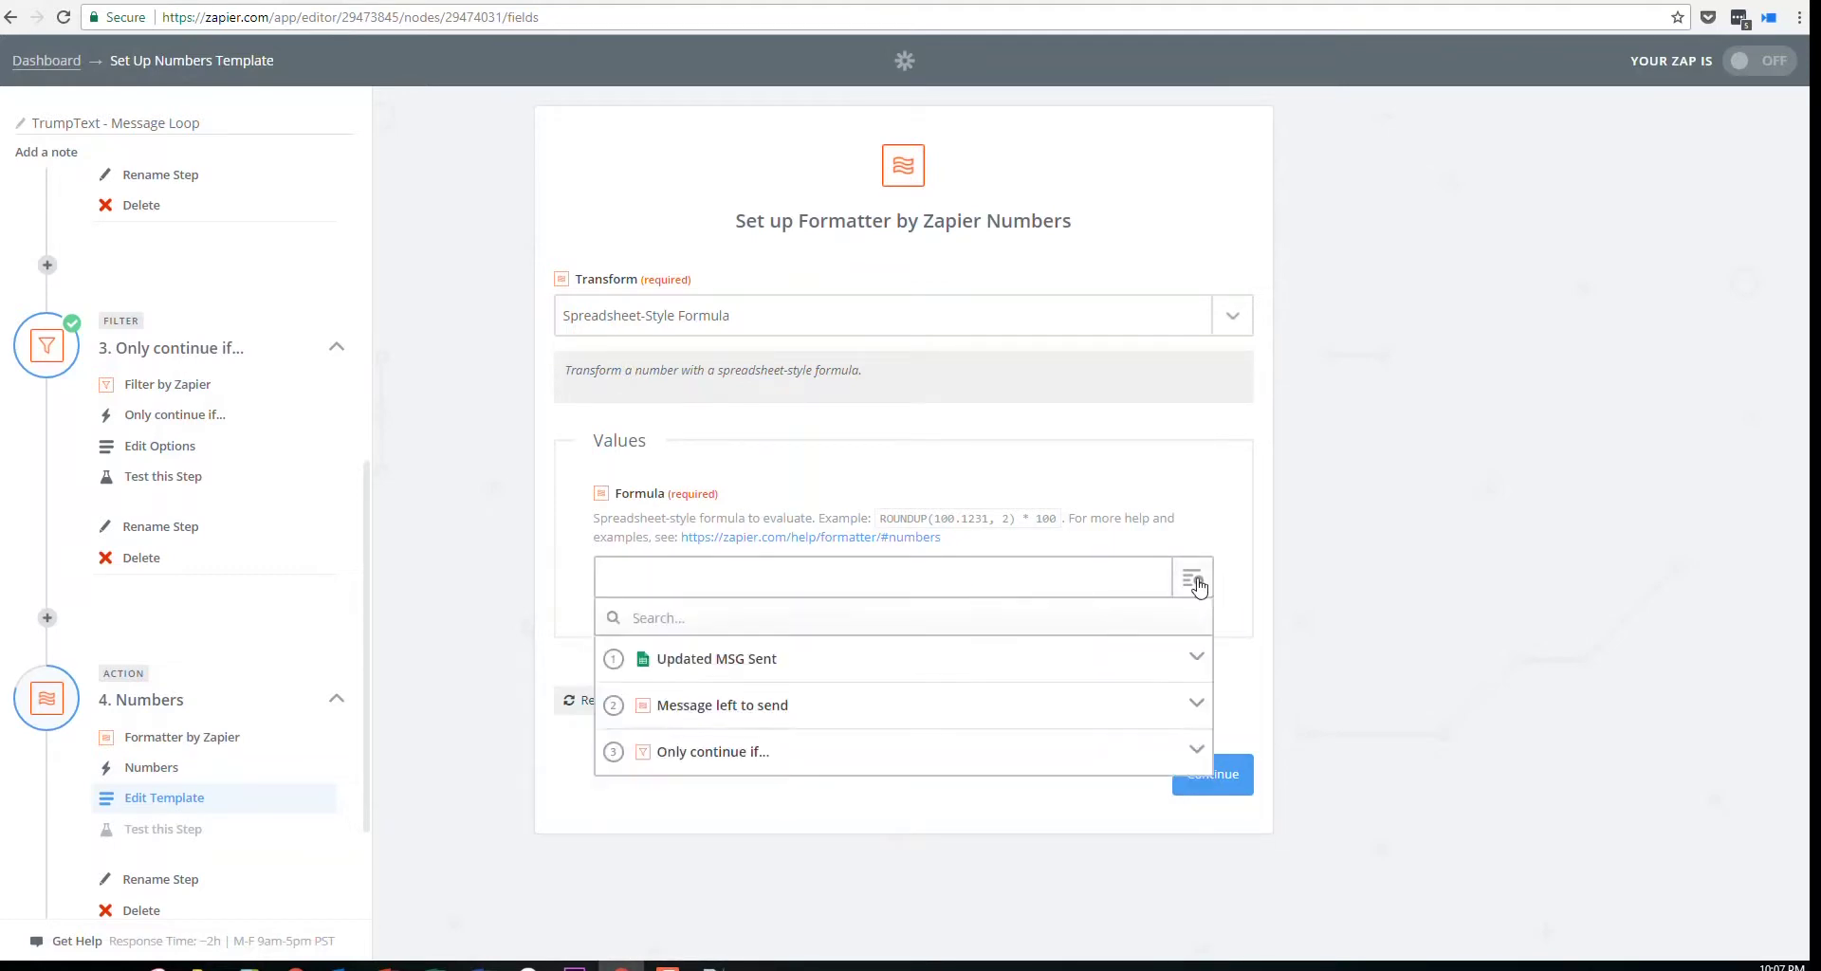
left_click(746, 673)
scroll(846, 703, "down", 3)
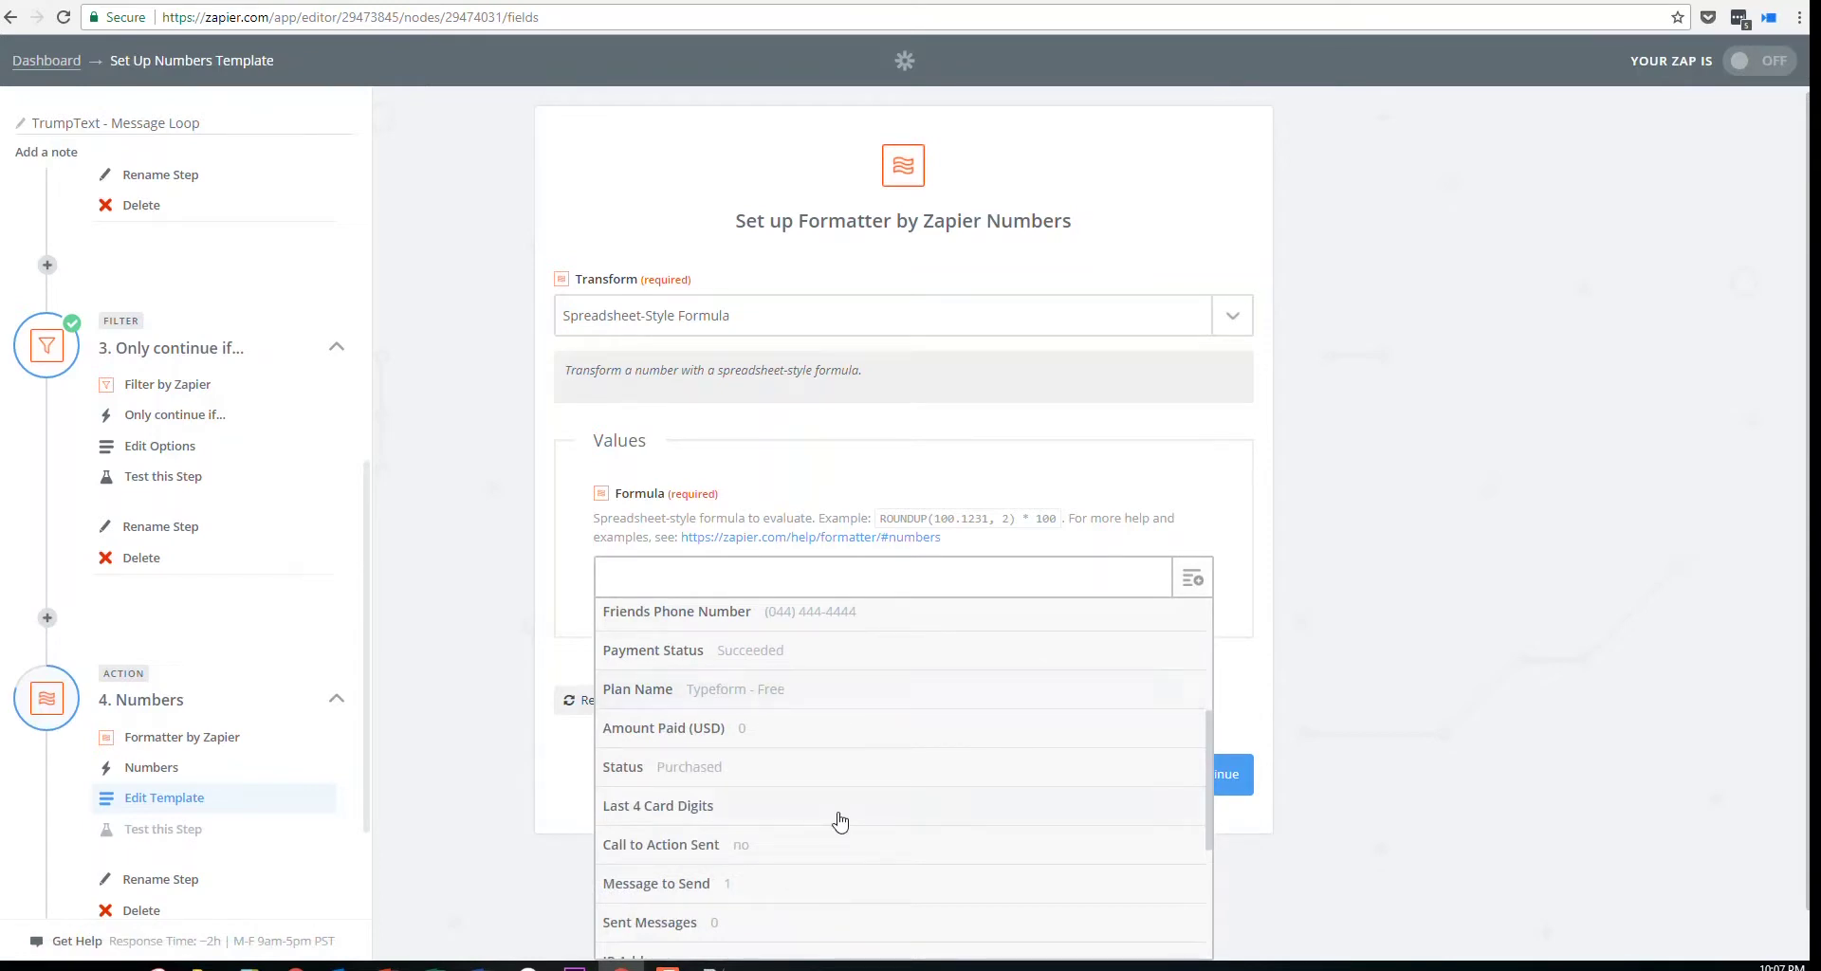
left_click(745, 920)
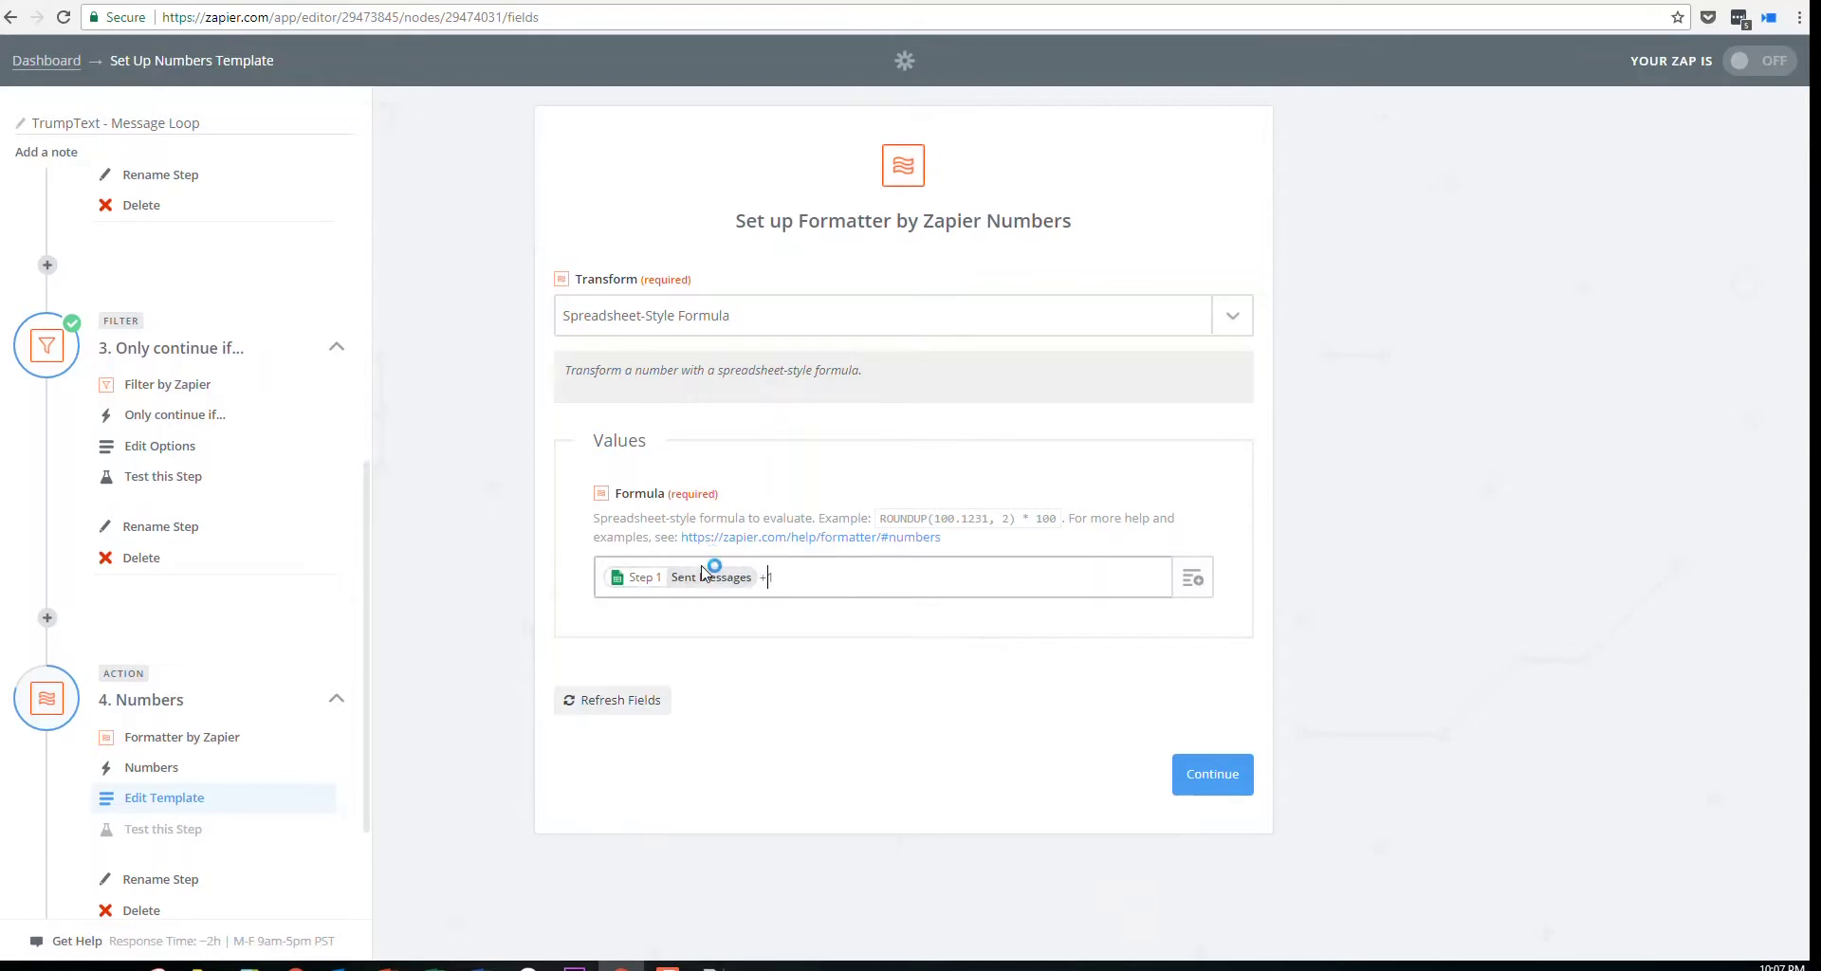
key("ctrl+Tab")
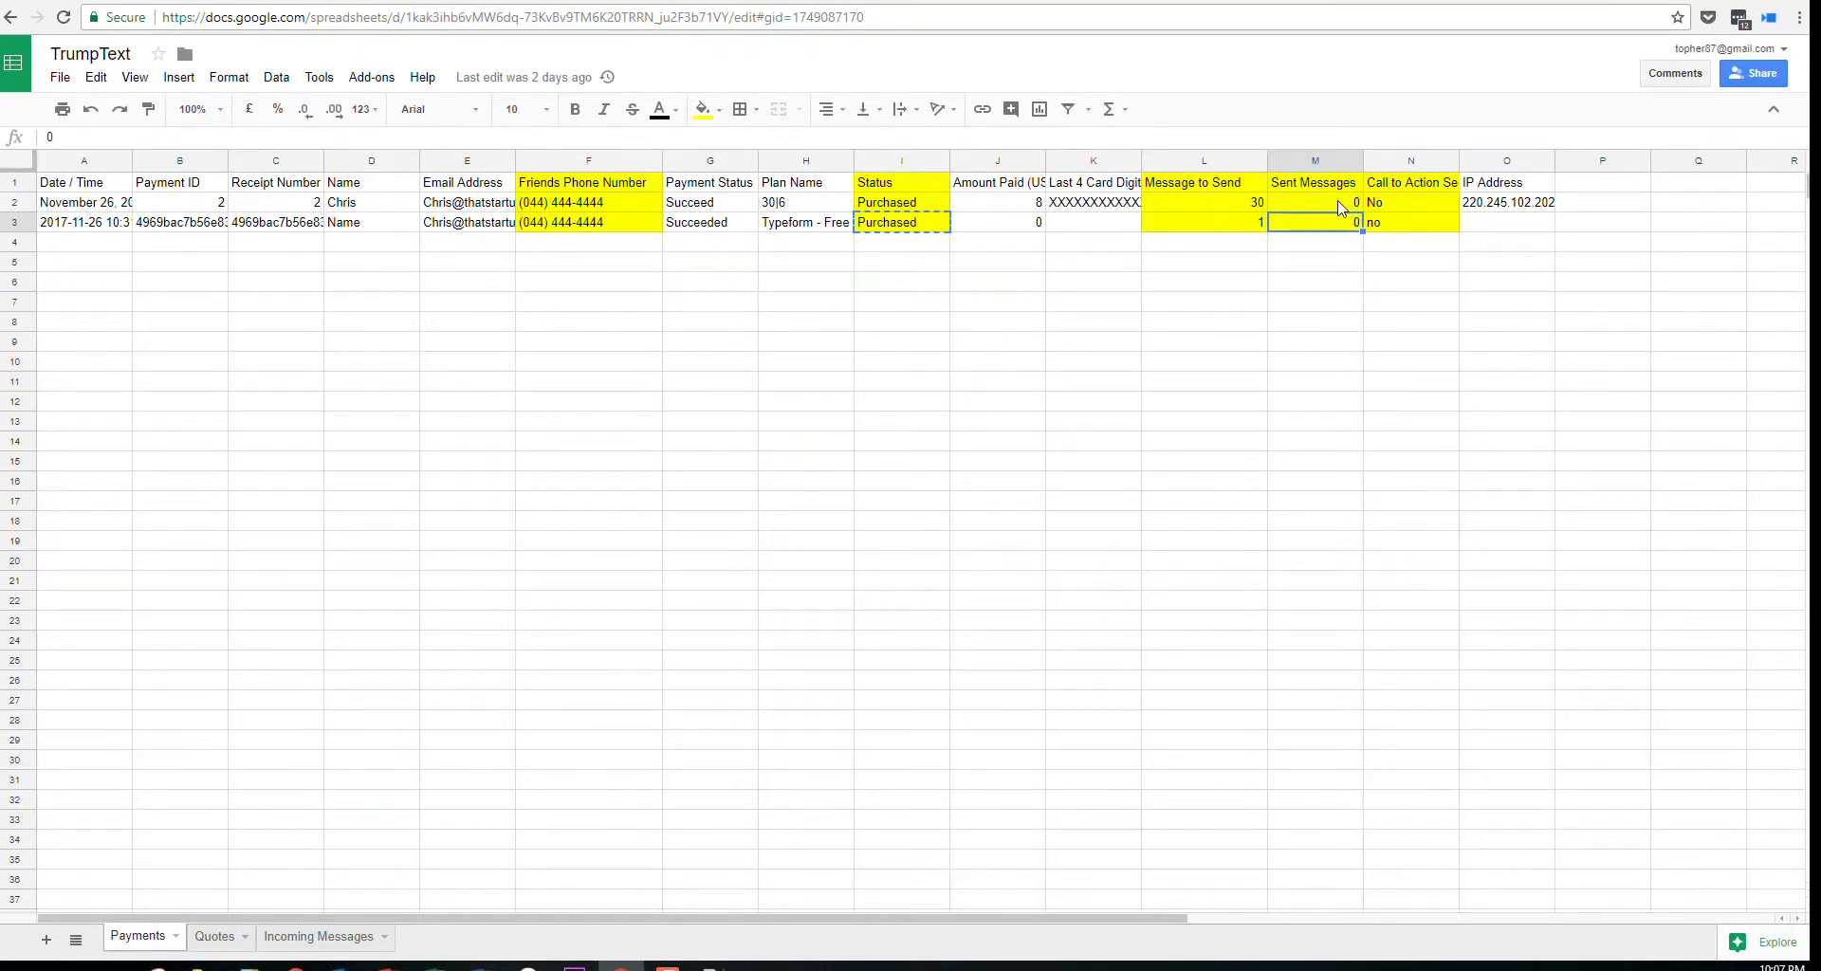
key("ctrl+shift+Tab")
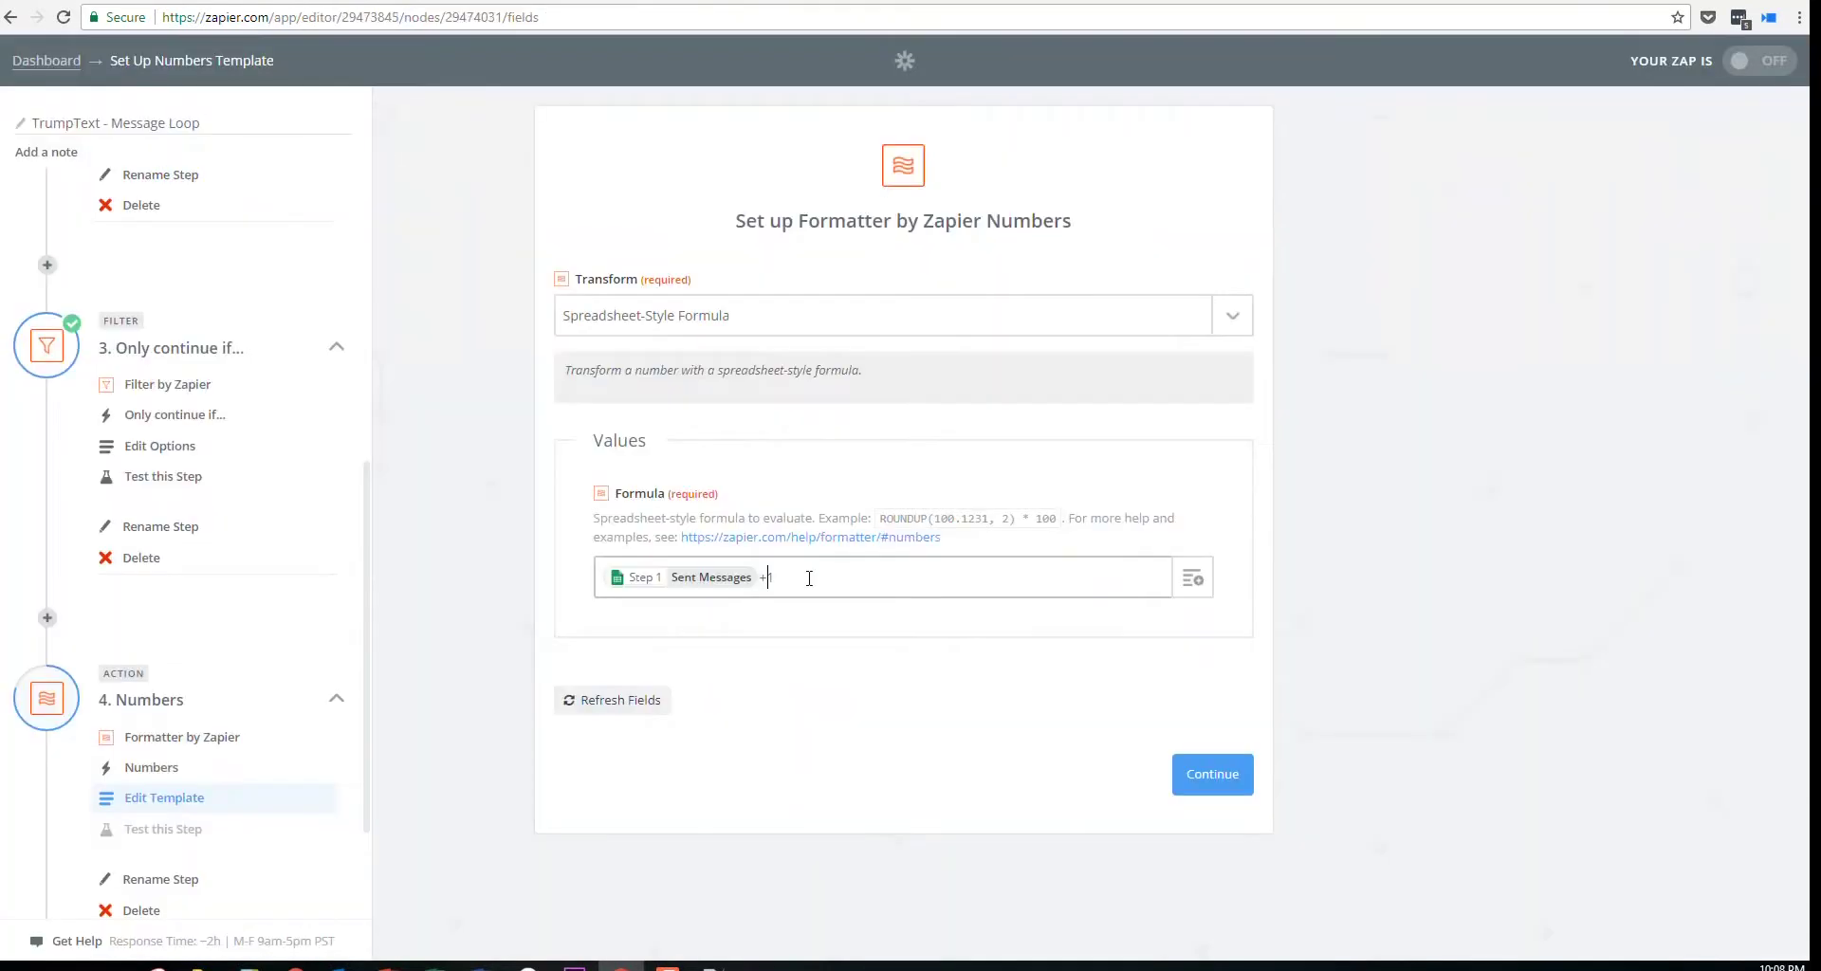
left_click(1204, 782)
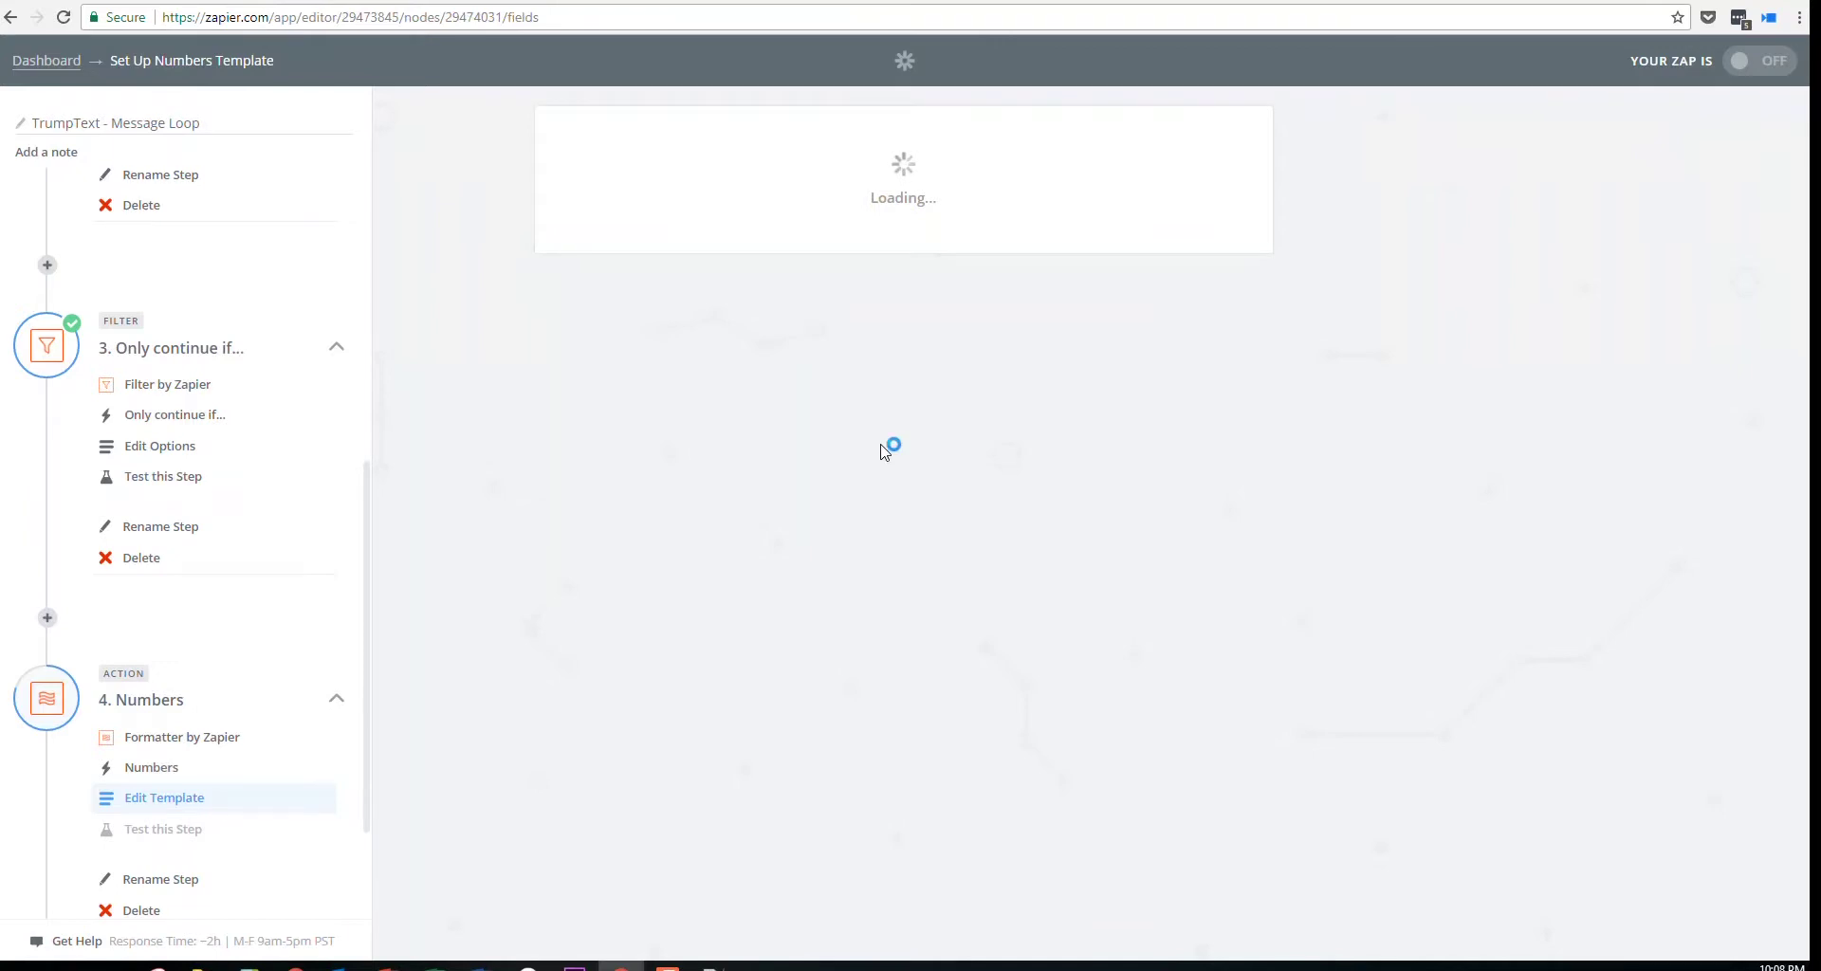
Run the test of the Formatter Numbers step, rename step 4 as Message Number, and finish its setup
left_click(1165, 531)
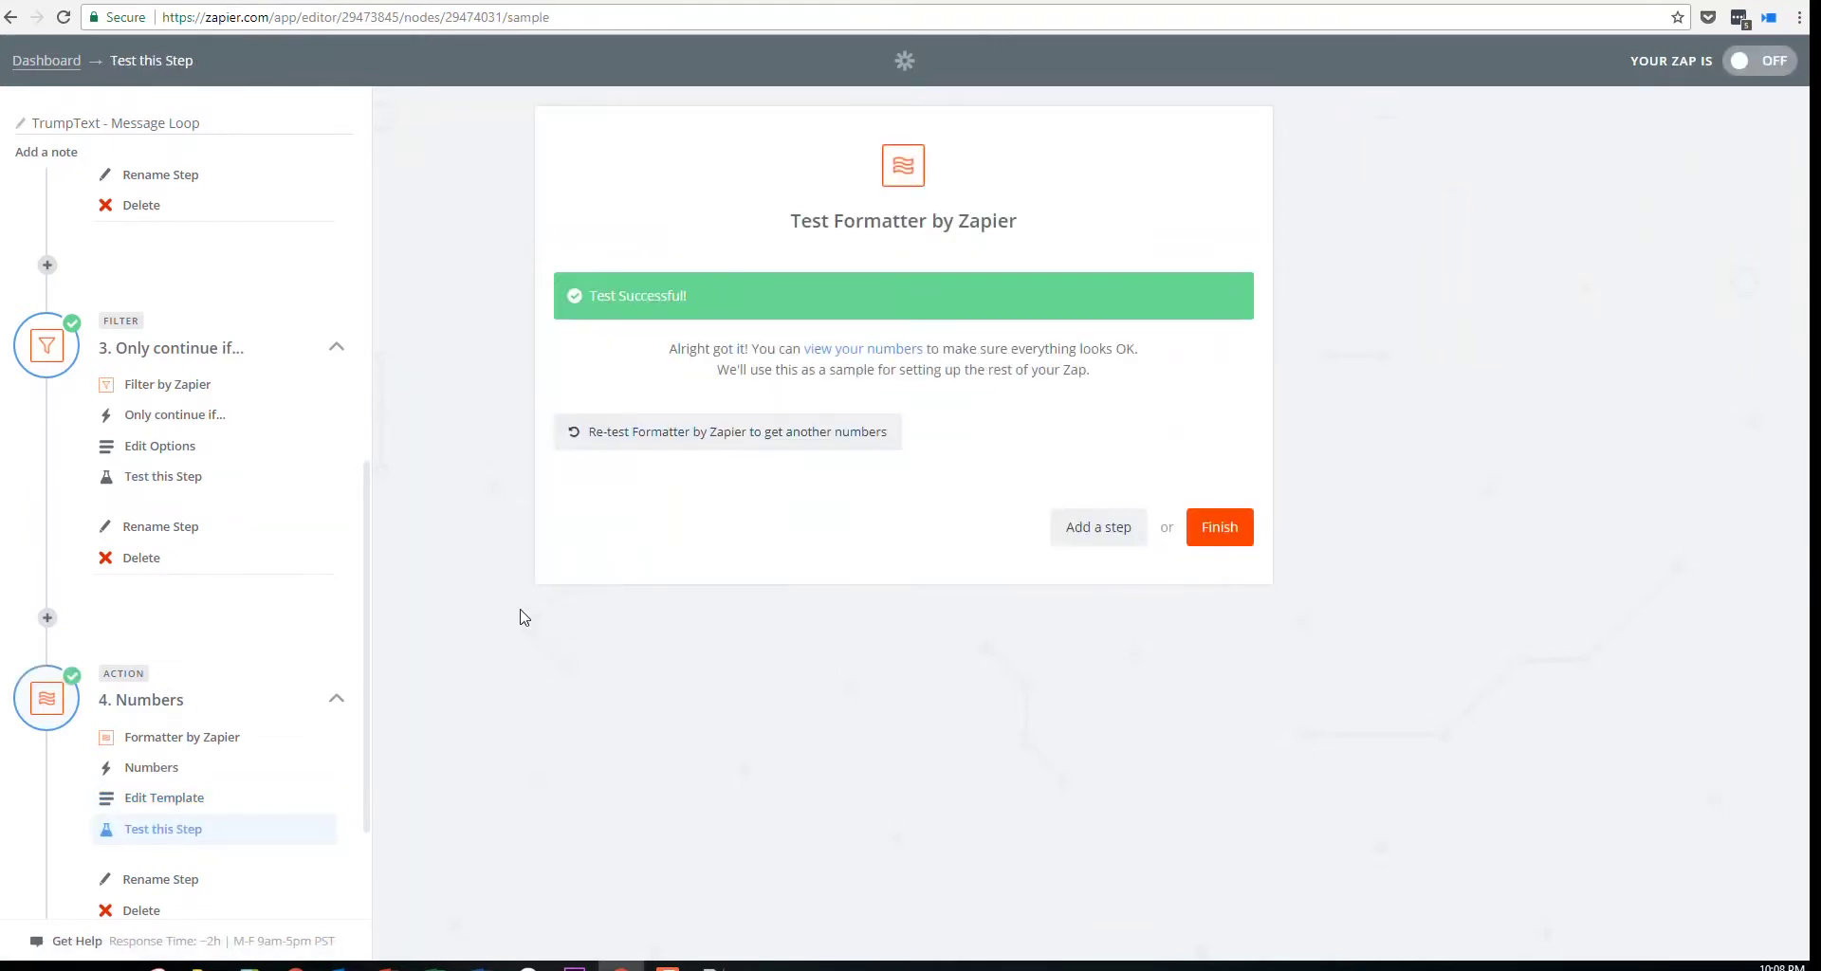
scroll(317, 631, "down", 2)
left_click(198, 727)
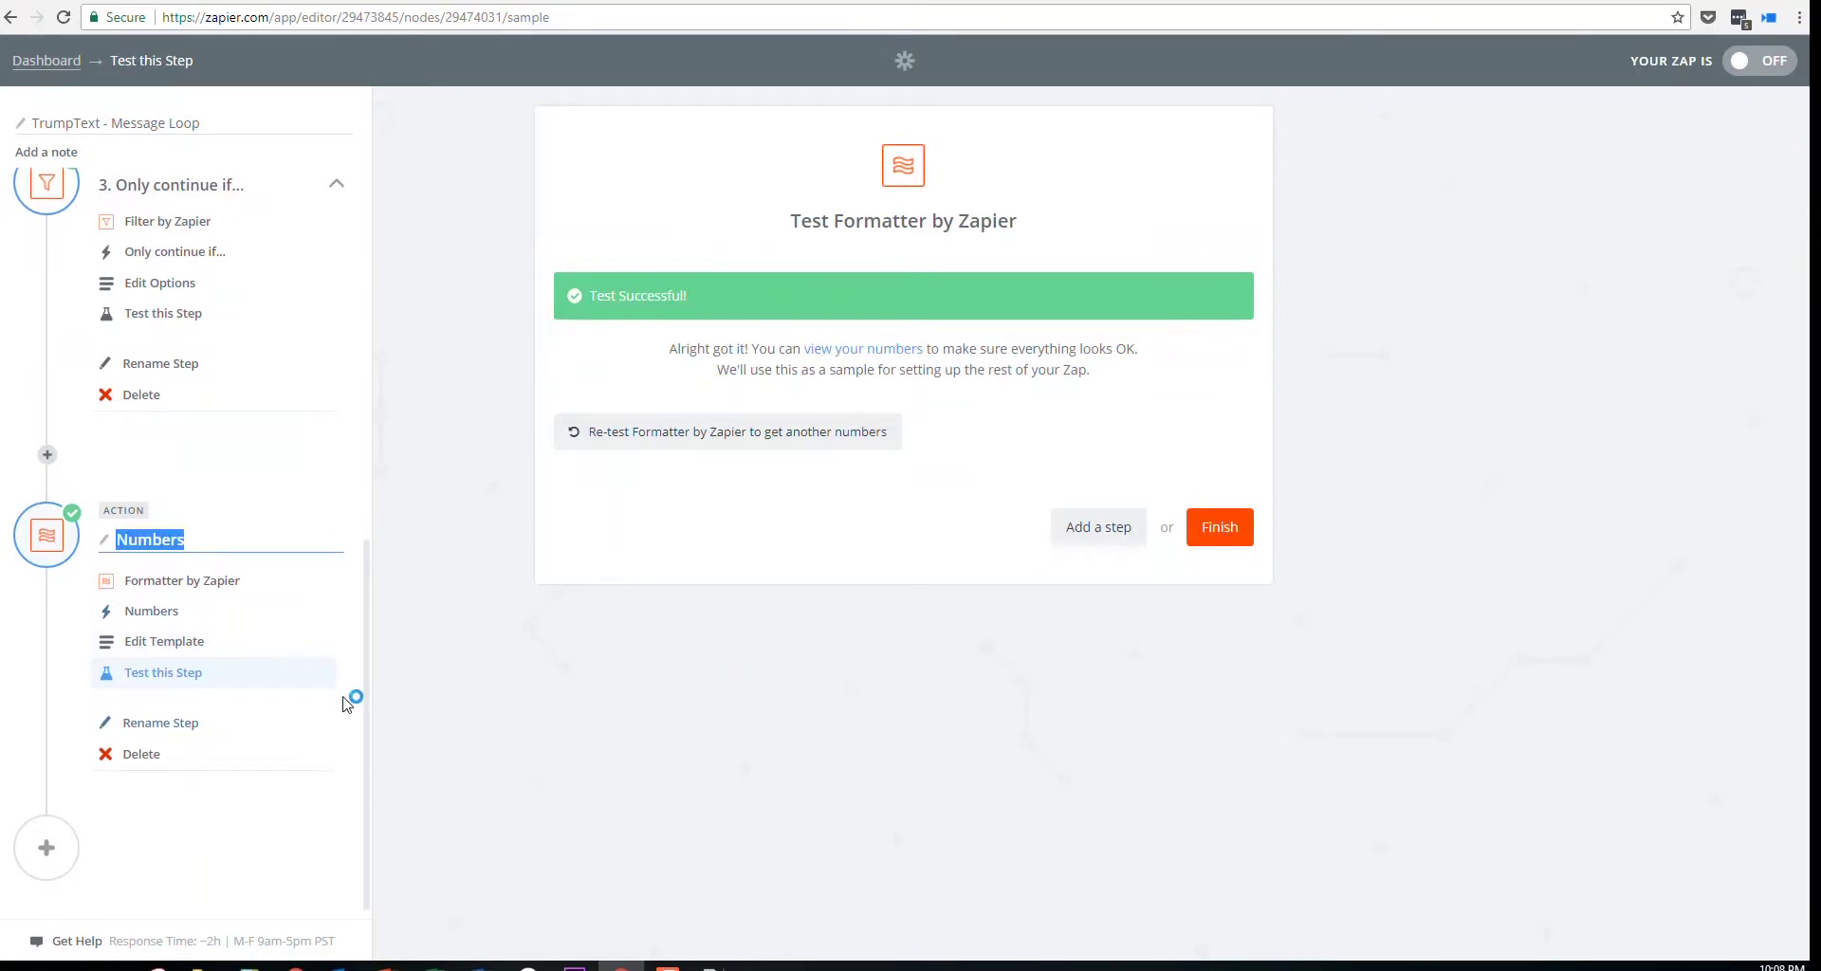
type("Message Number")
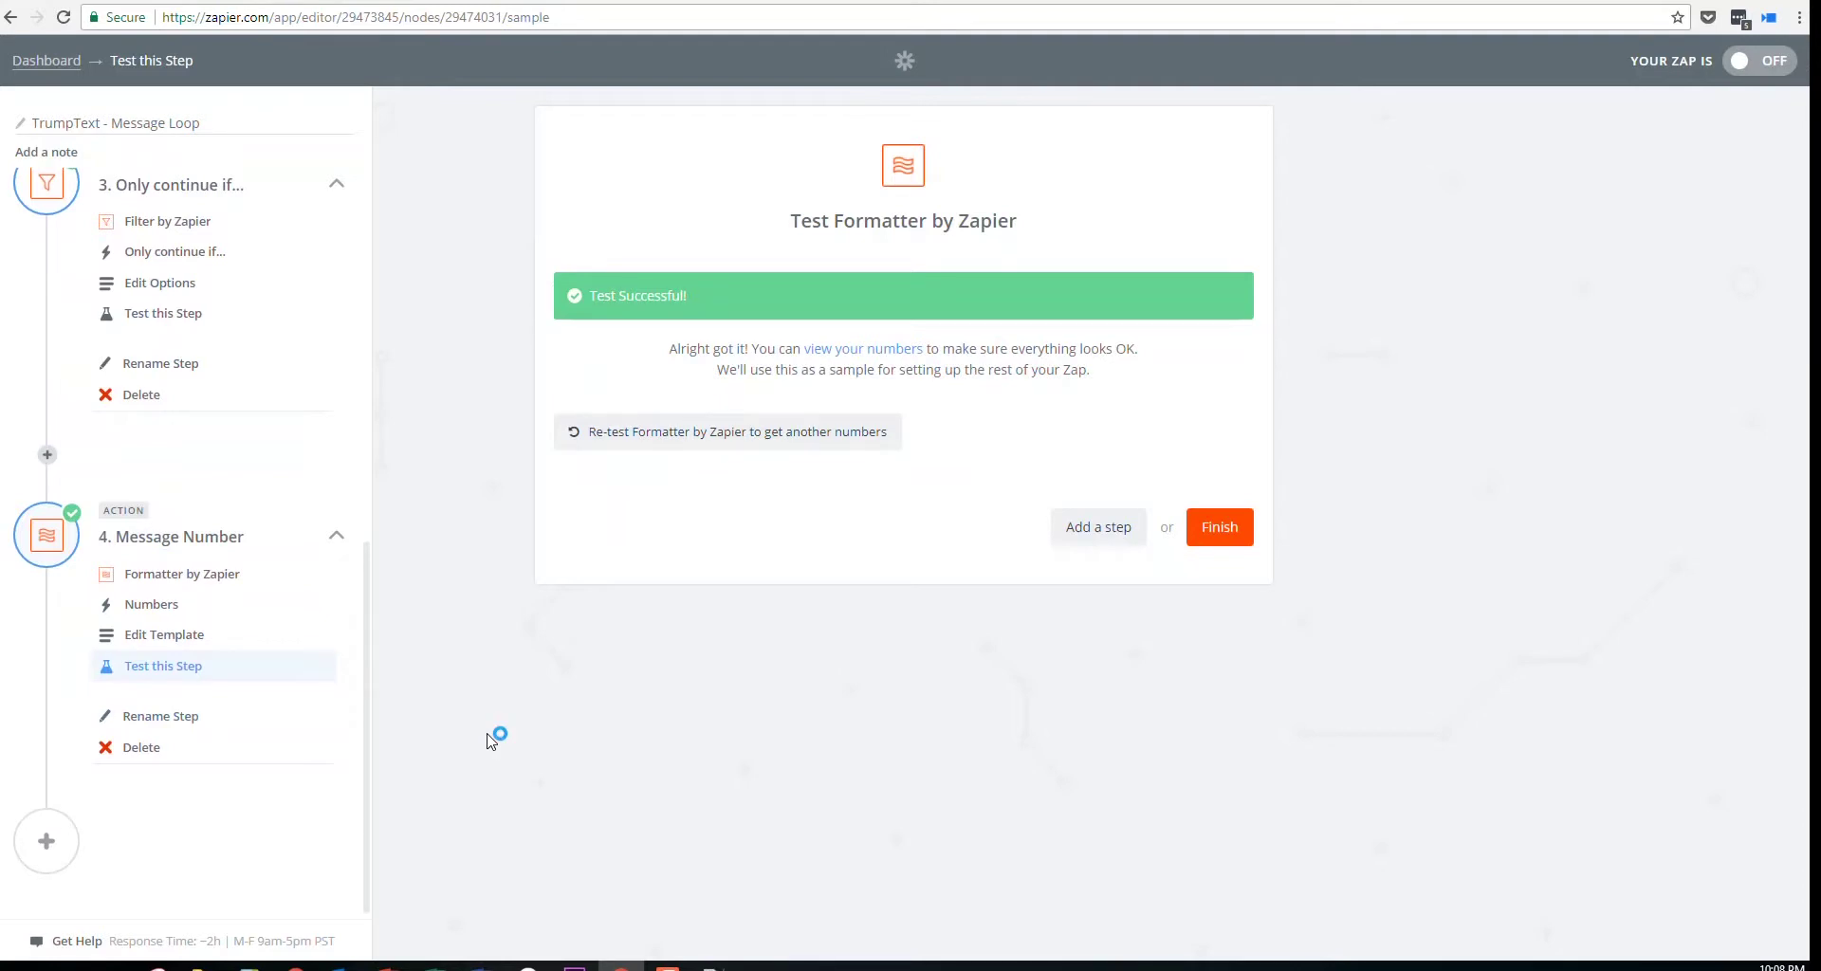
left_click(1218, 530)
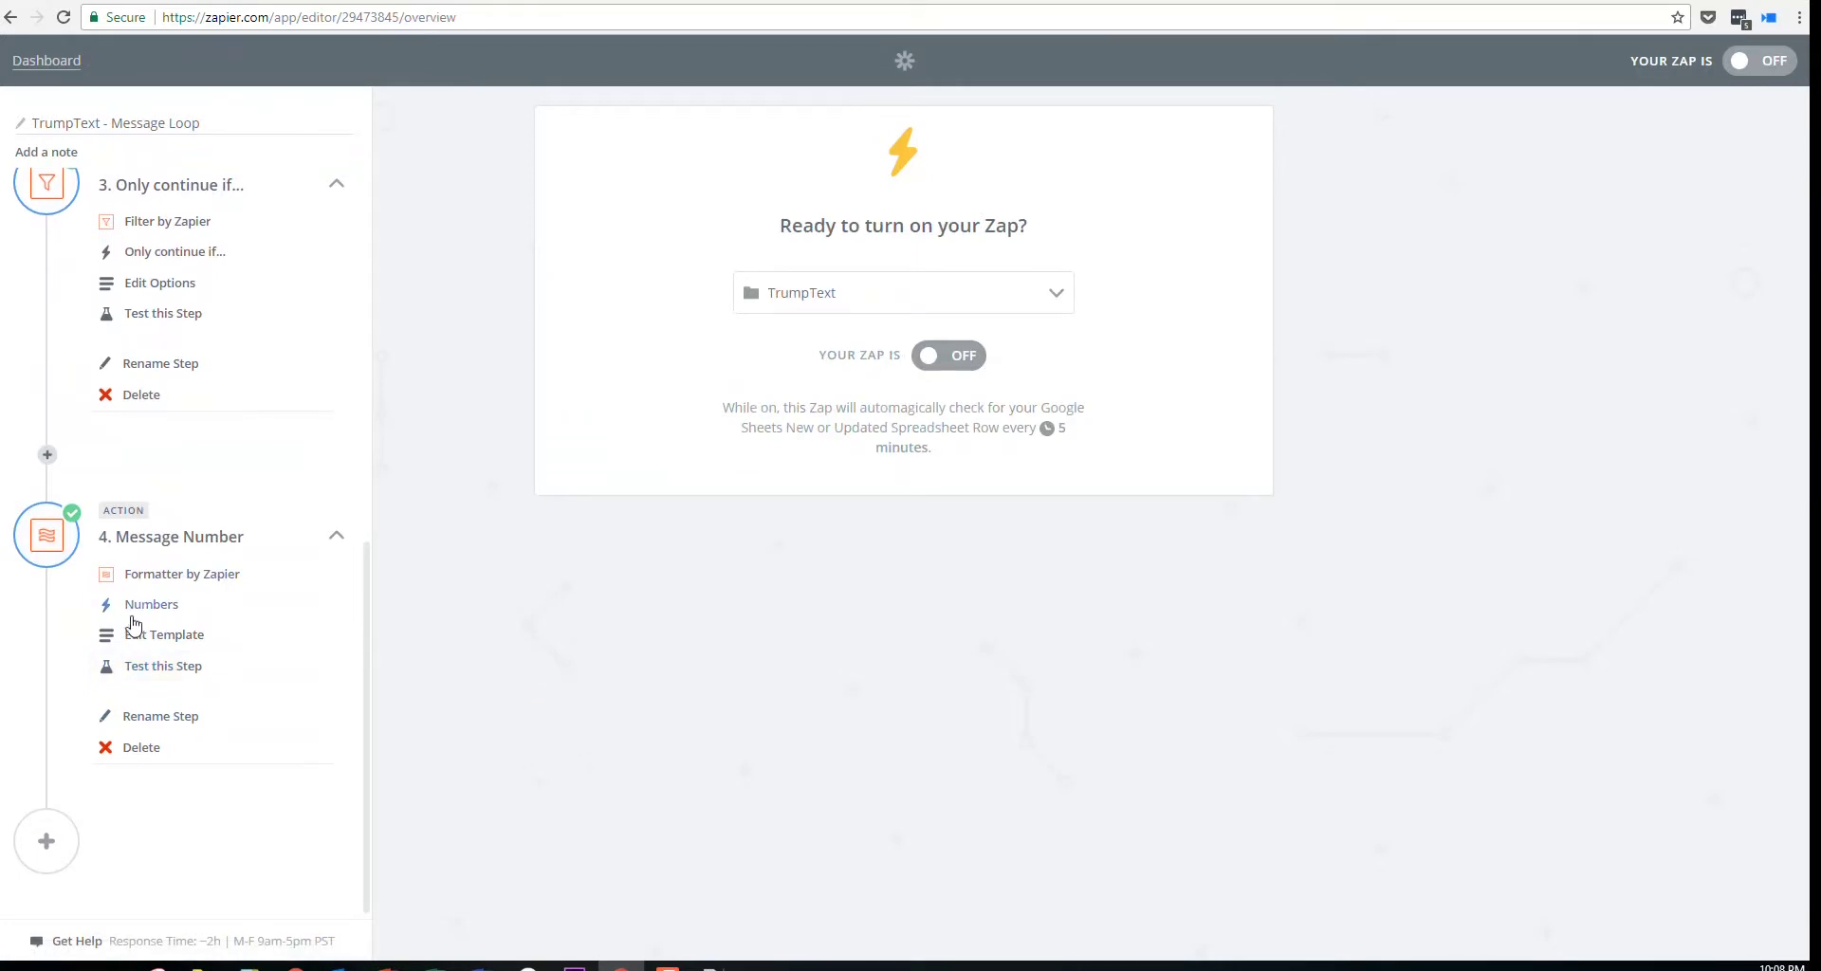
Switch to the TrumpText Google Sheet and examine the SMS Batch numbers on the Quotes sheet
left_click(276, 2)
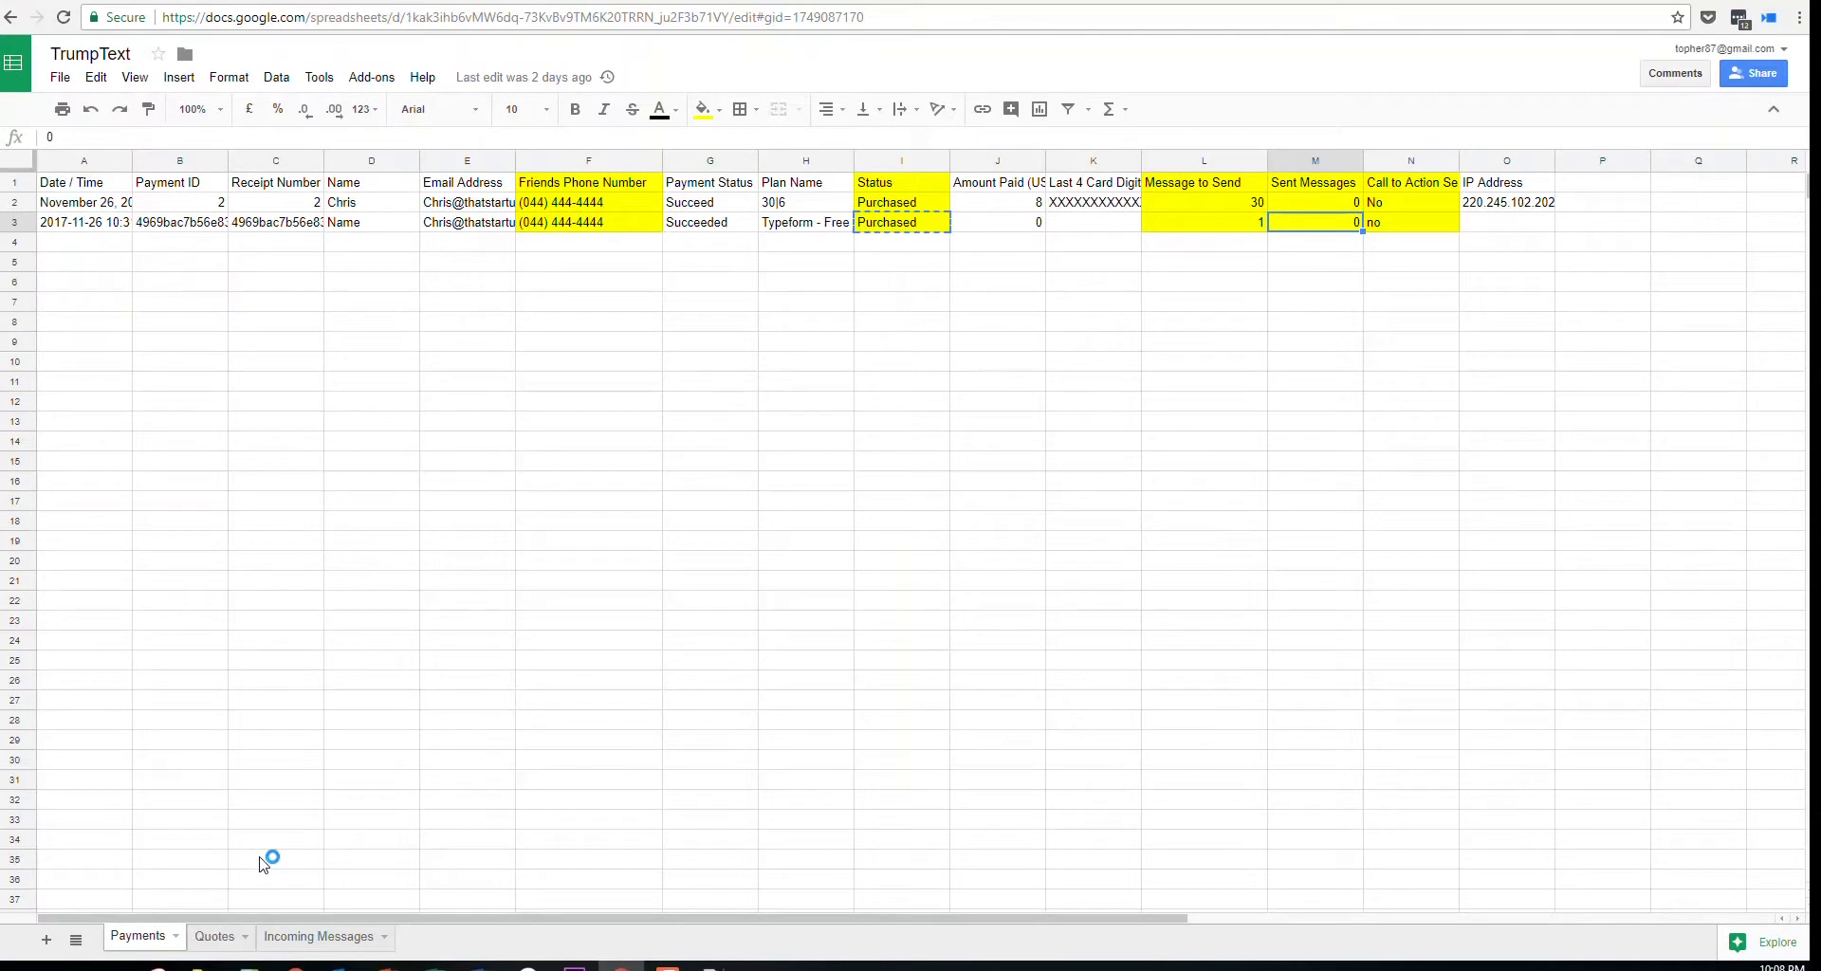
left_click(202, 945)
left_click(224, 324)
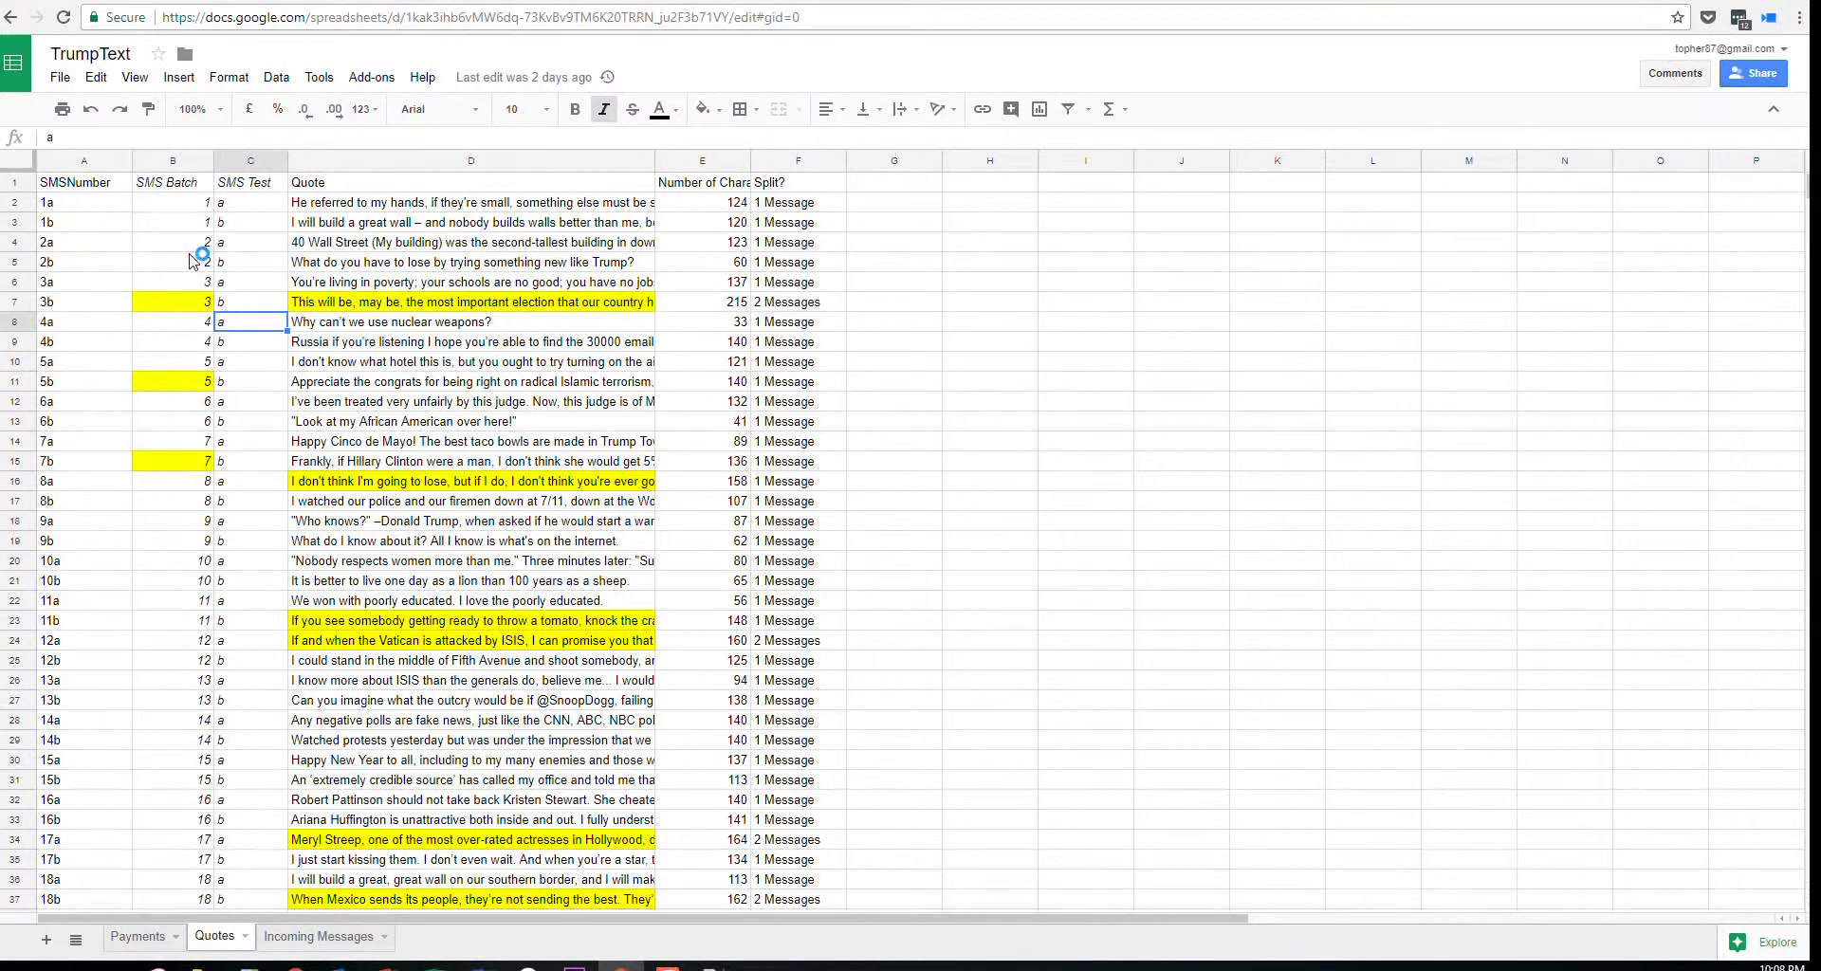
left_click_drag(190, 242, 190, 284)
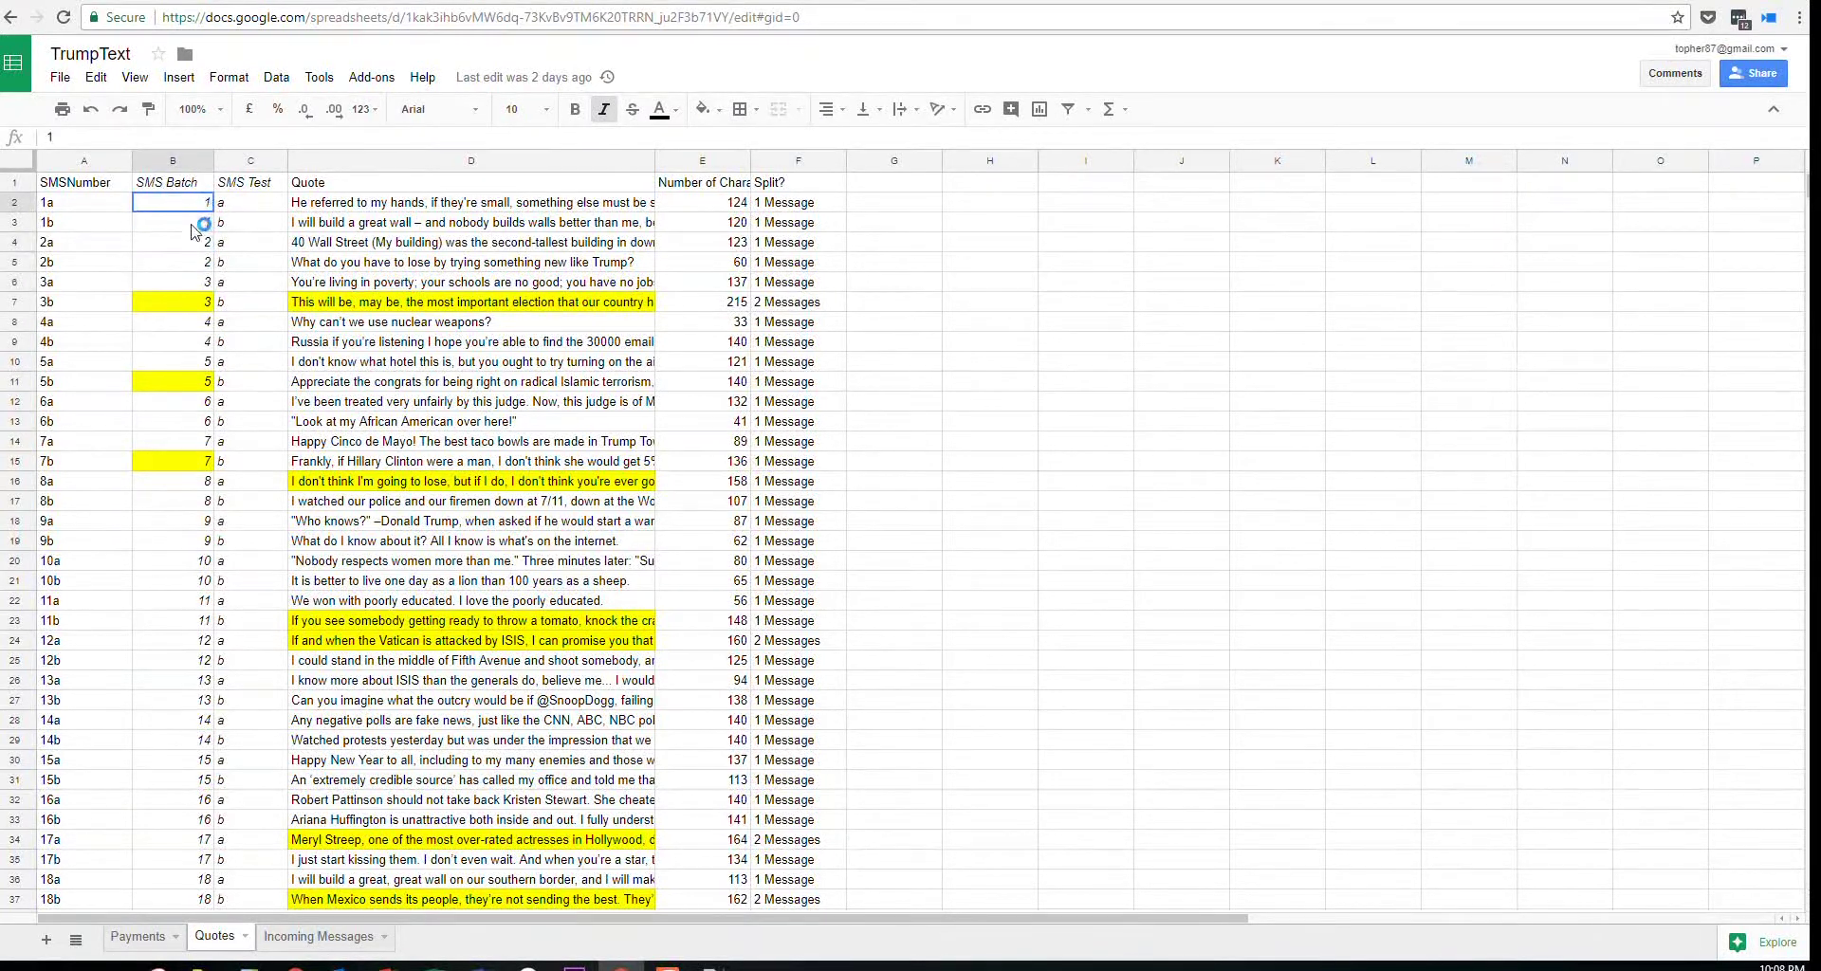
left_click_drag(196, 205, 171, 219)
Return to Zapier and view the test output of the Message Number step
key("ctrl+Tab")
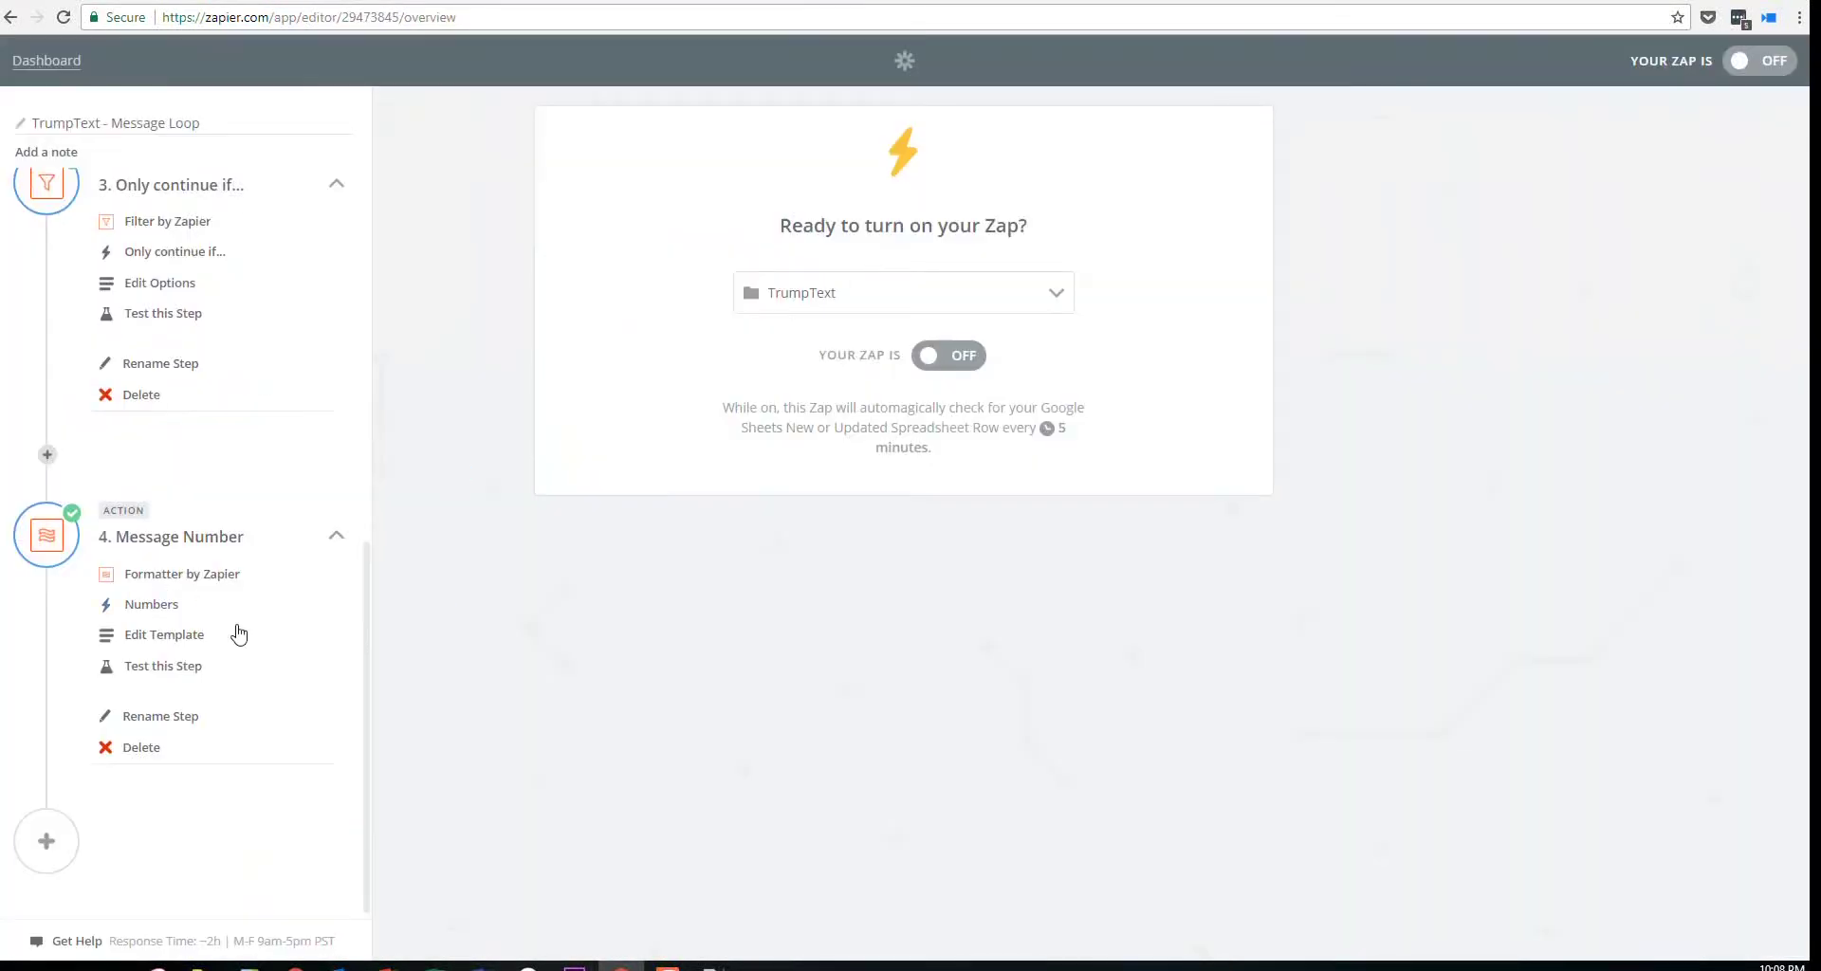
left_click(164, 672)
left_click(862, 348)
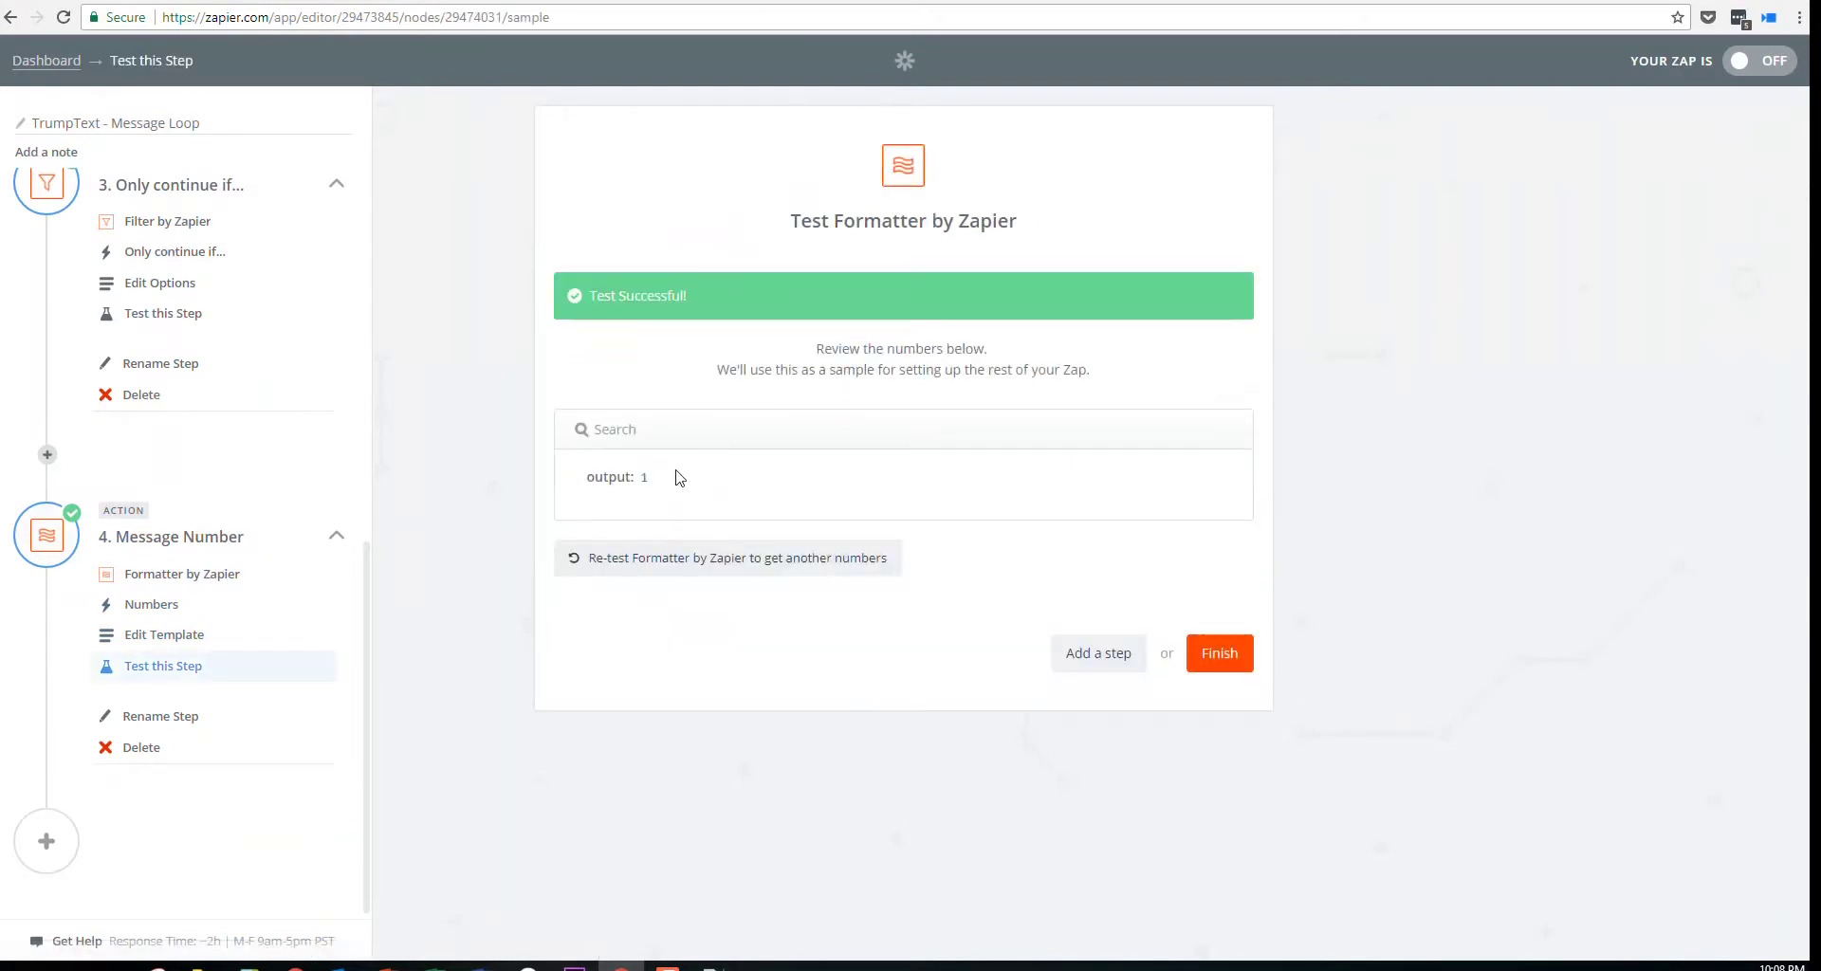
Switch back to the Google Sheet and look through the Quotes list down to its last batch and back up
key("ctrl+shift+Tab")
key("Right")
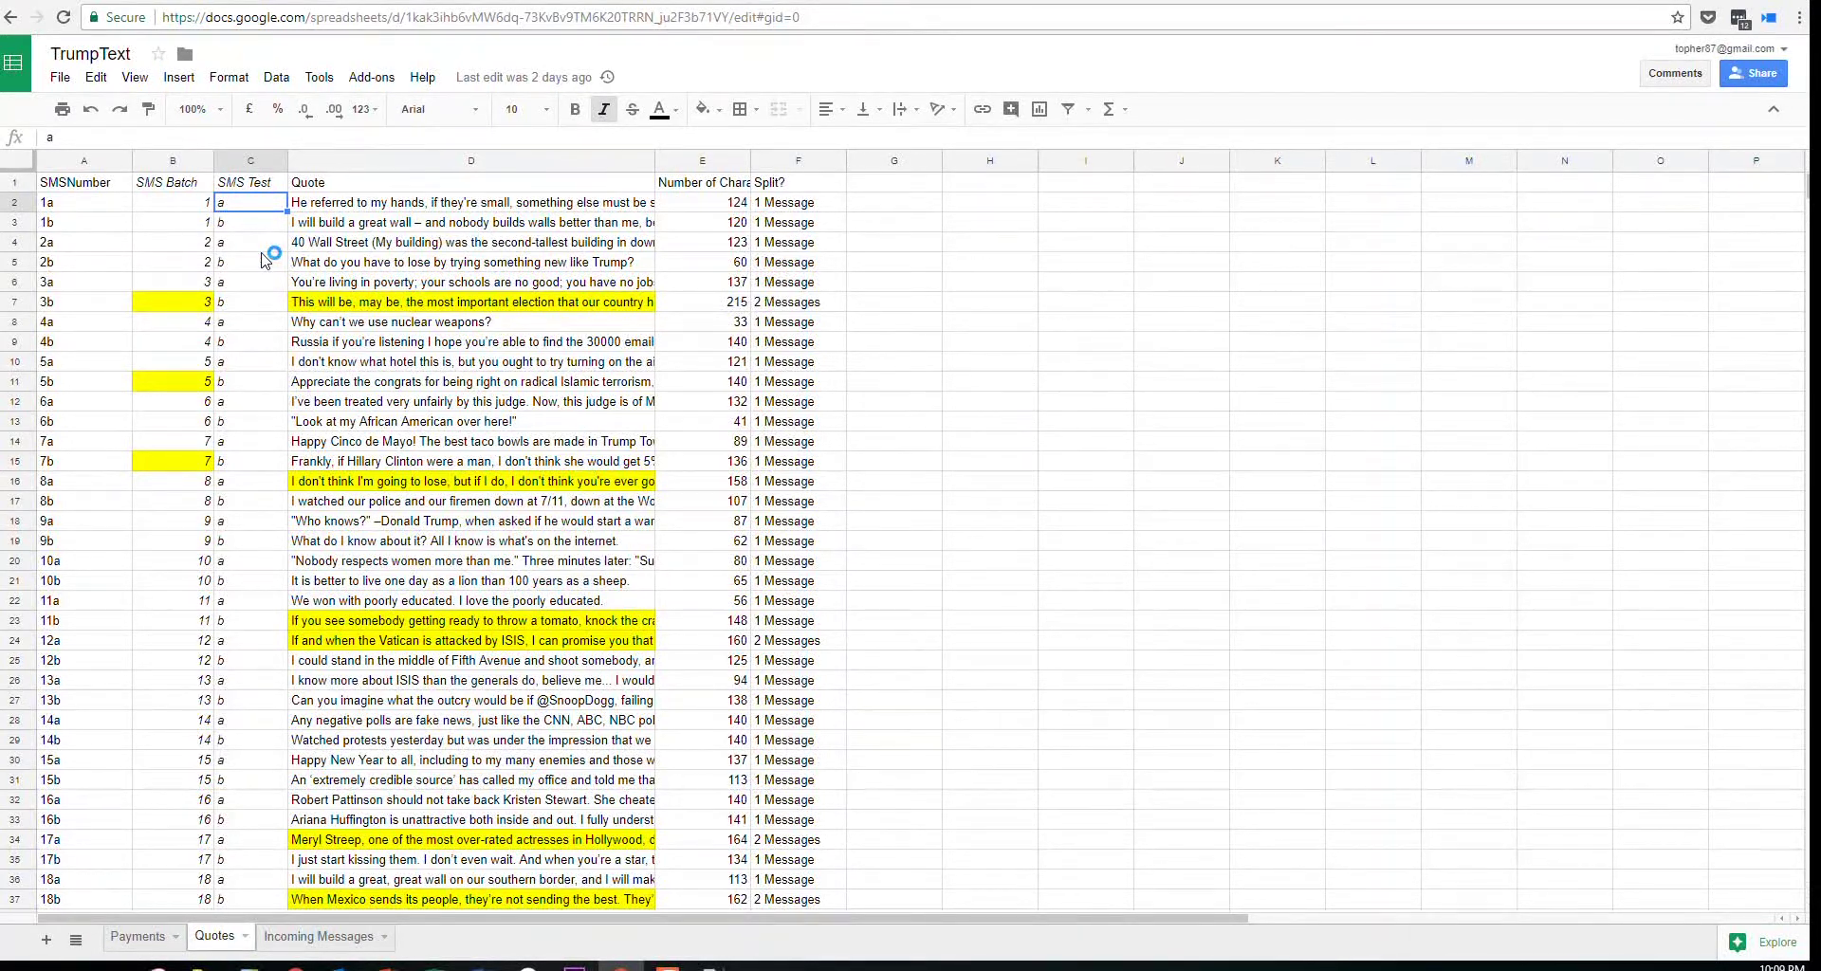
scroll(265, 260, "down", 10)
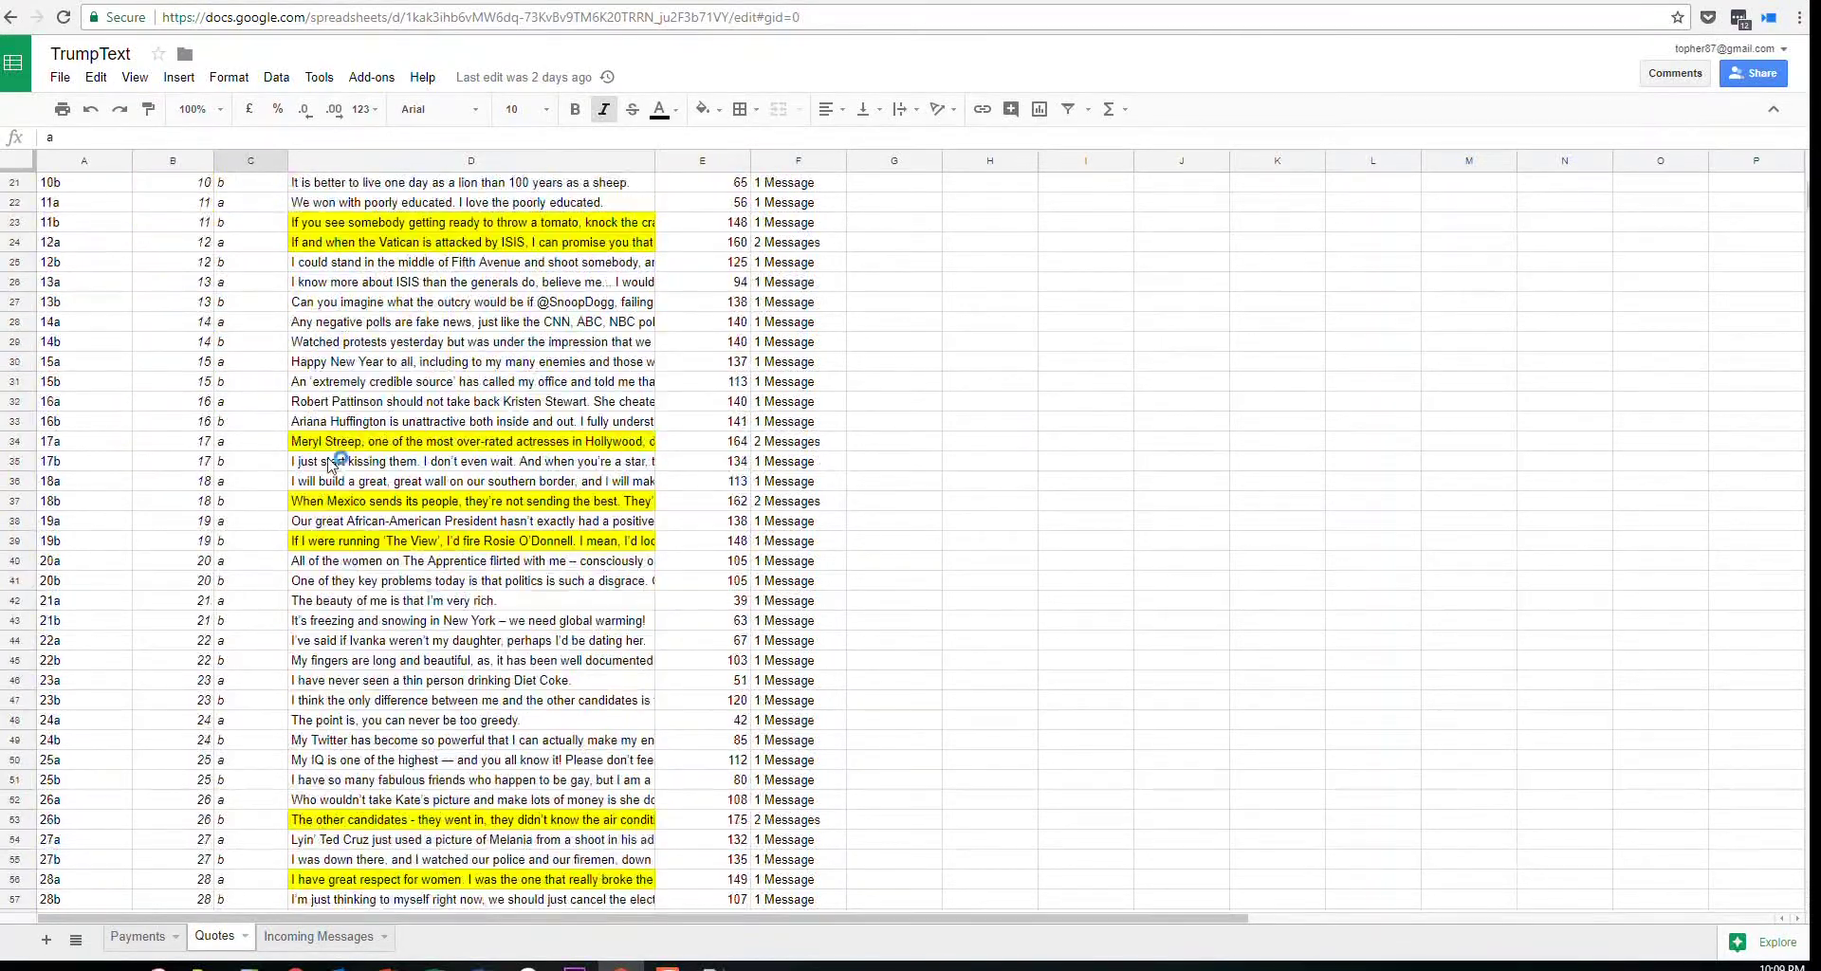
scroll(329, 456, "down", 8)
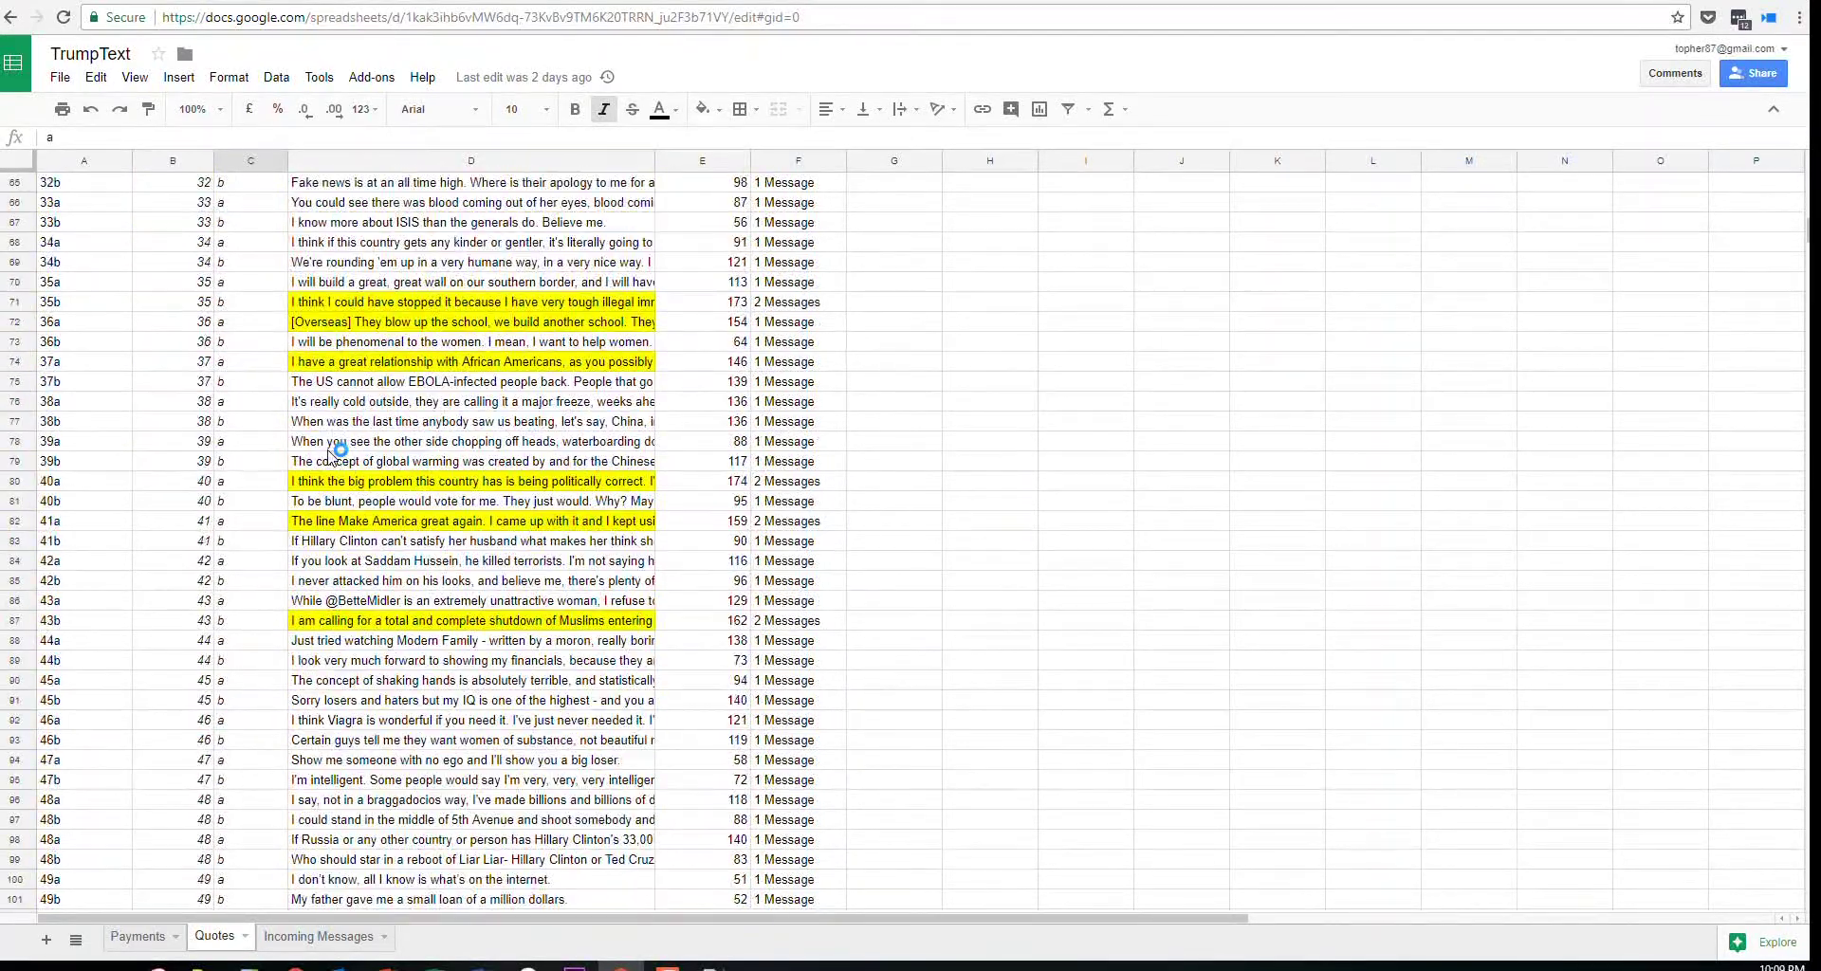
left_click(202, 821)
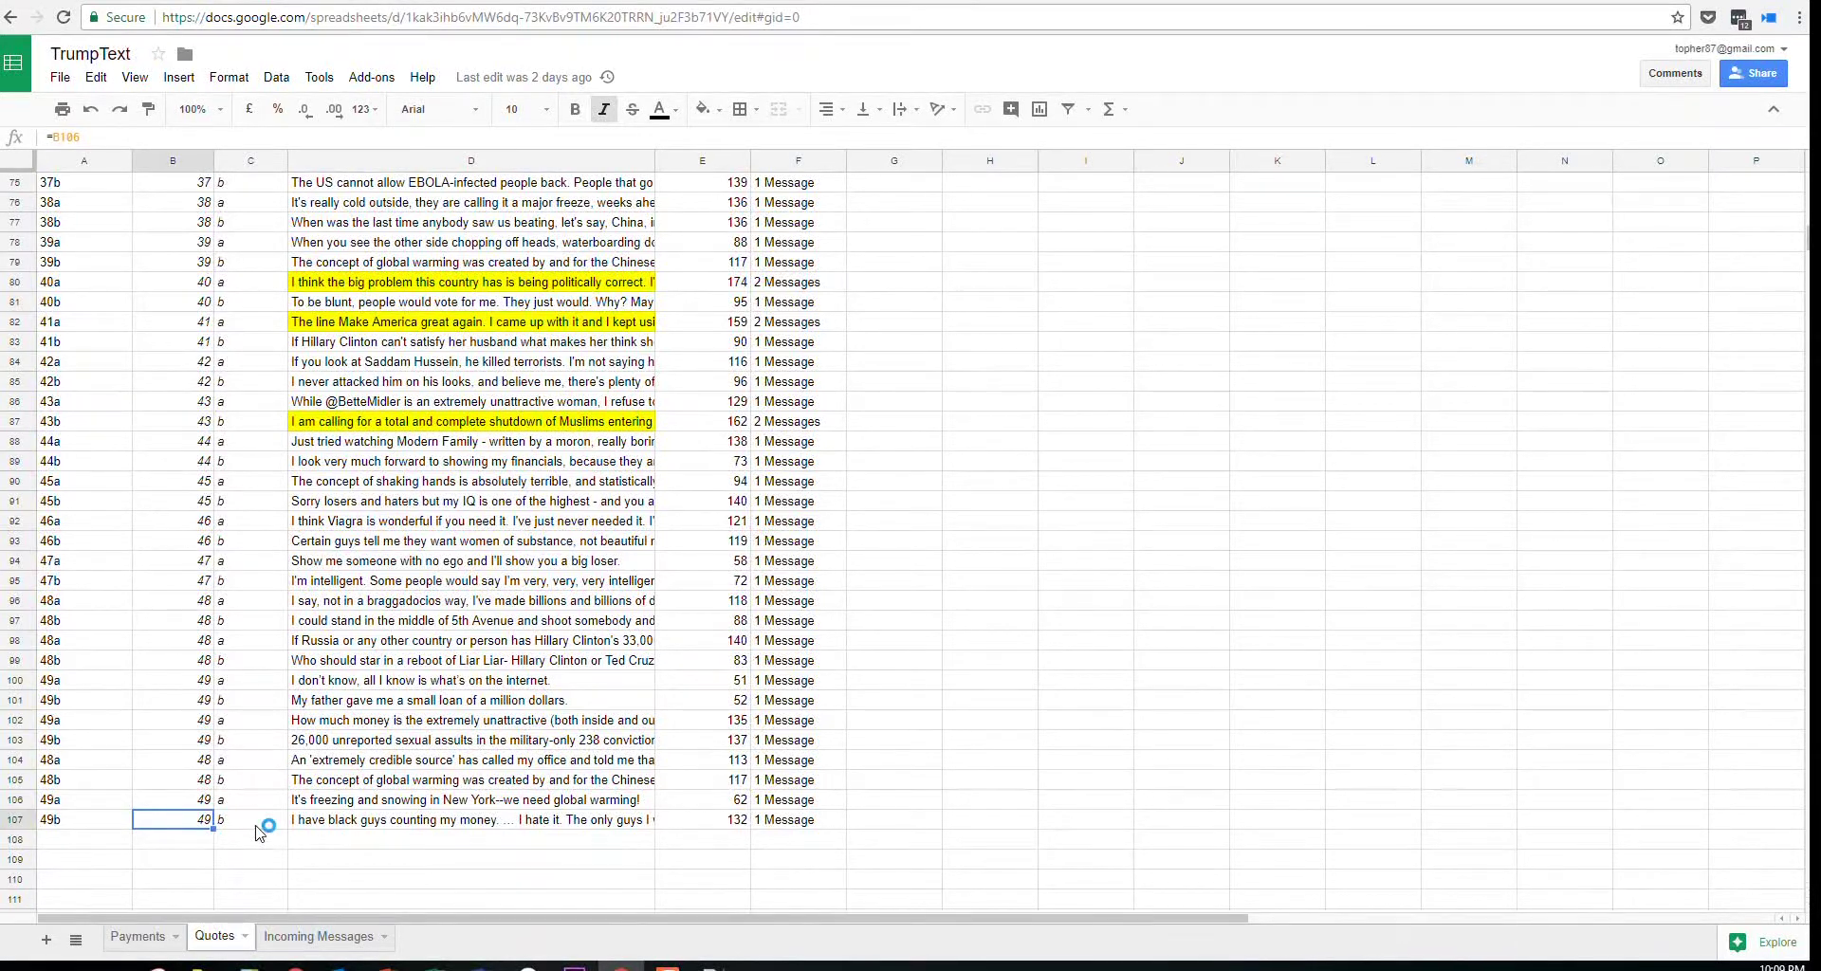
left_click(333, 822)
scroll(333, 828, "up", 14)
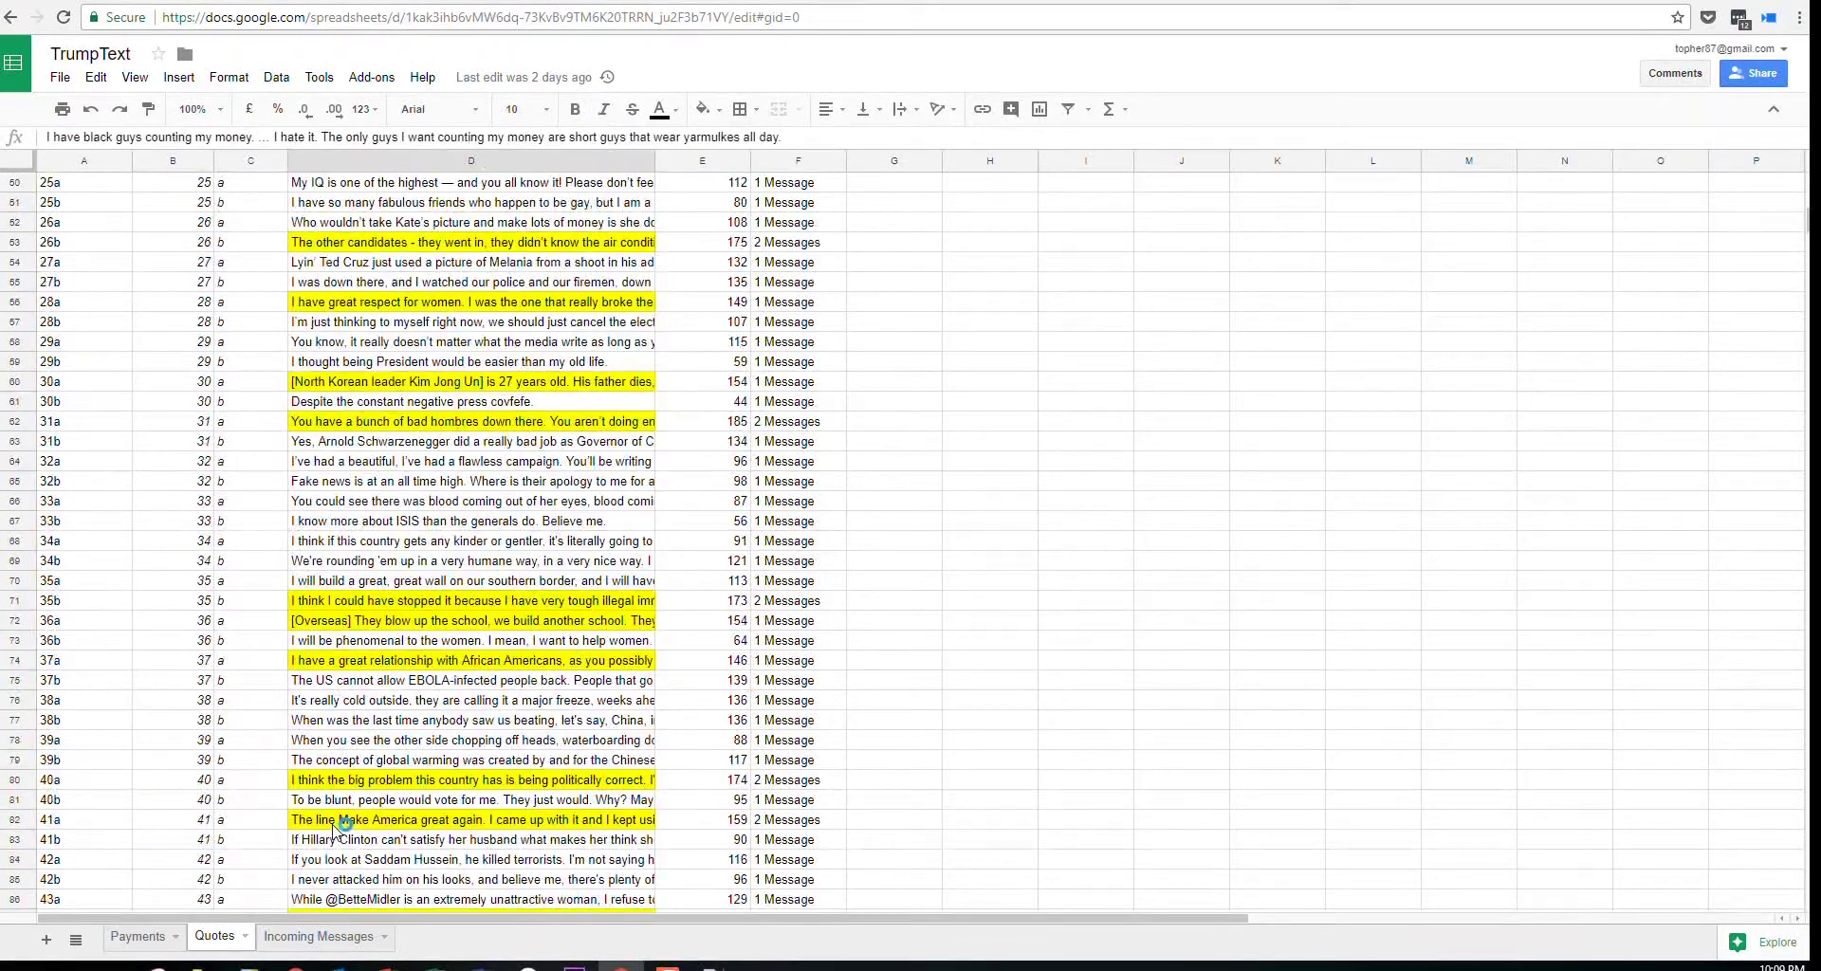
scroll(334, 821, "up", 3)
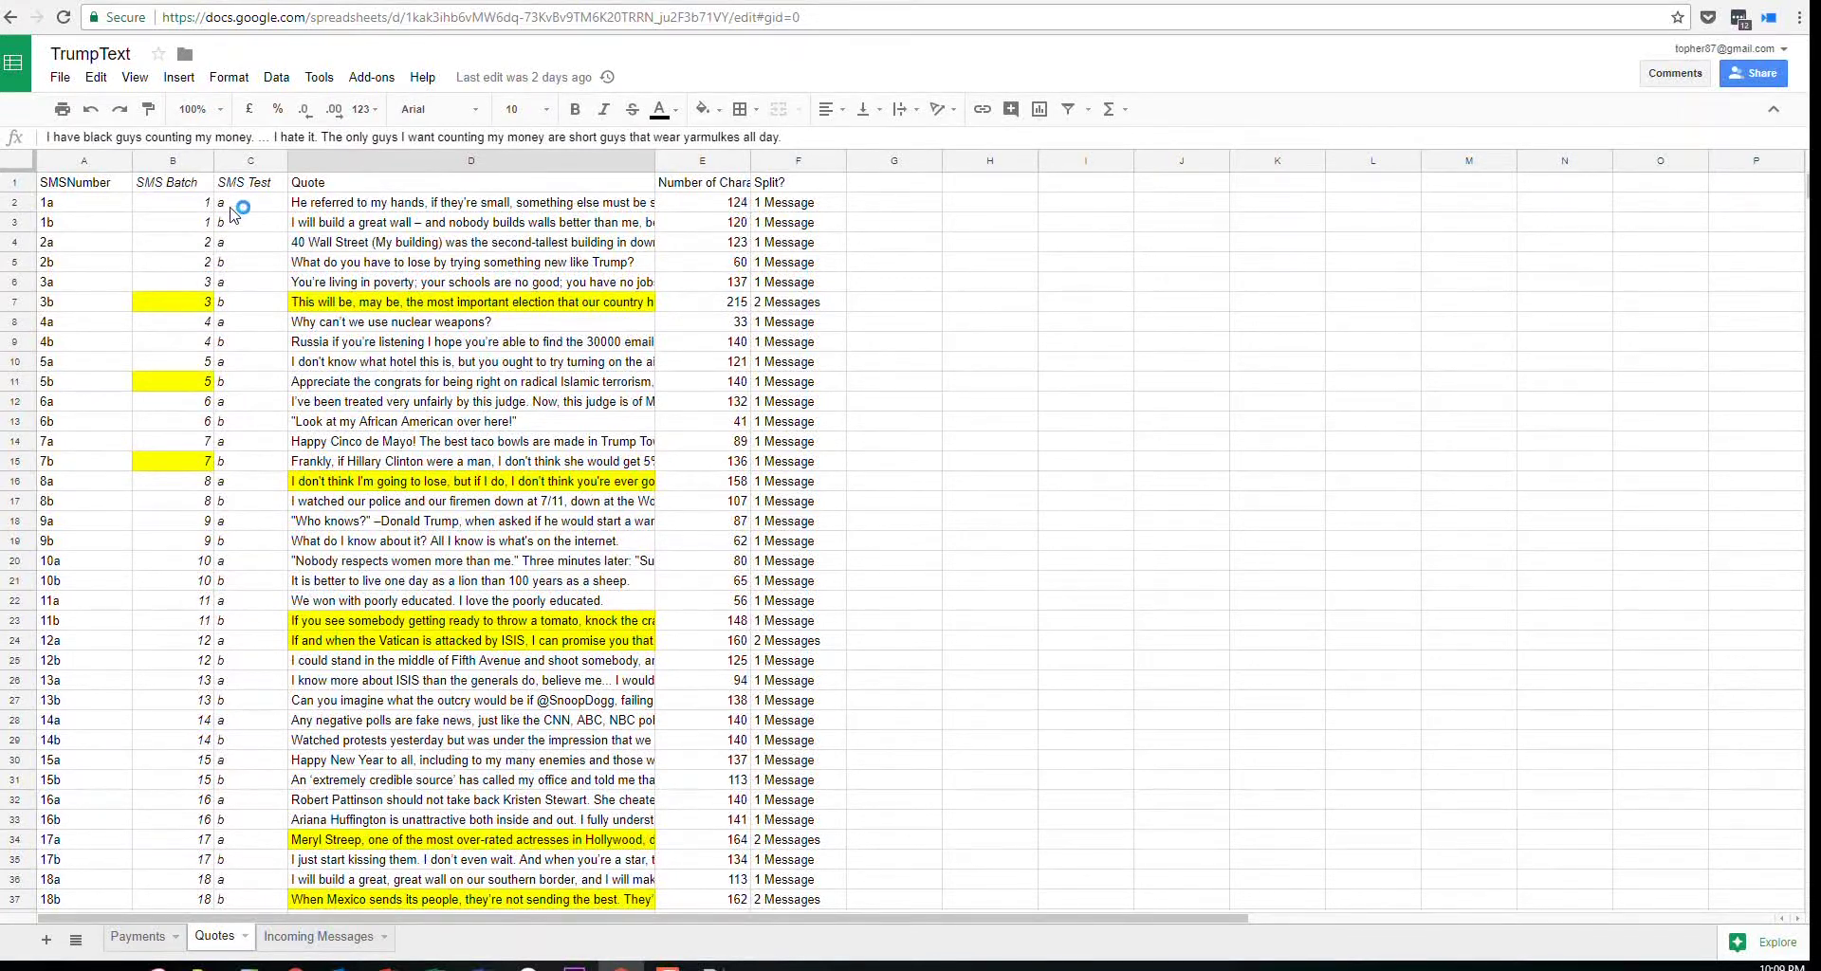
Examine the a and b entries in the SMS Test column of the Quotes sheet, and return to Zapier
left_click(226, 206)
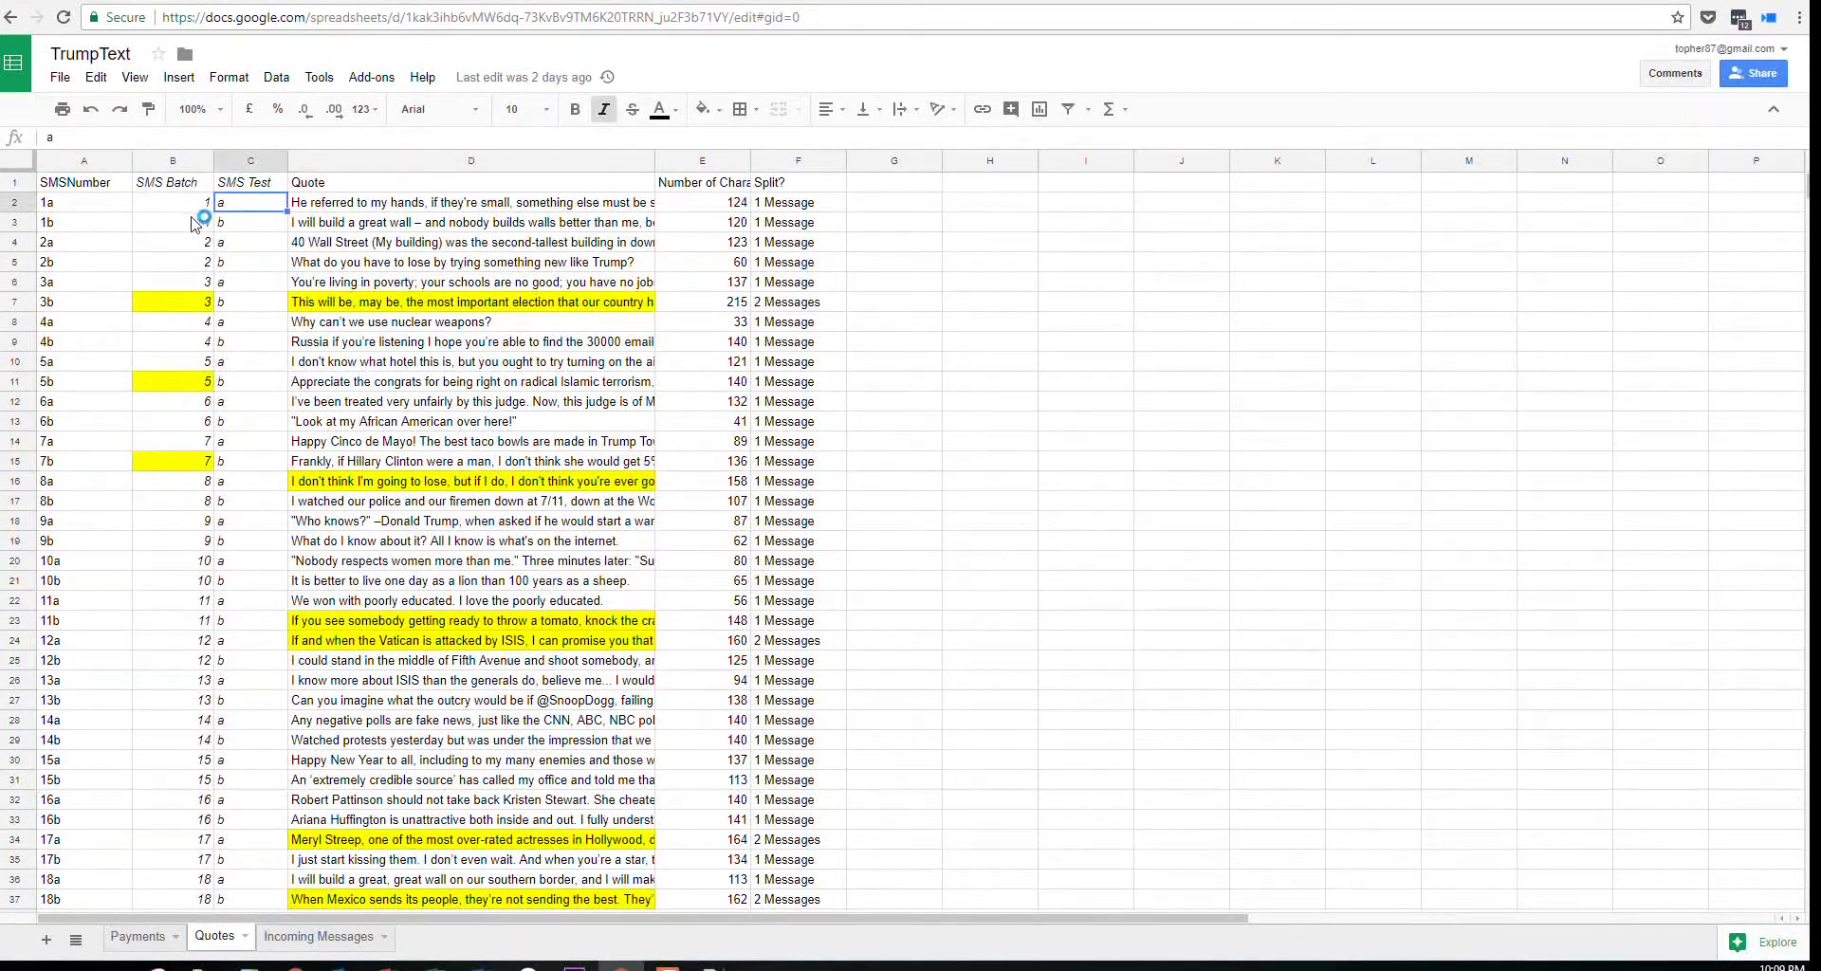
left_click(242, 159)
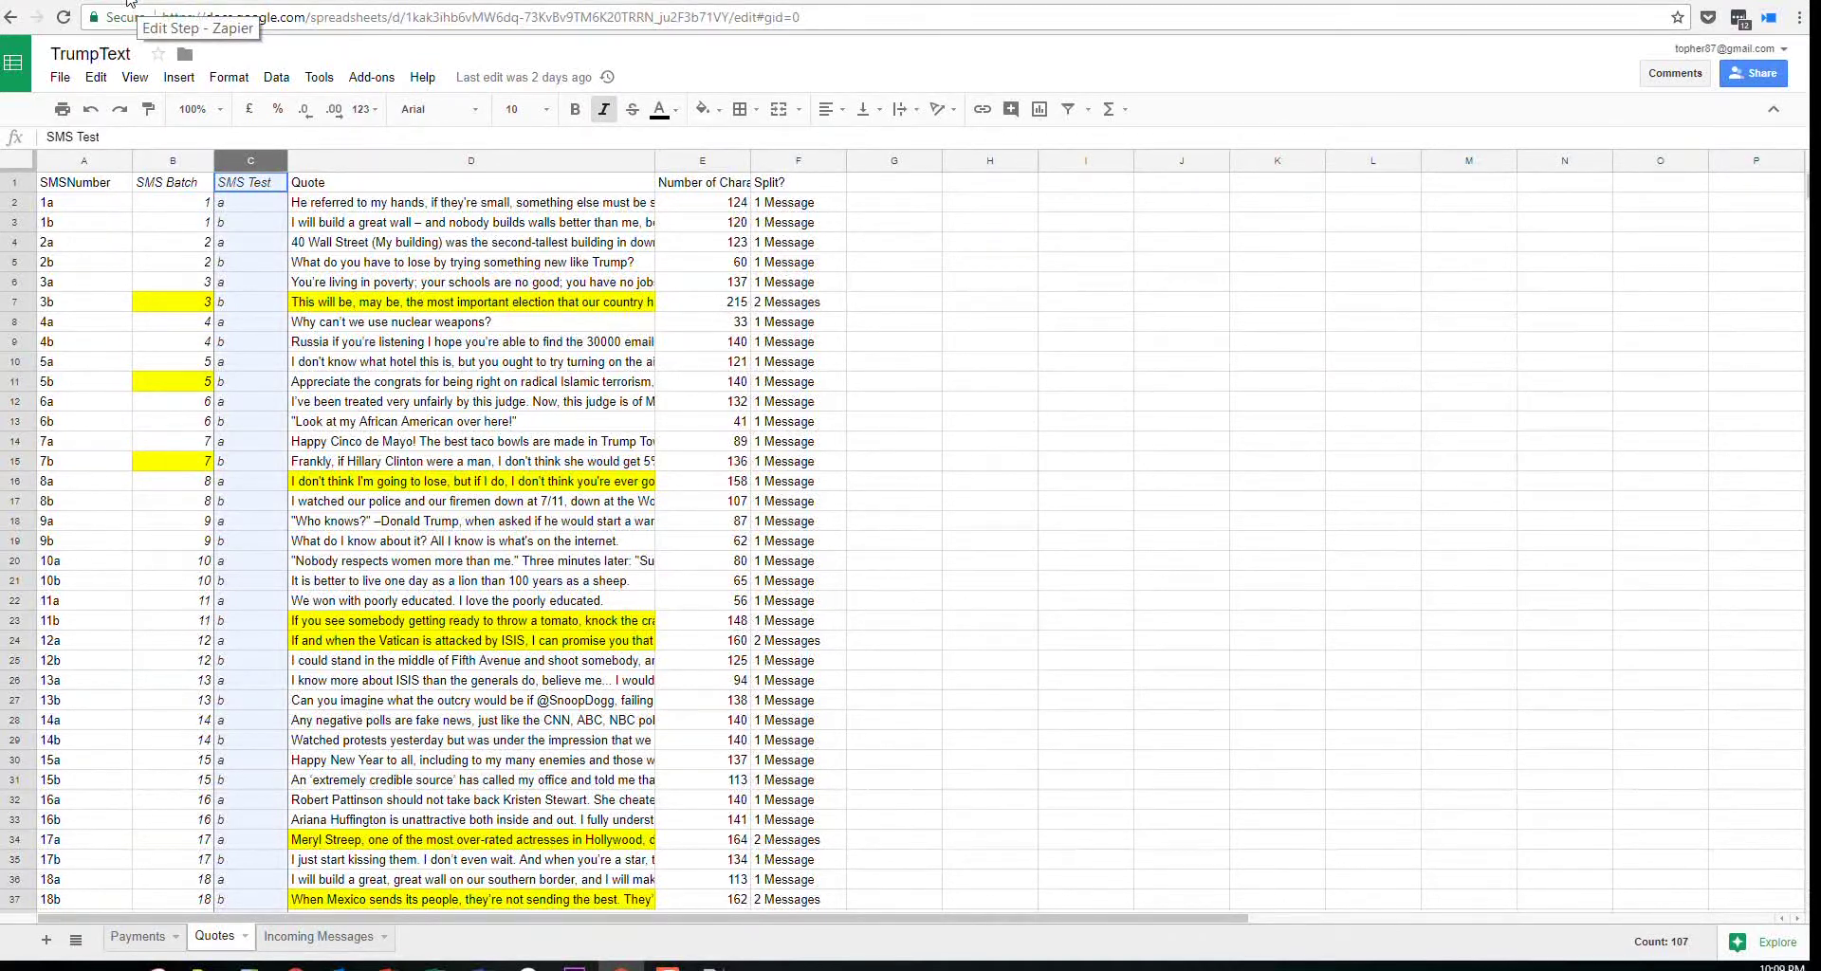
left_click(358, 262)
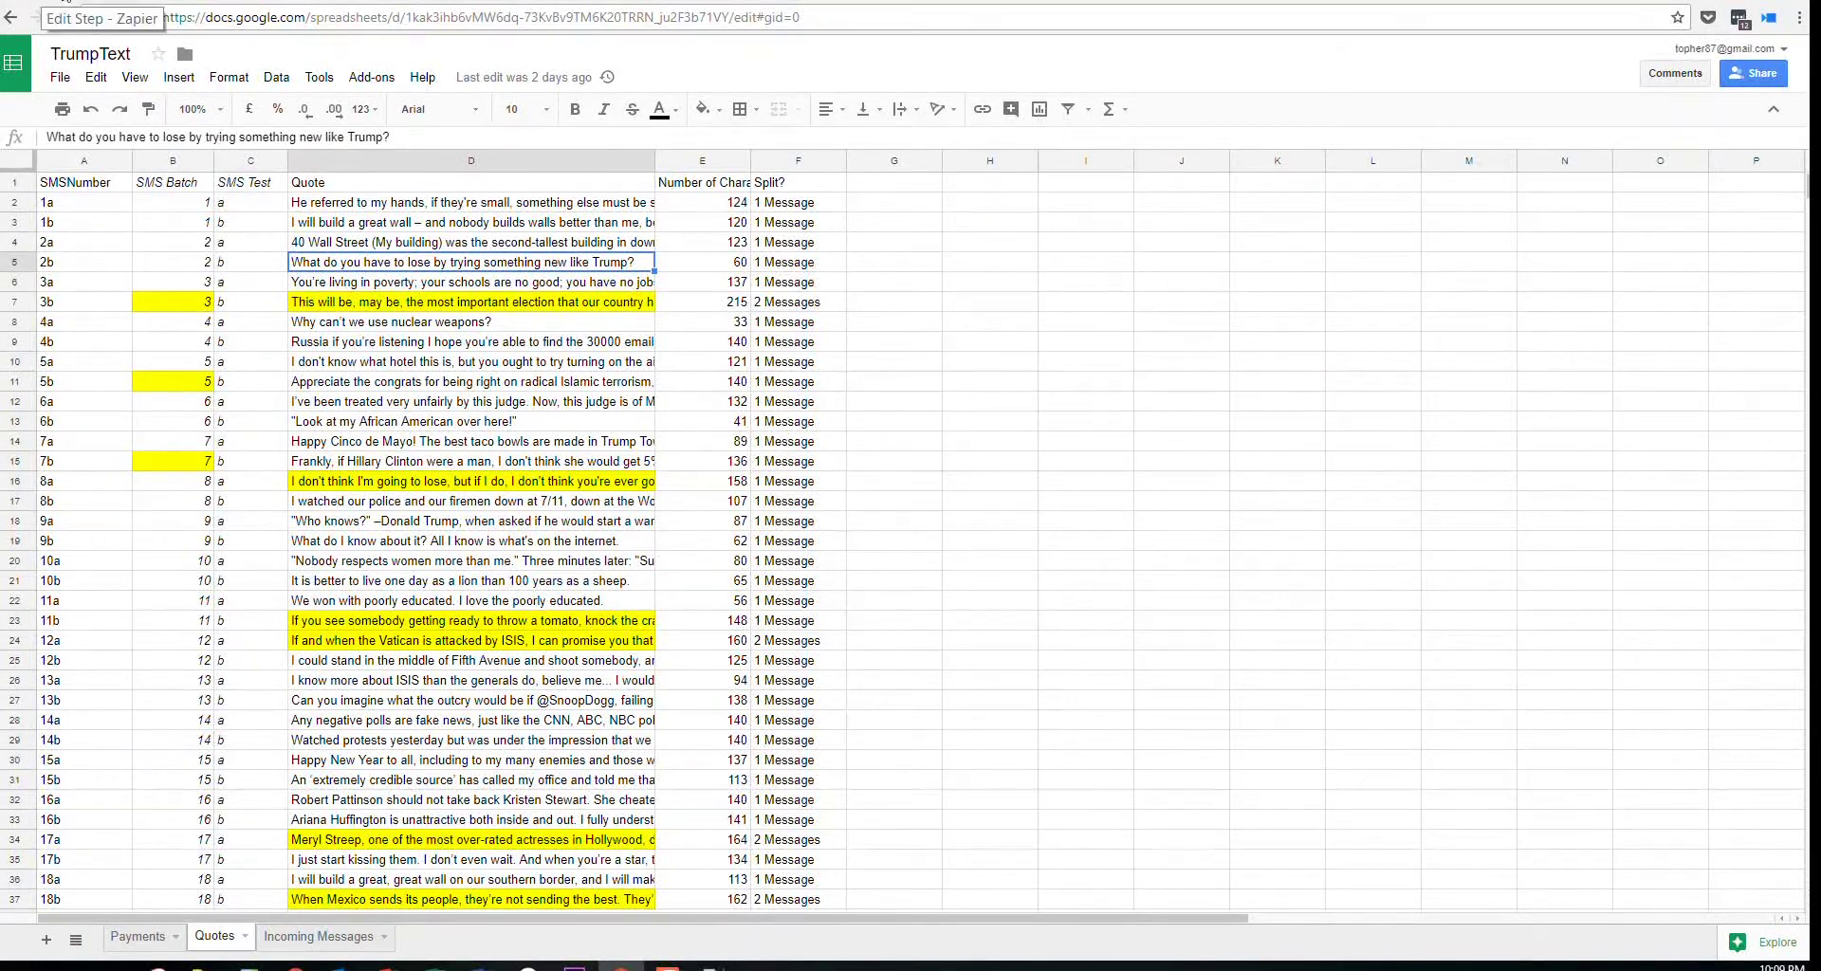
left_click(251, 202)
left_click(250, 222)
left_click_drag(244, 204, 247, 226)
left_click(114, 2)
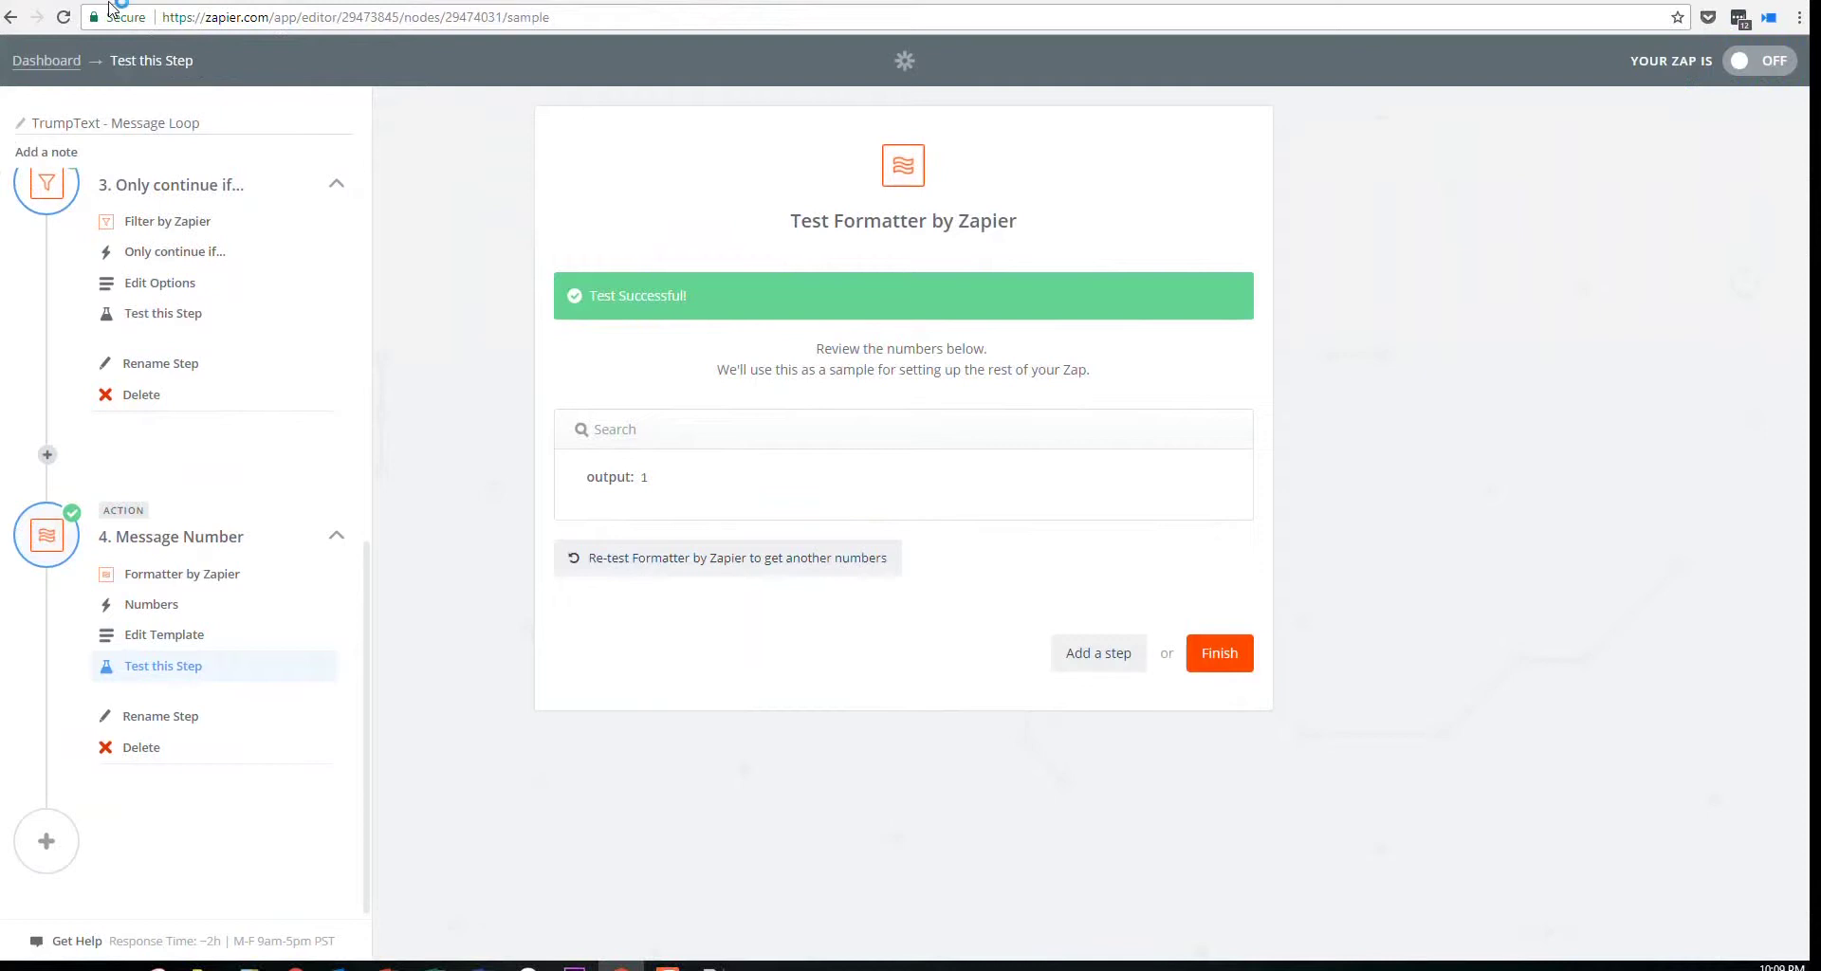
Add a fifth step to the zap as a Formatter by Zapier action of type Utilities
left_click(216, 849)
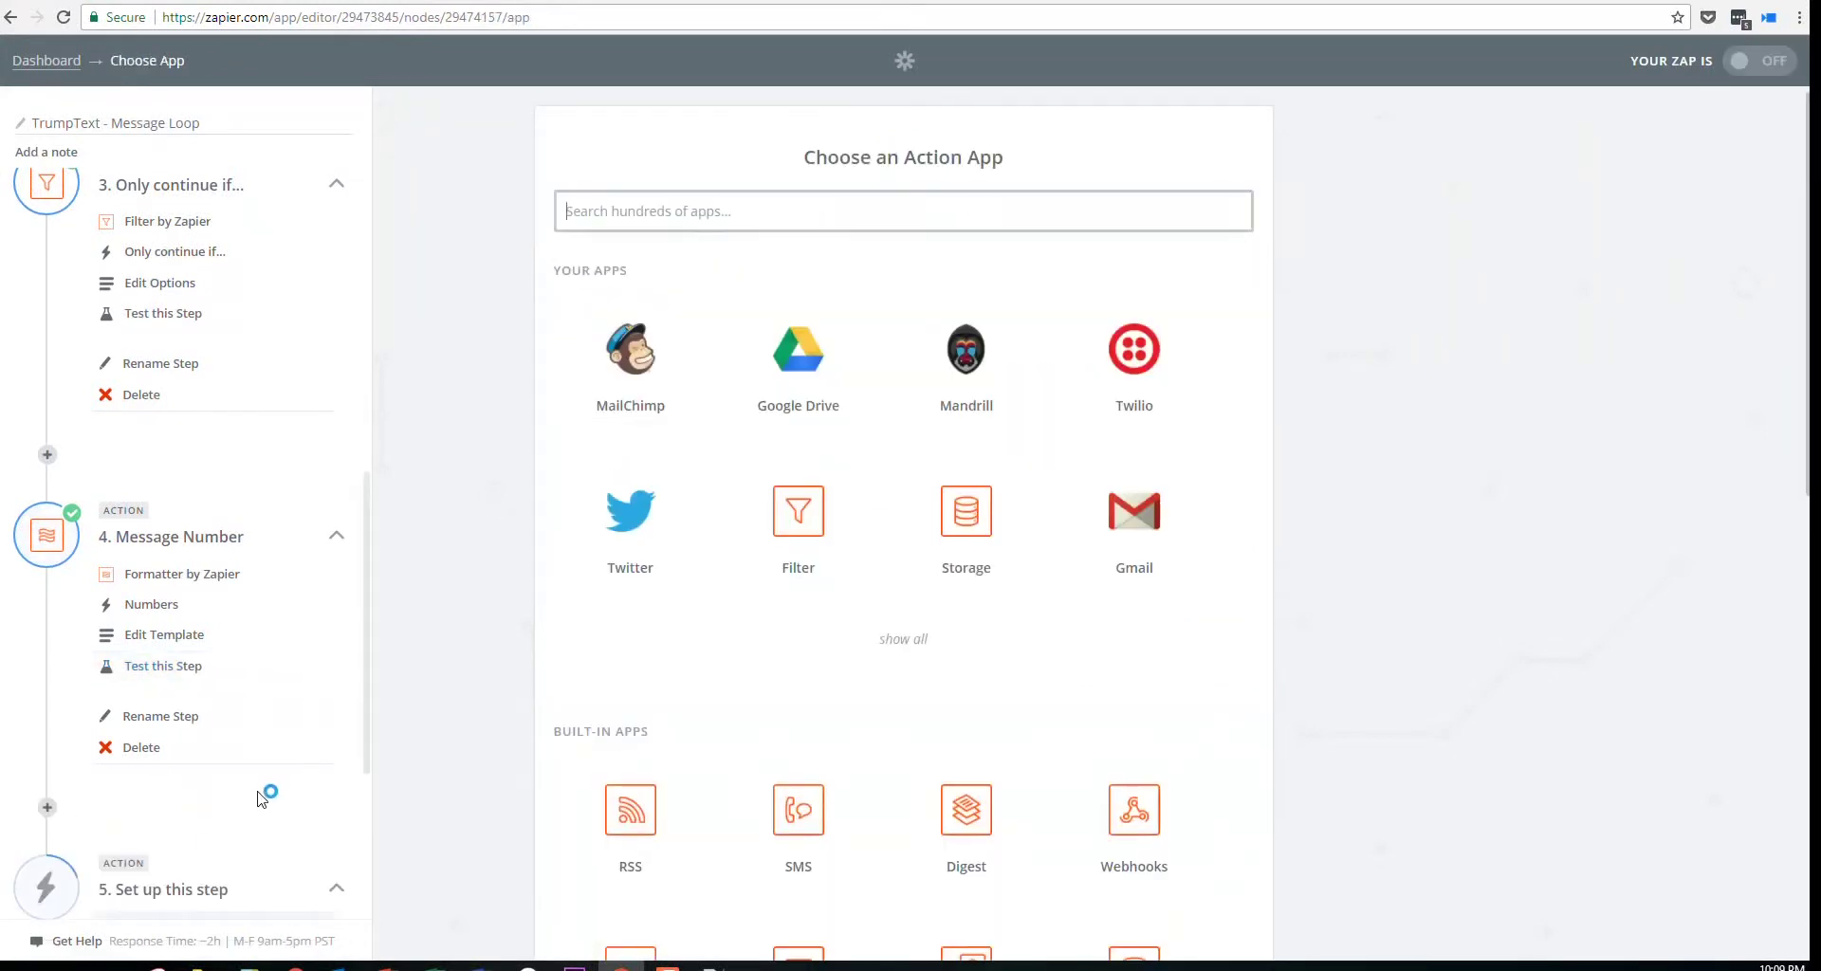
scroll(1313, 645, "down", 2)
scroll(1308, 648, "down", 4)
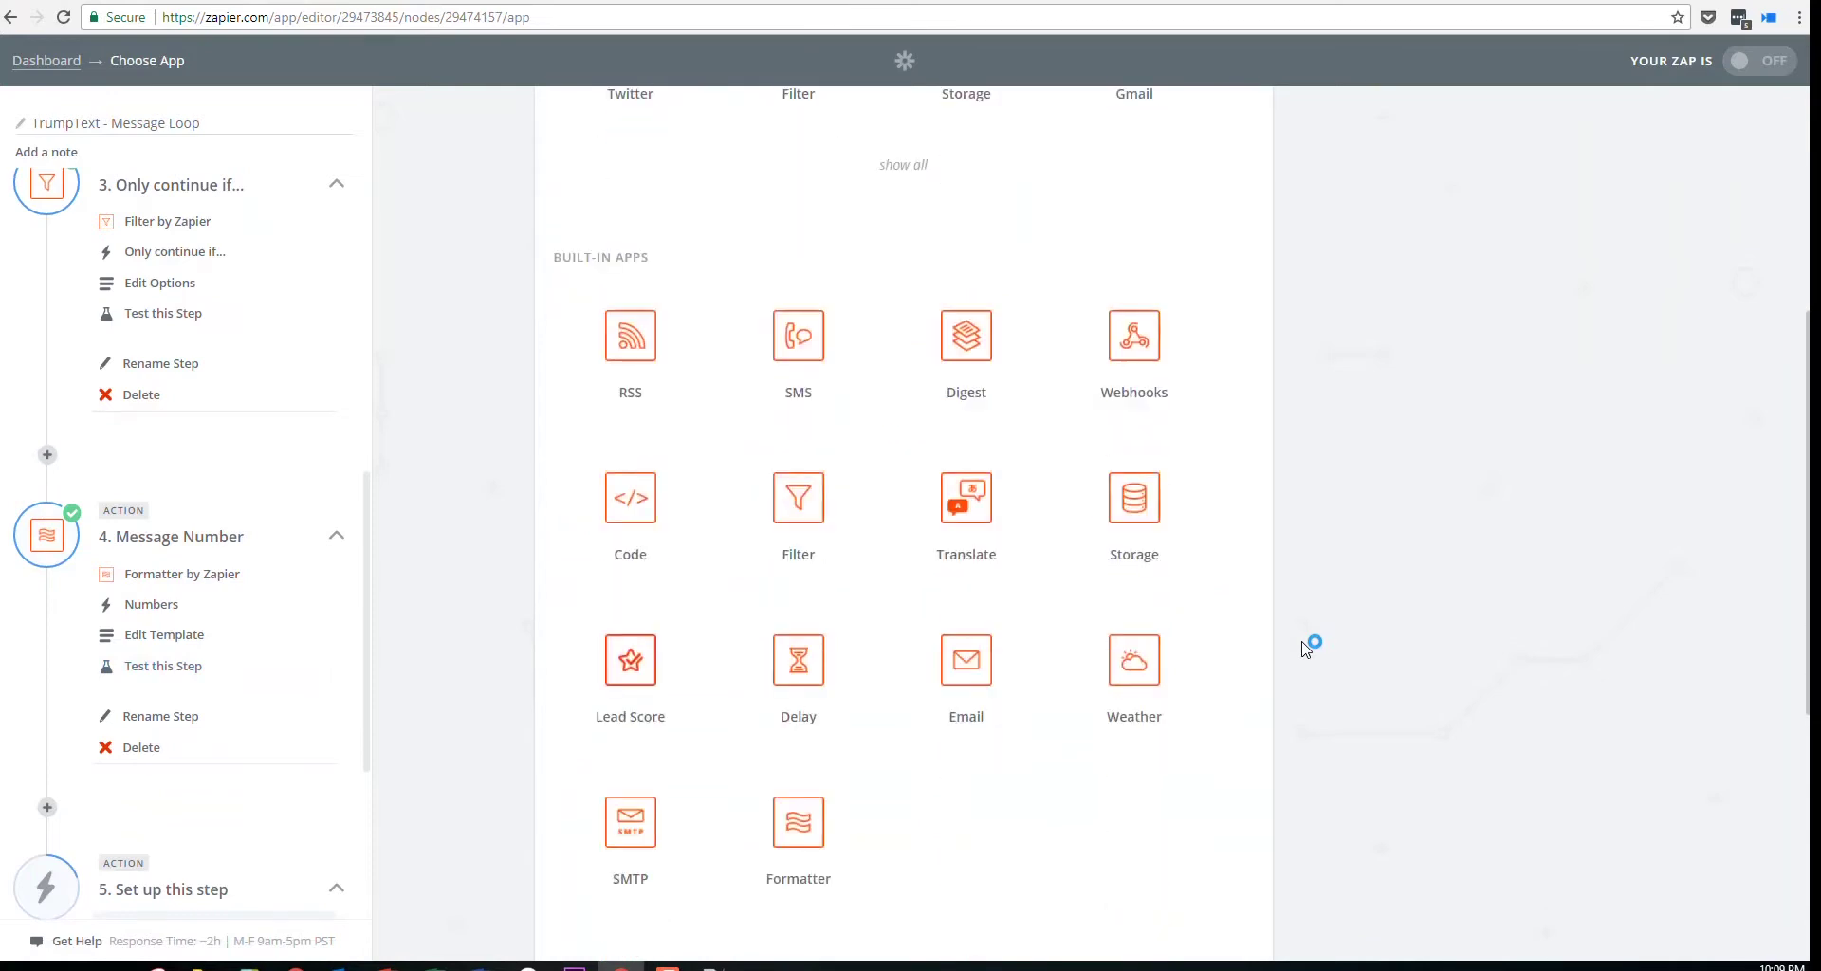
left_click(808, 827)
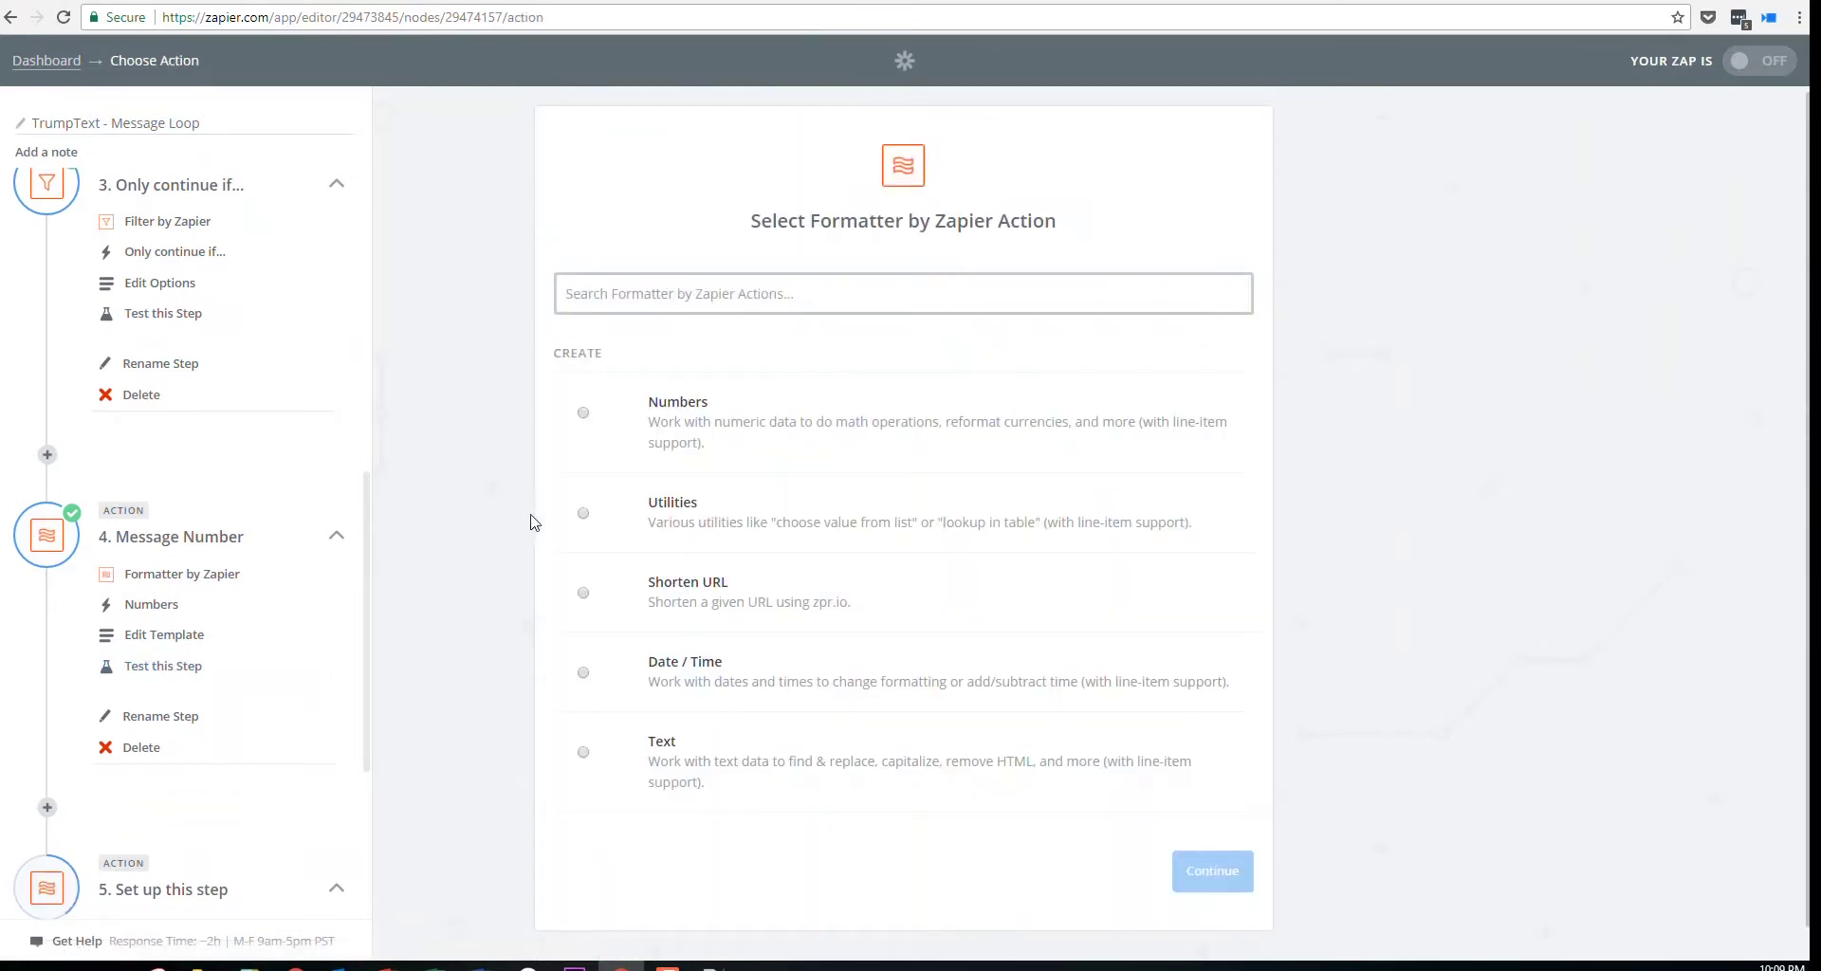
left_click(878, 522)
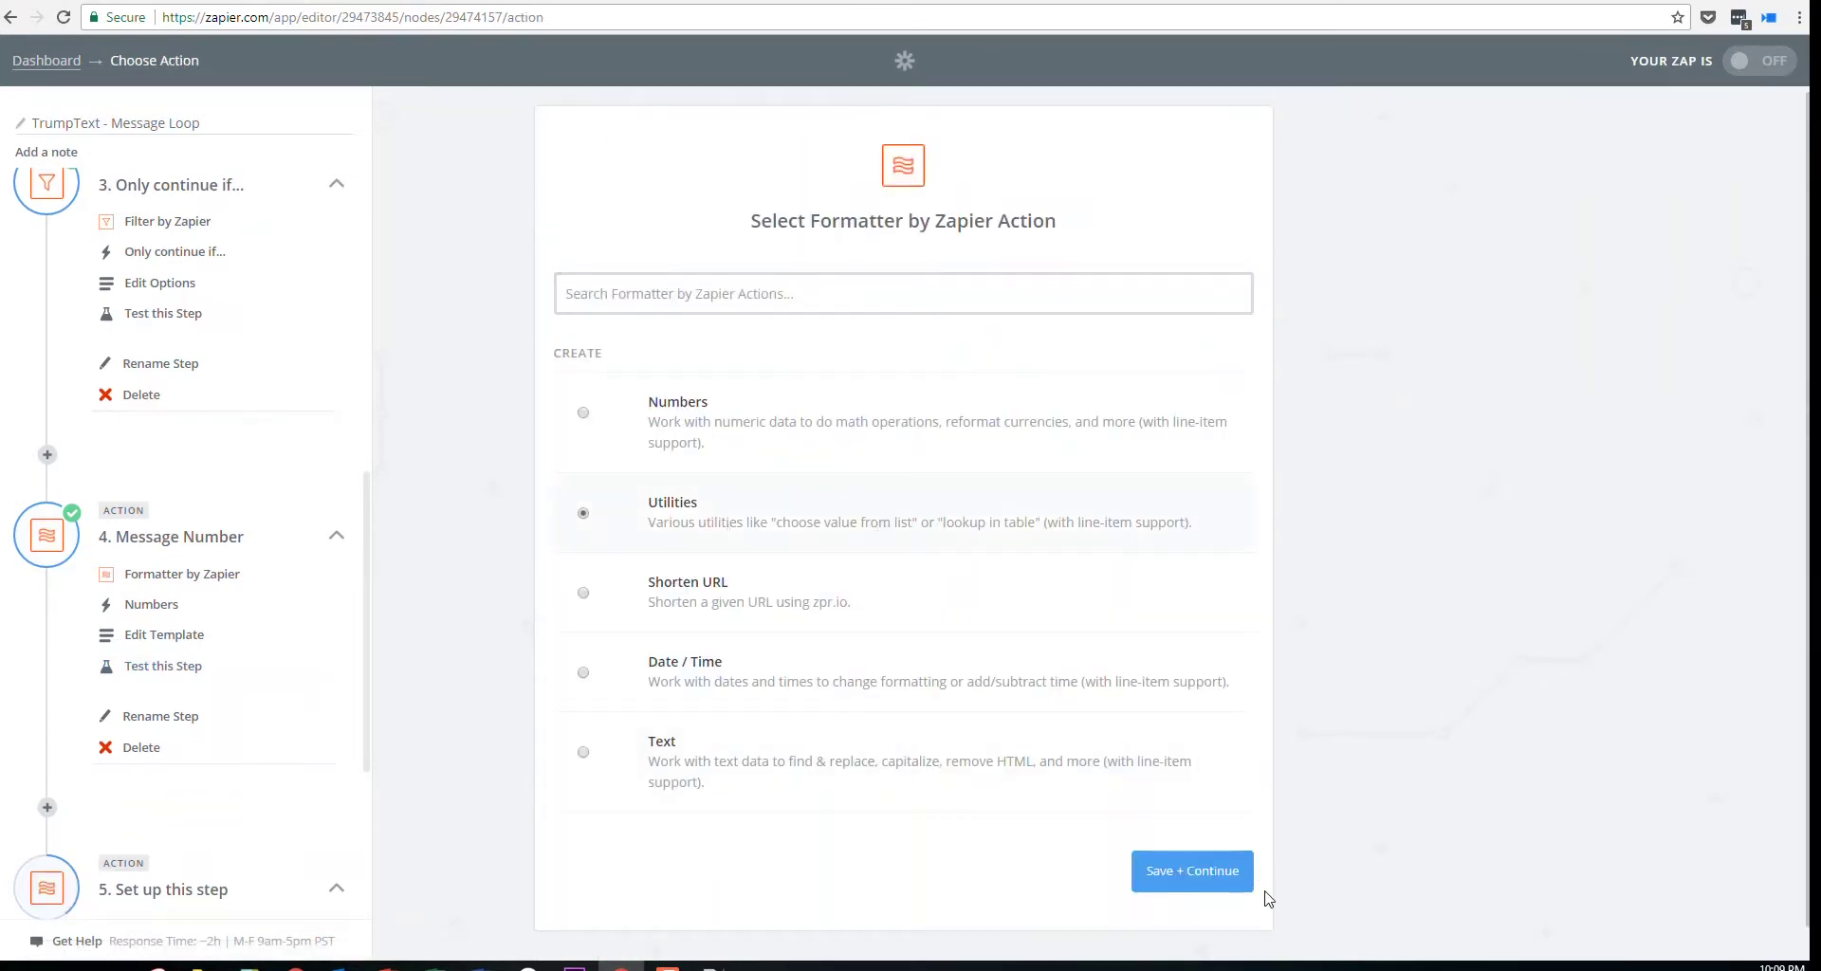
left_click(1192, 871)
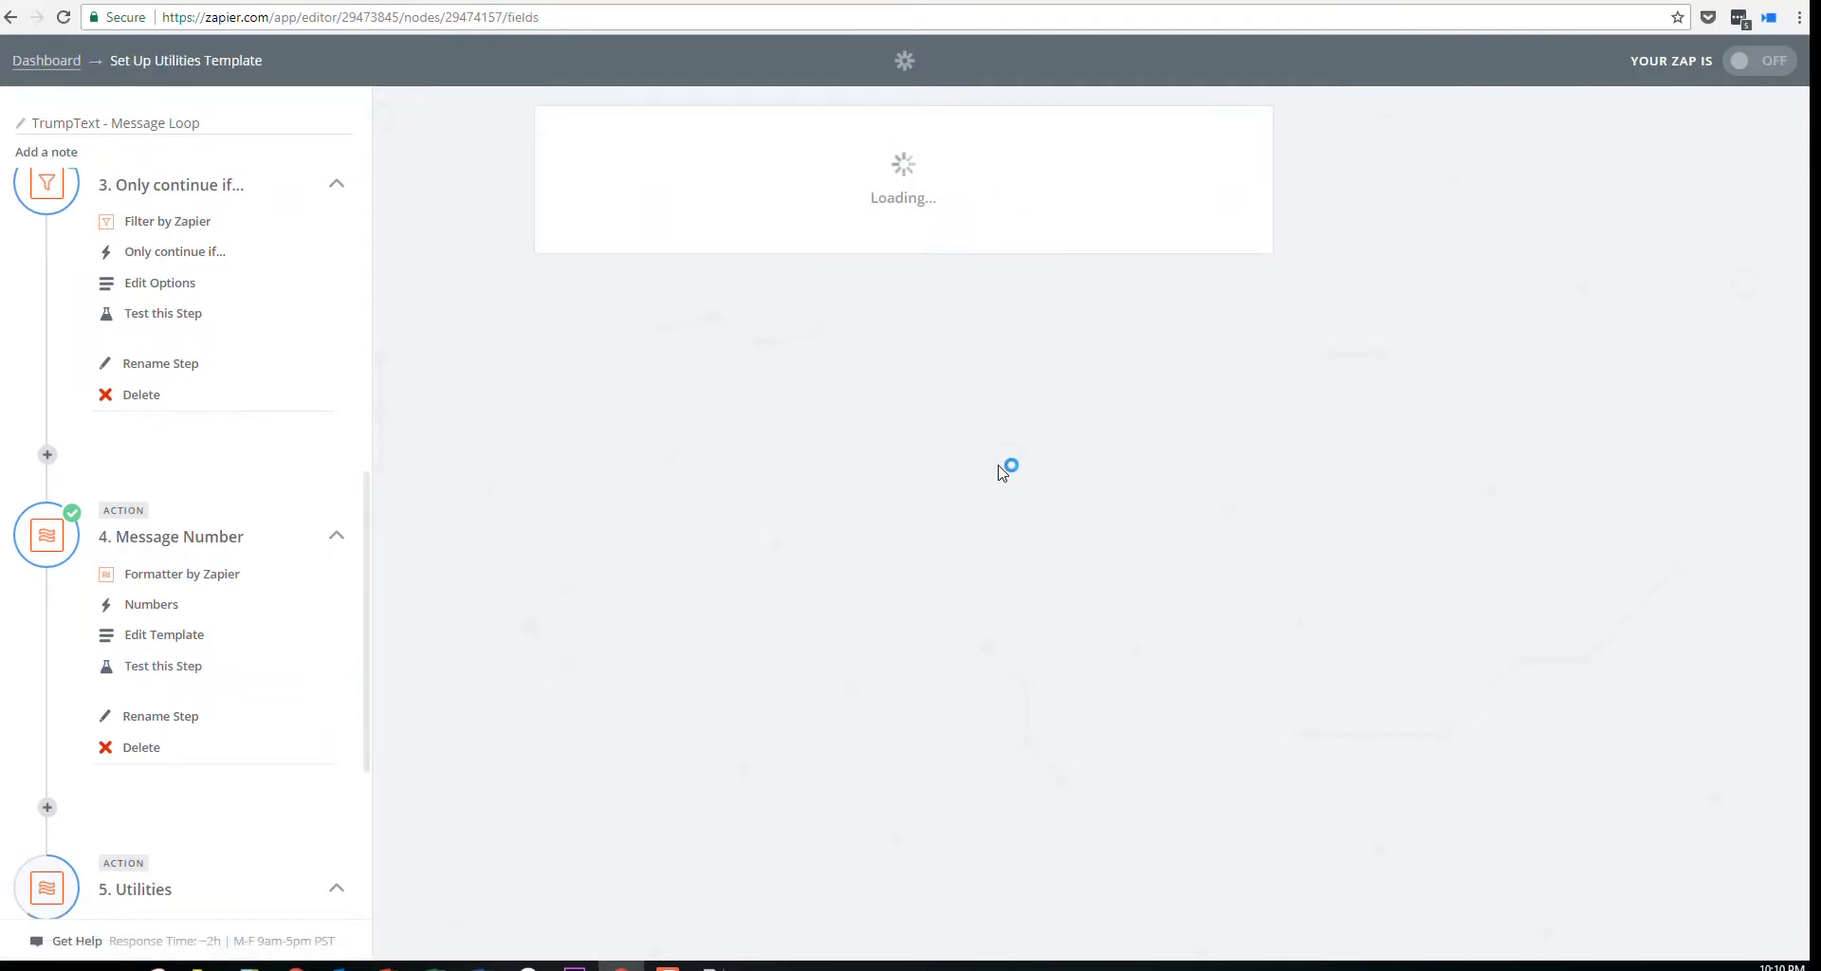
Set the Utilities transform to Pick from list with the Choose Random operation
left_click(890, 332)
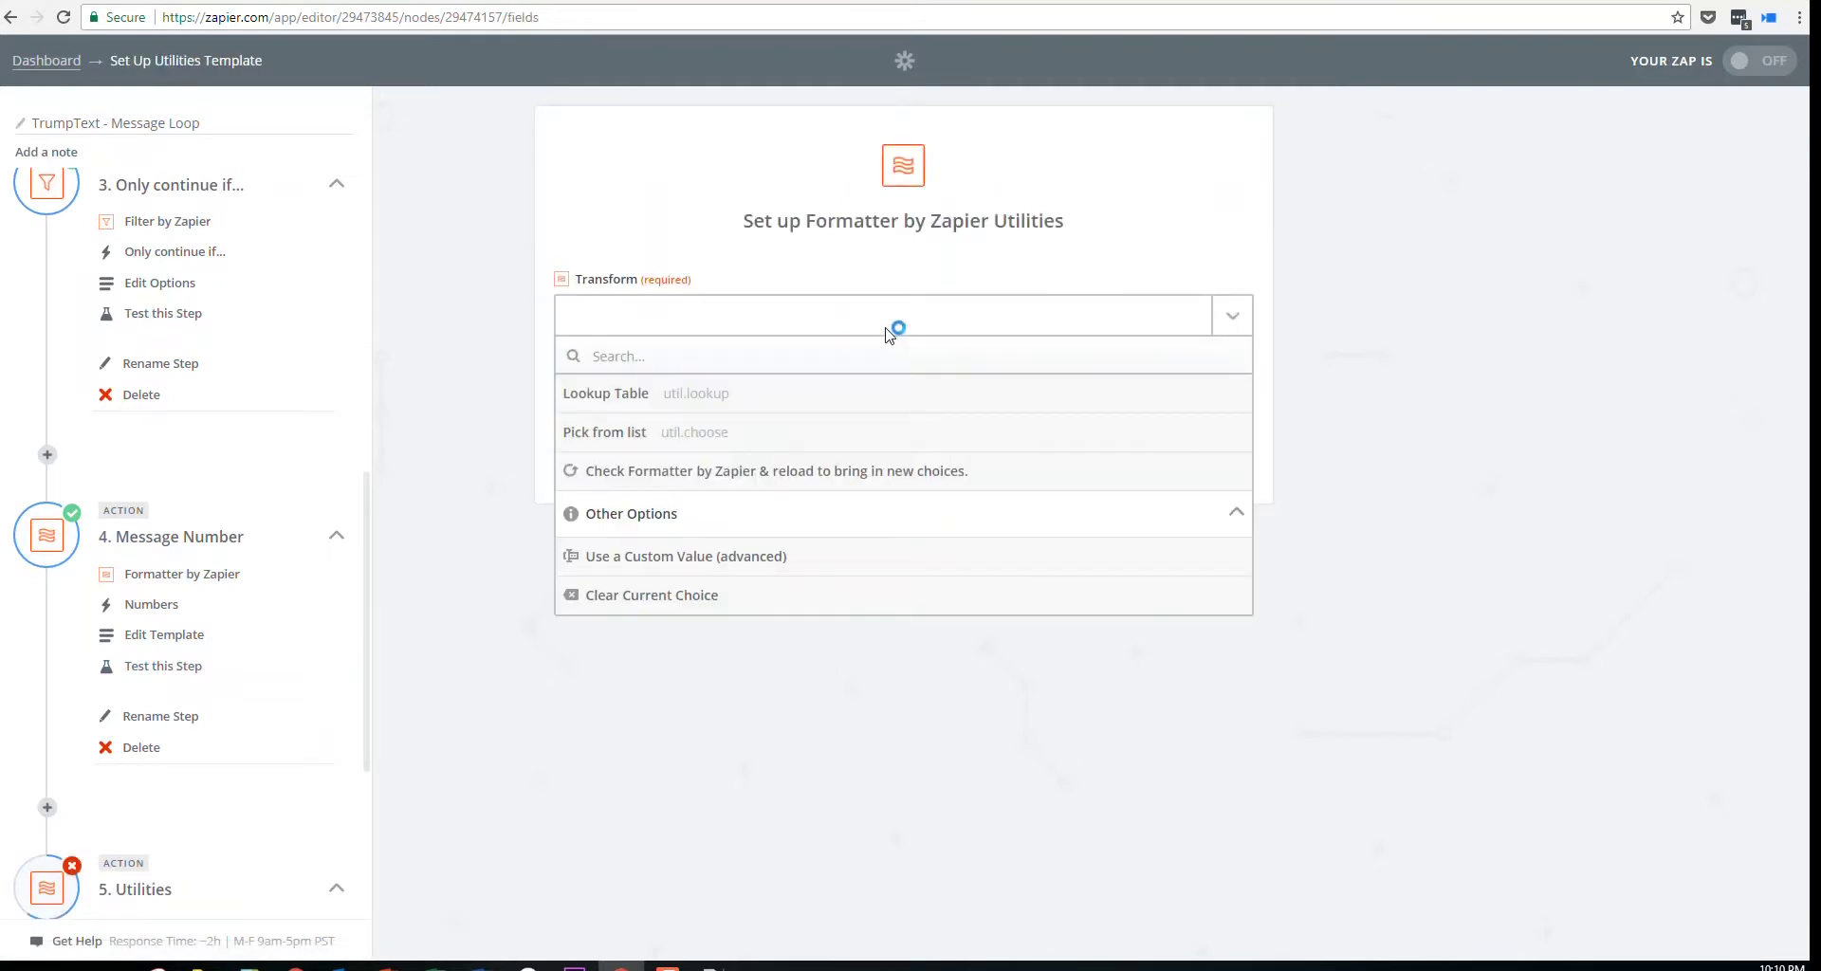
left_click(721, 442)
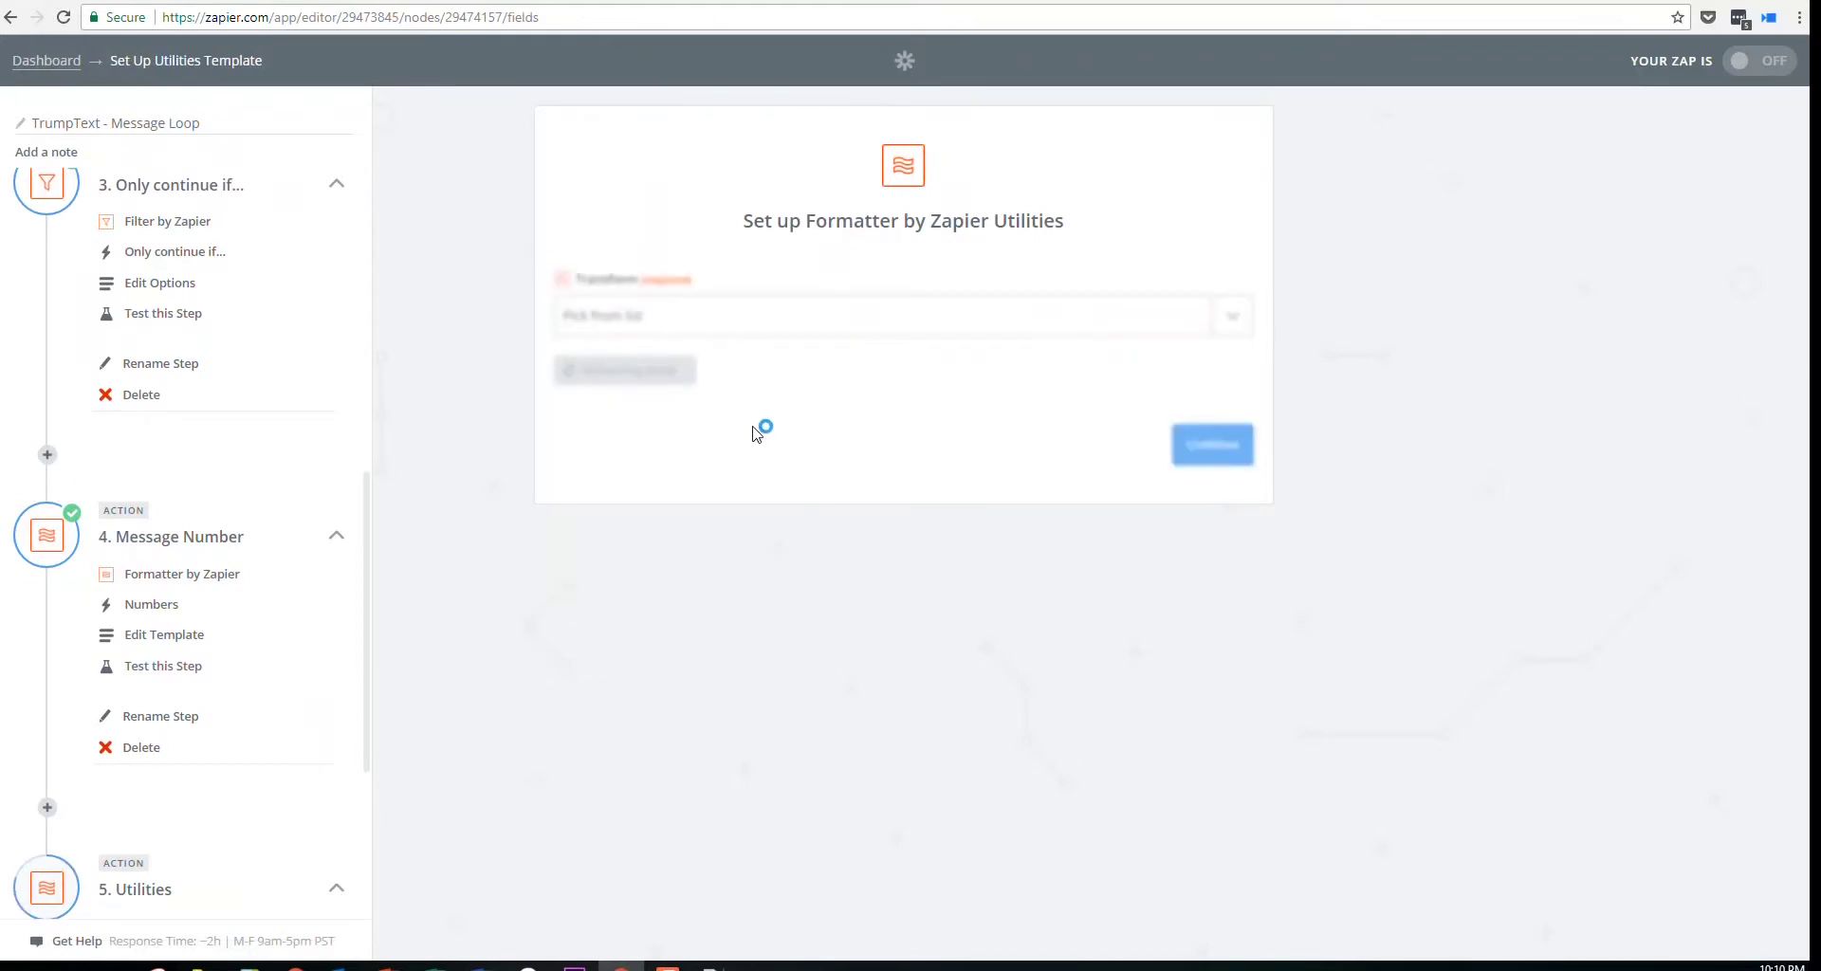
left_click(952, 513)
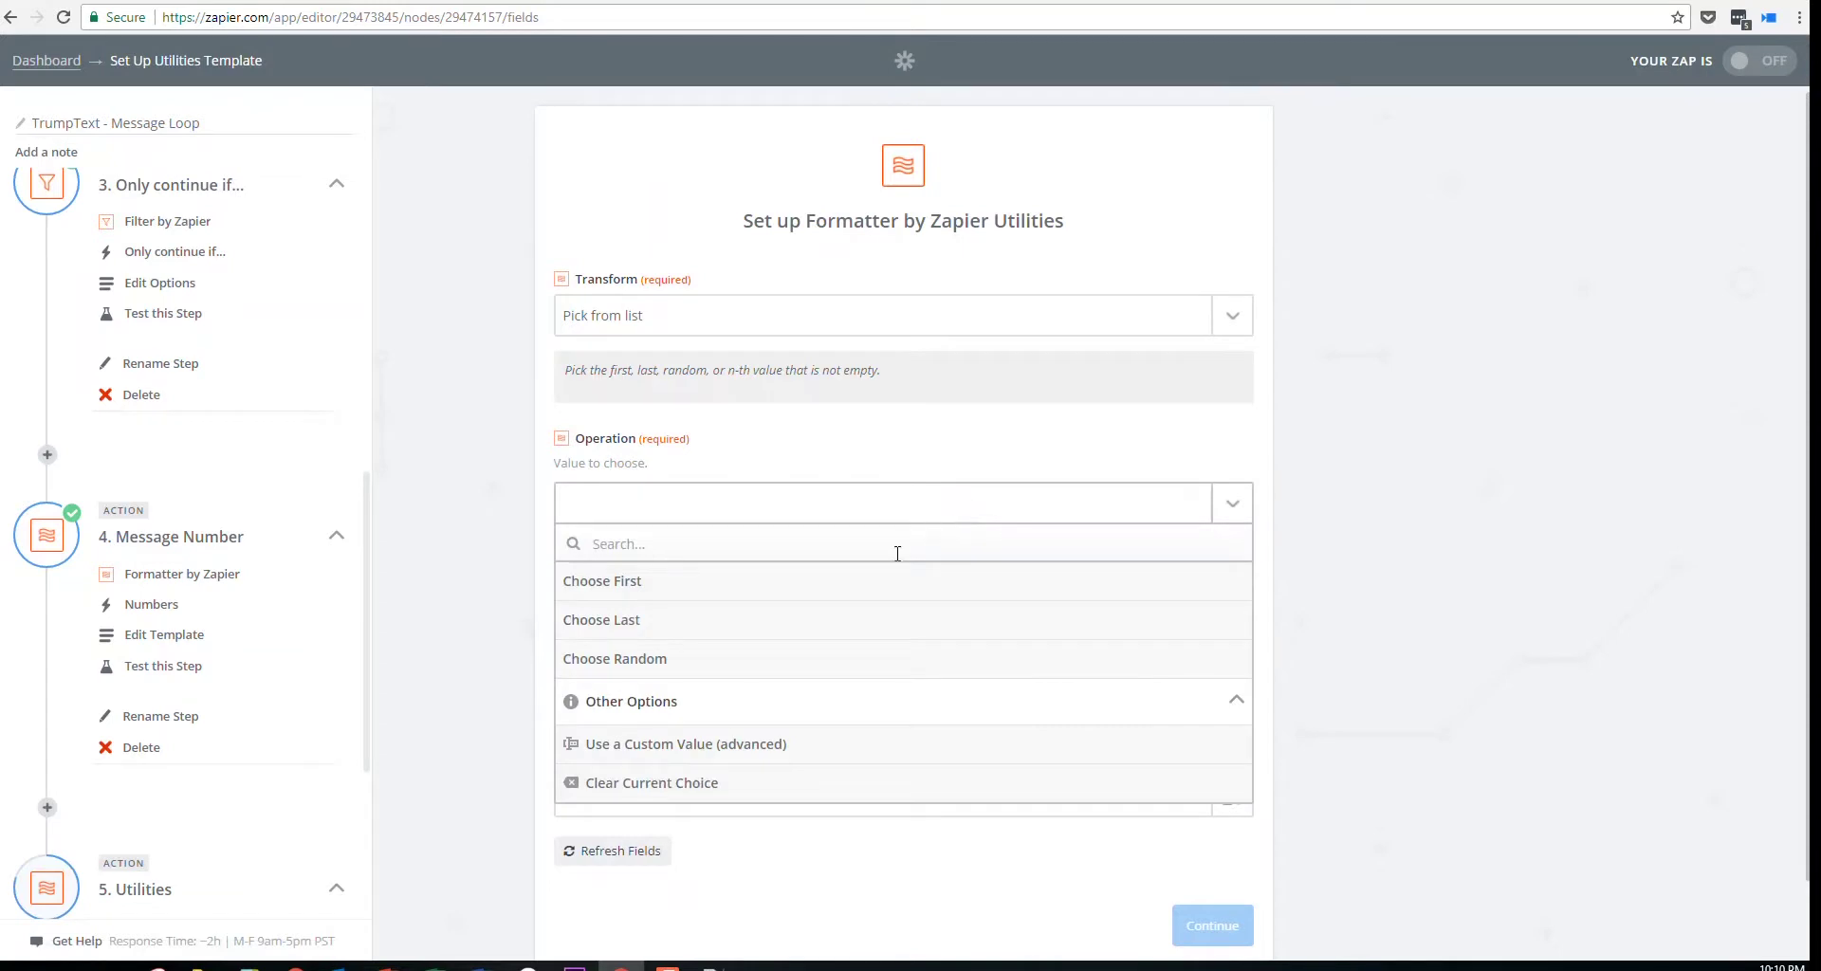
left_click(765, 660)
Enter a and b as the input values to choose from, set the default to a, and save the template
left_click(772, 626)
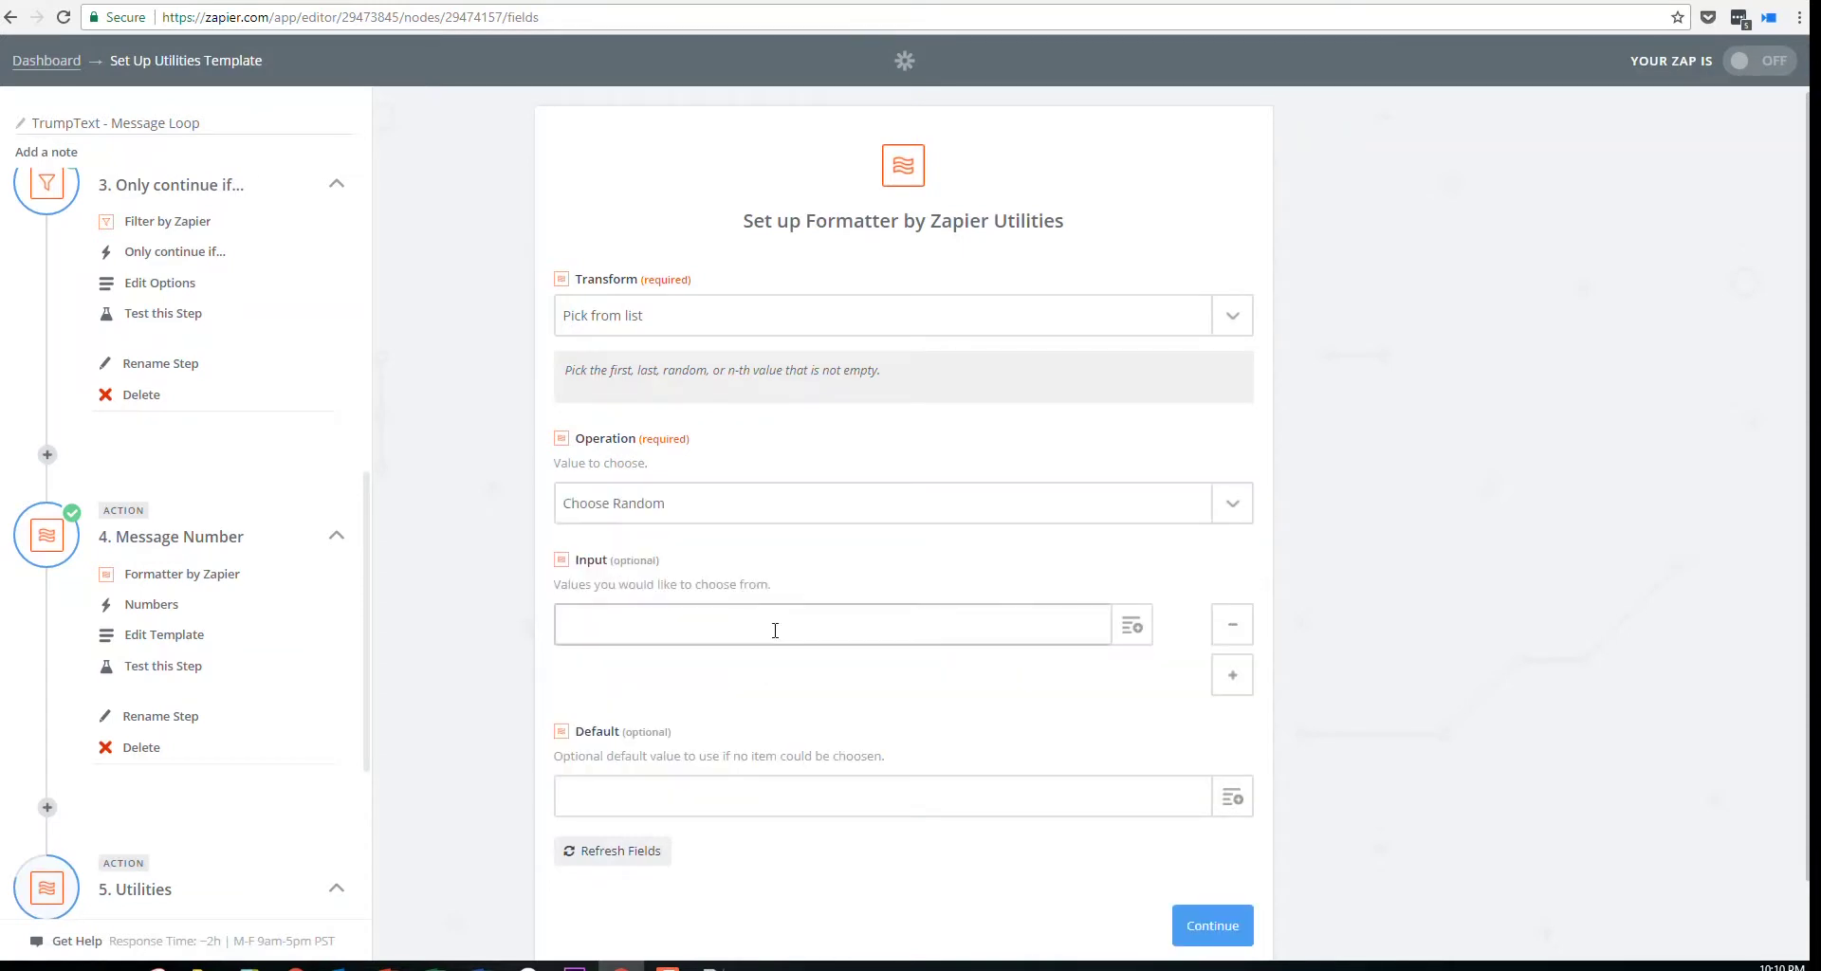
left_click(1232, 673)
type("a")
left_click(811, 682)
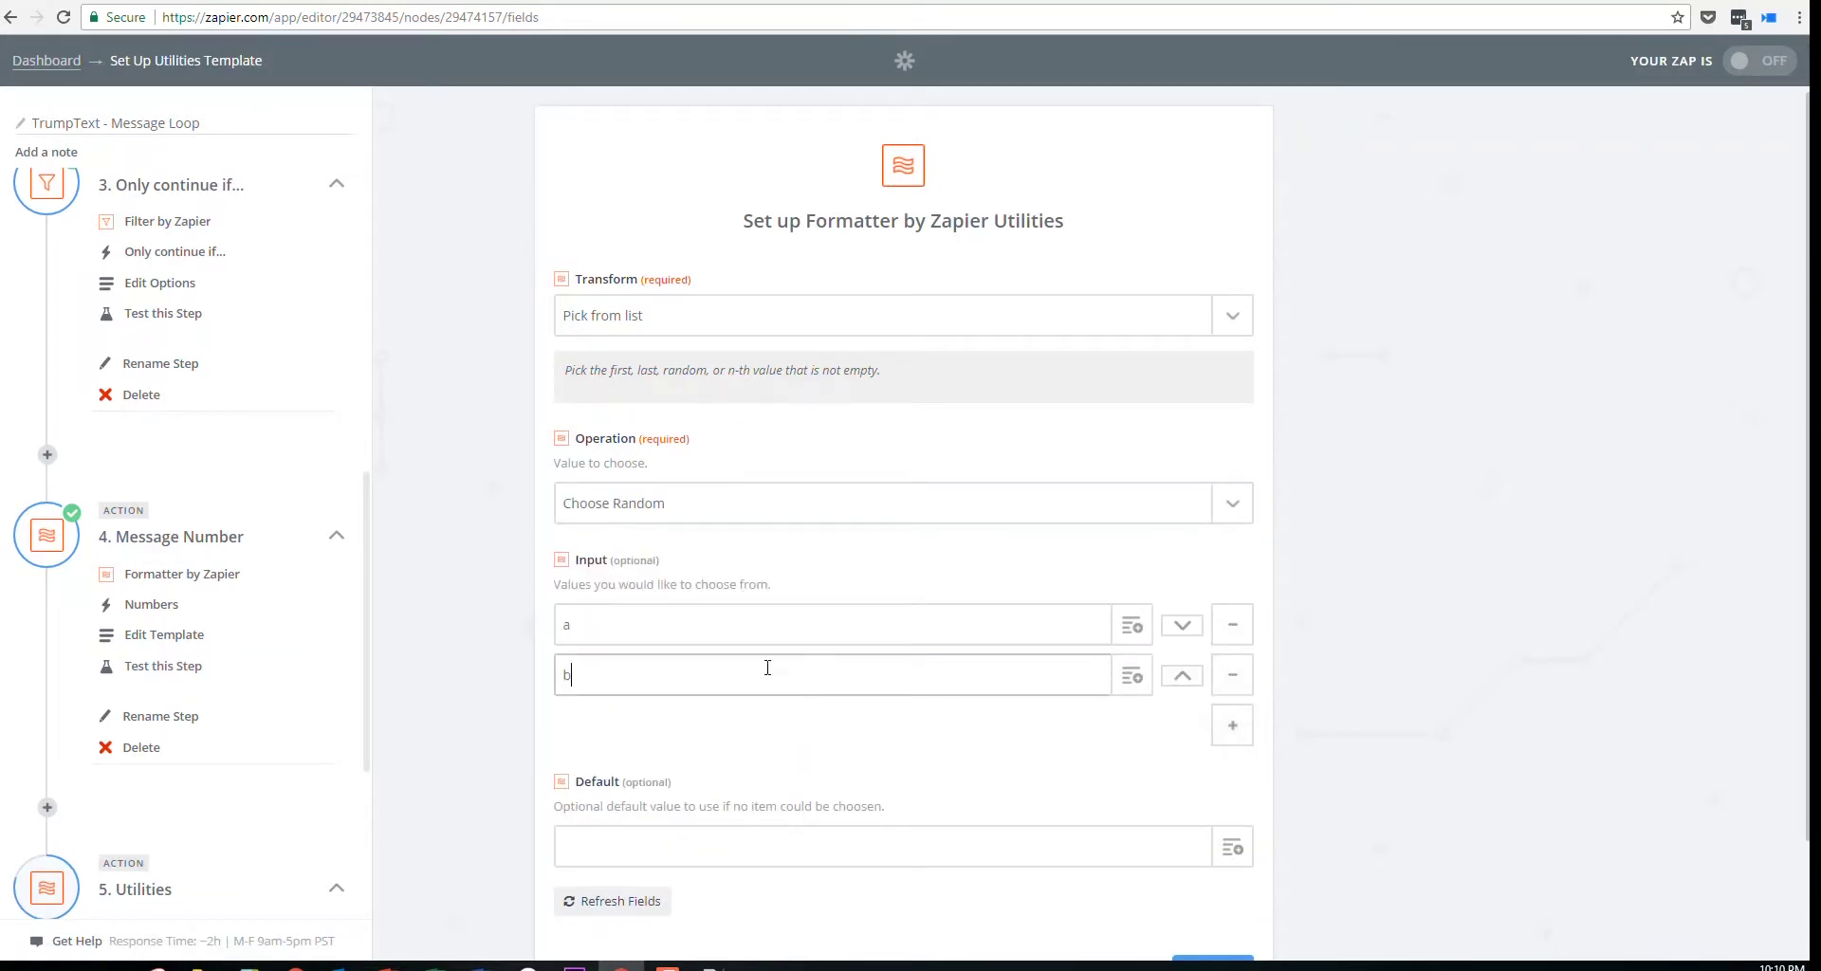
type("b")
scroll(947, 763, "down", 2)
left_click(939, 719)
left_click(1185, 854)
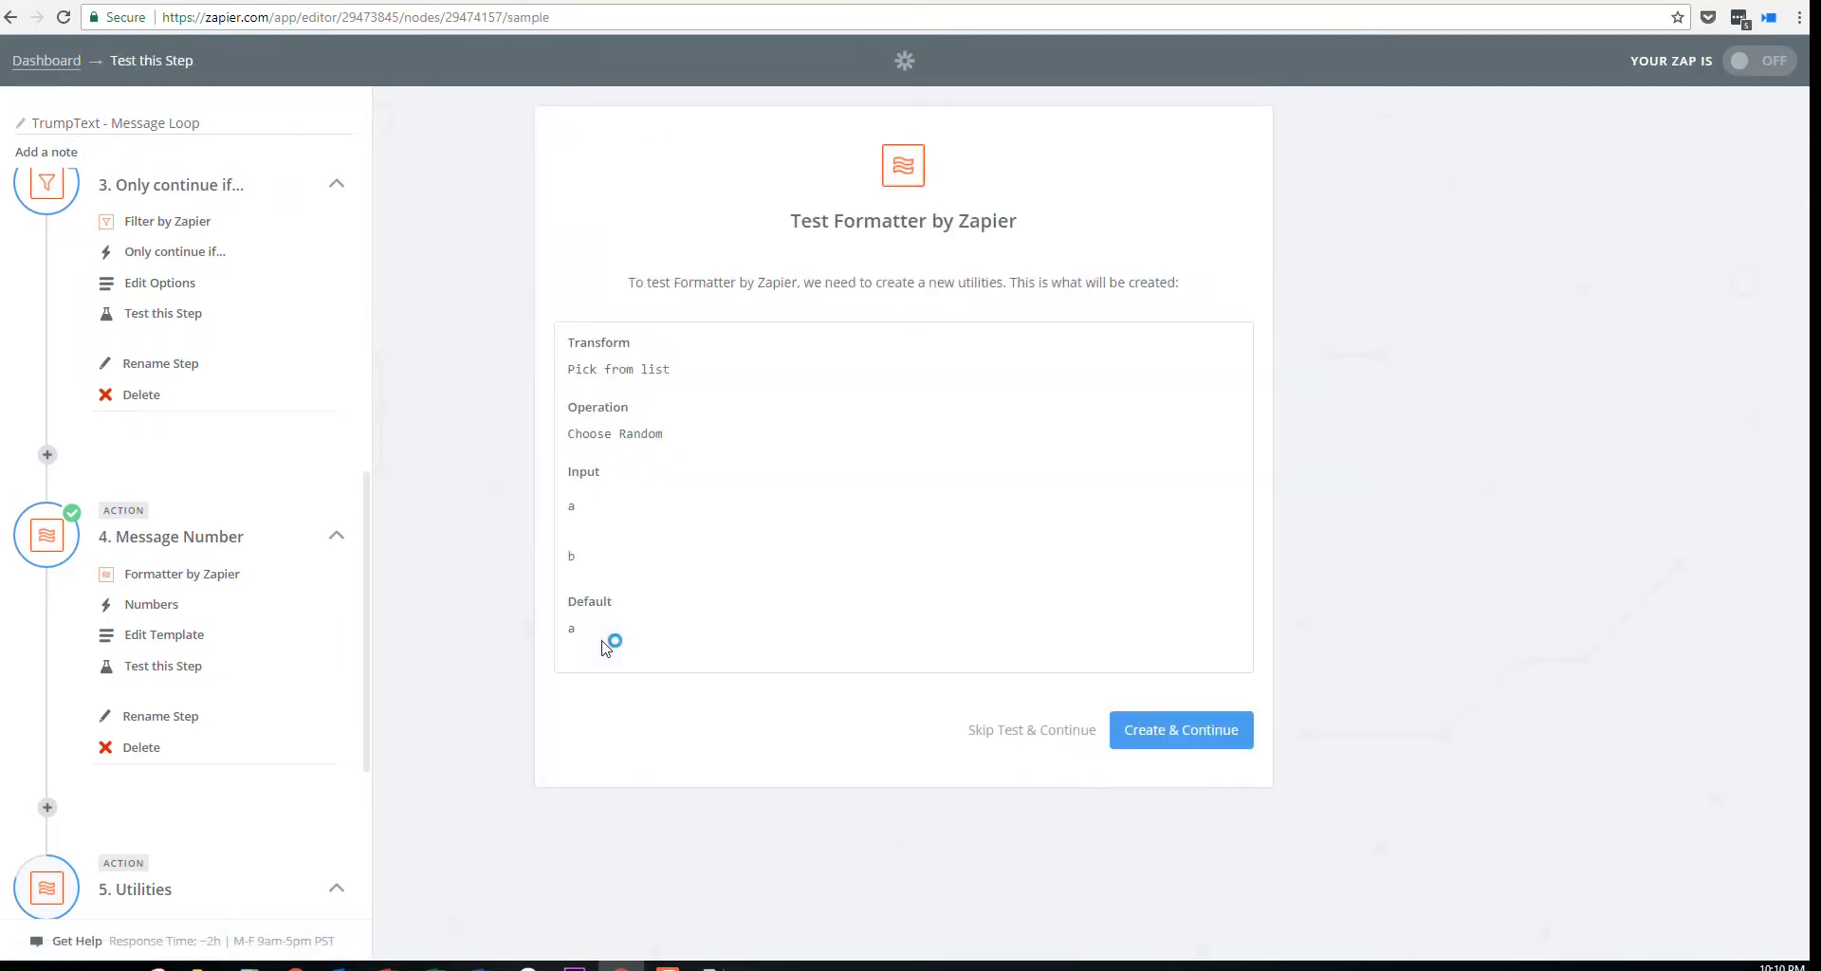
Run the test of the Utilities step and rename step 5 as A/B Test
left_click(1157, 738)
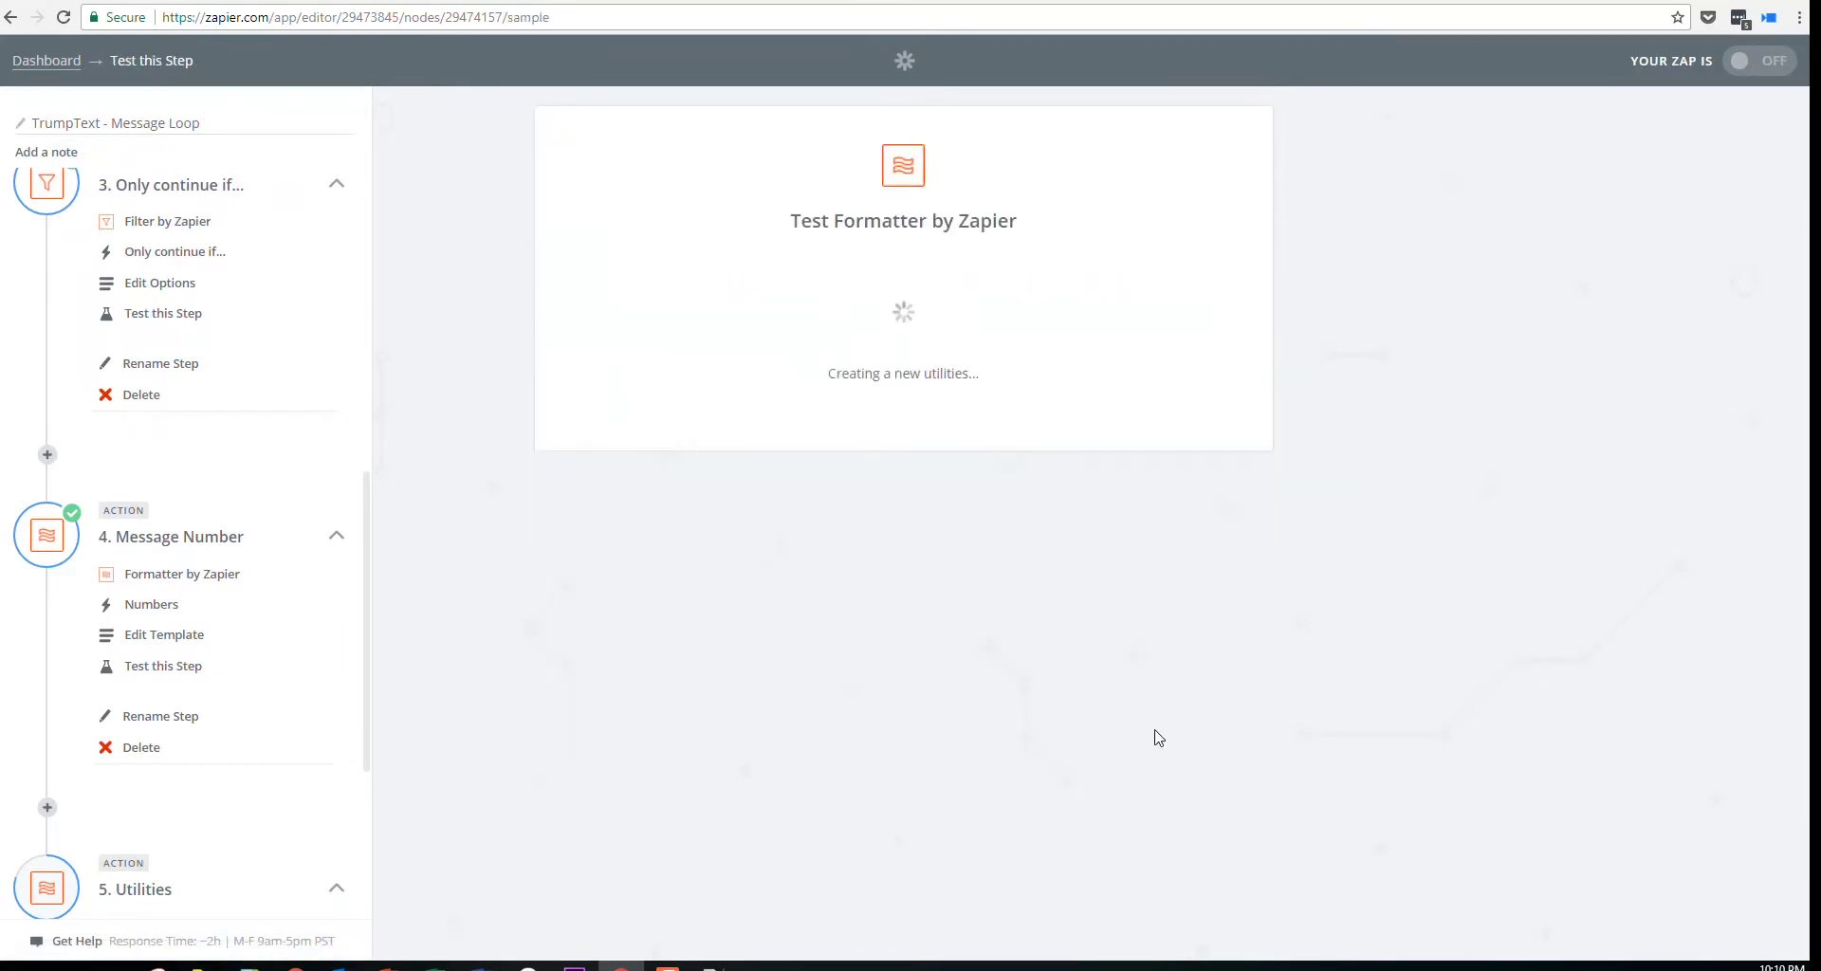
scroll(177, 804, "down", 2)
left_click(169, 735)
type("A/B")
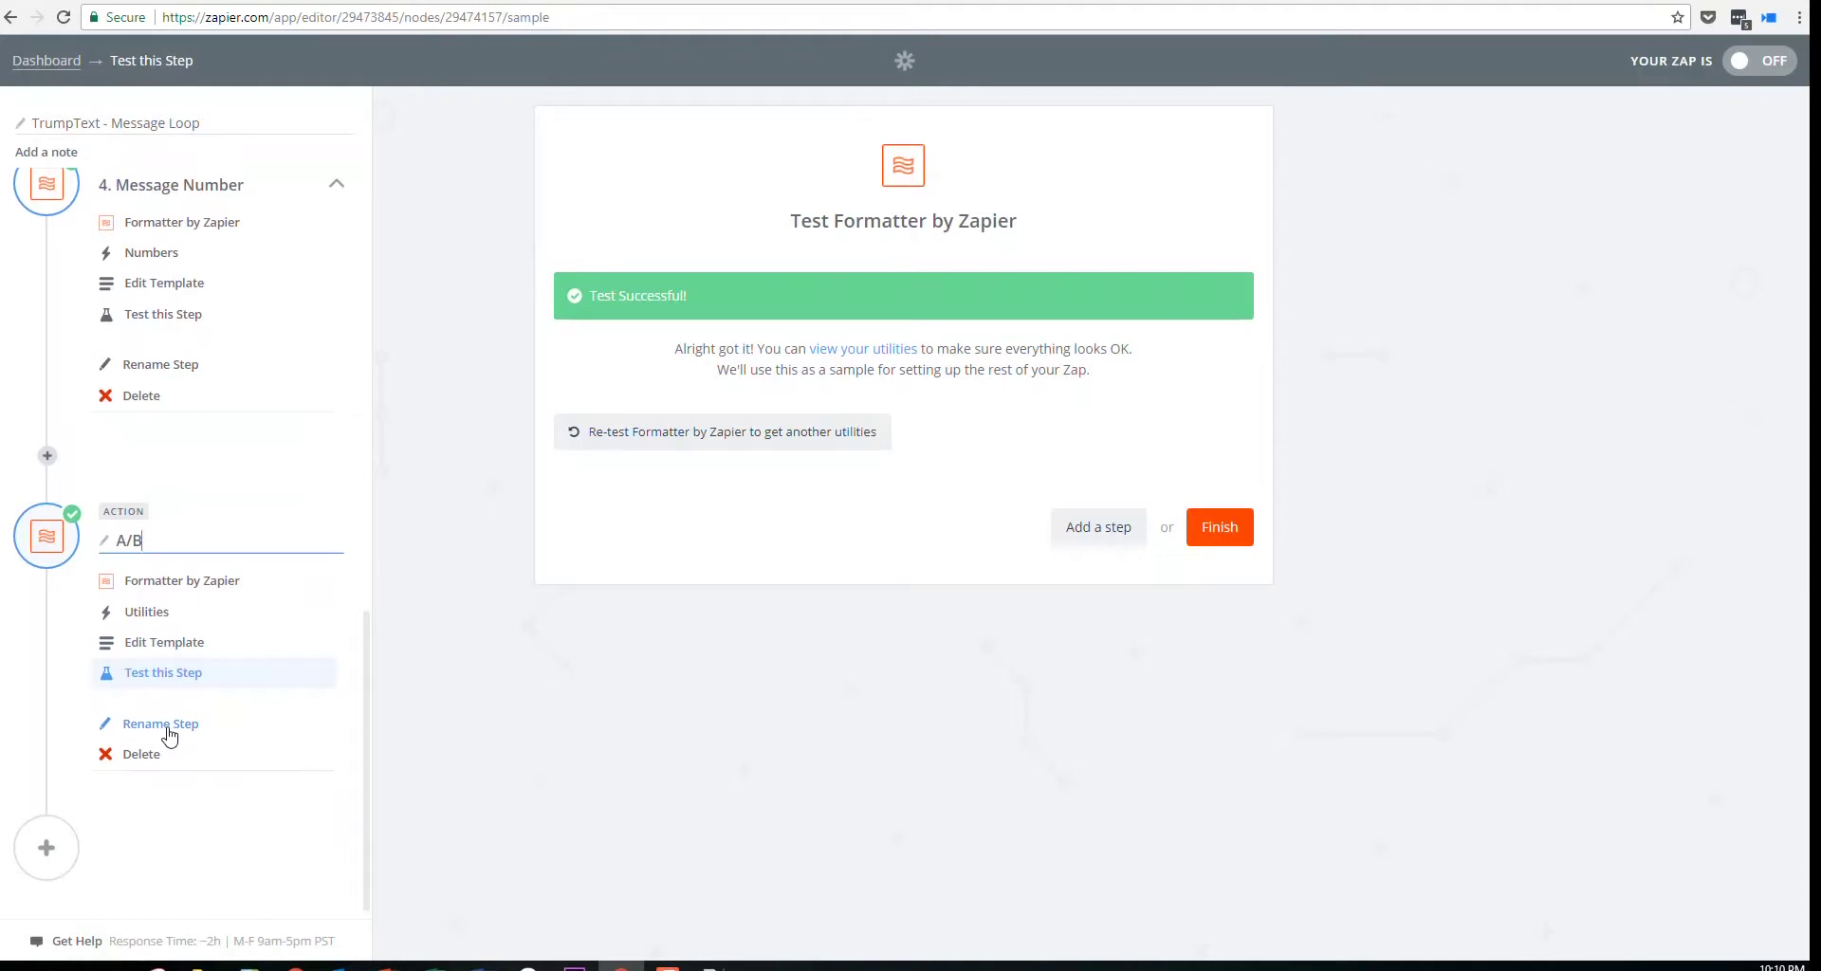
type("Test")
left_click(462, 683)
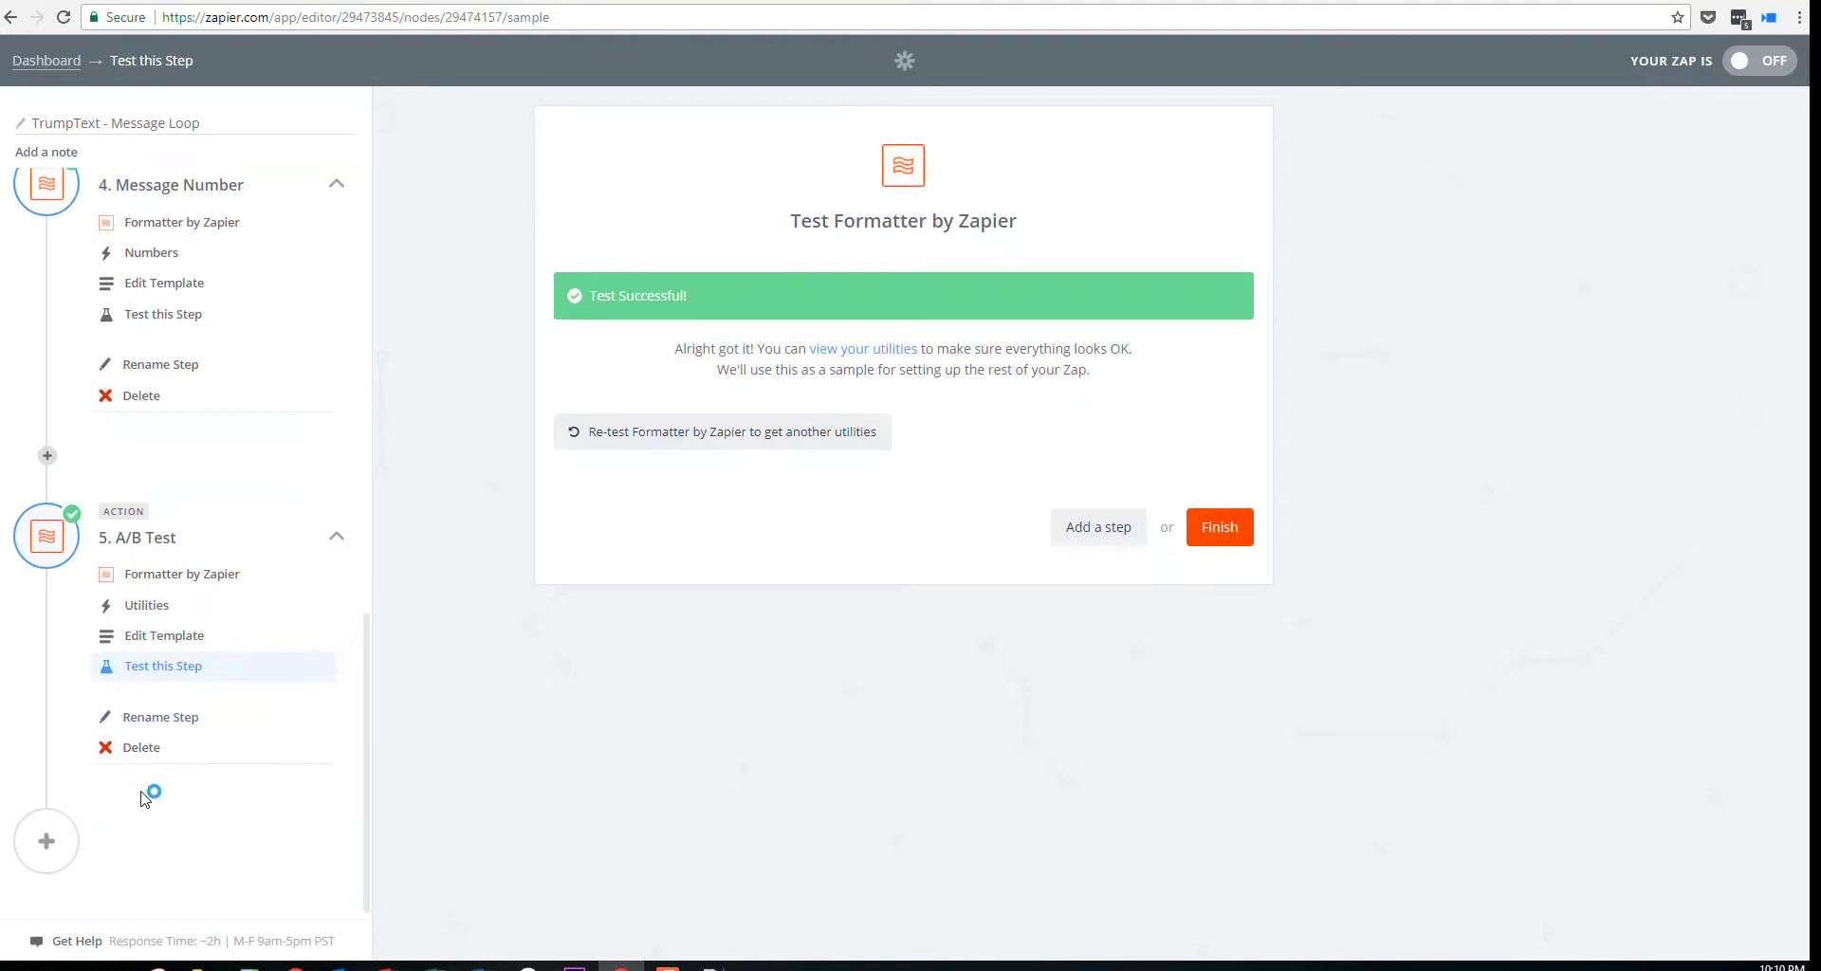
scroll(218, 465, "up", 1)
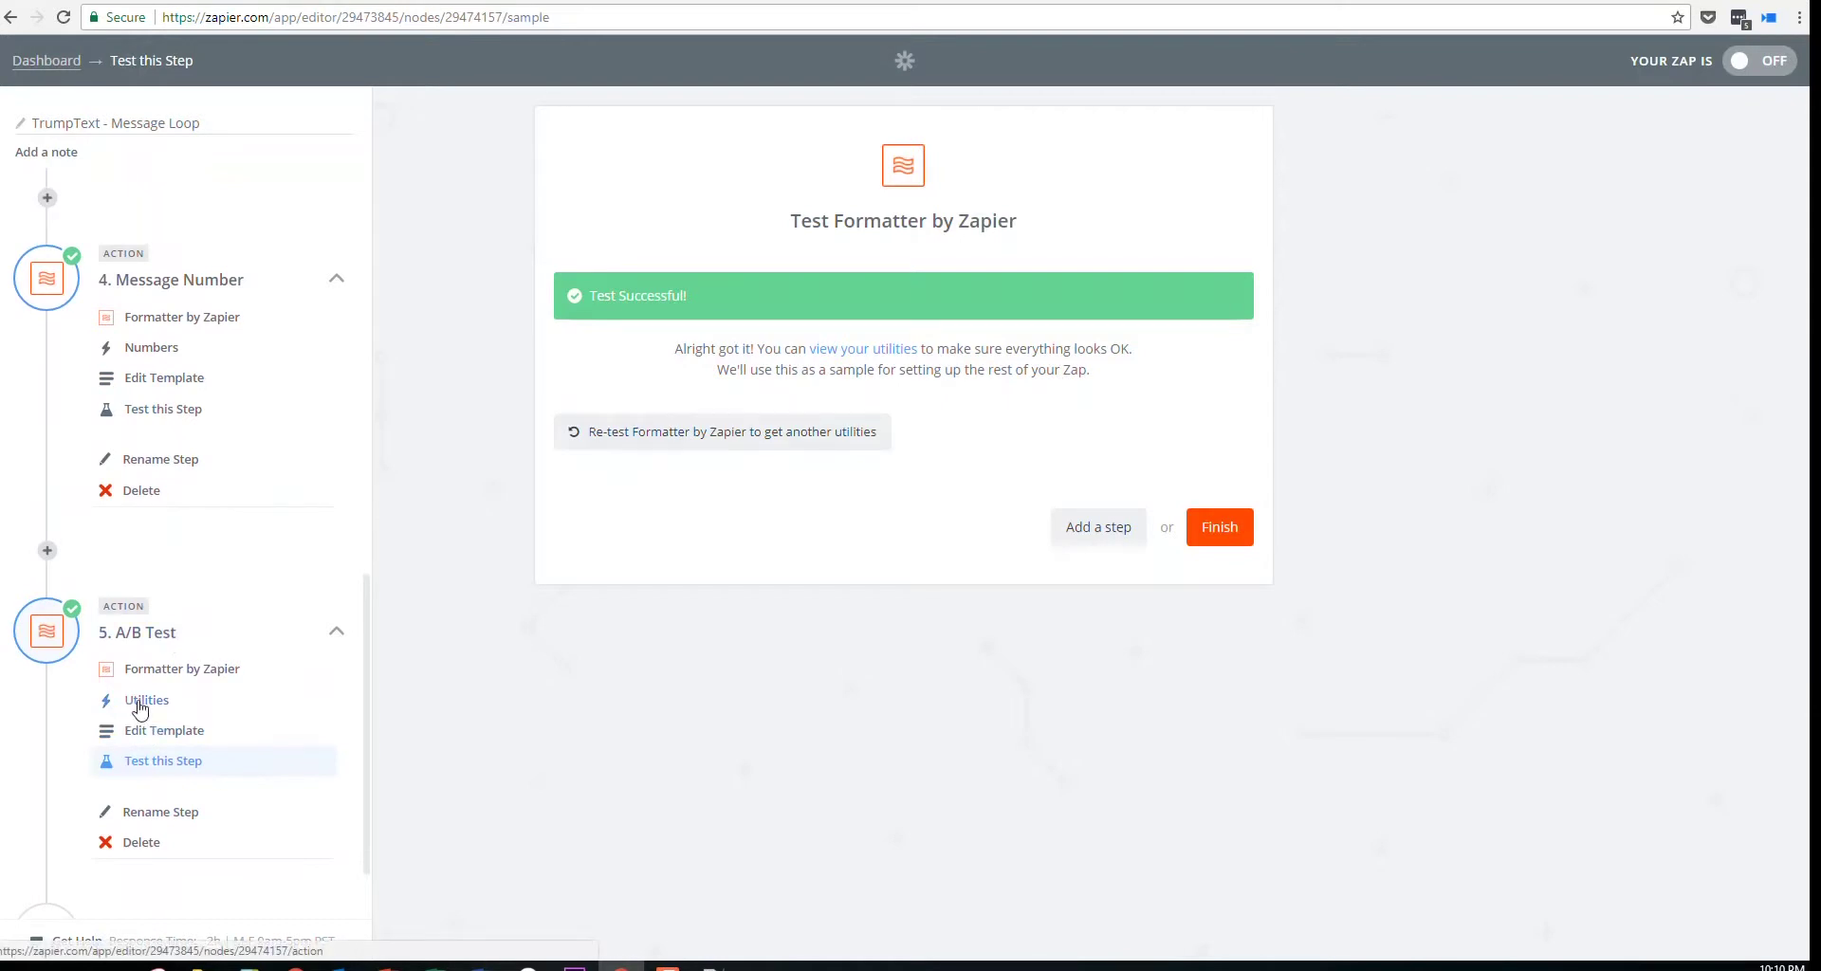
scroll(180, 759, "down", 1)
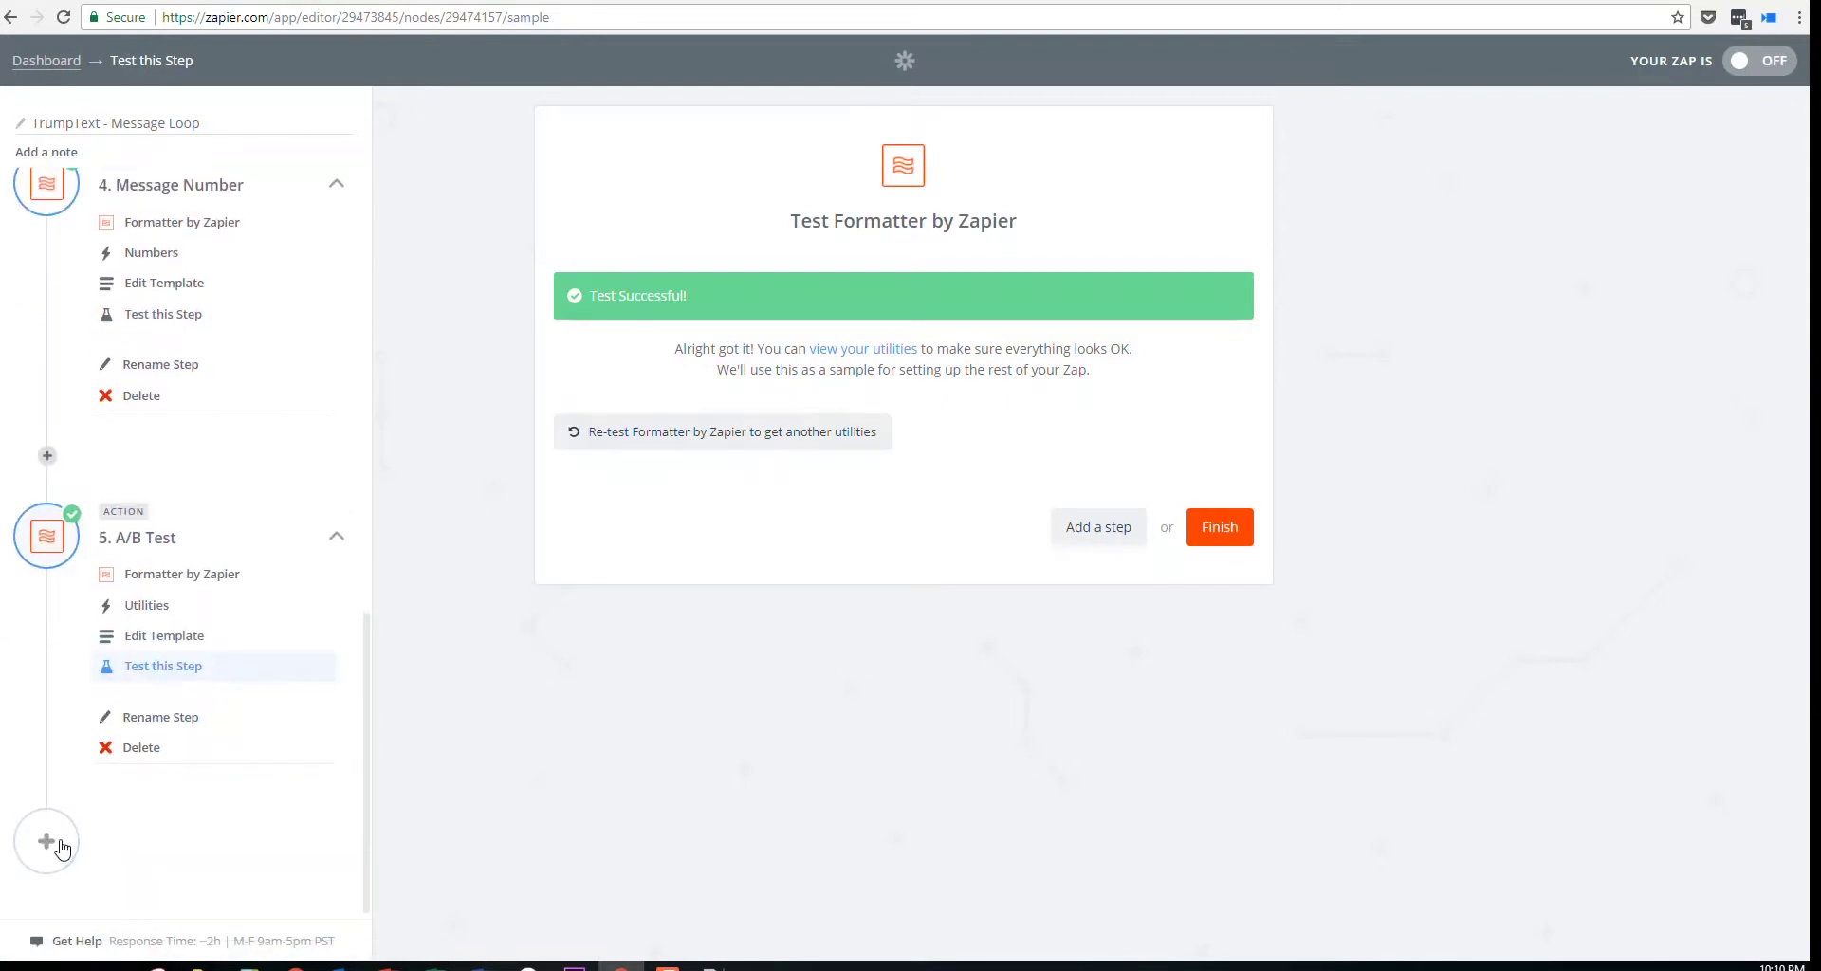
Review how the SMSNumber column of the TrumpText spreadsheet's Quotes sheet combines batch number and test letter in Google Sheets, and return to Zapier
left_click(292, 1)
left_click(210, 220)
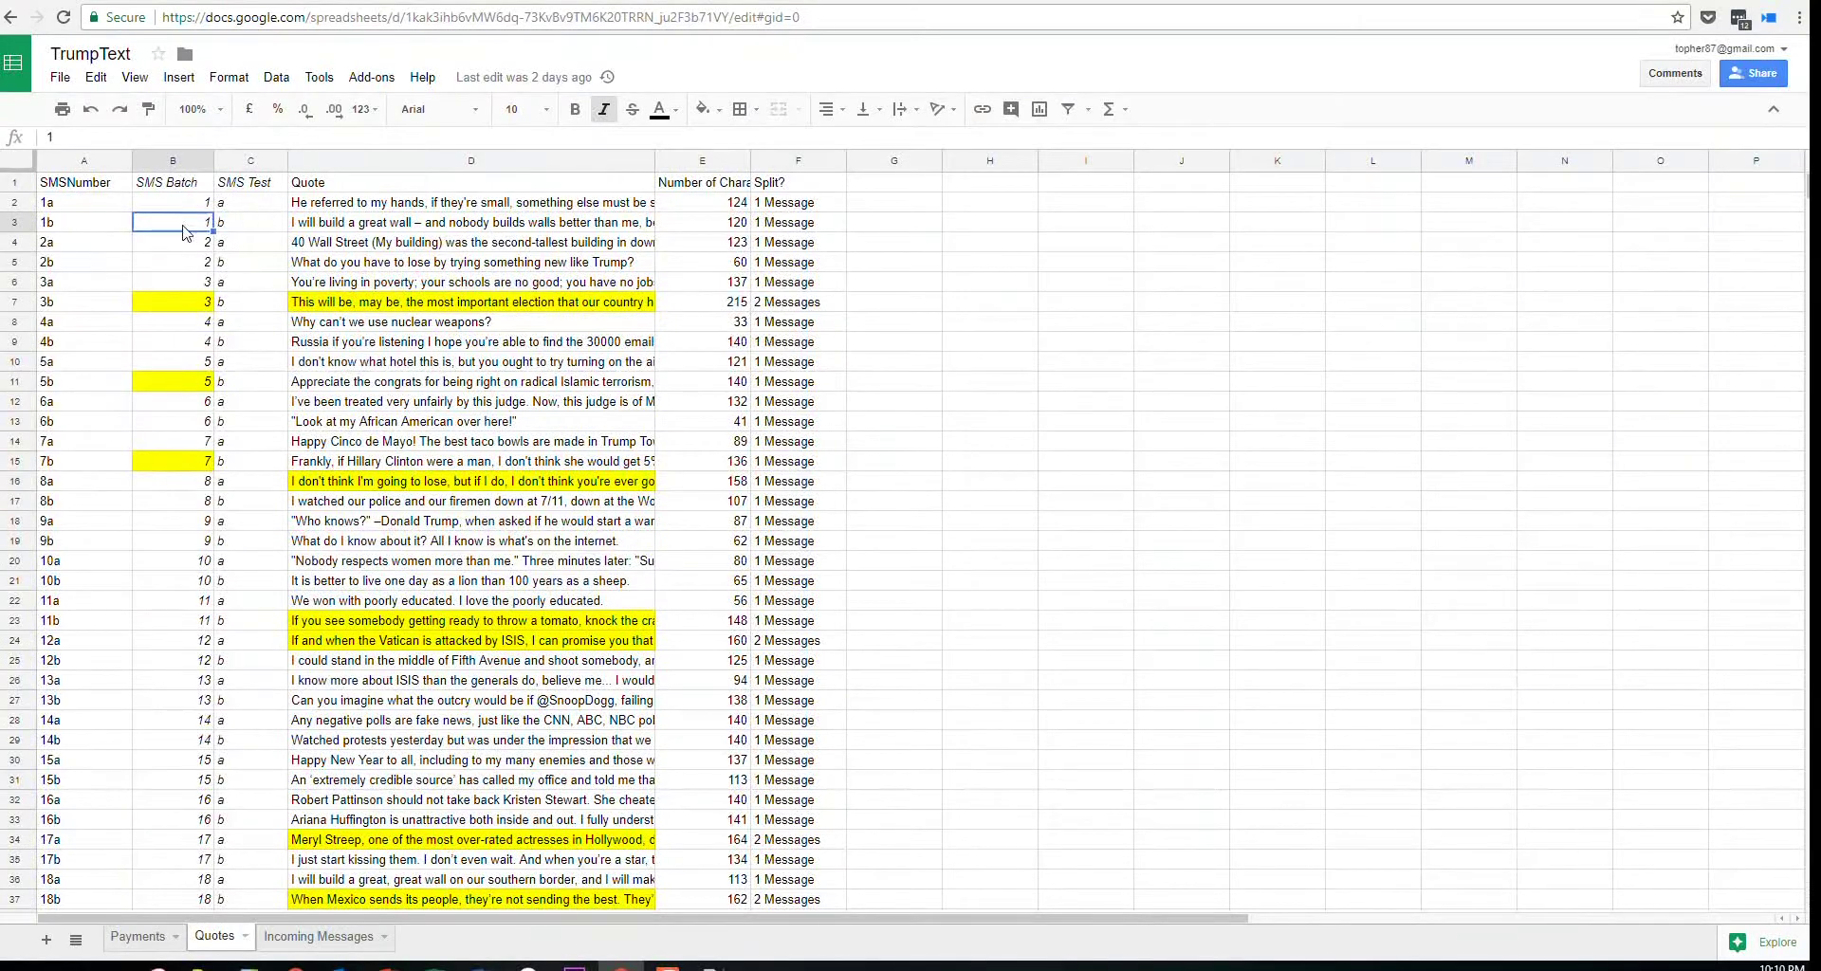
left_click(95, 218)
left_click(89, 244)
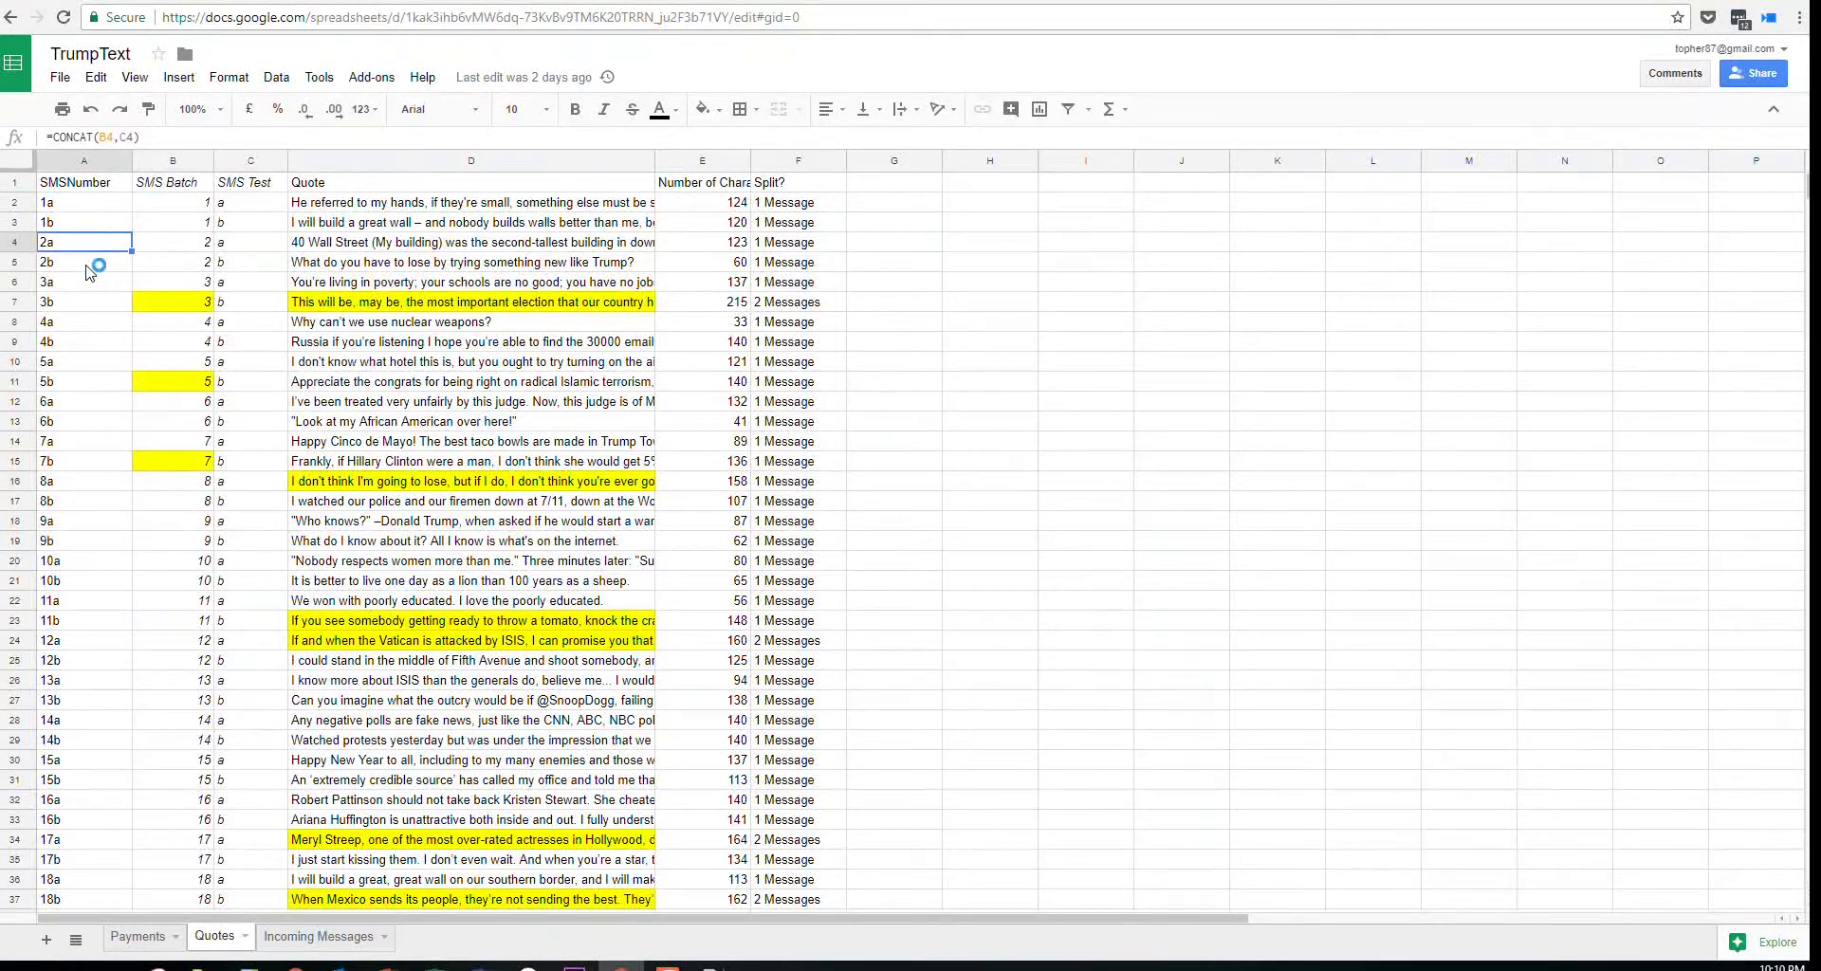
left_click(131, 1)
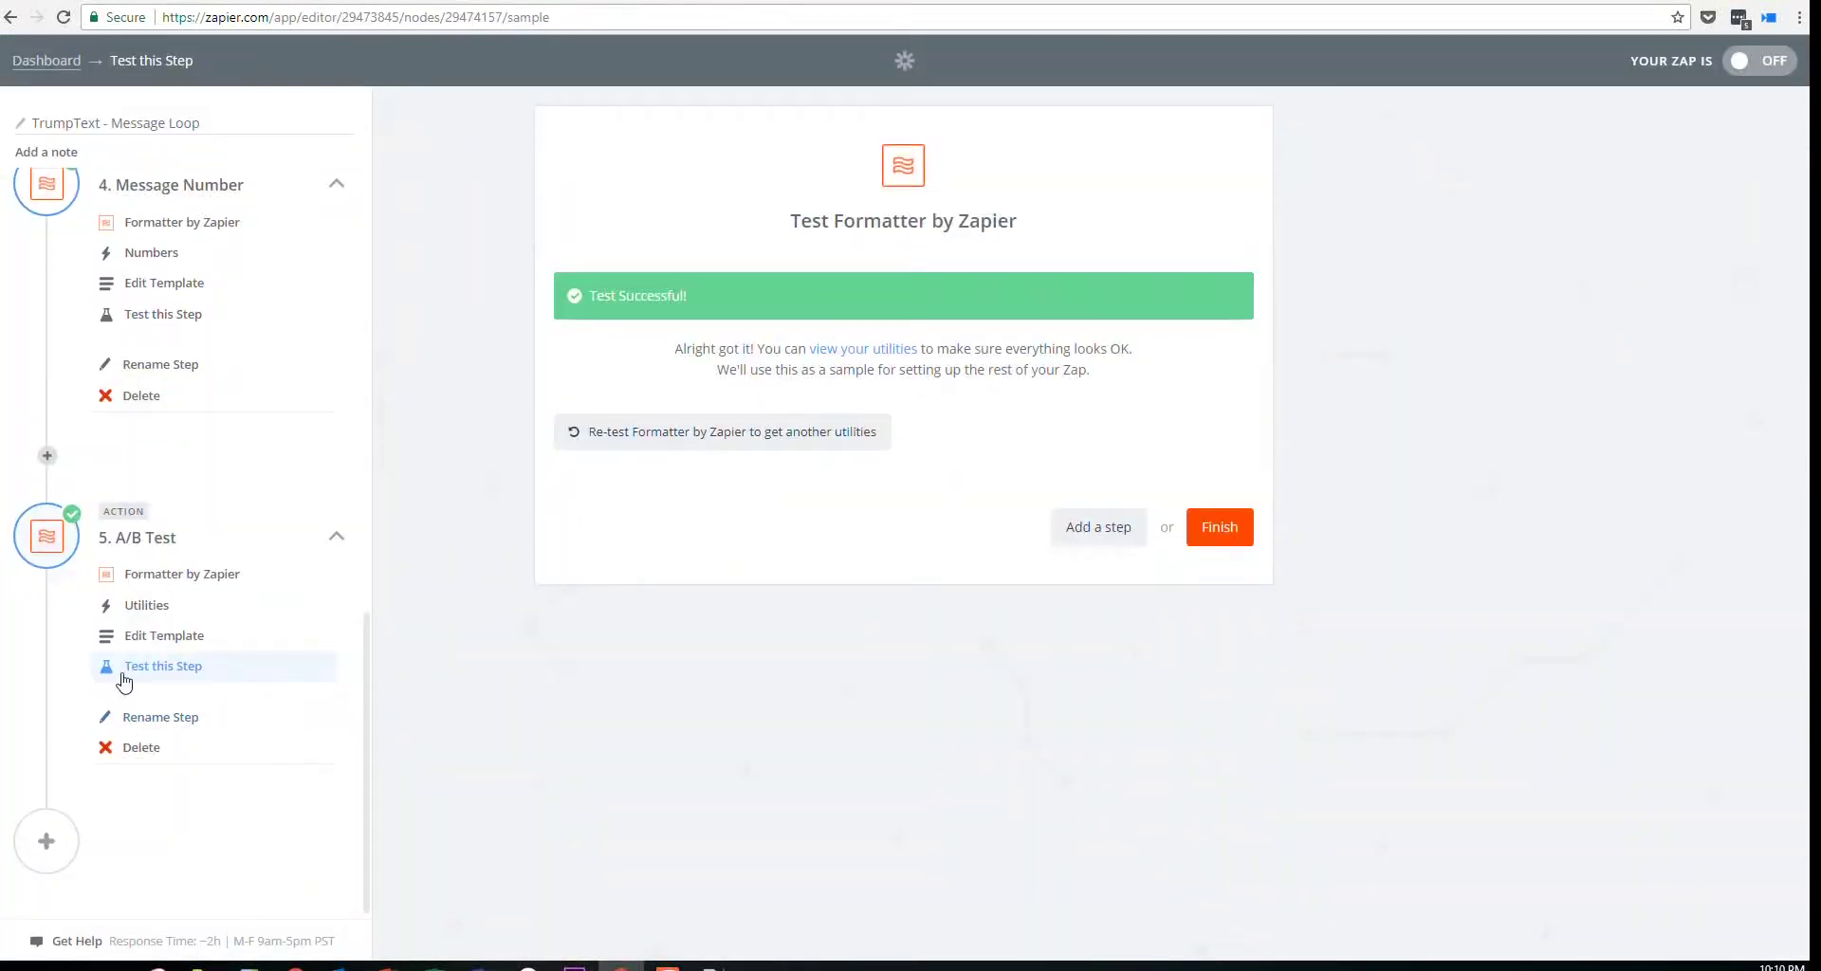
Add a sixth step to the zap as a Google Sheets Lookup Spreadsheet Row search
left_click(47, 841)
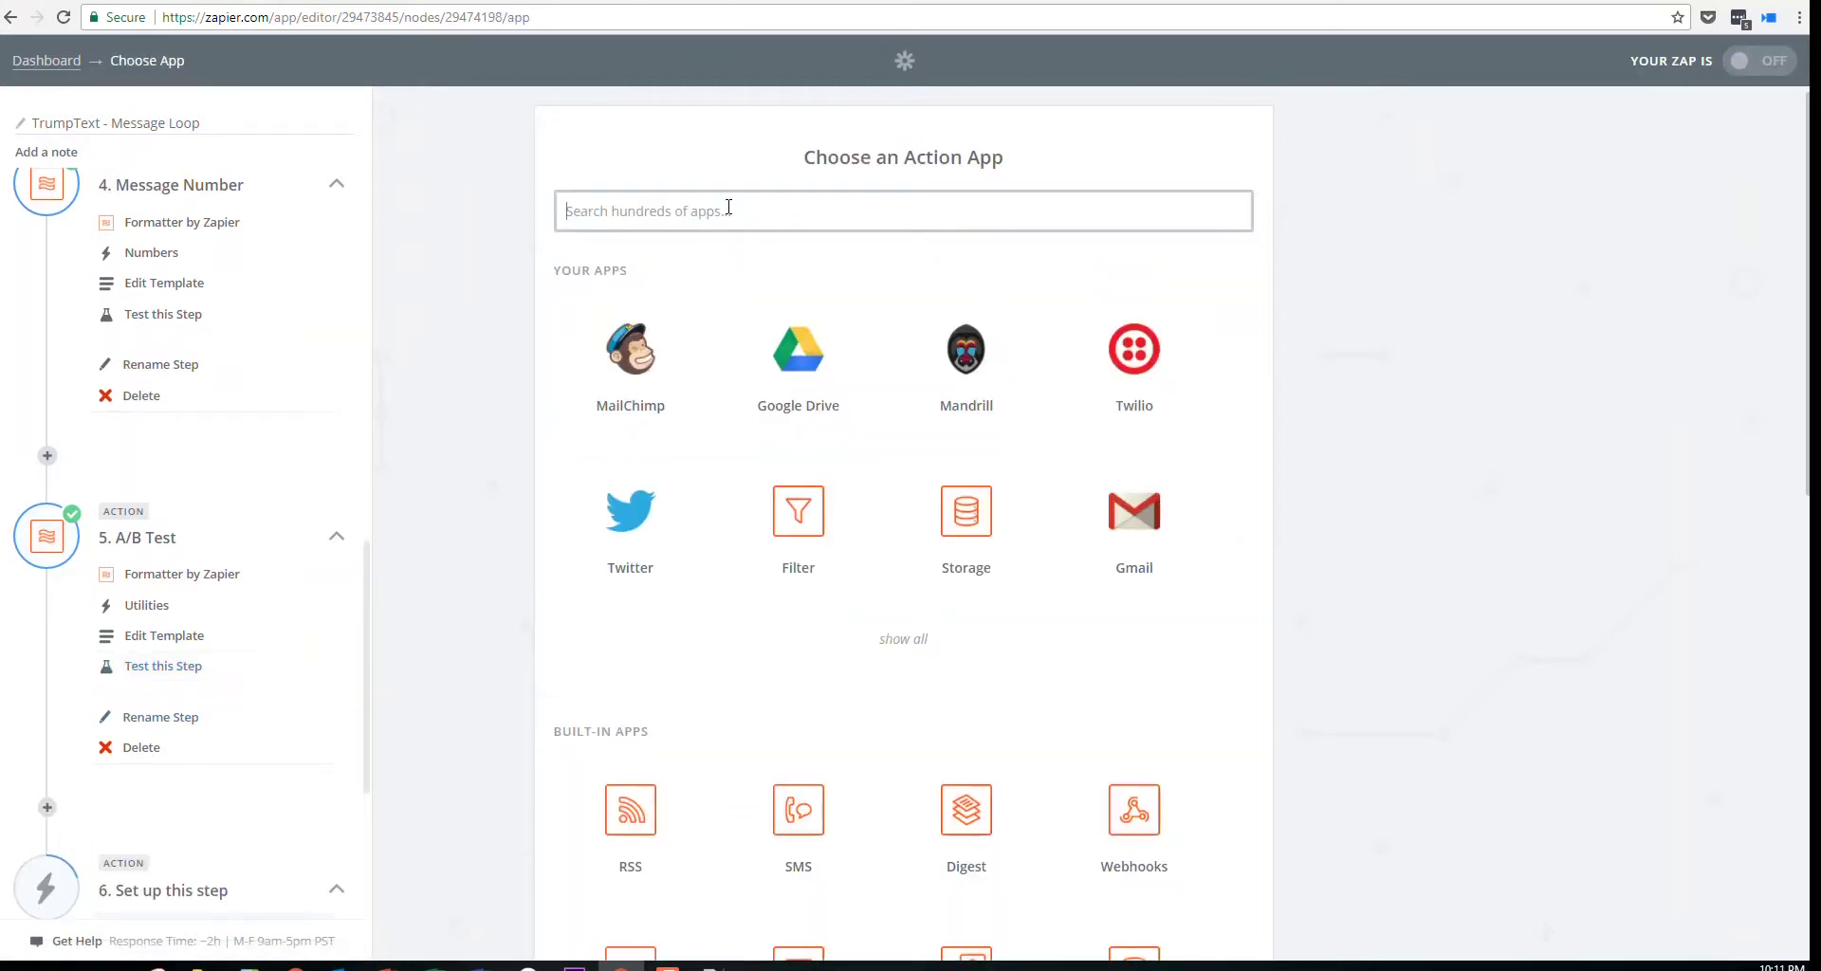
type("google")
left_click(678, 266)
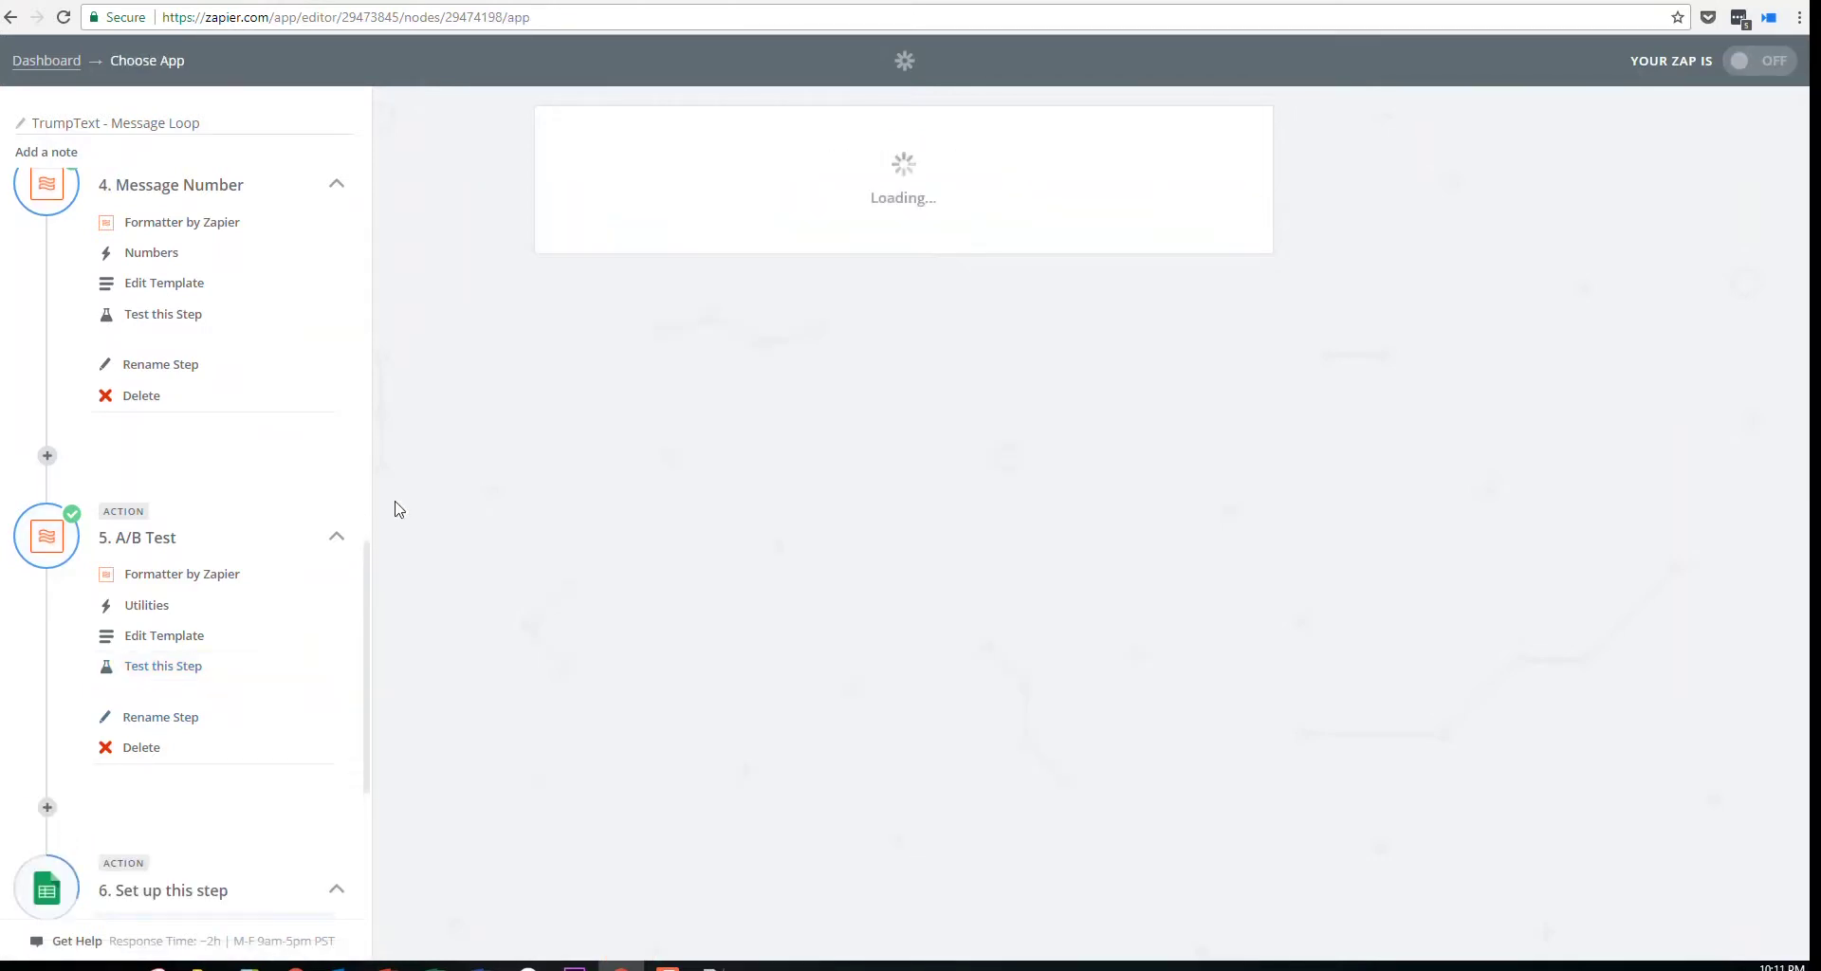
left_click(681, 645)
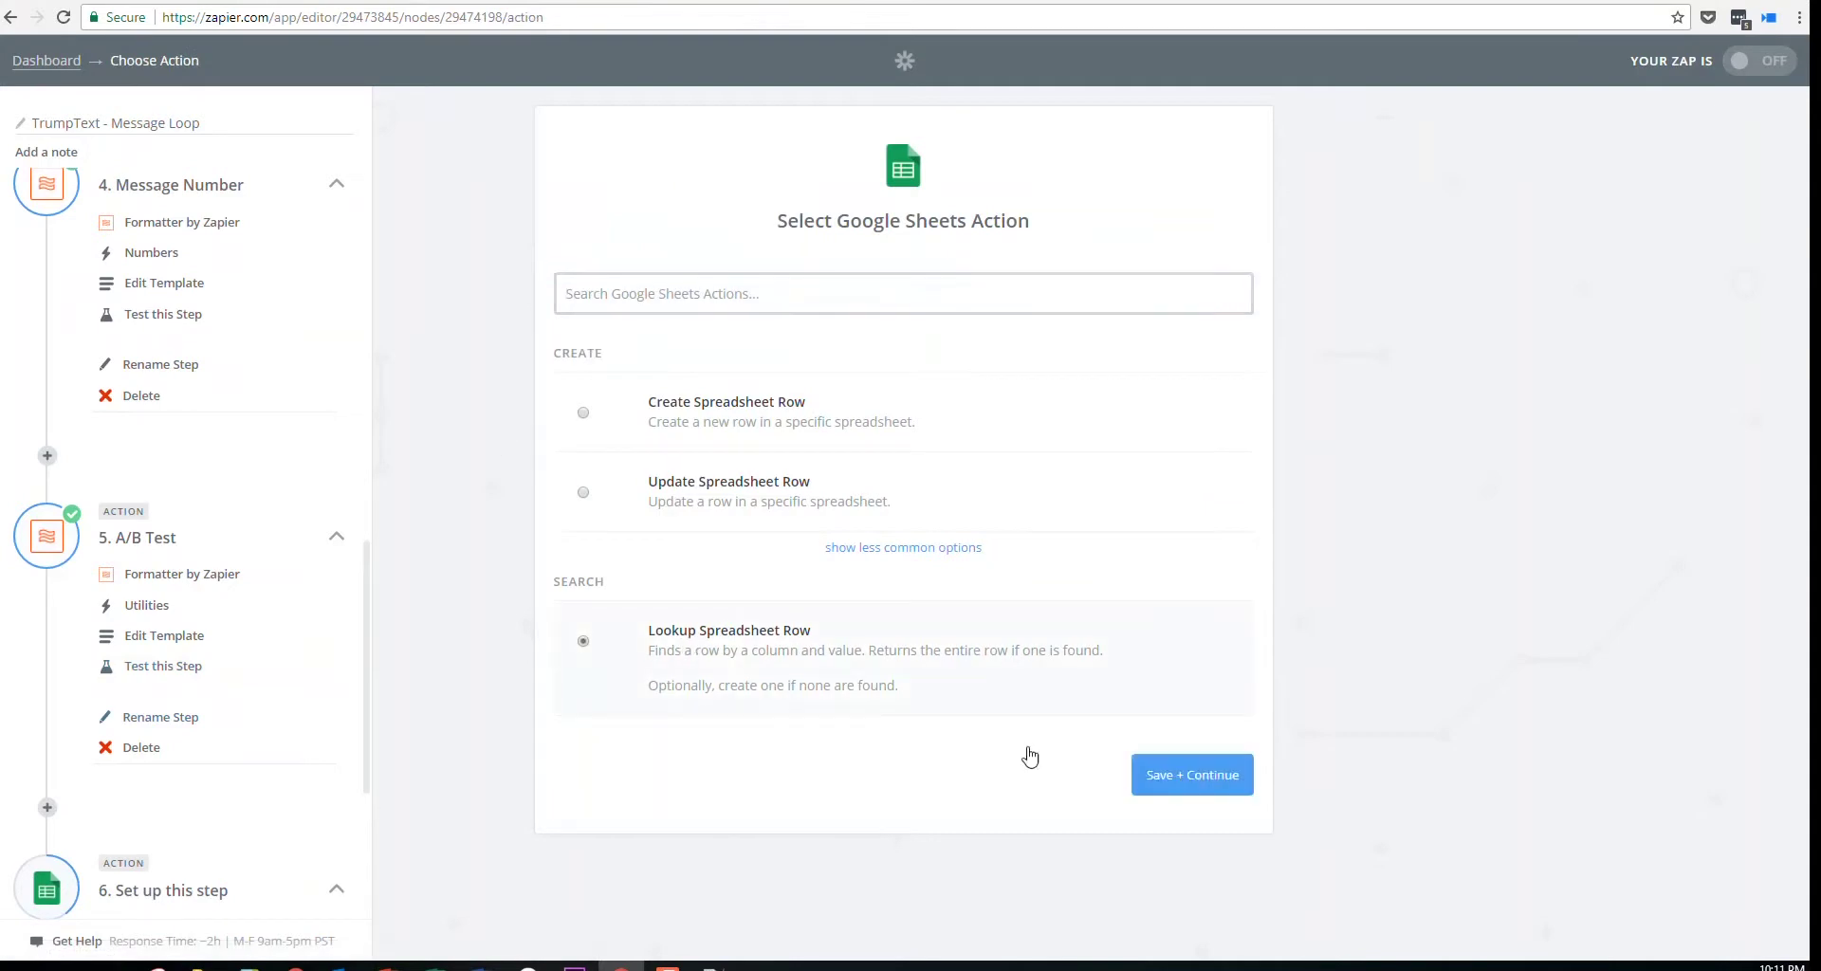
left_click(1191, 773)
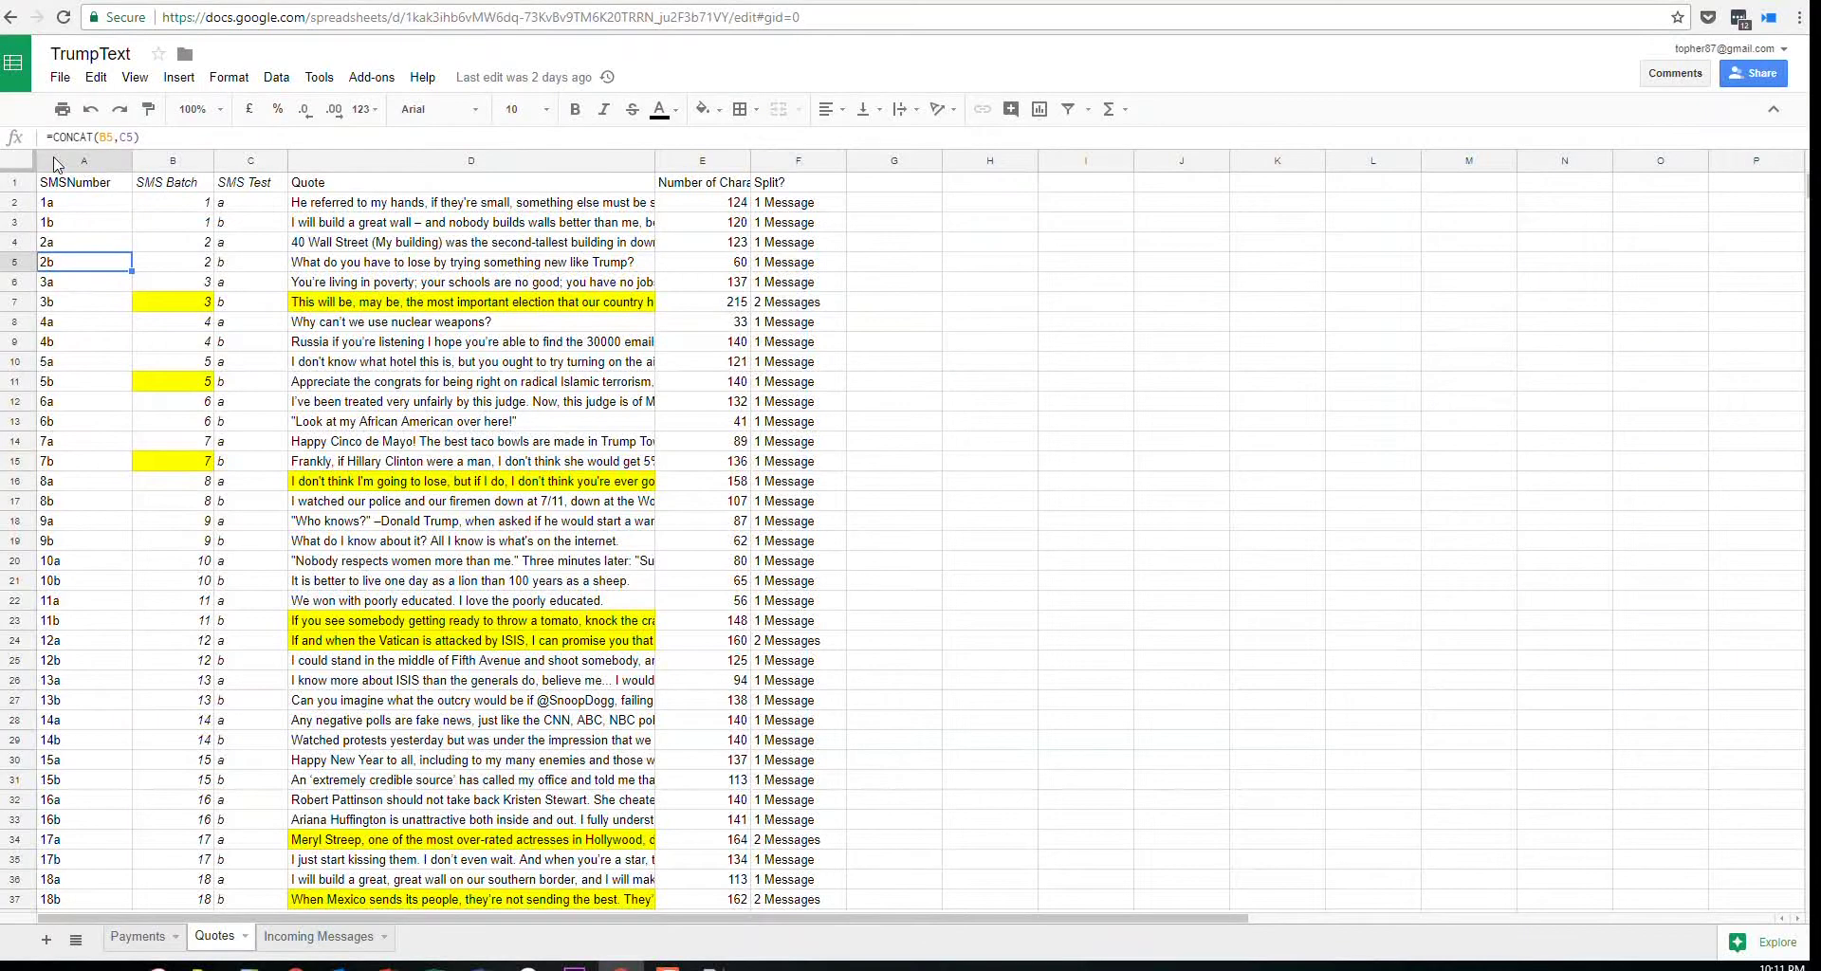
Examine the SMSNumber column and the row for 1a with its quote in the Quotes sheet
left_click(82, 163)
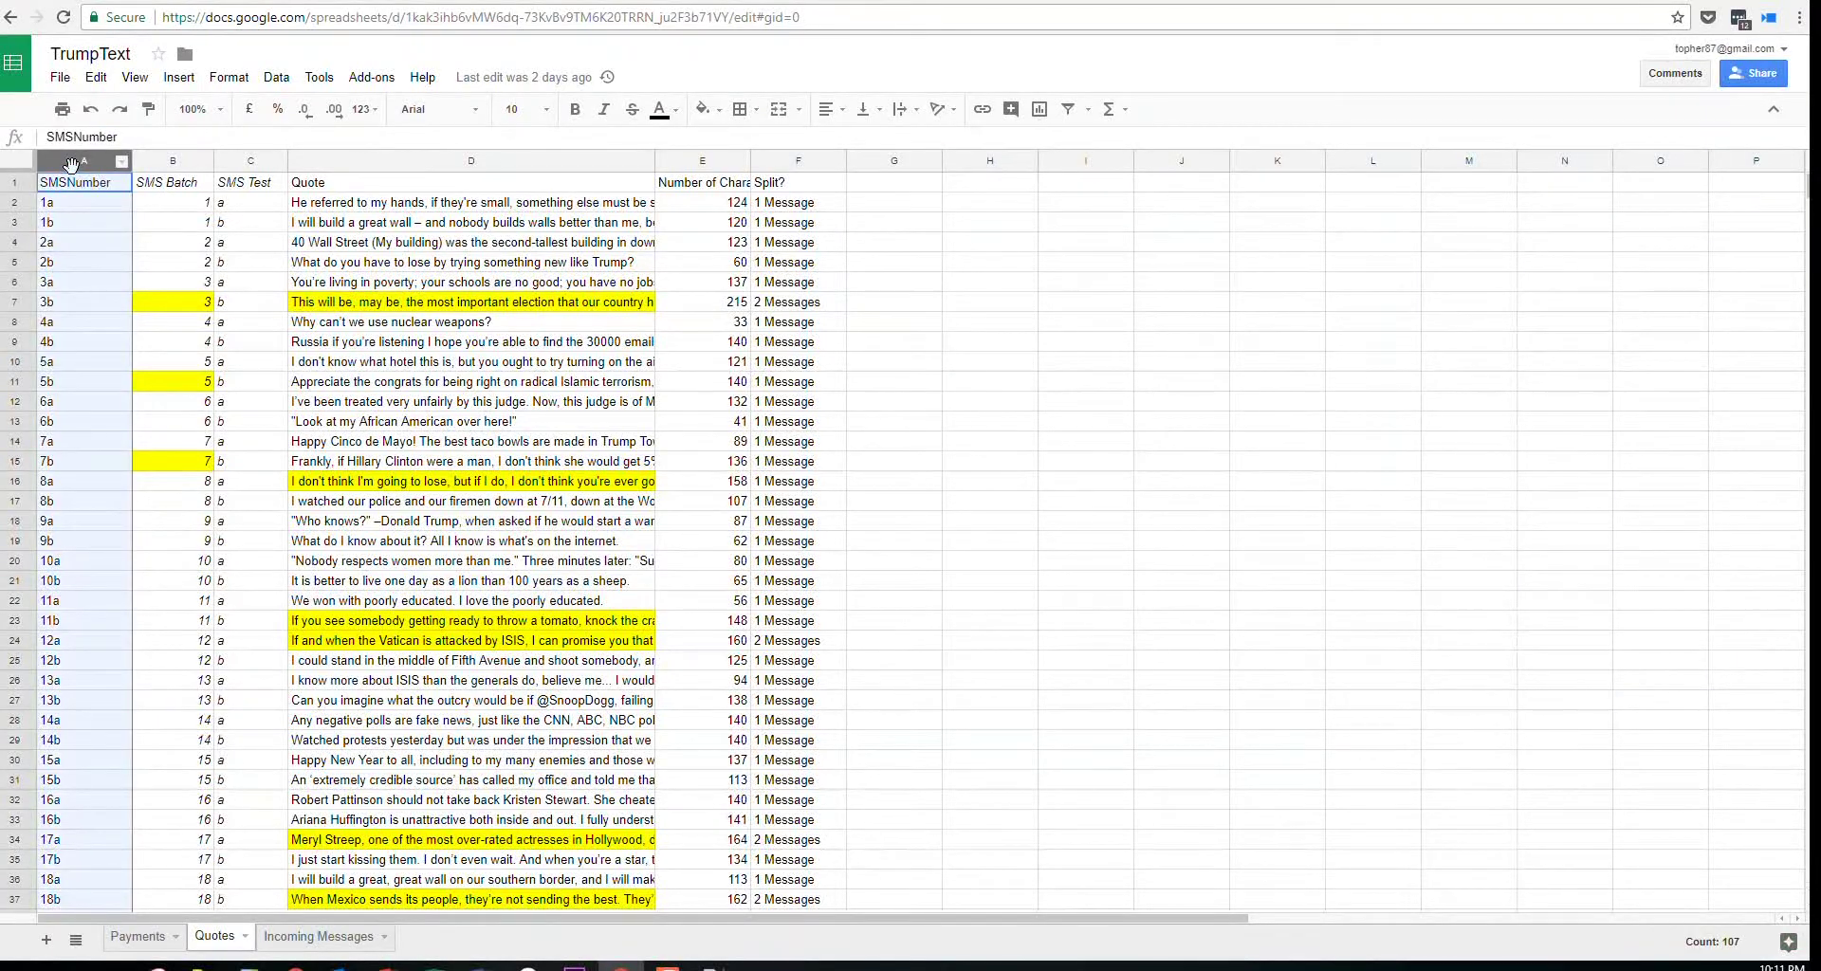
left_click(83, 421)
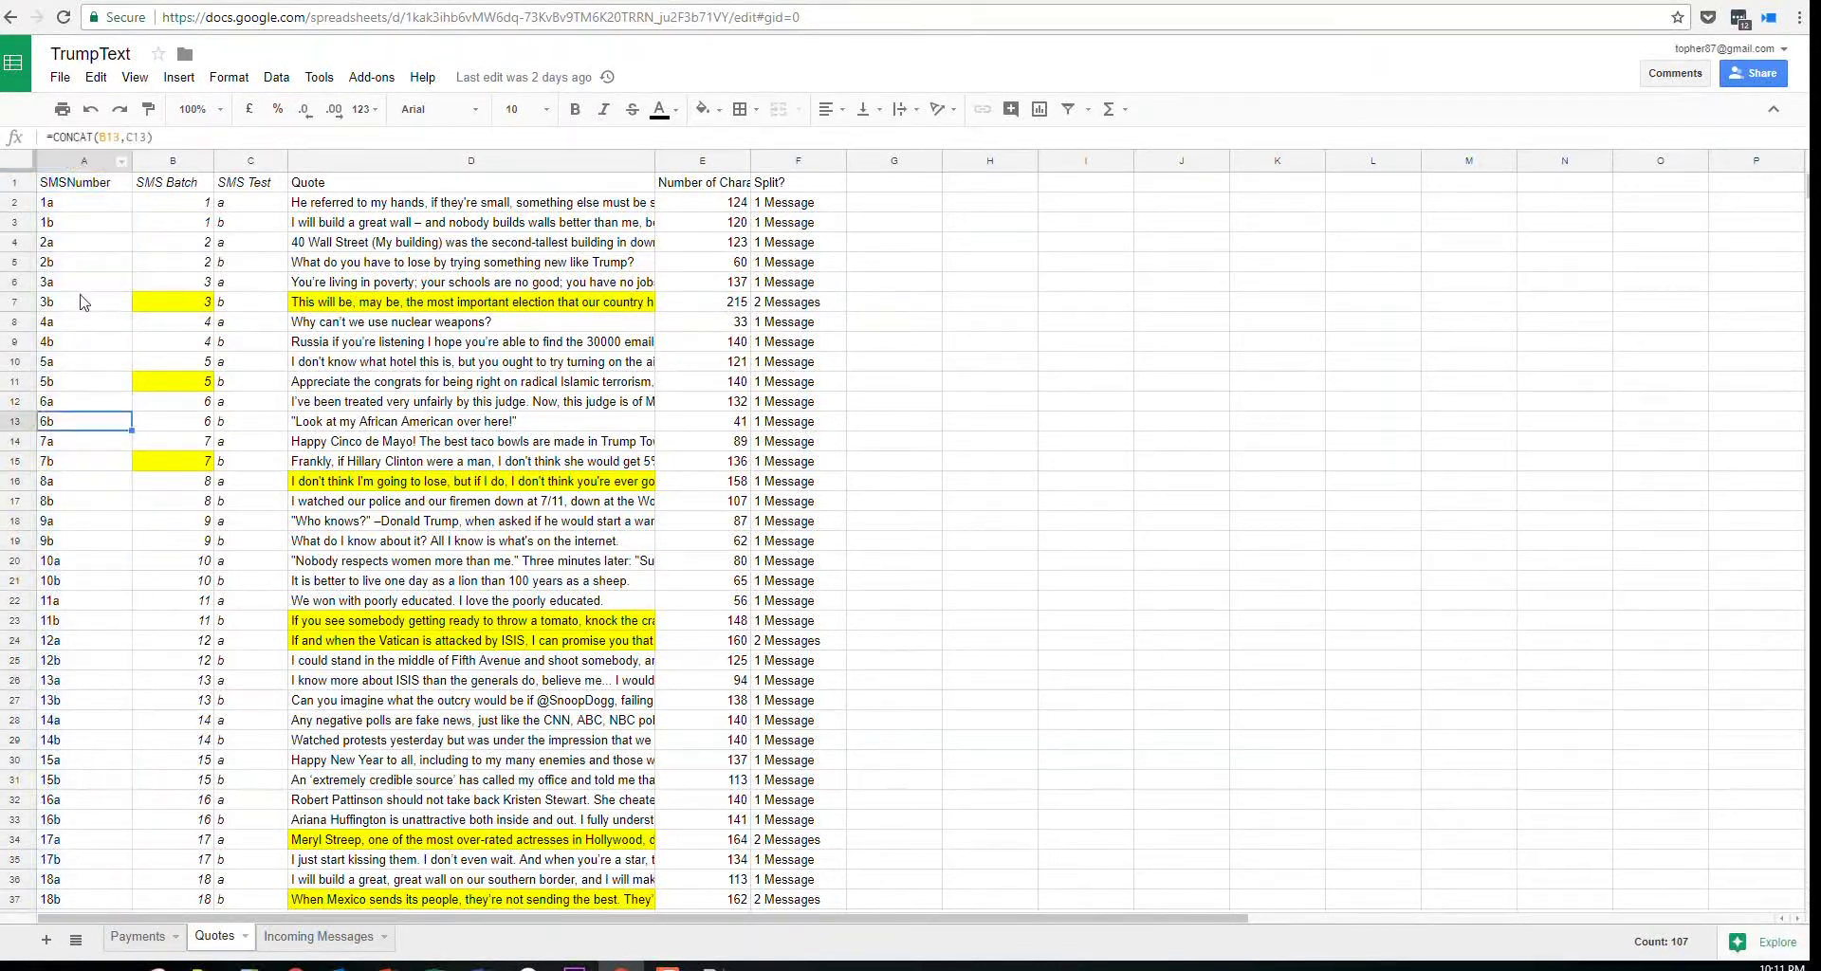
left_click(71, 205)
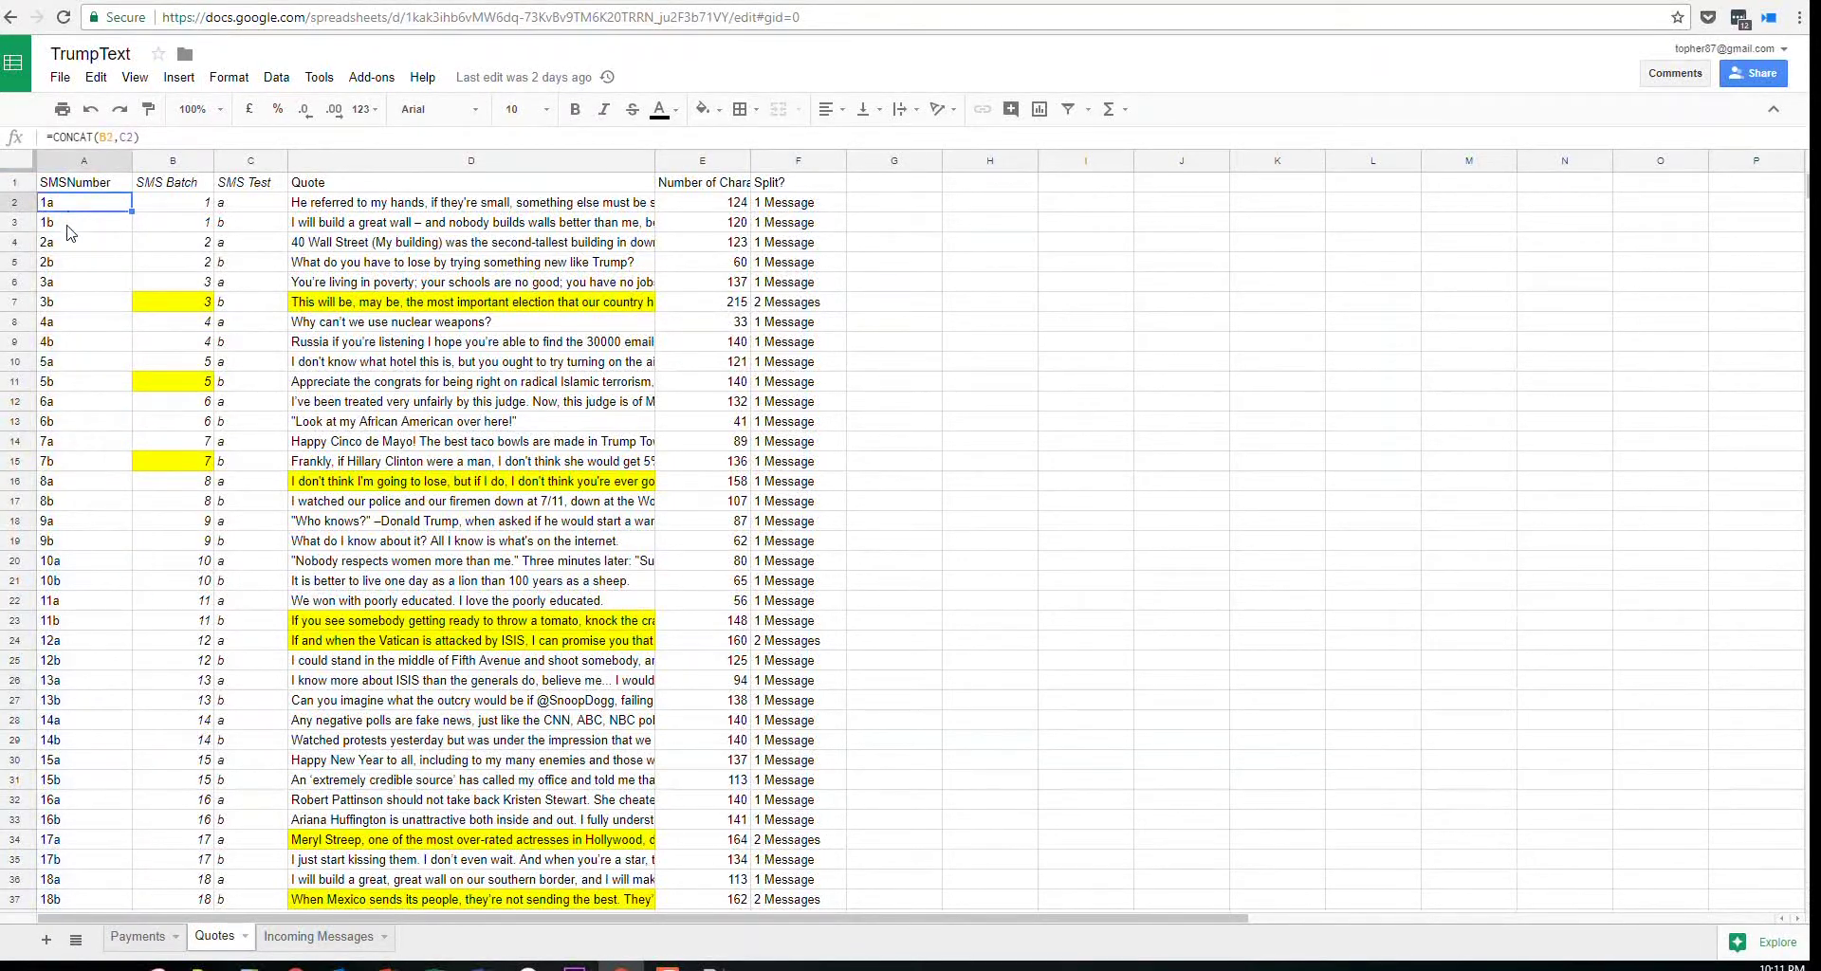
left_click(15, 203)
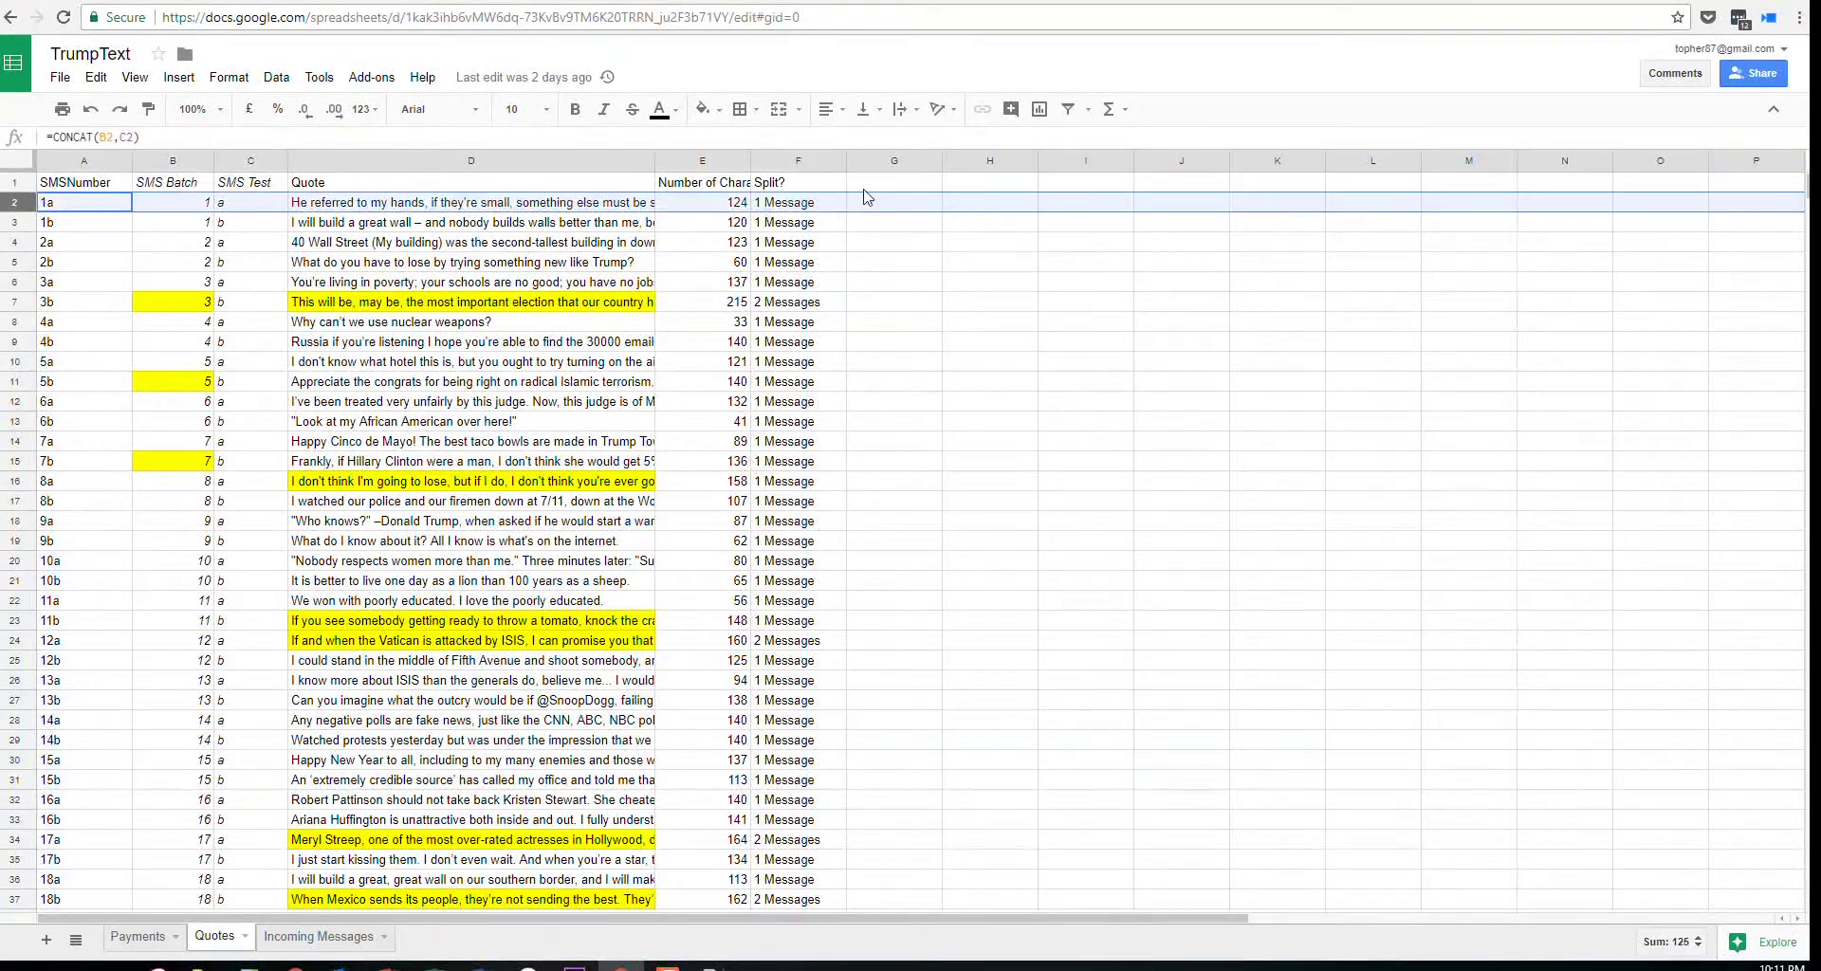
left_click(415, 204)
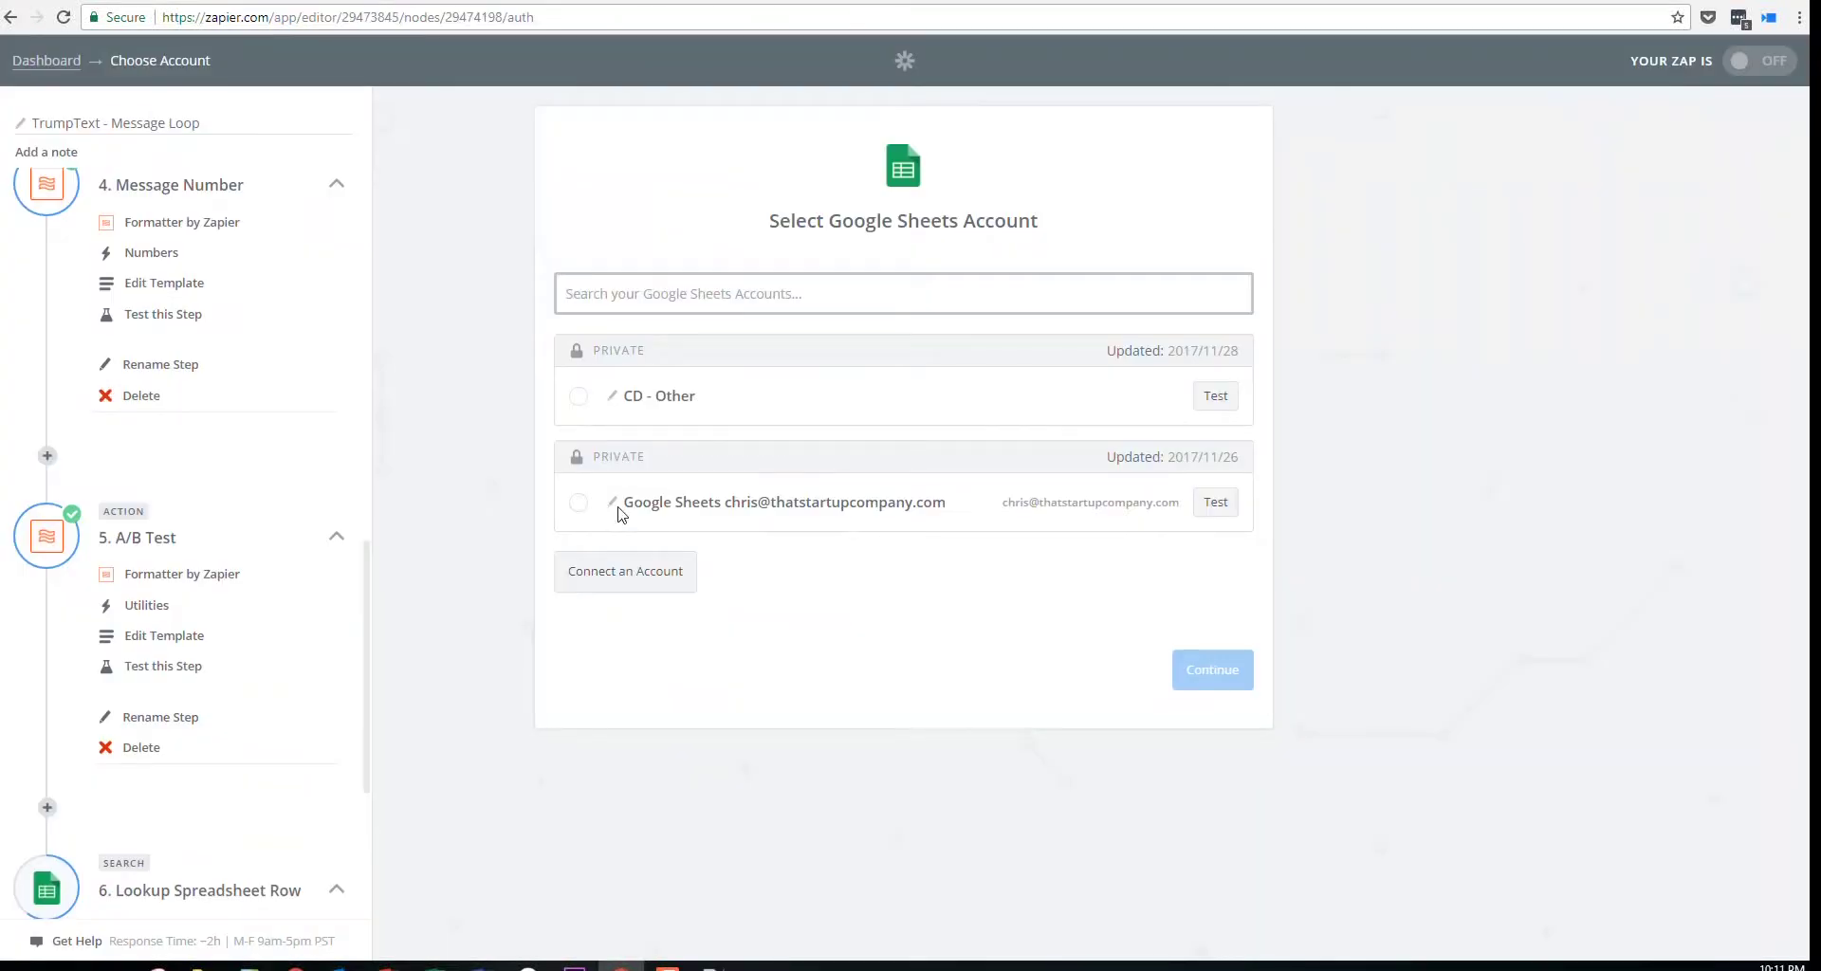
Use the Google Sheets account named after an e-mail address and search the TrumpText spreadsheet's Quotes worksheet by the SMSNumber column
left_click(621, 503)
left_click(1176, 675)
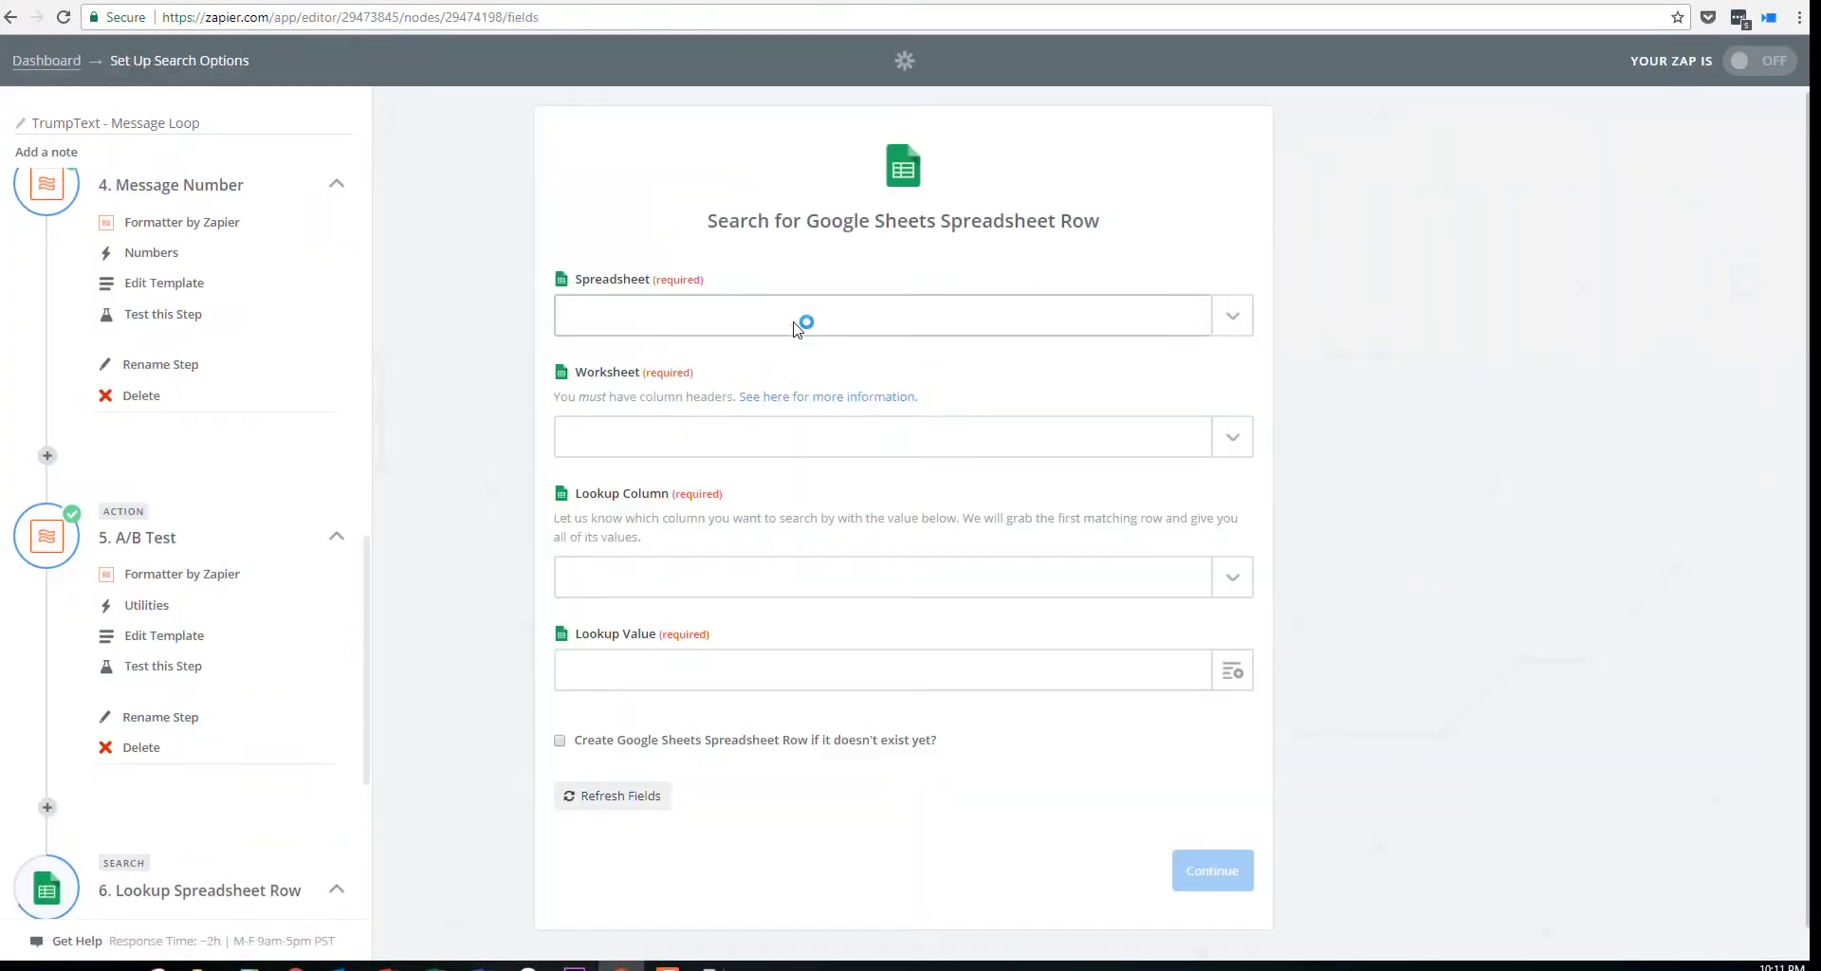
left_click(797, 323)
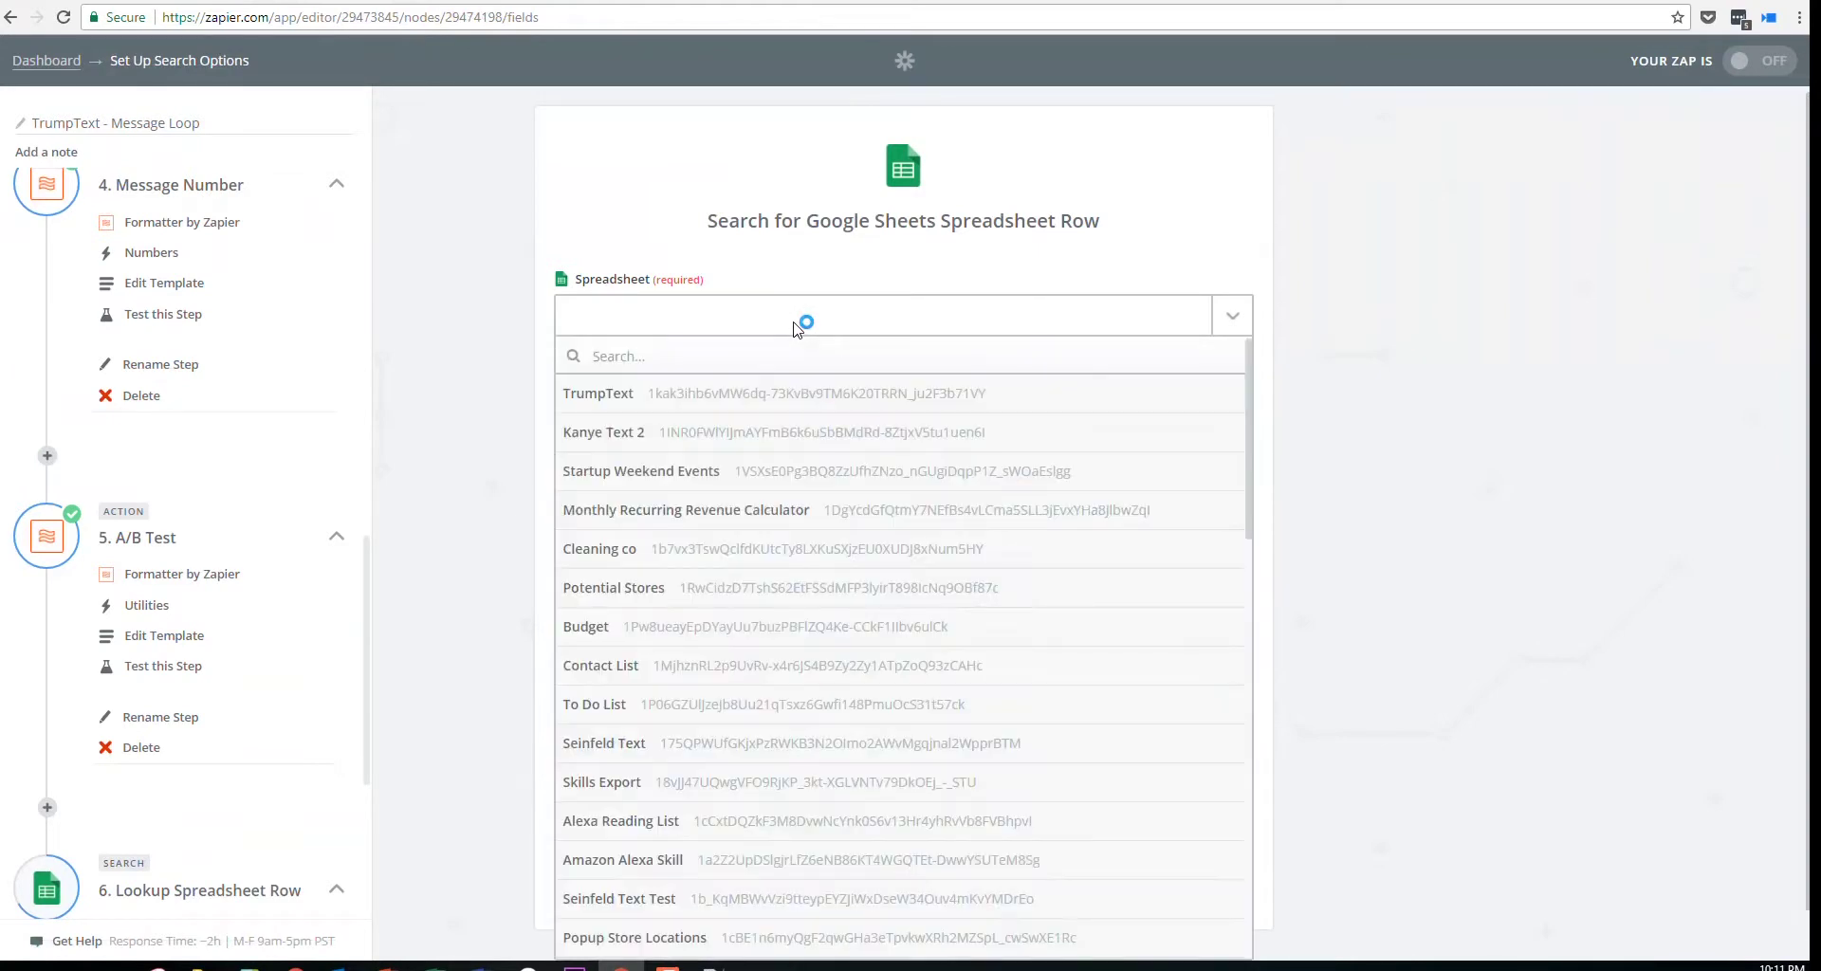
left_click(699, 409)
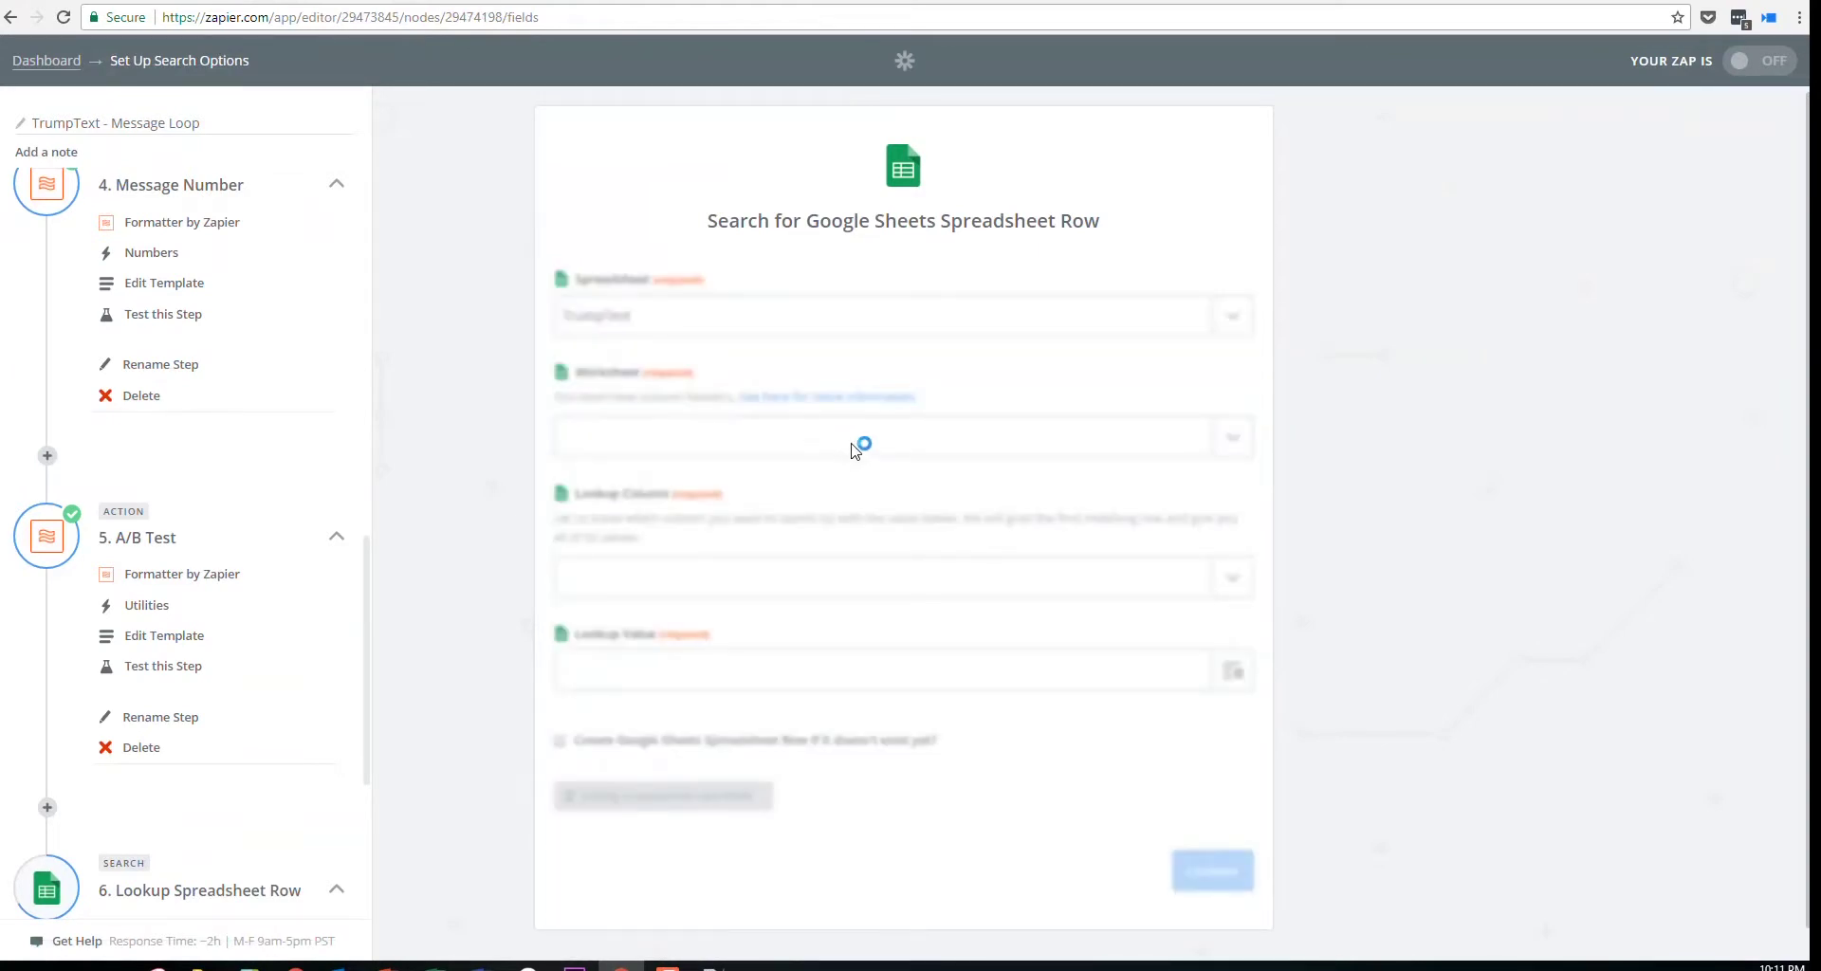
left_click(854, 440)
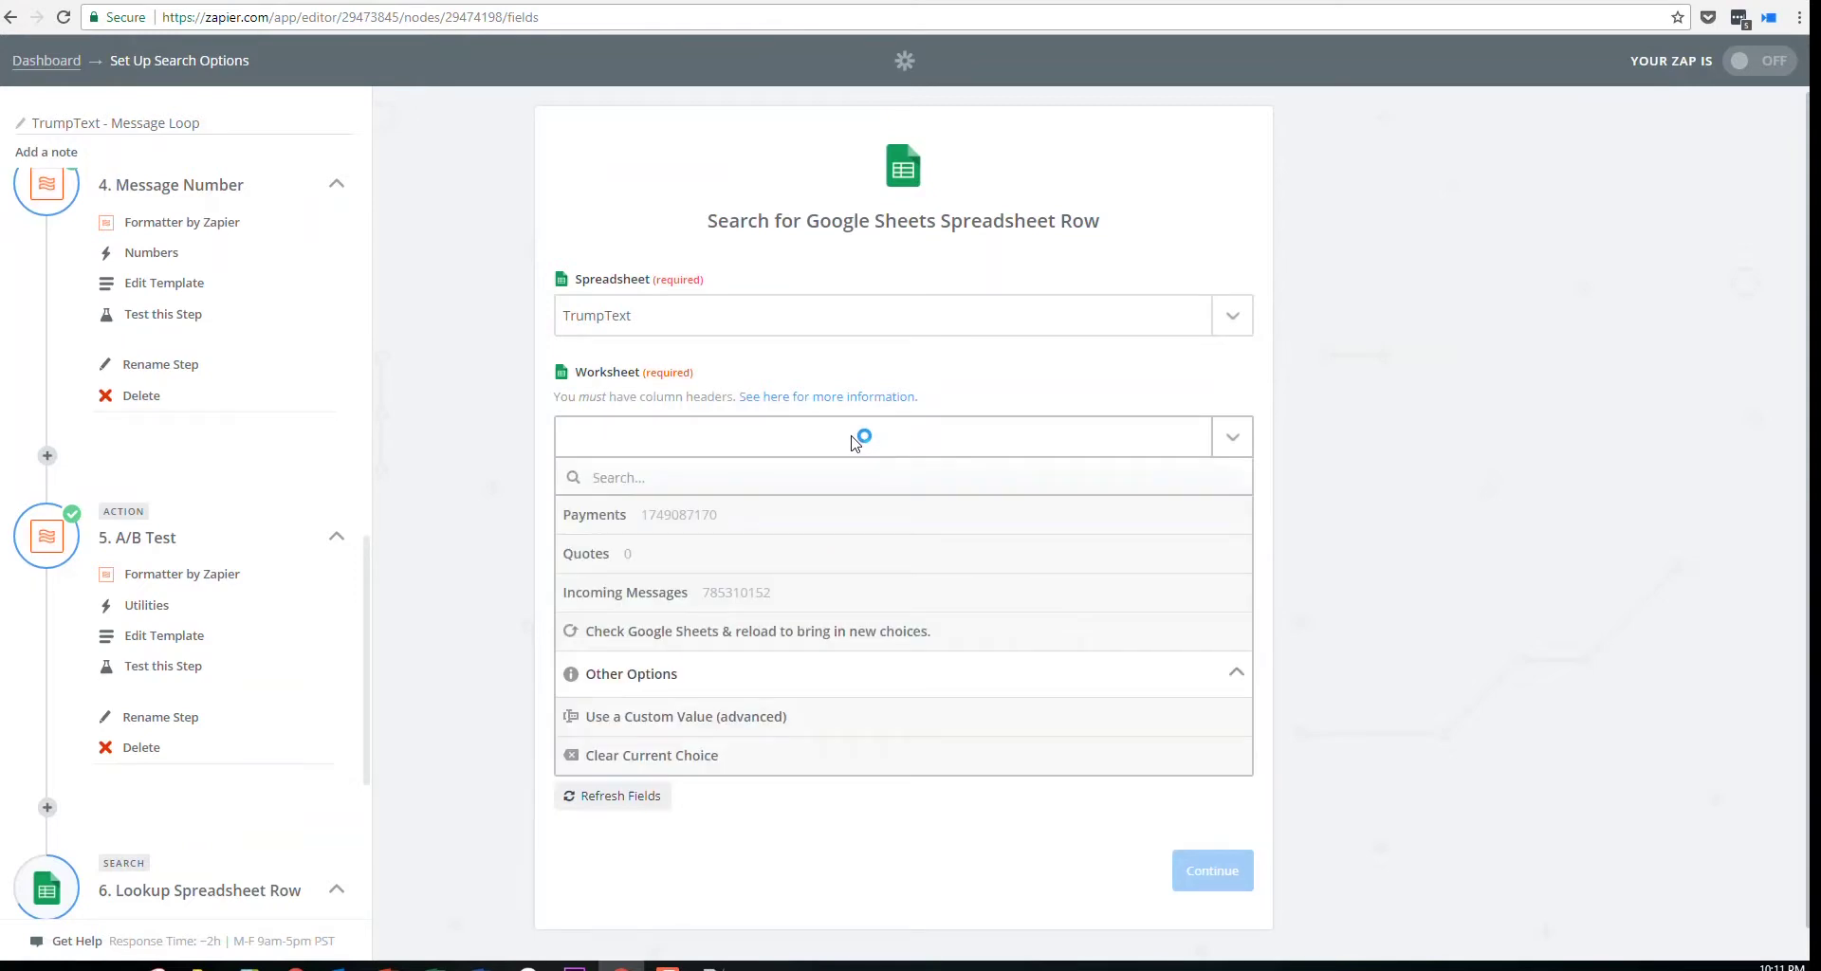
left_click(727, 549)
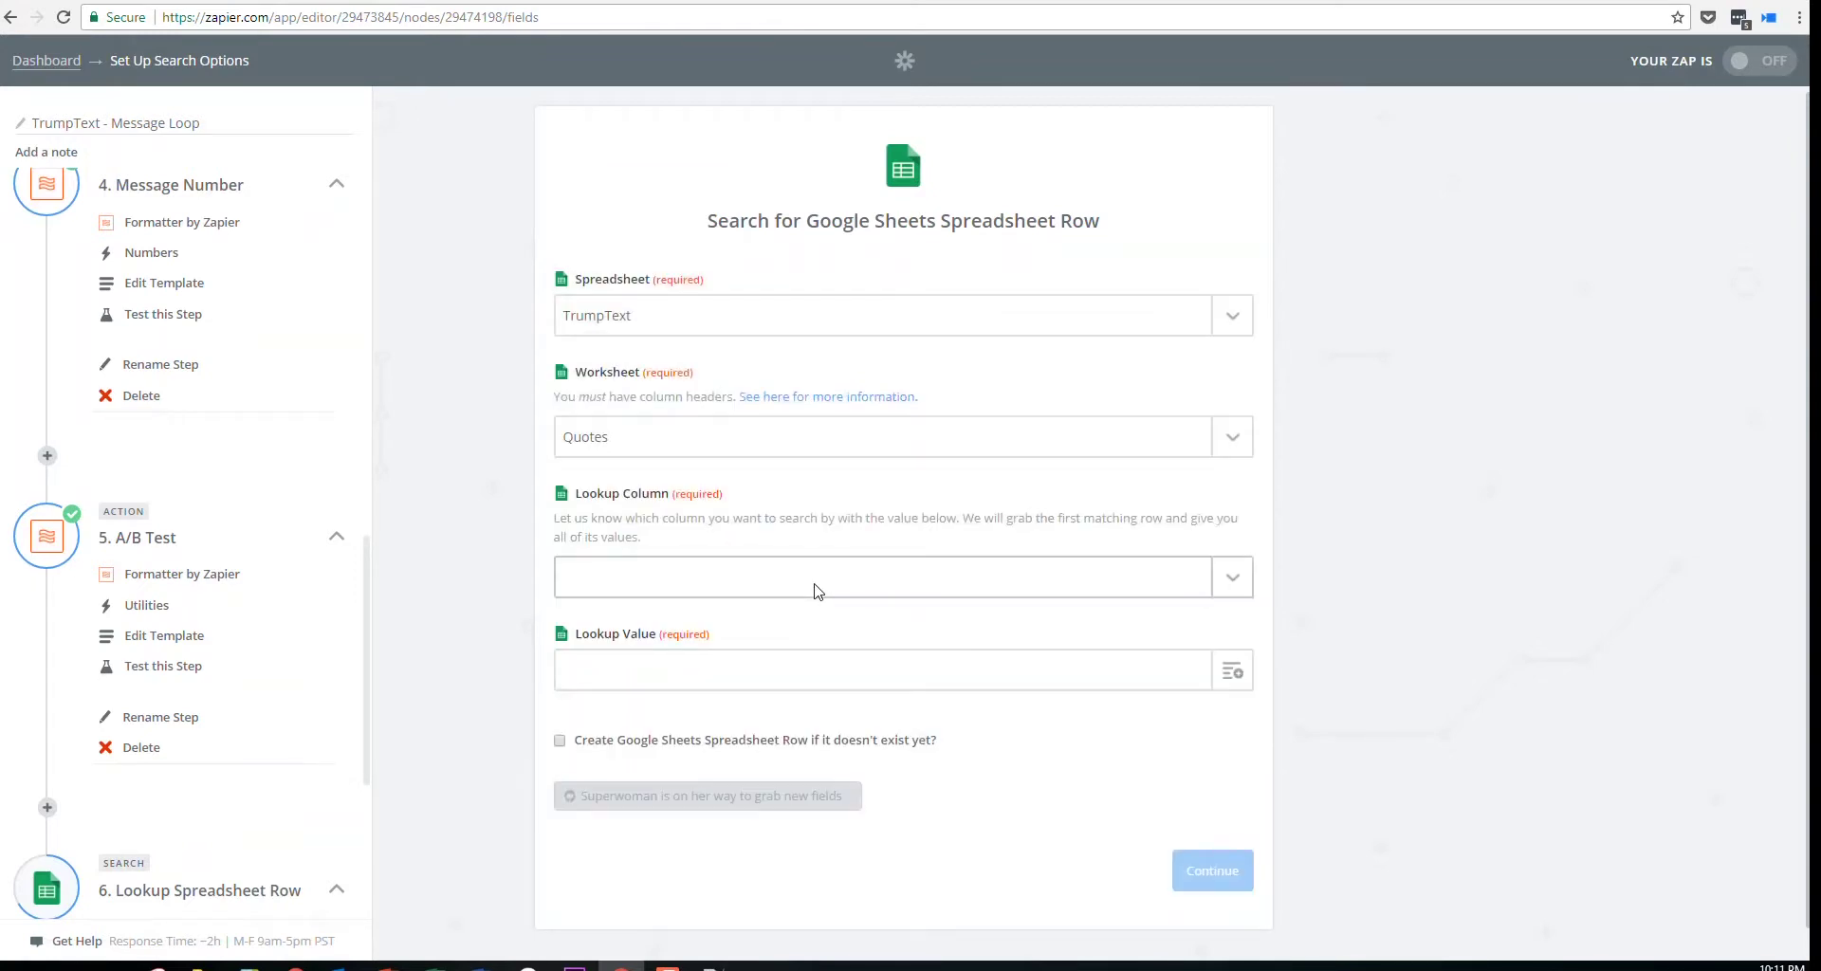
left_click(1209, 574)
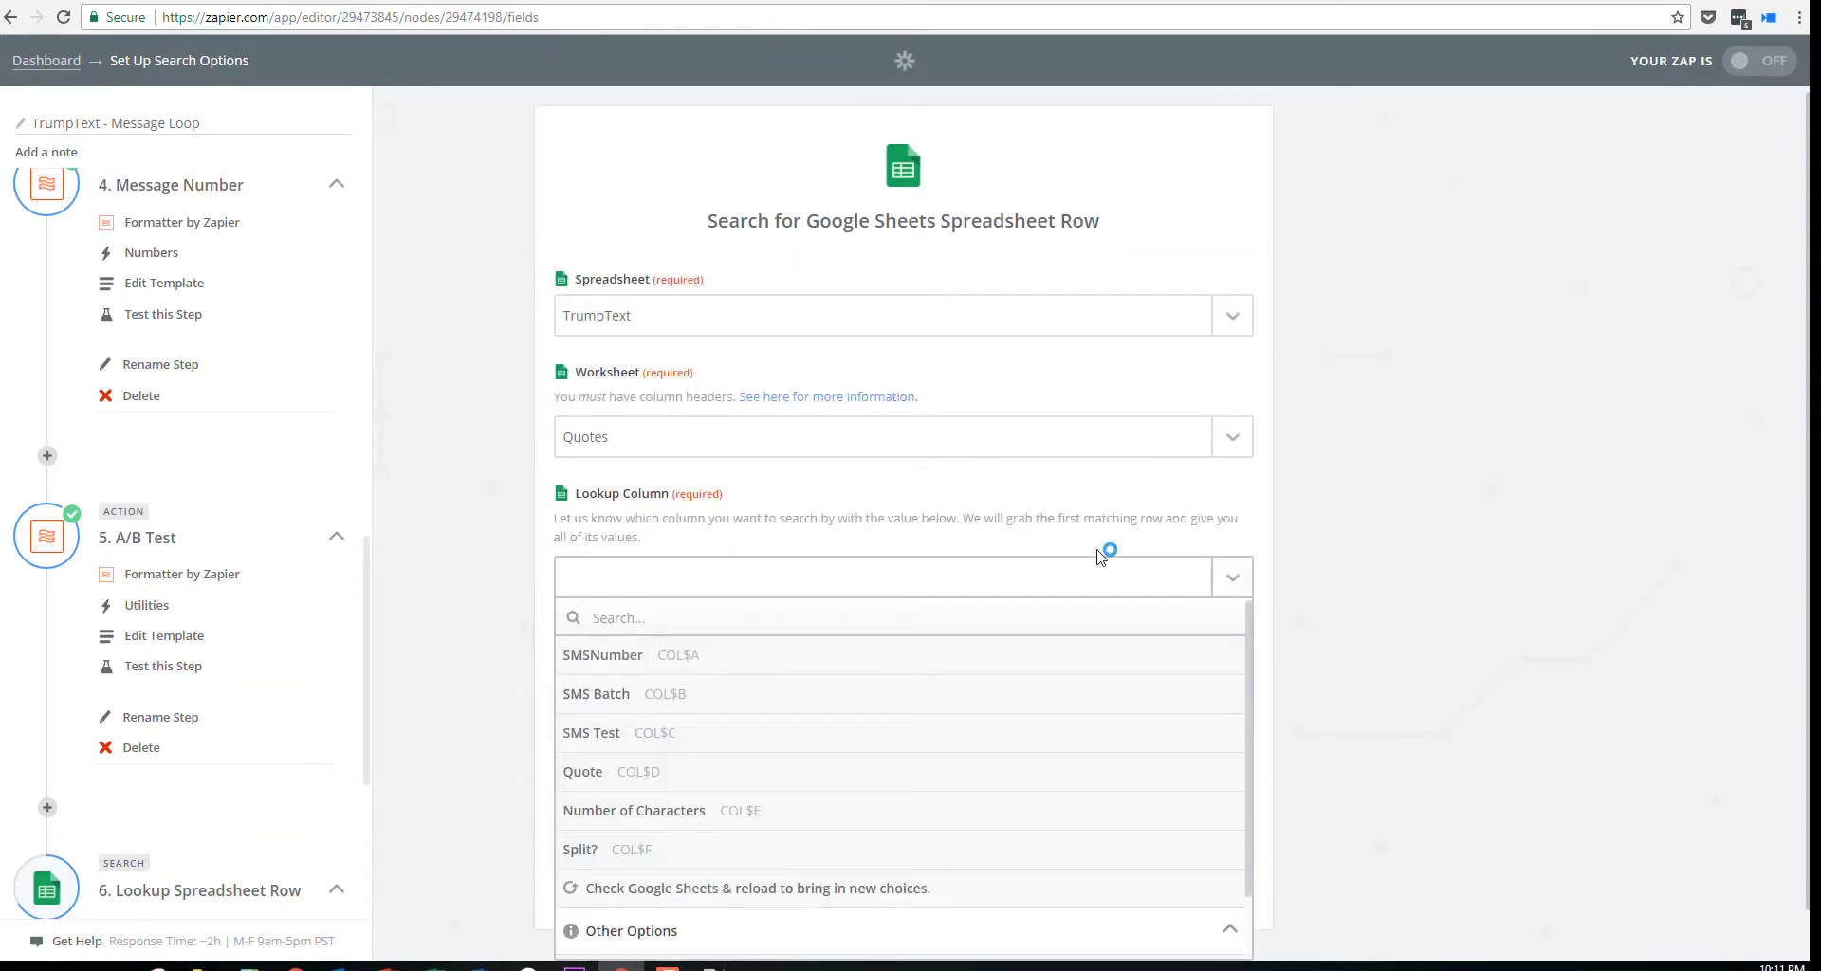
left_click(701, 664)
Build the lookup value from the Message Number step's Col$m followed by the A/B Test step's Output, and save the search options
left_click(199, 1)
left_click(88, 186)
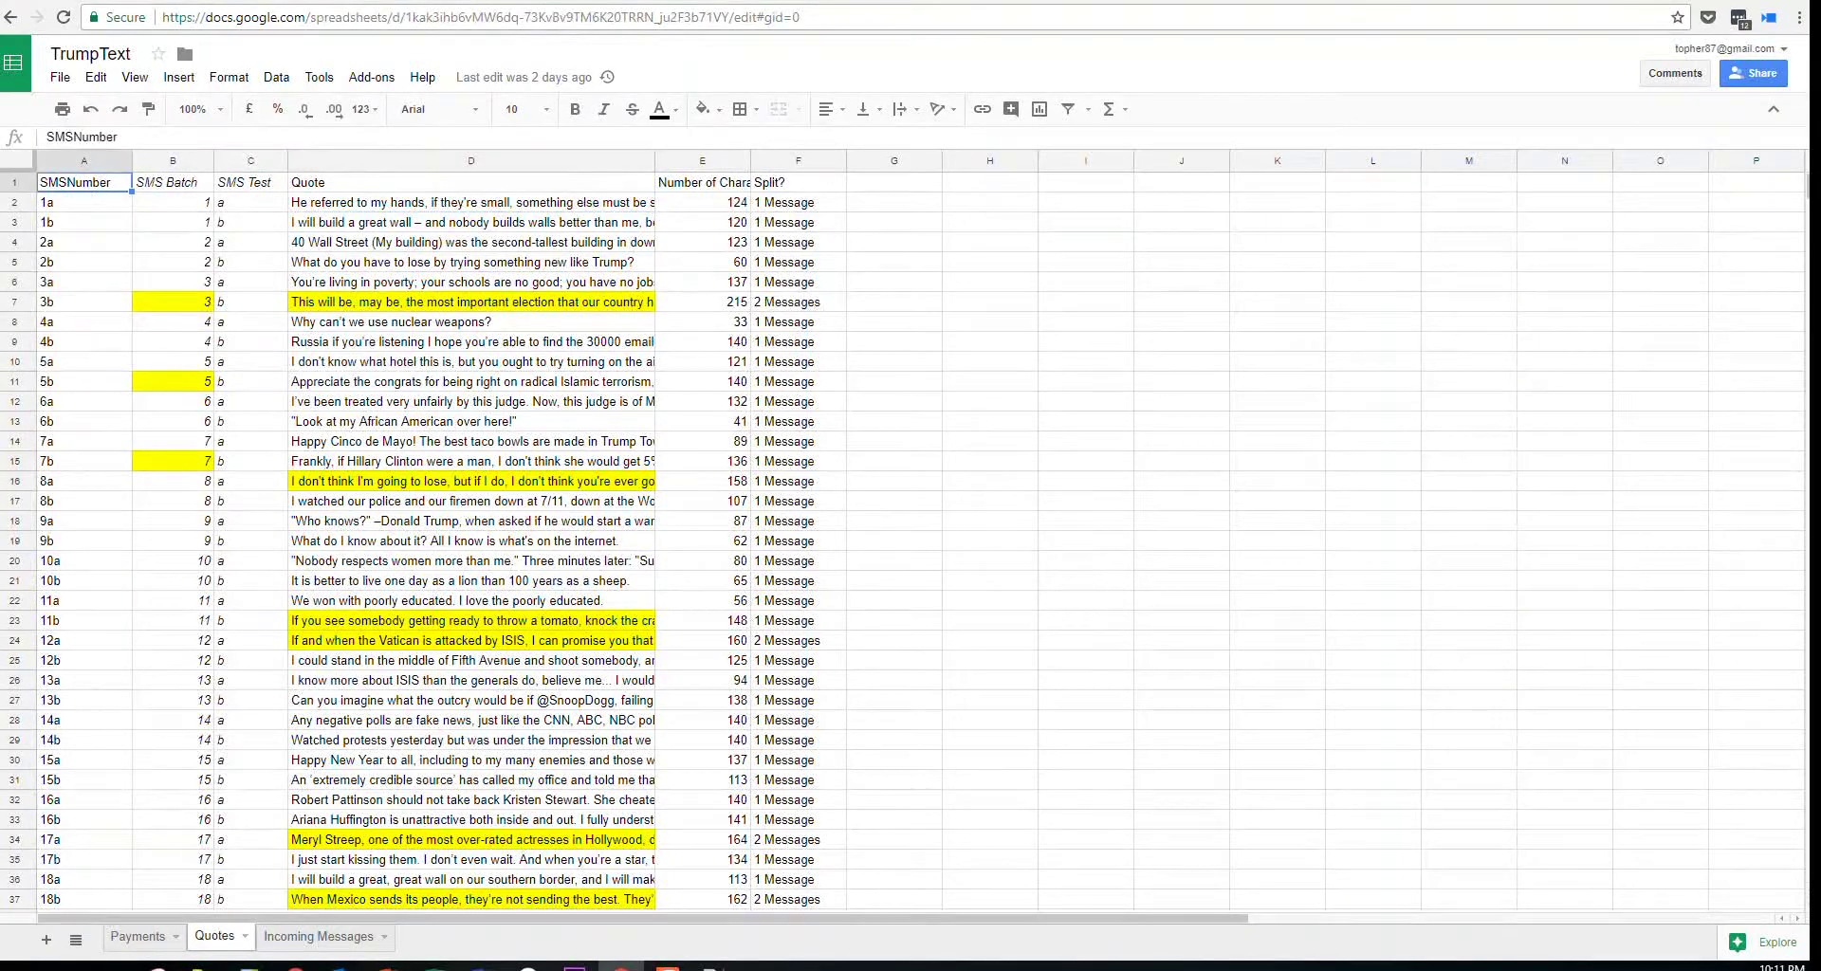
left_click(95, 1)
left_click(788, 675)
scroll(914, 684, "down", 1)
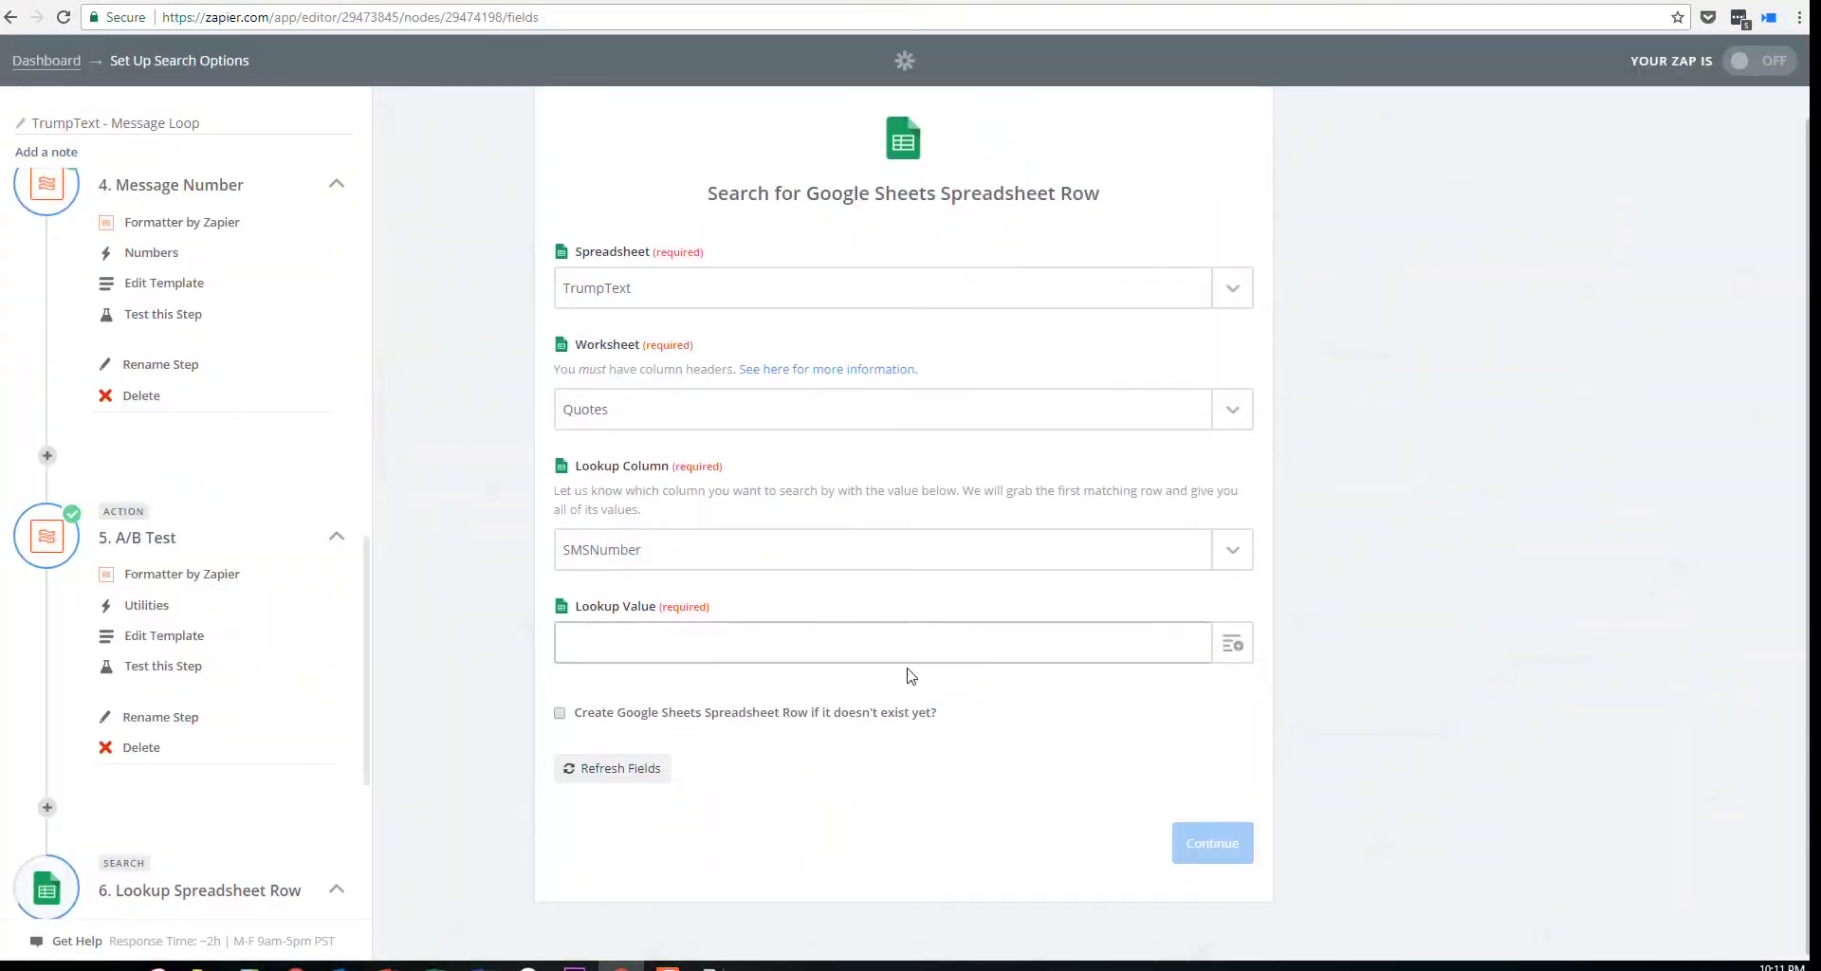
left_click(1238, 653)
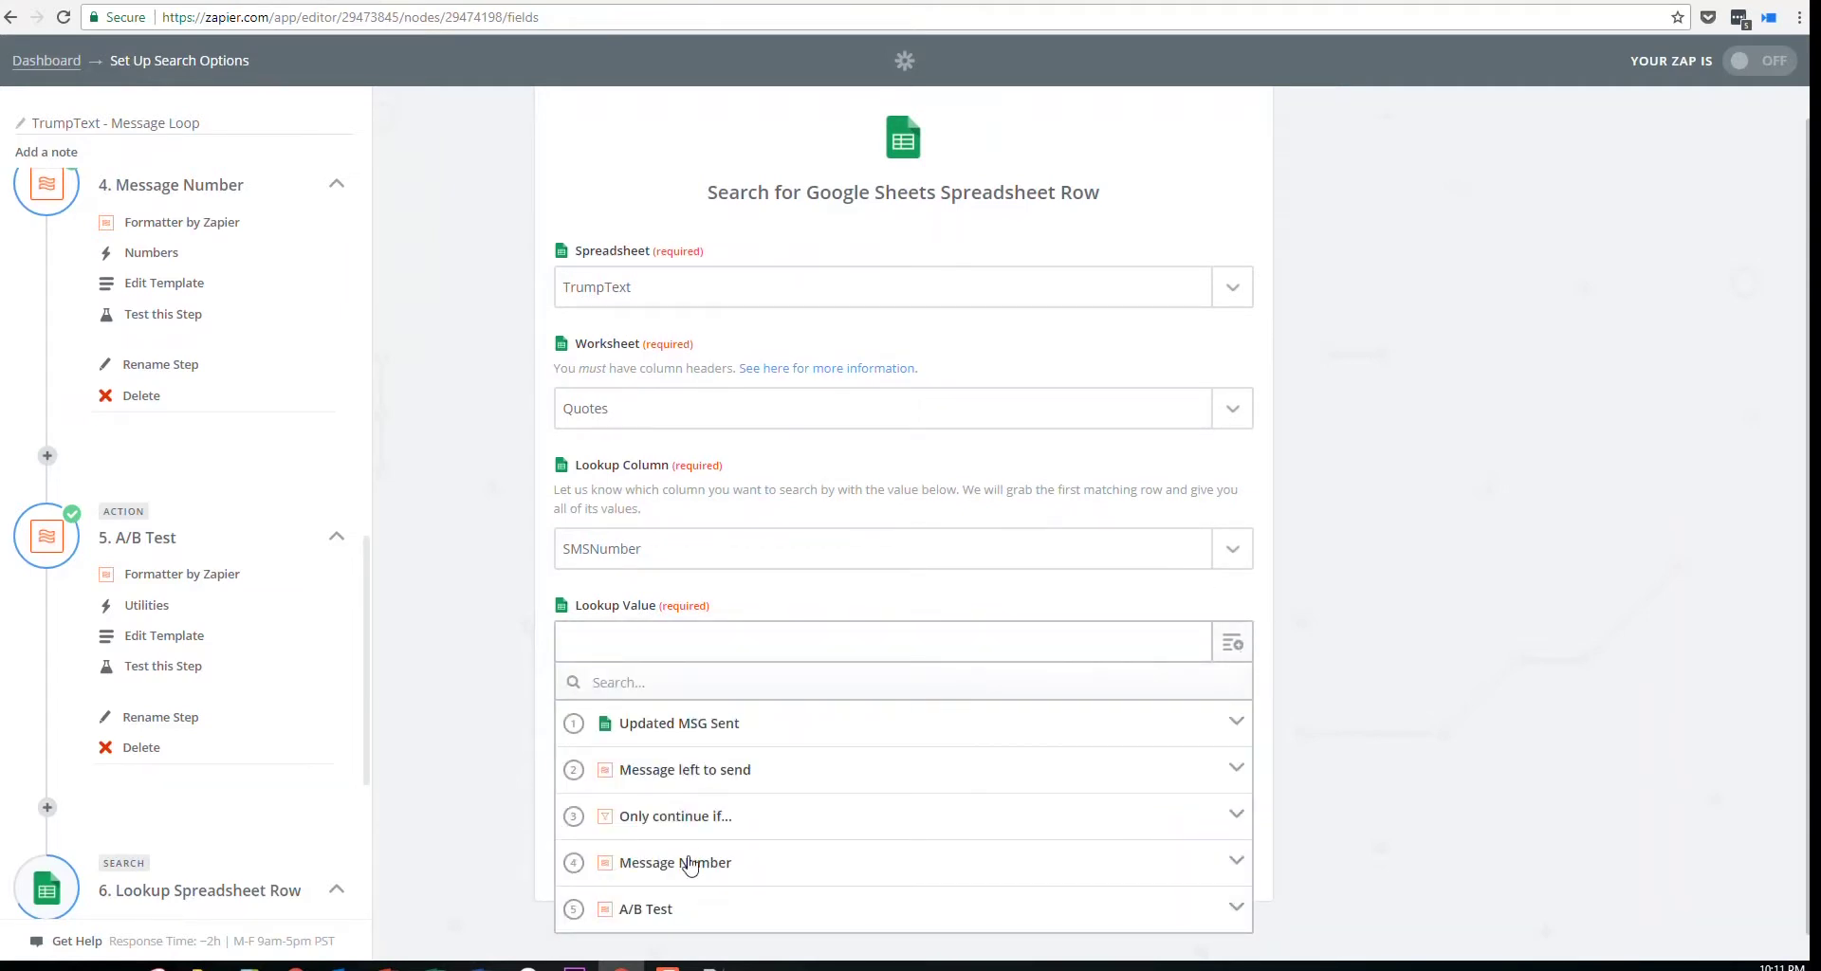
left_click(683, 862)
left_click(631, 908)
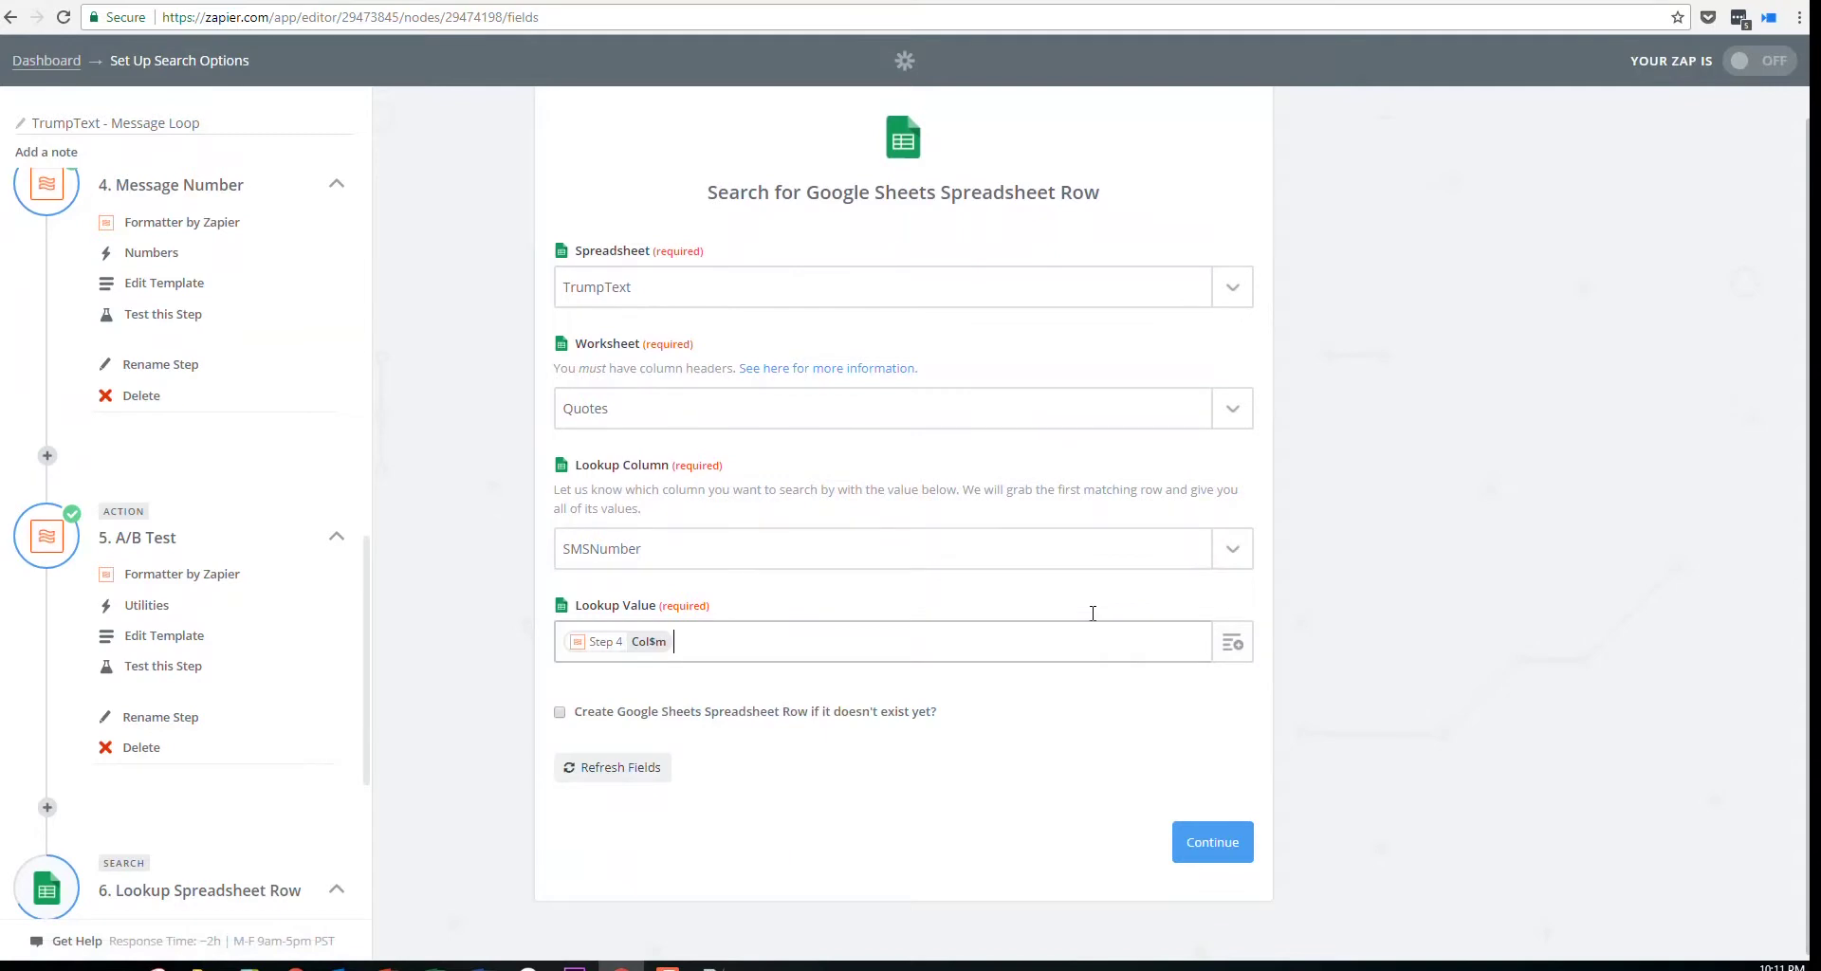
left_click(1233, 643)
left_click(664, 912)
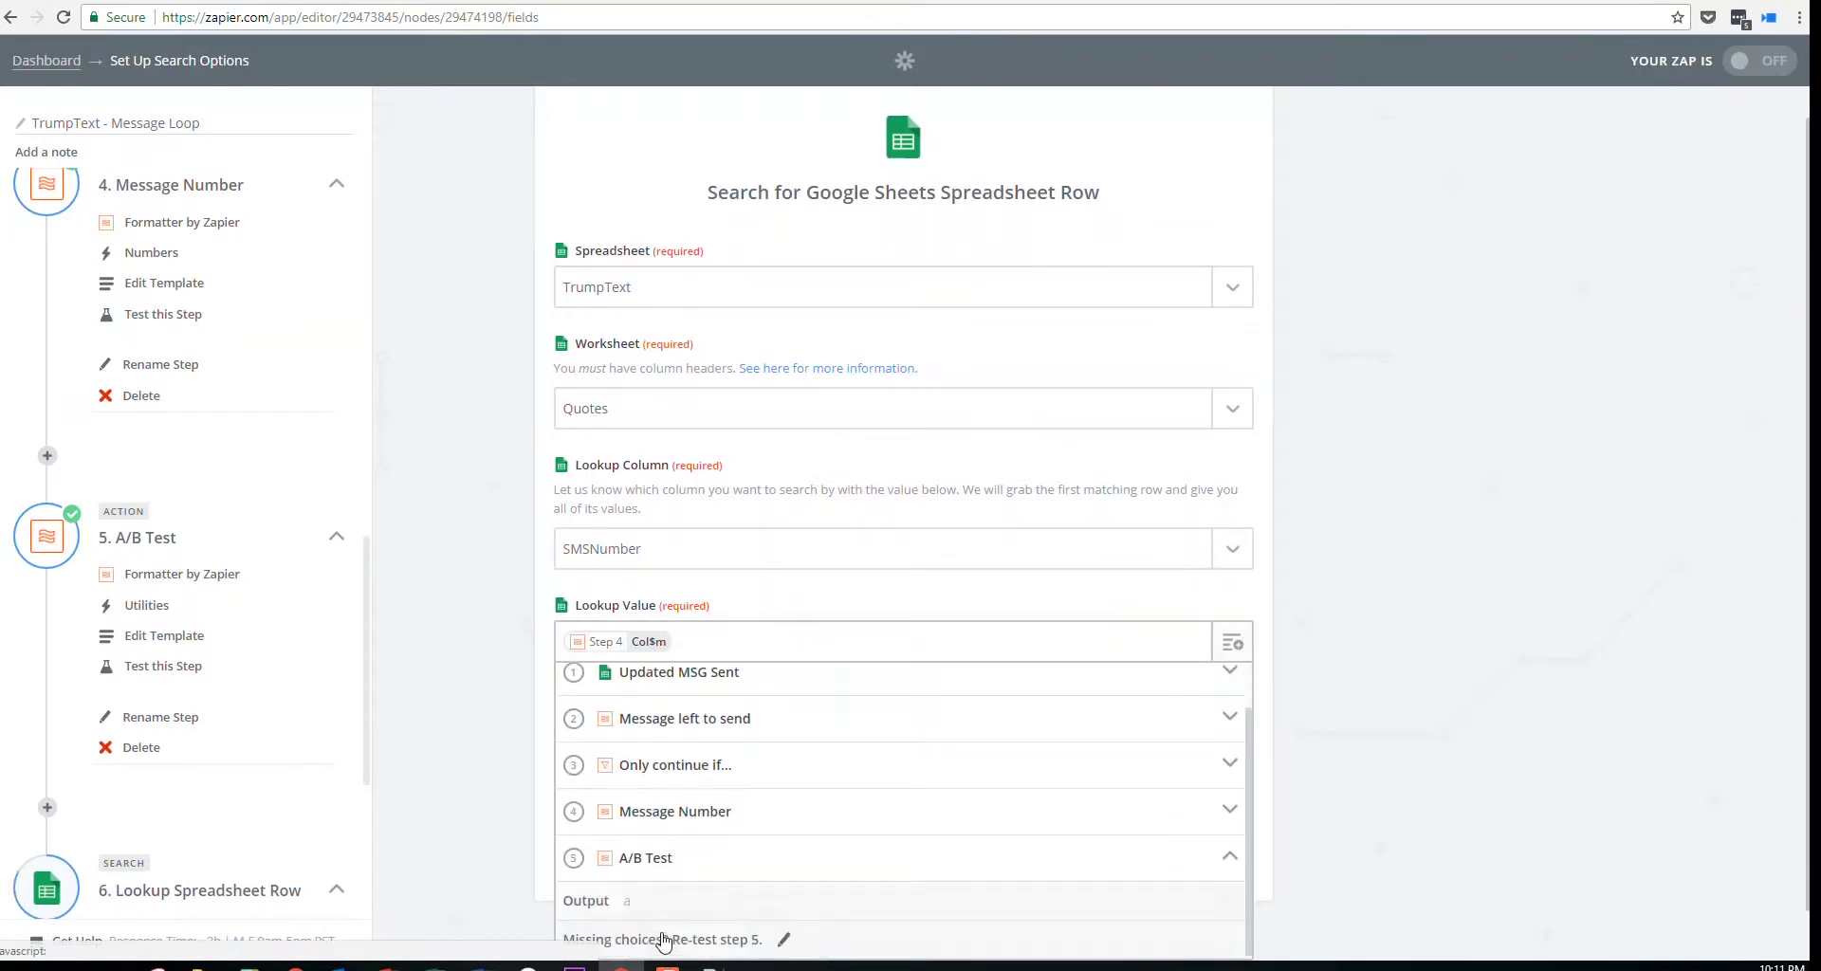
left_click(658, 901)
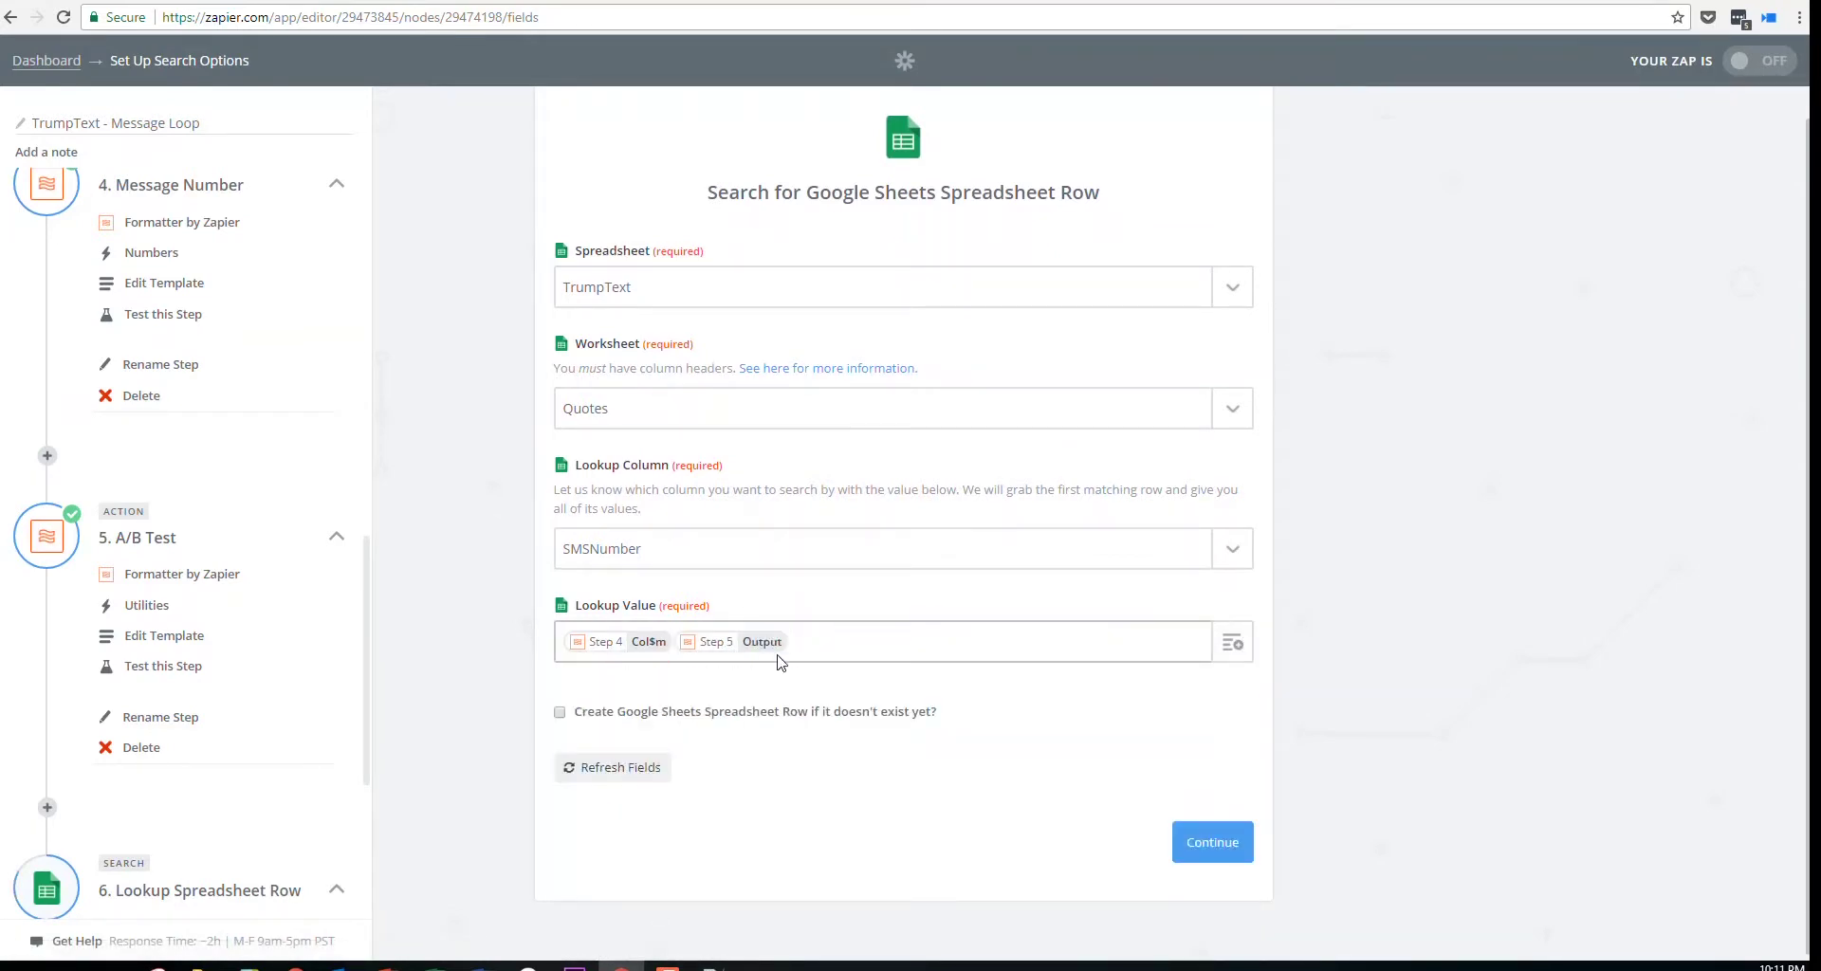
left_click(1213, 843)
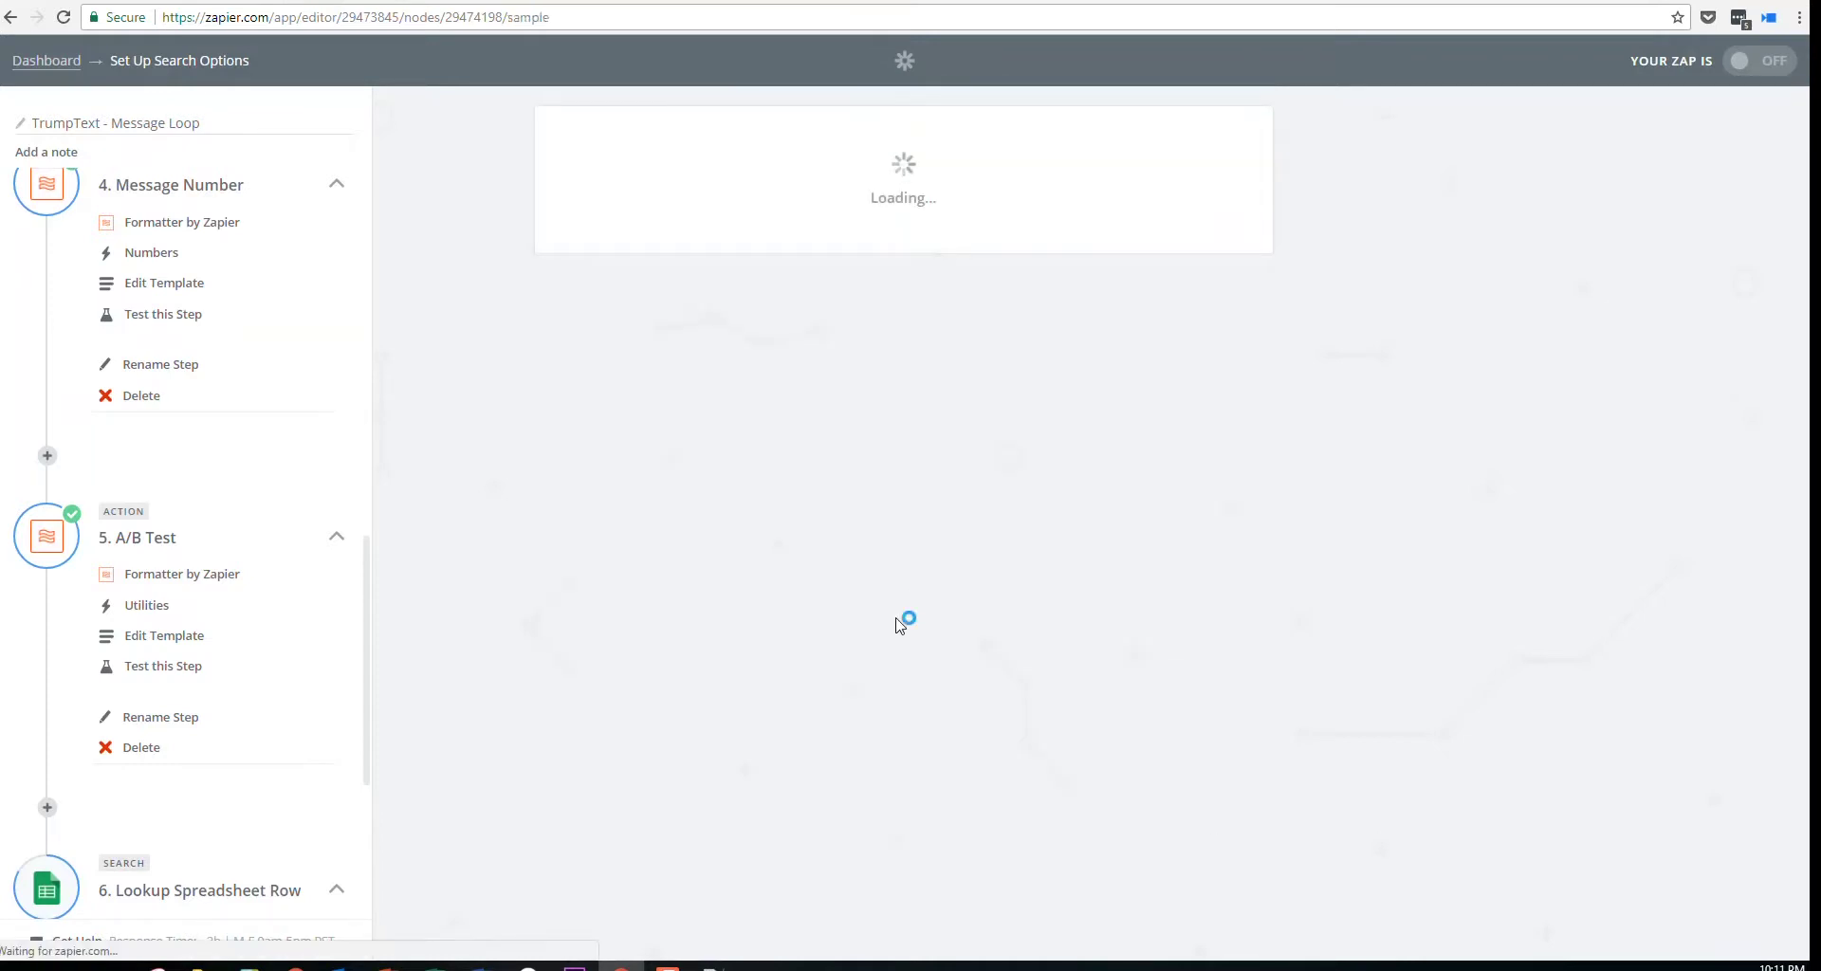
Compare the test's lookup value with the matching SMSNumber row and its quote in the Quotes sheet
left_click_drag(598, 569, 561, 569)
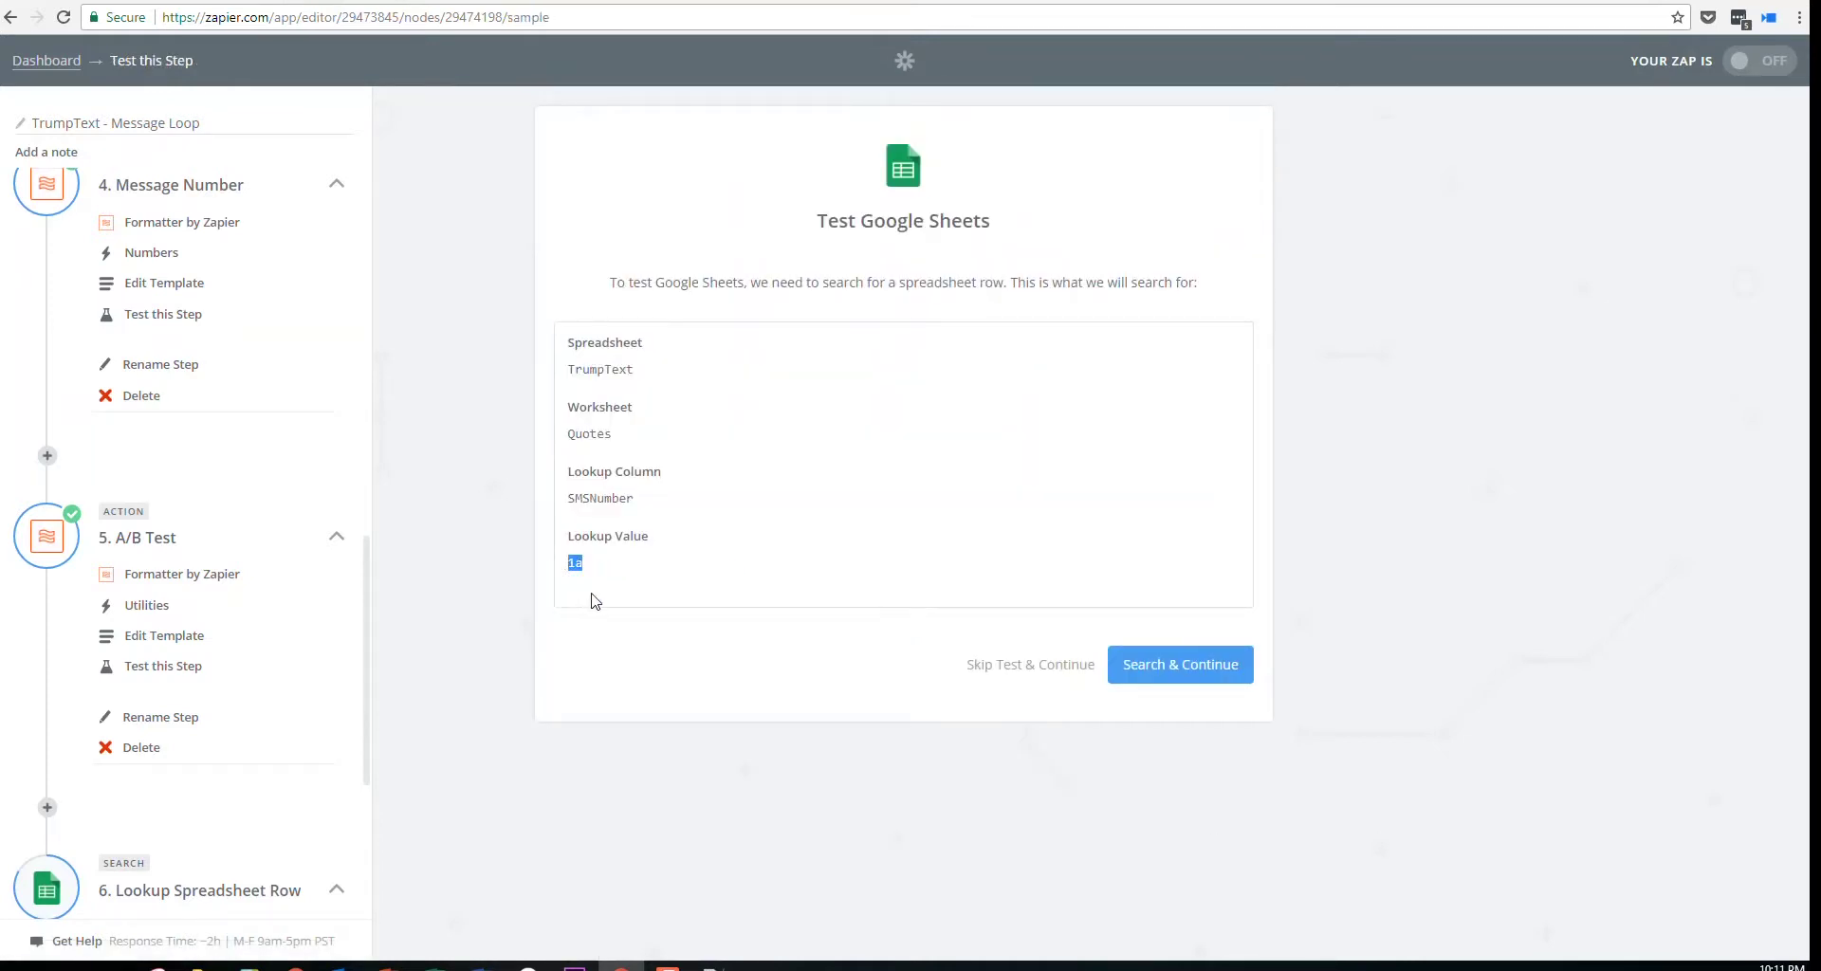
left_click(736, 578)
key("ctrl+Tab")
left_click(340, 207)
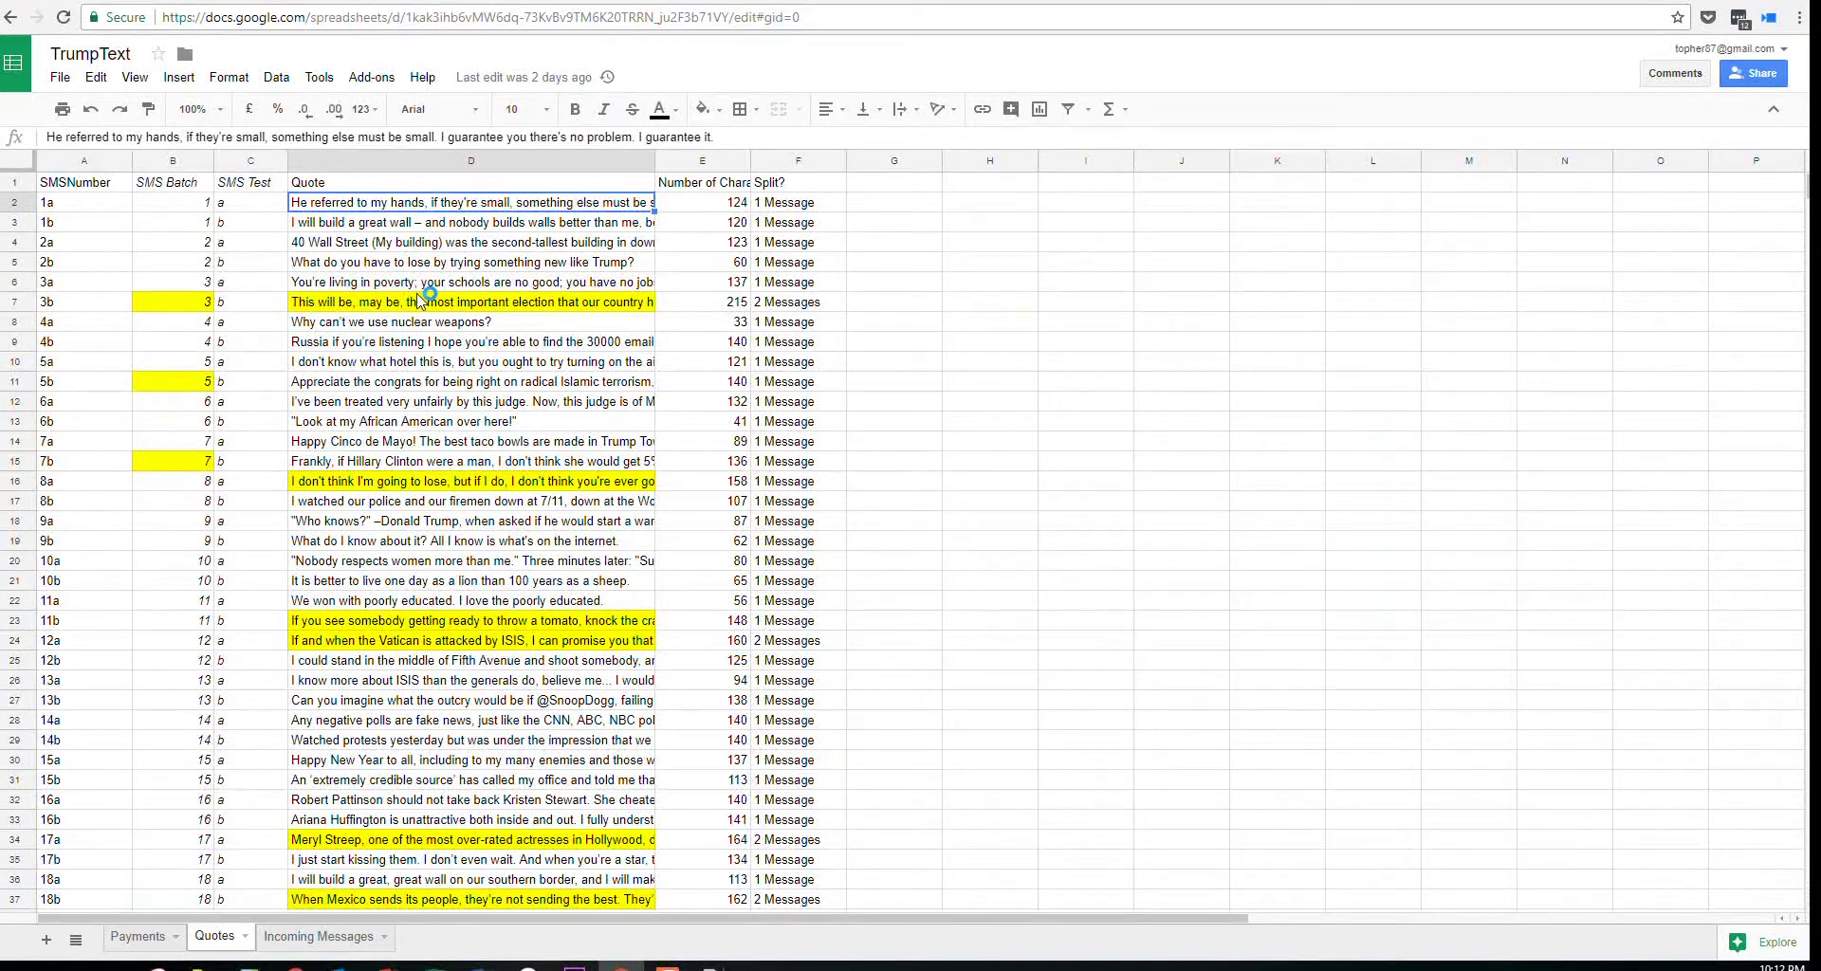
left_click(86, 3)
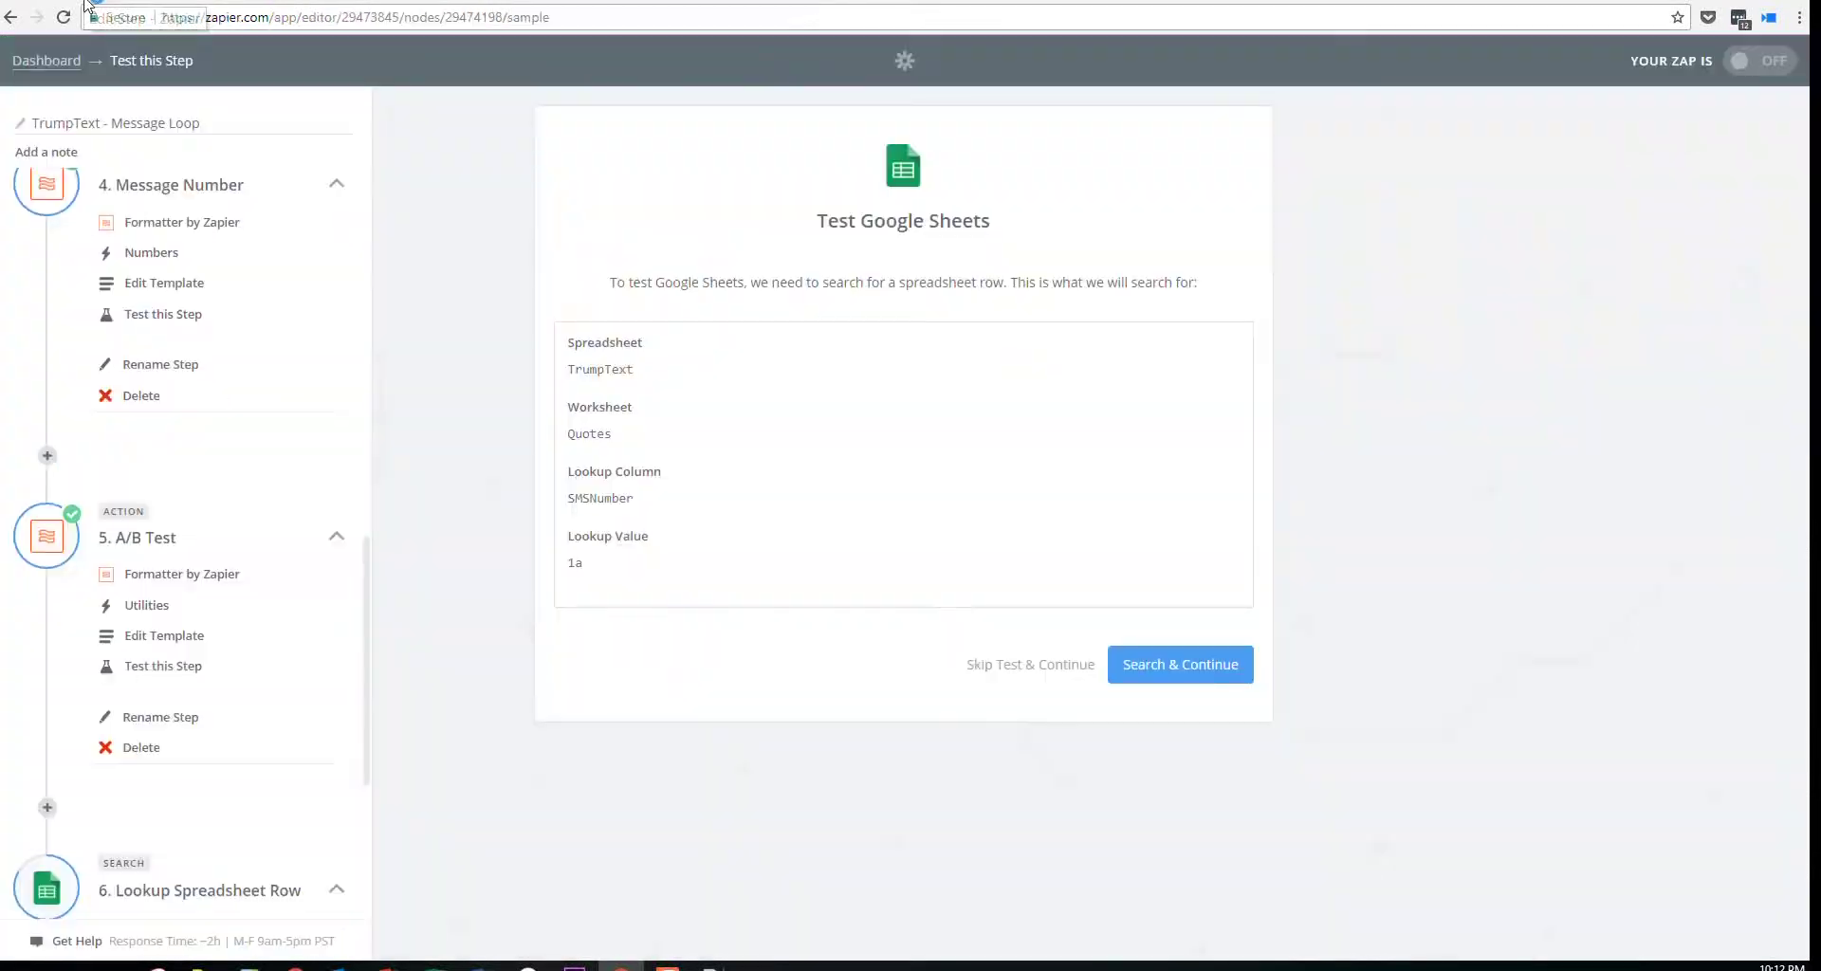
Run the test search of the lookup step, check the quote returned in COL$D, and finish the step
left_click(1209, 675)
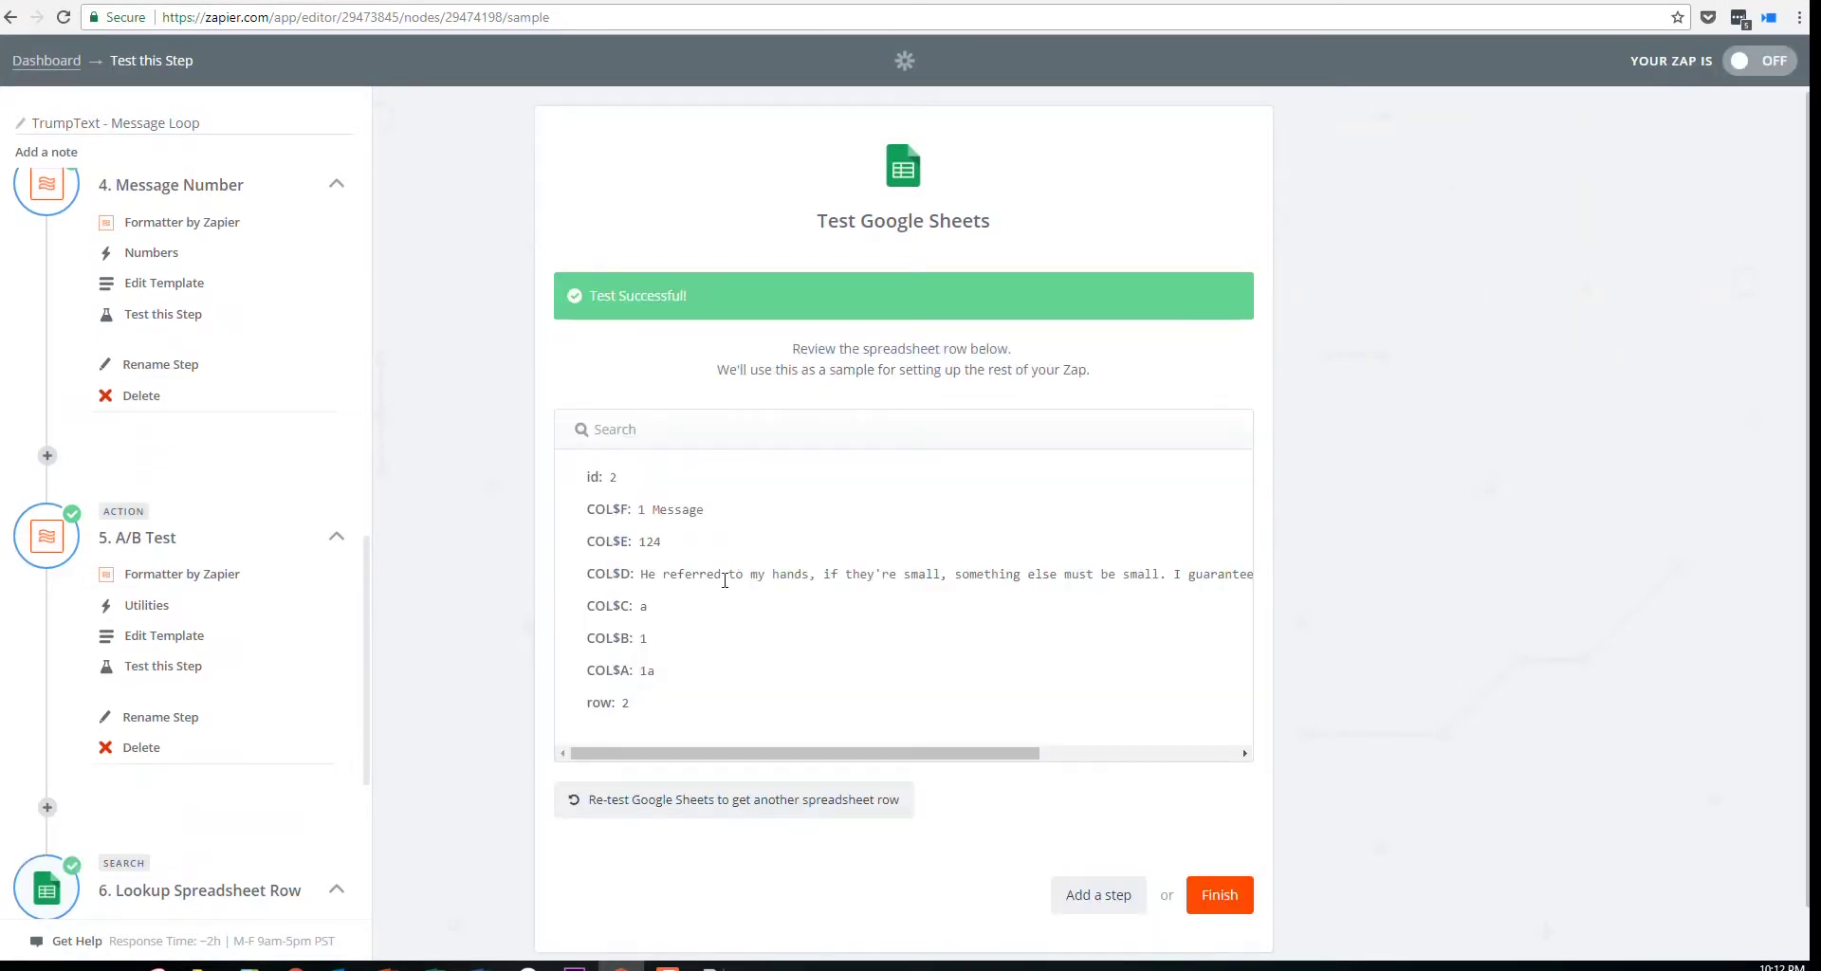
left_click_drag(636, 580, 589, 579)
left_click(1214, 897)
Rename step 6 as Quote lookup
scroll(203, 759, "down", 4)
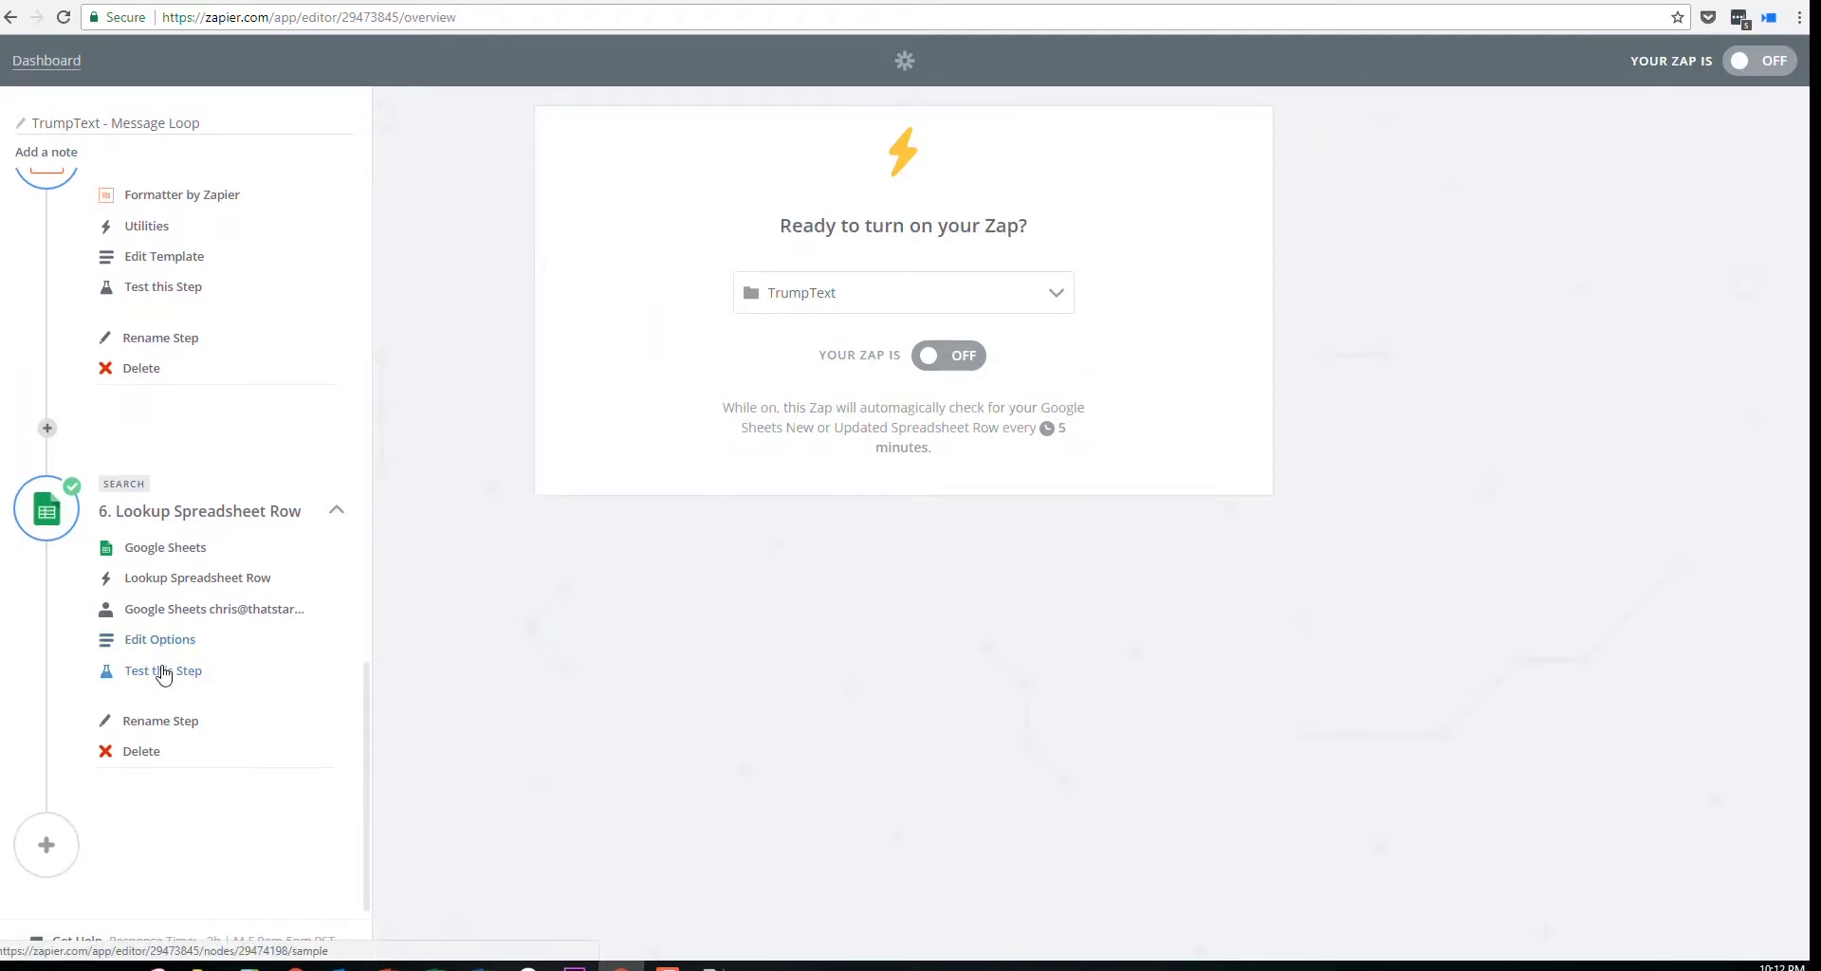
left_click(169, 723)
type("Quote lookup")
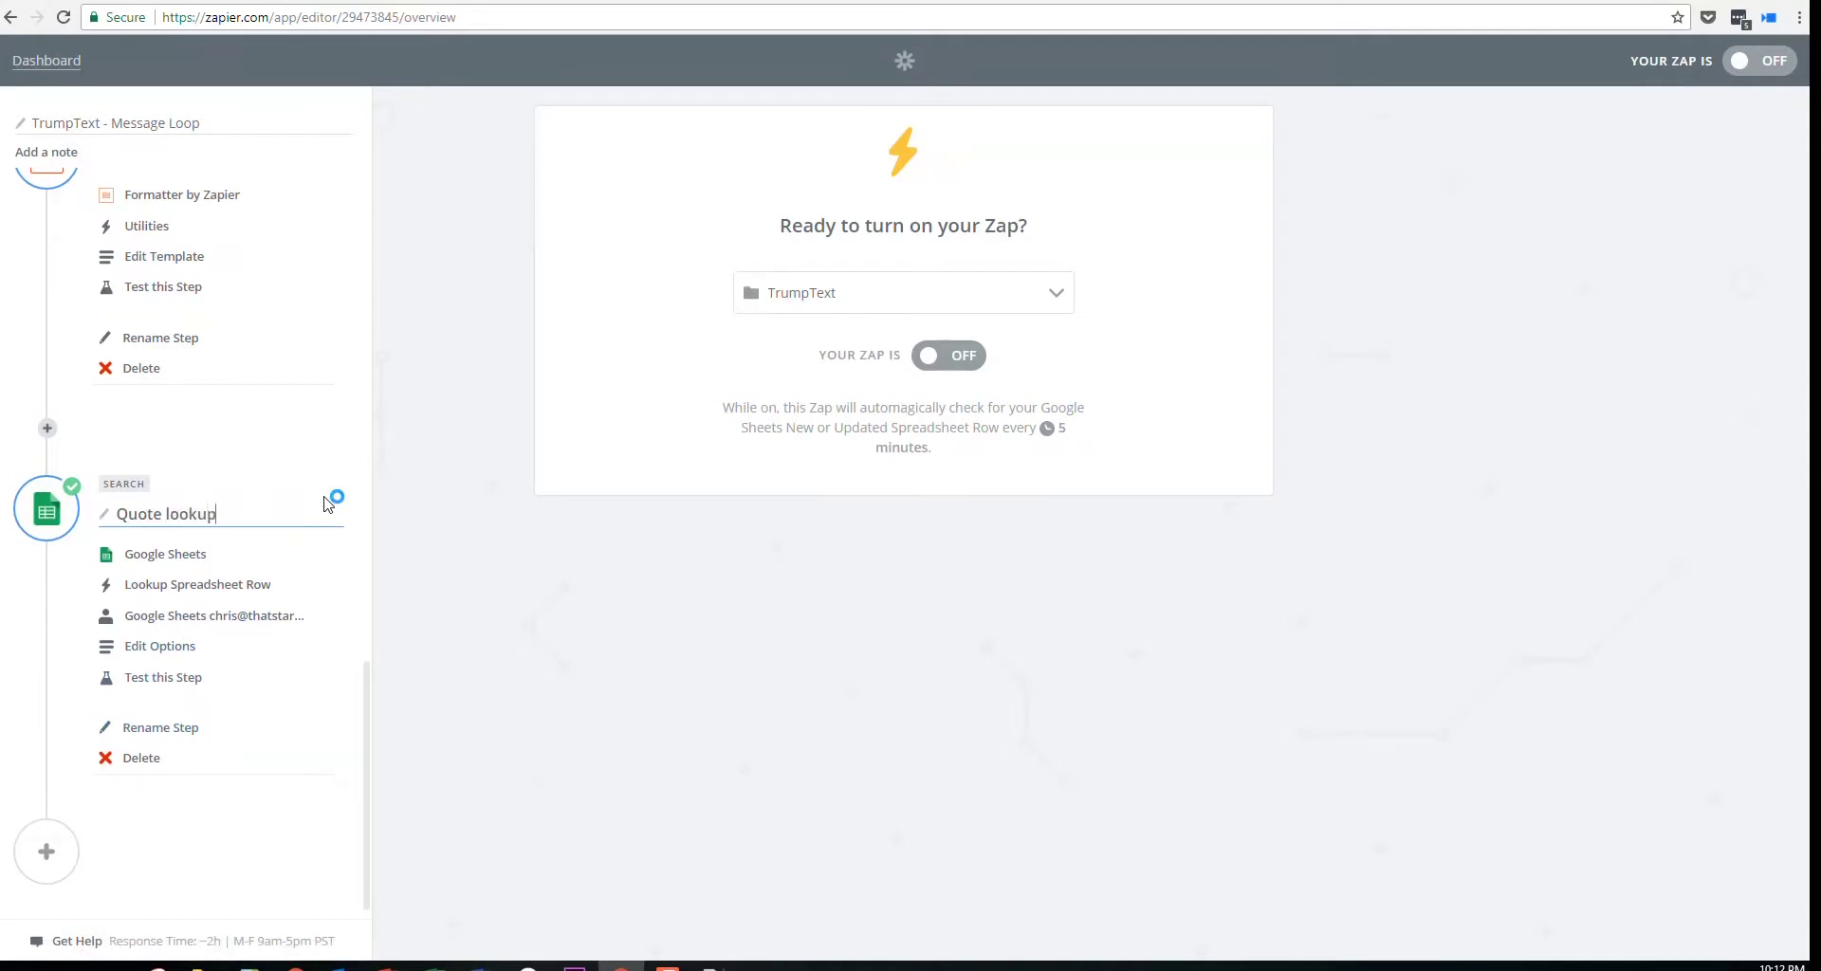
key("Return")
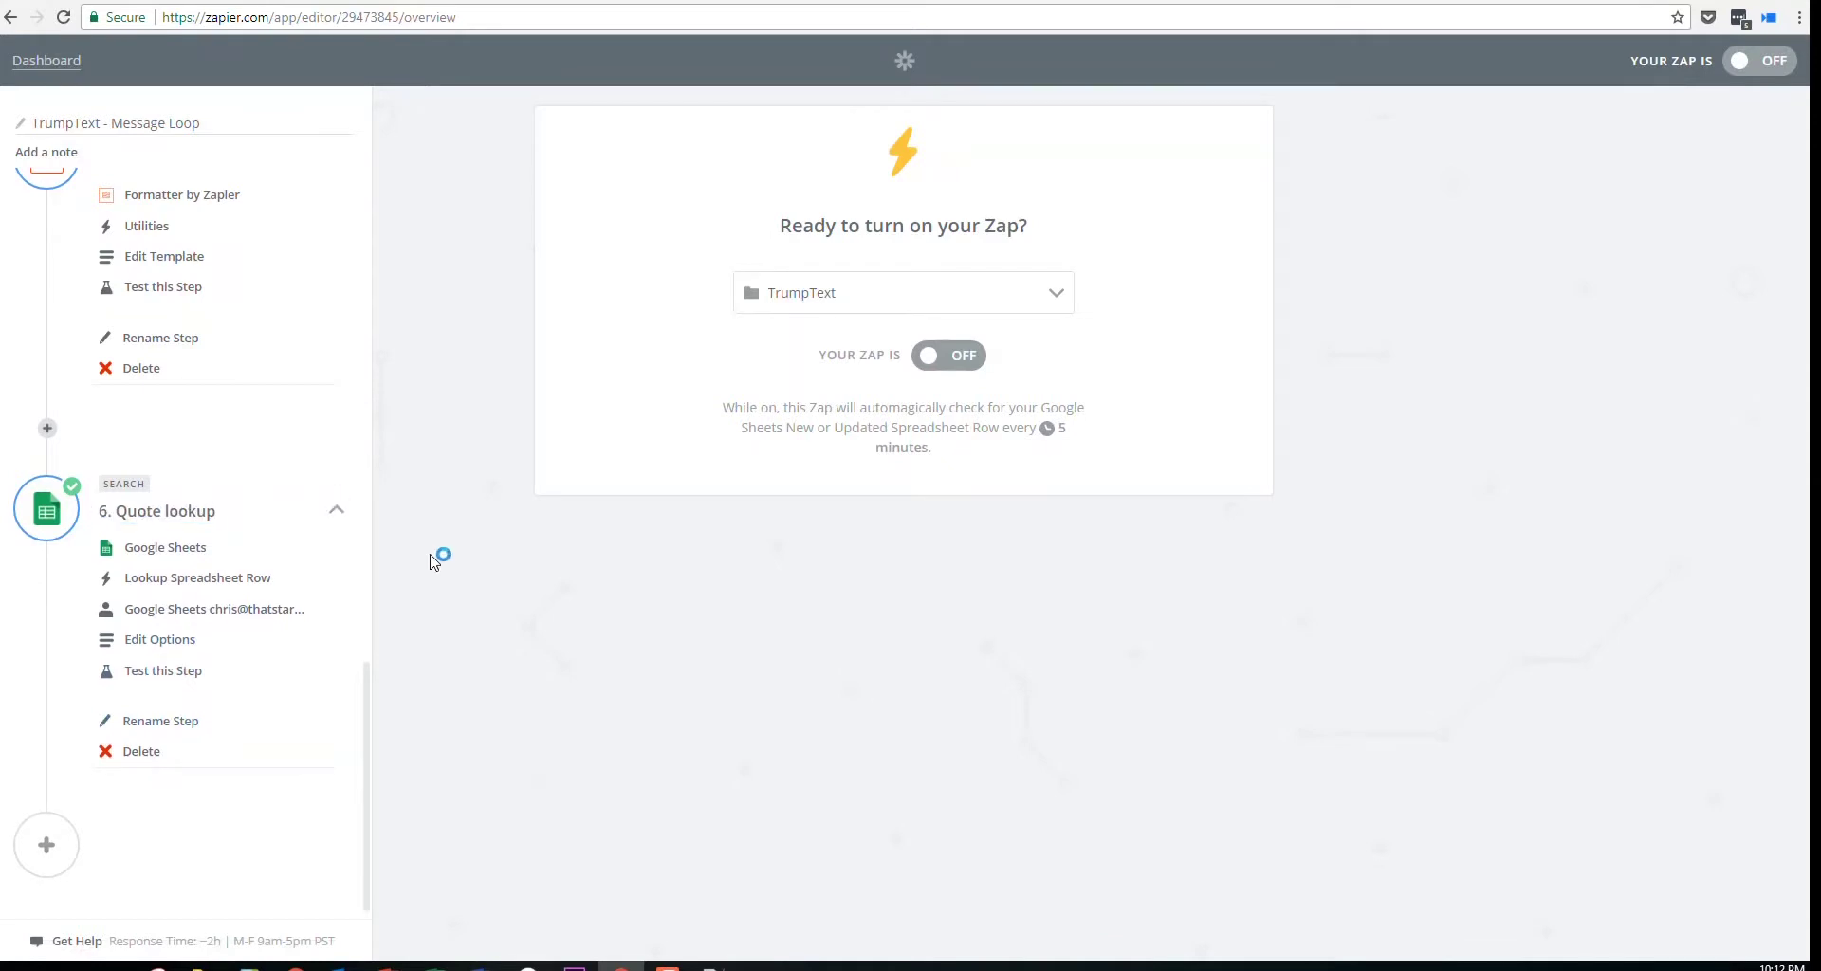
Add a seventh step to the zap as a Twilio action of type Send SMS
left_click(28, 865)
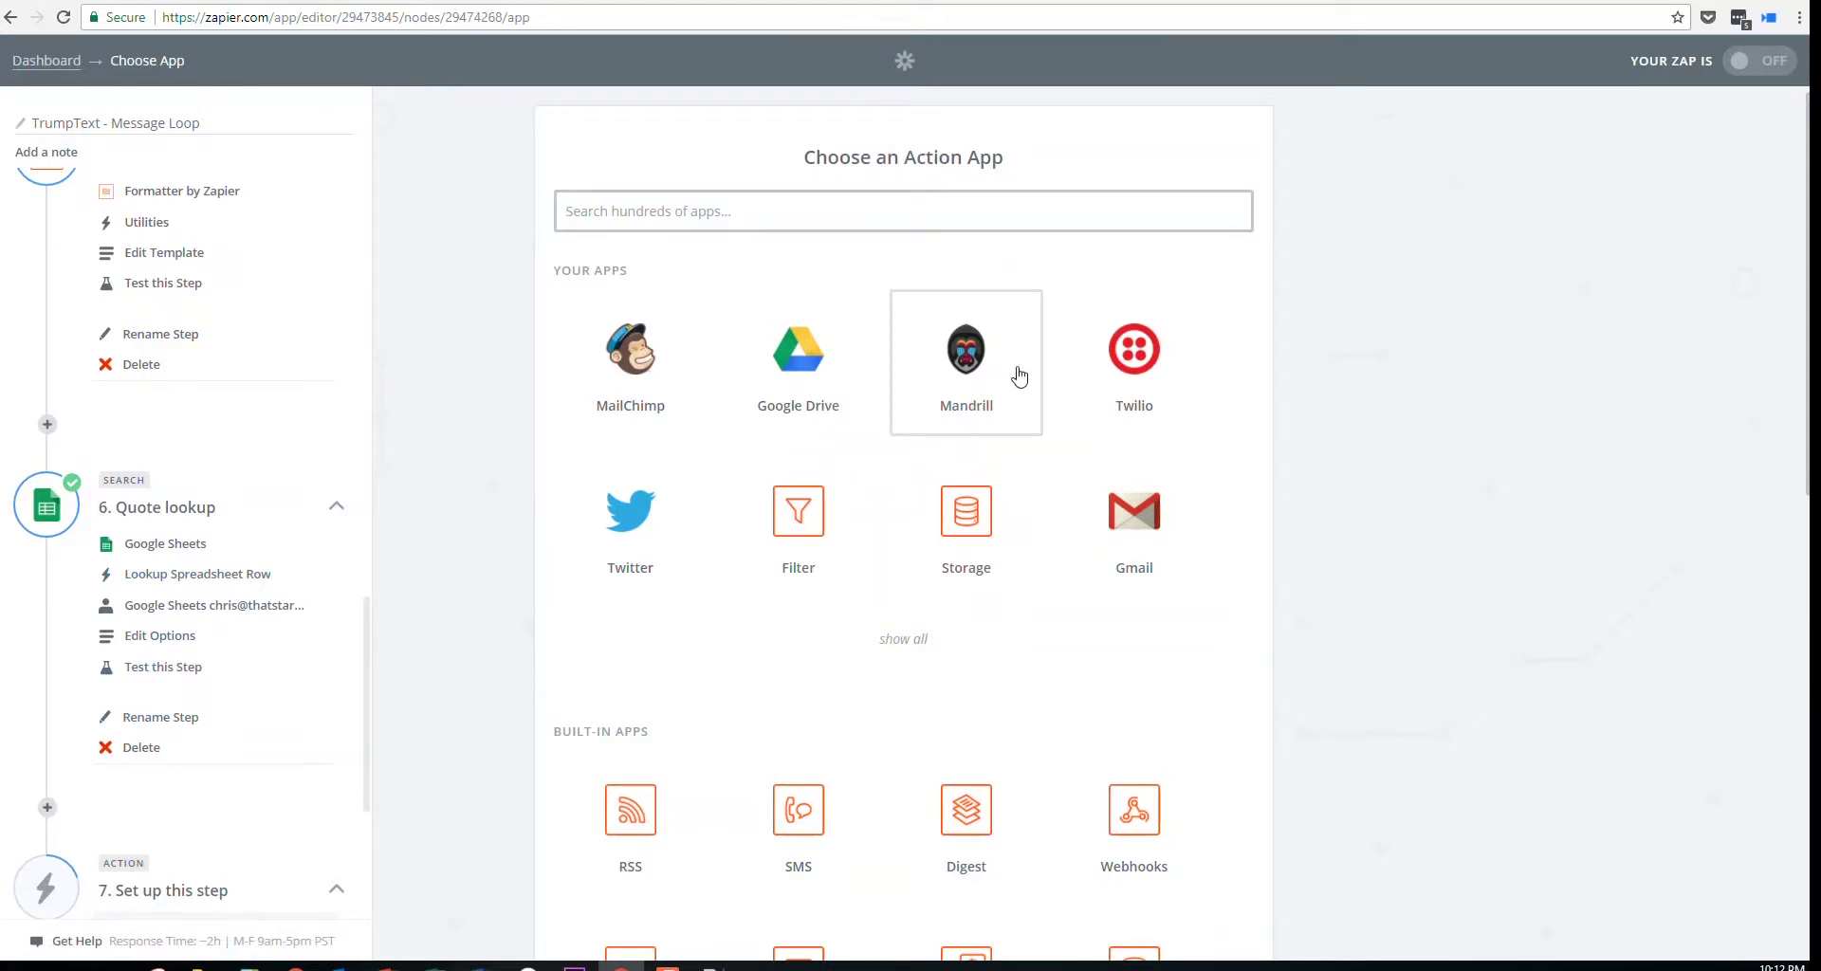
left_click(902, 640)
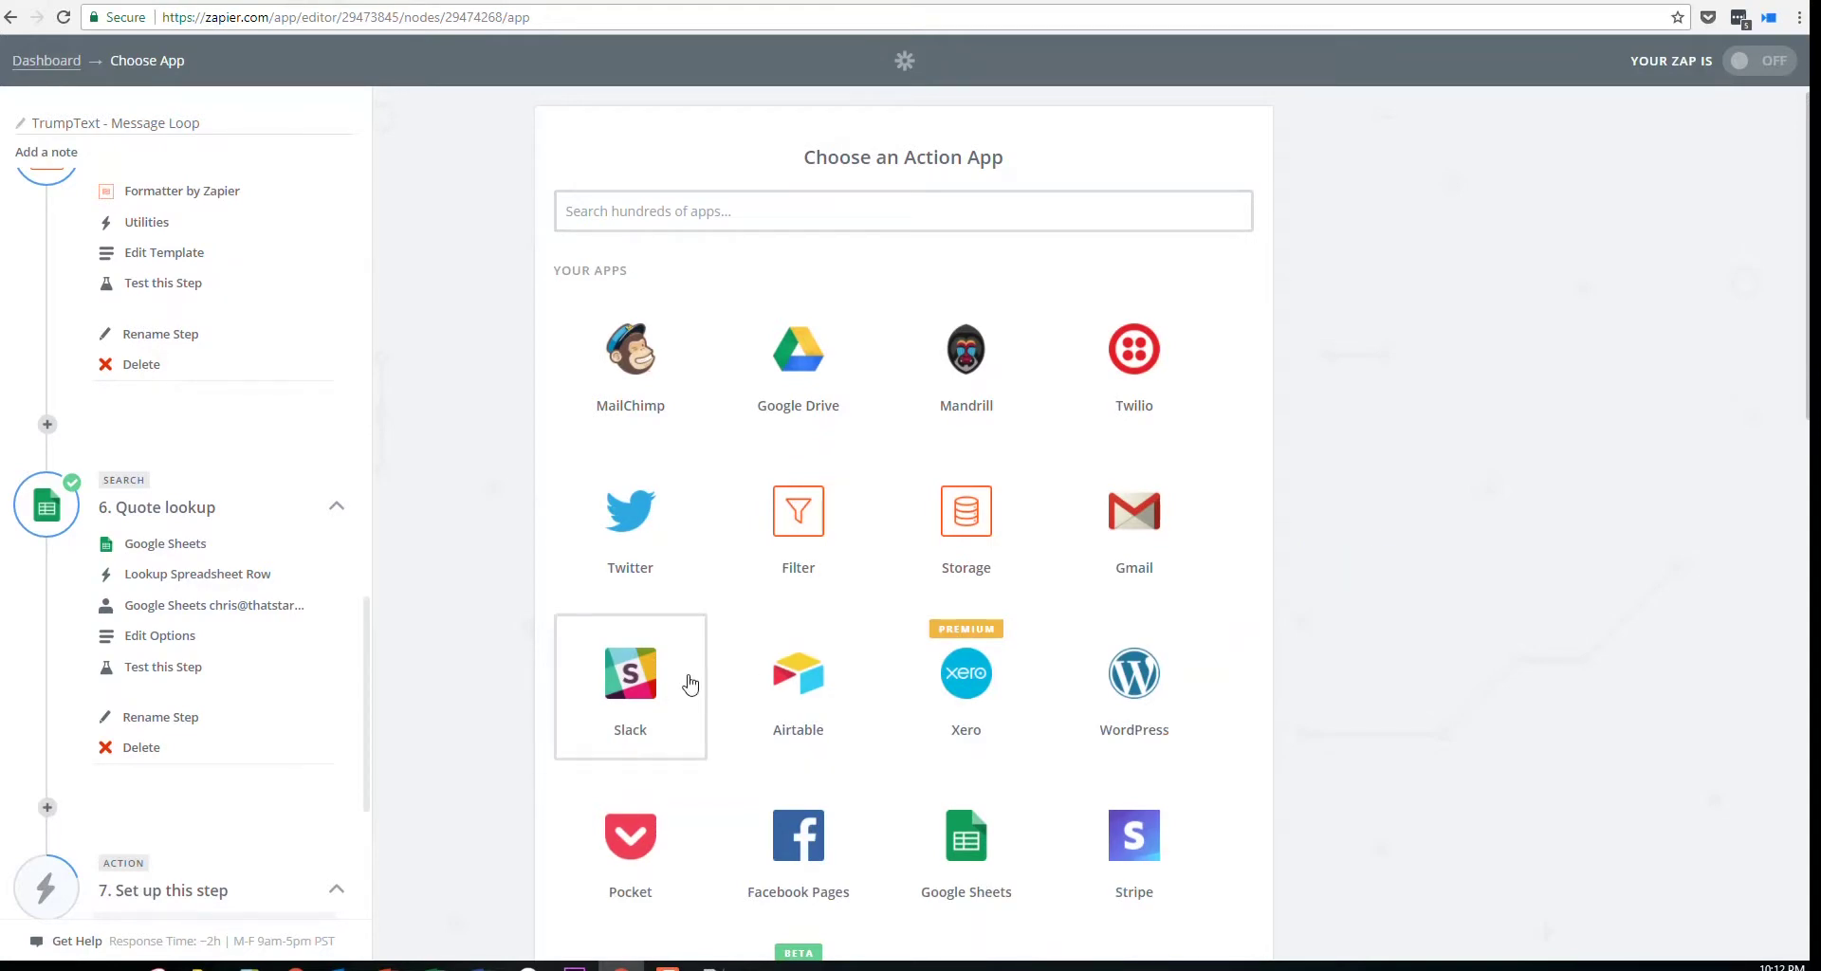
scroll(1470, 489, "down", 3)
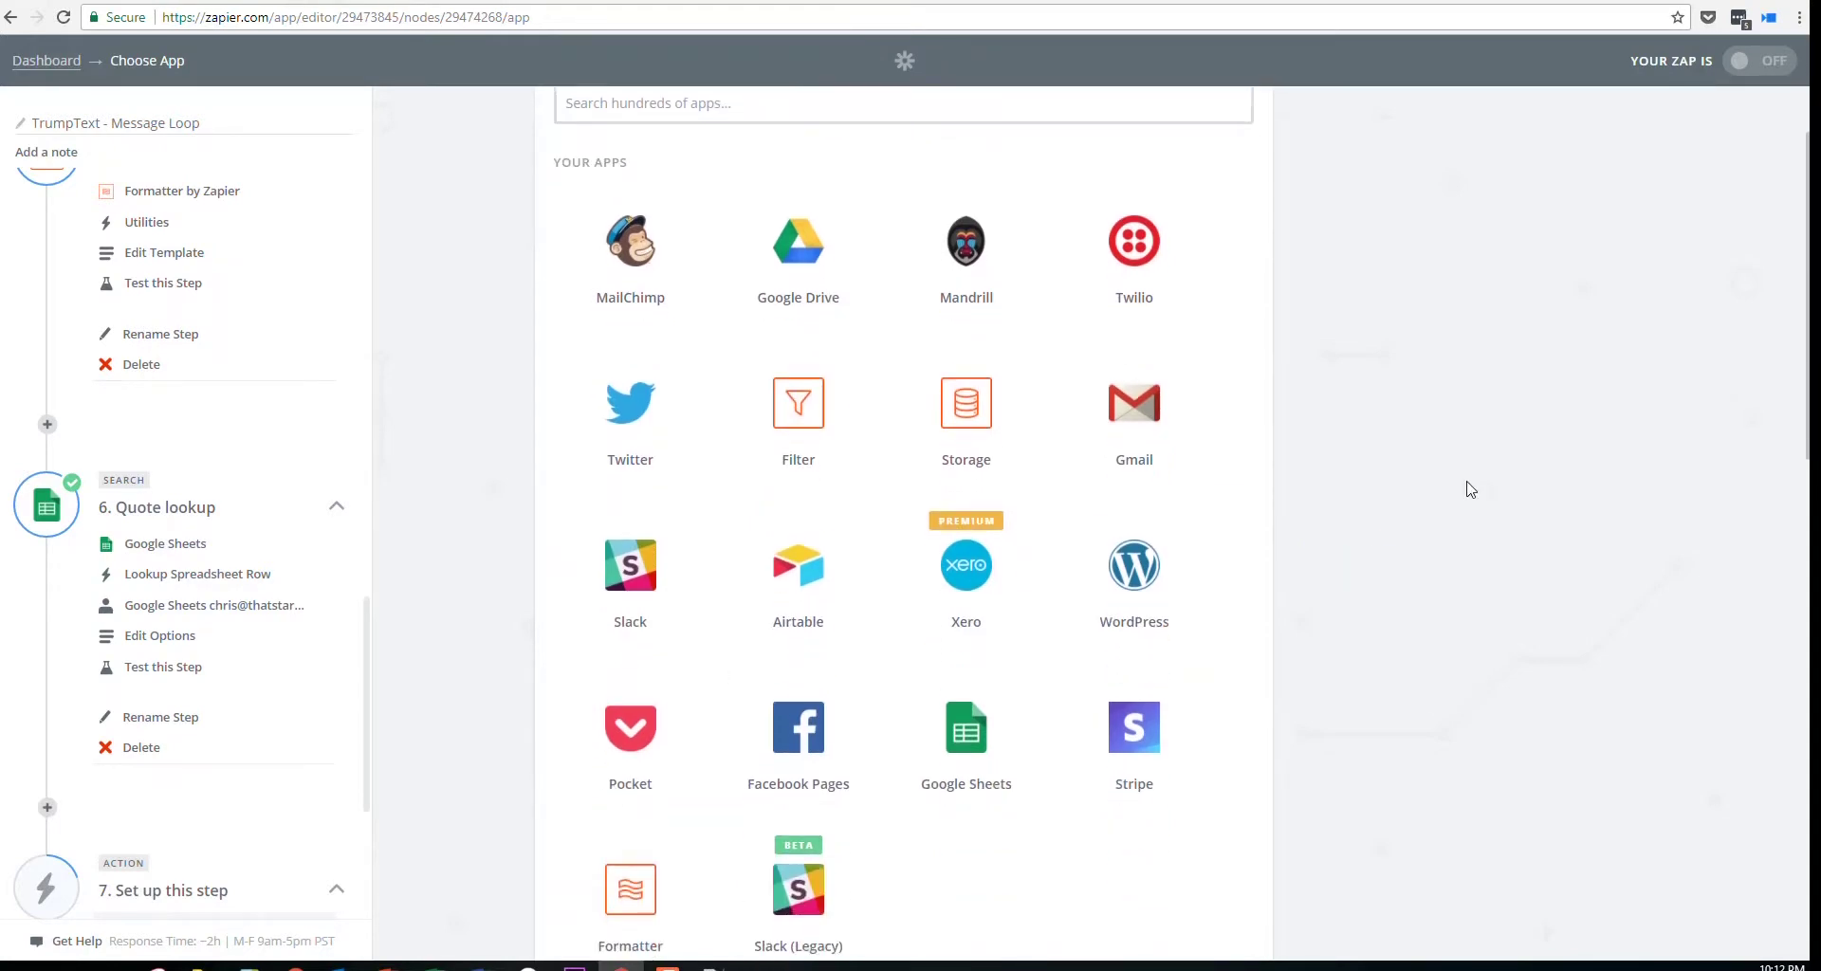
scroll(1134, 441, "down", 3)
scroll(1158, 491, "up", 4)
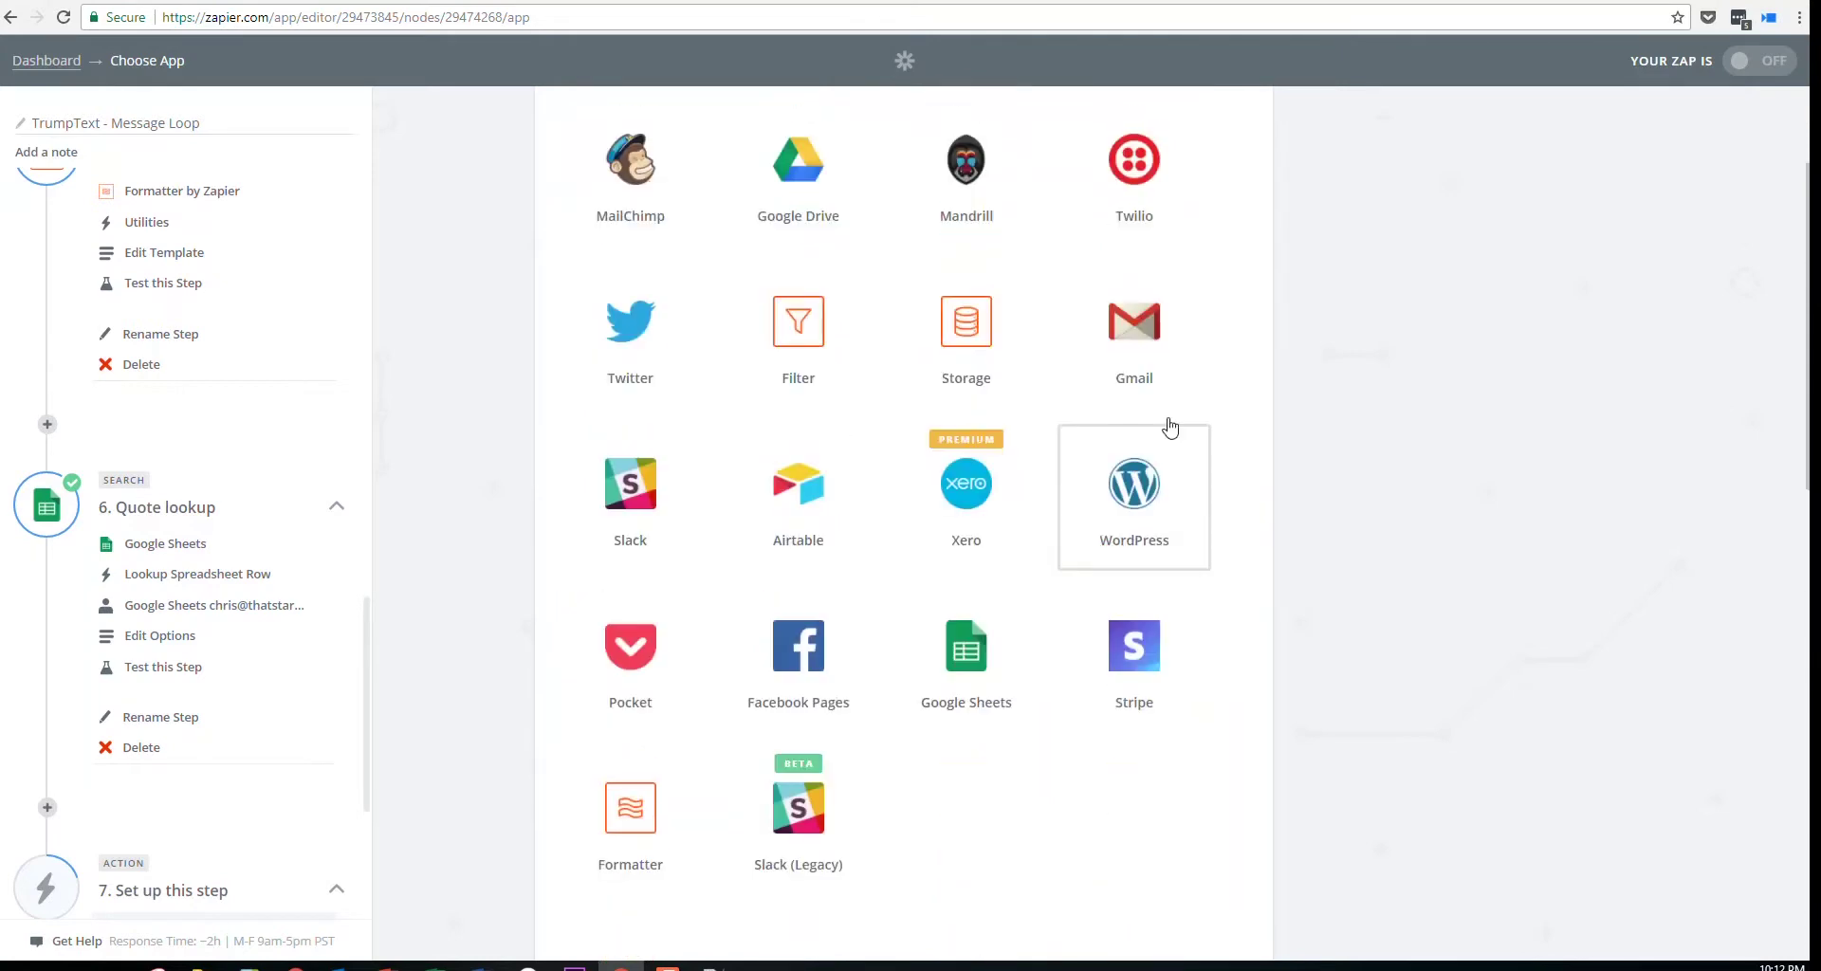
left_click(1165, 225)
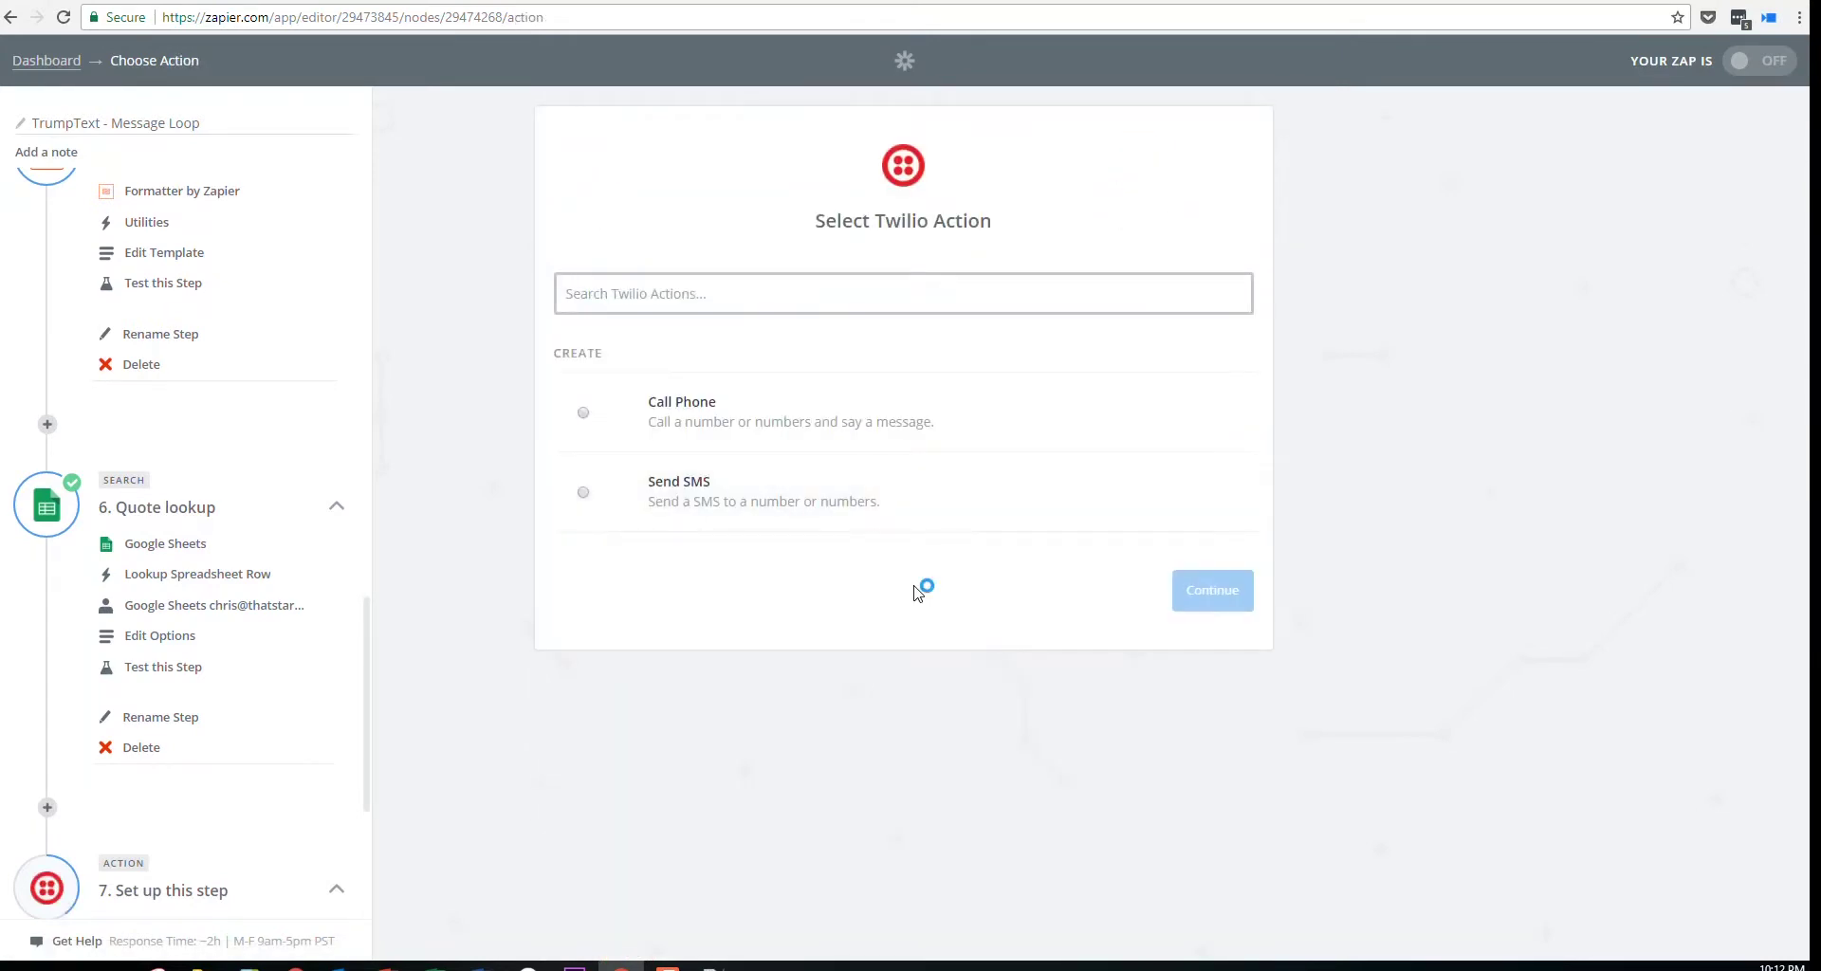
left_click(720, 502)
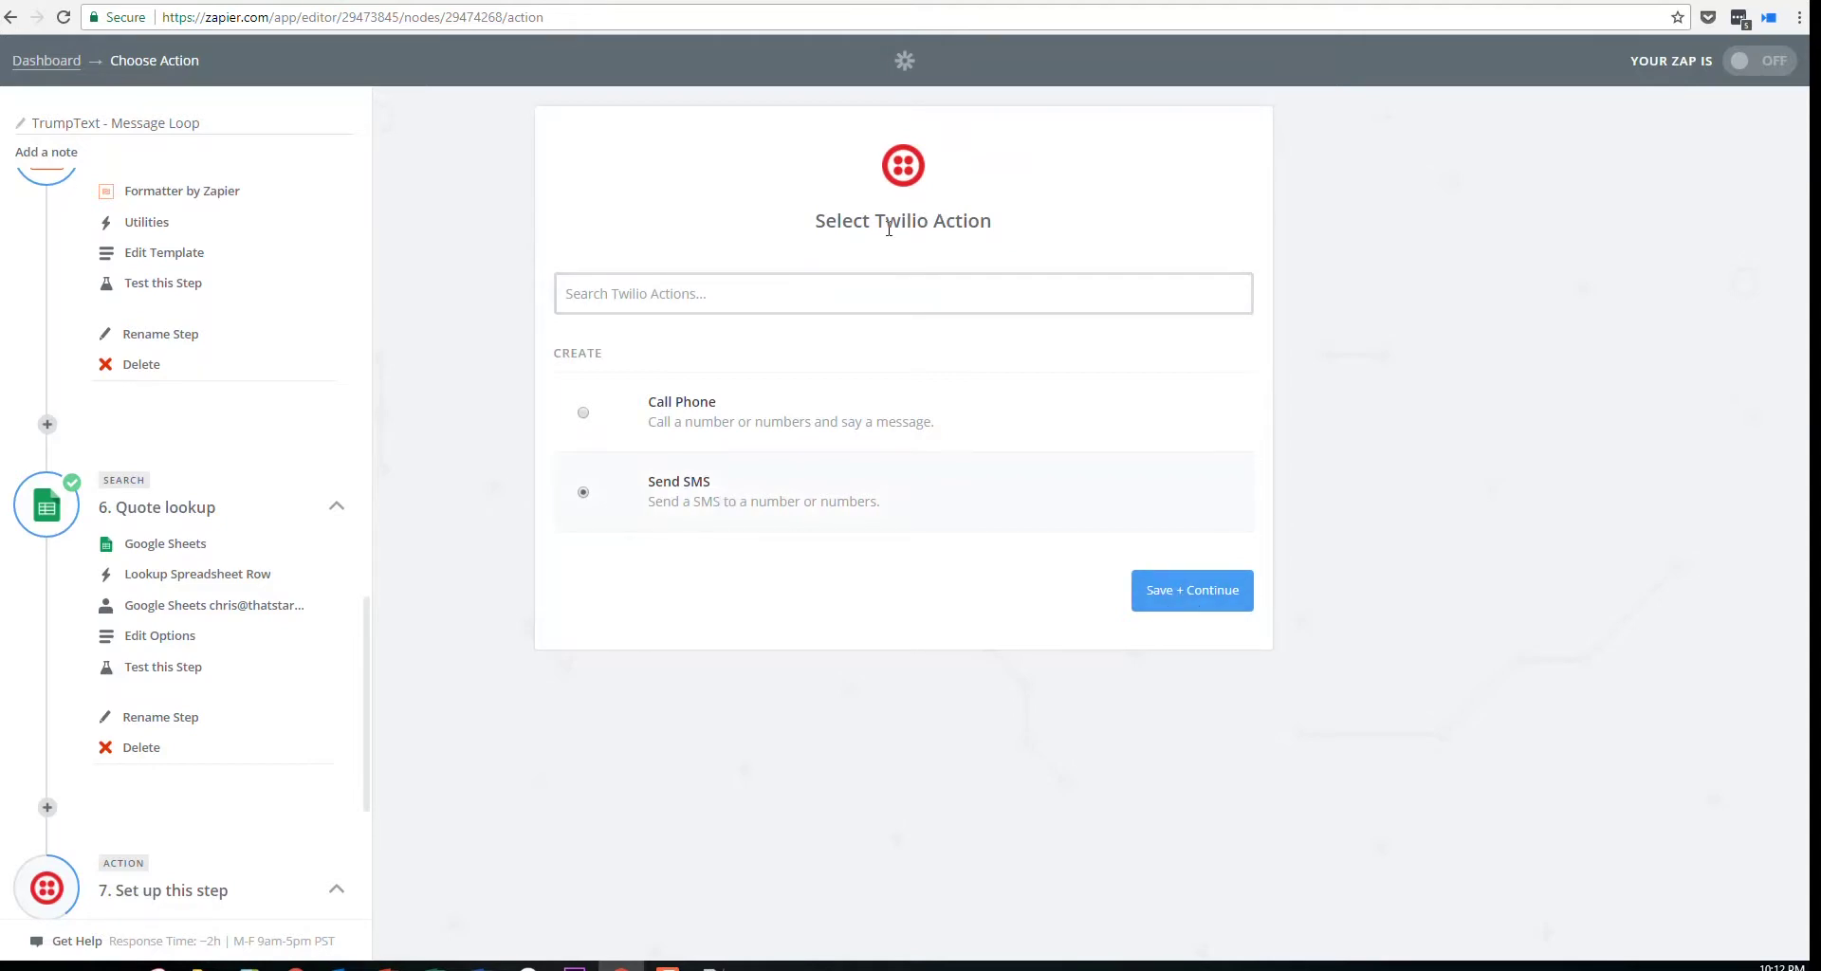
left_click(1223, 596)
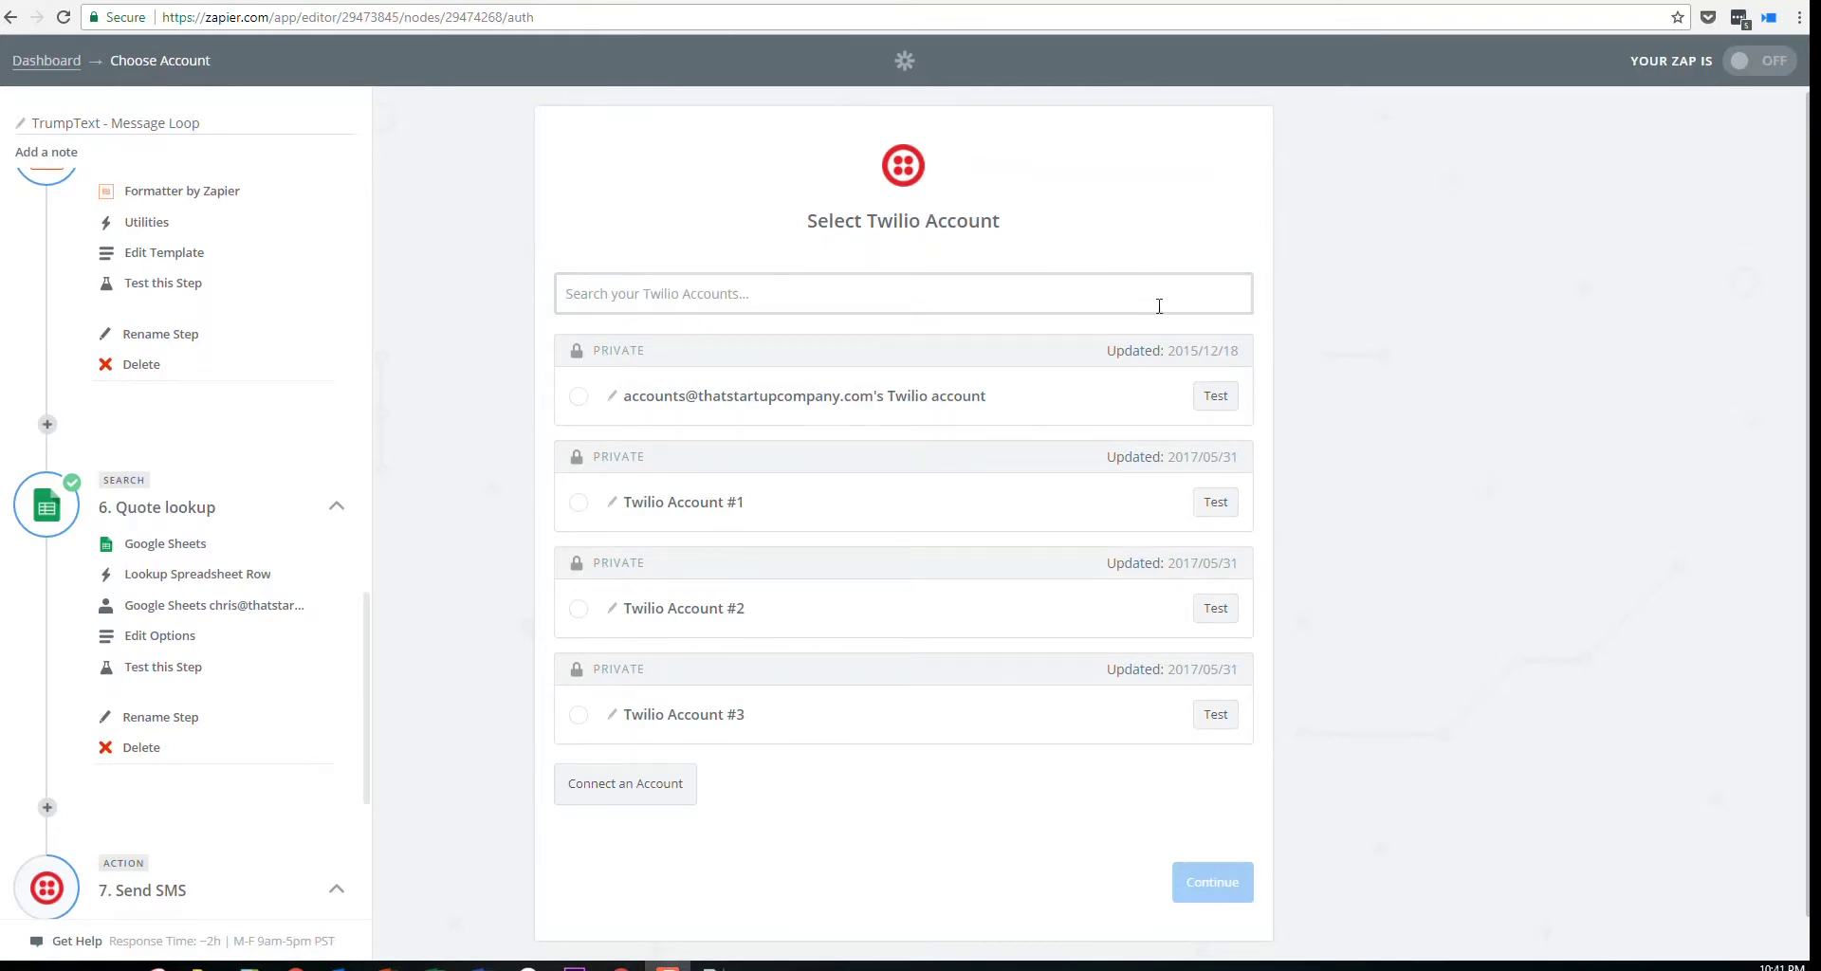
Select the Twilio account named after an e-mail address for the Send SMS step
left_click(840, 398)
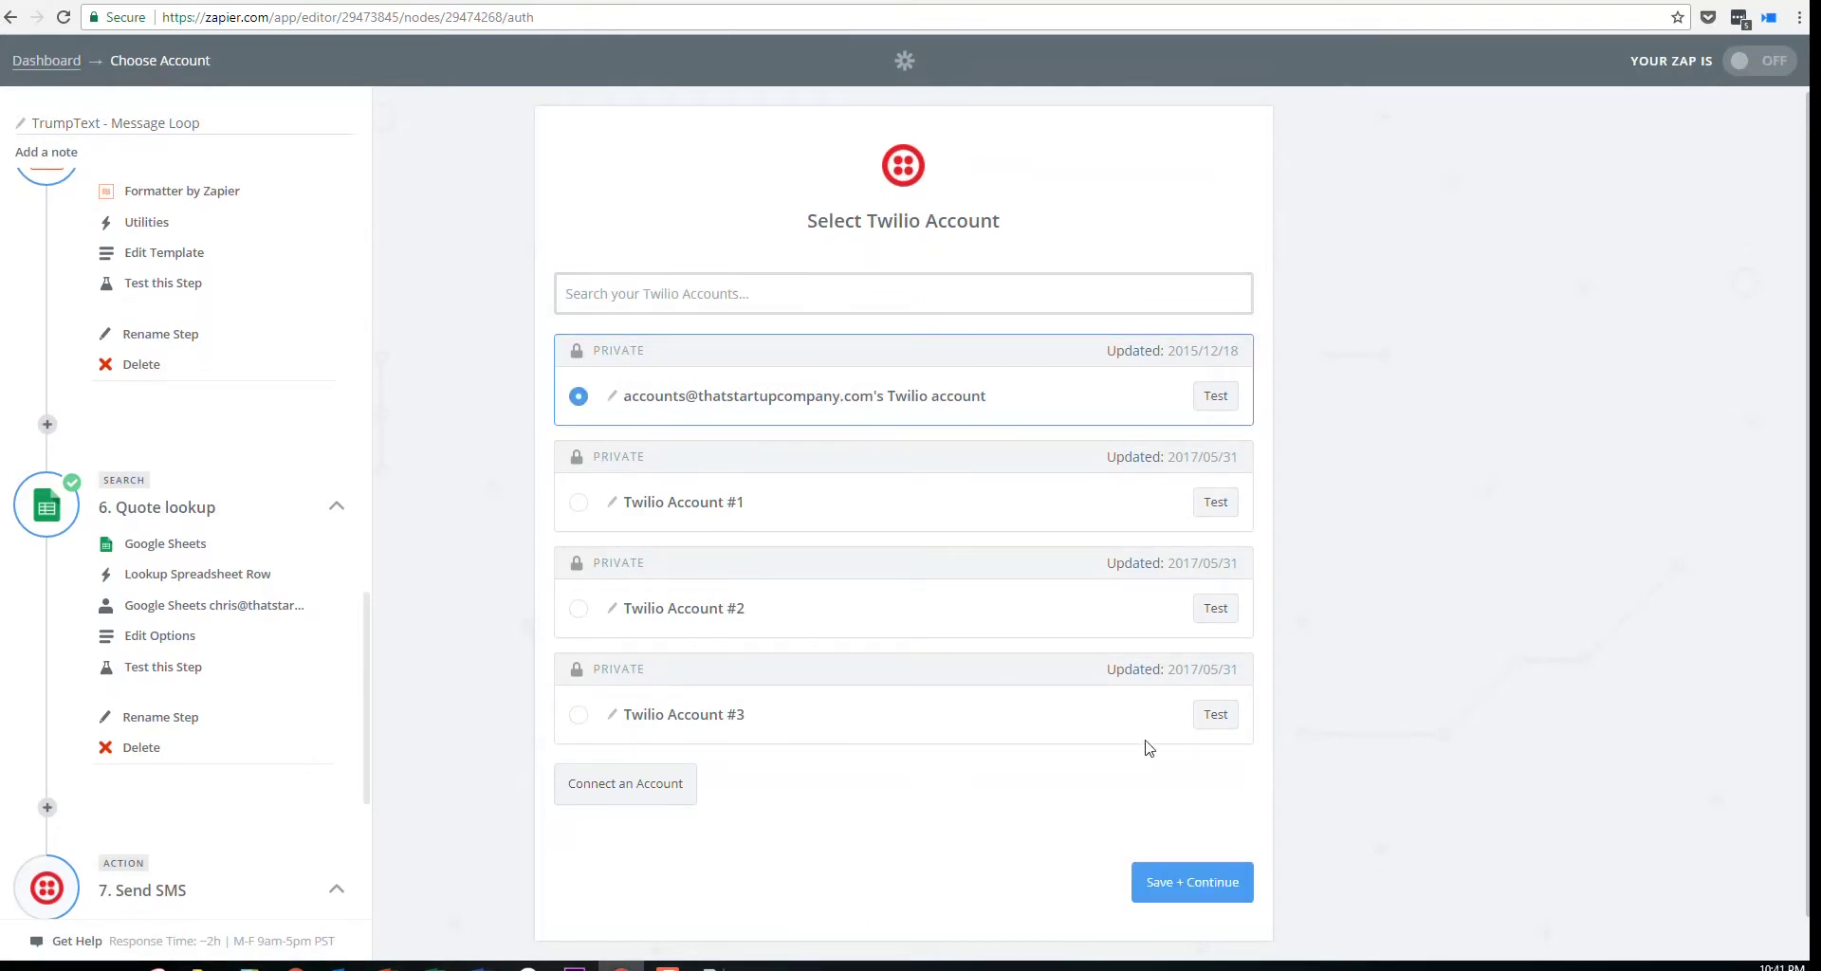
Save the selected Twilio account for the Send SMS step and set its From Number to TrumpText
left_click(1212, 882)
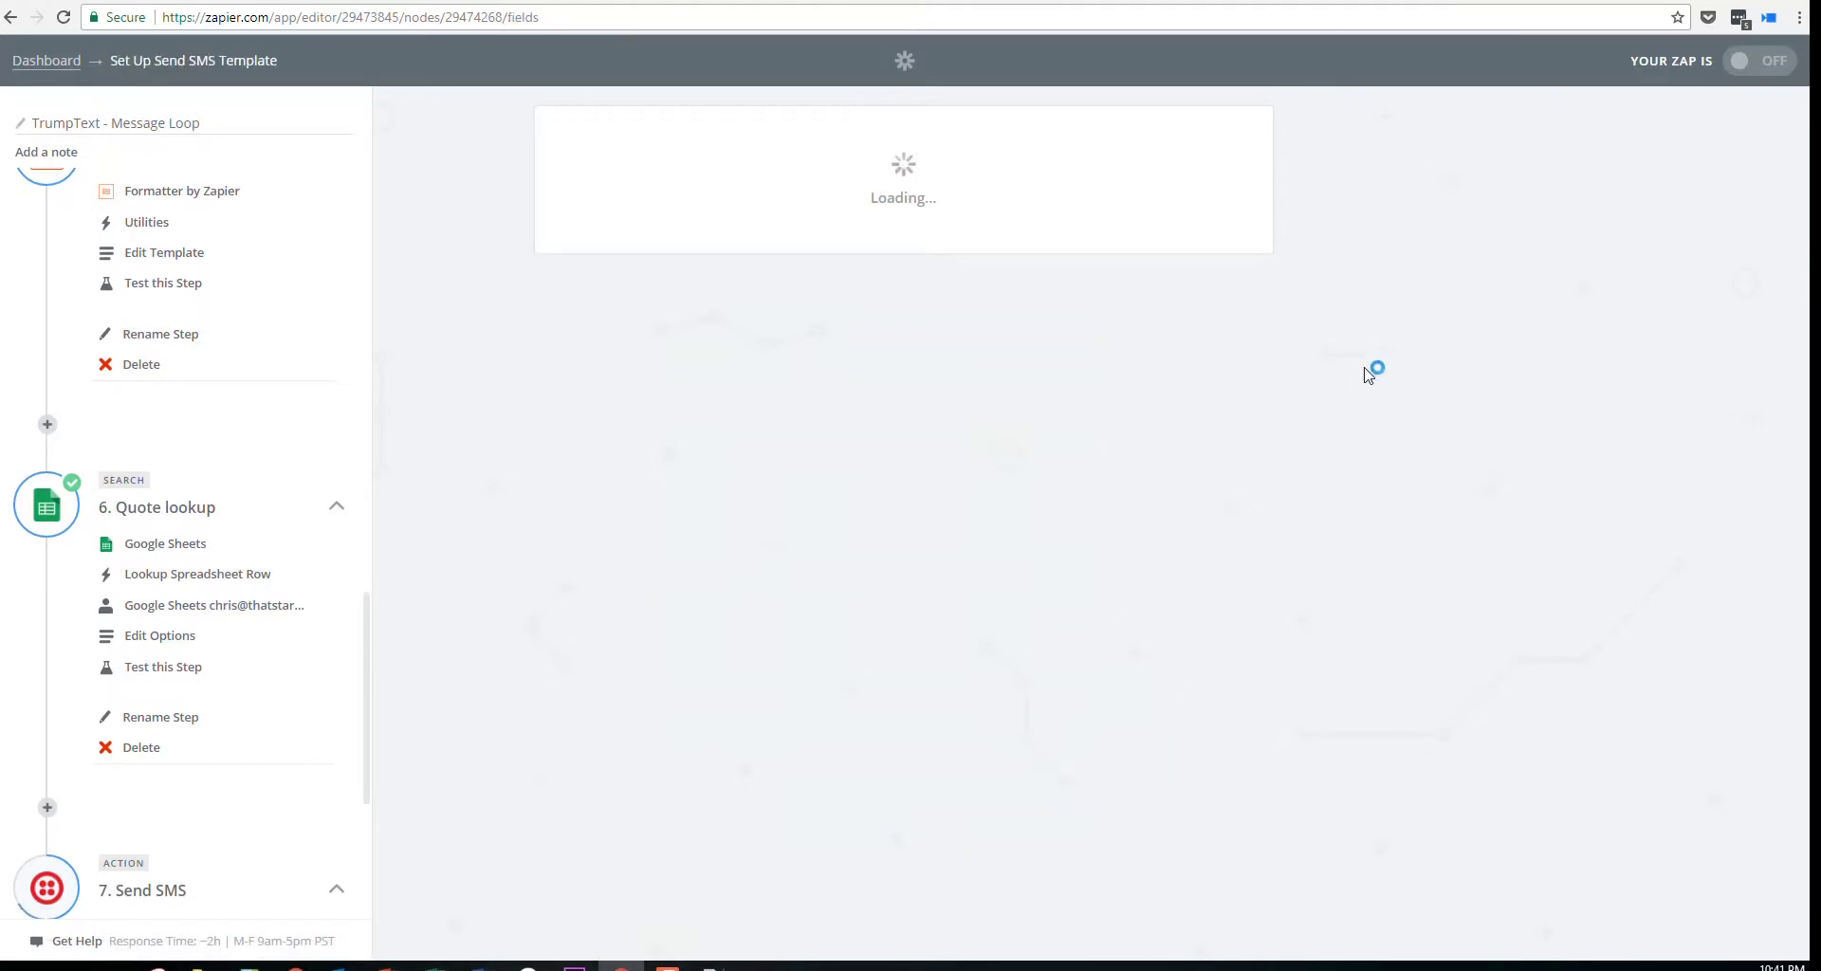
left_click(880, 322)
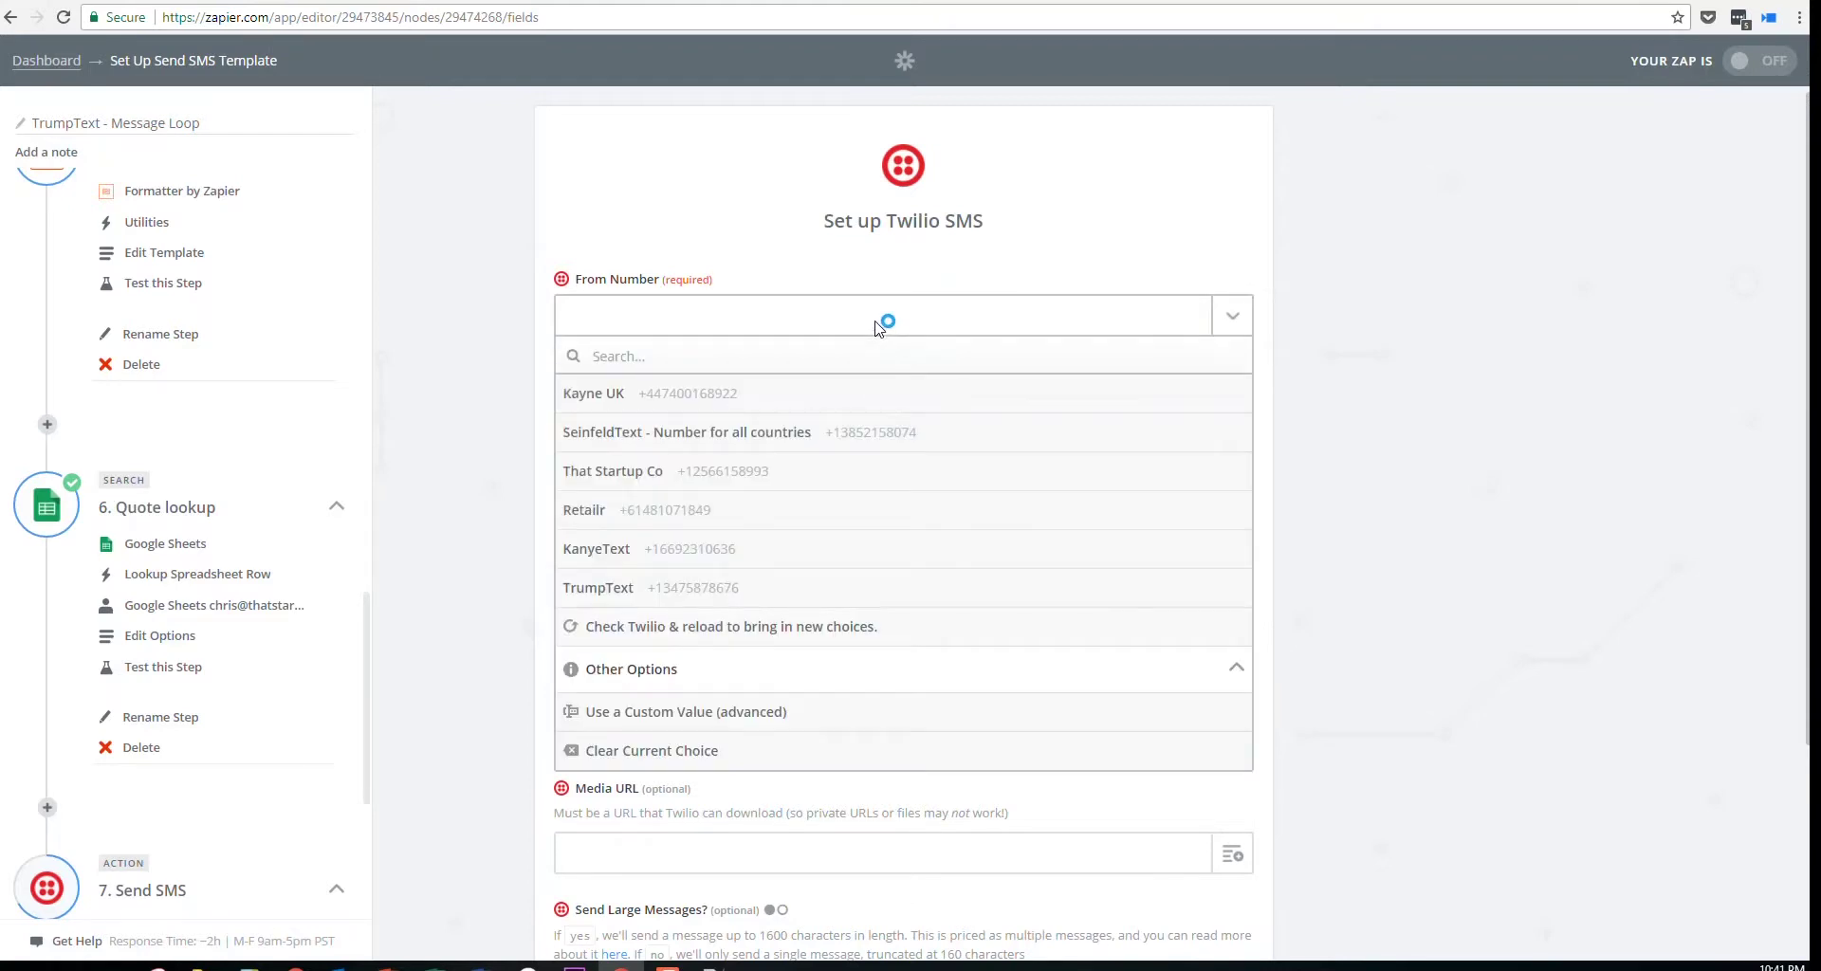
left_click(645, 589)
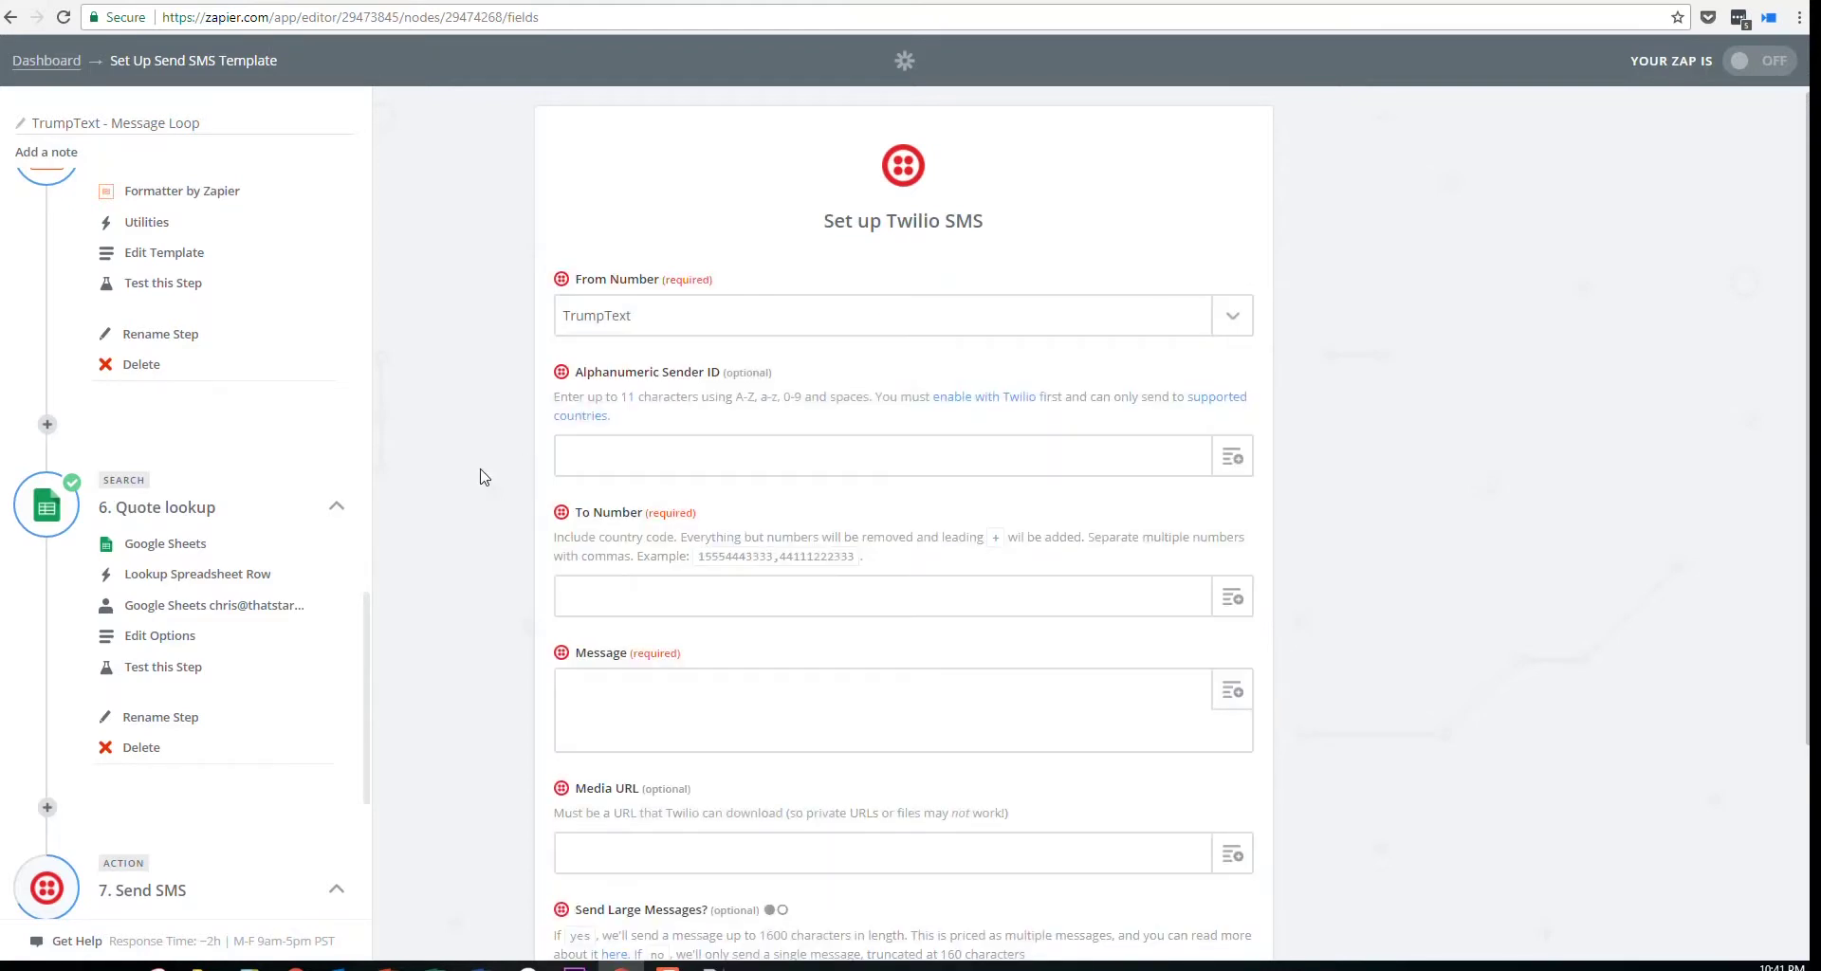
Map the To Number to the Friends Phone Number field from step 1, Updated MSG Sent
left_click(1046, 594)
scroll(1049, 589, "down", 2)
left_click(1236, 411)
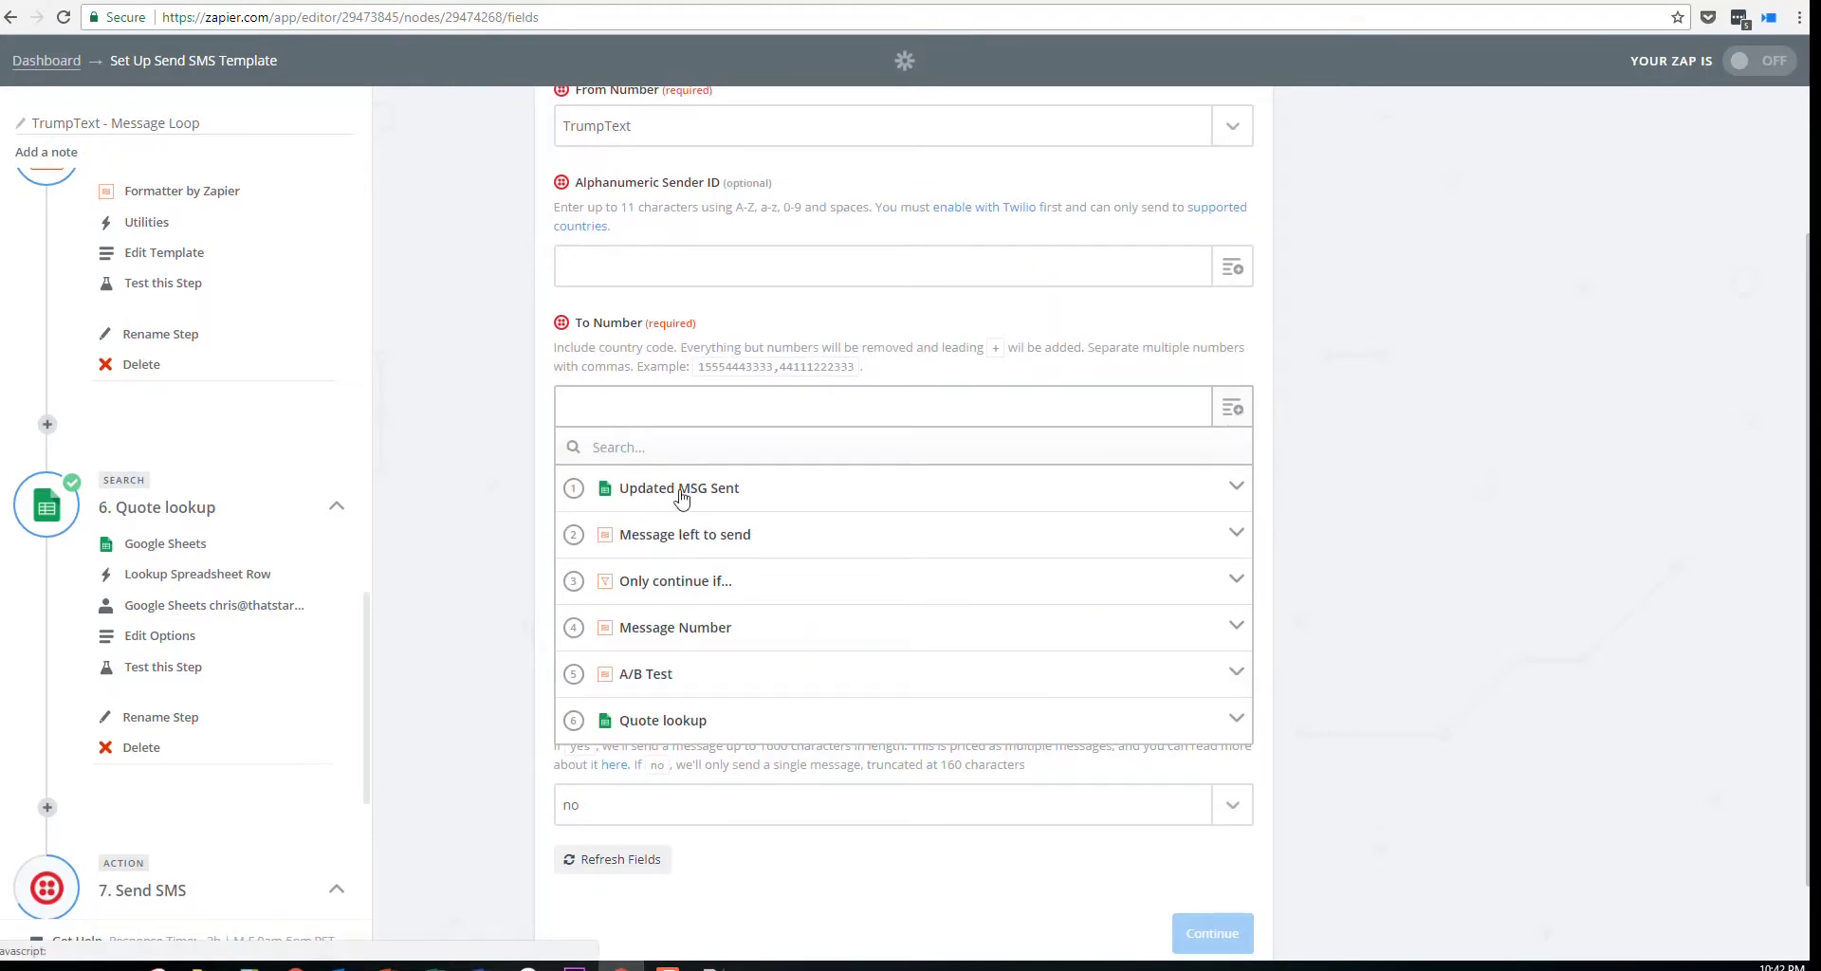
left_click(688, 491)
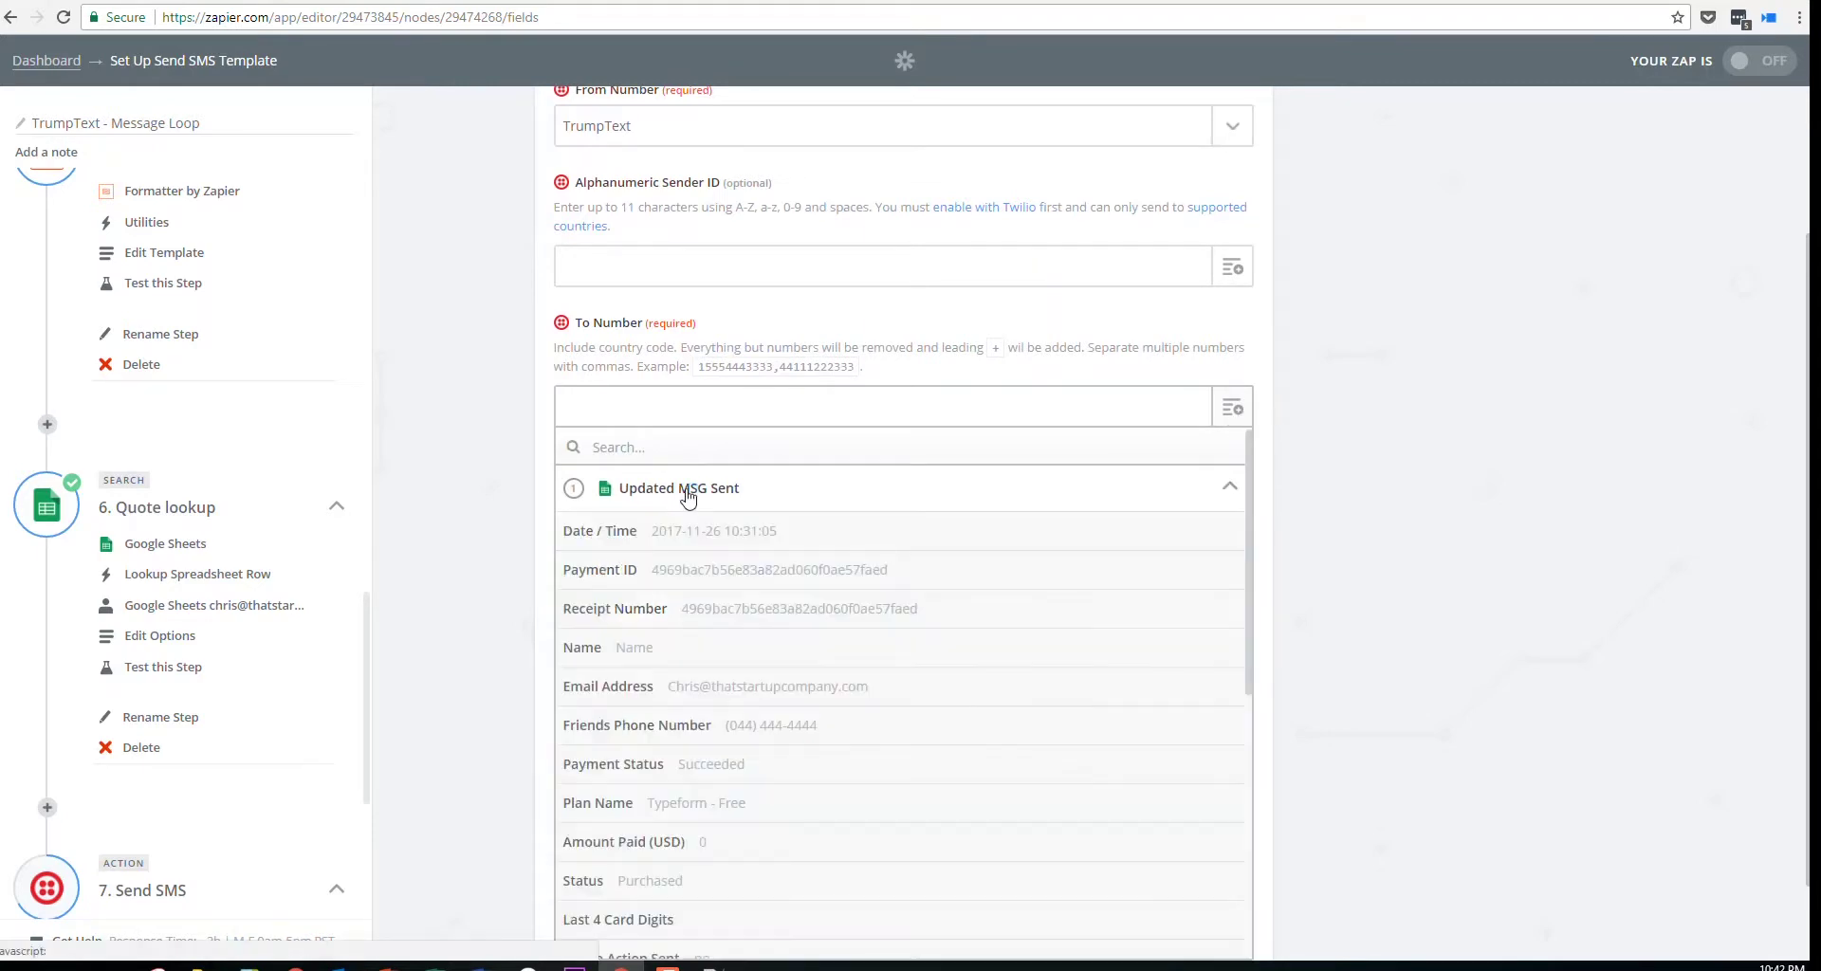
left_click(811, 739)
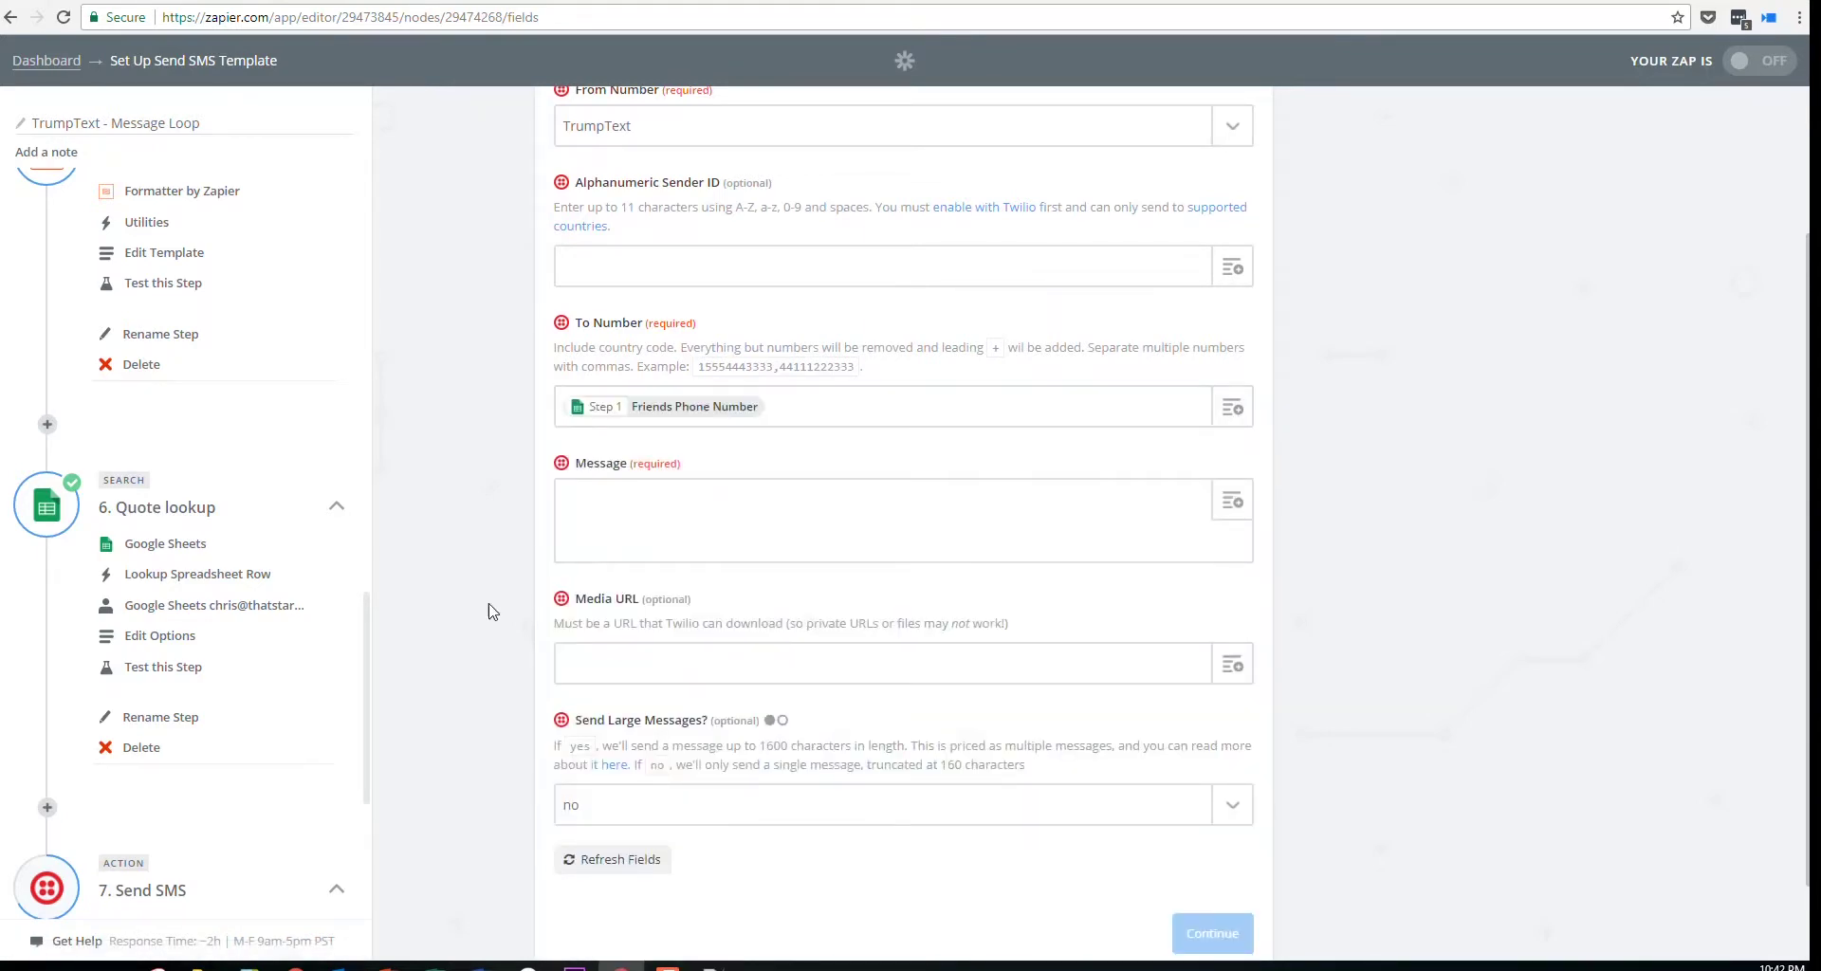
scroll(800, 411, "up", 1)
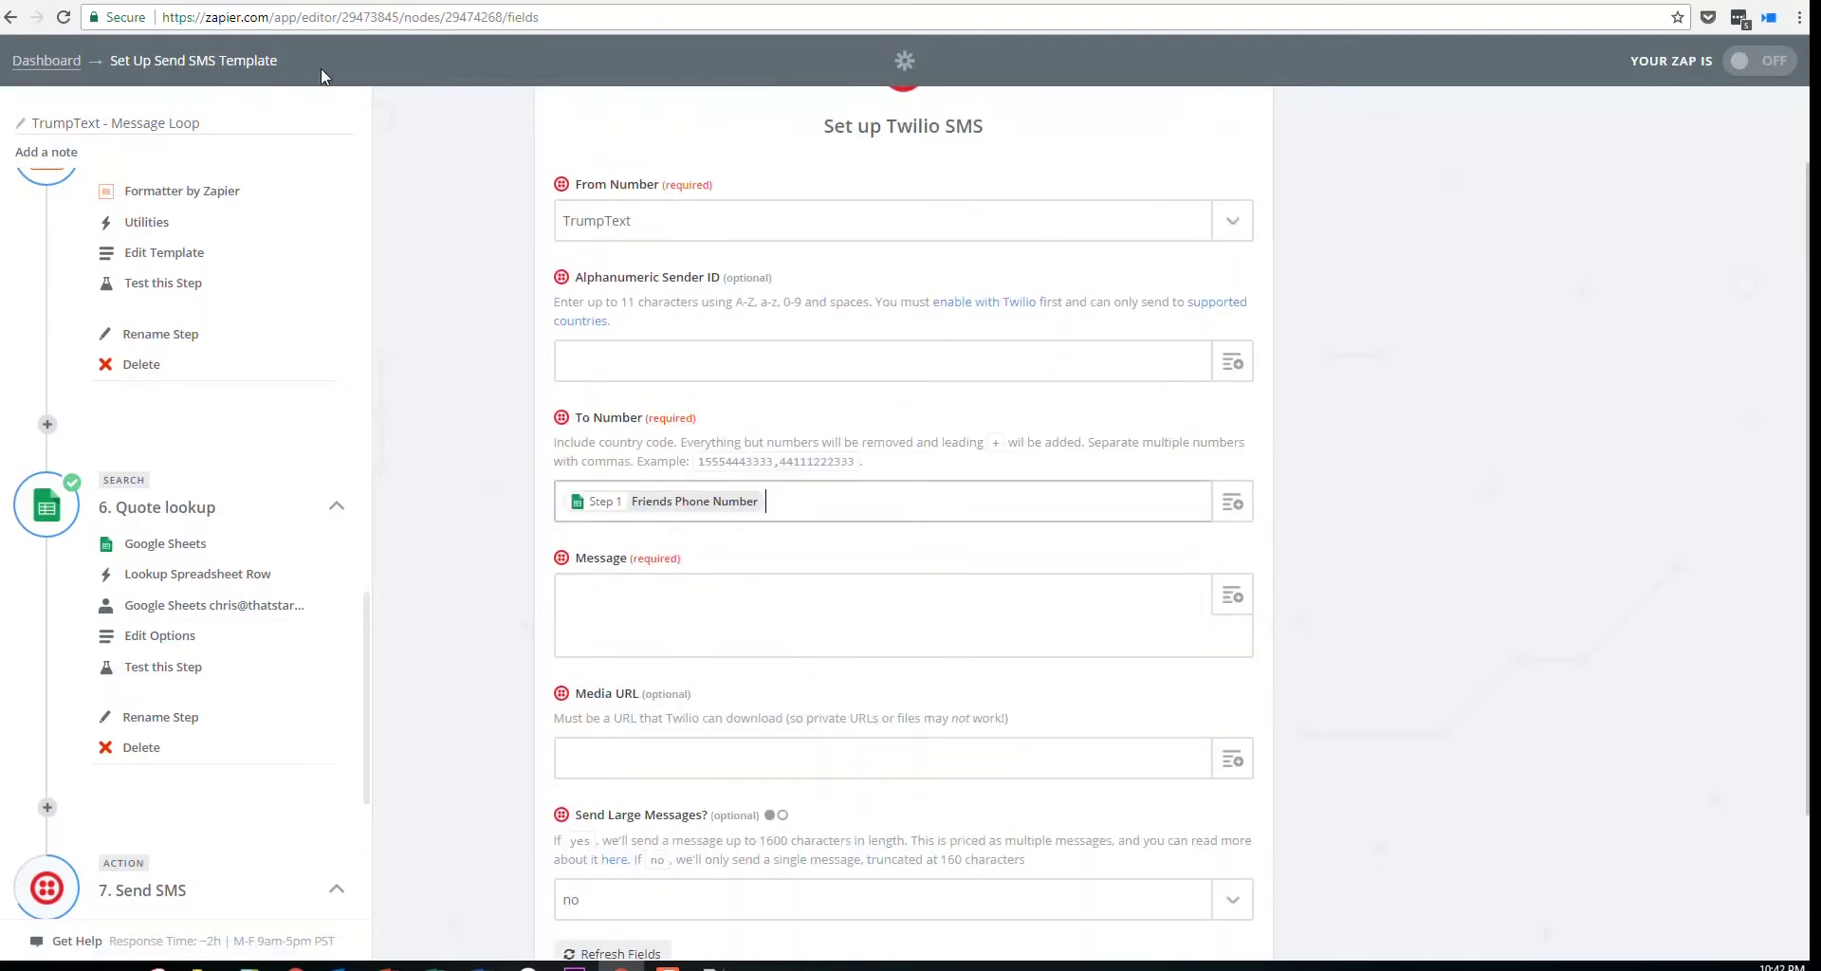
Compare the Friends Phone Number column in the Payments sheet of the TrumpText spreadsheet with Zapier's To Number format instructions
left_click(284, 1)
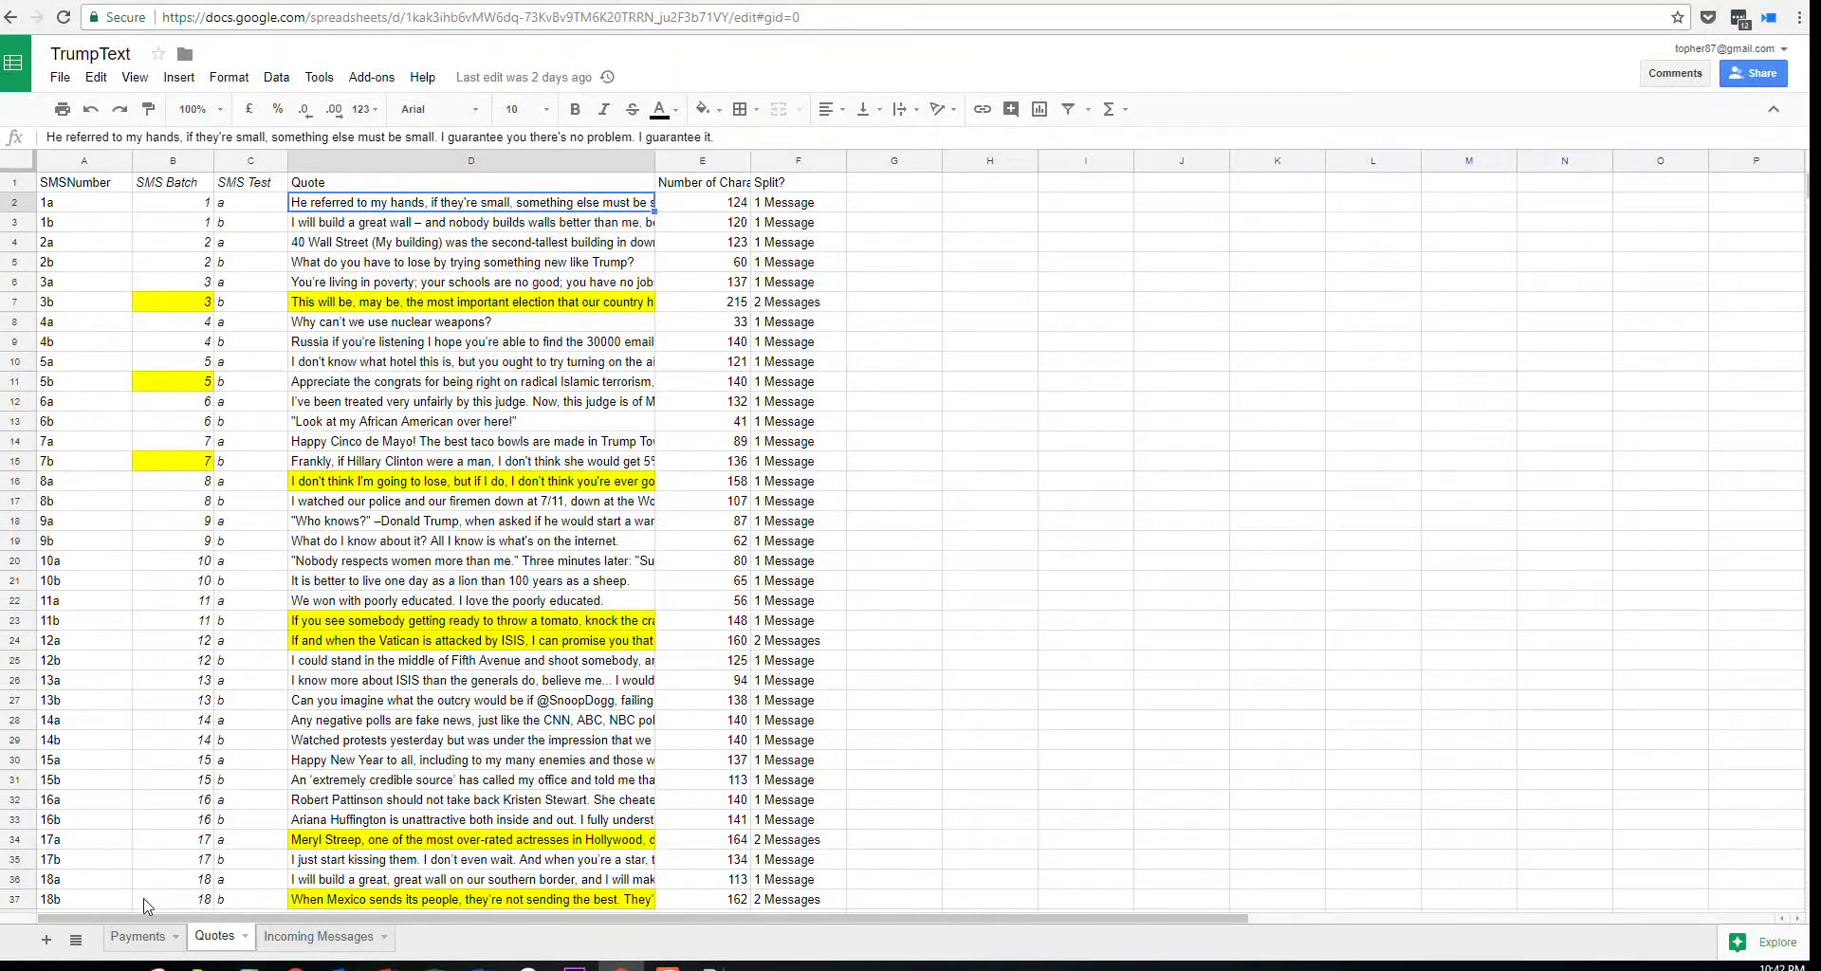
left_click(139, 939)
left_click(490, 402)
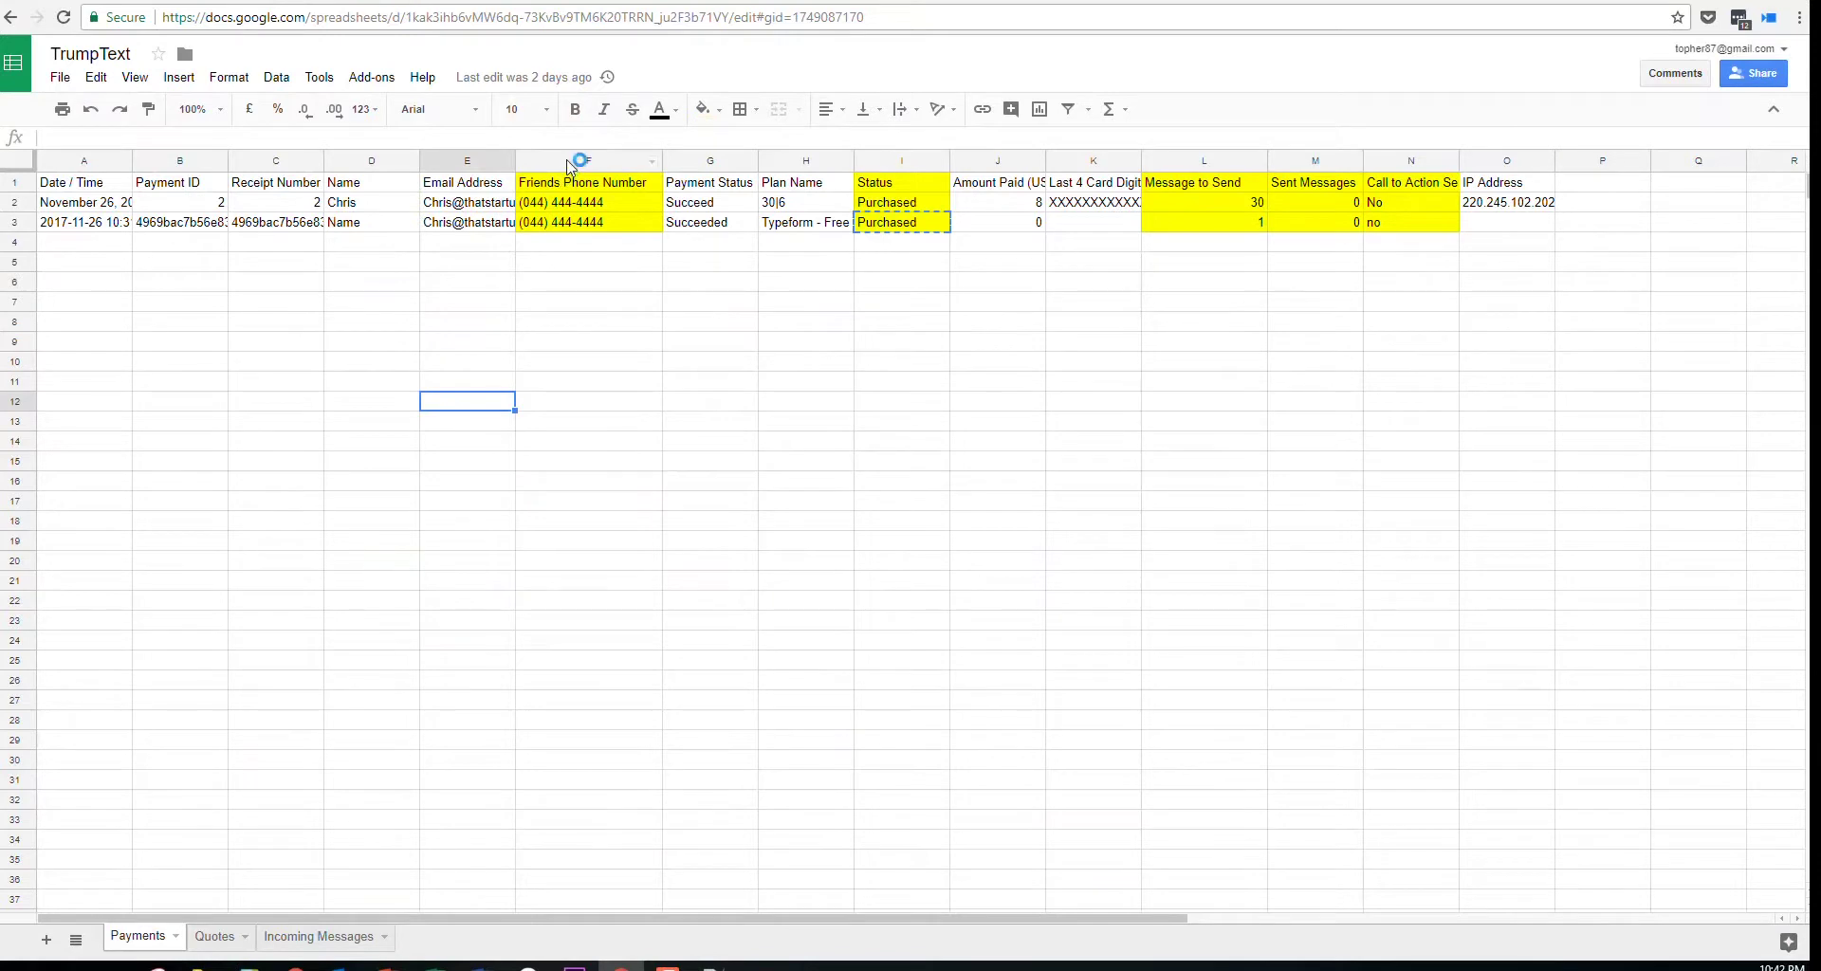
left_click(577, 160)
left_click(581, 202)
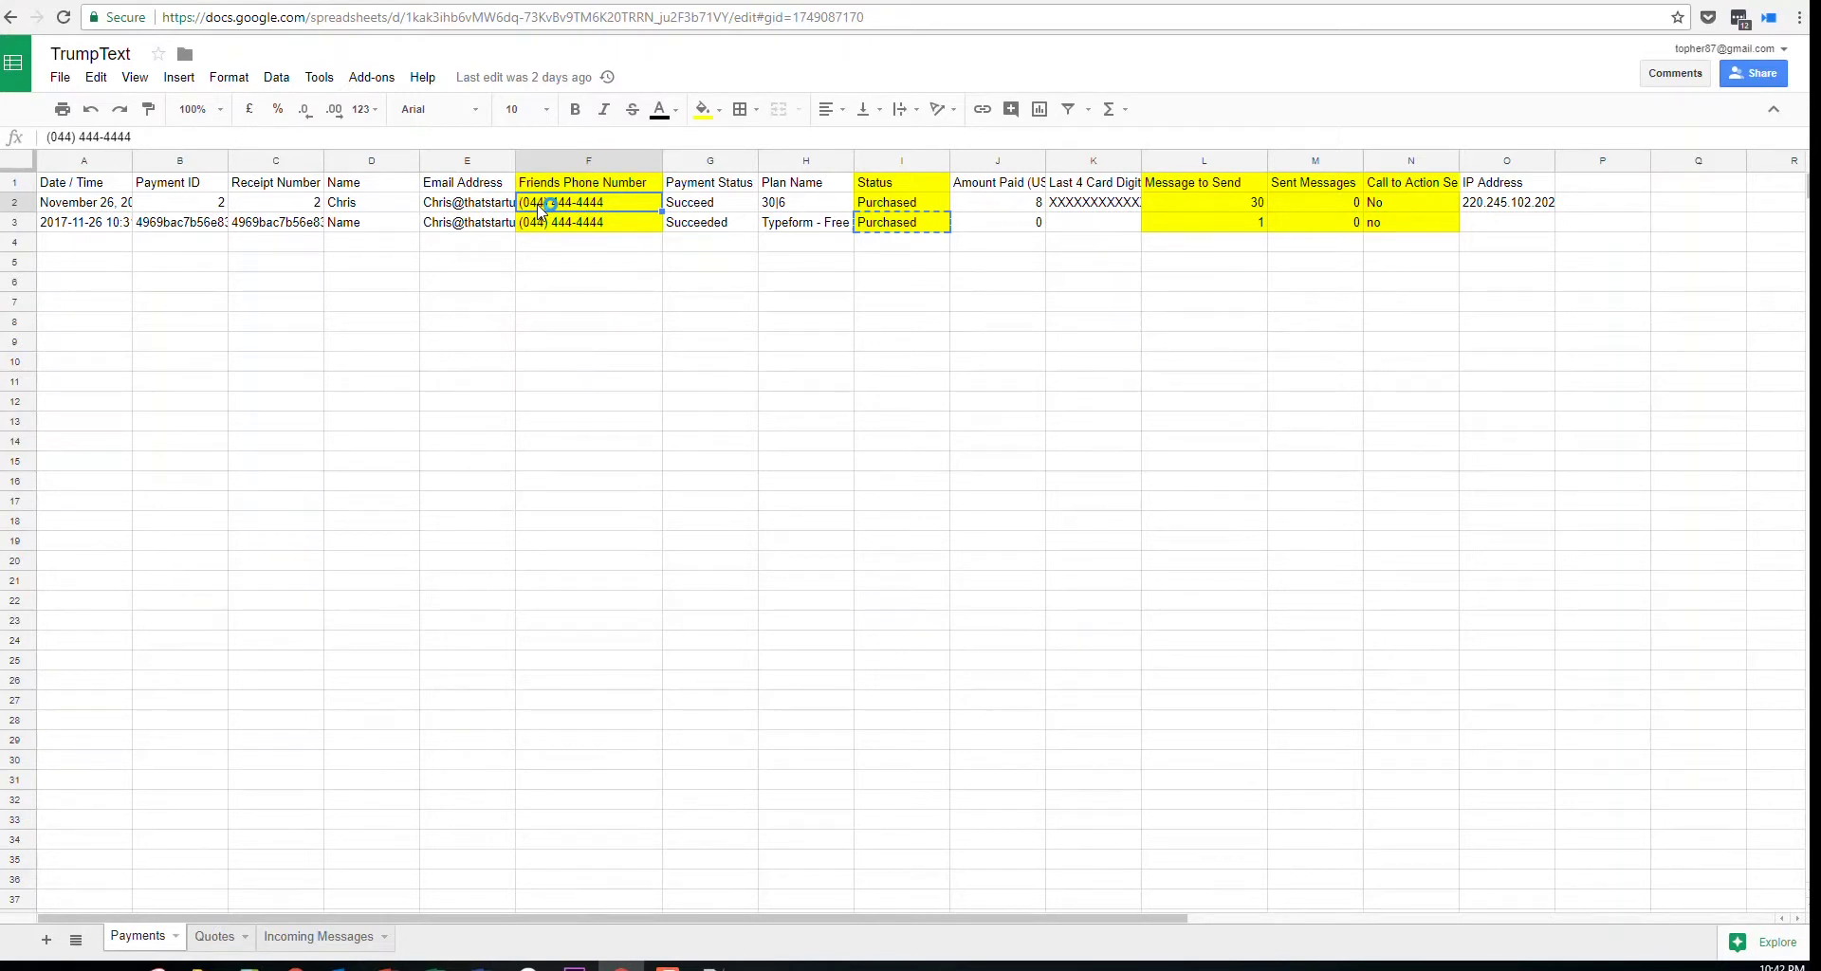
left_click(3, 2)
left_click(29, 2)
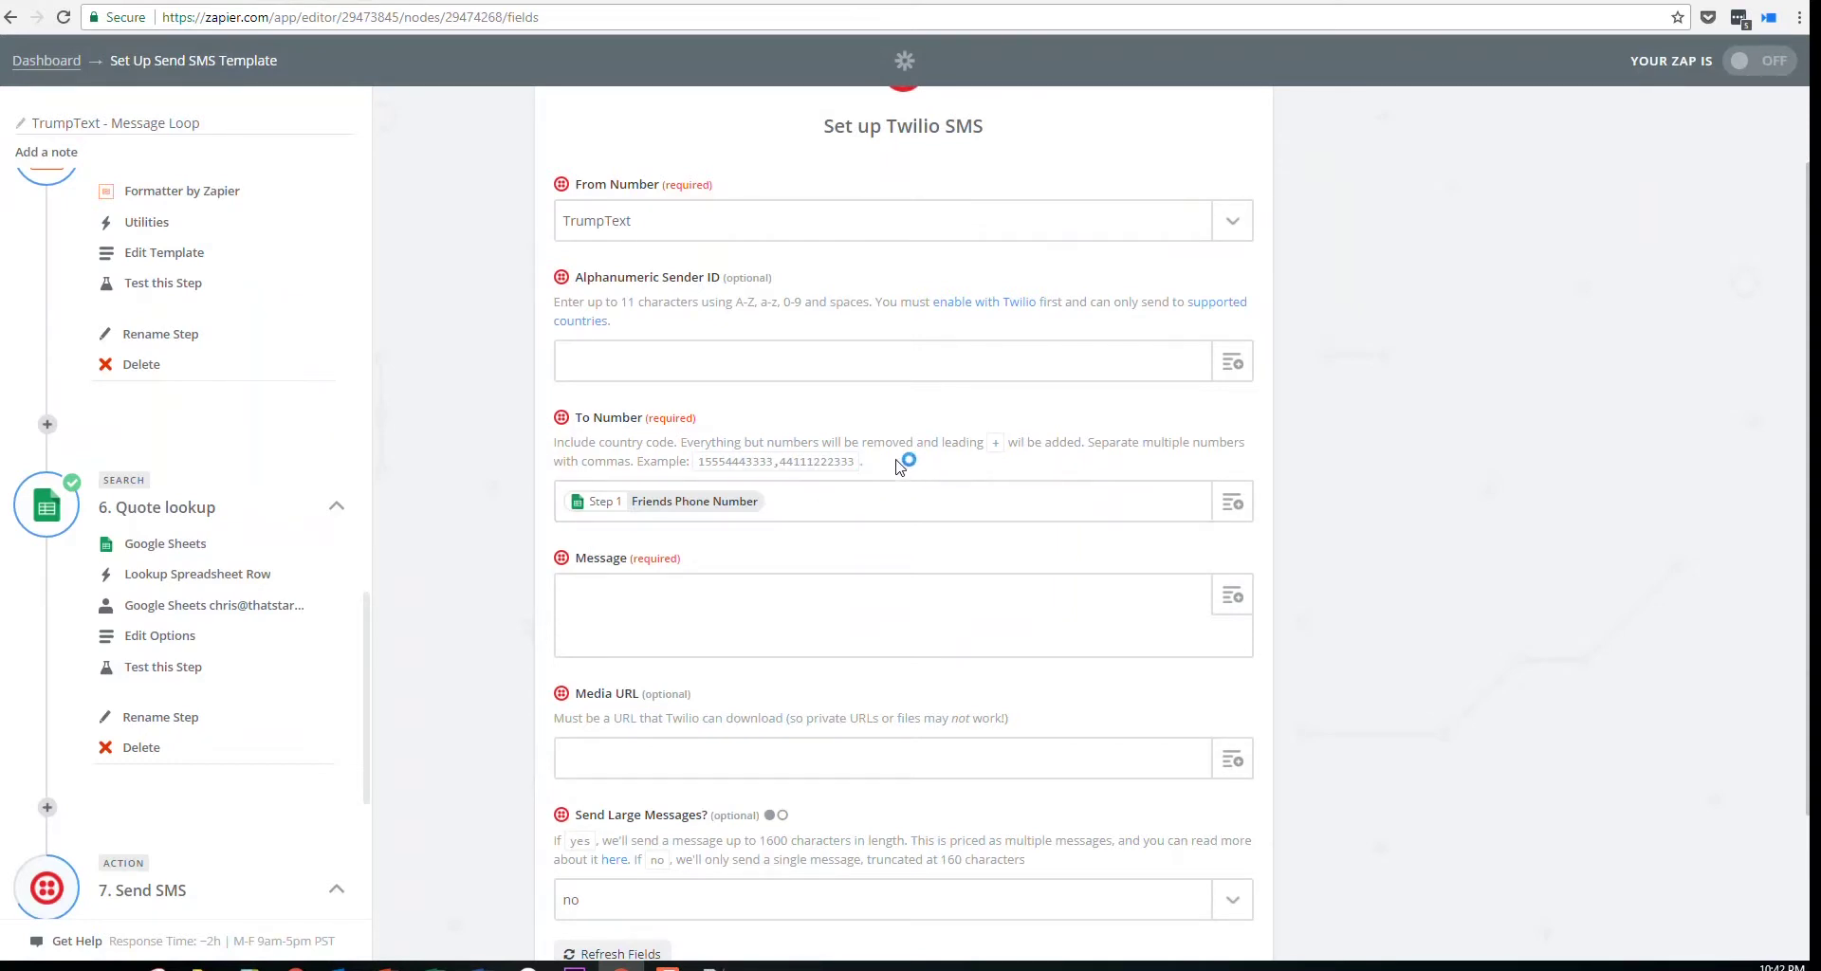
left_click_drag(903, 460, 602, 446)
left_click(814, 440)
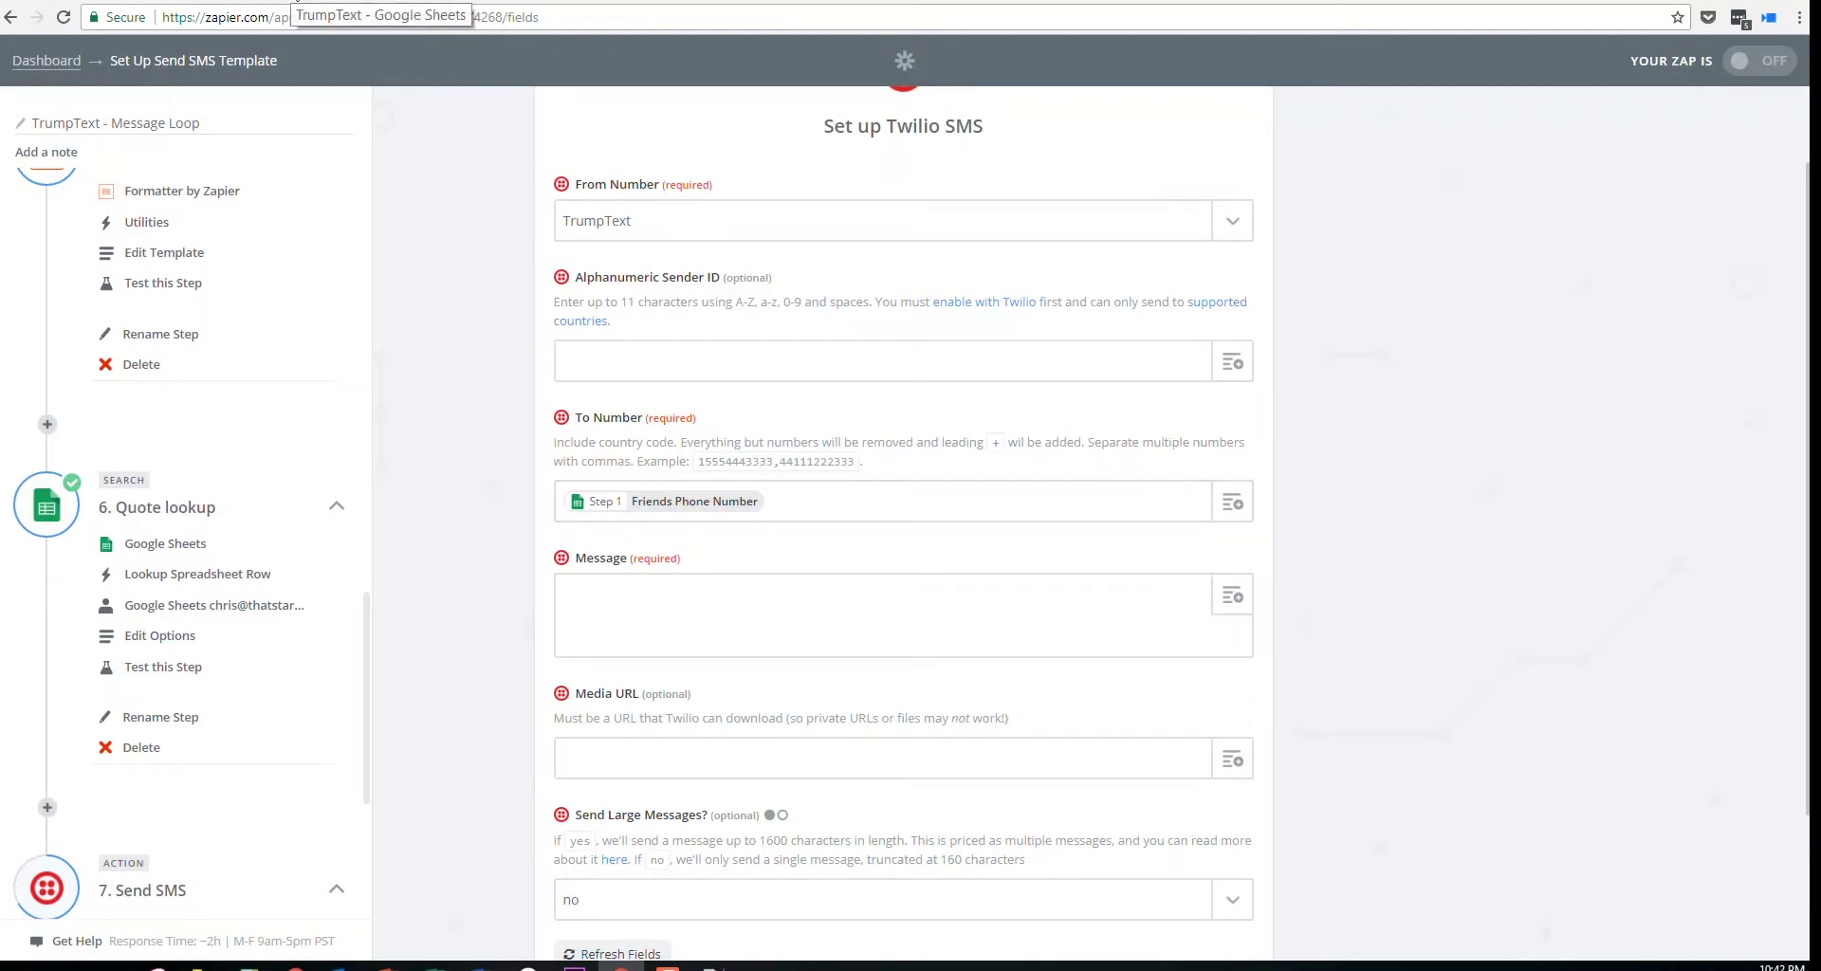
left_click(297, 1)
left_click(561, 162)
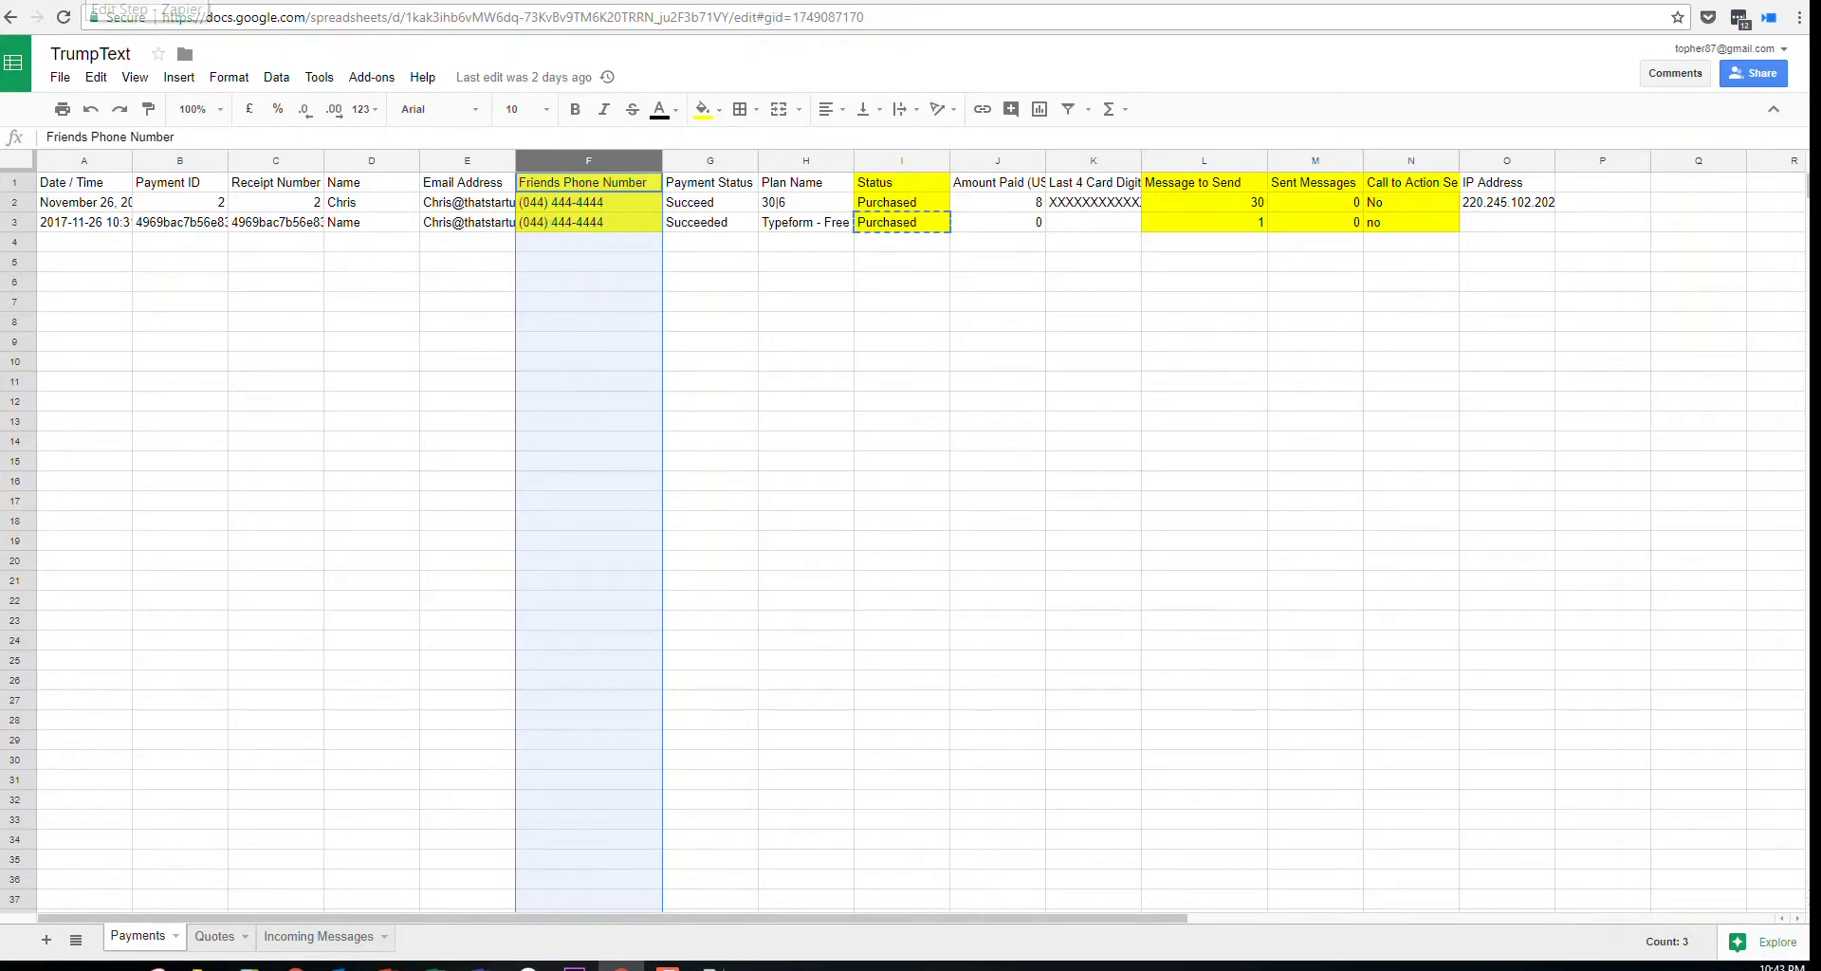
Back in Zapier, insert the Quote field from step 6, Quote lookup, as the message and set Send Large Messages to yes
left_click(143, 5)
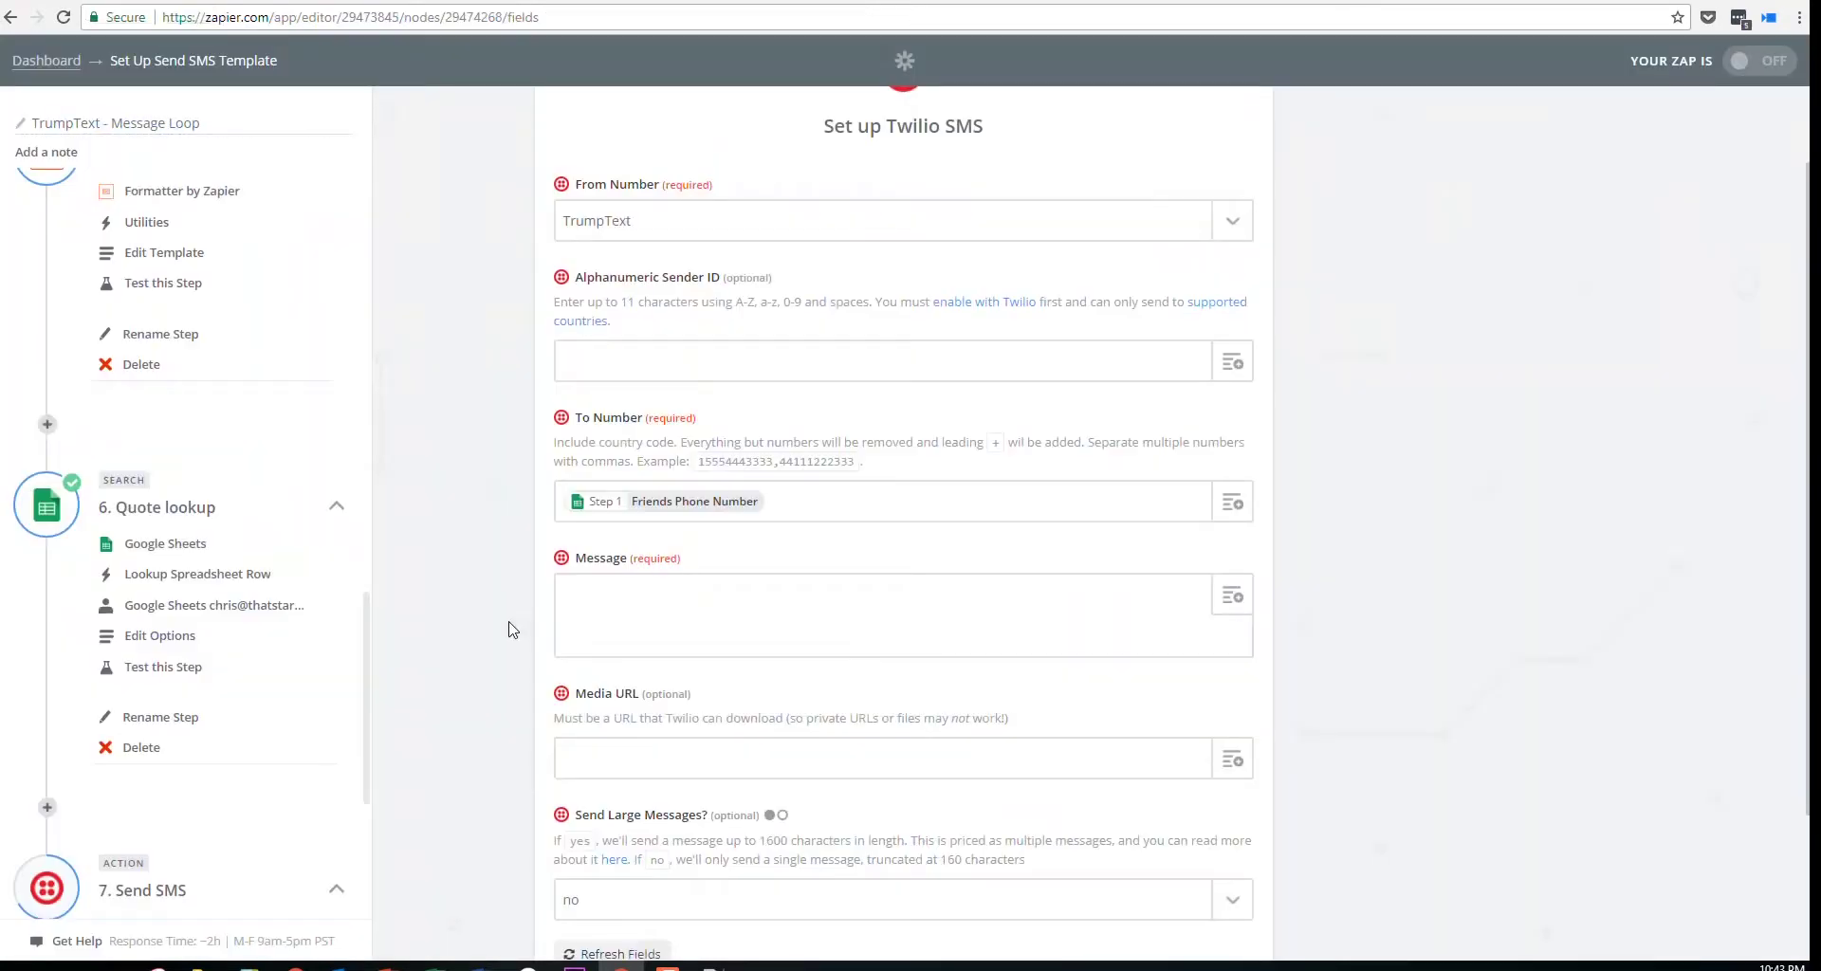
left_click(1243, 597)
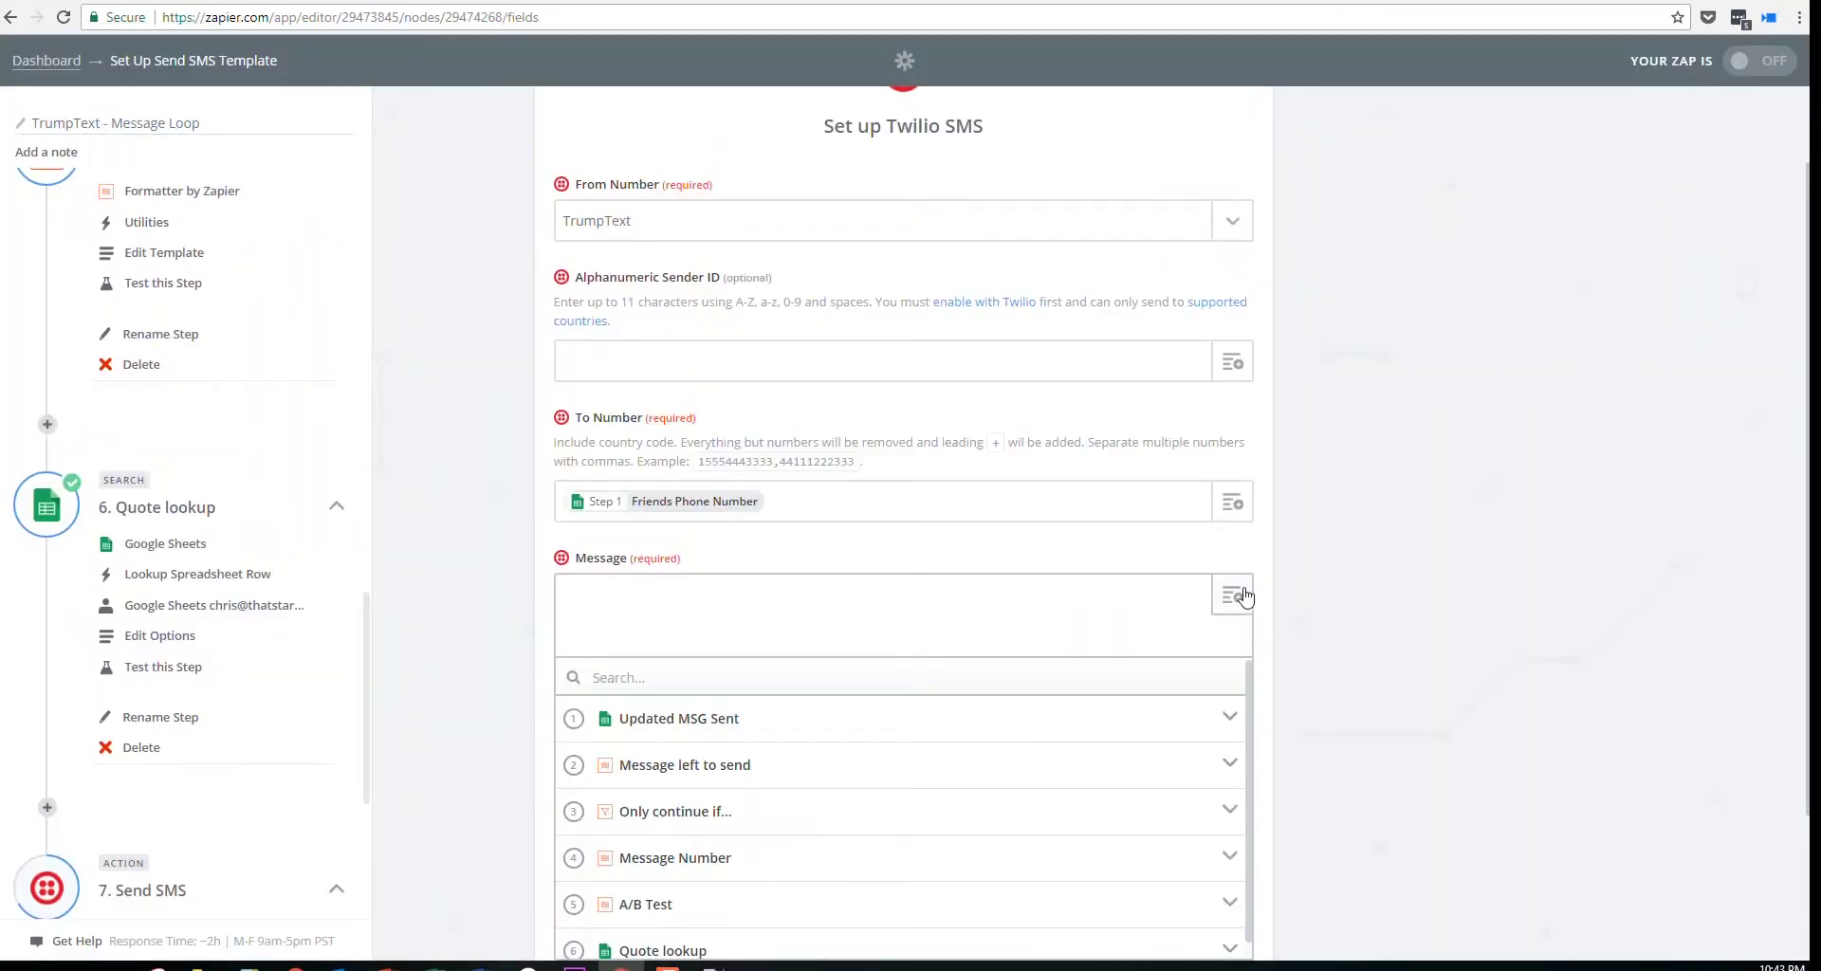
scroll(1242, 596, "down", 2)
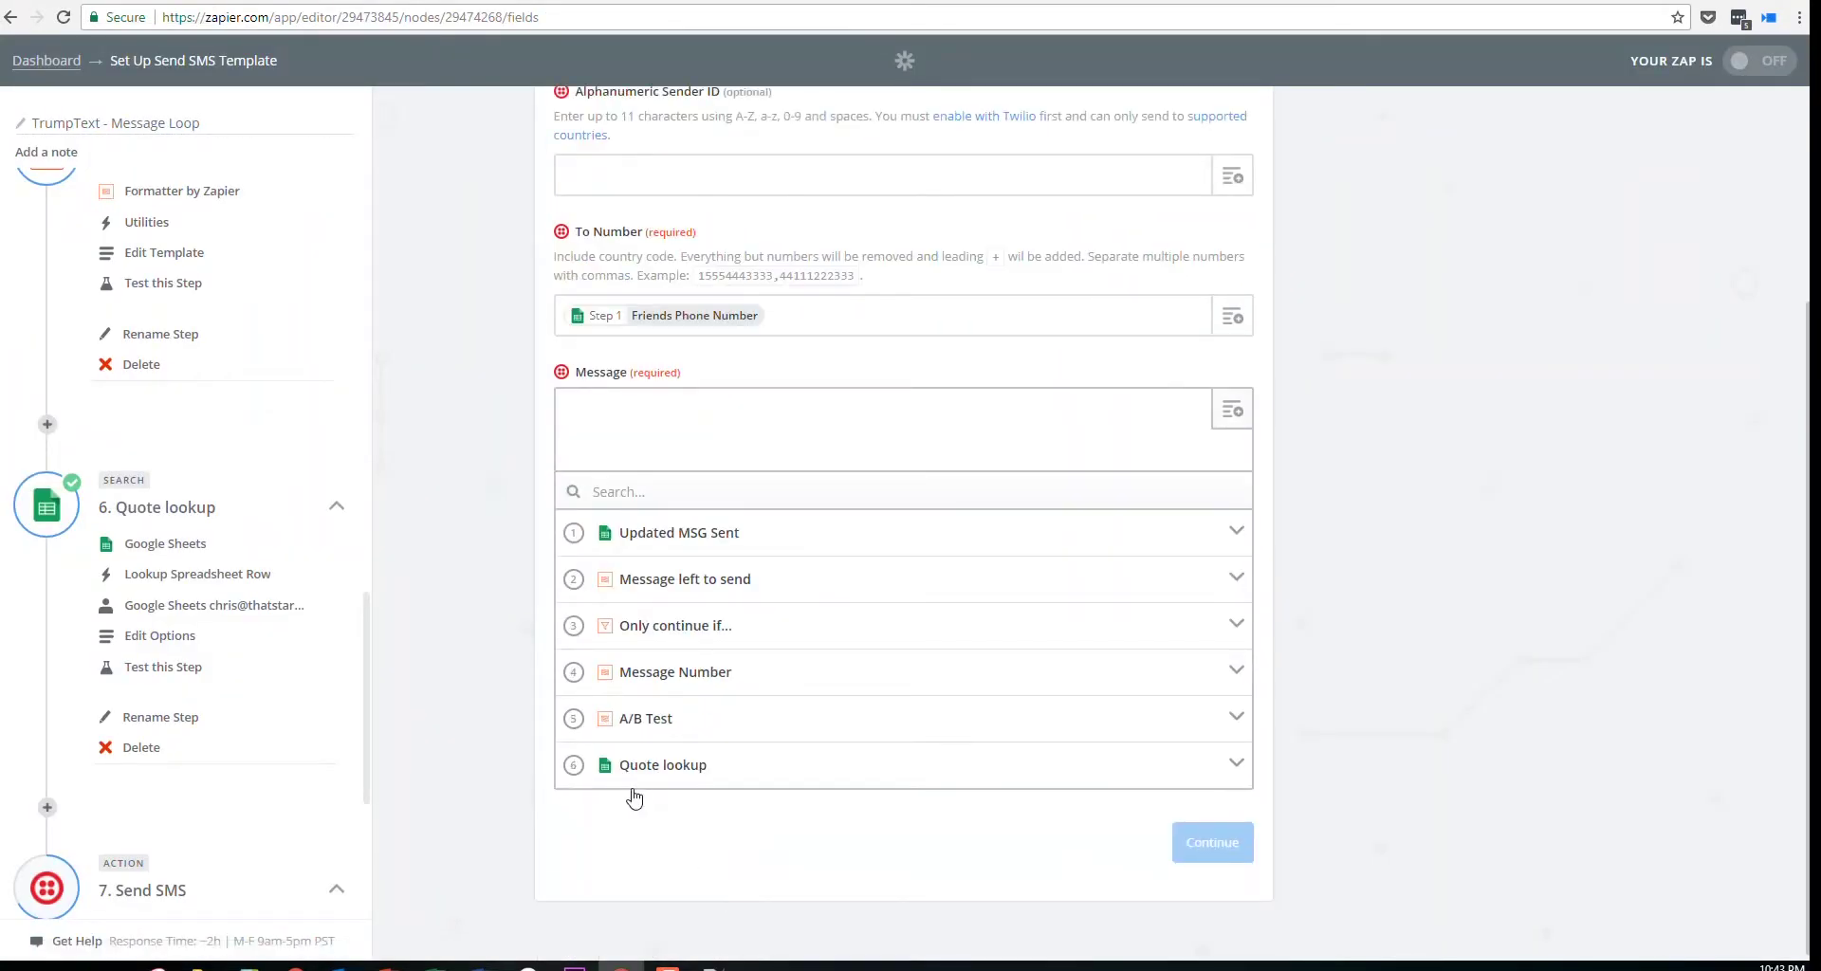
left_click(637, 776)
scroll(645, 806, "down", 1)
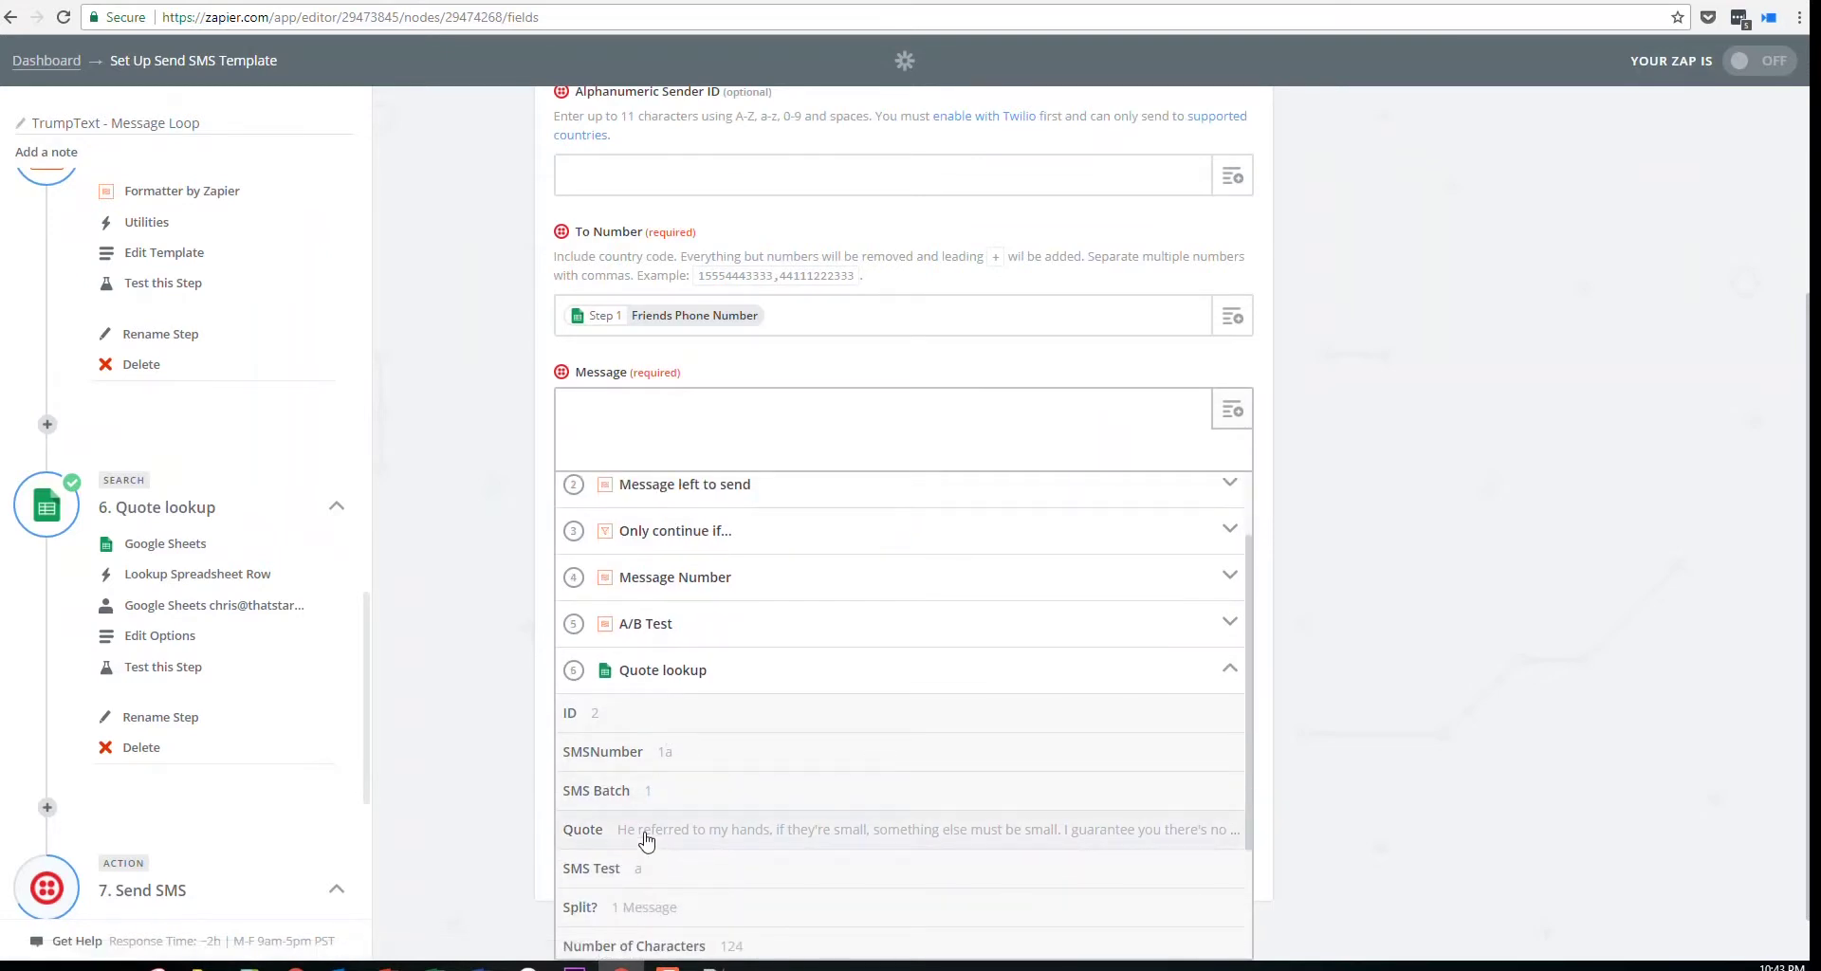
left_click(644, 834)
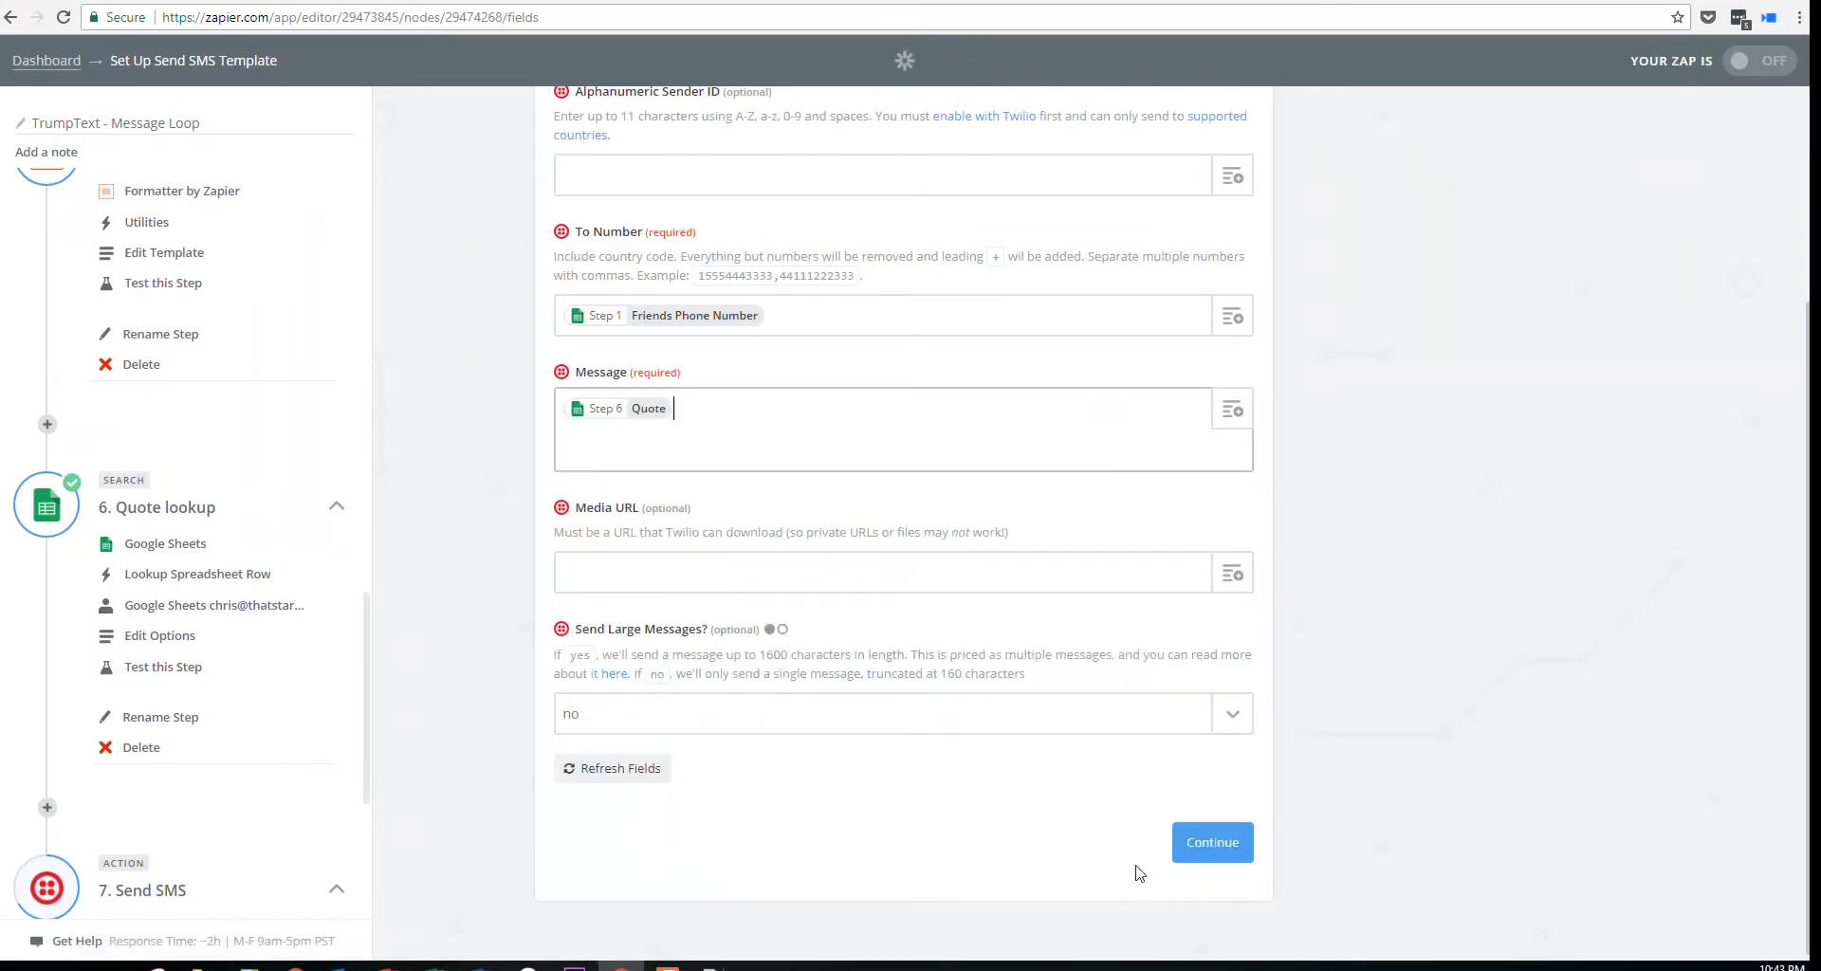
left_click(1072, 727)
left_click(665, 804)
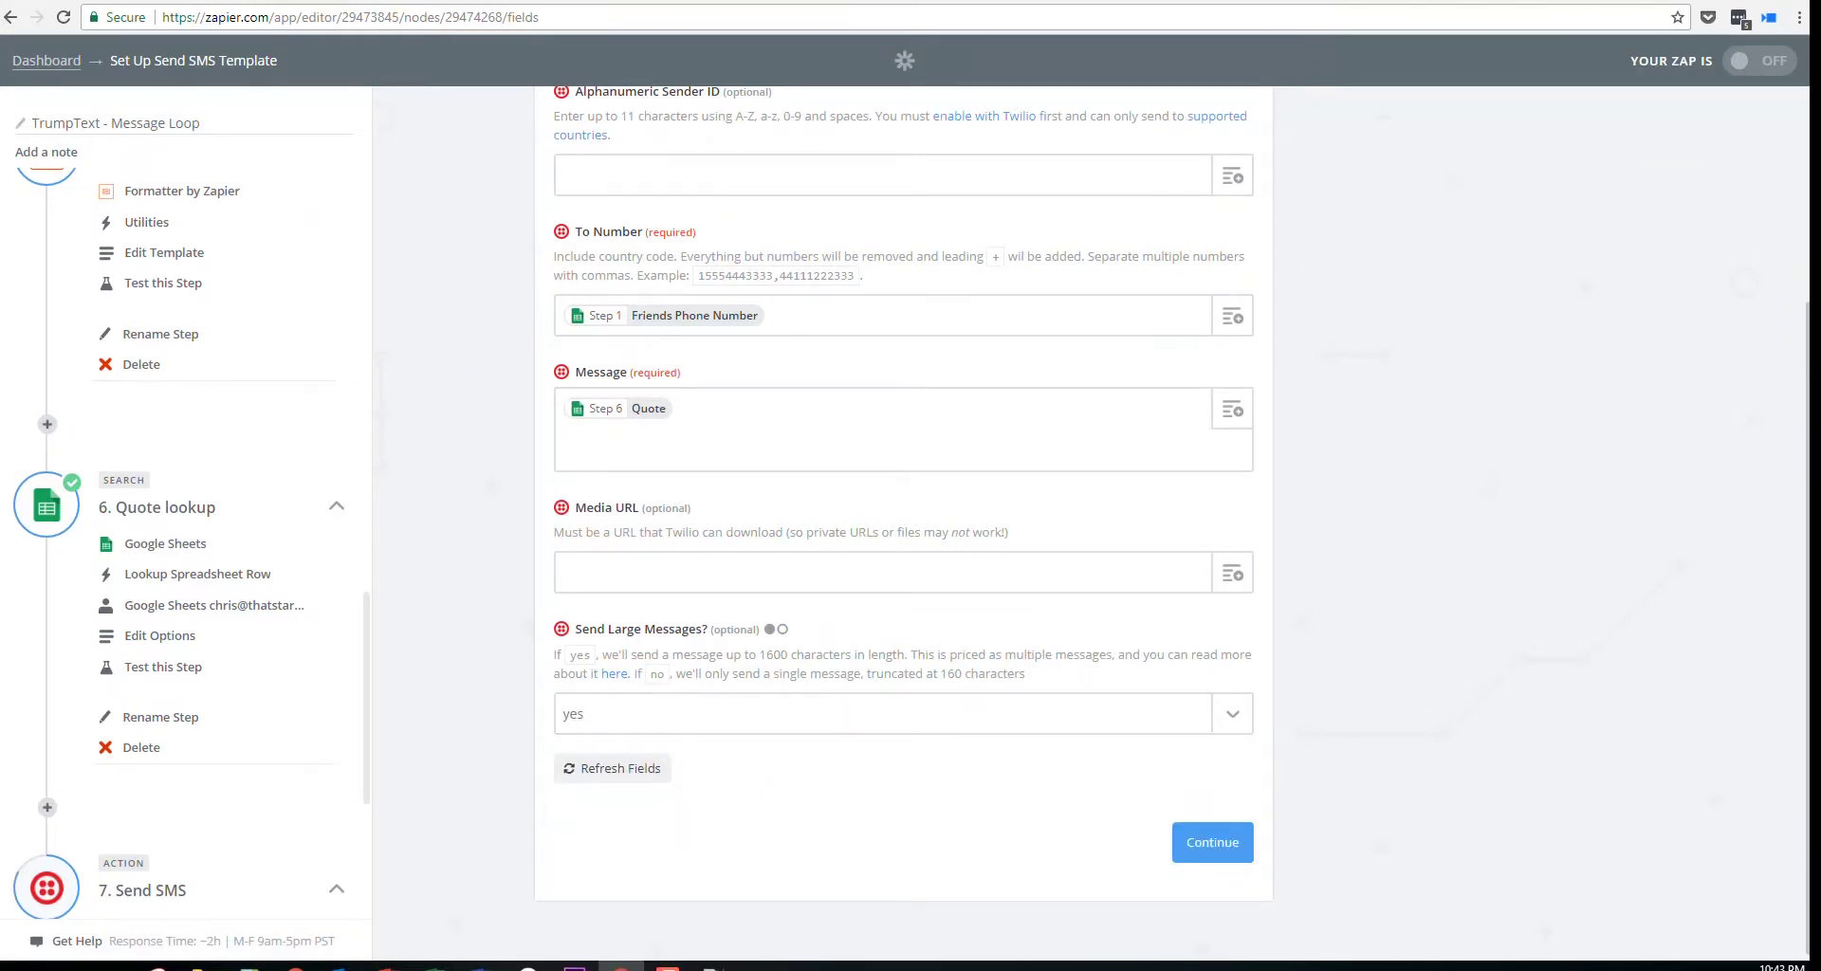
Examine the quotes, character counts and Split? formulas in the Quotes sheet of the TrumpText spreadsheet
key("ctrl+Tab")
left_click(216, 936)
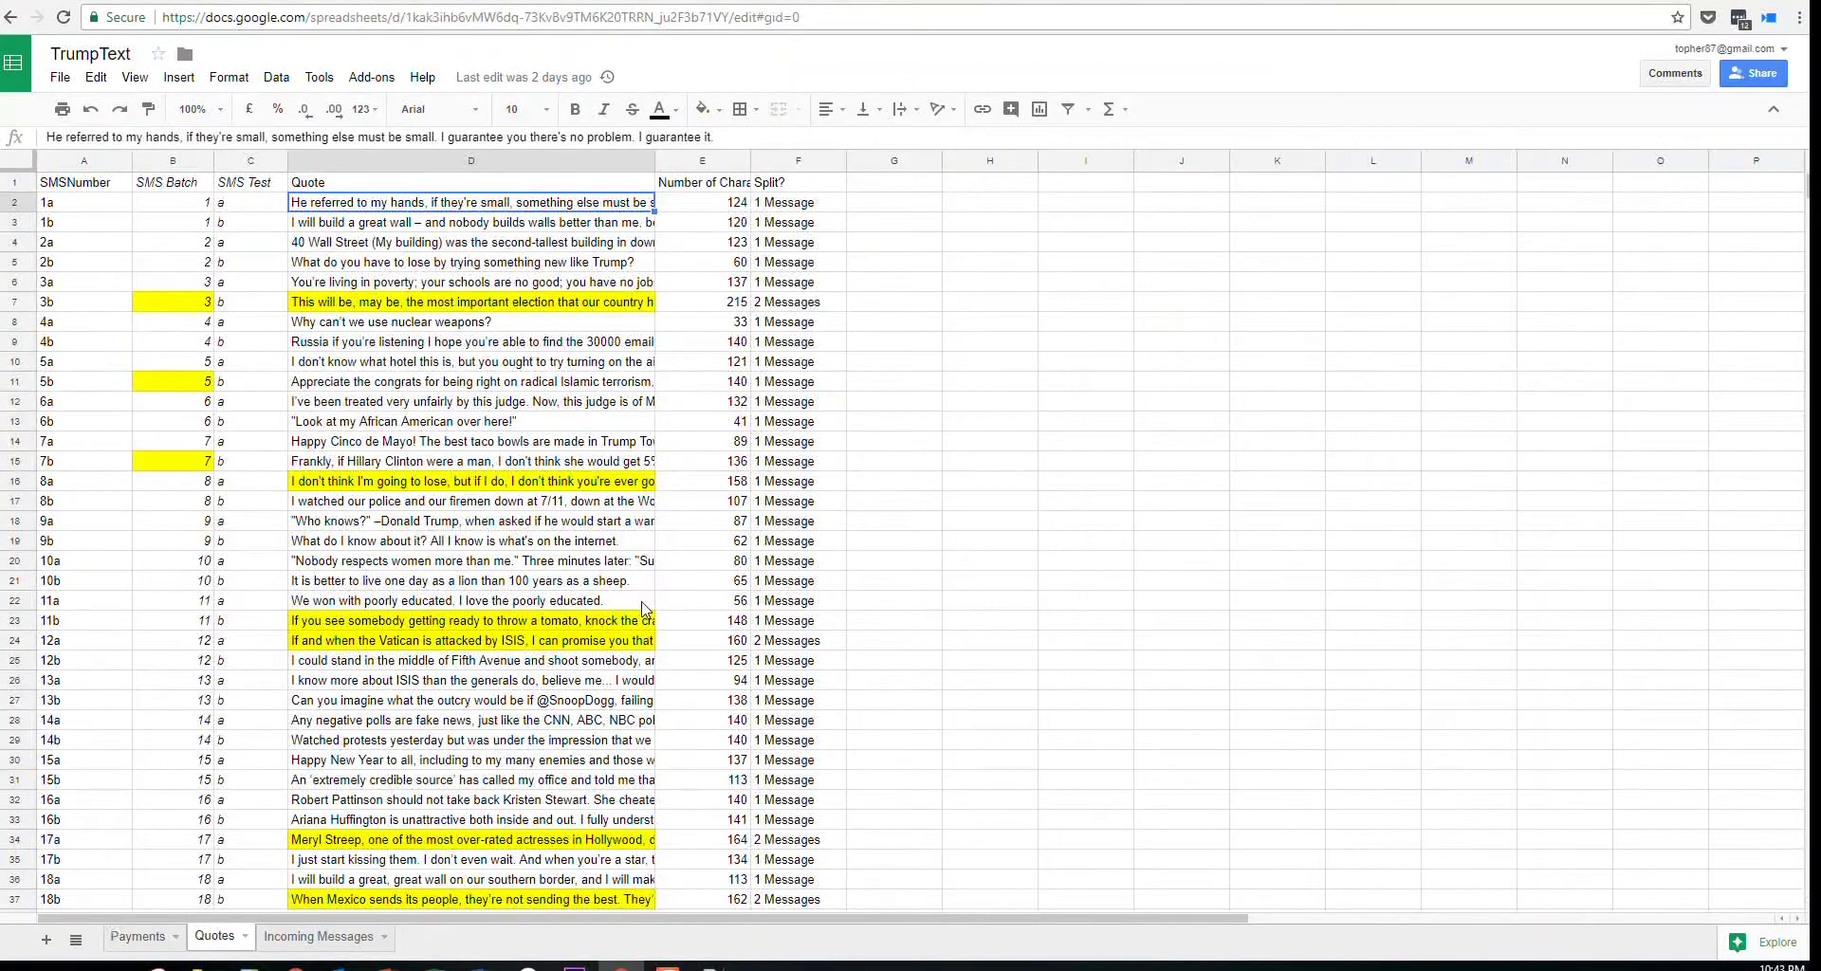
key("Right")
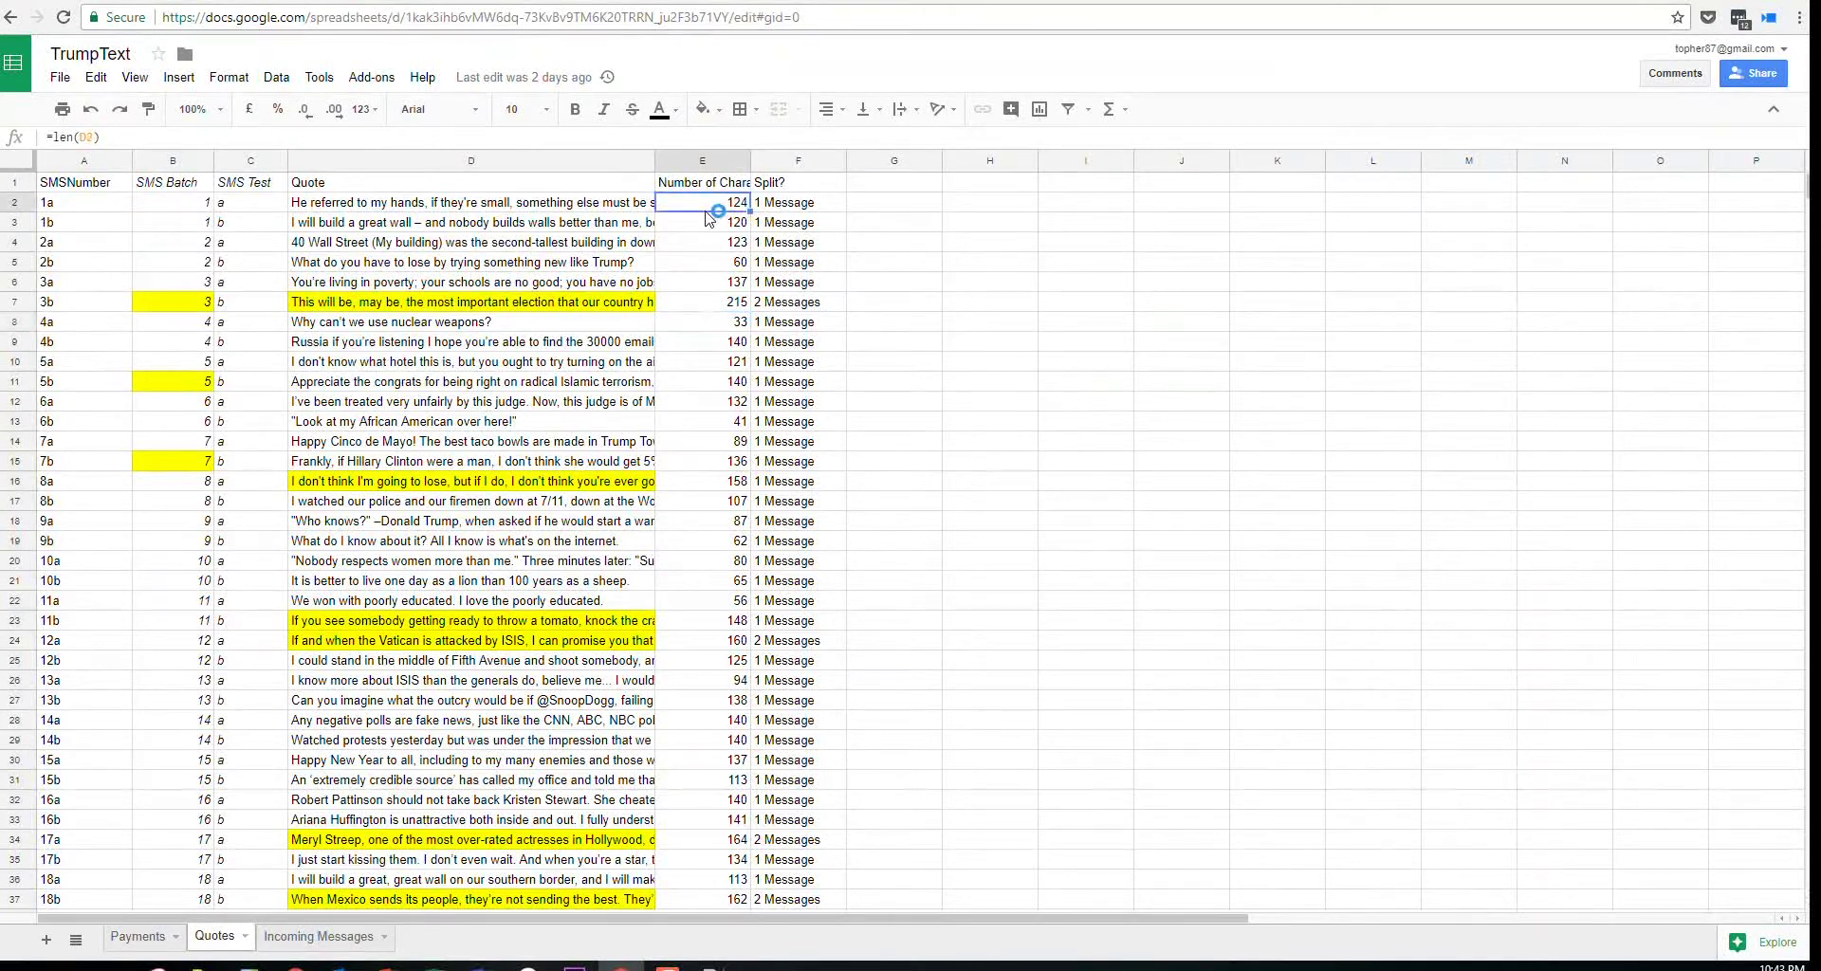
left_click(702, 313)
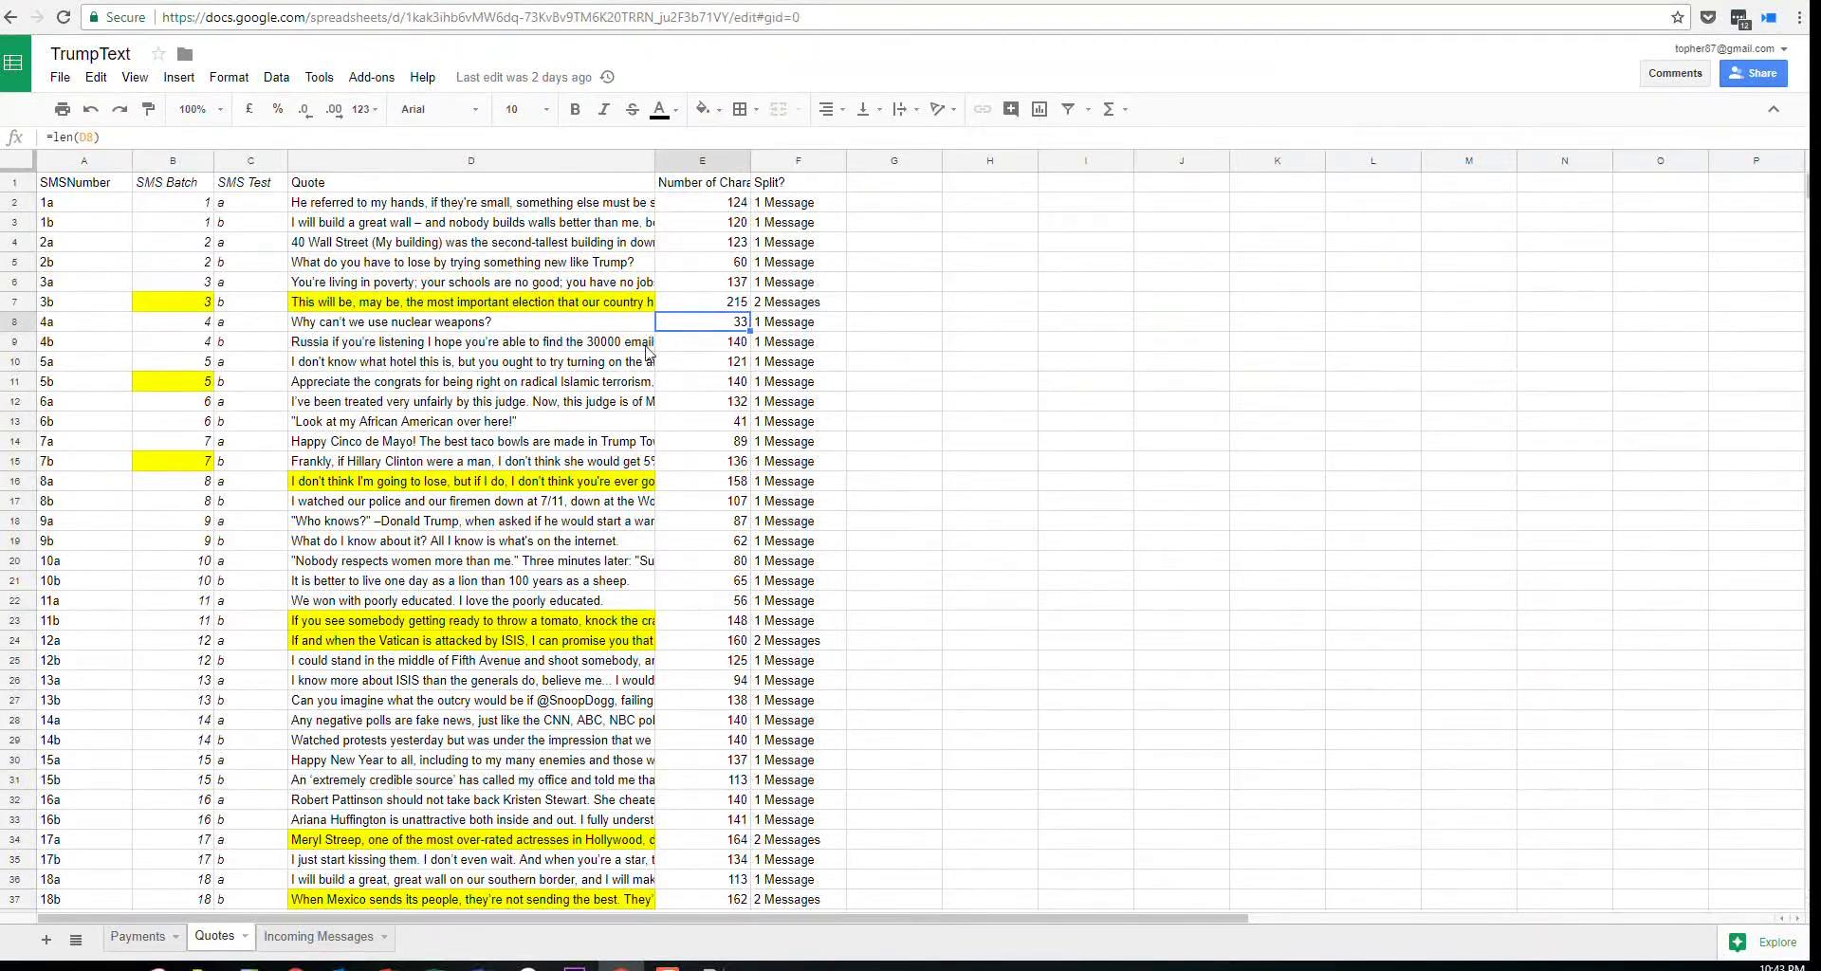
left_click(547, 303)
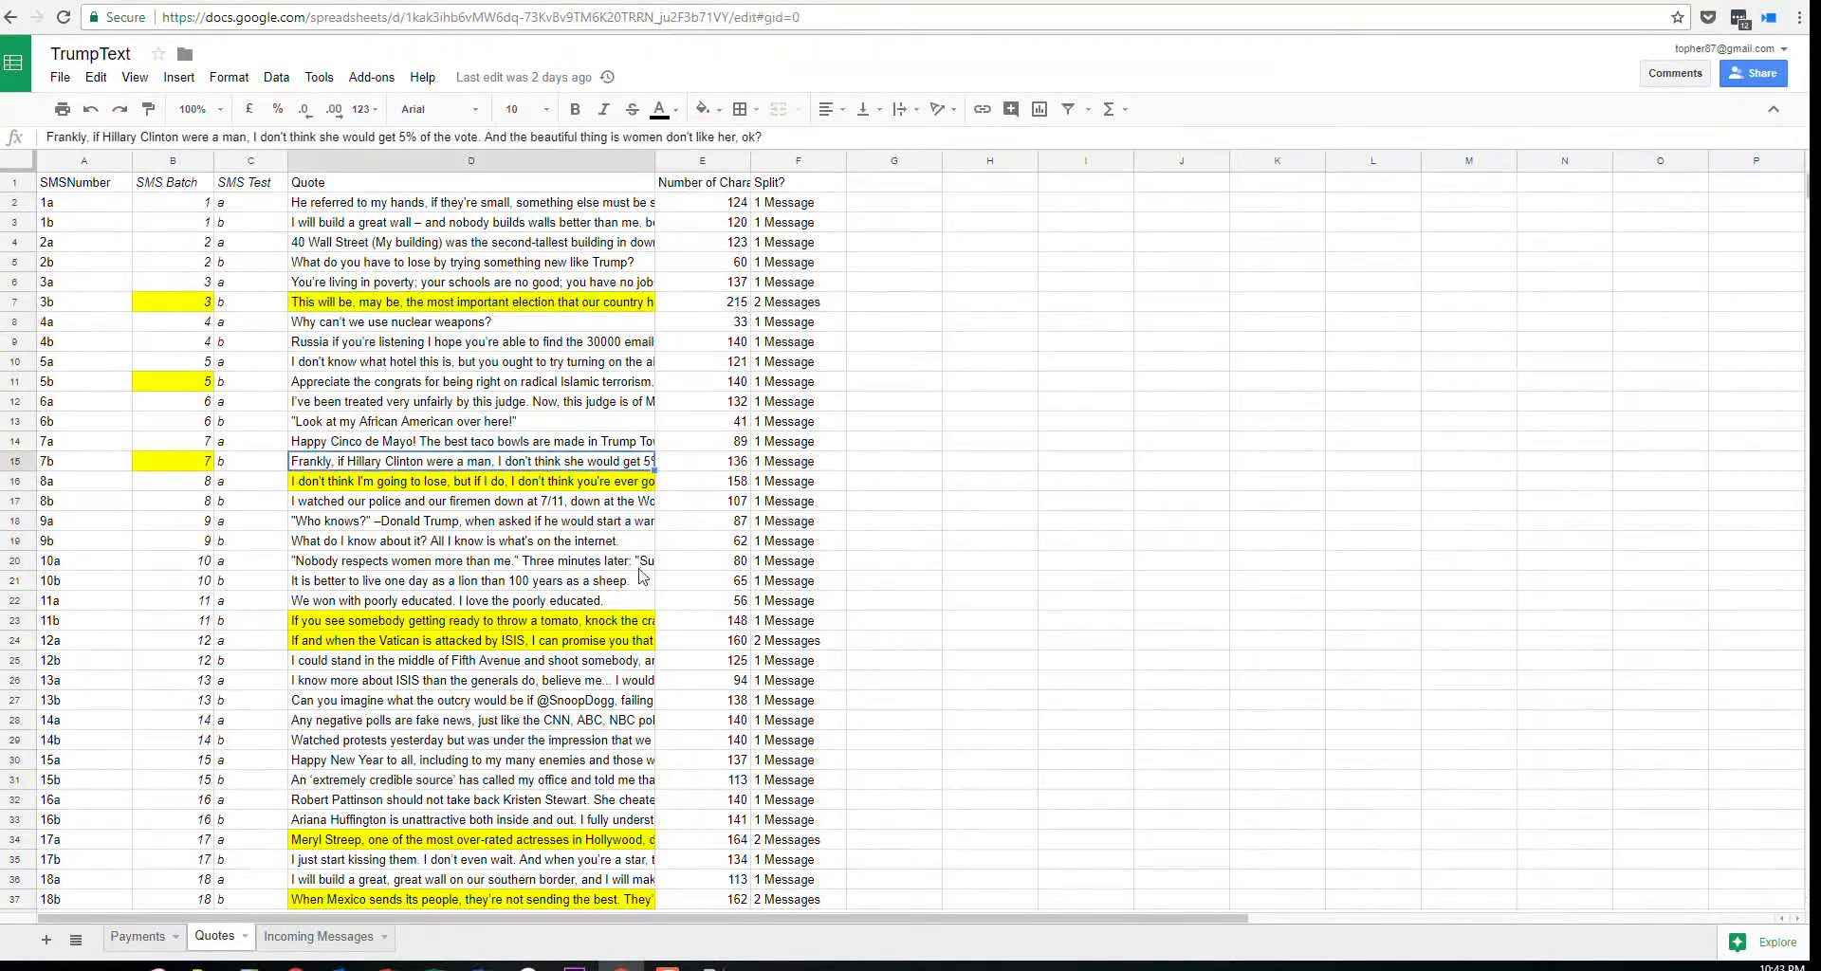
left_click(610, 623)
left_click(615, 641)
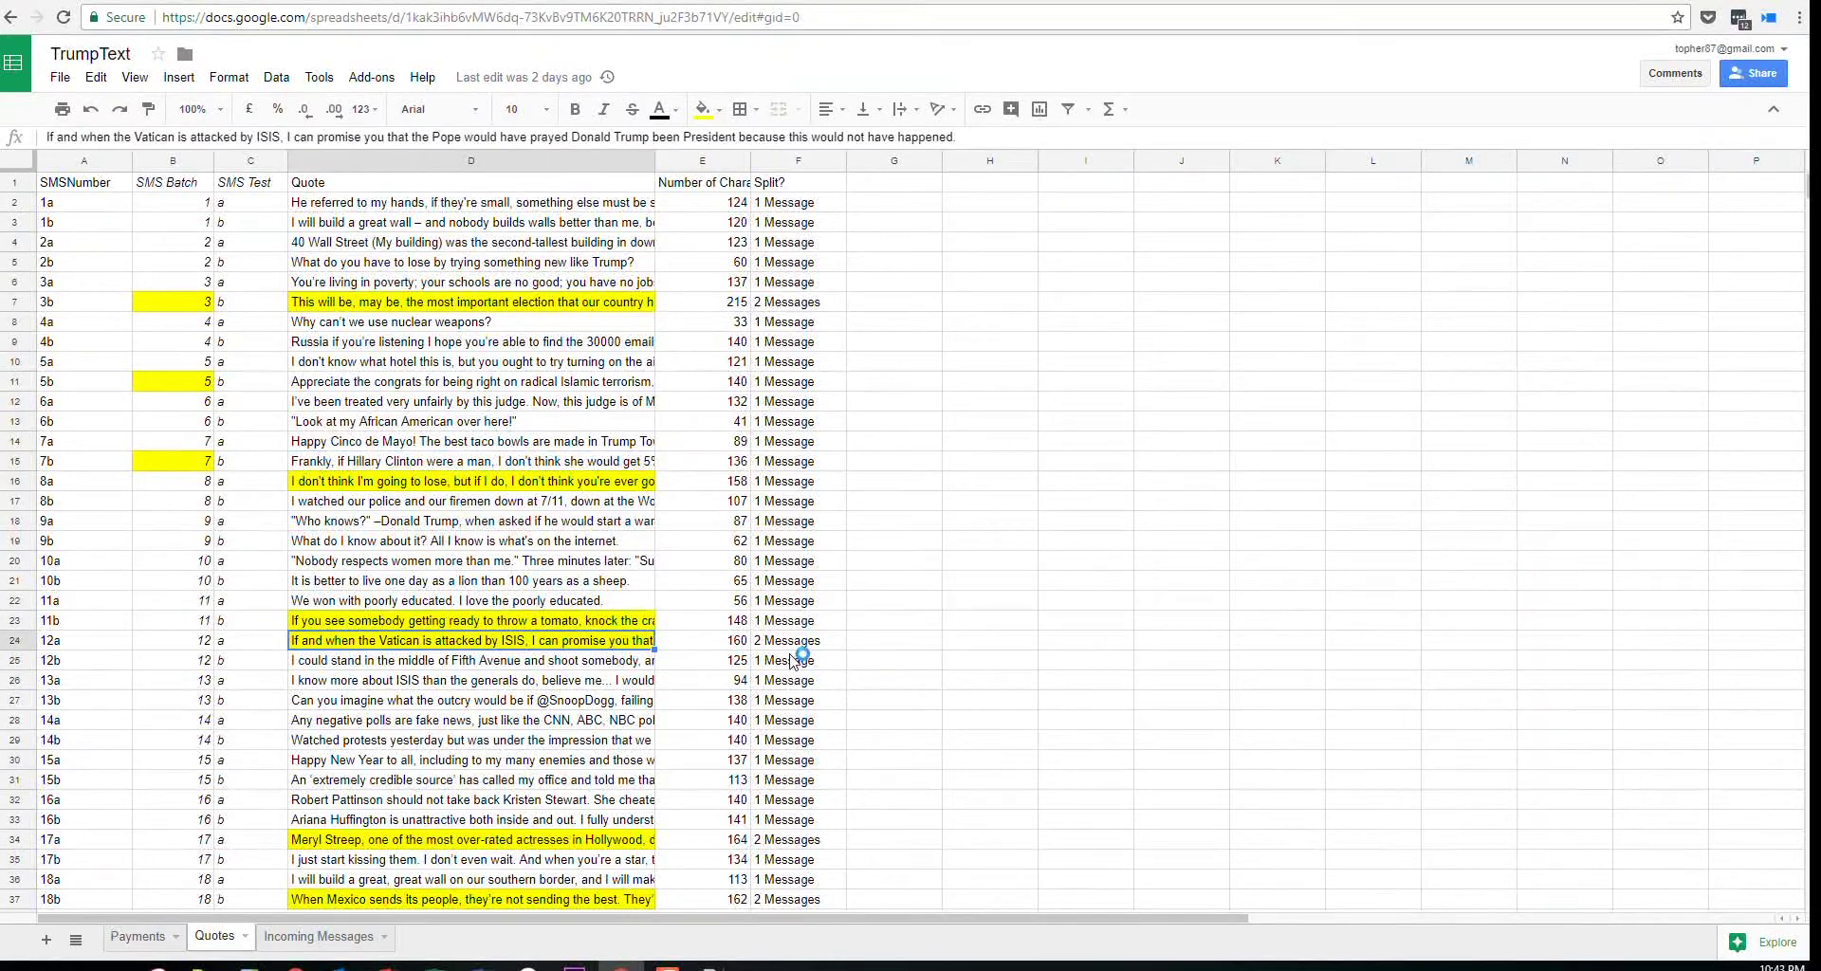
key("Right")
key("Right")
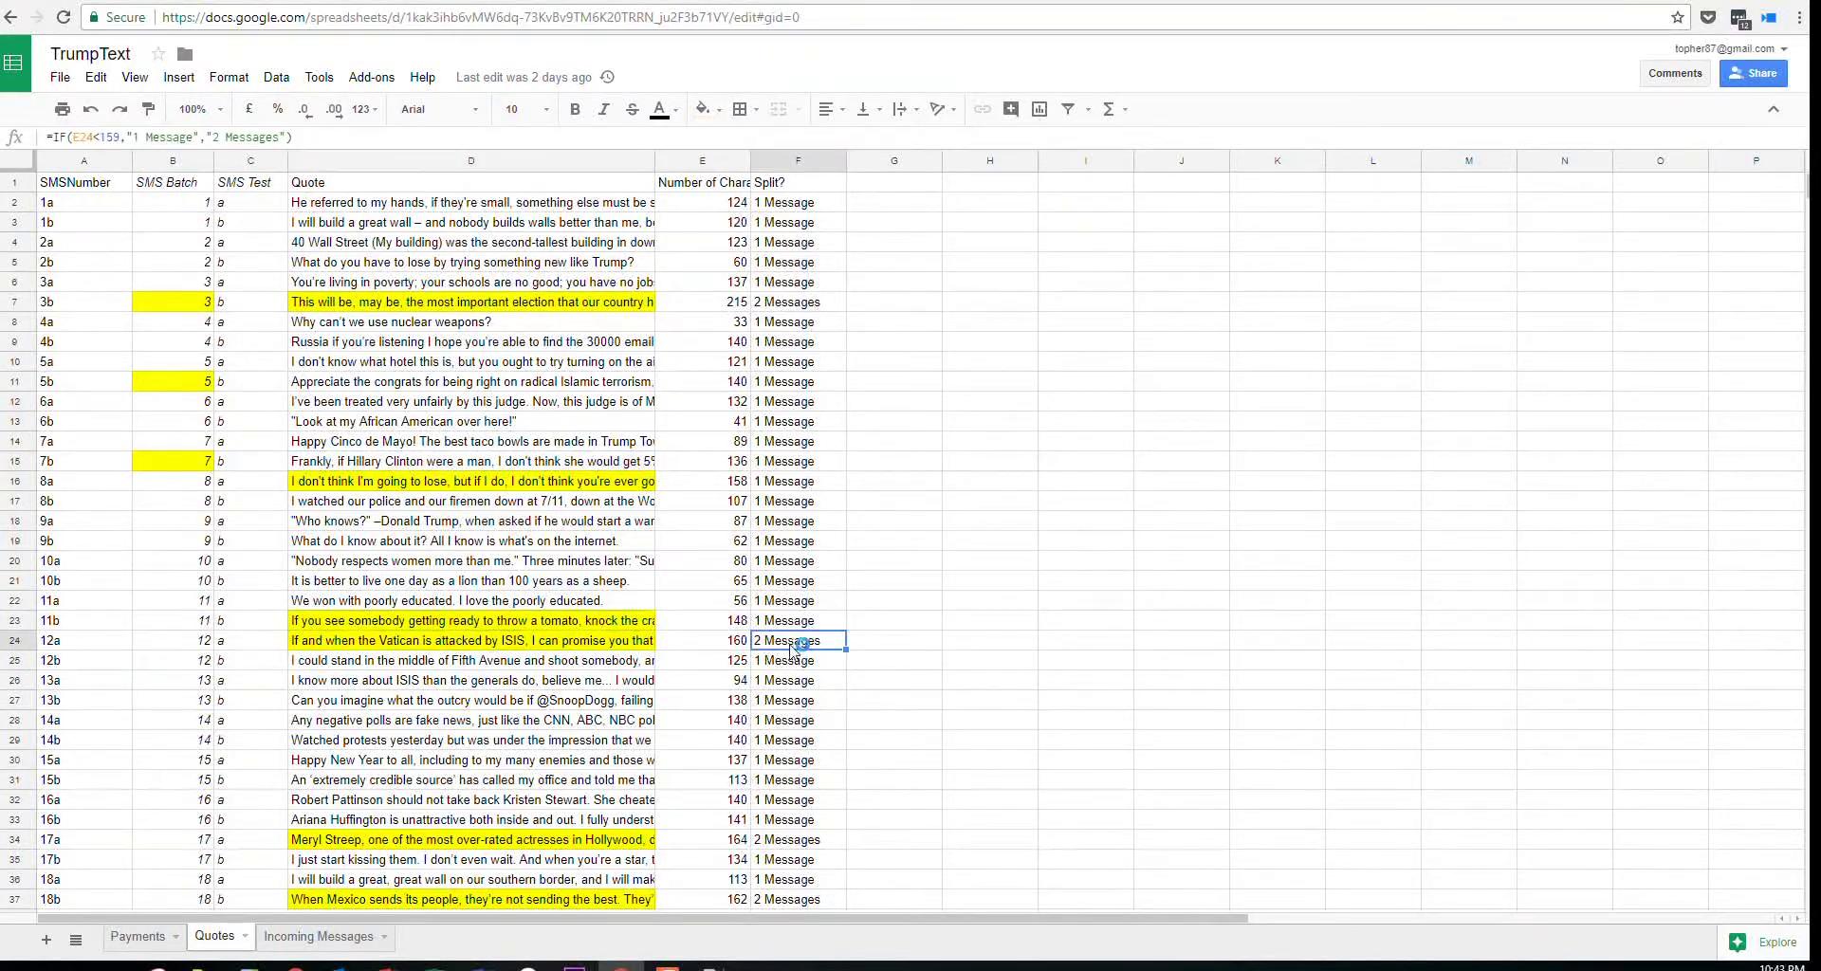
Return to Zapier, accept the SMS template and skip the Twilio test
key("ctrl+Tab")
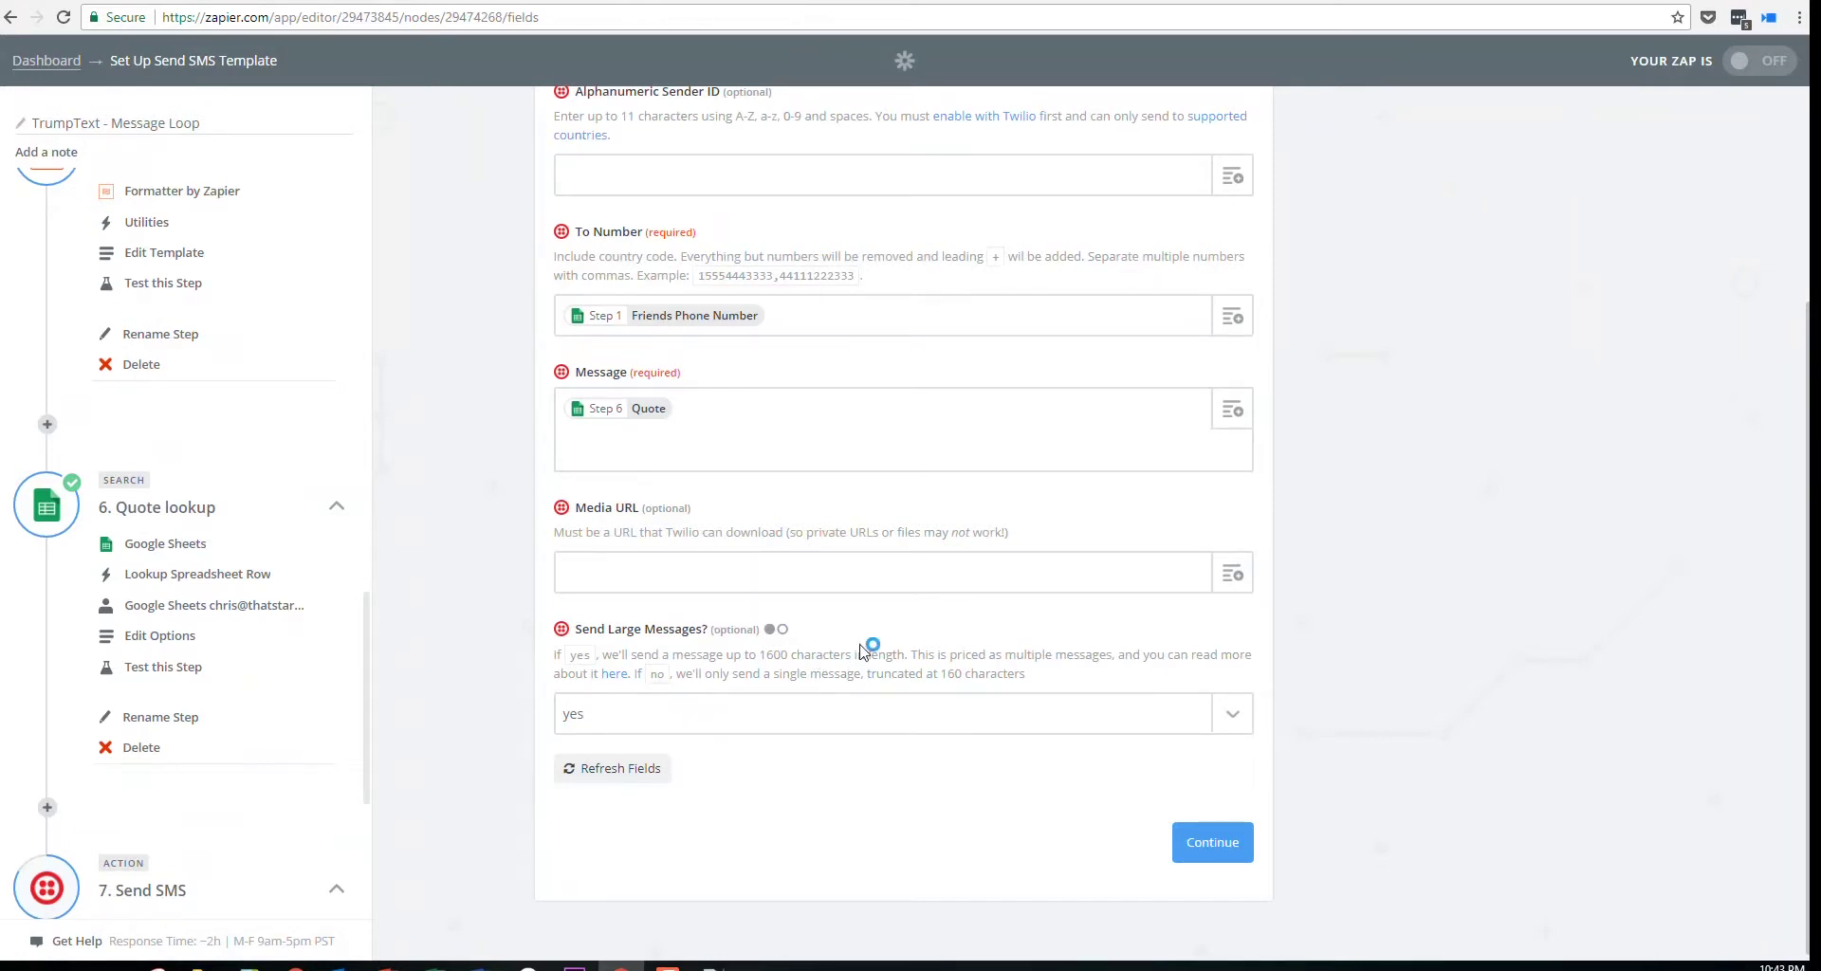
left_click(1213, 841)
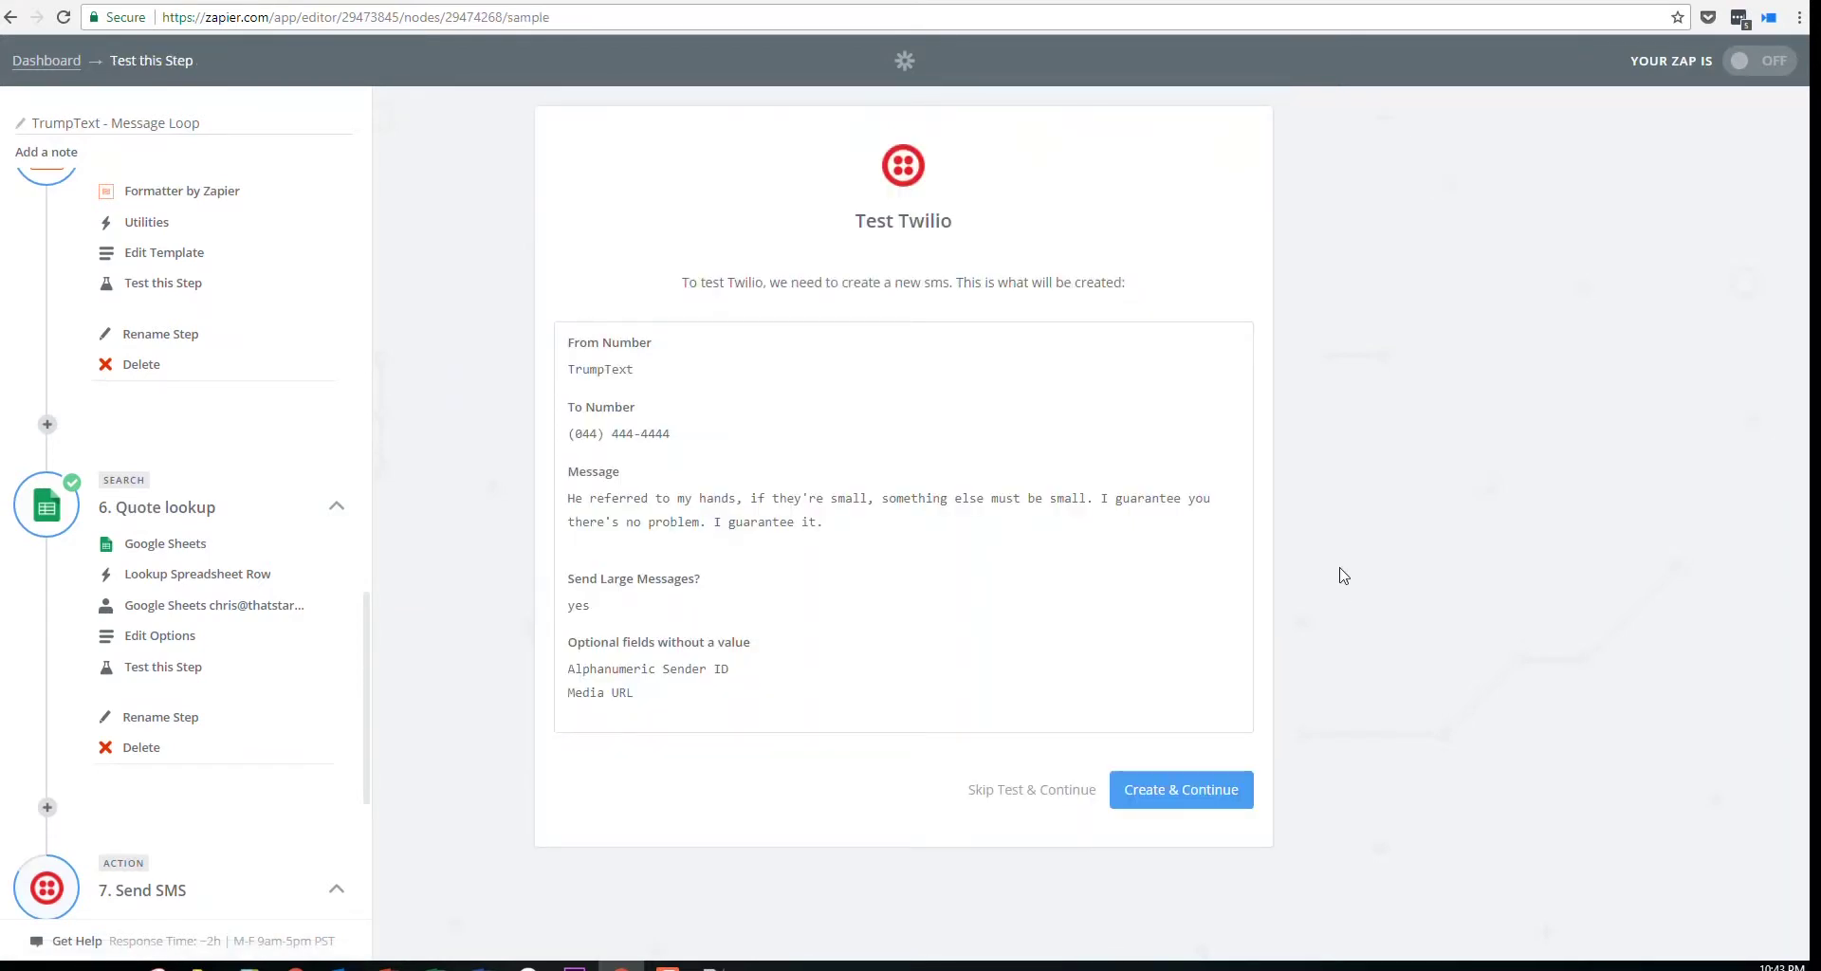
left_click(1024, 806)
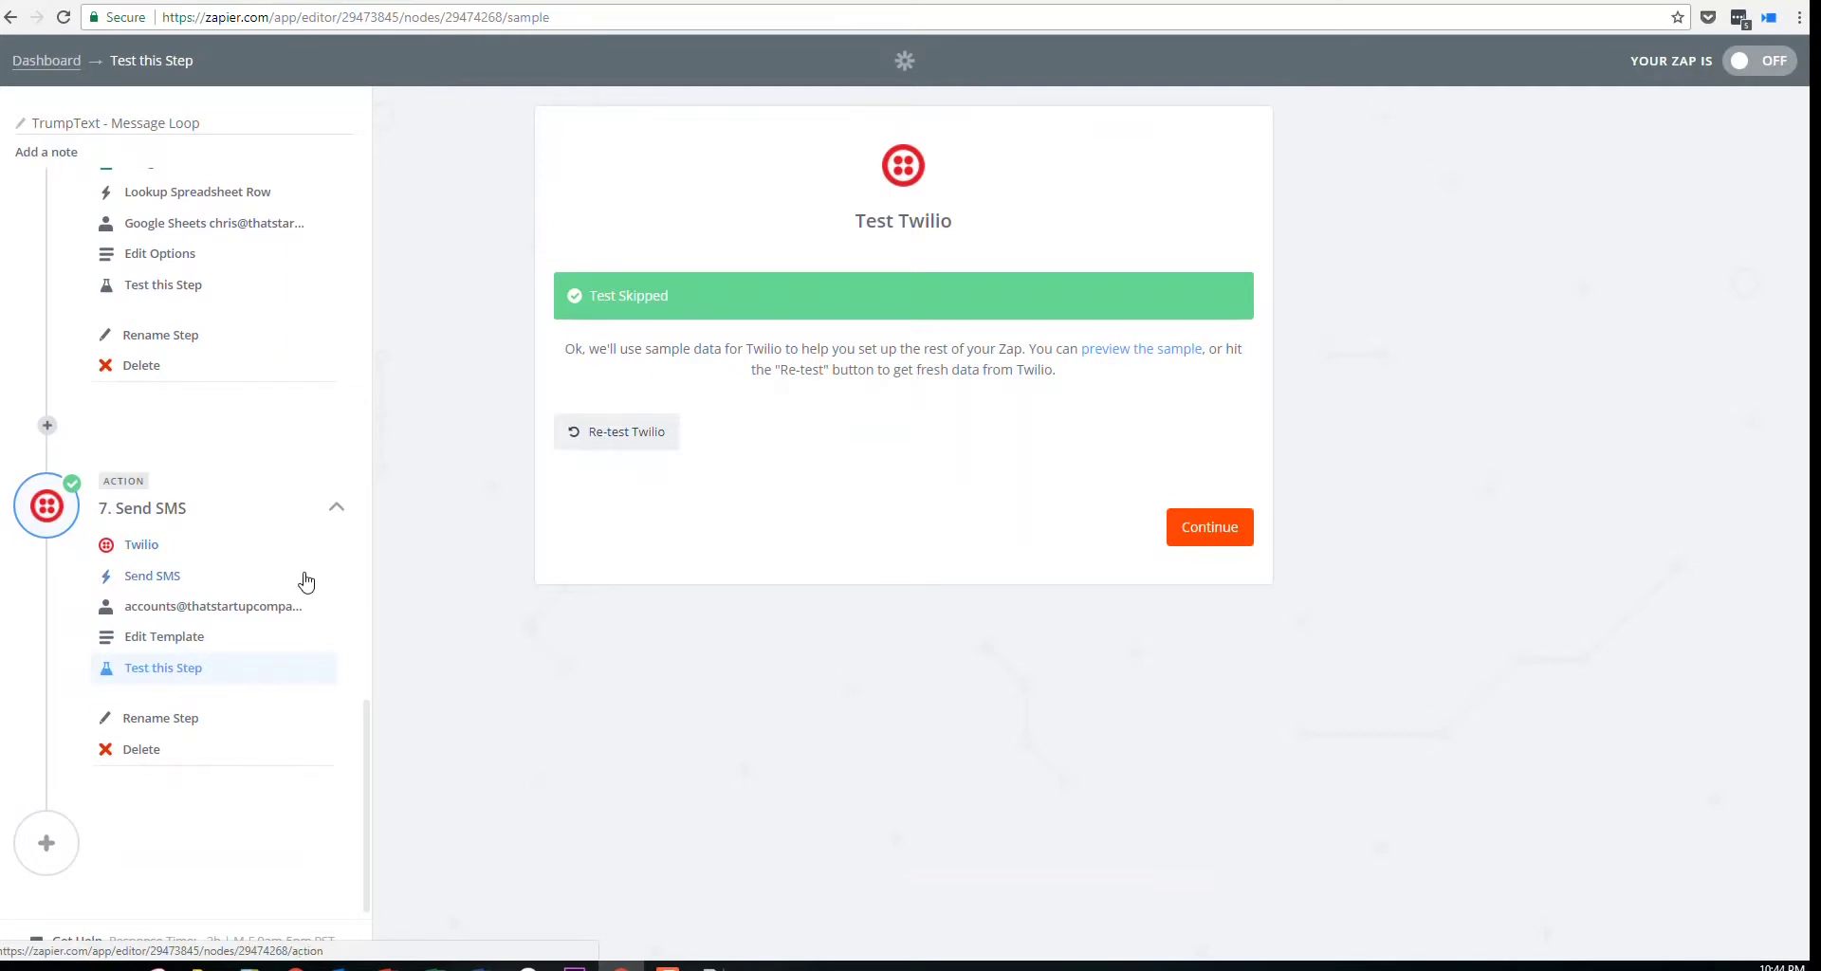
Examine the Sent Messages column in the Payments sheet of the TrumpText spreadsheet
left_click(304, 2)
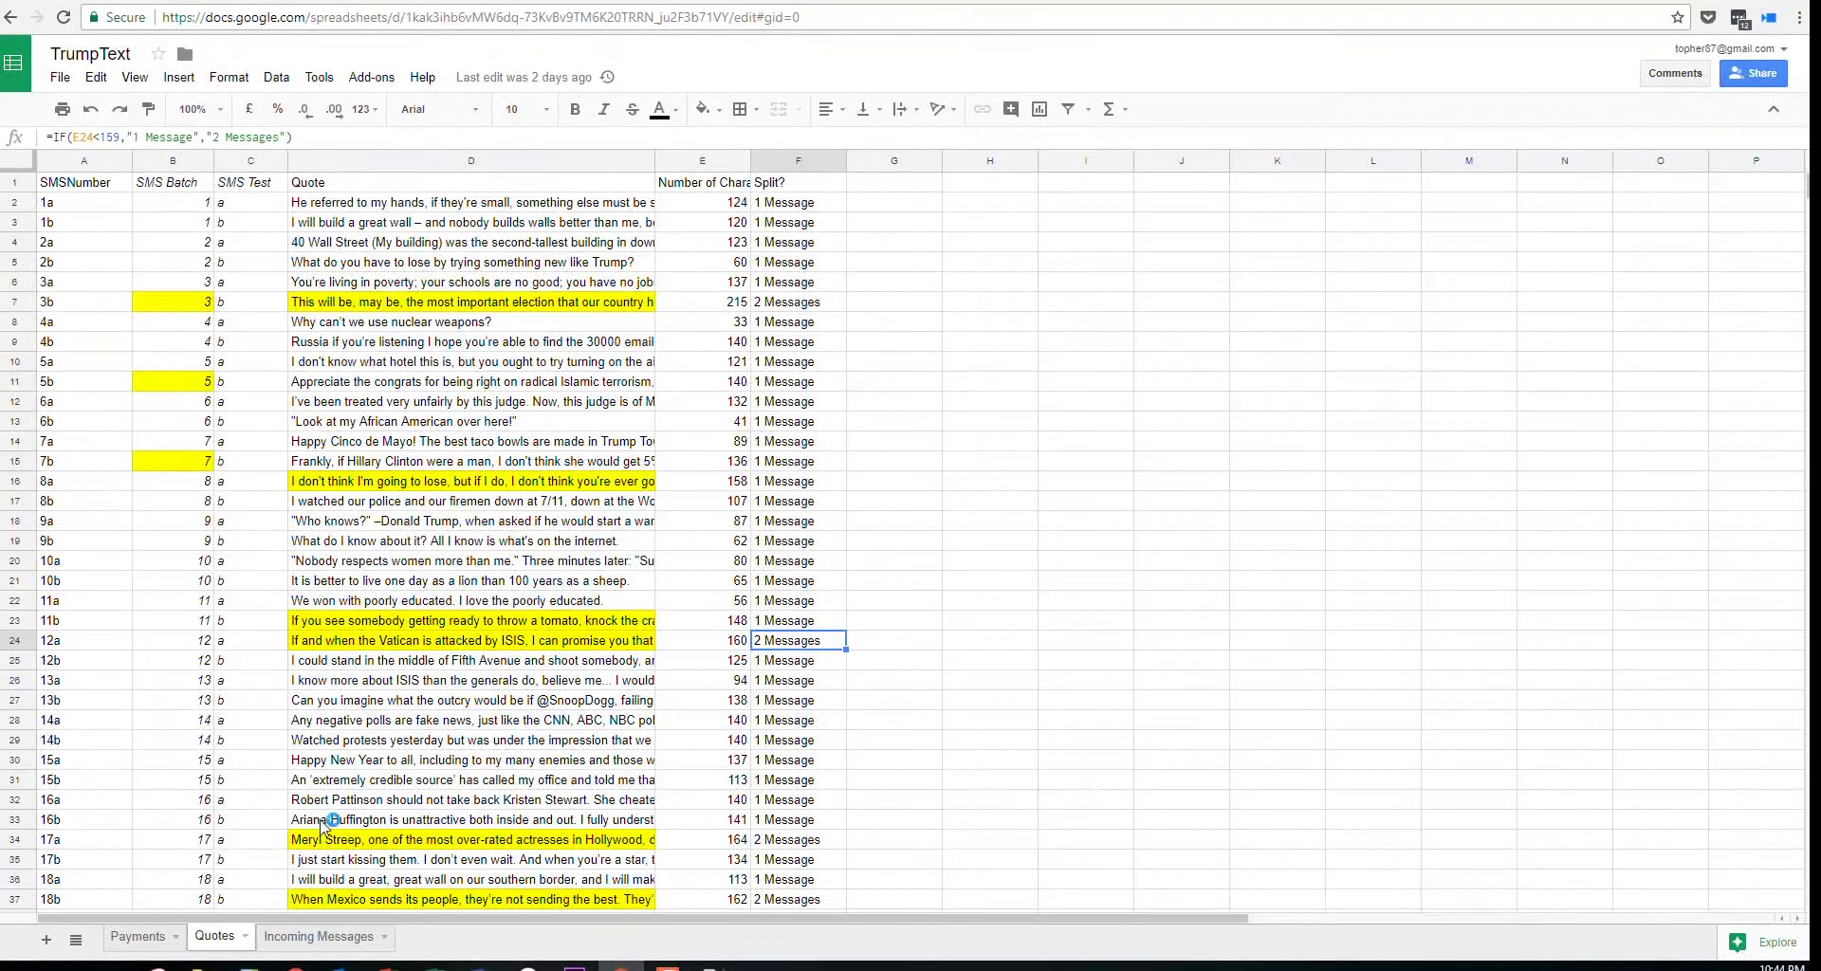
left_click(141, 936)
left_click(1322, 242)
left_click(1323, 205)
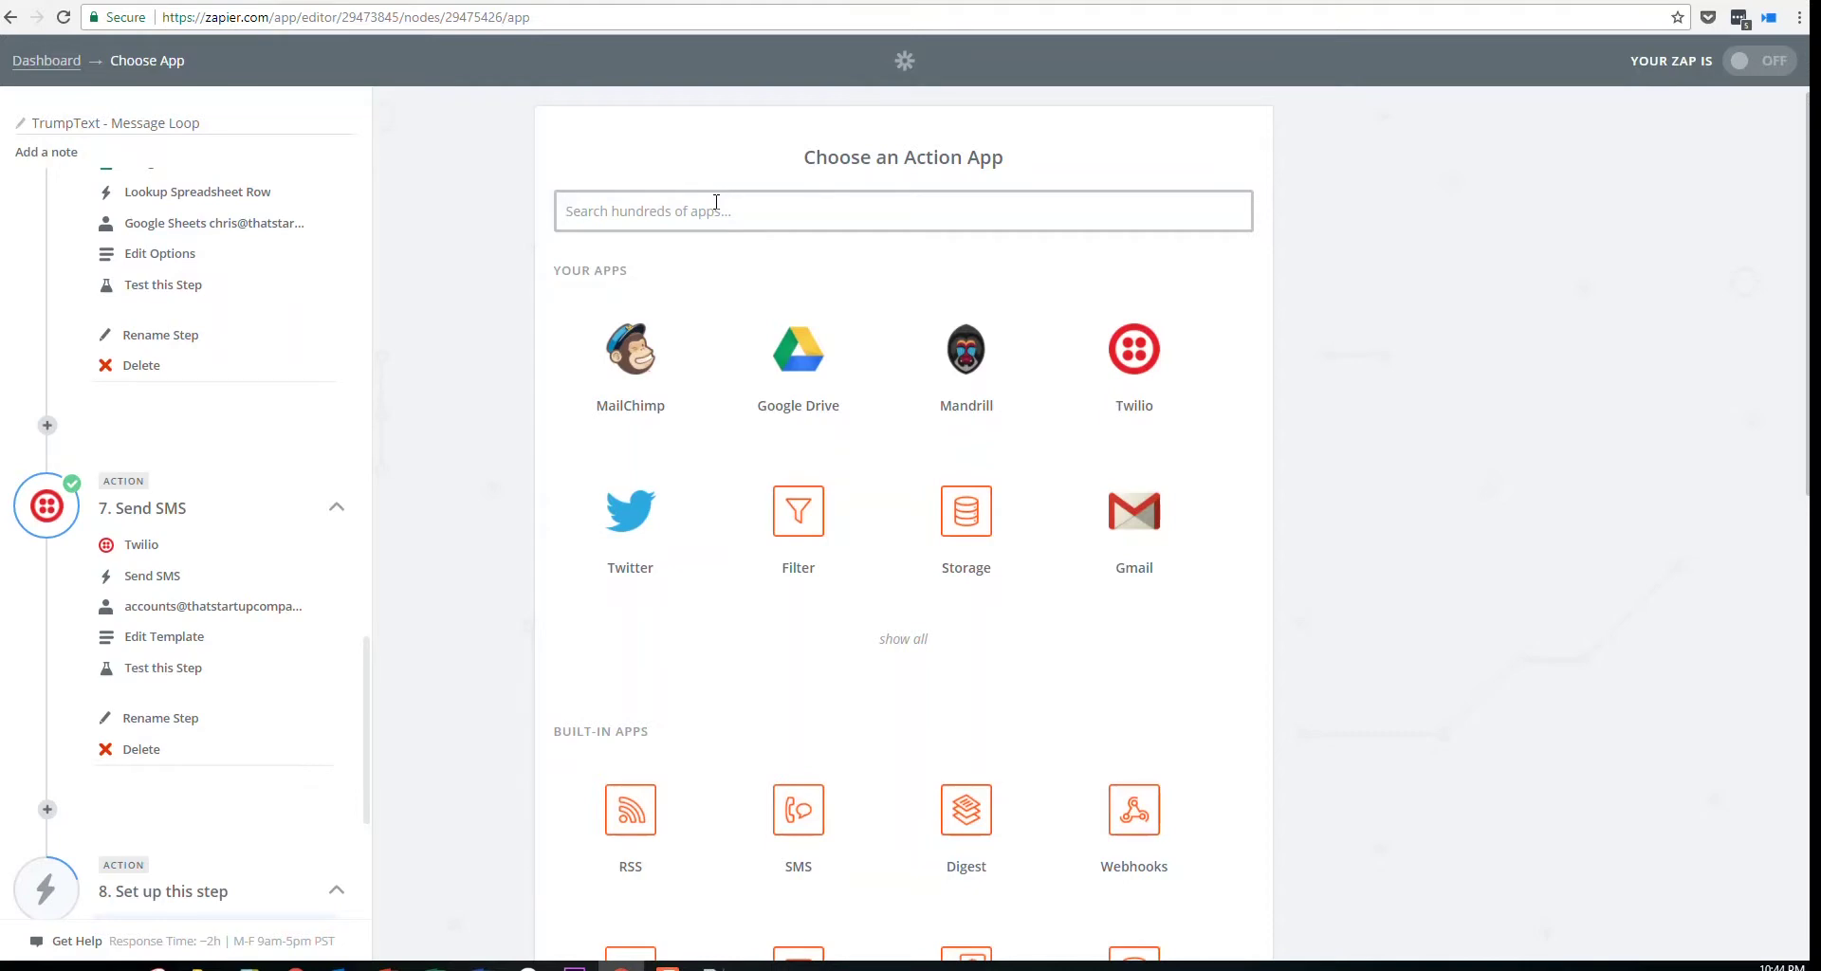
key("alt+Tab")
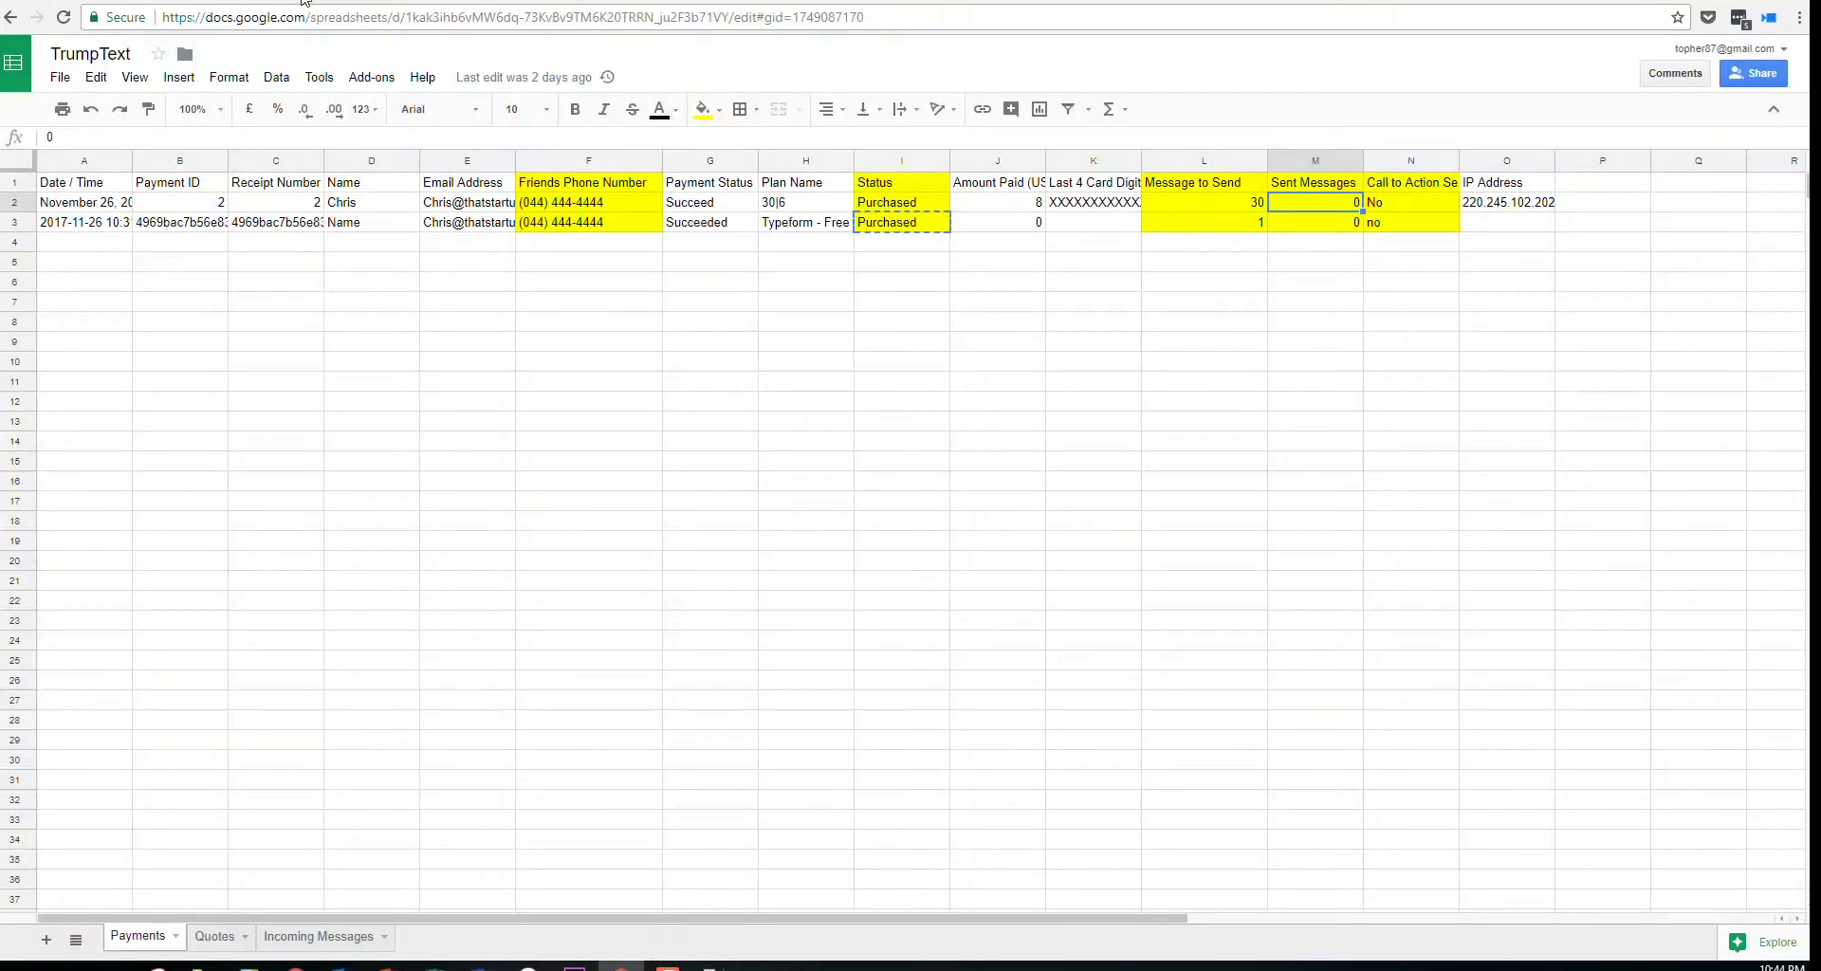
left_click(1344, 203)
left_click(1339, 210)
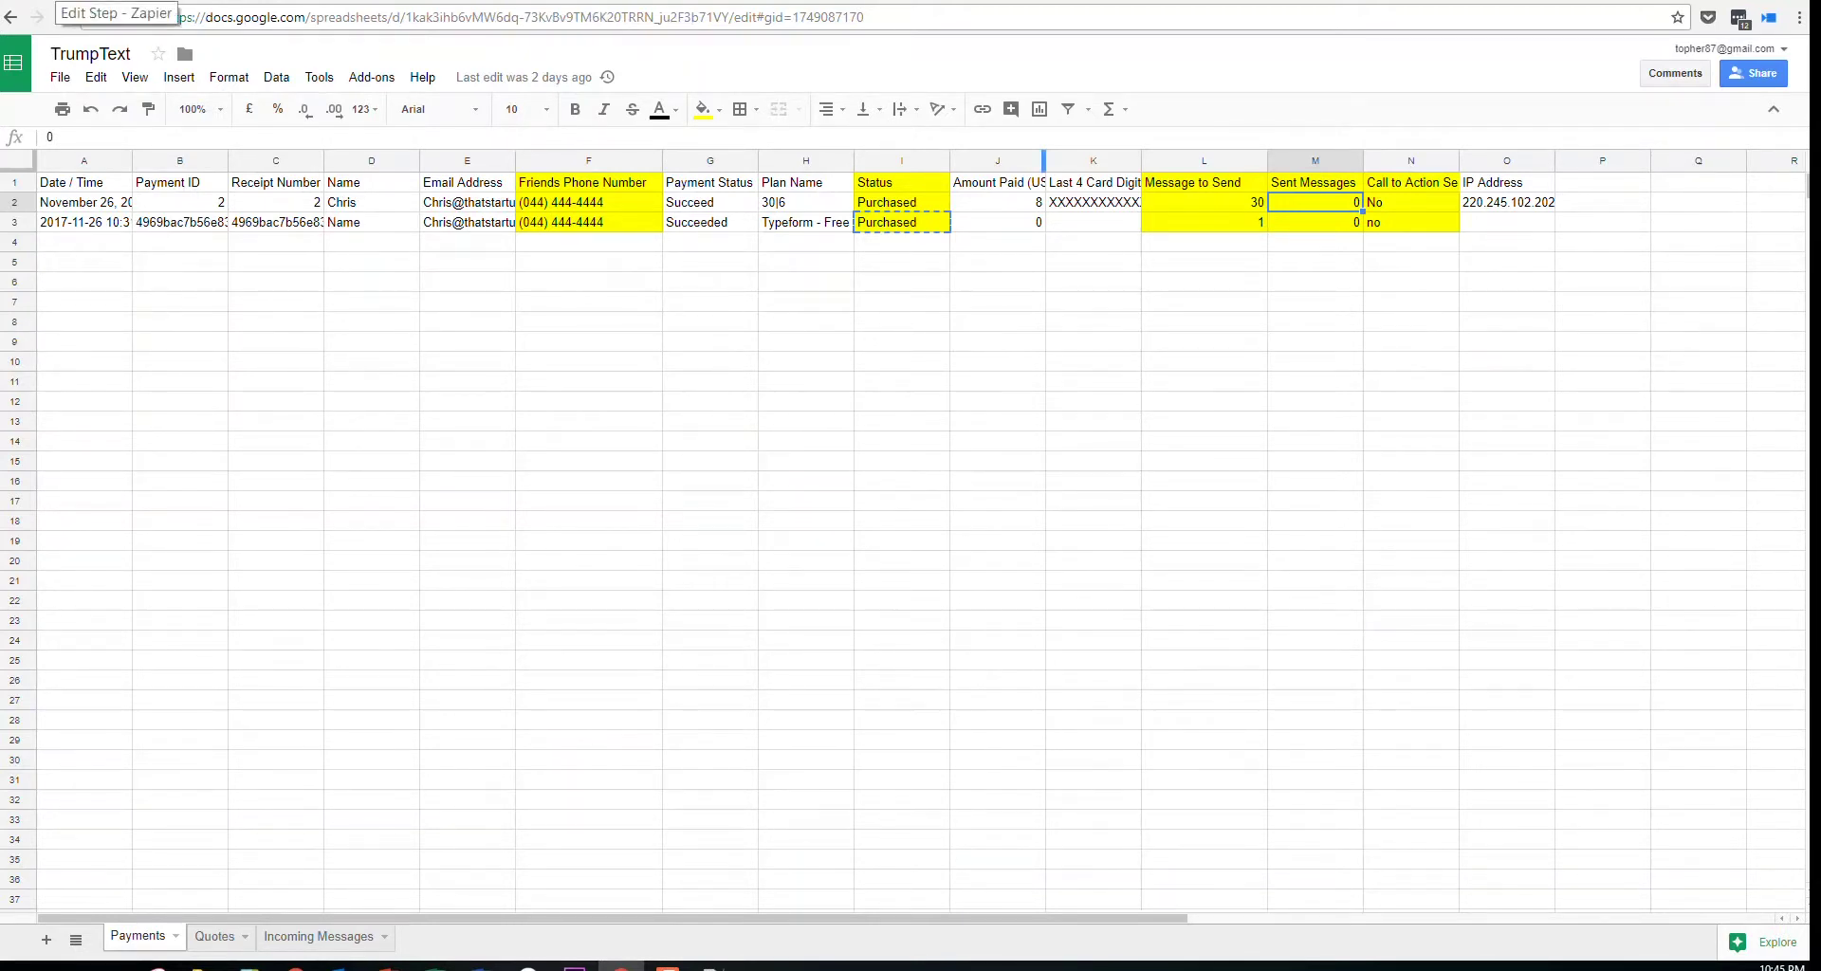
Return to Zapier and choose Delay by Zapier as the app for action step 8
left_click(104, 2)
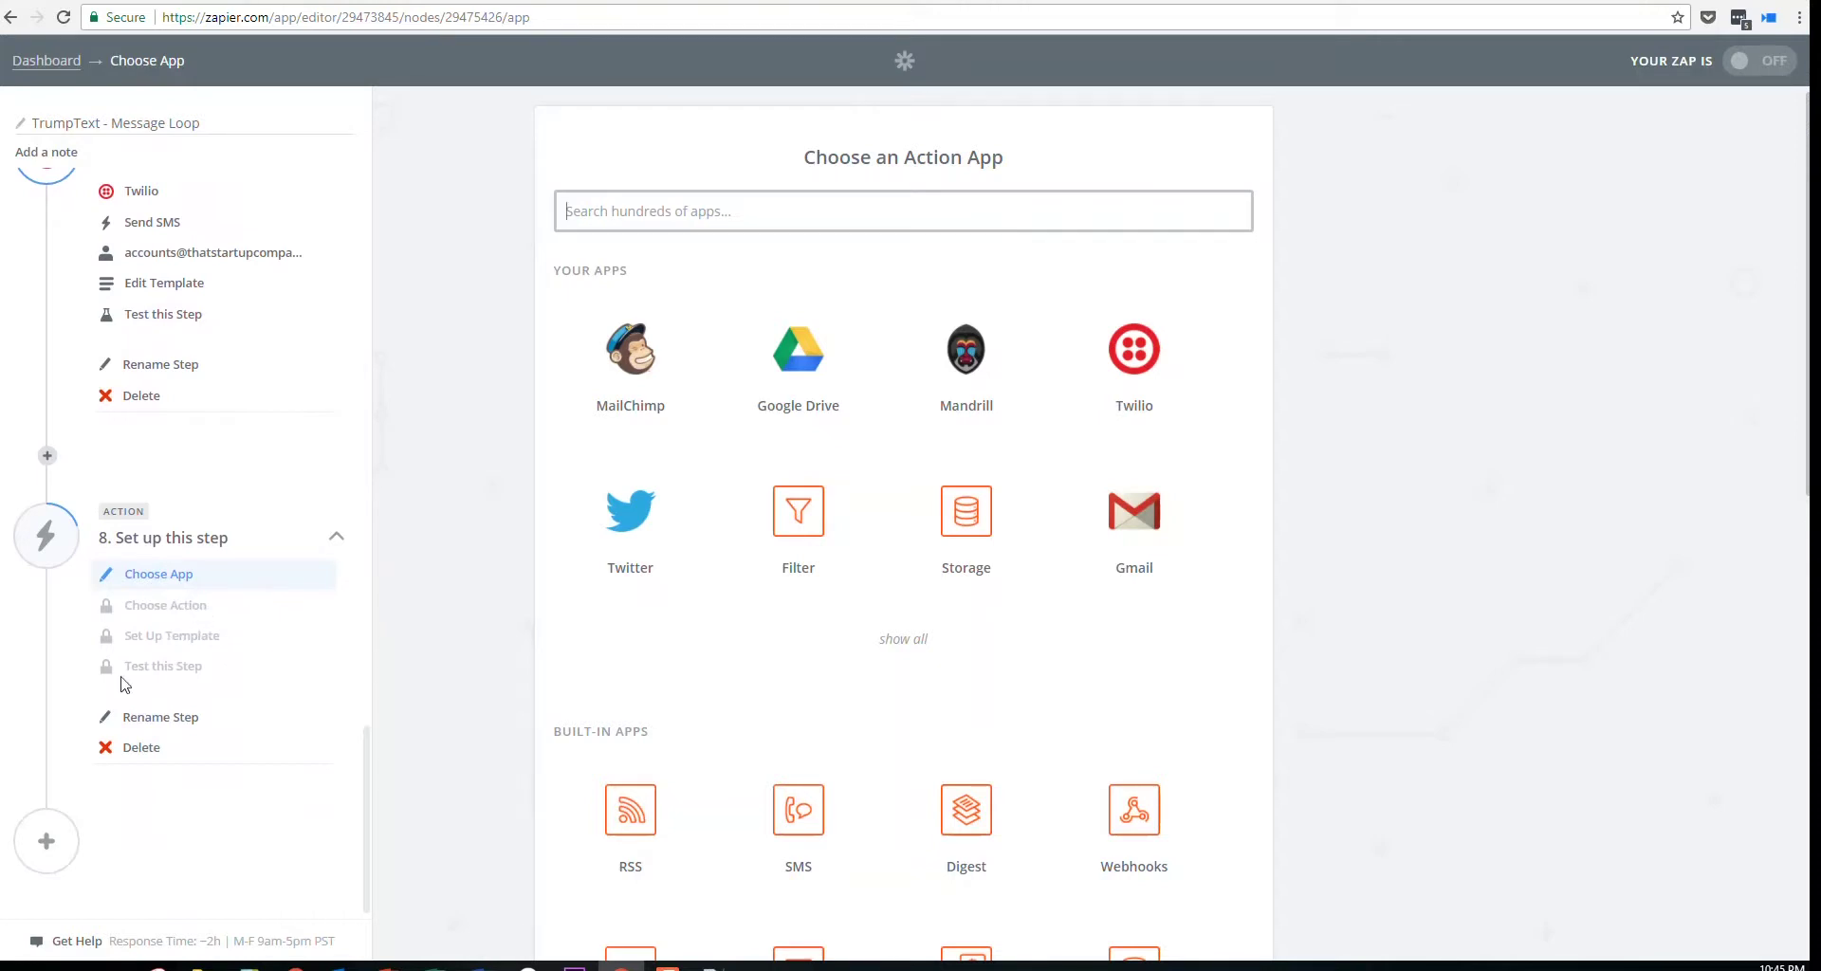
scroll(1120, 655, "down", 4)
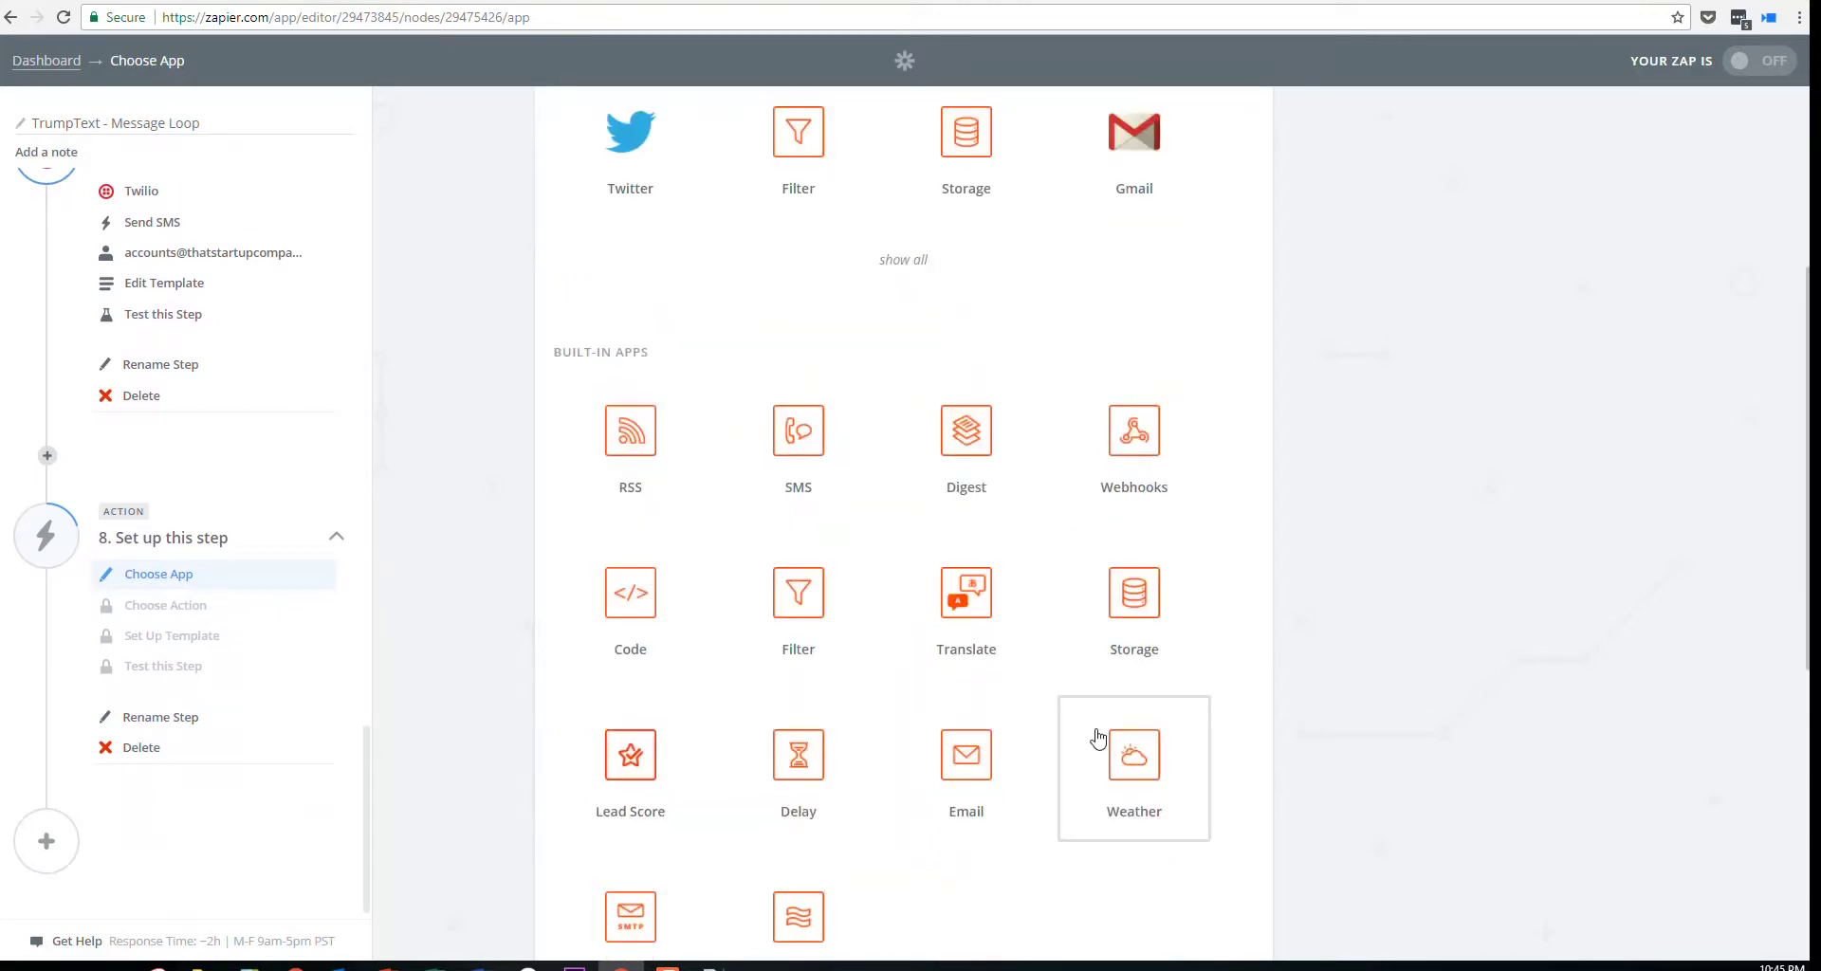
scroll(949, 712, "down", 1)
left_click(797, 676)
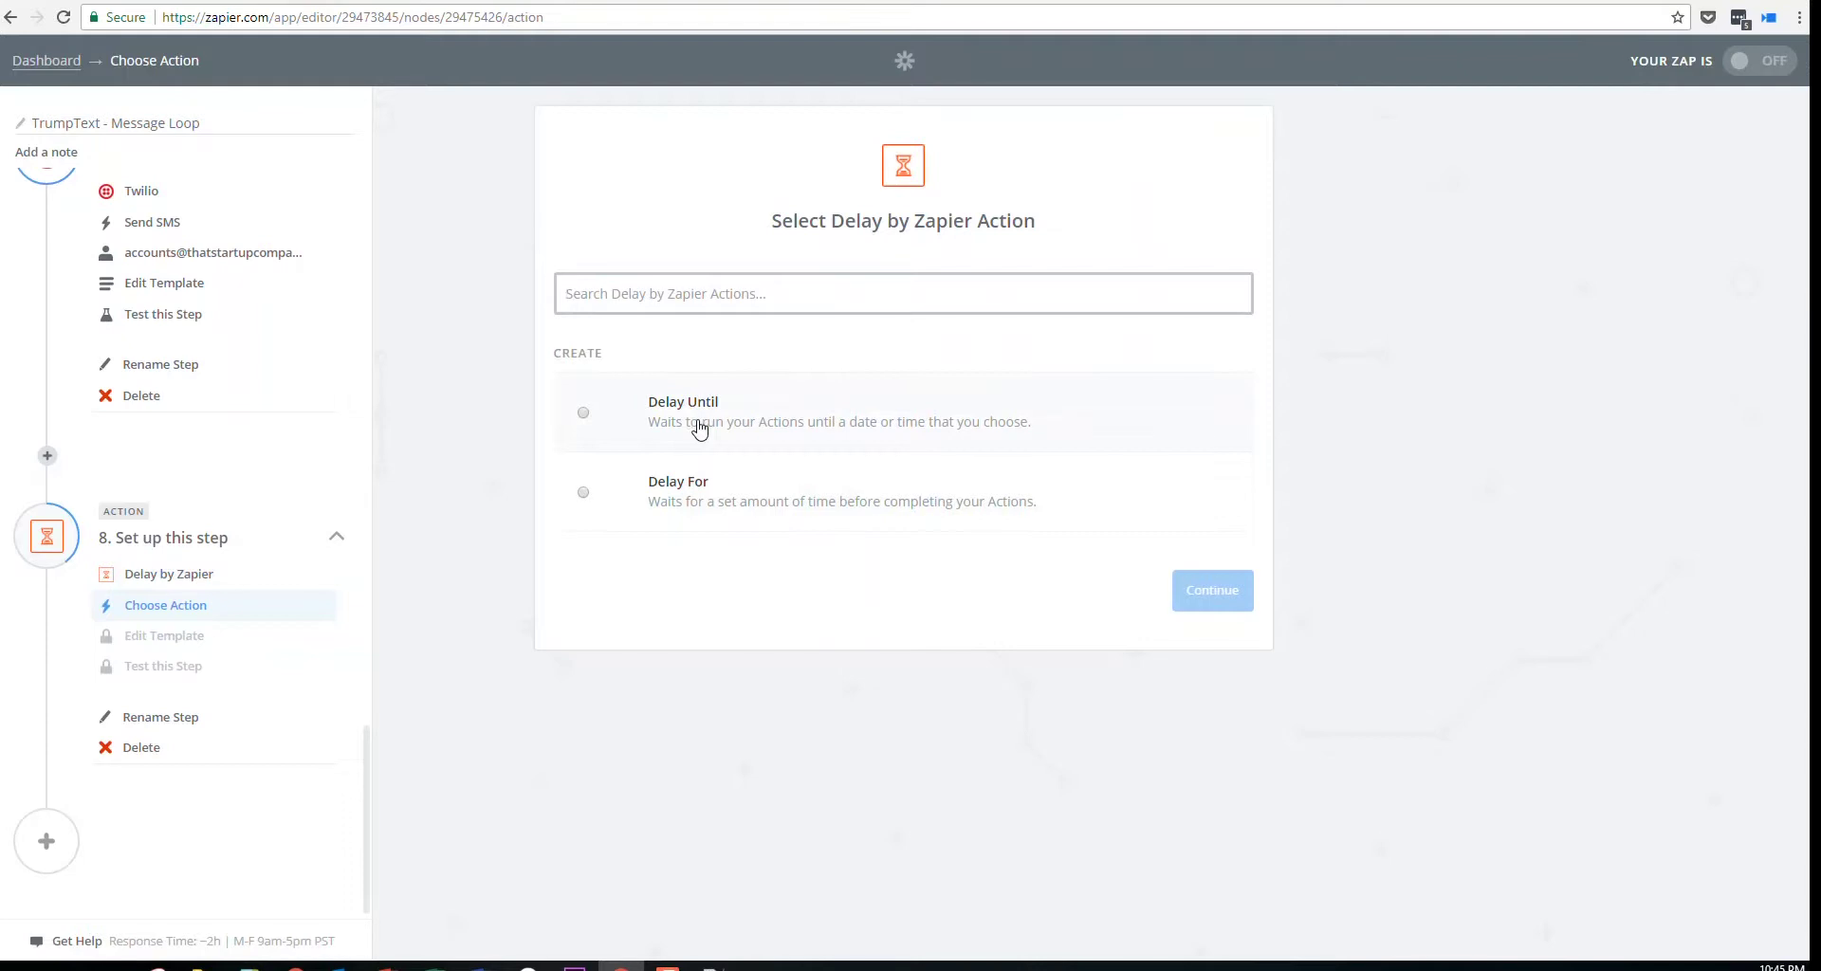
Choose the Delay For action and set its delay time to 15 Minutes
left_click(783, 529)
left_click(1179, 586)
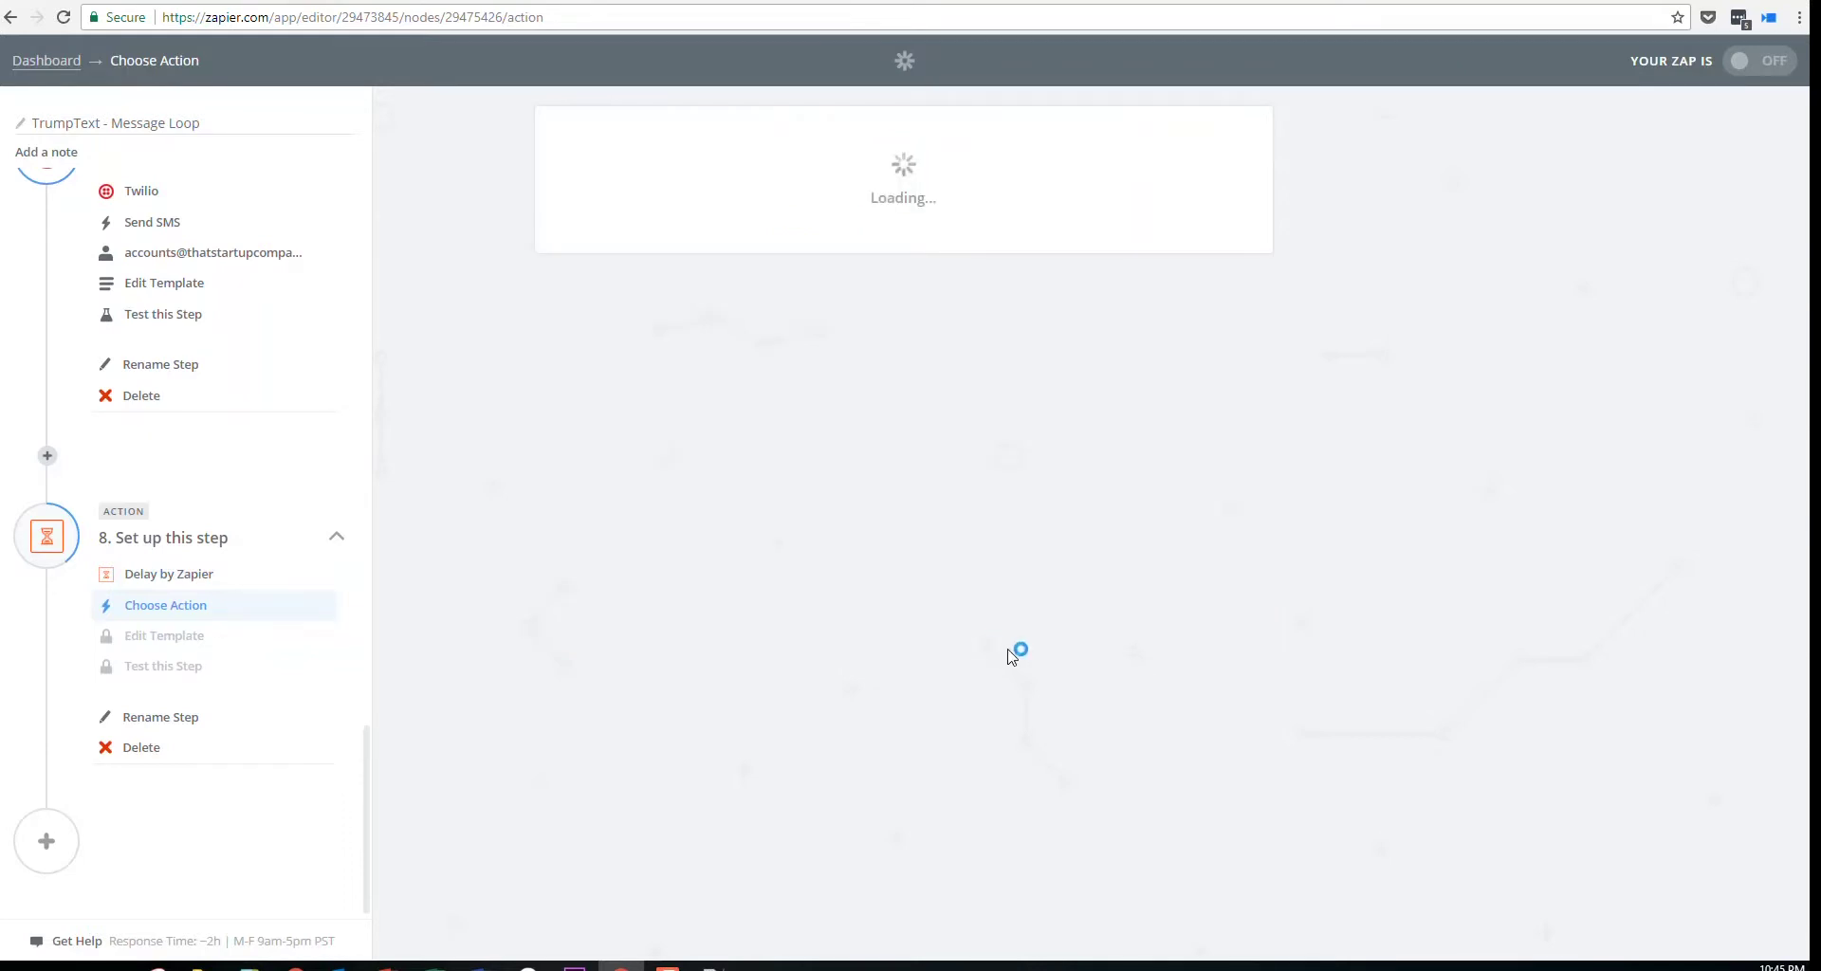
left_click(688, 343)
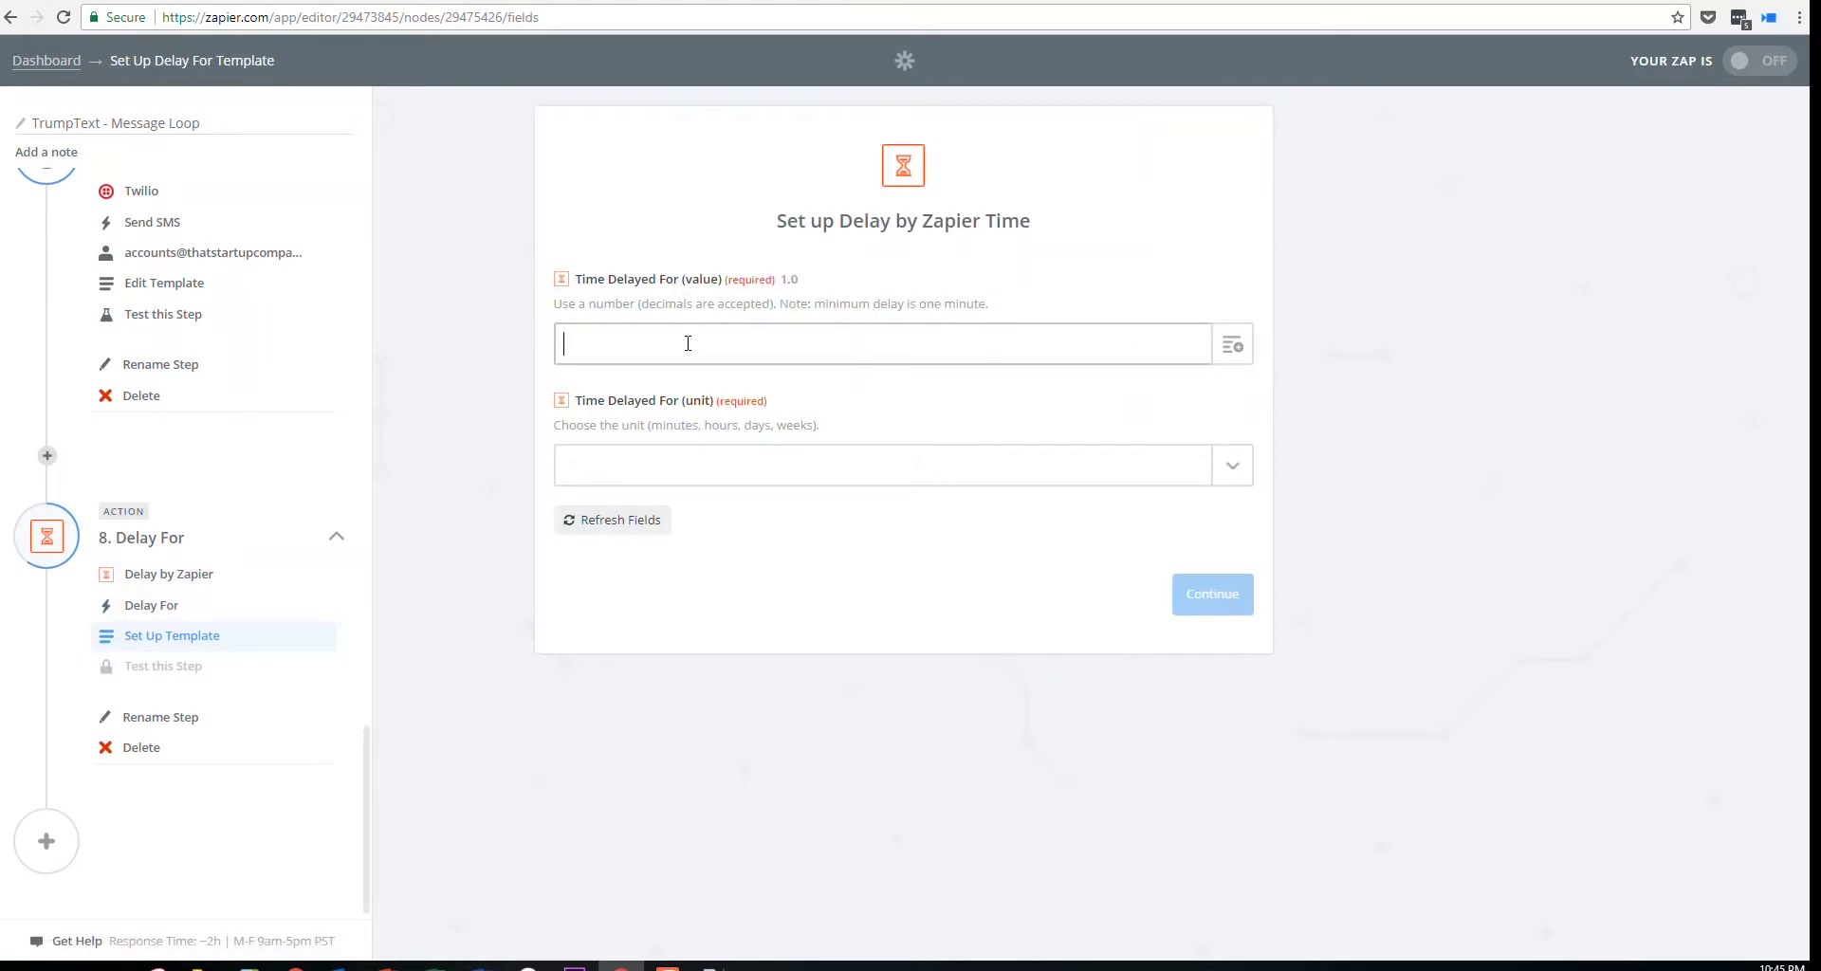
type("15")
left_click(925, 465)
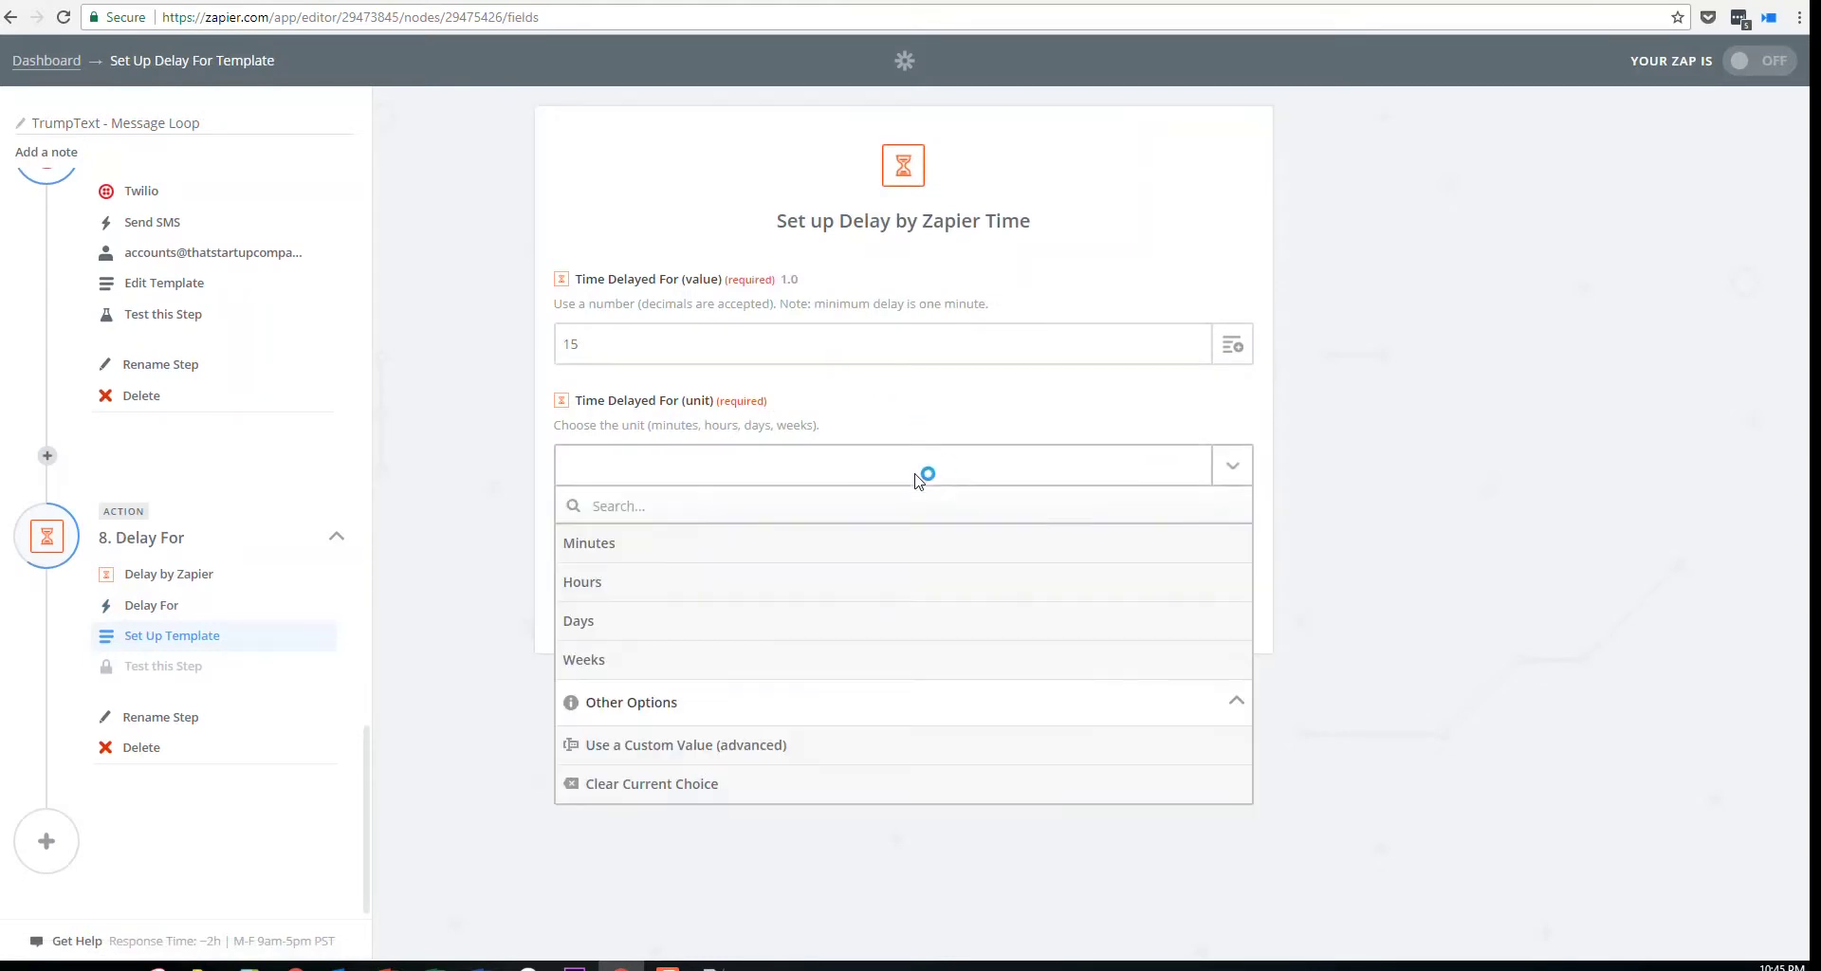
left_click(697, 546)
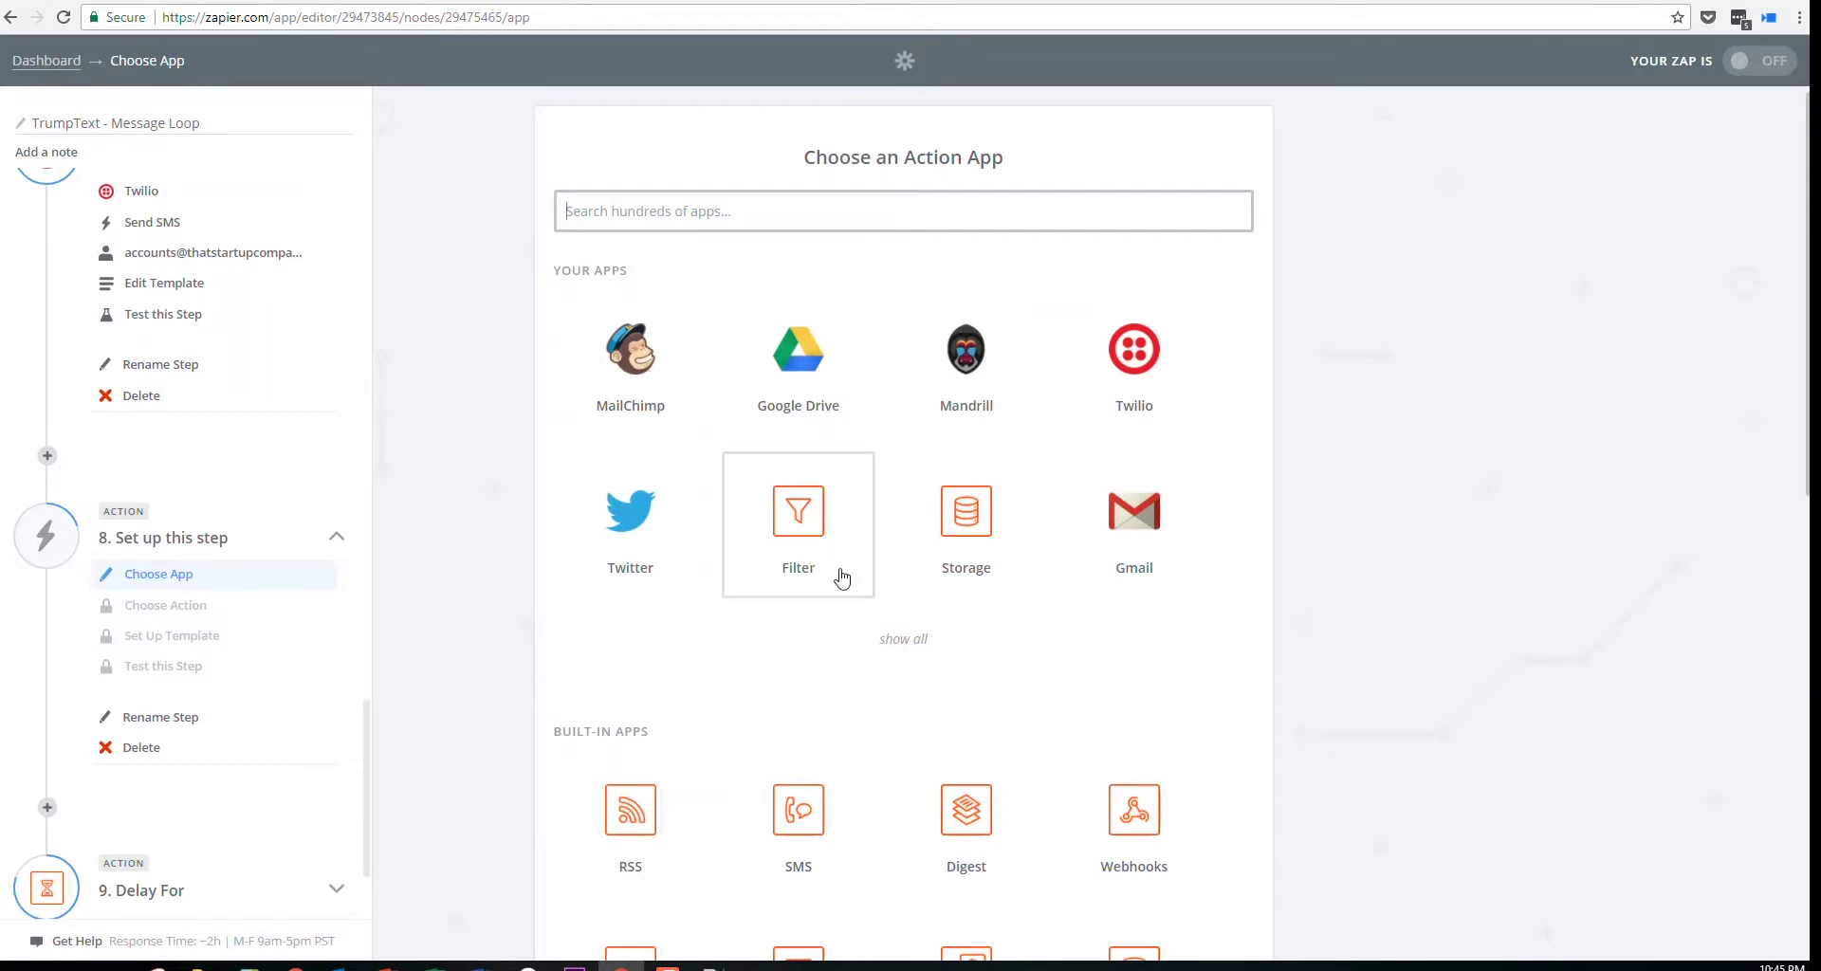
Set up a Formatter by Zapier Numbers action before the delay, using the Spreadsheet-Style Formula transform
scroll(948, 516, "down", 6)
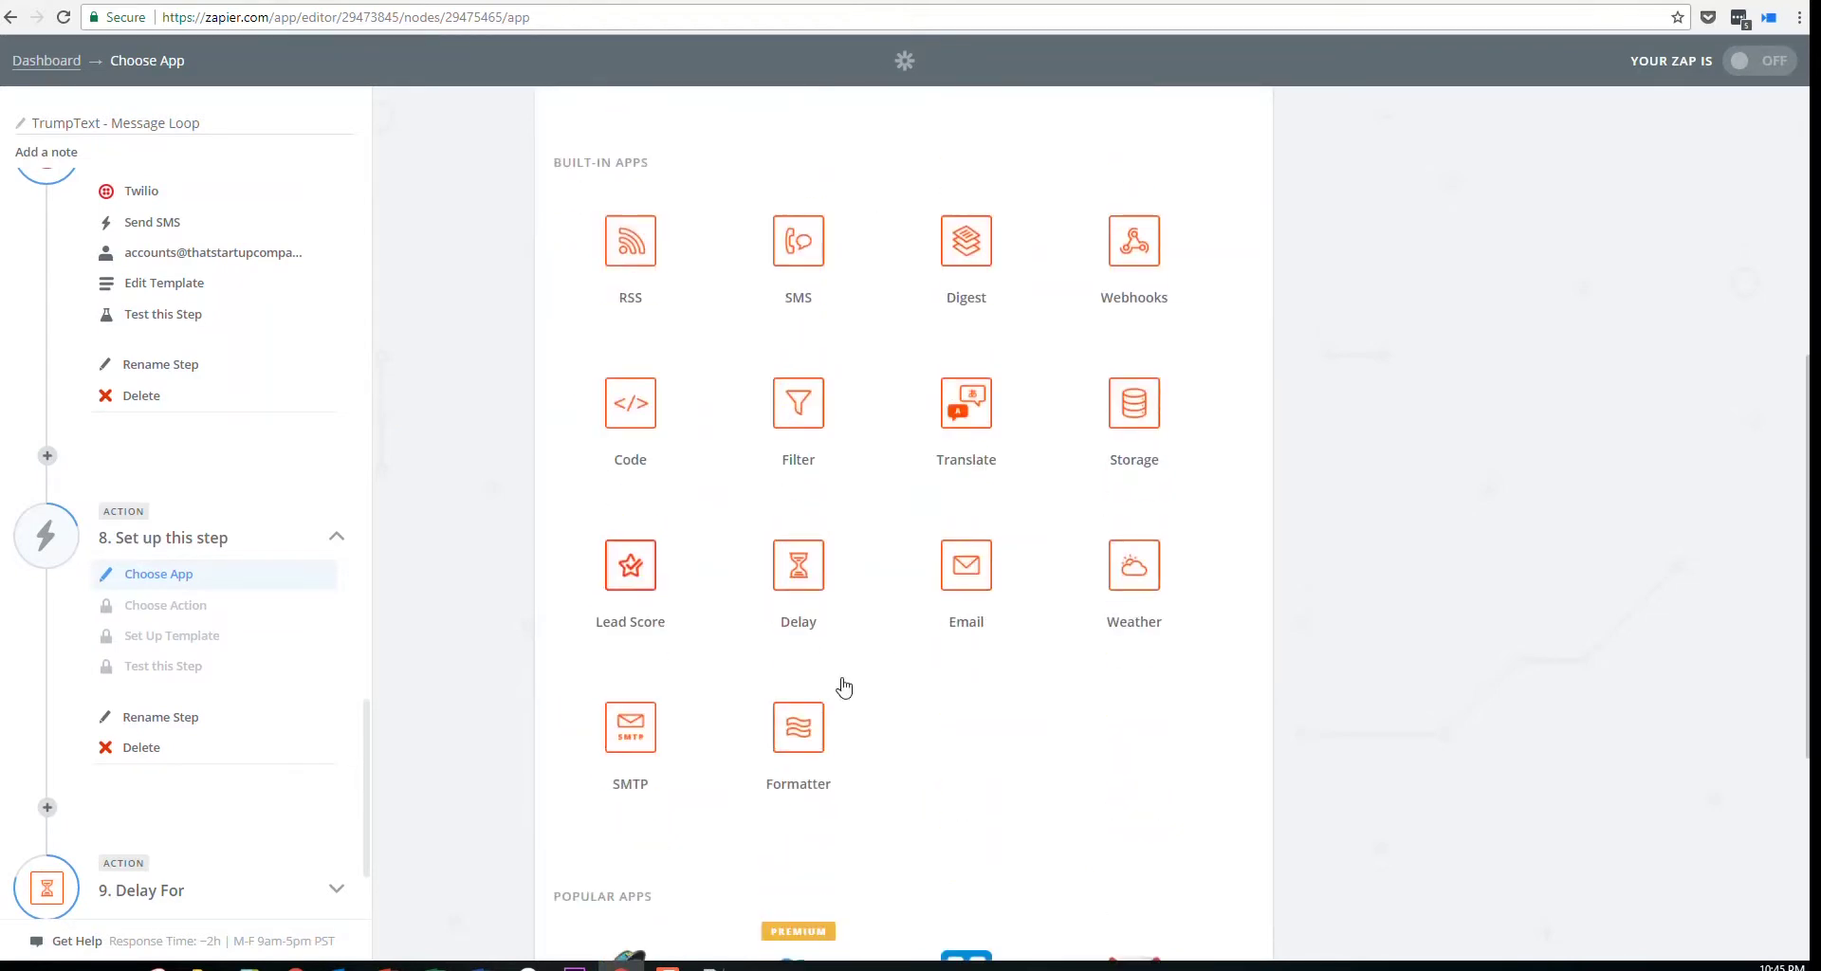
left_click(799, 726)
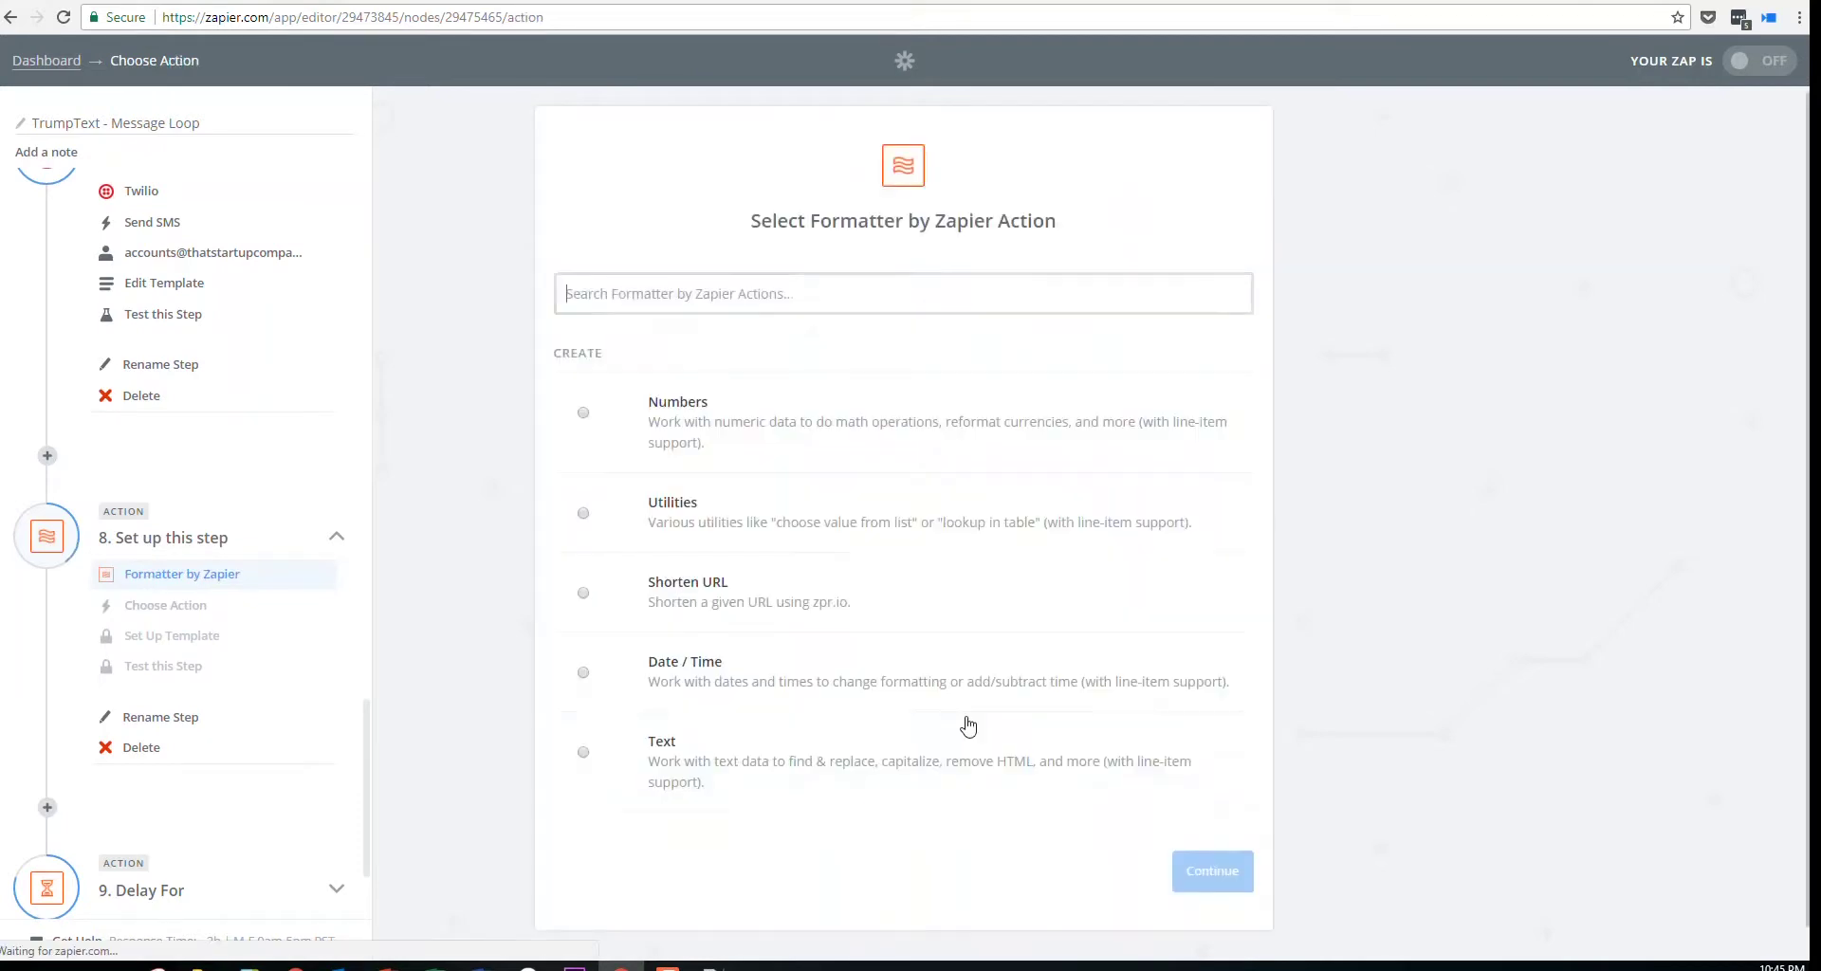
left_click(761, 435)
left_click(1184, 873)
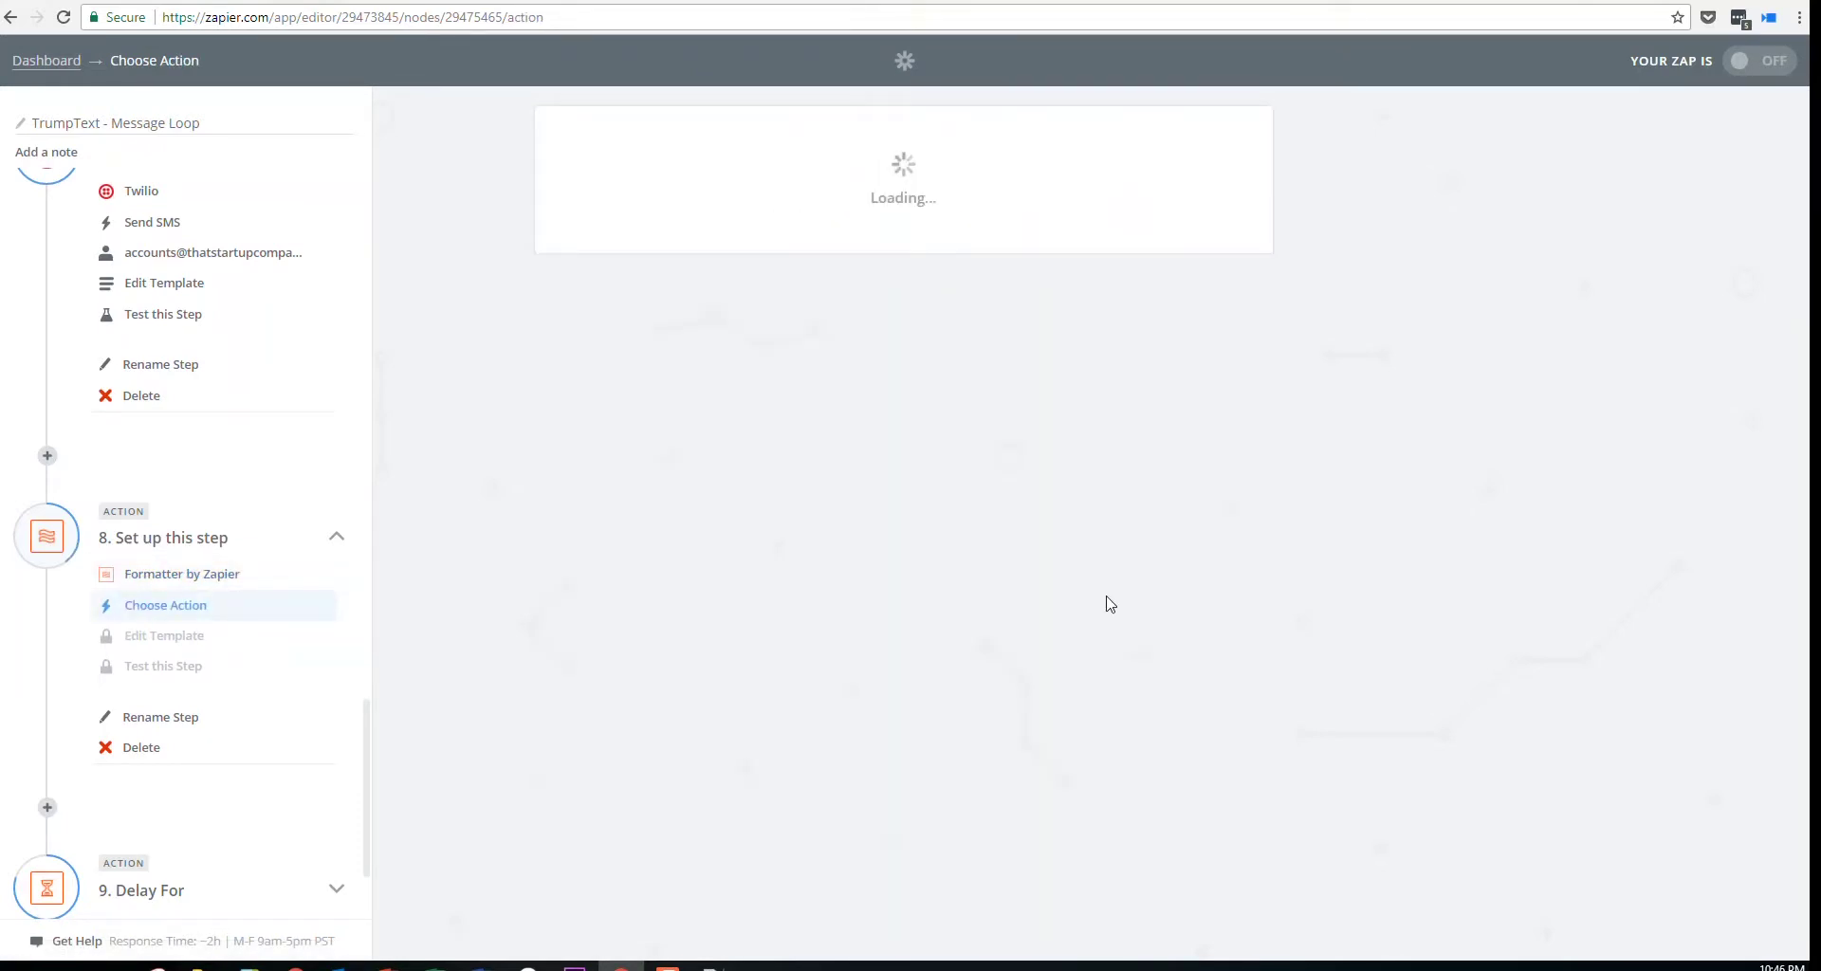
left_click(759, 322)
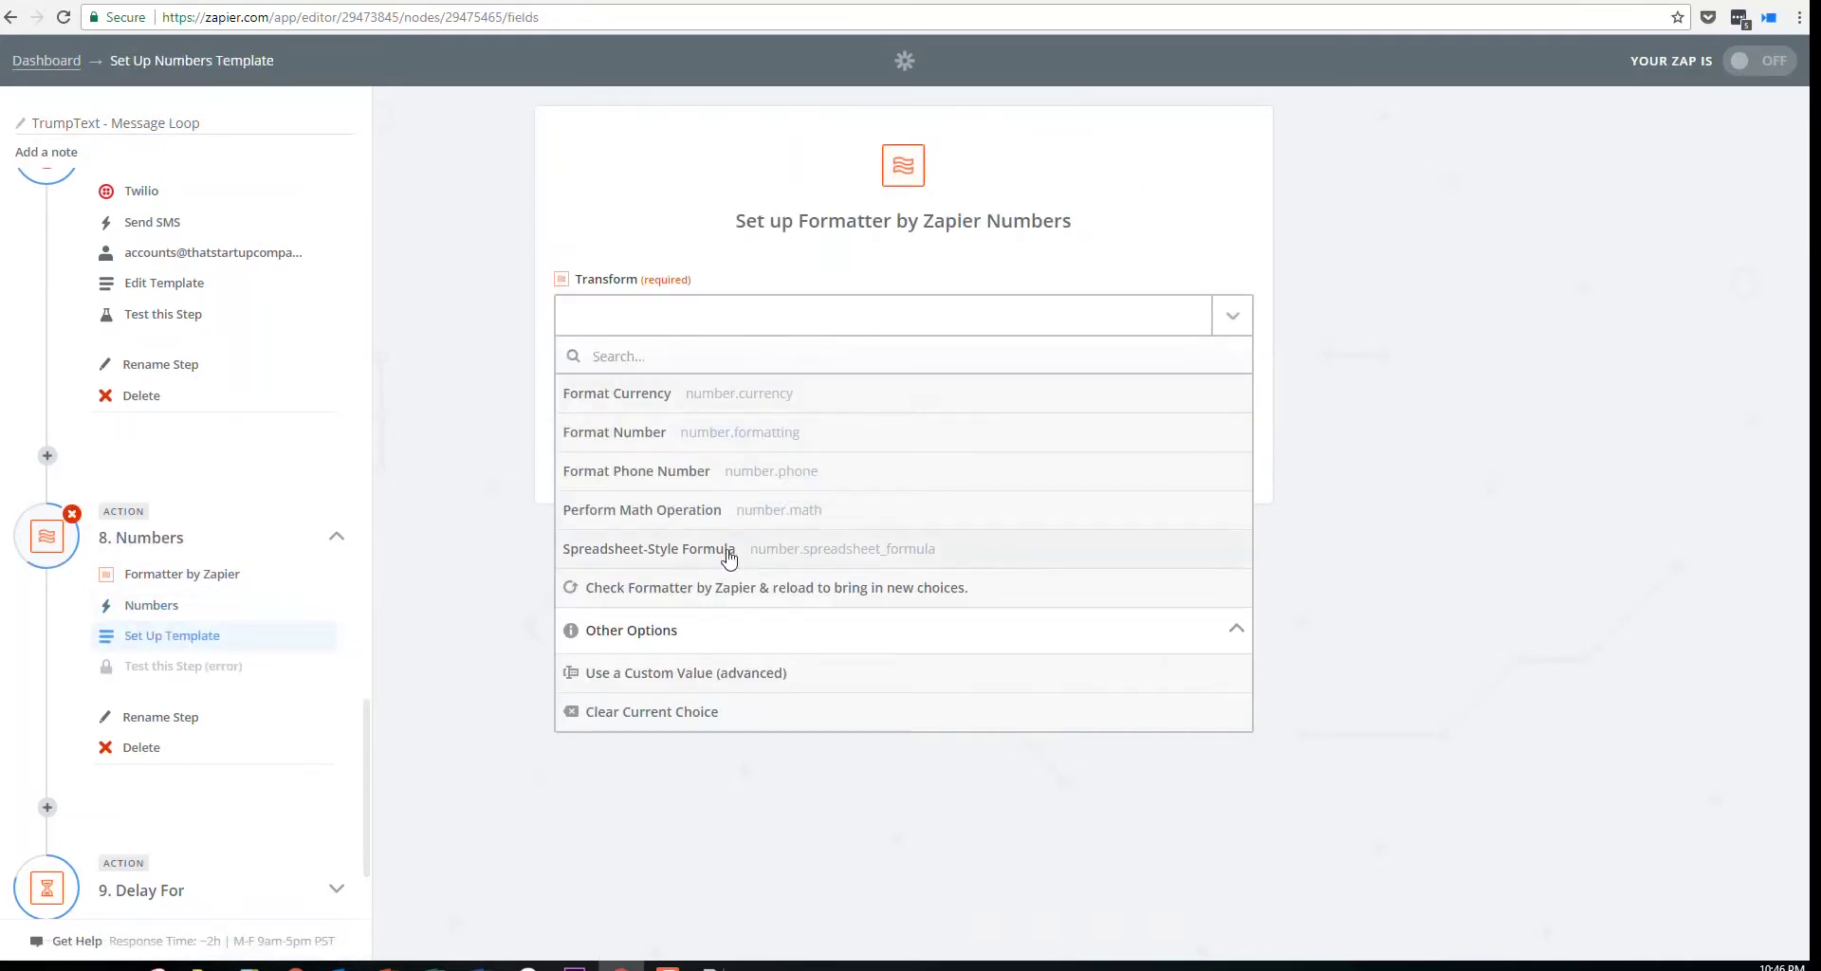
left_click(724, 553)
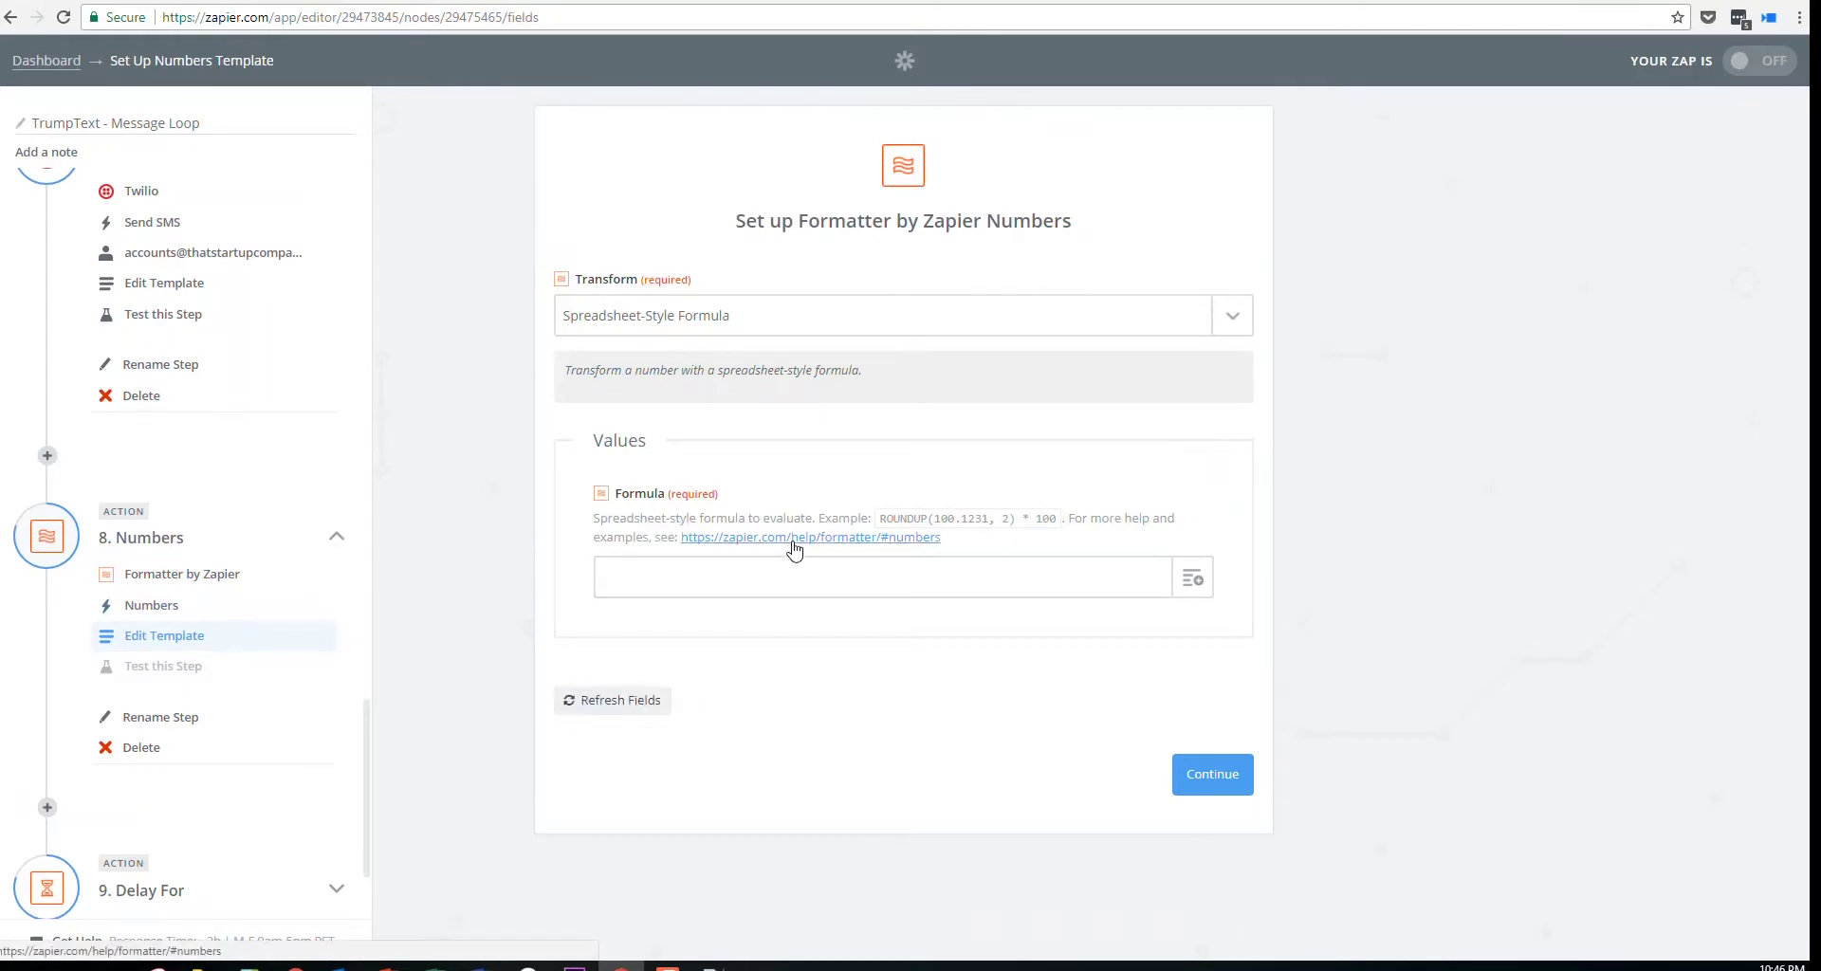
Find the random-number function in the Formatter help page and copy RANDBETWEEN(min, max) into the Formula field
left_click(759, 536)
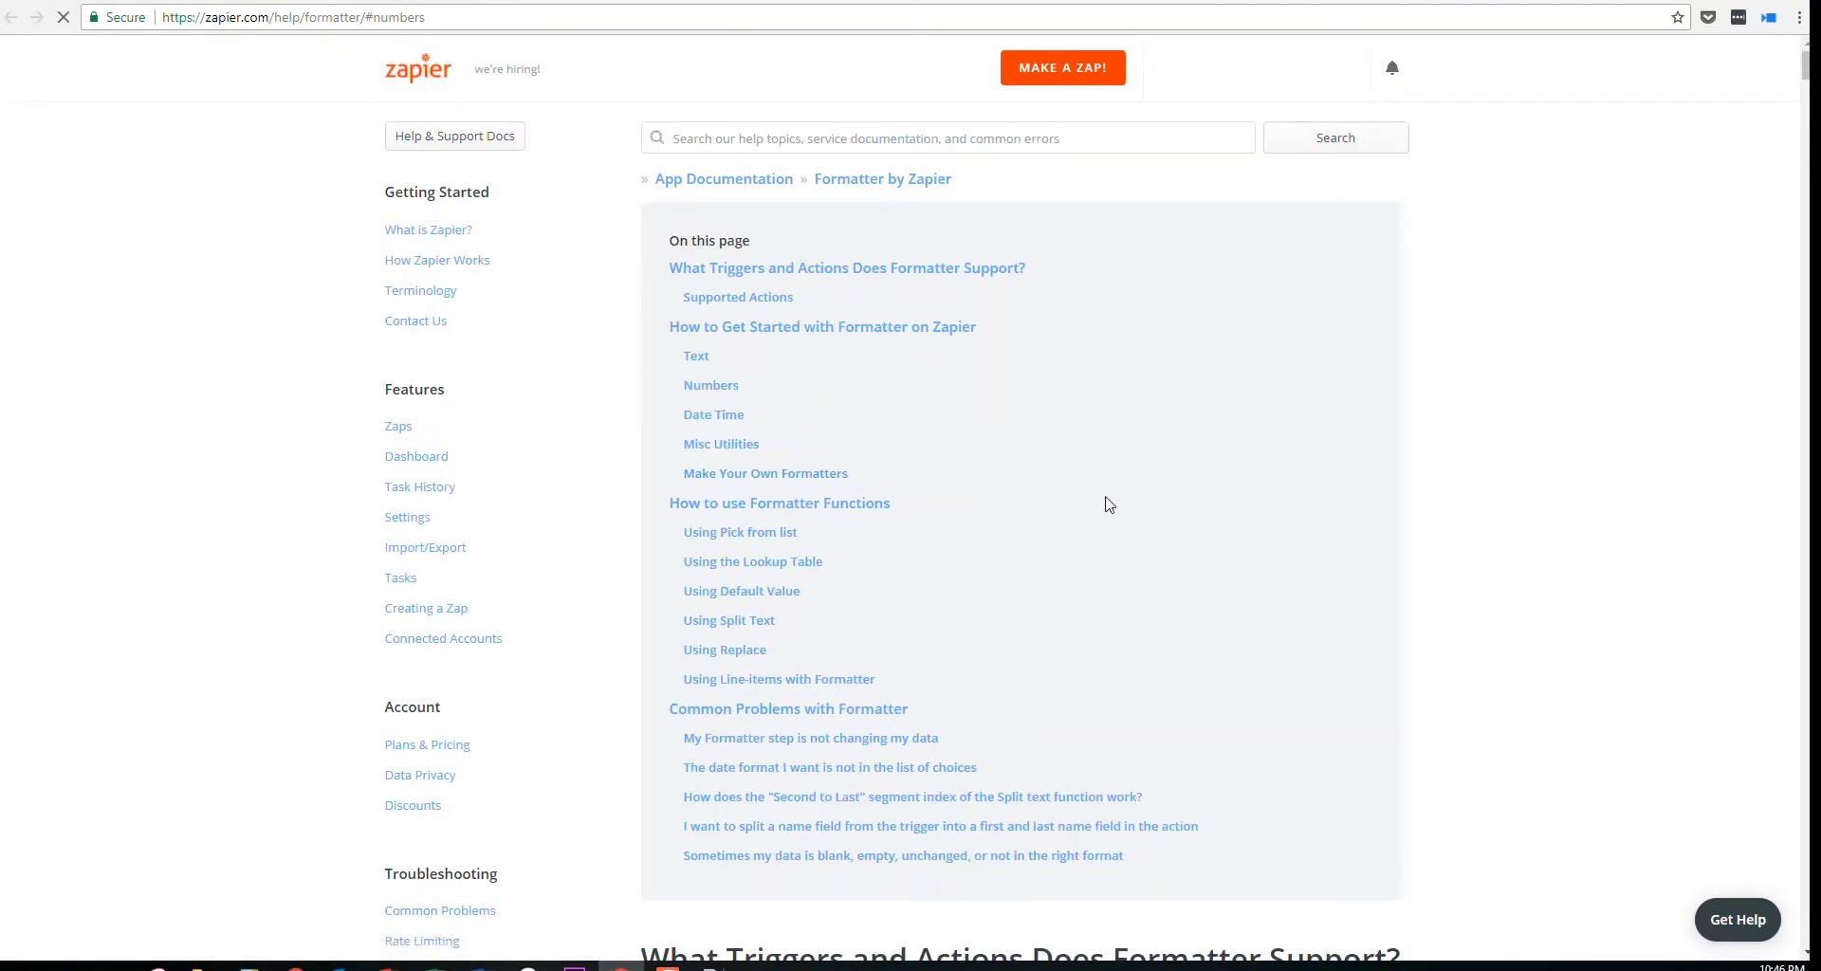
key("ctrl+f")
type("random")
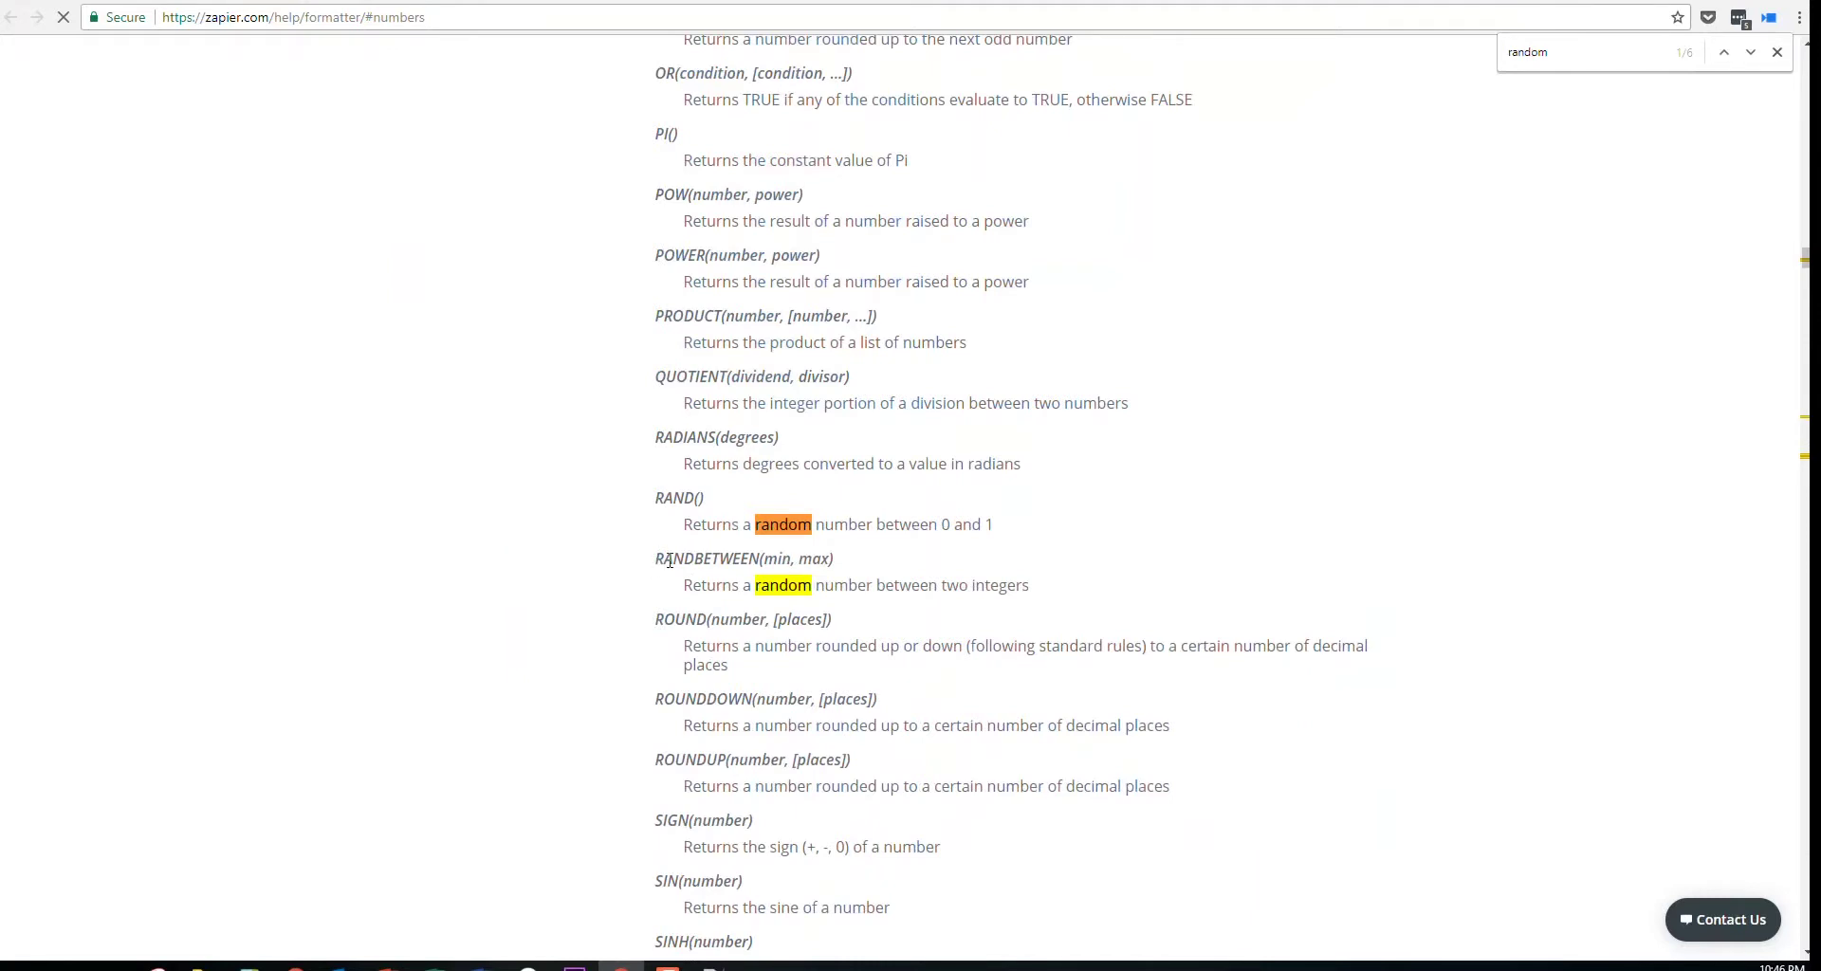
triple_click(670, 561)
key("ctrl+c")
left_click(960, 563)
left_click(204, 3)
left_click(751, 575)
key("ctrl+v")
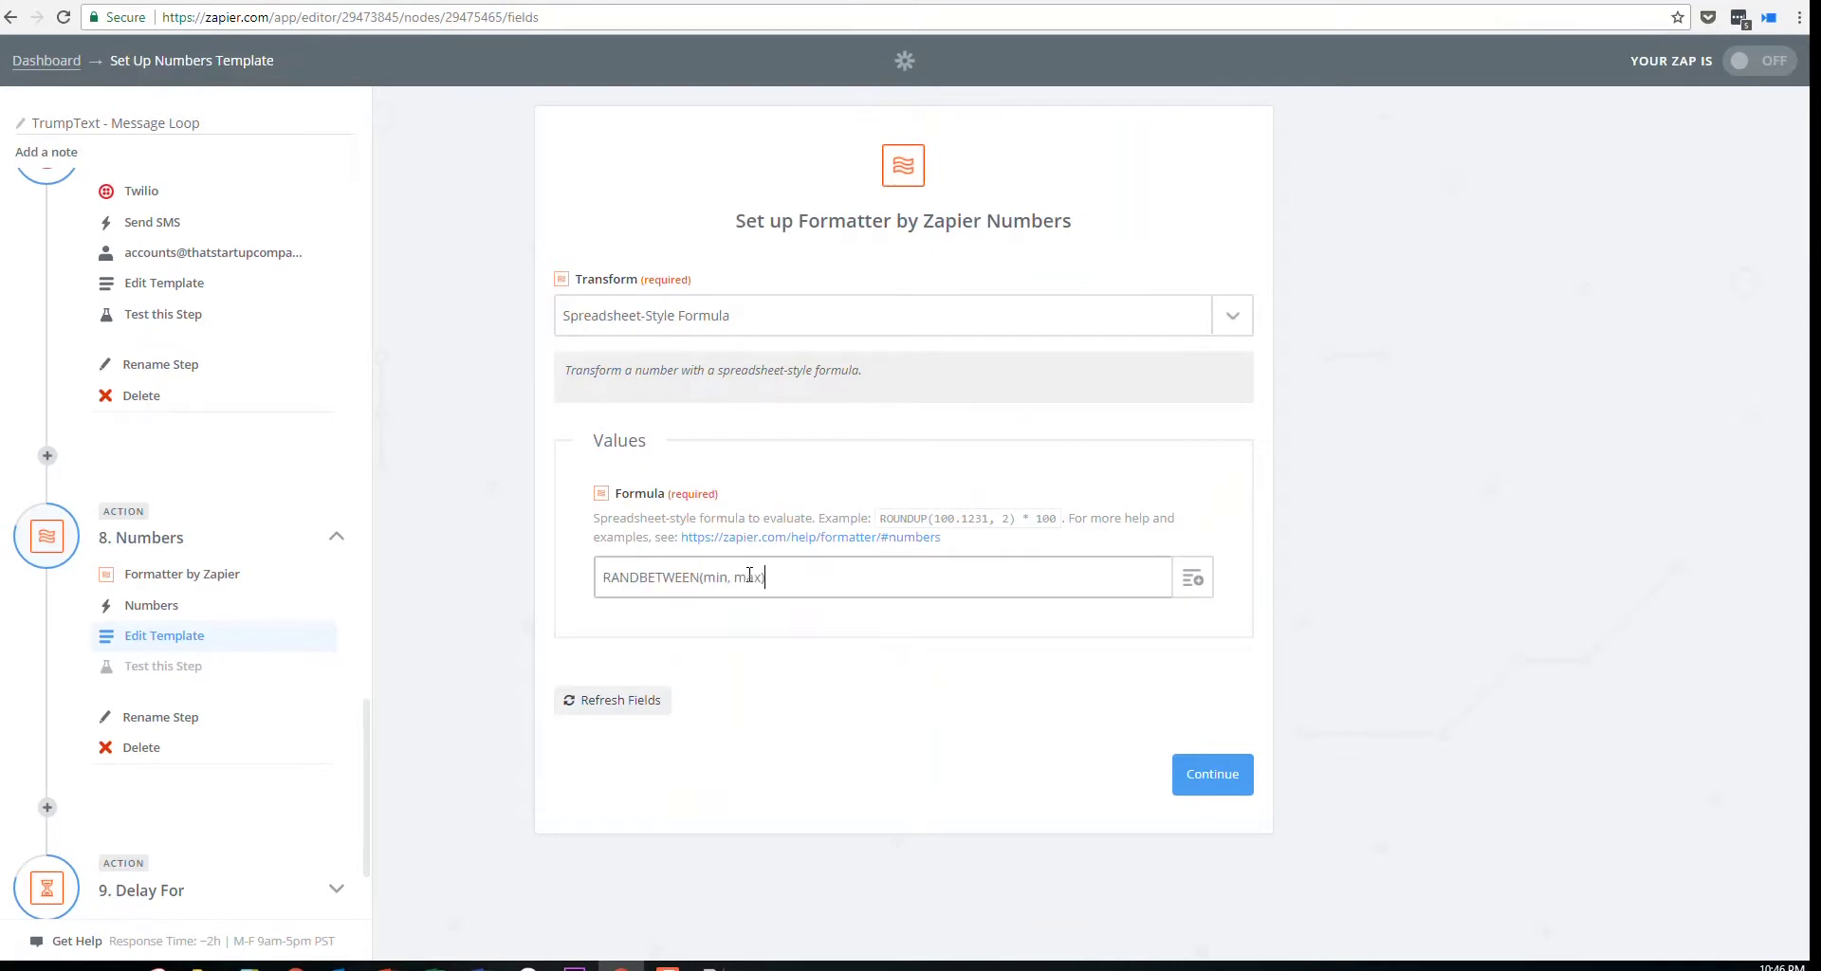
Complete the formula as RANDBETWEEN(15, 70), consulting the Payments sheet of the TrumpText spreadsheet, and save the template
left_click(719, 578)
key("ctrl+shift+Left")
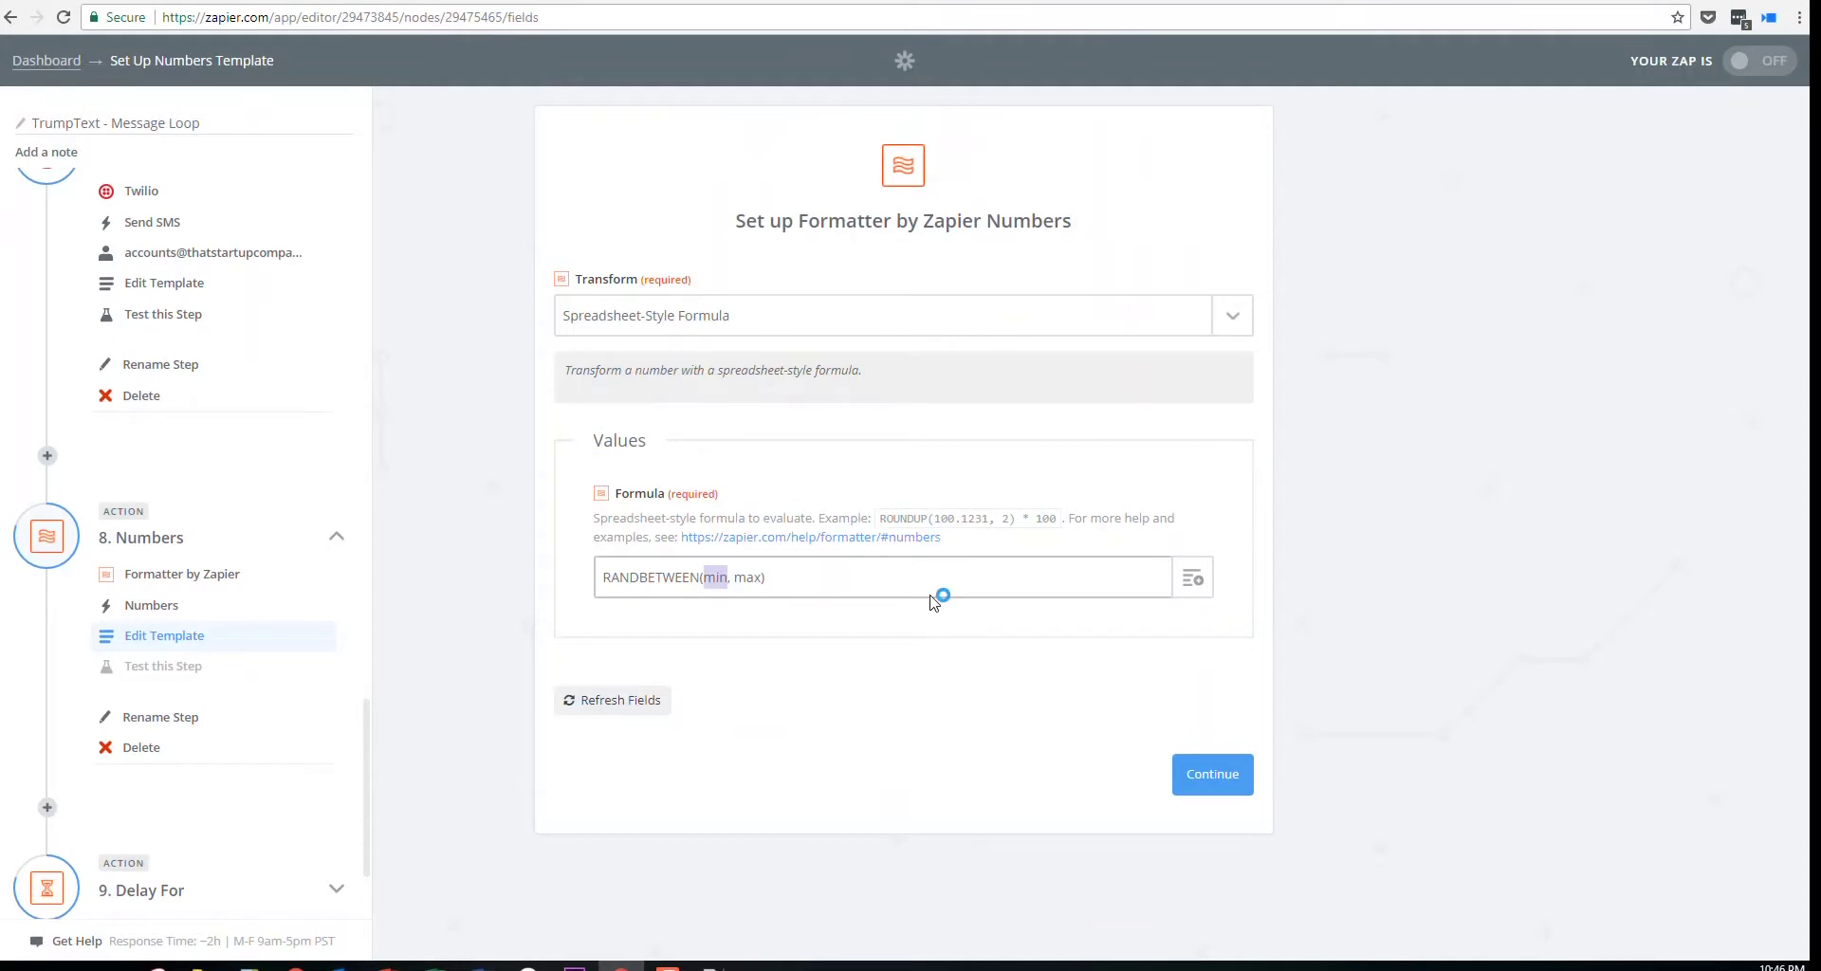
type("15")
left_click(967, 1)
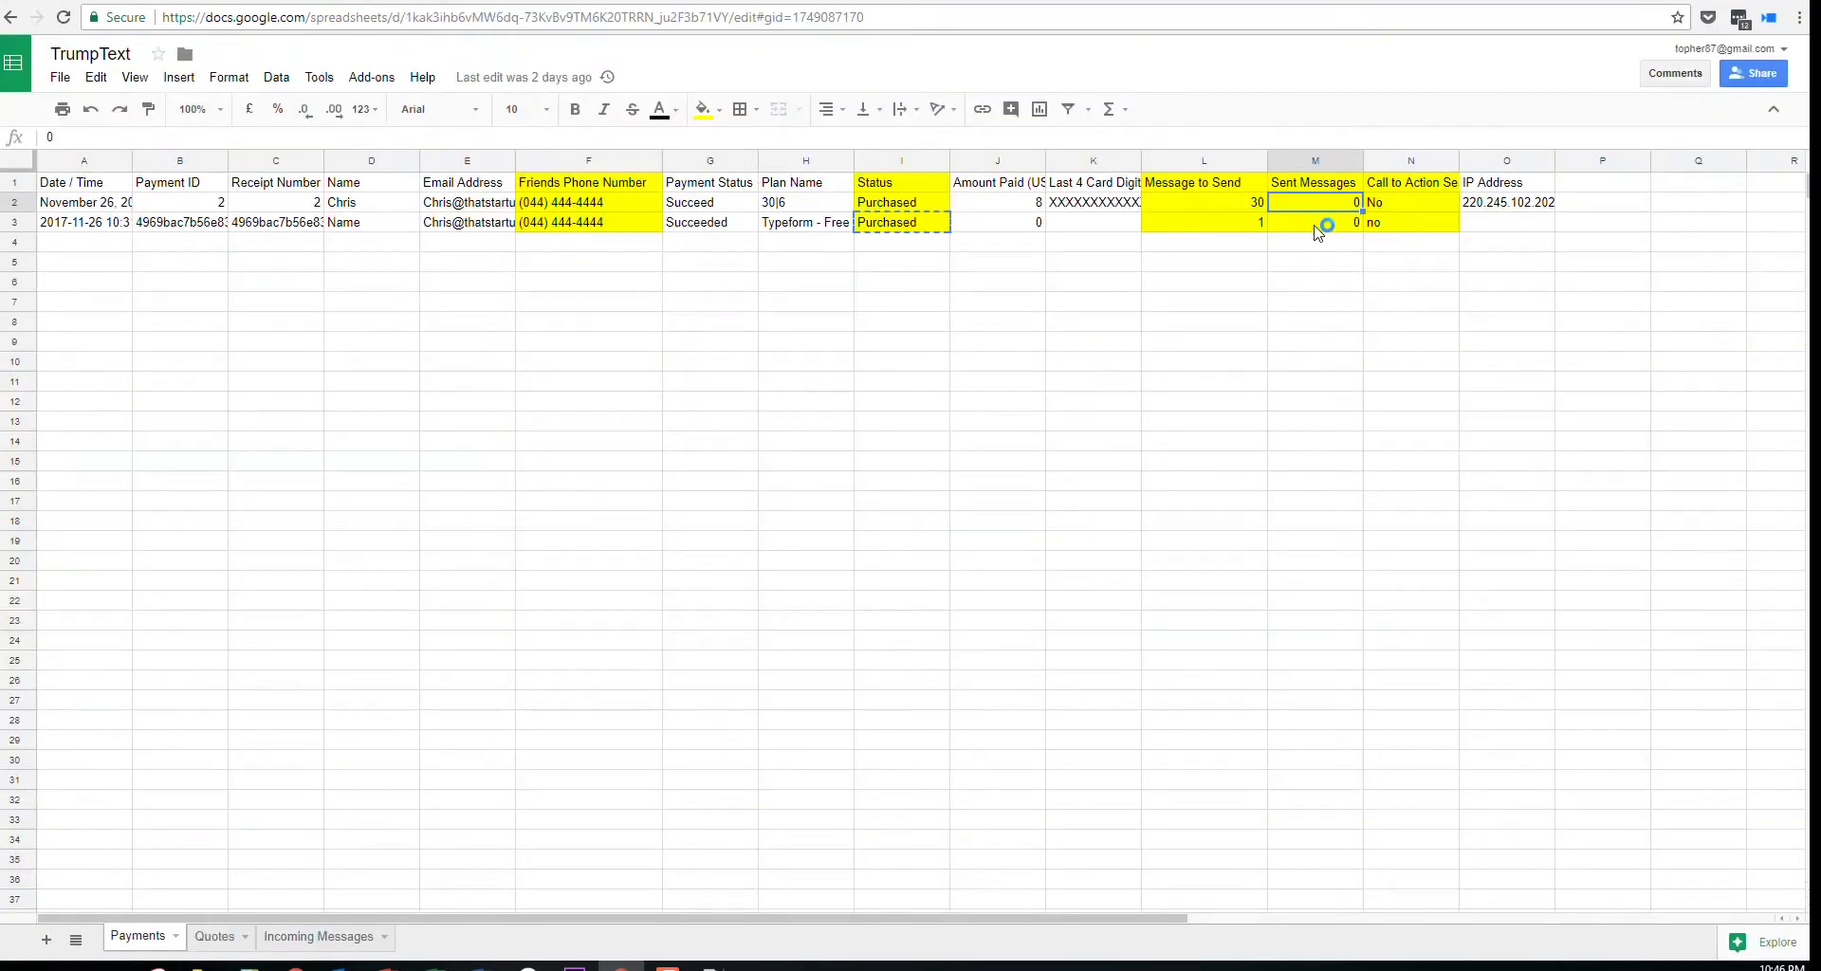
left_click(181, 1)
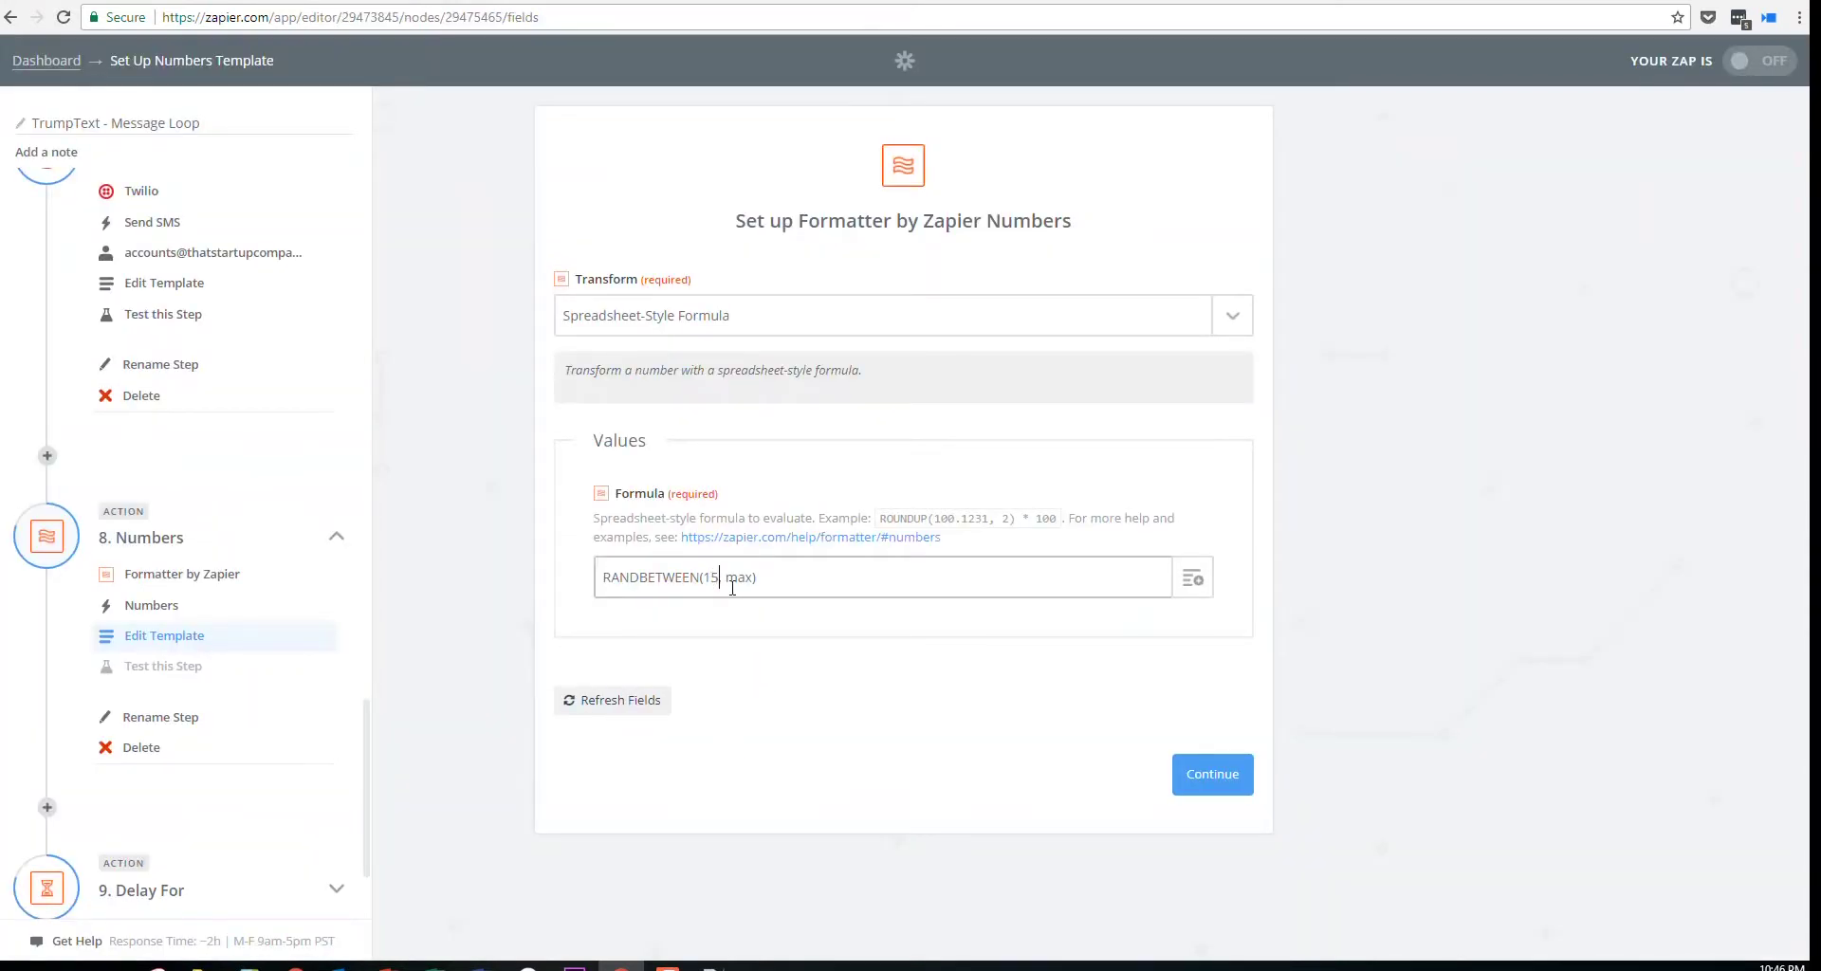
left_click_drag(723, 577, 754, 575)
type("70")
left_click(1212, 778)
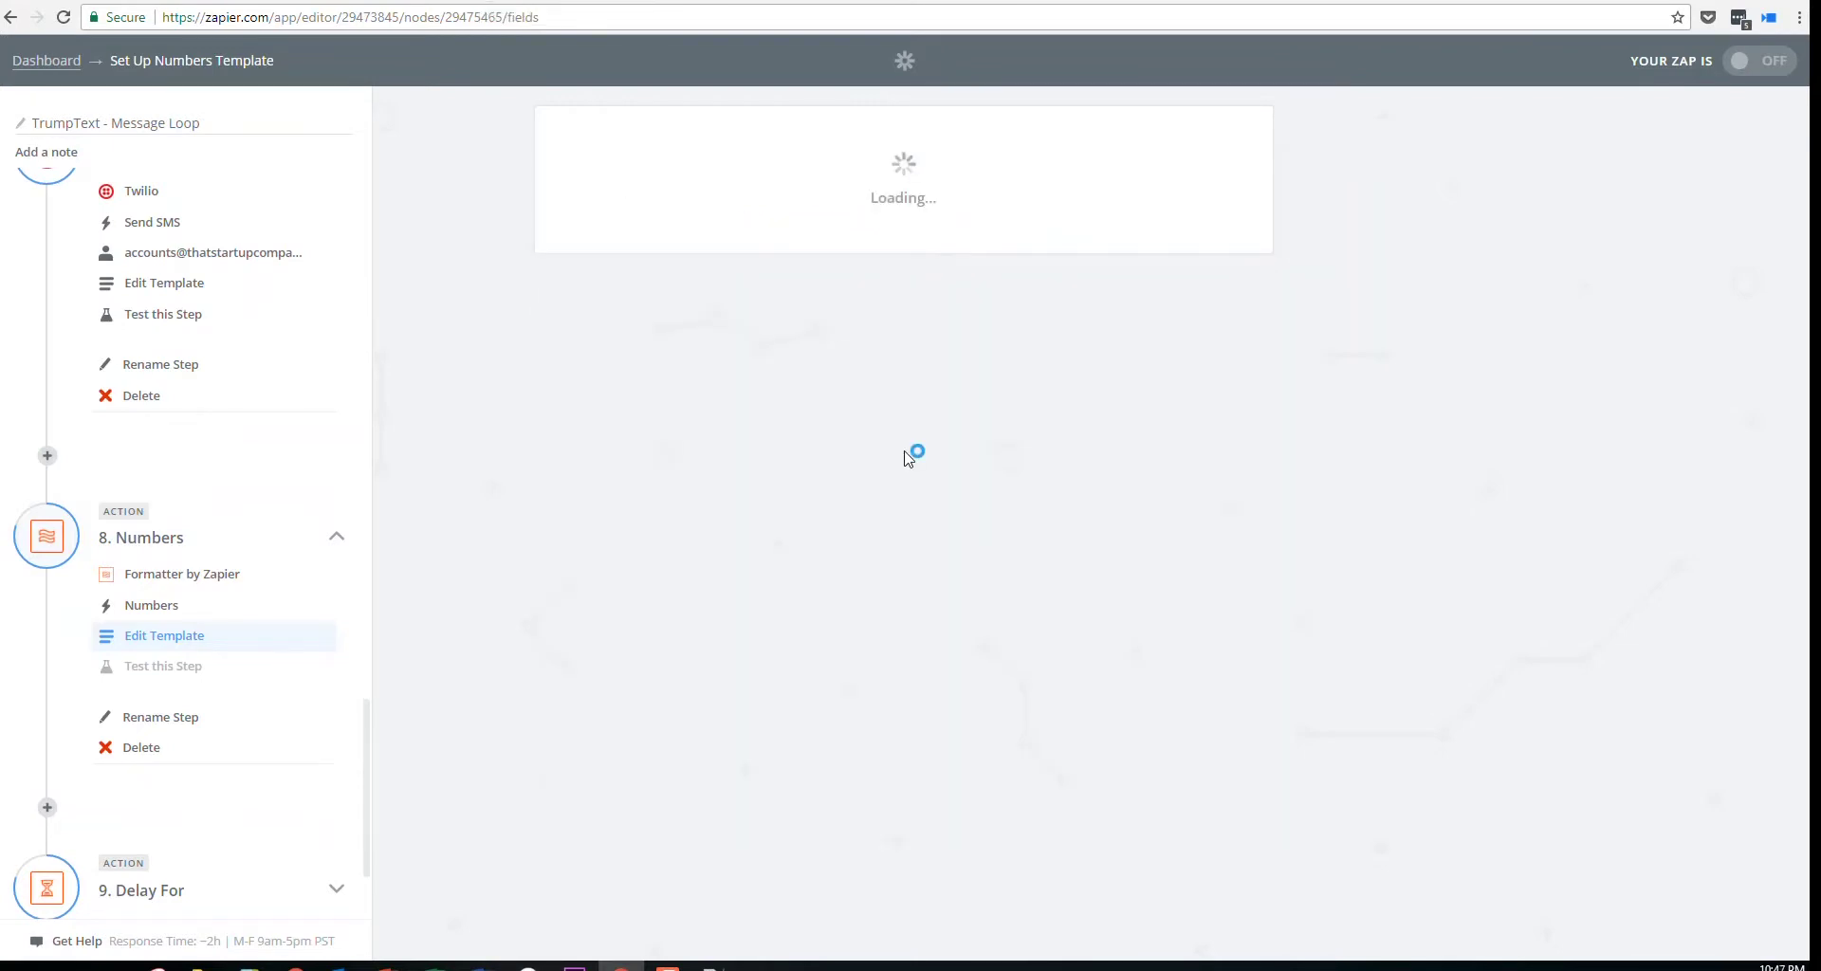
Rename the Numbers step as Minute Random, then test it and view the number it generates
left_click(183, 721)
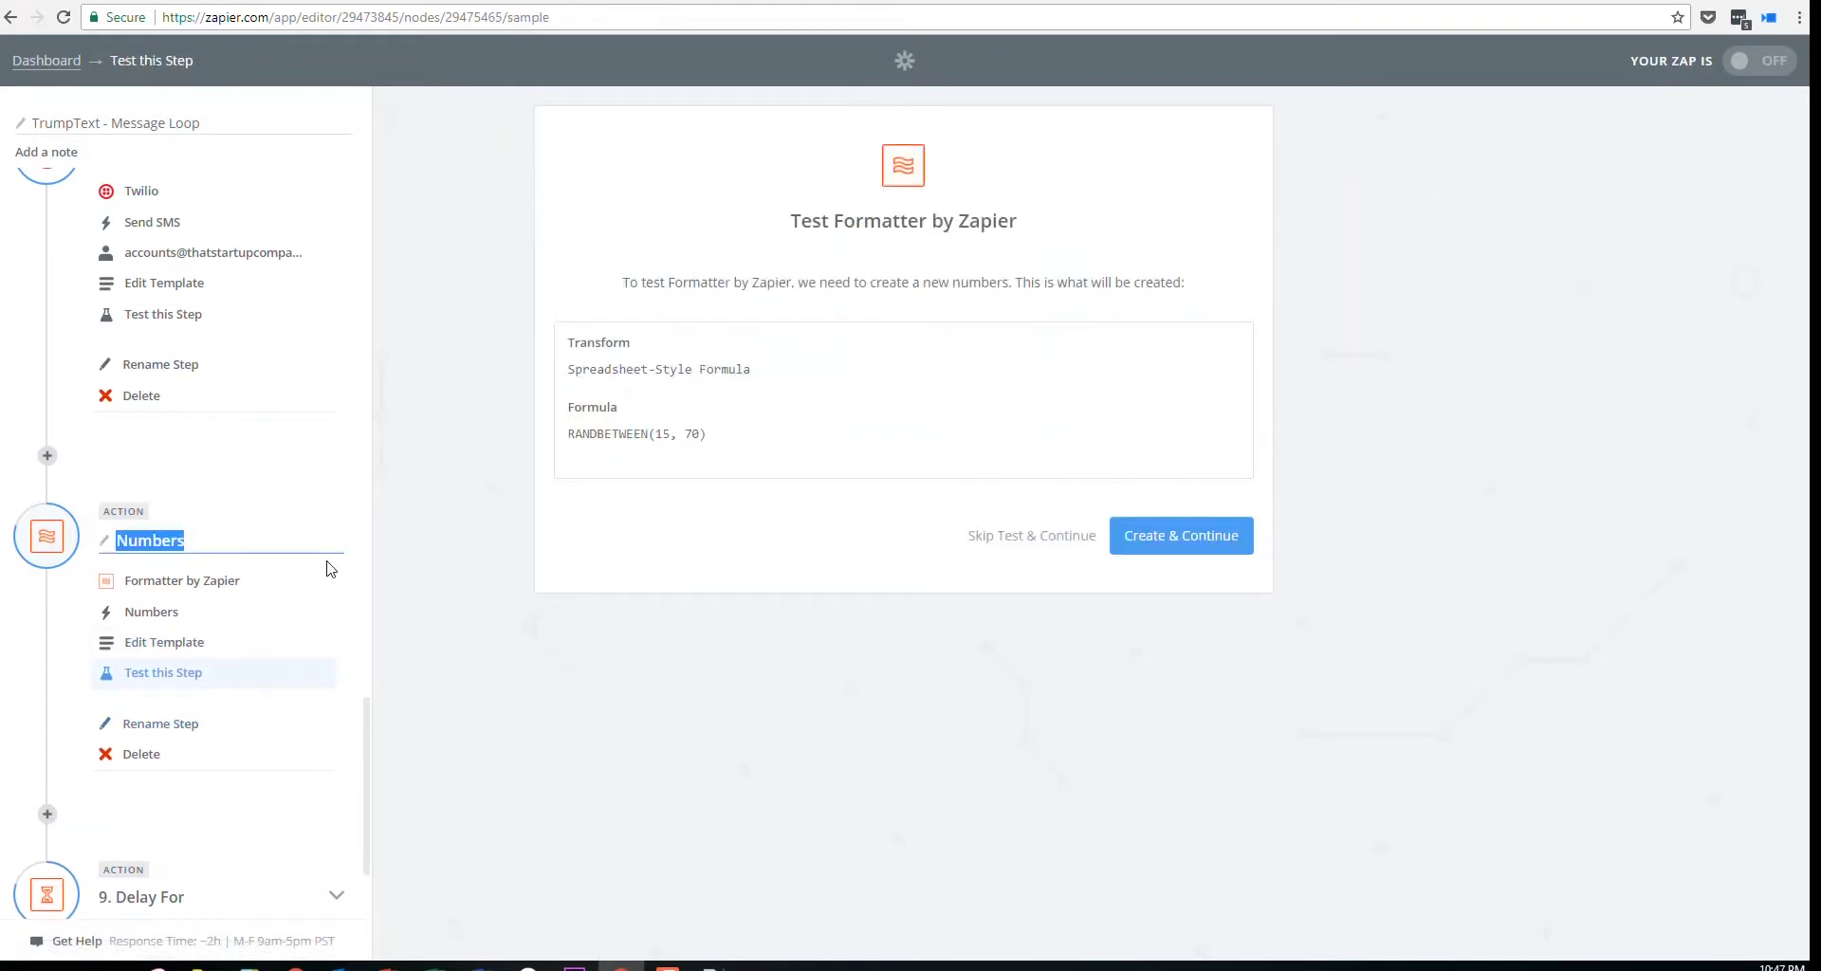
type("Minute Random")
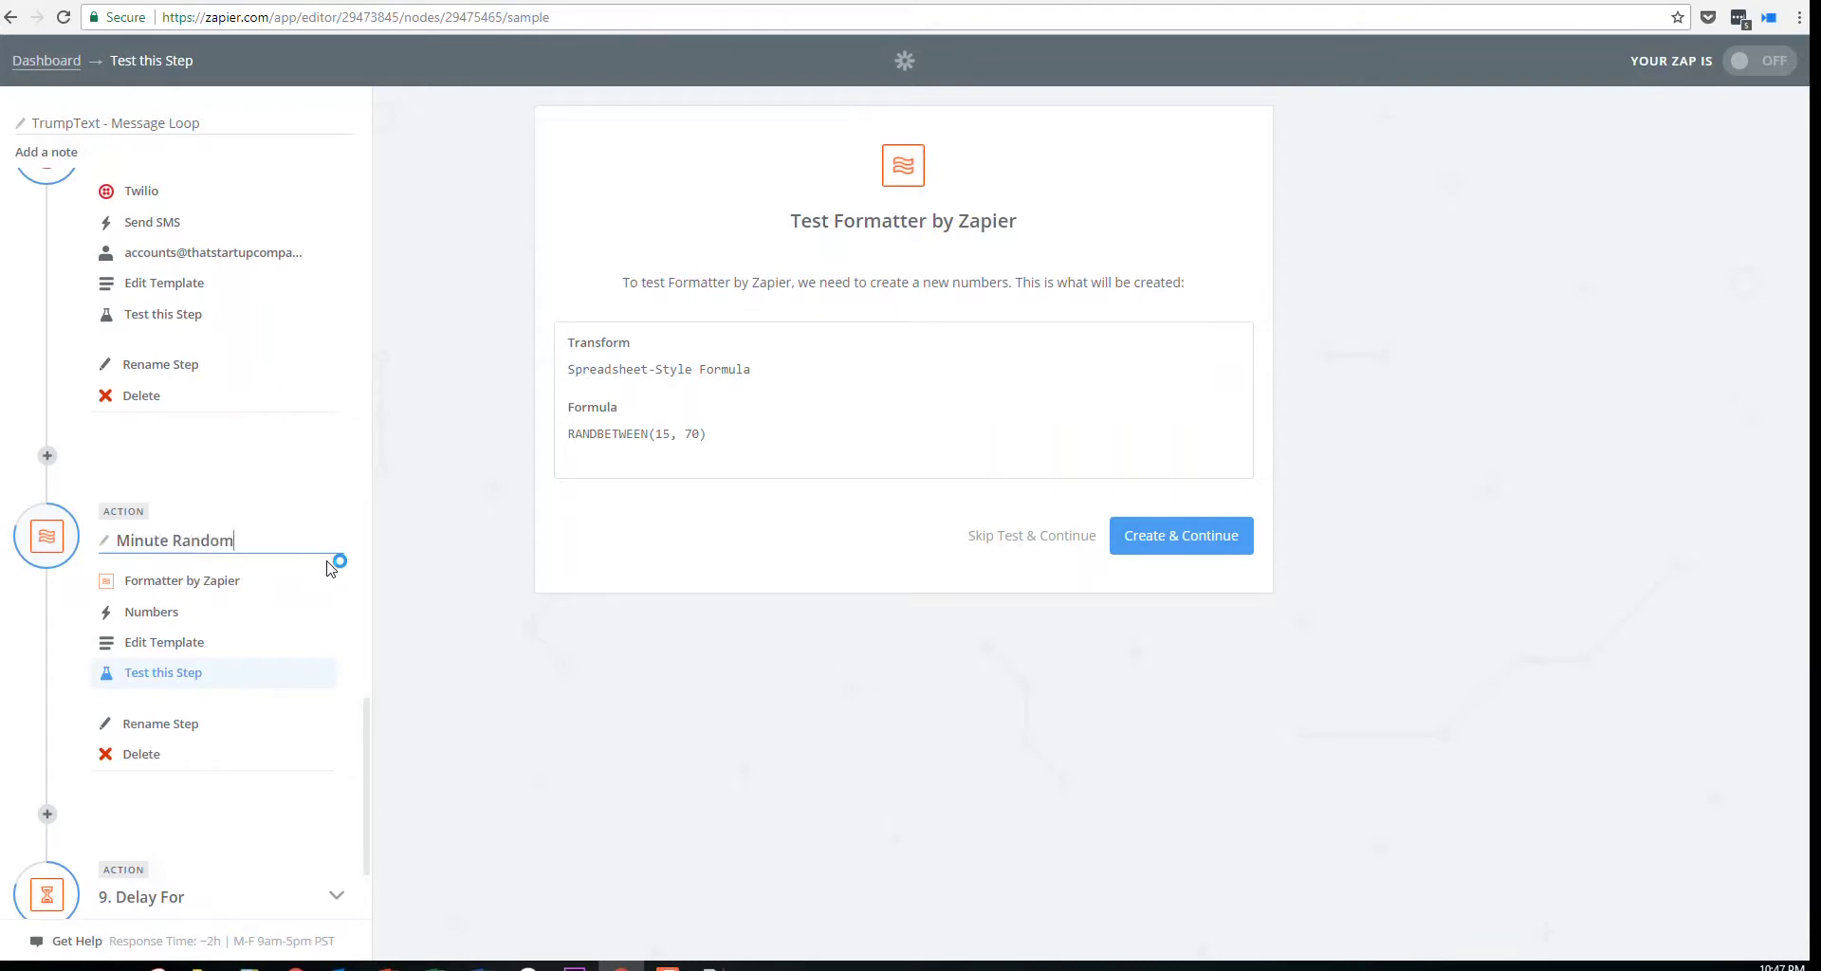
left_click(577, 610)
left_click(1173, 541)
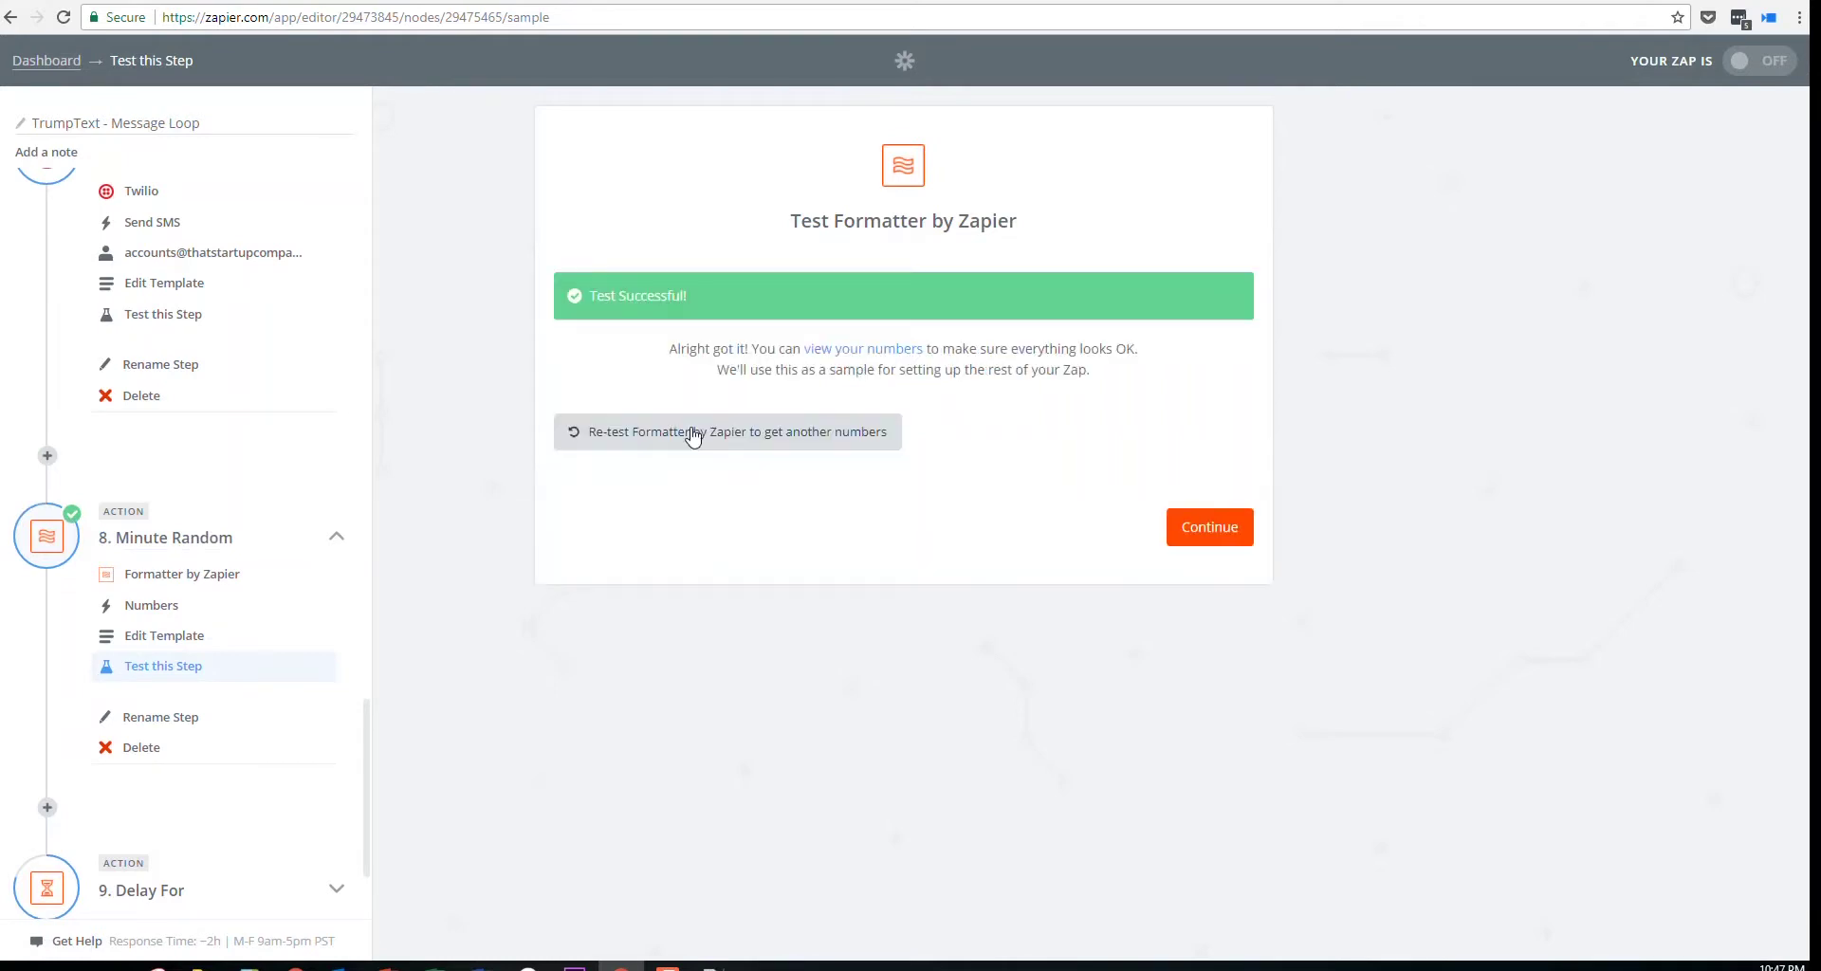
left_click(875, 342)
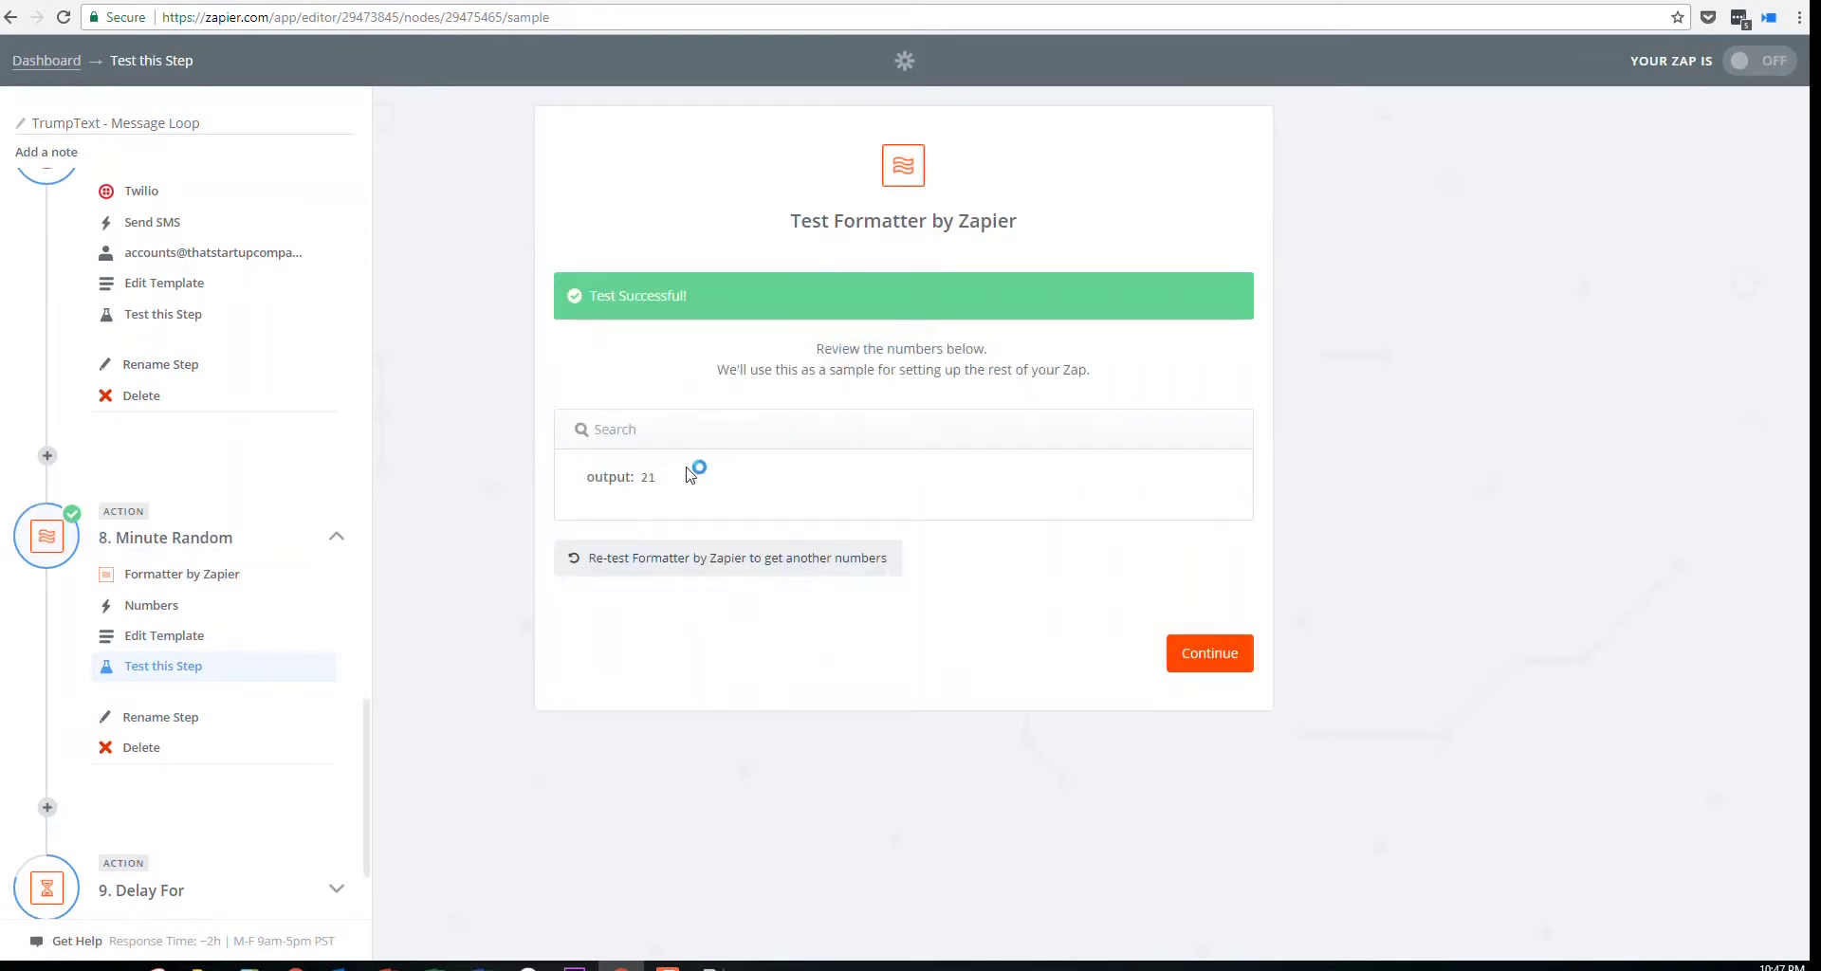
Replace the Delay For step's time value with the Output of the Minute Random step and save the template
scroll(219, 664, "down", 2)
left_click(173, 750)
left_click(162, 845)
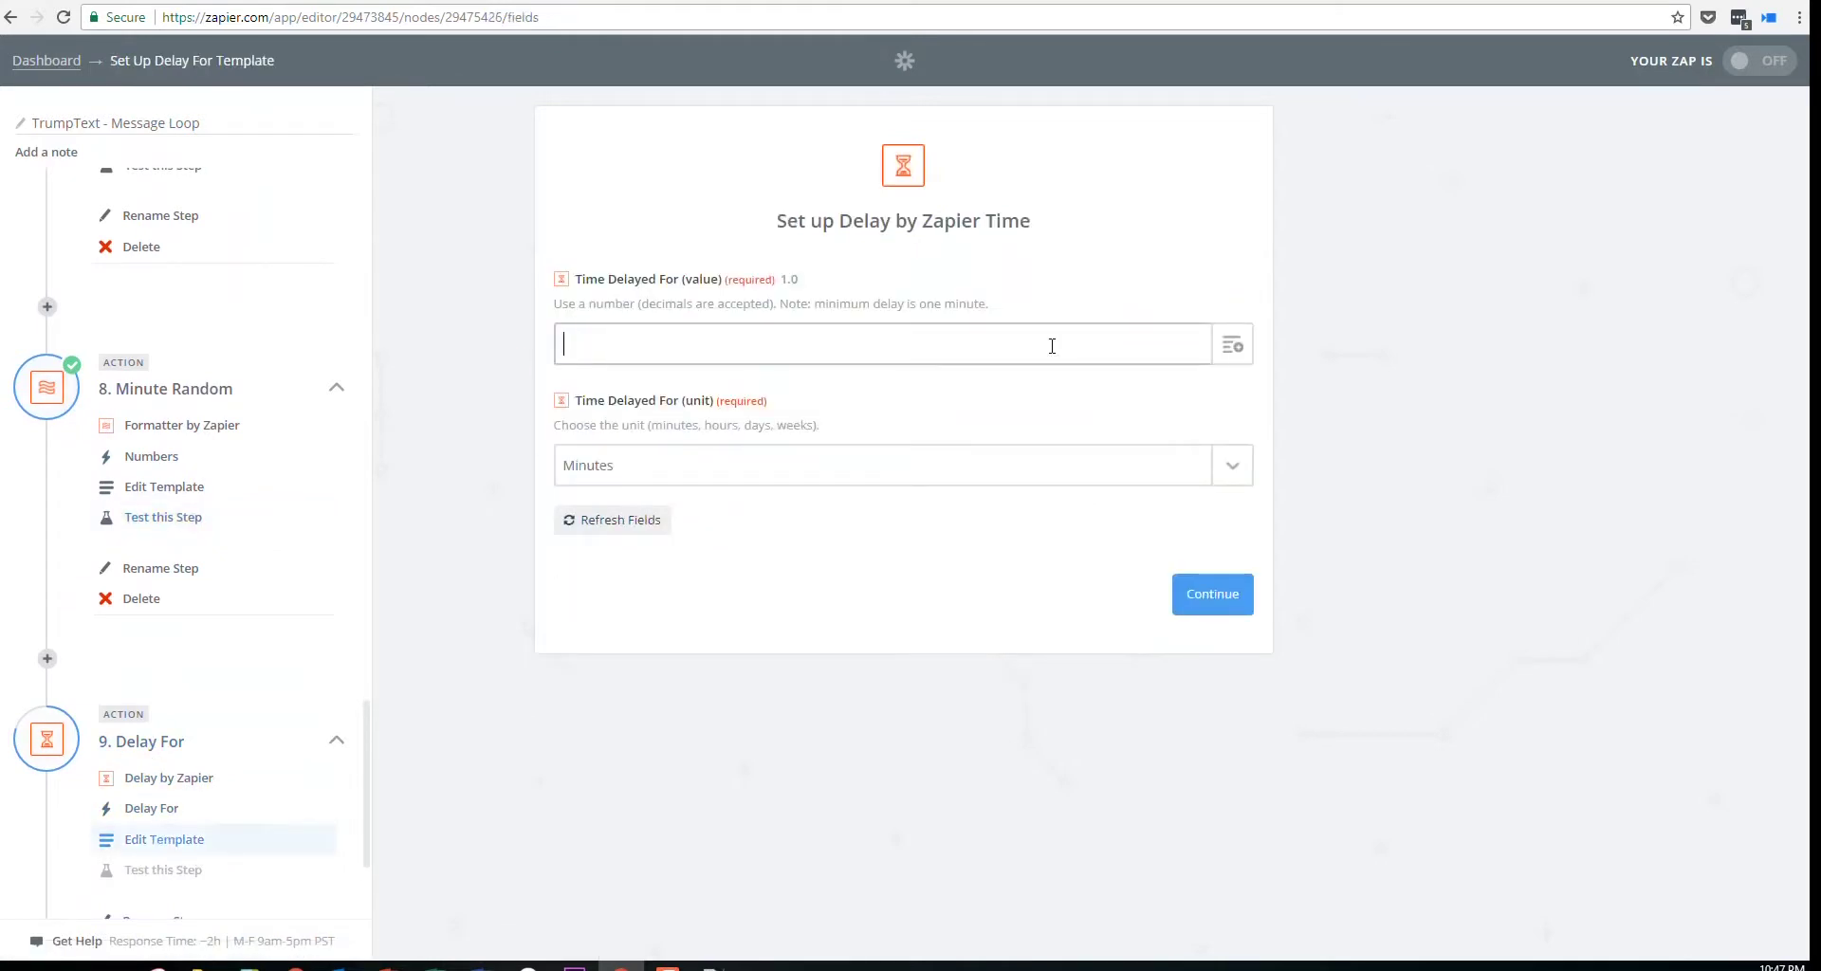
left_click(1243, 349)
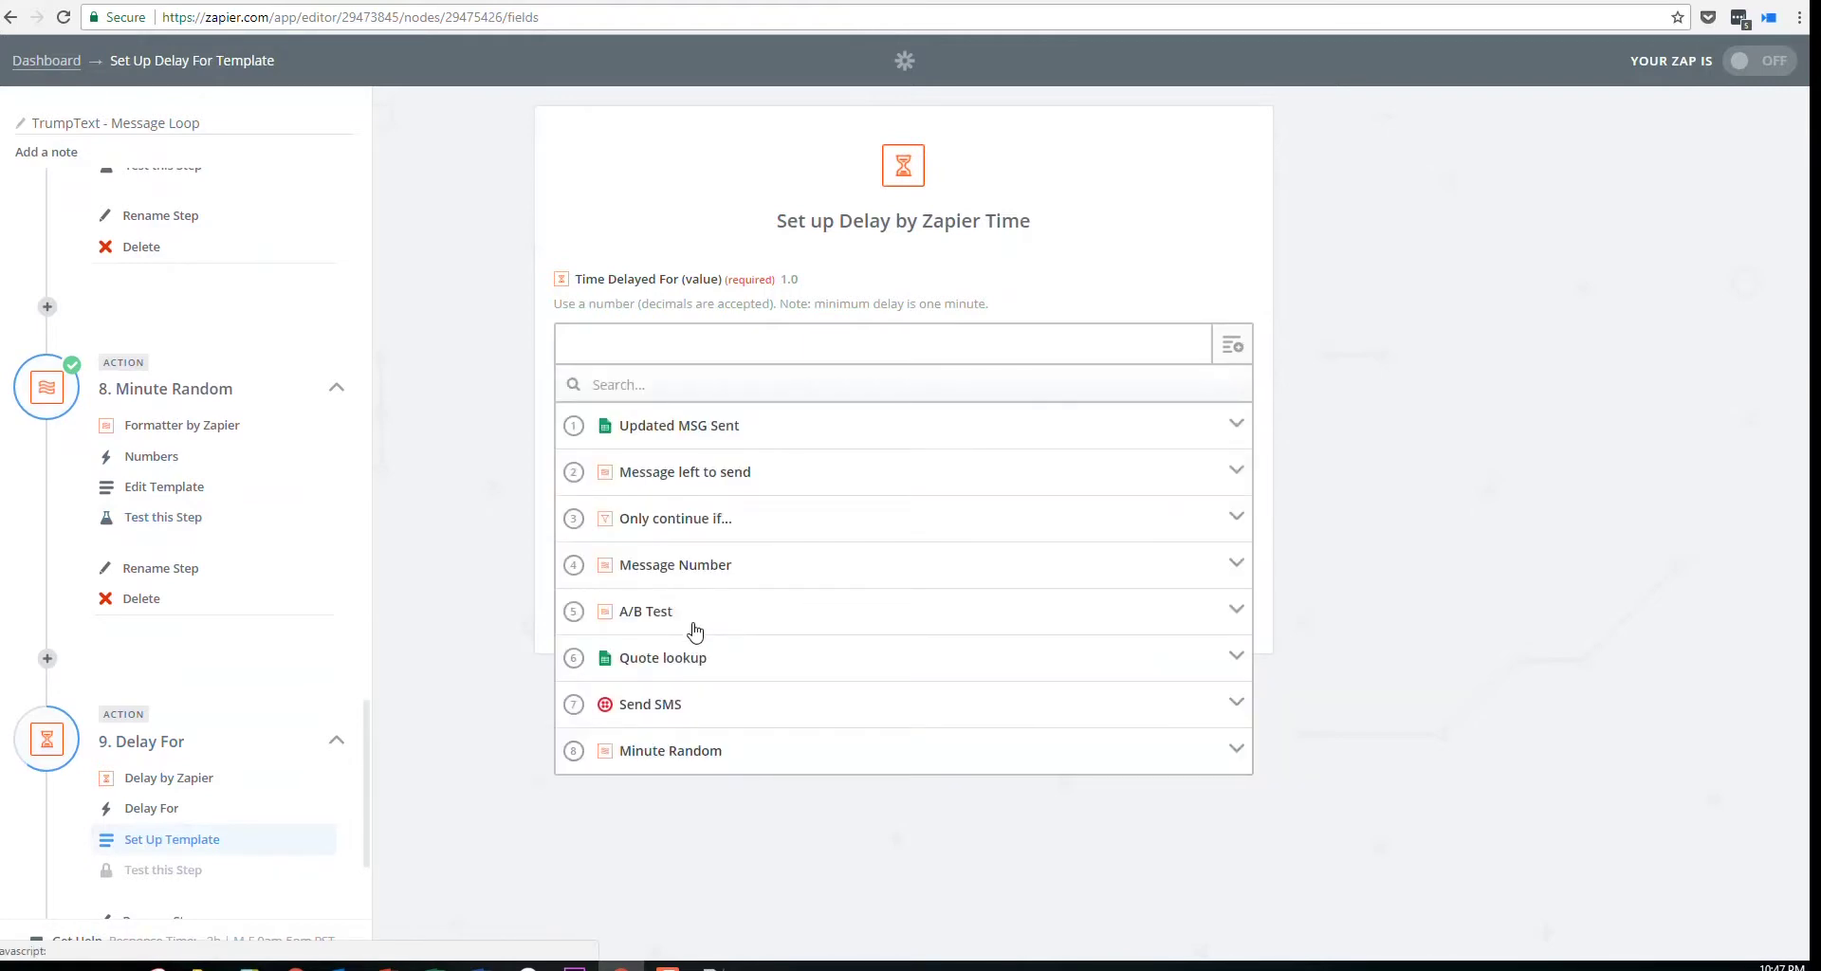
left_click(661, 764)
left_click(642, 797)
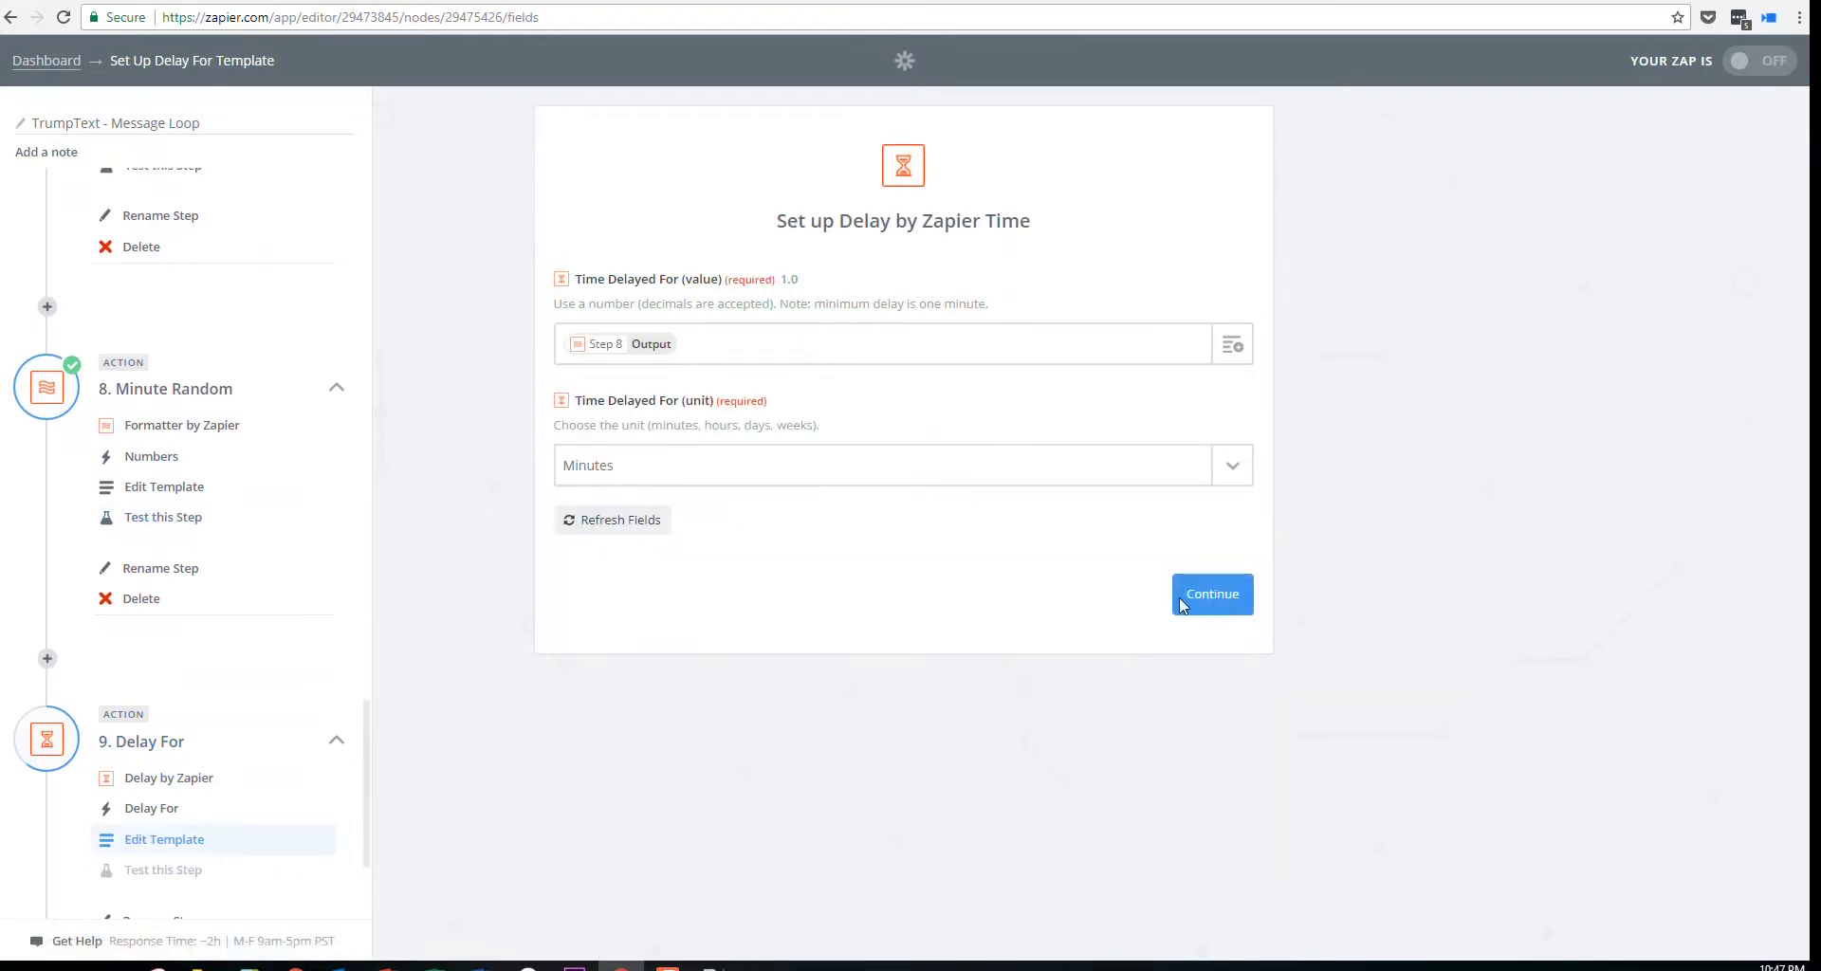
left_click(1180, 597)
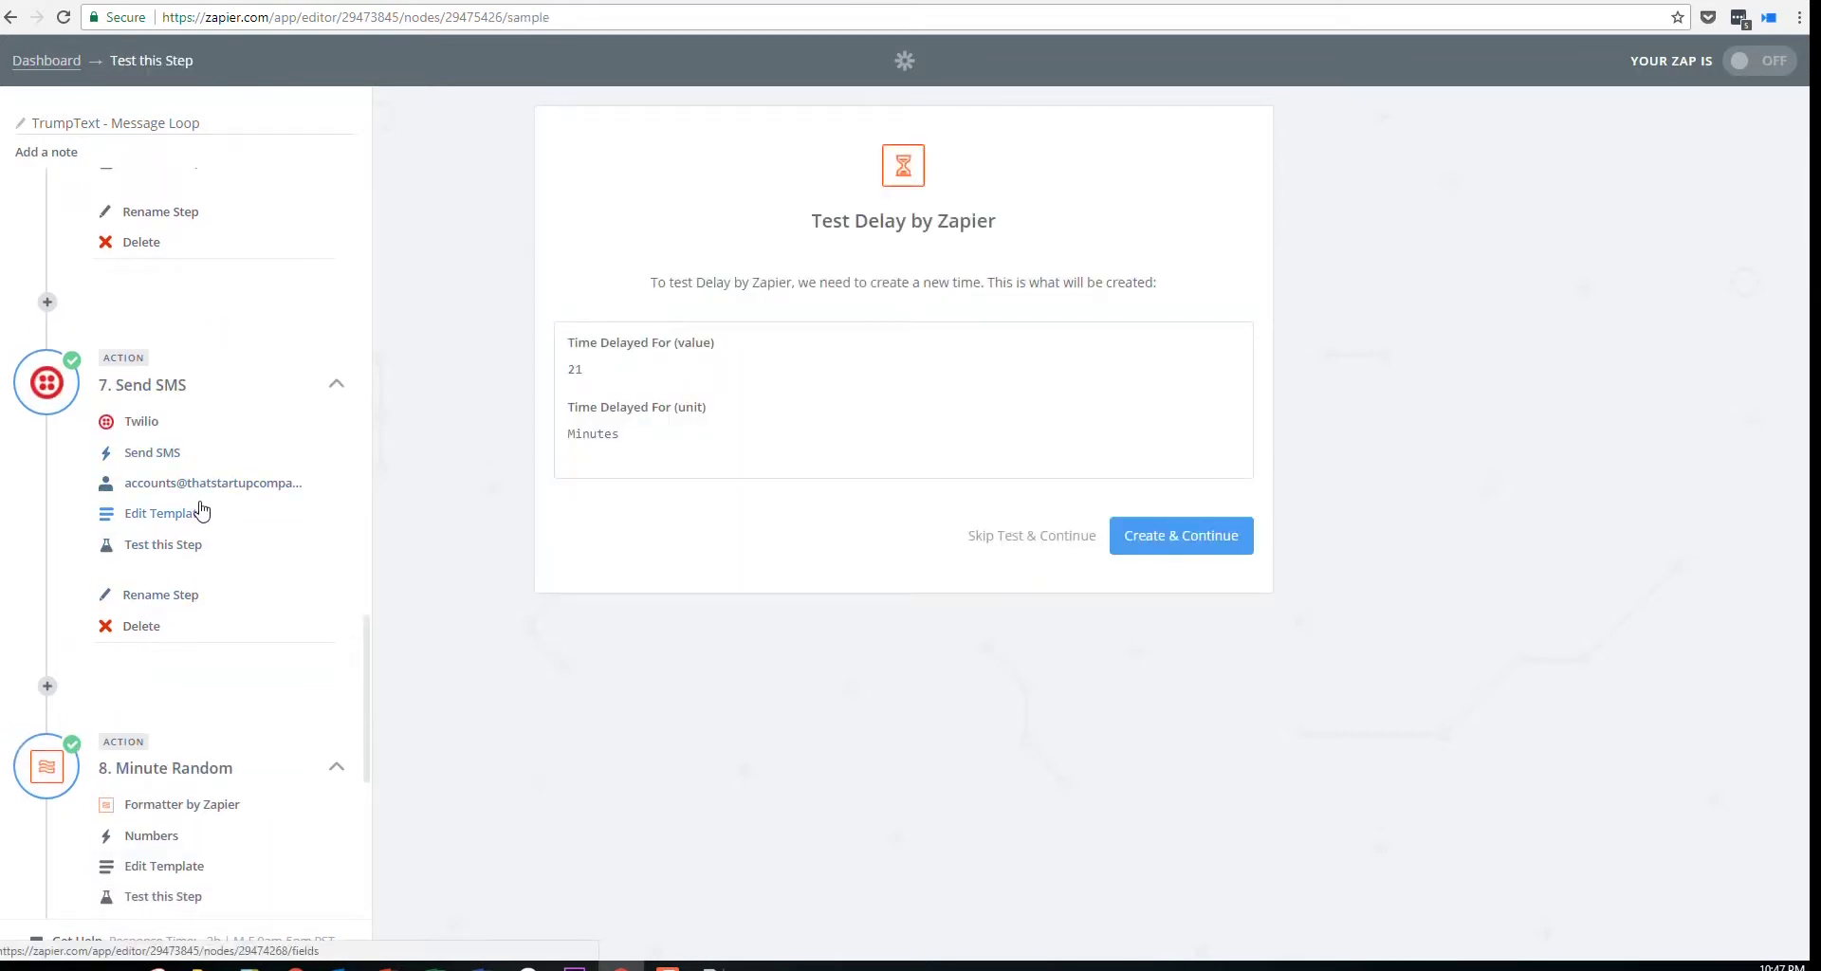
Add action step 10 after Delay For and check the first customer's Sent Messages cell in the TrumpText spreadsheet
scroll(202, 513, "down", 3)
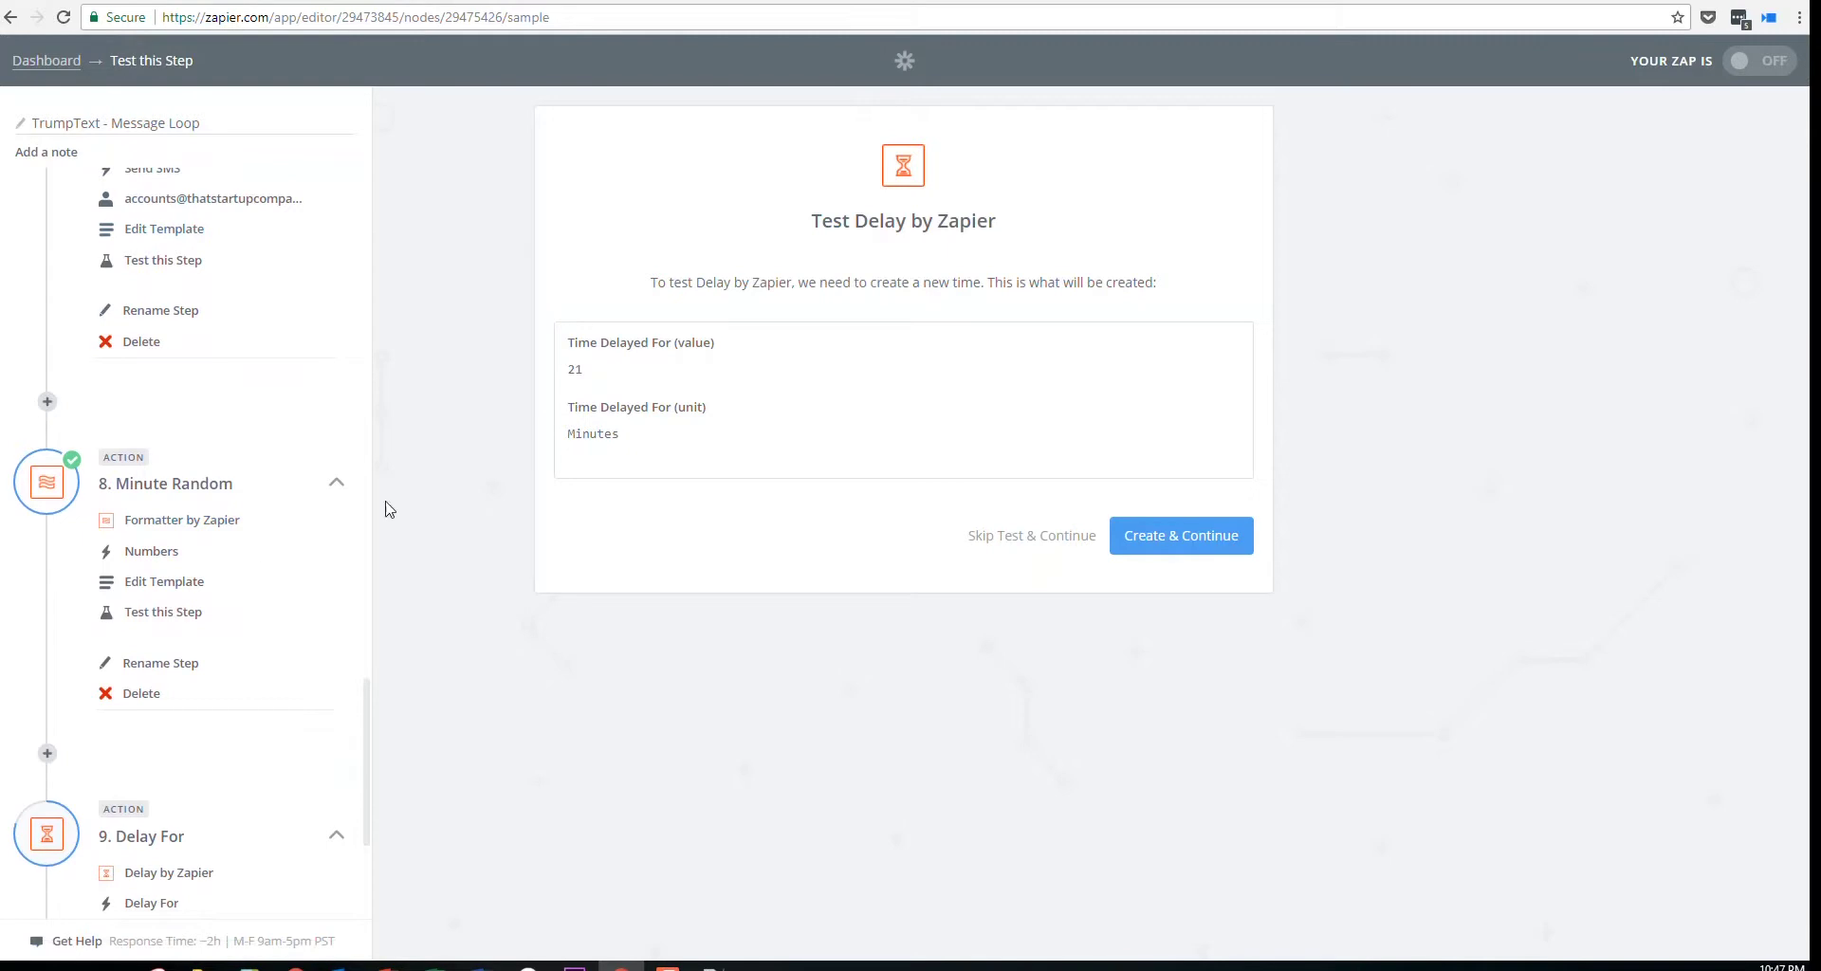
scroll(228, 541, "down", 3)
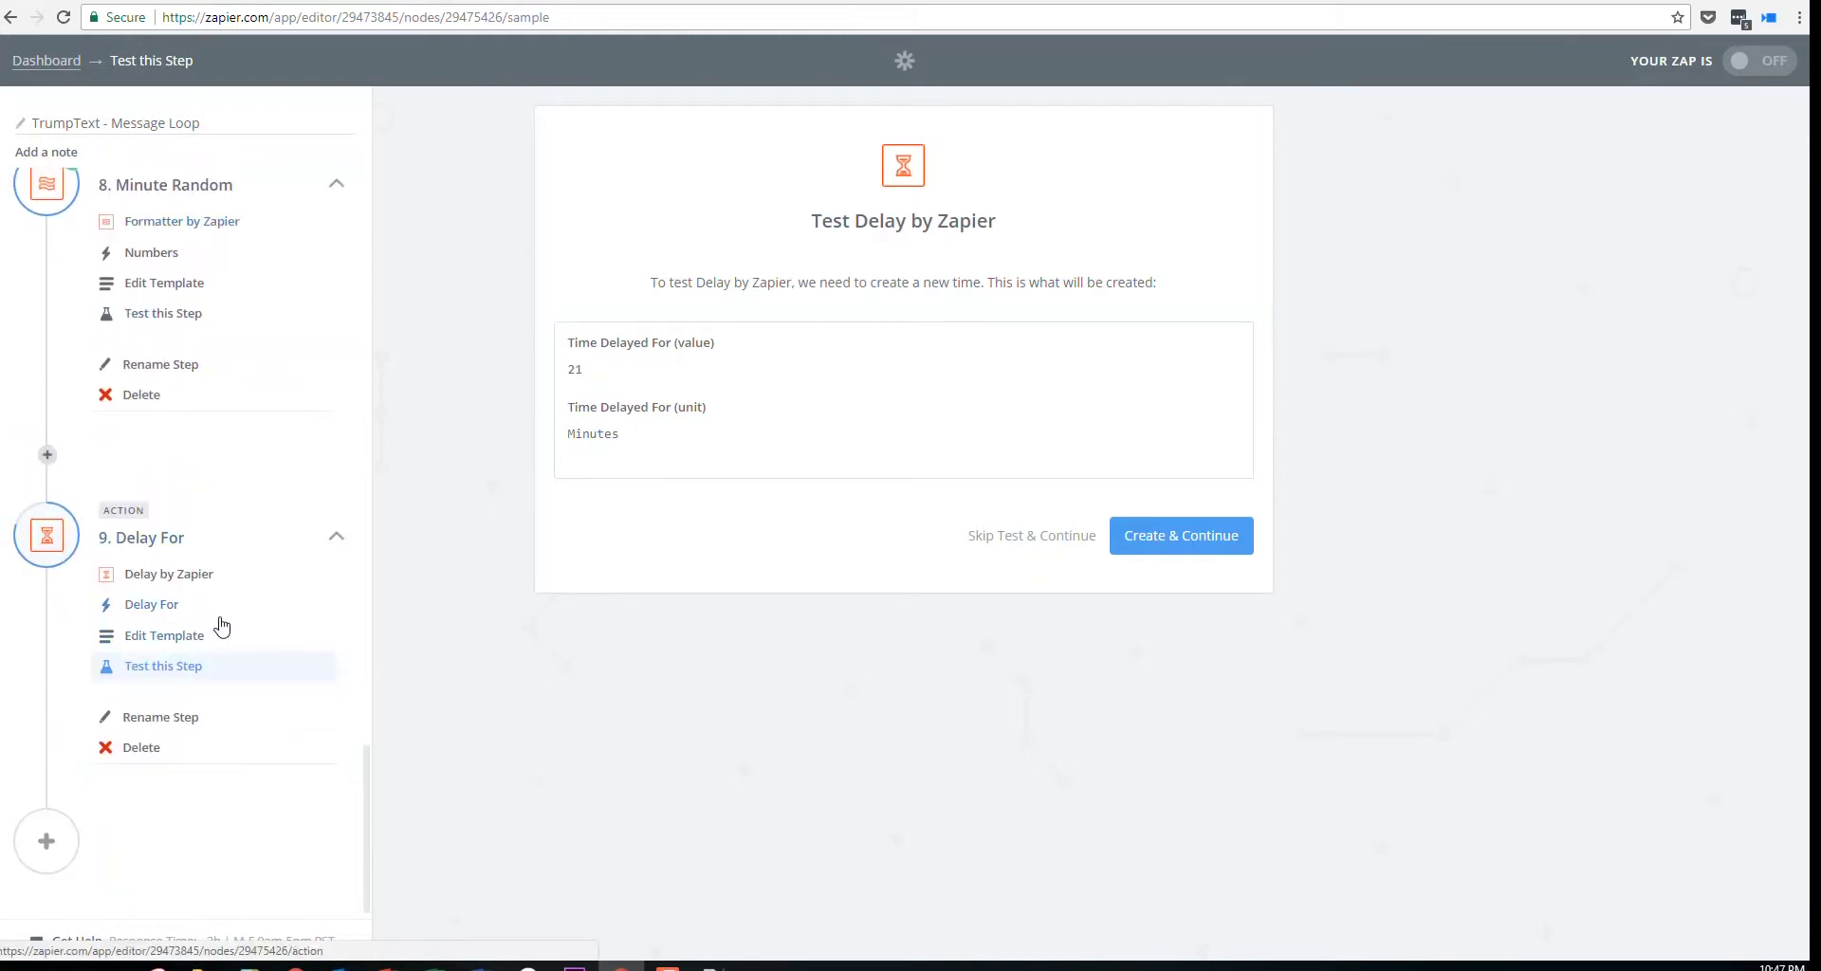
left_click(225, 833)
key("ctrl+Tab")
left_click(1316, 385)
left_click(1336, 203)
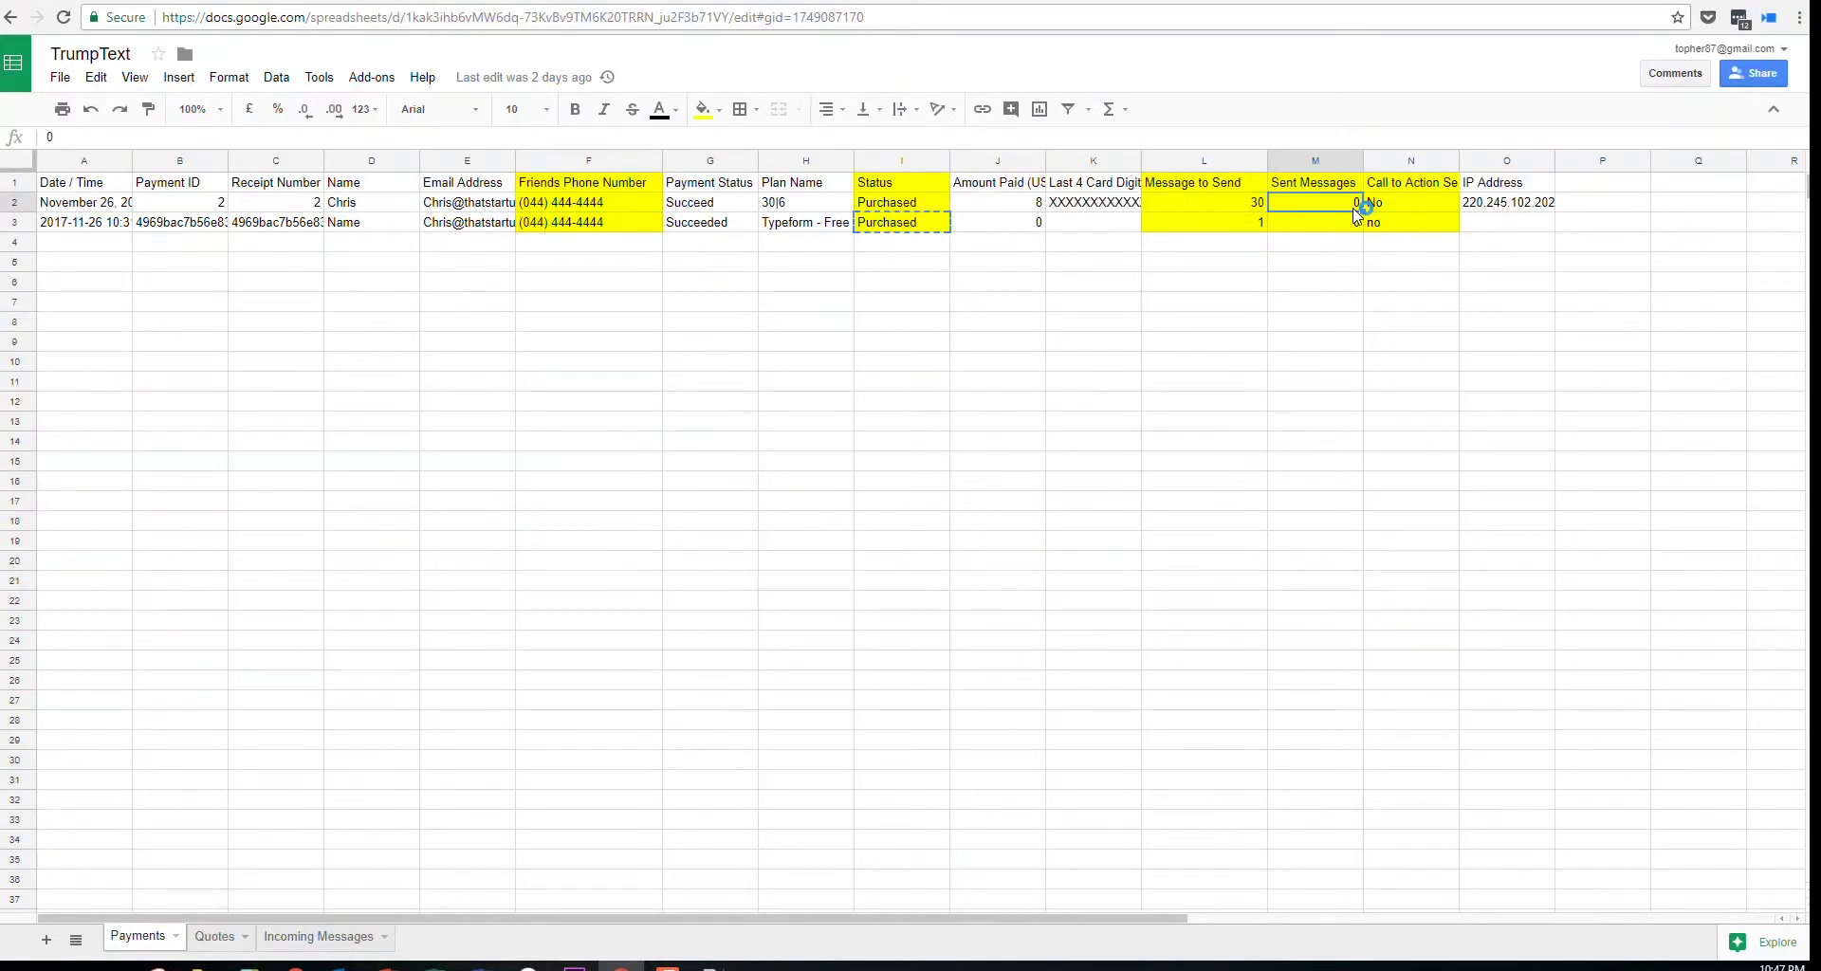
Return to Zapier and choose Google Sheets with the Update Spreadsheet Row action for step 10
key("ctrl+Tab")
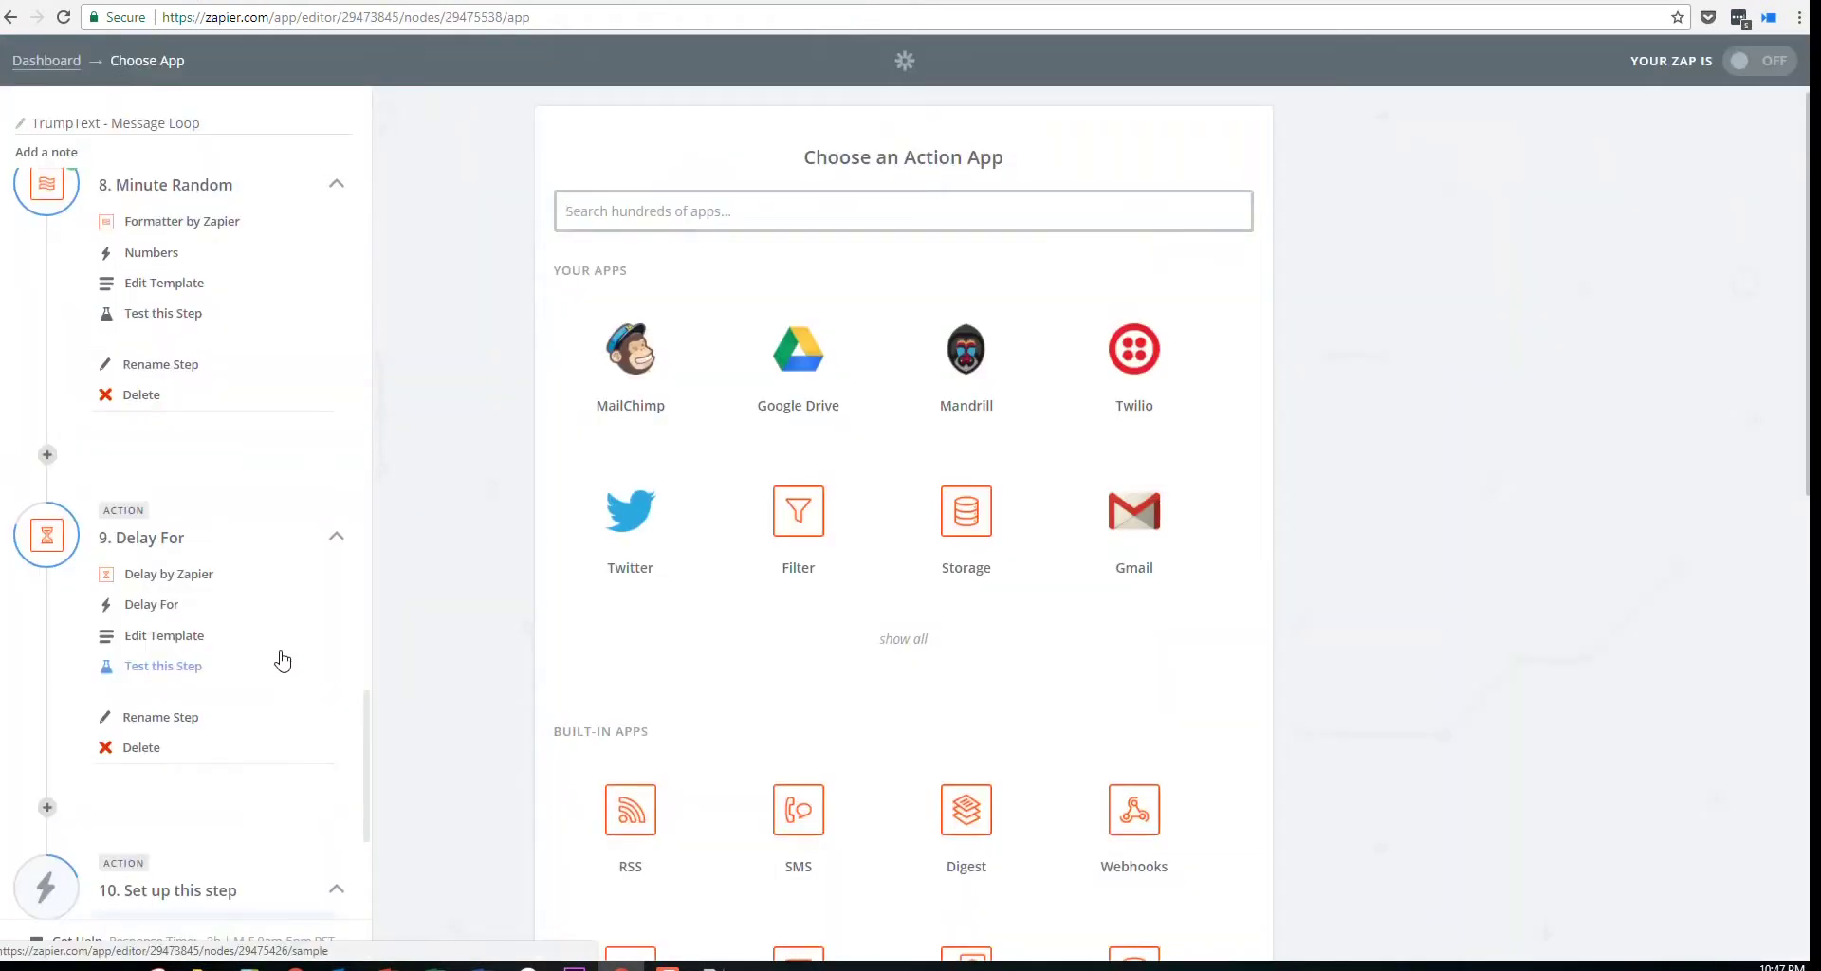
scroll(308, 492, "down", 4)
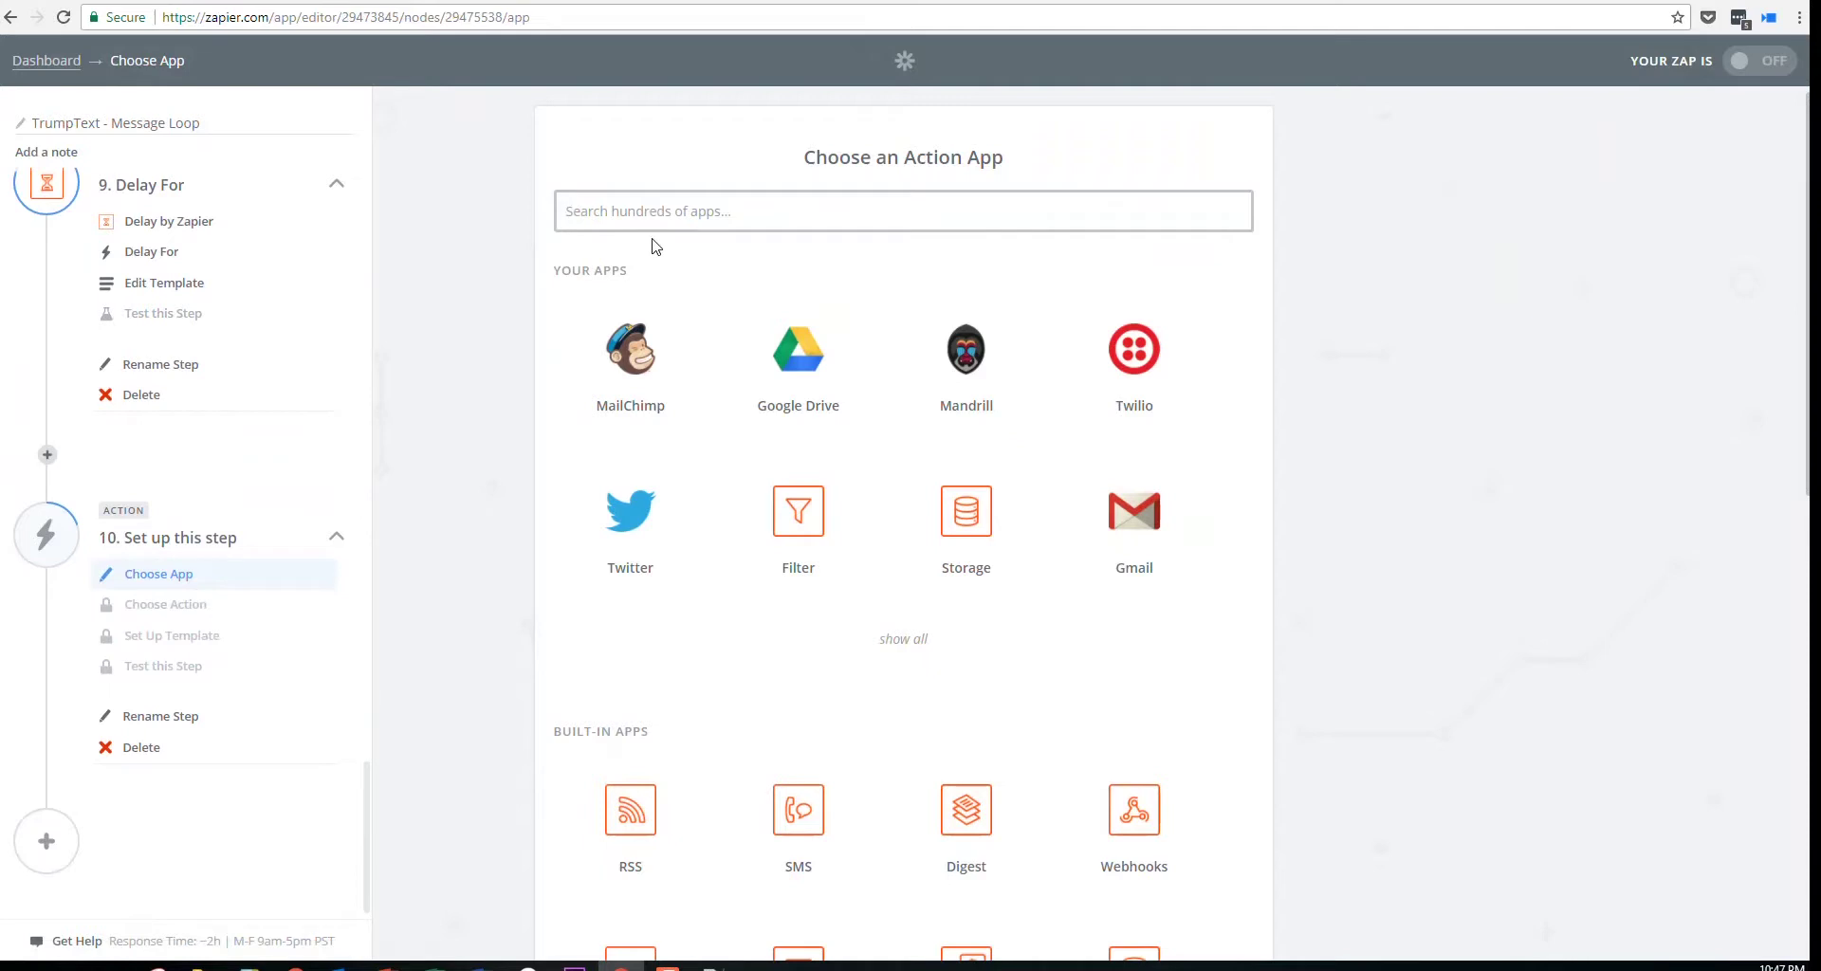
type("google")
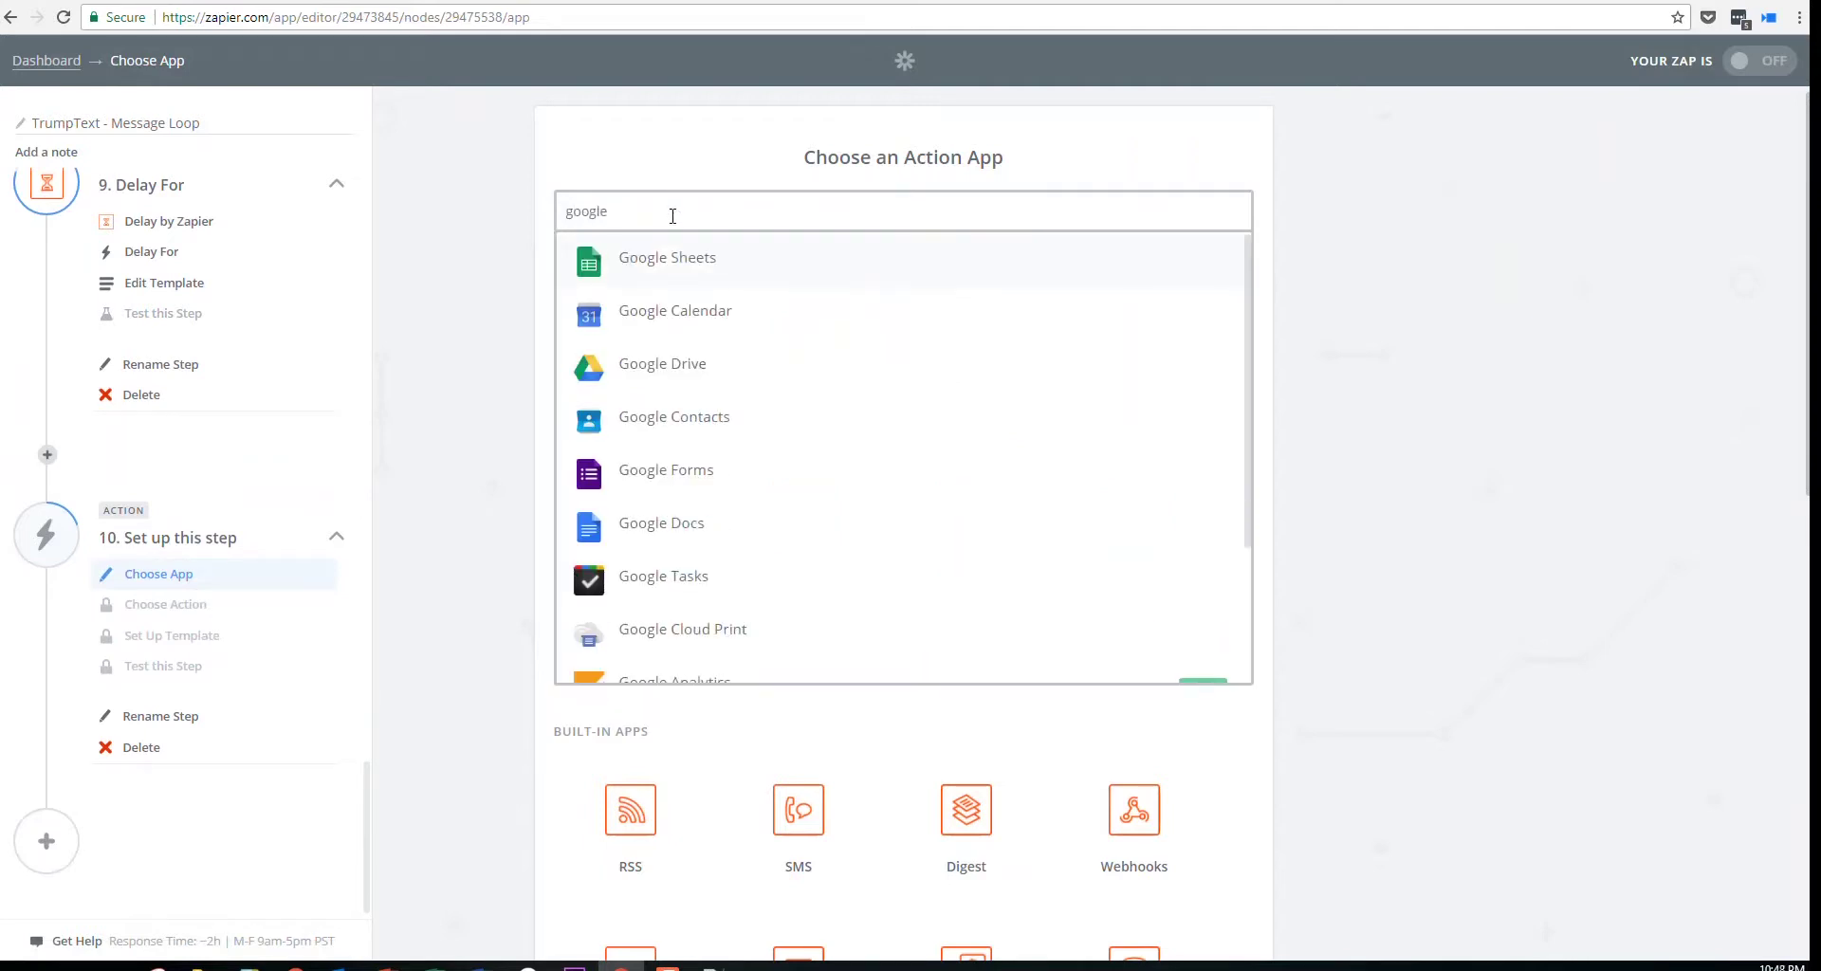
left_click(679, 269)
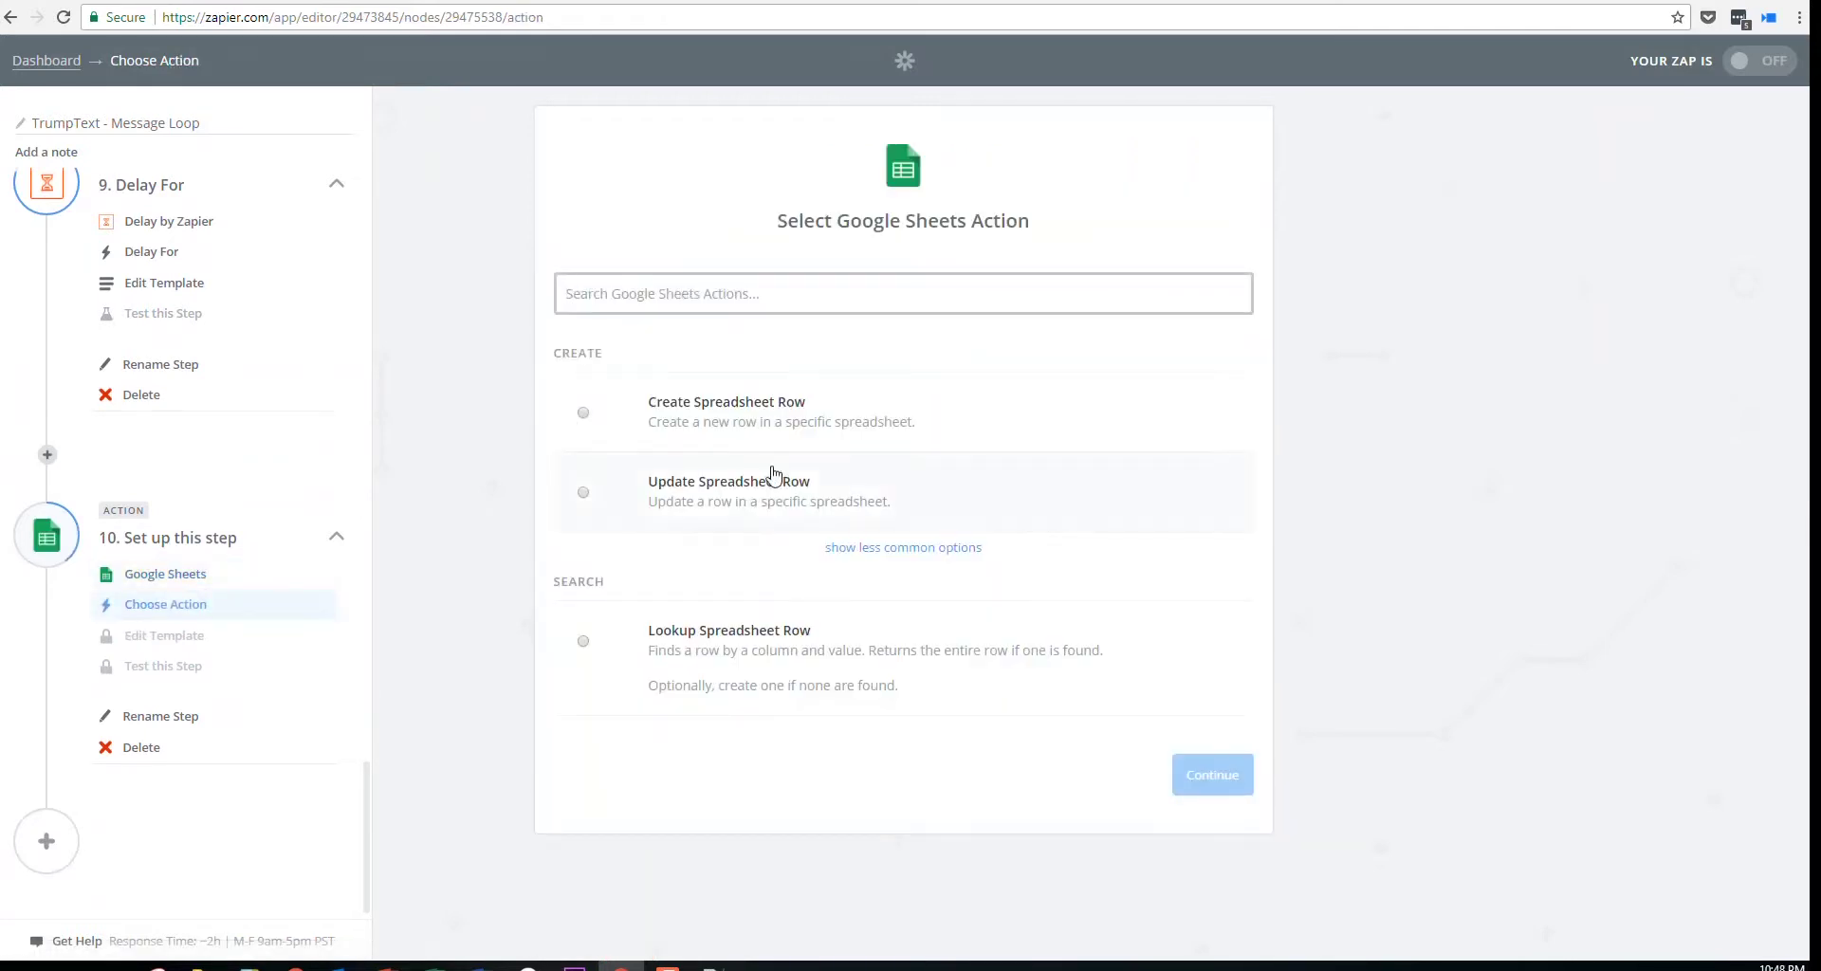
left_click(763, 508)
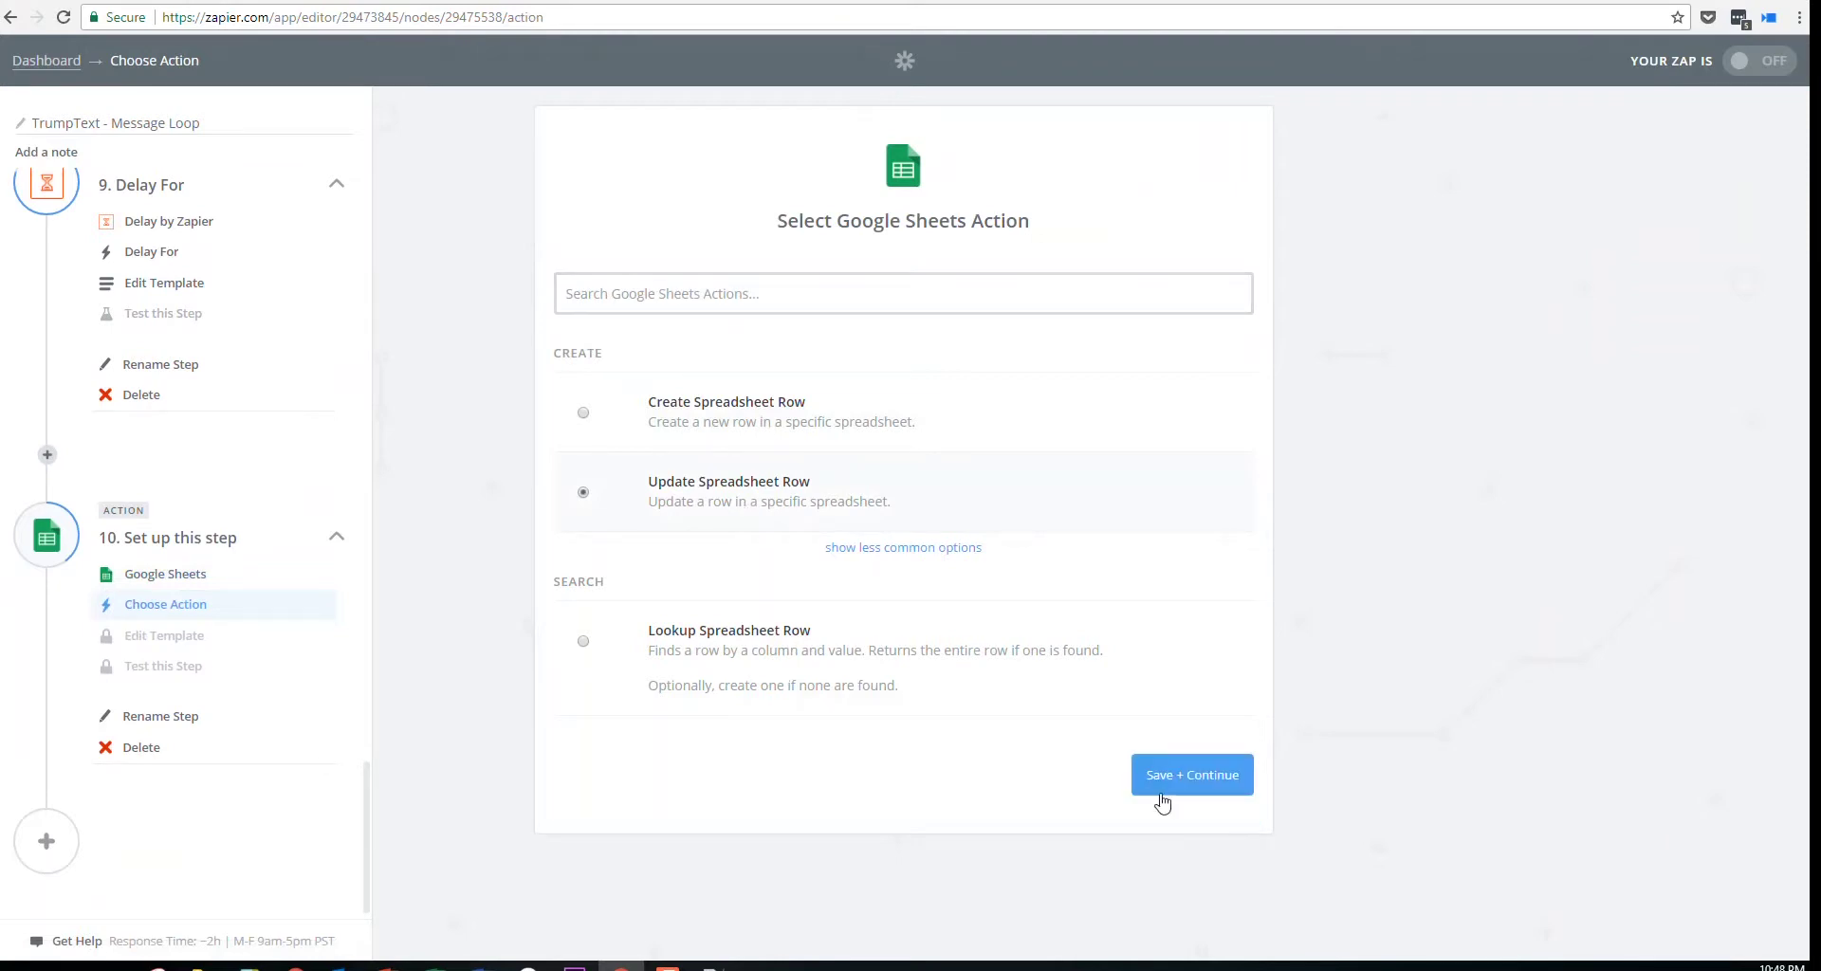
left_click(1185, 776)
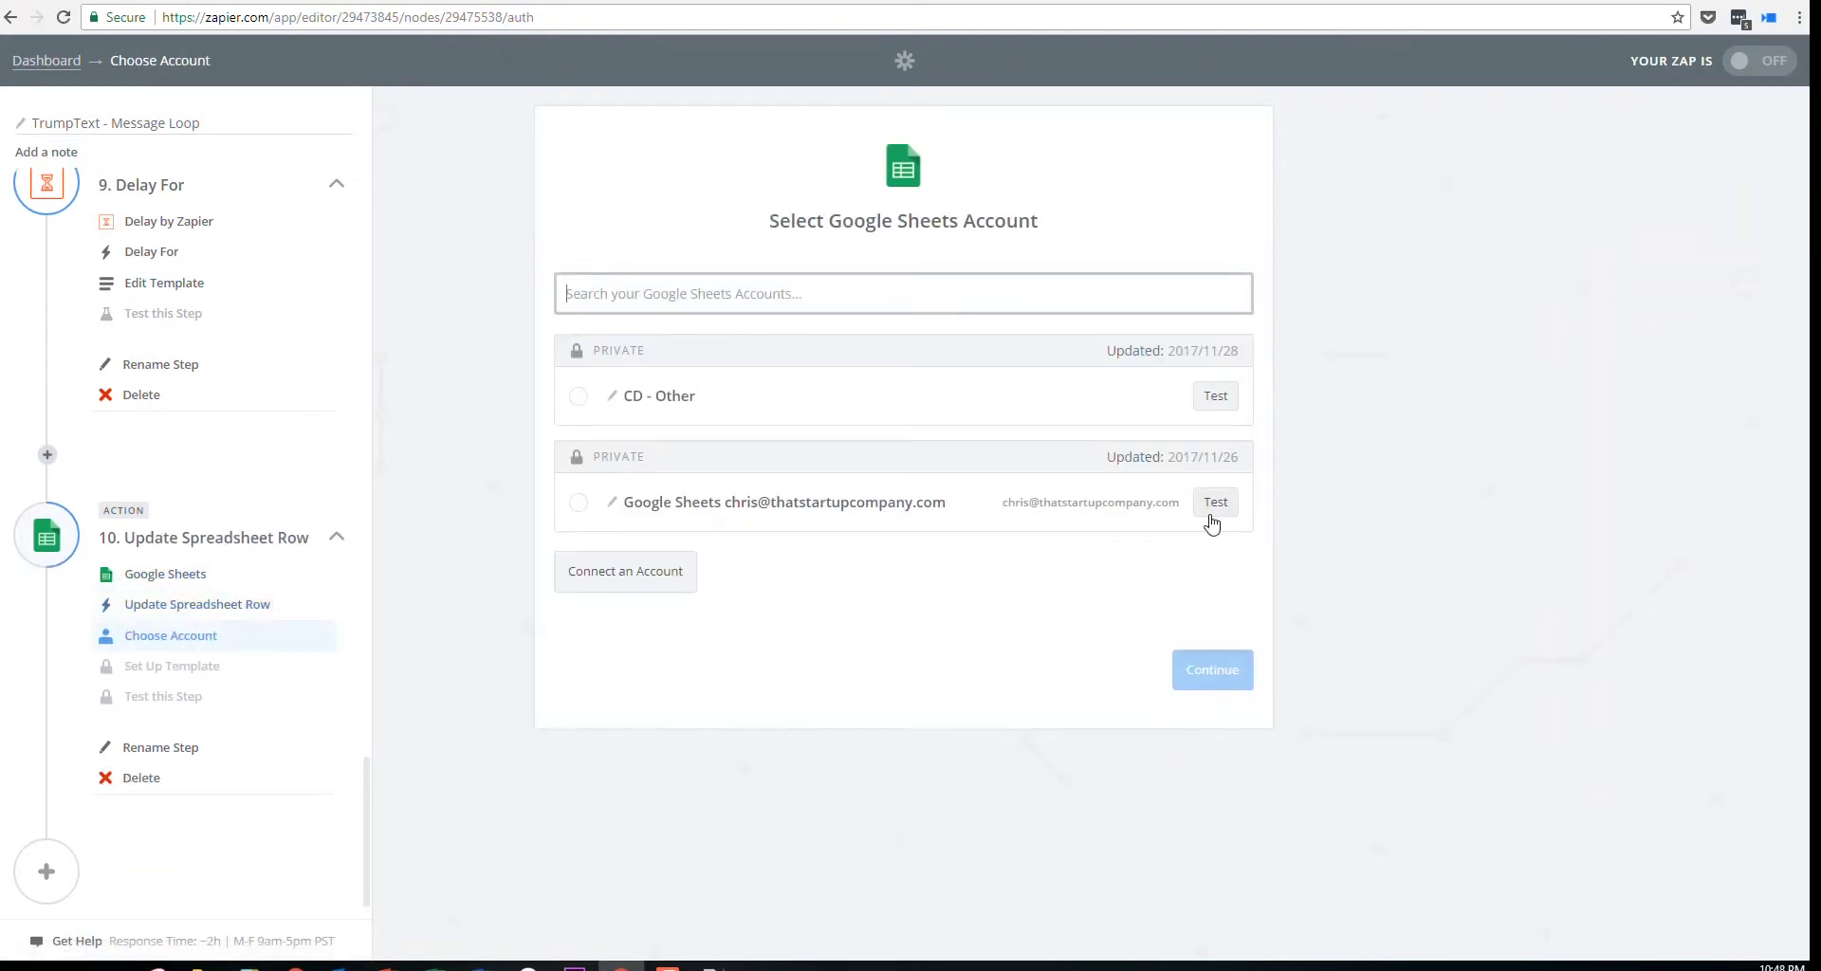
Select the second listed Google Sheets account for step 10, with TrumpText as the spreadsheet and Payments as the worksheet
left_click(824, 507)
left_click(1165, 675)
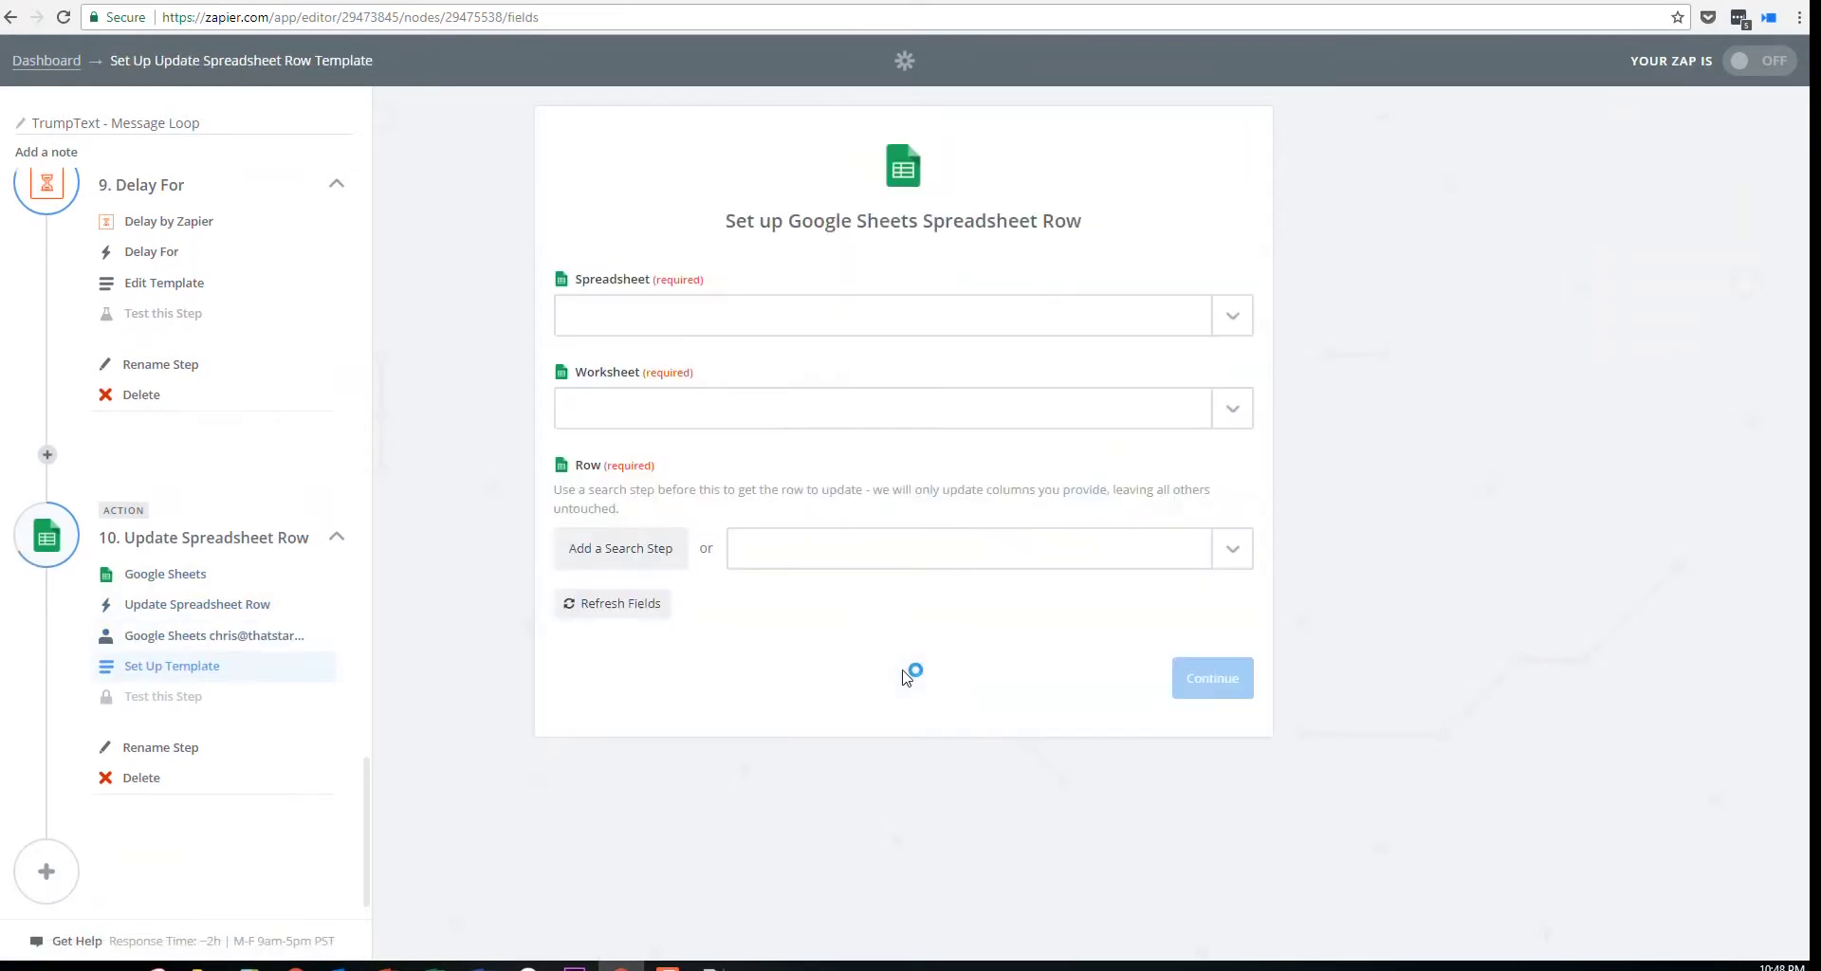
left_click(1219, 326)
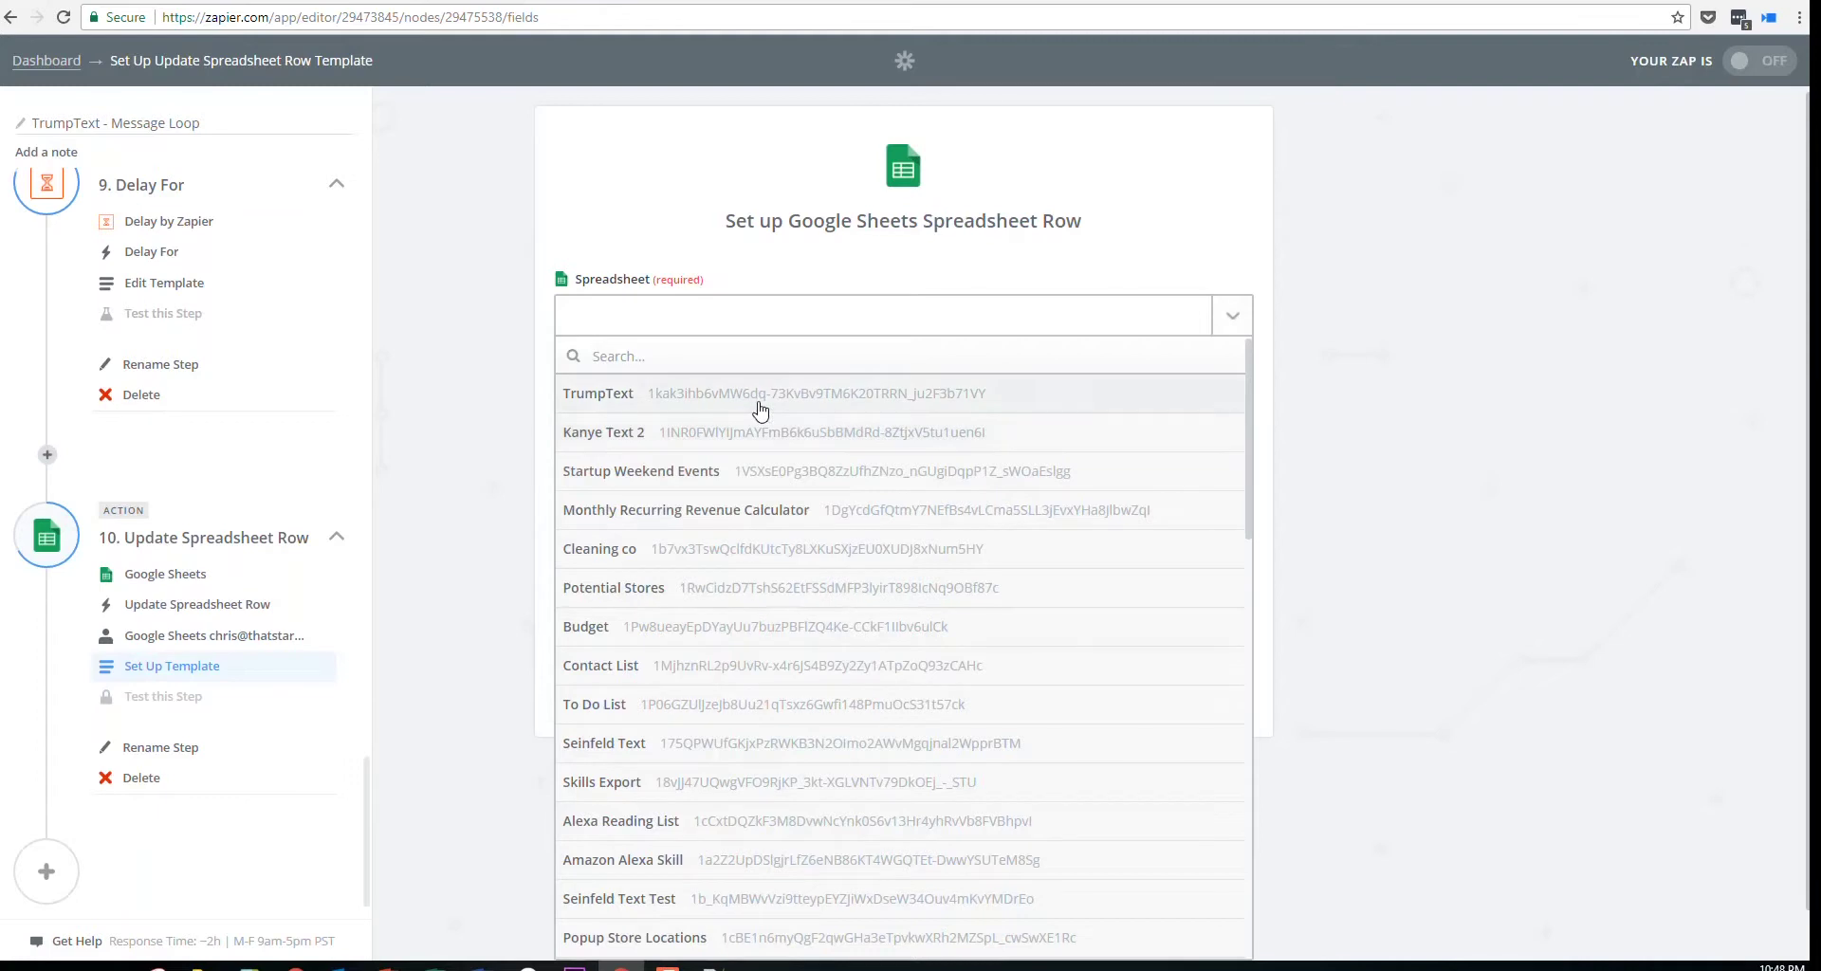
left_click(756, 405)
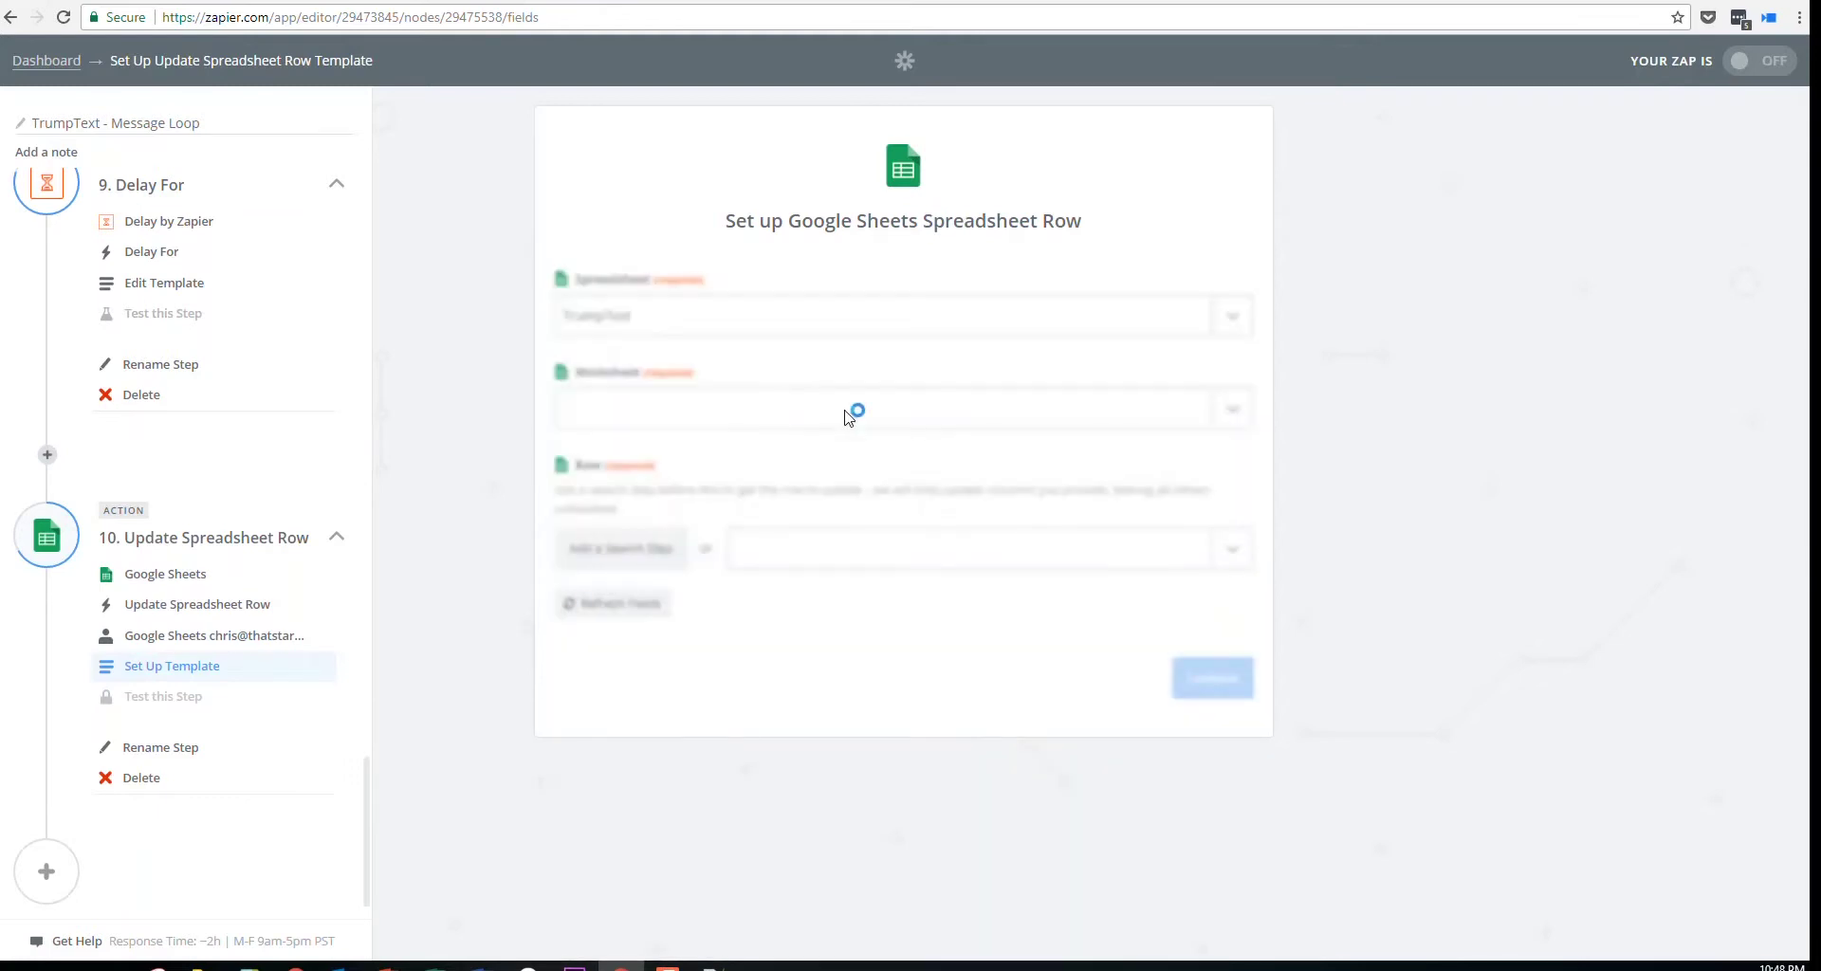
left_click(891, 425)
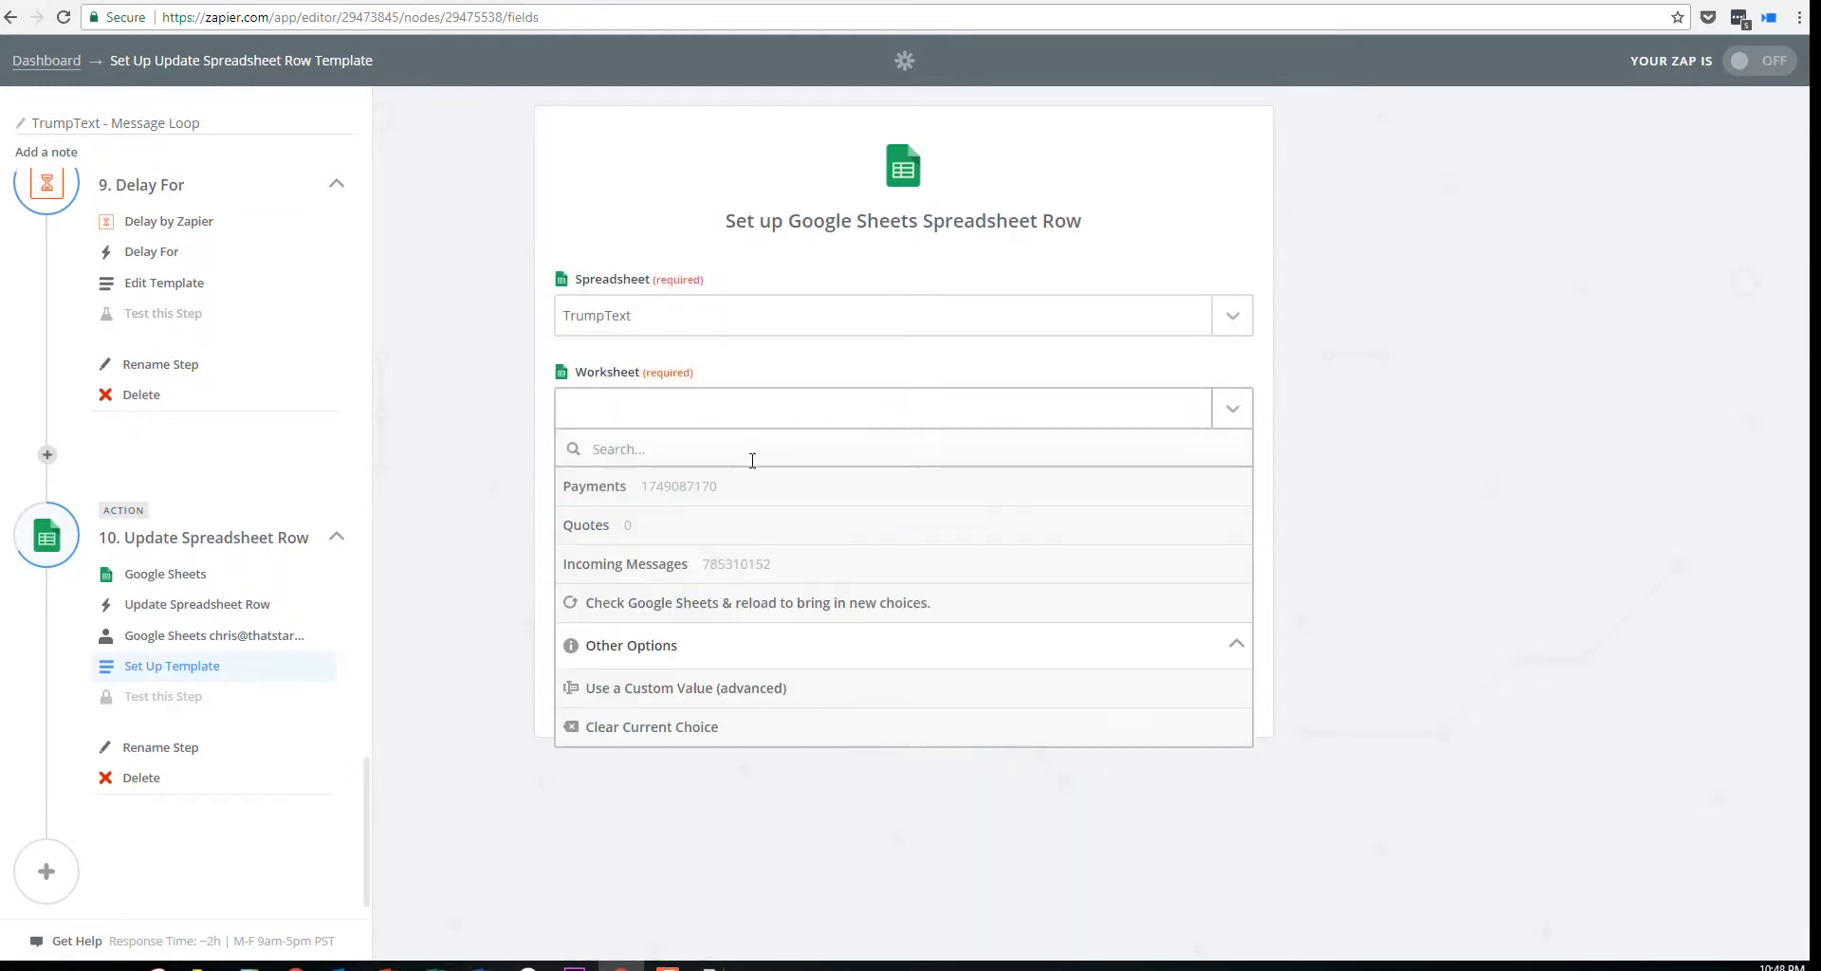
left_click(720, 493)
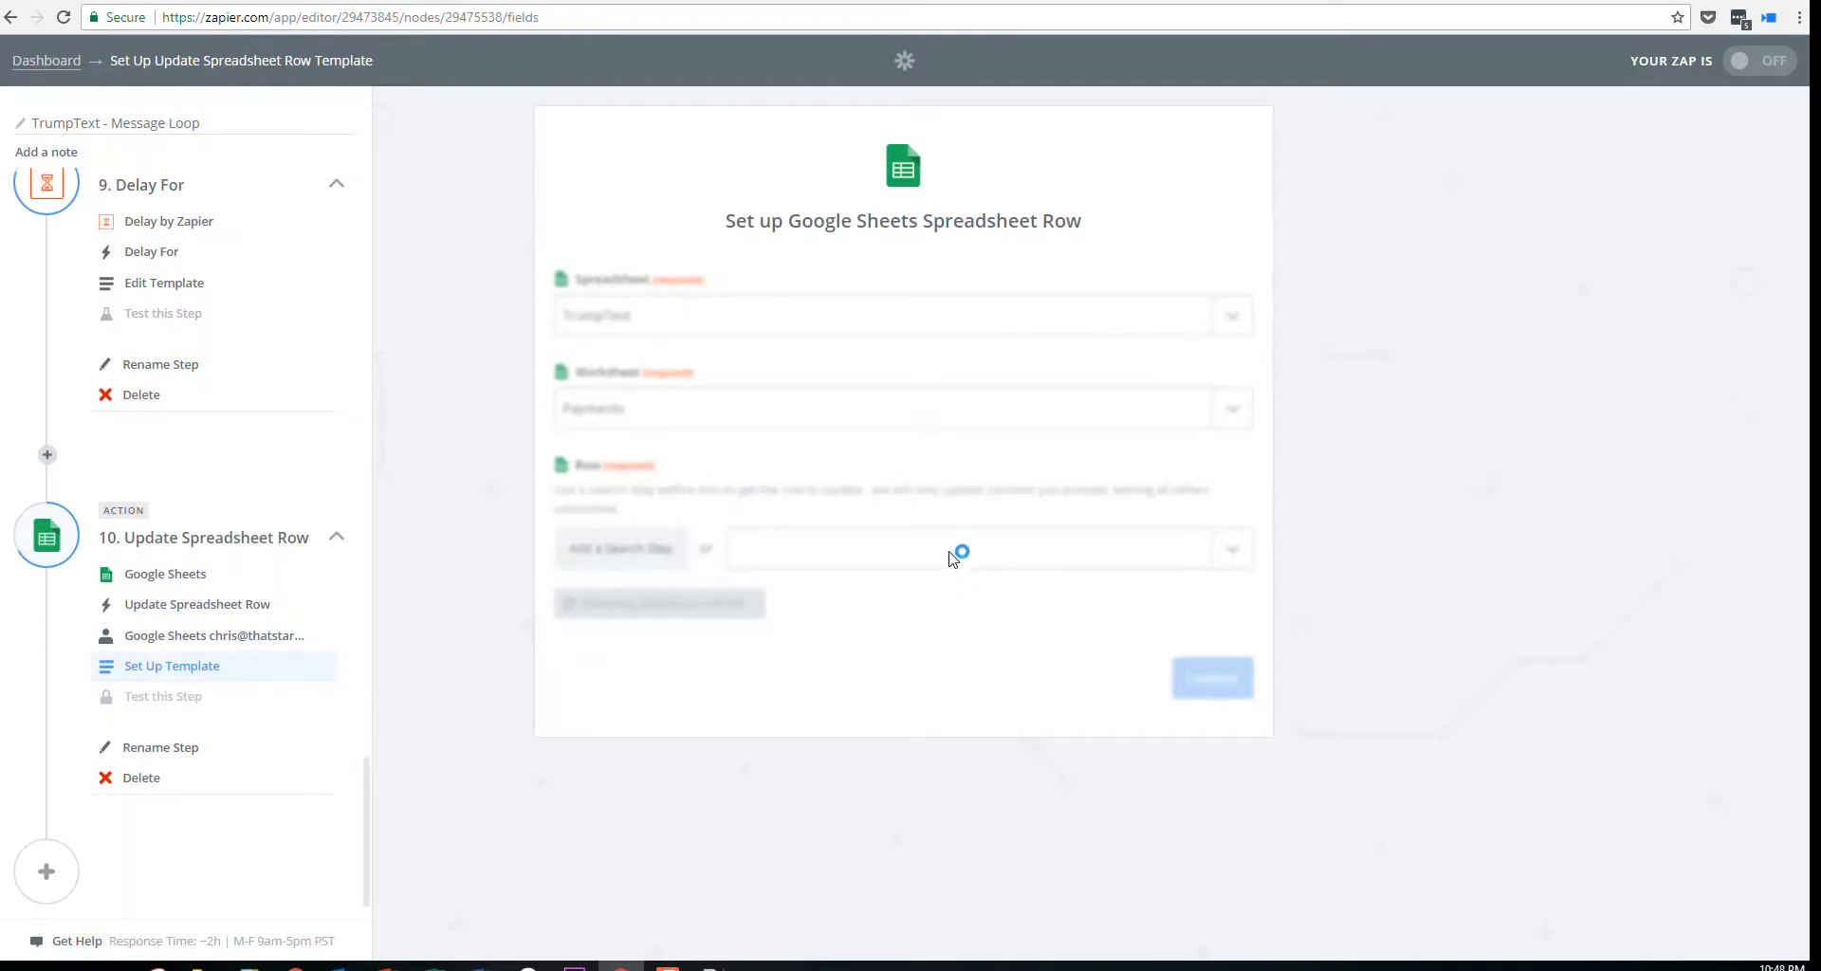
Set step 10's row to a custom value using the Row ID from the Updated MSG Sent step
left_click(1233, 552)
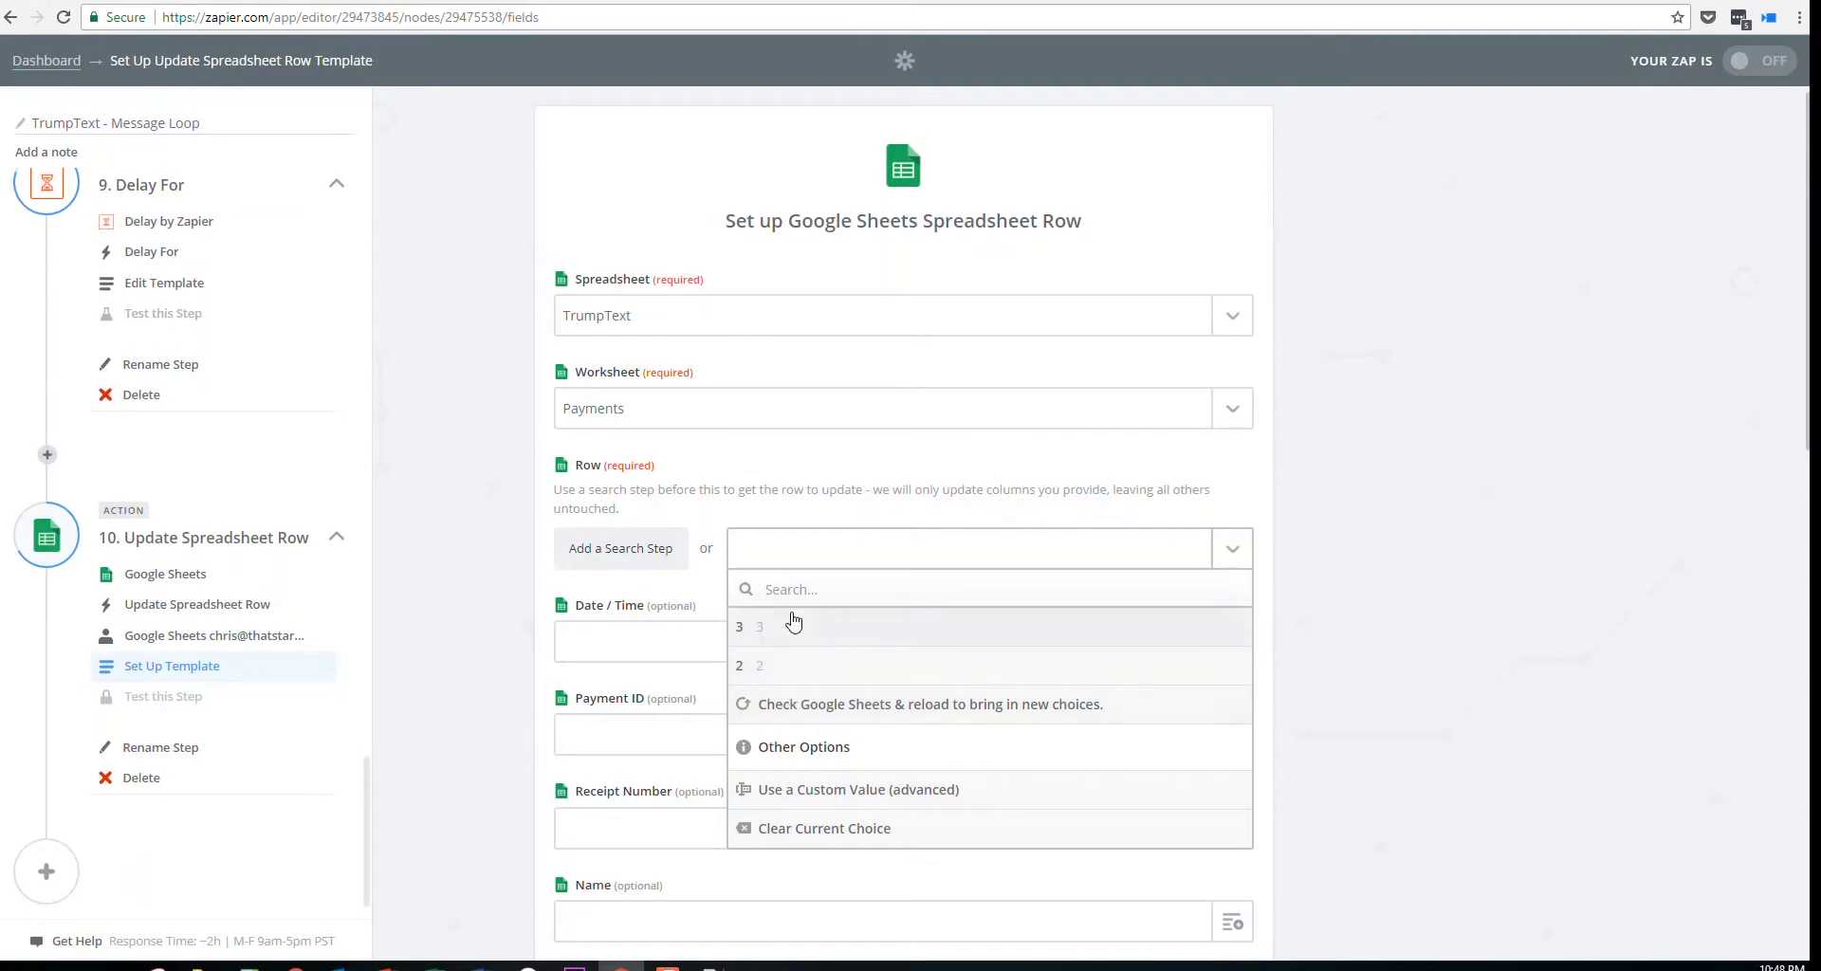
left_click(824, 804)
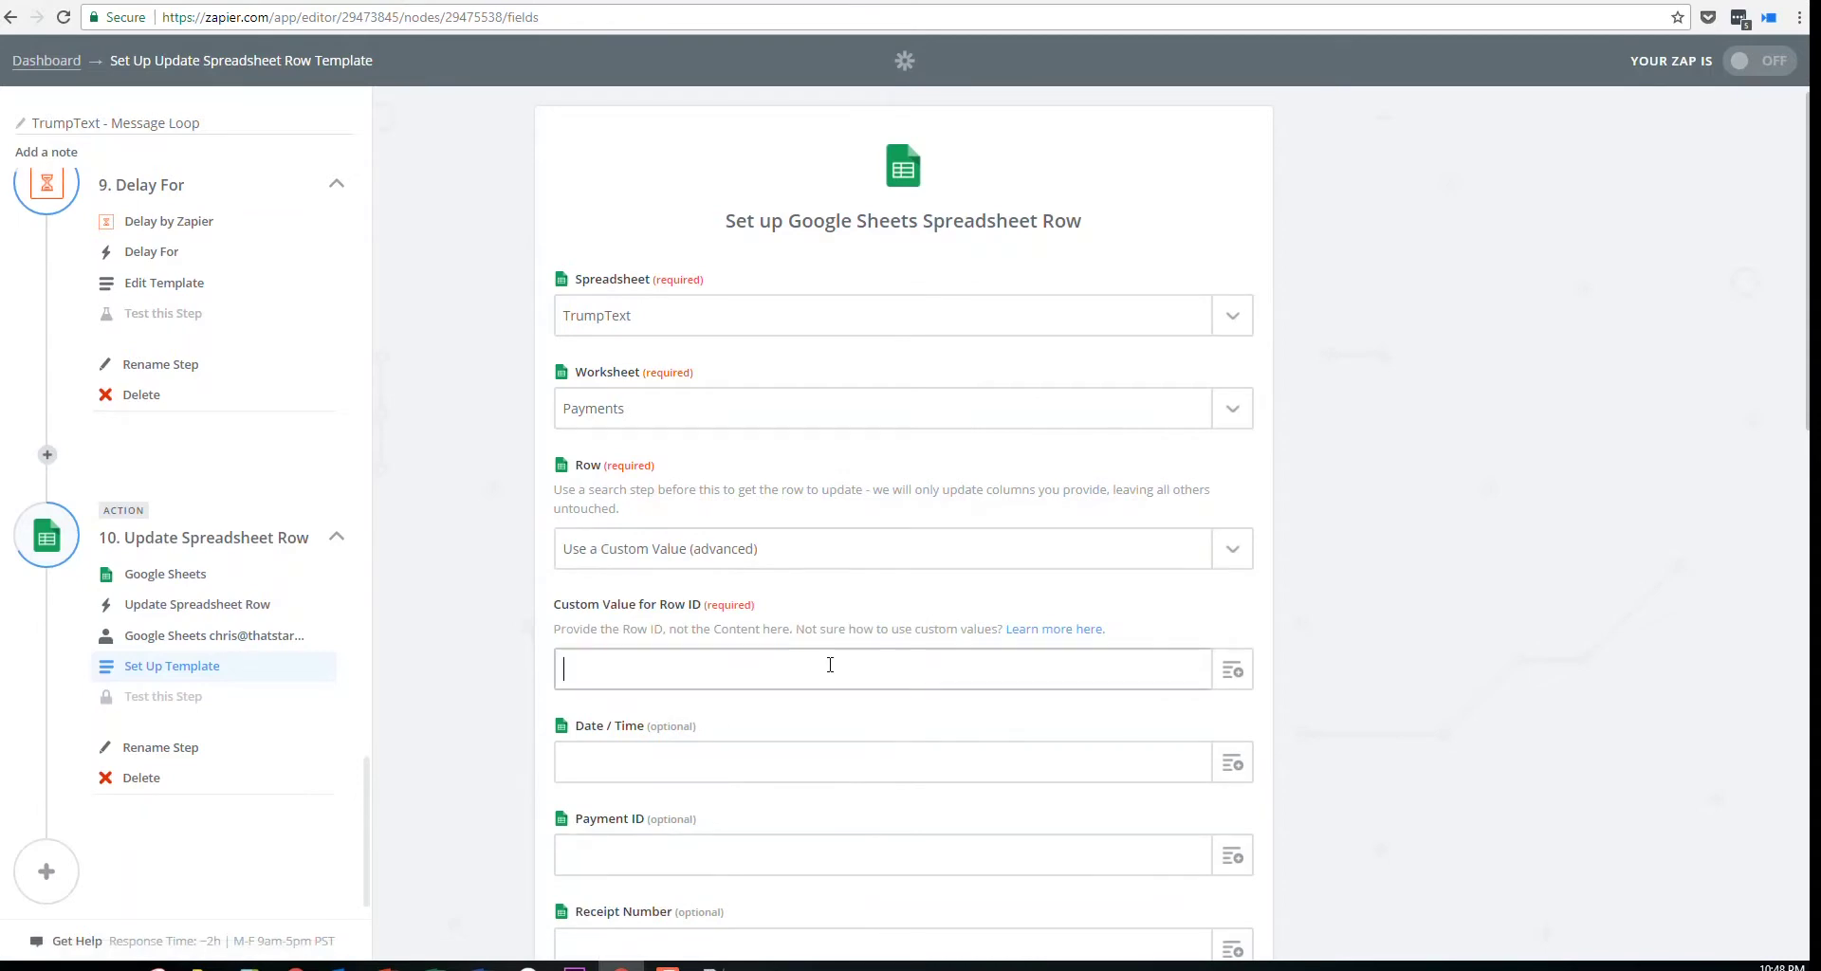
left_click(1231, 674)
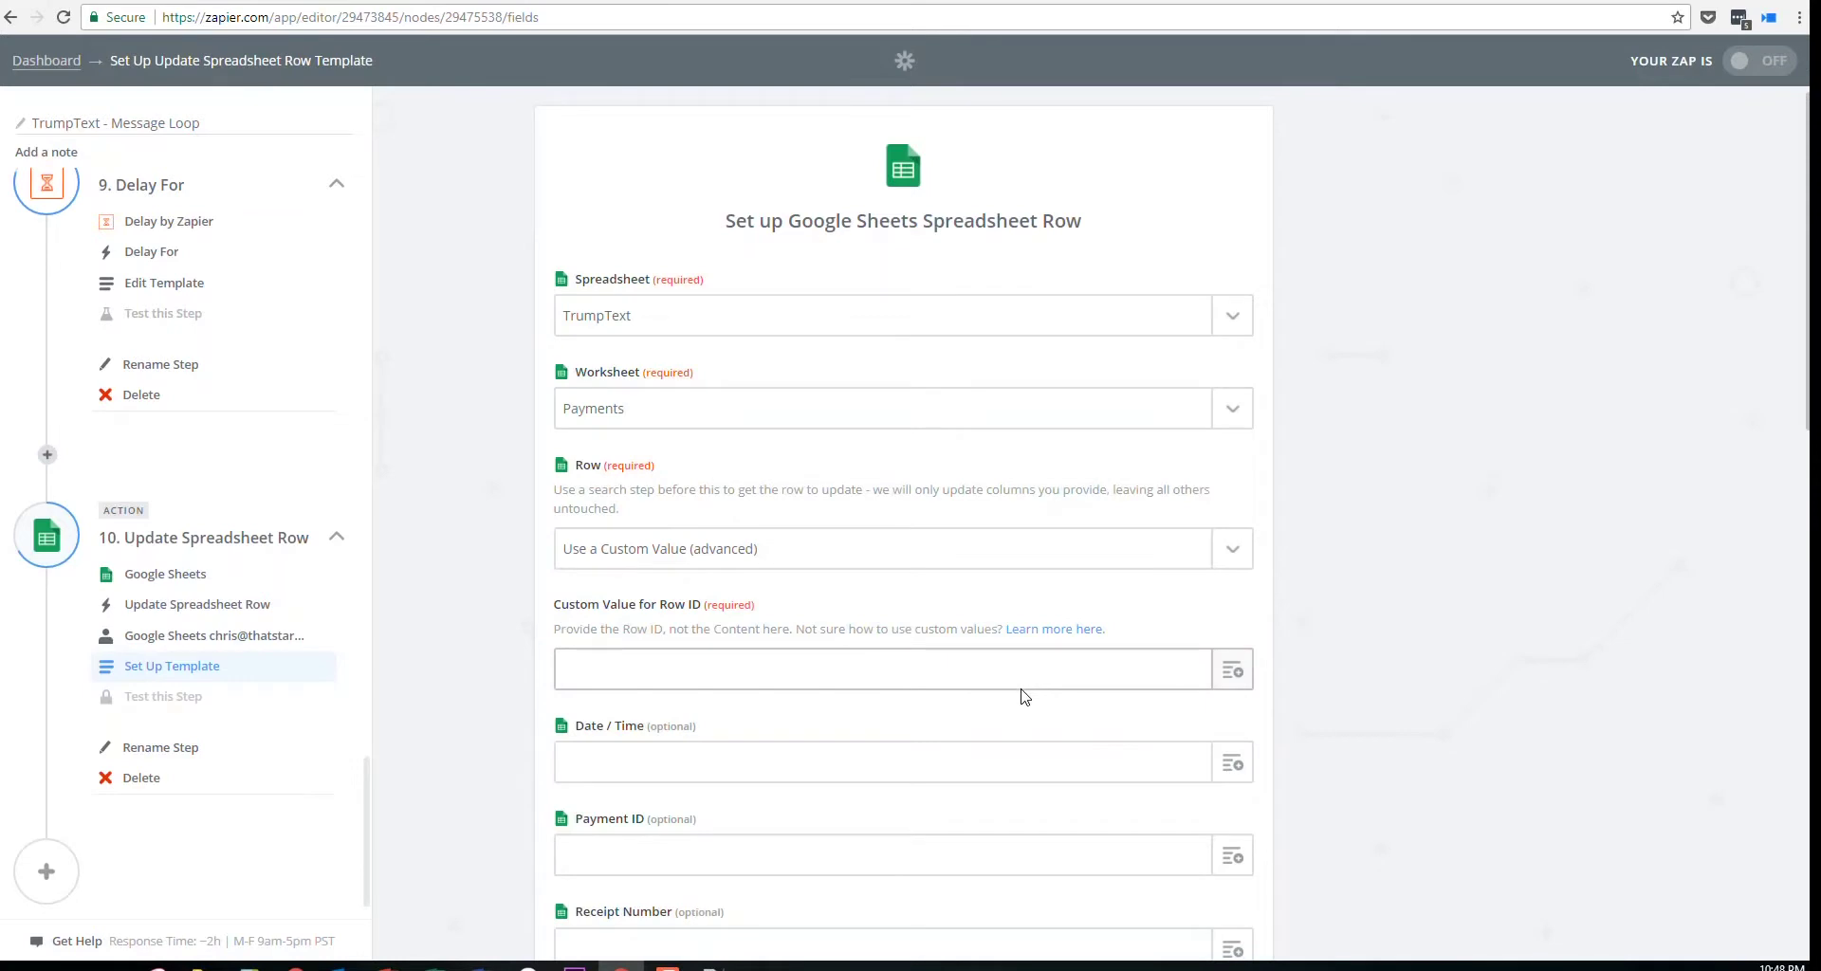
left_click(1235, 674)
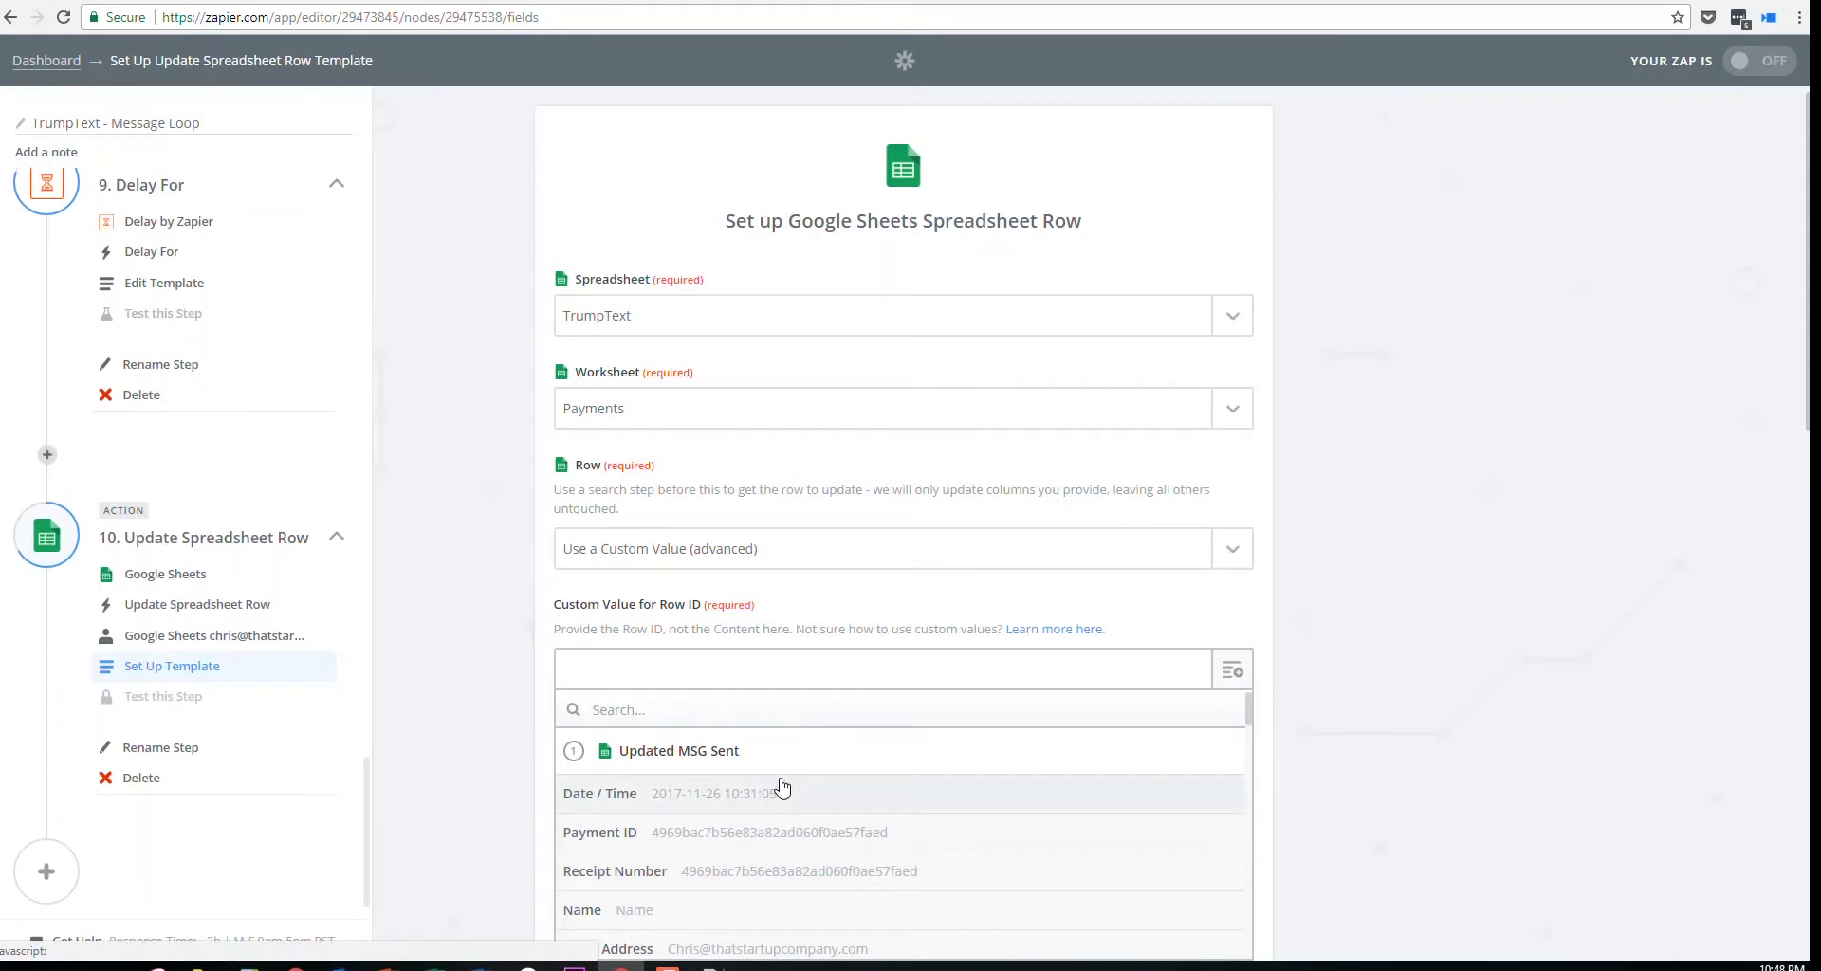
scroll(782, 773, "down", 3)
scroll(778, 787, "up", 3)
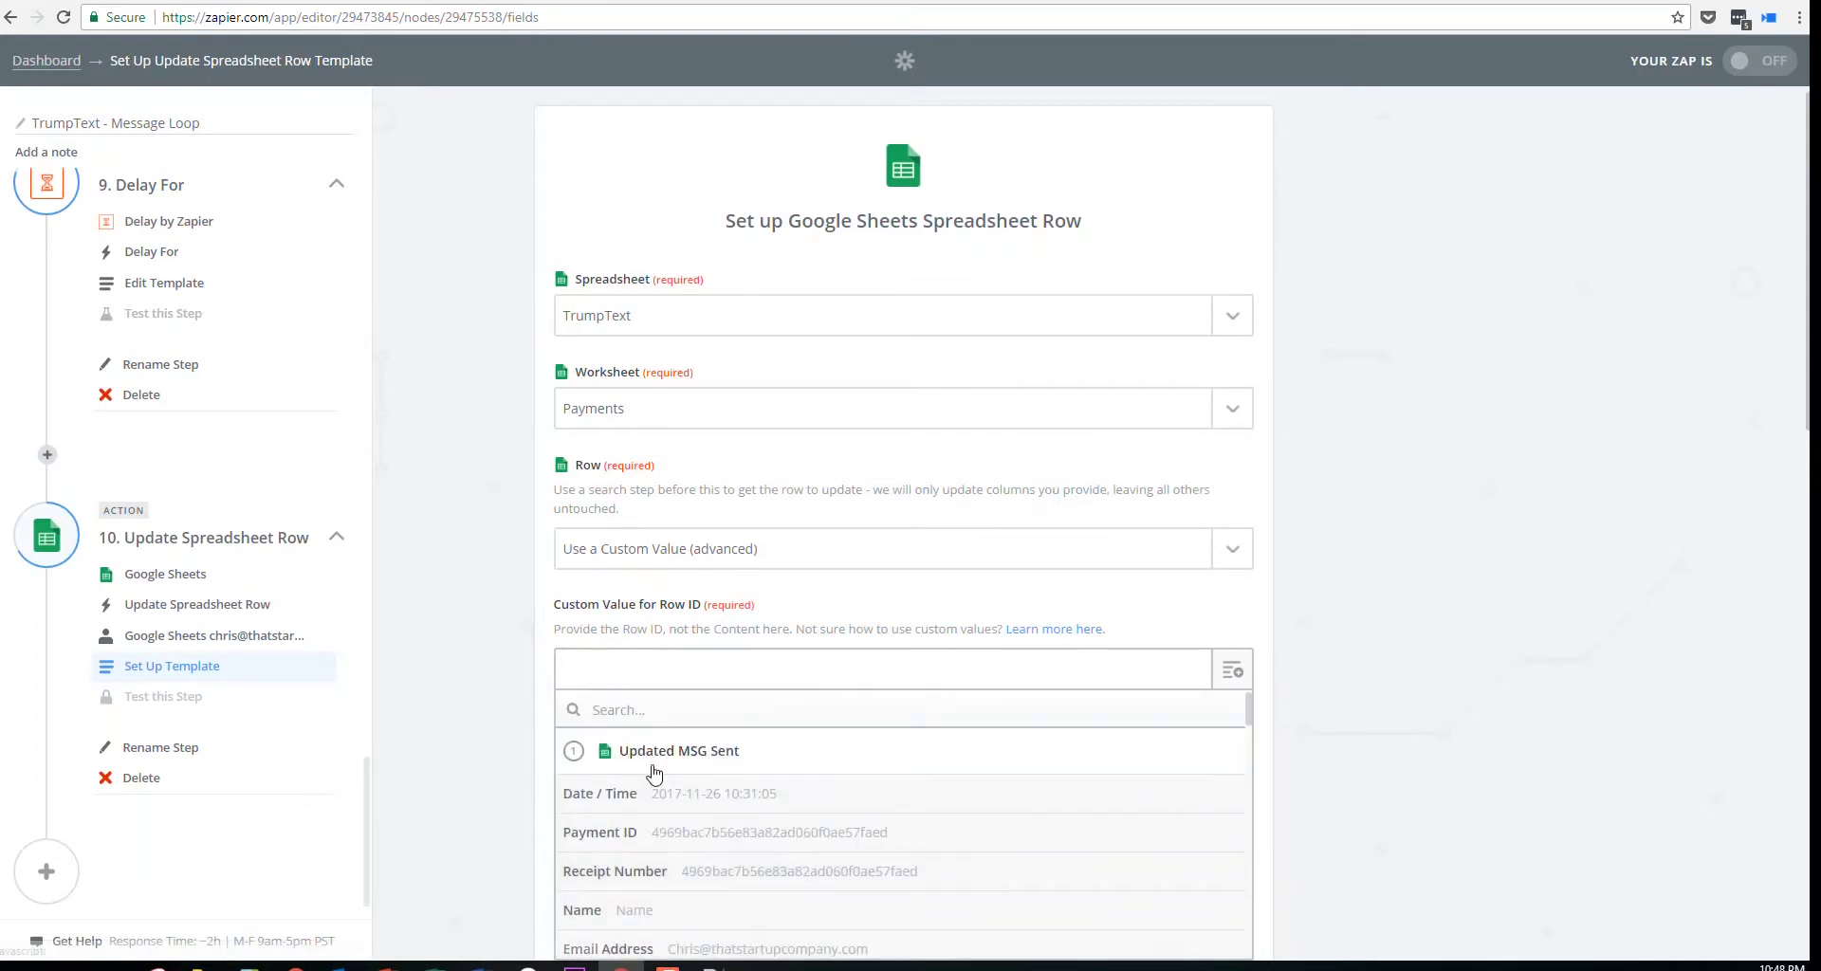
scroll(660, 769, "down", 10)
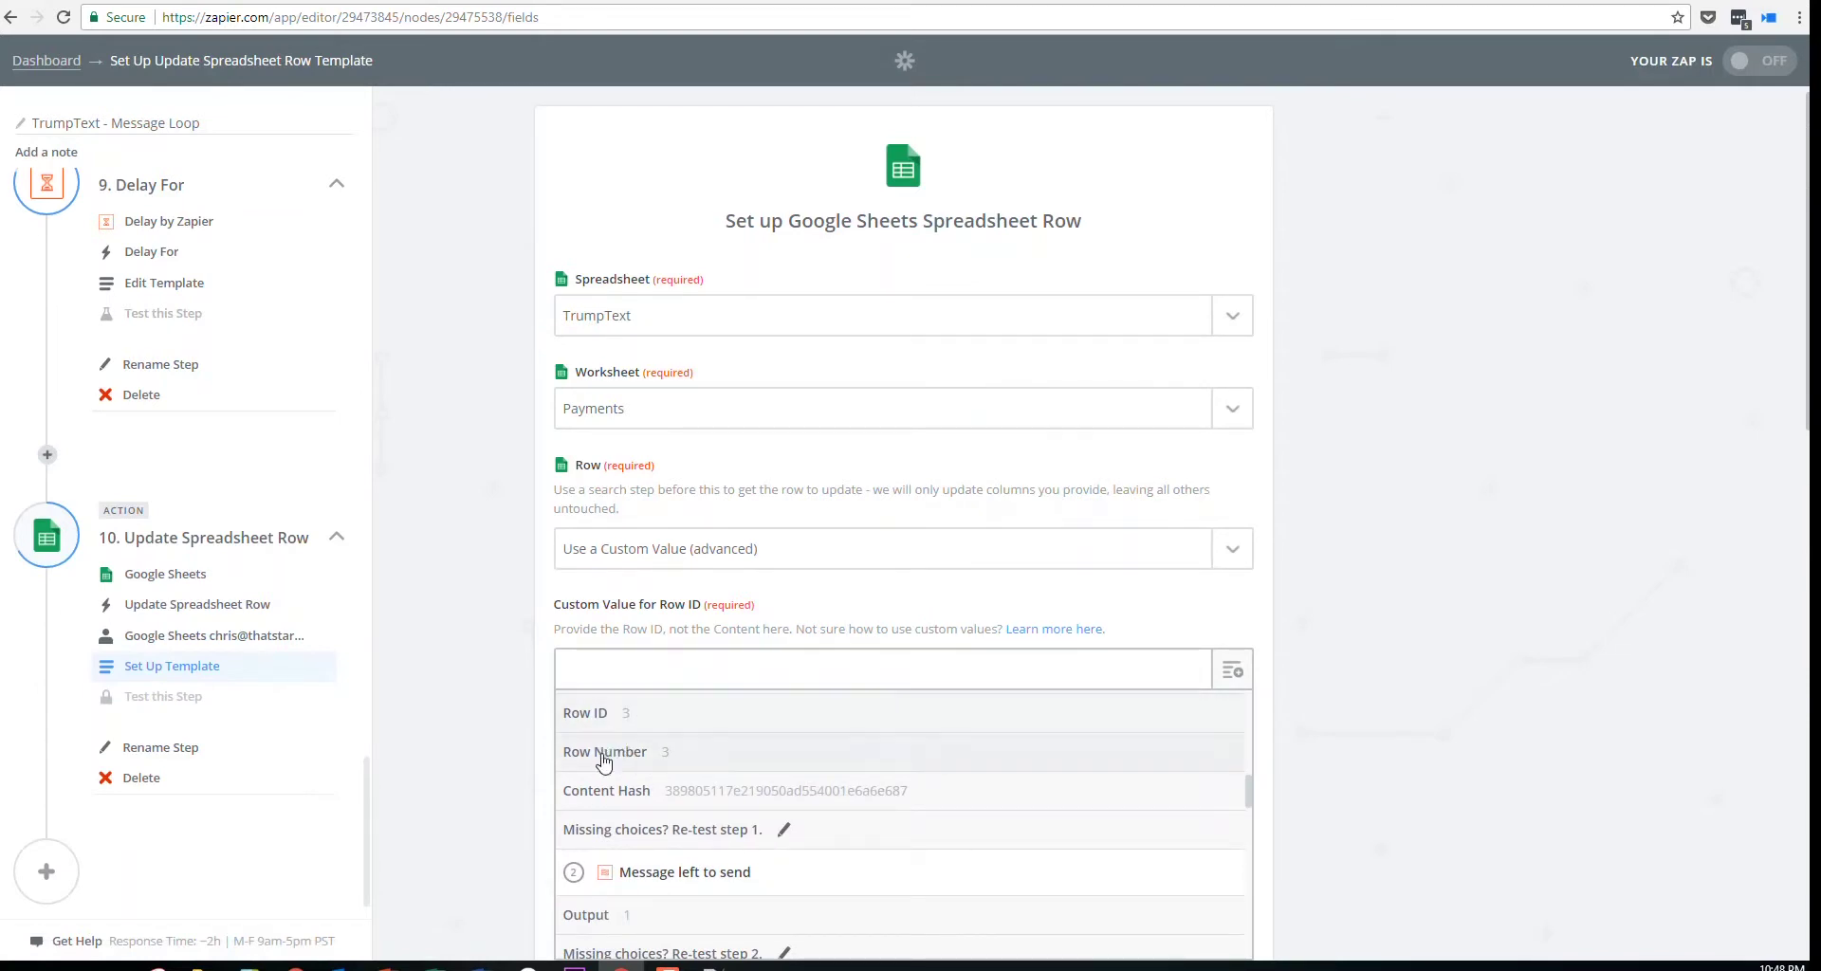
left_click(587, 721)
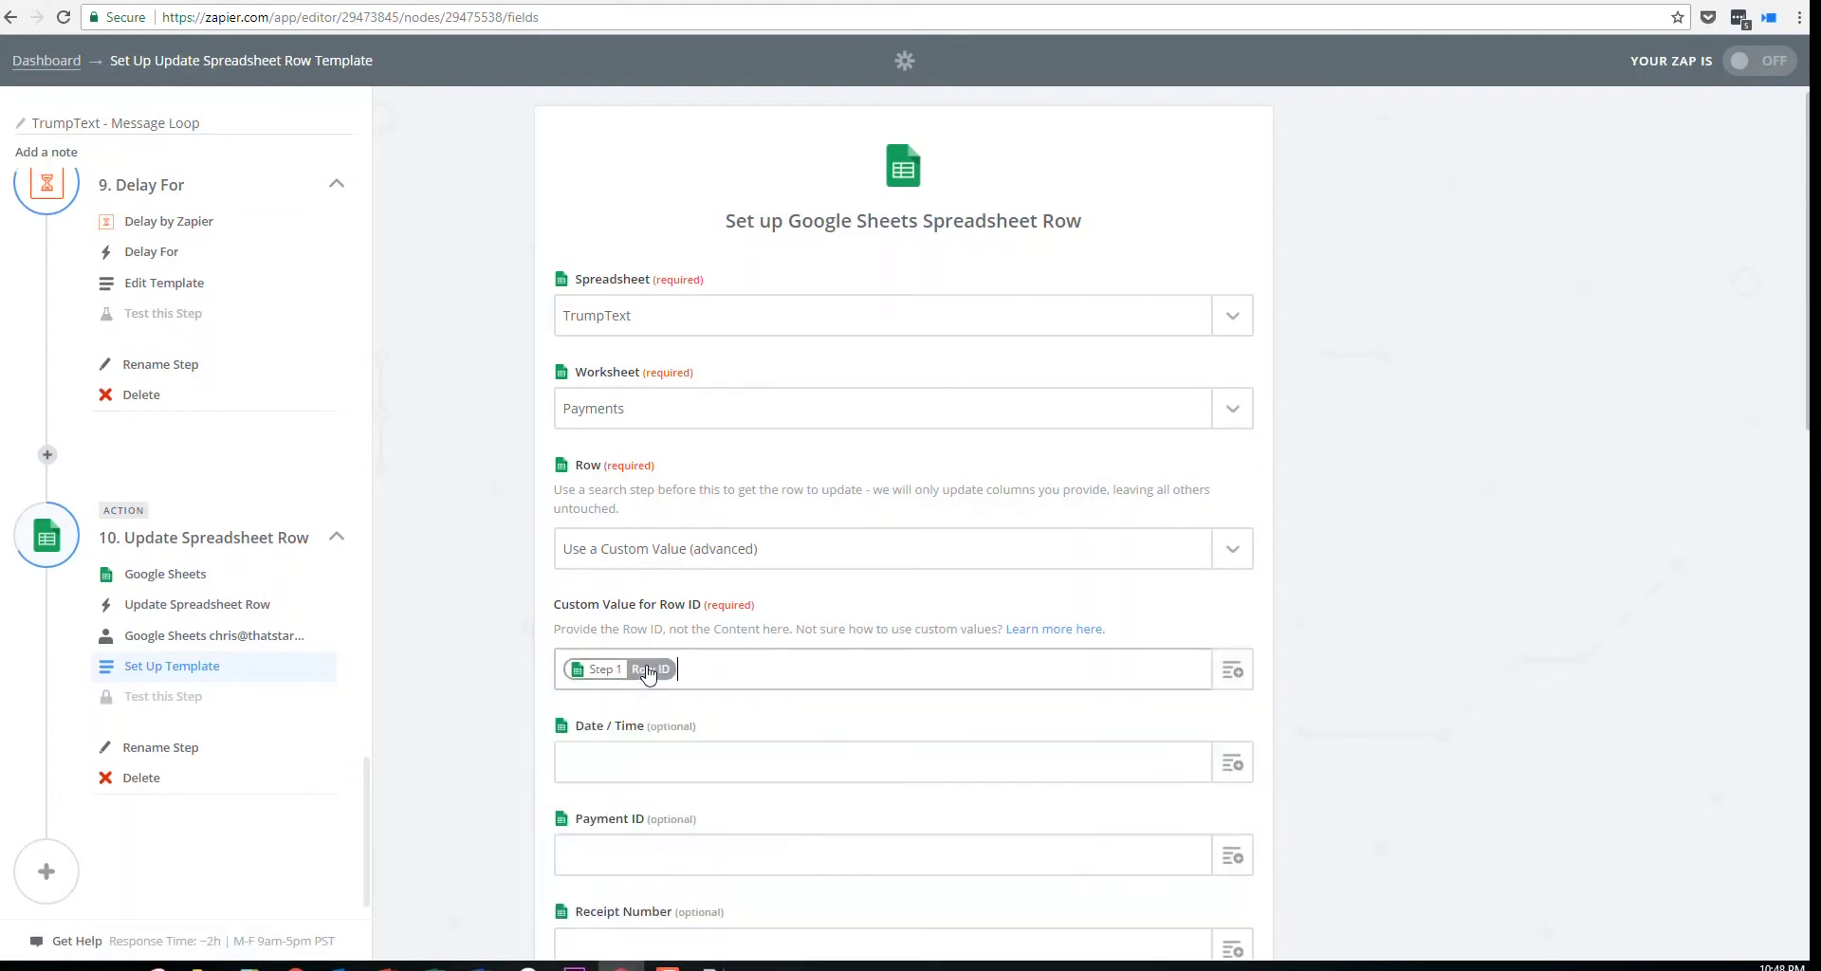
Switch to the TrumpText spreadsheet to check the first customer's Sent Messages cell, and return to the Zapier template
scroll(761, 697, "down", 2)
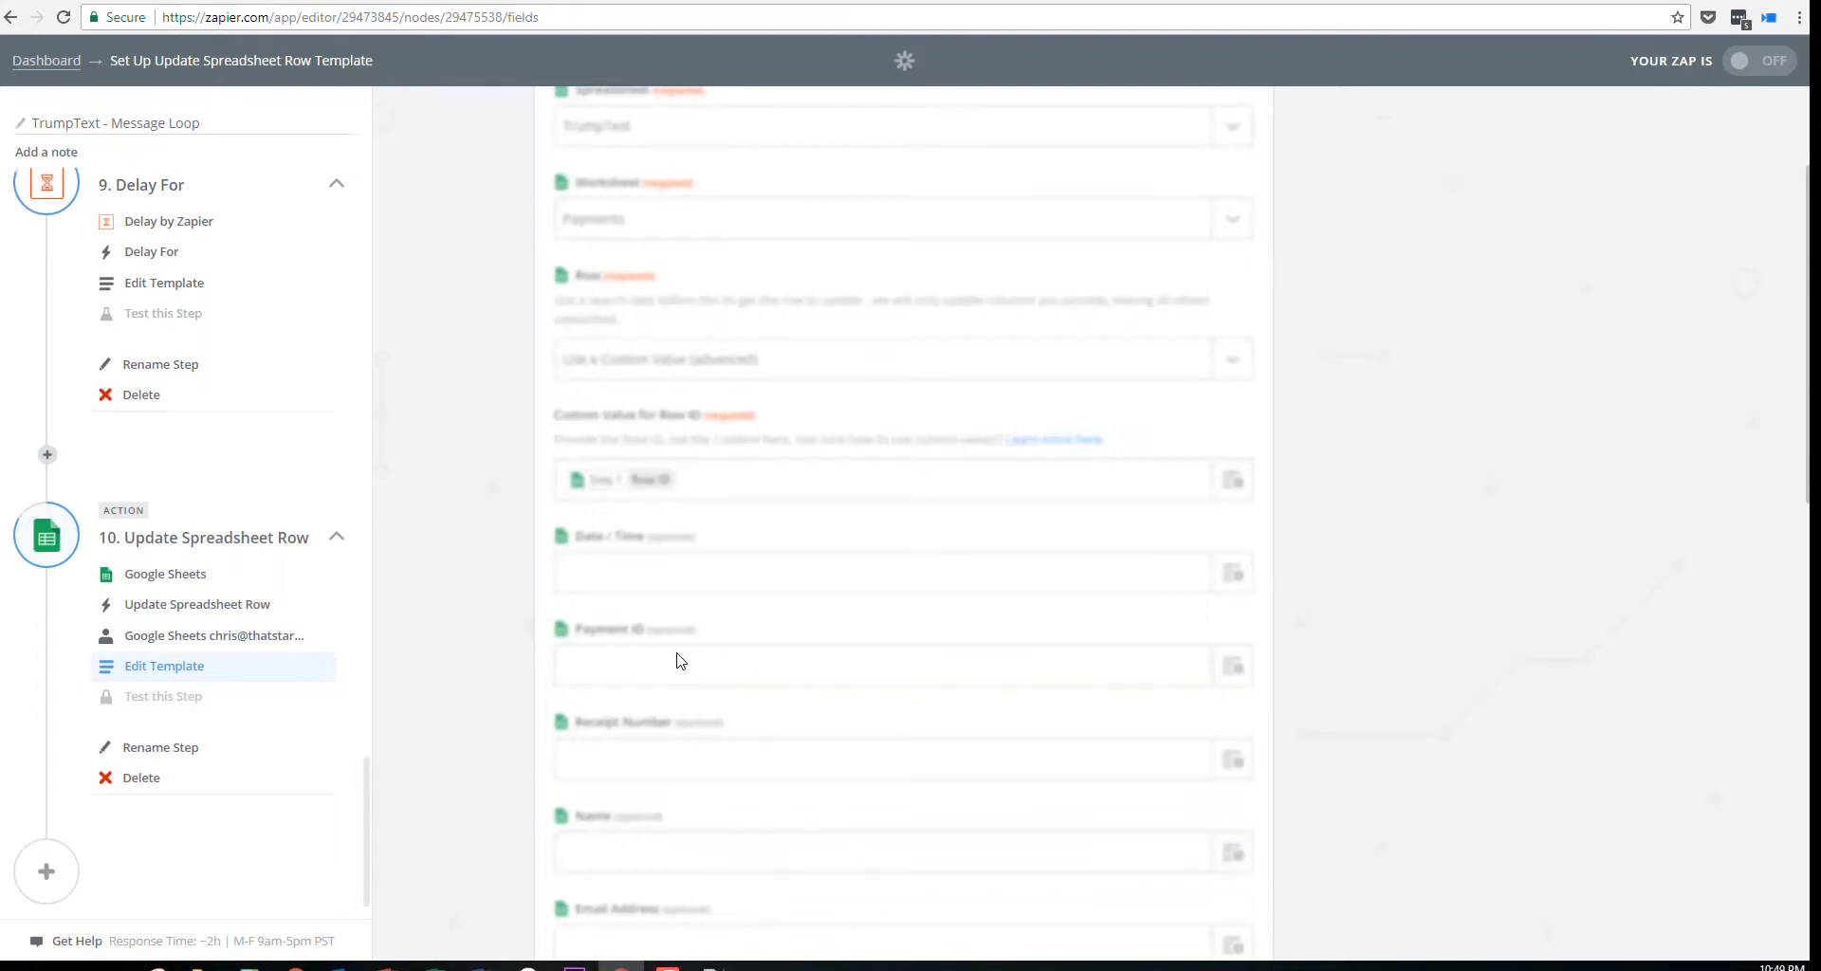
left_click(683, 661)
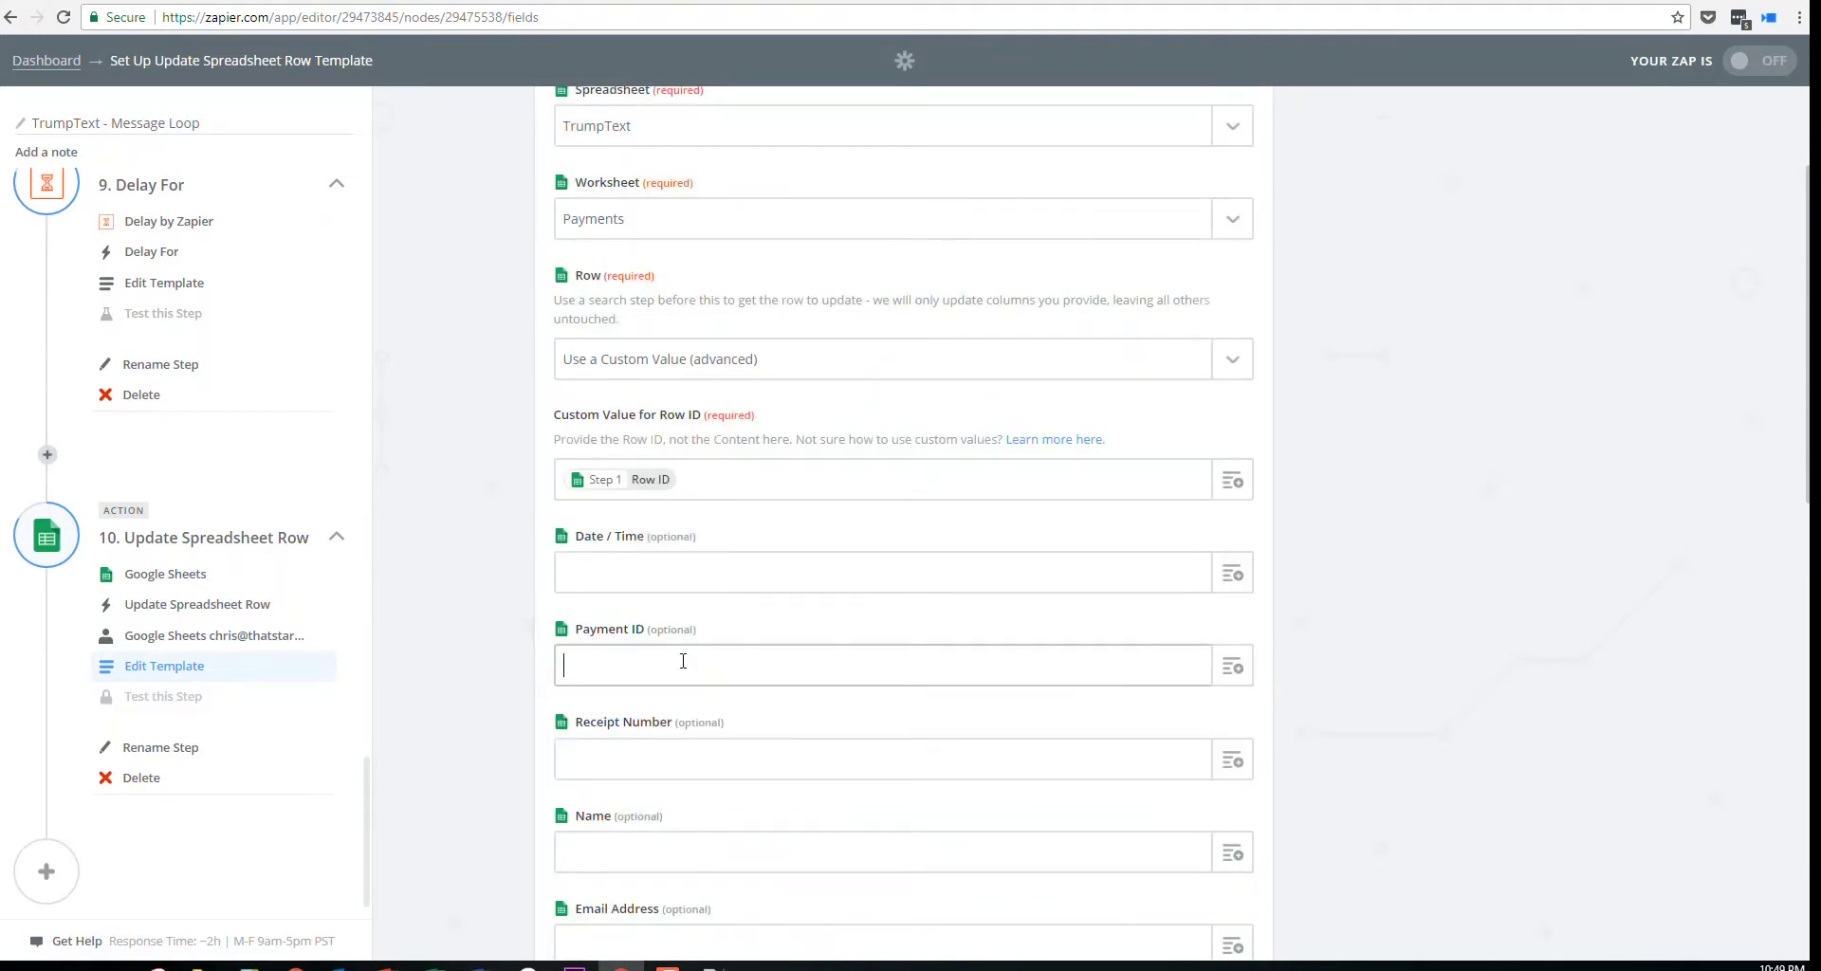
key("alt+Tab")
left_click(642, 377)
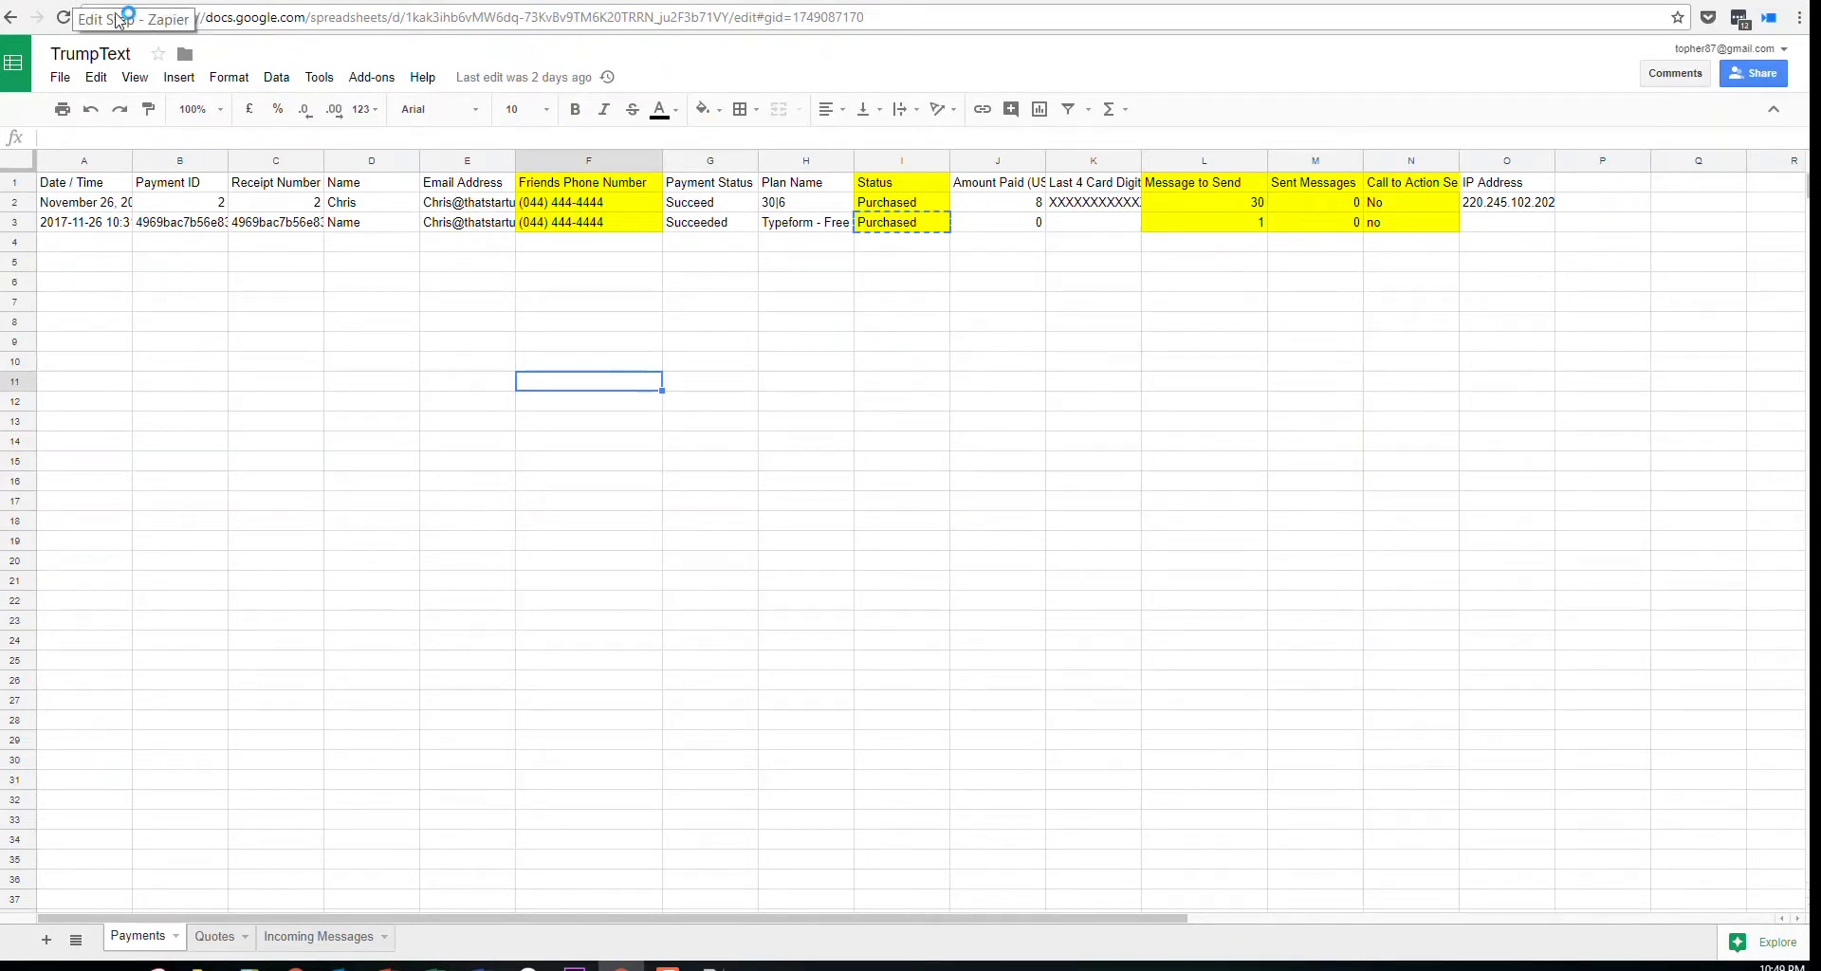
left_click(1322, 207)
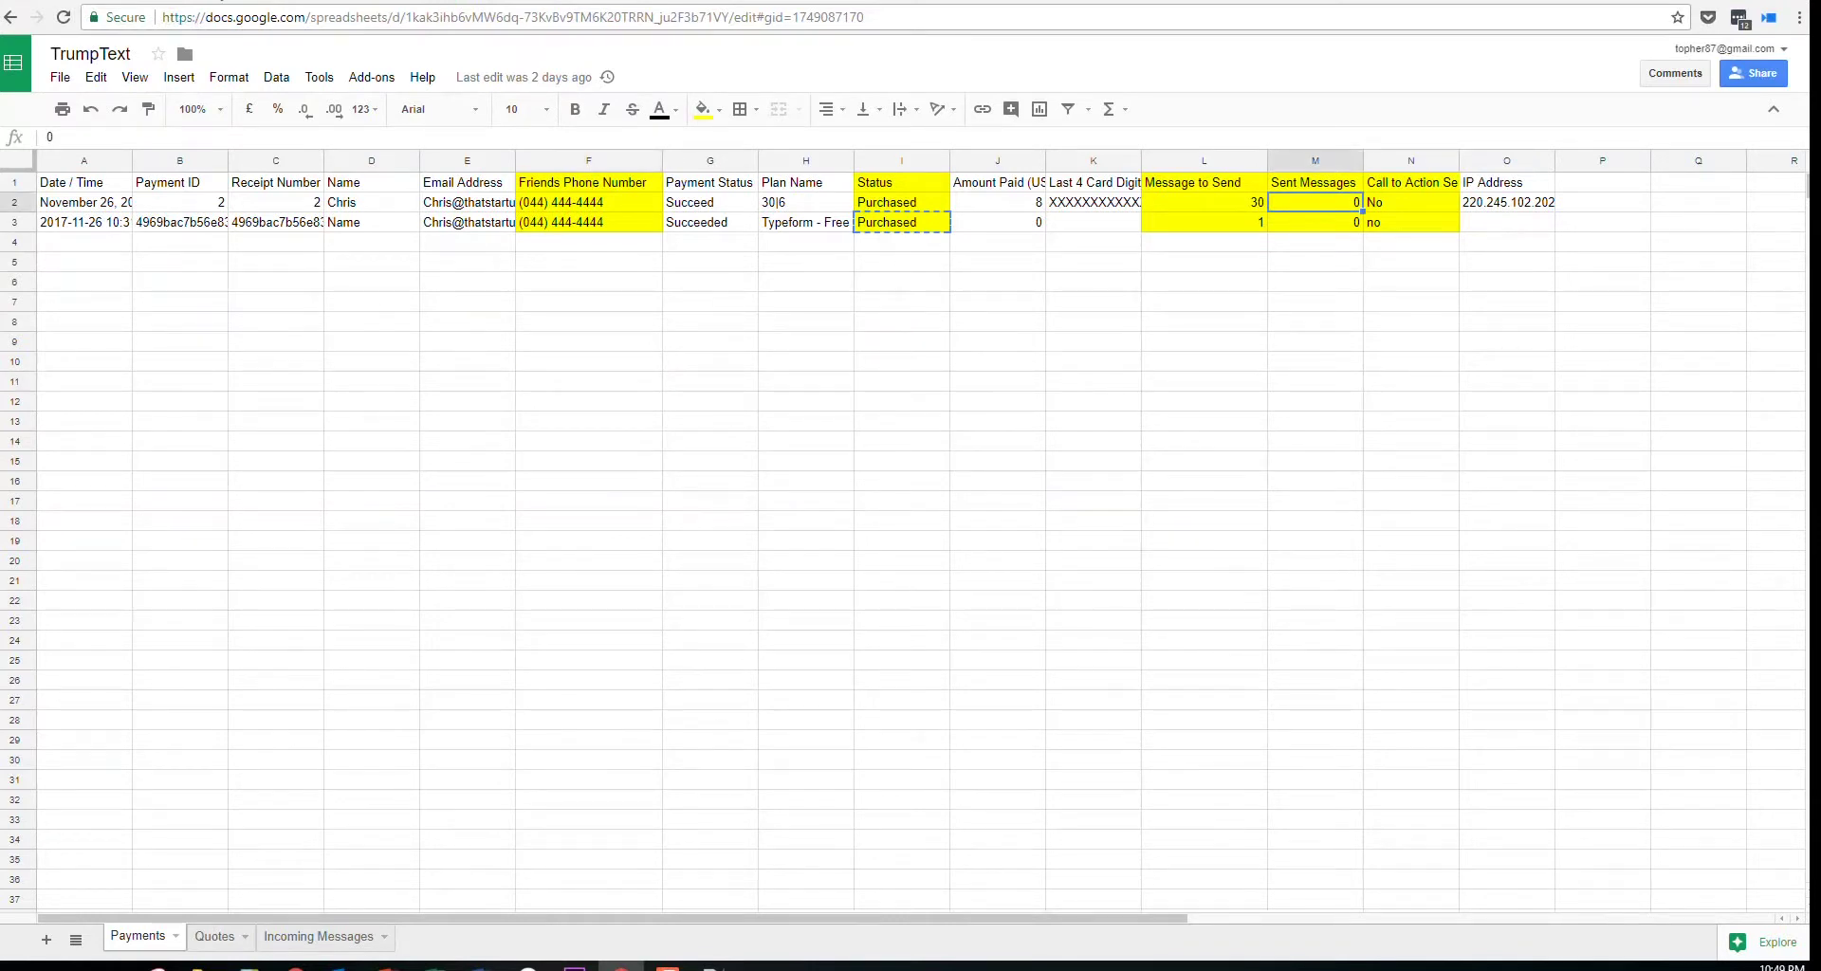
key("ctrl+Tab")
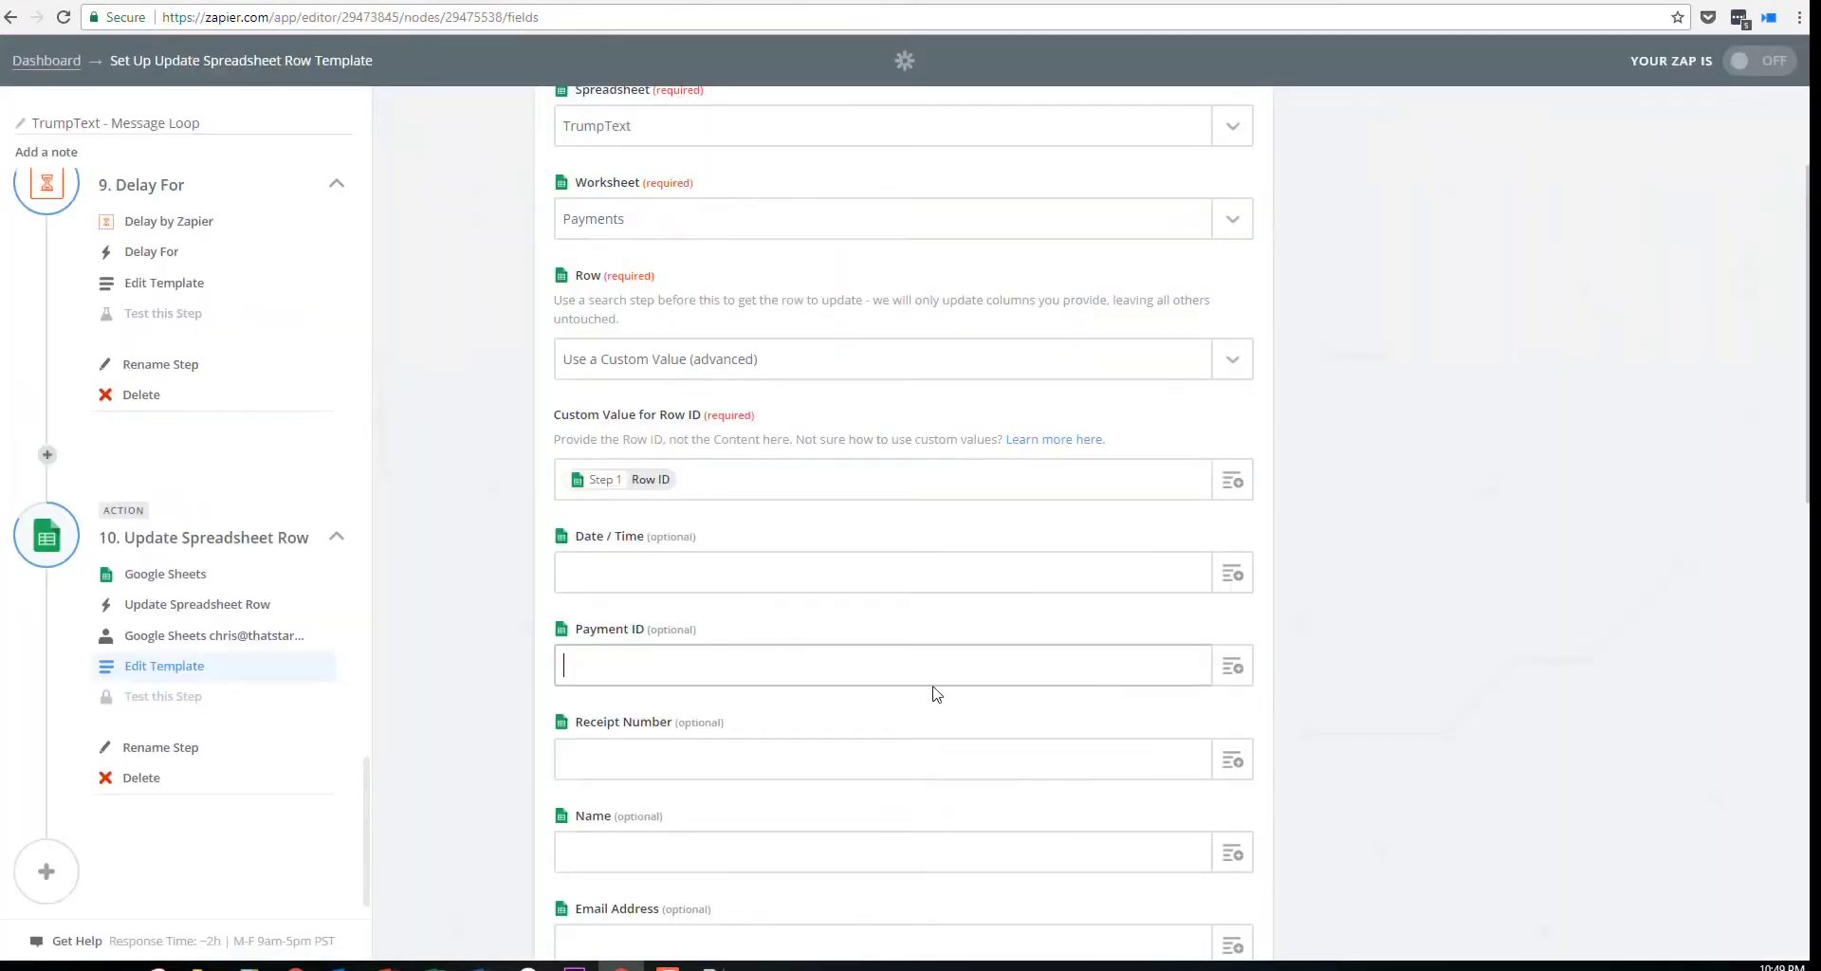
Find the Message to Send and Sent Messages fields in the template and check both customers' Message to Send cells in the spreadsheet
scroll(748, 654, "down", 6)
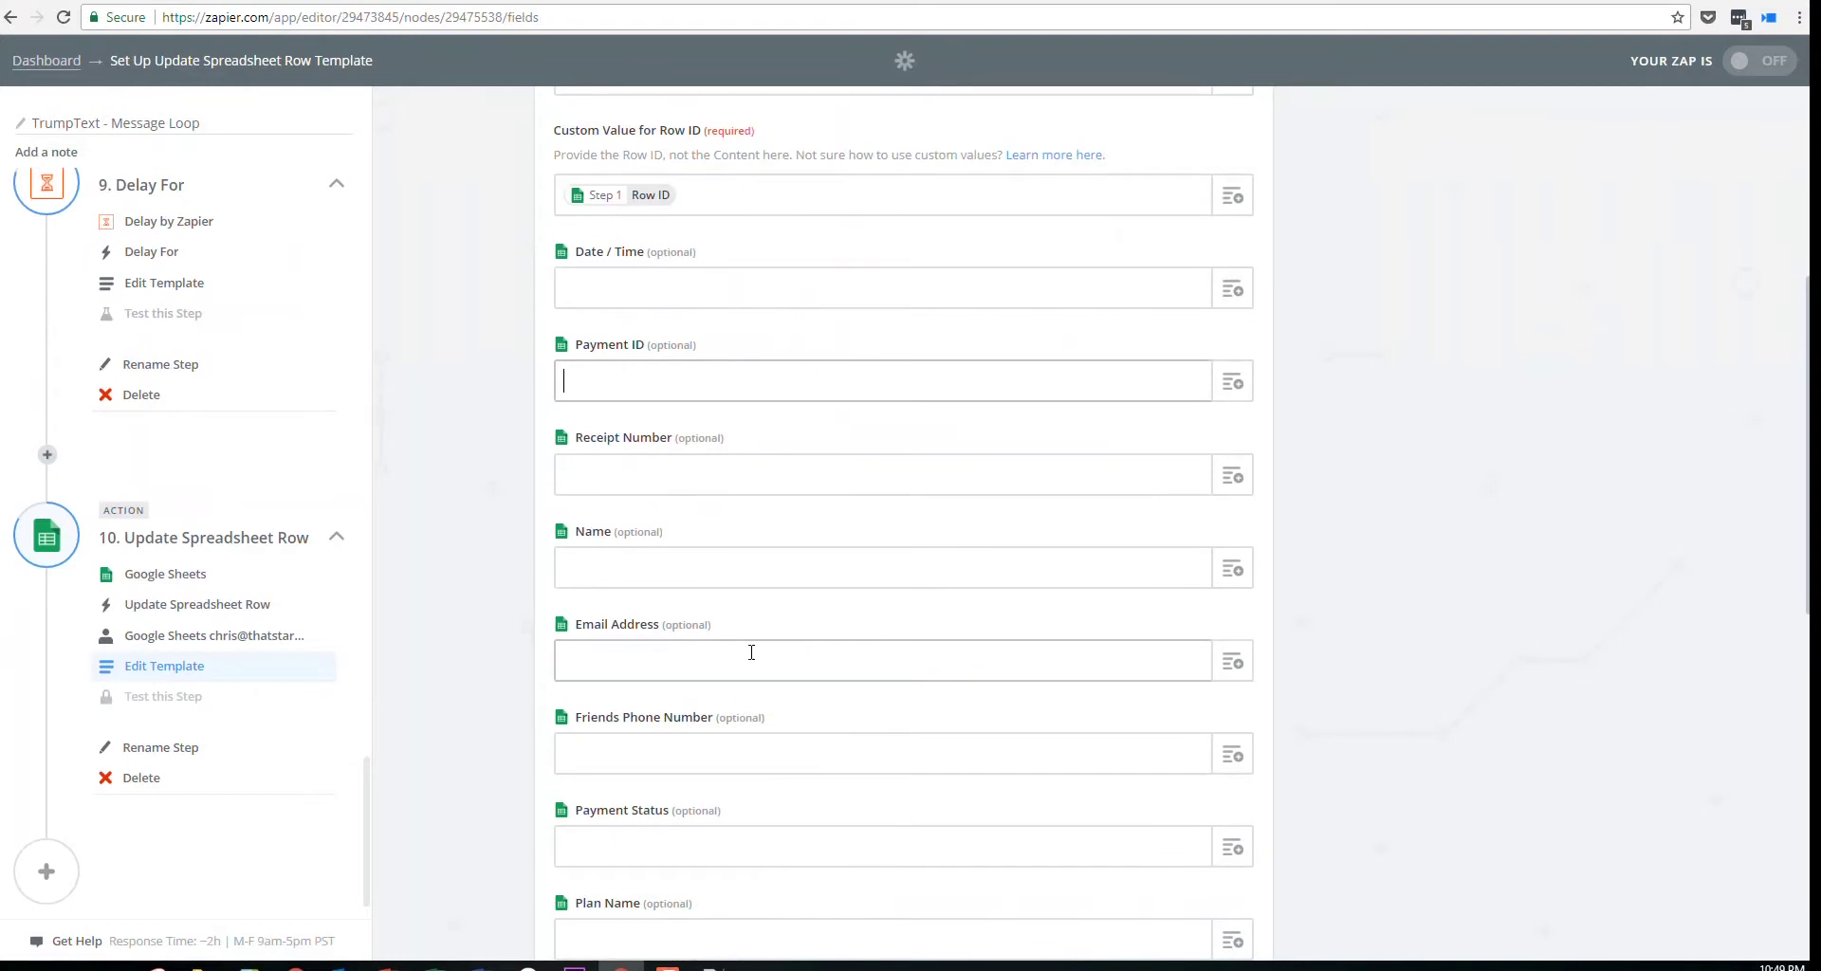
scroll(751, 652, "down", 2)
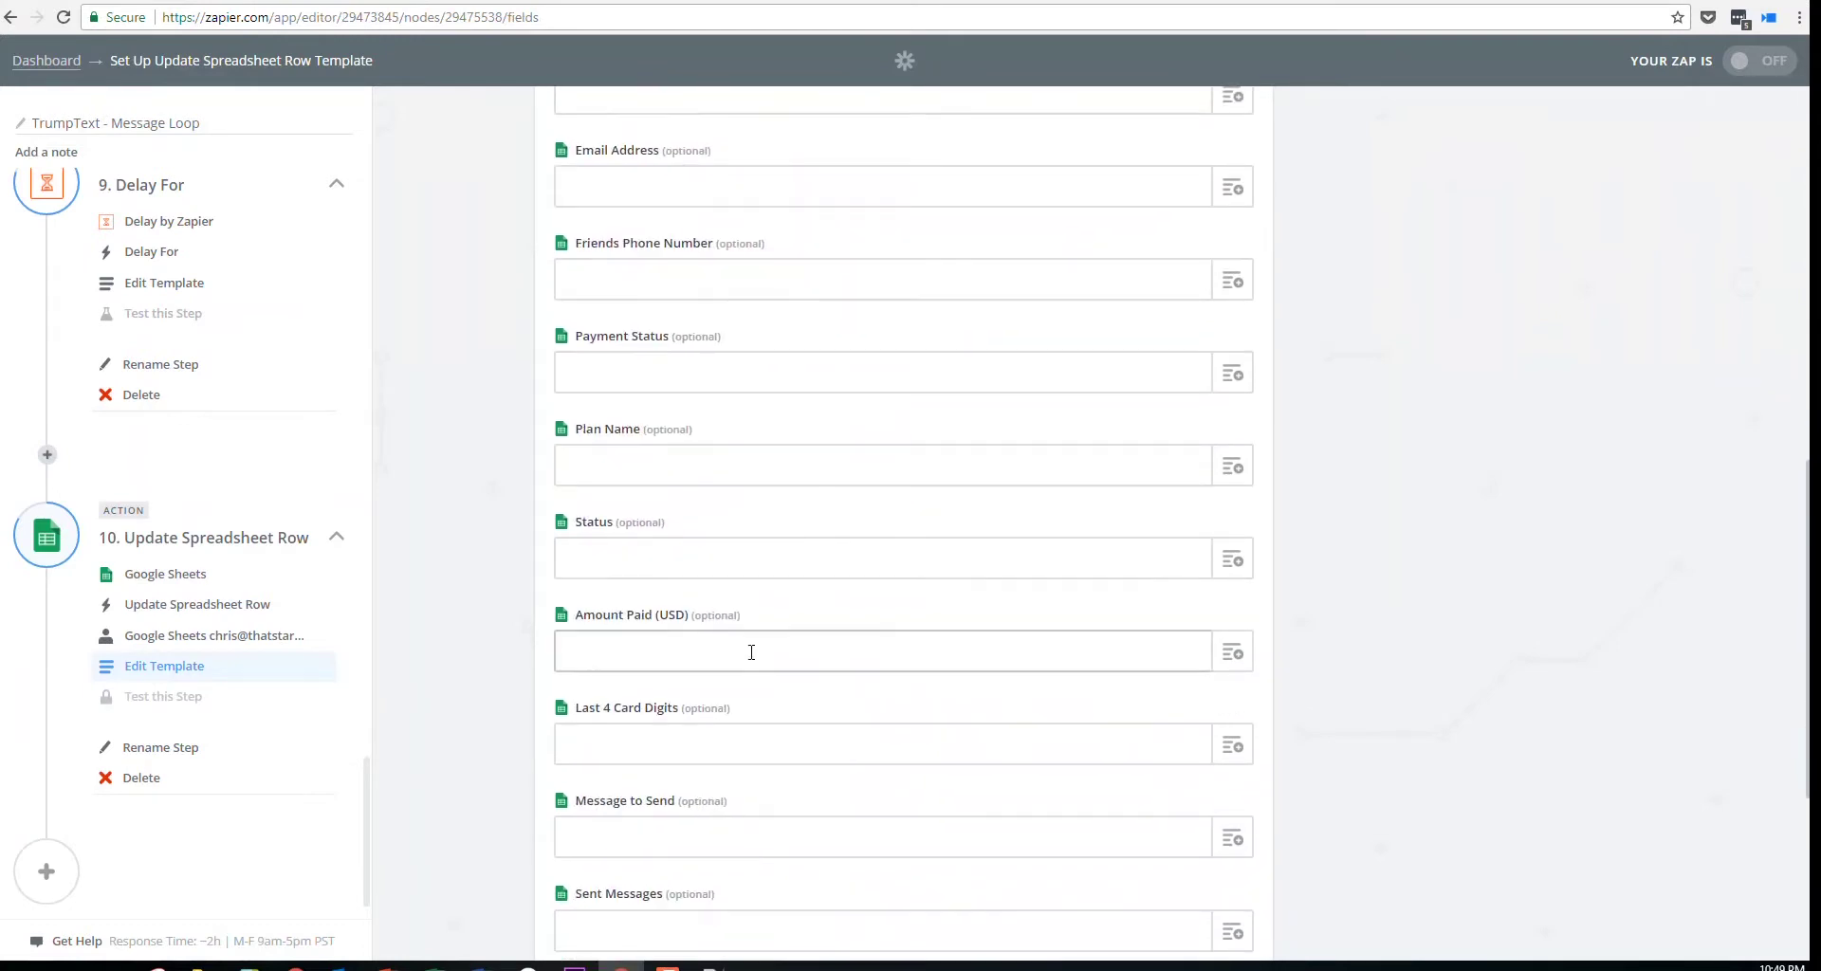
scroll(752, 653, "down", 3)
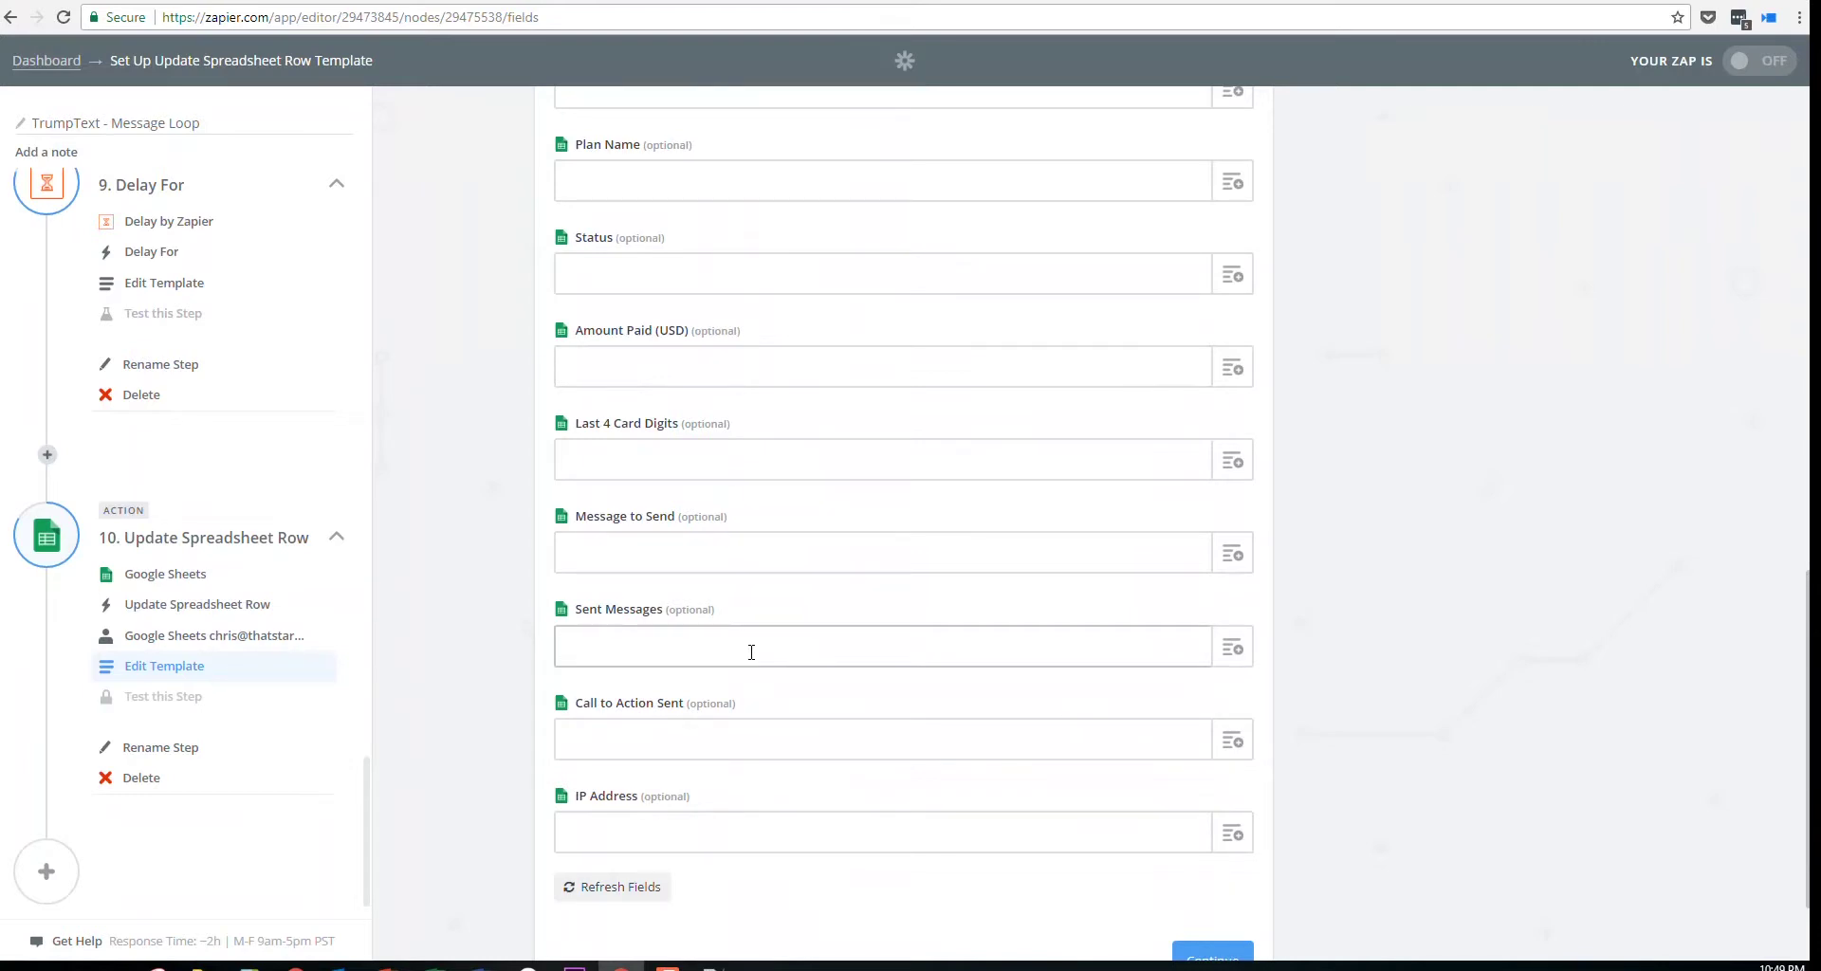
left_click(660, 563)
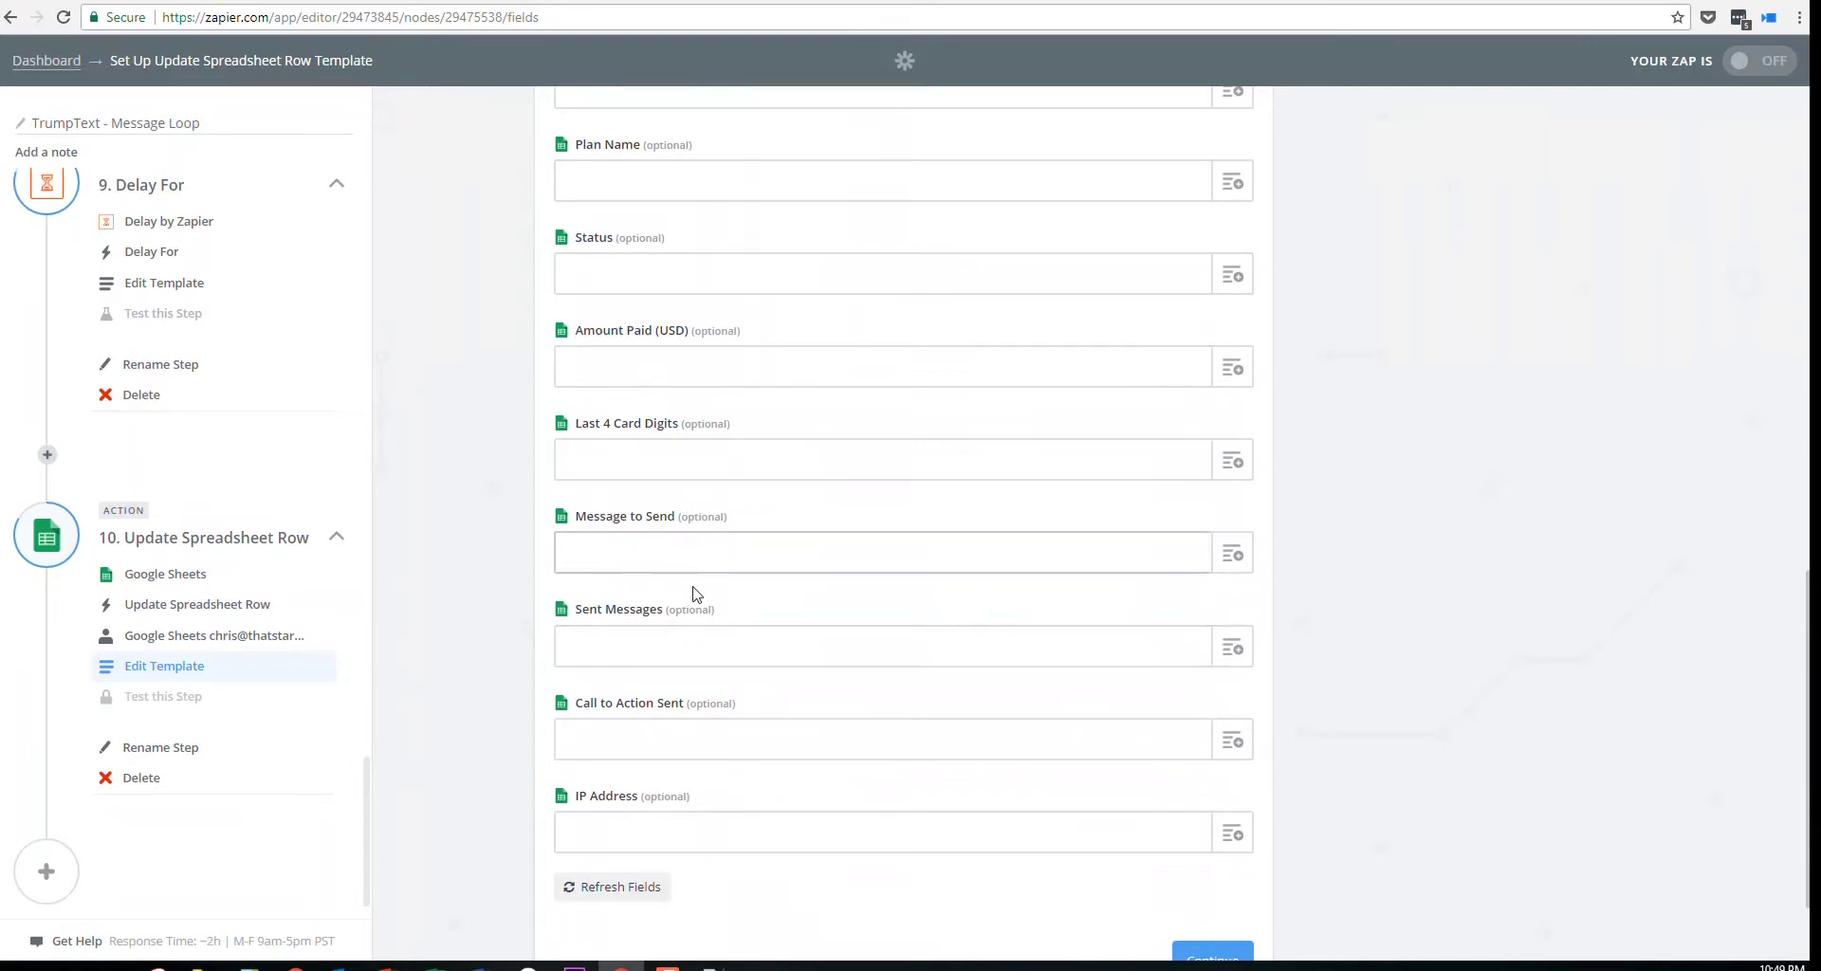
left_click(910, 1)
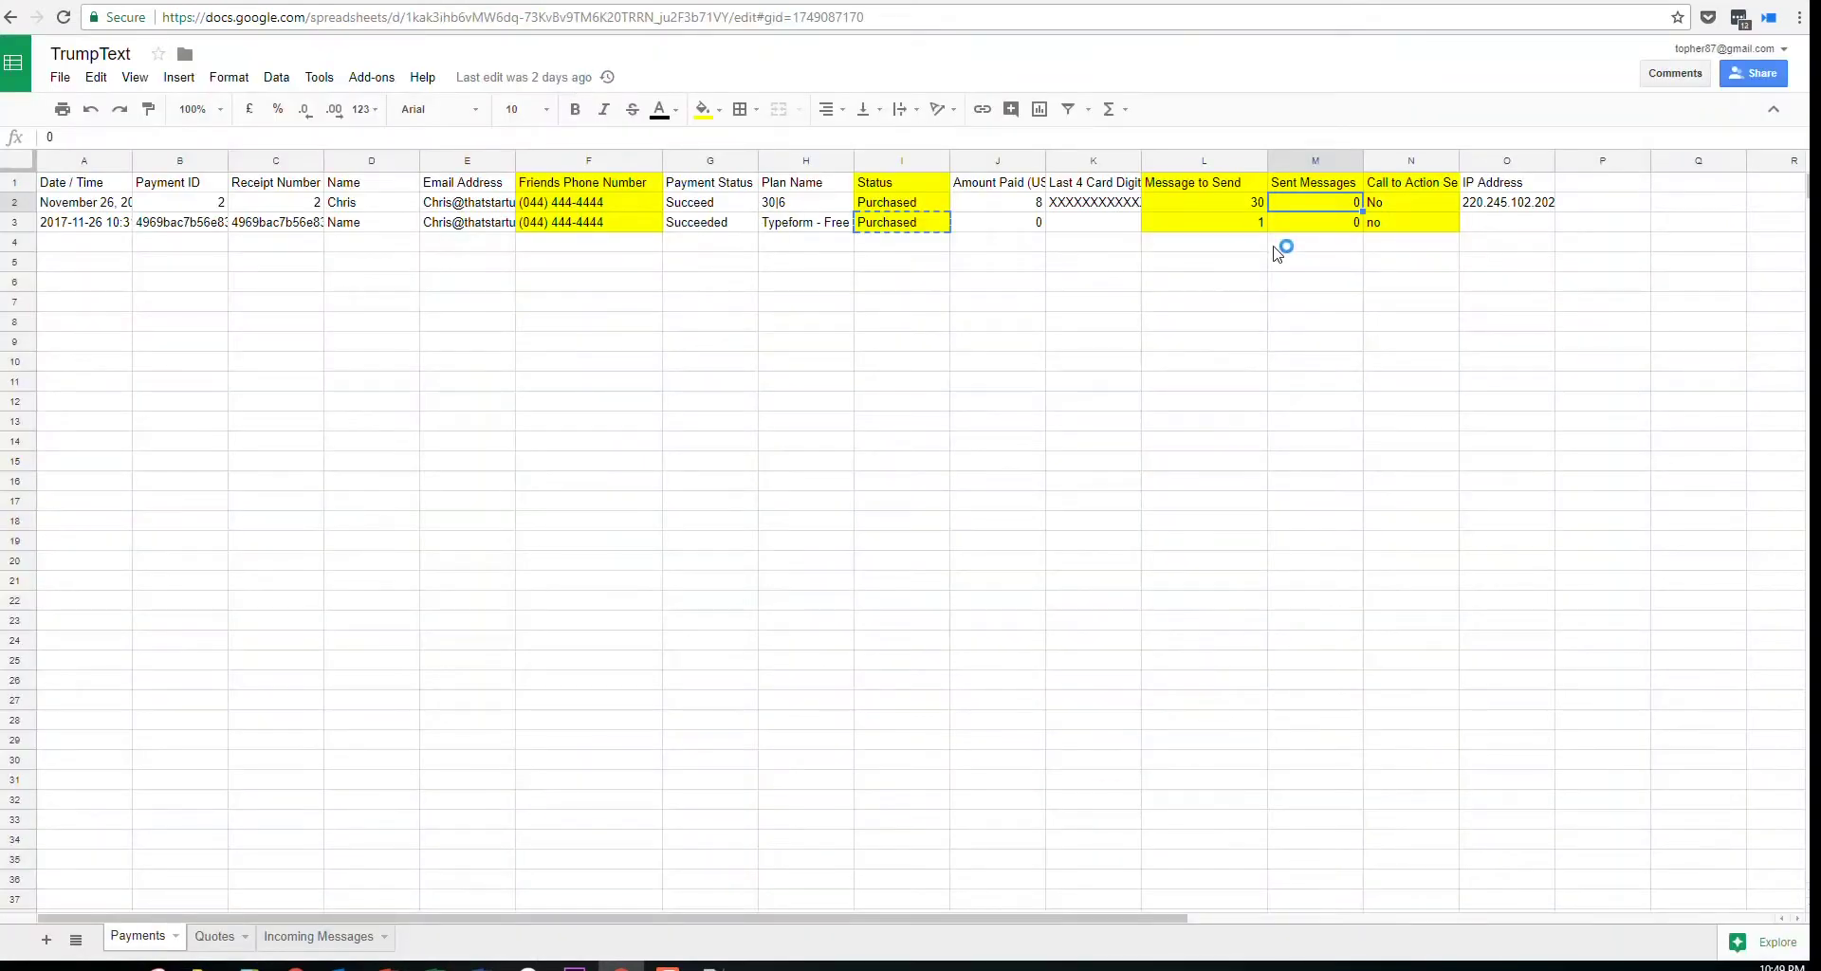
left_click(1192, 205)
left_click(1202, 228)
left_click(607, 1)
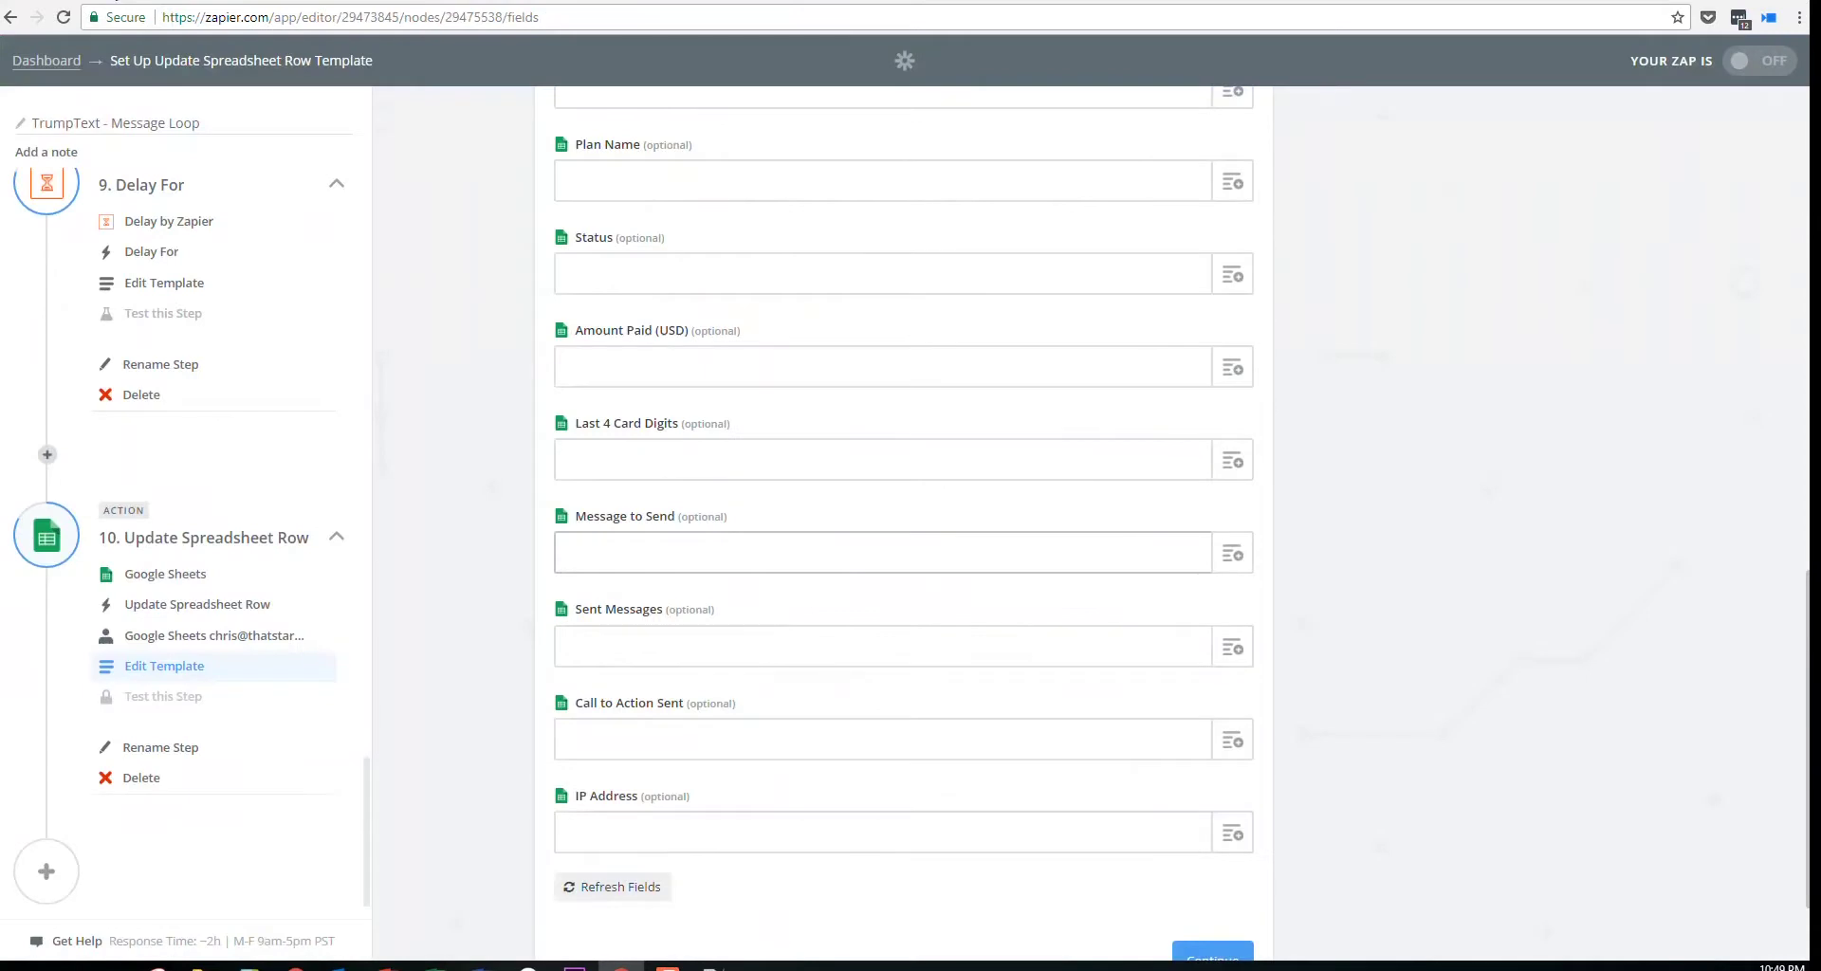
Fill the Sent Messages field with the Col$m value from the Message Number step
left_click(1197, 662)
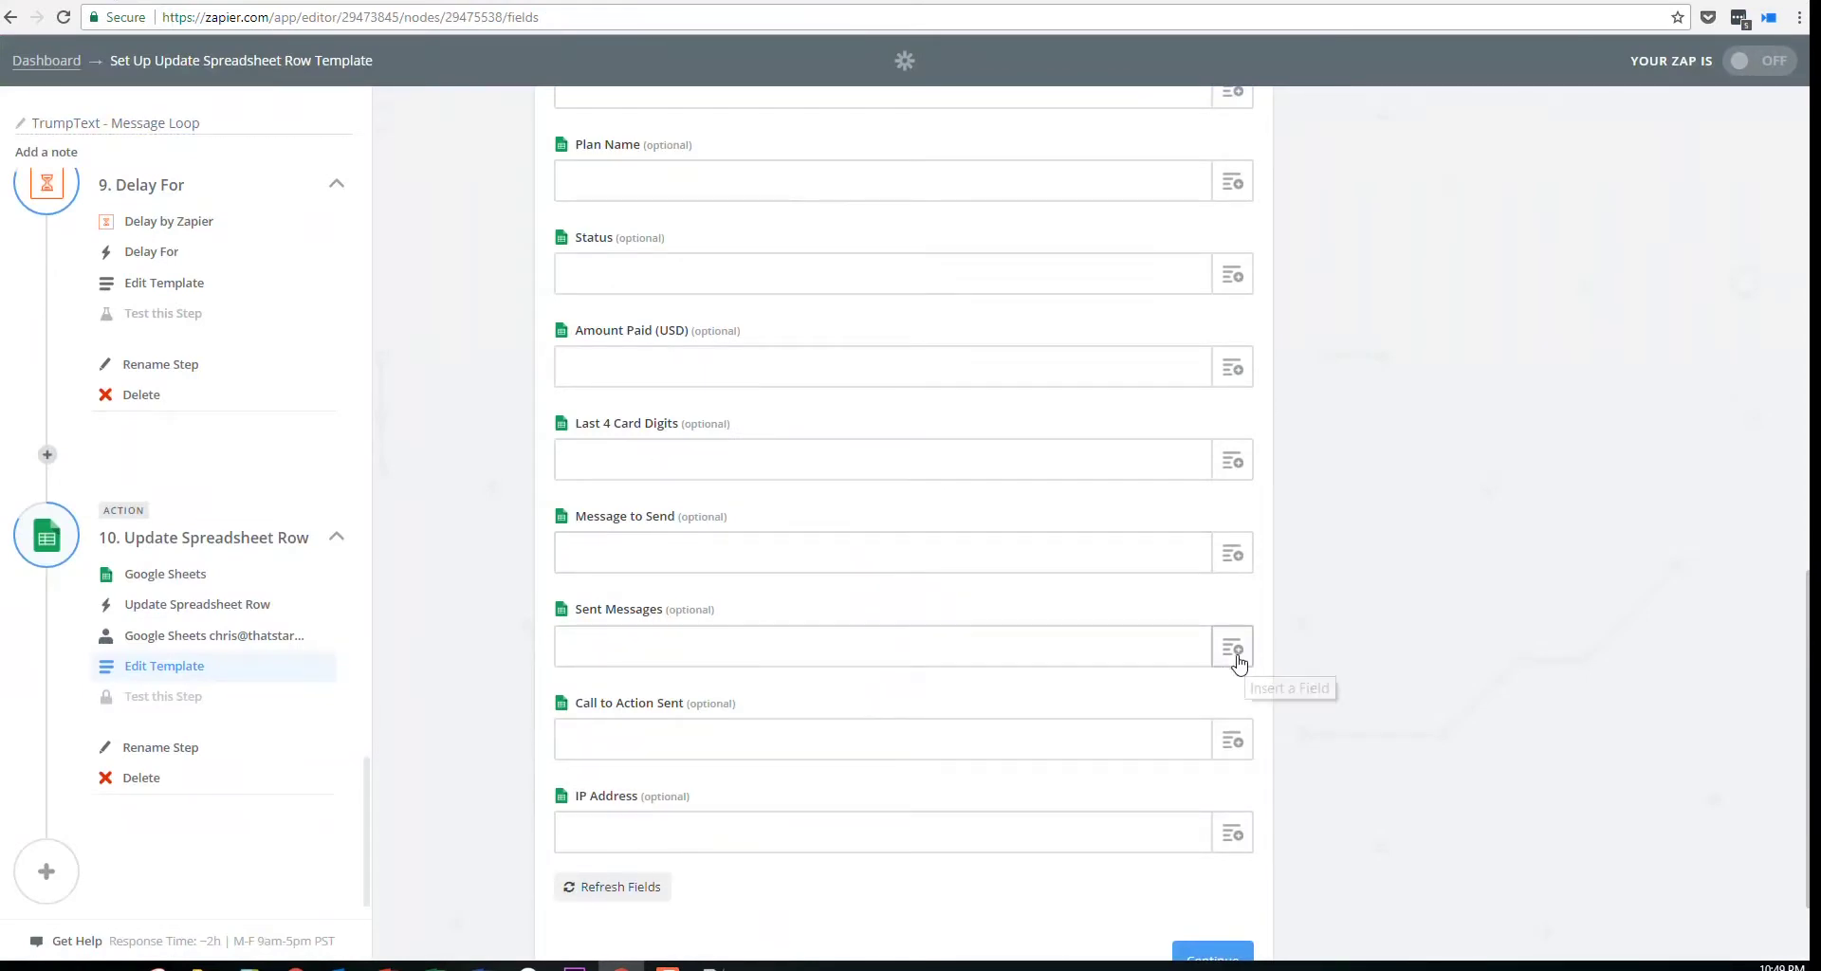
left_click(1232, 648)
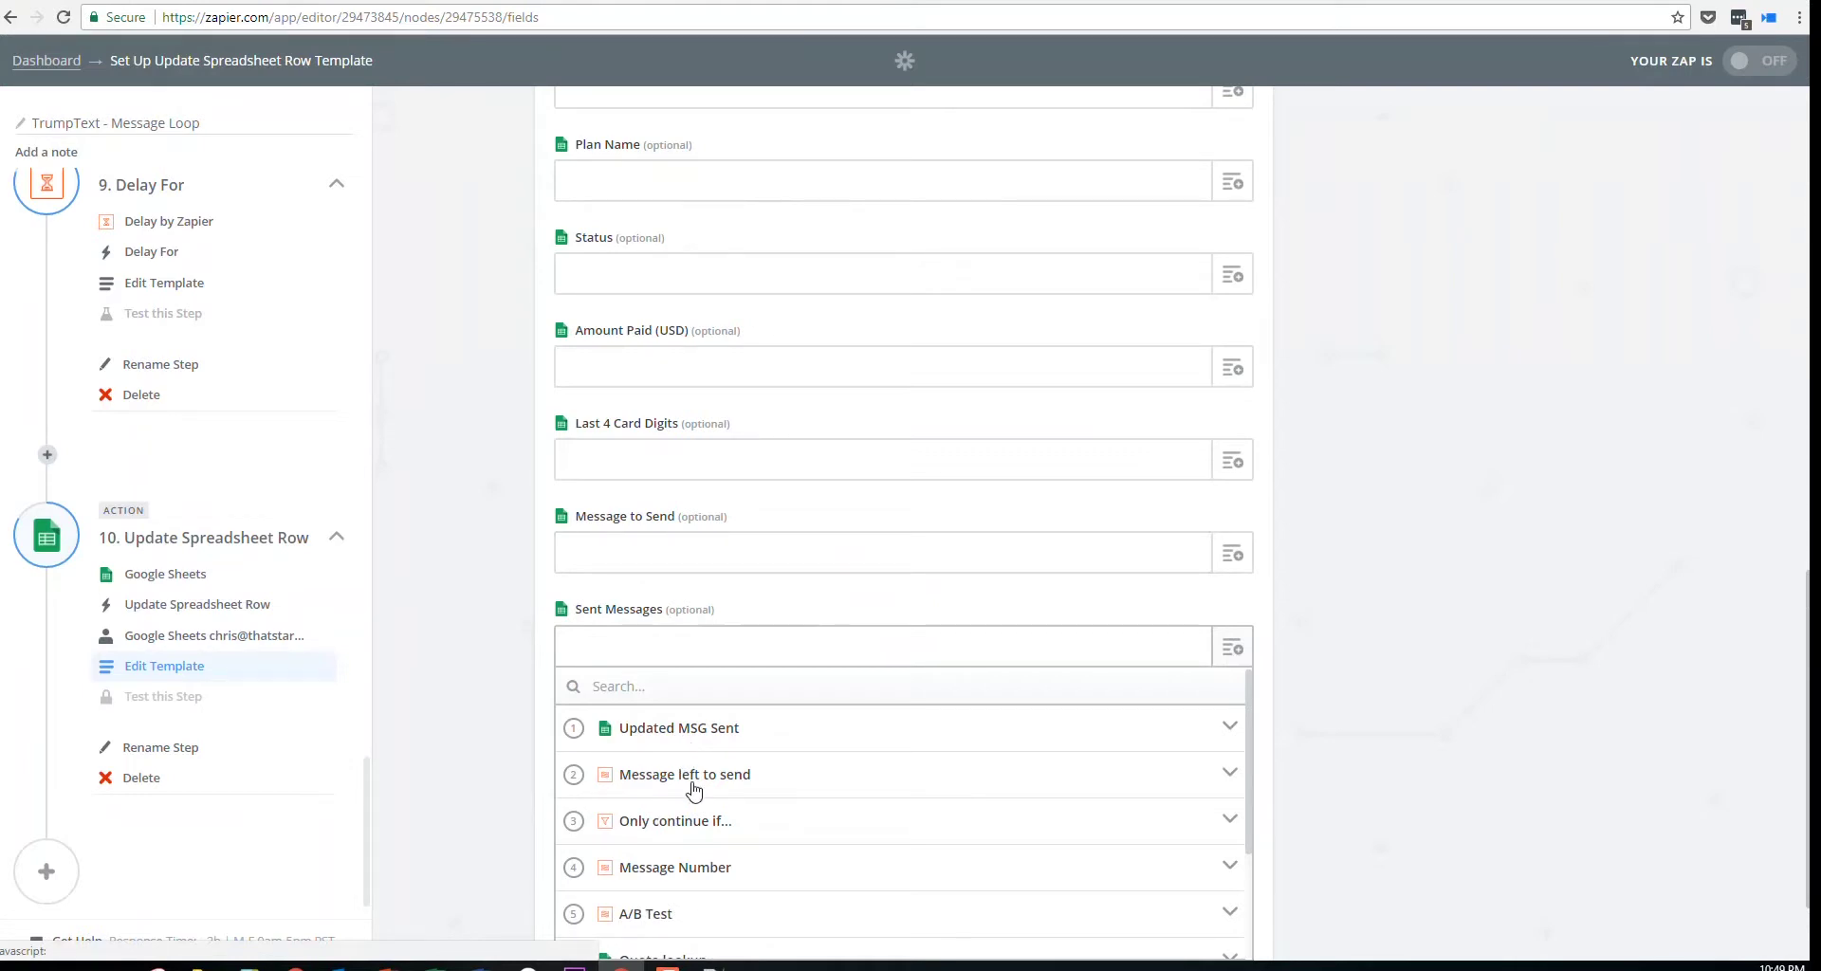
left_click(697, 882)
scroll(664, 854, "down", 1)
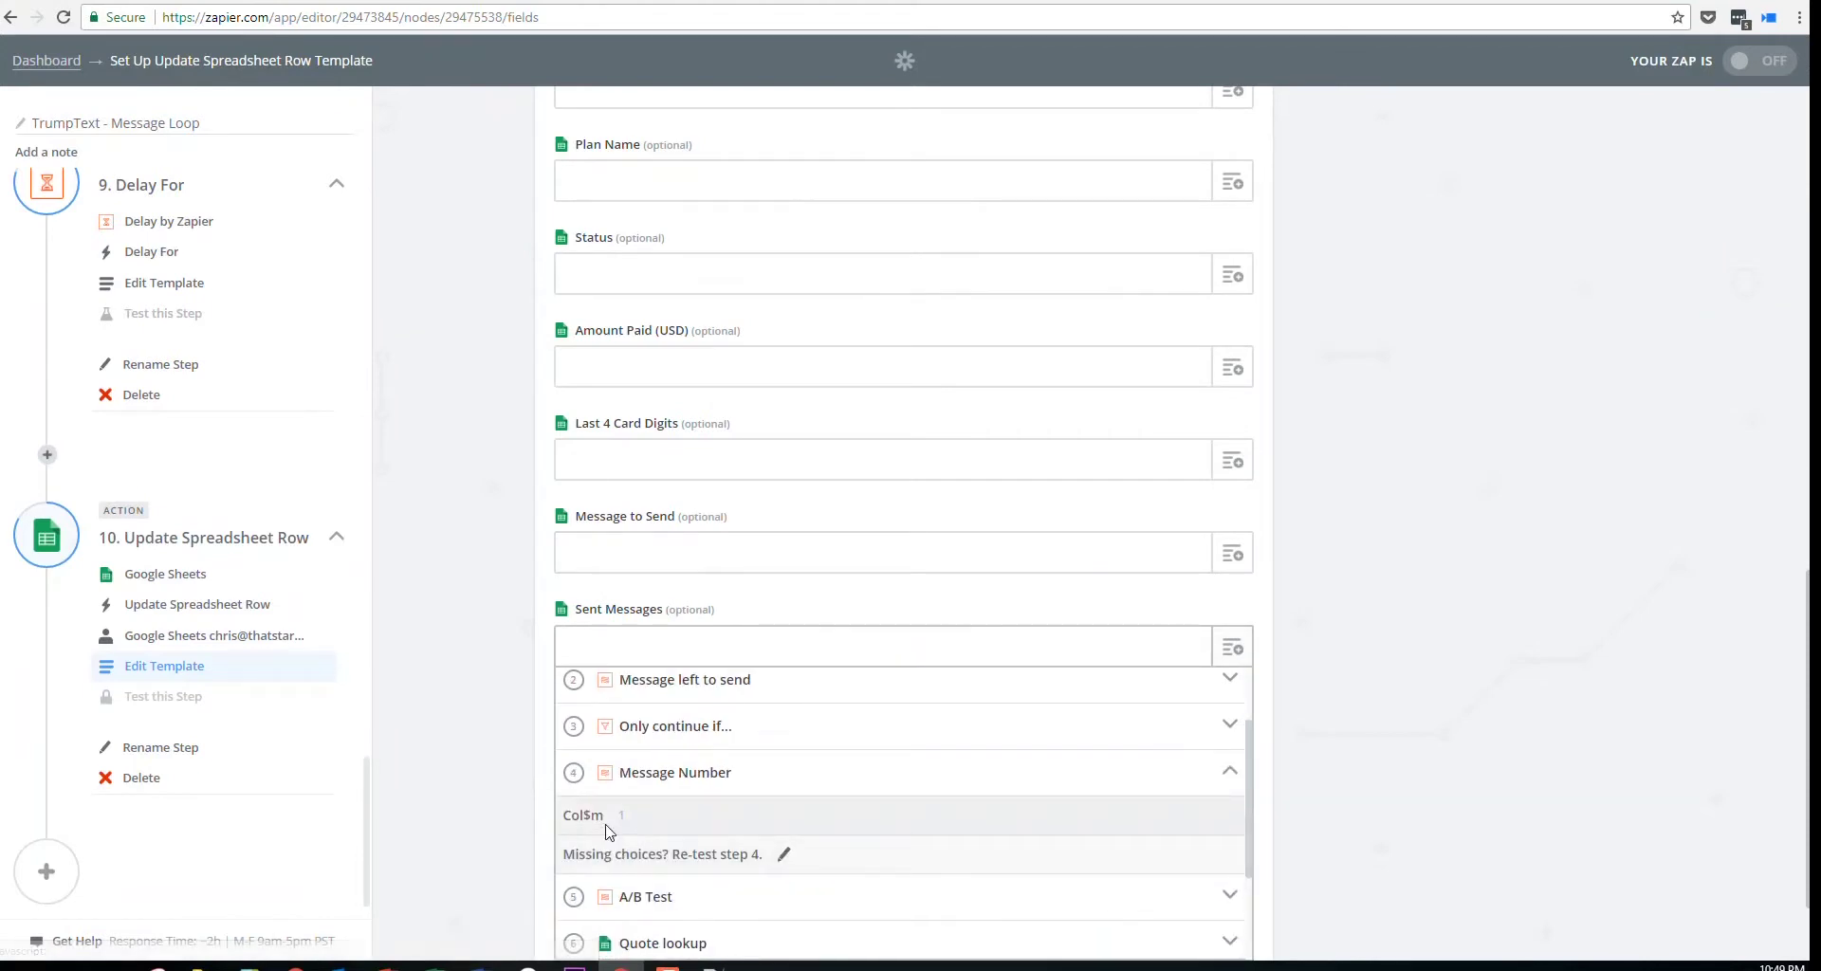
left_click(608, 818)
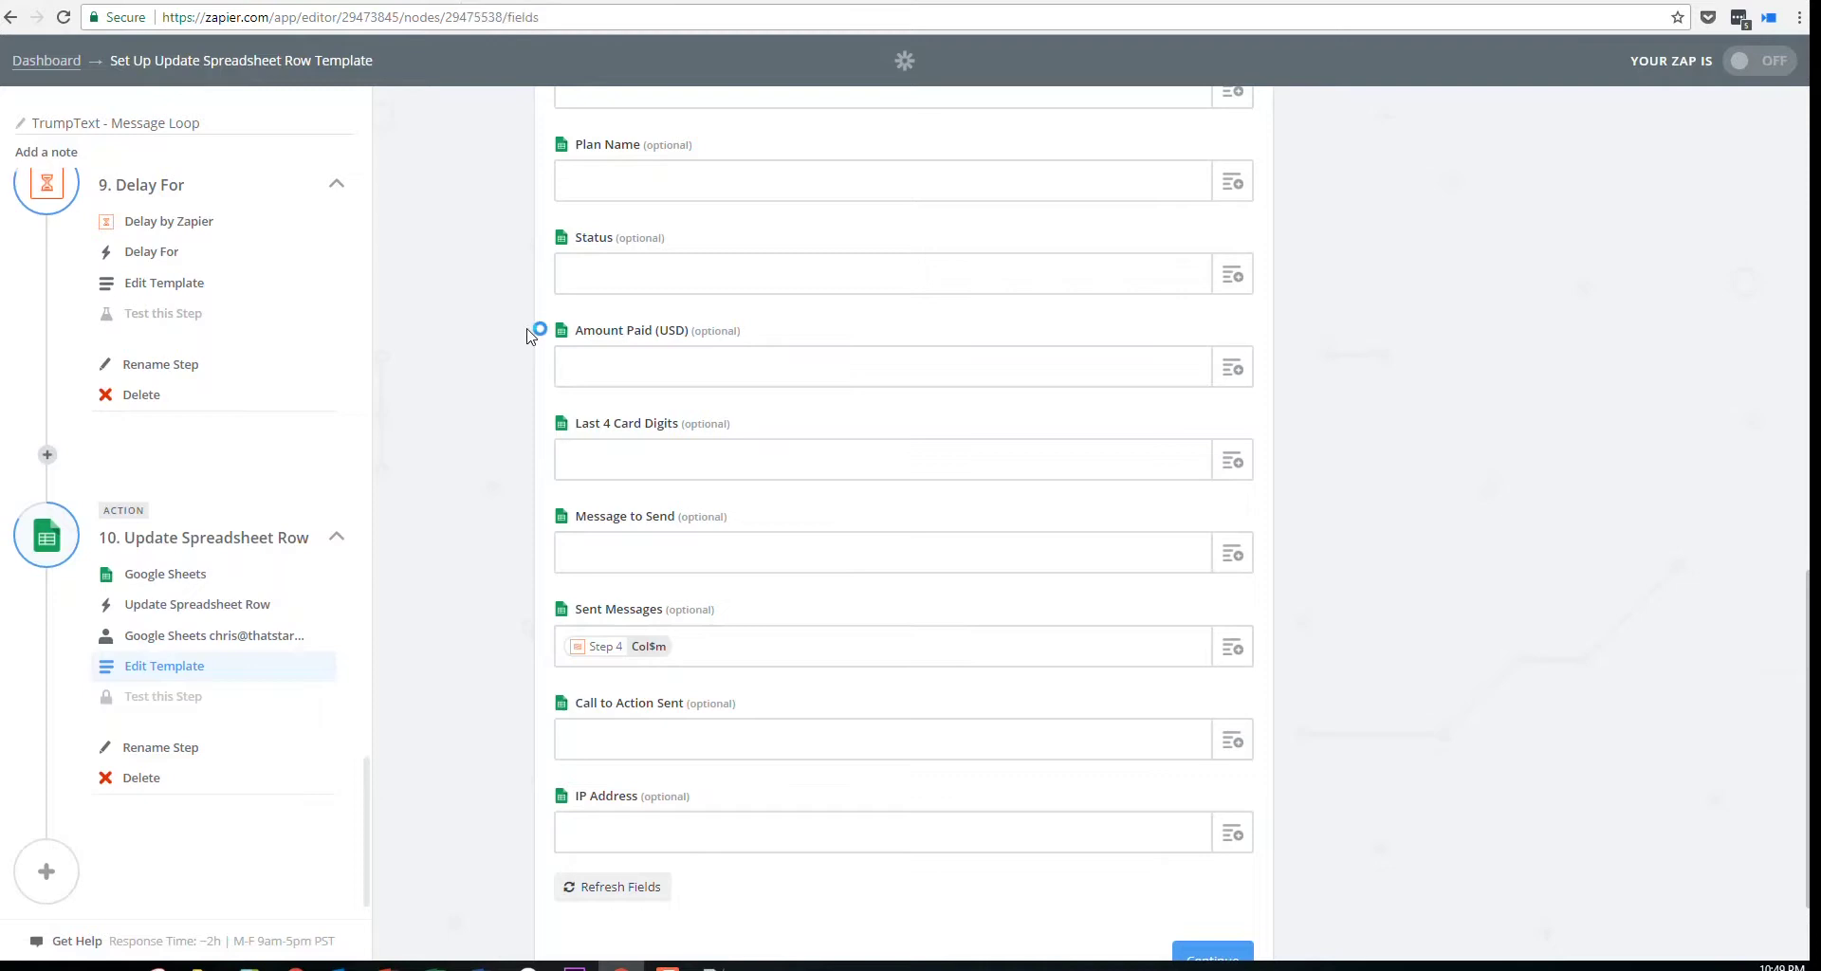
Review the Zap's steps from Updated MSG Sent to Message Number against the message columns in the TrumpText spreadsheet
left_click(531, 1)
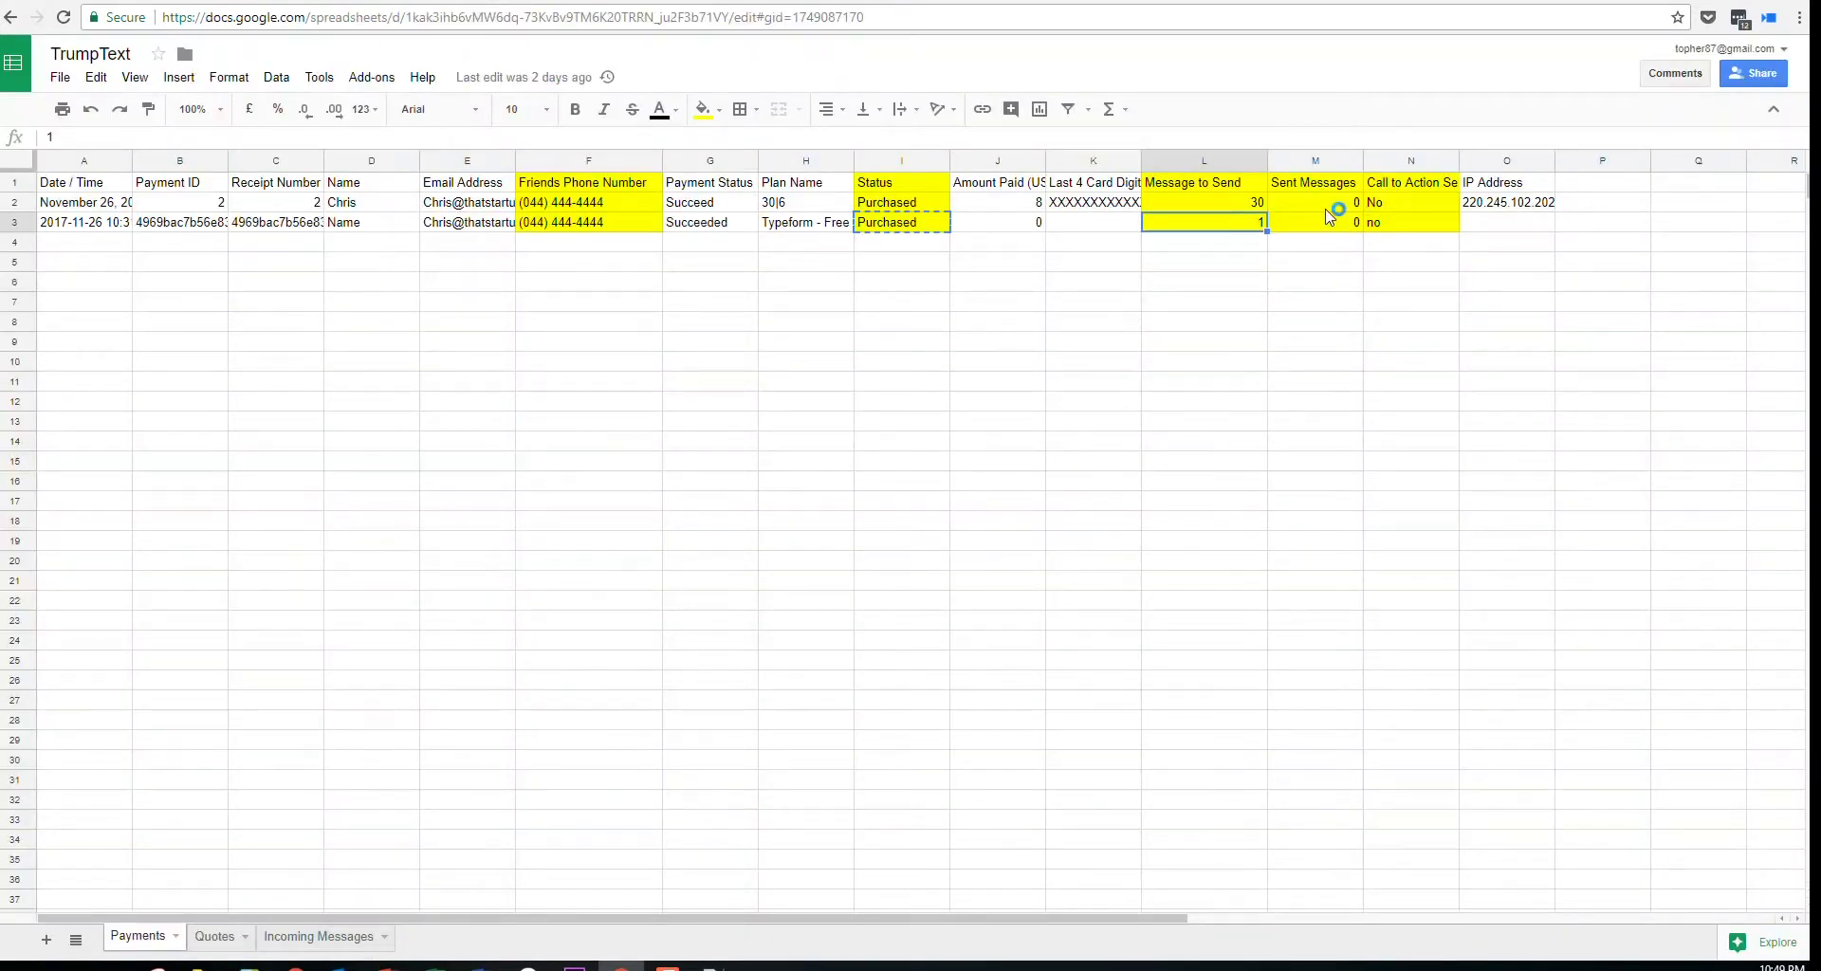
left_click(127, 1)
scroll(231, 520, "up", 11)
scroll(345, 532, "up", 20)
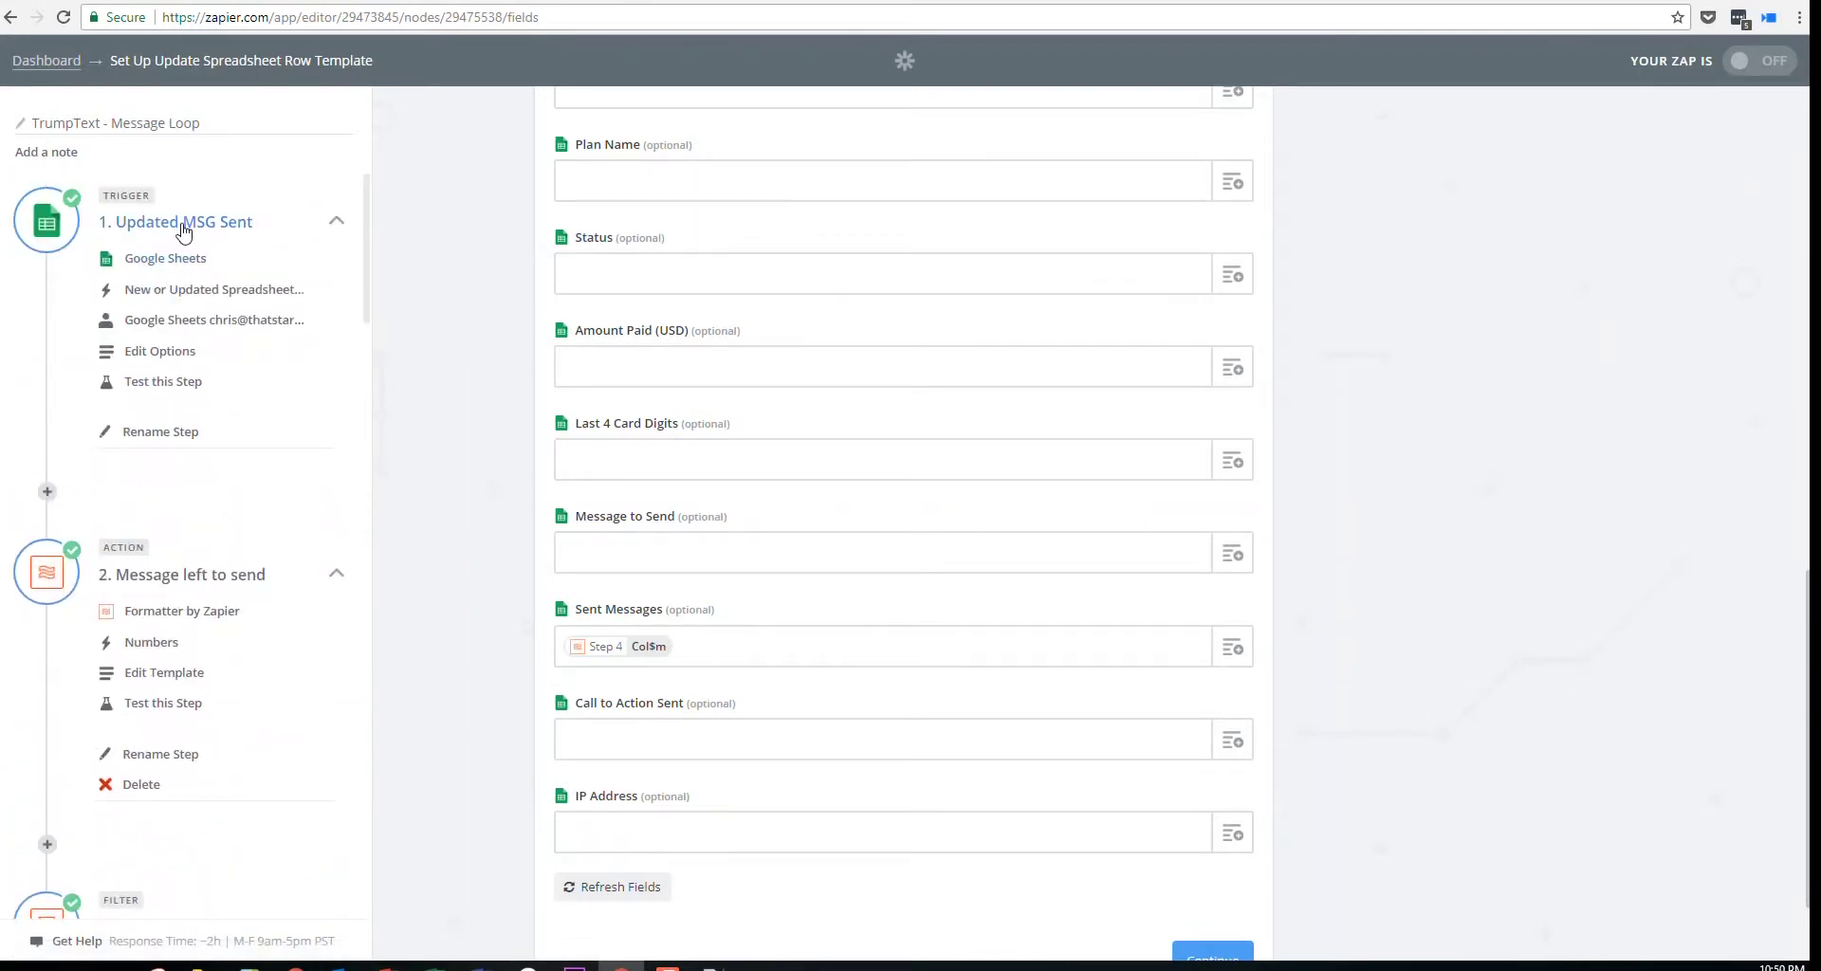
scroll(228, 398, "down", 2)
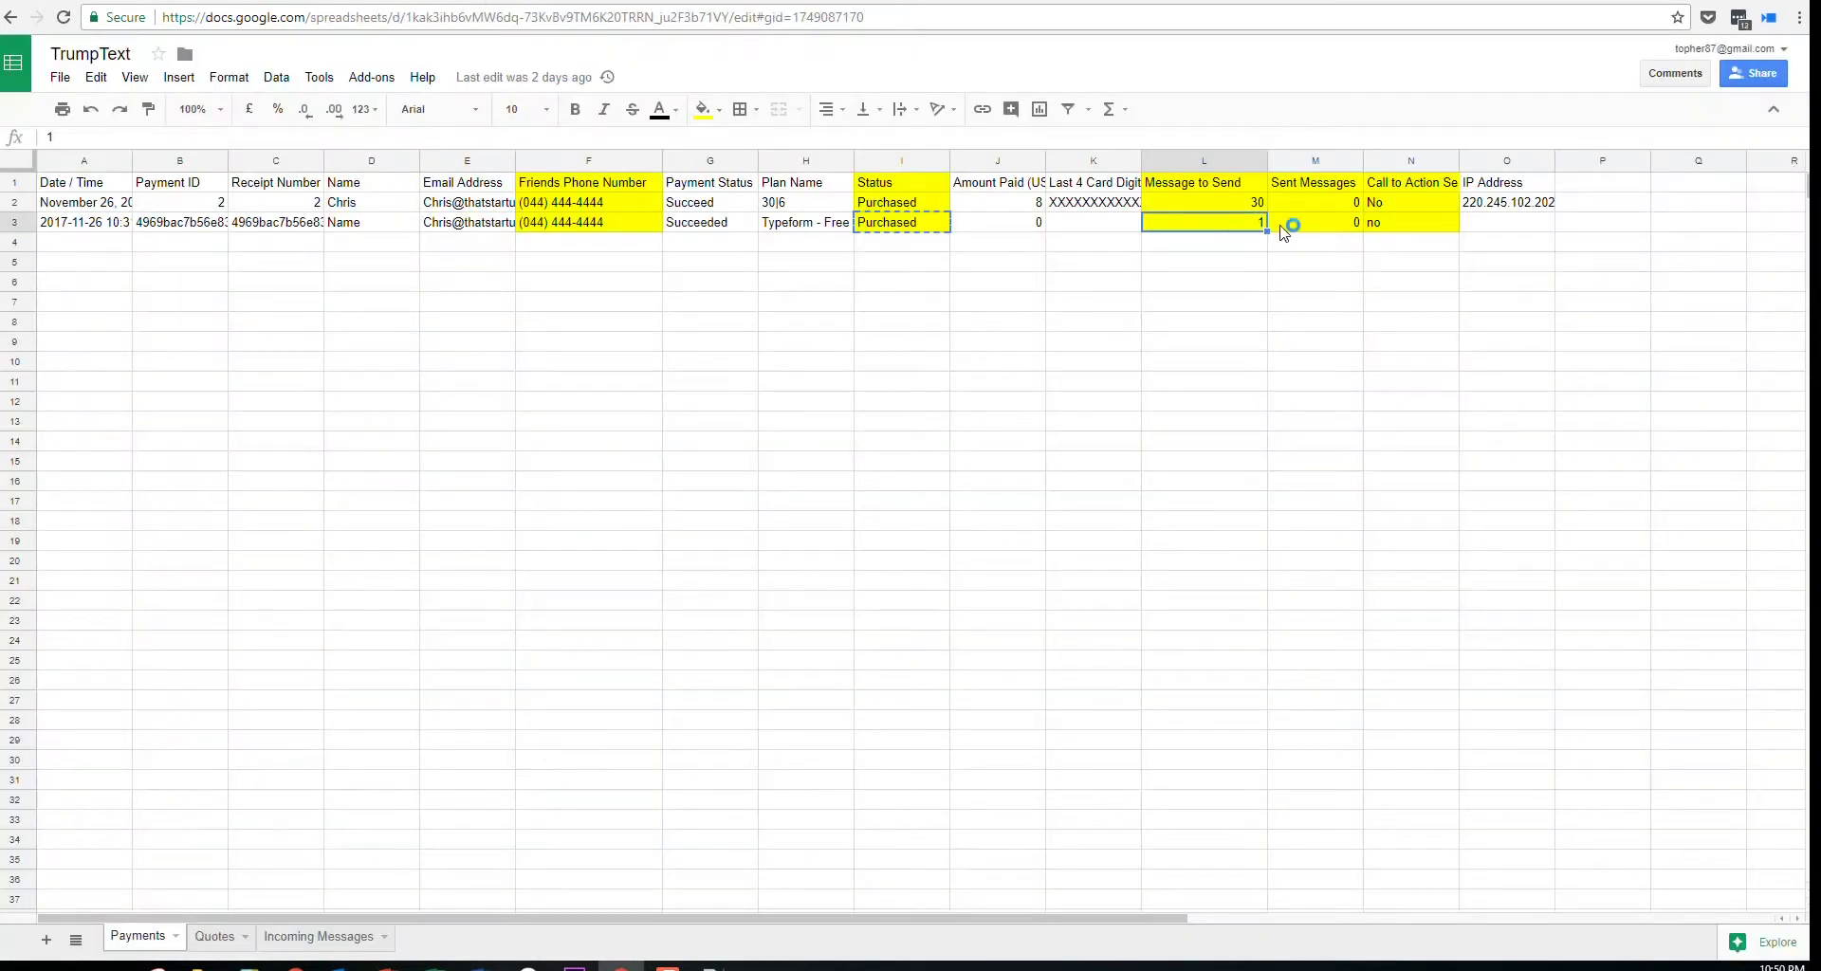
left_click(532, 1)
left_click(80, 3)
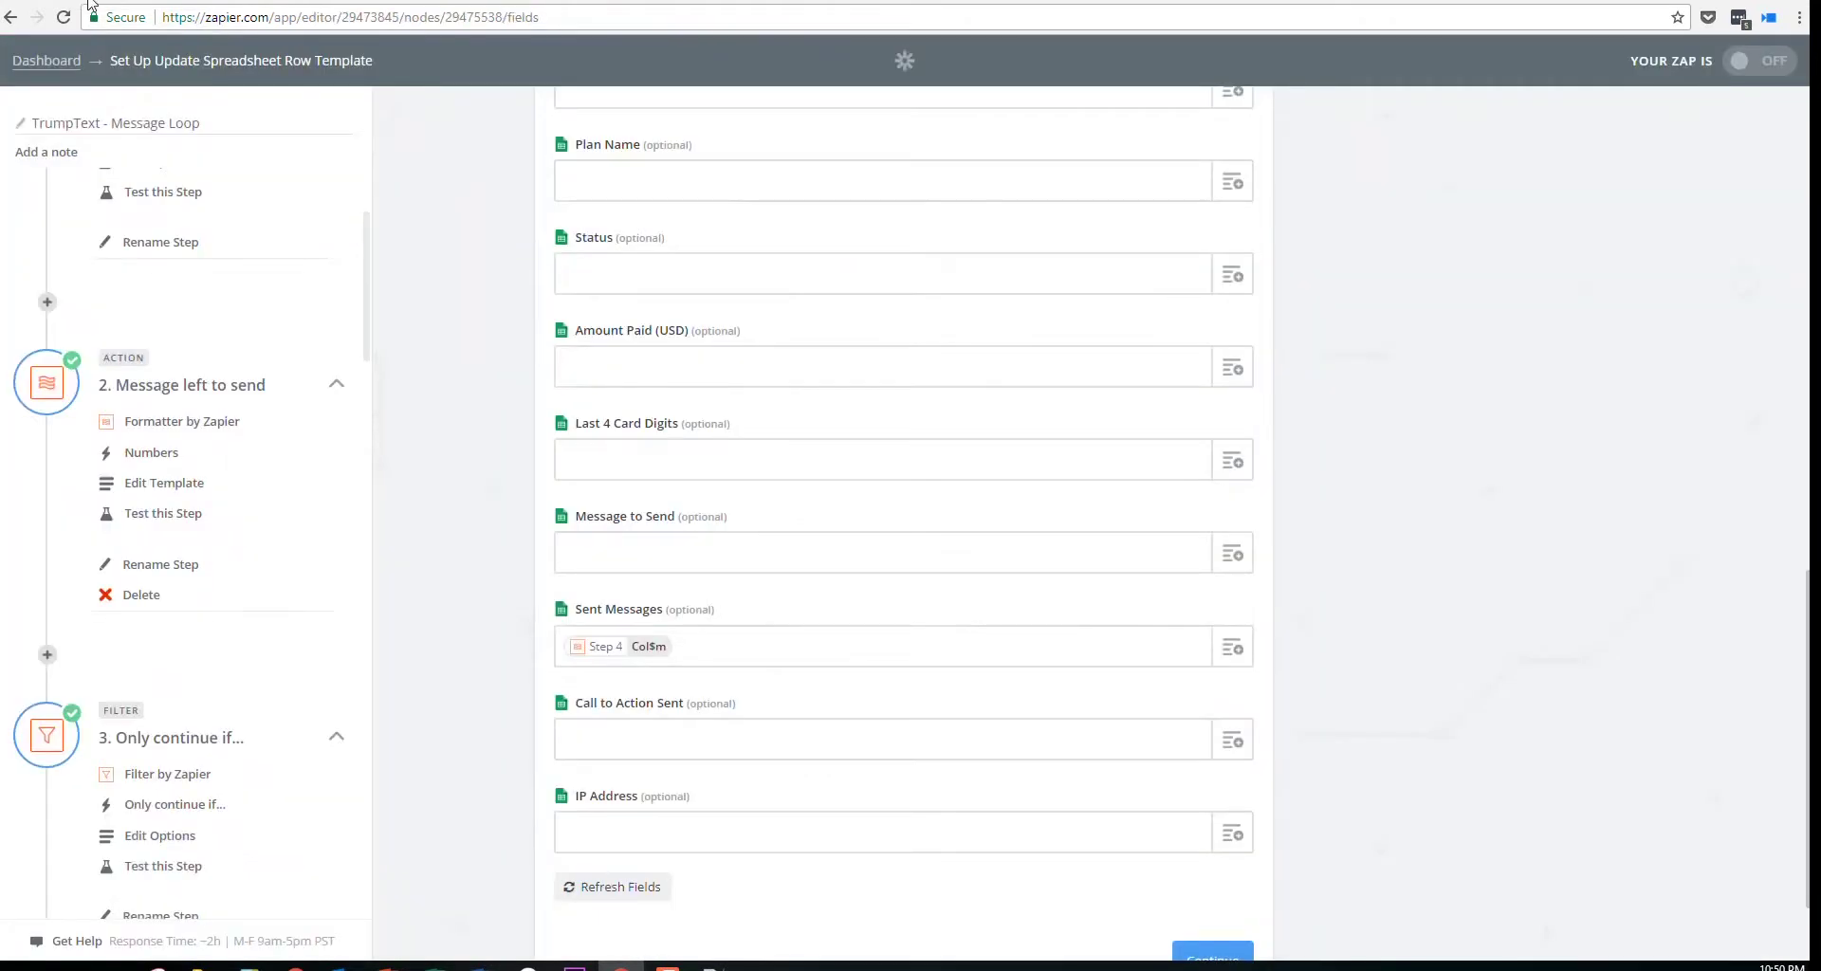
scroll(218, 418, "down", 3)
scroll(258, 378, "down", 6)
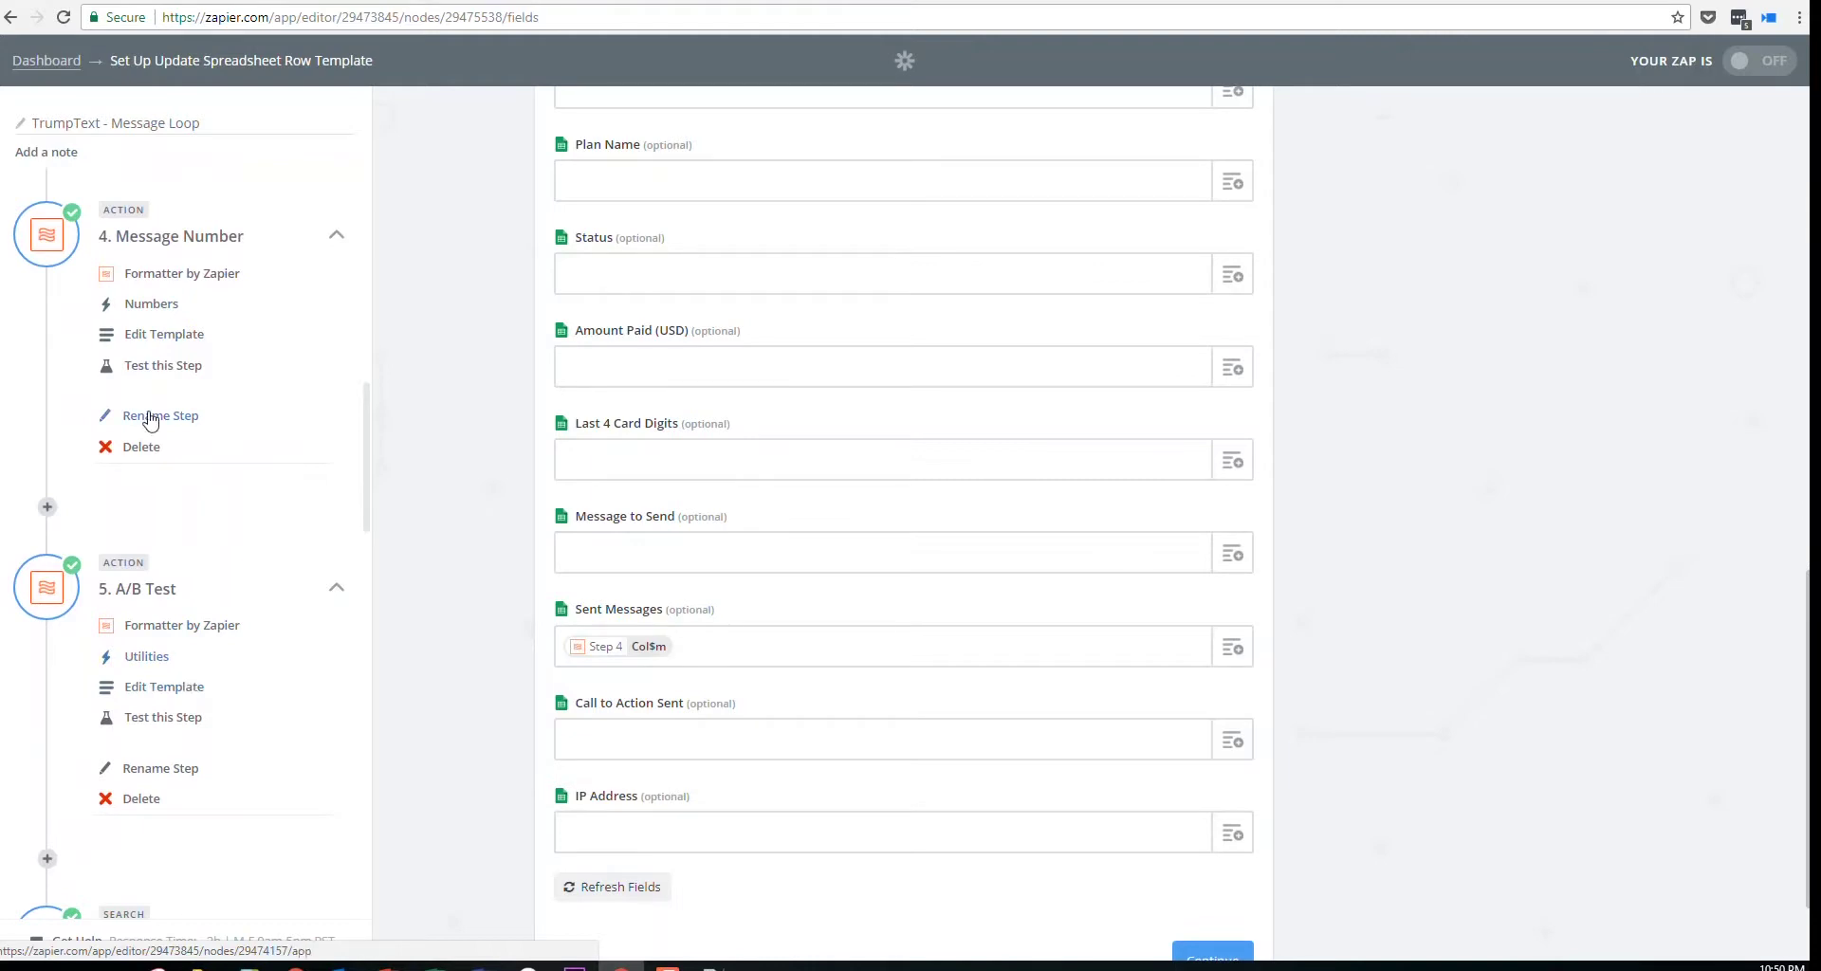
left_click(439, 1)
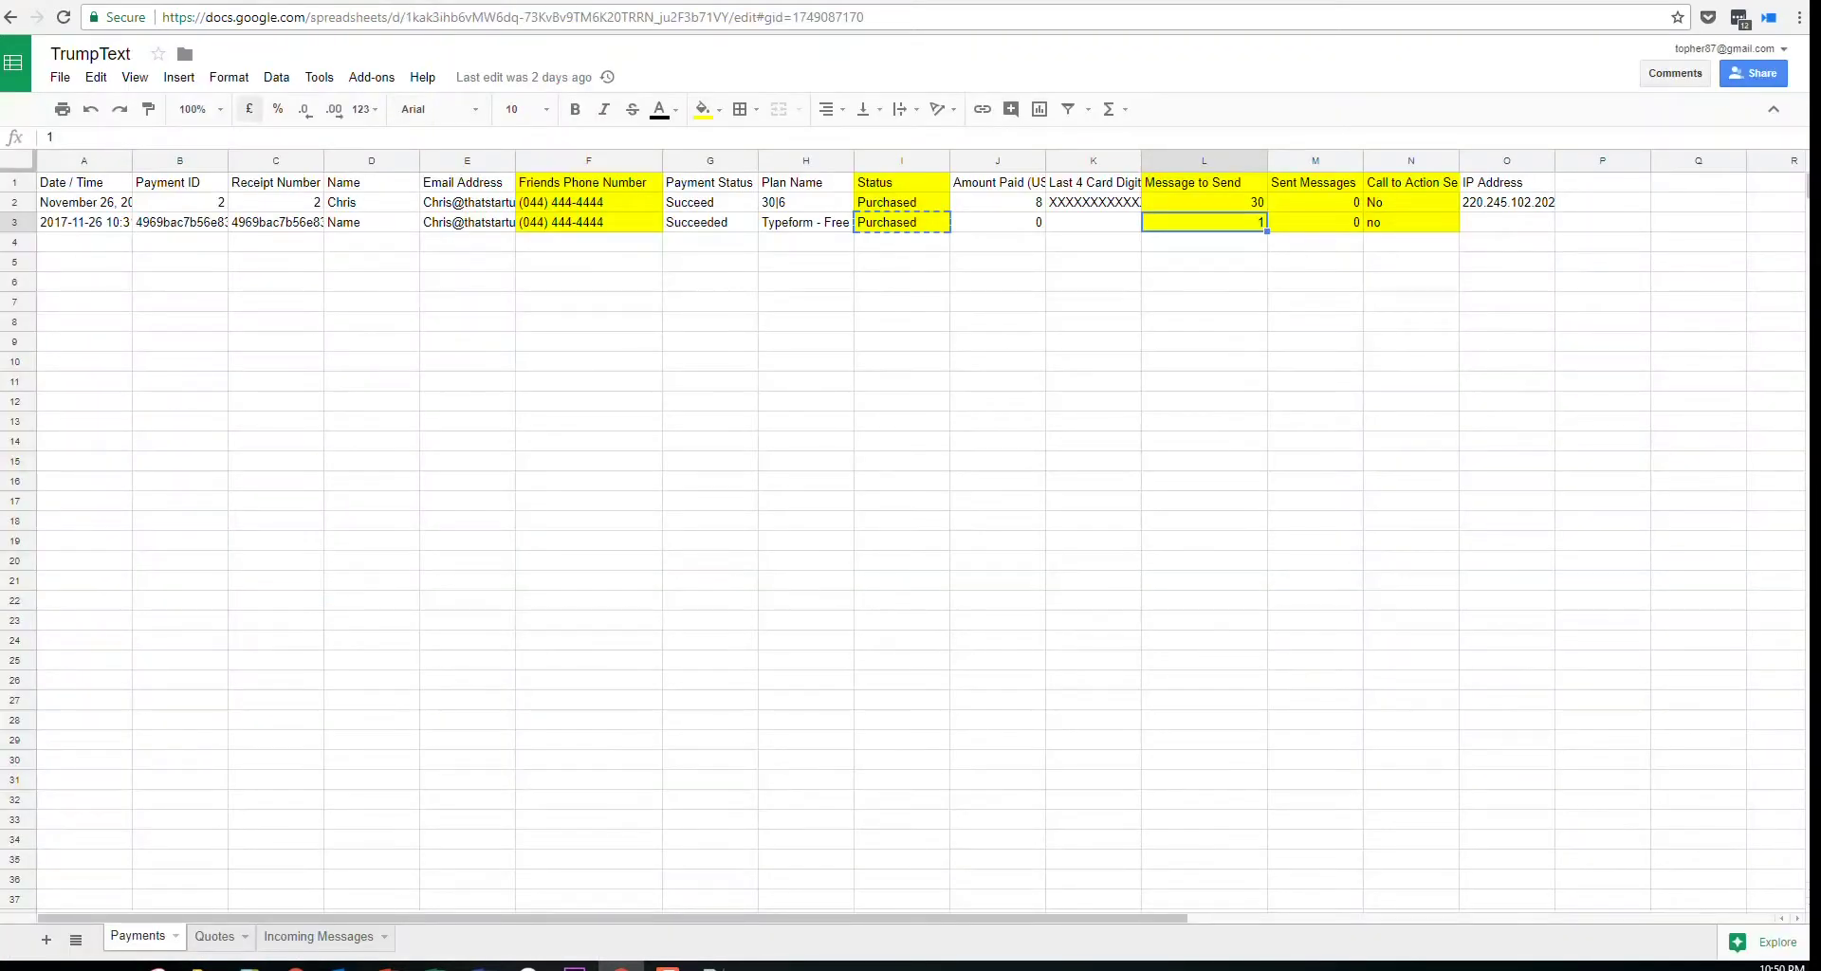
Return to the Update Spreadsheet Row template in Zapier and save it by continuing
left_click(249, 1)
scroll(310, 577, "down", 12)
scroll(305, 573, "down", 7)
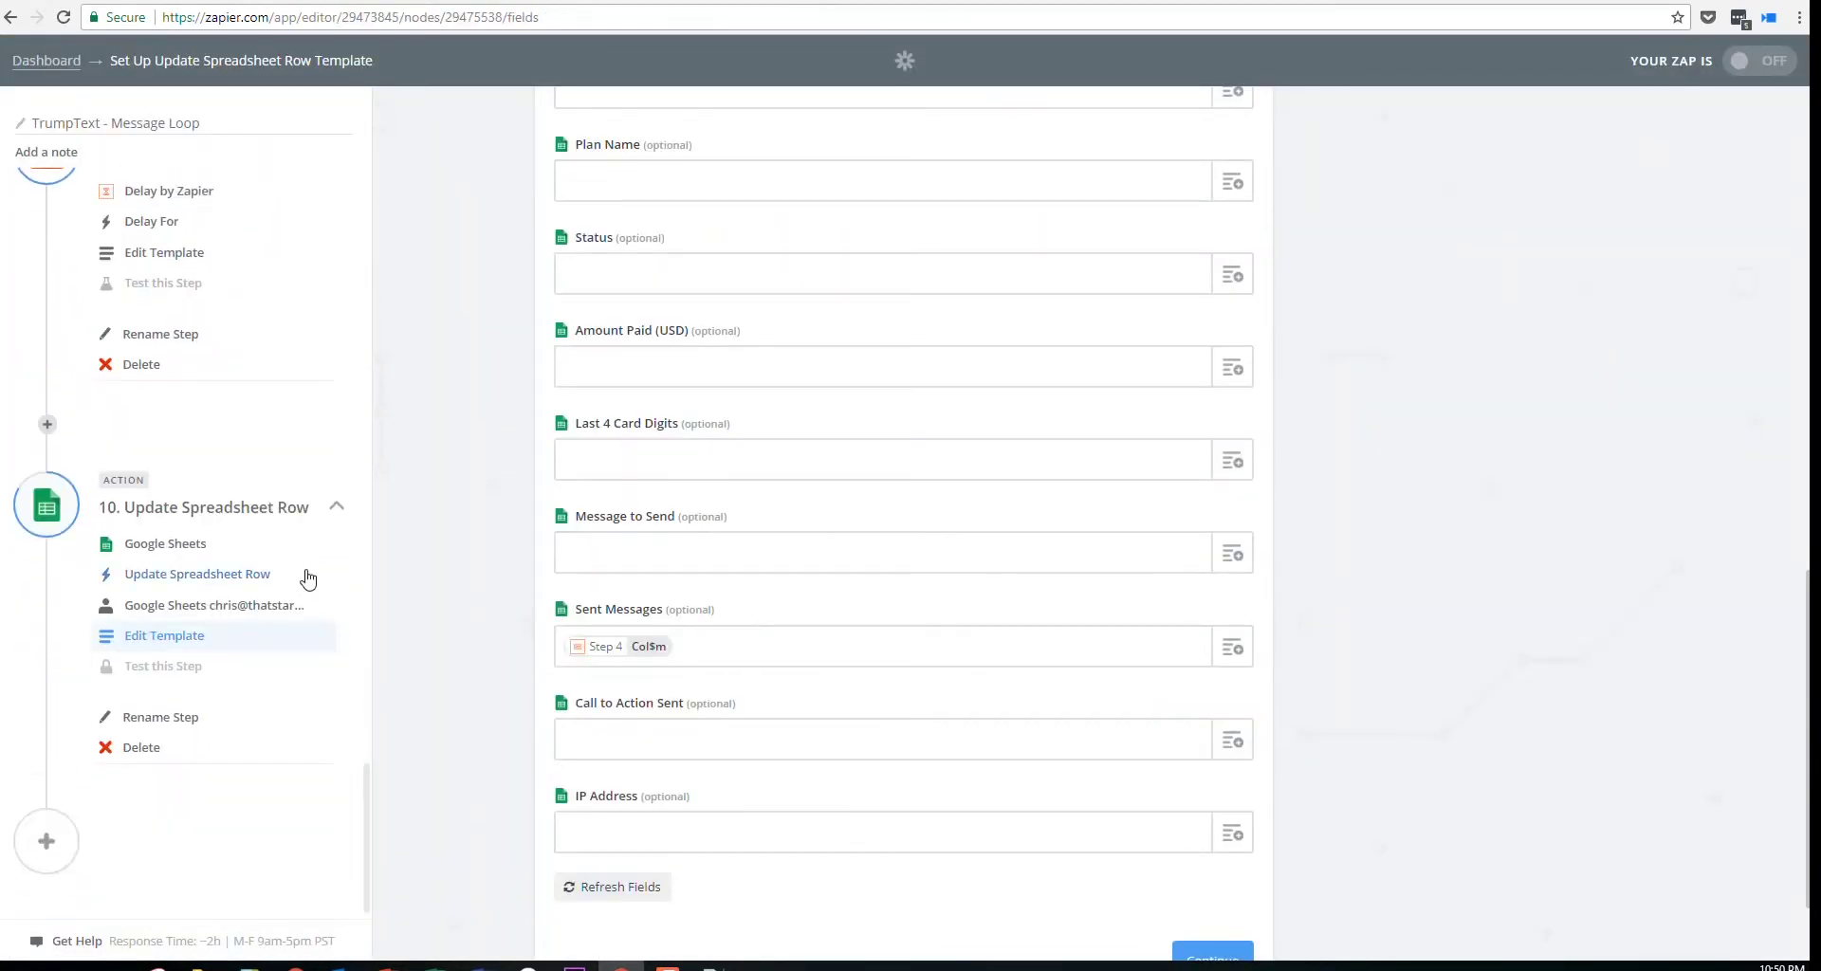
scroll(1267, 873, "down", 1)
left_click(1200, 849)
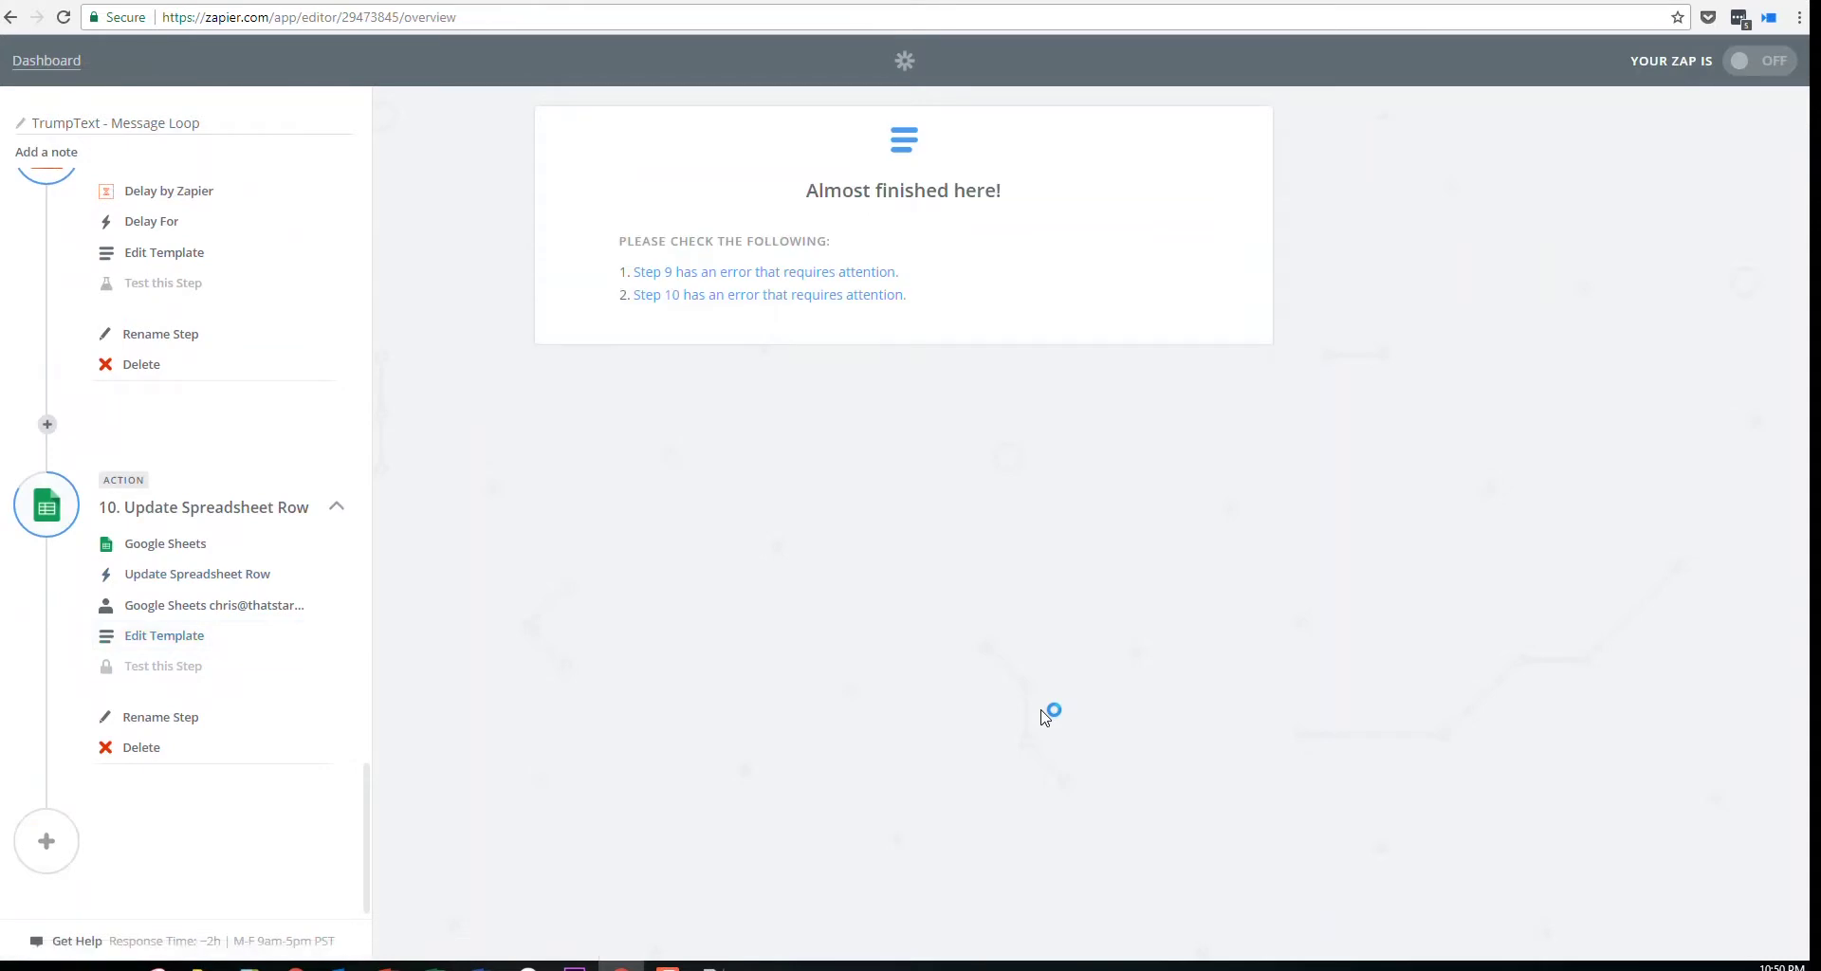
Run the test of the Delay For step, creating its sample delay
left_click(684, 275)
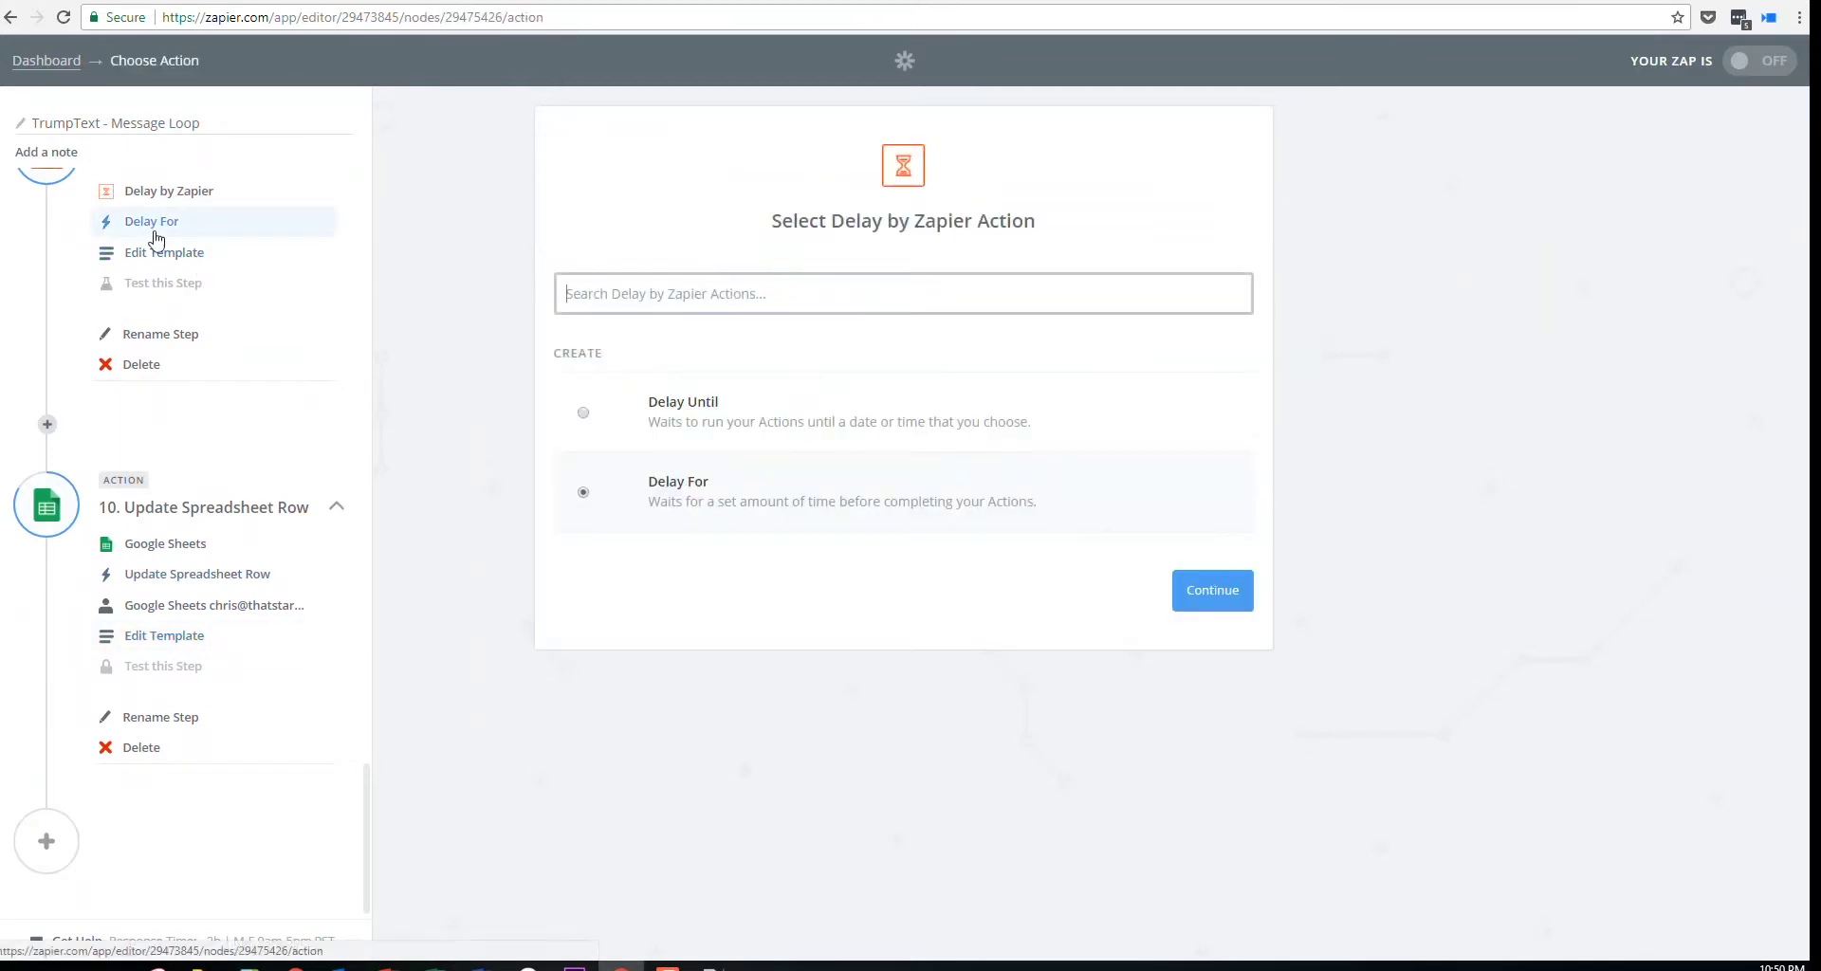
scroll(199, 379, "up", 2)
left_click(173, 477)
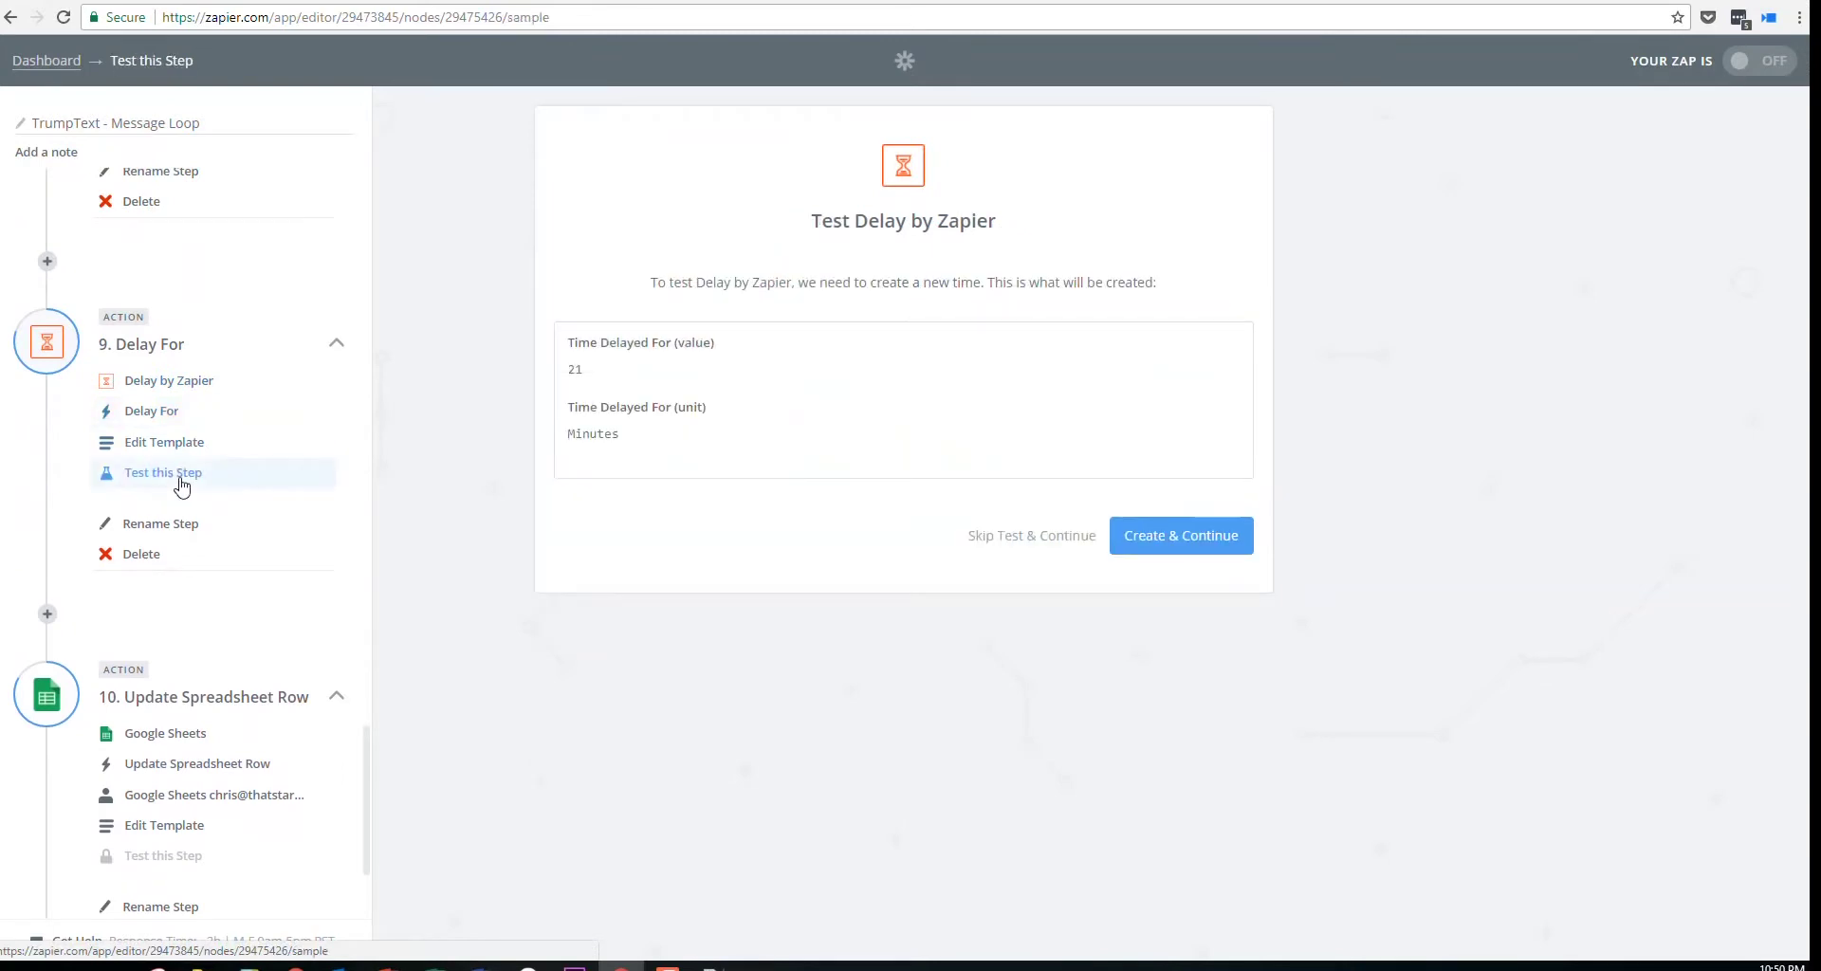
left_click(1148, 543)
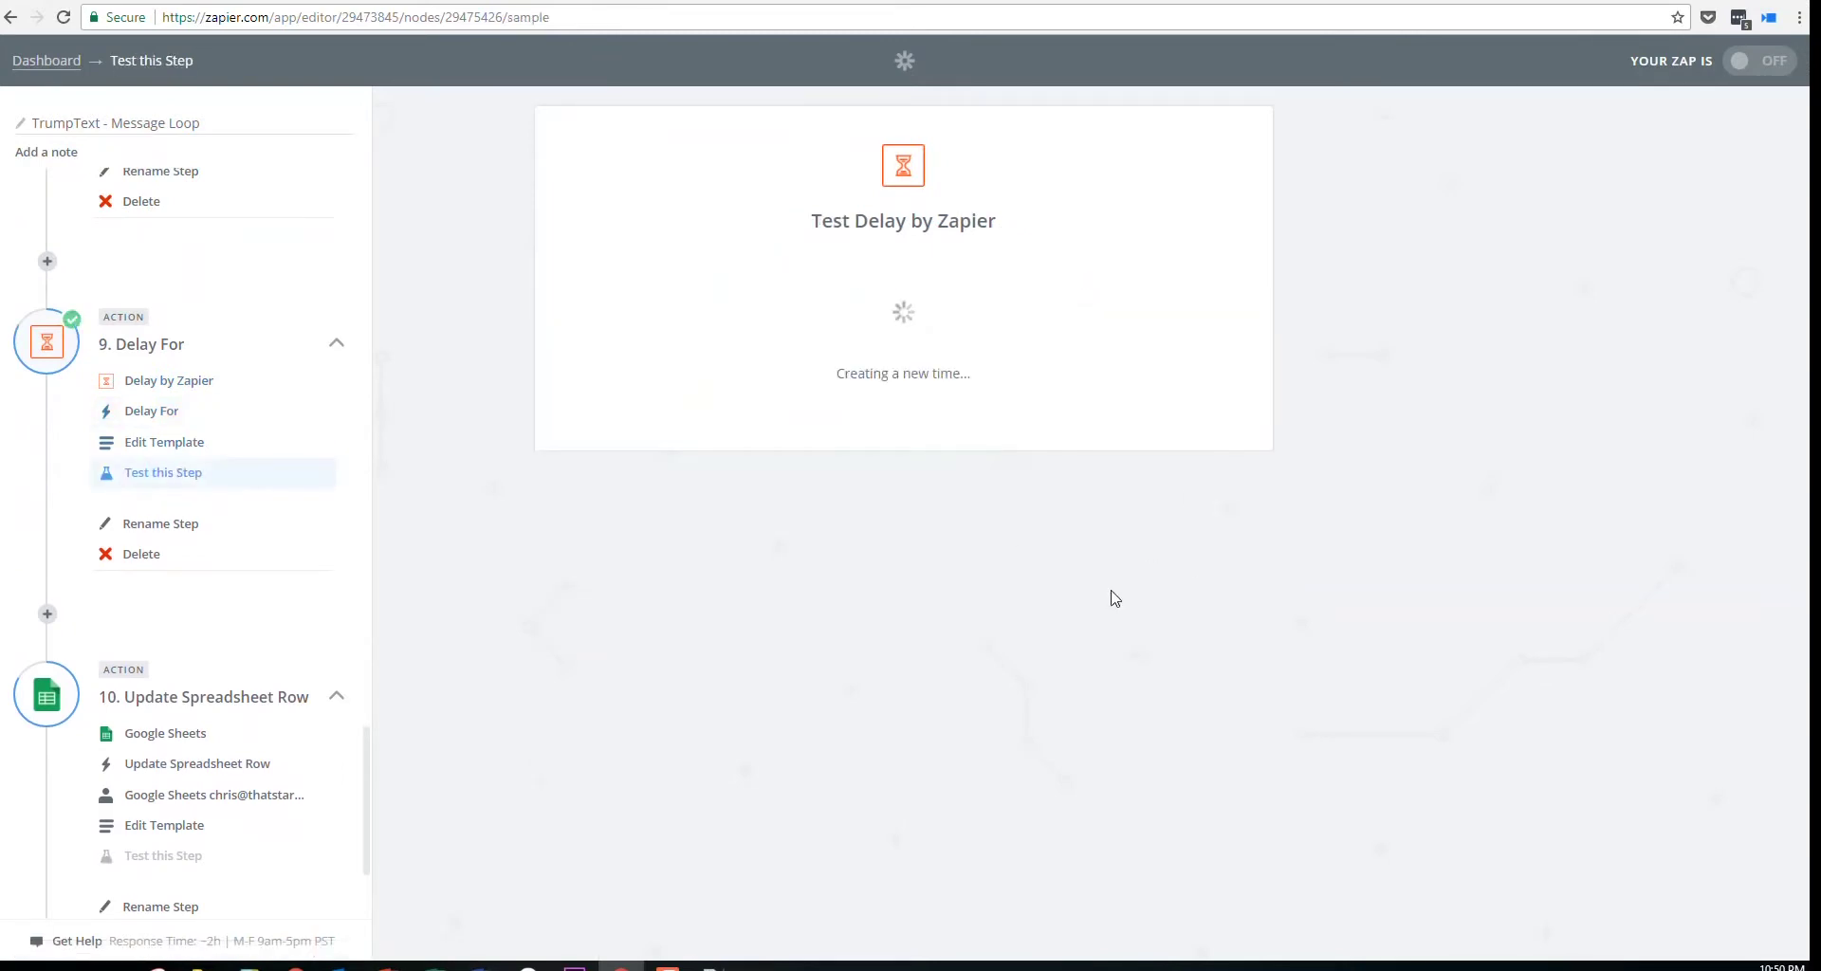
Save and test the Update Spreadsheet Row step, and check row 3's Sent Messages cell in the TrumpText spreadsheet
scroll(237, 617, "down", 1)
left_click(166, 730)
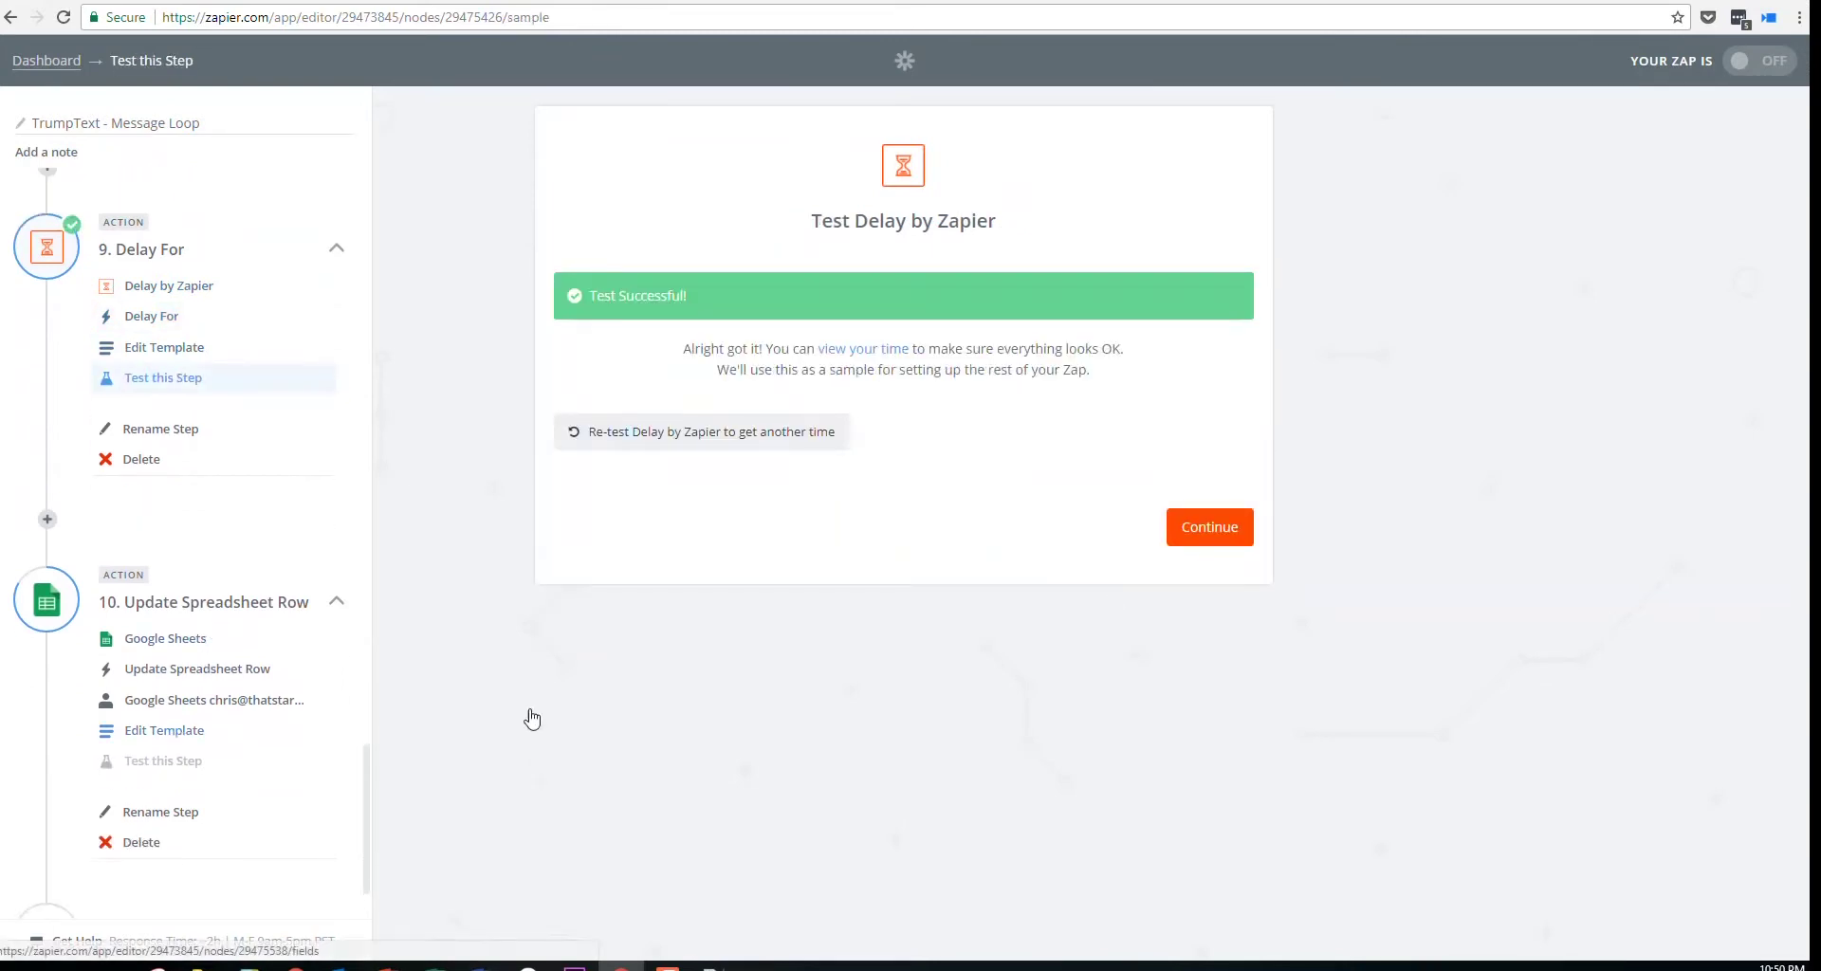
scroll(996, 655, "down", 2)
scroll(1043, 721, "down", 10)
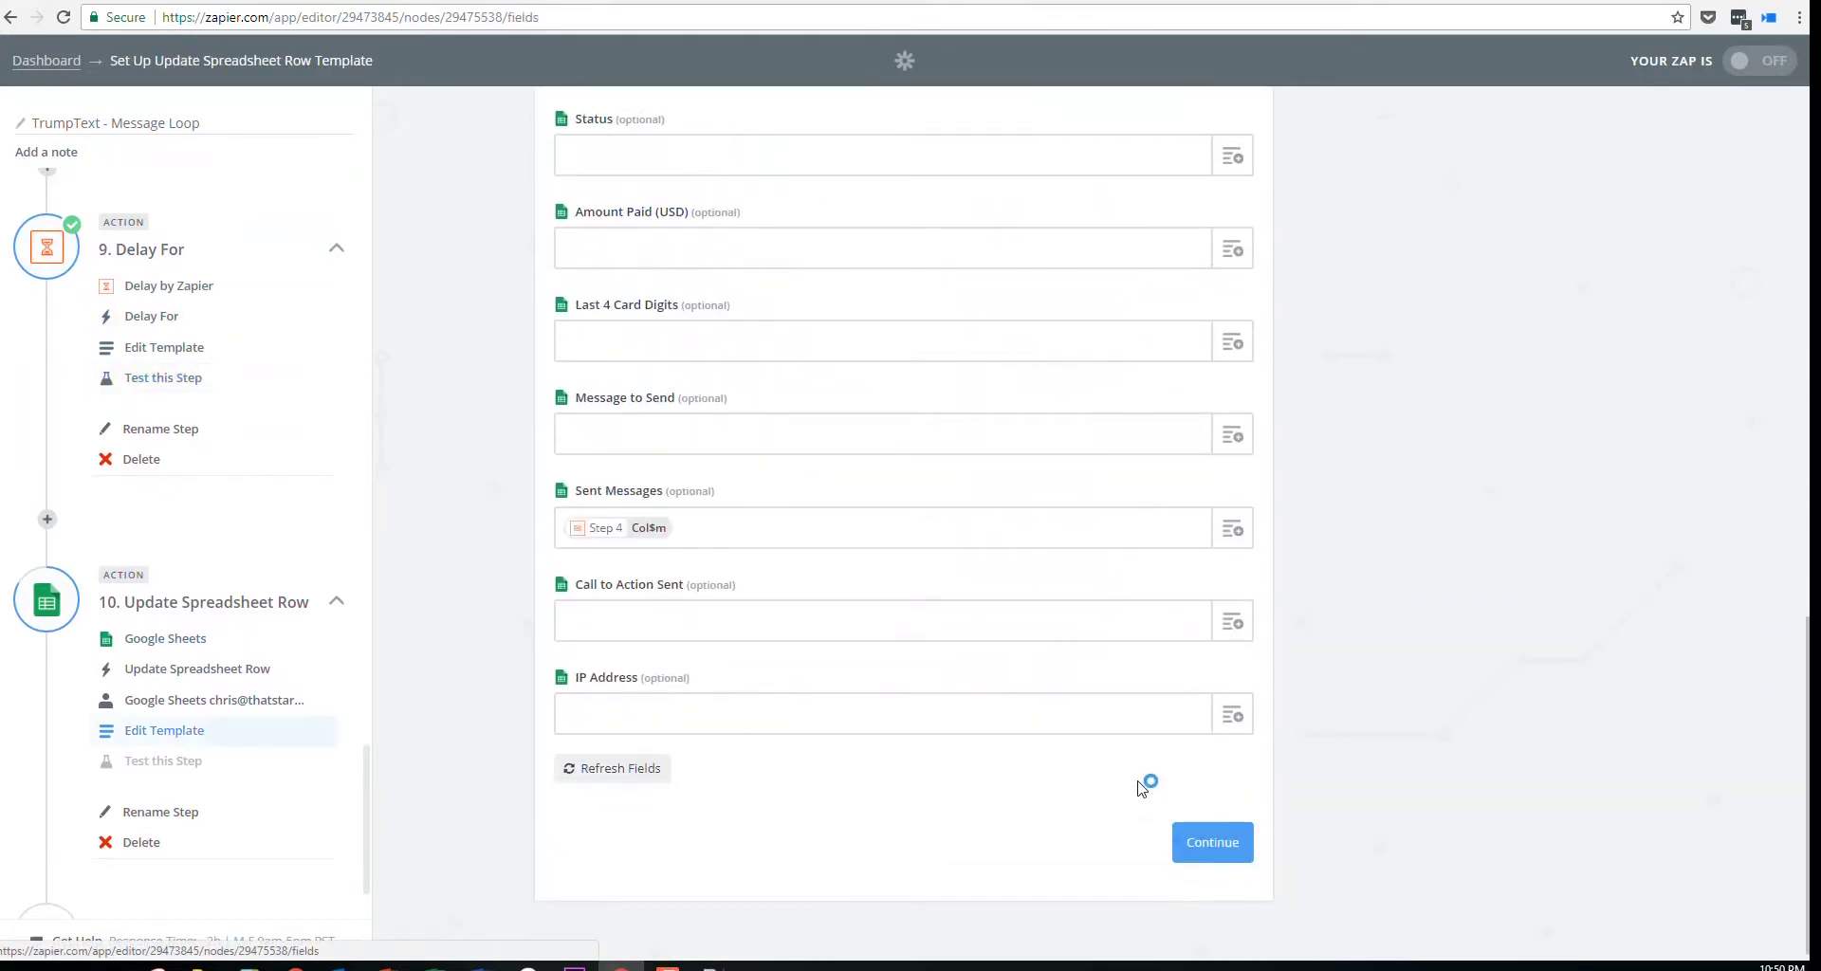
left_click(1216, 842)
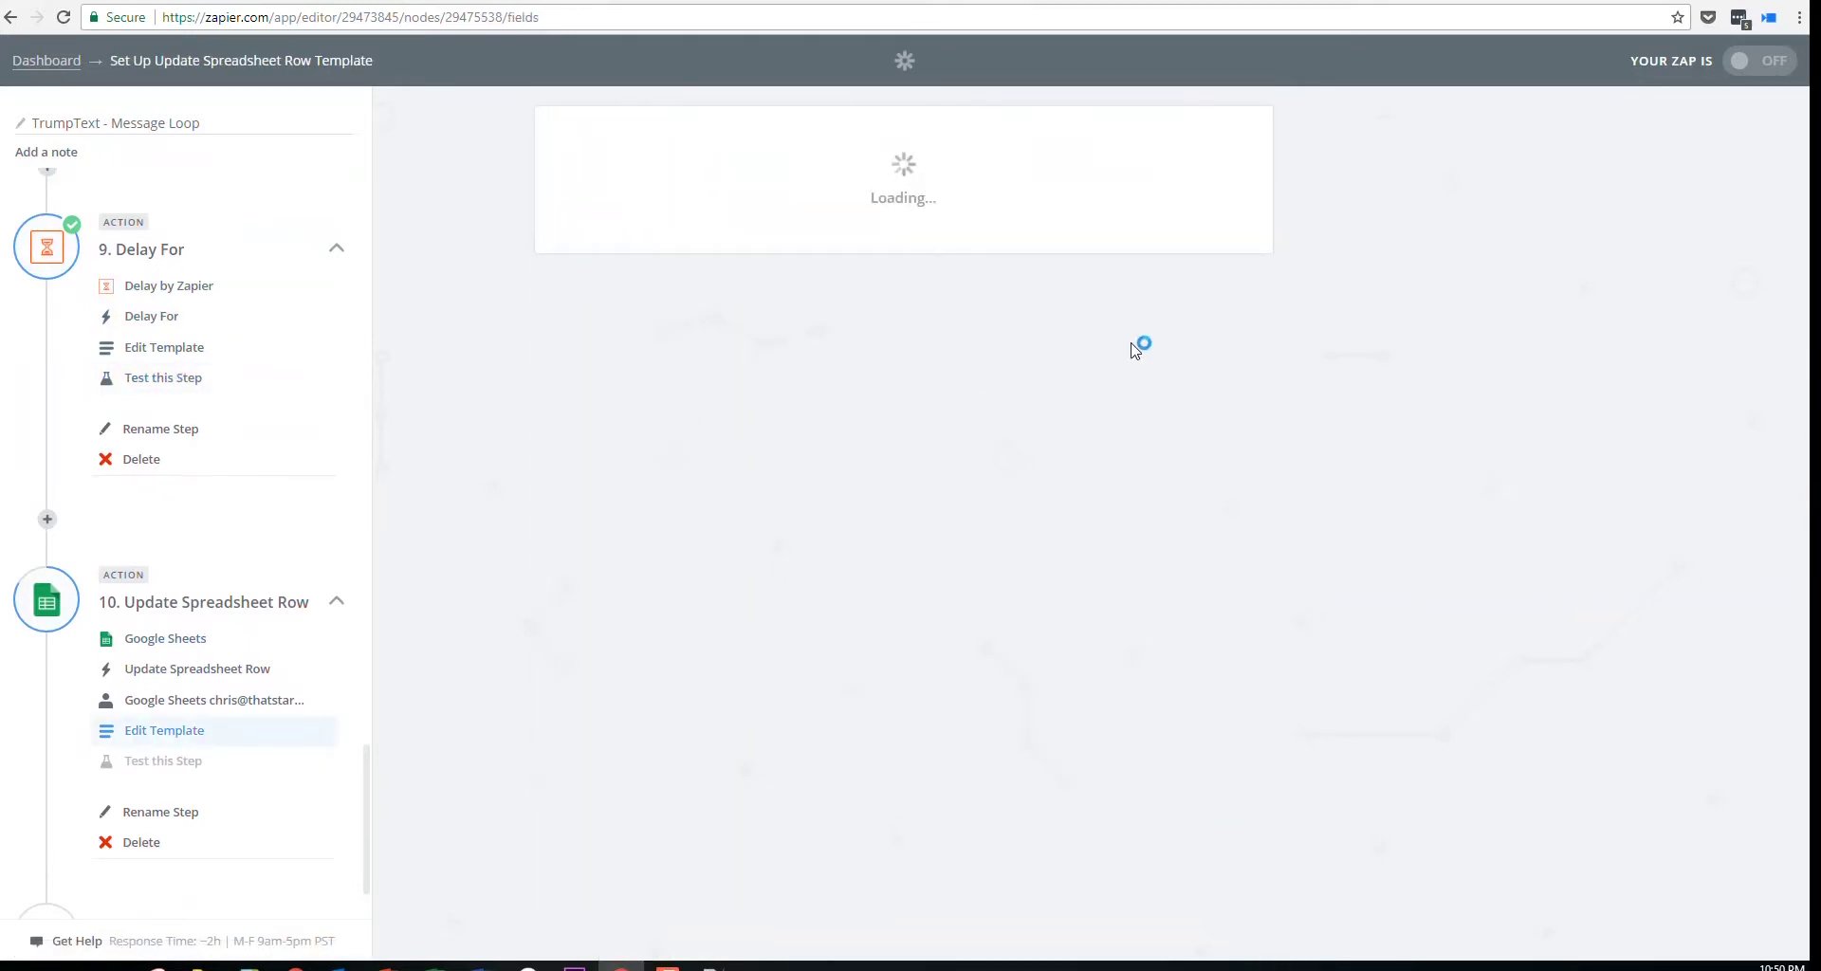
scroll(1374, 531, "down", 2)
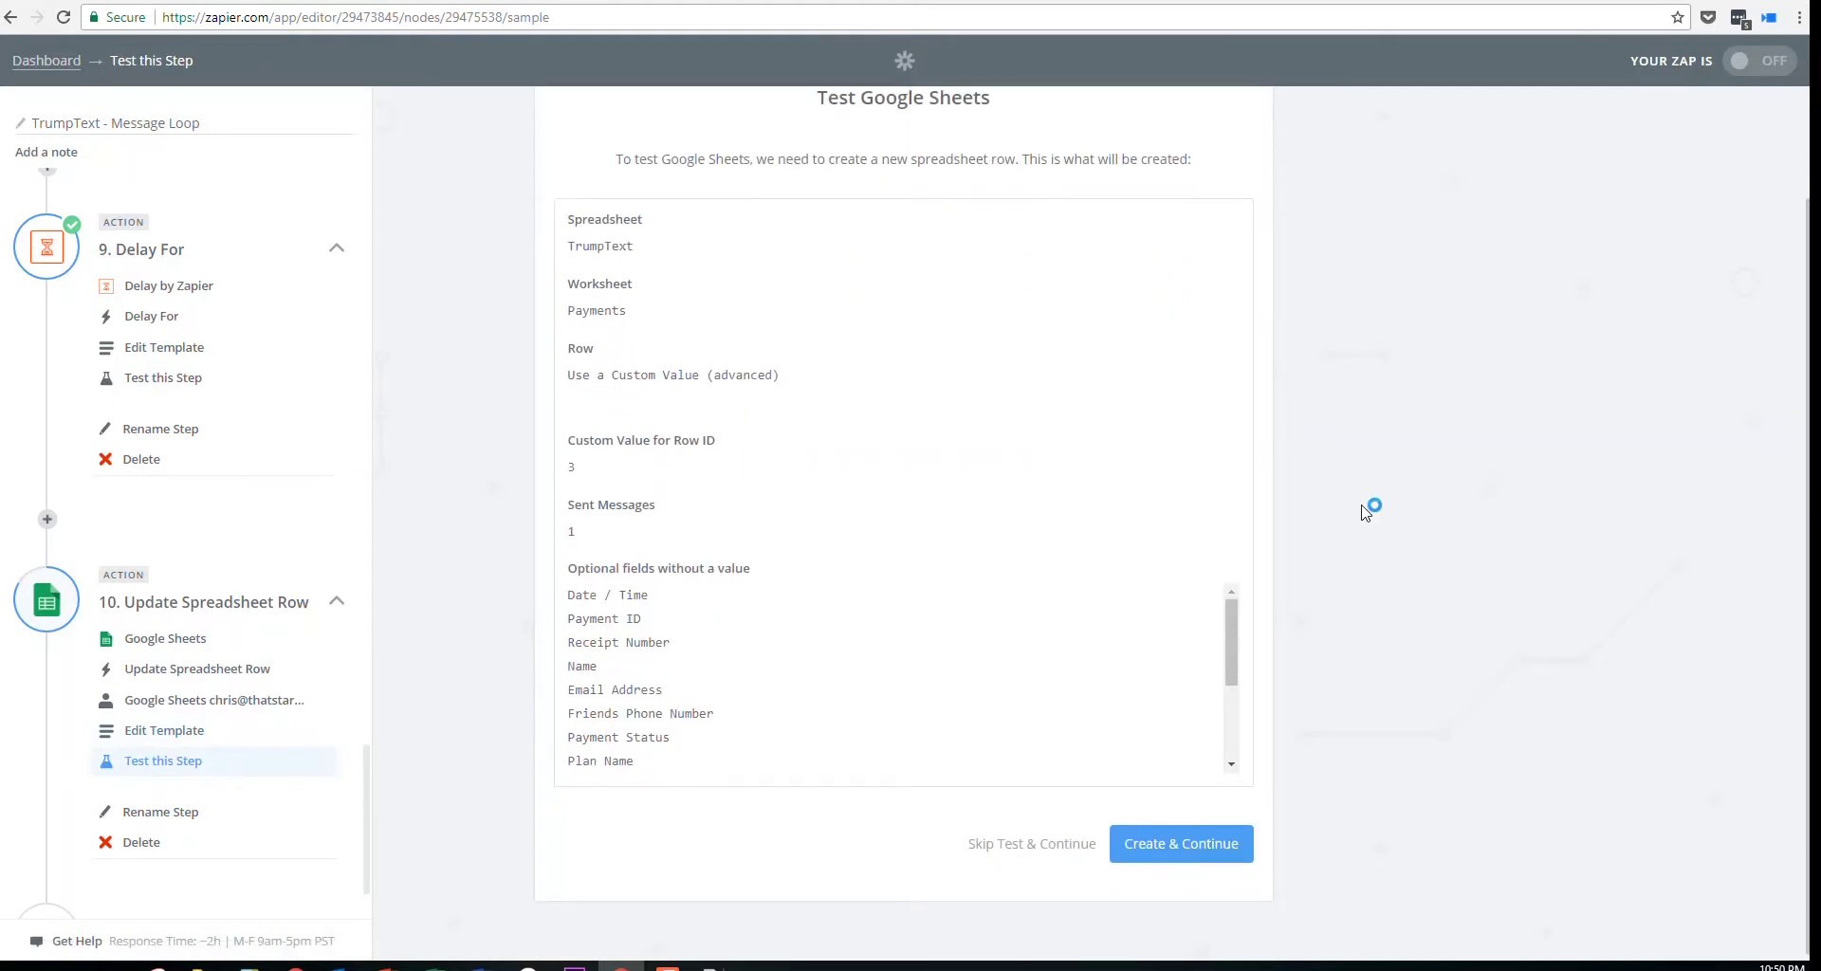
left_click(1178, 854)
key("ctrl+Tab")
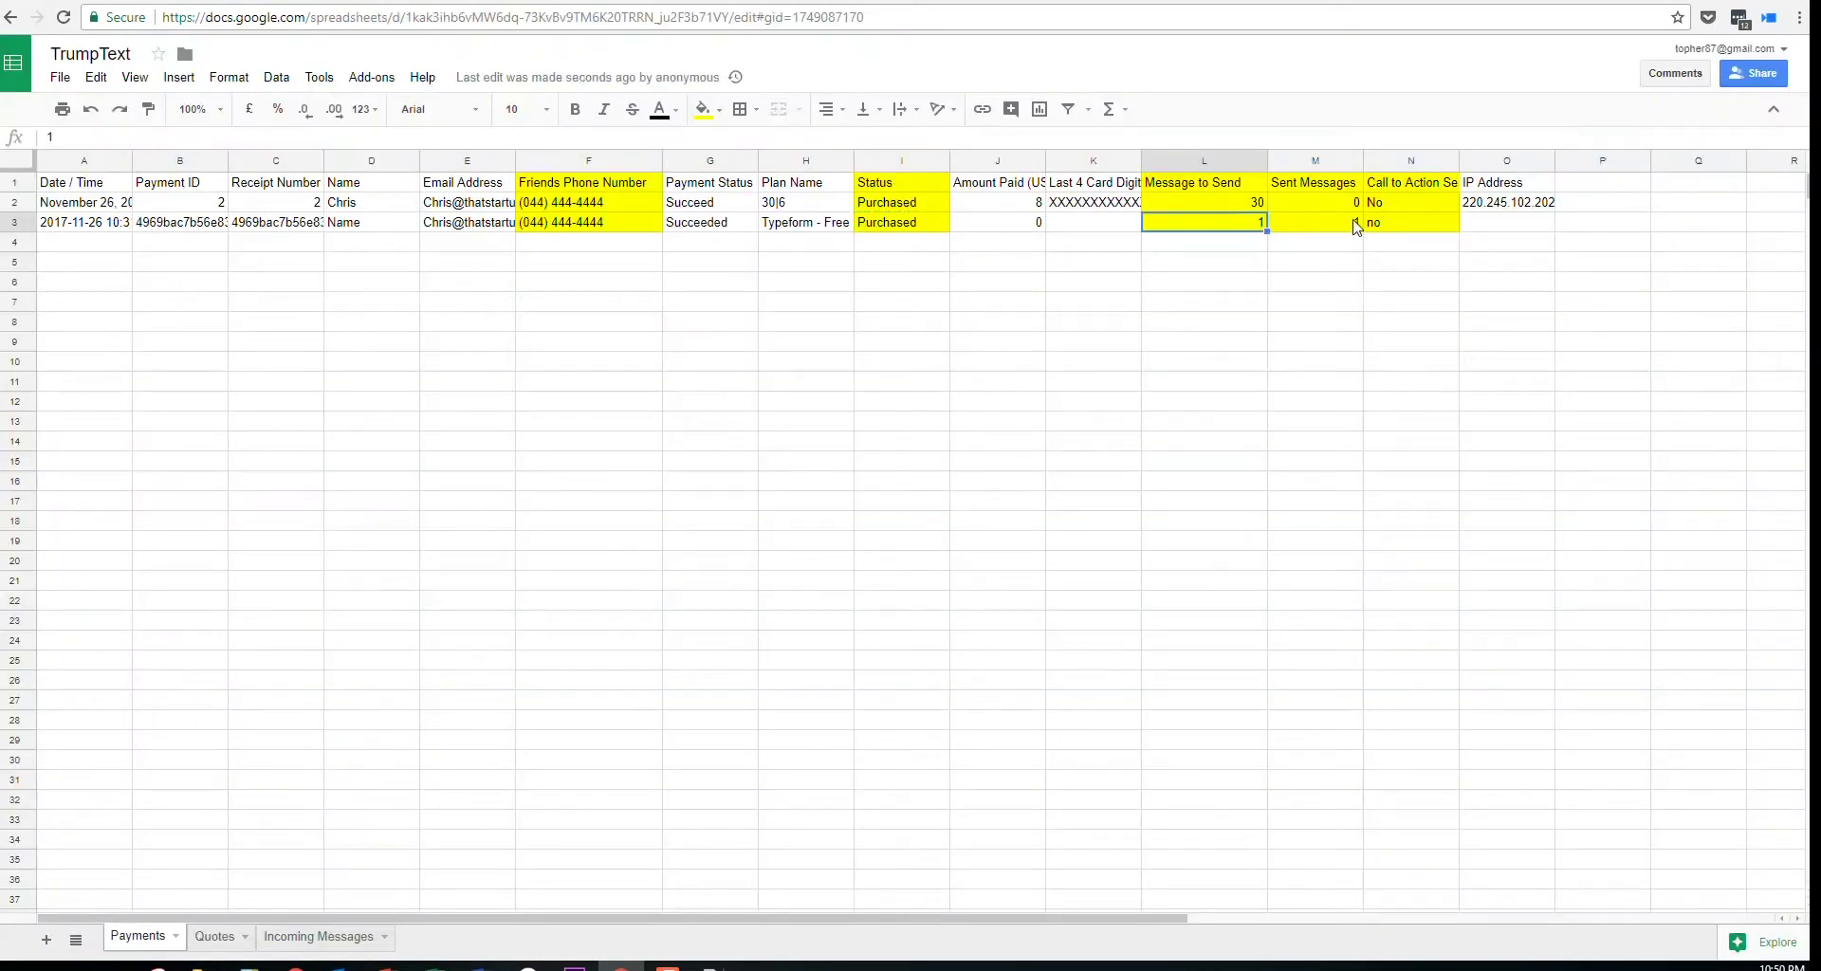
left_click(1333, 224)
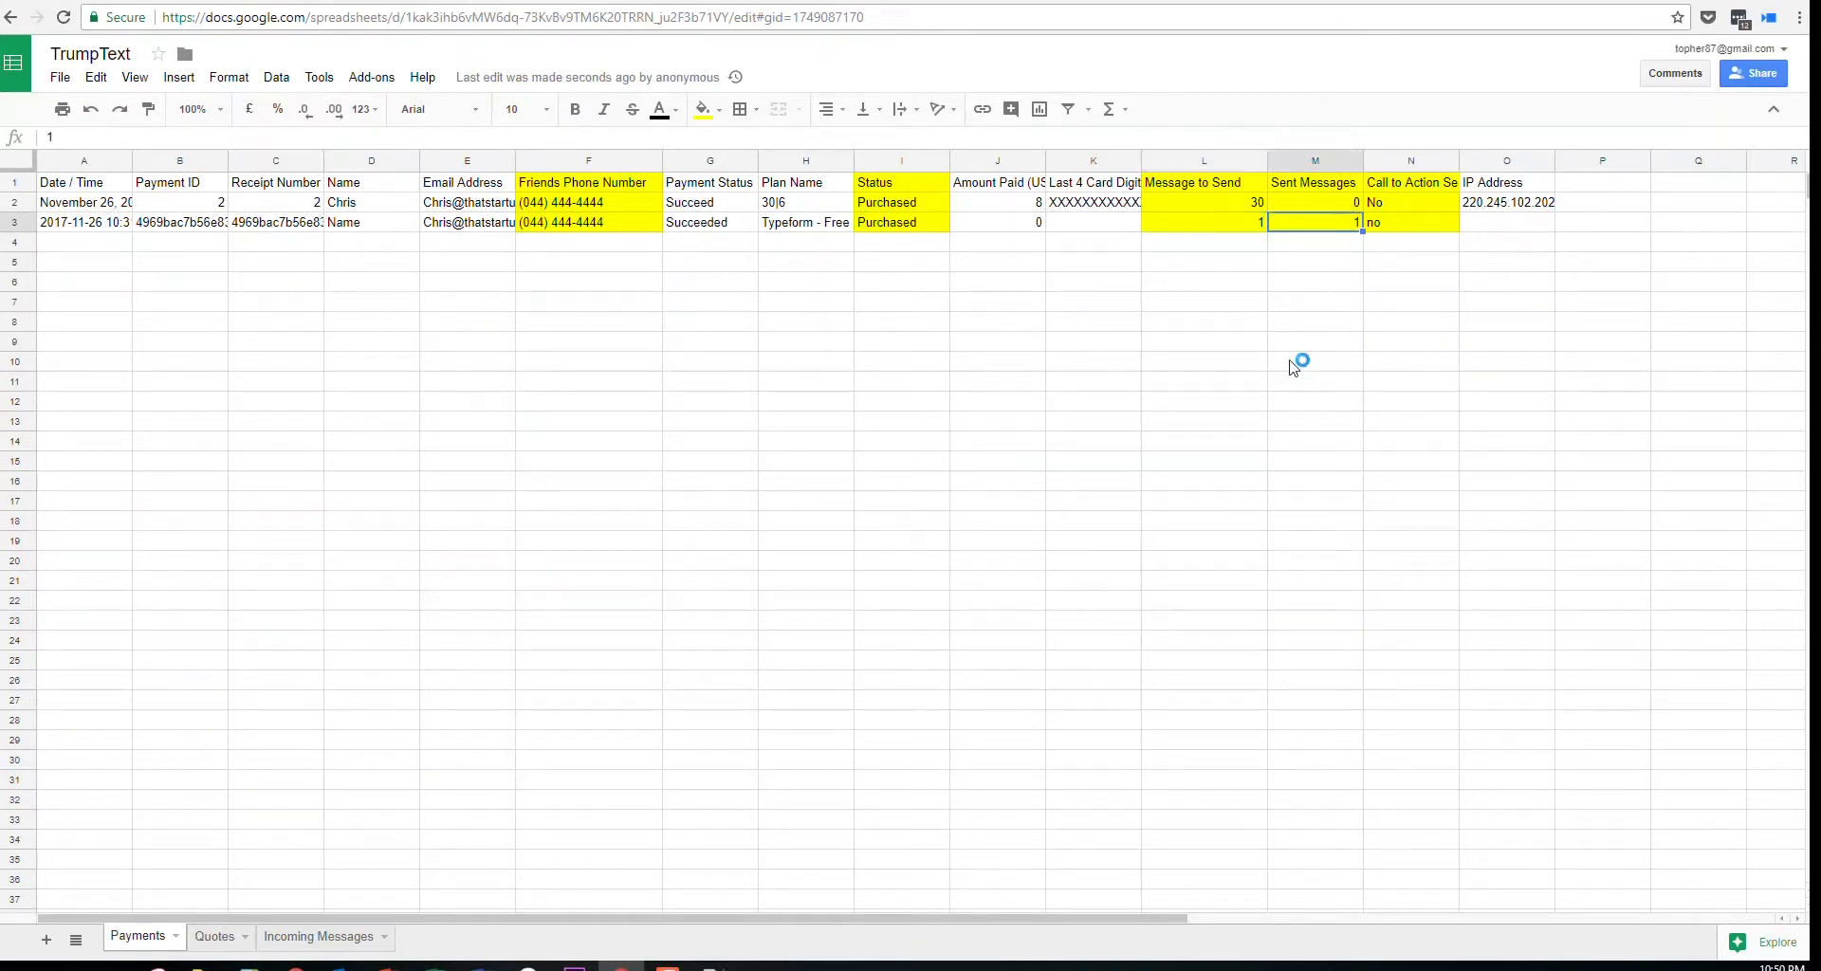
Return to the Message Loop Zap in Zapier and turn it on
key("ctrl+shift+Tab")
scroll(242, 664, "down", 2)
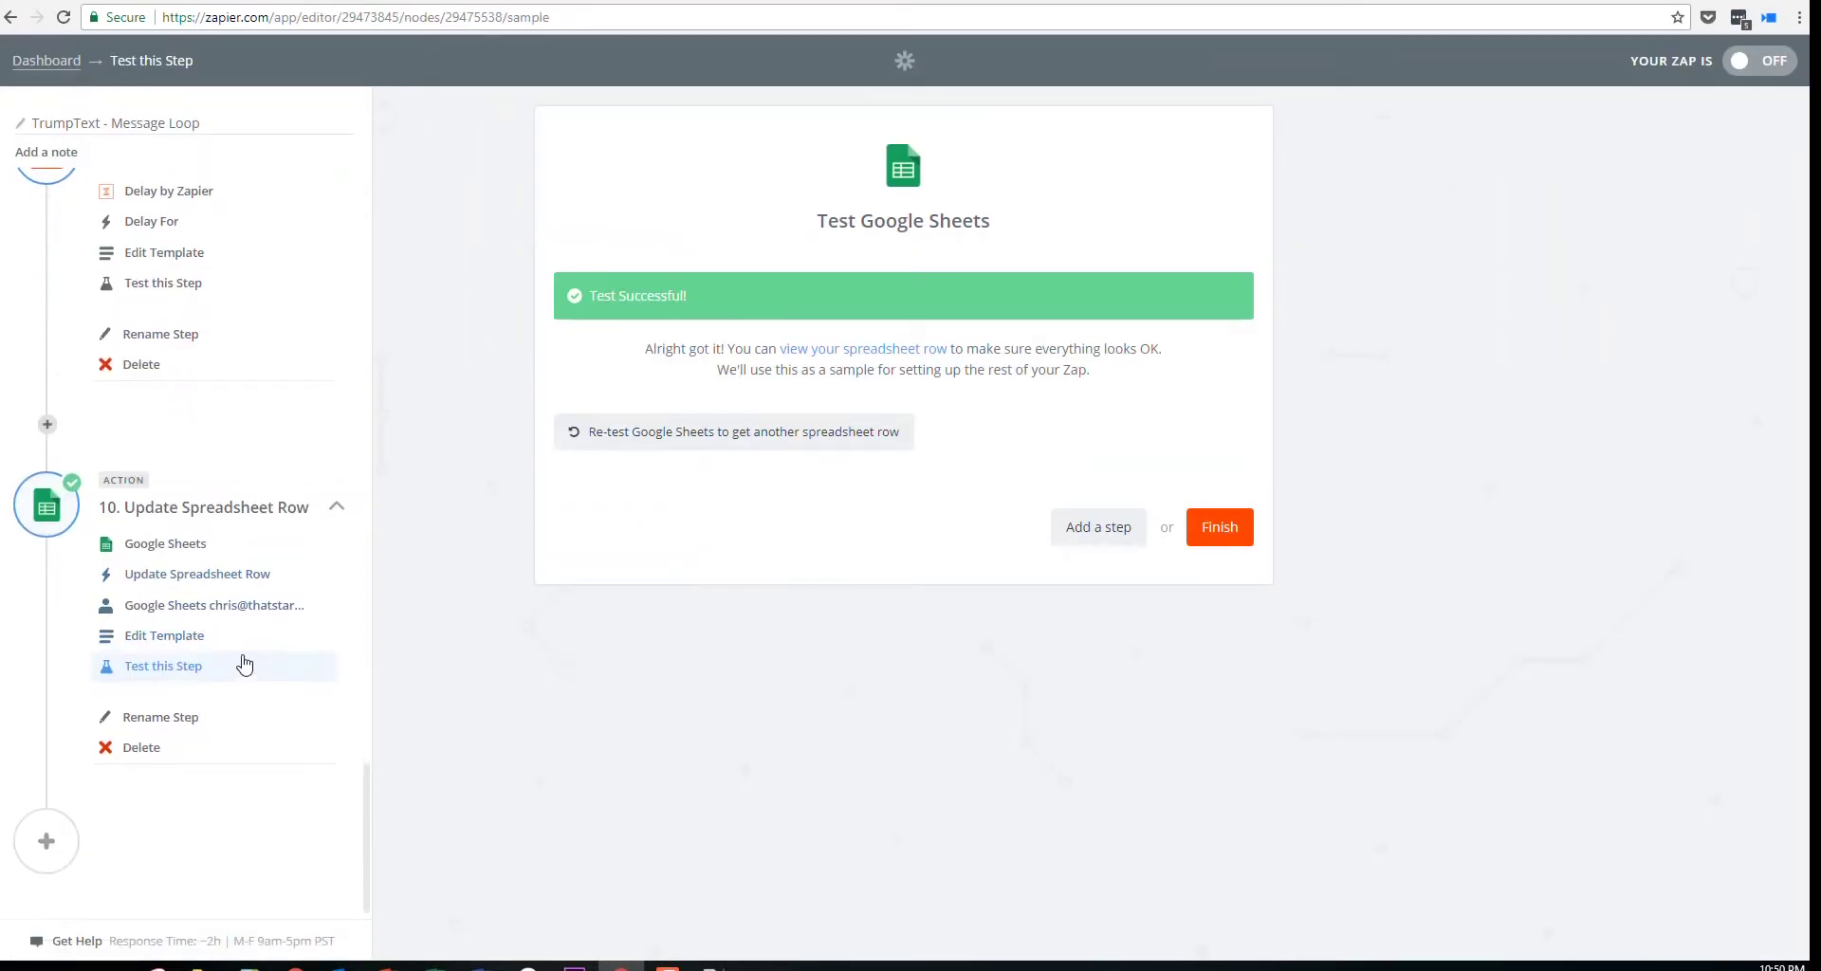
left_click(1742, 67)
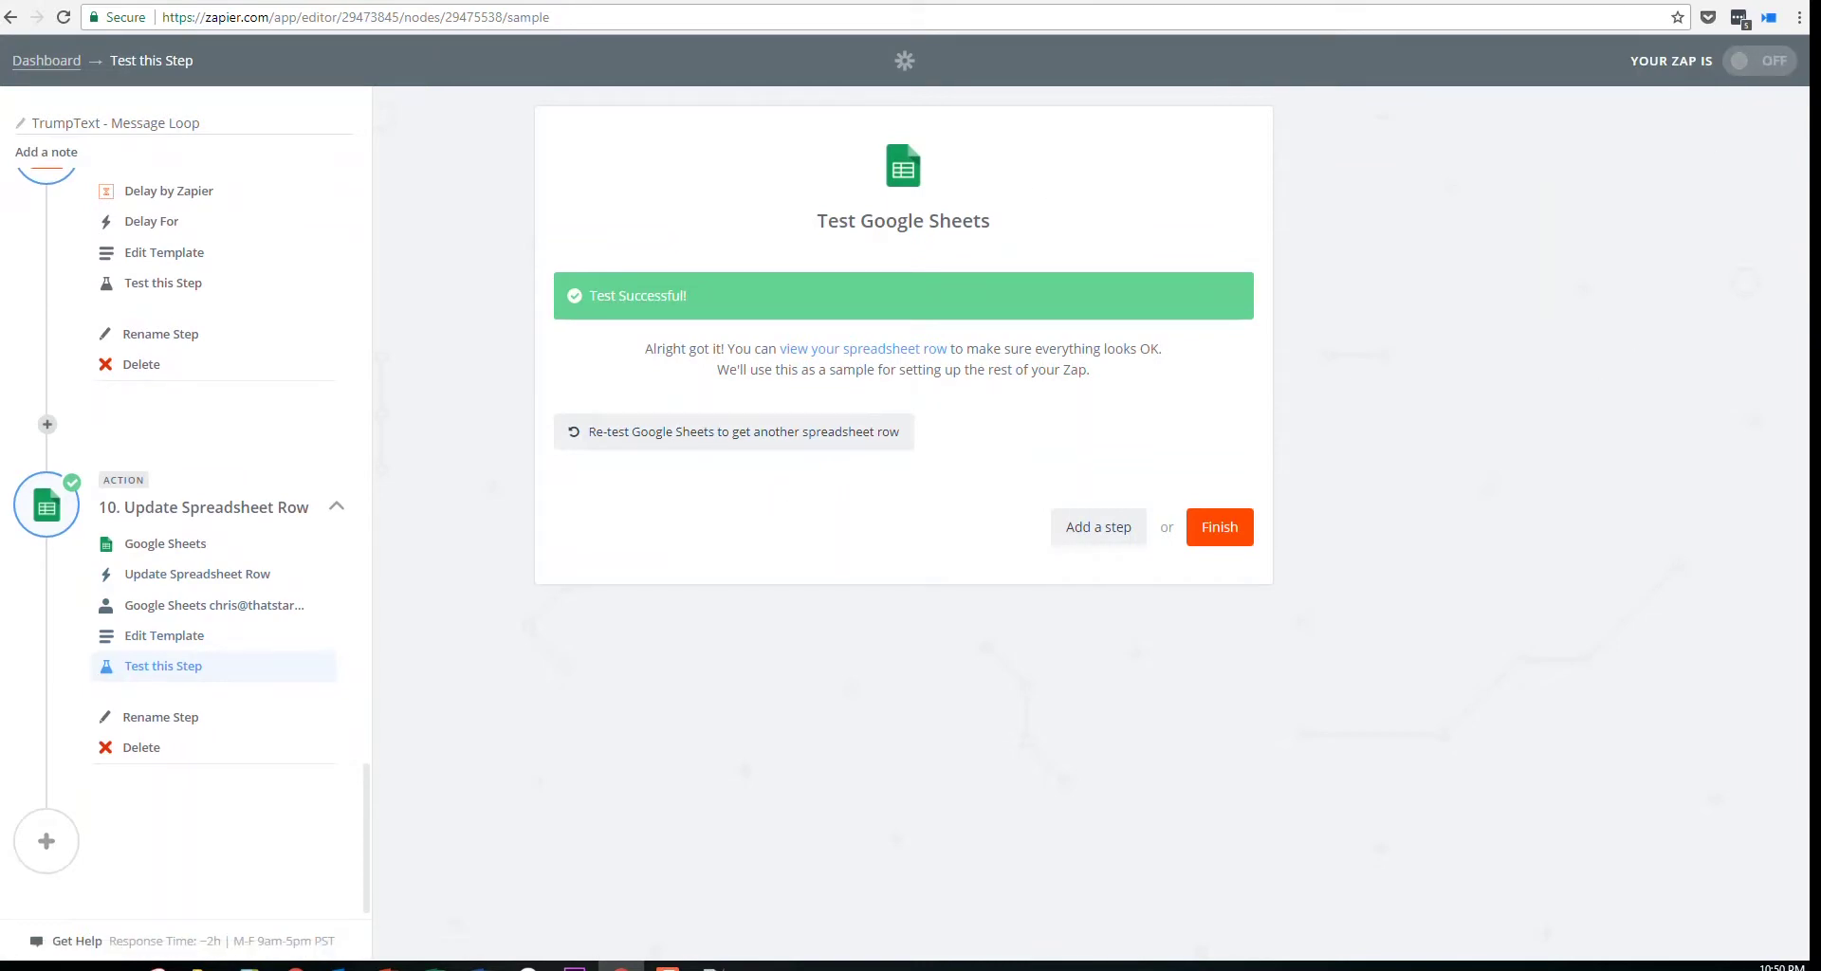
Review both customer rows, the row 3 plan name and the Call to Action Sent column in the TrumpText spreadsheet
key("ctrl+Tab")
left_click(475, 242)
left_click(80, 205)
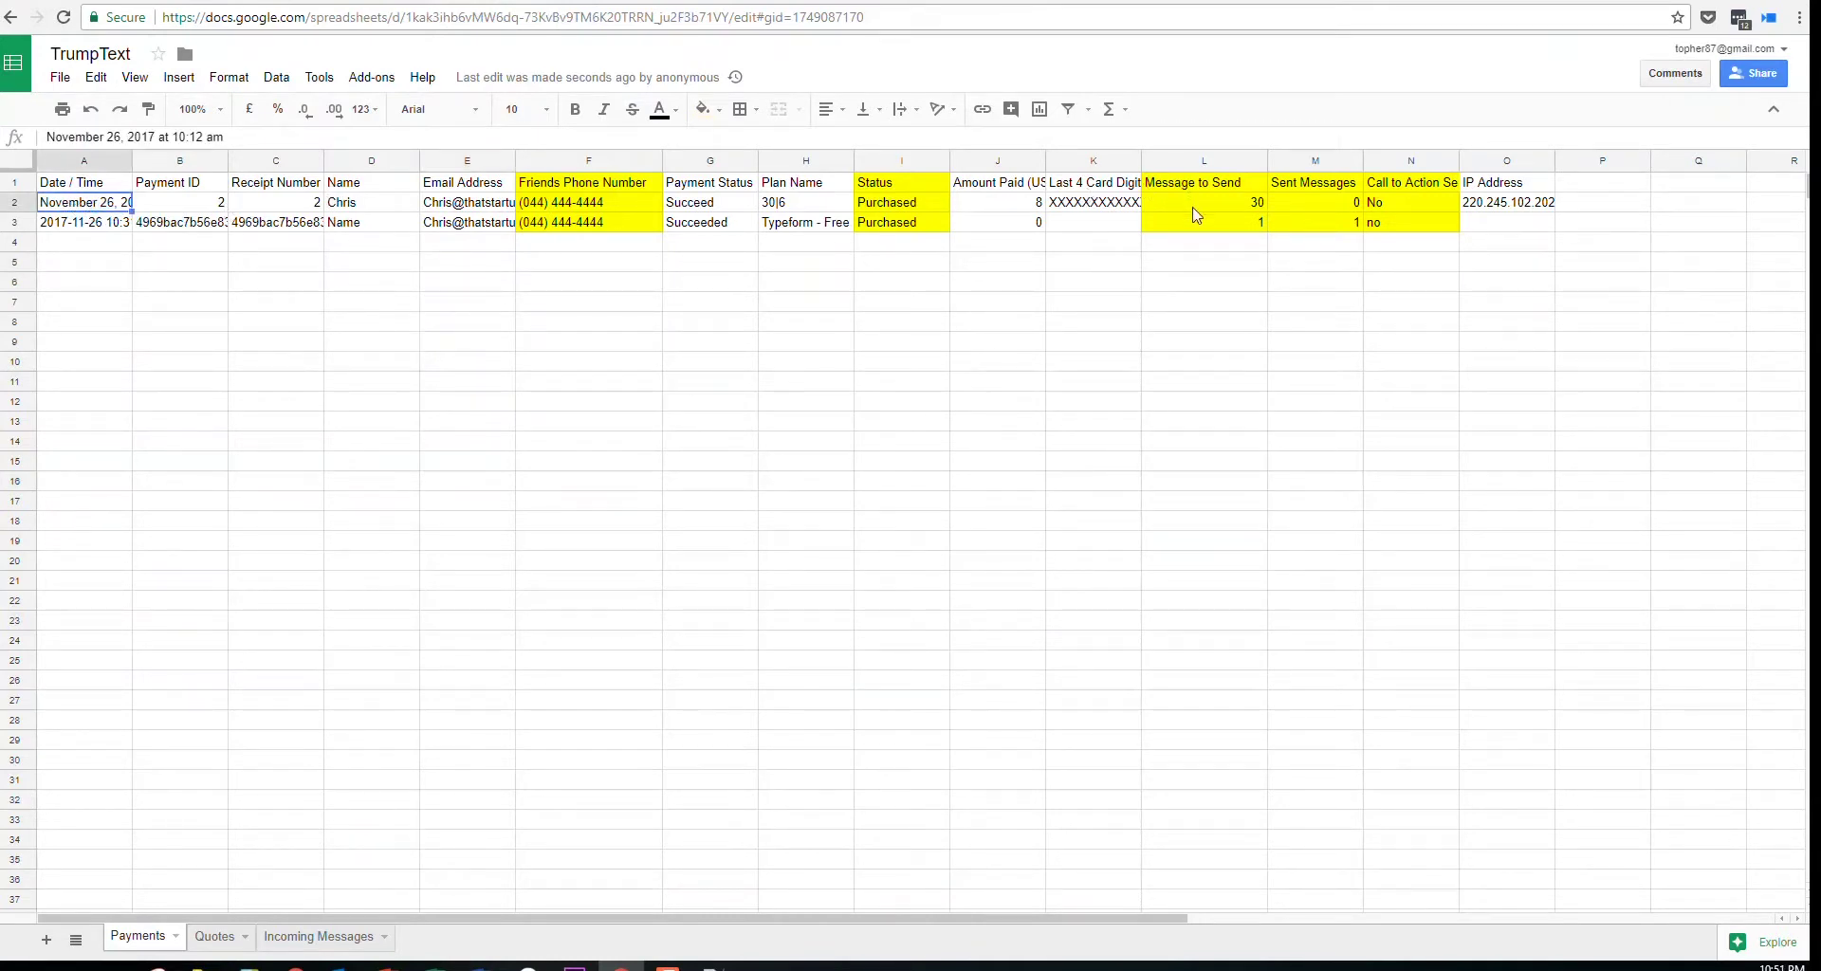
left_click_drag(118, 228, 1158, 230)
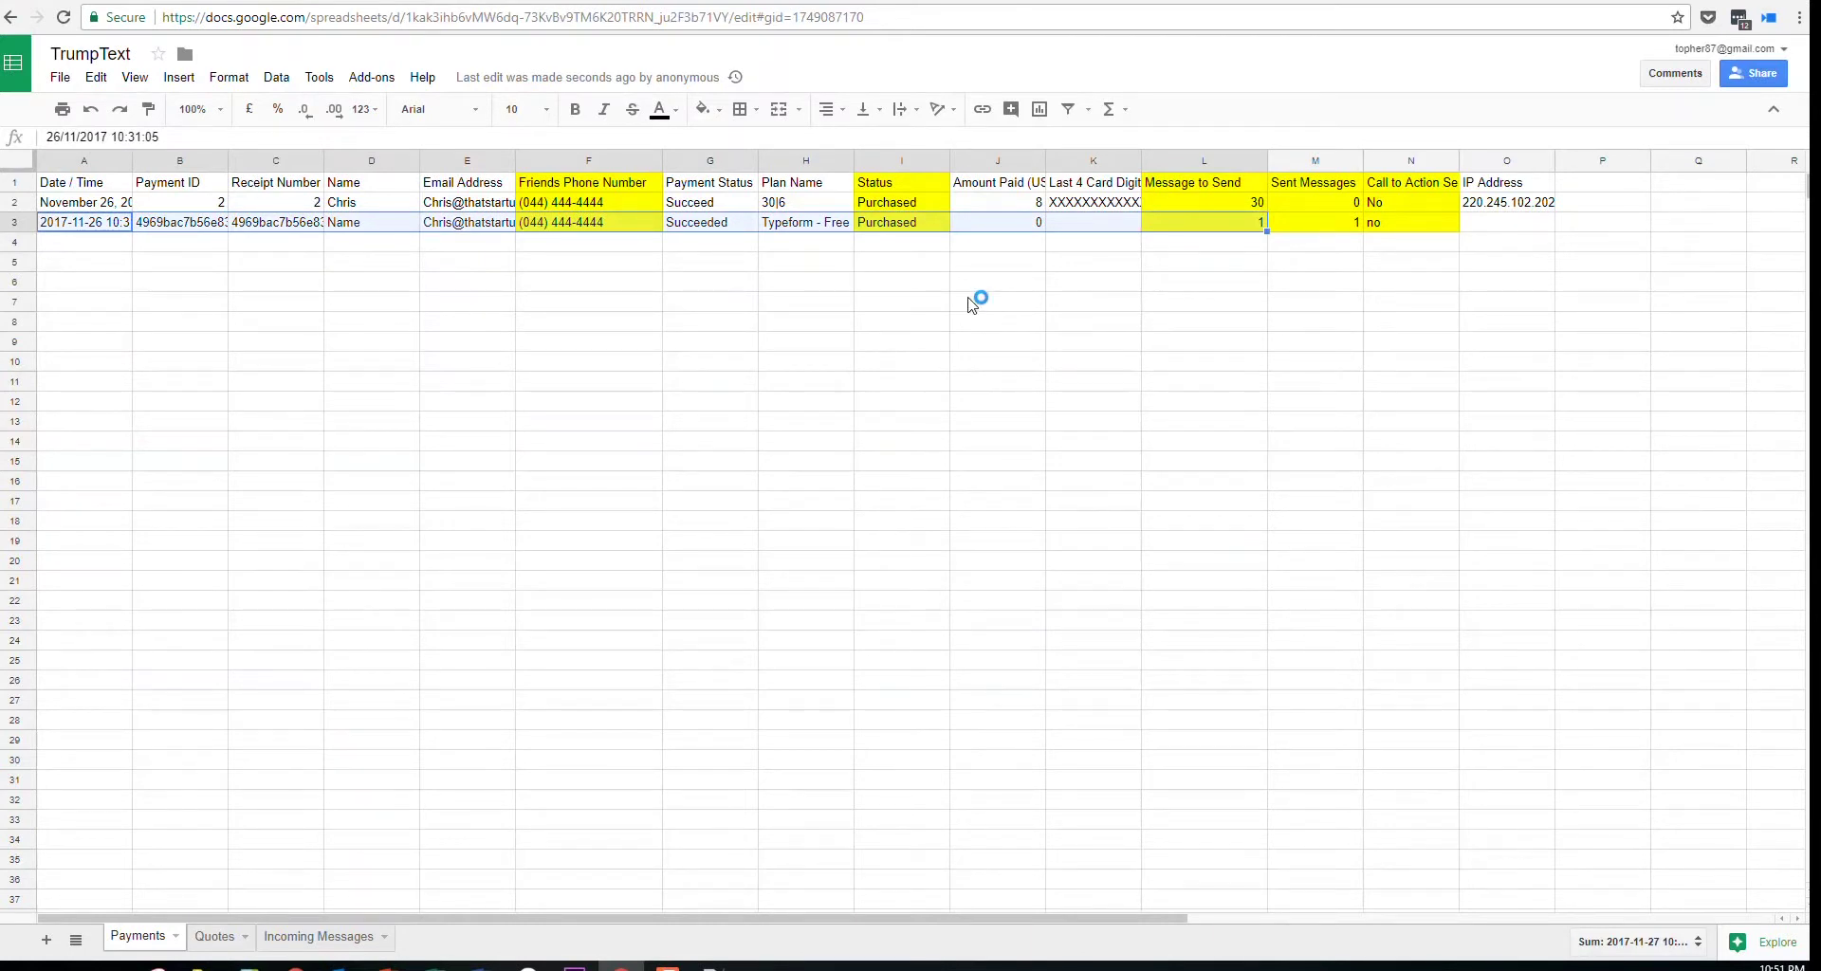
left_click(821, 226)
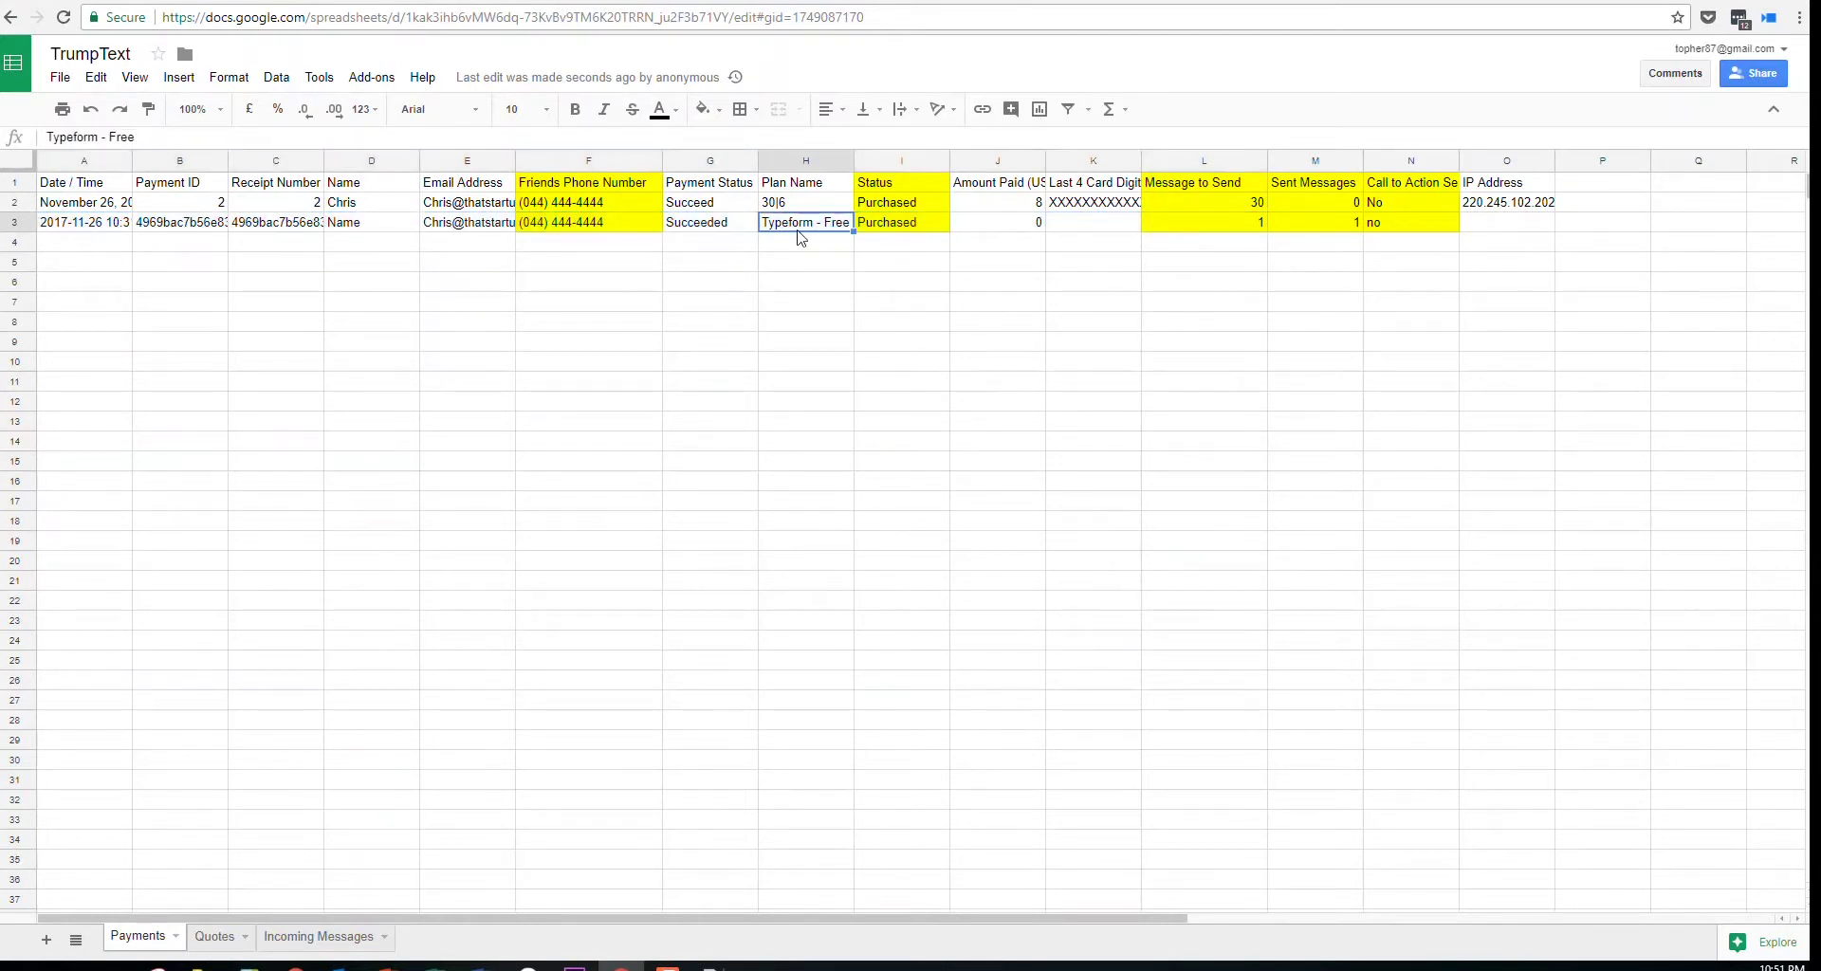
left_click(86, 1)
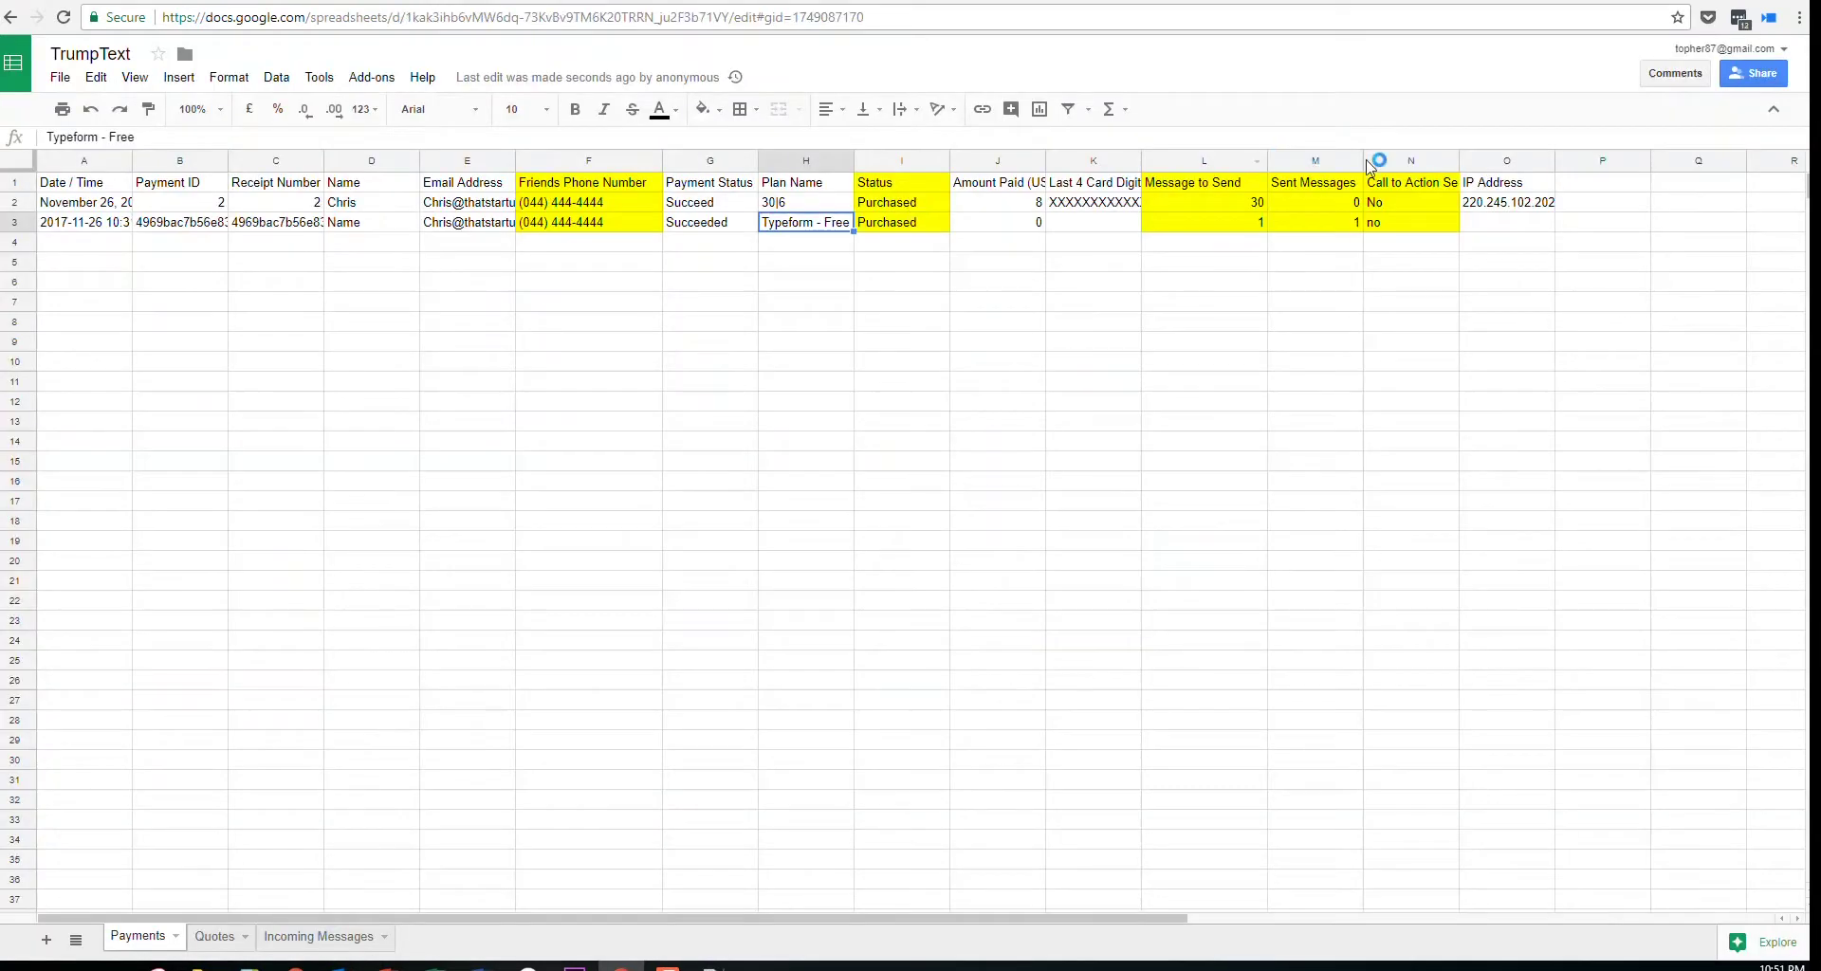
left_click(1428, 183)
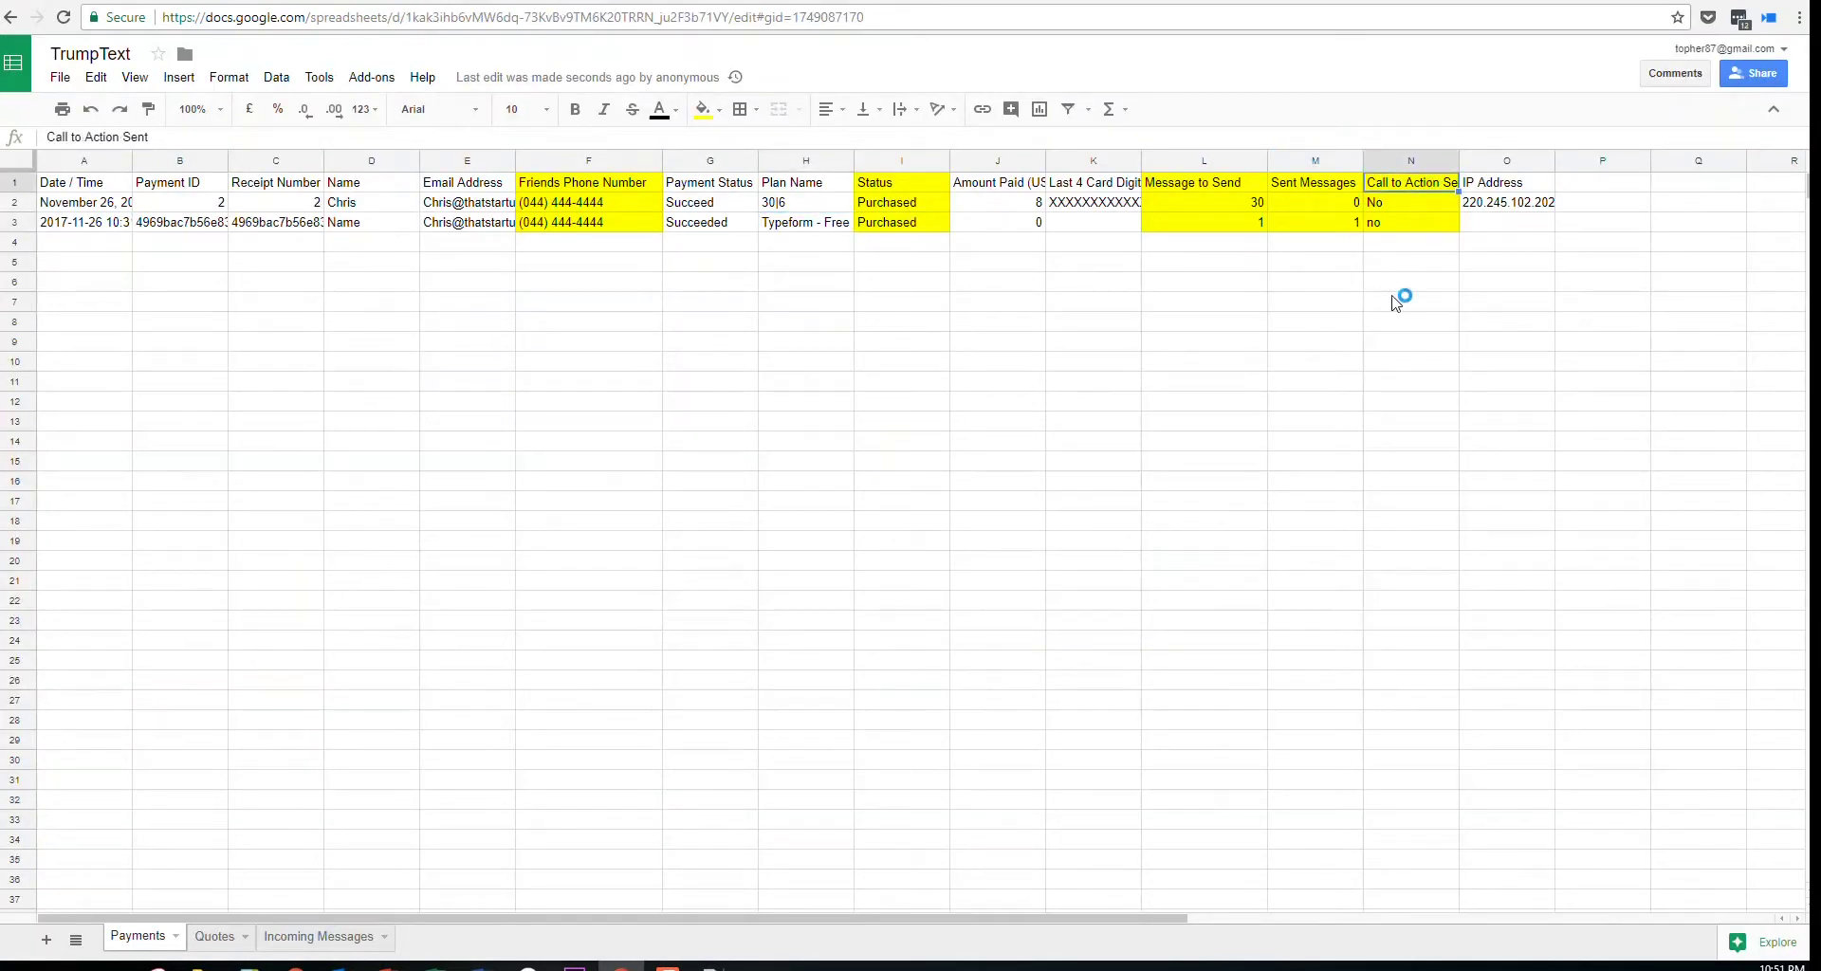
Return to Zapier and add a Filter step with the Only continue if... action at the end of the Zap
left_click(100, 2)
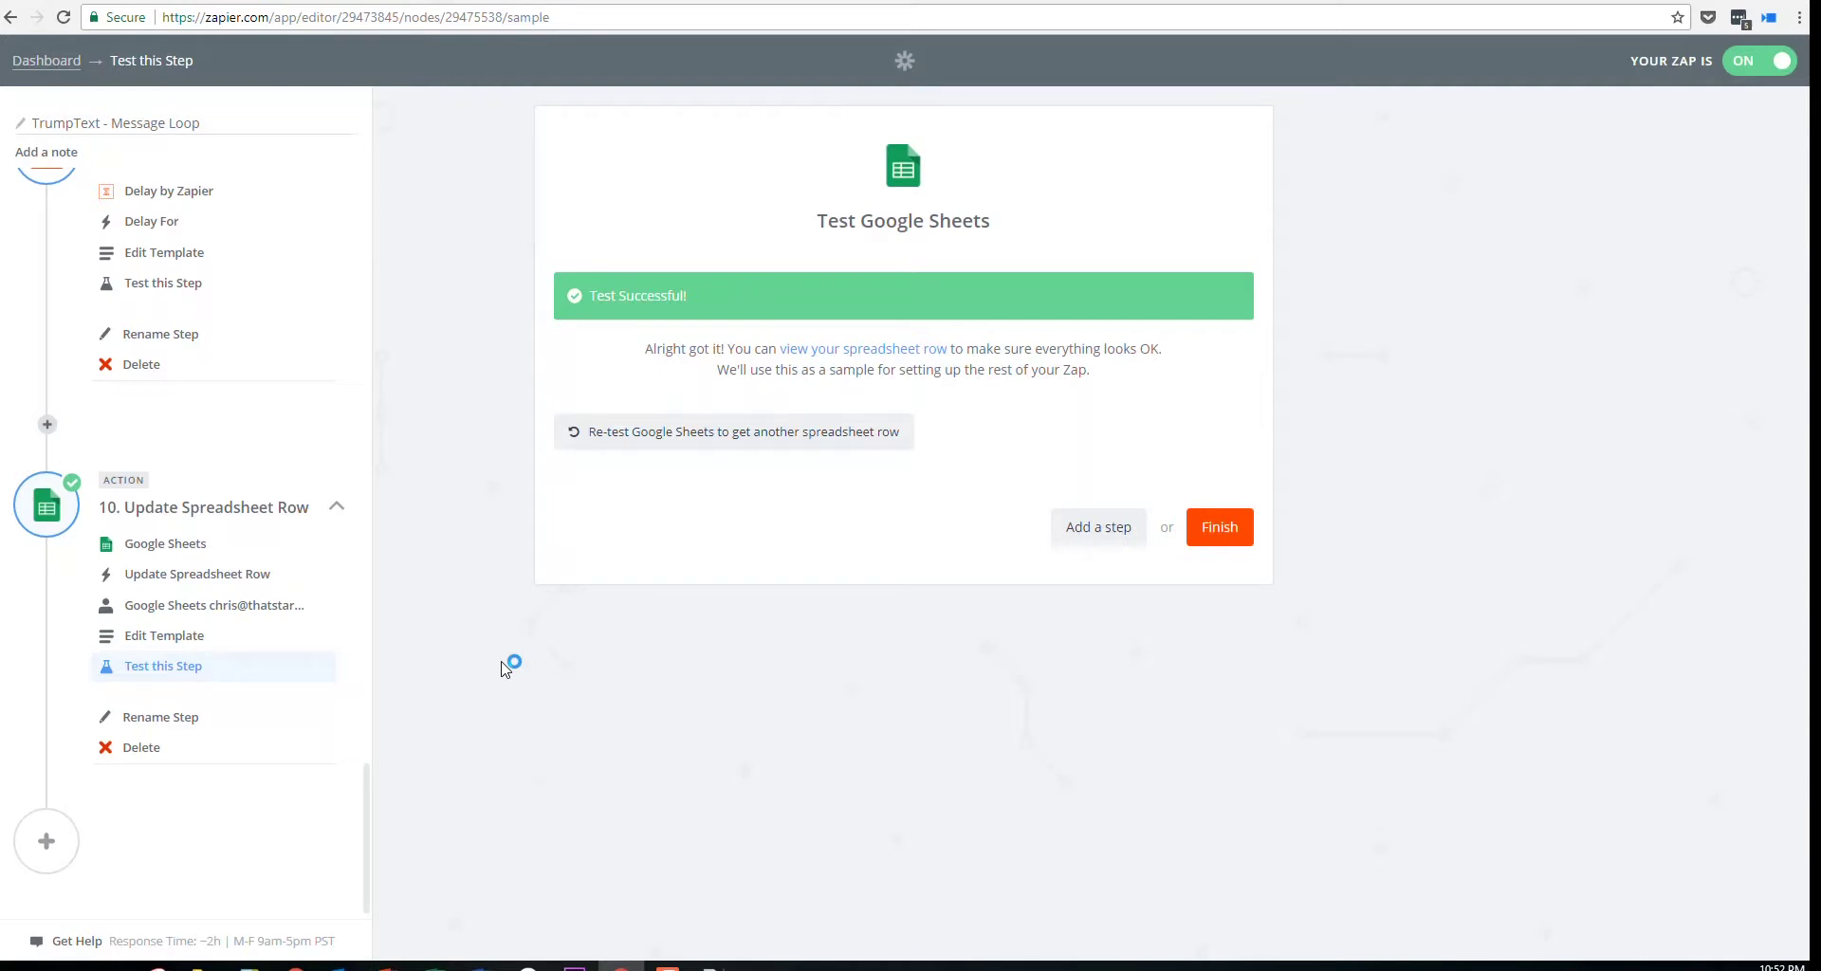
left_click(47, 847)
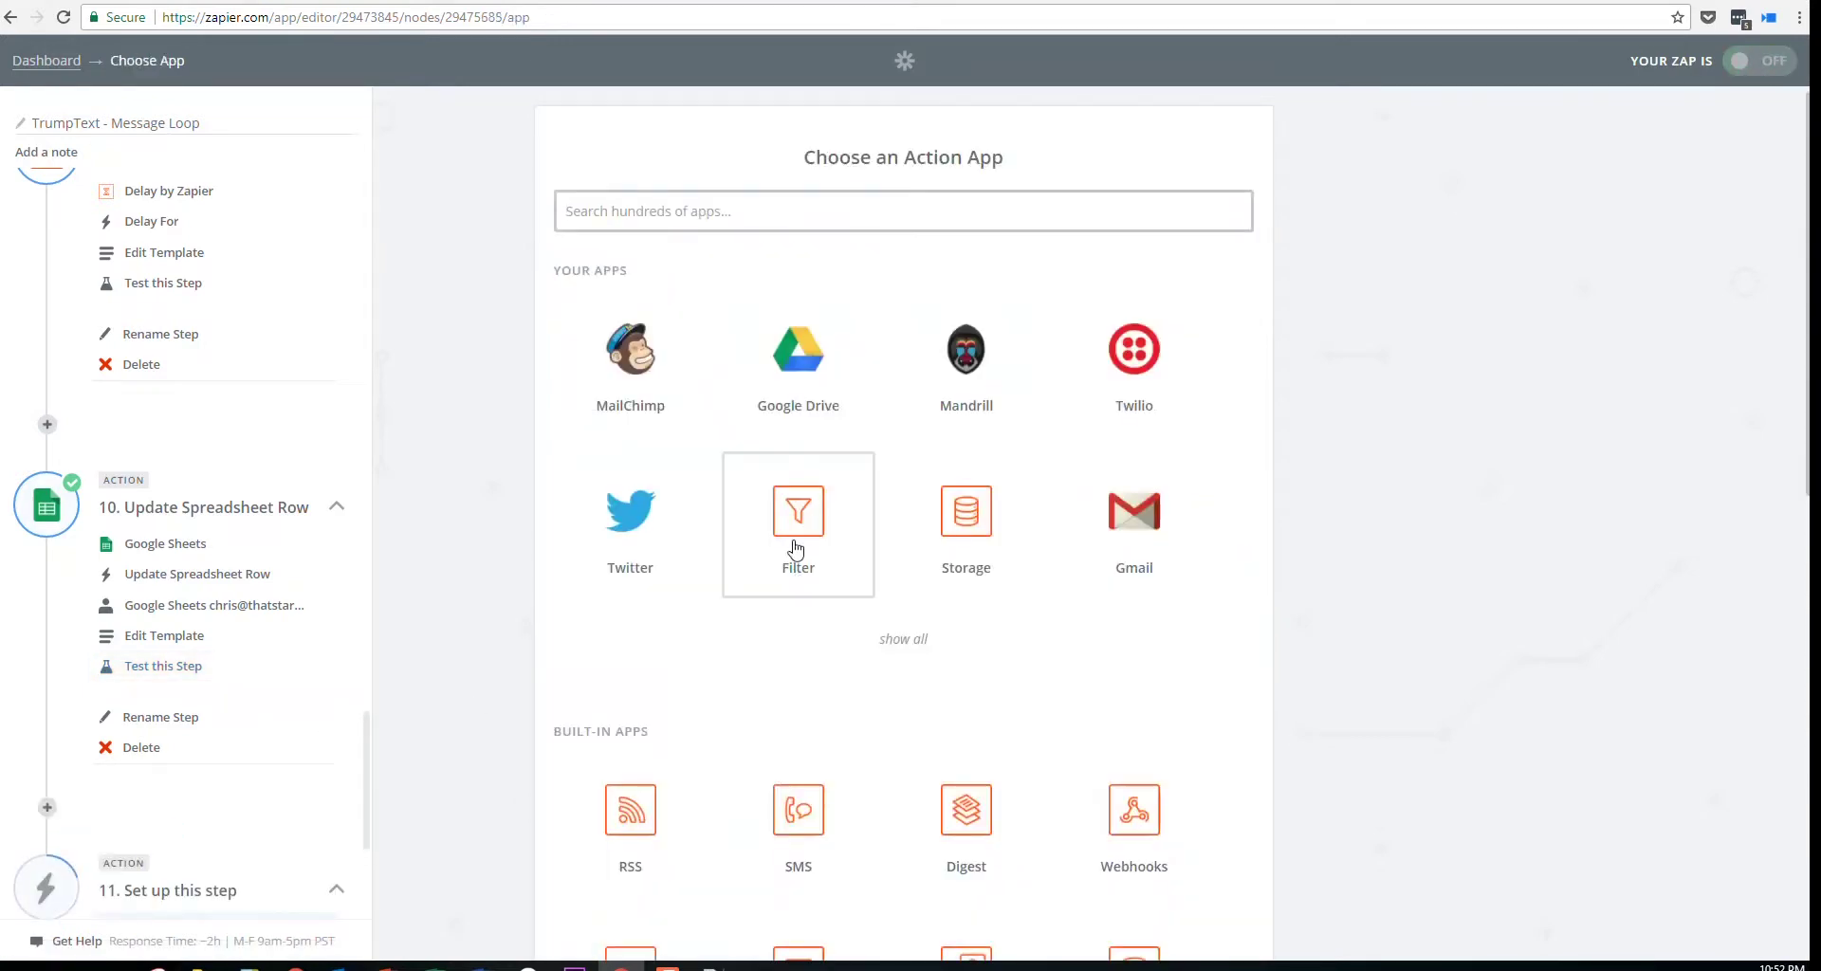
left_click(796, 548)
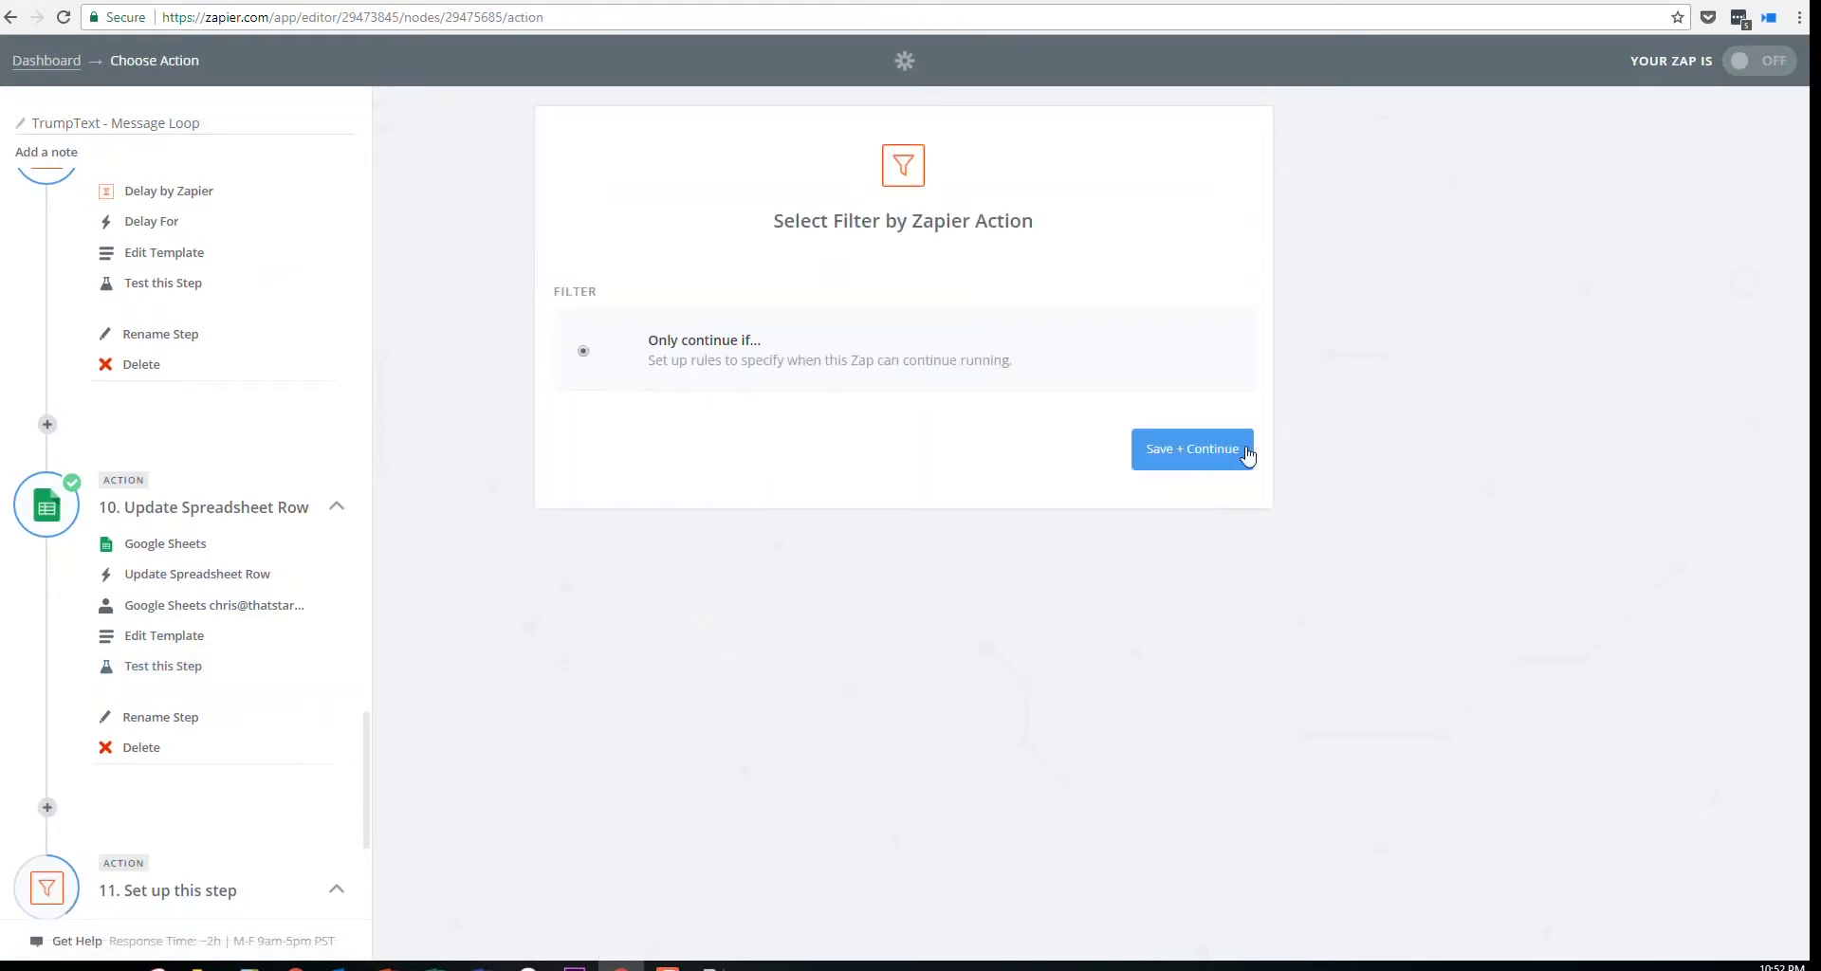
left_click(1247, 457)
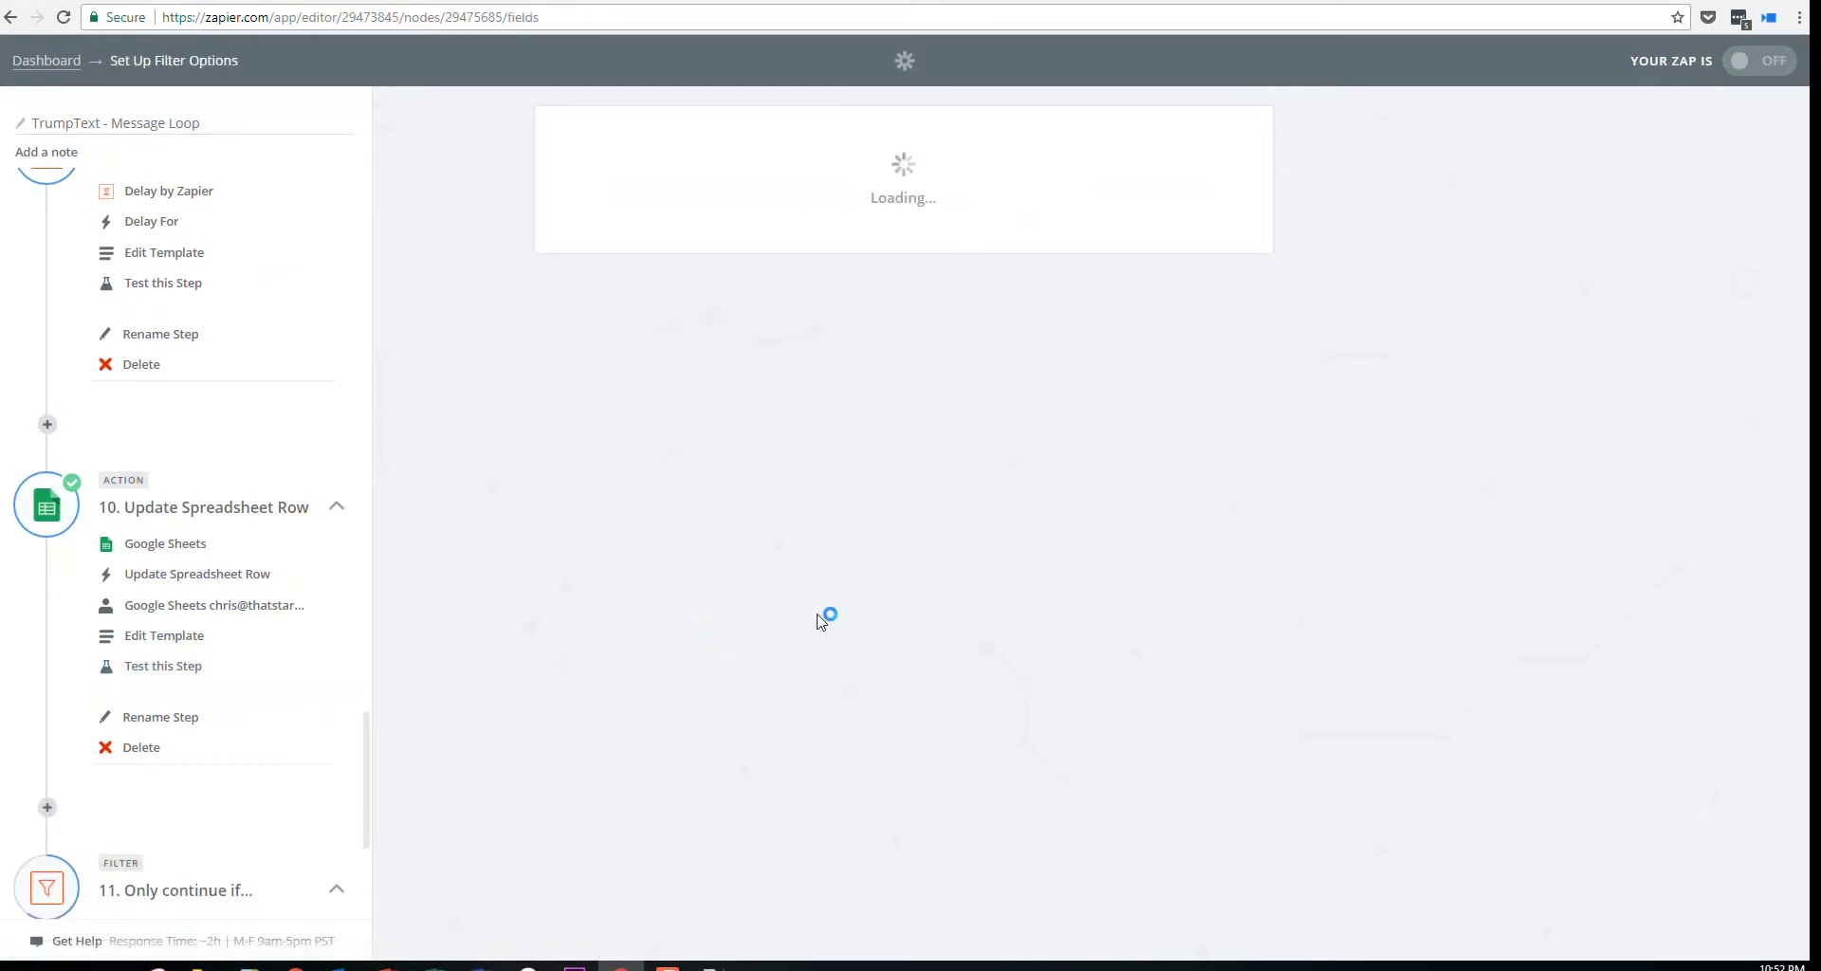
Set the filter condition to the Message left to send Output with (Text) Exactly matches, and save it
left_click(793, 343)
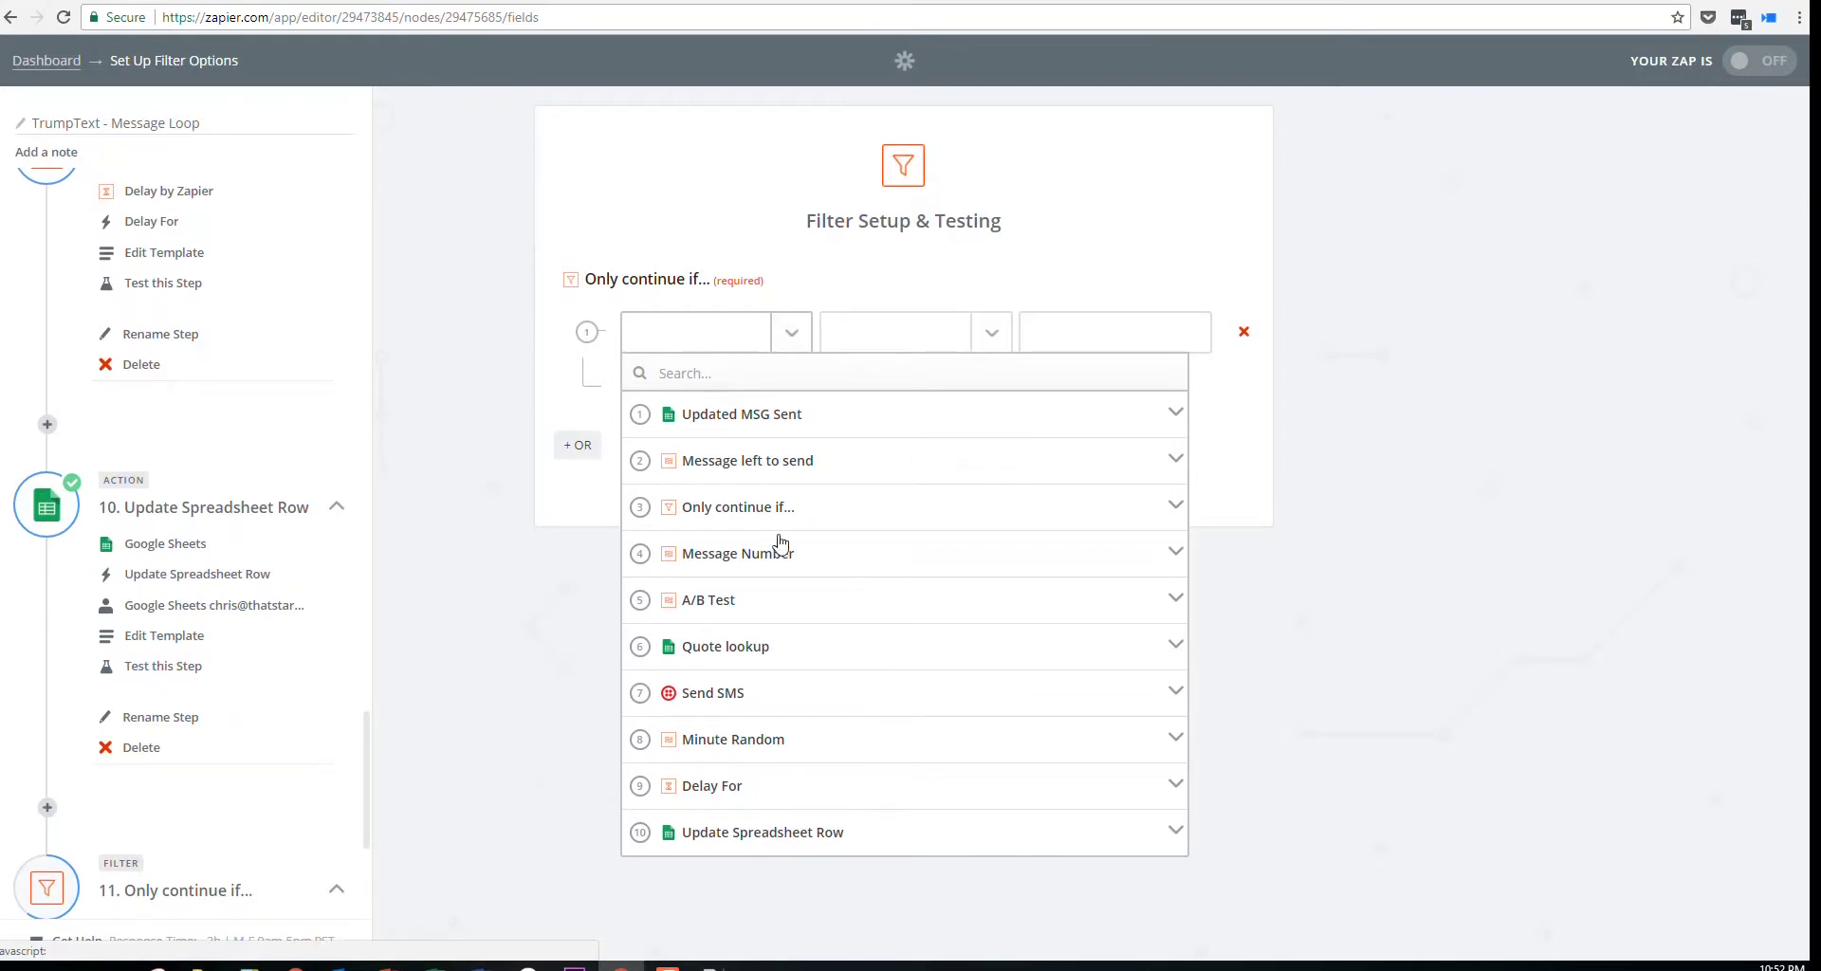
left_click(750, 462)
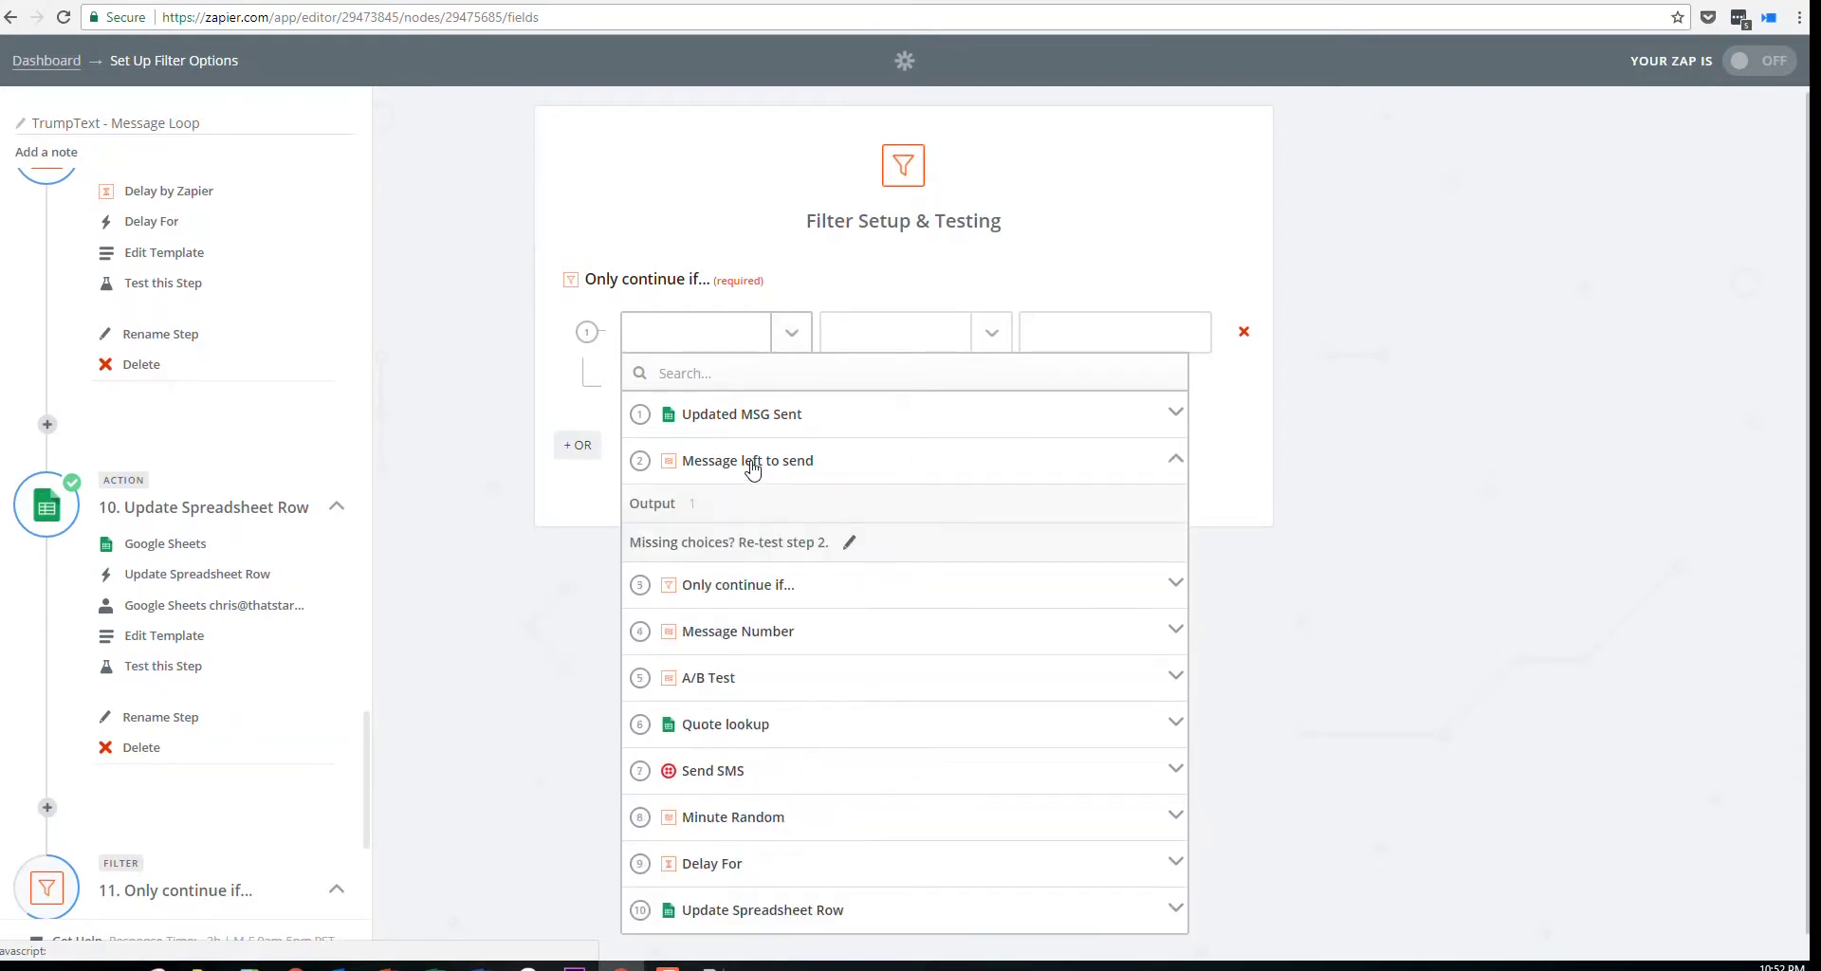
left_click(802, 519)
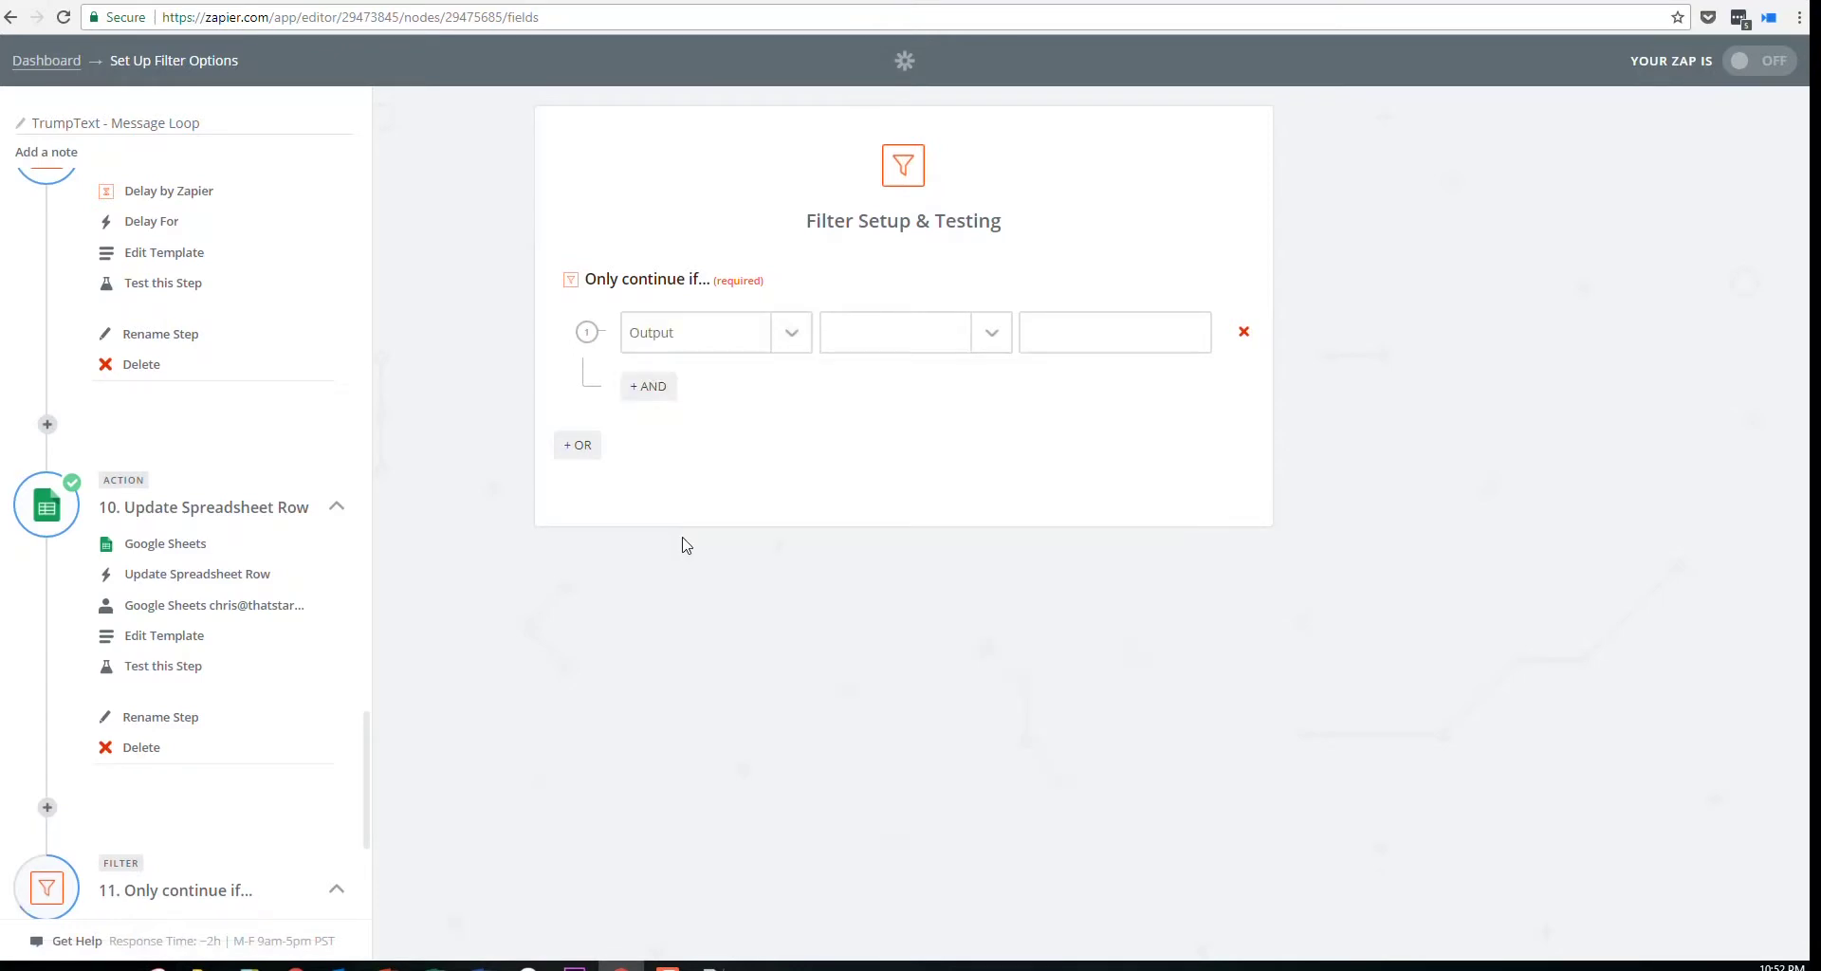
left_click(992, 334)
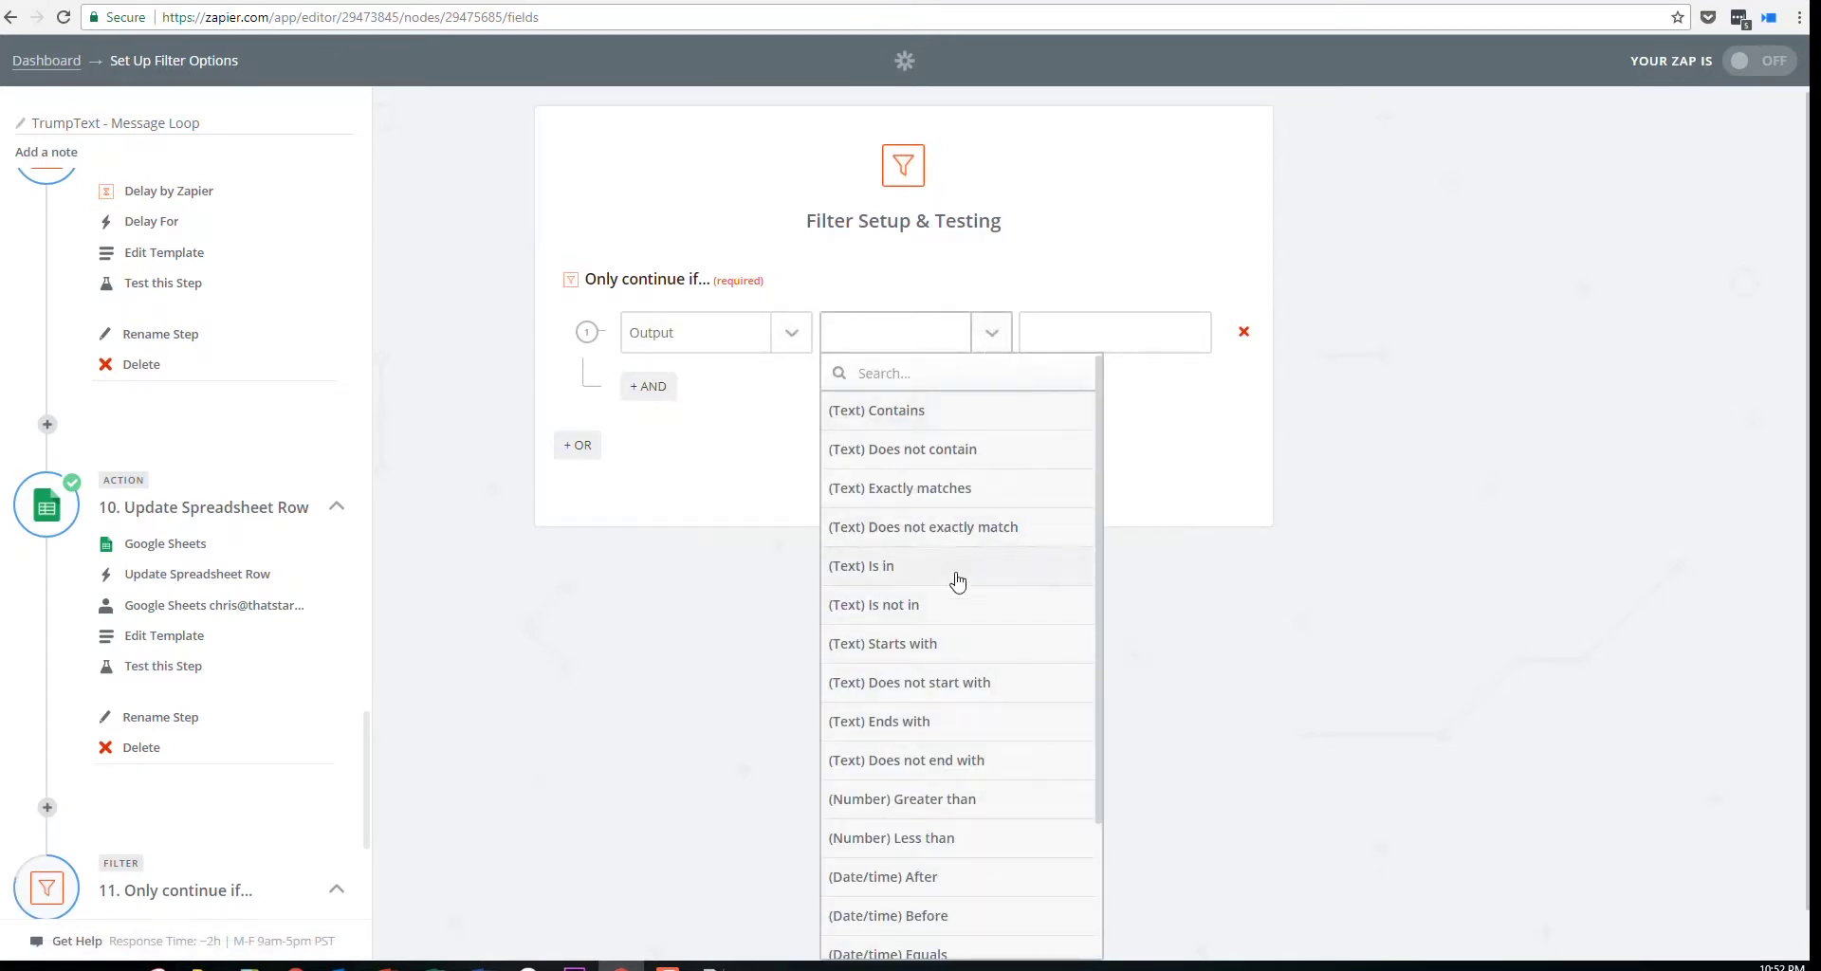
scroll(968, 699, "down", 2)
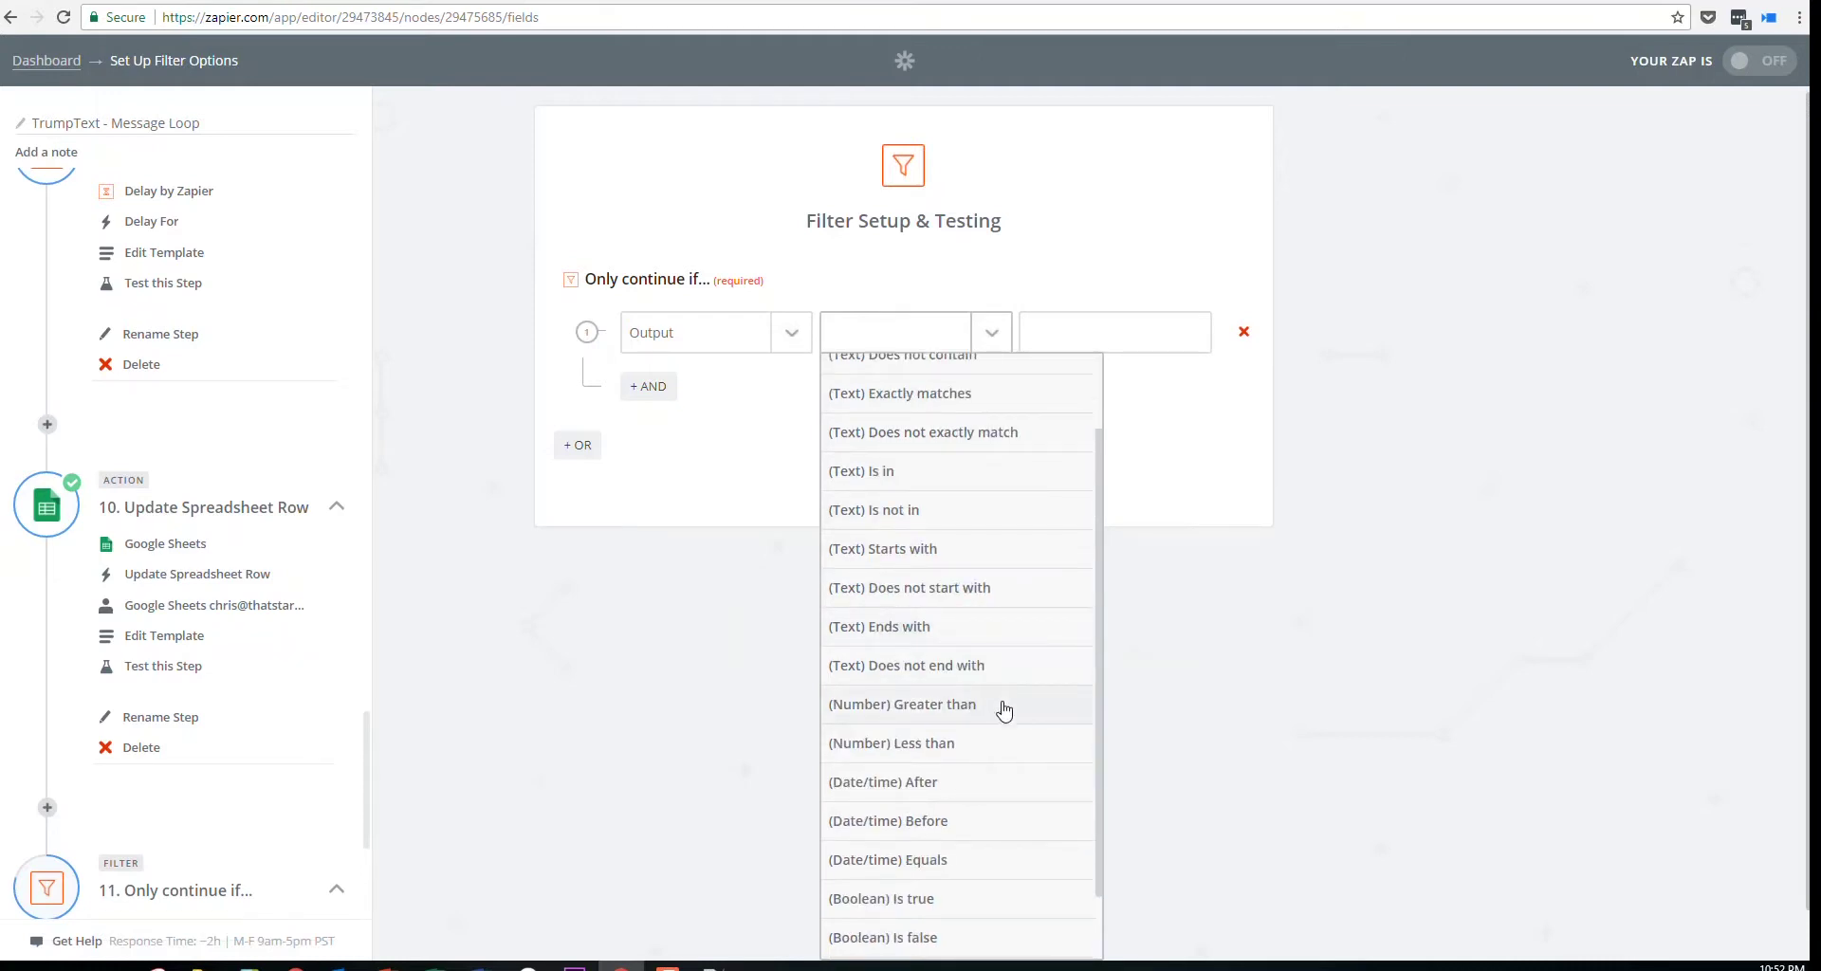
scroll(989, 716, "up", 2)
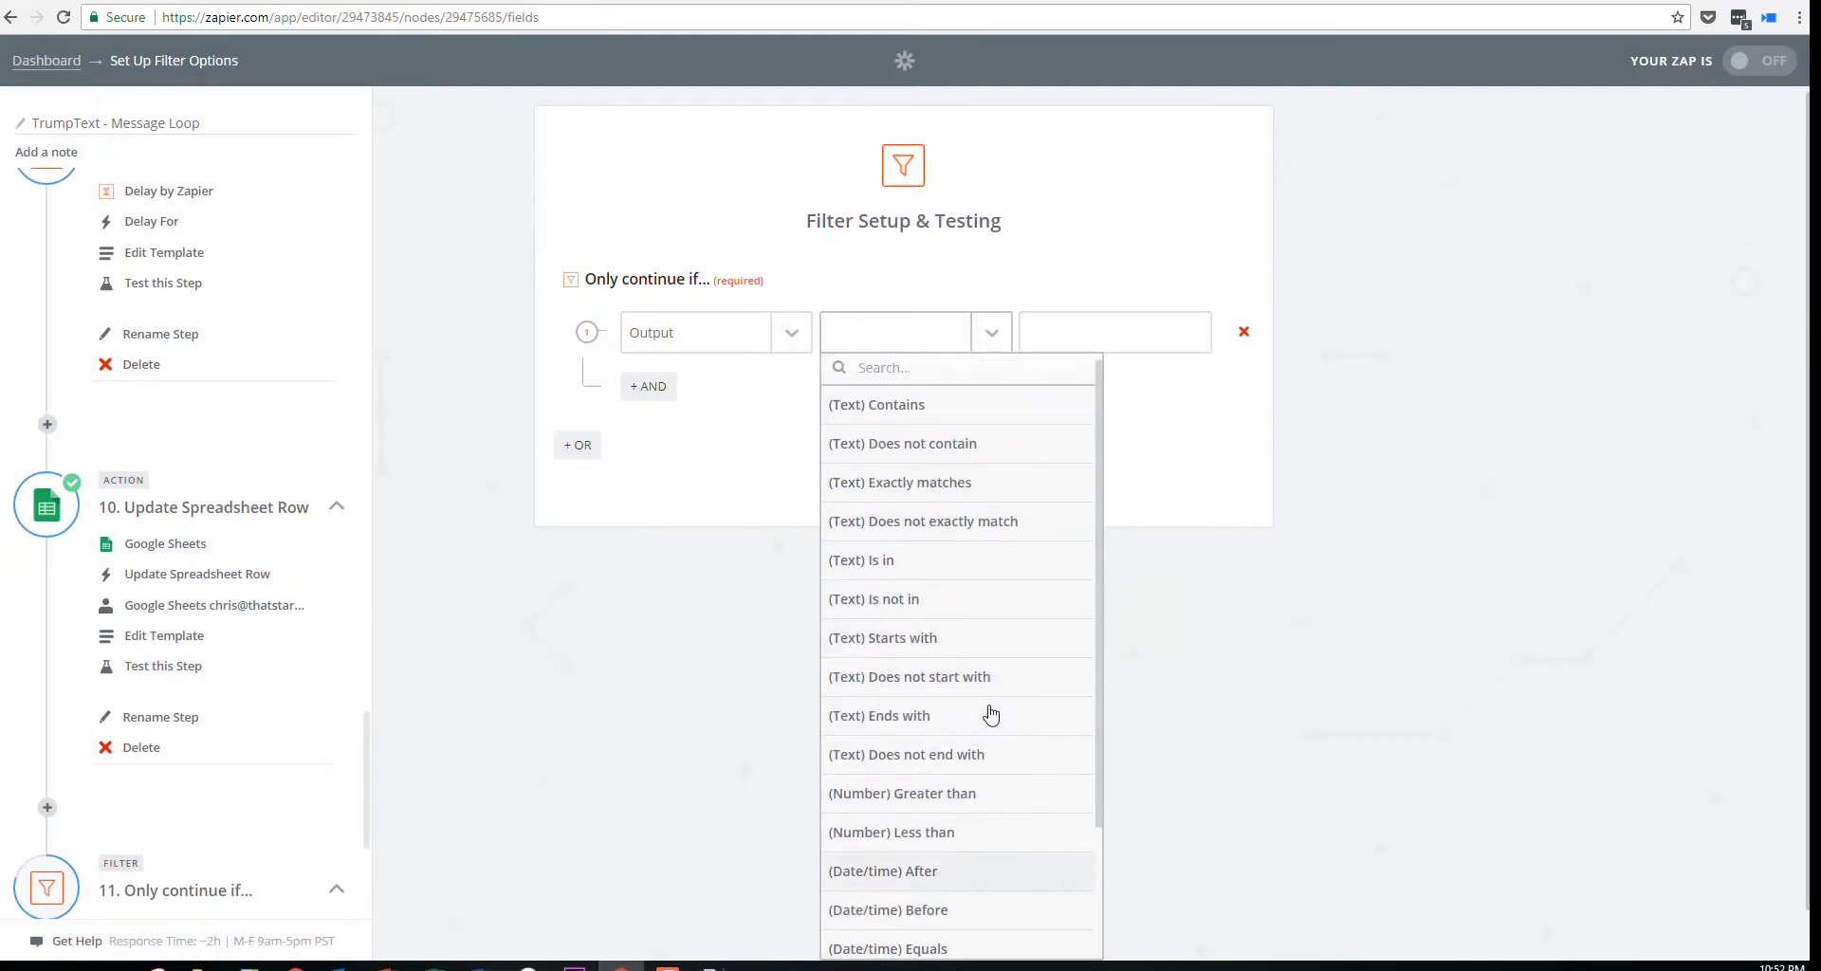
left_click(920, 509)
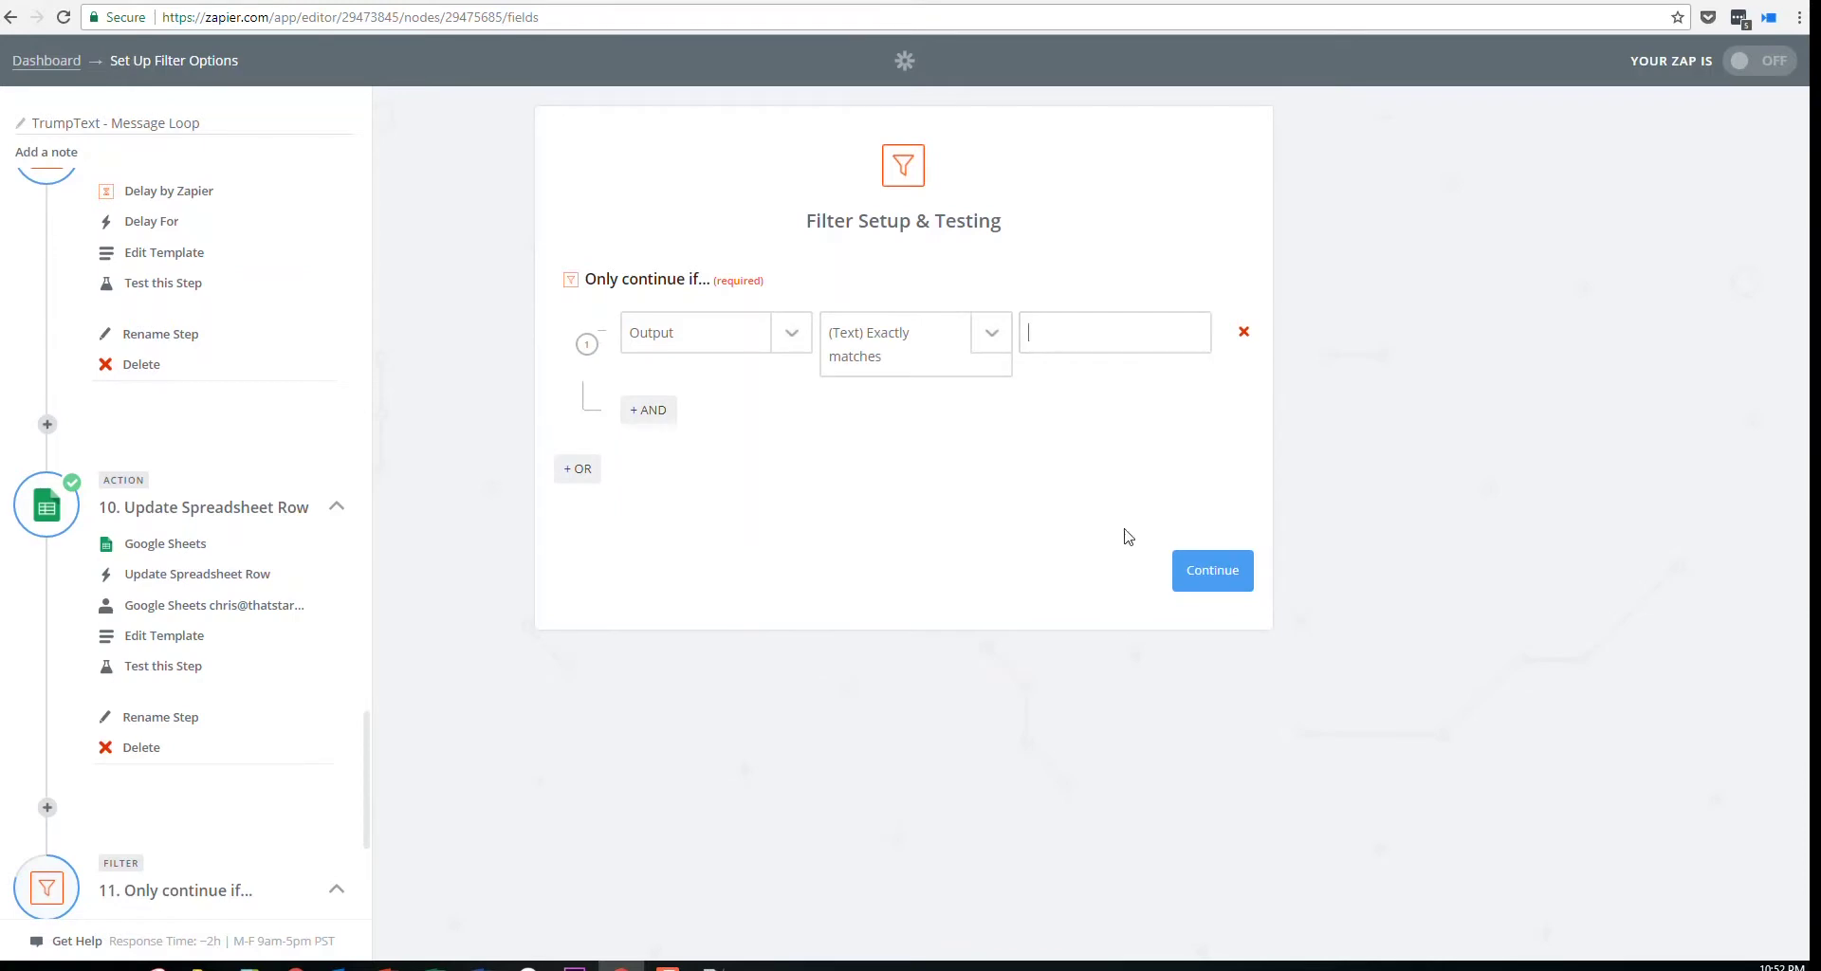
left_click(1212, 581)
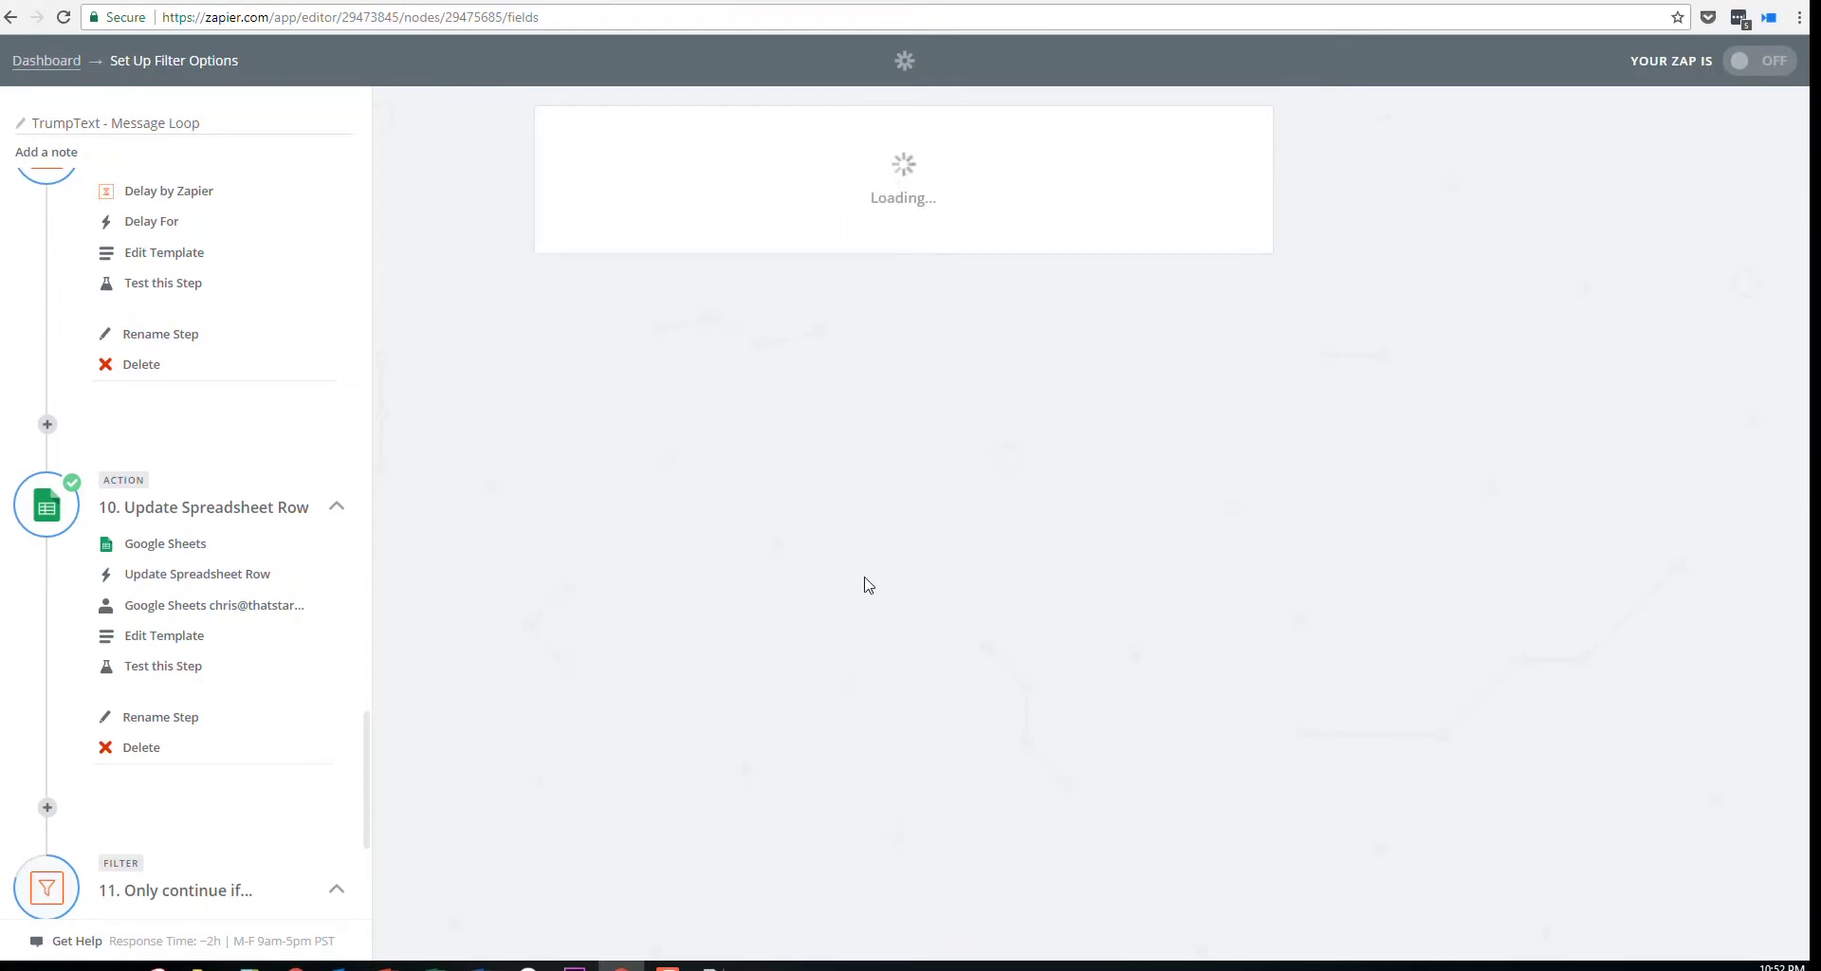
Compare the Message to Send and Sent Messages cells of both customers in the TrumpText spreadsheet
key("ctrl+Tab")
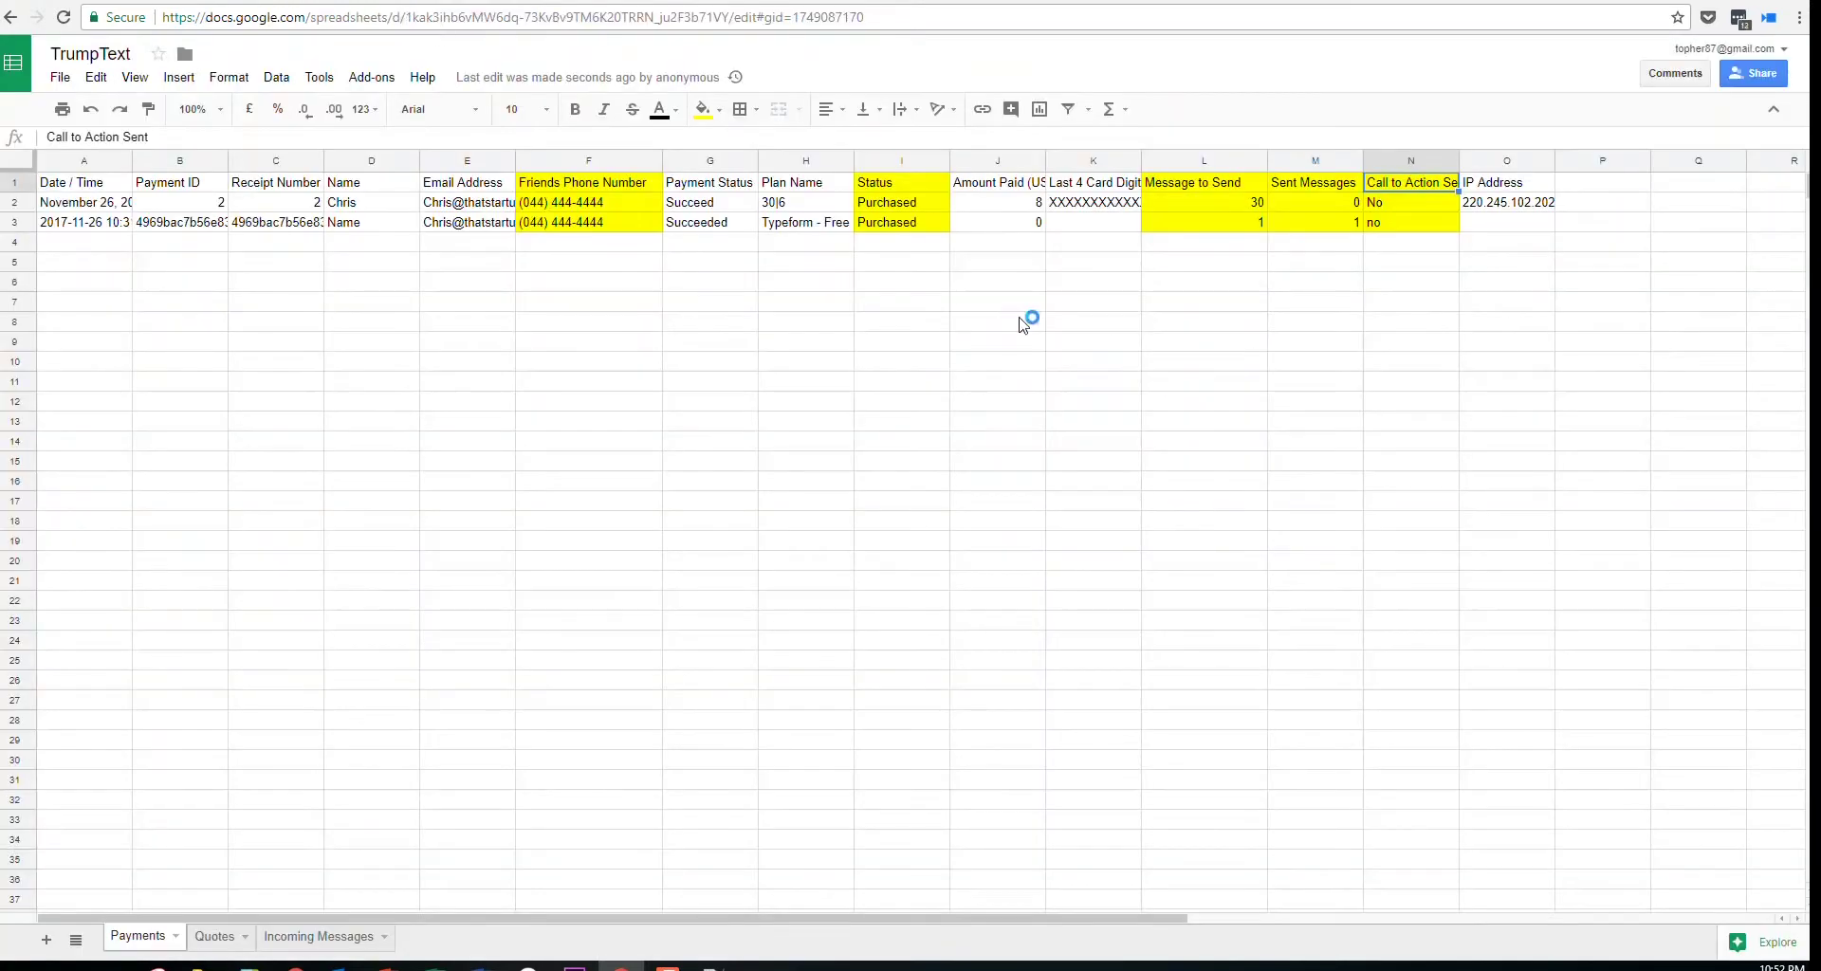
left_click(1302, 220)
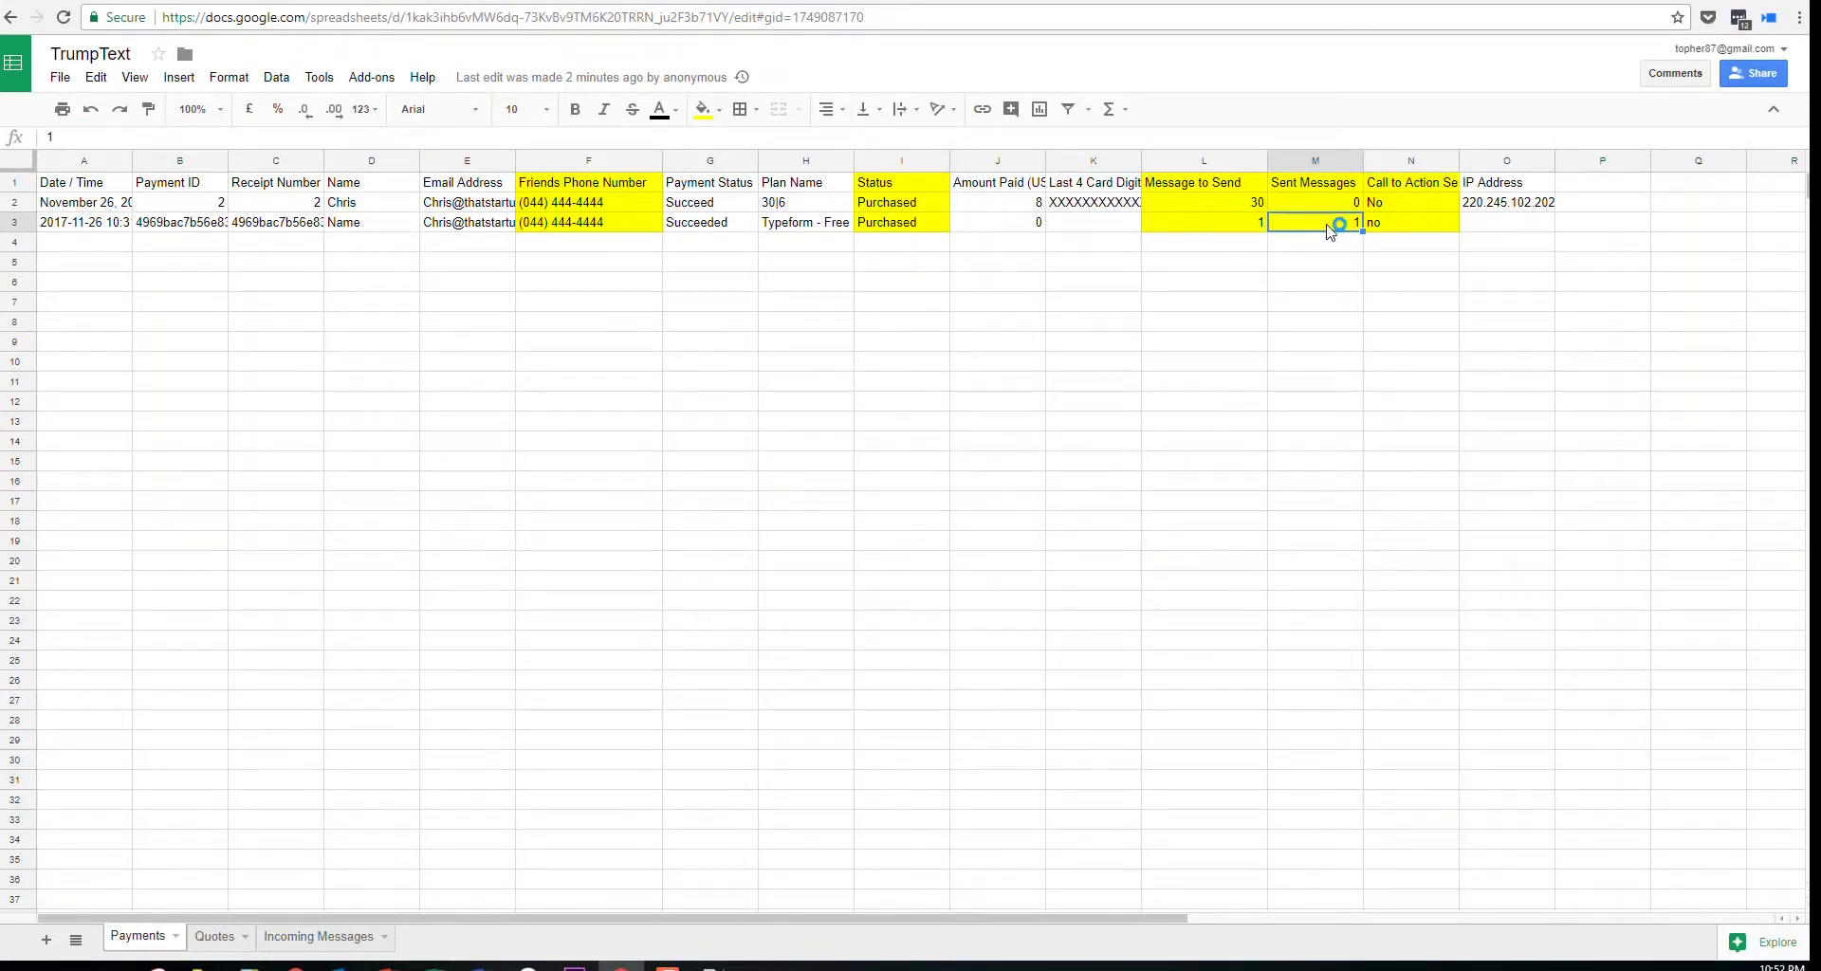
left_click(1233, 199)
left_click(1316, 207)
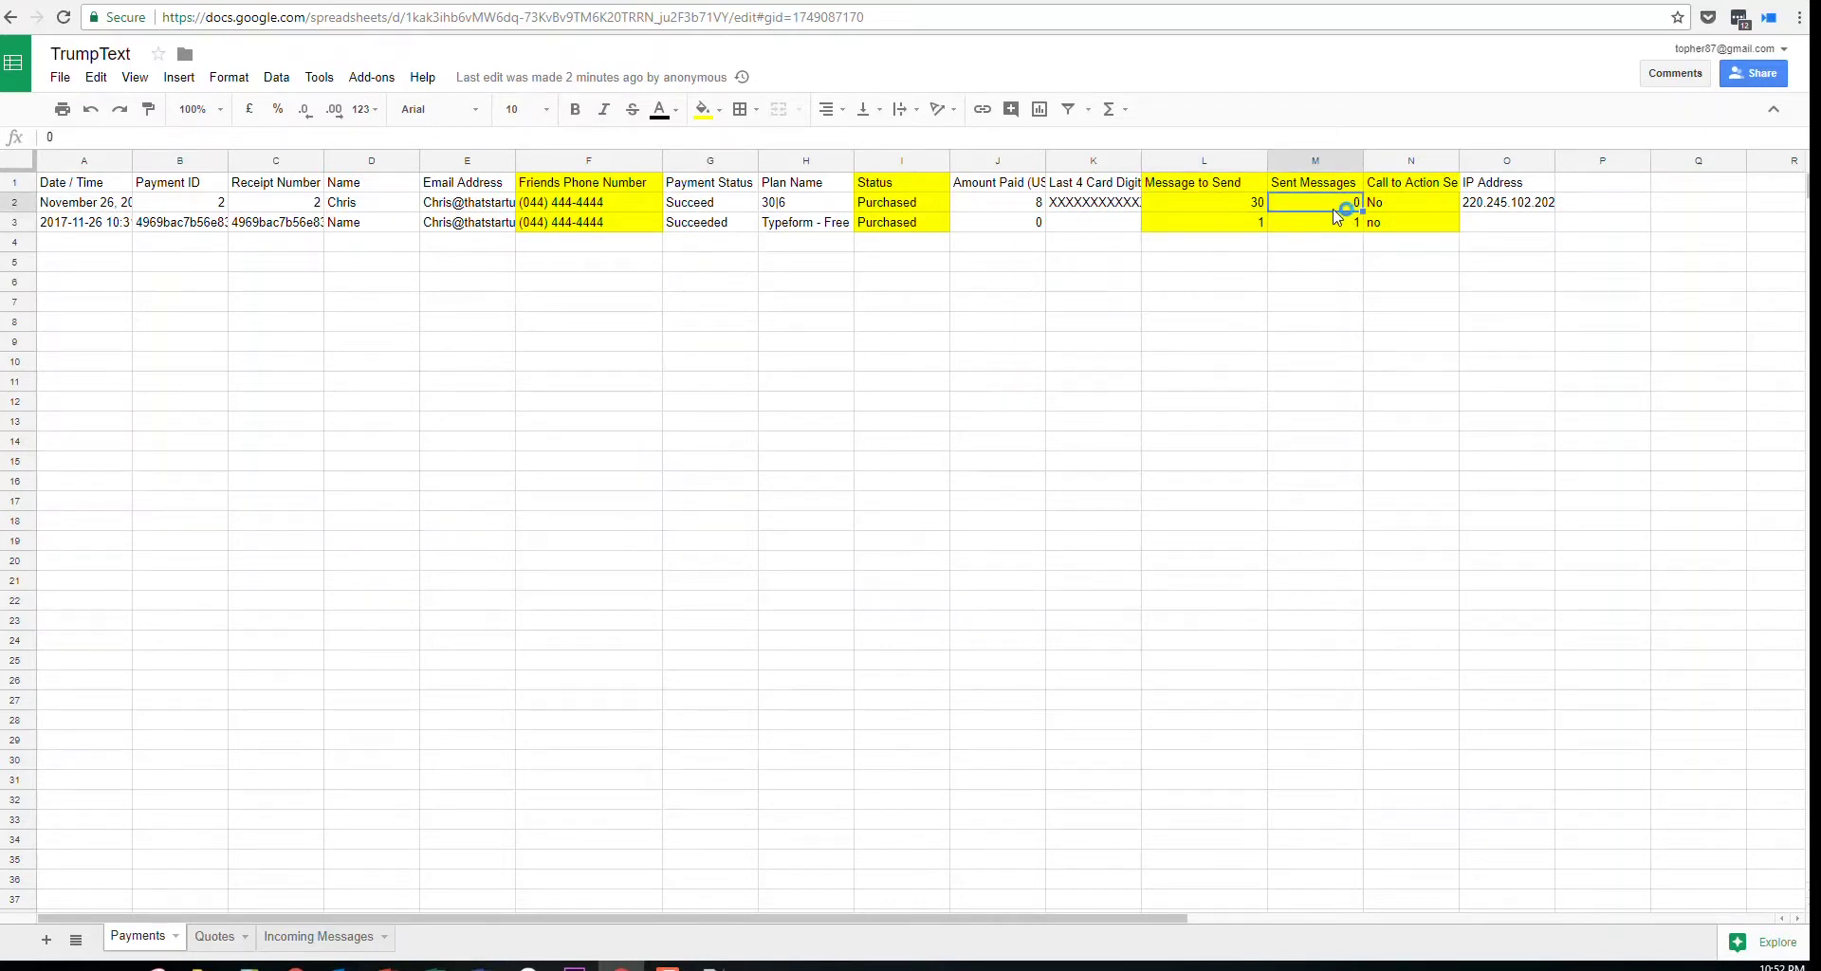
Return to Zapier, run the filter test and finish the filter step
left_click(115, 2)
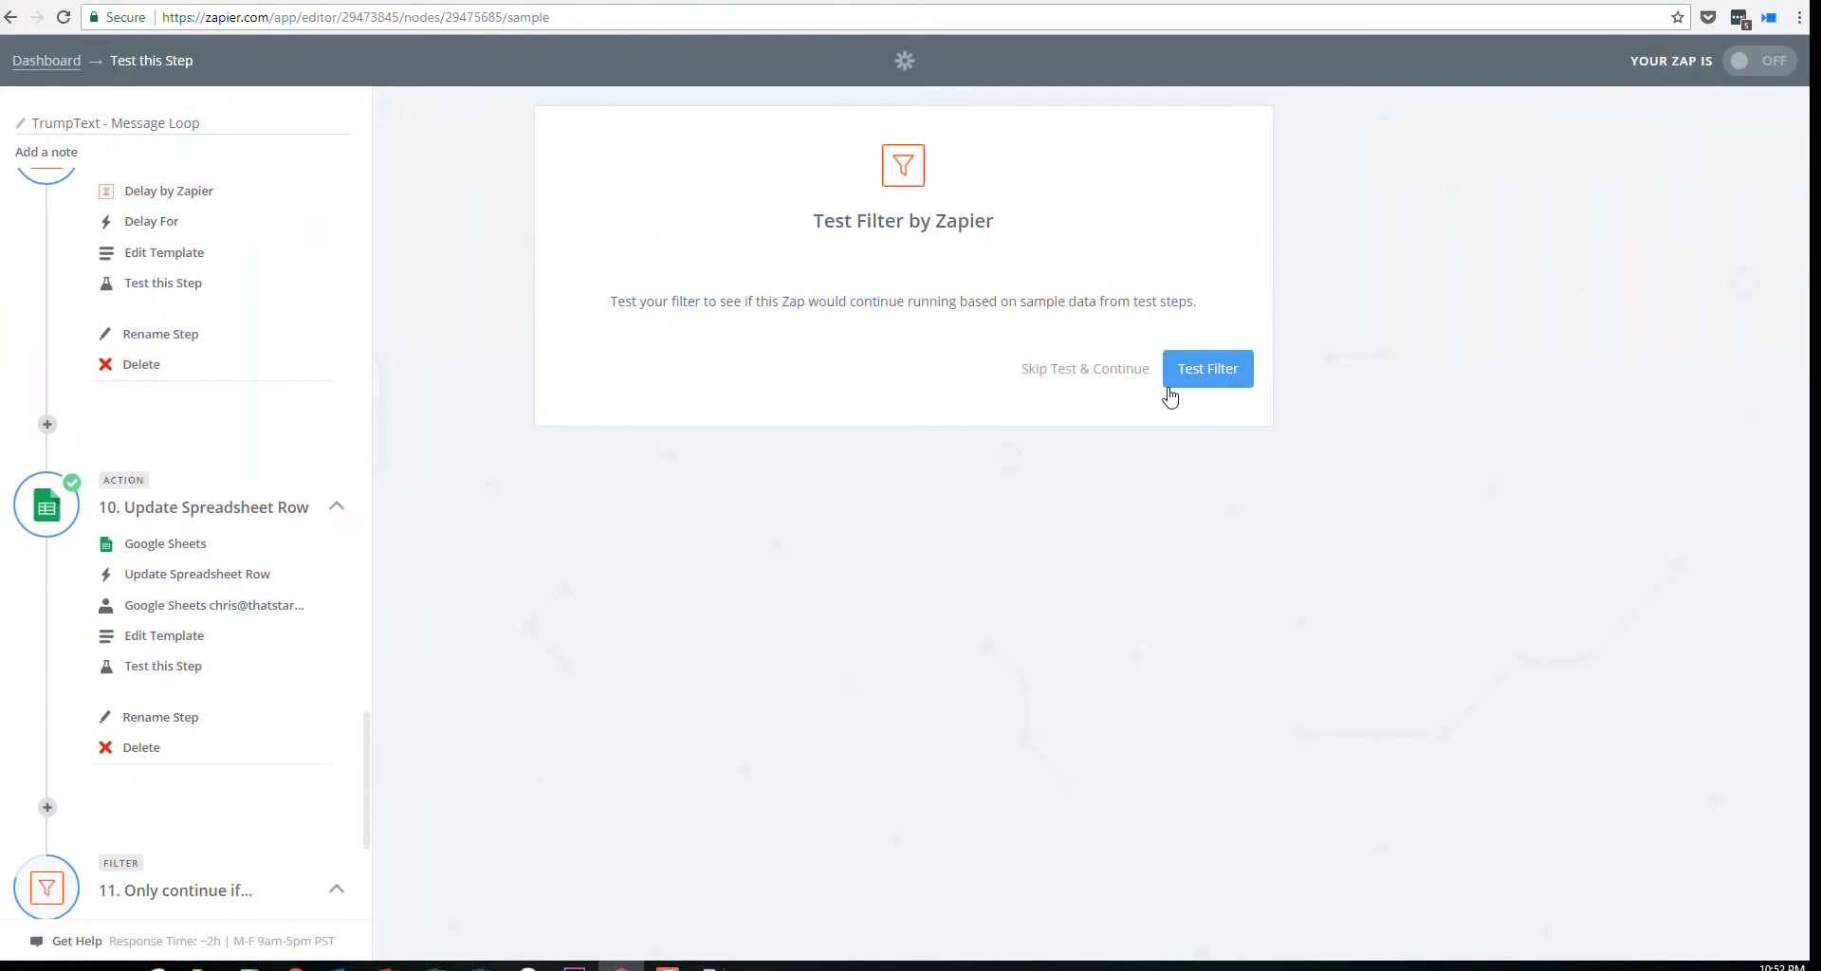
left_click(1202, 375)
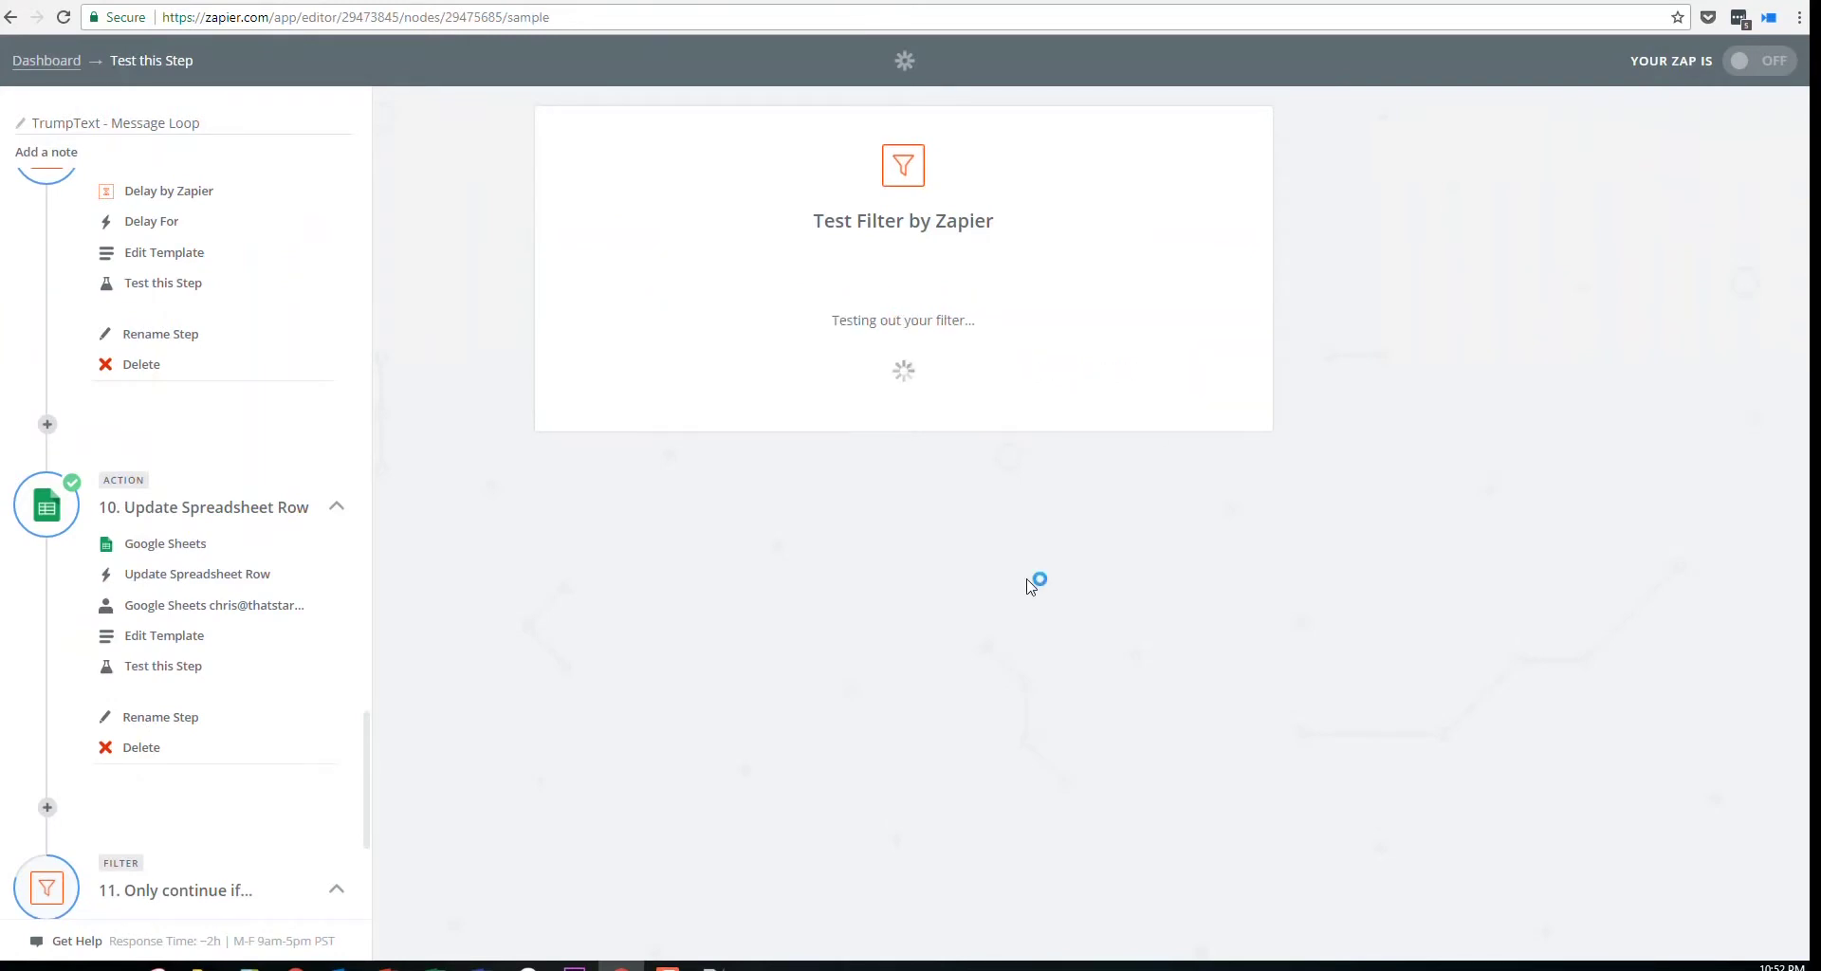
left_click(1218, 543)
Add a Twilio Send SMS action after the filter, using the accounts Twilio connection of That Startup Company
scroll(214, 714, "down", 4)
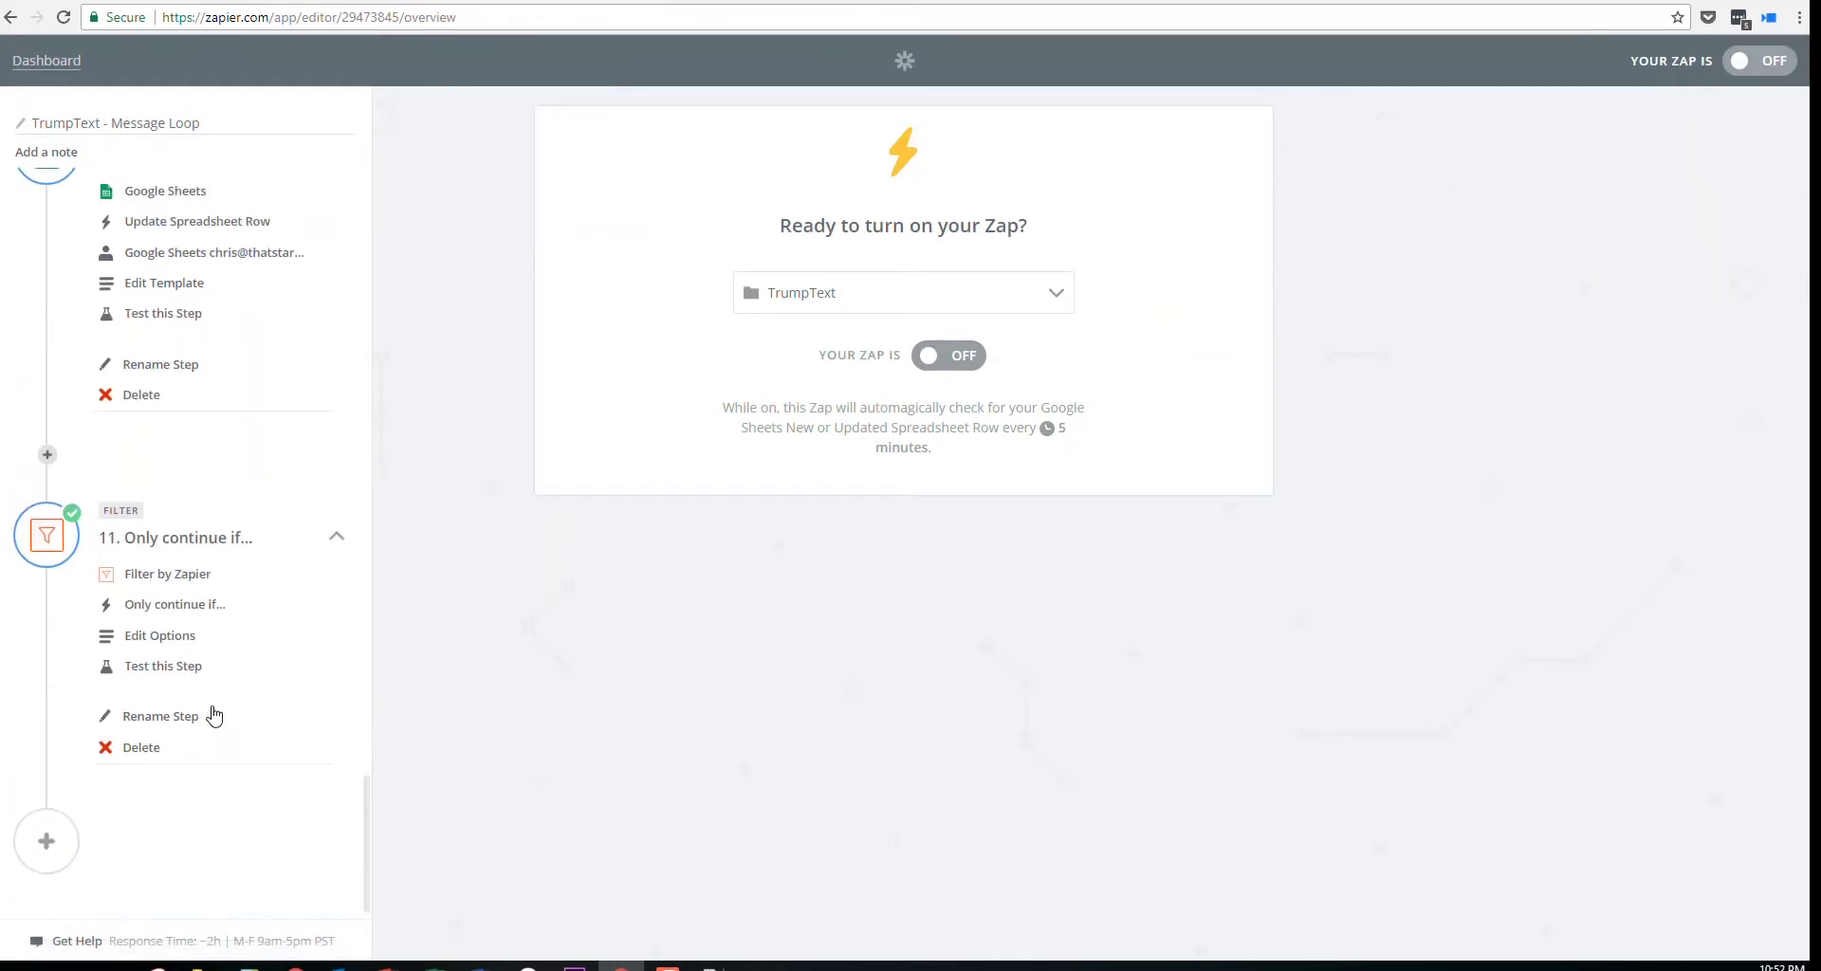
left_click(47, 841)
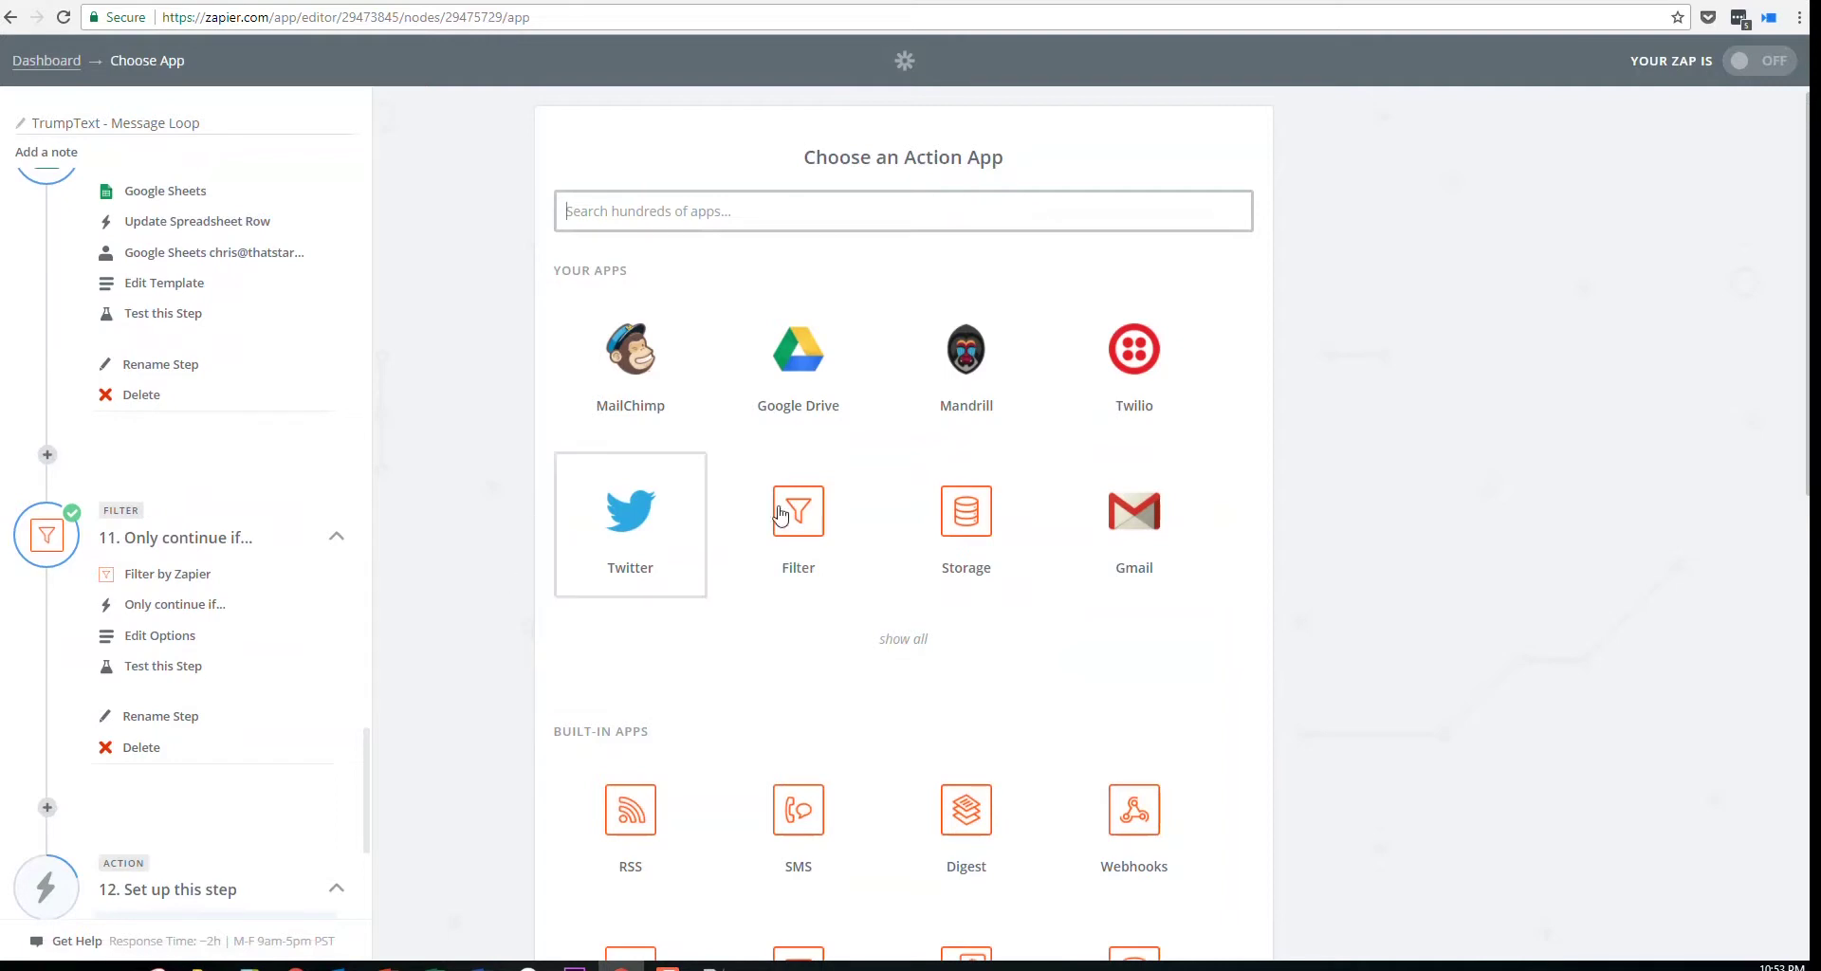
scroll(1287, 592, "down", 3)
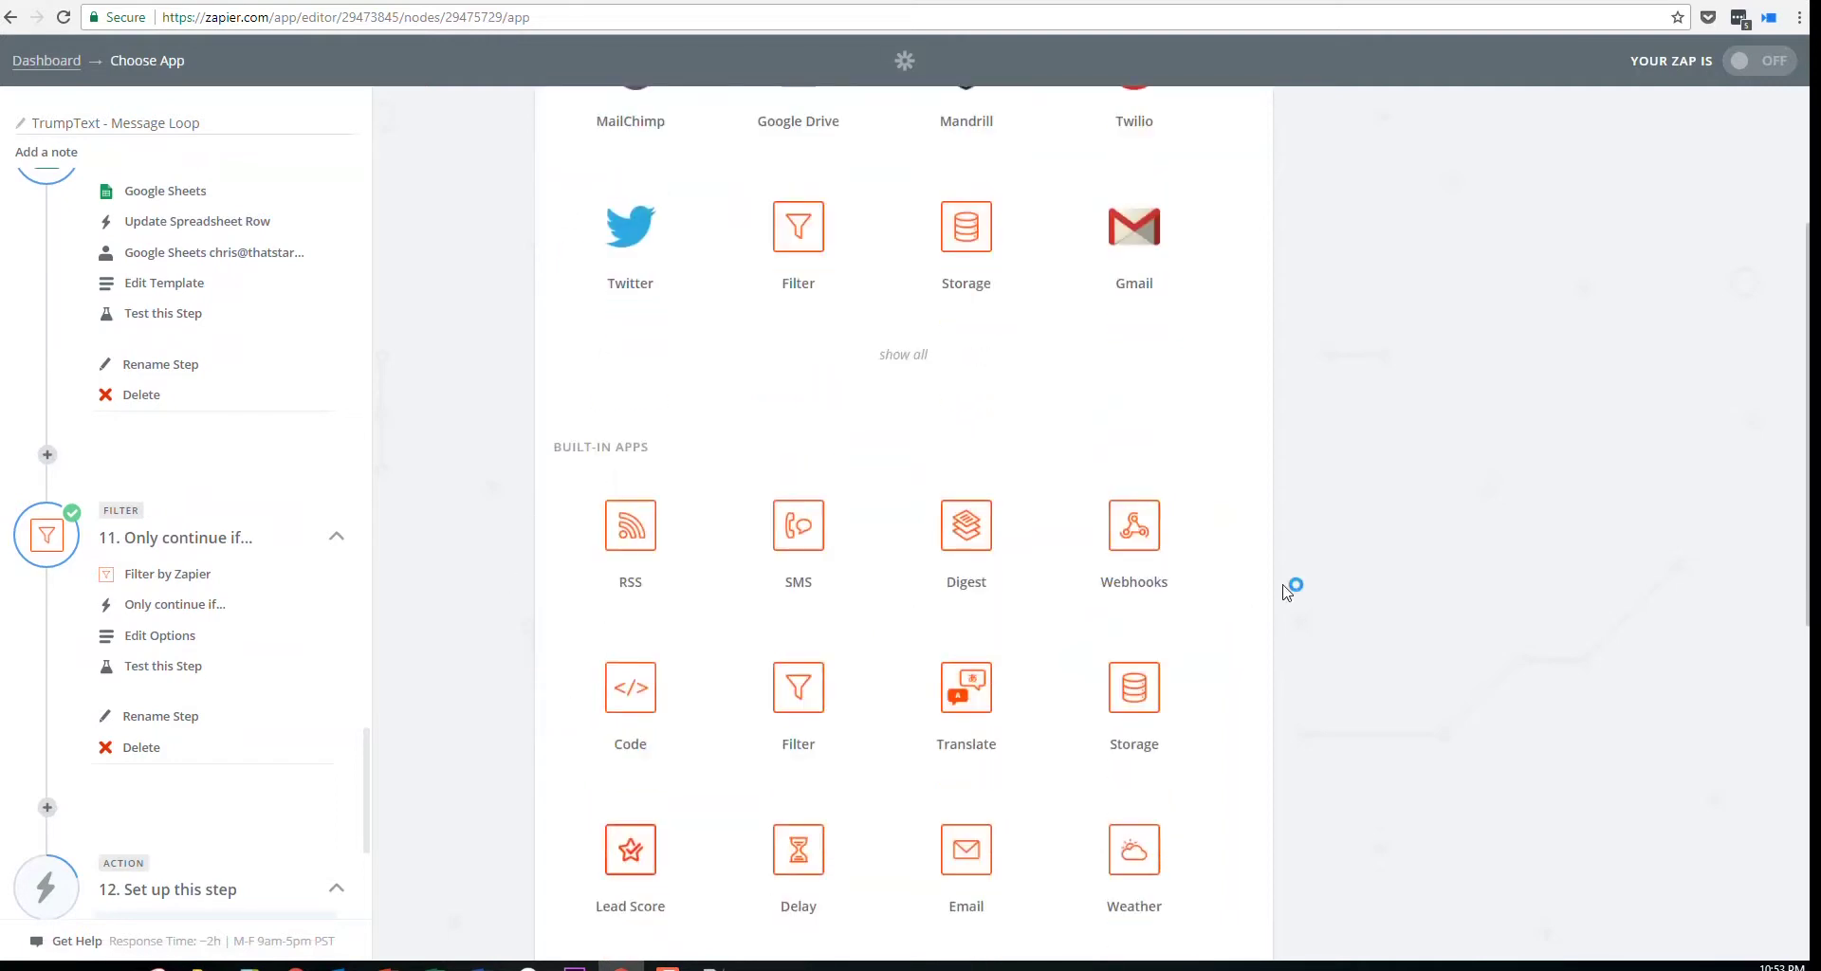
scroll(1287, 592, "up", 3)
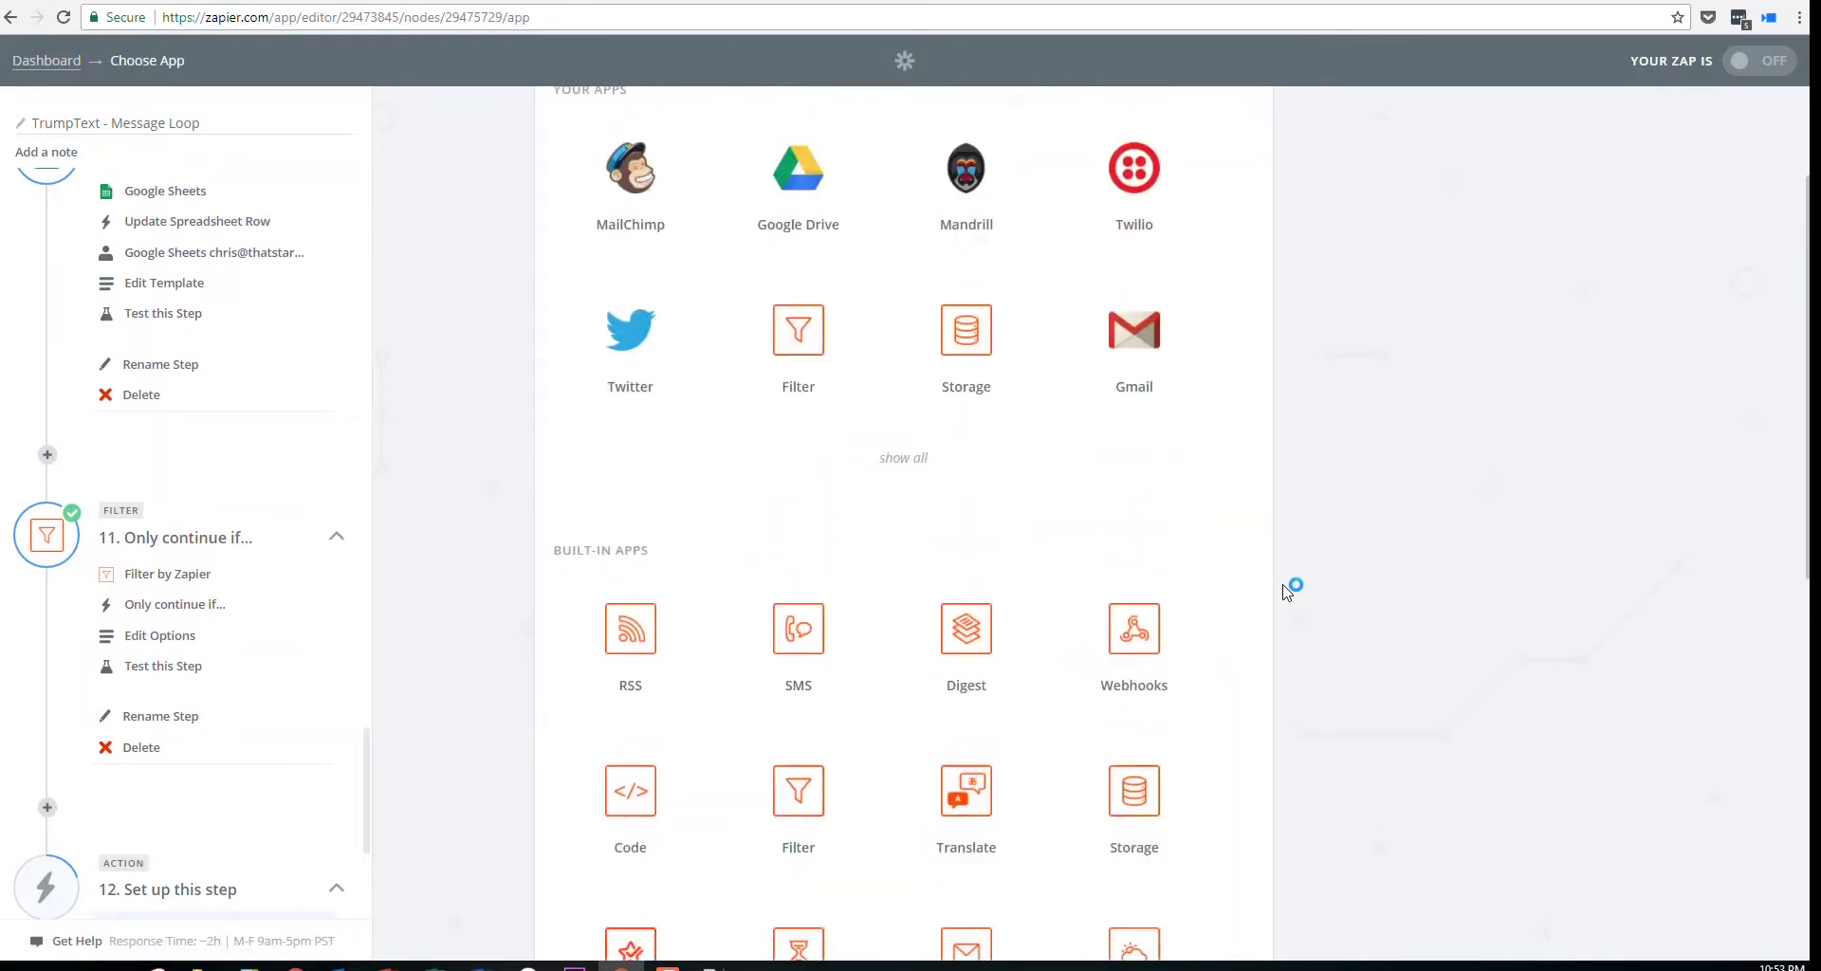
scroll(1287, 592, "down", 4)
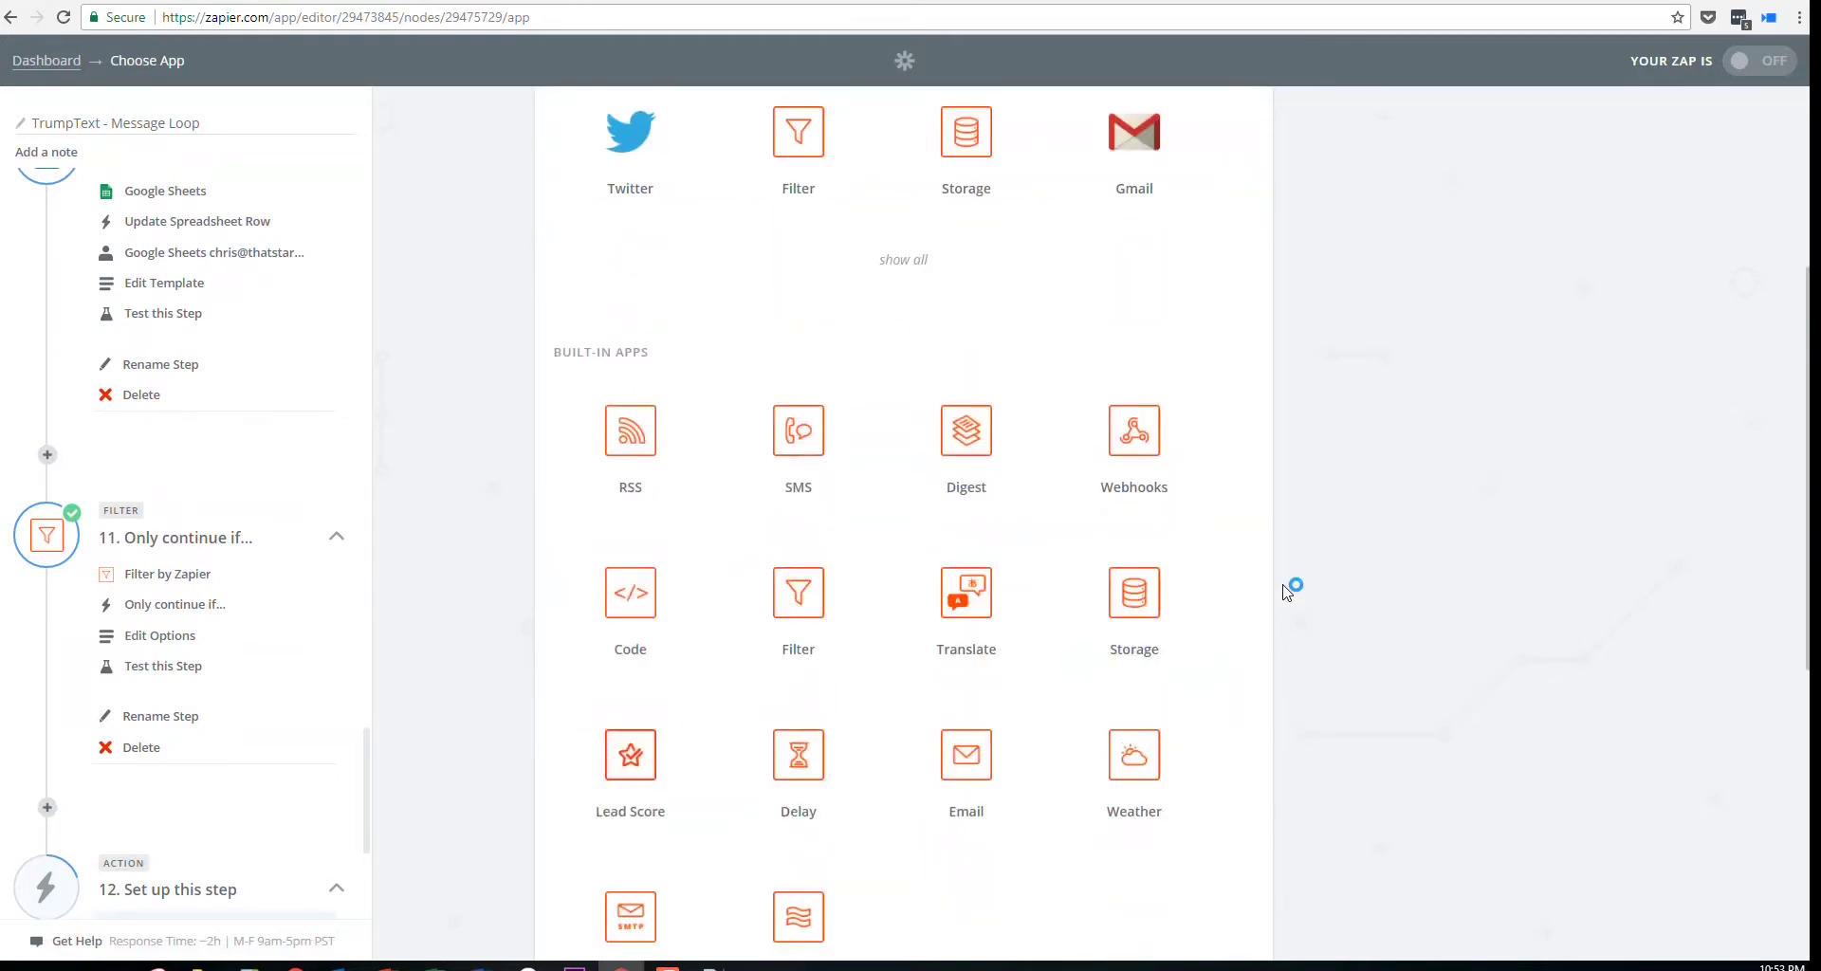
scroll(1289, 585, "up", 4)
left_click(1092, 359)
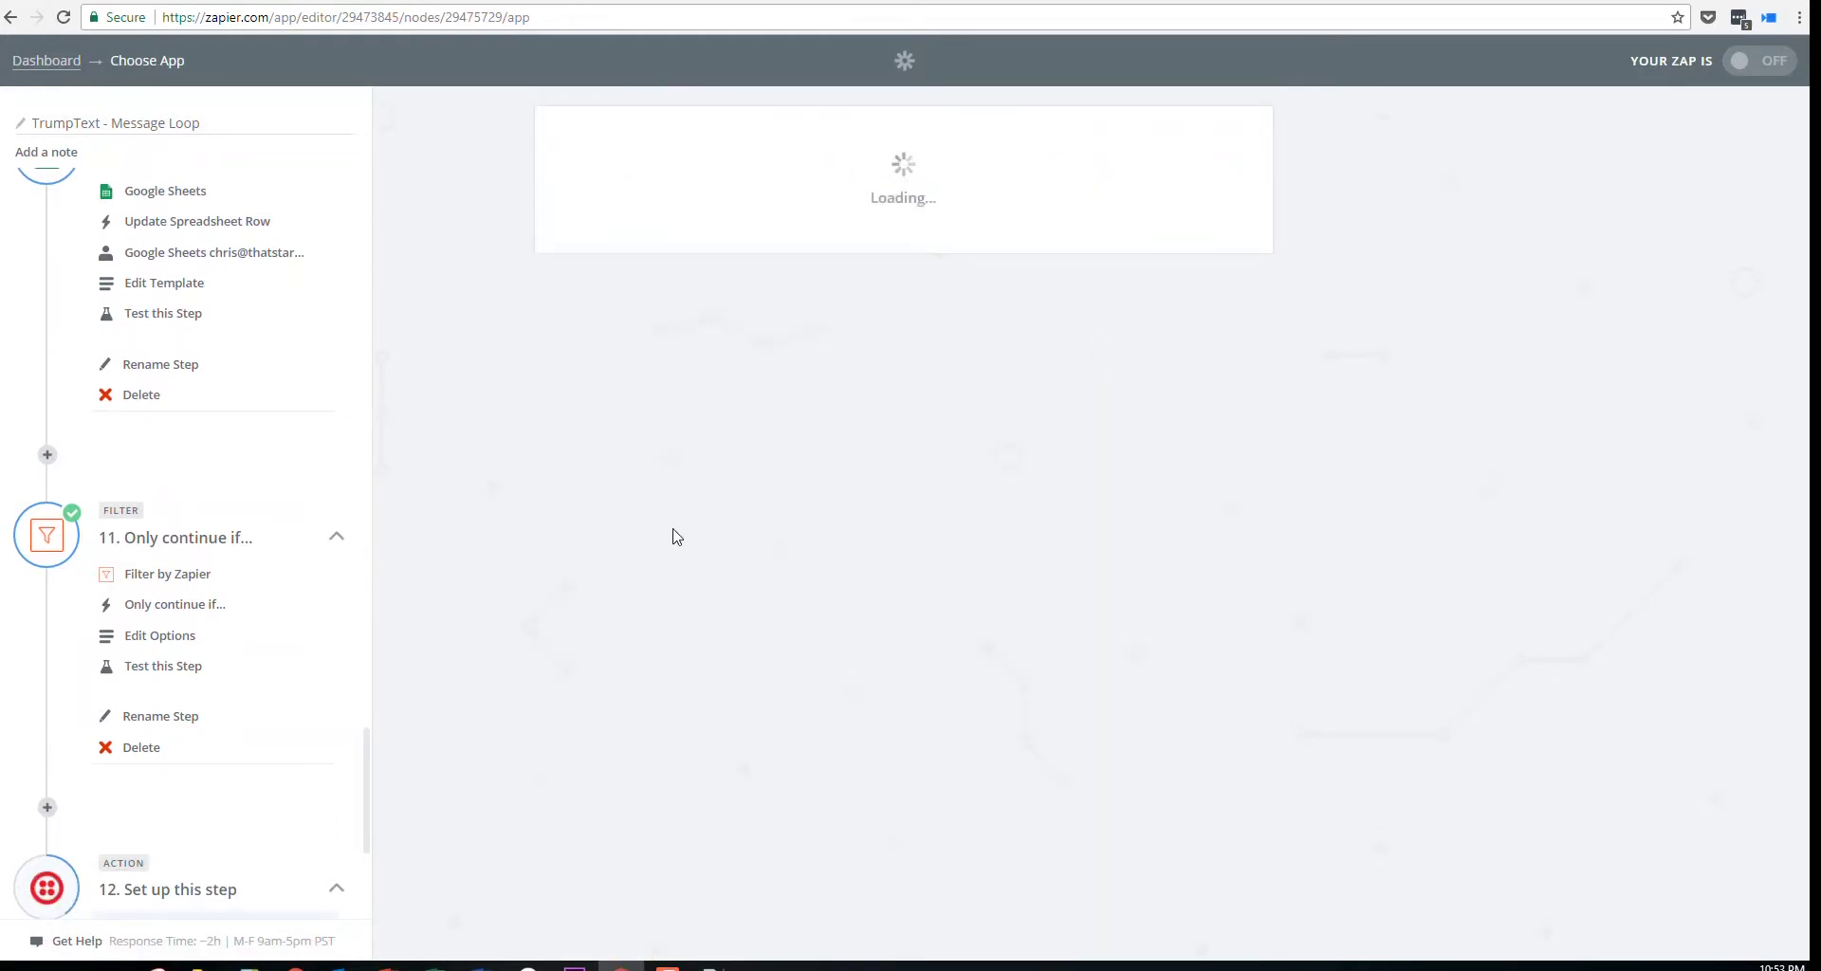
left_click(740, 501)
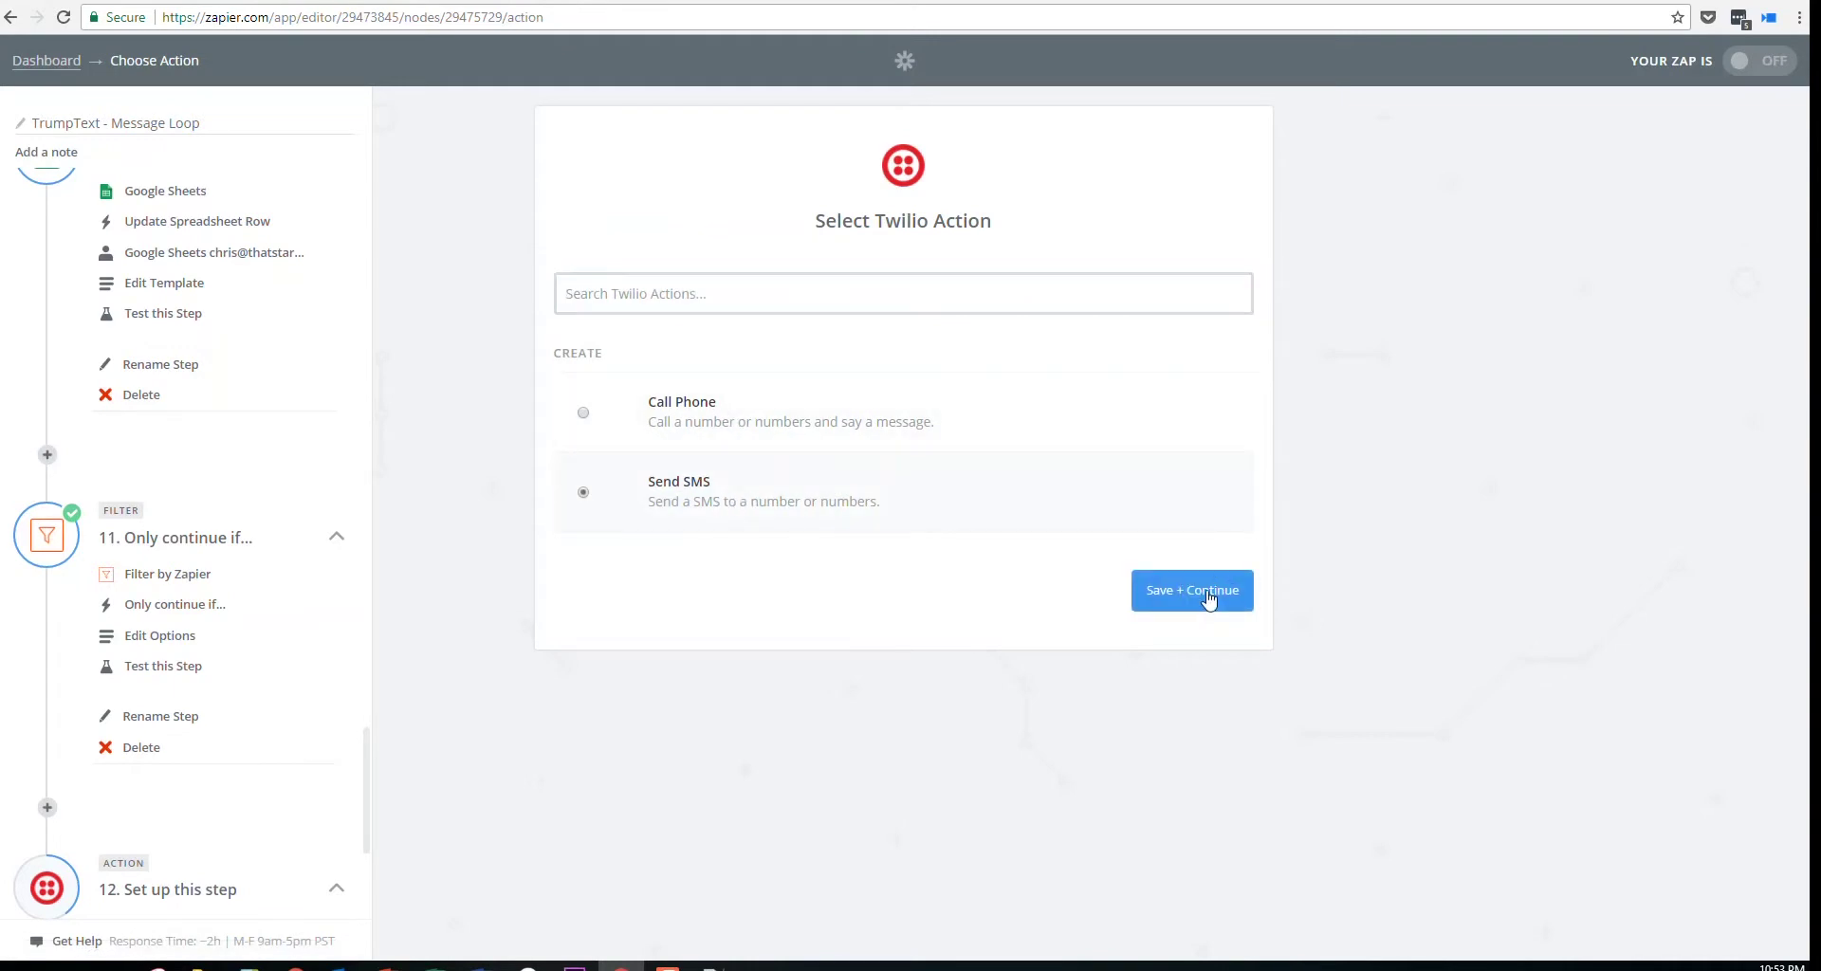
left_click(1207, 595)
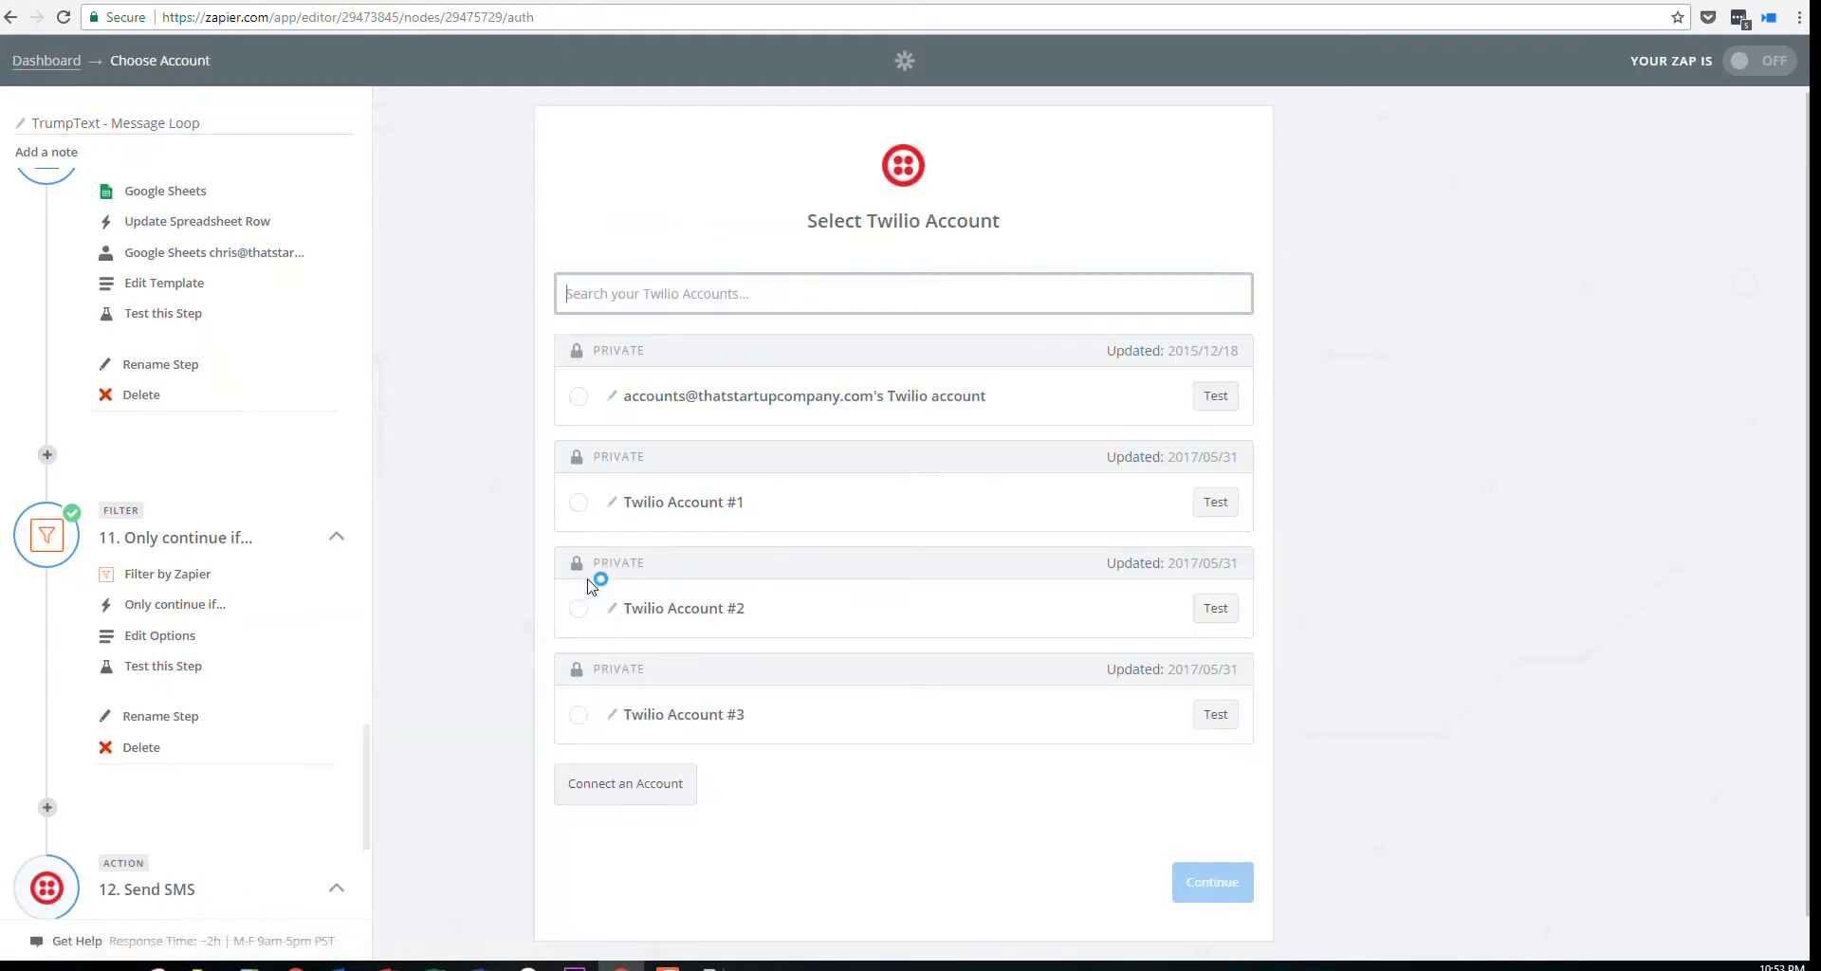
left_click(744, 389)
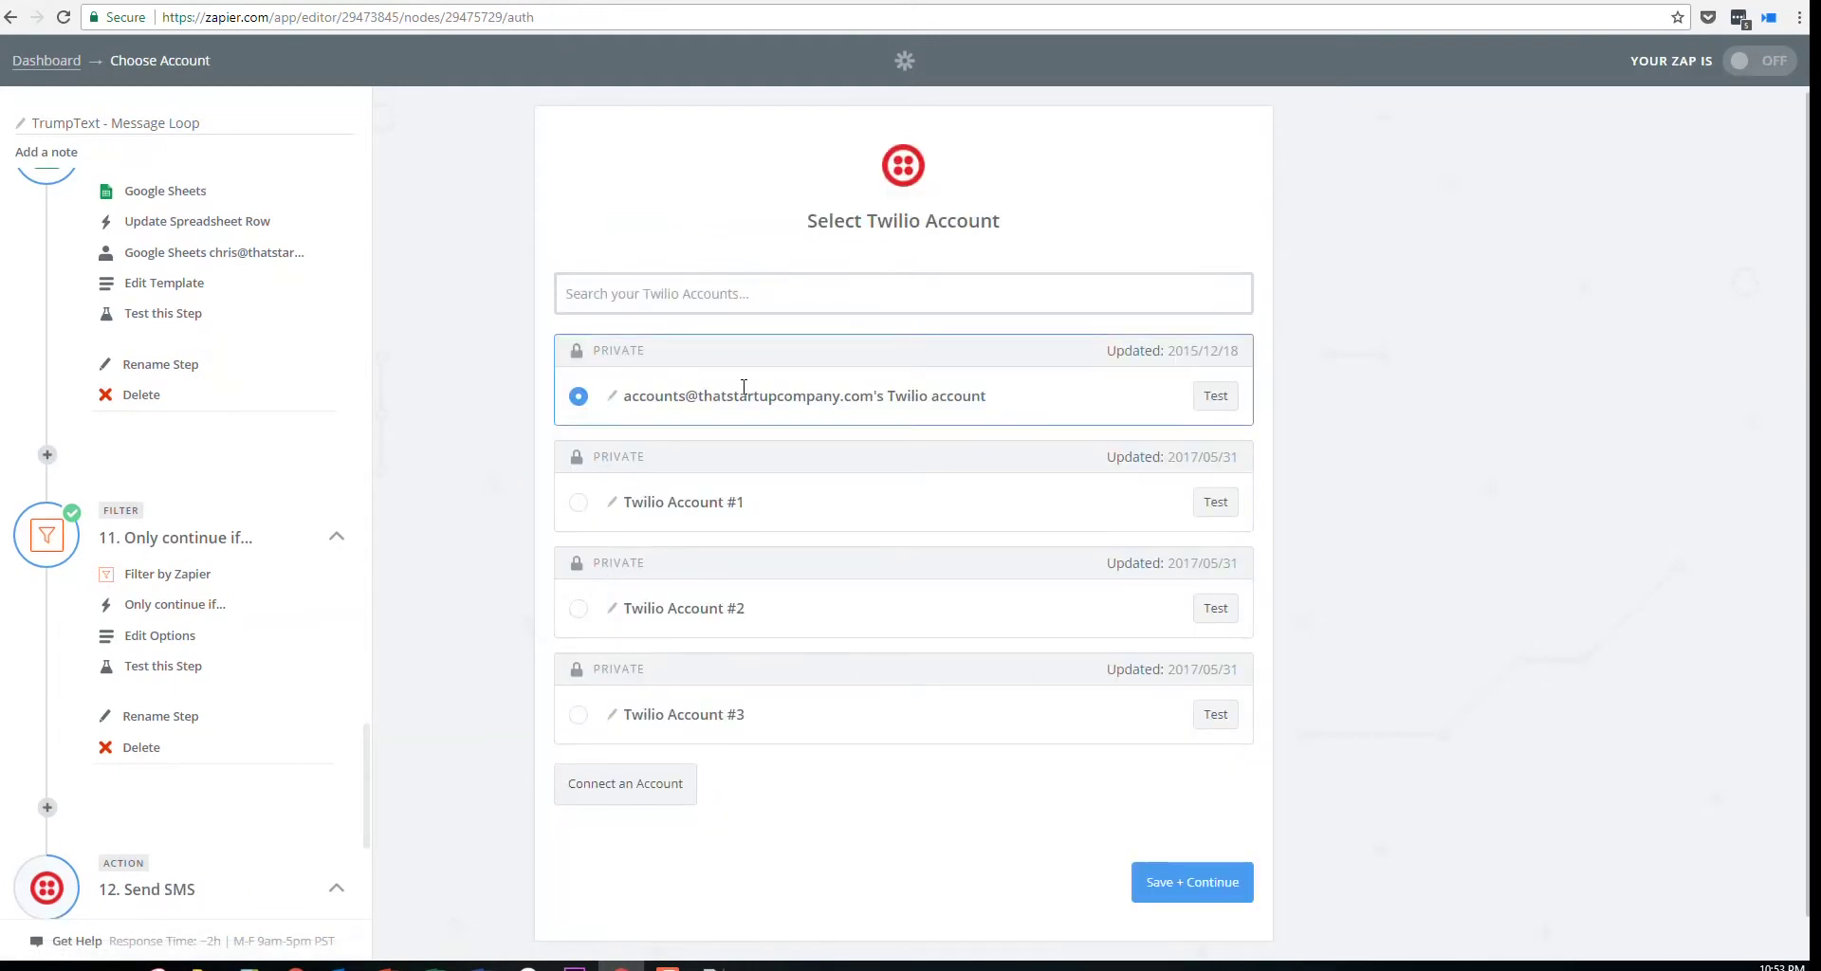
left_click(1186, 882)
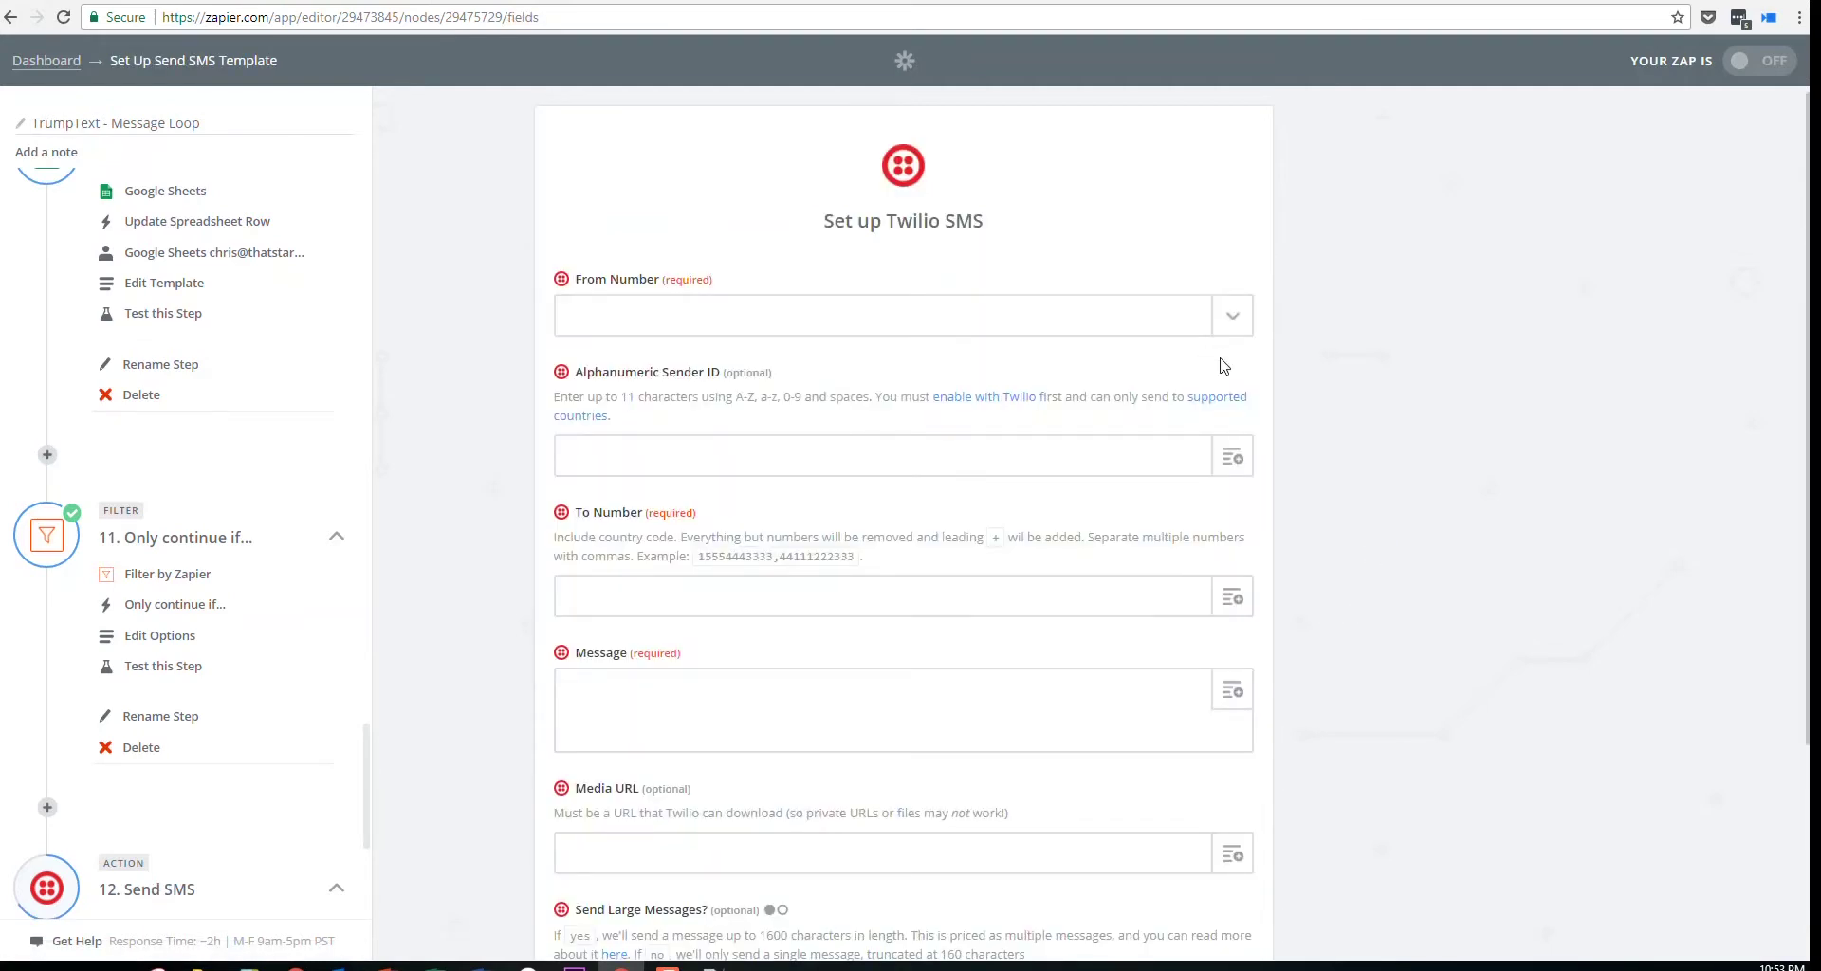
Set the SMS From Number to TrumpText and the To Number to Friends Phone Number from step 1
left_click(1220, 332)
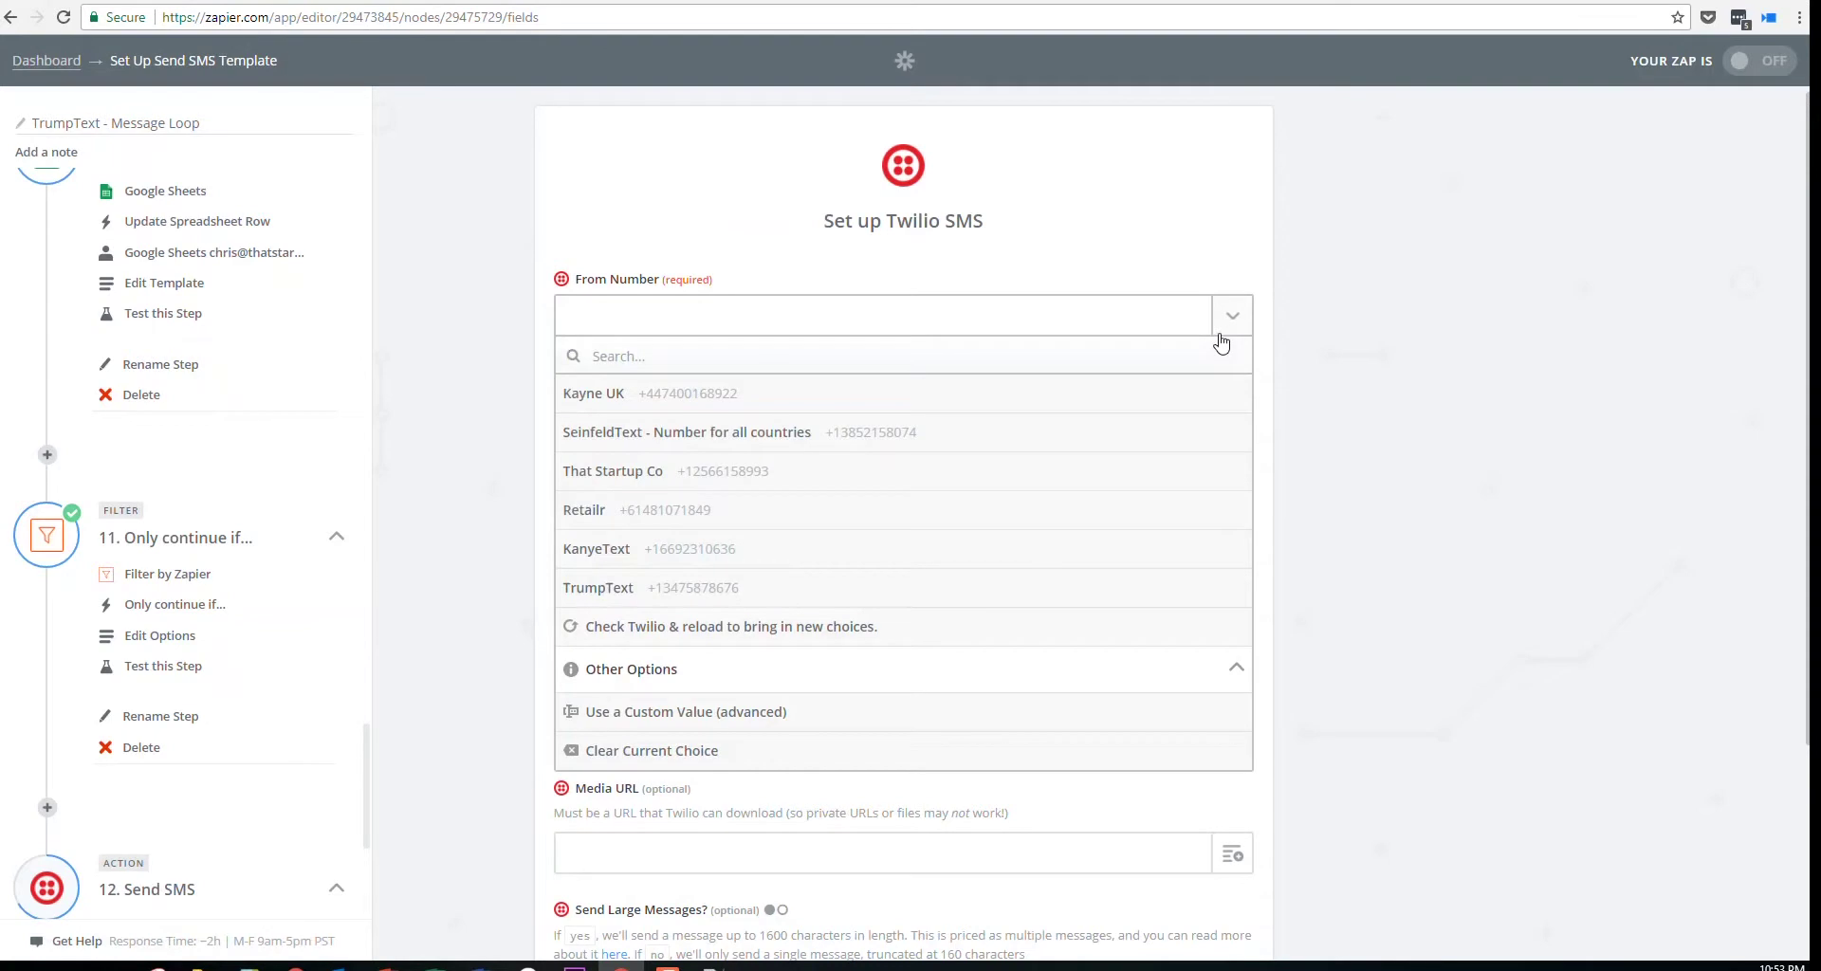
left_click(638, 590)
left_click(1236, 597)
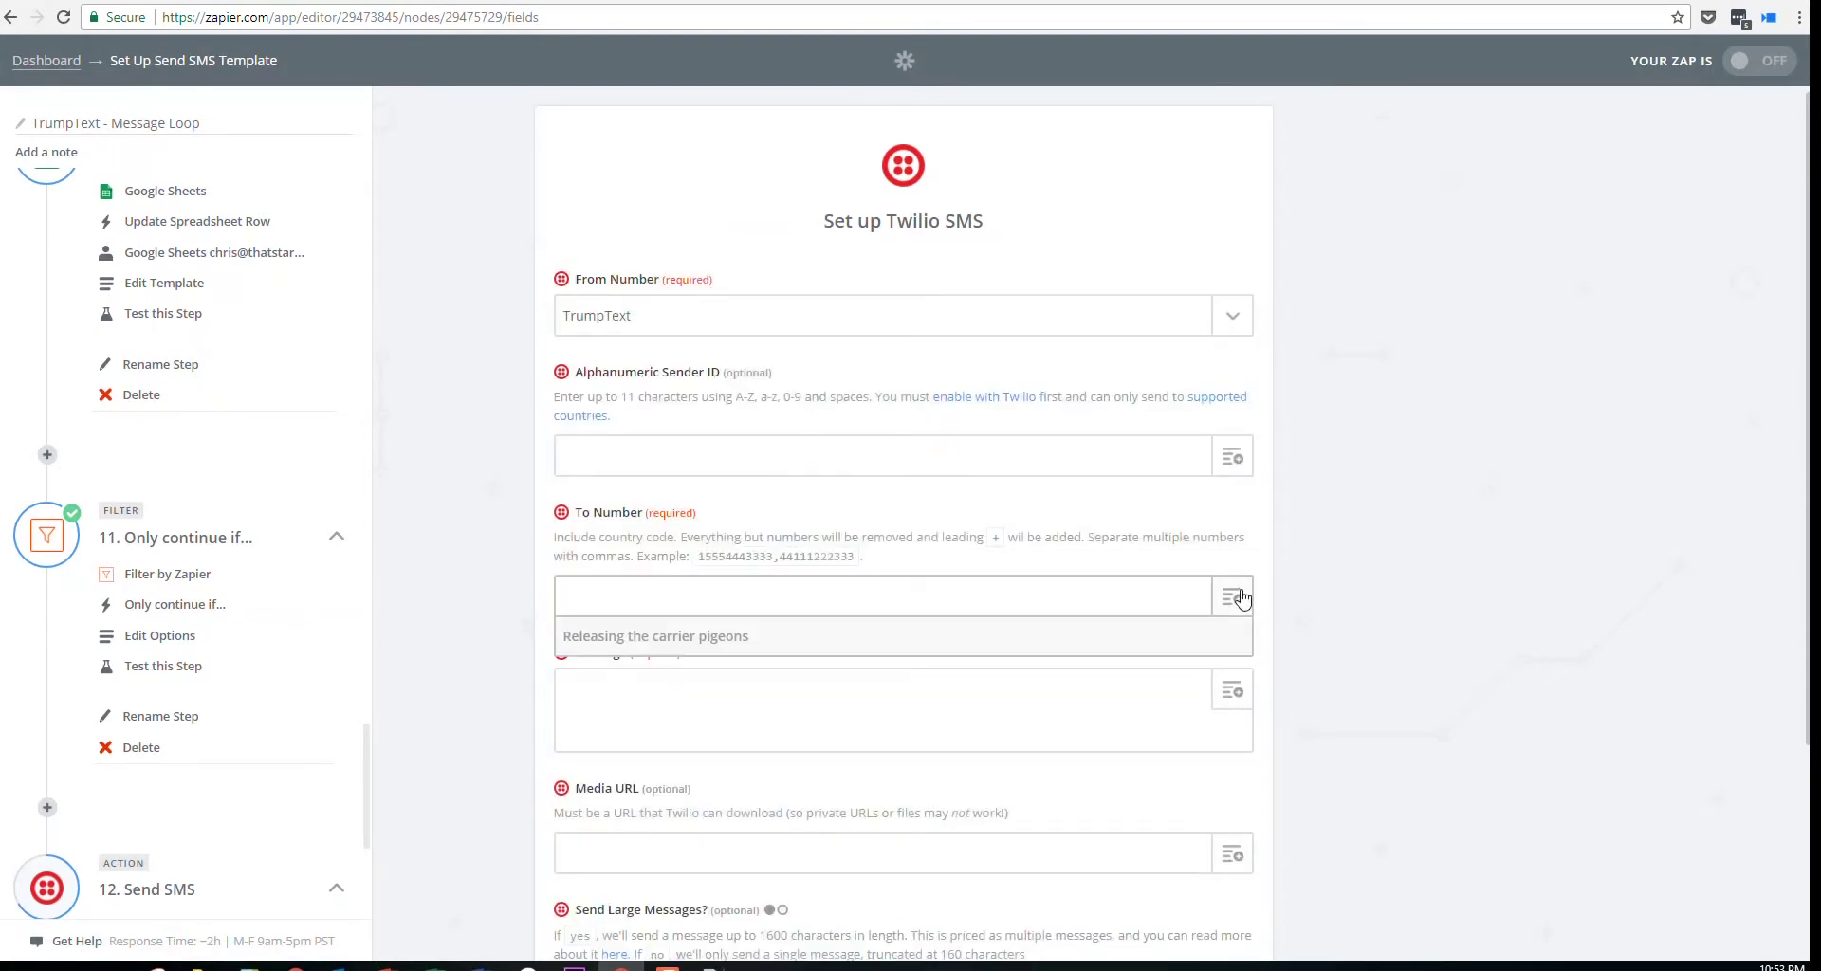
left_click(714, 681)
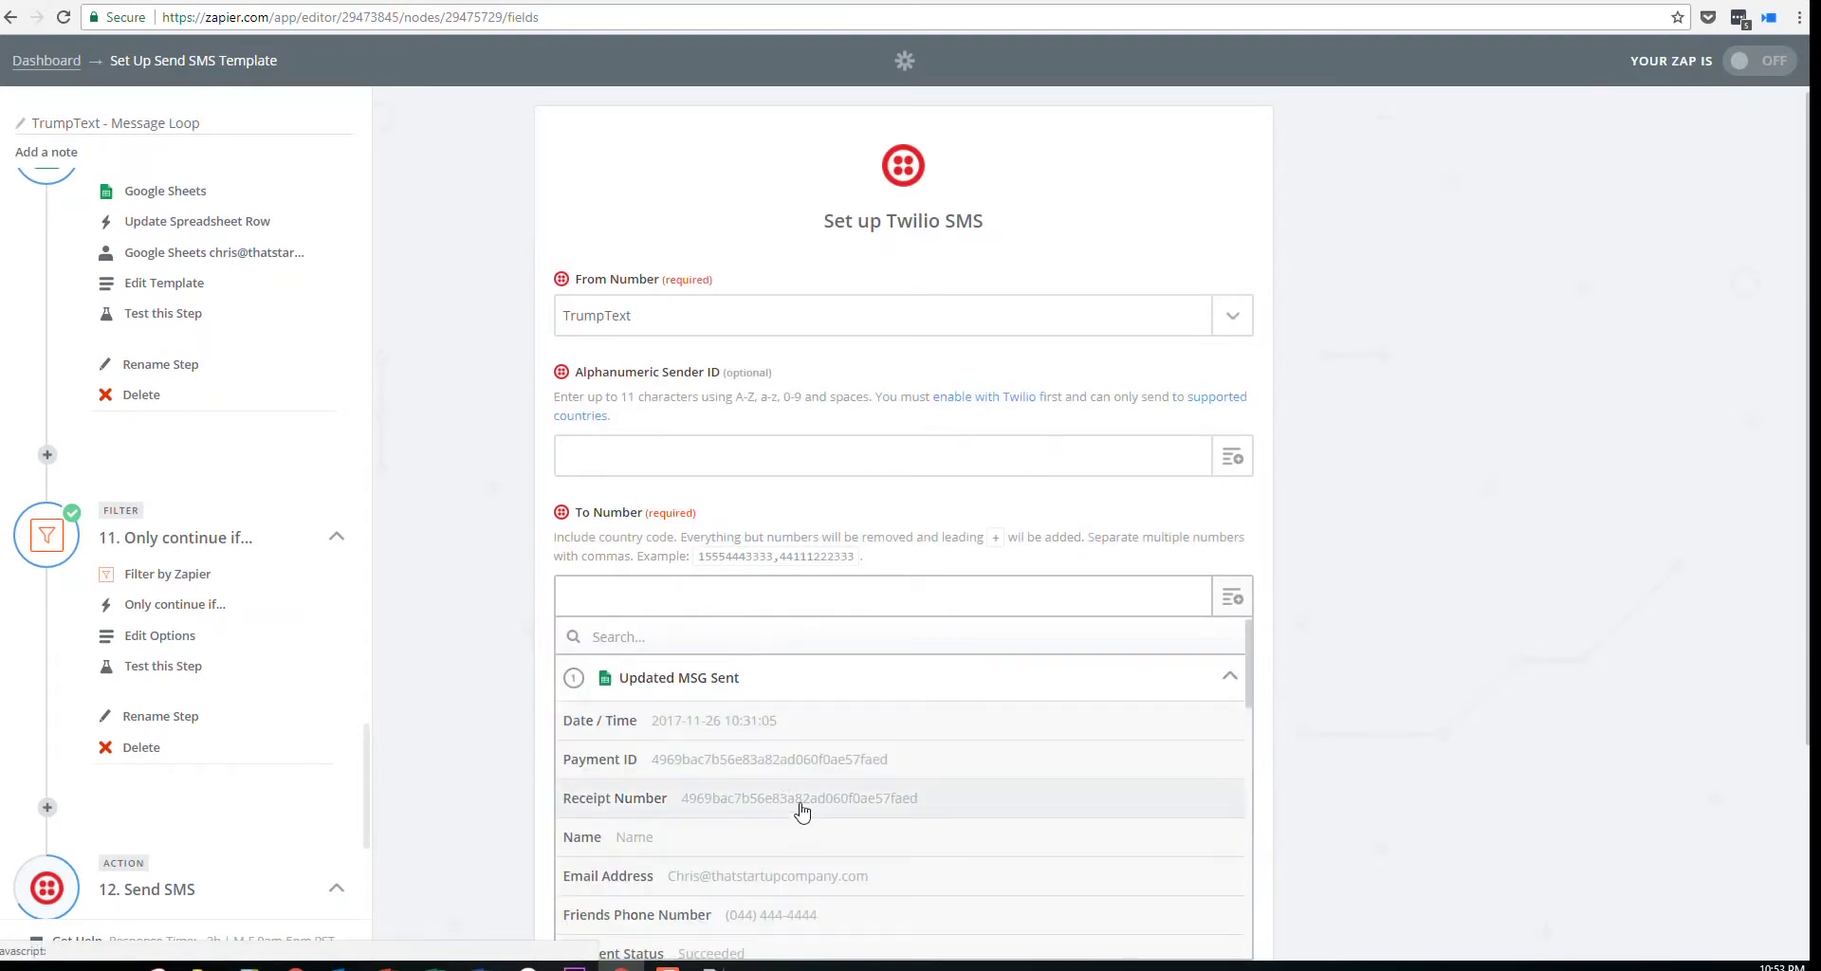
left_click(780, 915)
left_click(579, 730)
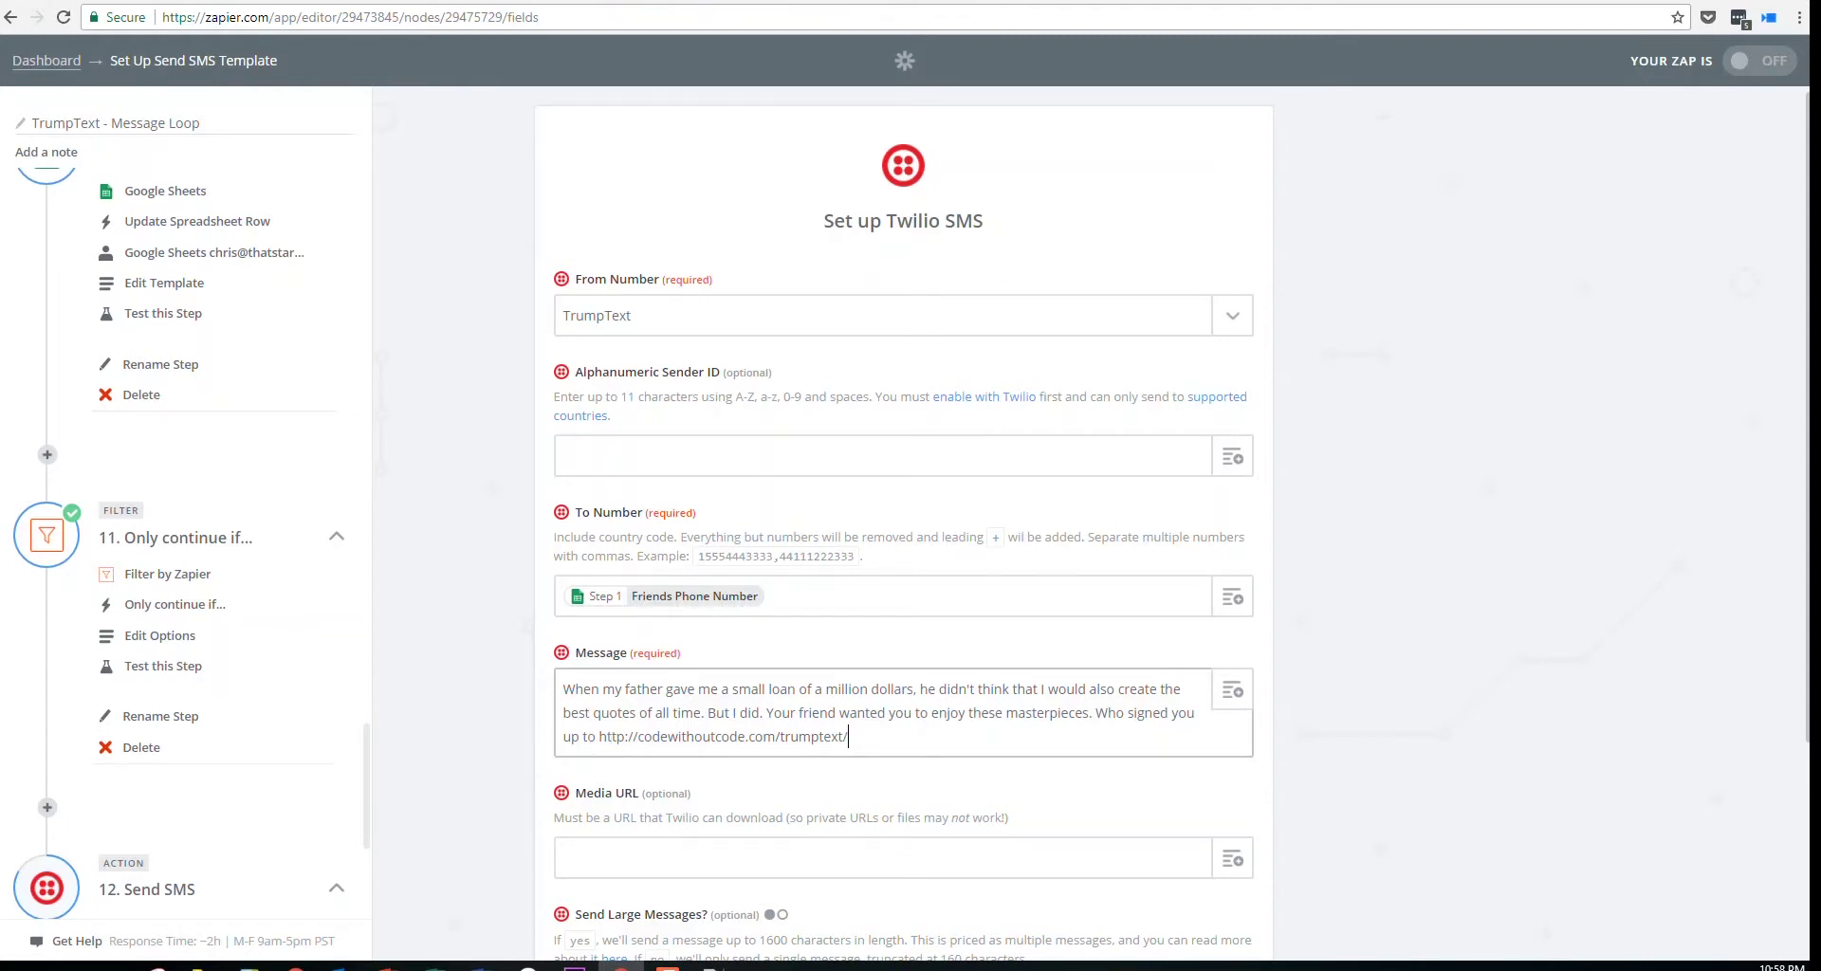
scroll(1638, 553, "down", 3)
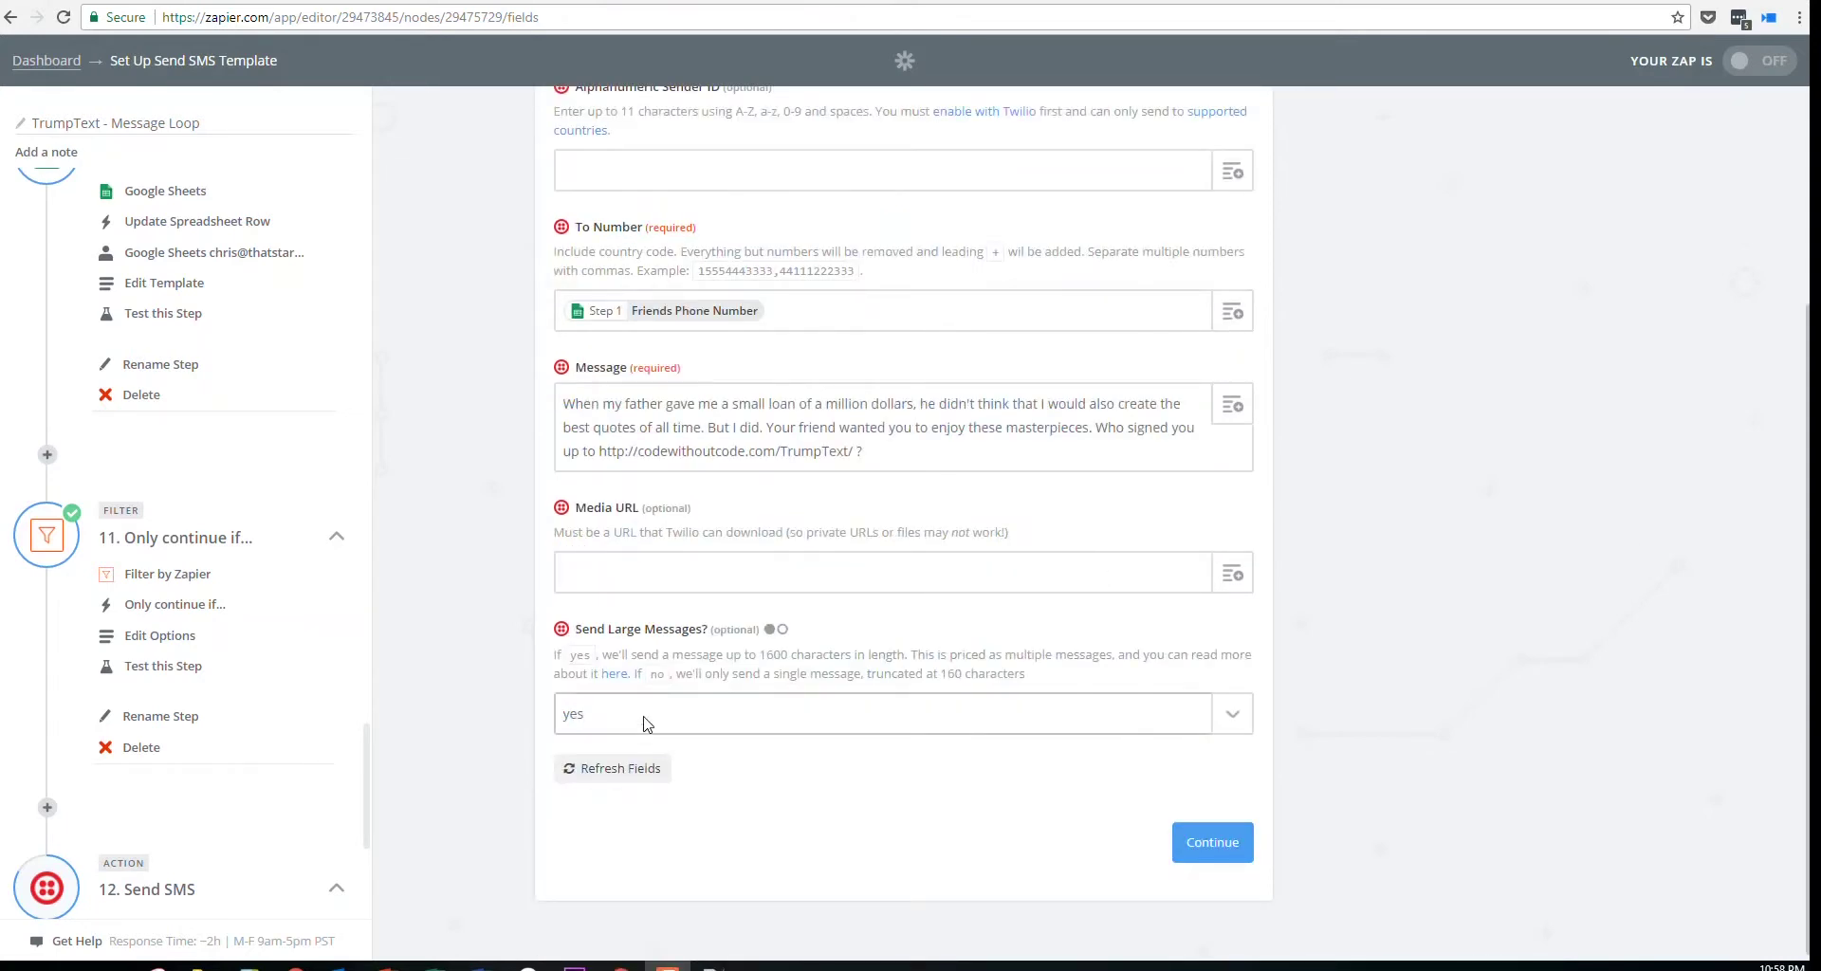
left_click(1212, 842)
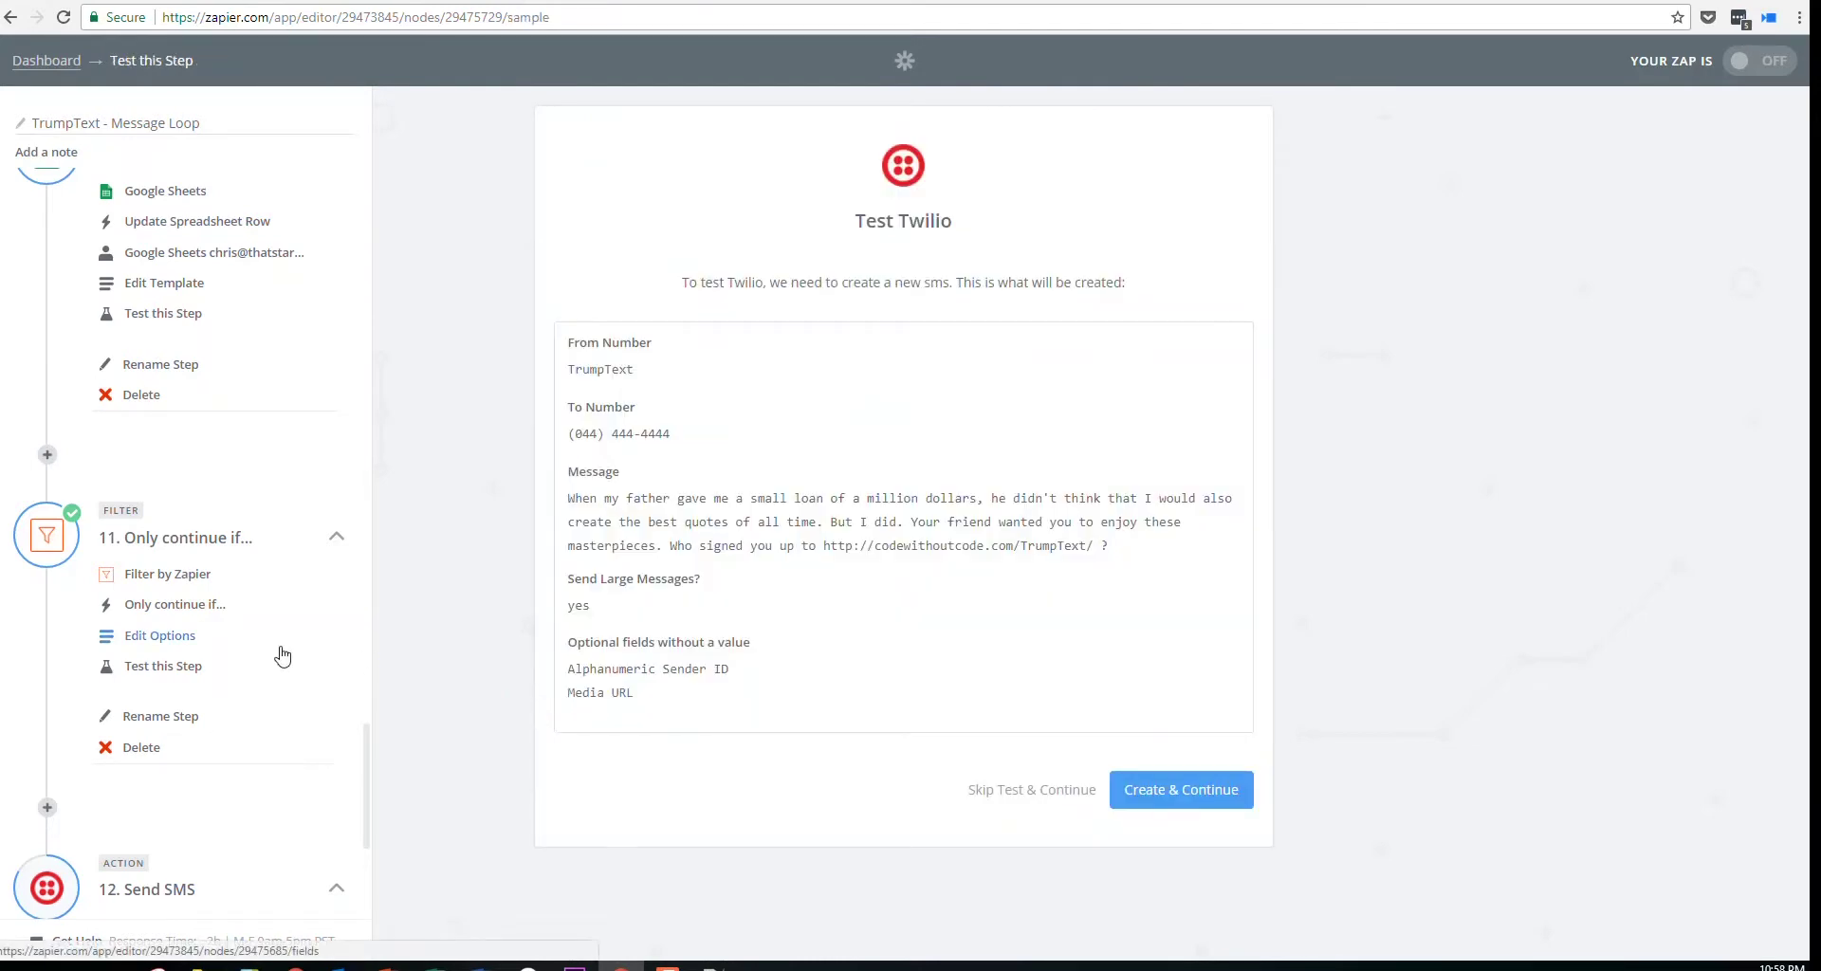
Skip the Twilio test for the new Send SMS step
scroll(282, 654, "down", 3)
scroll(289, 650, "down", 1)
left_click(1044, 797)
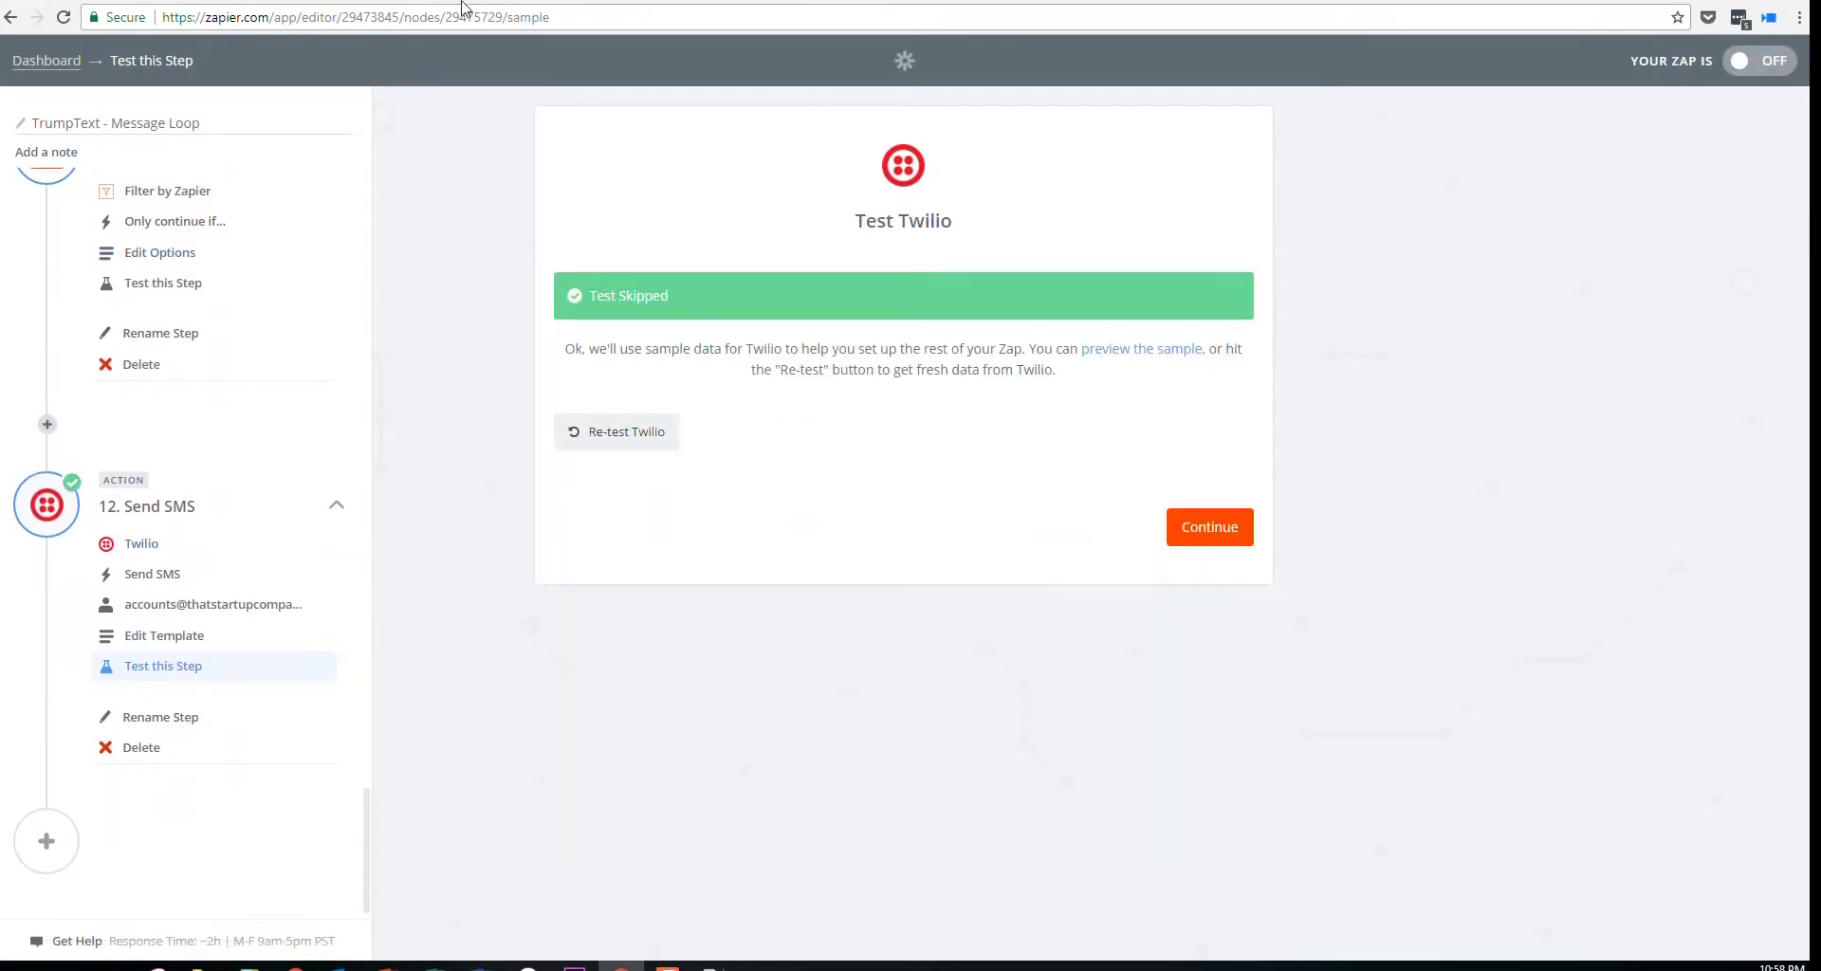
Switch to the TrumpText spreadsheet and check the first customer's call-to-action and Status cells on the Payments sheet
key("ctrl+Tab")
left_click(1402, 258)
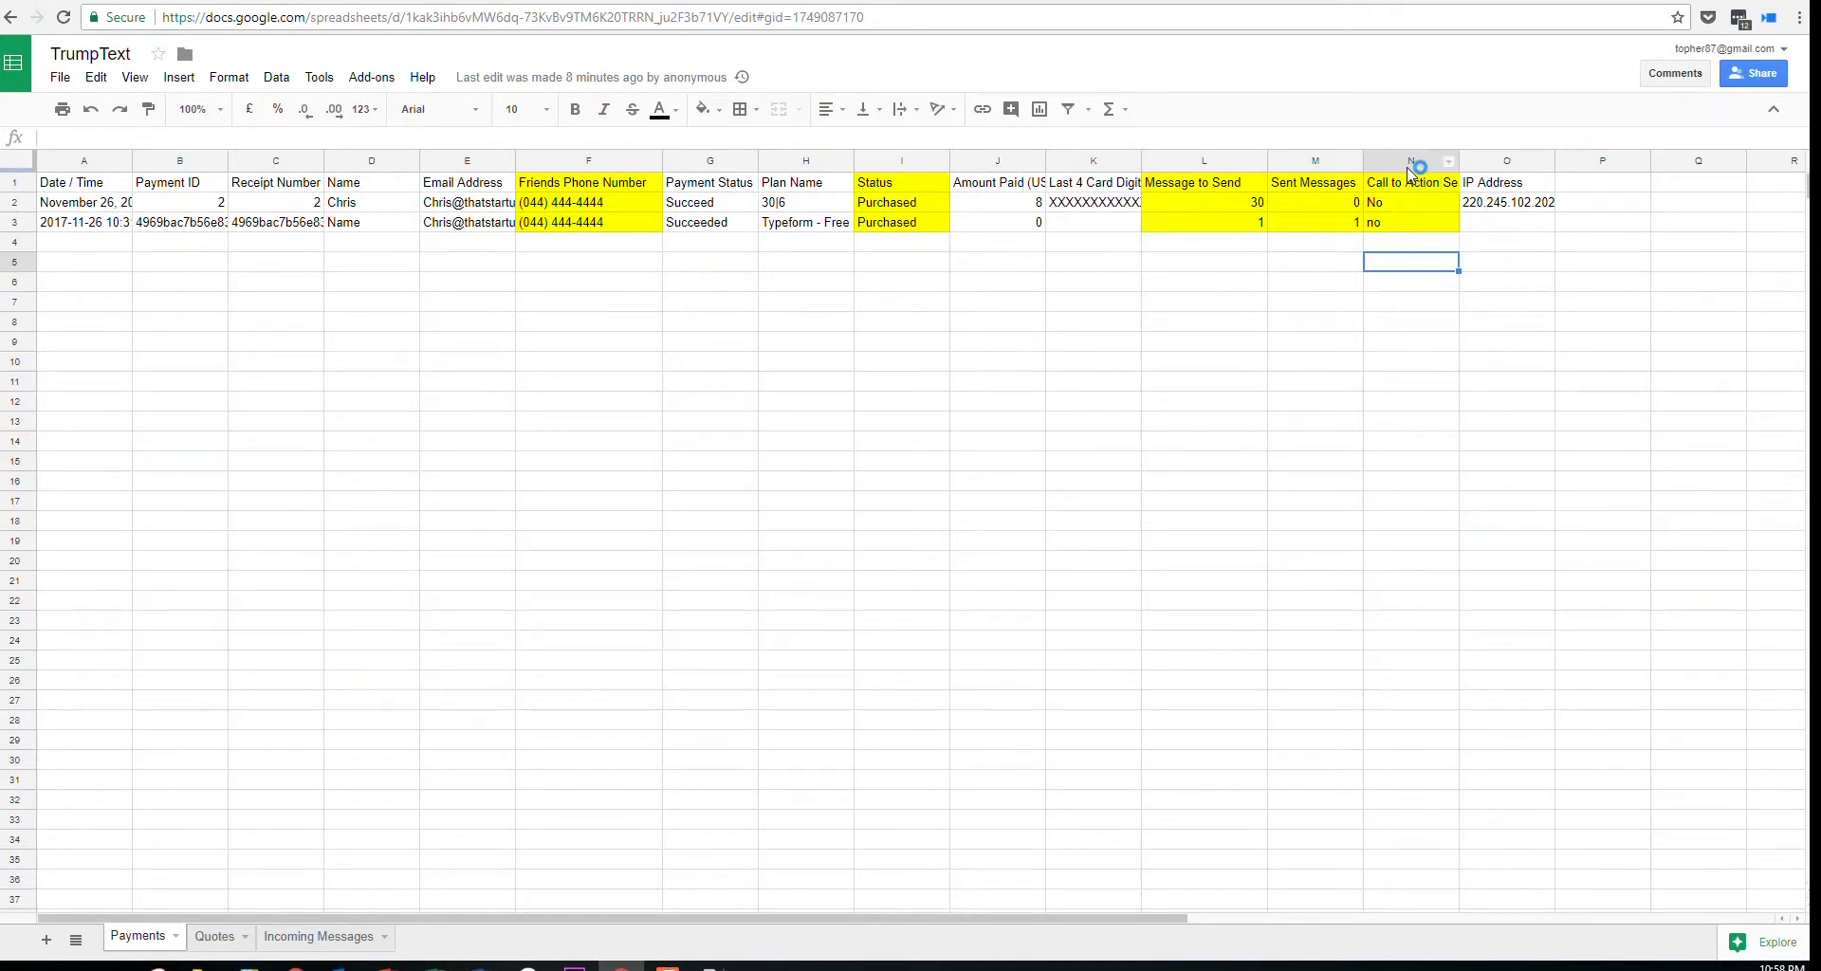
left_click(1400, 205)
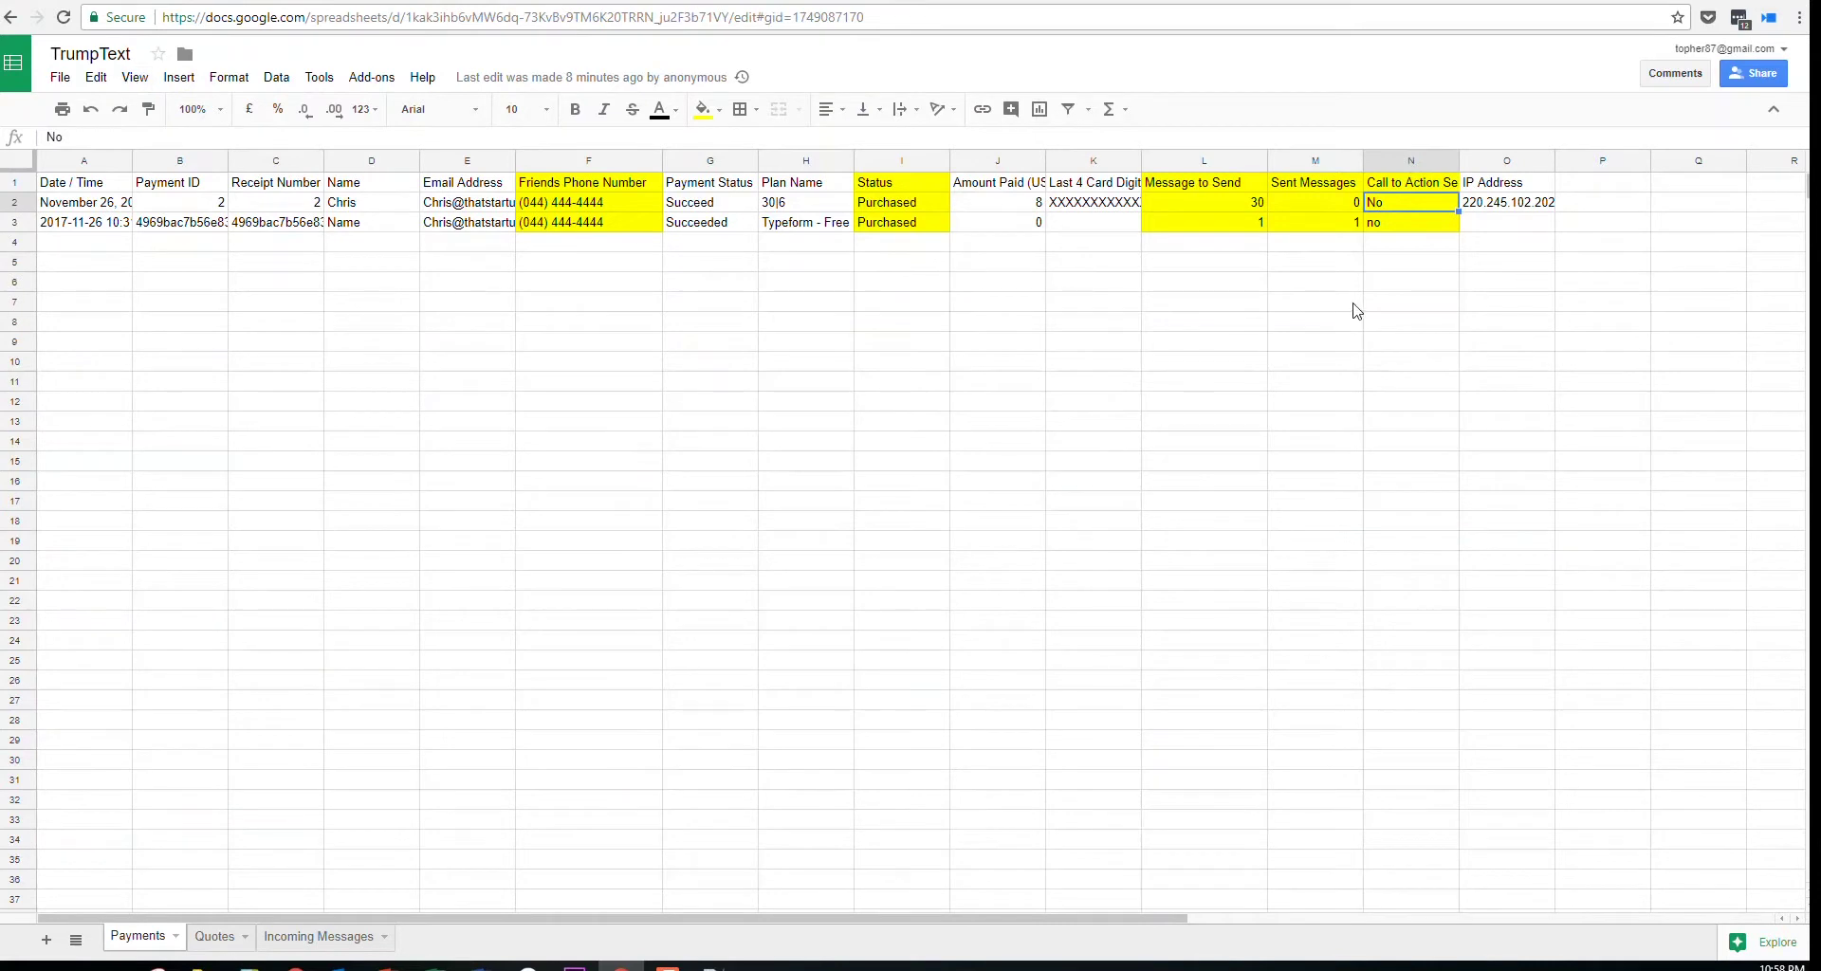
left_click(896, 209)
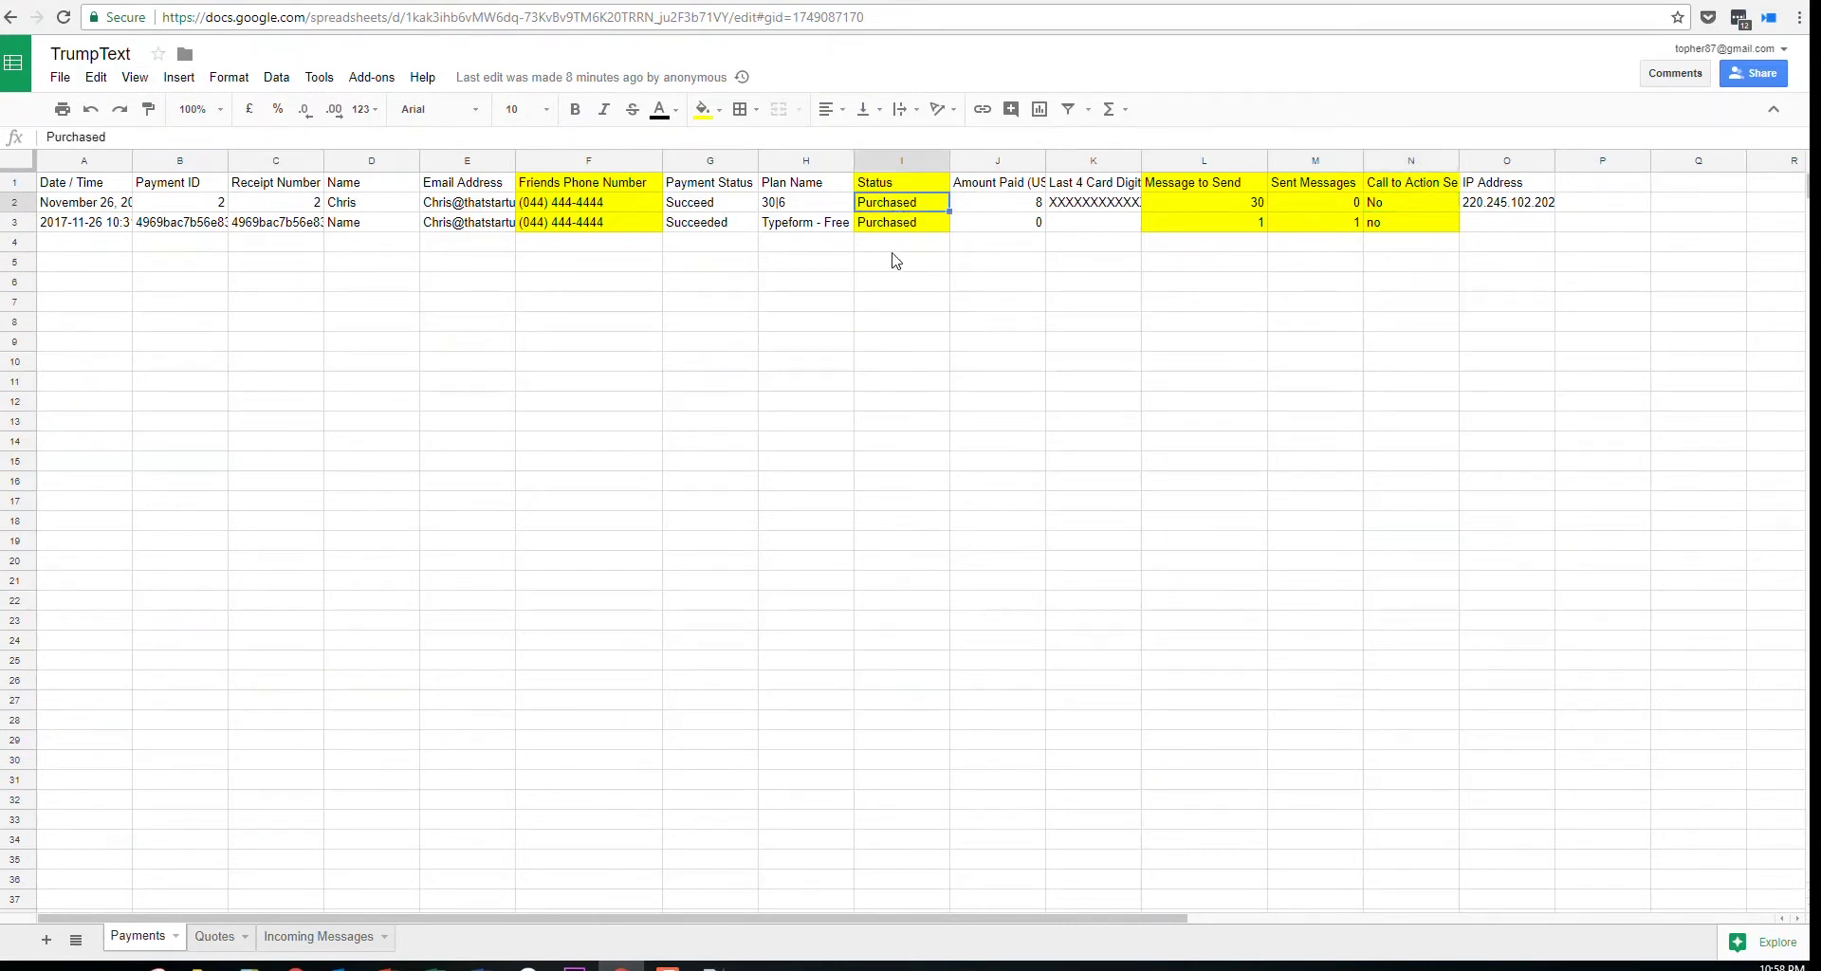
Return to Zapier and add a Google Sheets step with the Update Spreadsheet Row action after the Send SMS step
key("ctrl+Tab")
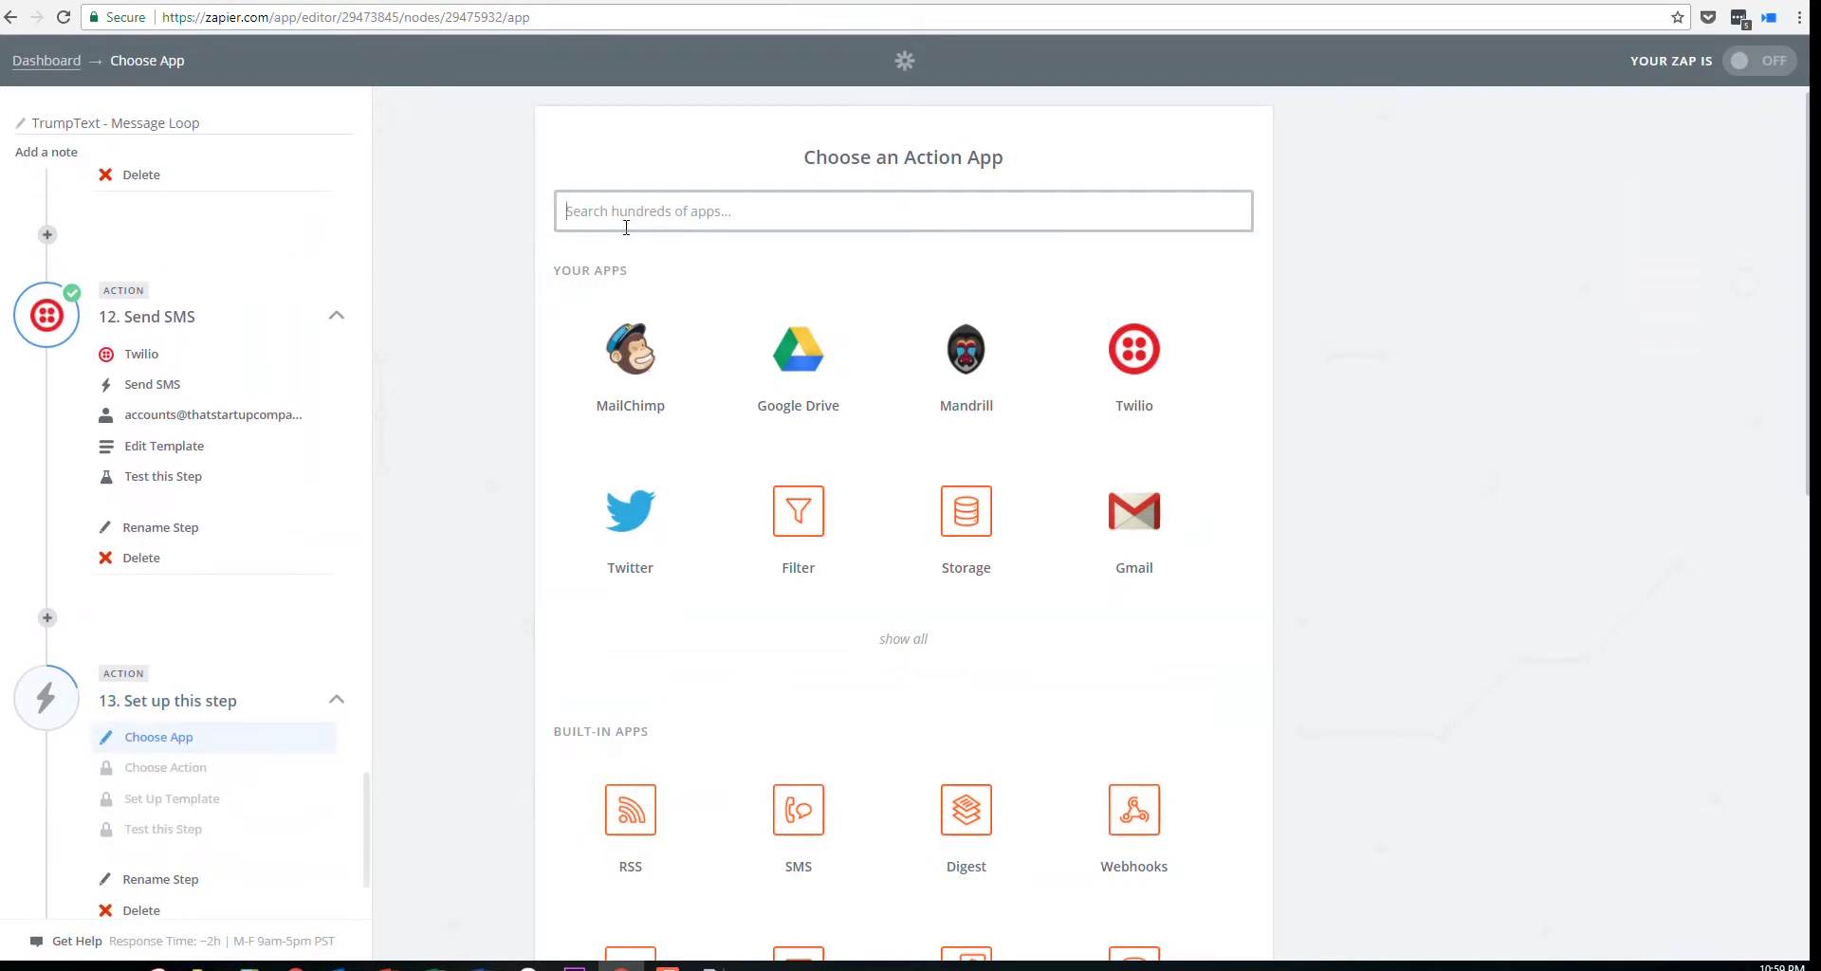
type("google")
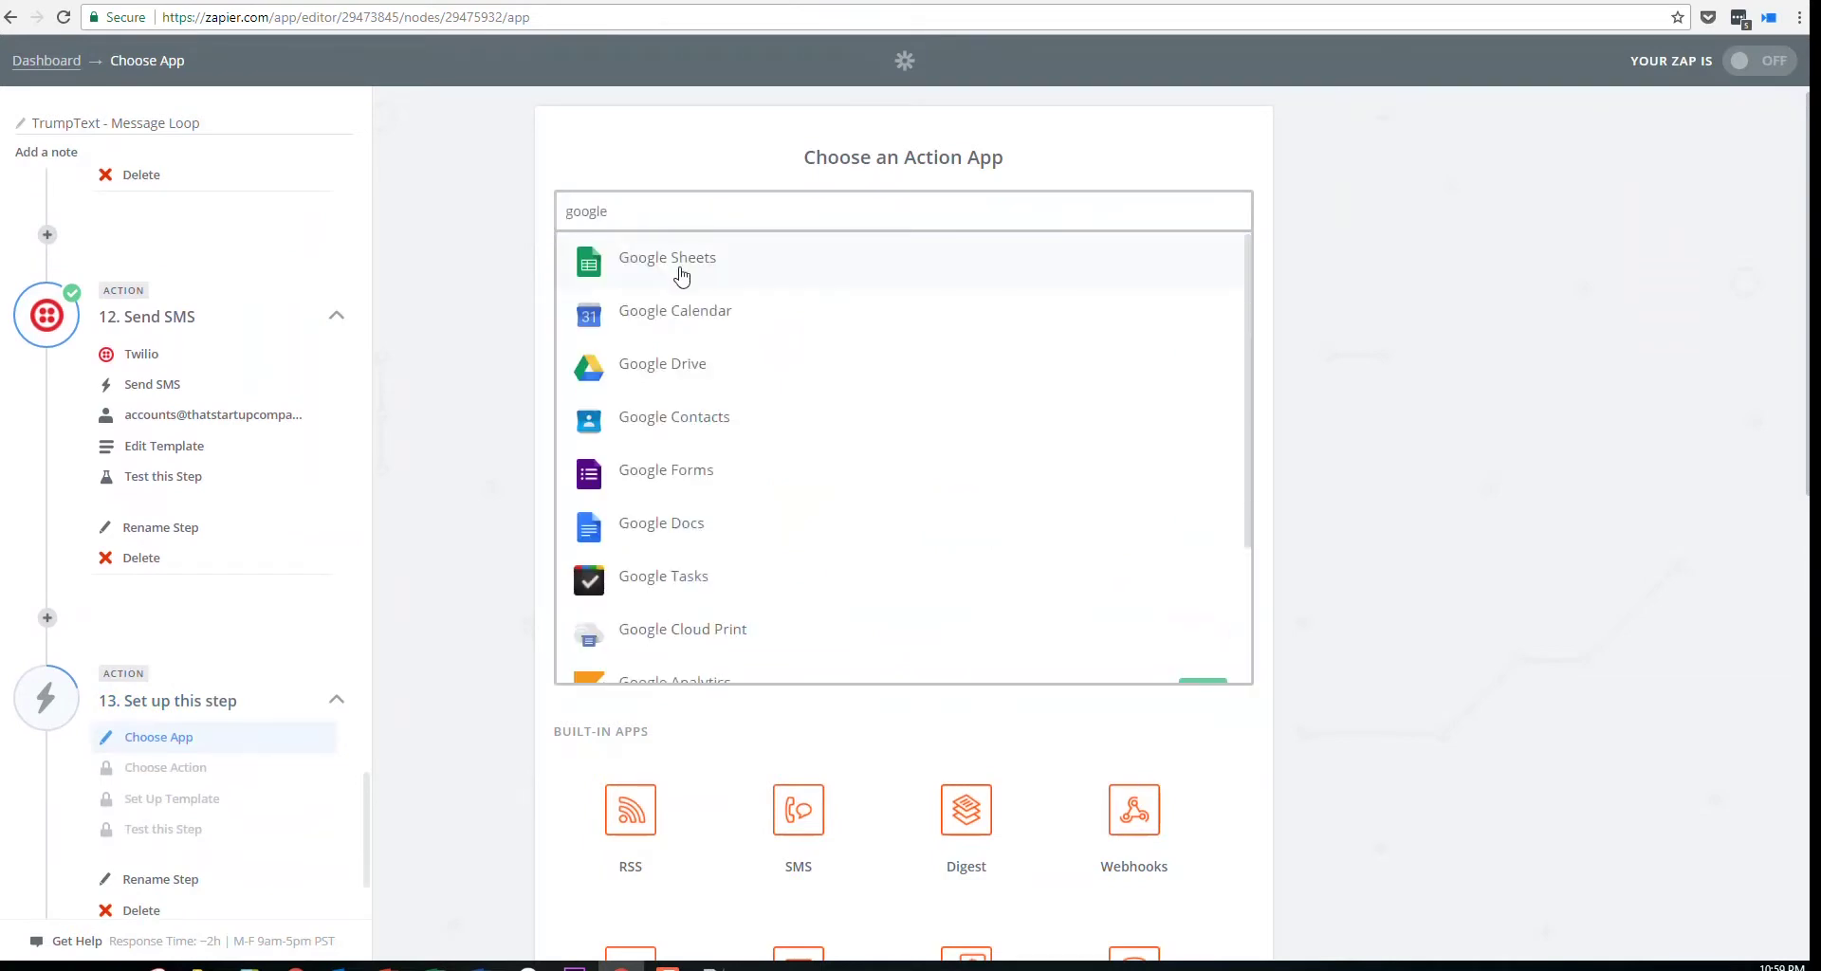
left_click(679, 267)
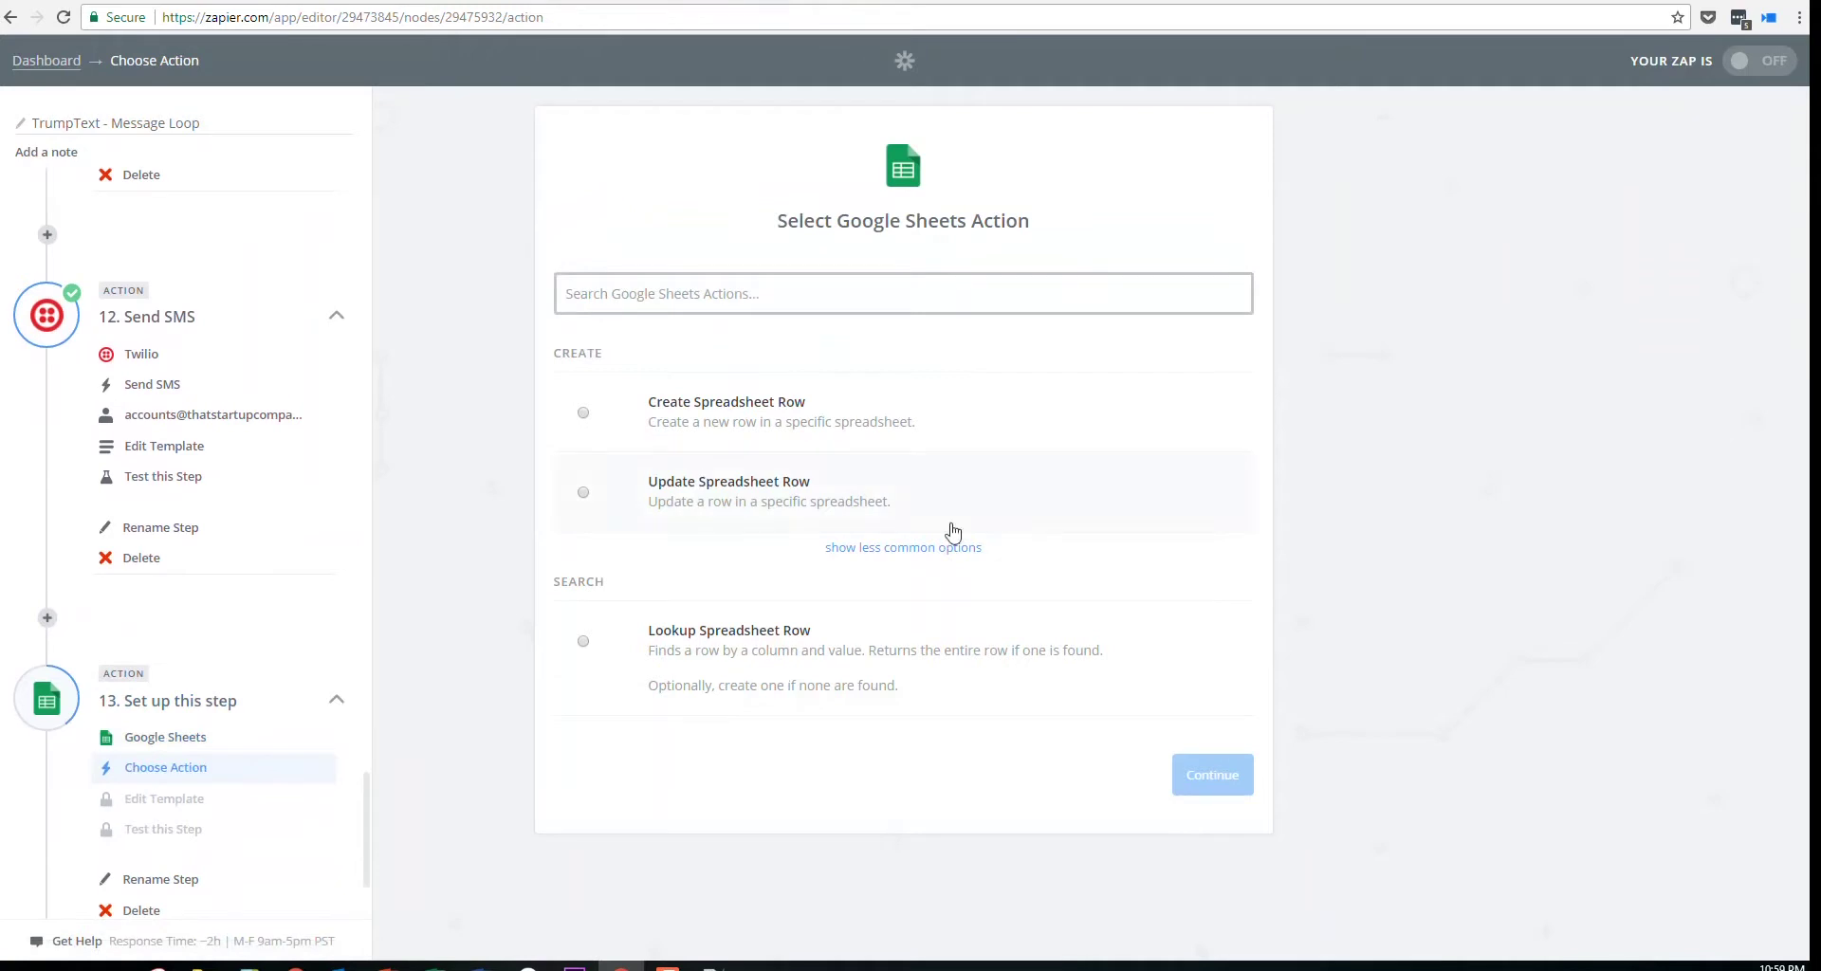
left_click(943, 550)
left_click(746, 498)
scroll(1337, 581, "down", 2)
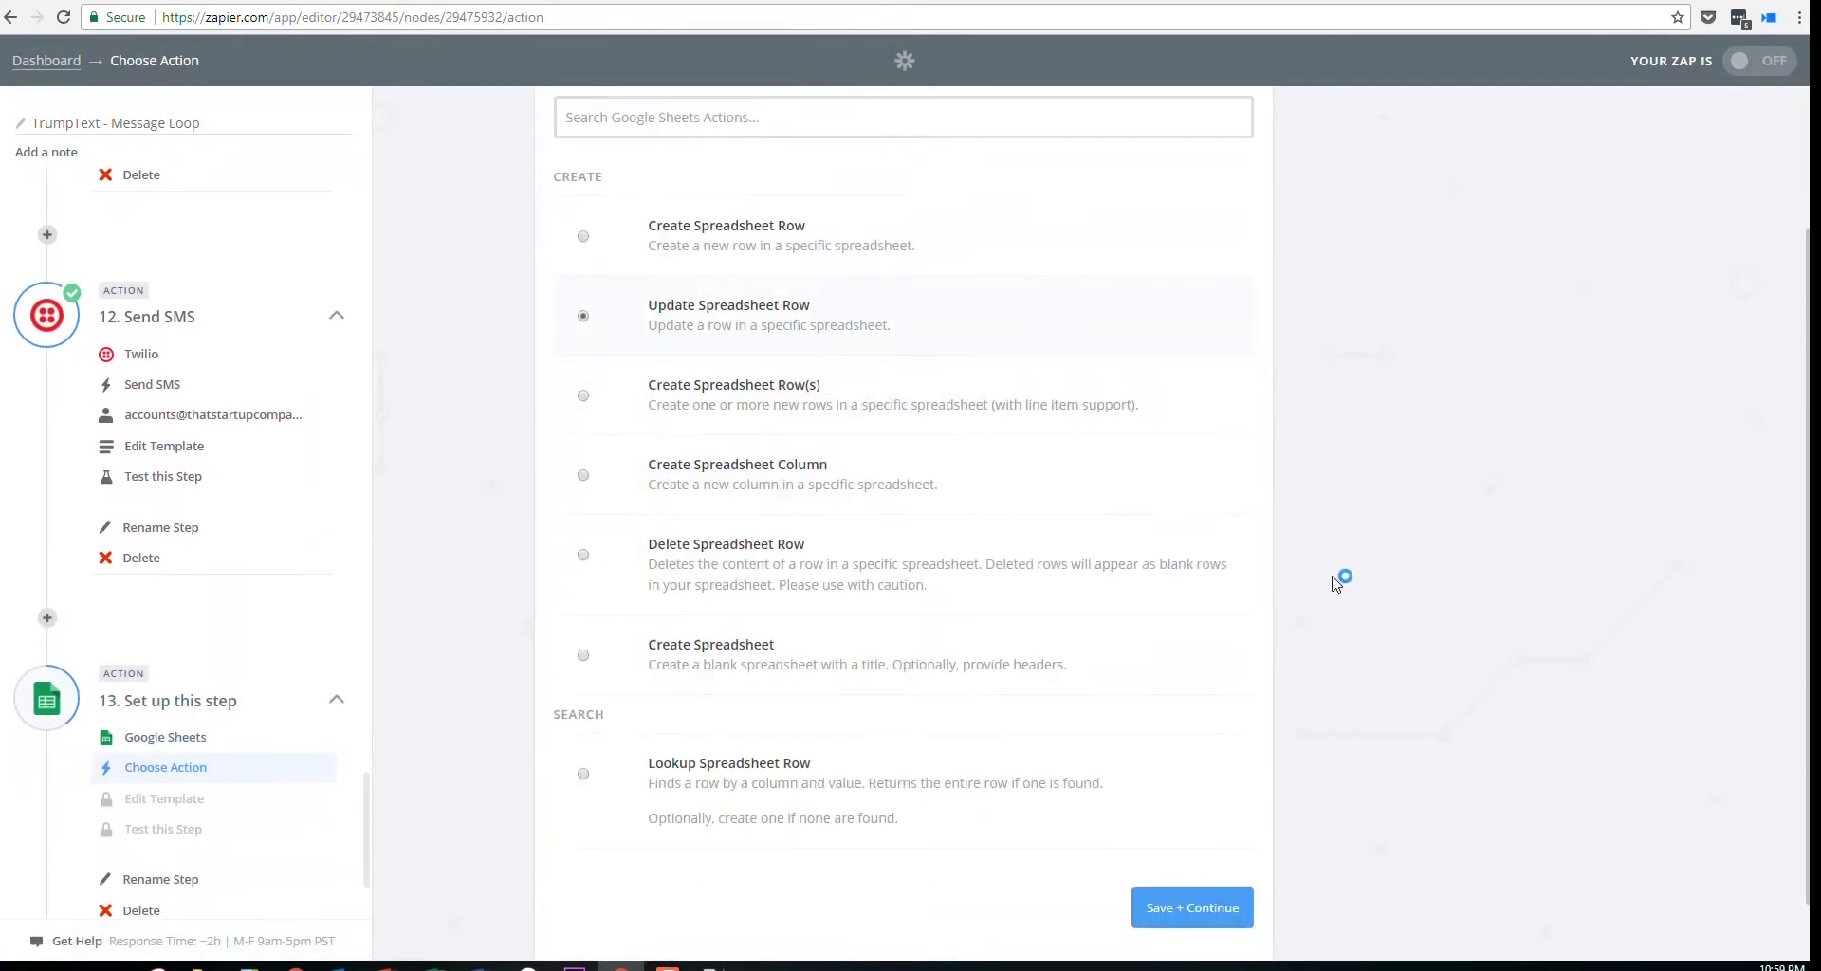
left_click(1176, 894)
Connect the new spreadsheet step to the same Google Sheets account as the earlier Update Spreadsheet Row step
scroll(244, 487, "up", 3)
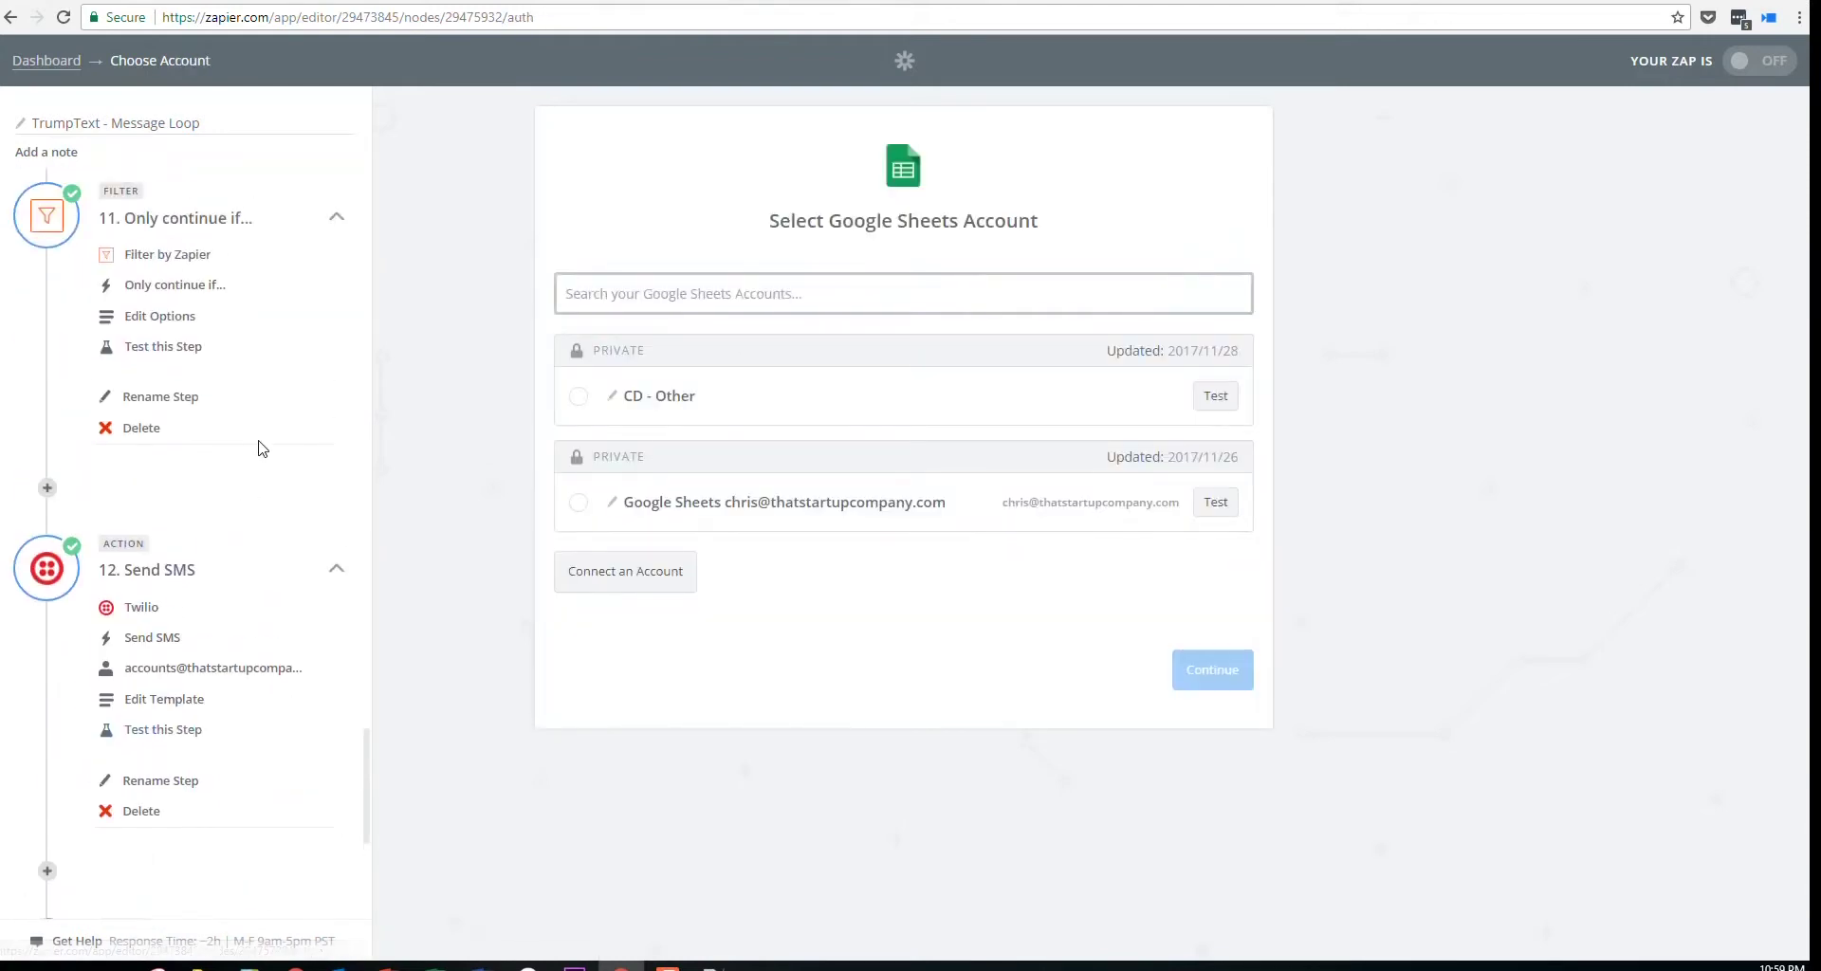
scroll(138, 446, "up", 2)
scroll(150, 664, "down", 2)
left_click(691, 418)
left_click(1143, 670)
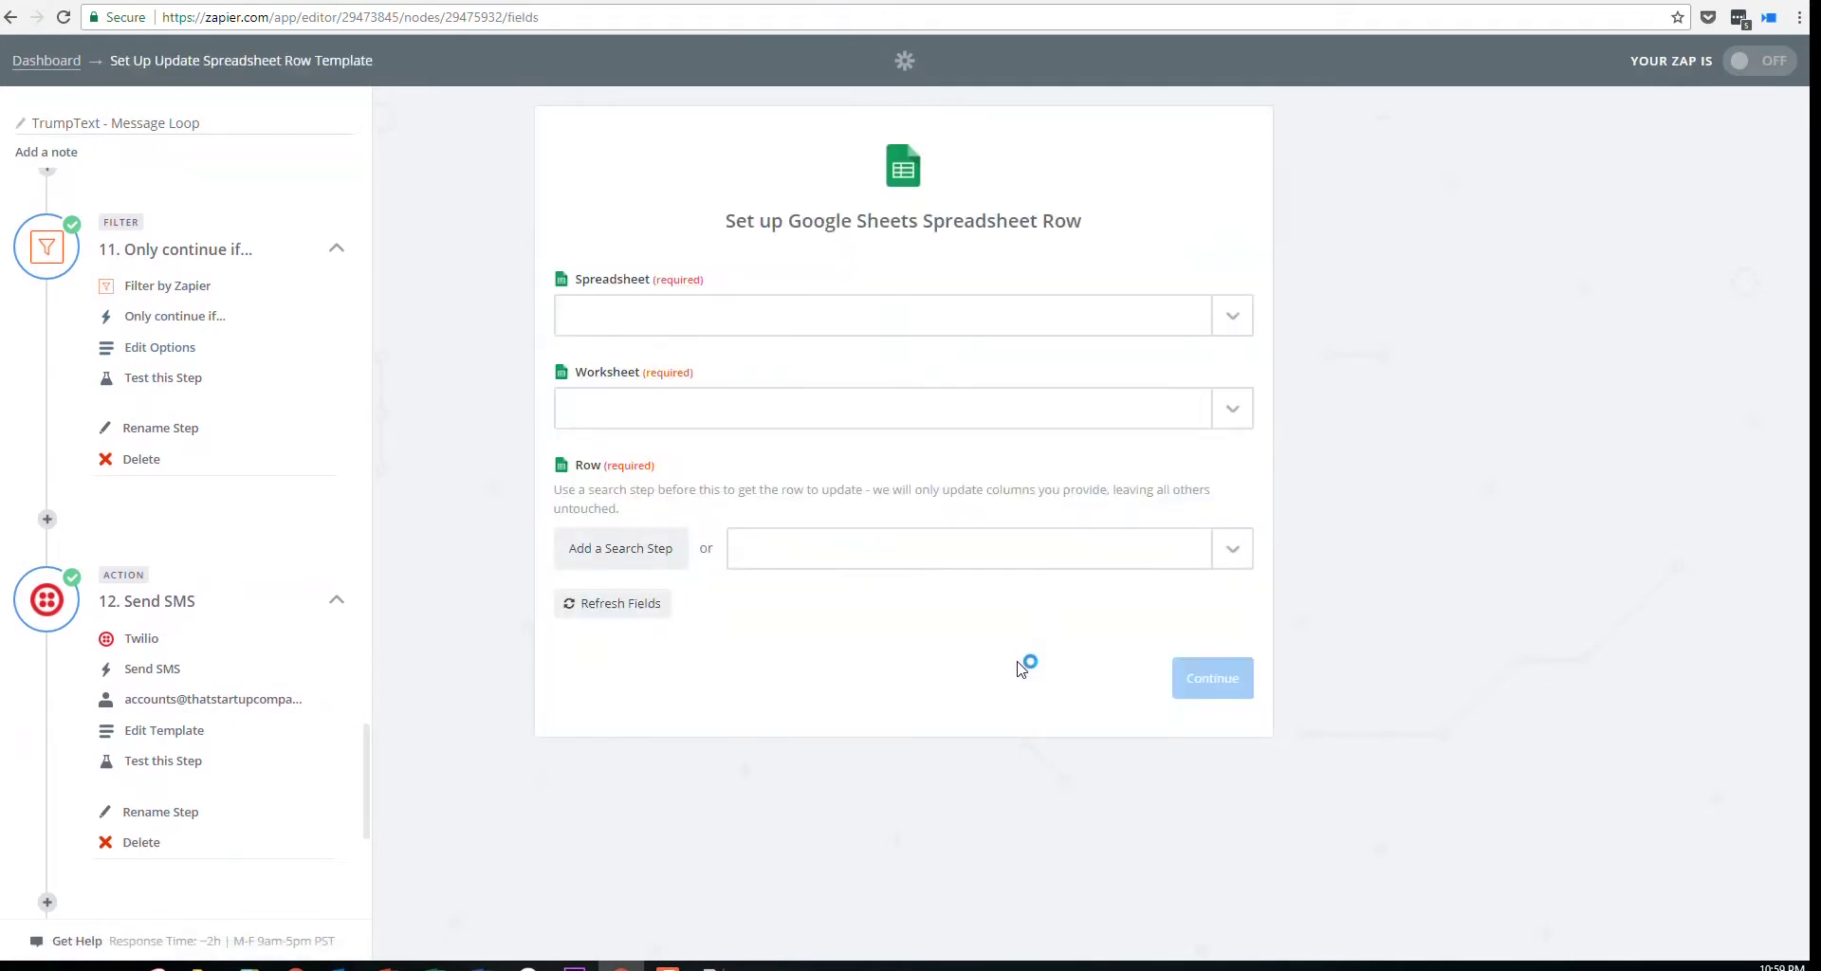
Set the spreadsheet to TrumpText and the worksheet to Payments
left_click(707, 315)
left_click(700, 408)
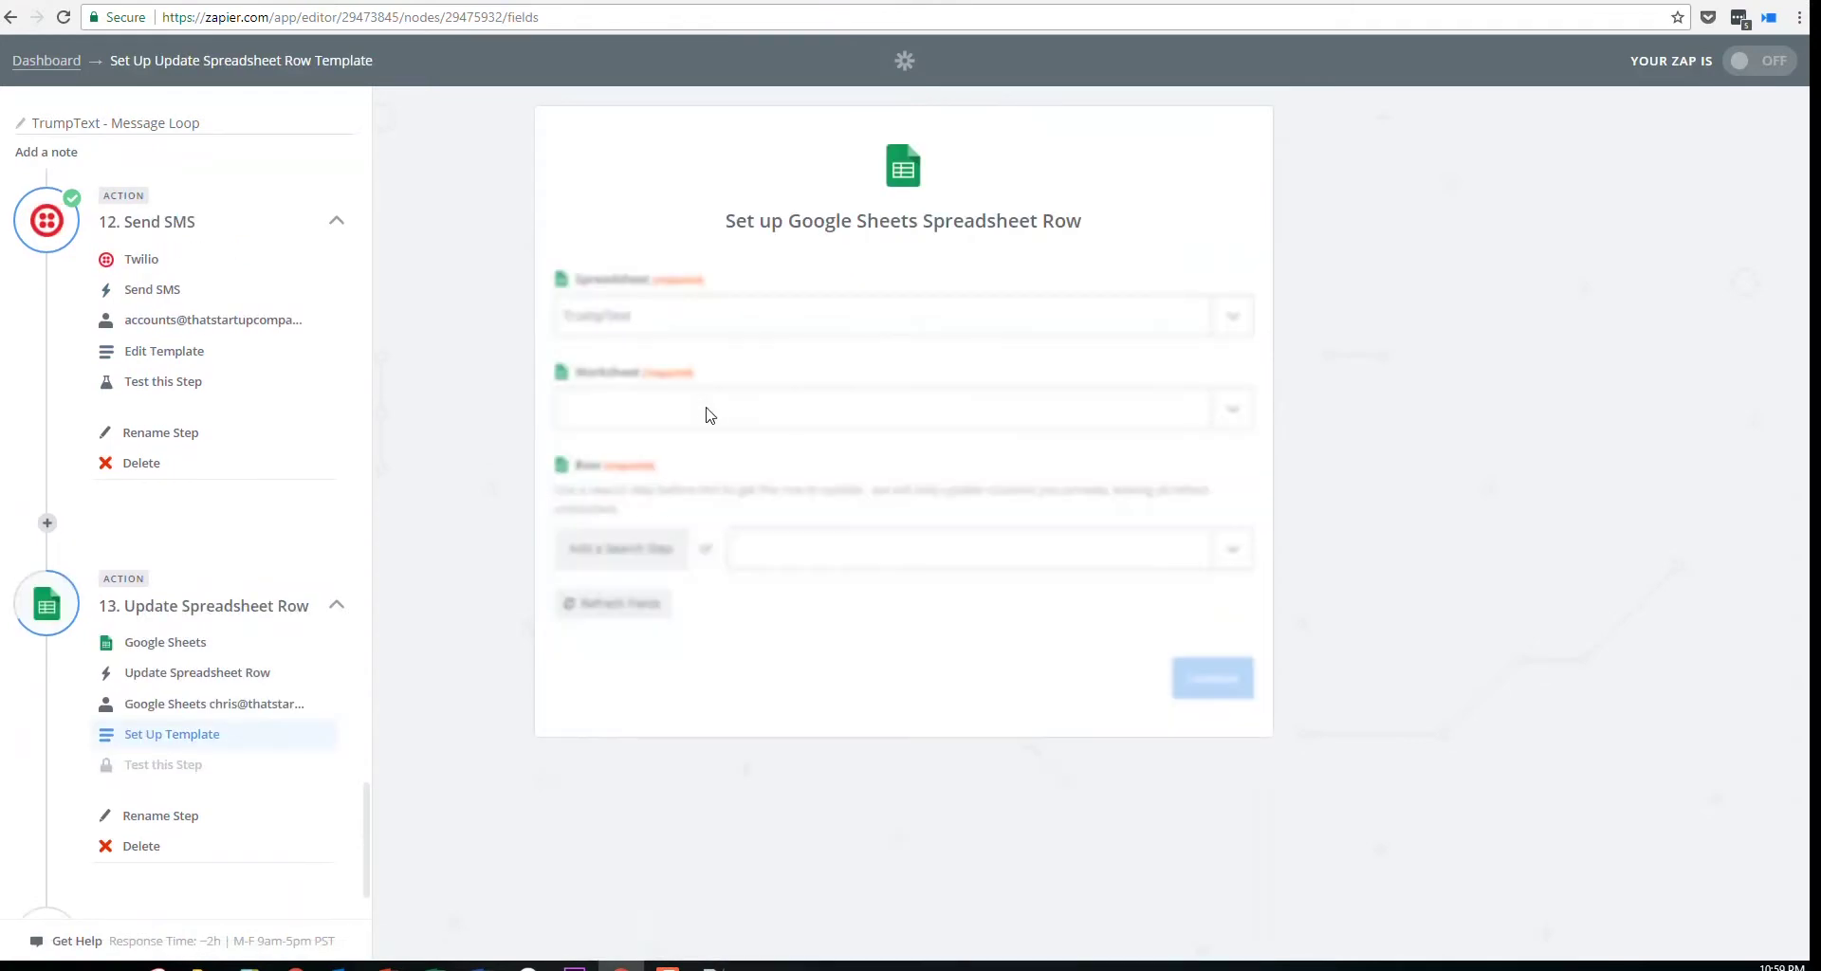
left_click(783, 419)
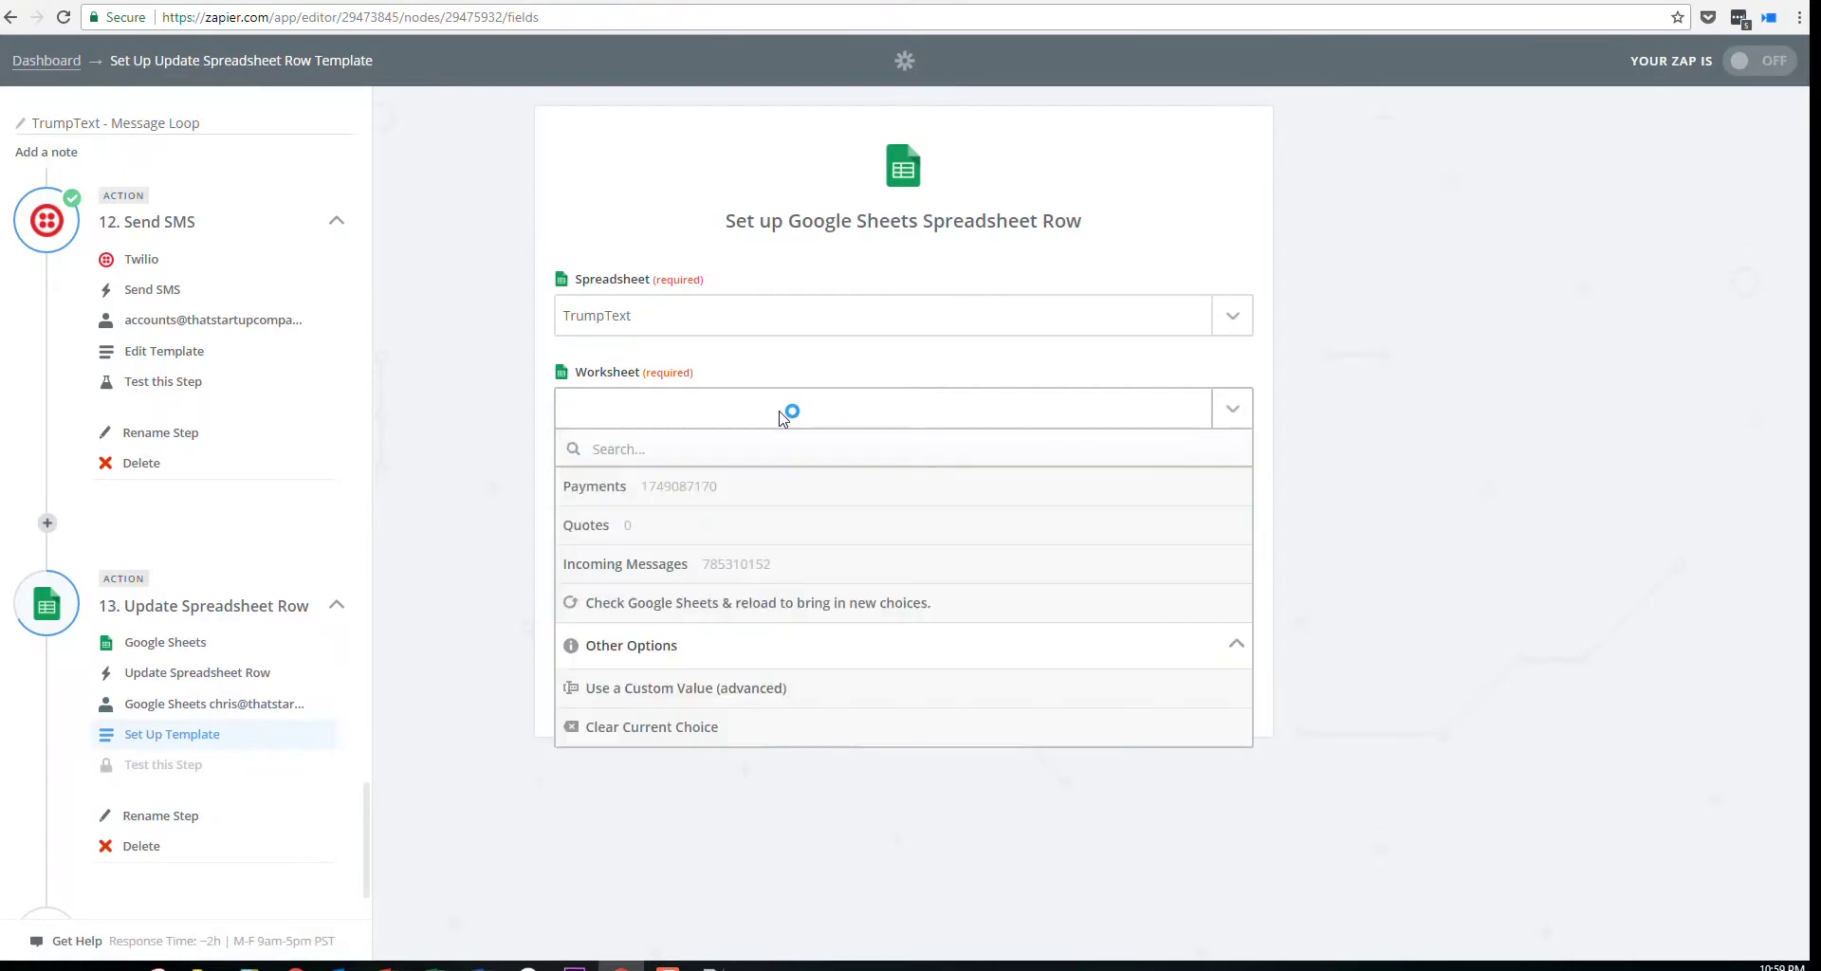
left_click(707, 485)
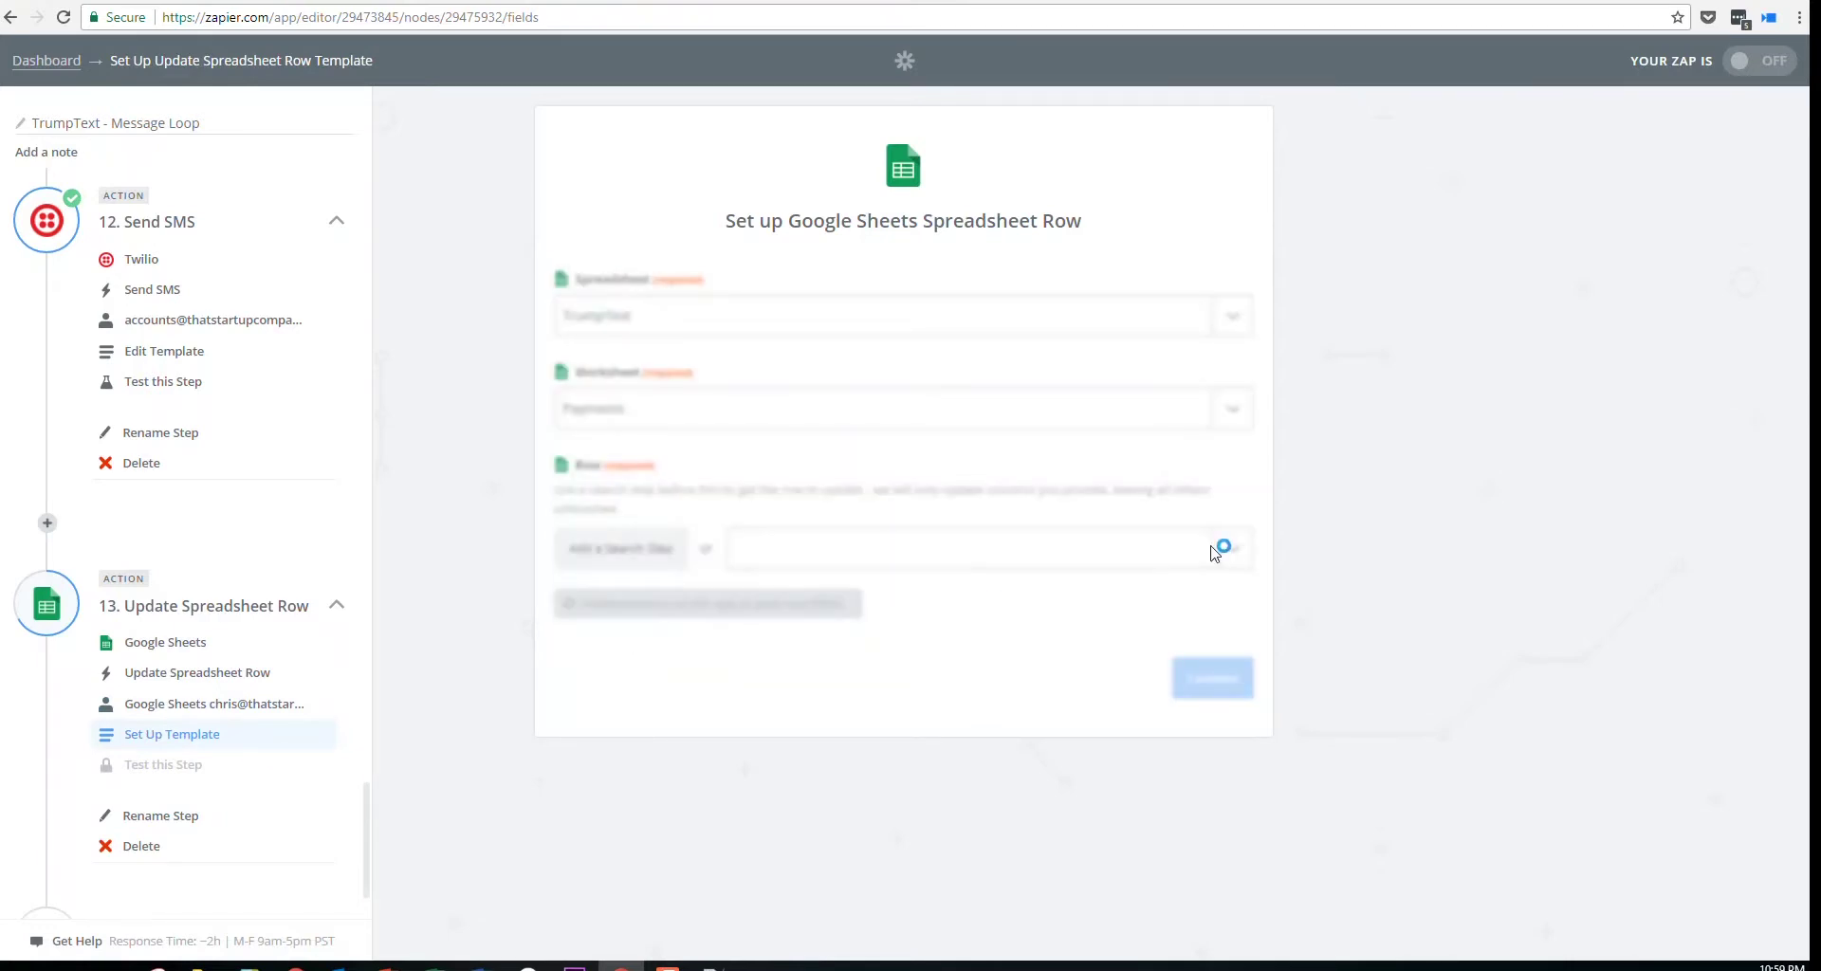
Set the row to update to a custom value using the Row ID from Step 1
left_click(1235, 556)
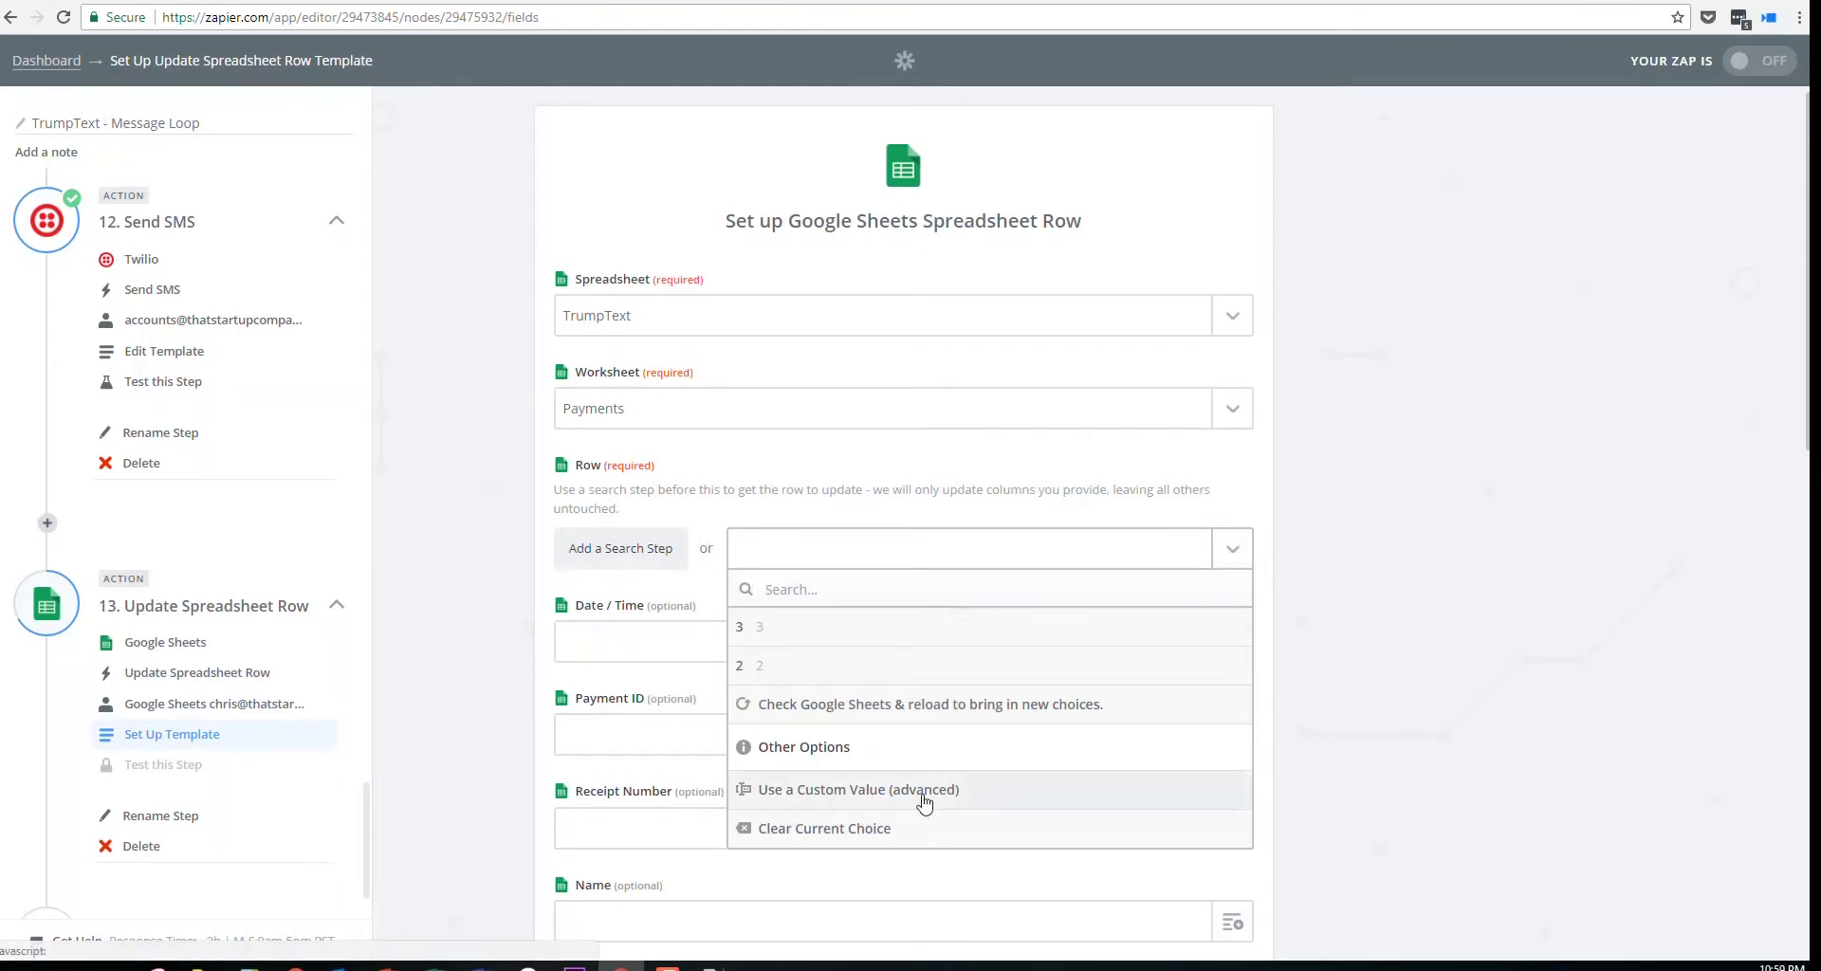
left_click(925, 803)
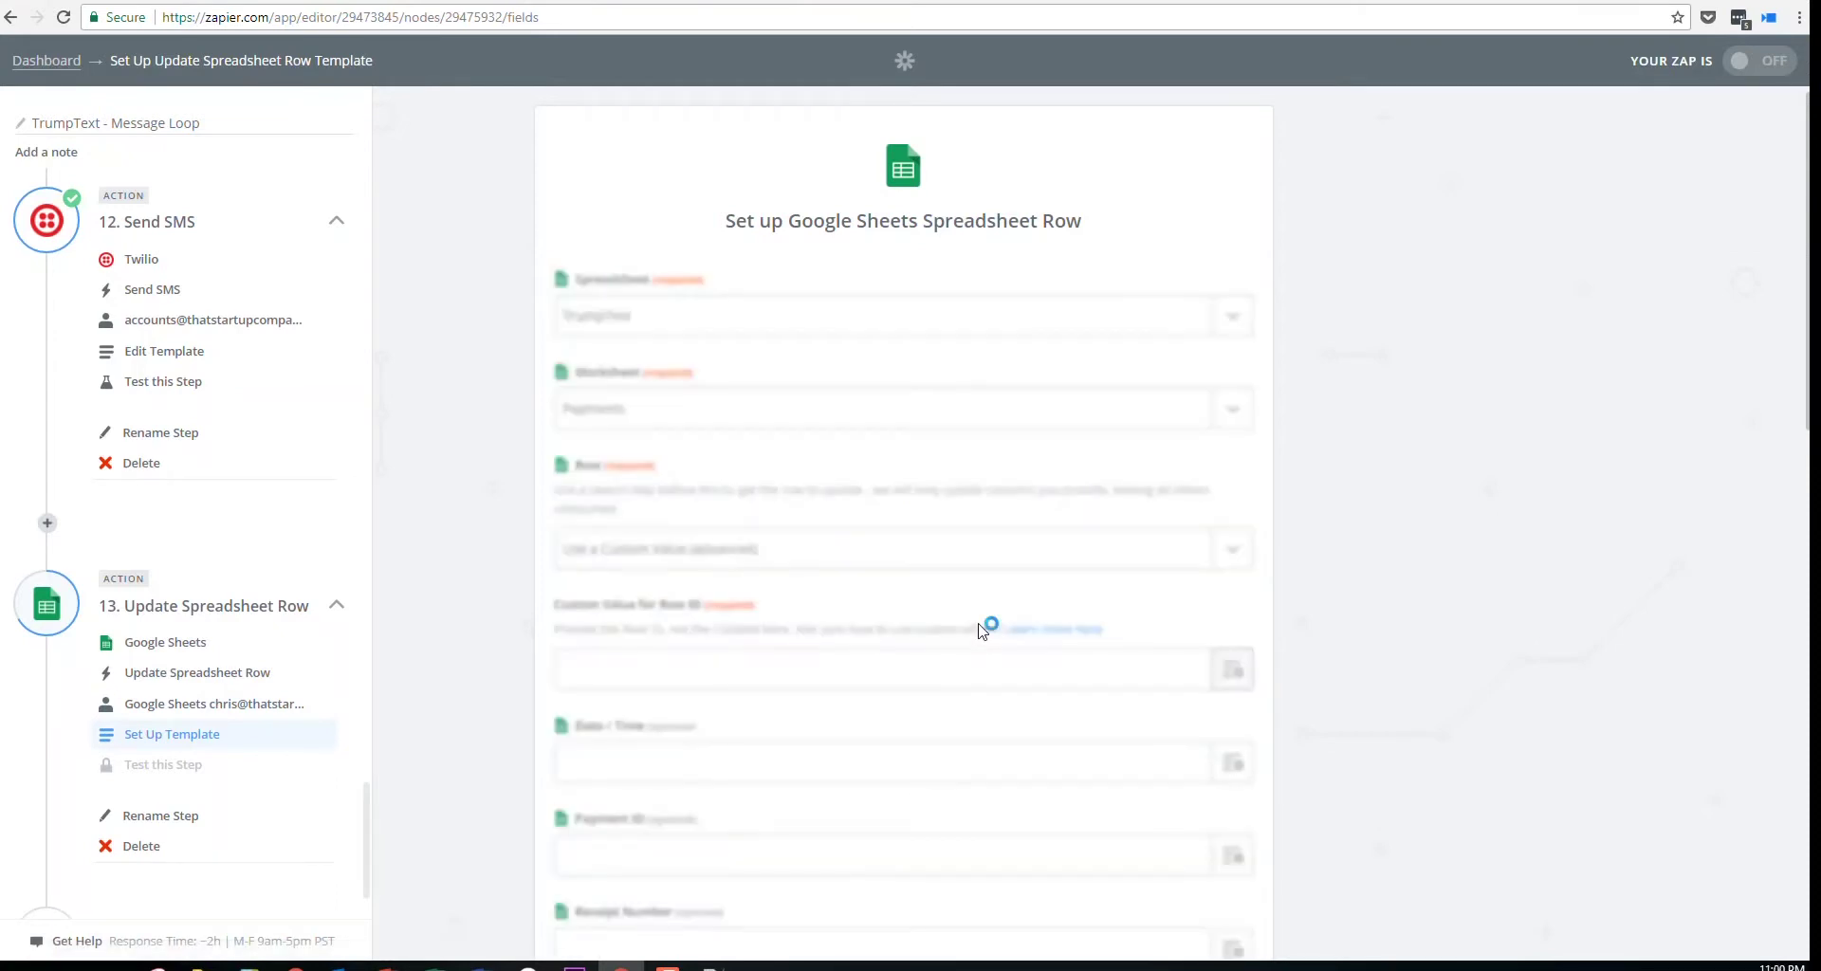
scroll(965, 622, "down", 2)
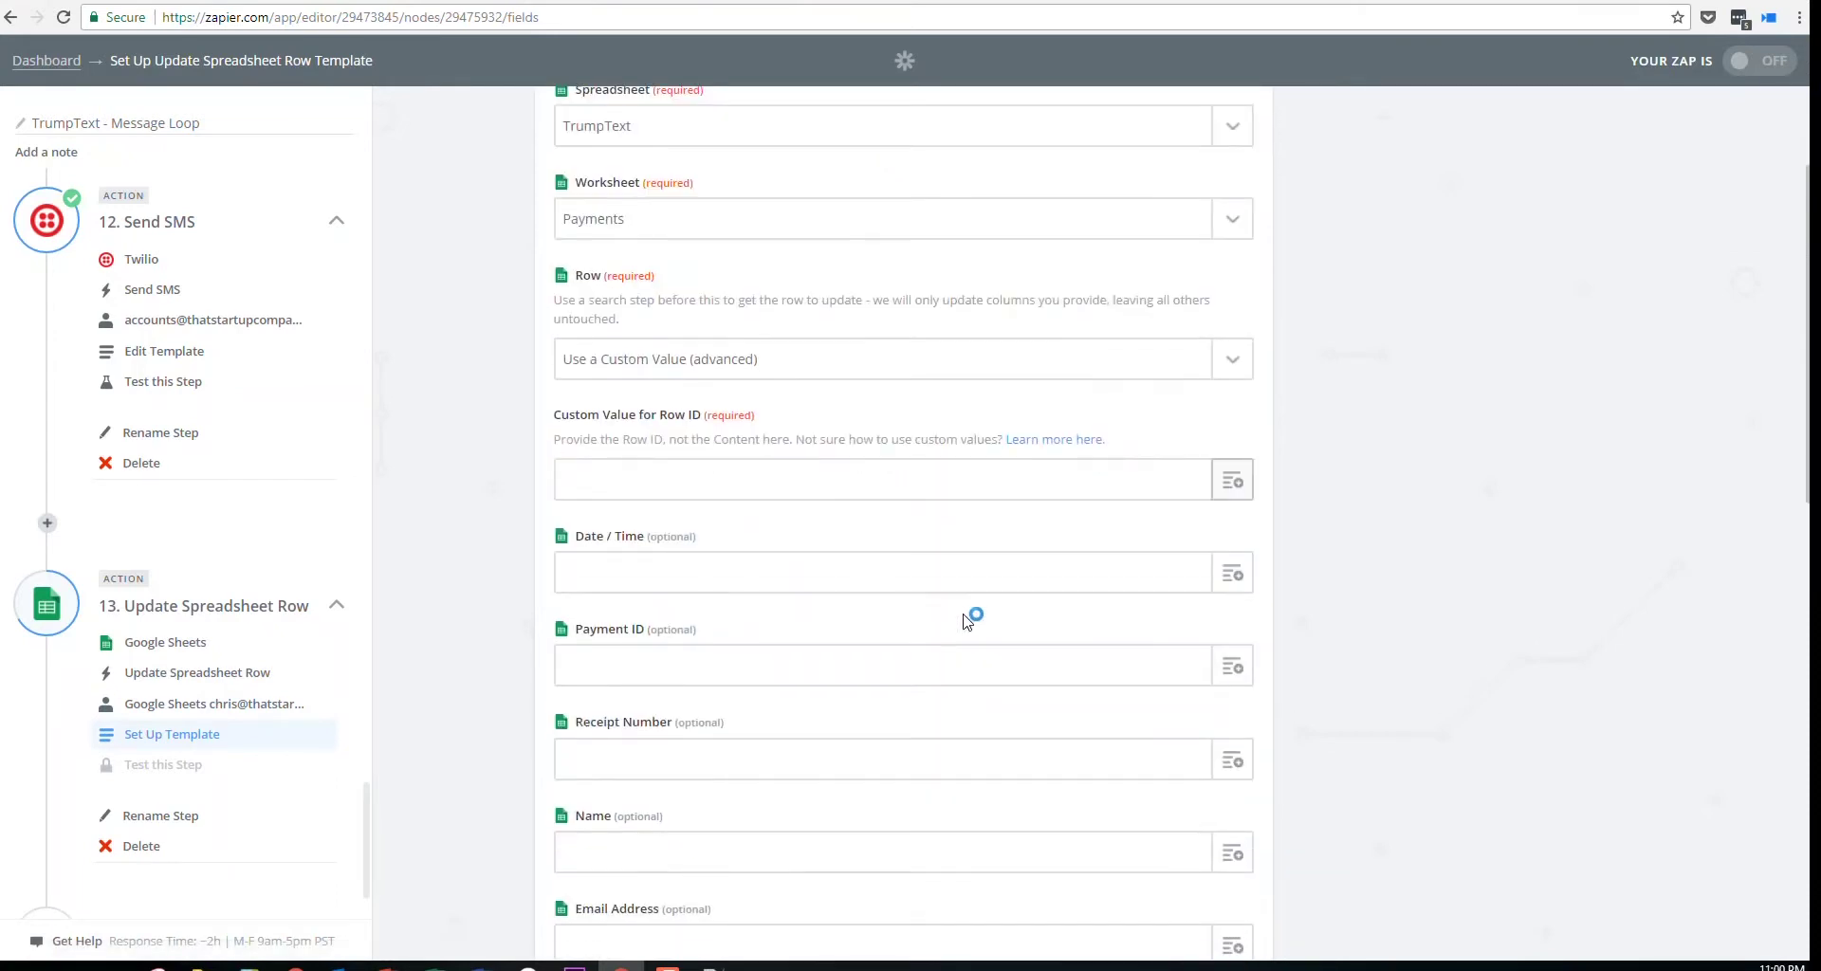
left_click(1230, 477)
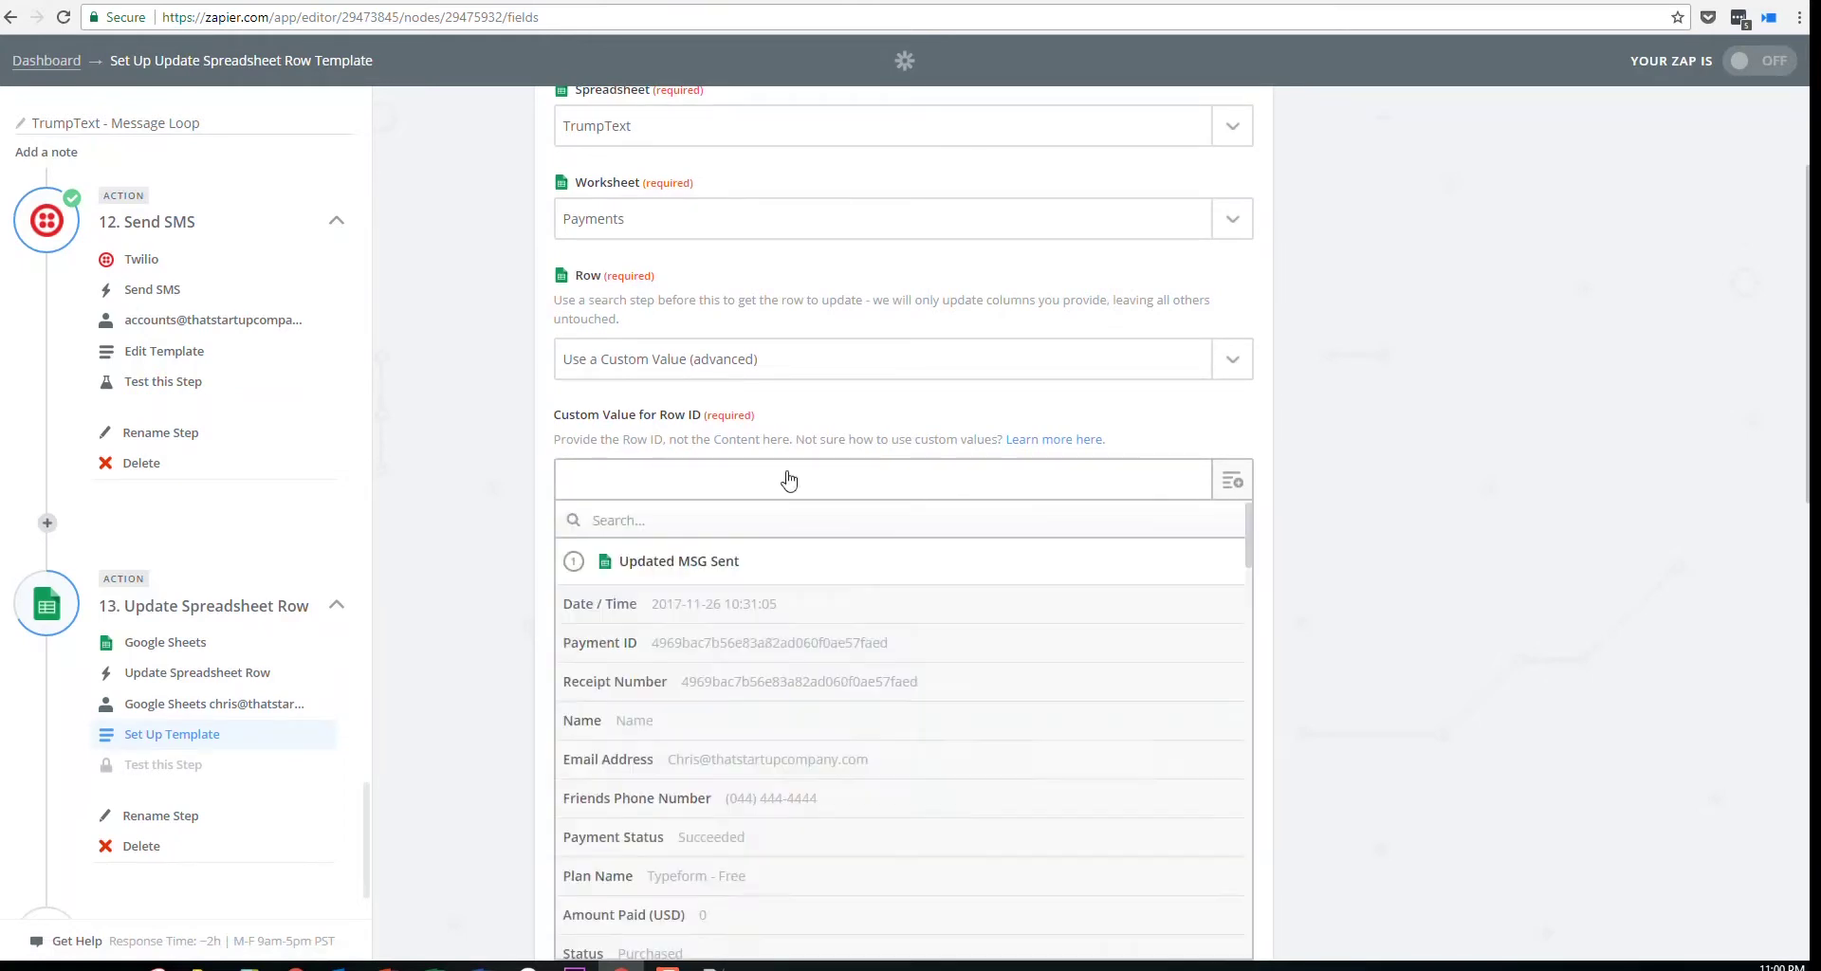
scroll(603, 574, "down", 1)
scroll(804, 776, "up", 1)
scroll(803, 776, "down", 15)
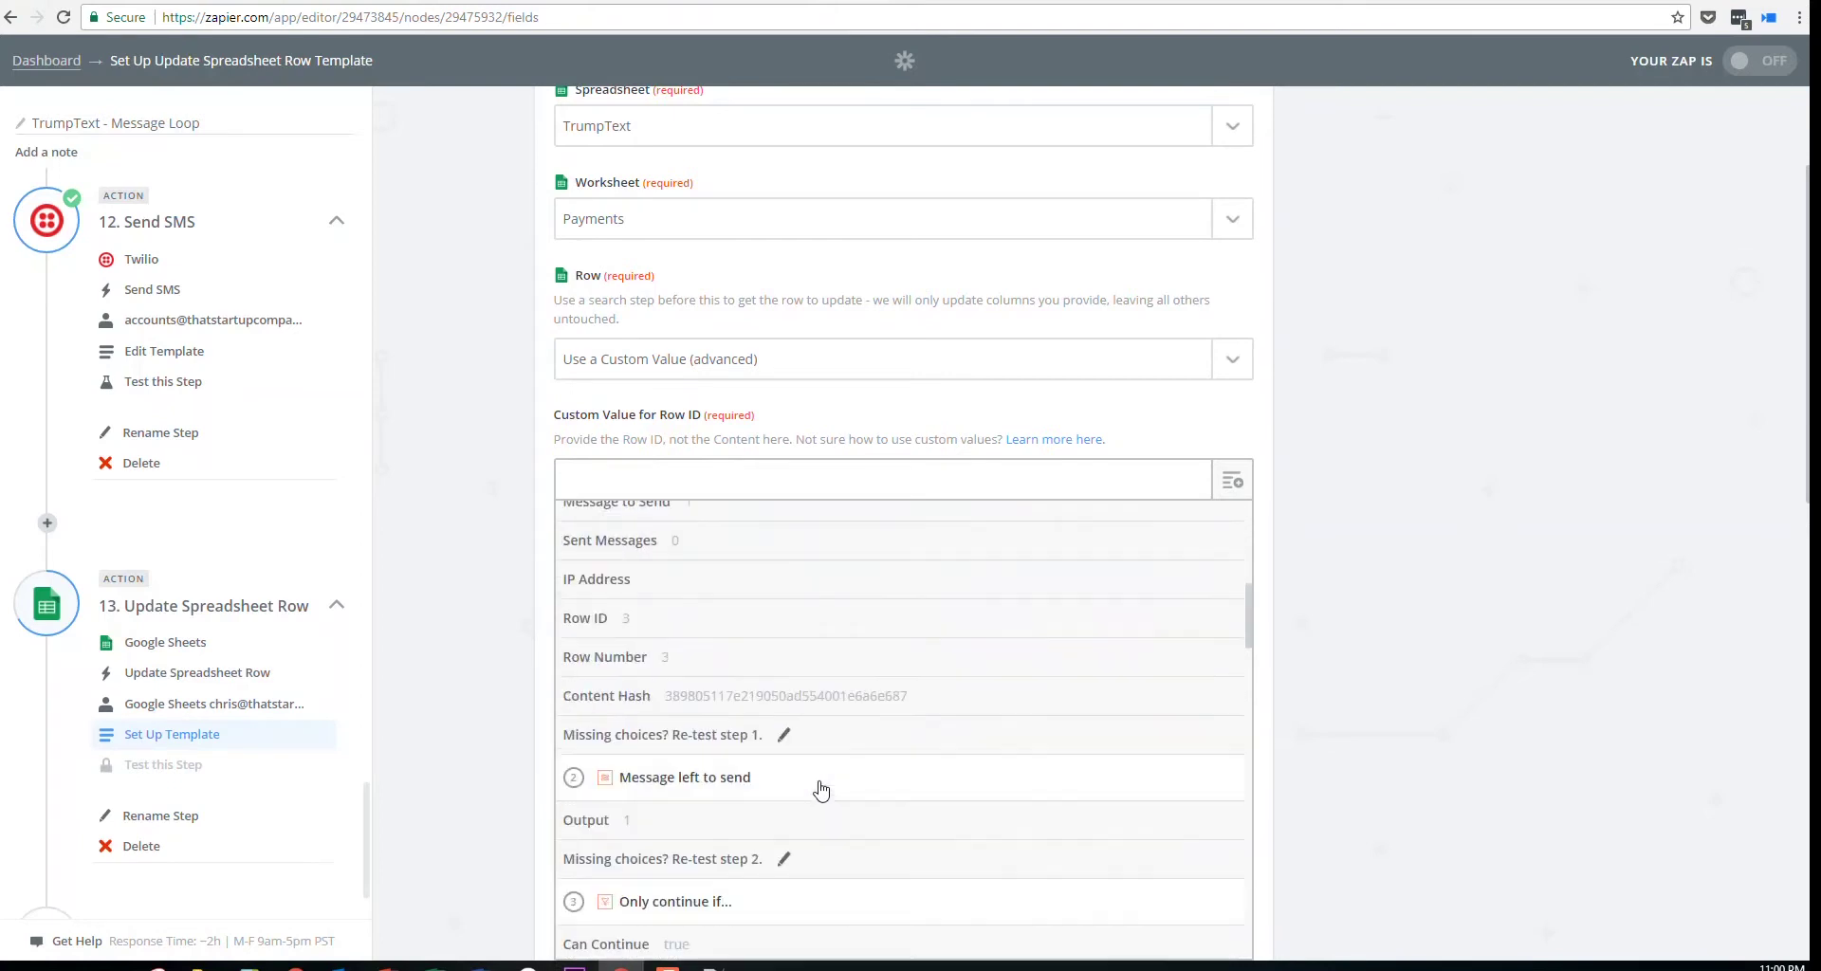
scroll(809, 740, "up", 3)
scroll(809, 740, "up", 10)
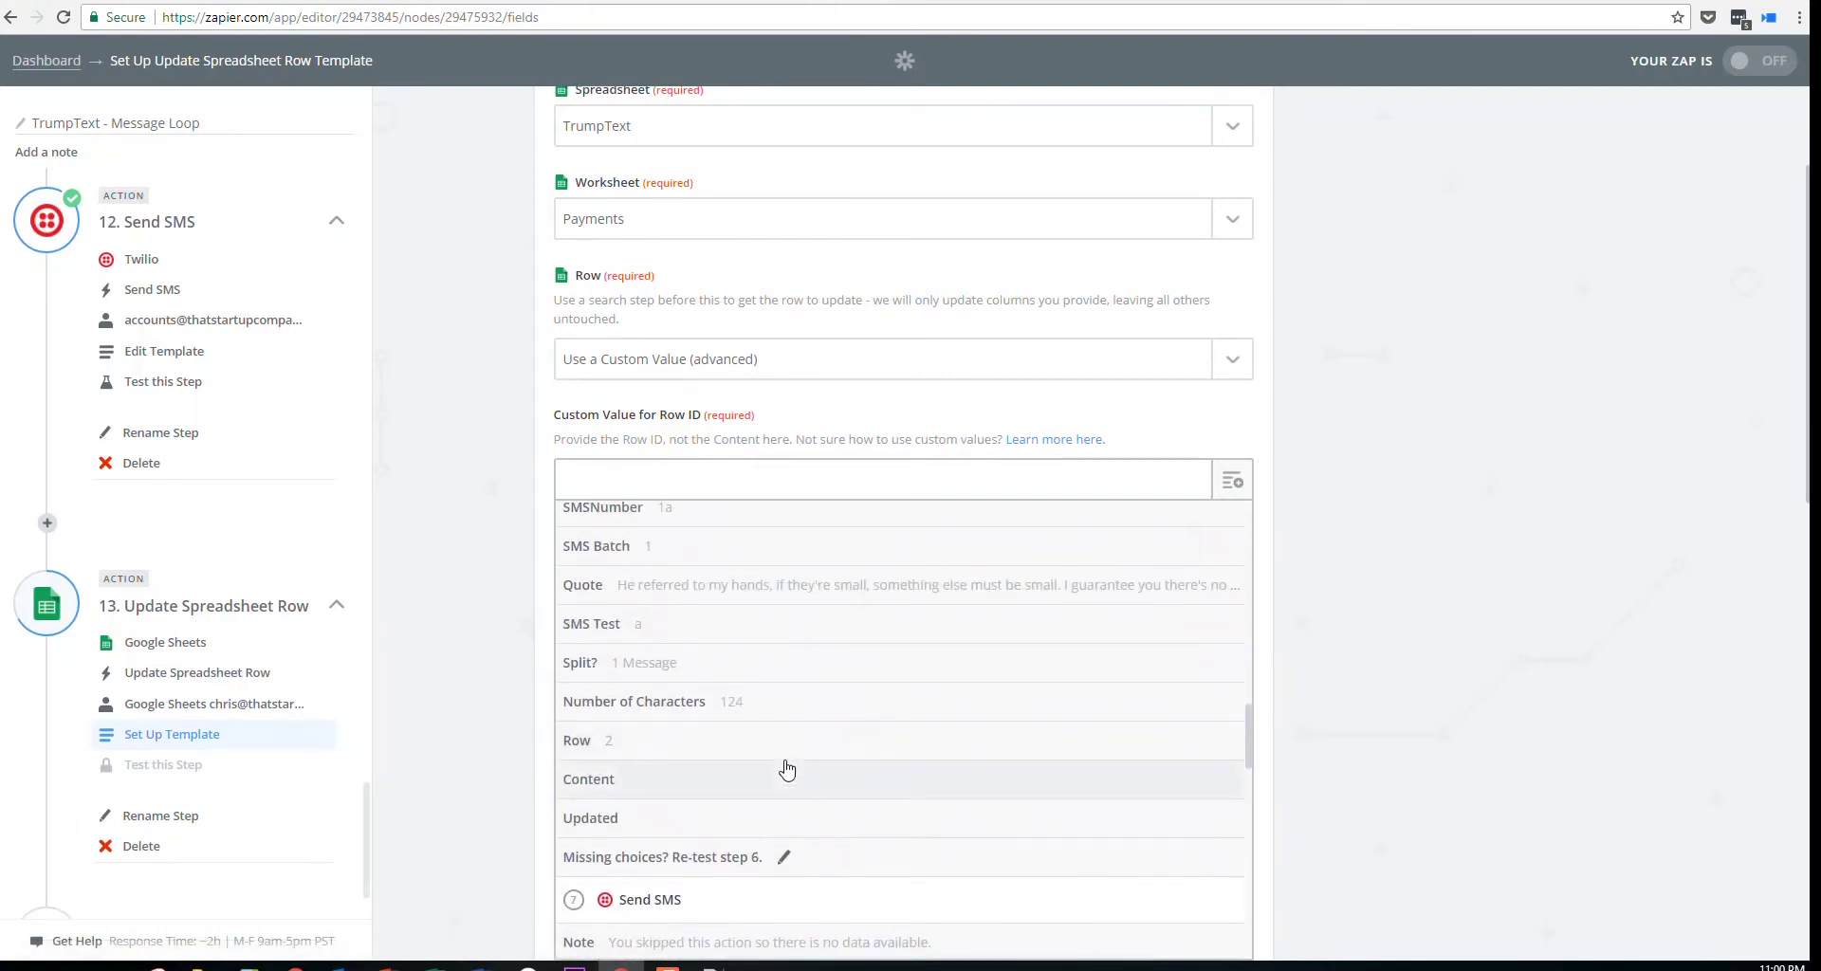
scroll(750, 759, "up", 7)
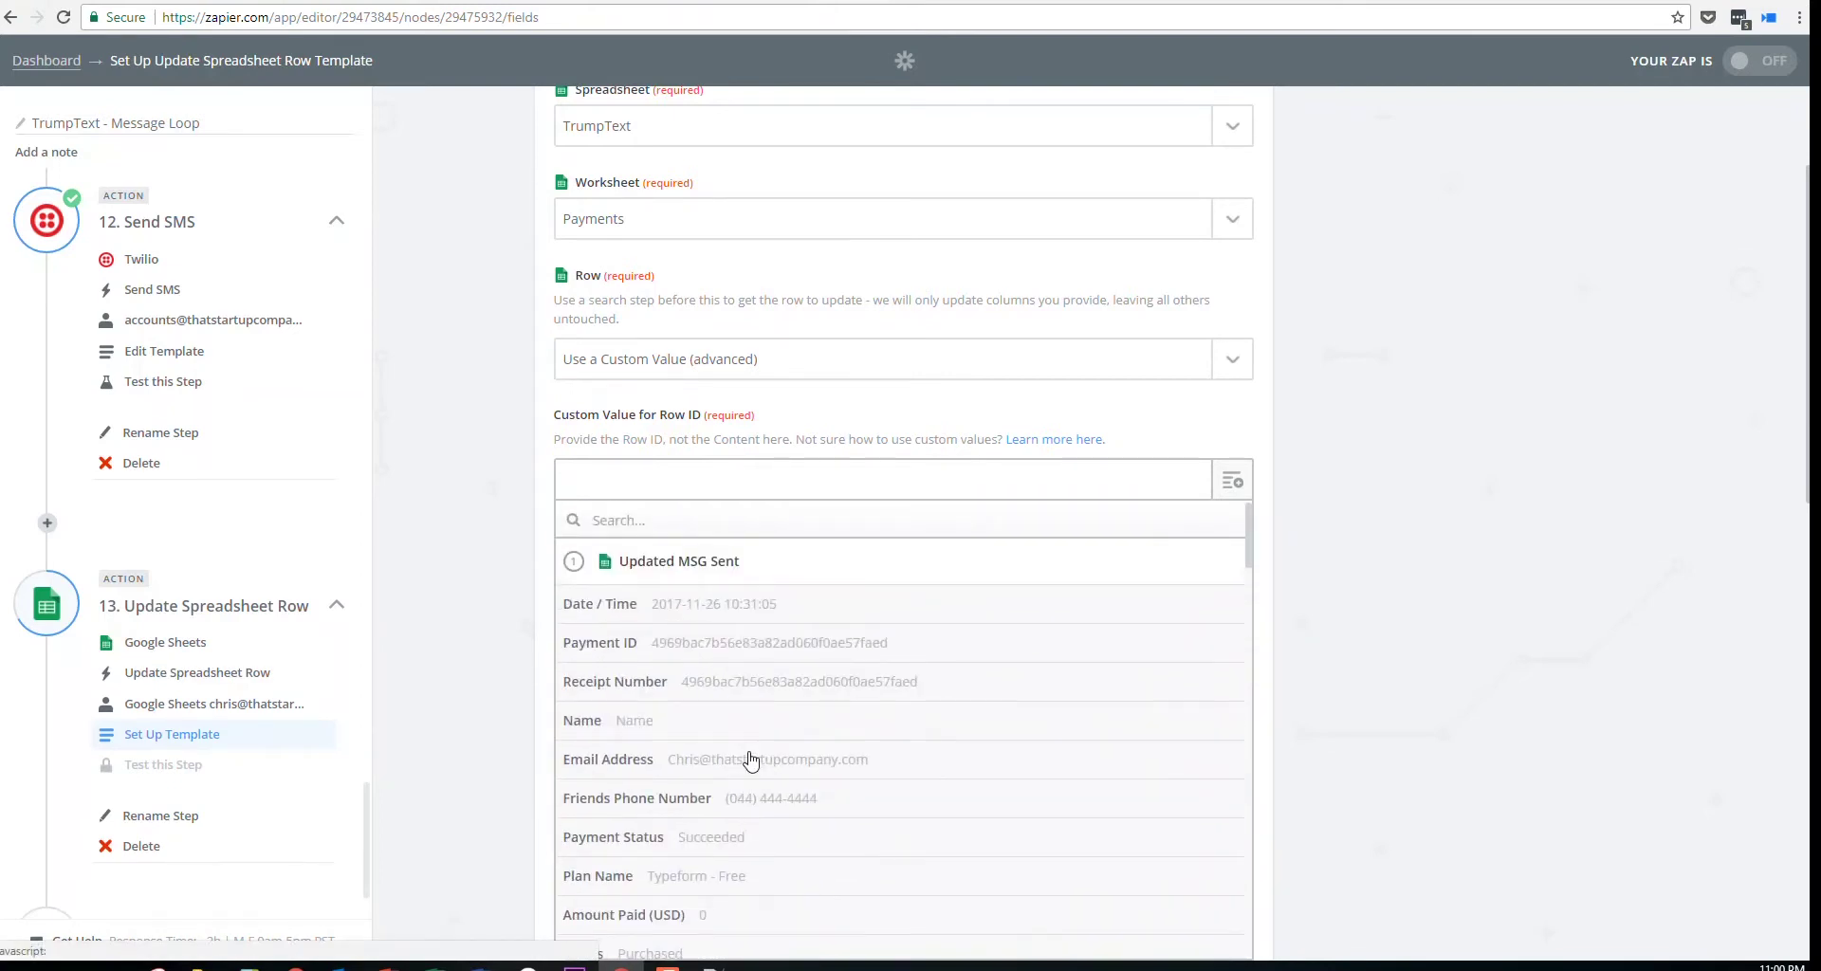
scroll(867, 749, "down", 3)
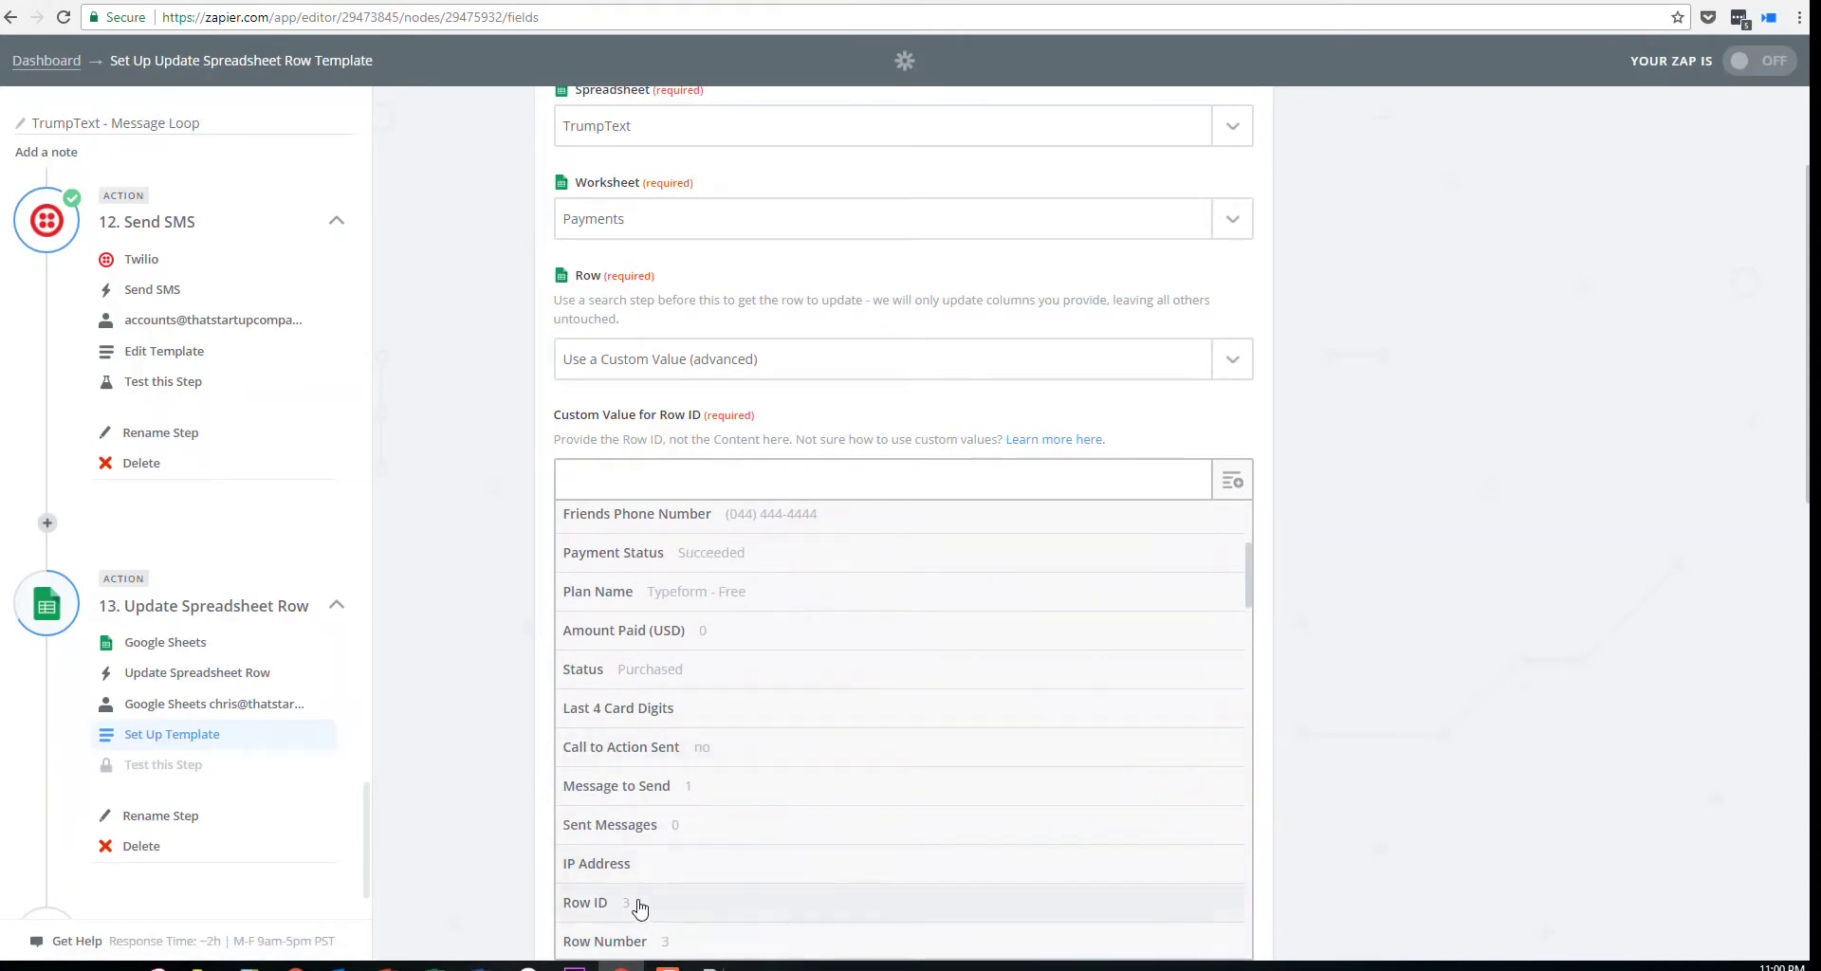
left_click(645, 906)
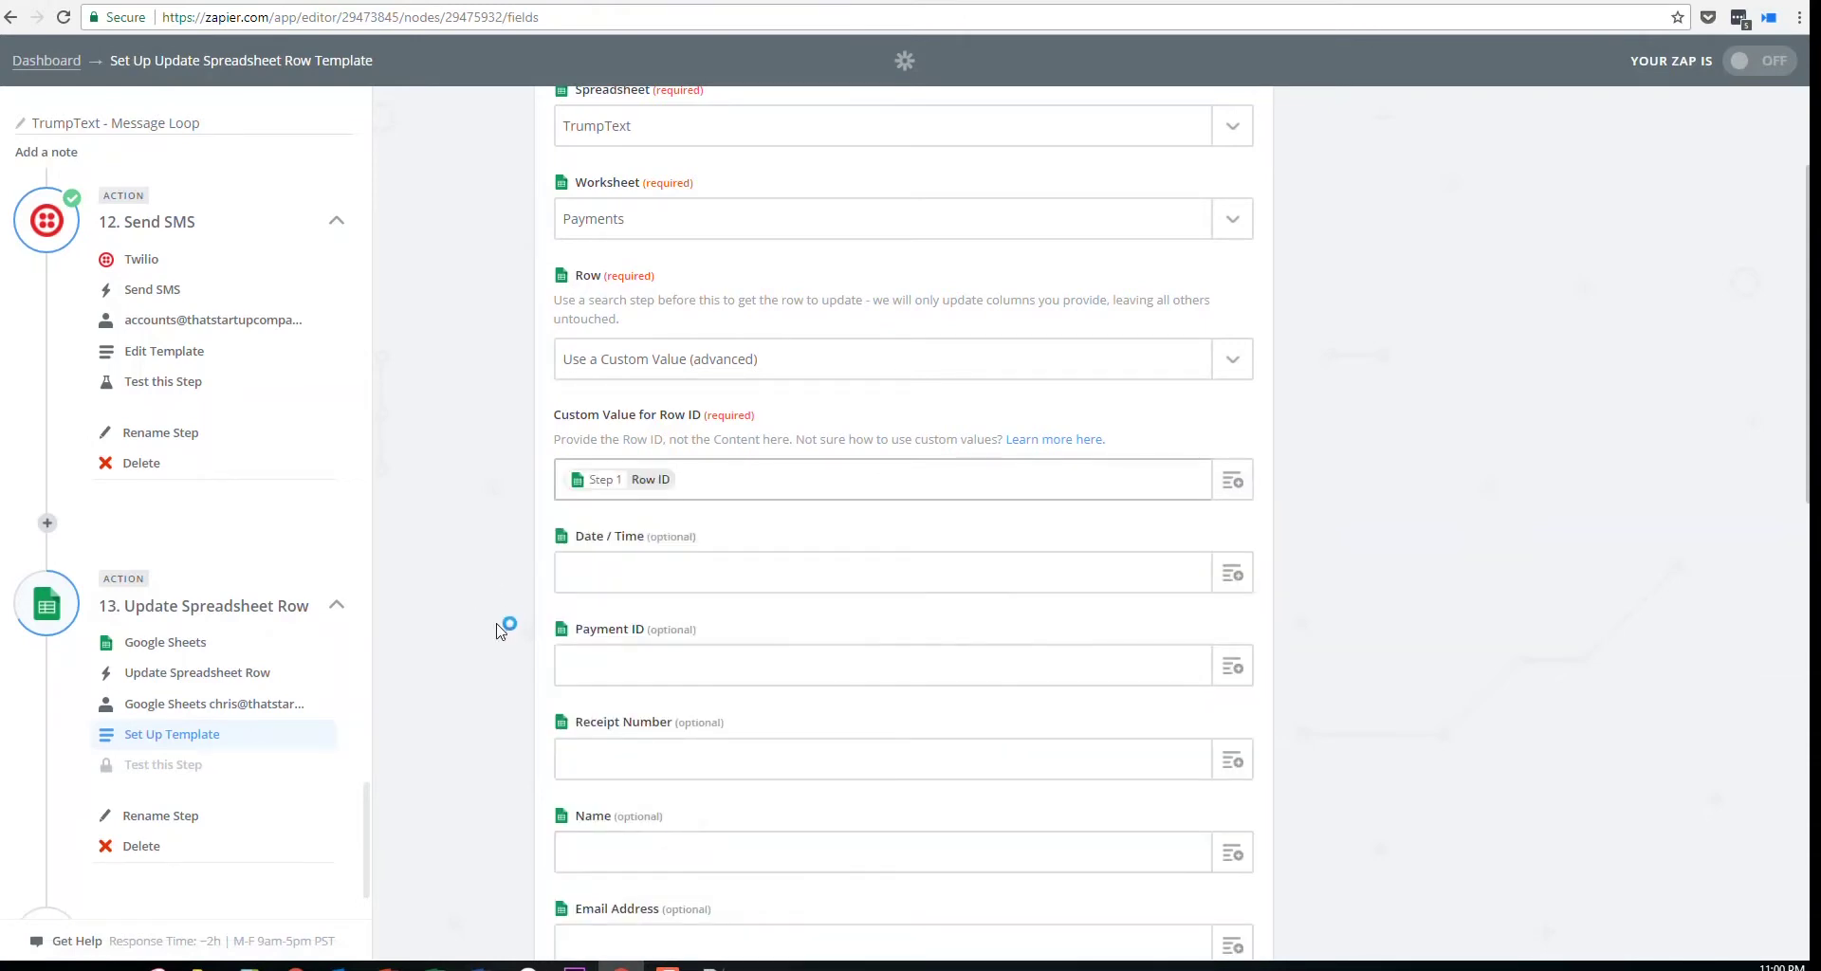
Map the Status column to Completed and Call to Action Sent to Yes, and continue to the step's test
scroll(740, 578, "down", 7)
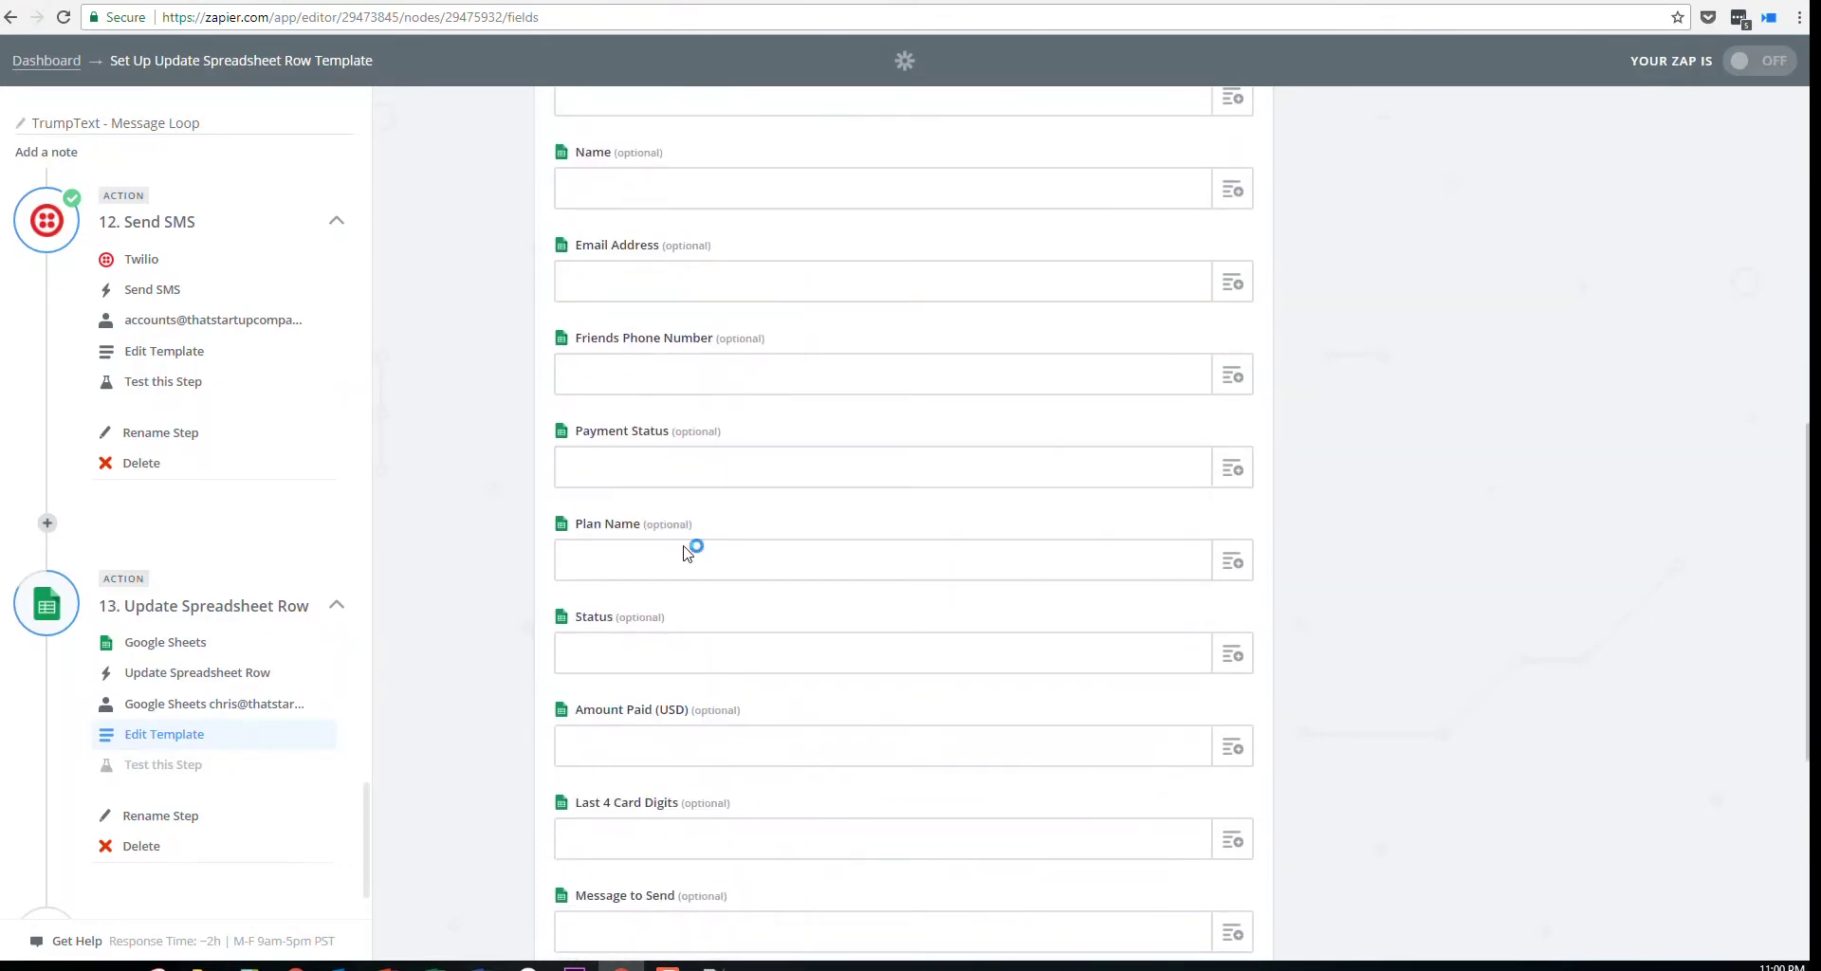
left_click(661, 665)
type("Completed")
key("ctrl+a")
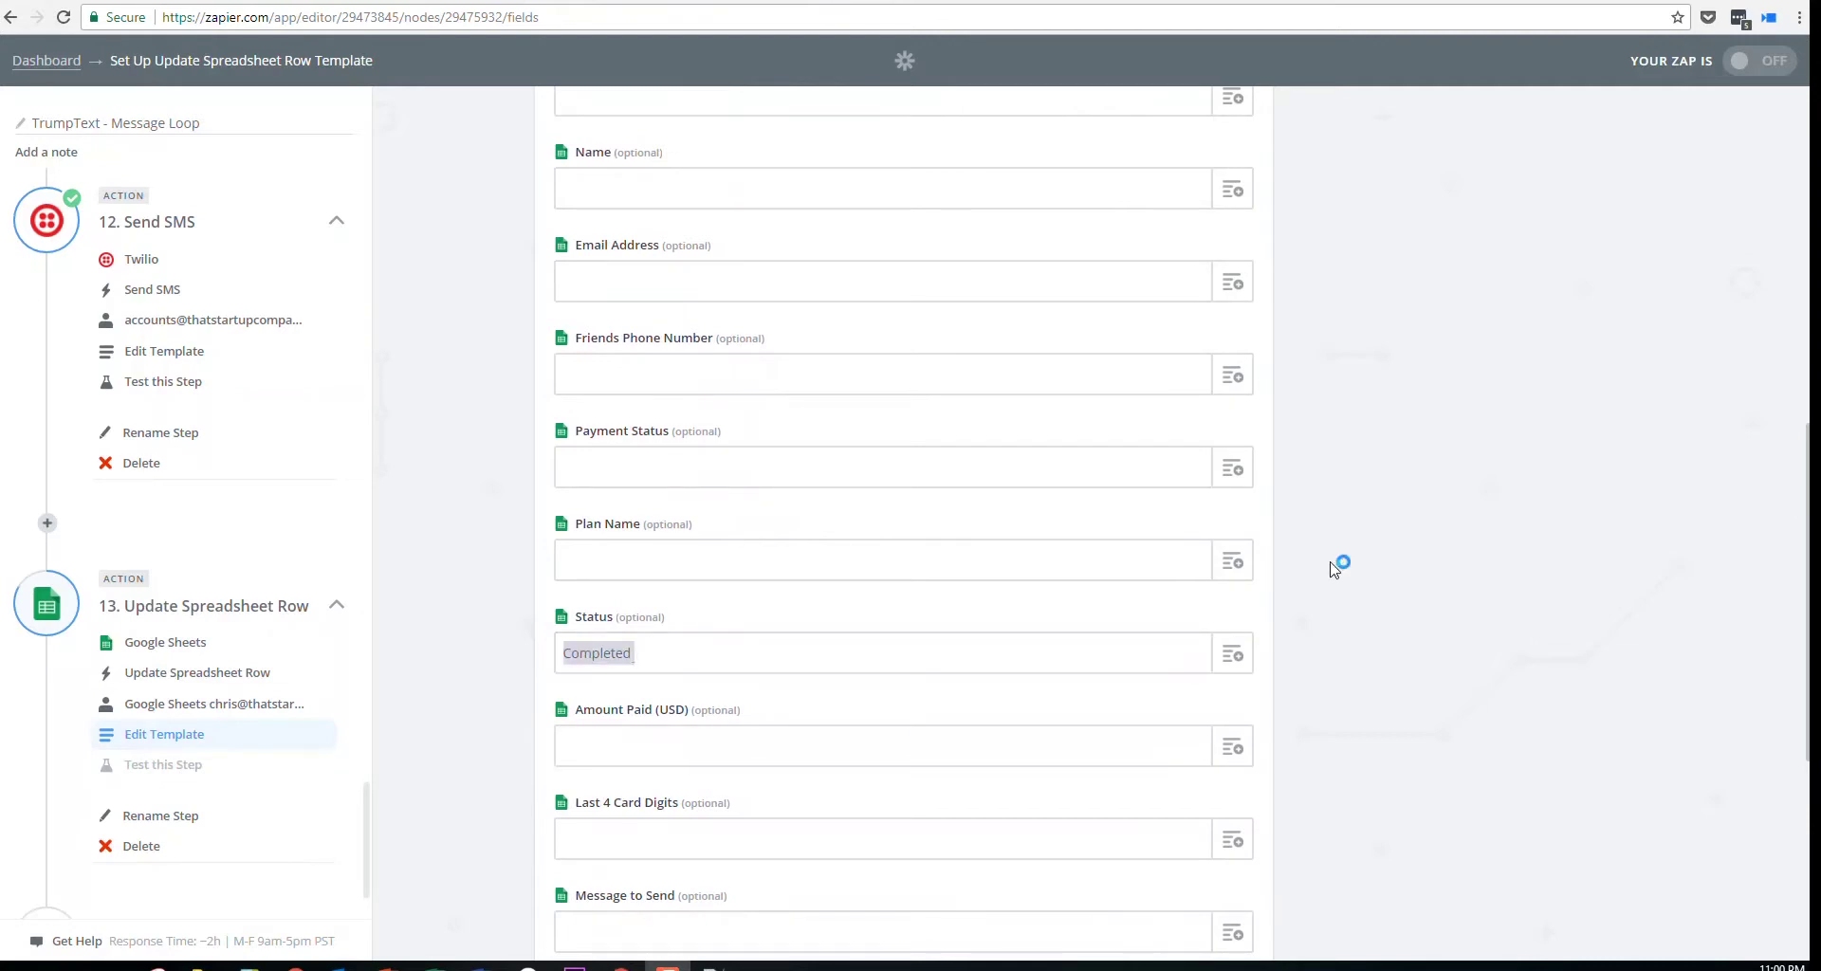
scroll(1093, 763, "down", 4)
scroll(945, 725, "down", 1)
left_click(681, 629)
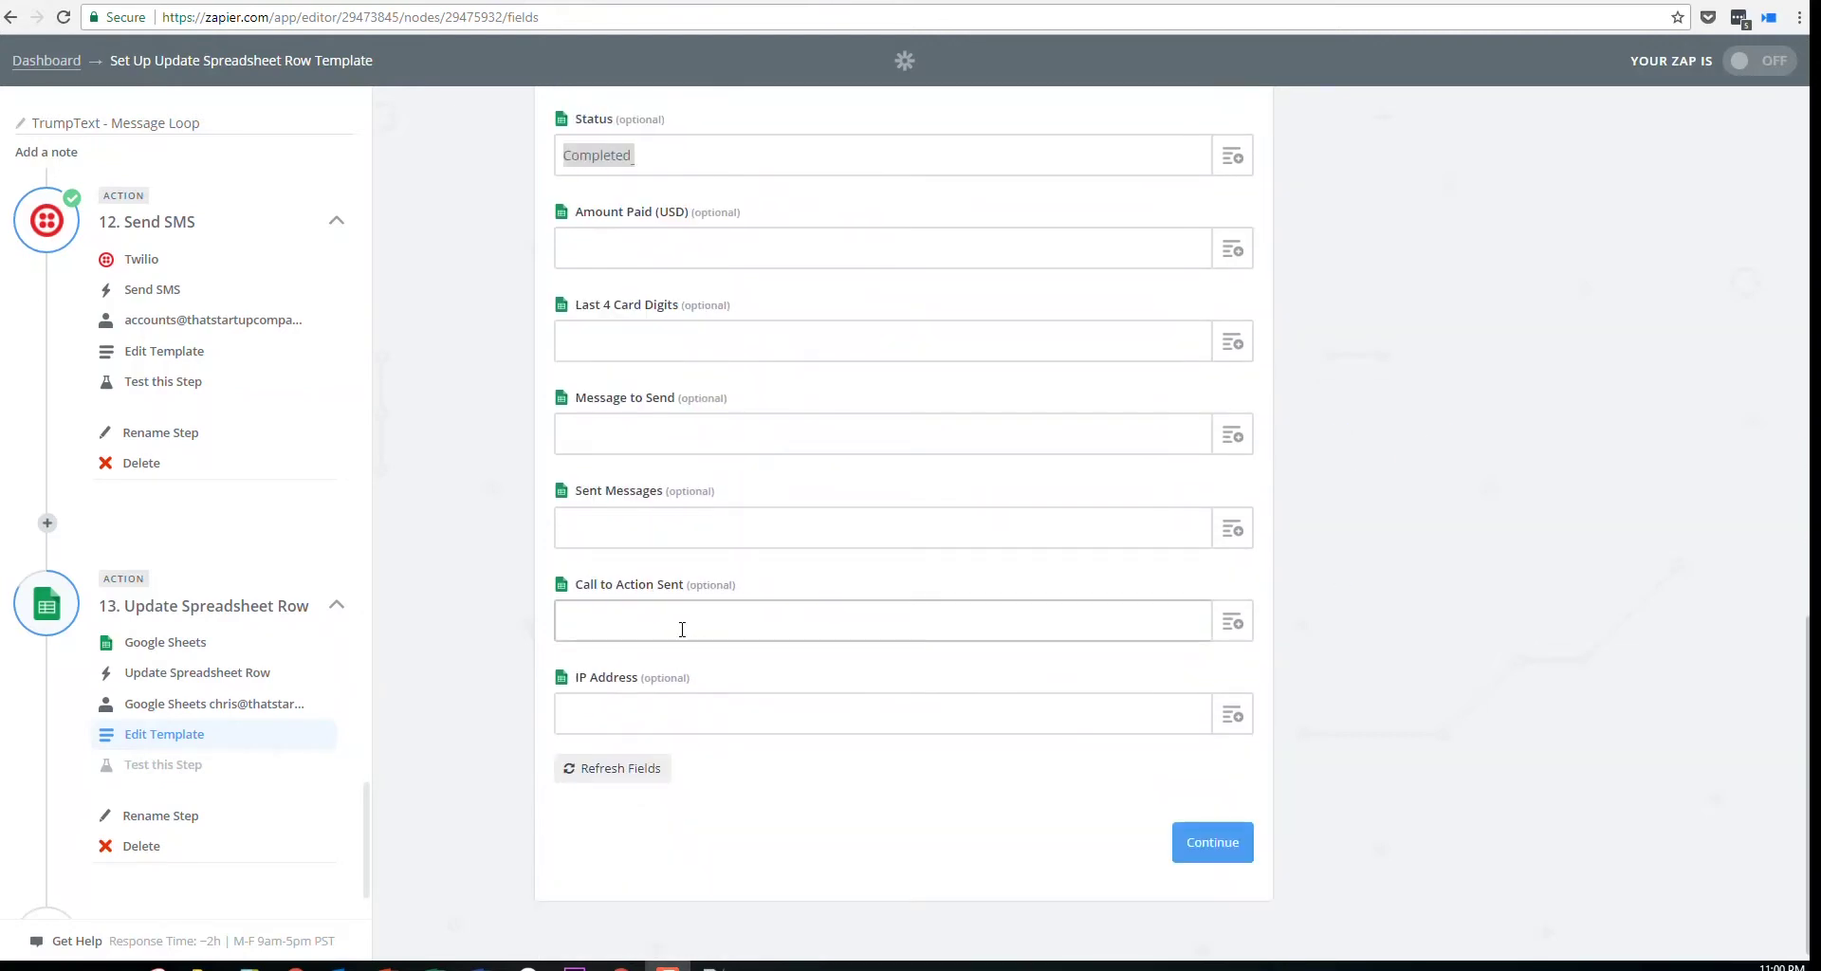
type("Yes")
left_click(1233, 849)
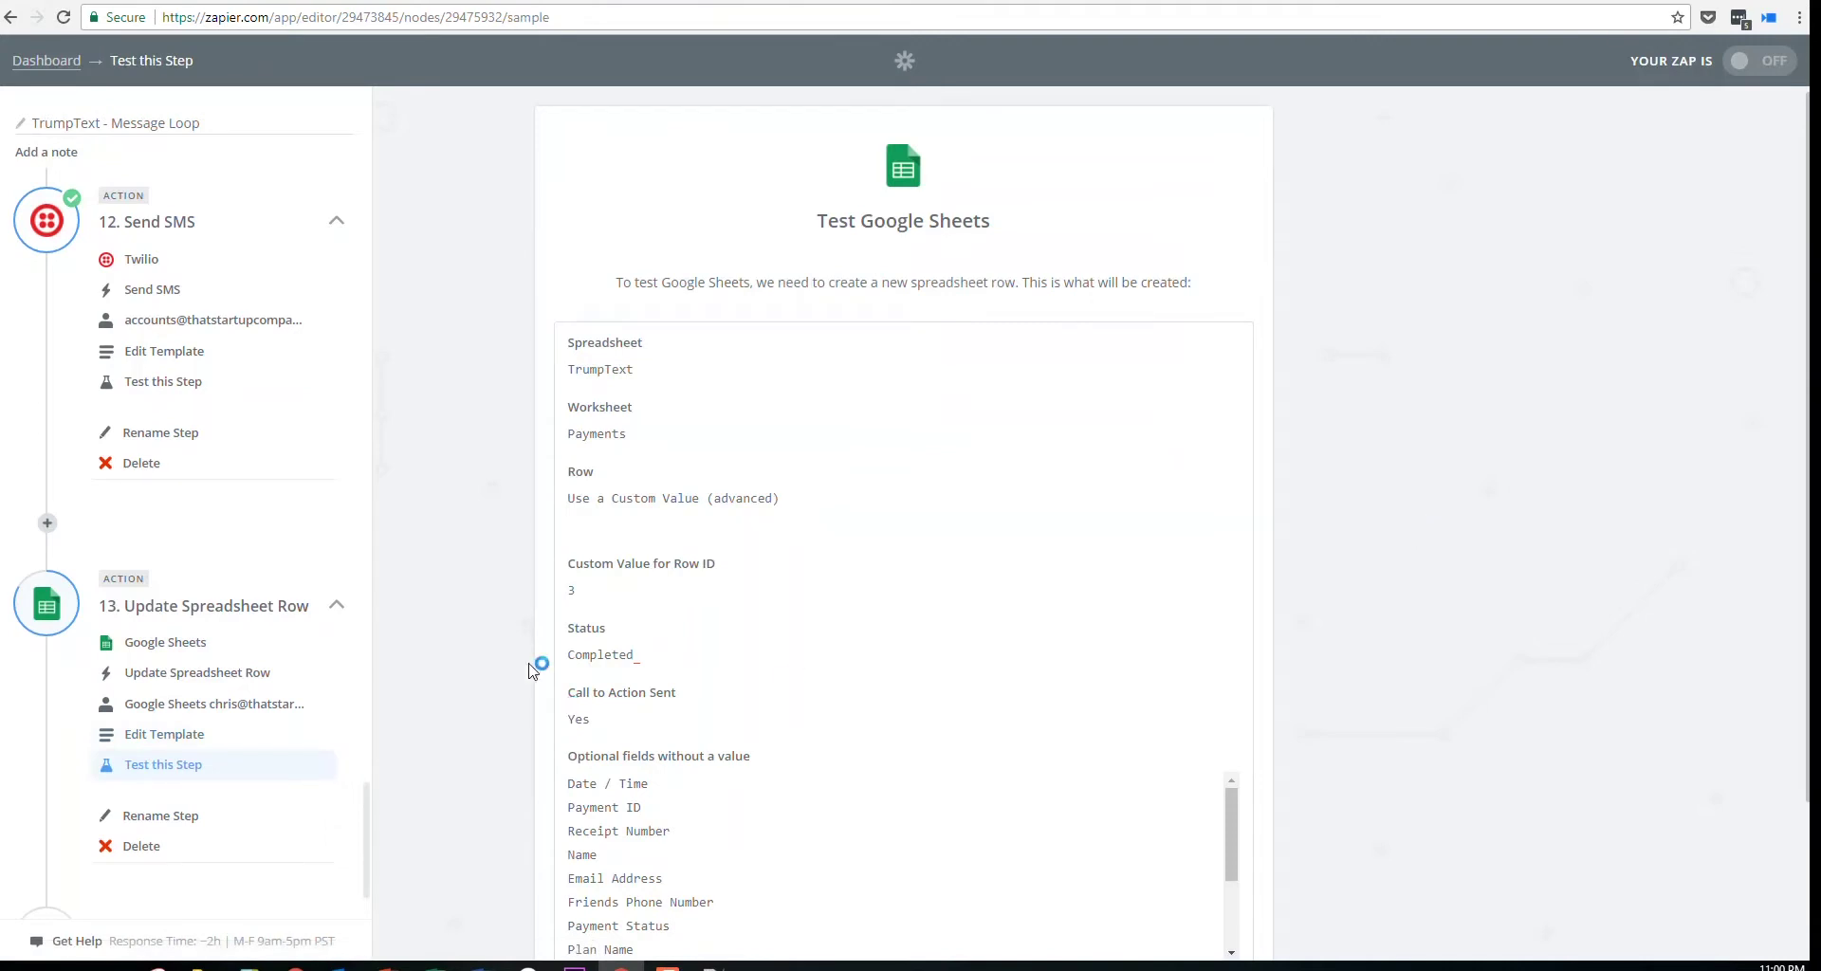
Run the test of the Update Spreadsheet Row step and switch to another browser tab
scroll(532, 669, "down", 2)
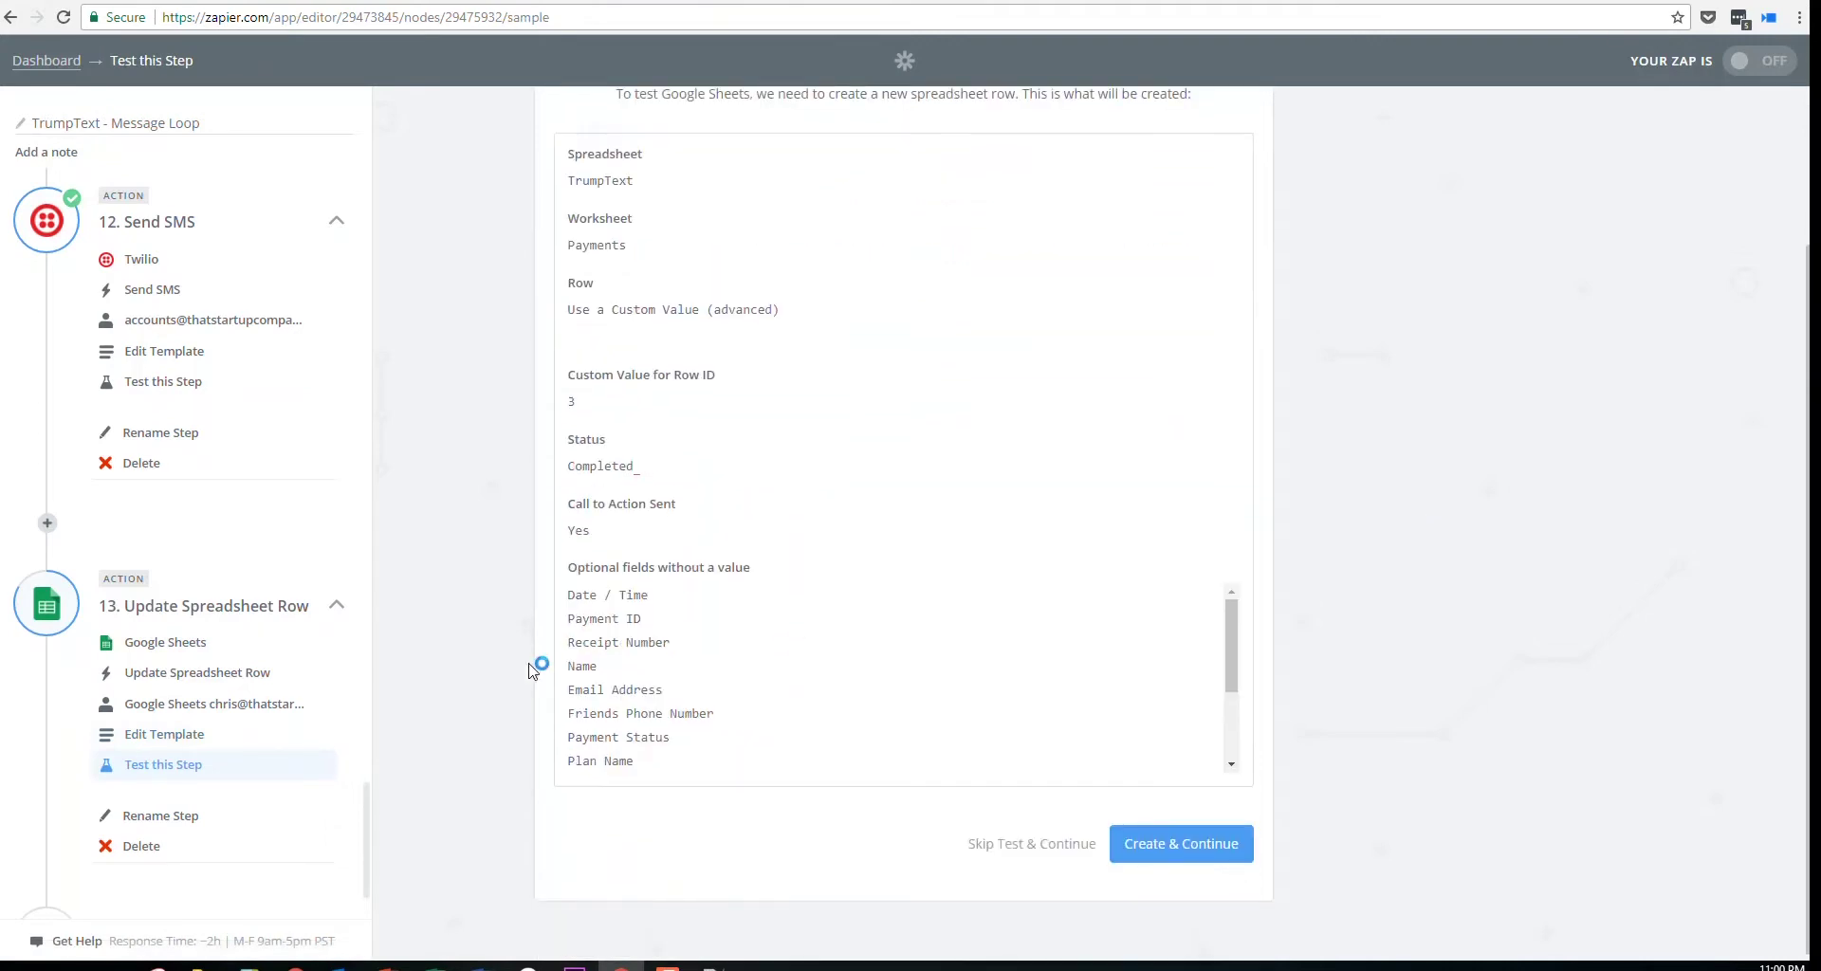
left_click(1154, 854)
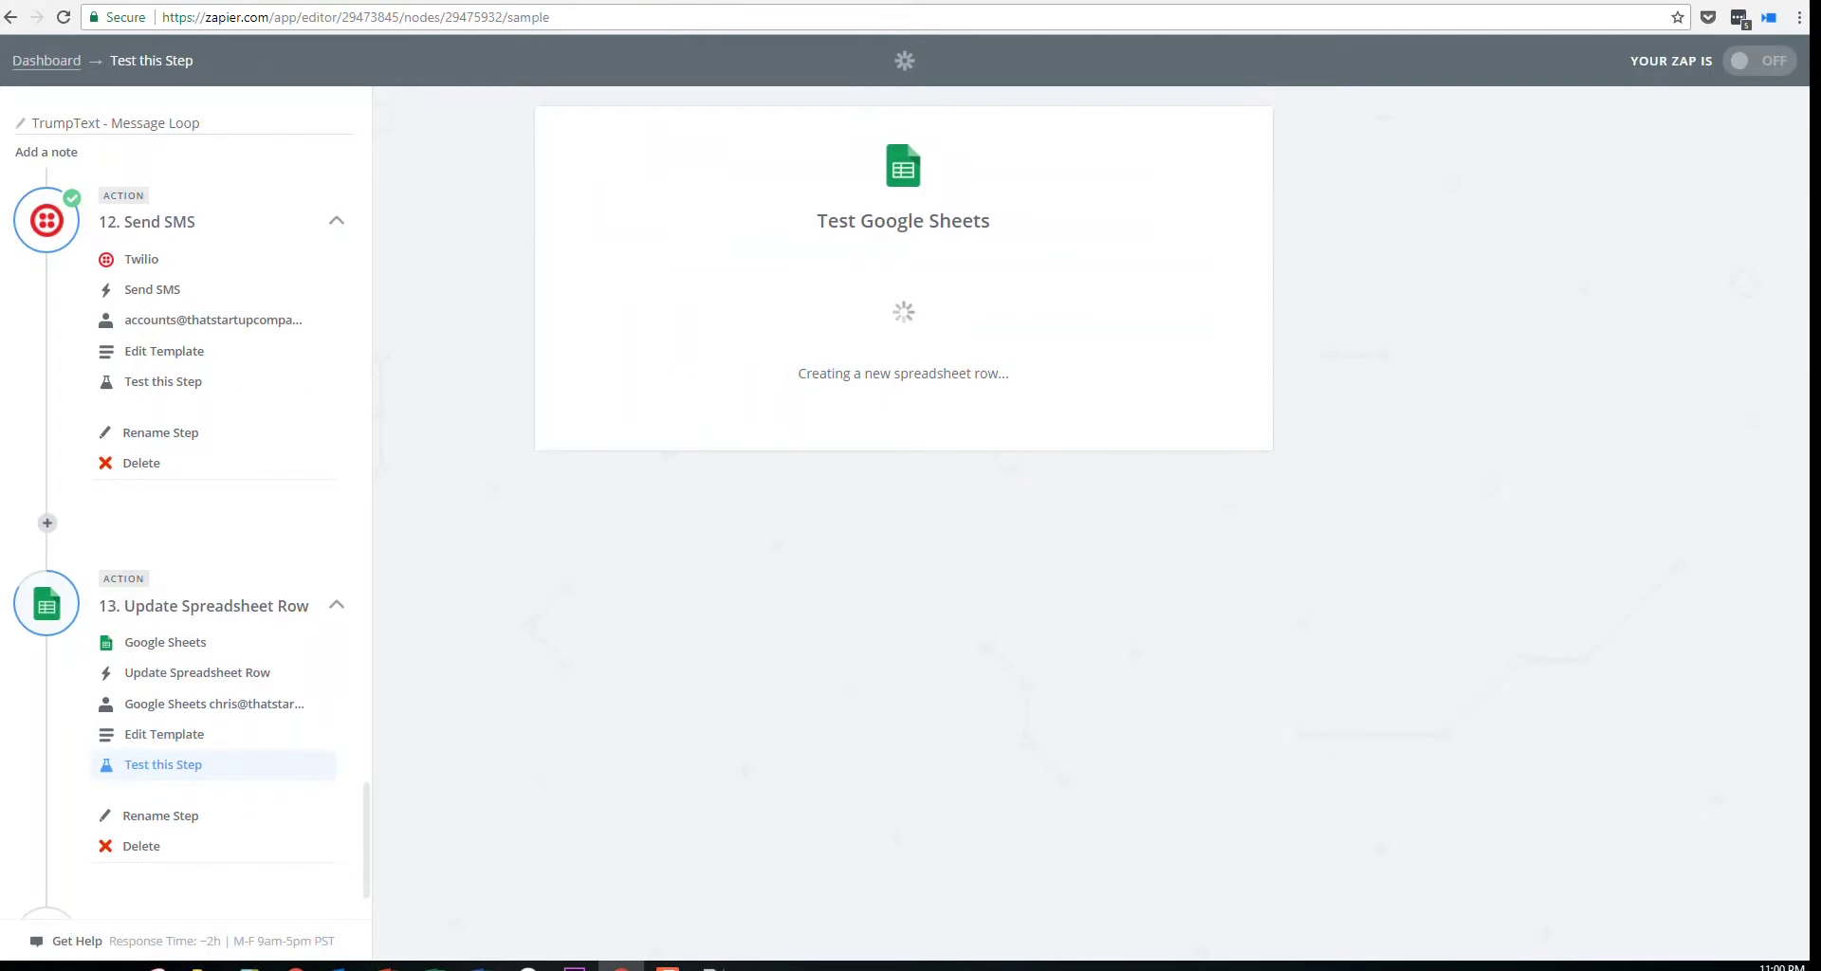
key("ctrl+Tab")
left_click(1078, 400)
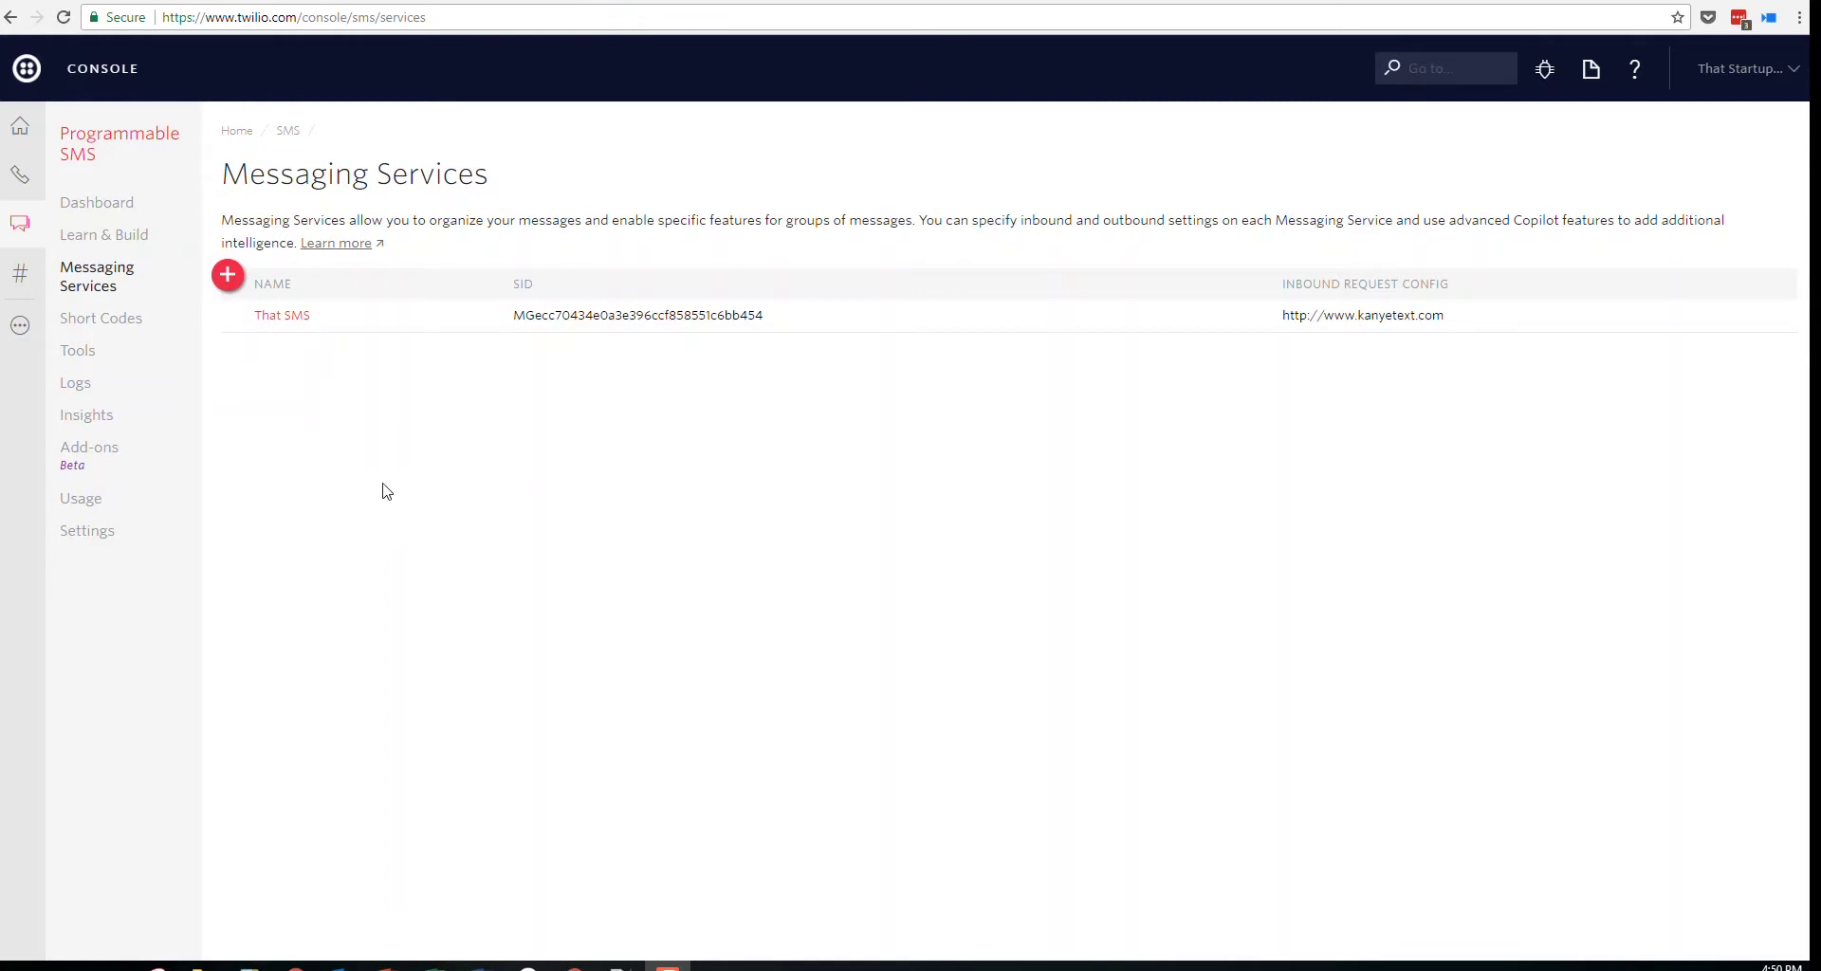
In the Twilio console, create a messaging service named TrumpText with the Mixed use case
left_click(228, 275)
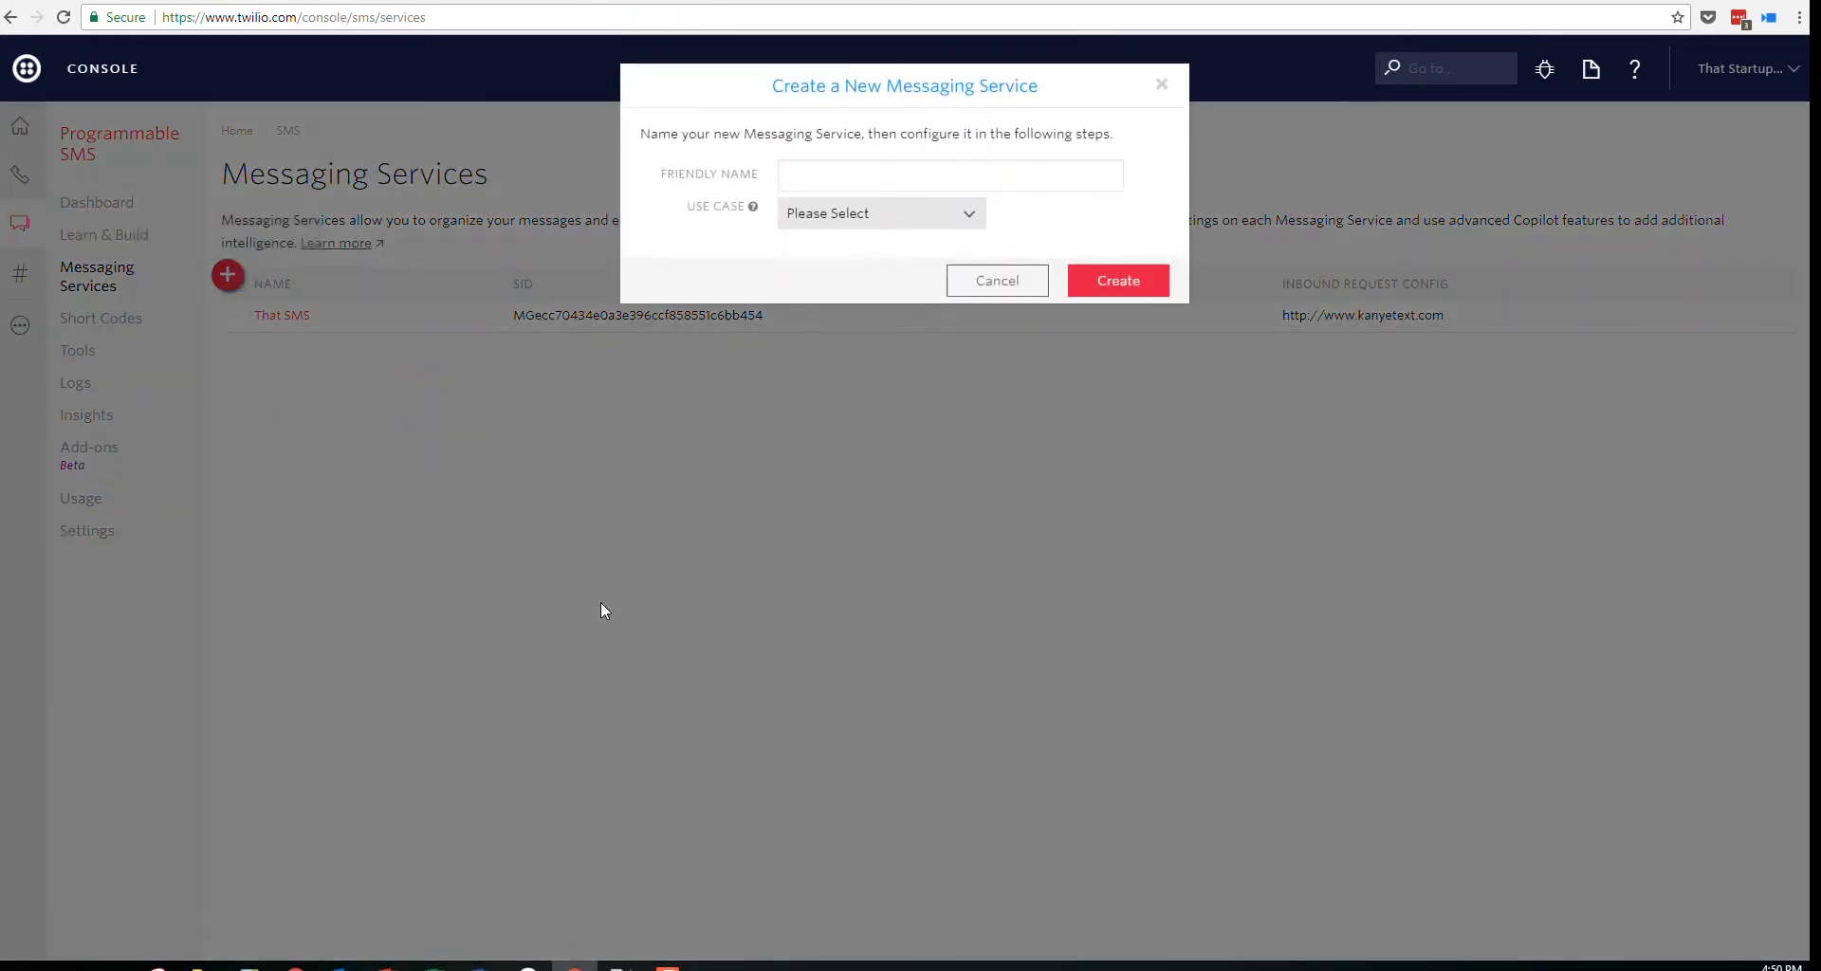
left_click(856, 191)
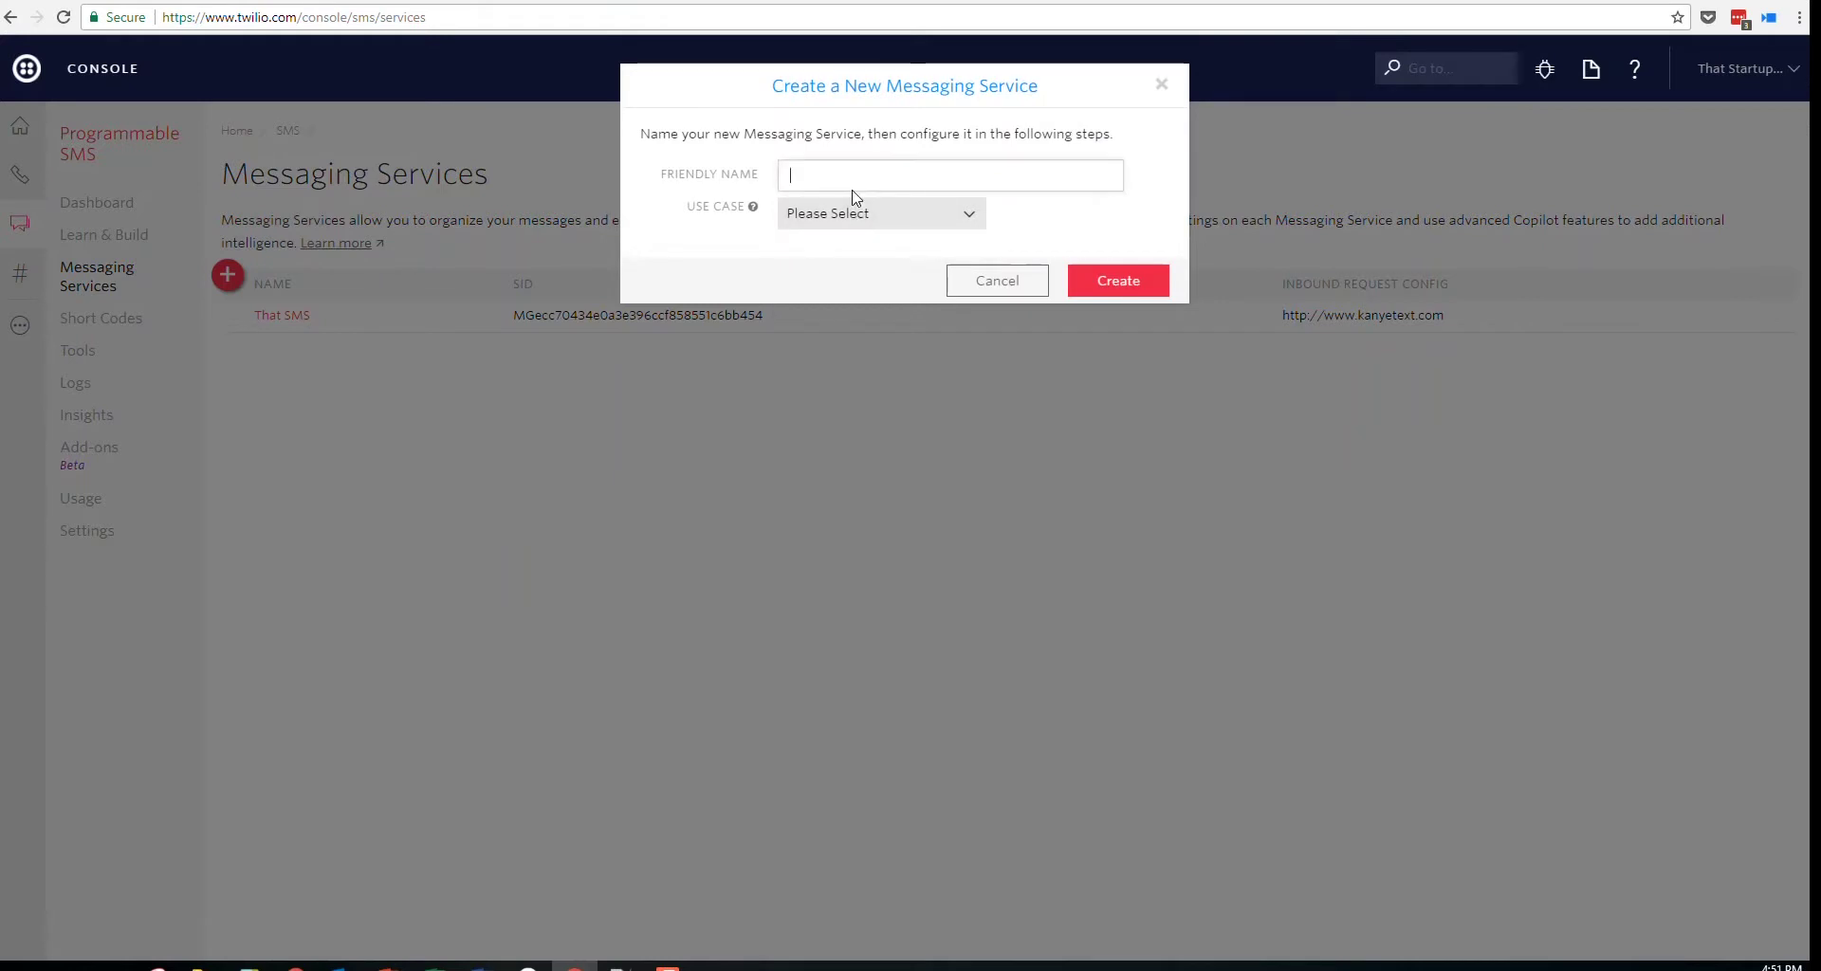
type("TrumpText")
left_click(841, 214)
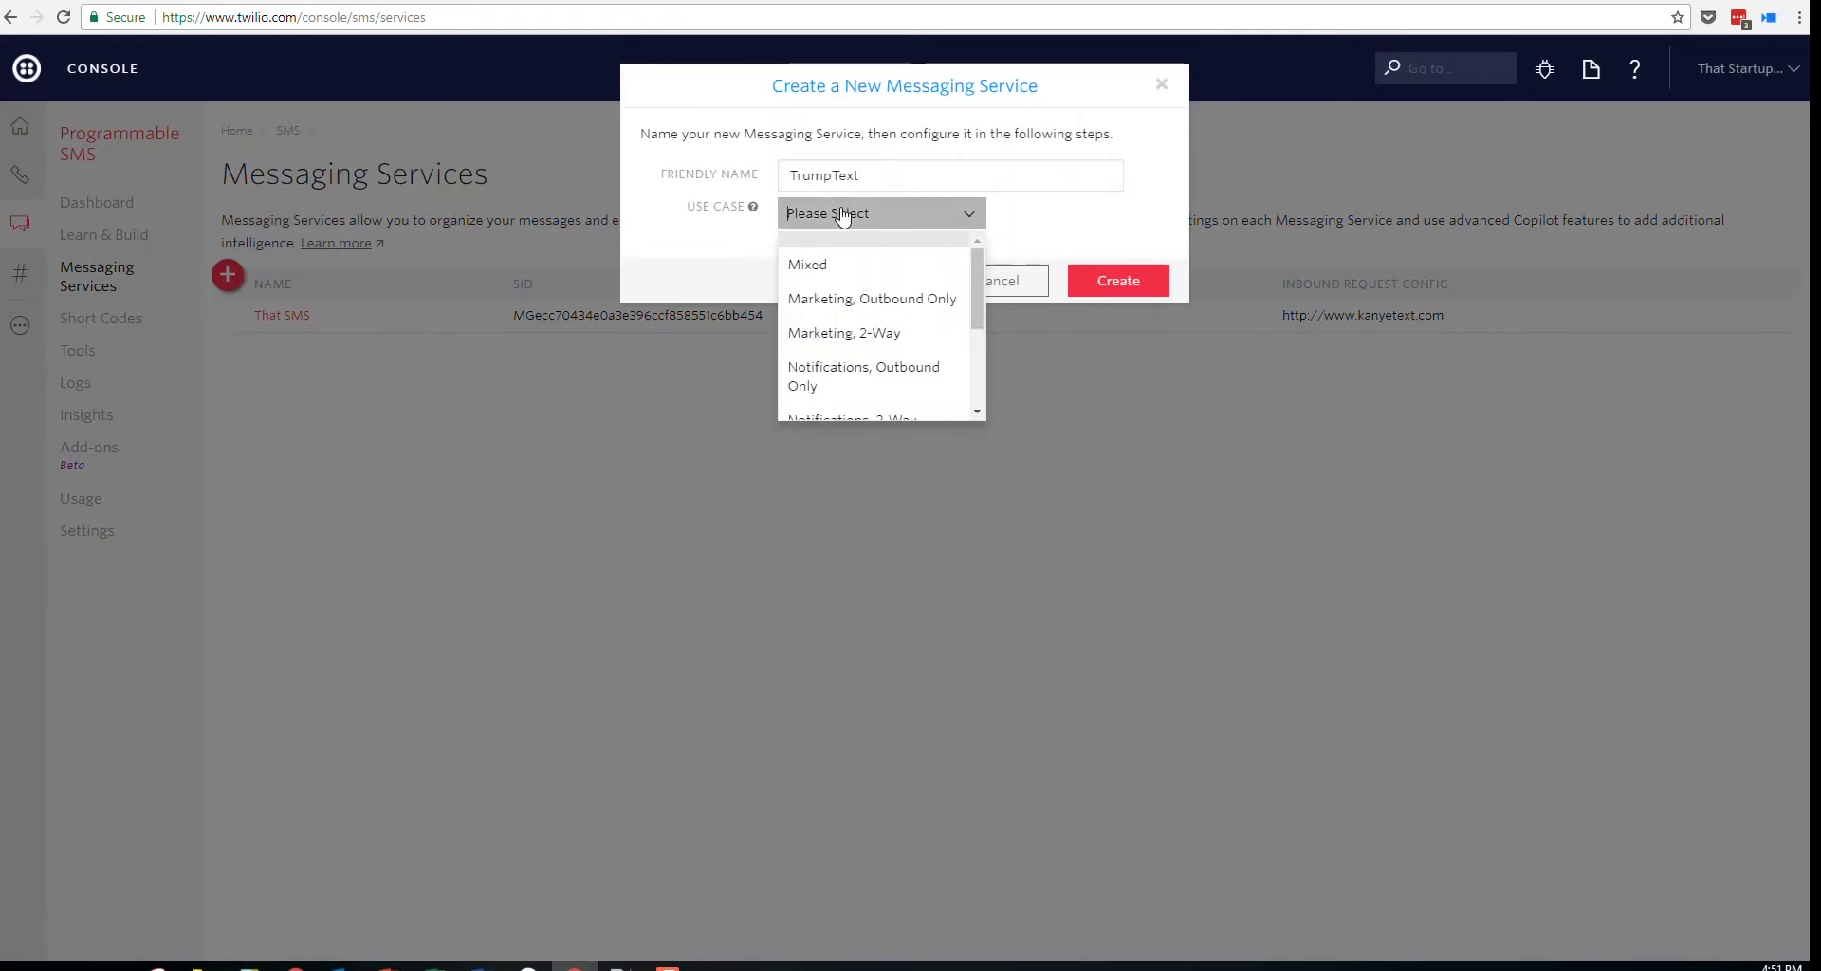
left_click(847, 269)
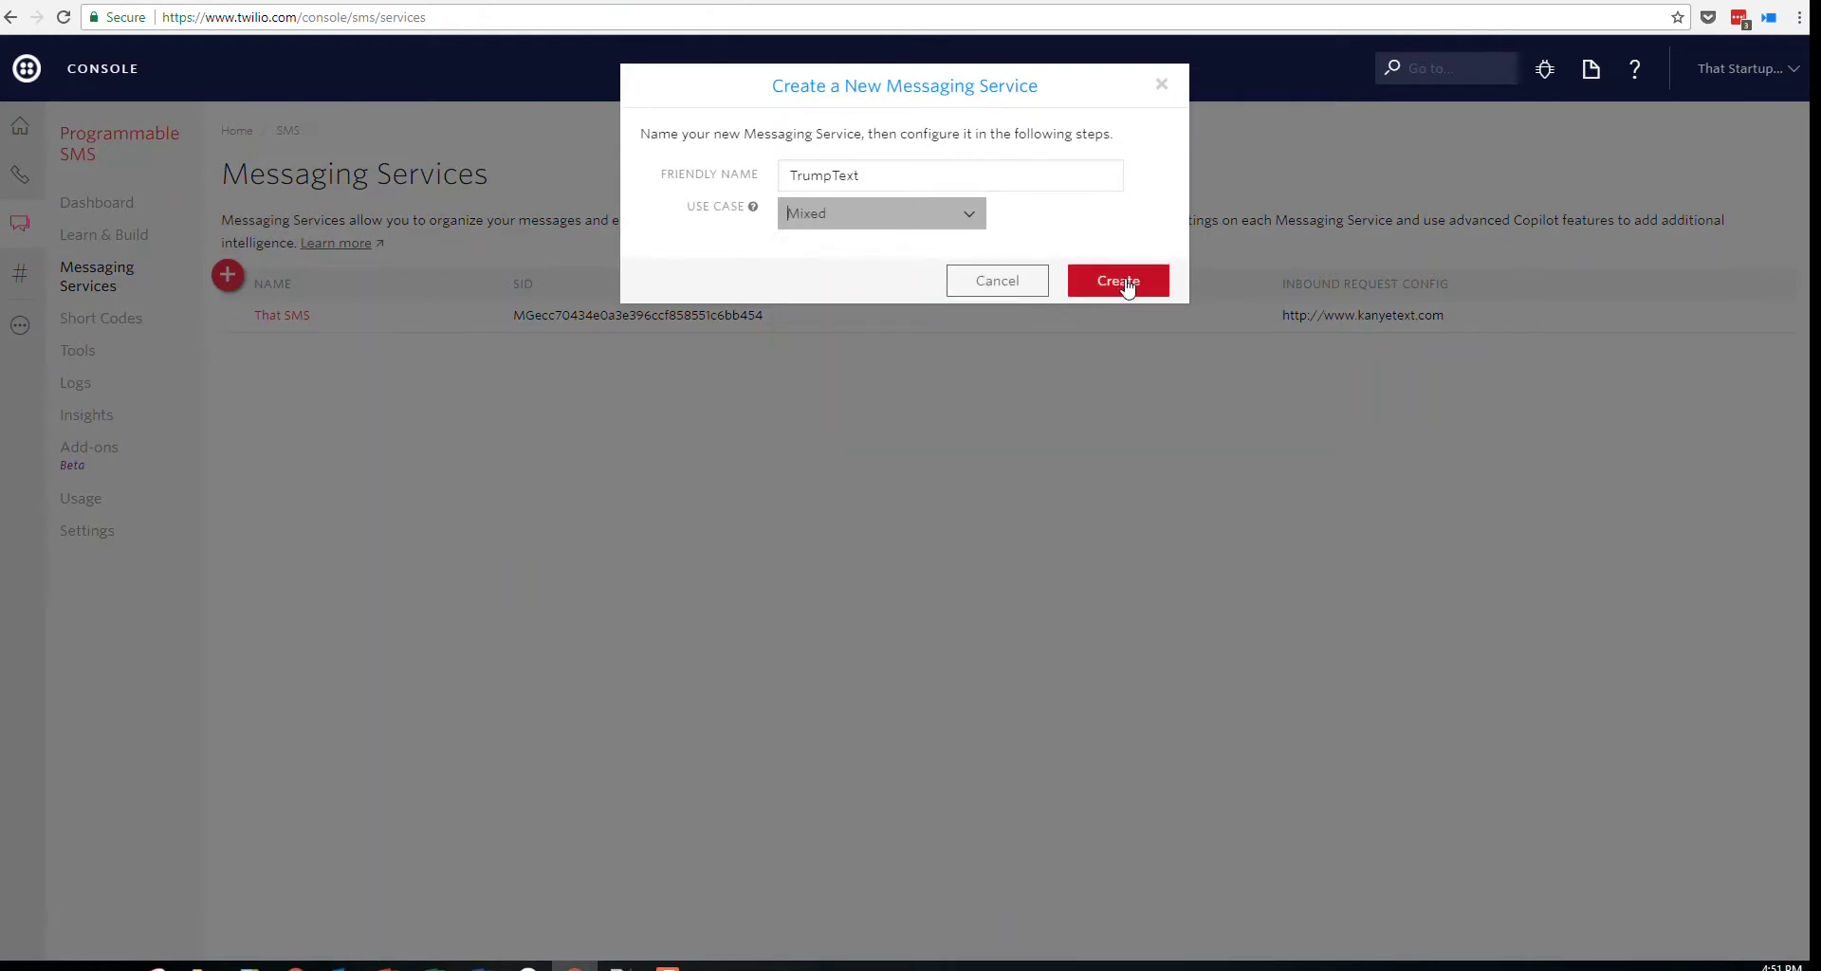
left_click(1126, 287)
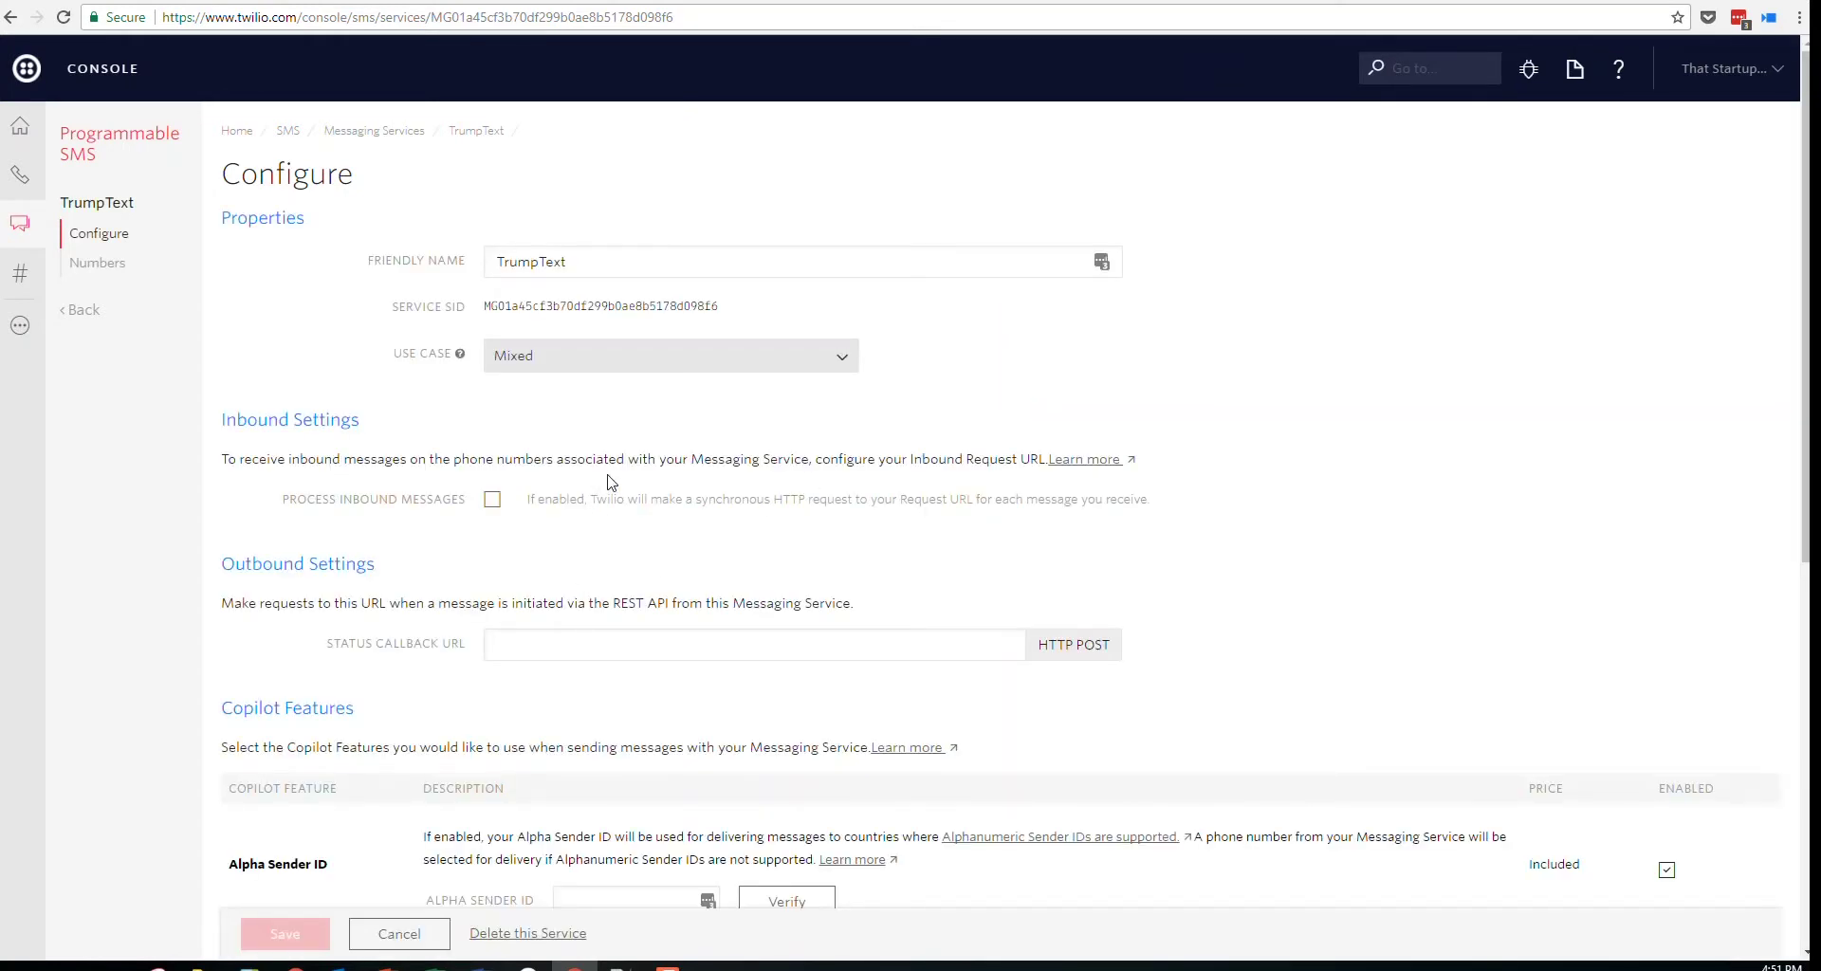
Enter trumptext.com as the outbound Status Callback URL of the TrumpText service and copy the address
left_click(566, 653)
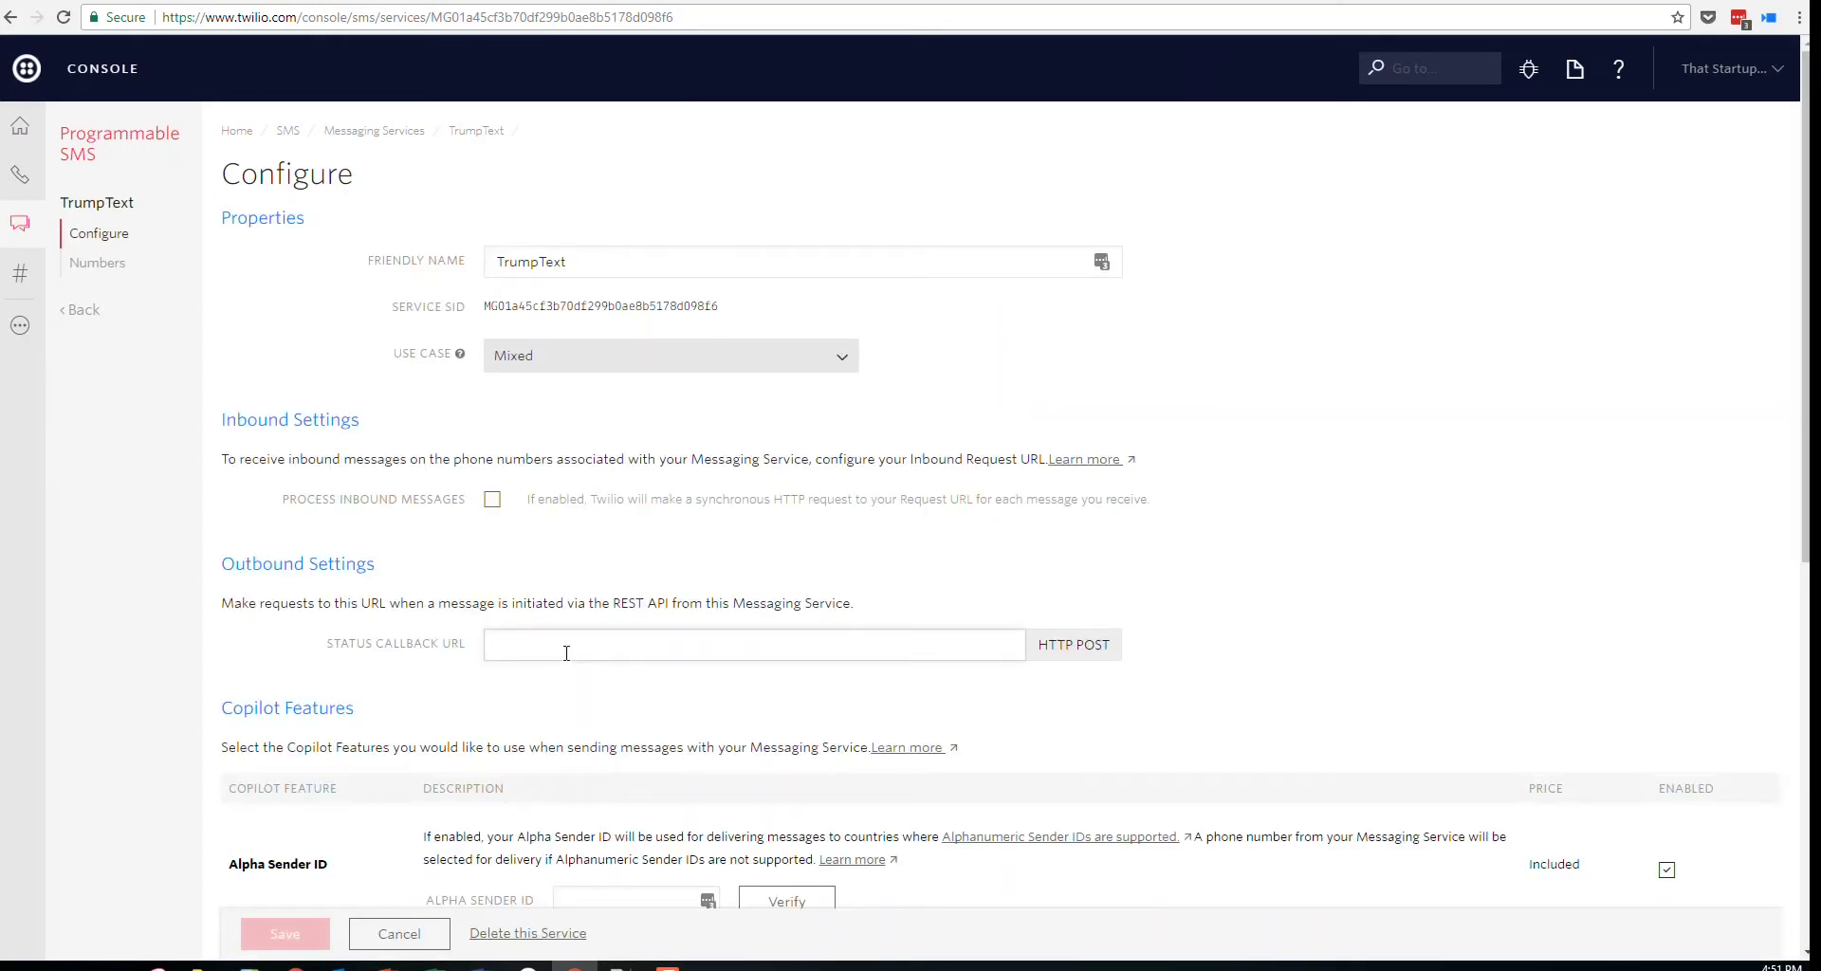
type("trumptext.com")
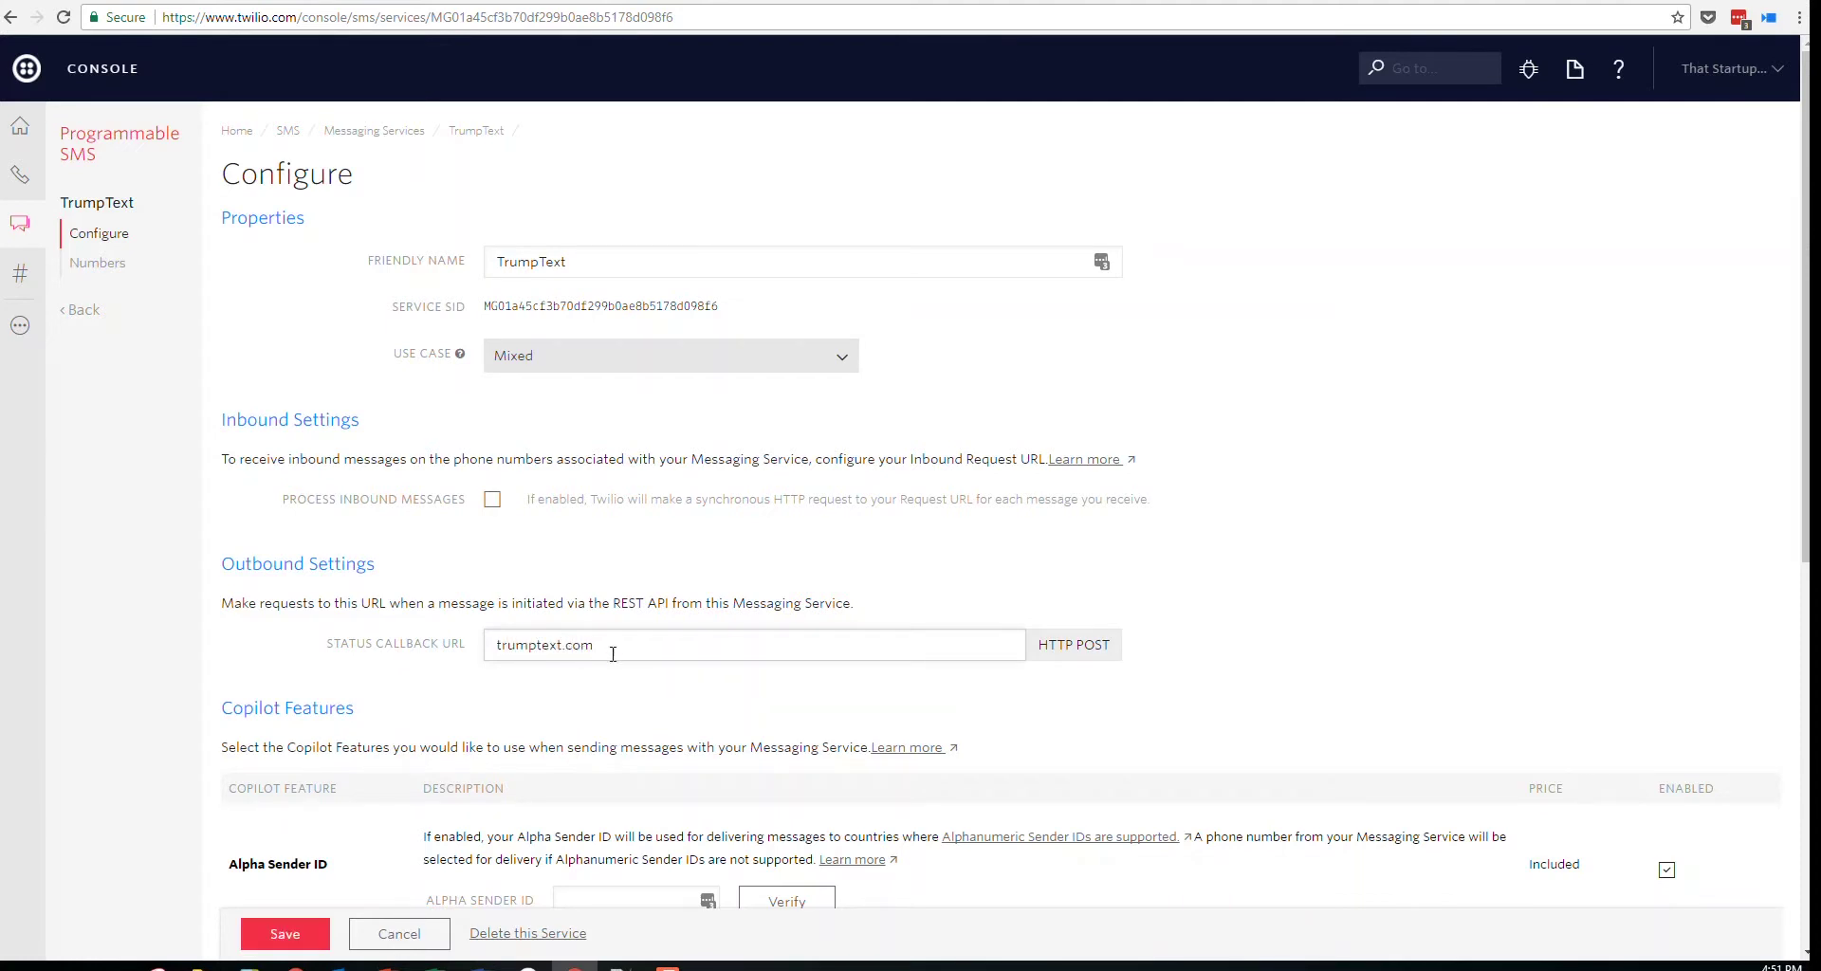
left_click_drag(490, 640, 1027, 631)
key("ctrl+c")
left_click(1065, 713)
scroll(1099, 719, "down", 4)
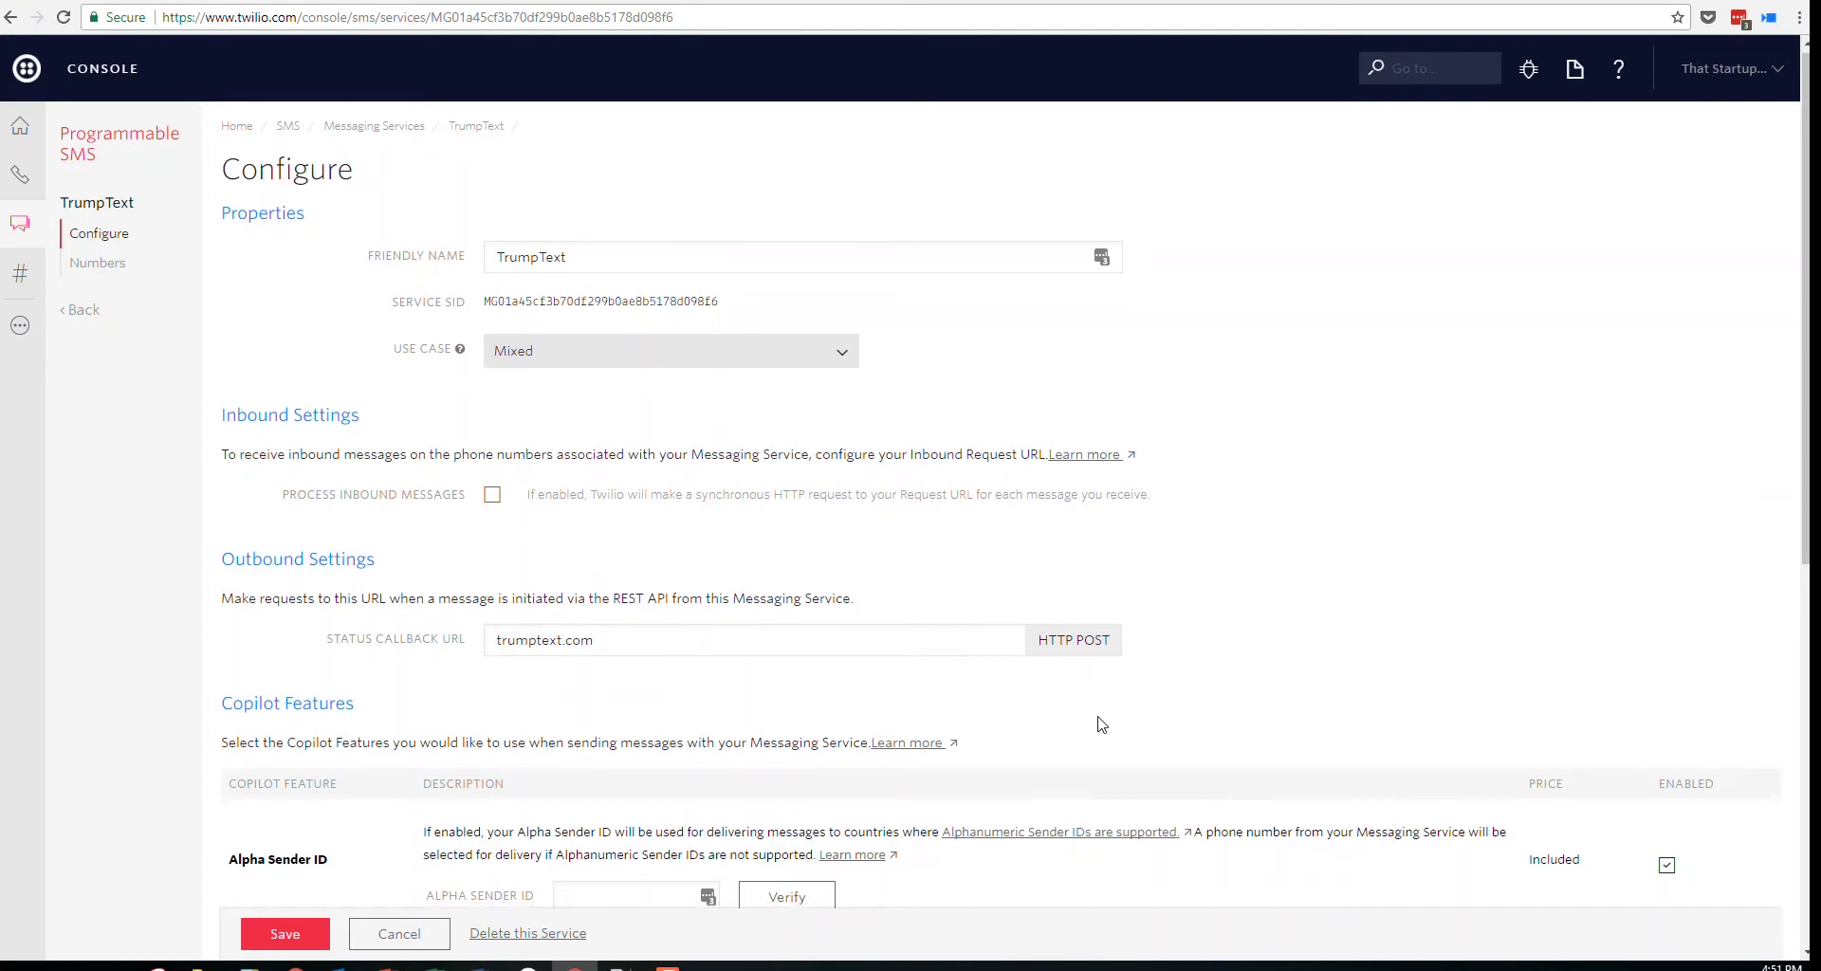
scroll(1099, 719, "up", 4)
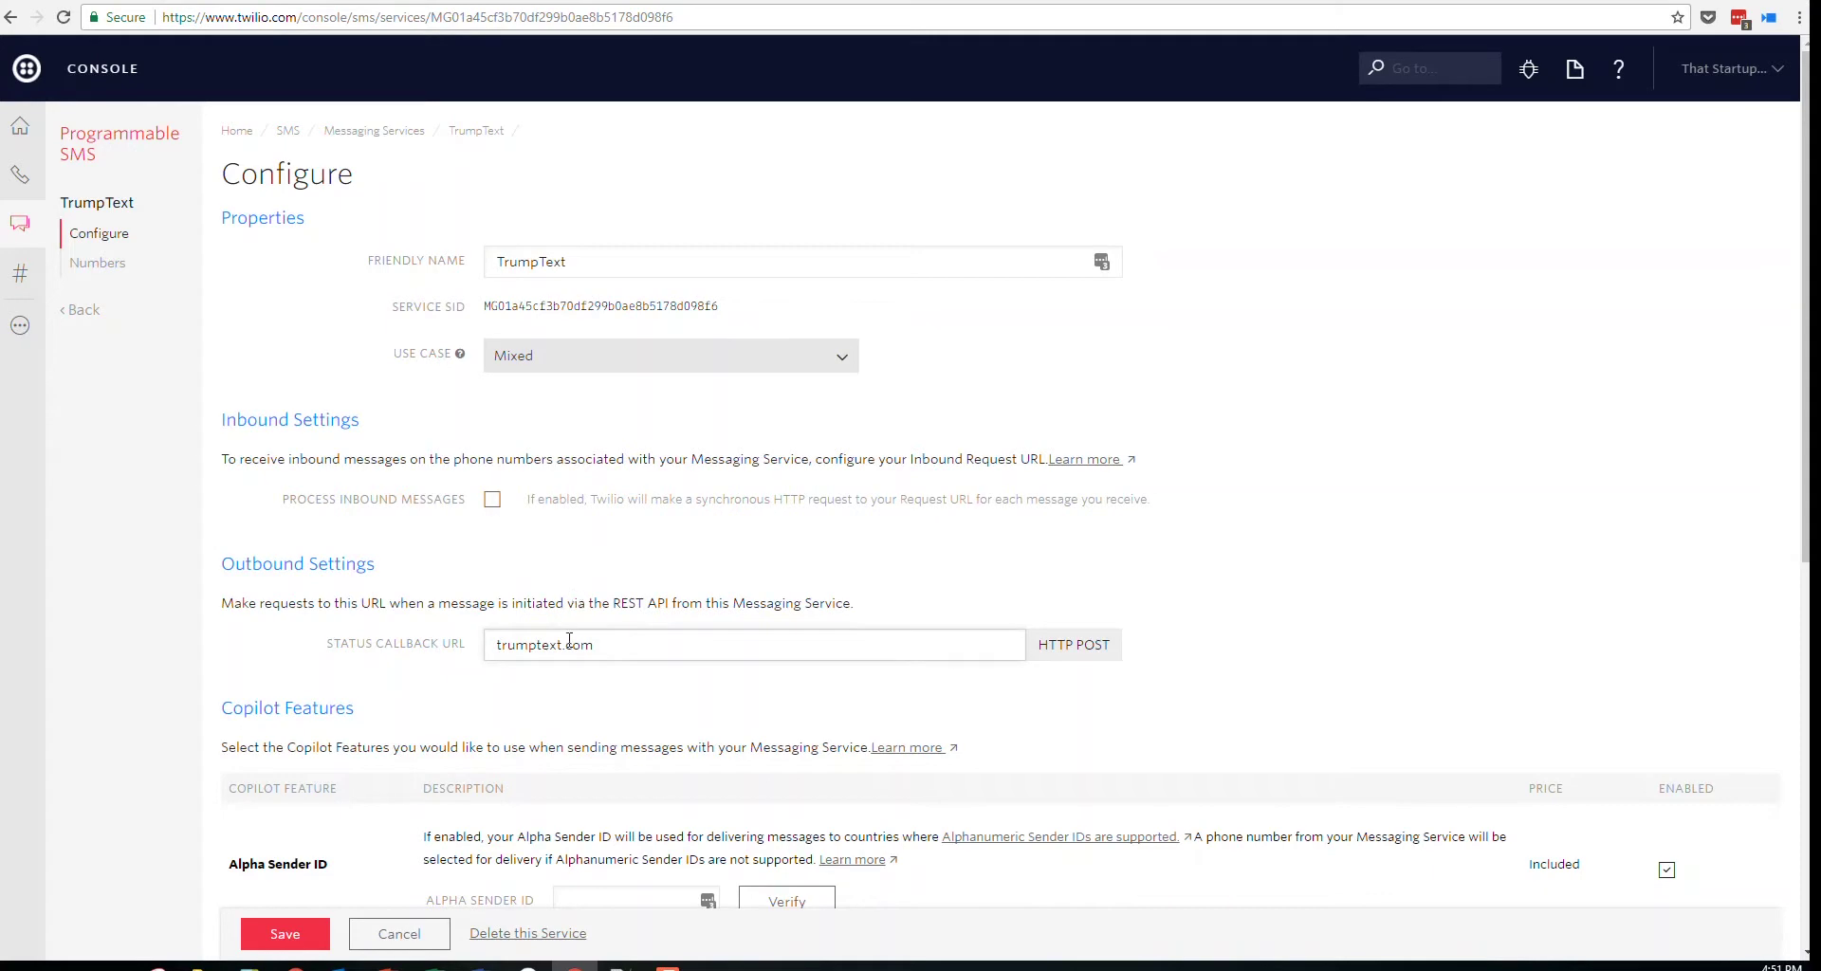
scroll(560, 614, "down", 3)
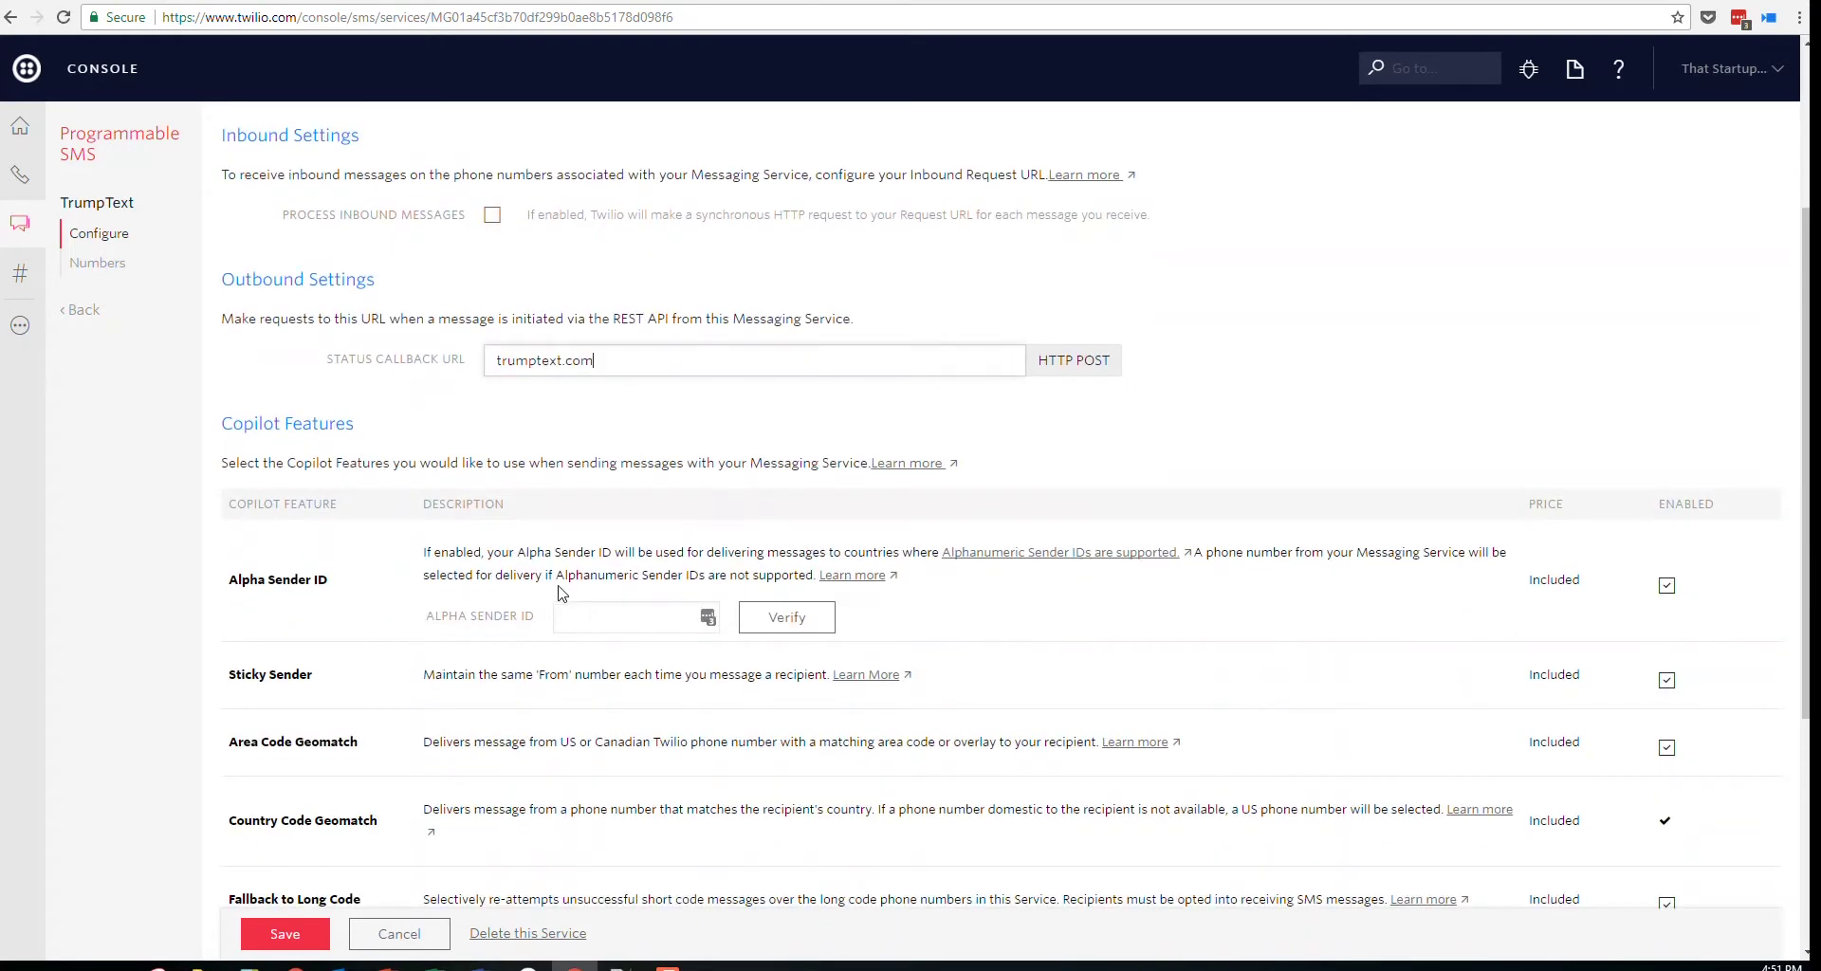
scroll(560, 593, "down", 3)
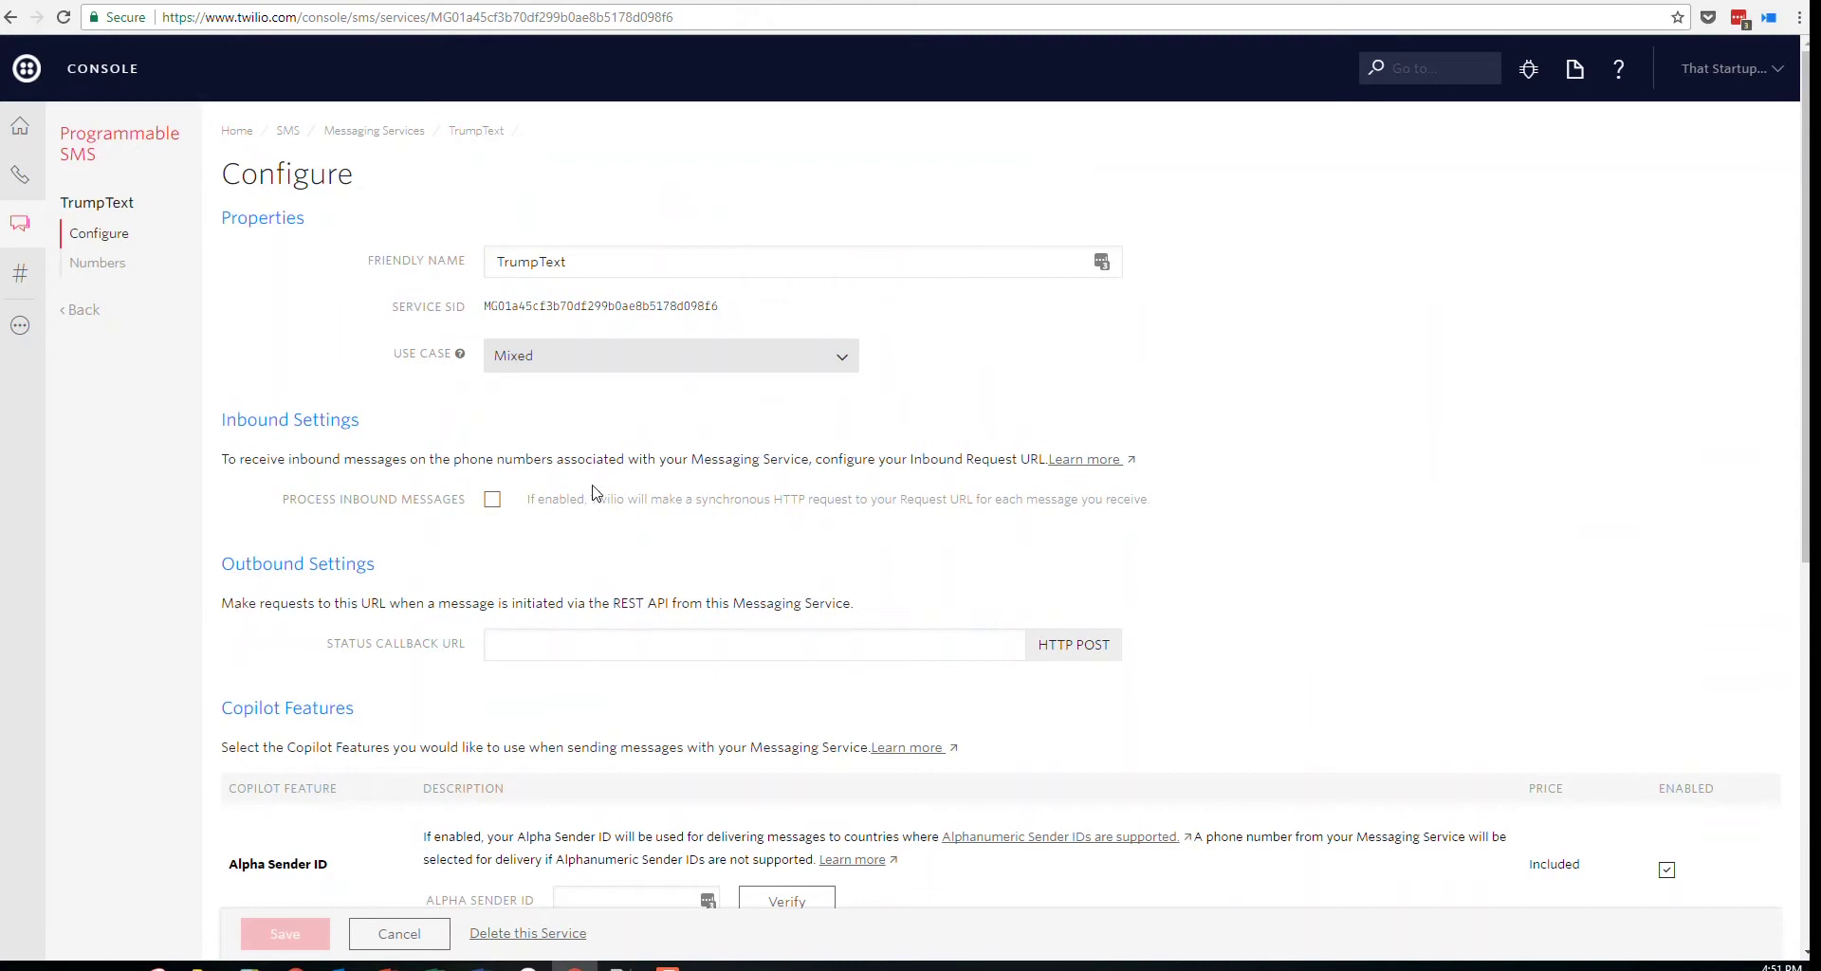
Enable processing of inbound messages, set both the Request URL and Fallback URL to trumptext.com, and save the service
scroll(597, 491, "down", 2)
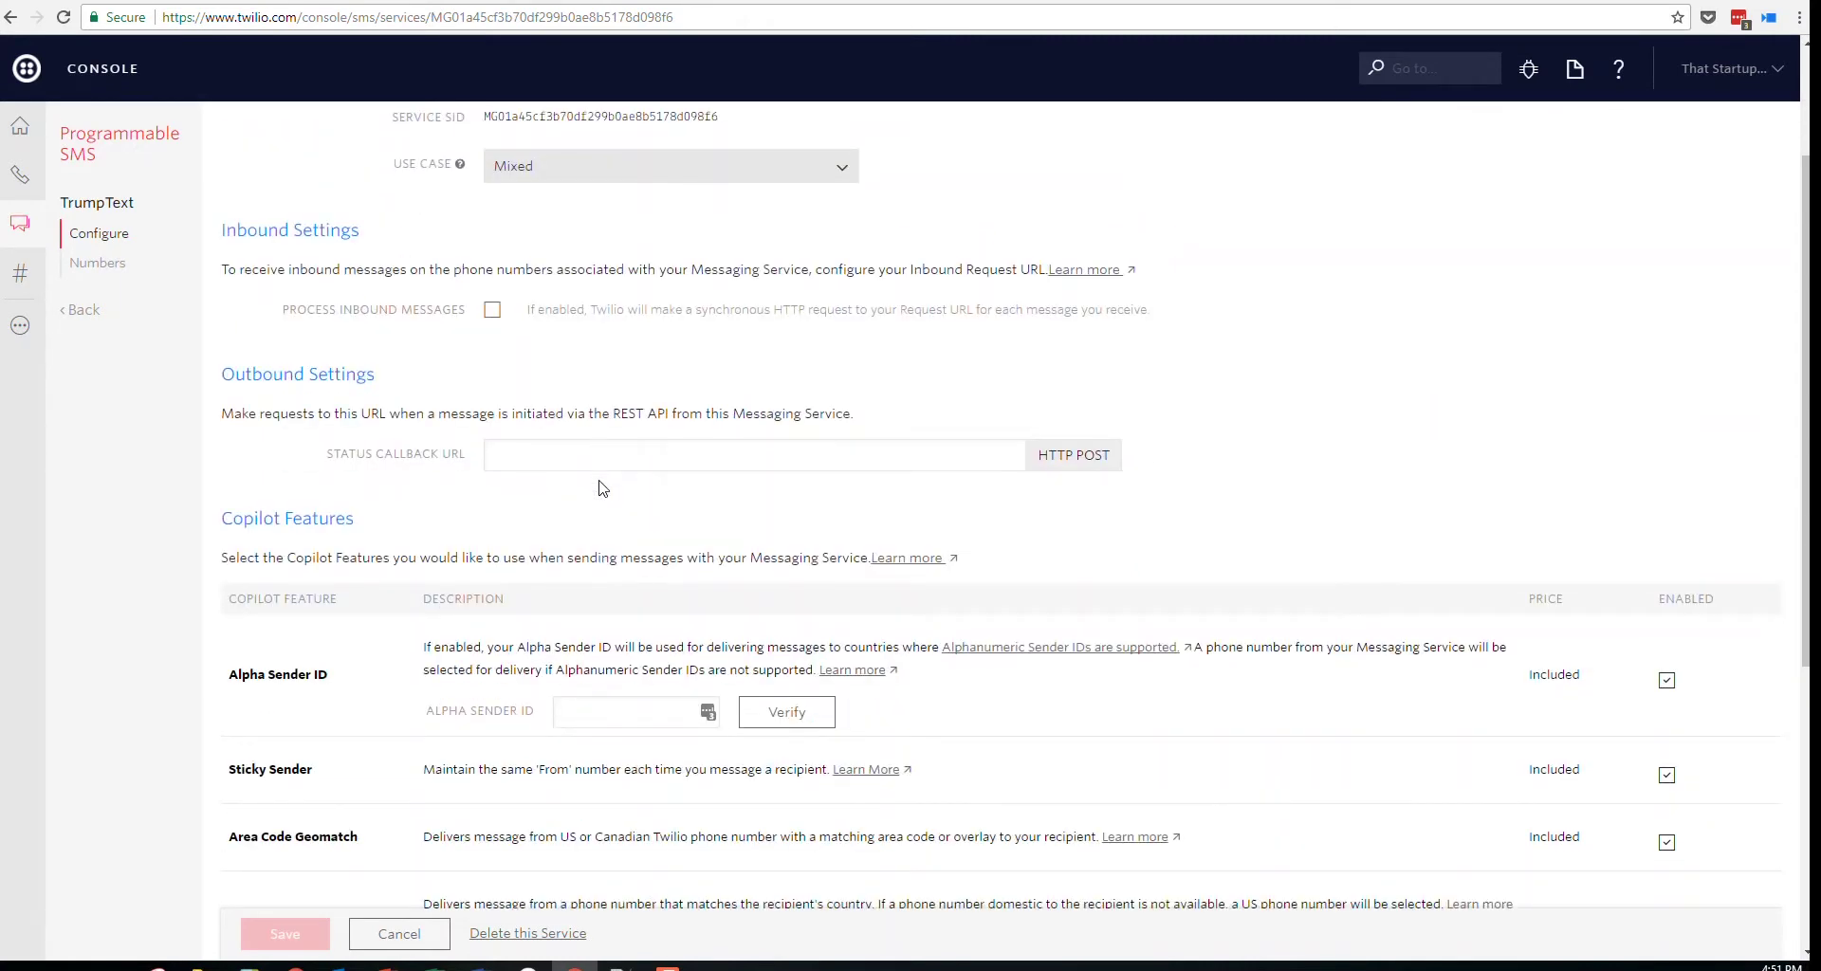
left_click(493, 311)
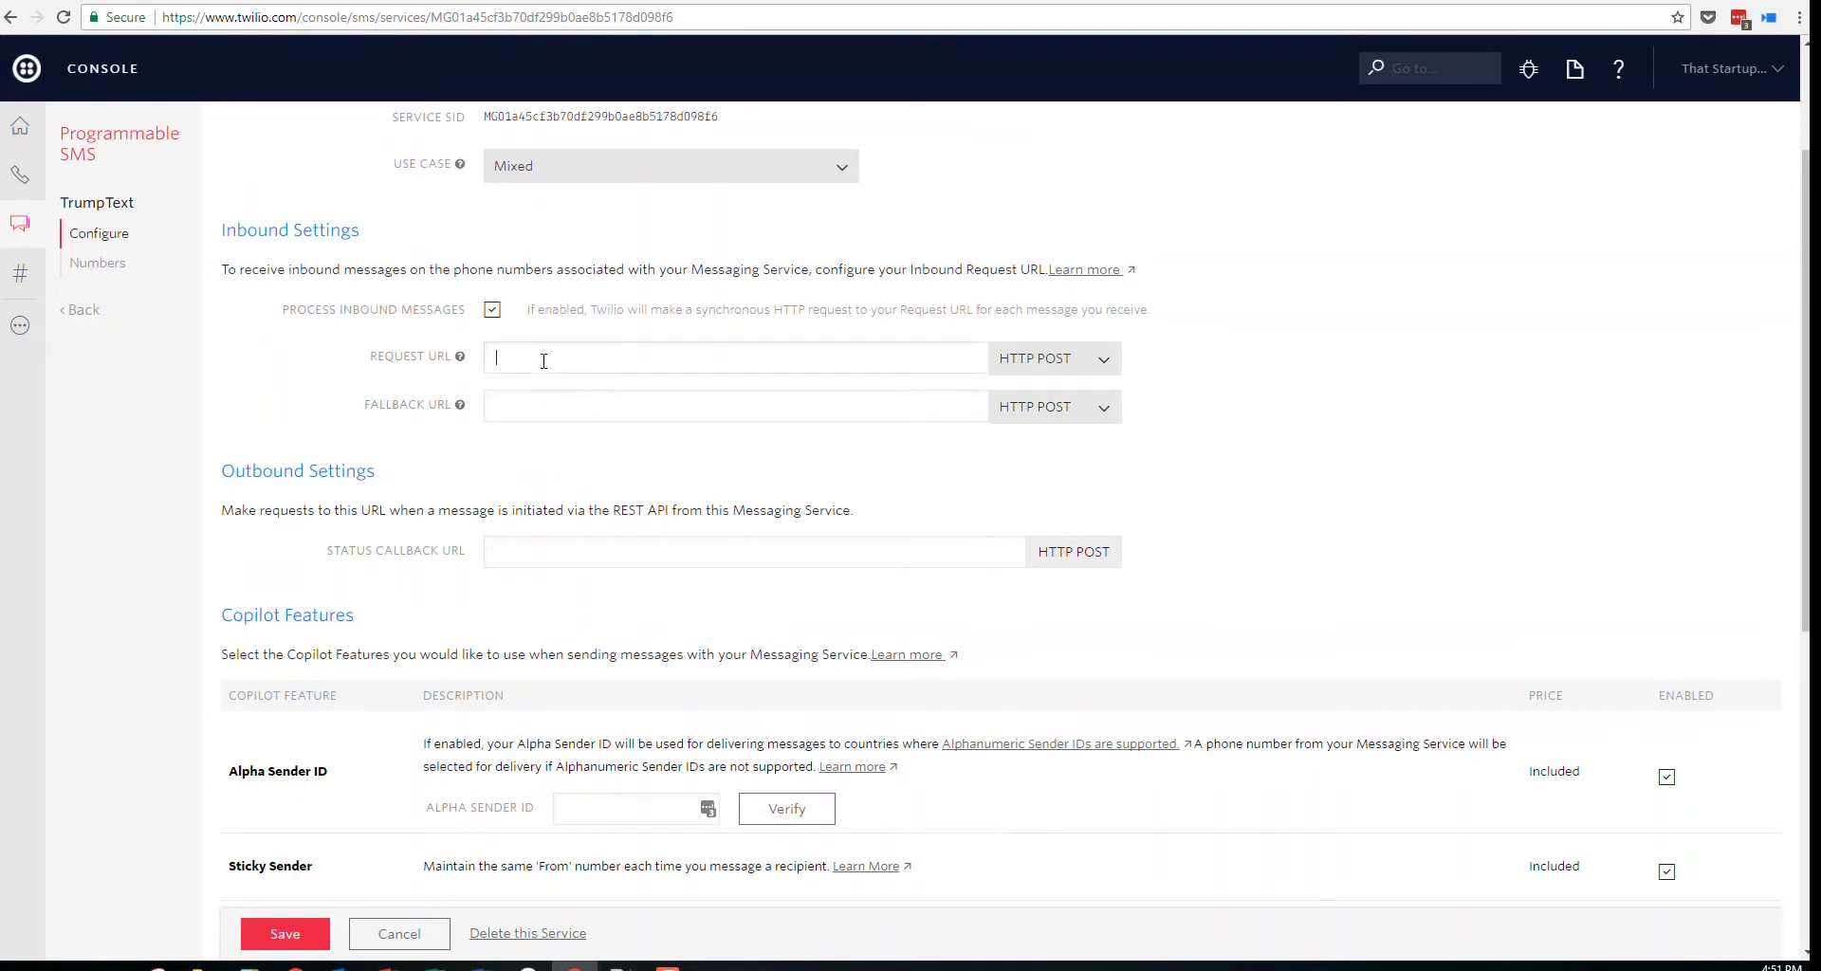
key("ctrl+v")
left_click(566, 405)
key("ctrl+v")
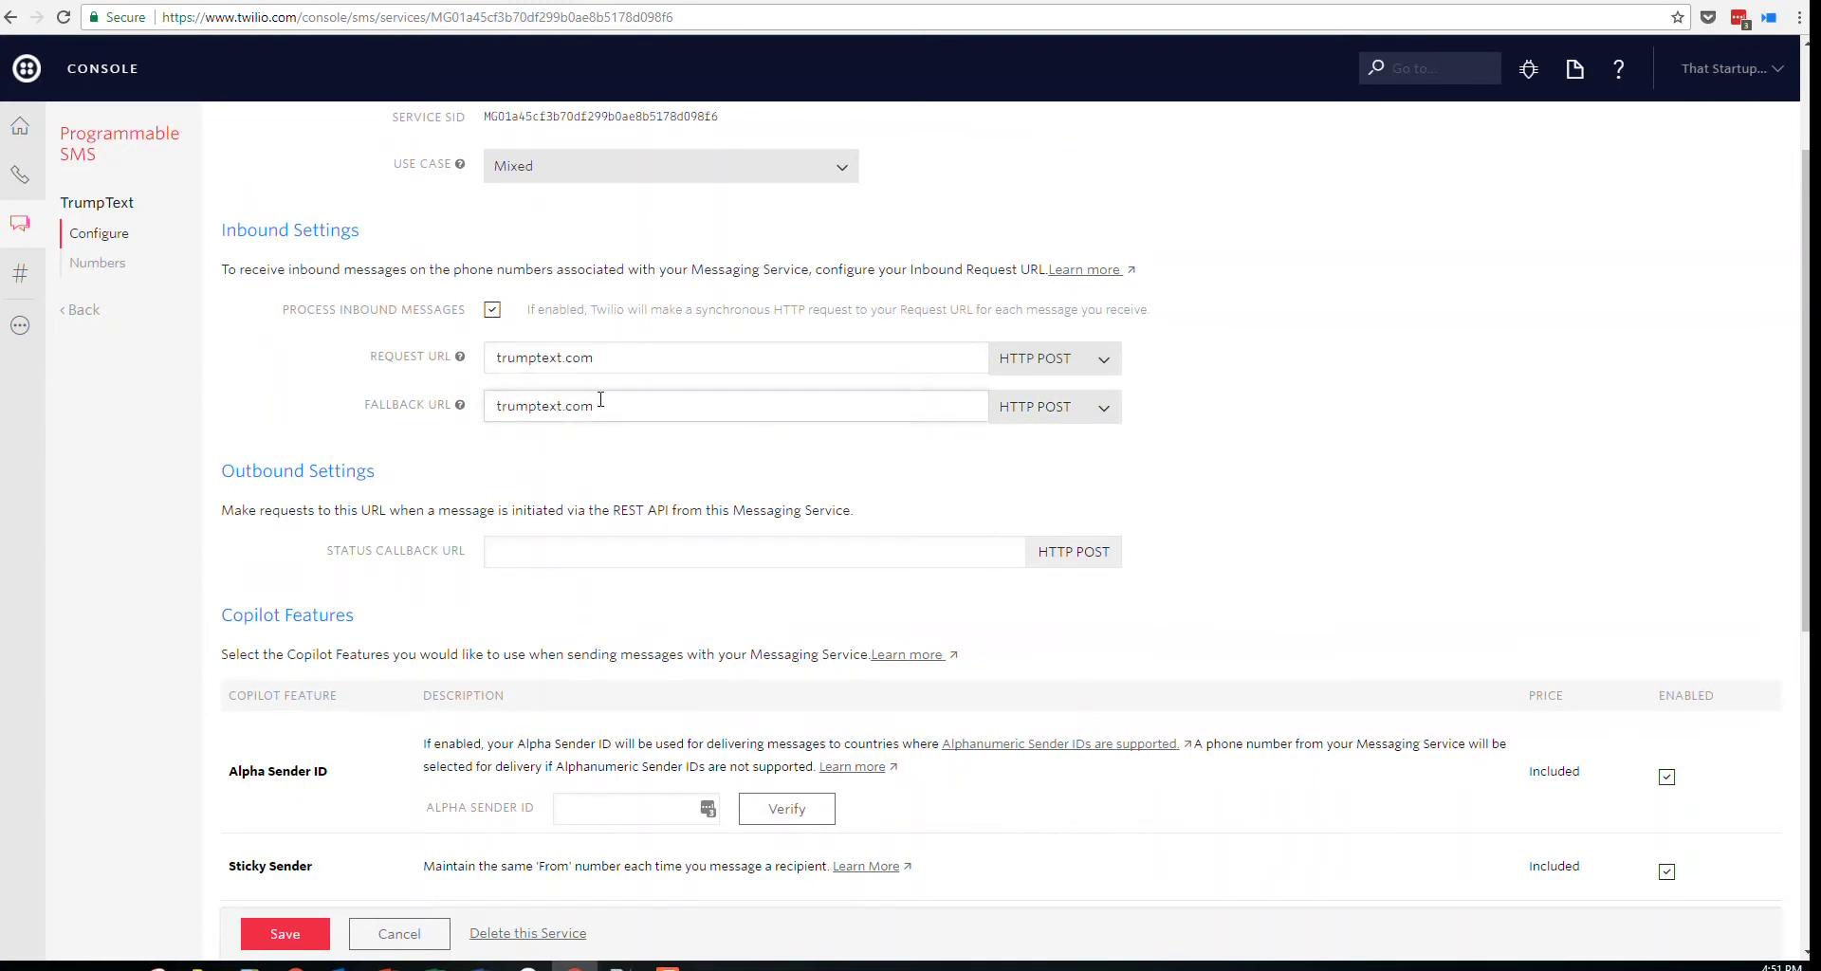
scroll(626, 435, "down", 4)
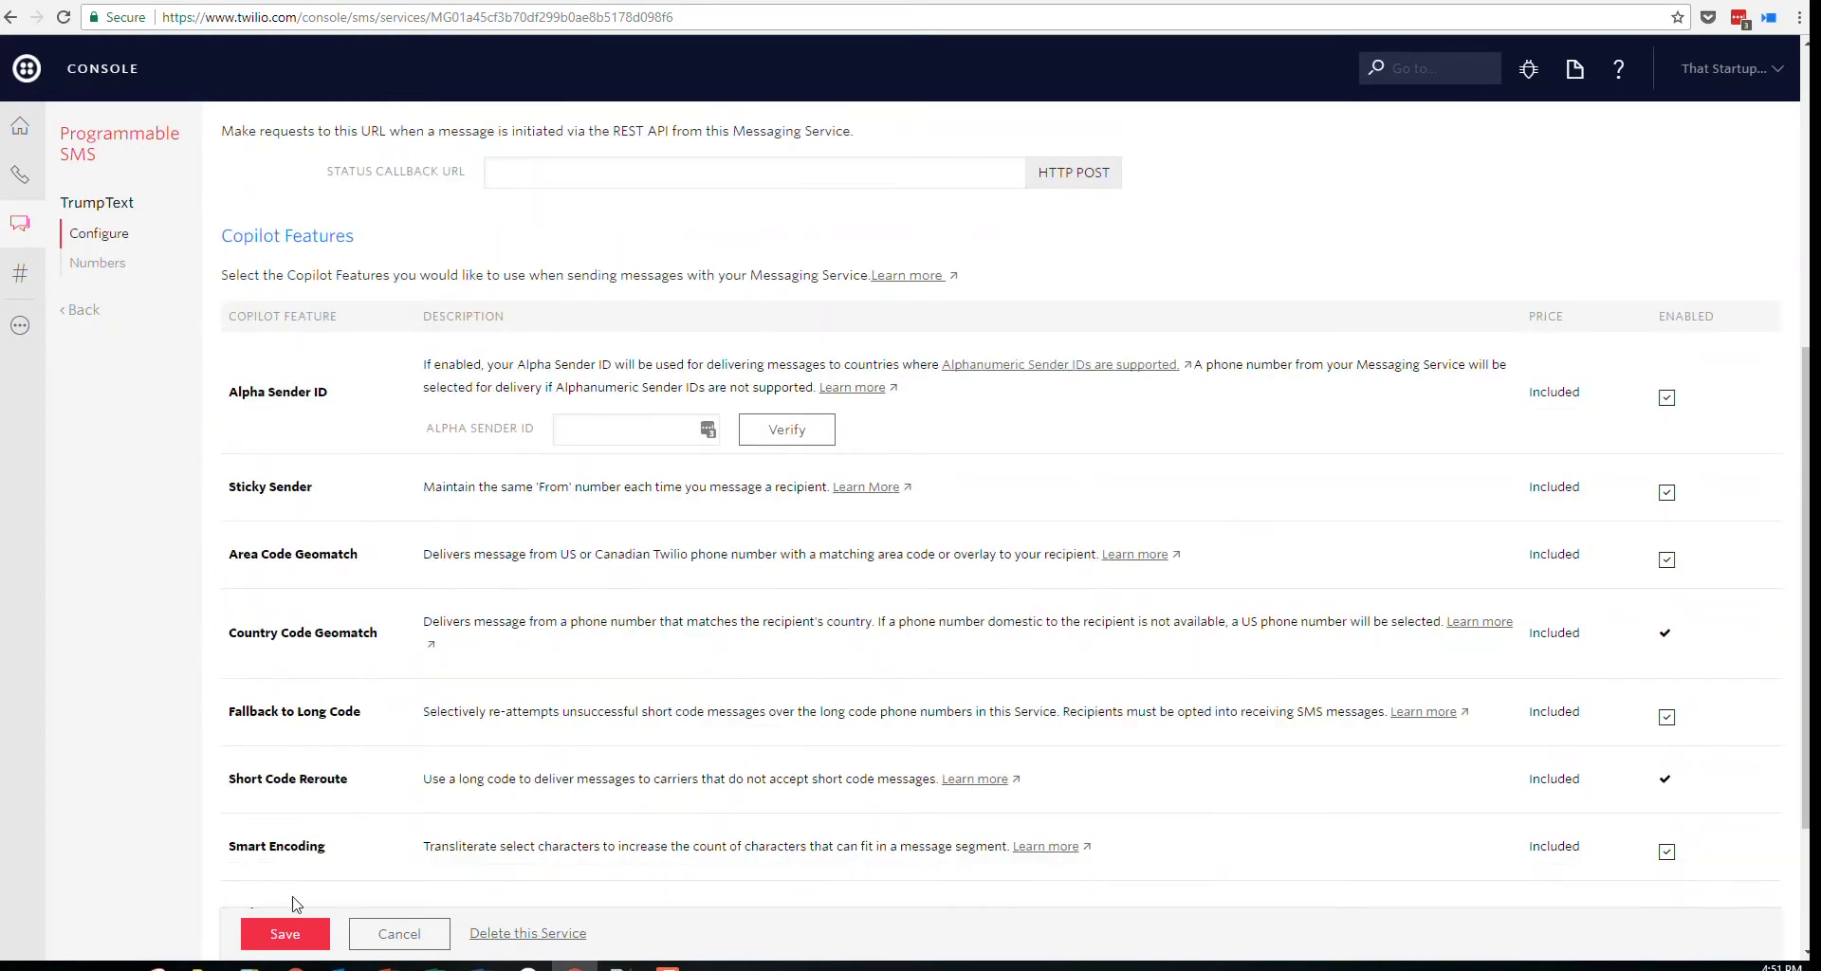
left_click(286, 937)
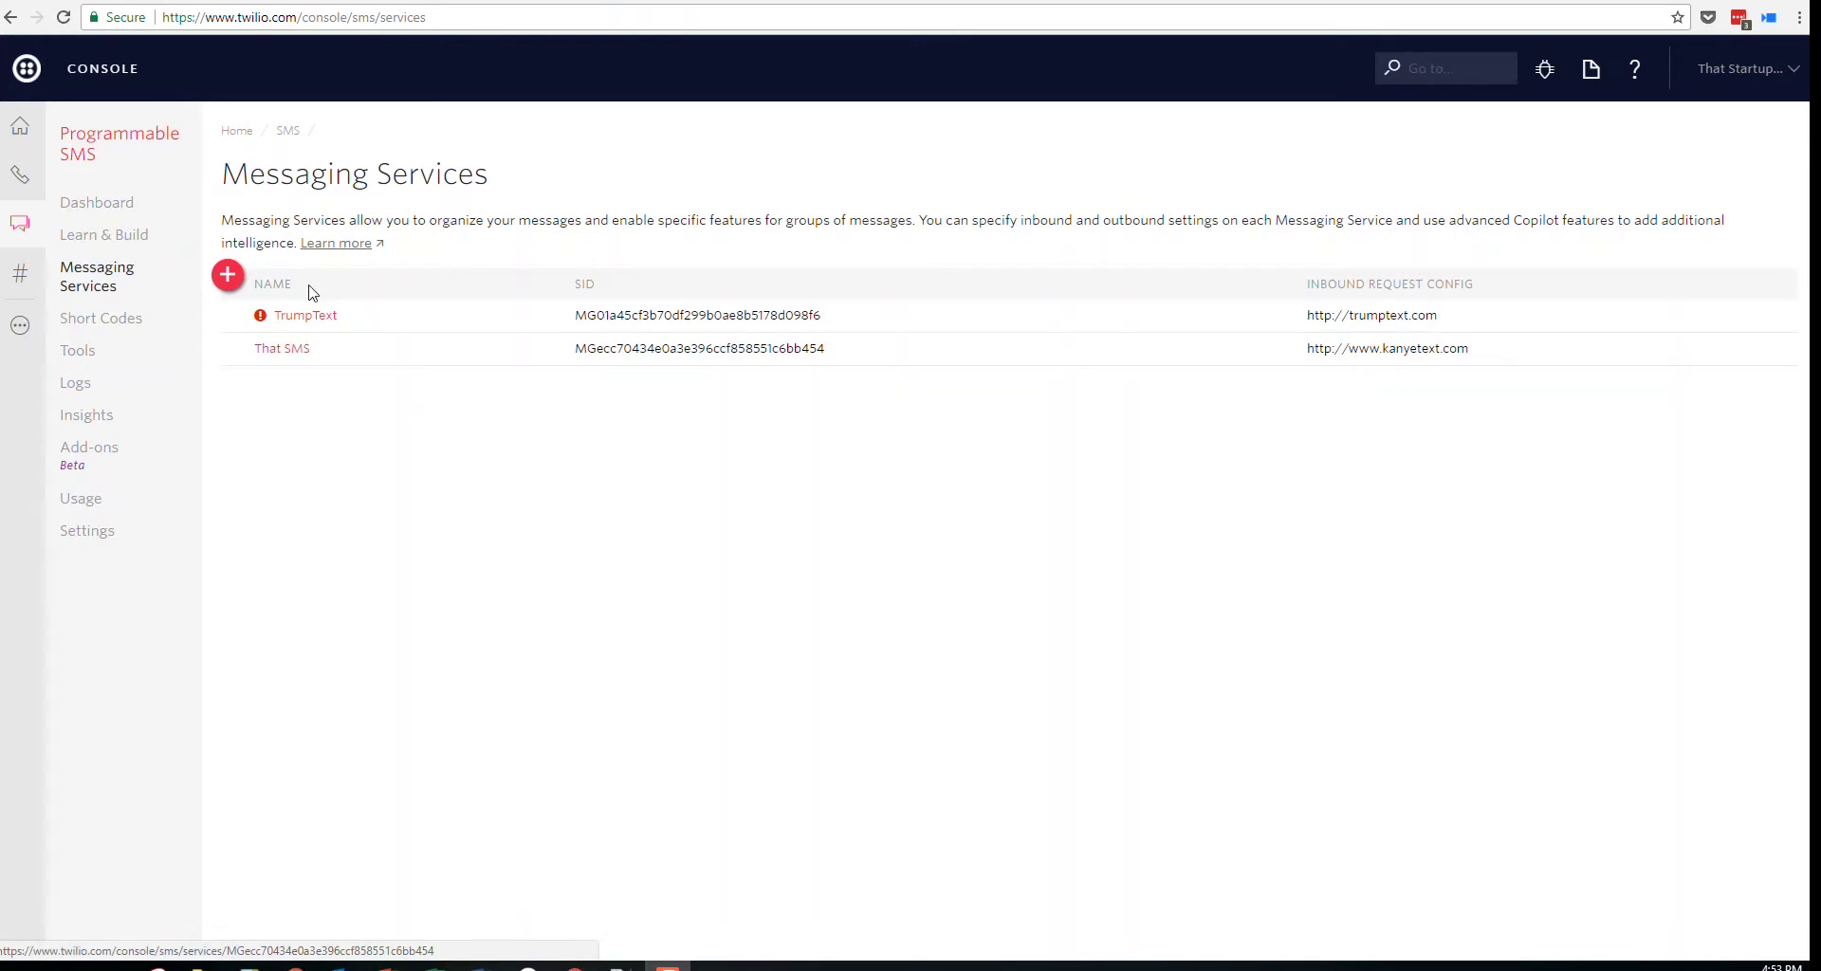
left_click(290, 351)
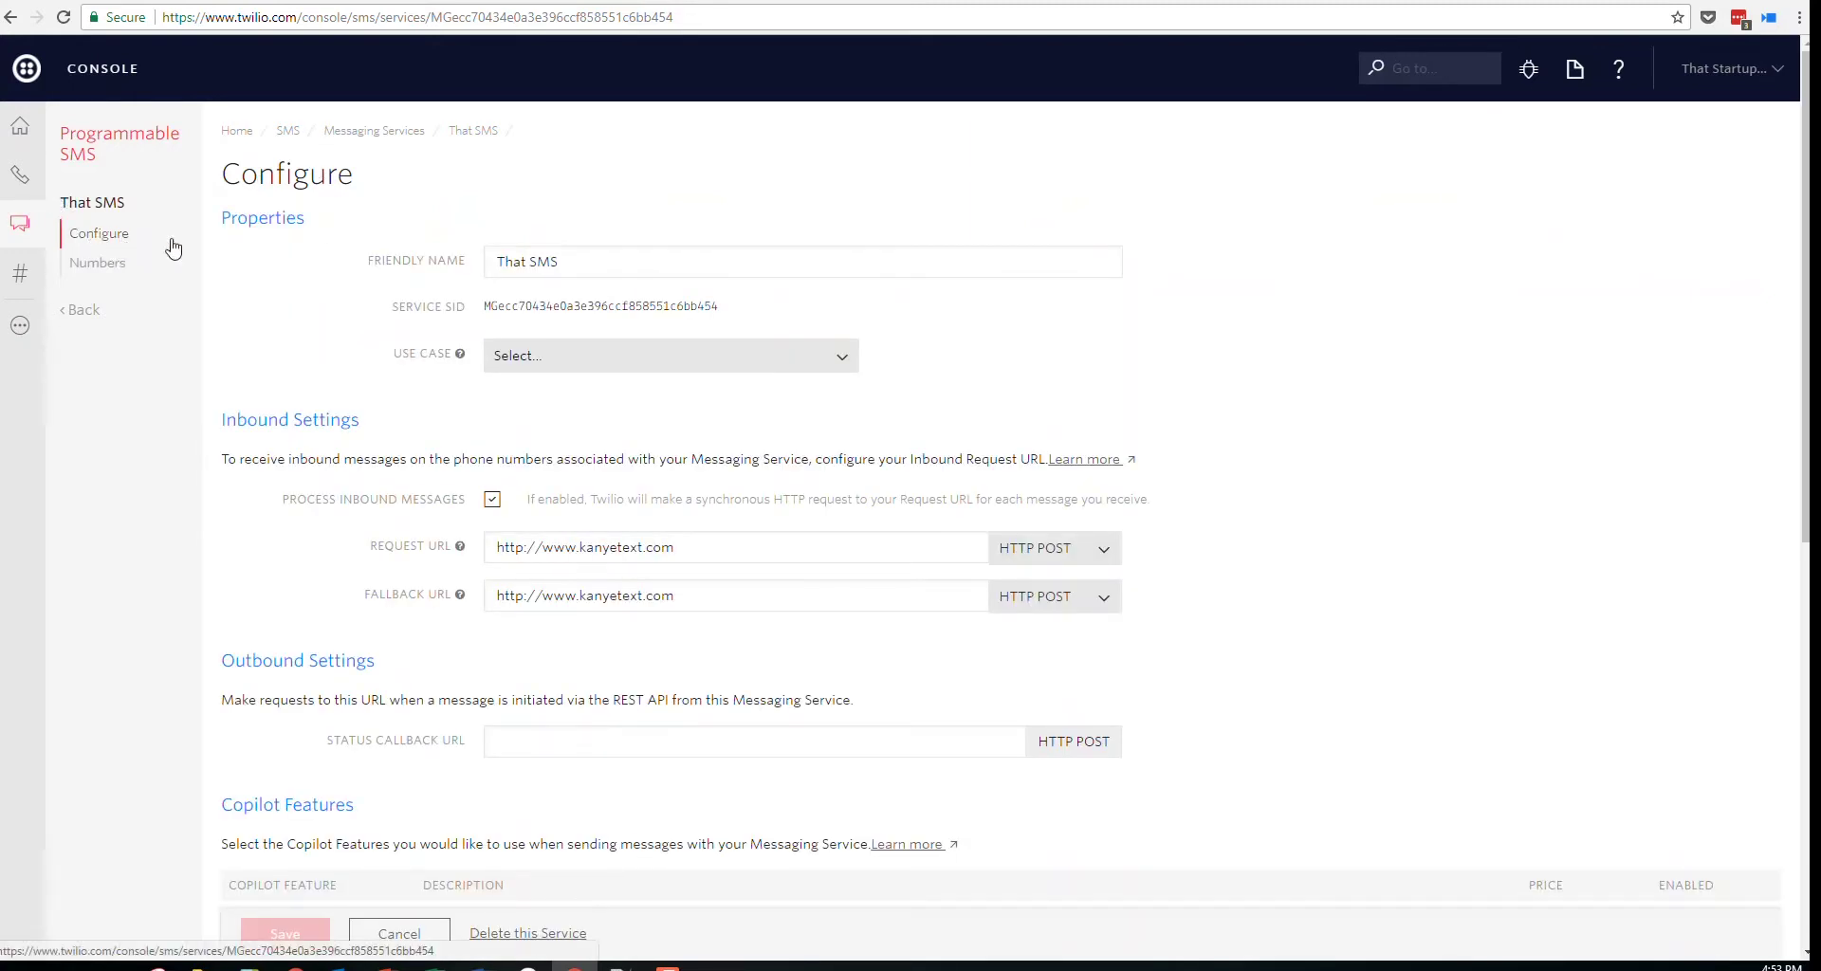
triple_click(523, 261)
left_click(482, 422)
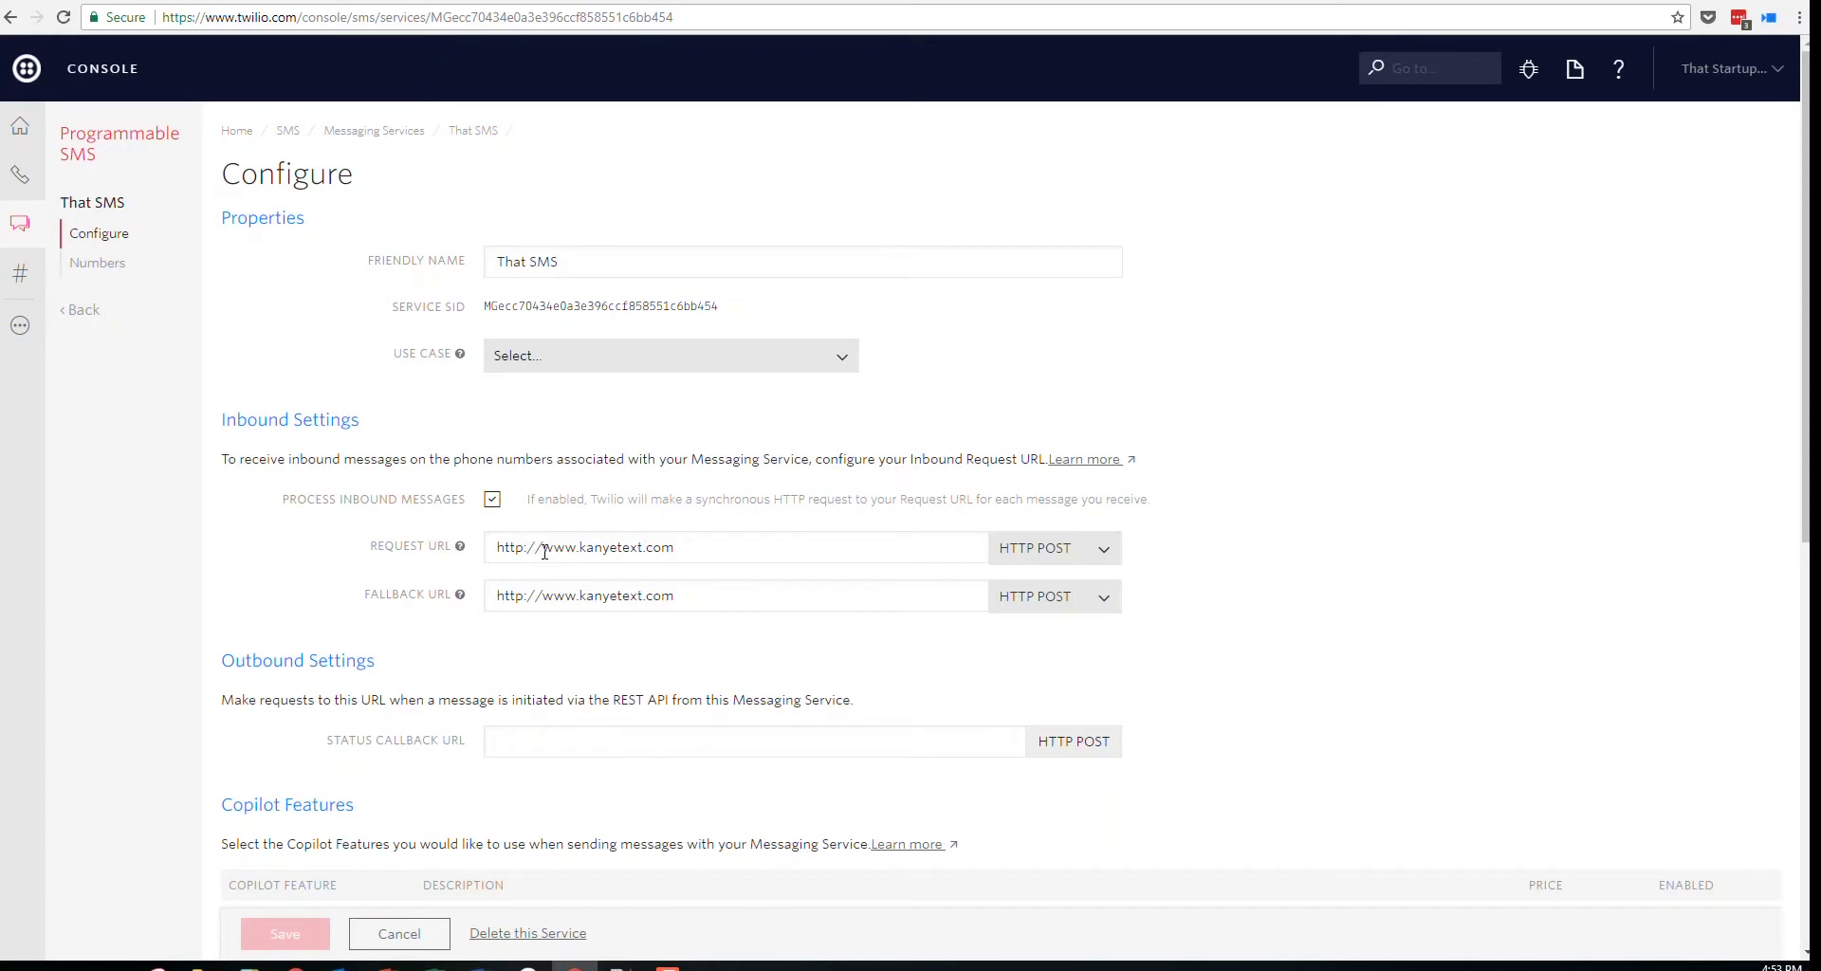
left_click(531, 595)
left_click_drag(539, 548, 393, 539)
left_click(394, 539)
left_click(529, 549)
left_click_drag(547, 546, 396, 550)
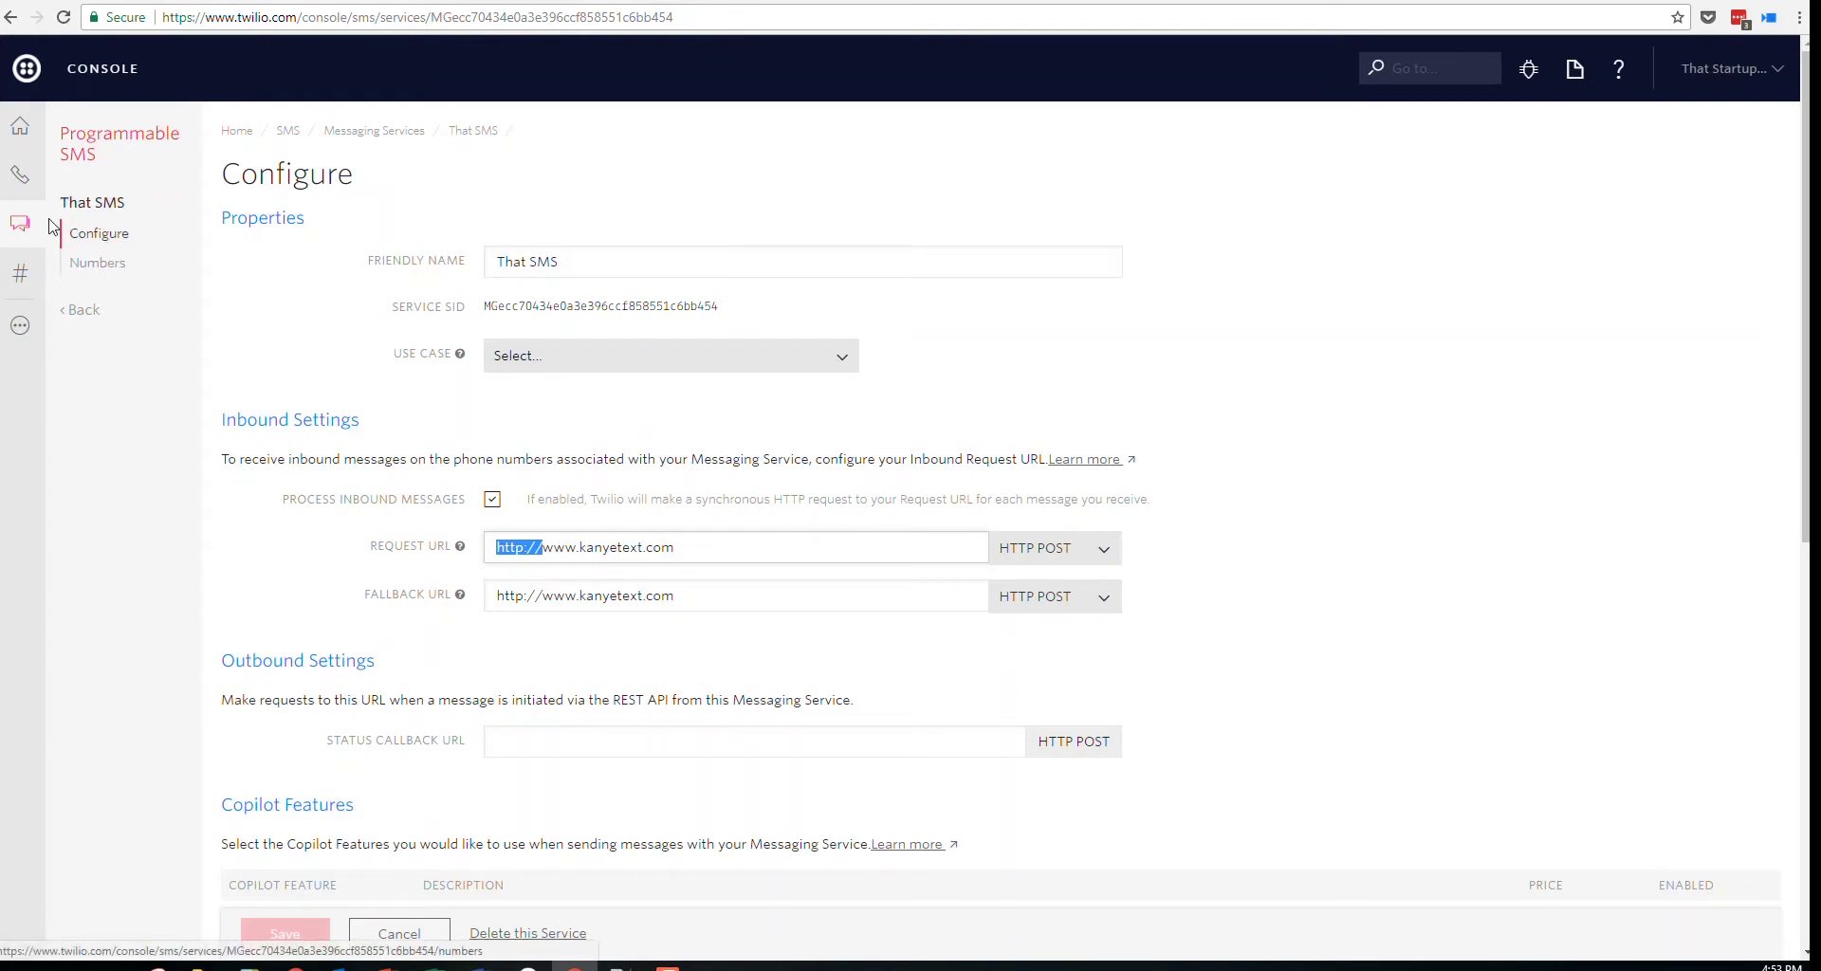
View the phone numbers assigned to the That SMS service and check the details of the KanyeText number
left_click(106, 272)
left_click(106, 271)
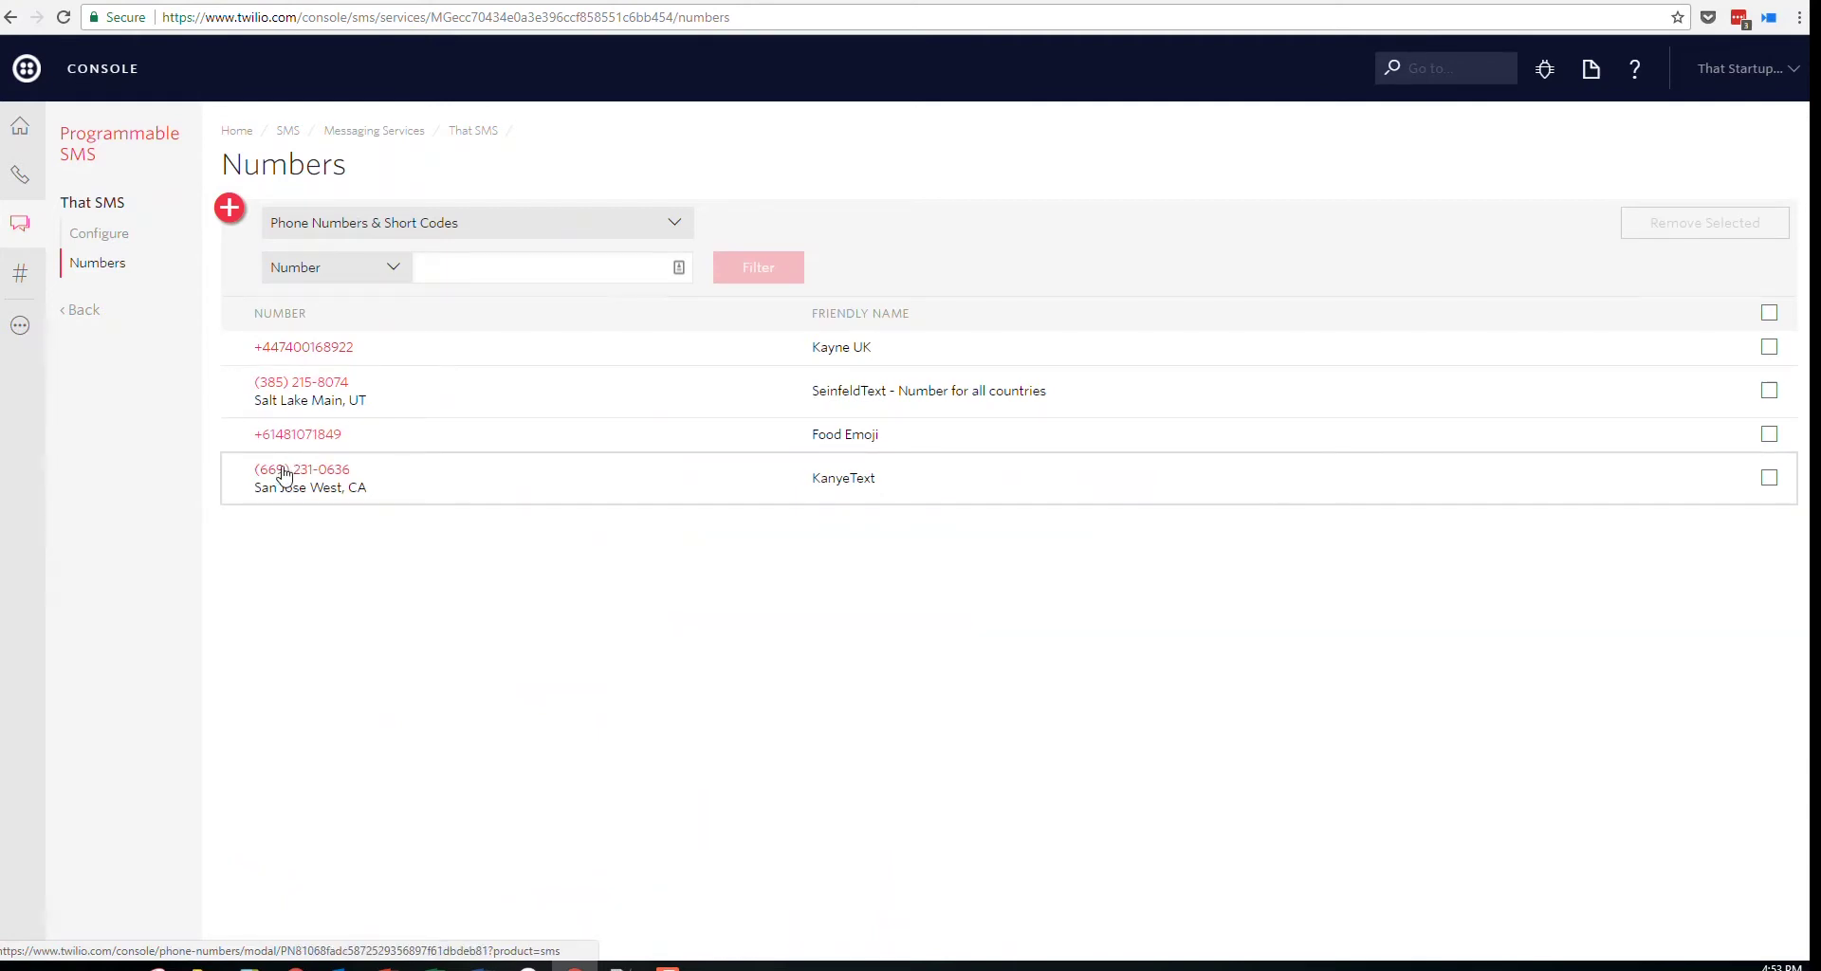
left_click(303, 347)
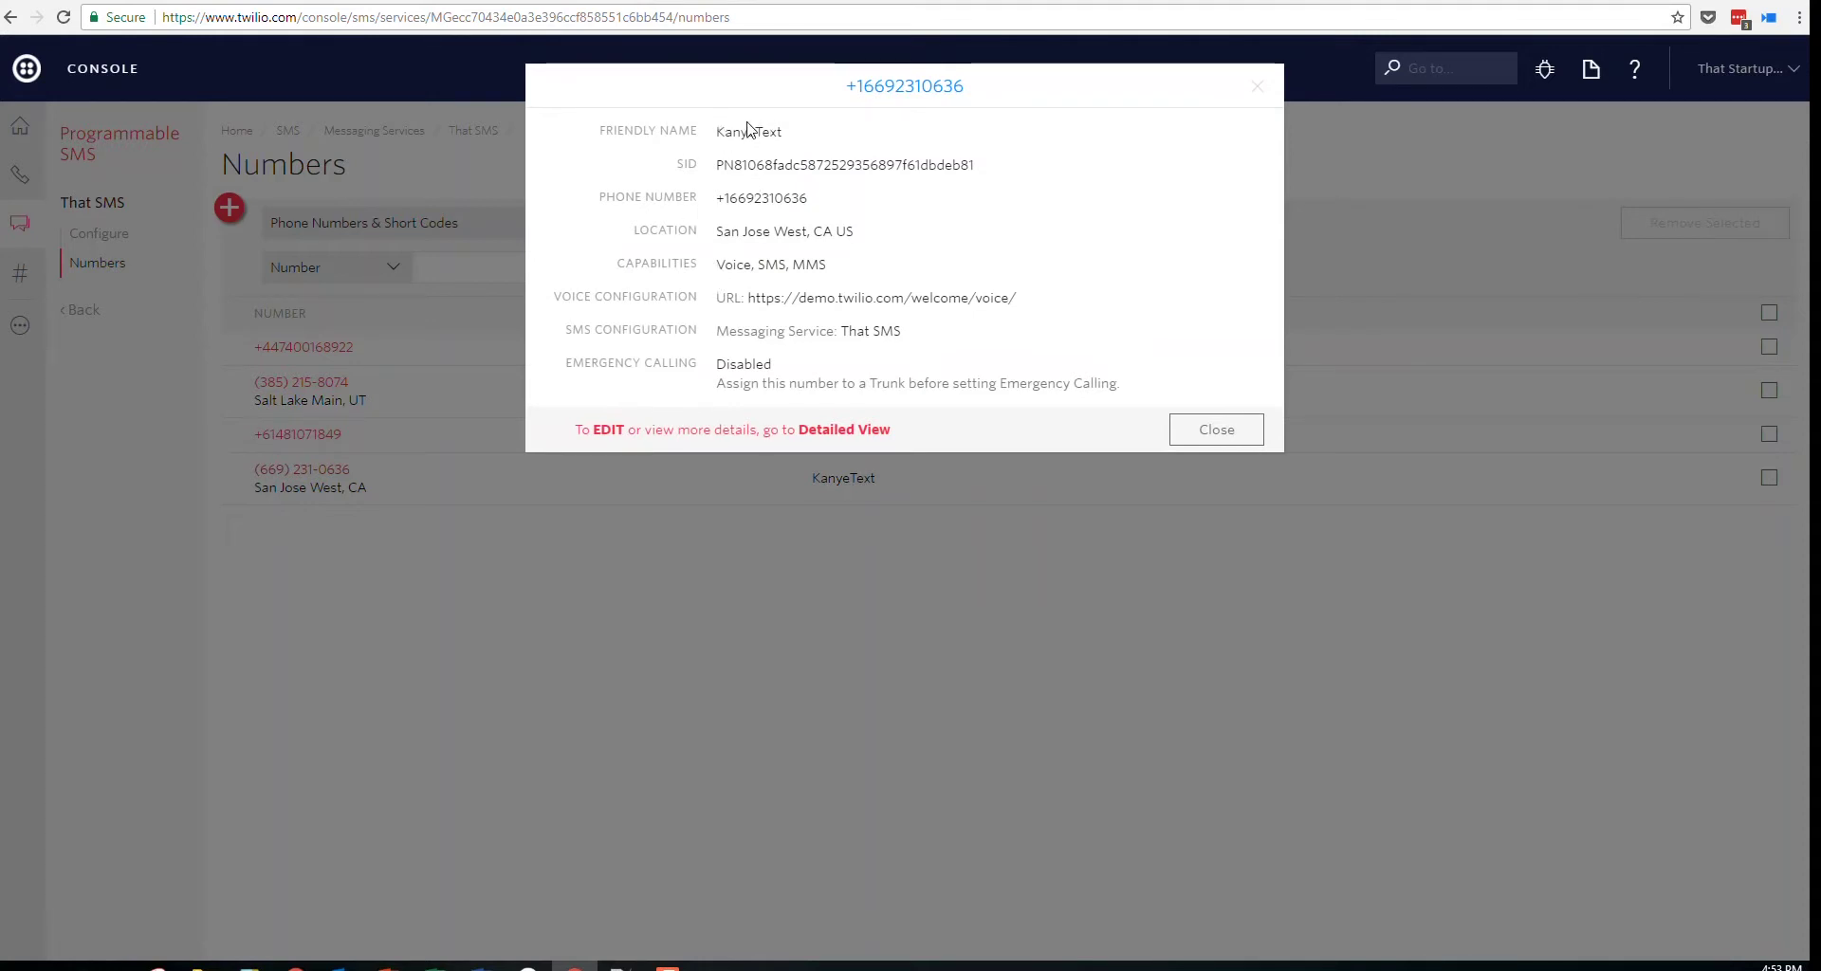
left_click(1233, 429)
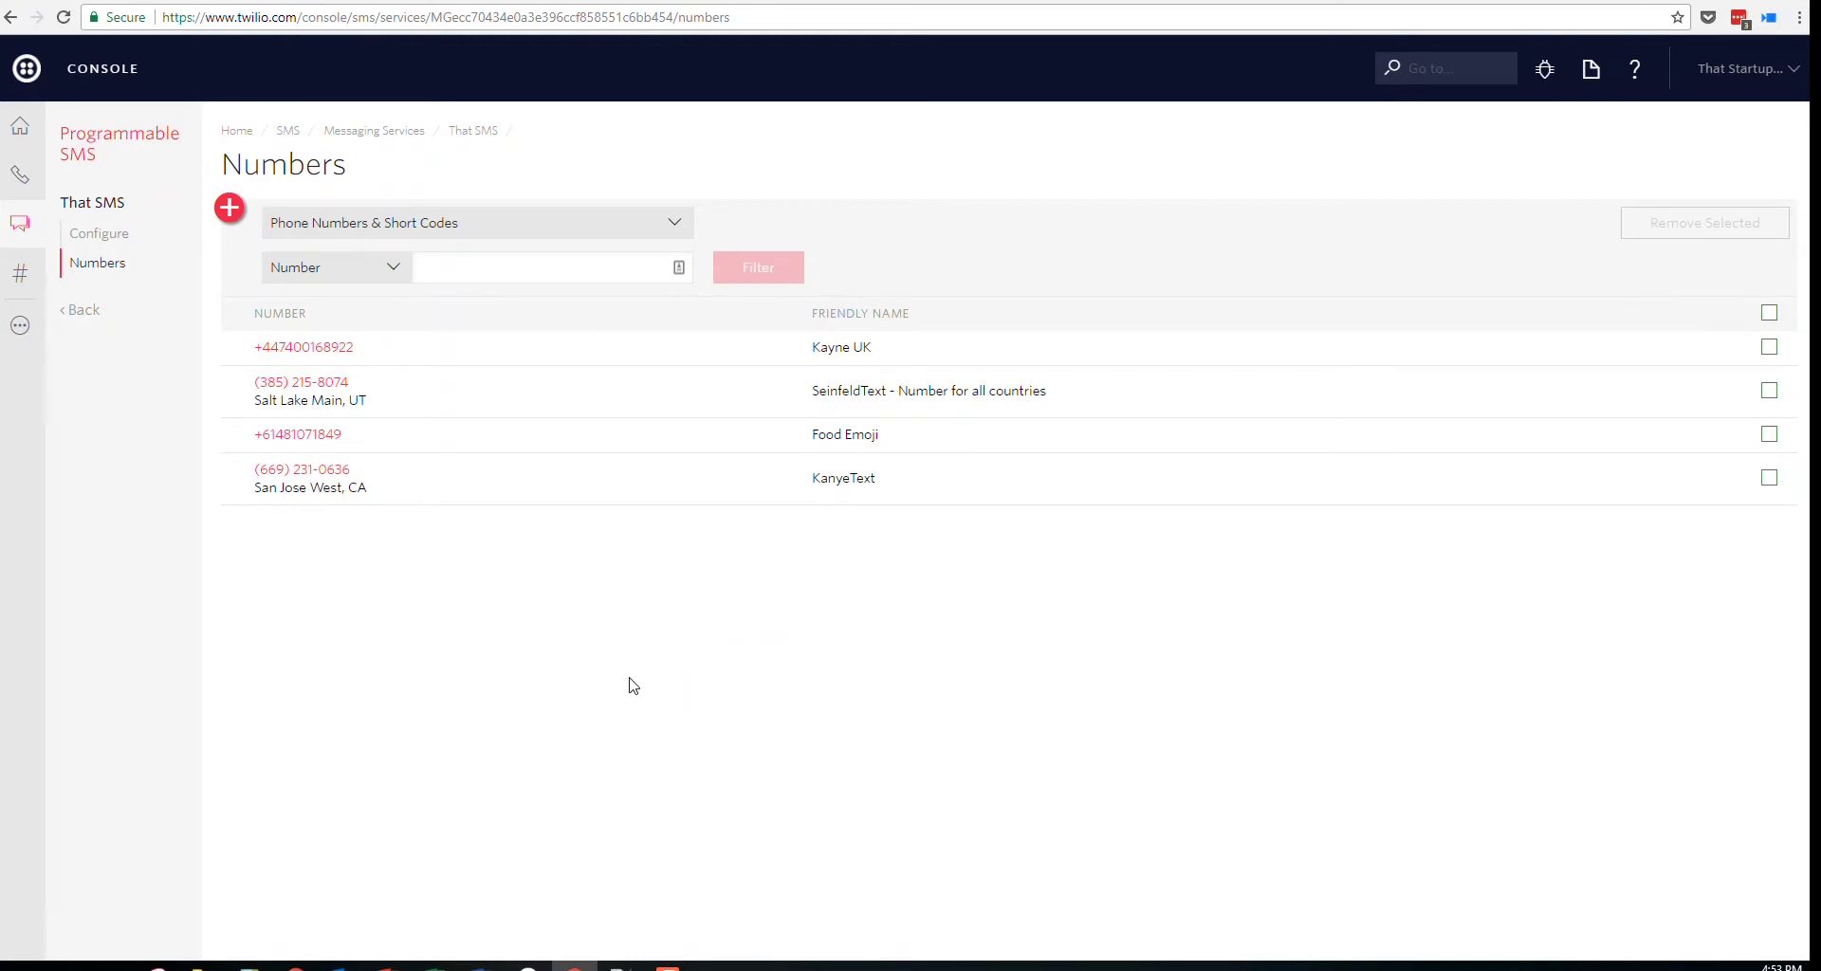
Switch to Zapier, name the new Zap Incoming SMS - Trump, and give it Twilio's New SMS trigger
left_click(668, 968)
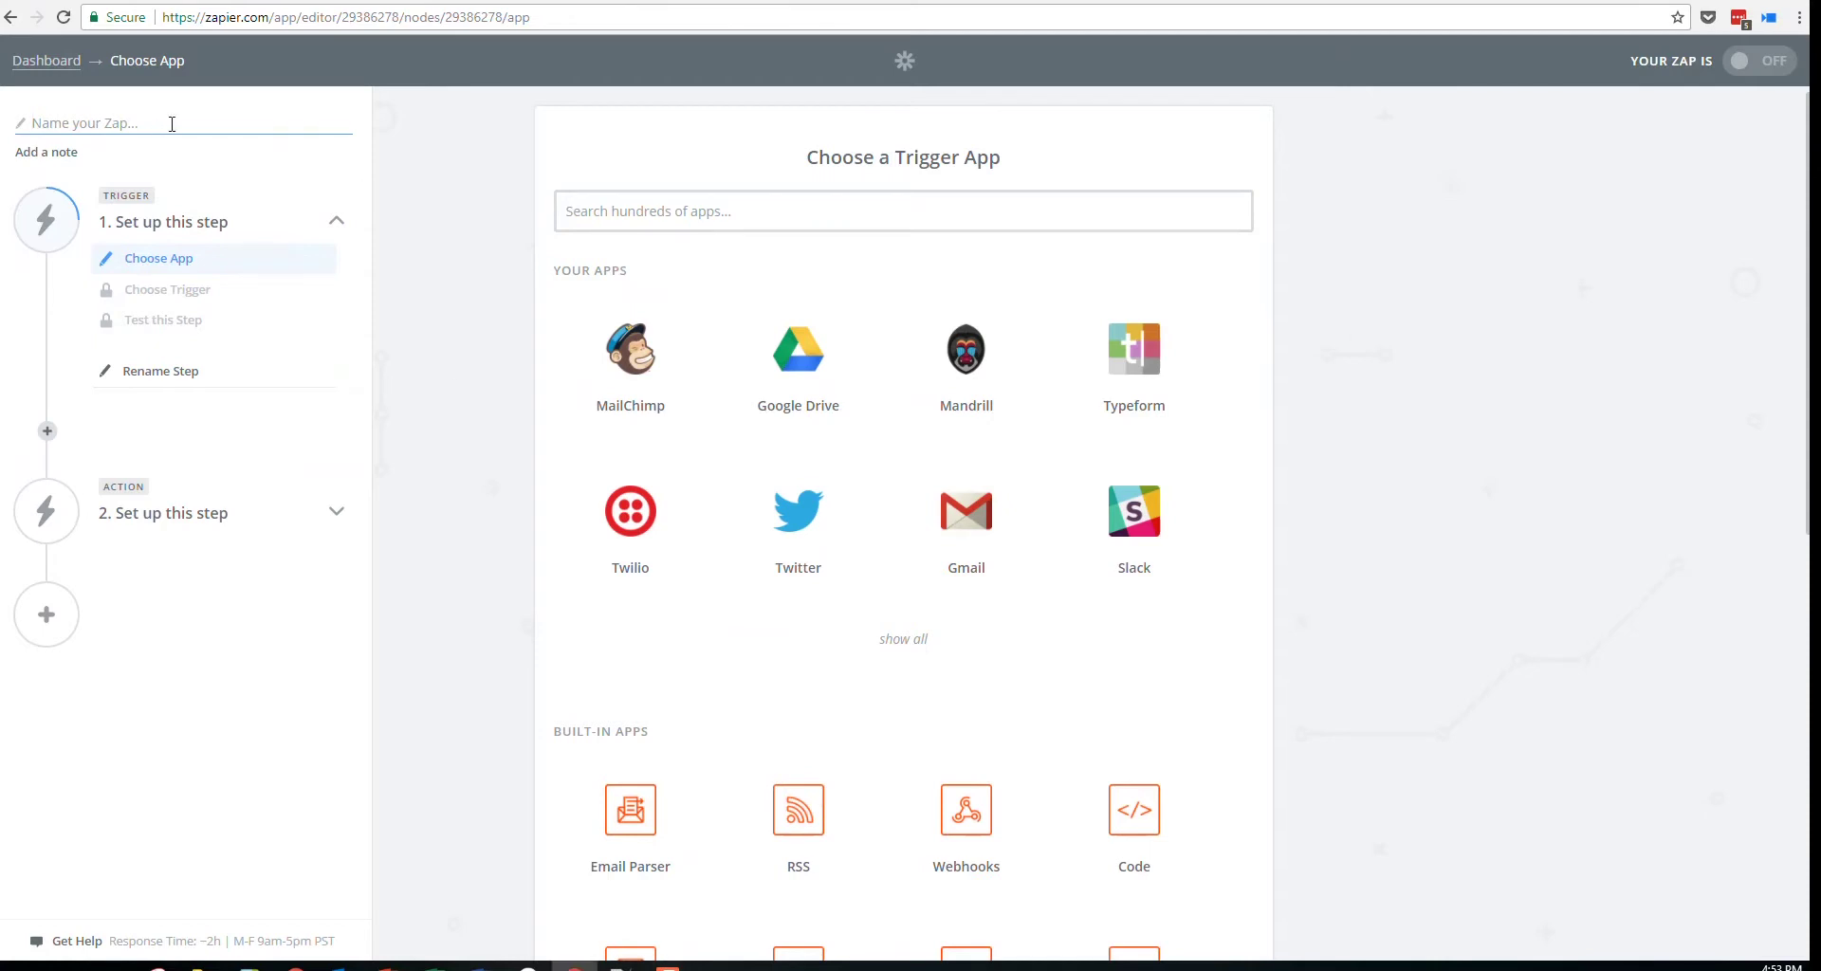
type("Incoming SMS - Trump")
left_click(638, 555)
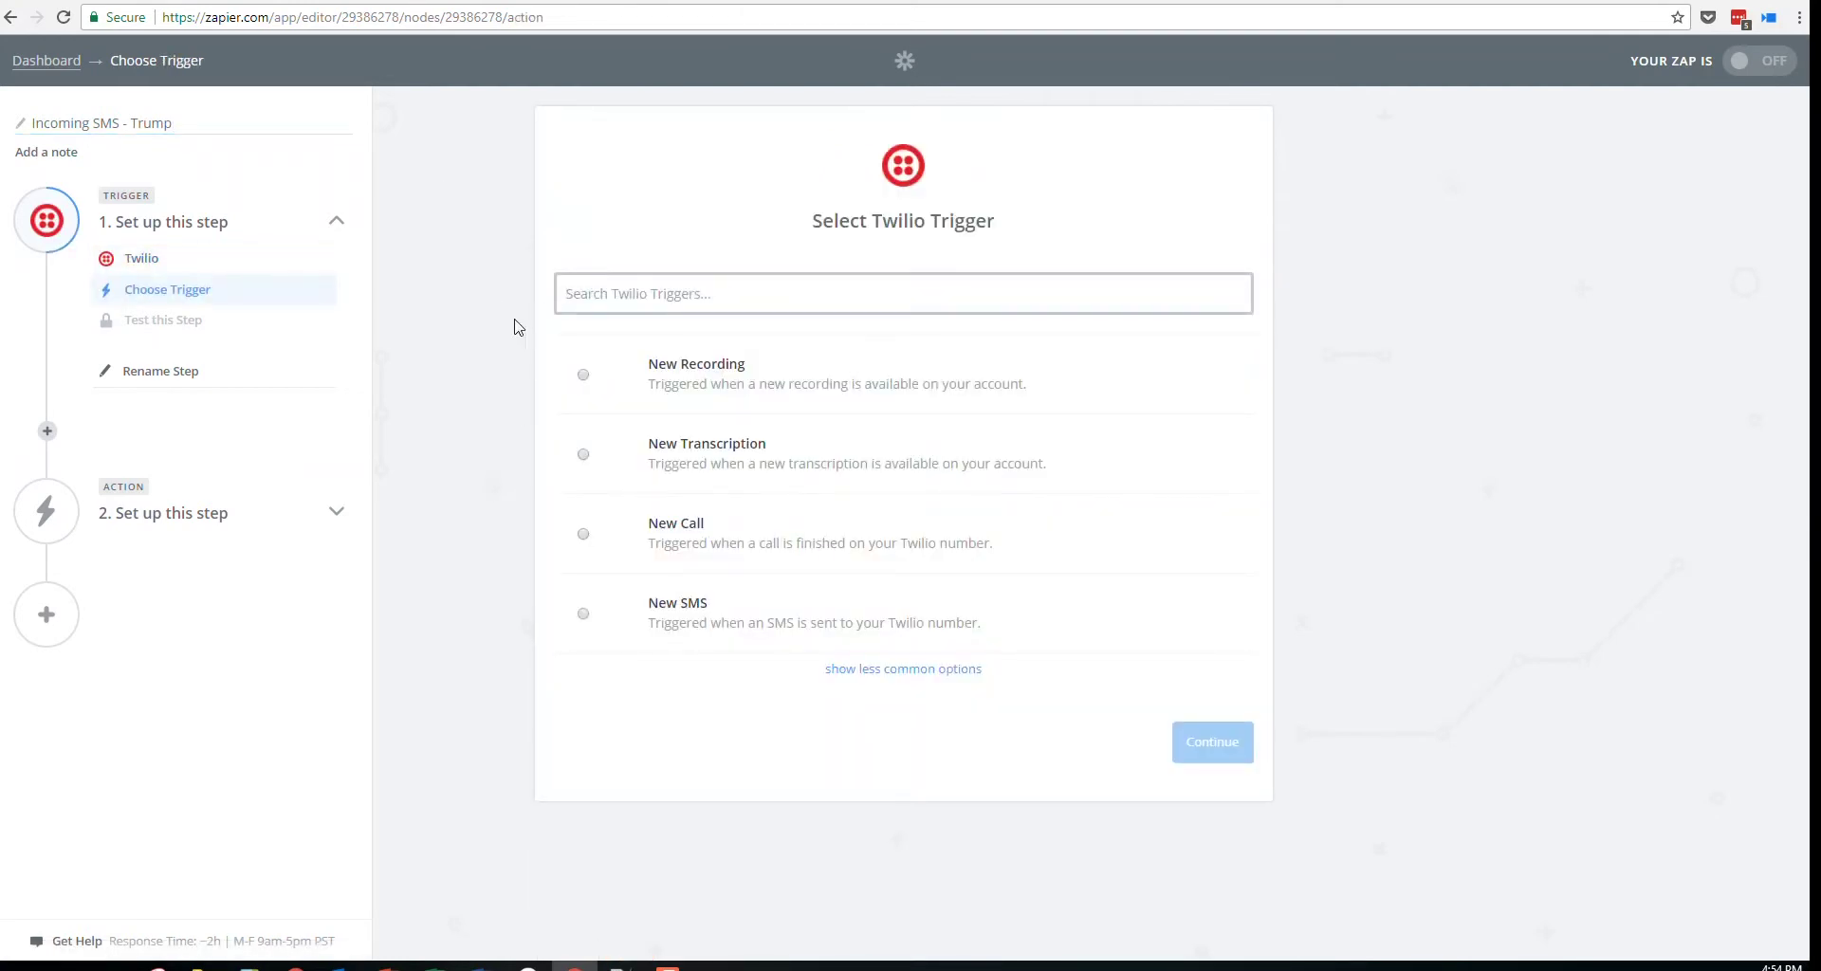
left_click(719, 620)
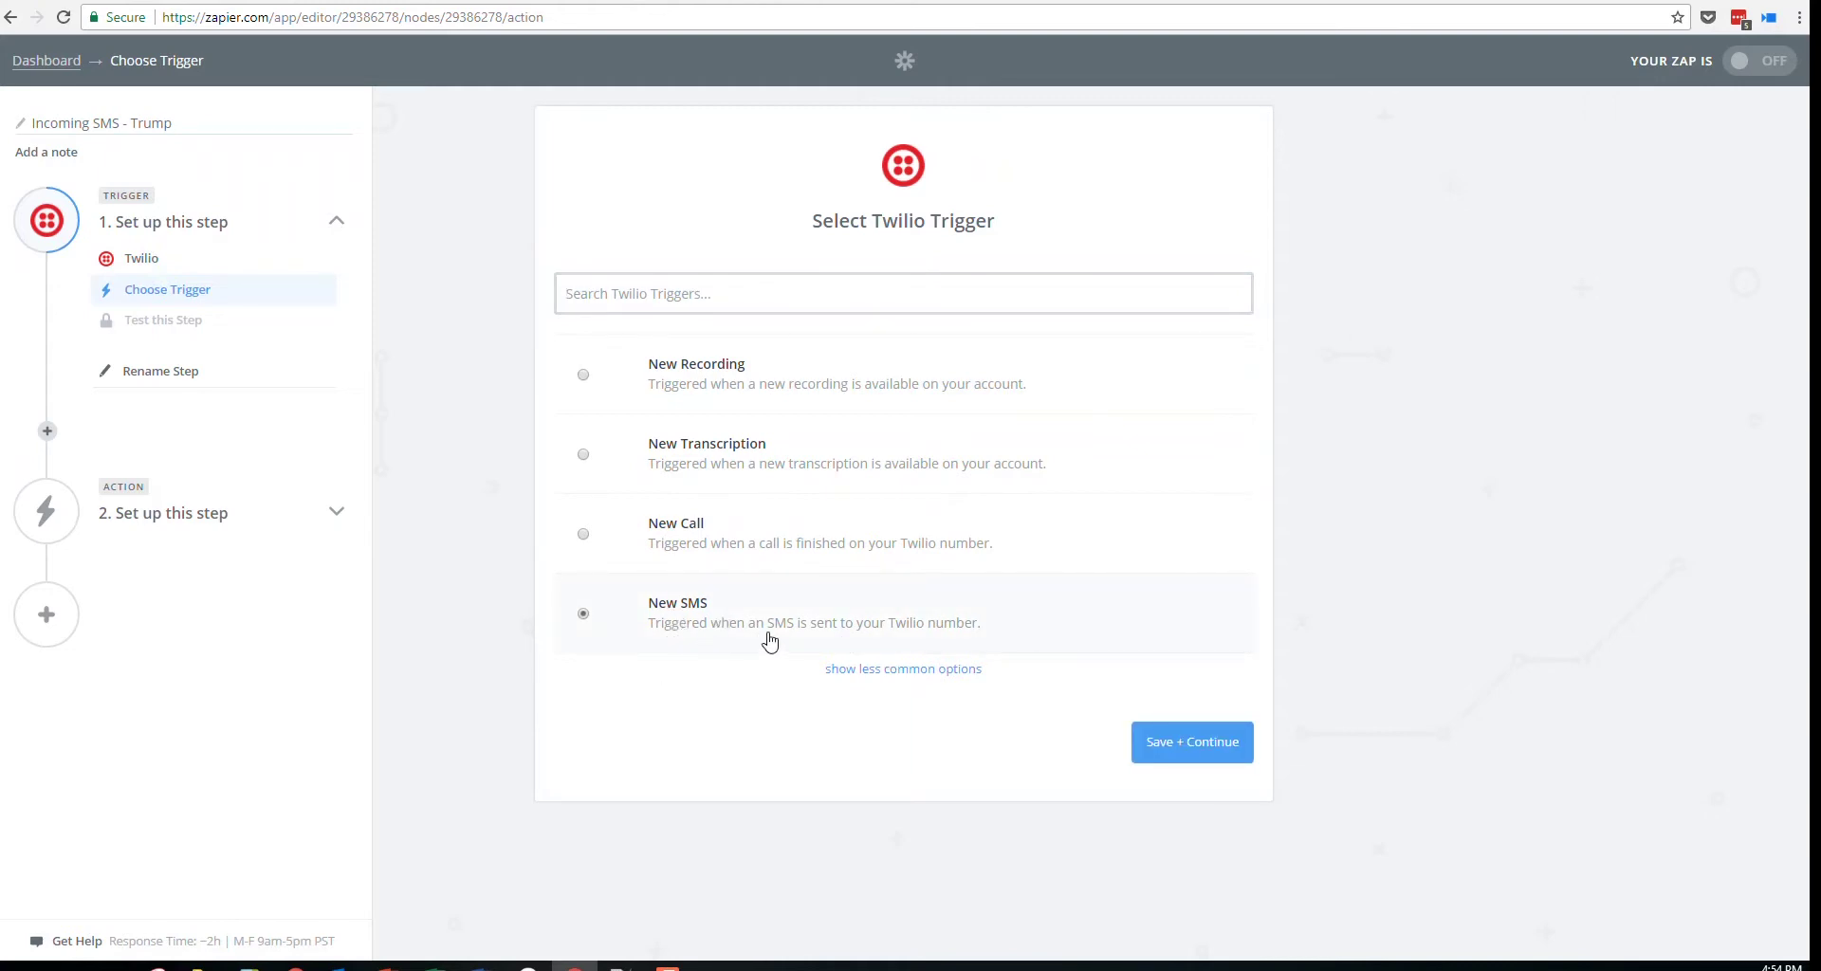
left_click(891, 672)
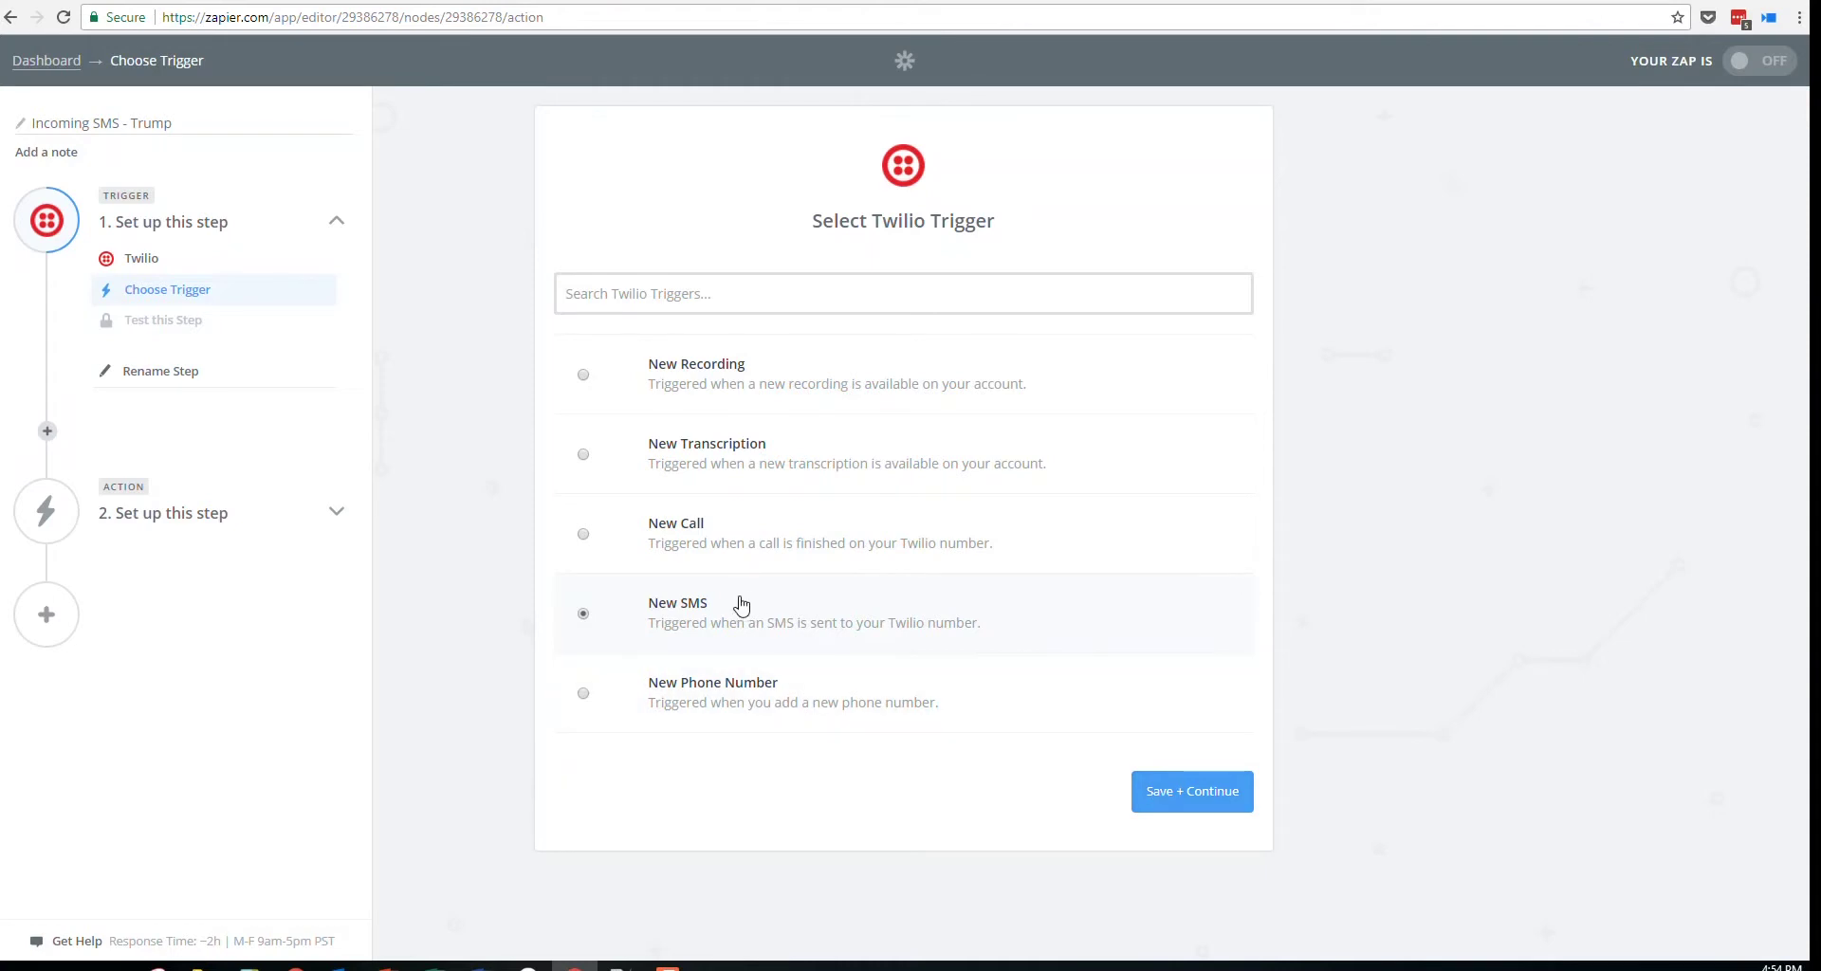
left_click(1194, 794)
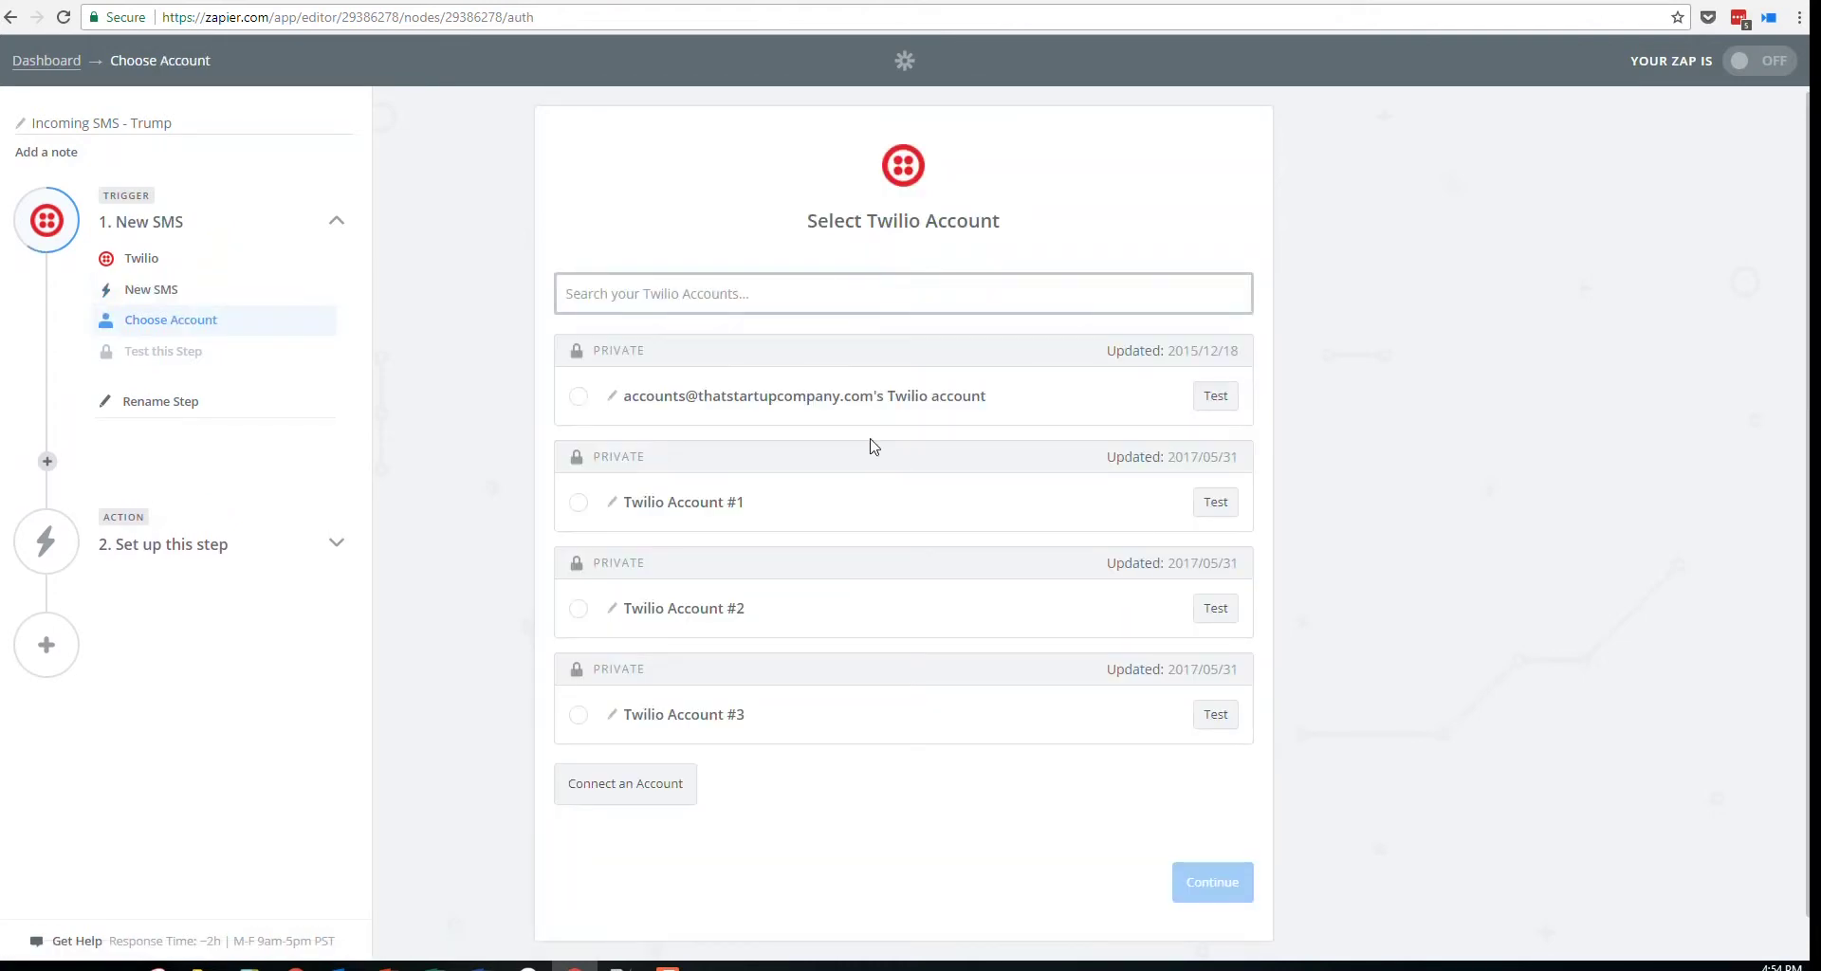
Set the trigger to the company's shared accounts Twilio login with KanyeText as the To Number, and test it by fetching an existing SMS
left_click(752, 384)
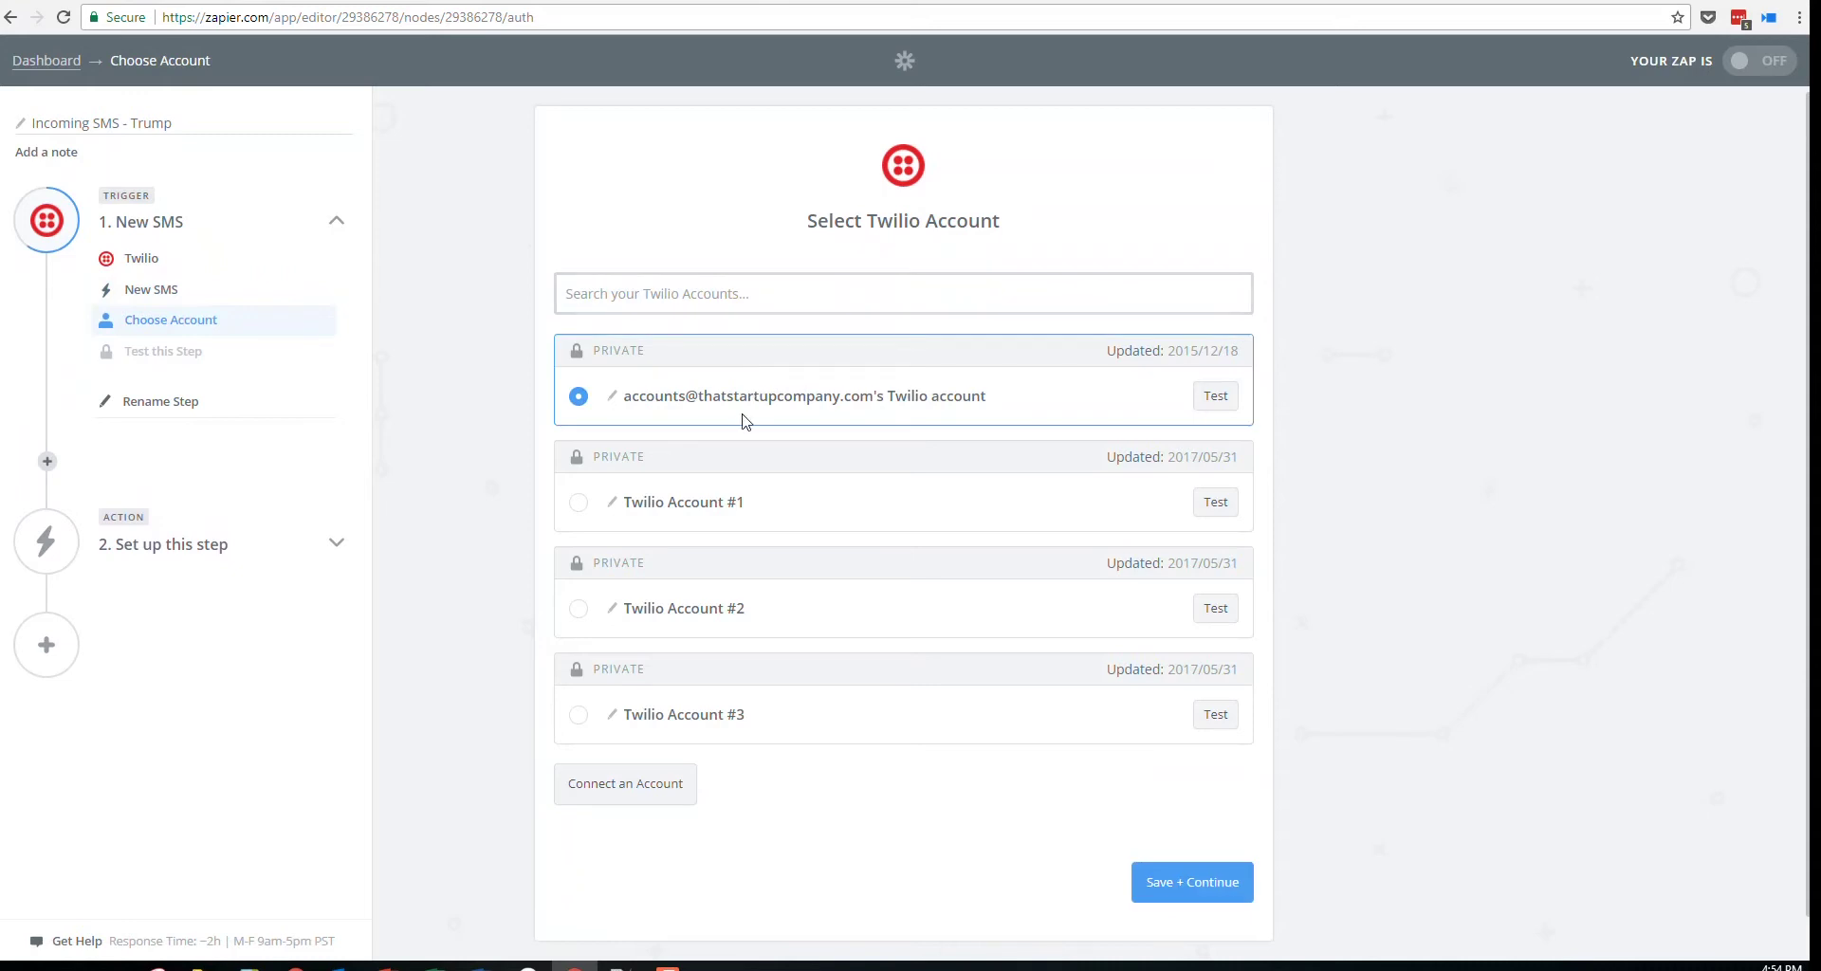
left_click(1185, 869)
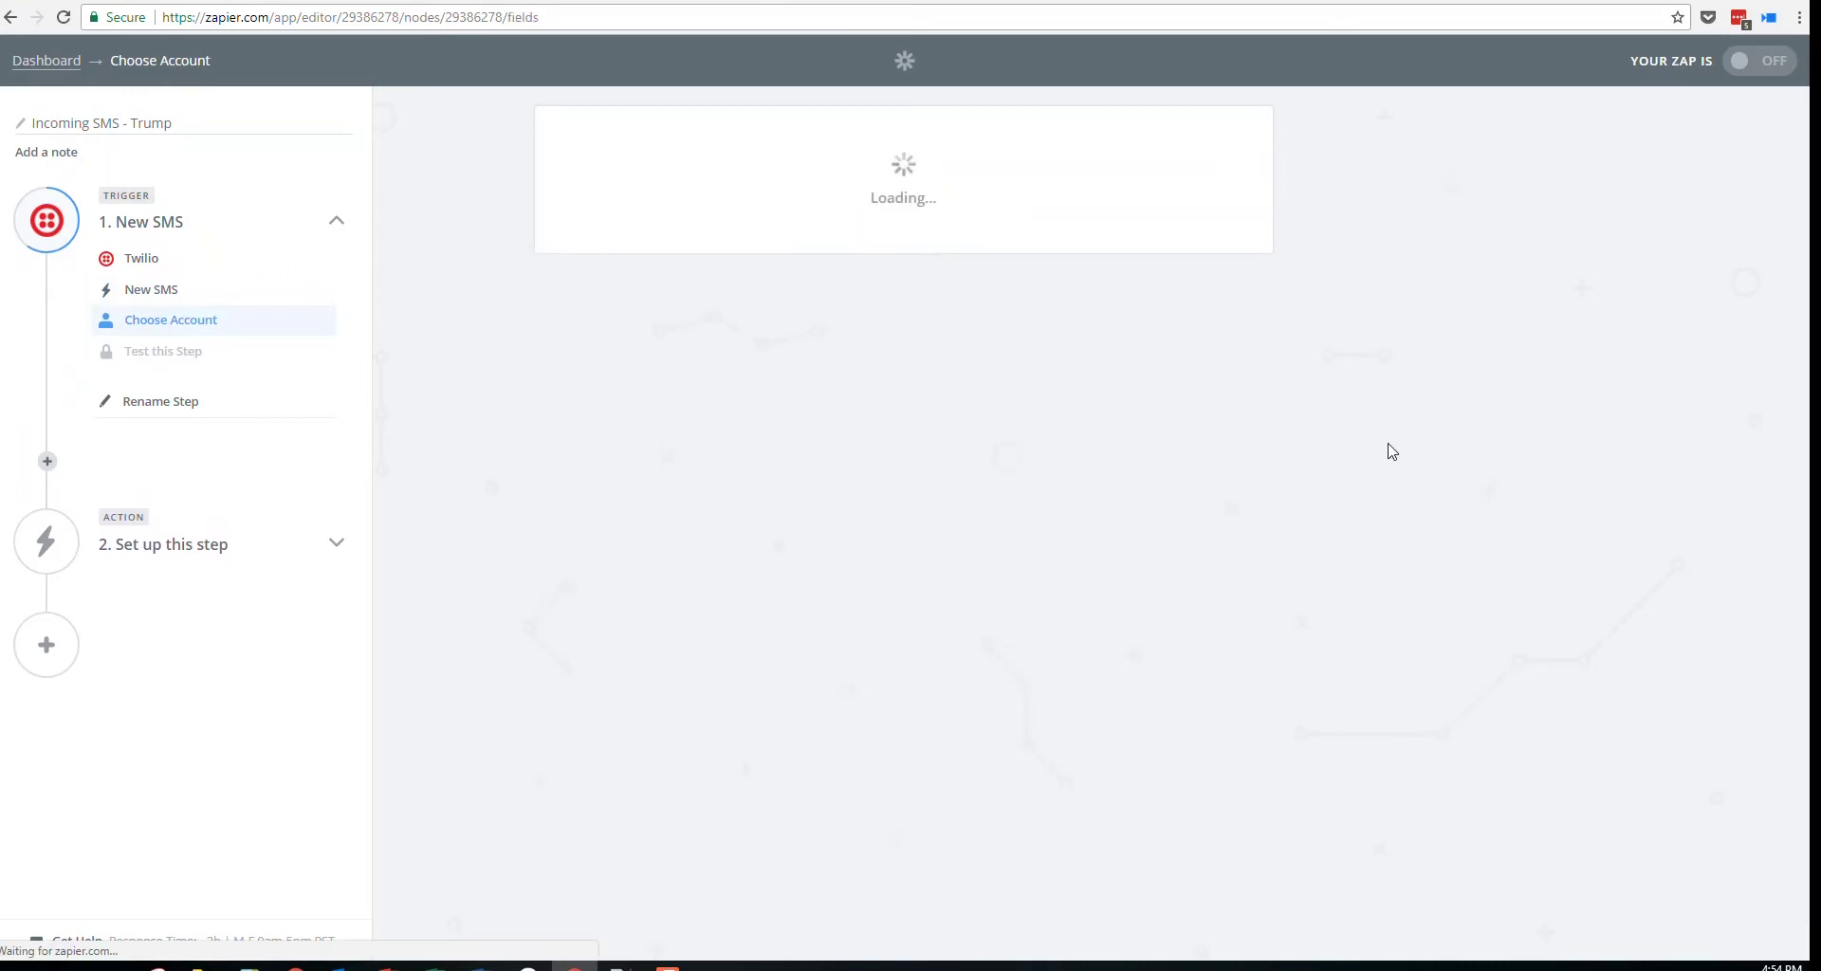
left_click(736, 343)
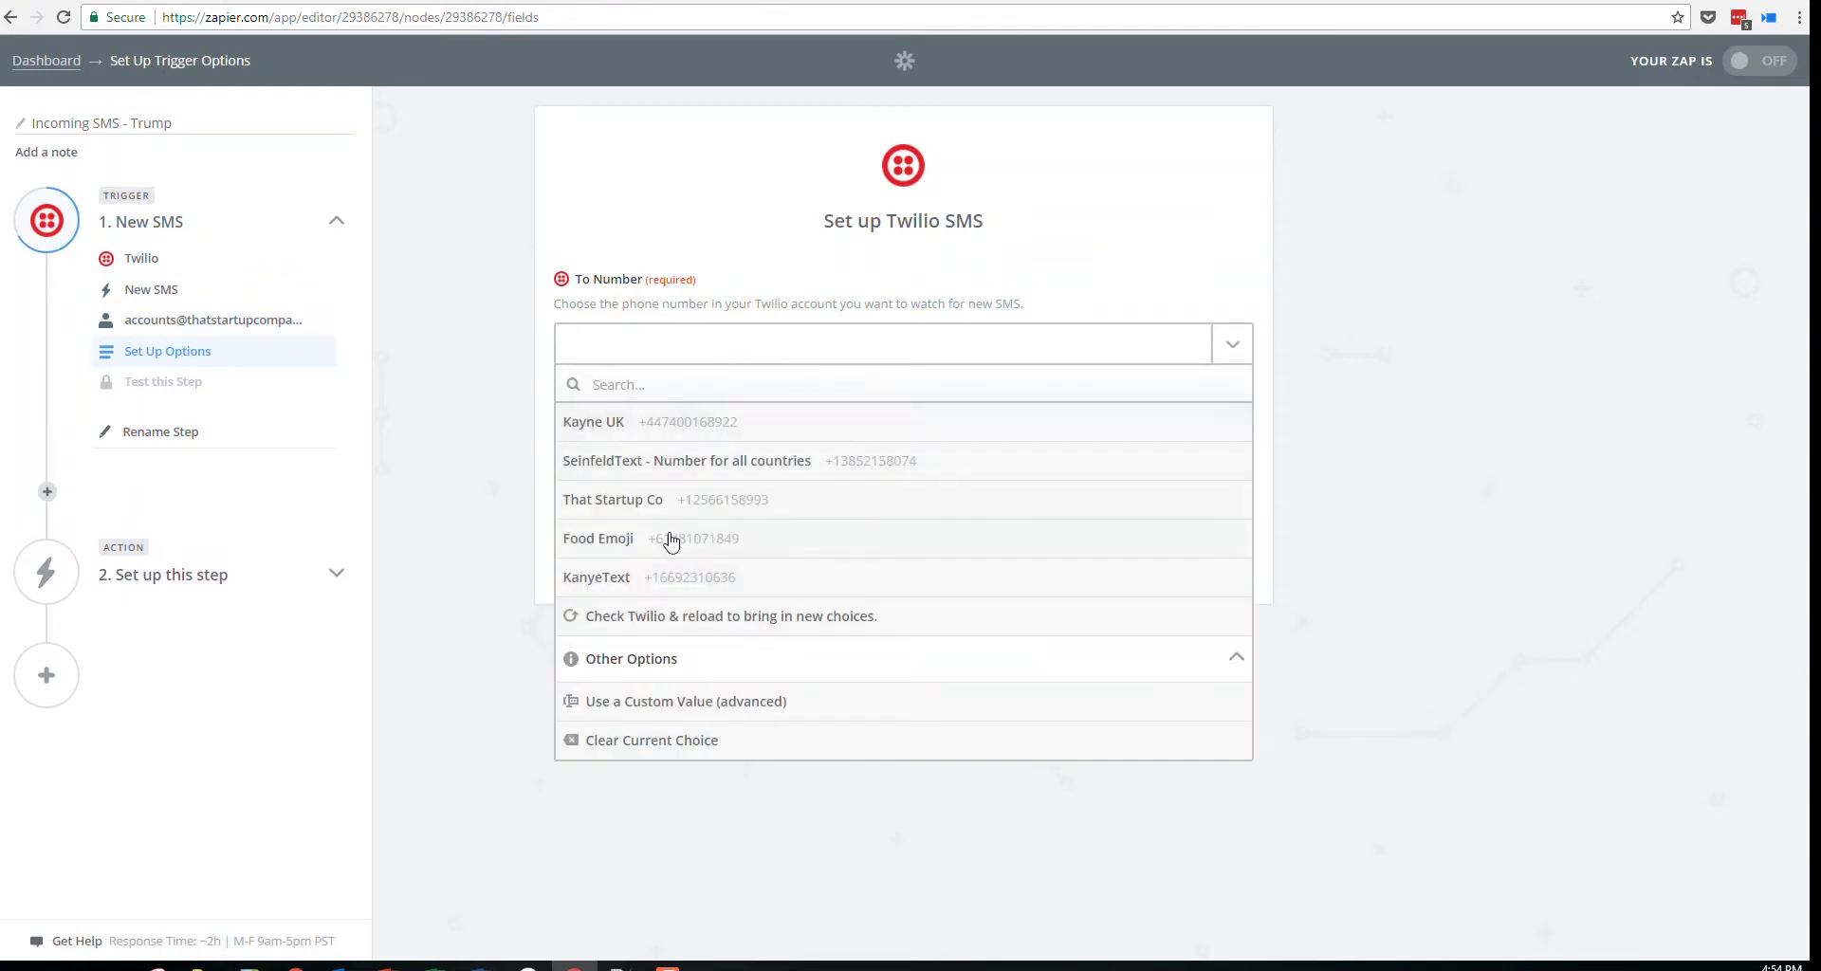
left_click(702, 574)
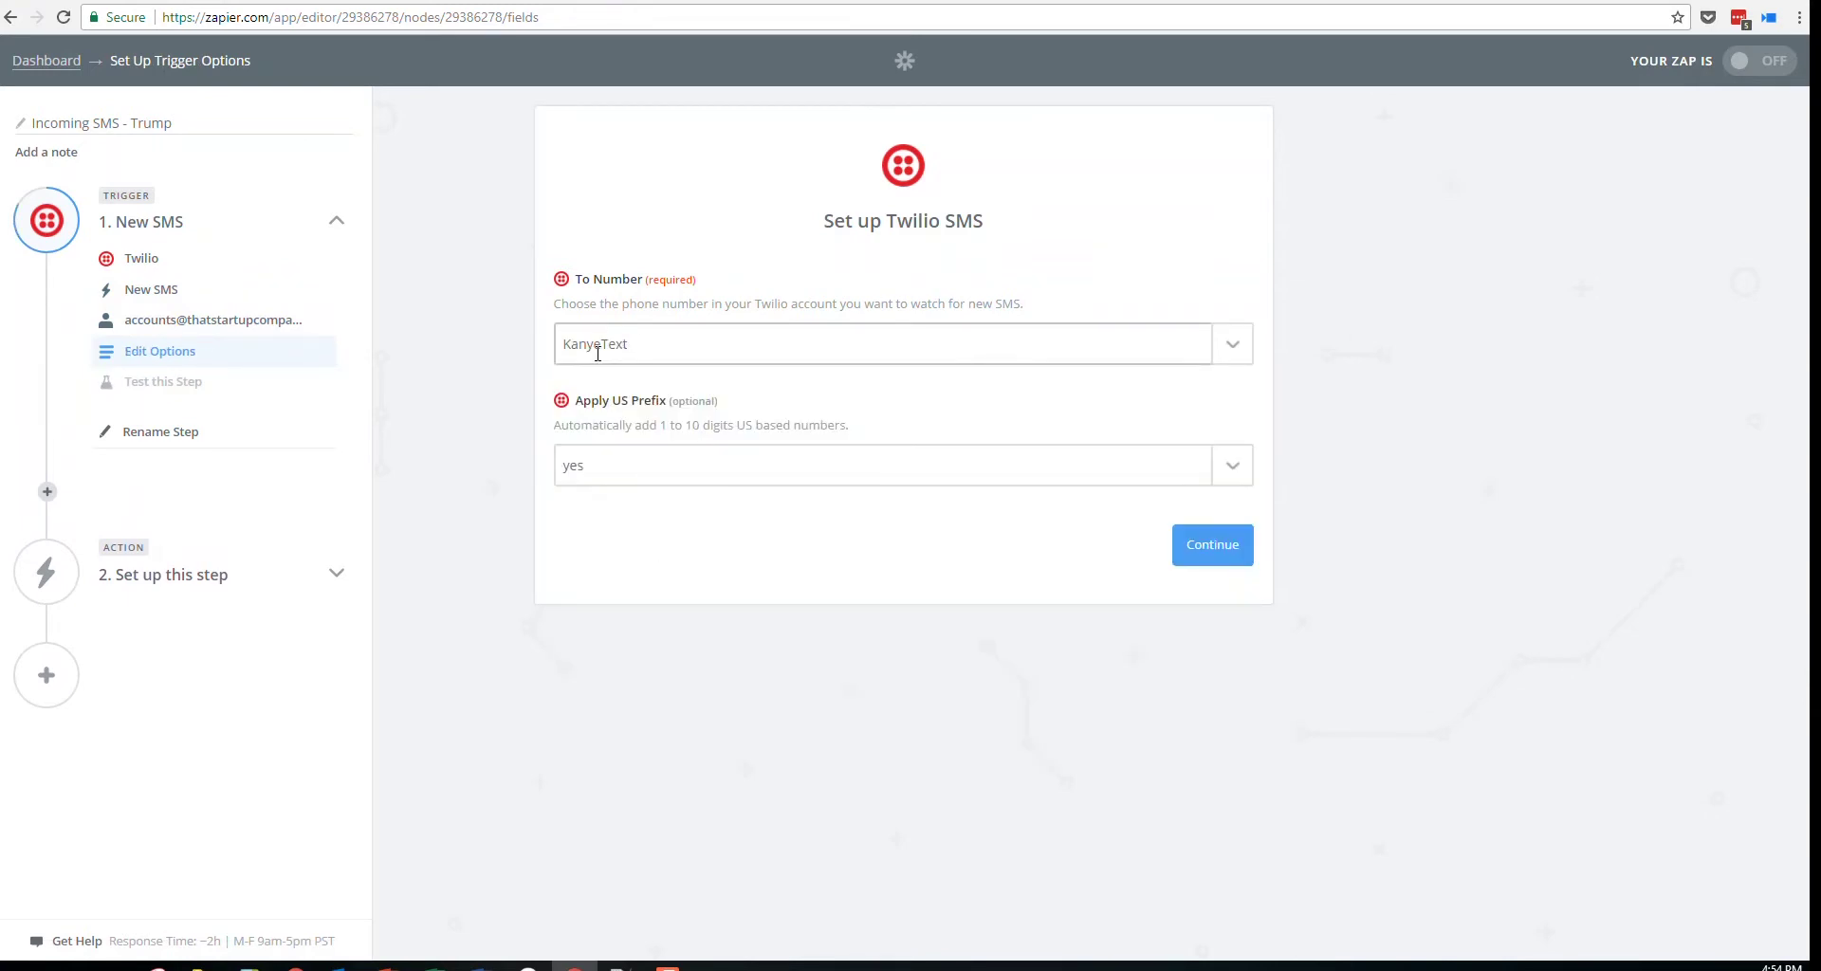
left_click(1197, 542)
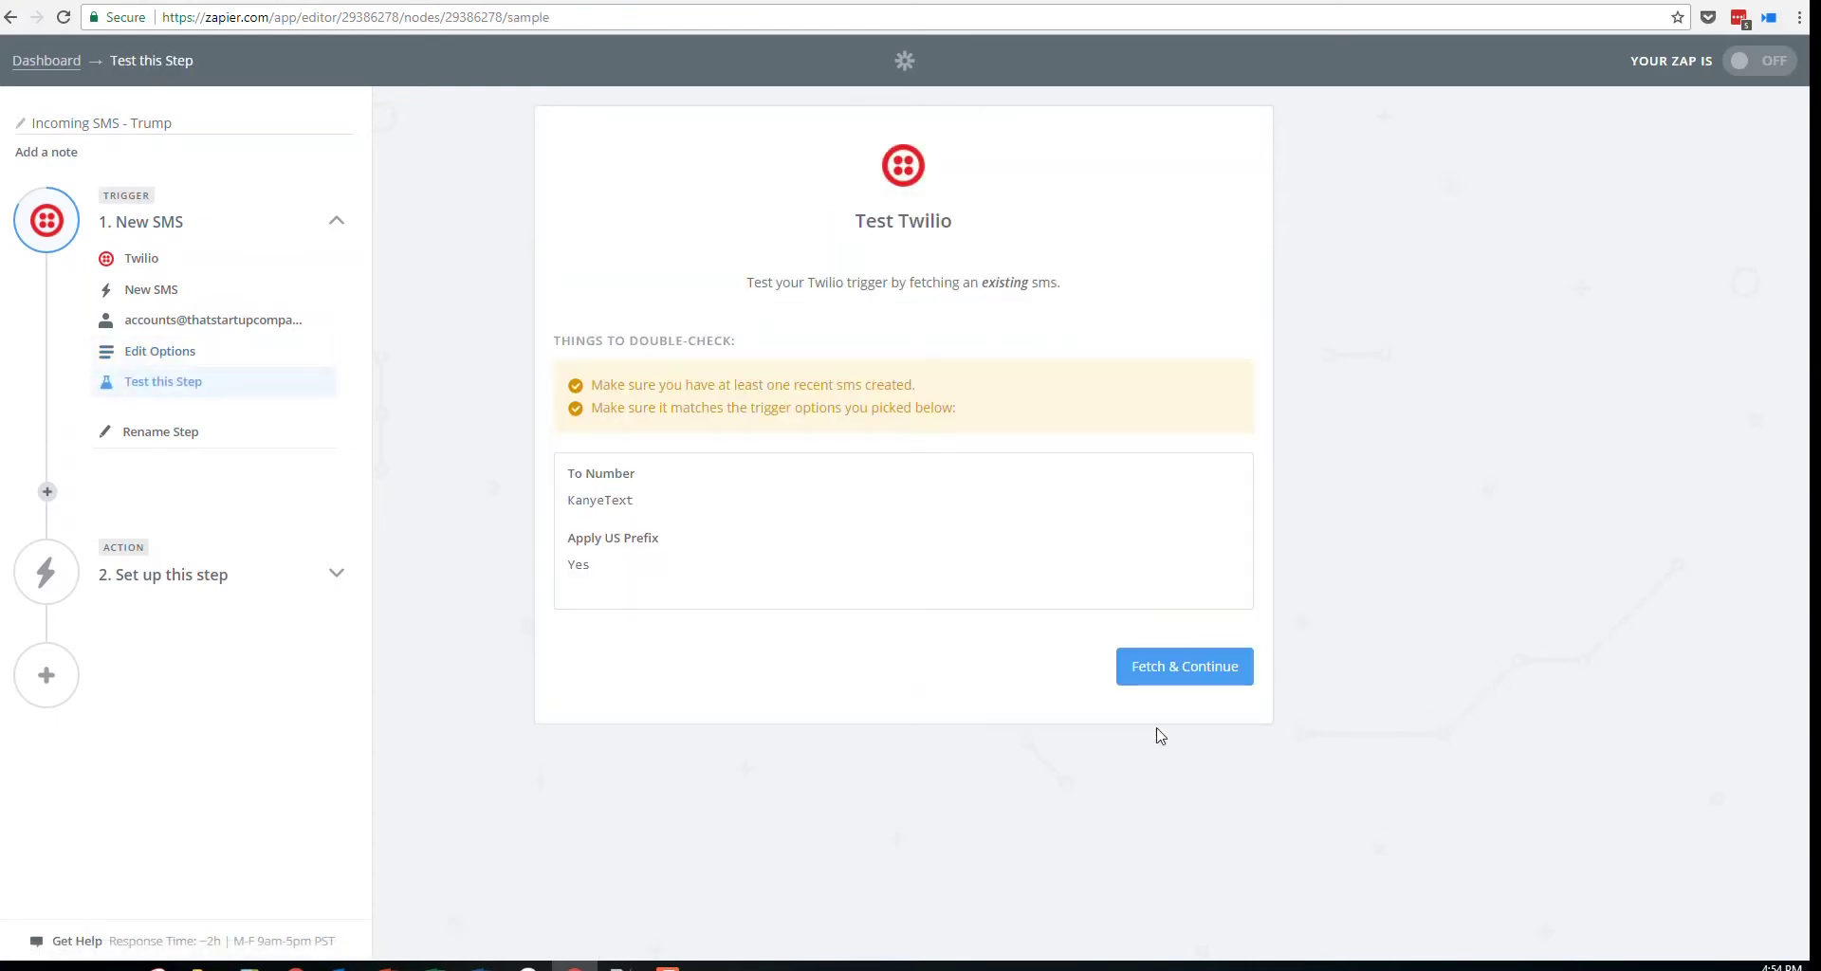
left_click(1157, 667)
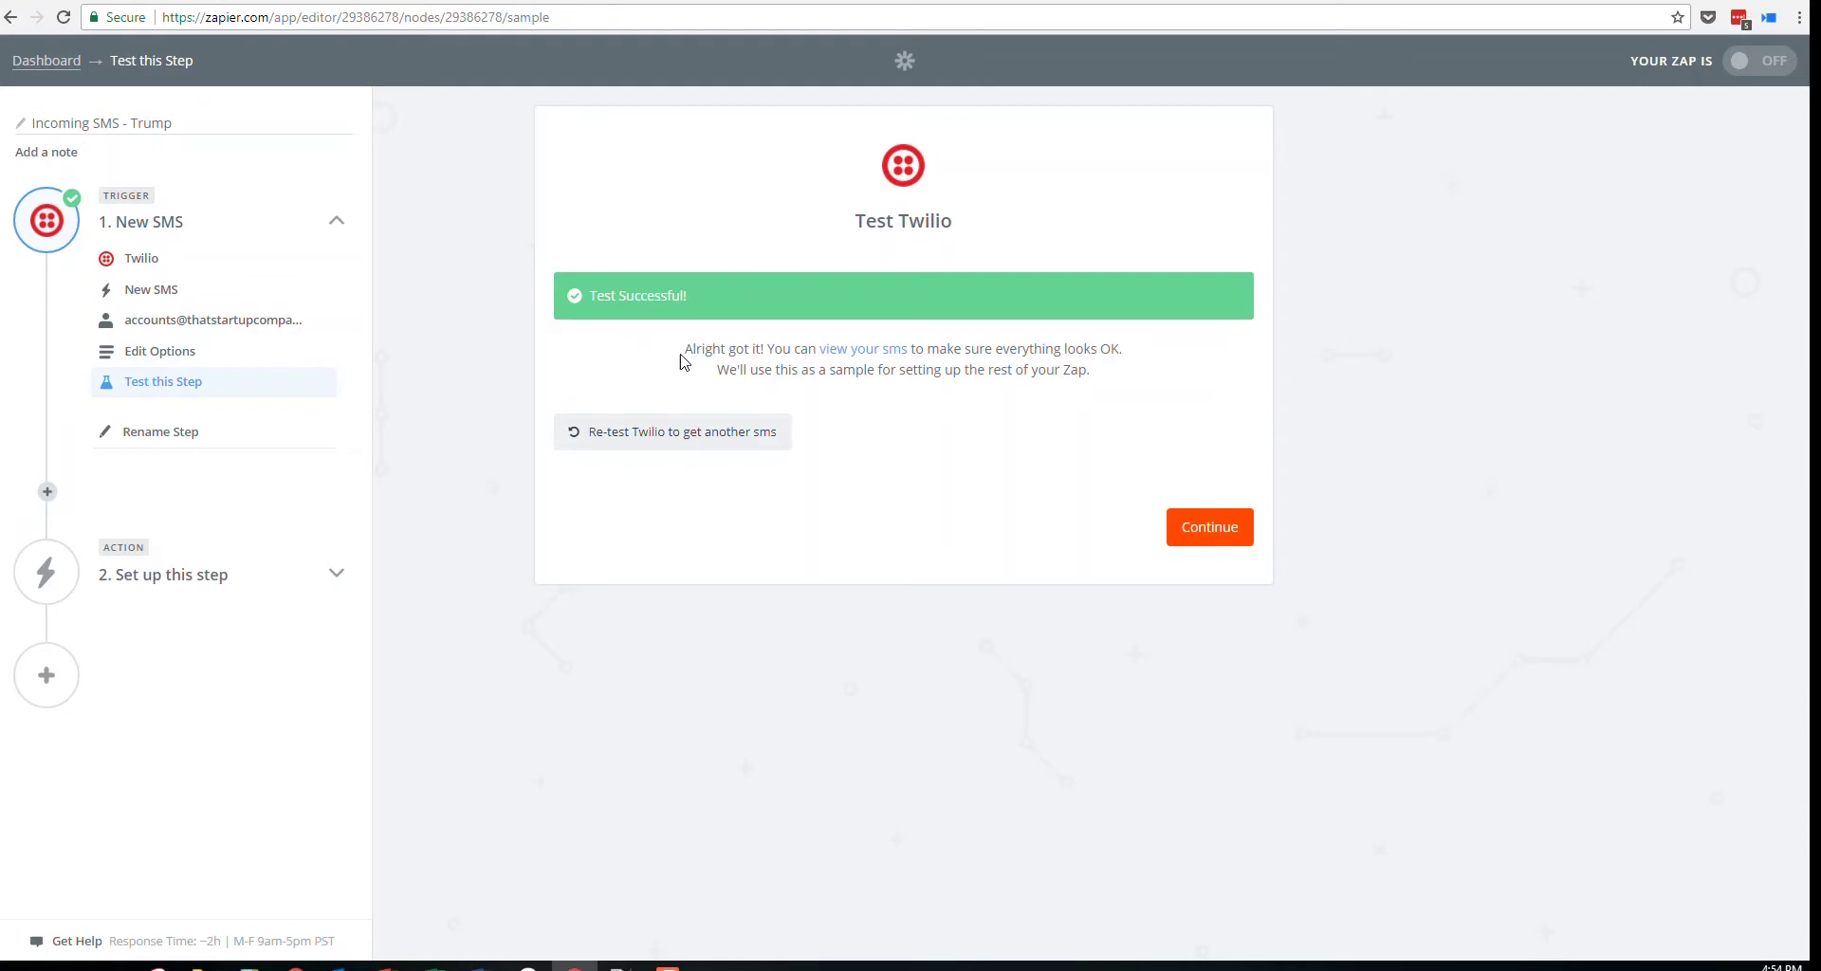
left_click(186, 588)
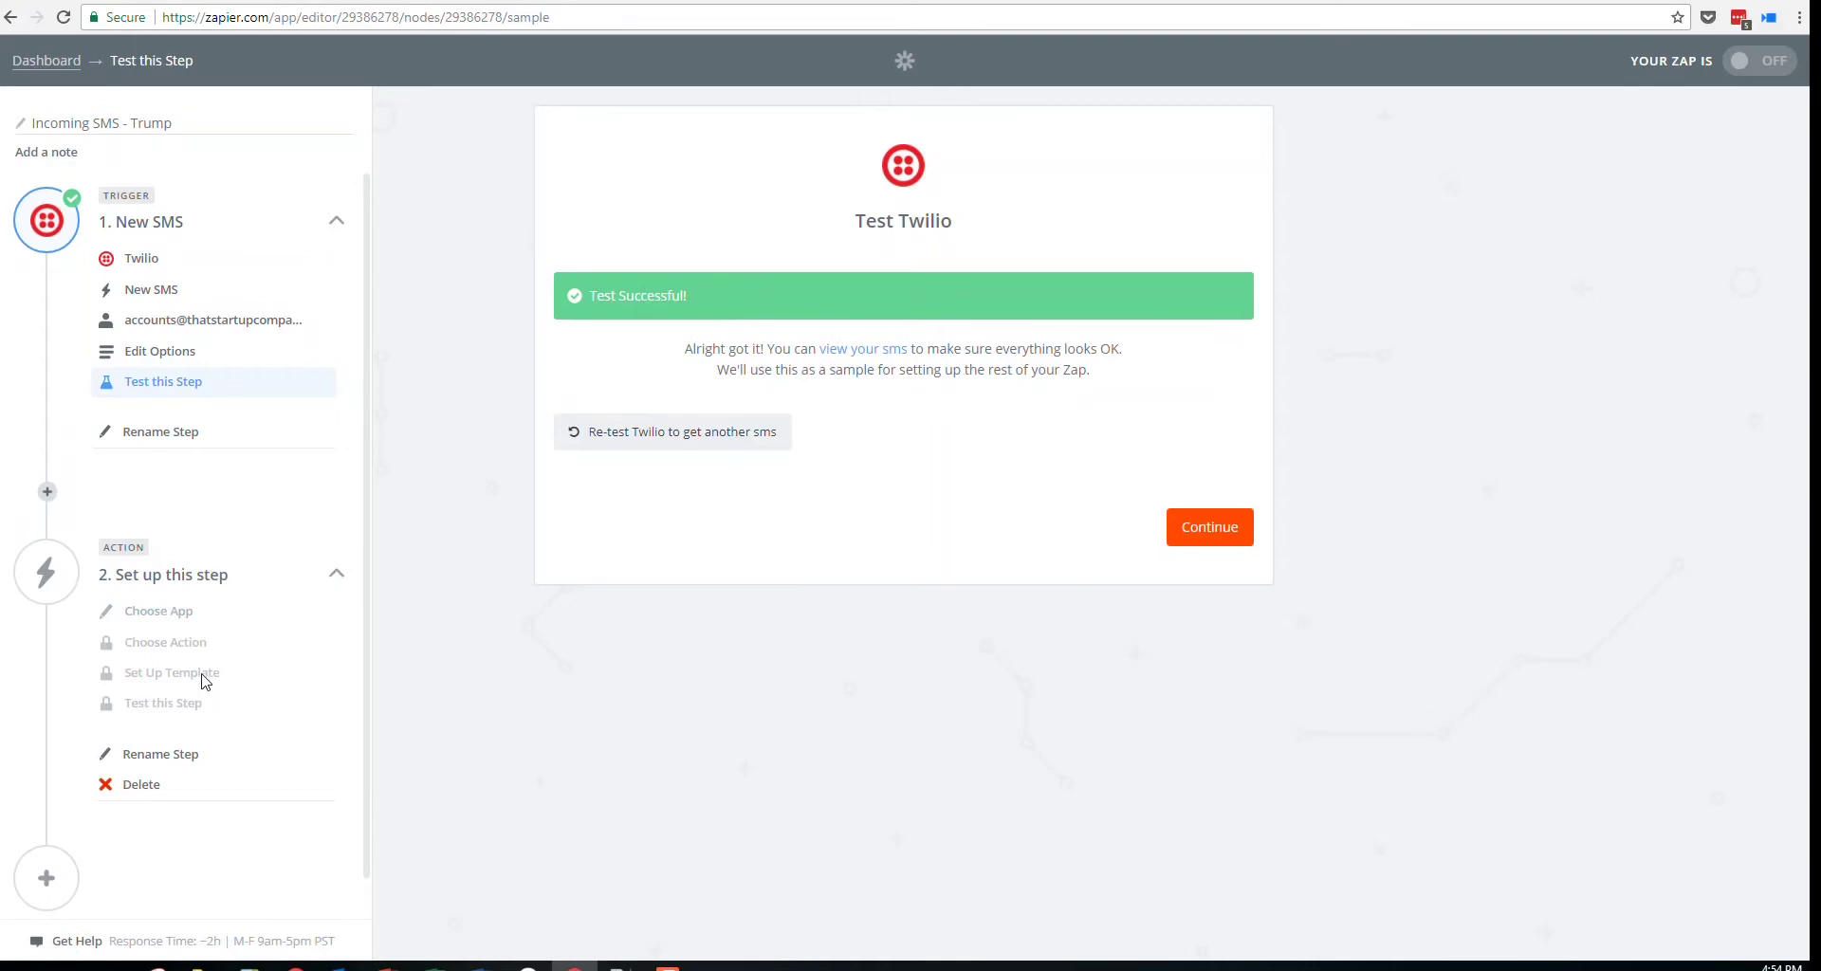
Switch to the TrumpText Google Sheet and examine the Date, Phone Number, Incoming Message and Email Signed up columns of the Incoming Messages sheet
left_click(667, 968)
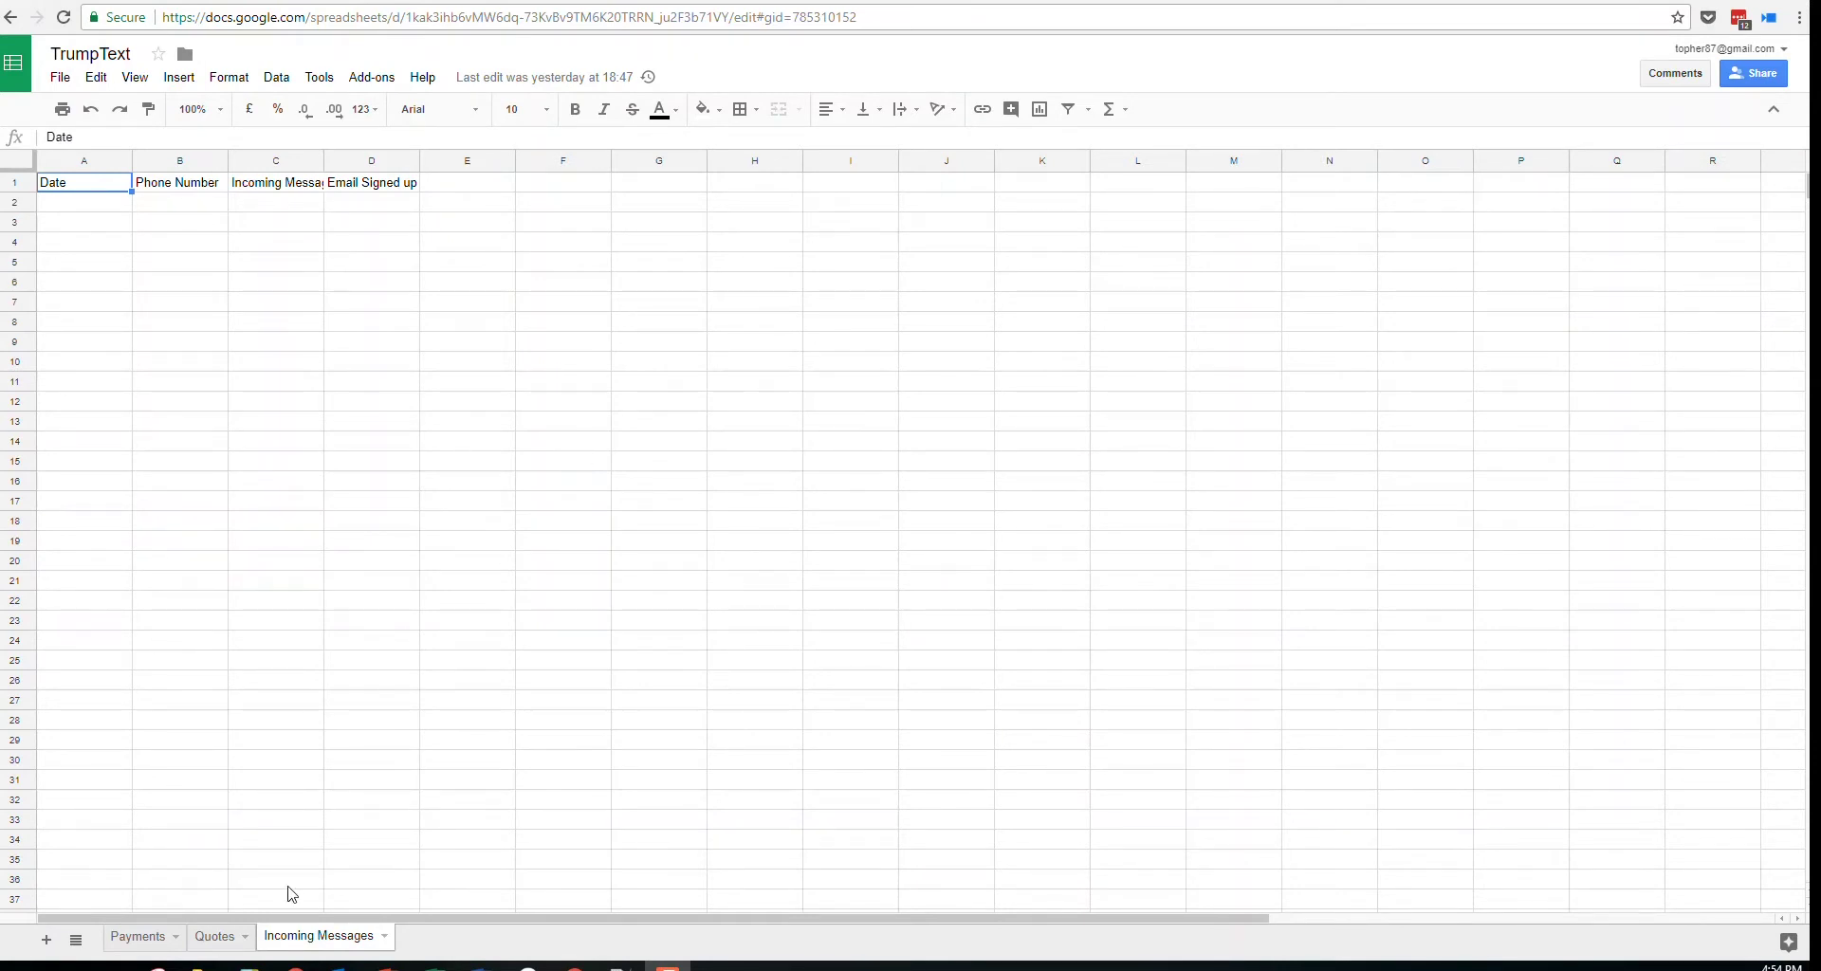
left_click(187, 380)
left_click(71, 186)
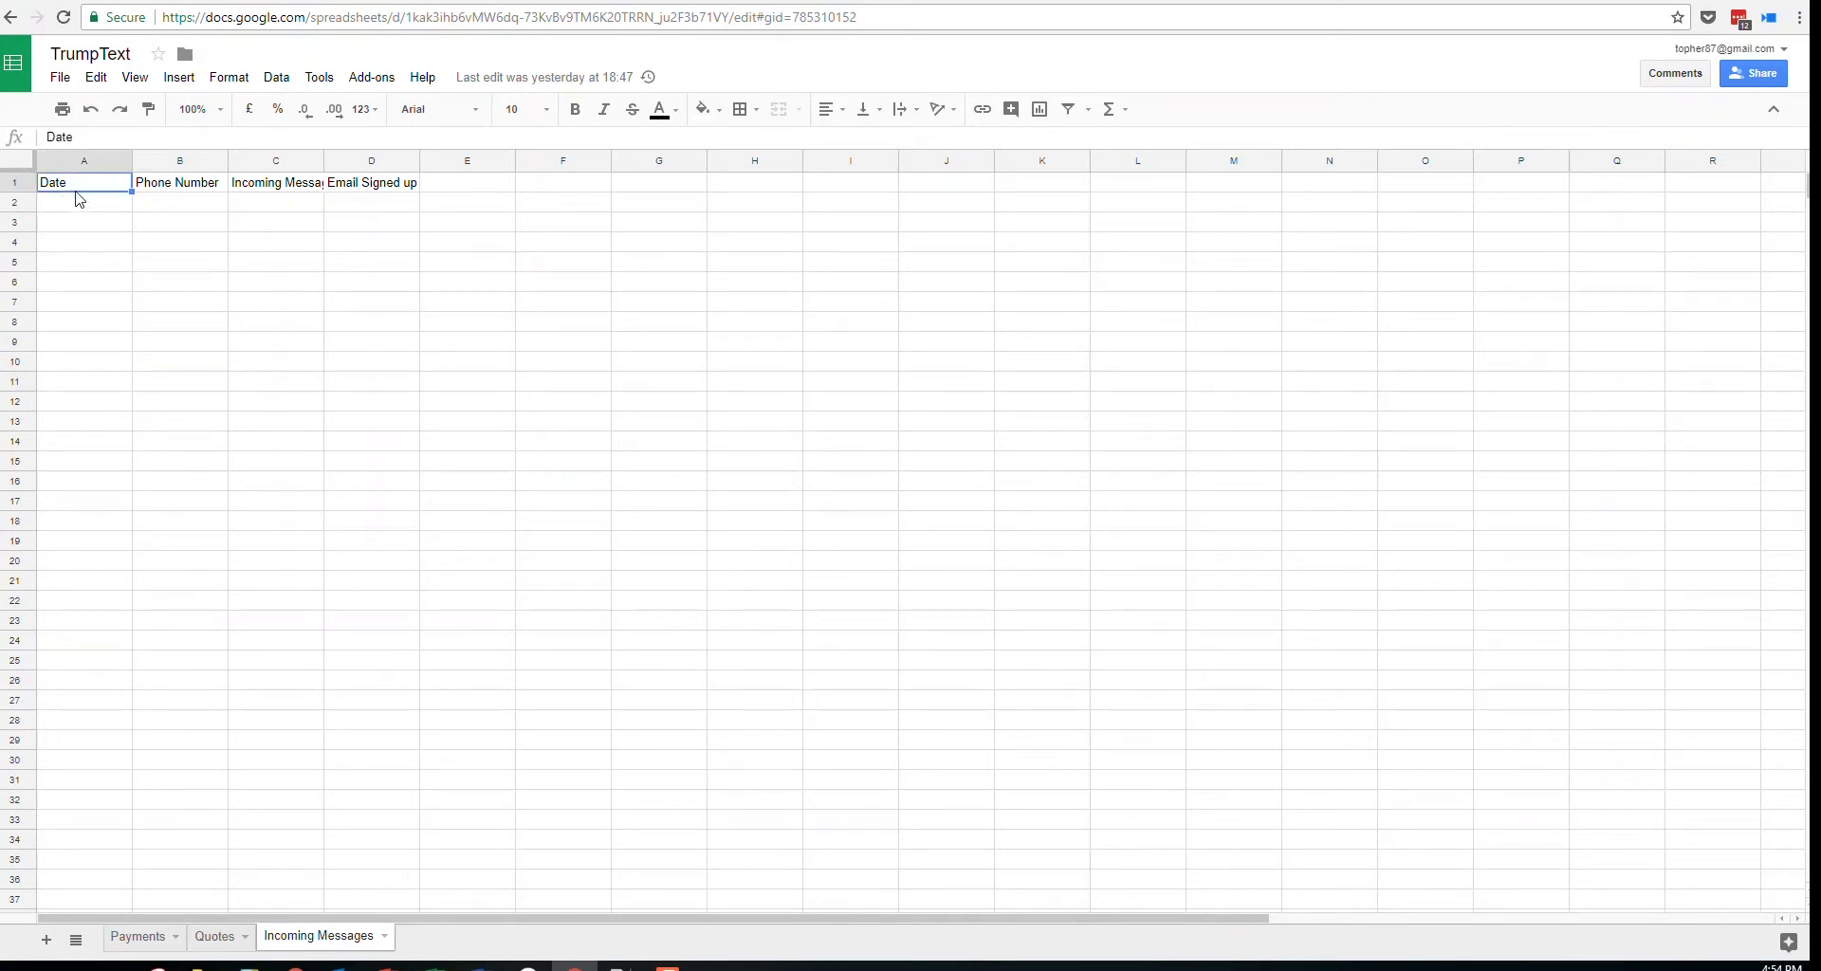
left_click(166, 188)
left_click(250, 190)
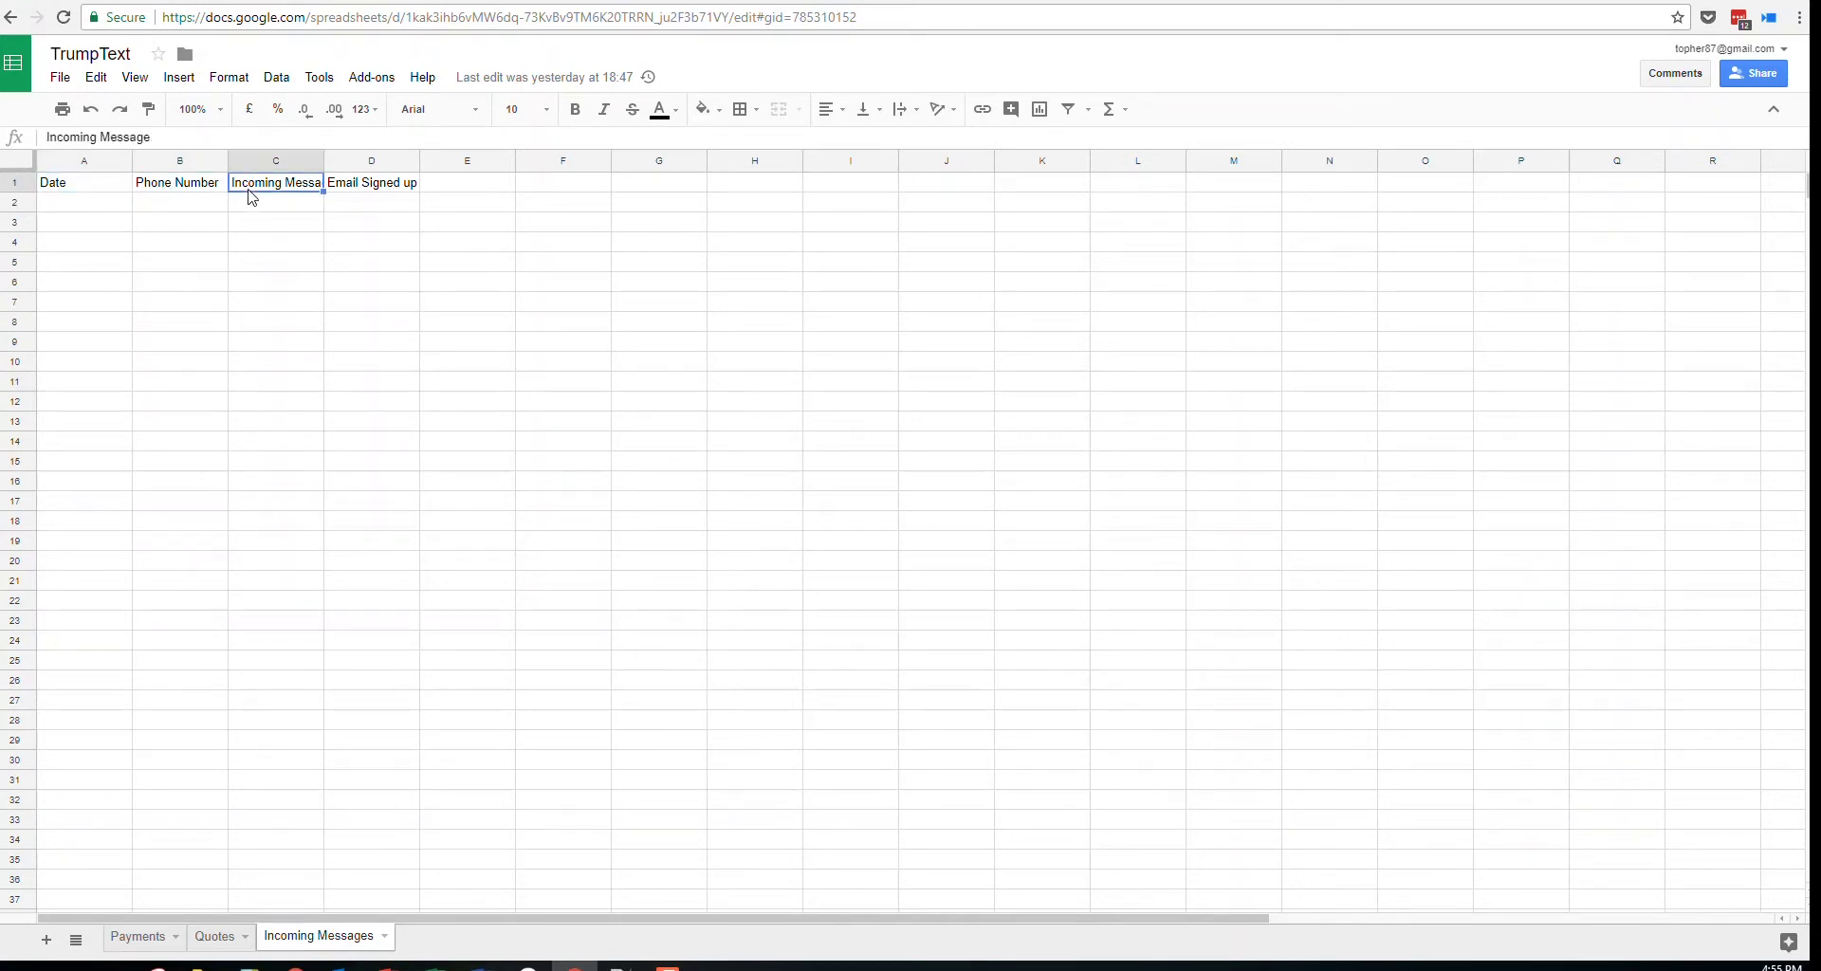
left_click(353, 189)
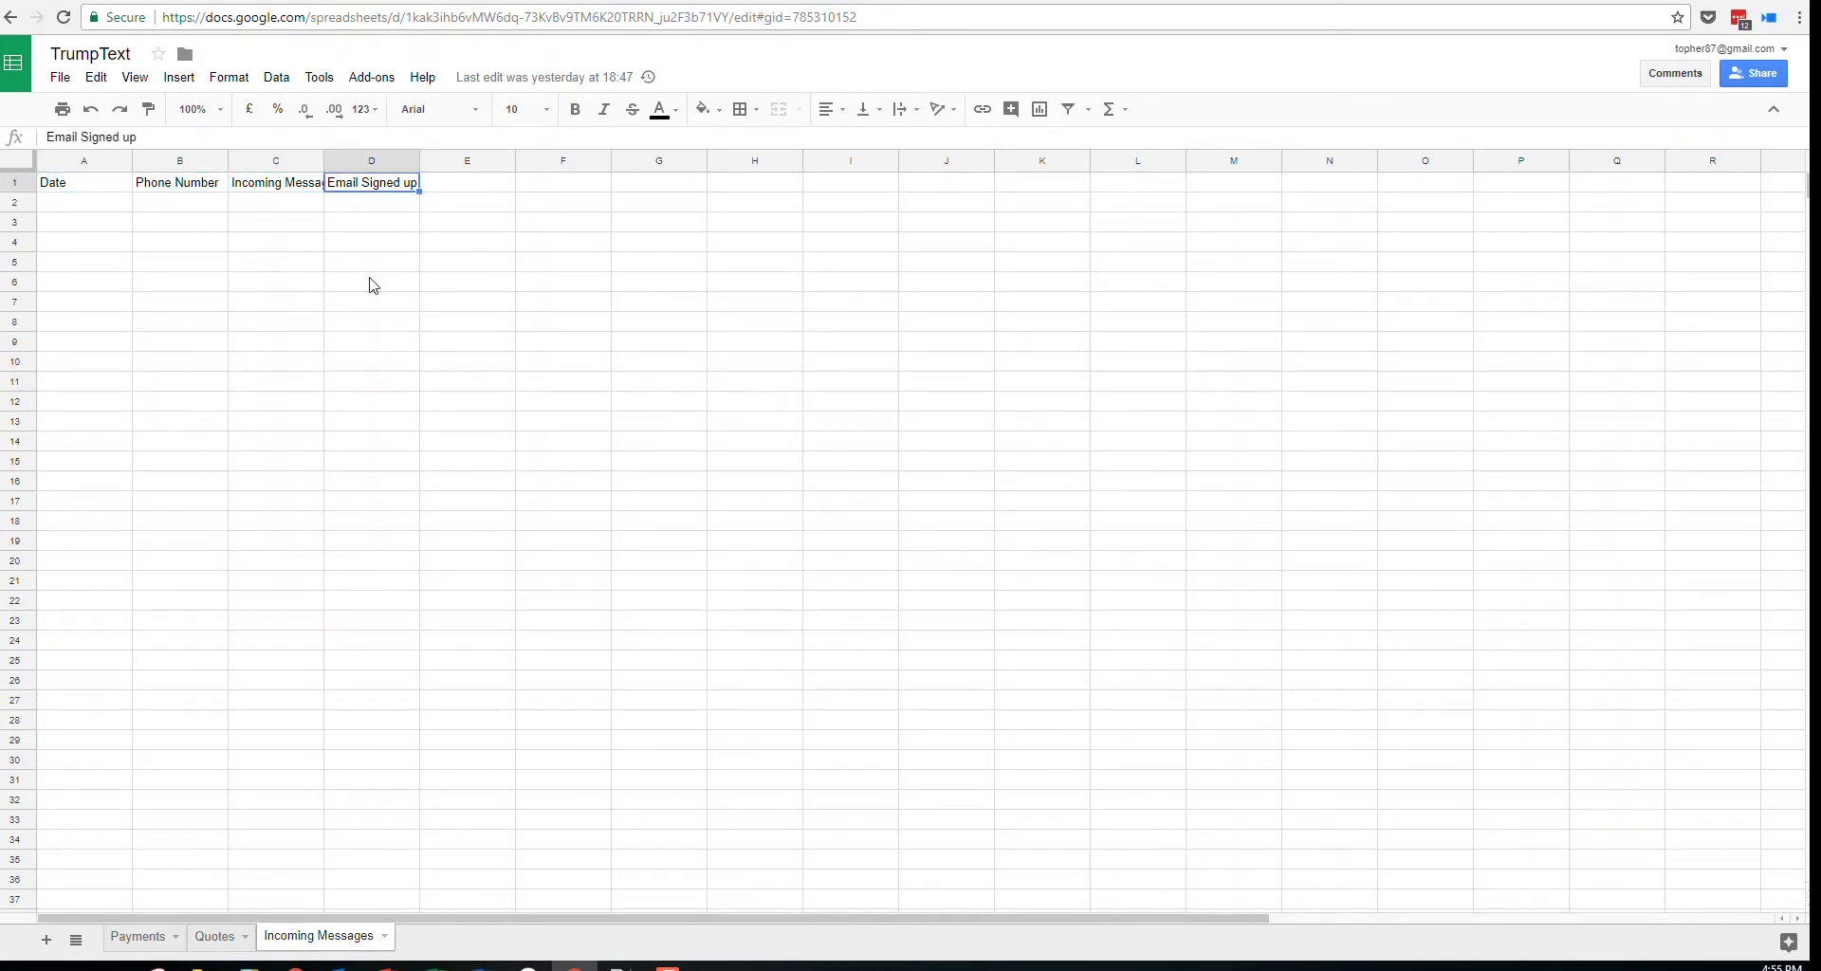
left_click(111, 203)
left_click(334, 206)
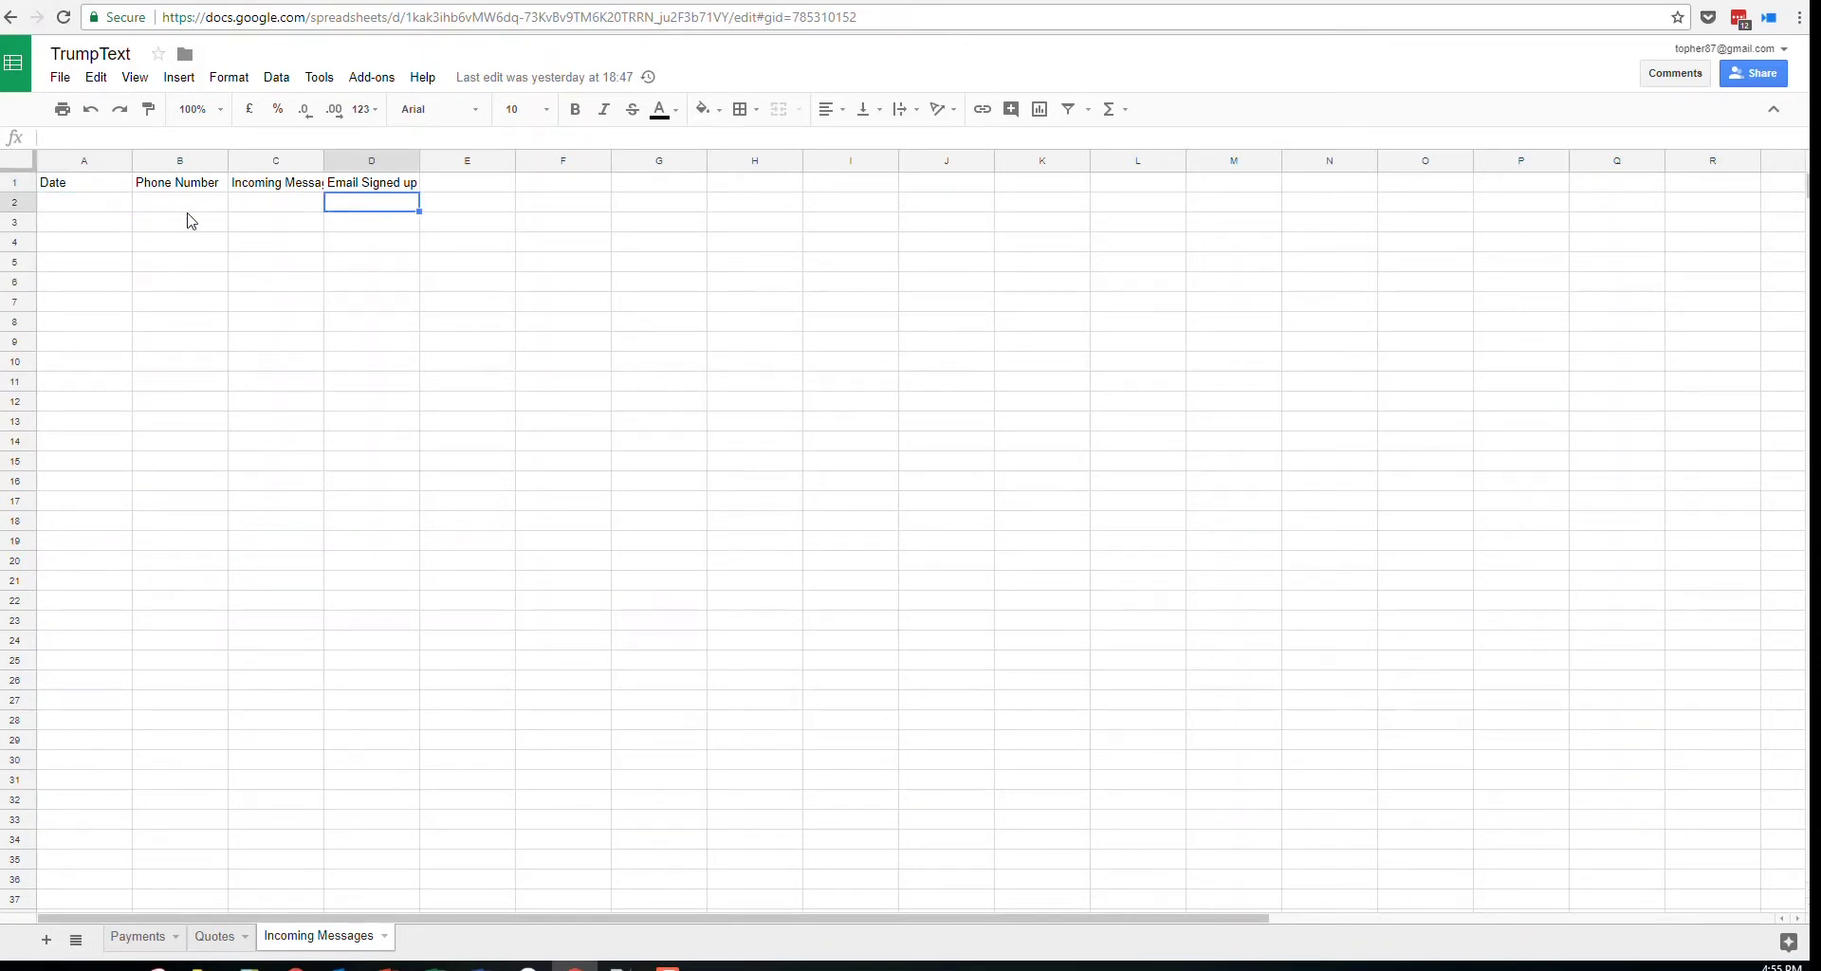
left_click(130, 207)
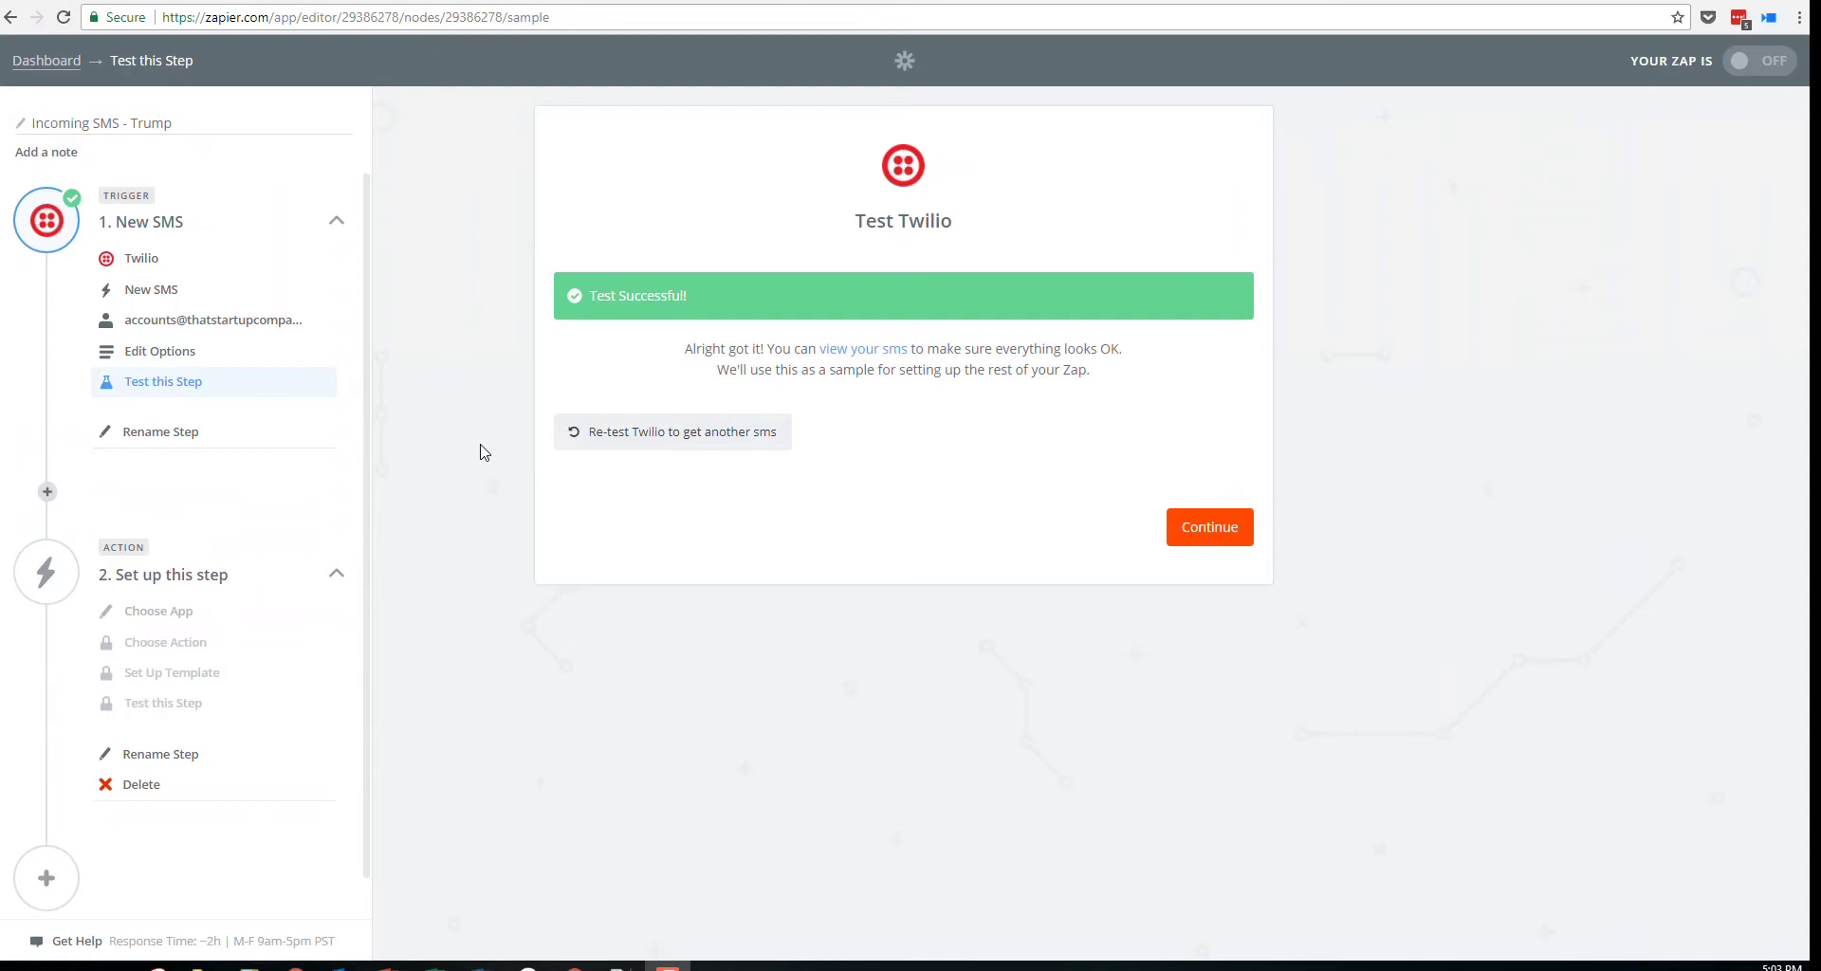
Back in Zapier, review the fields of the sample SMS fetched by the trigger test
left_click(882, 350)
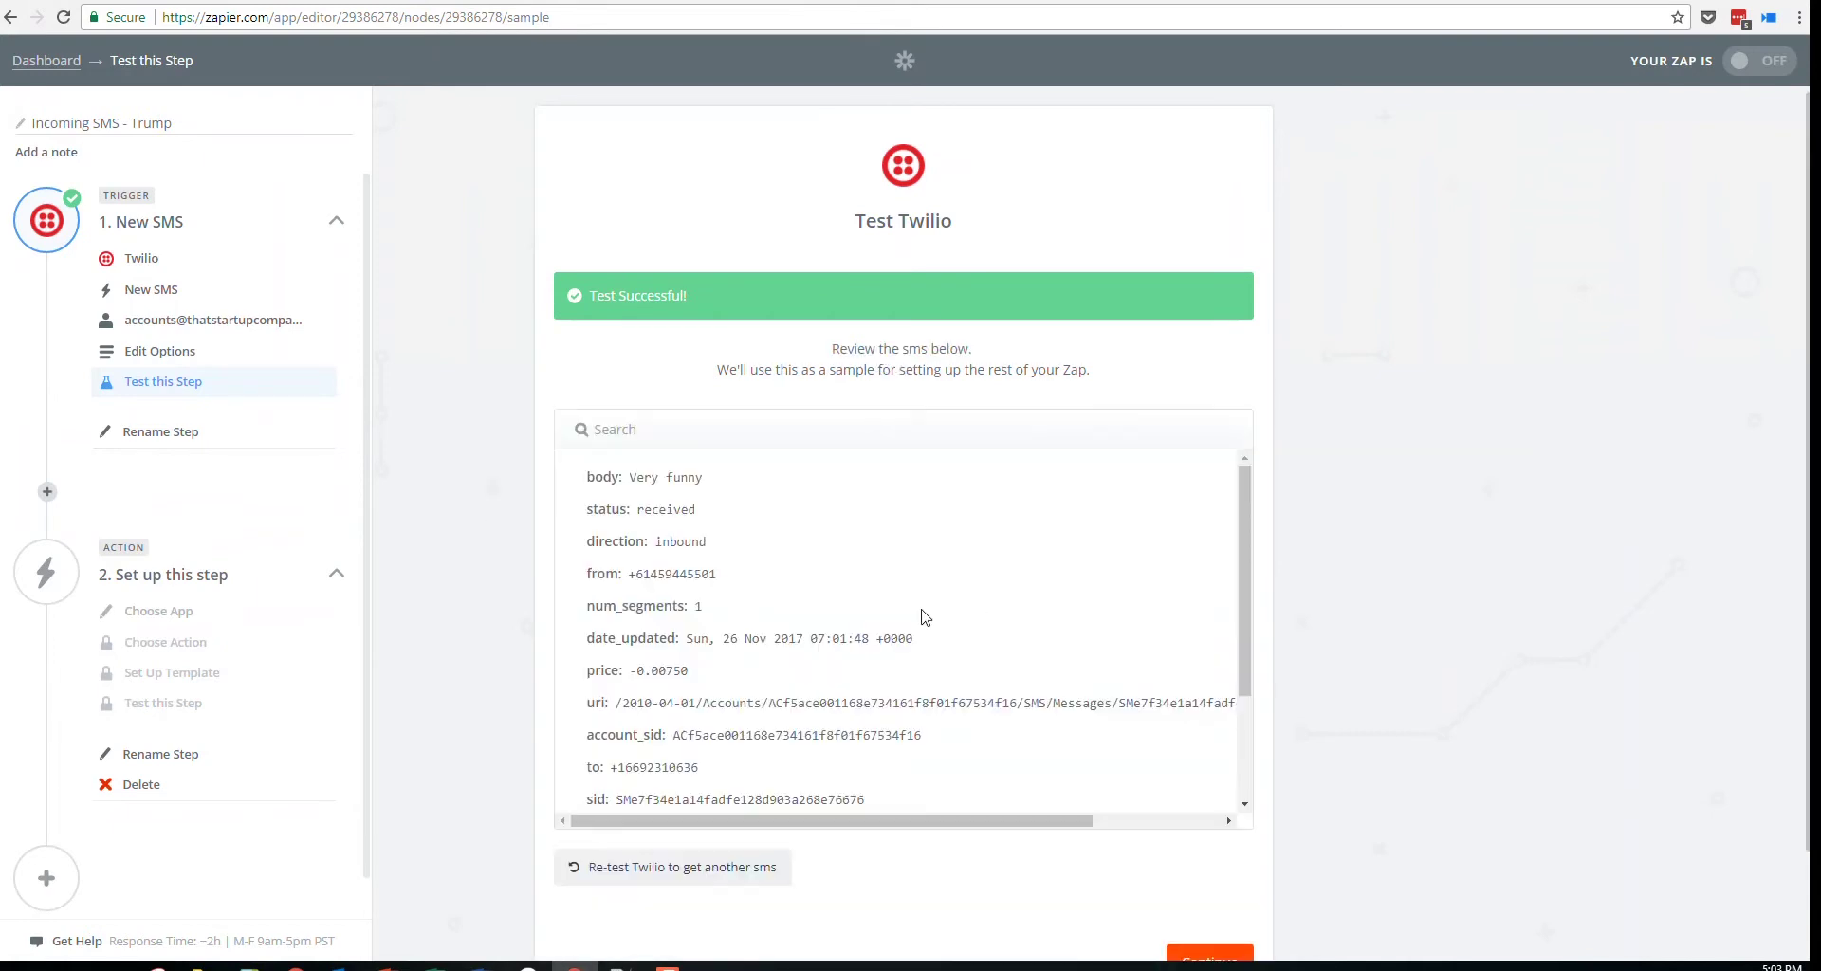
scroll(750, 573, "down", 3)
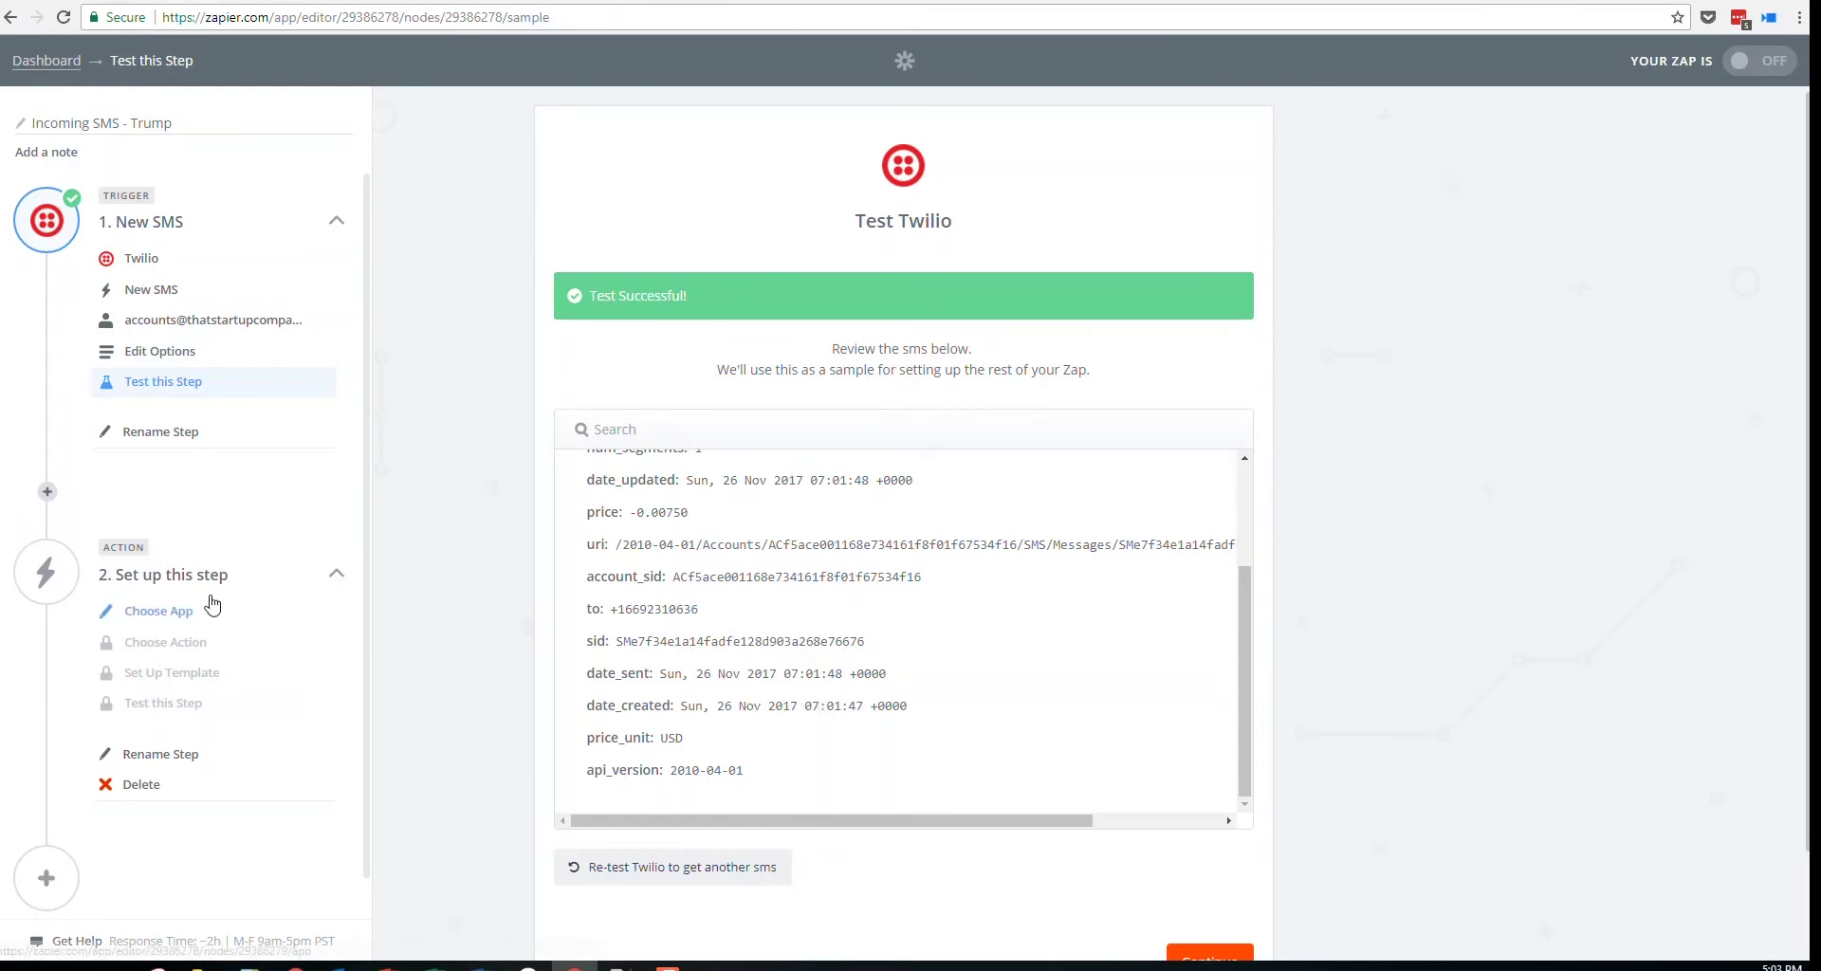
scroll(1105, 811, "down", 2)
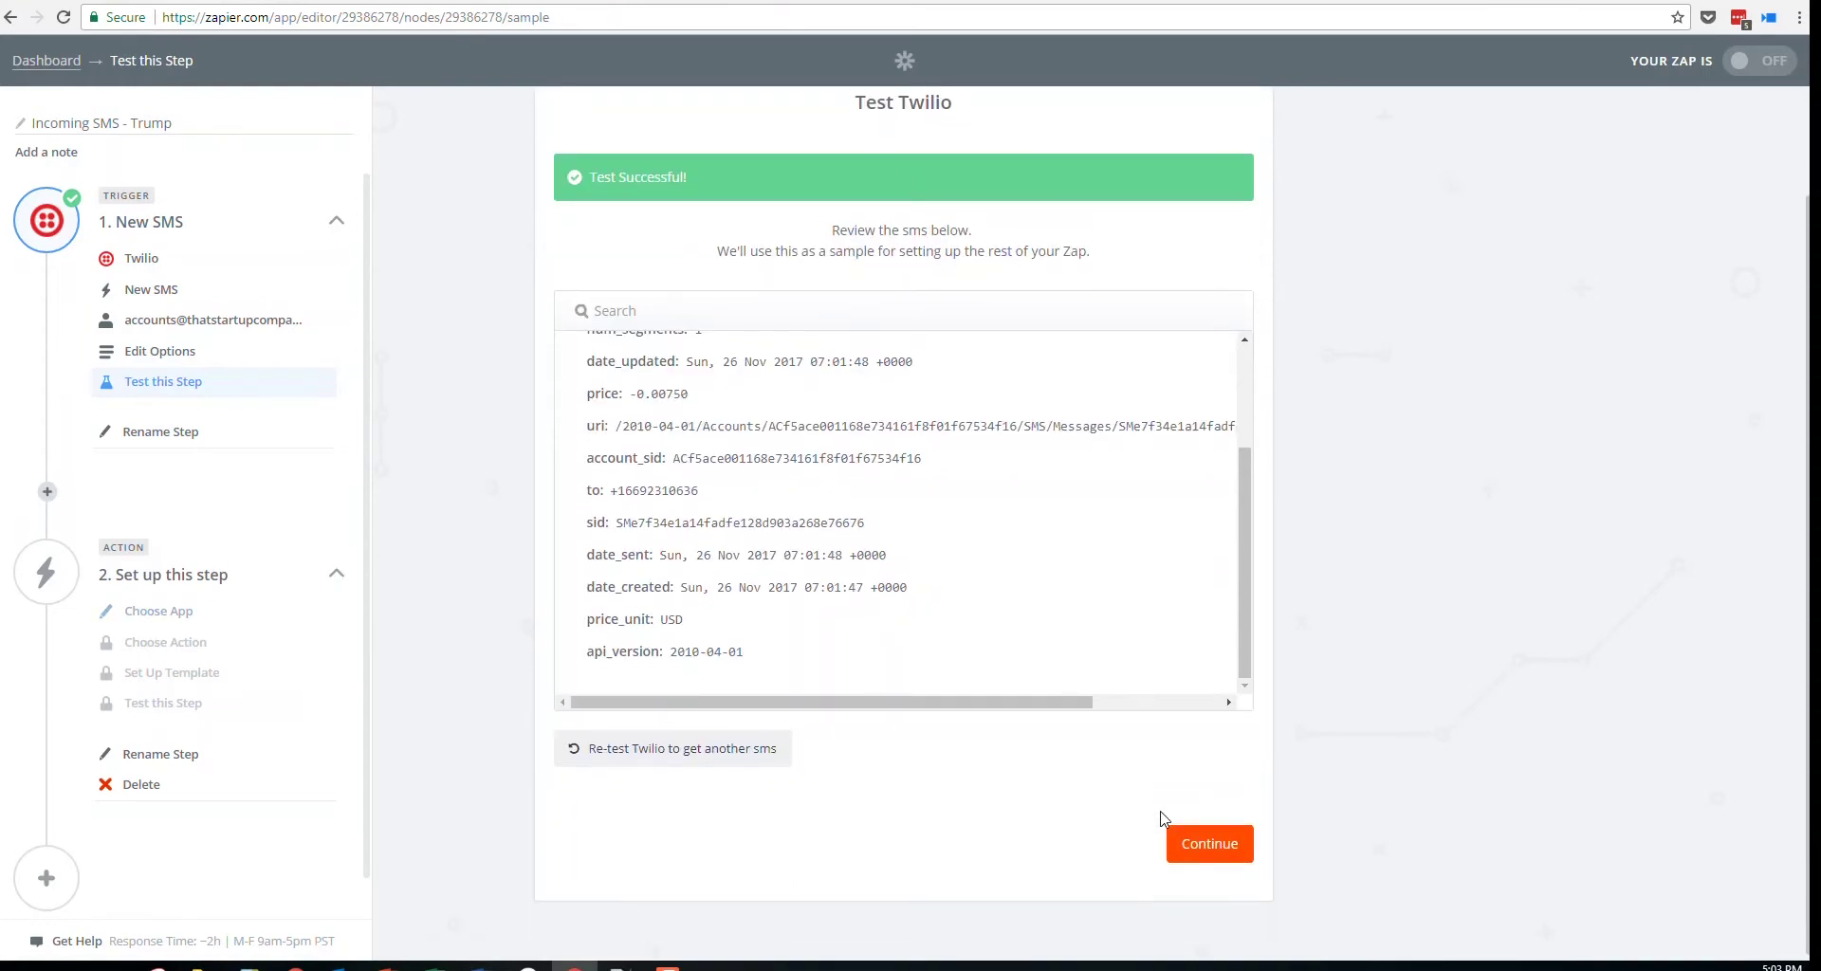
Set up the Zap's second step as a Google Sheets Lookup Spreadsheet Row search using the That Startup Company account
left_click(1210, 845)
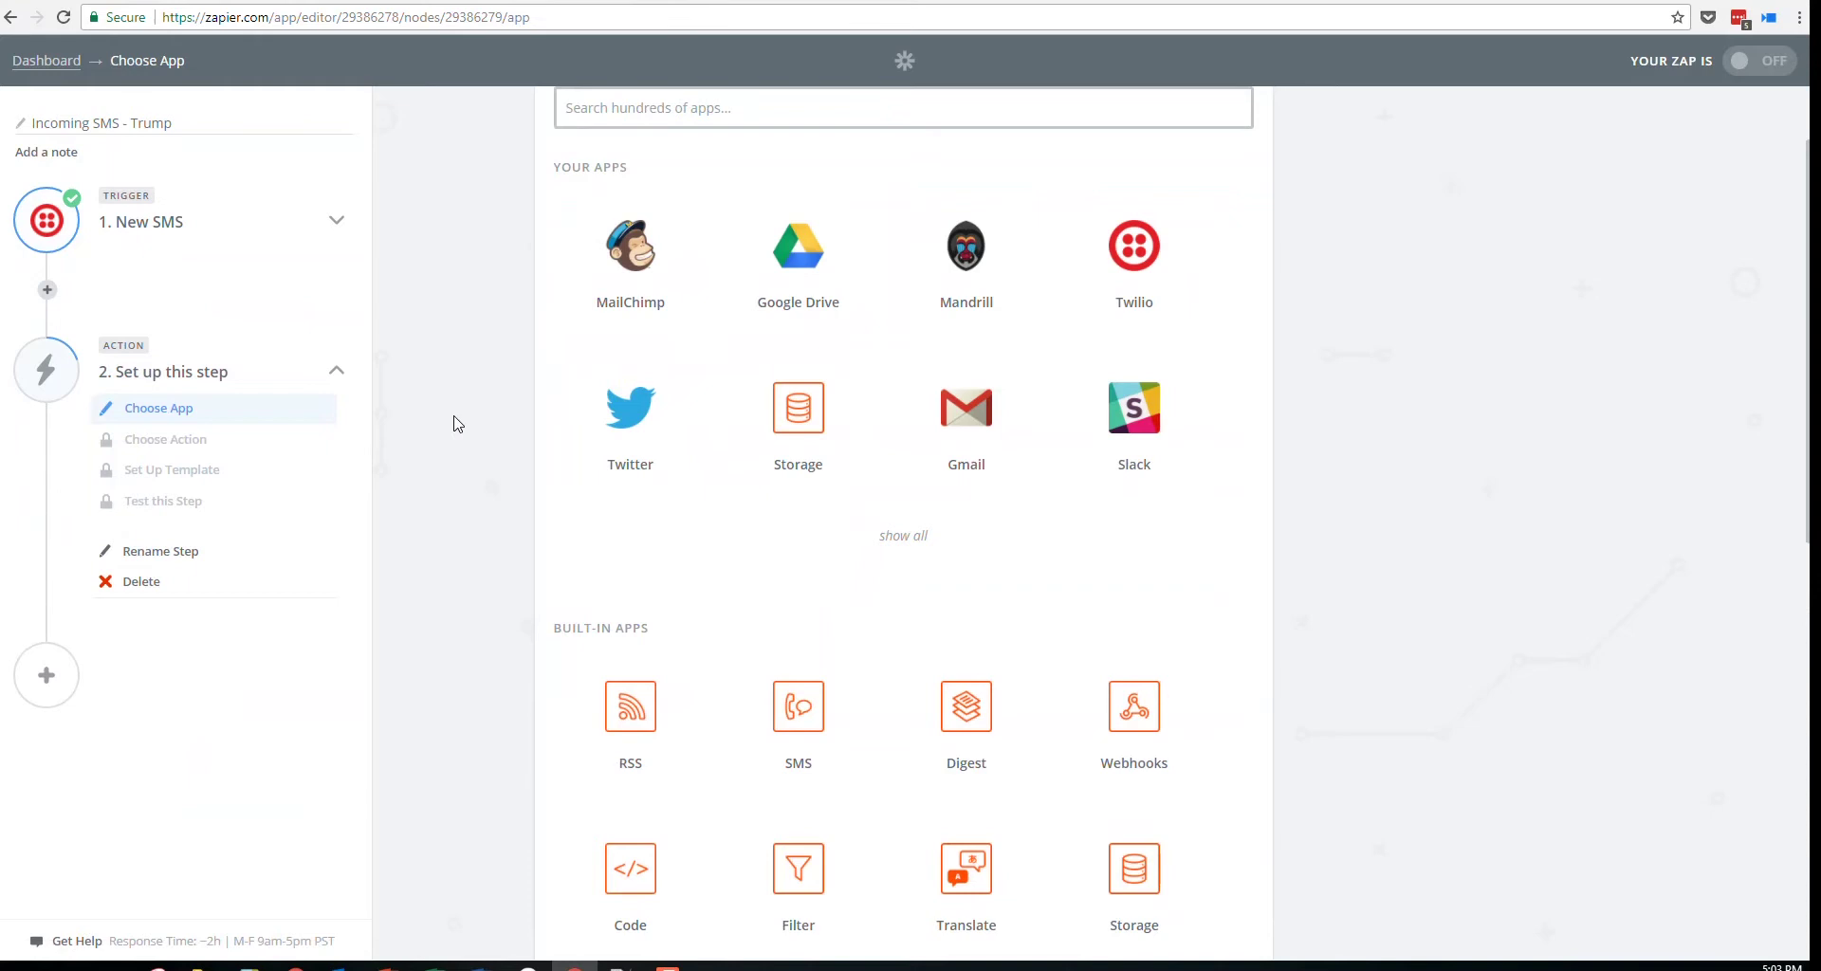
scroll(454, 422, "up", 1)
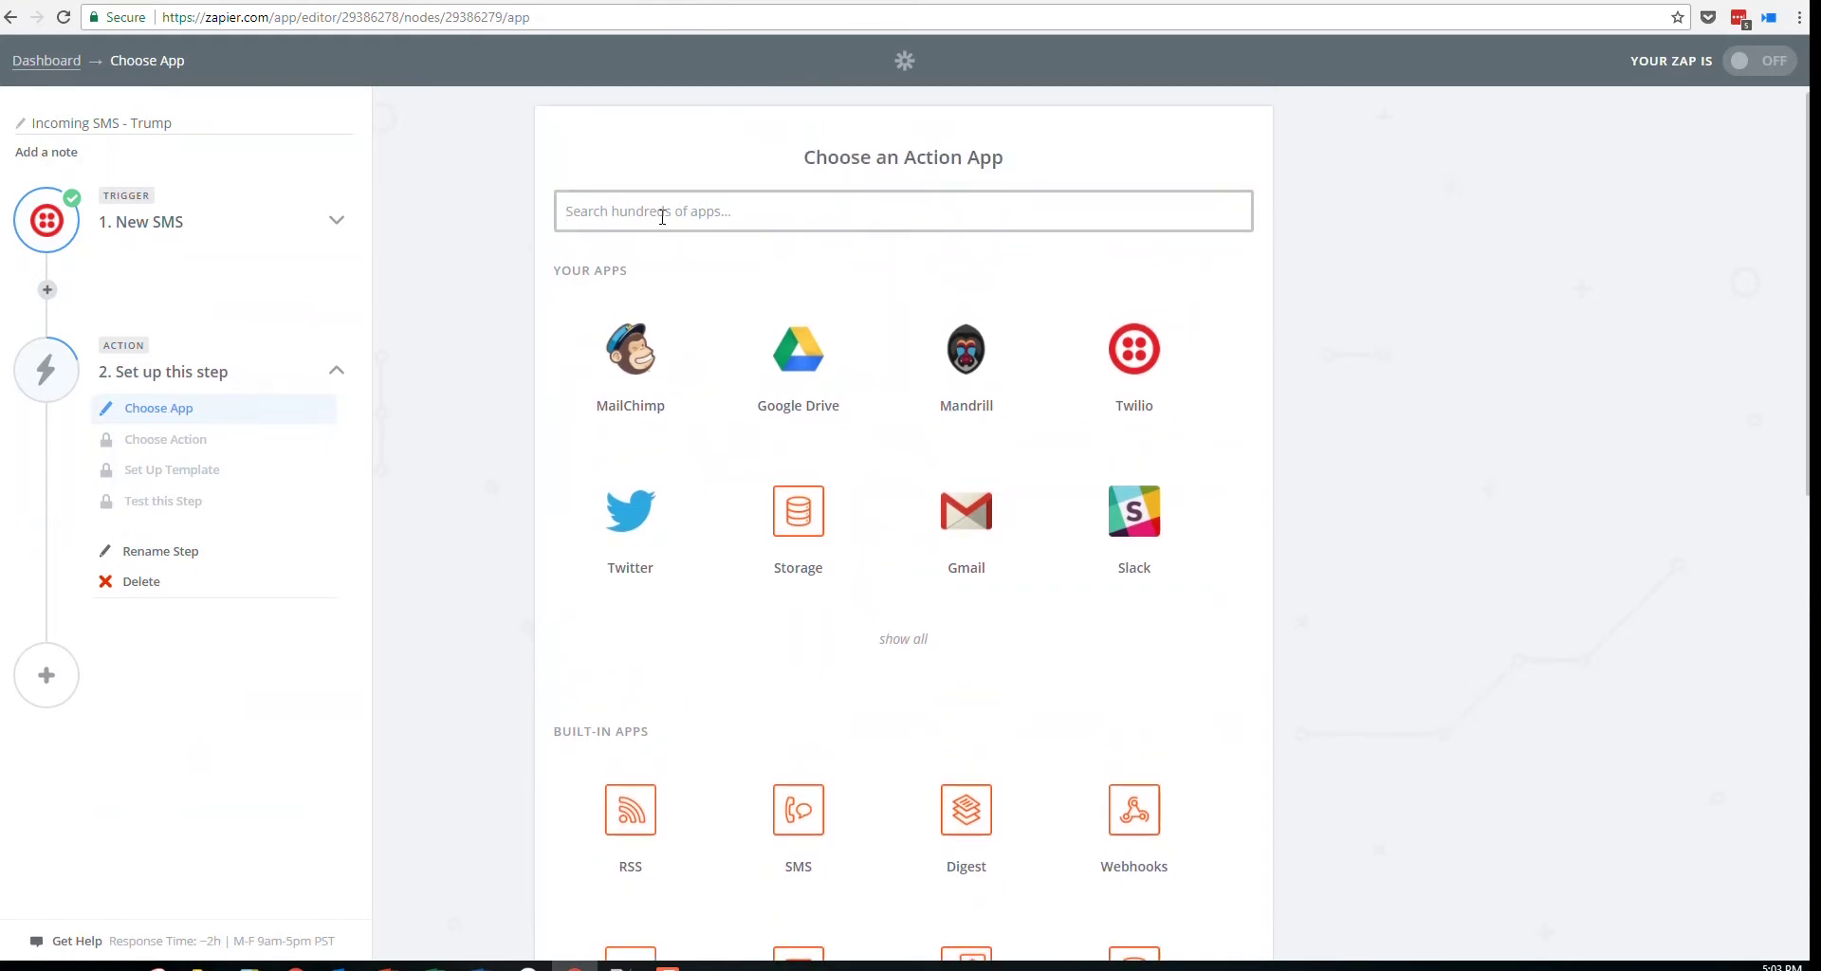
type("sheet")
left_click(652, 275)
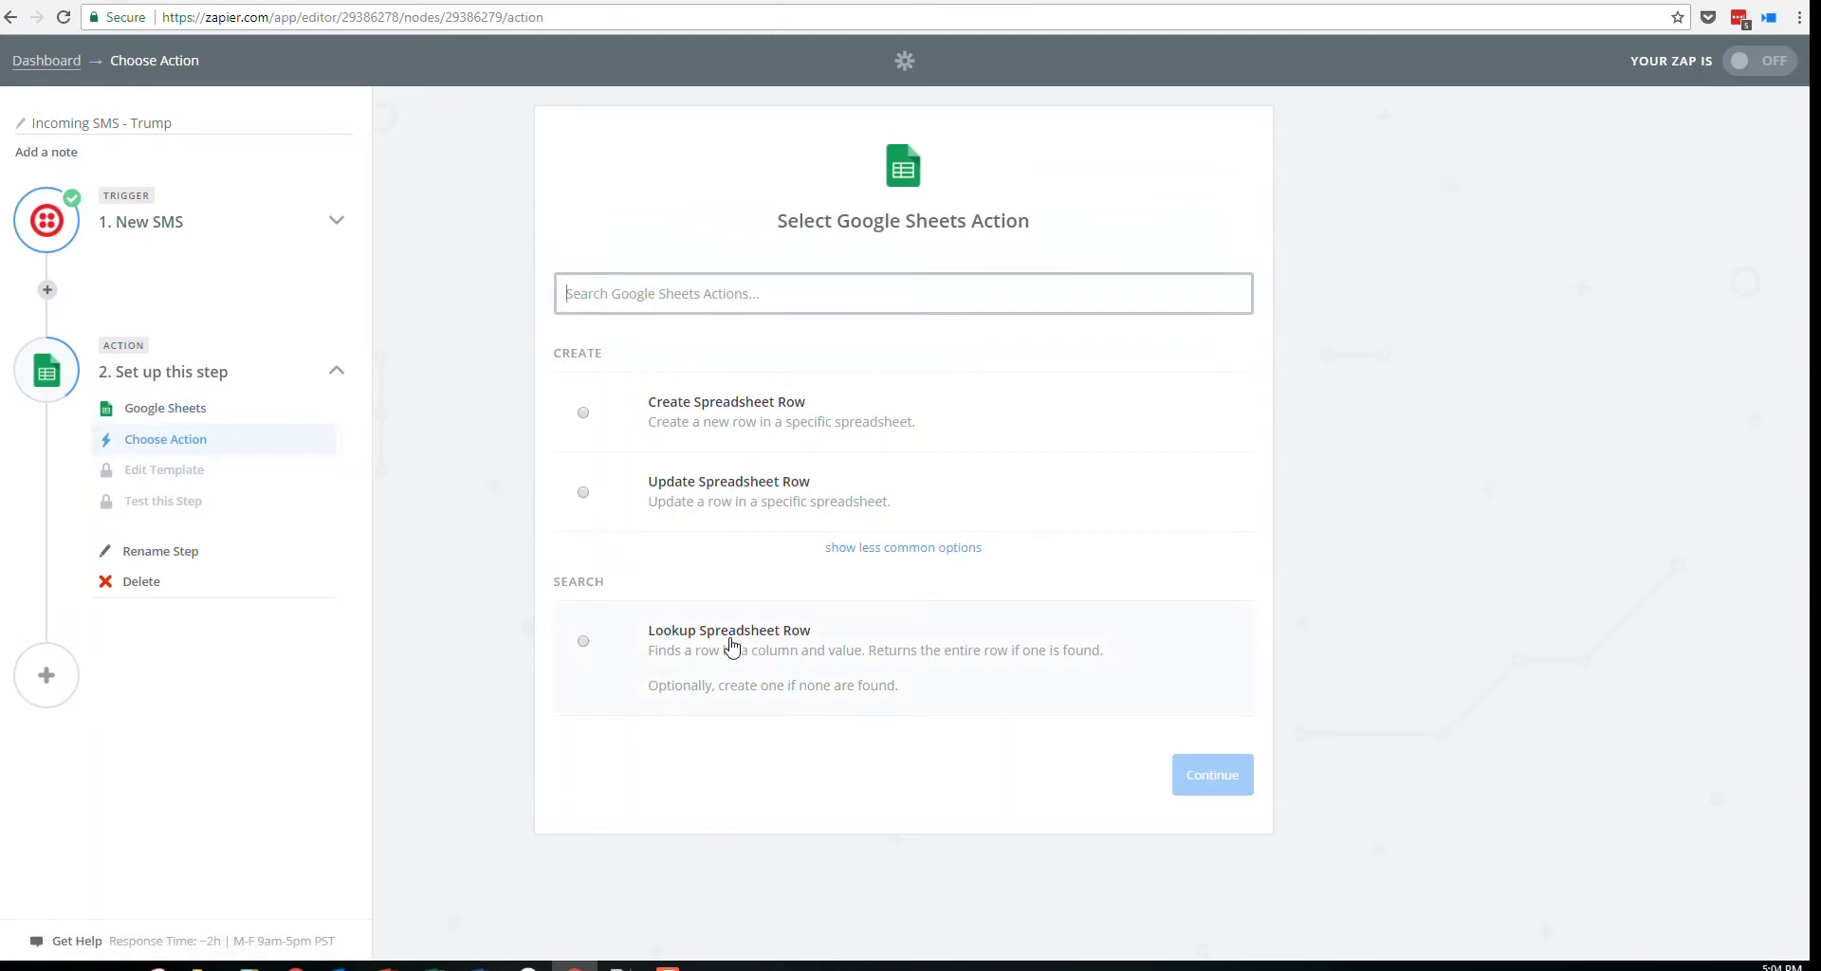
left_click(817, 676)
left_click(1168, 794)
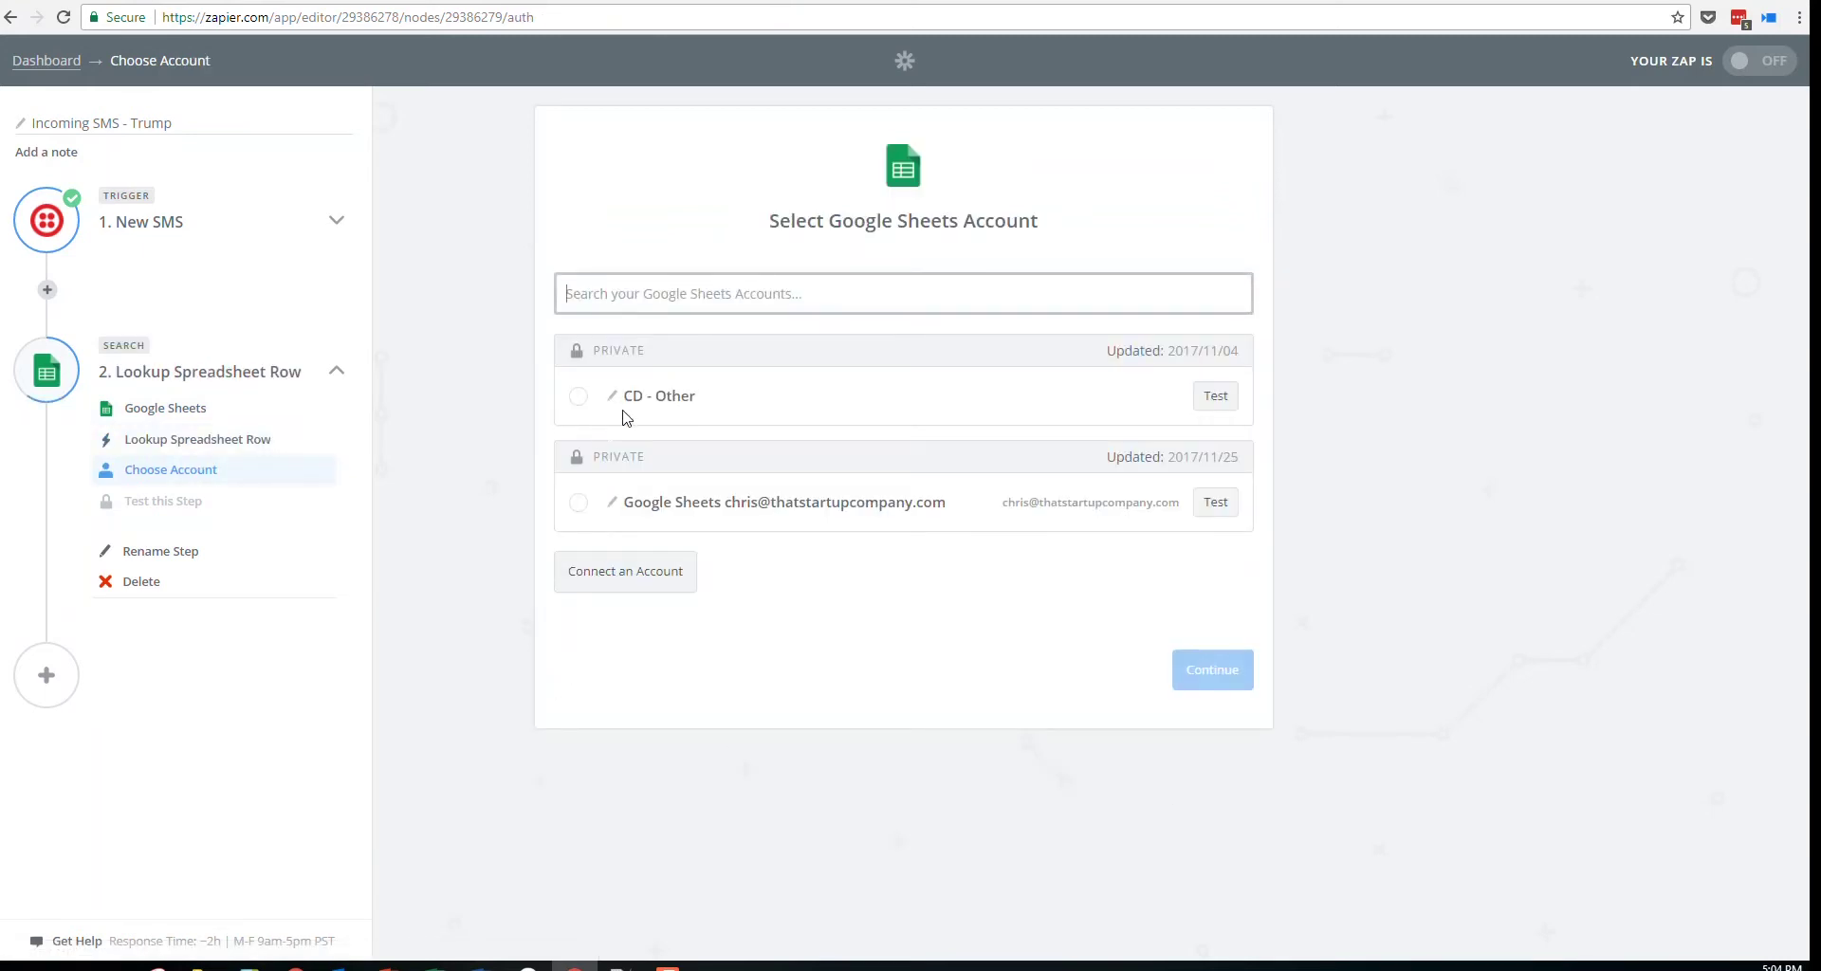
left_click(739, 501)
left_click(1168, 662)
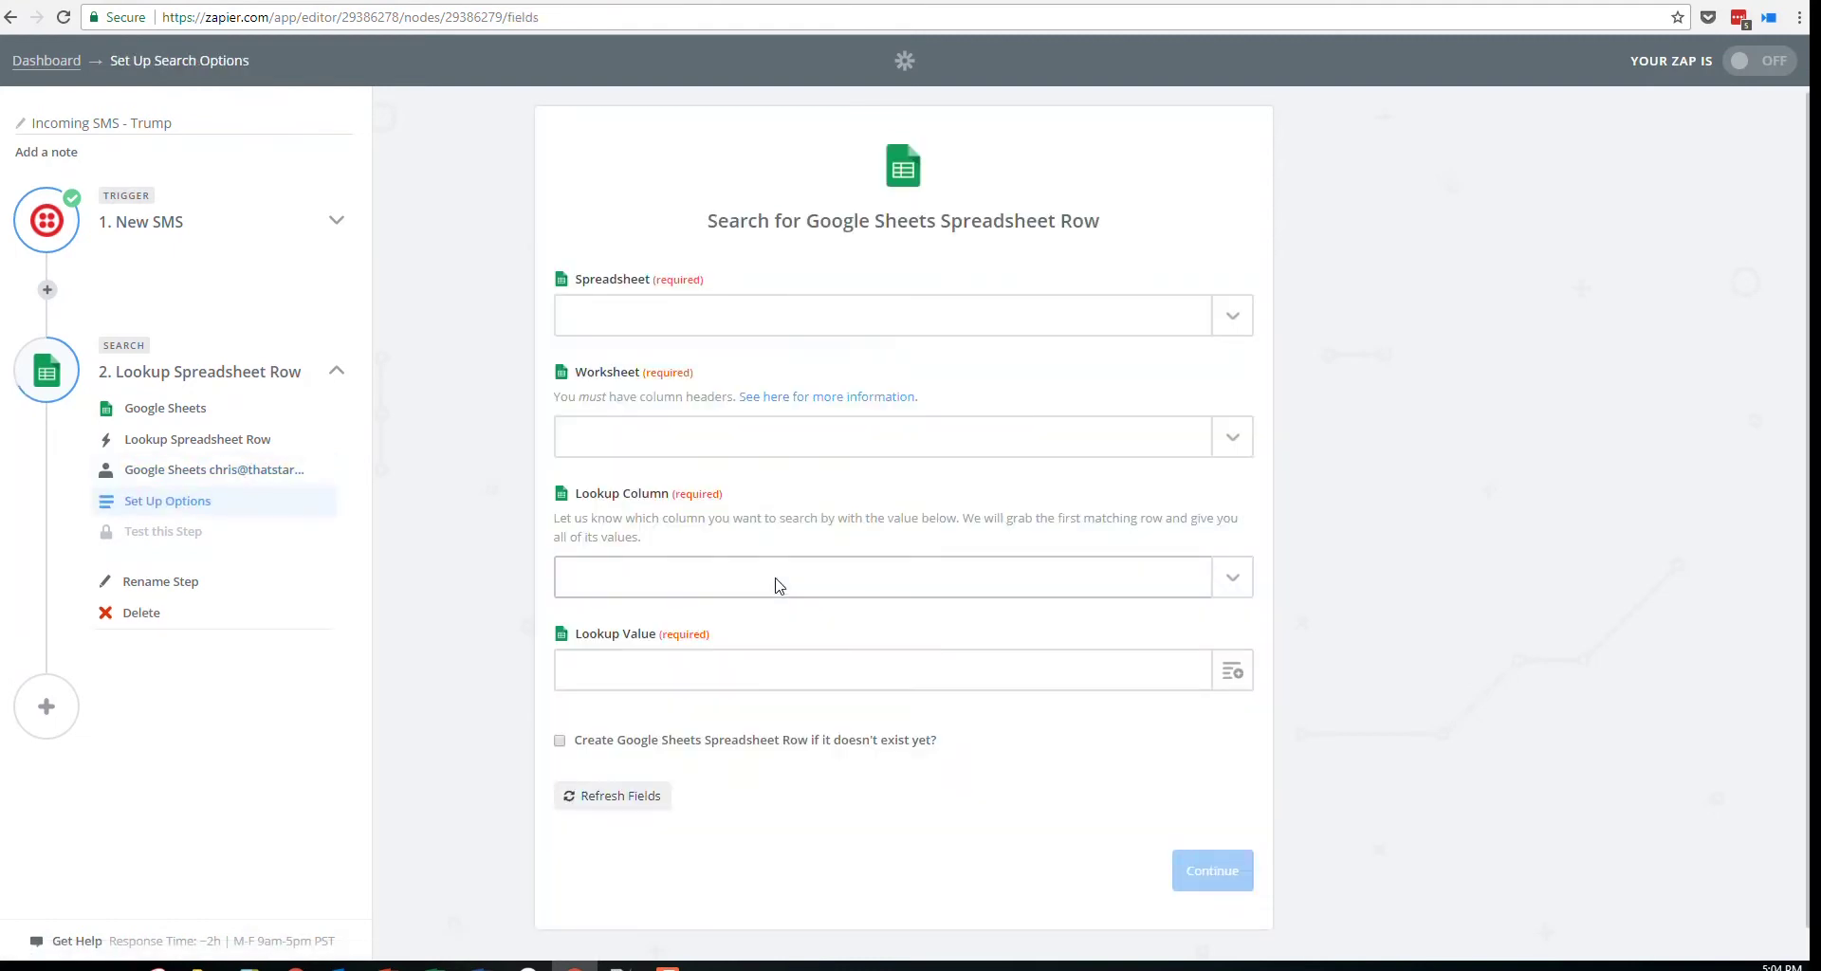
Set the lookup's spreadsheet to TrumpText and its worksheet to Payments
left_click(1143, 327)
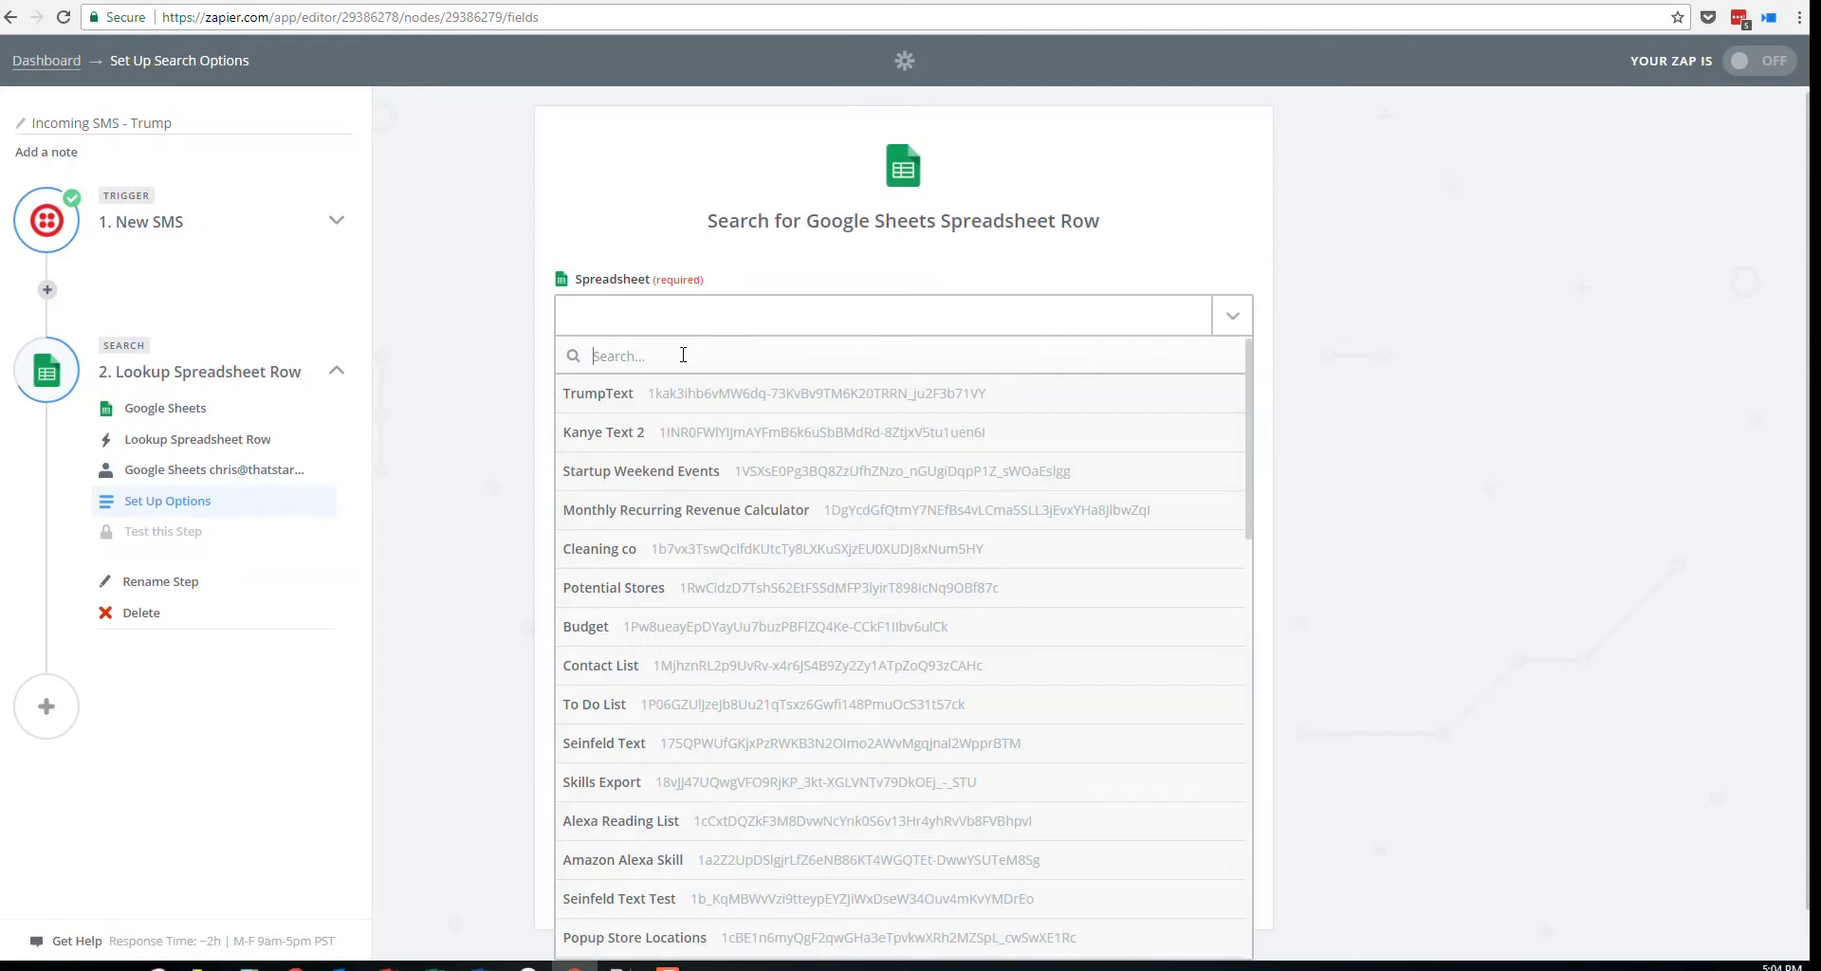
left_click(685, 394)
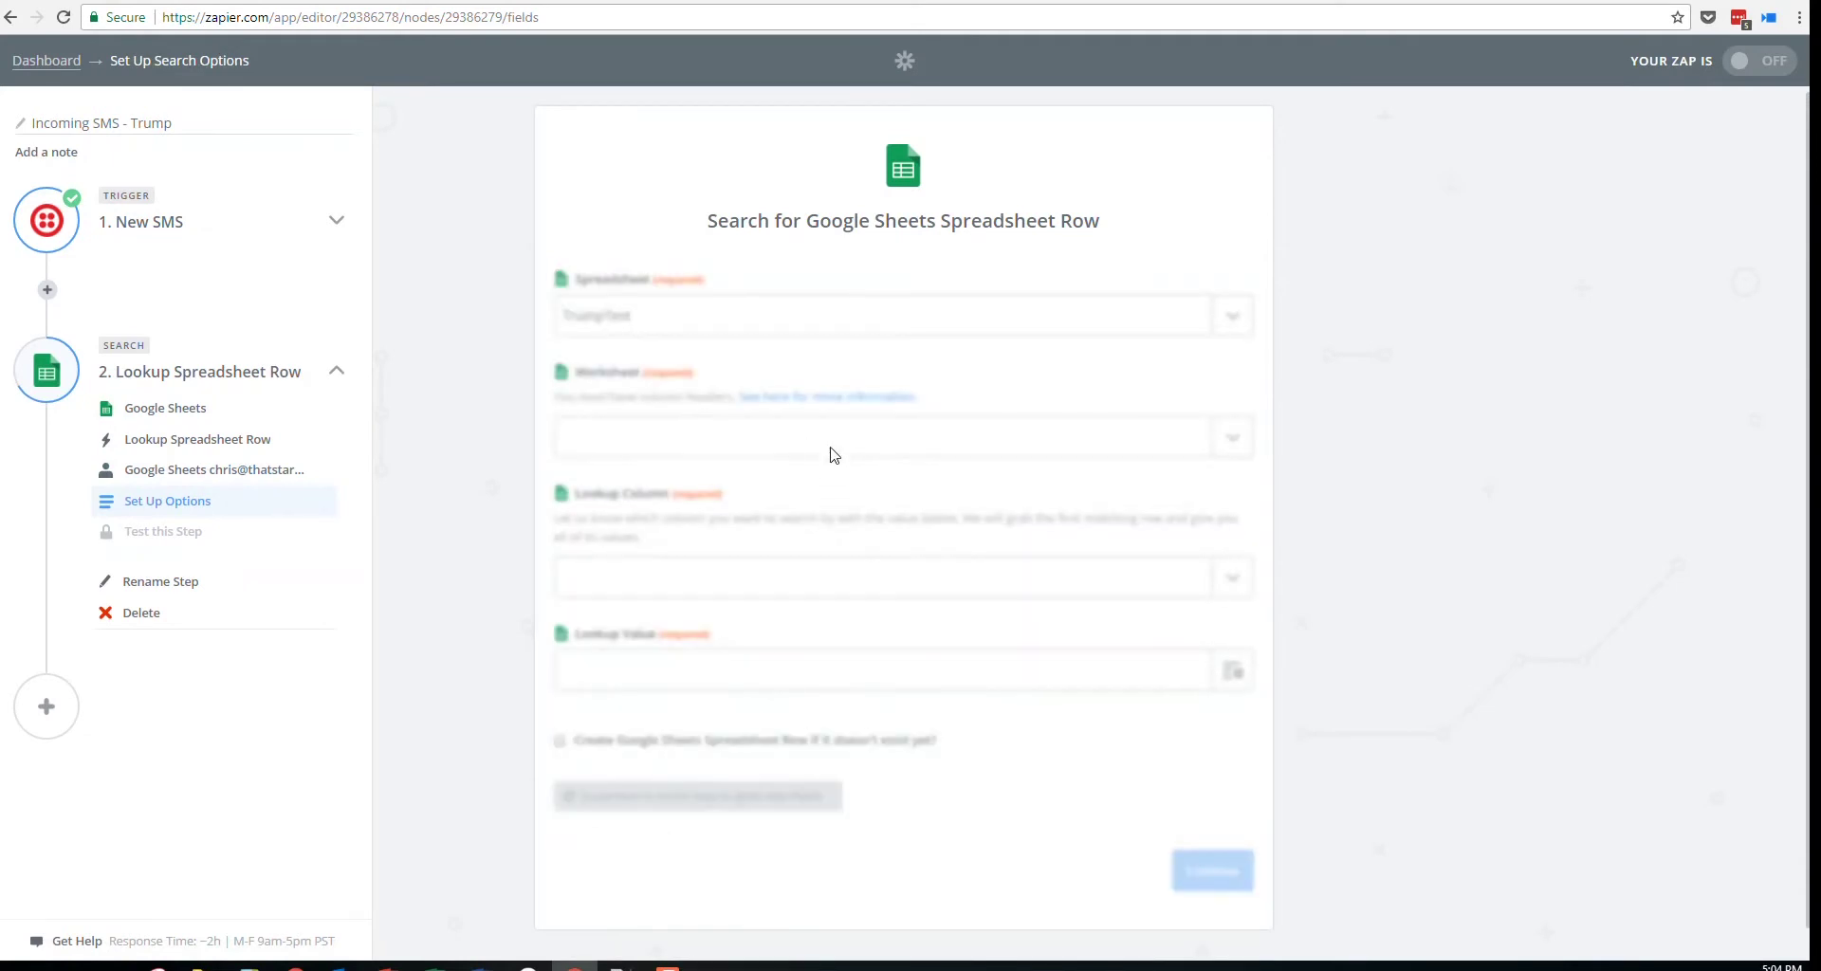
left_click(781, 448)
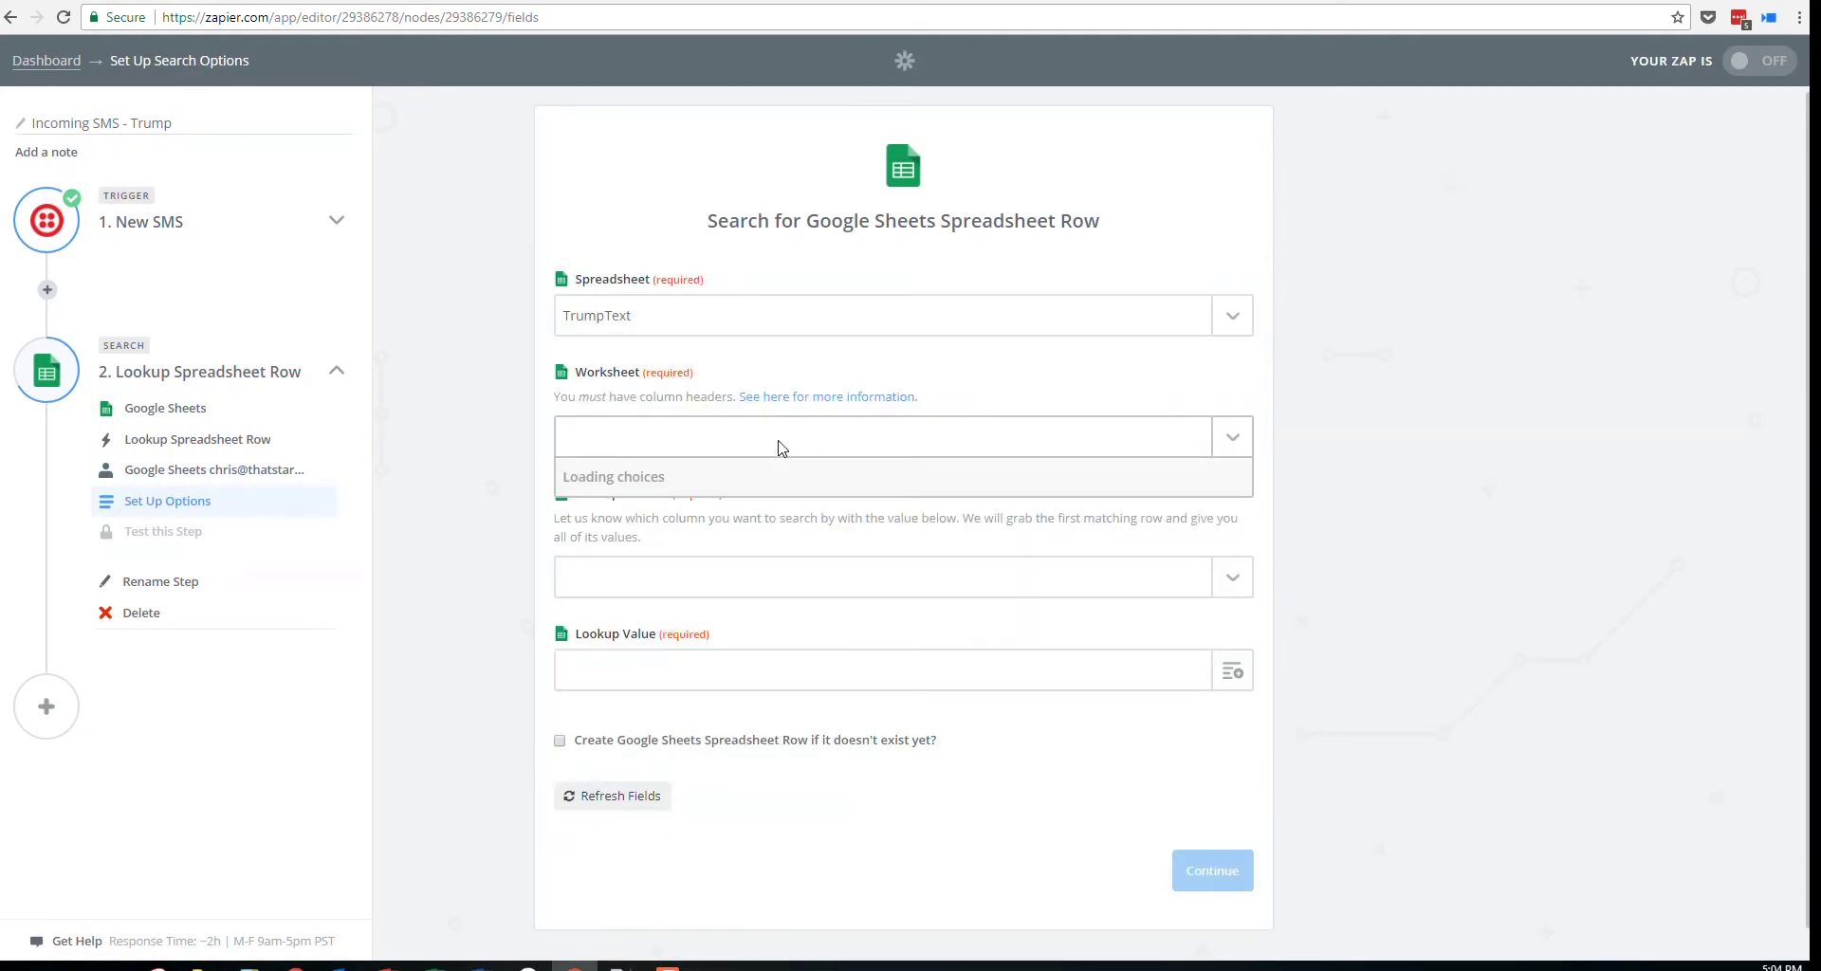
left_click(655, 520)
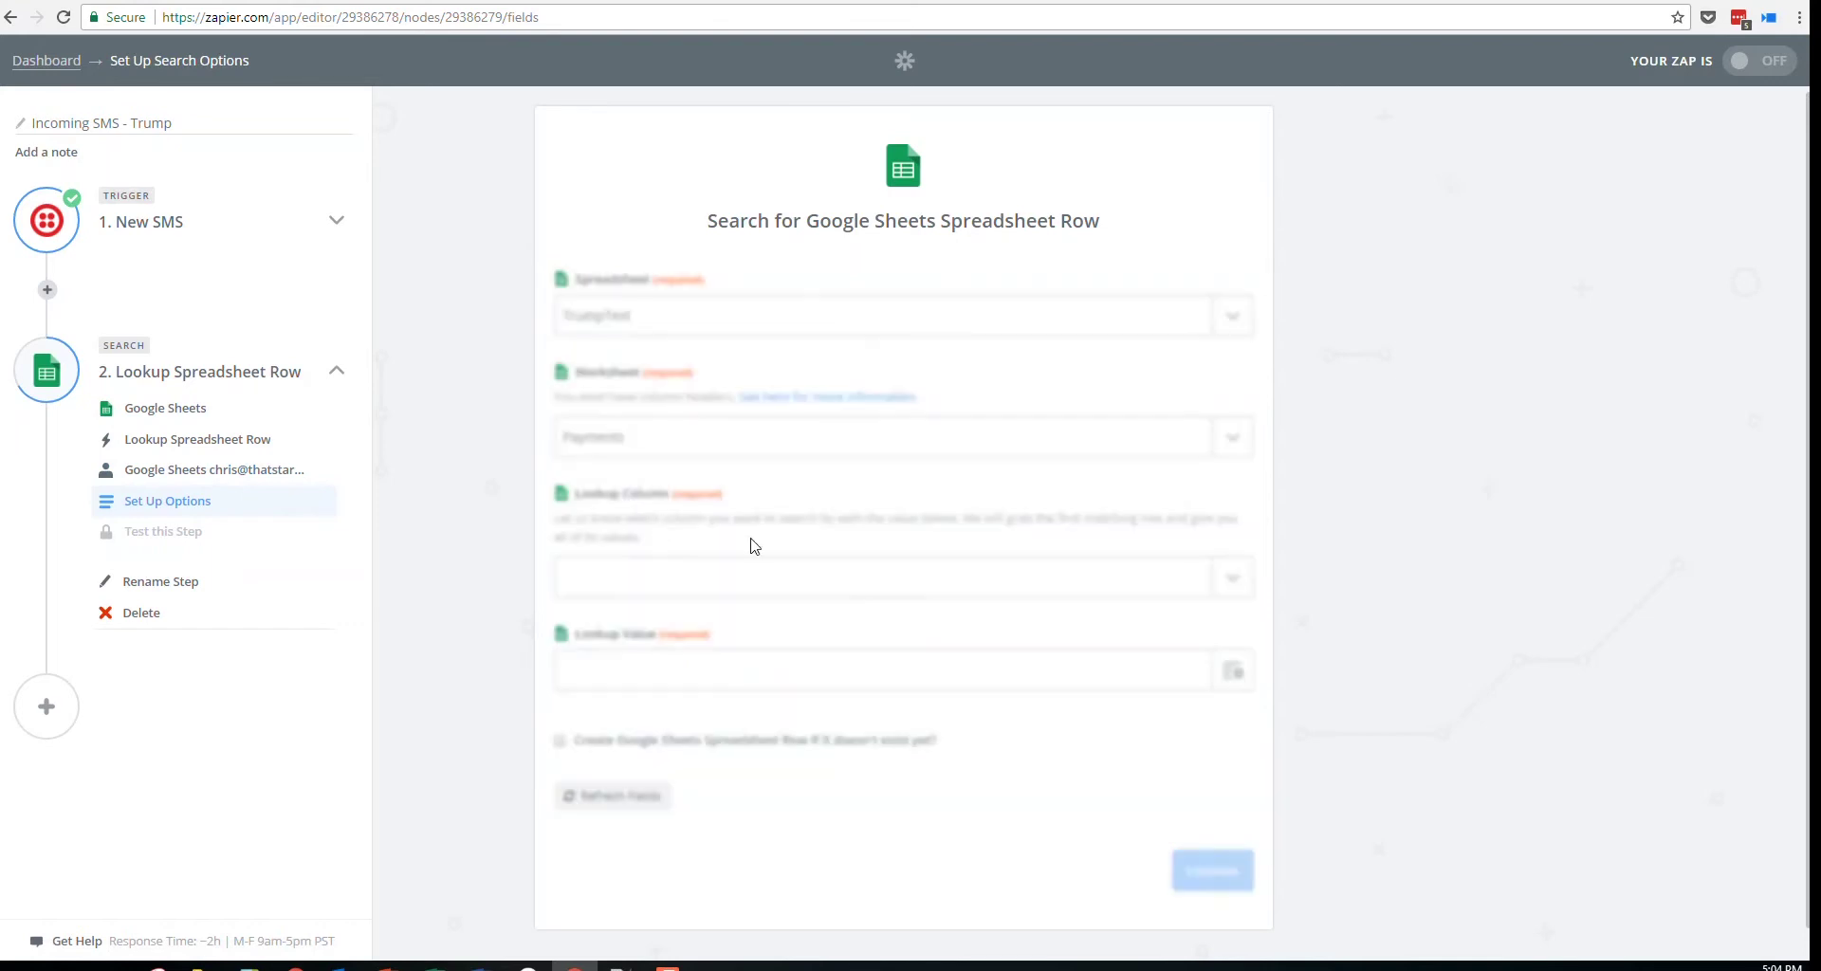
Set the lookup column of the spreadsheet row search to Friends Phone Number
left_click(862, 577)
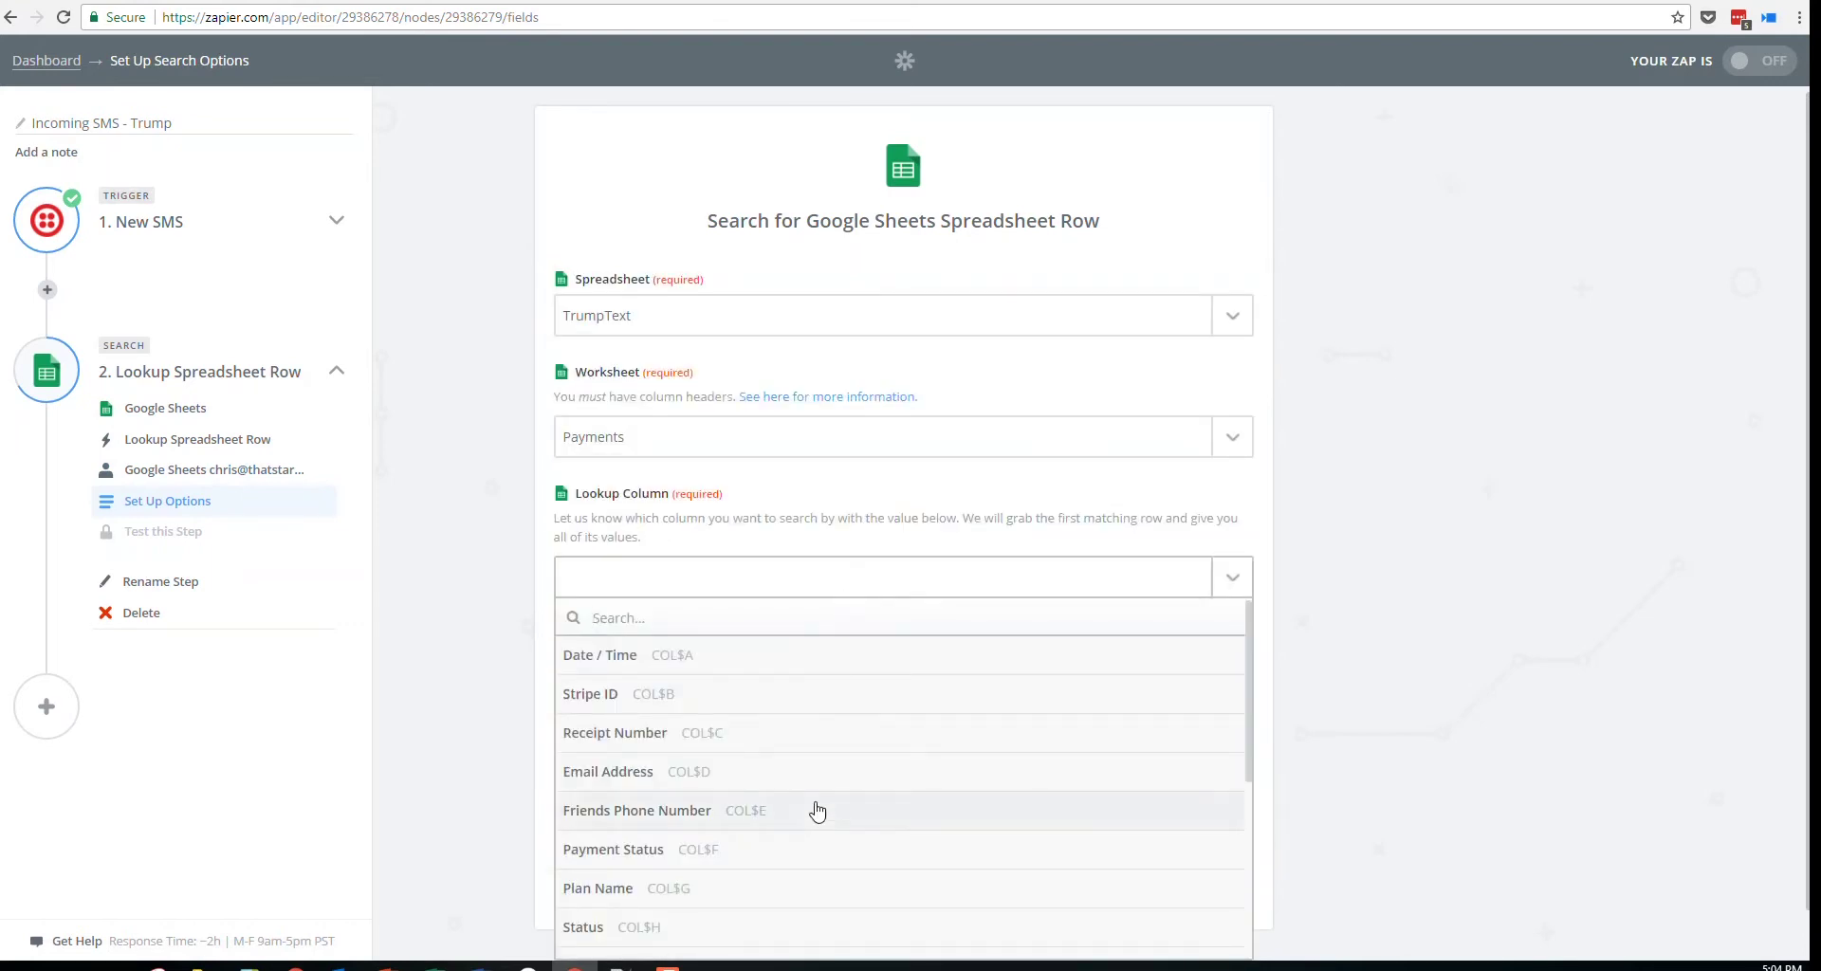
scroll(729, 727, "down", 3)
scroll(730, 728, "down", 2)
scroll(730, 727, "up", 2)
scroll(730, 728, "up", 3)
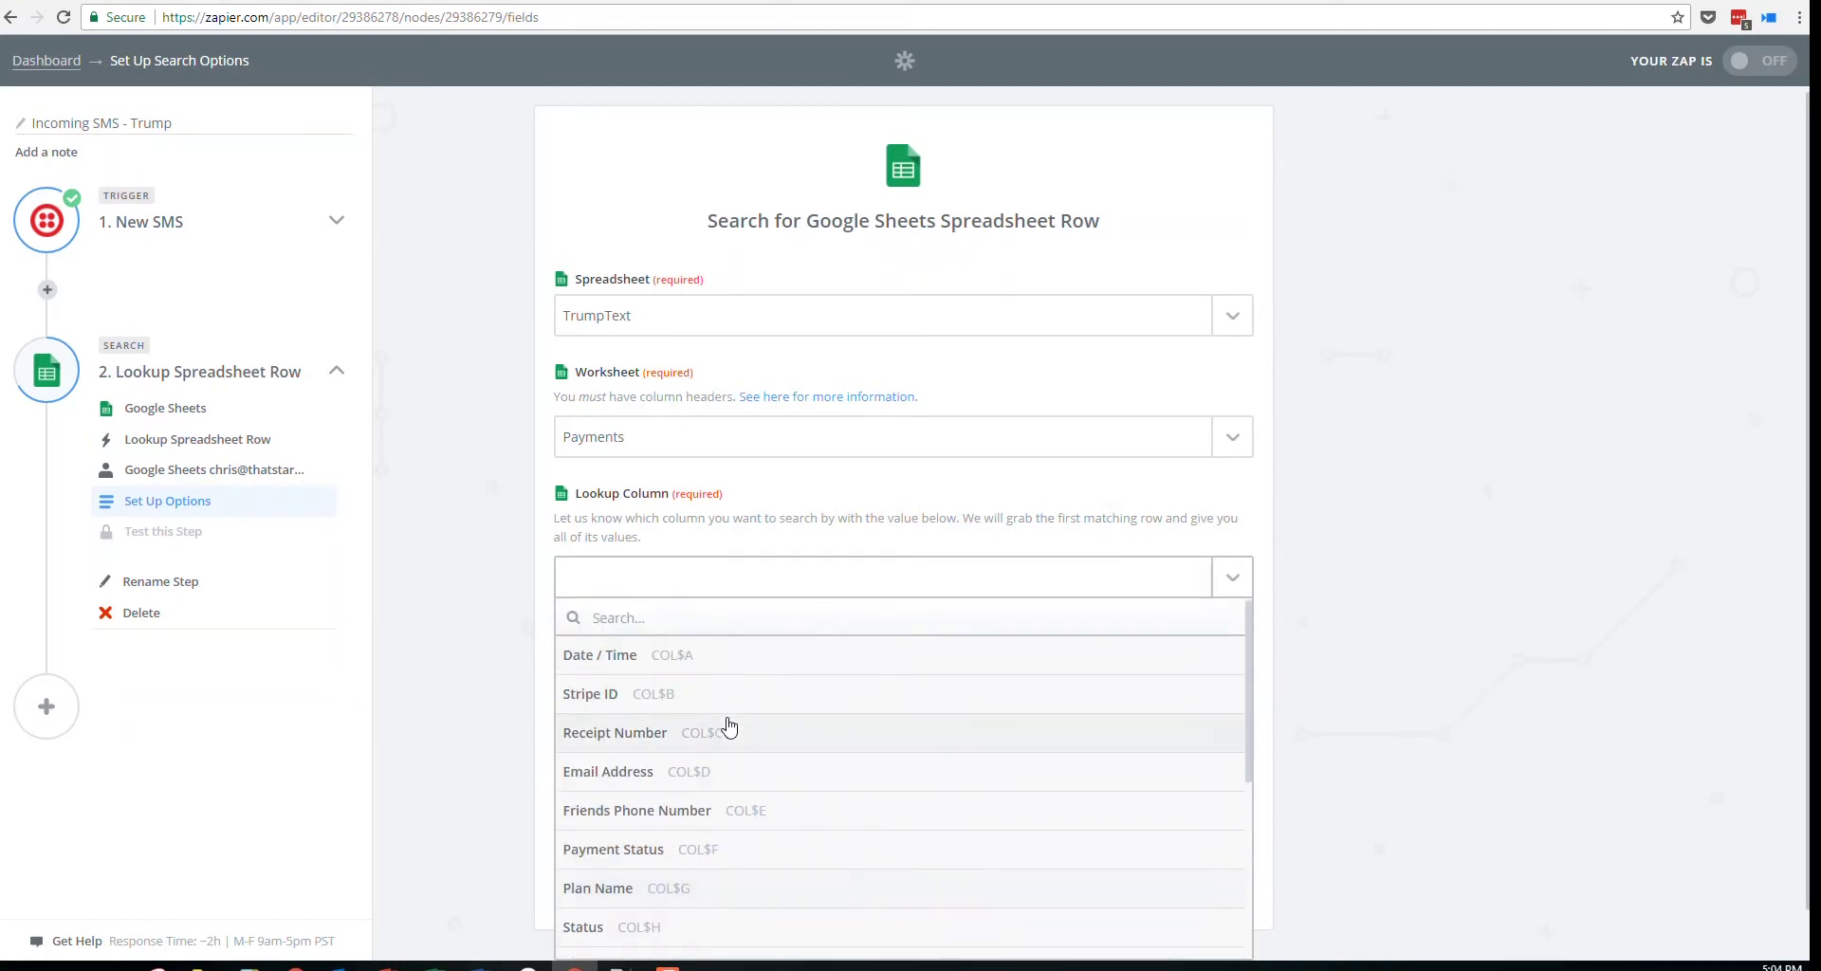
left_click(700, 816)
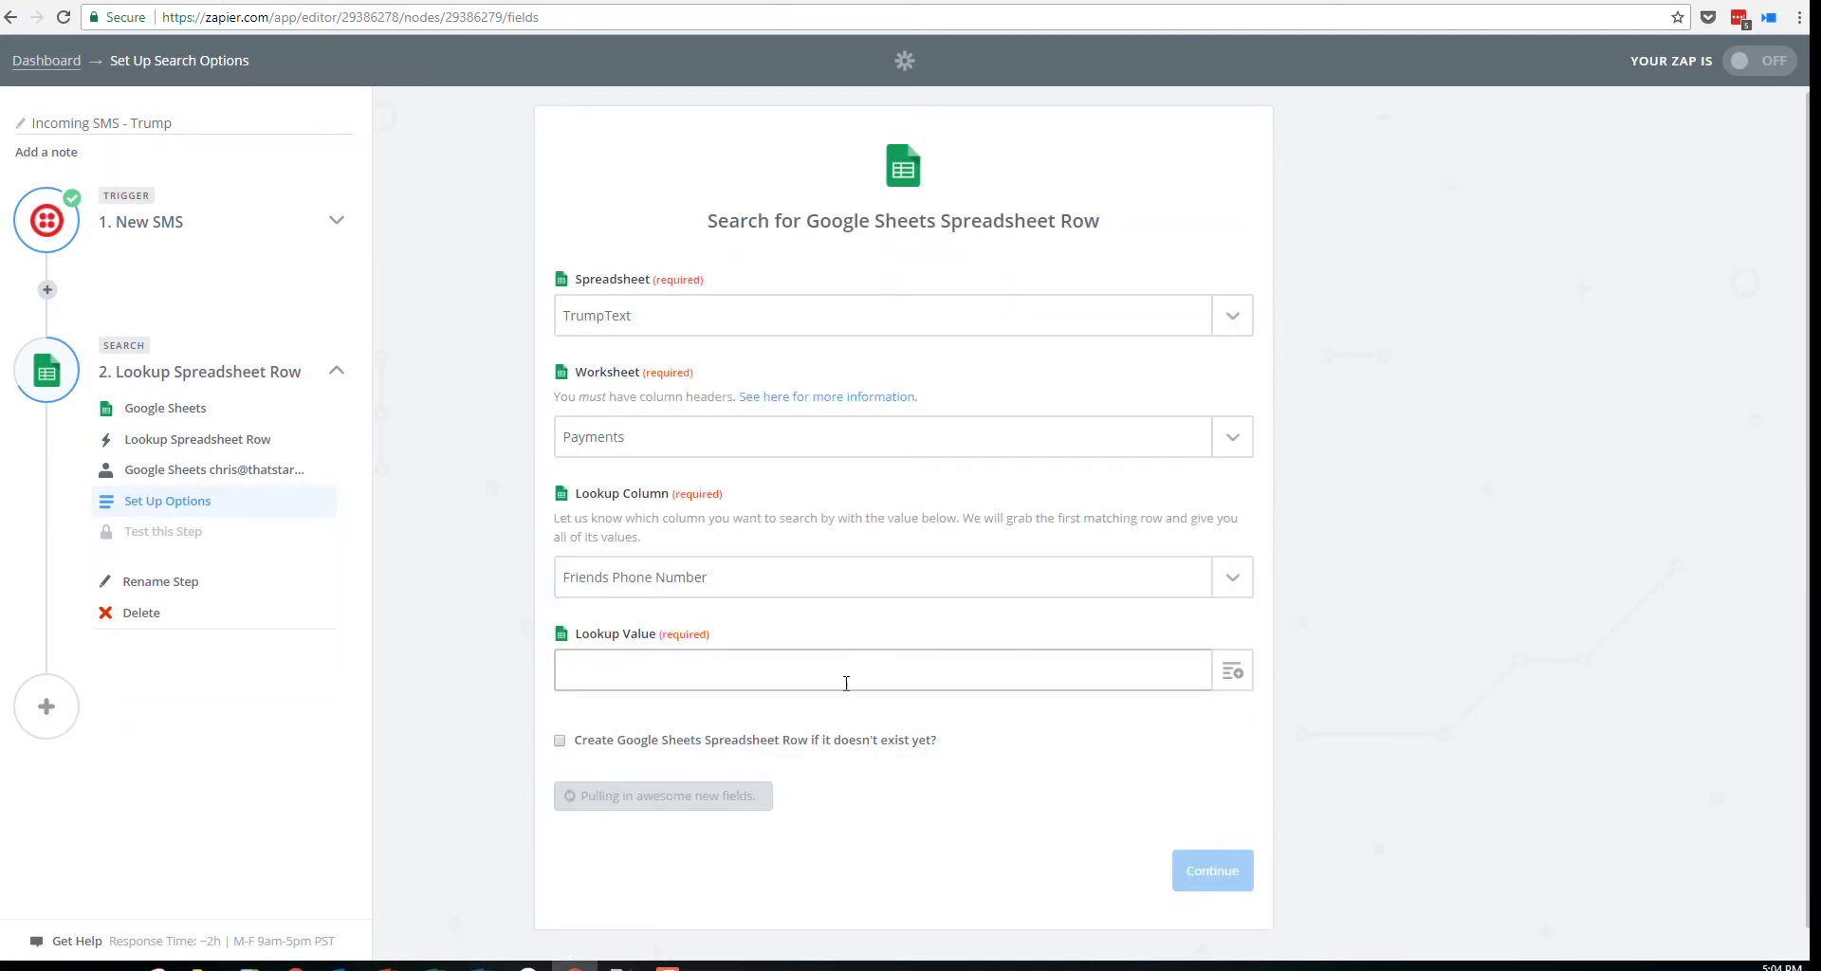
Try the row search with the From number of the New SMS step as the lookup value
left_click(1233, 680)
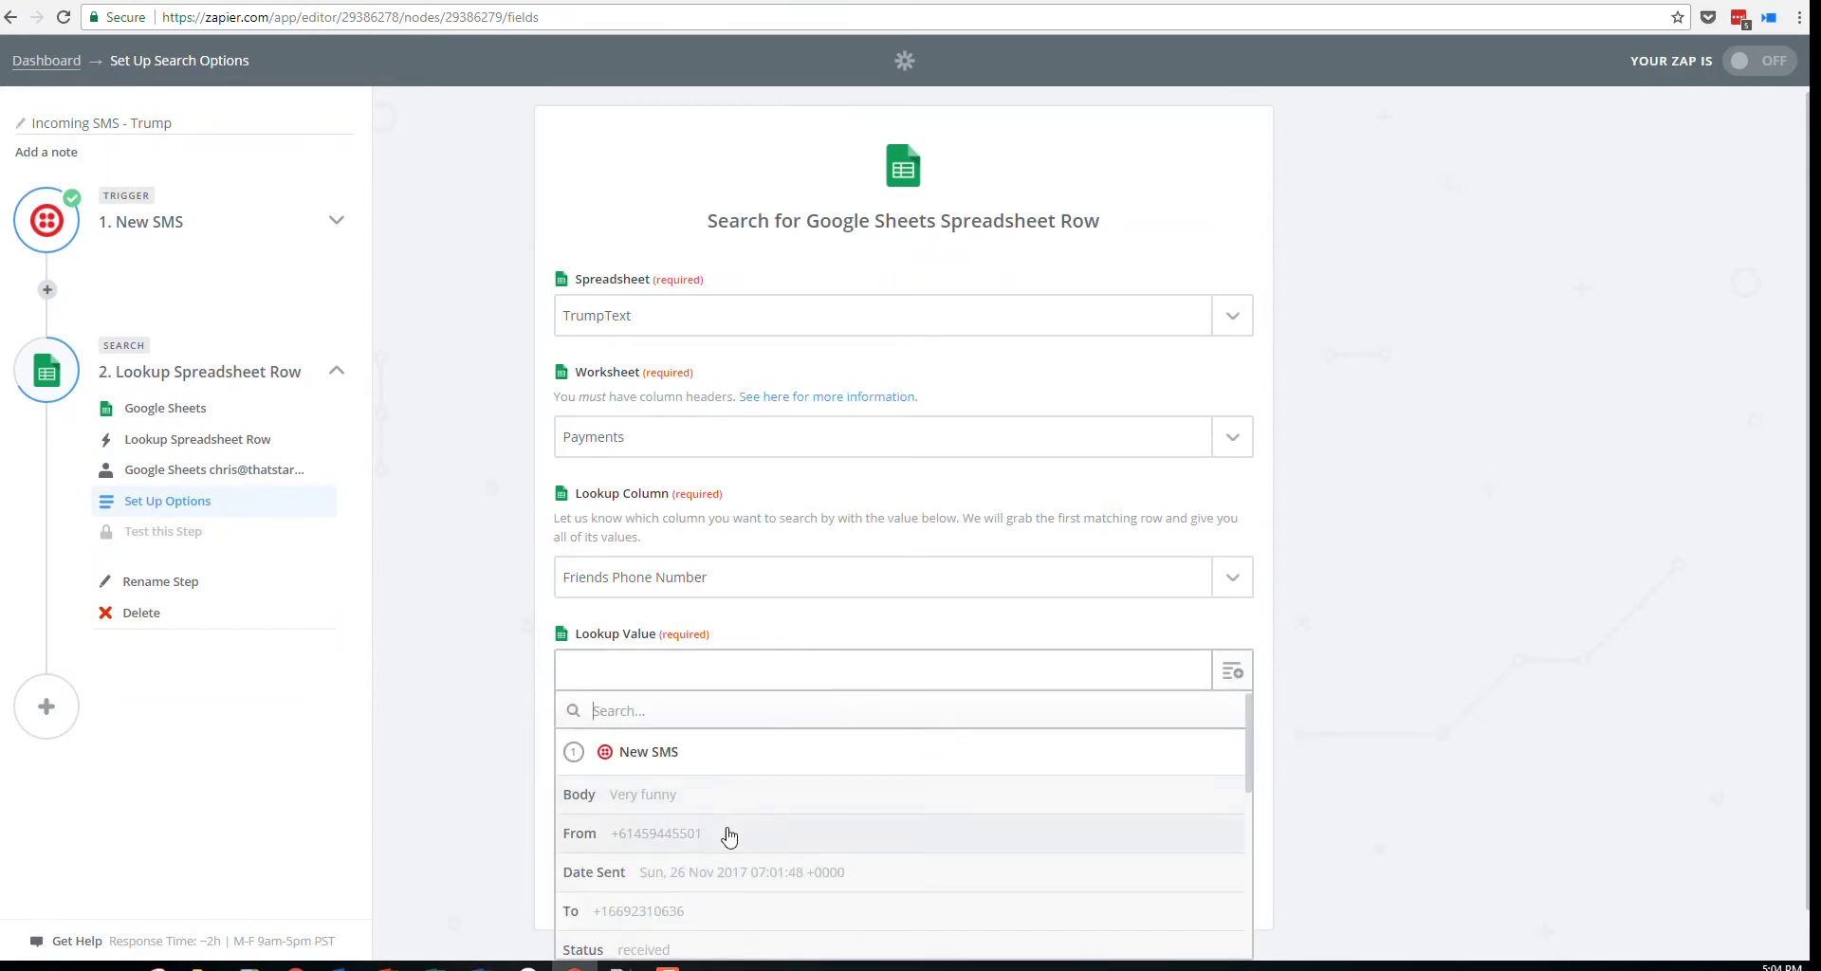
left_click(633, 844)
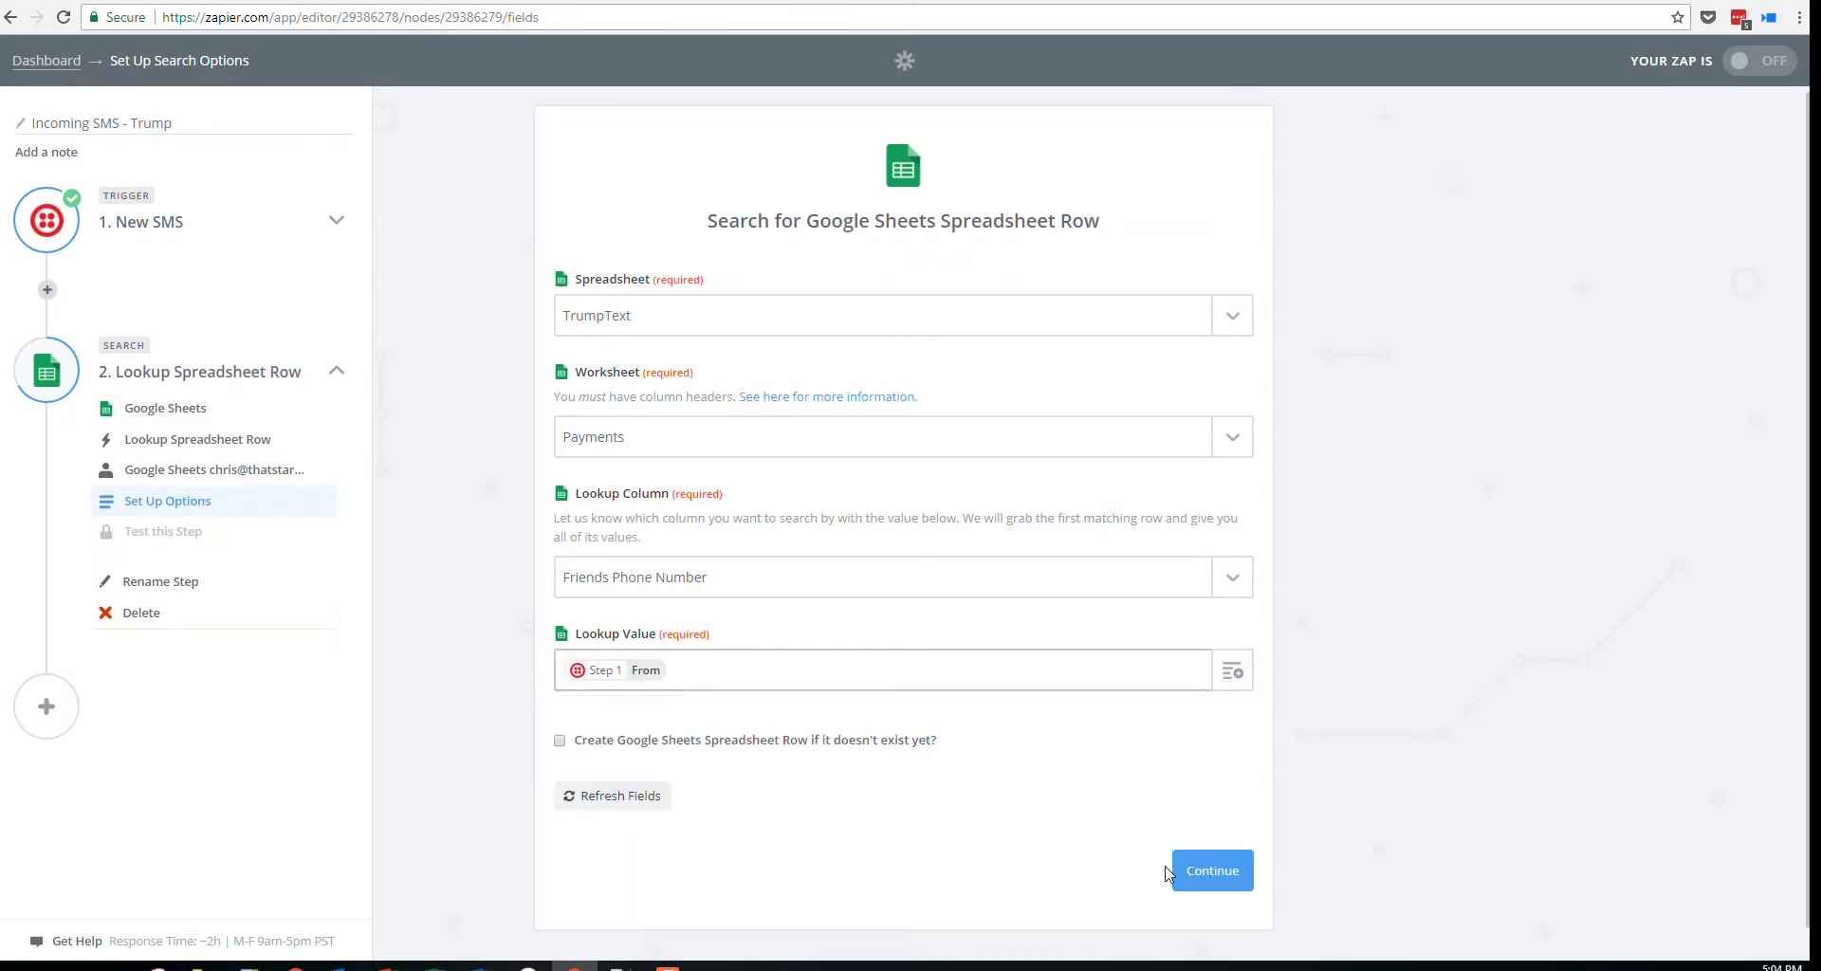
left_click(1205, 870)
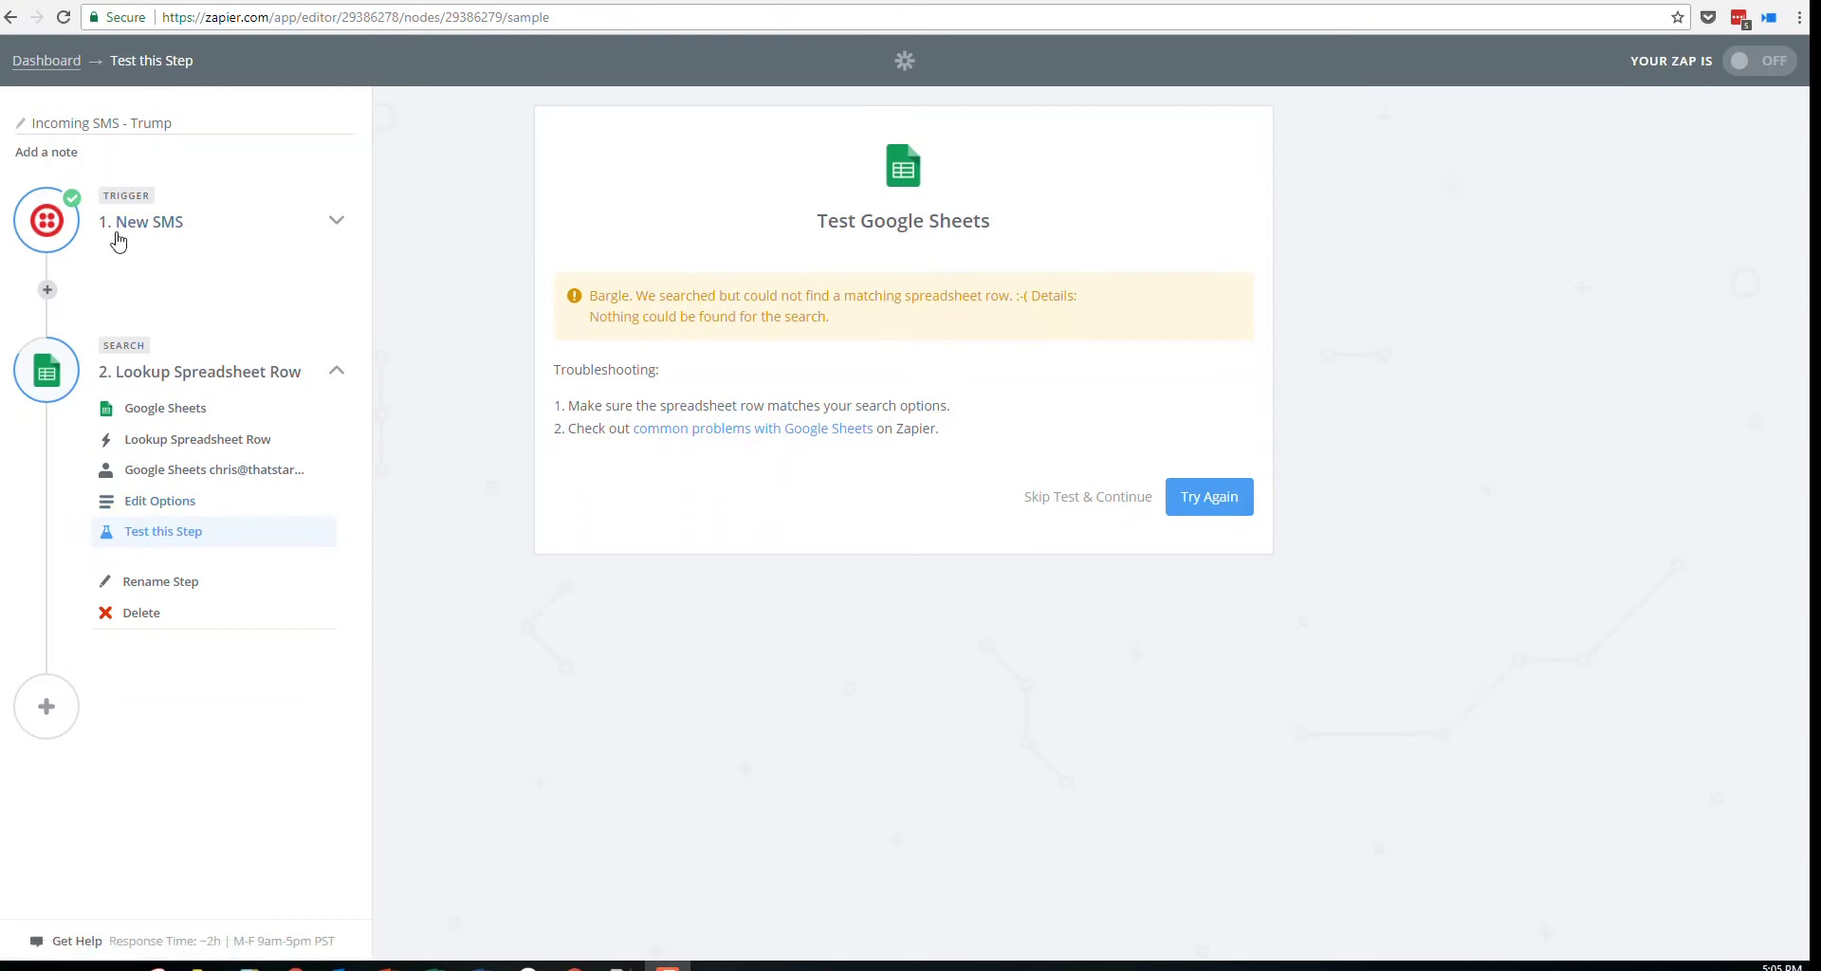
Insert a new step after the New SMS trigger, and check the Friends Phone Number format in the TrumpText sheet's Payments worksheet
left_click(47, 290)
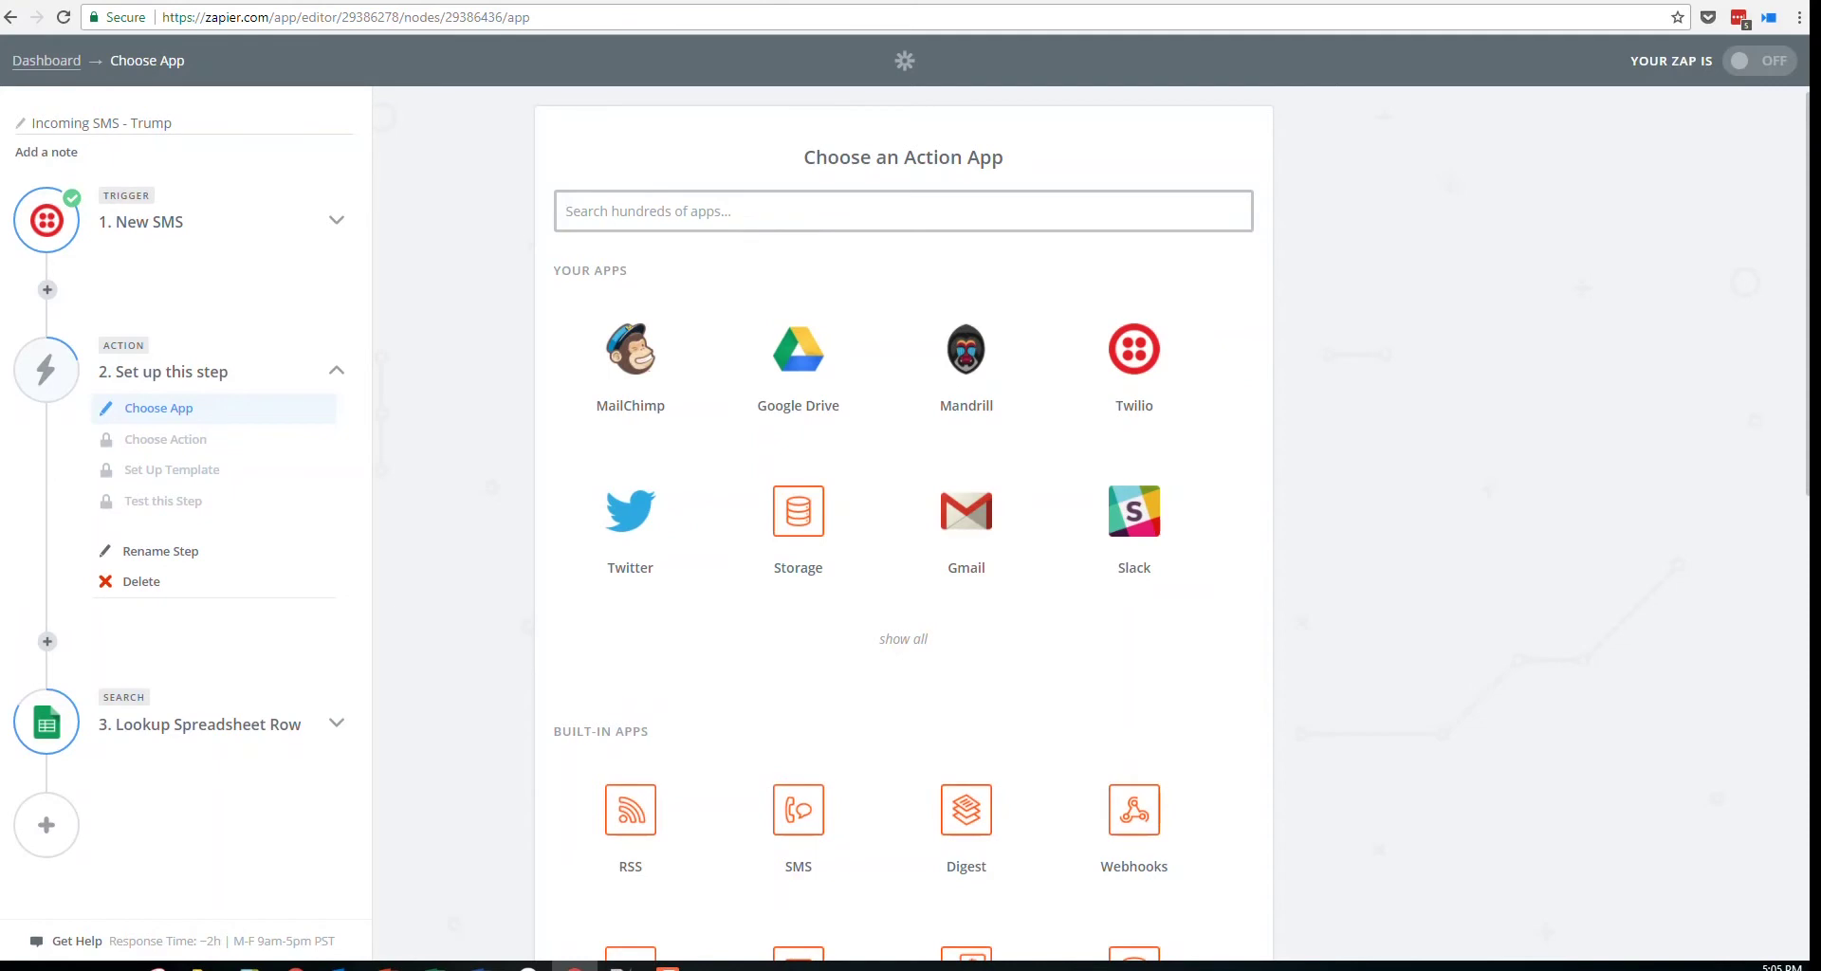
key("ctrl+Tab")
left_click(577, 303)
left_click_drag(465, 204, 466, 251)
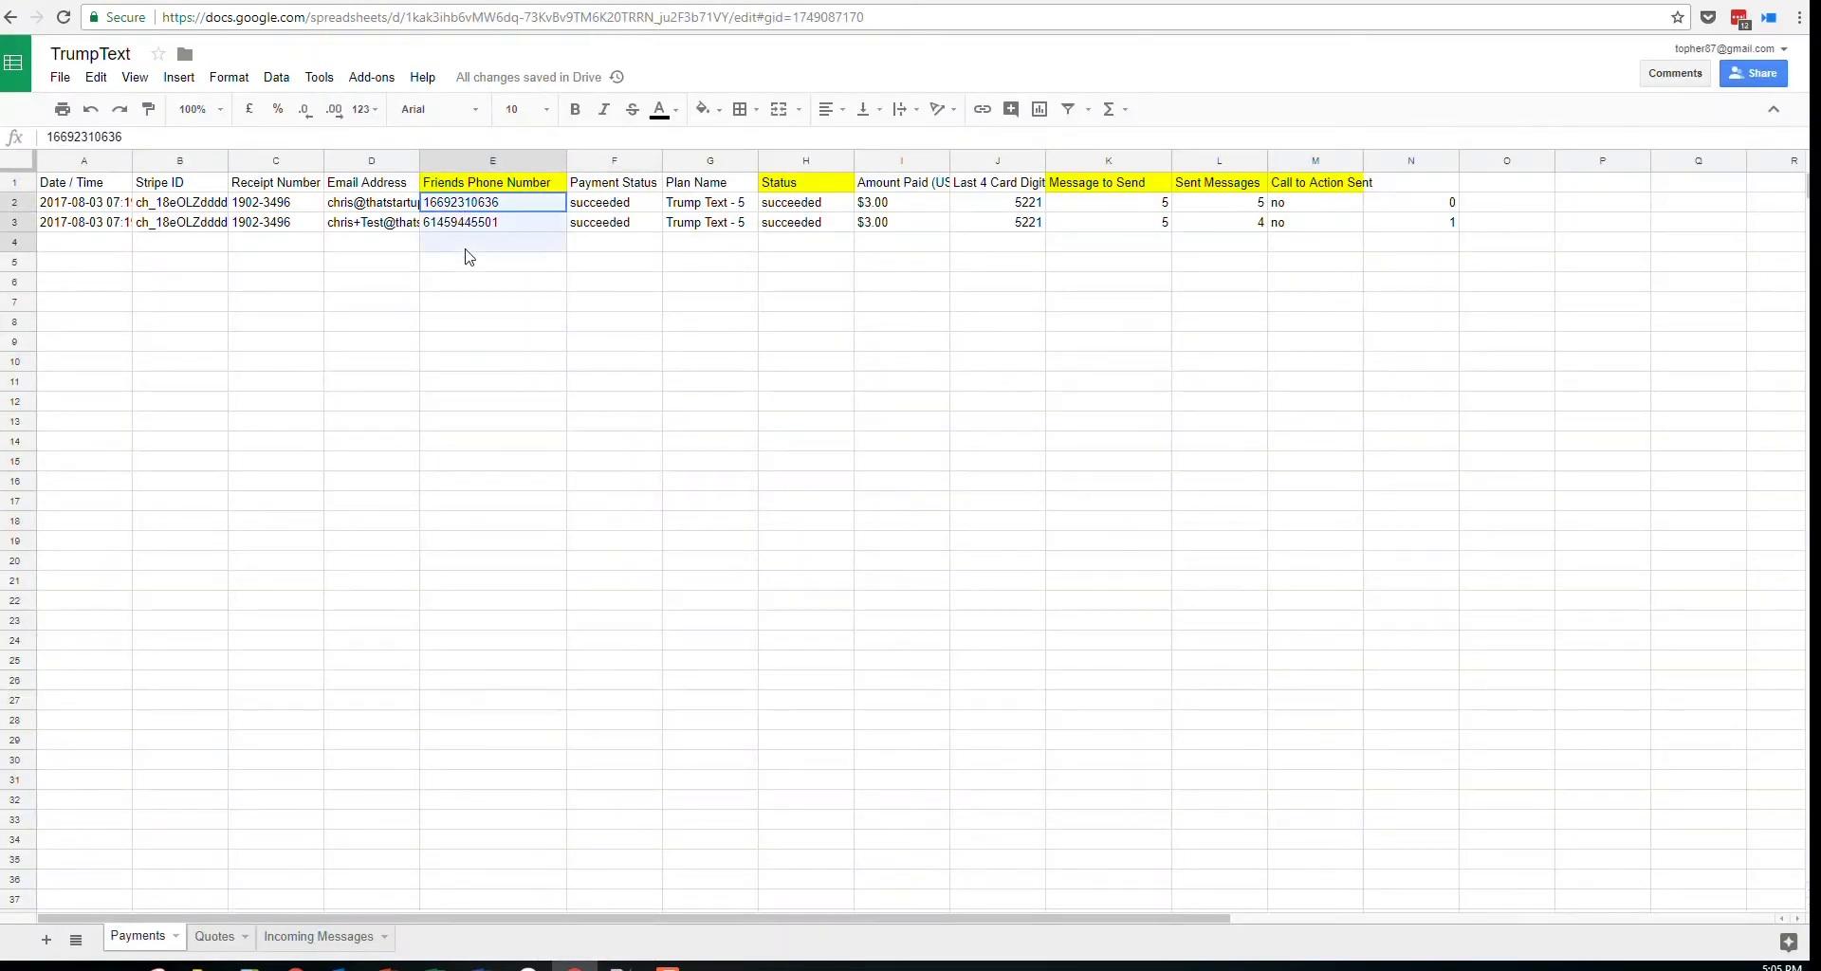
left_click(471, 364)
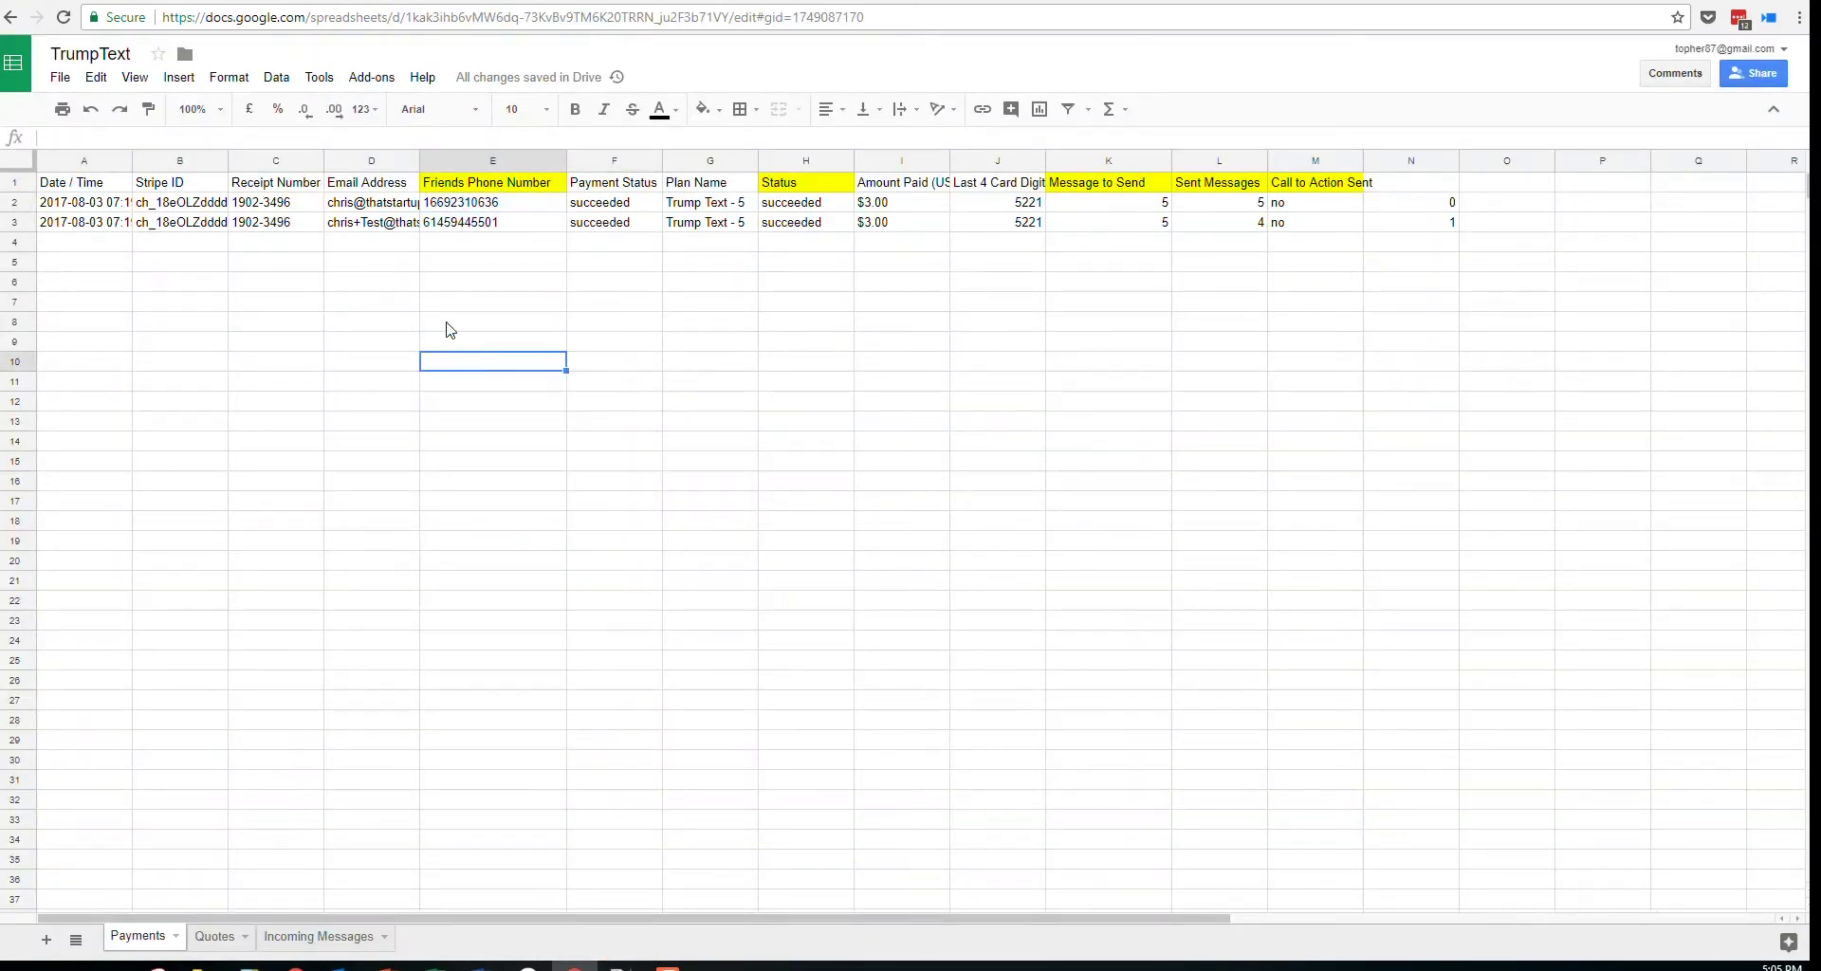
Back in Zapier, make the inserted step a Formatter by Zapier action of the Text type
left_click(270, 1)
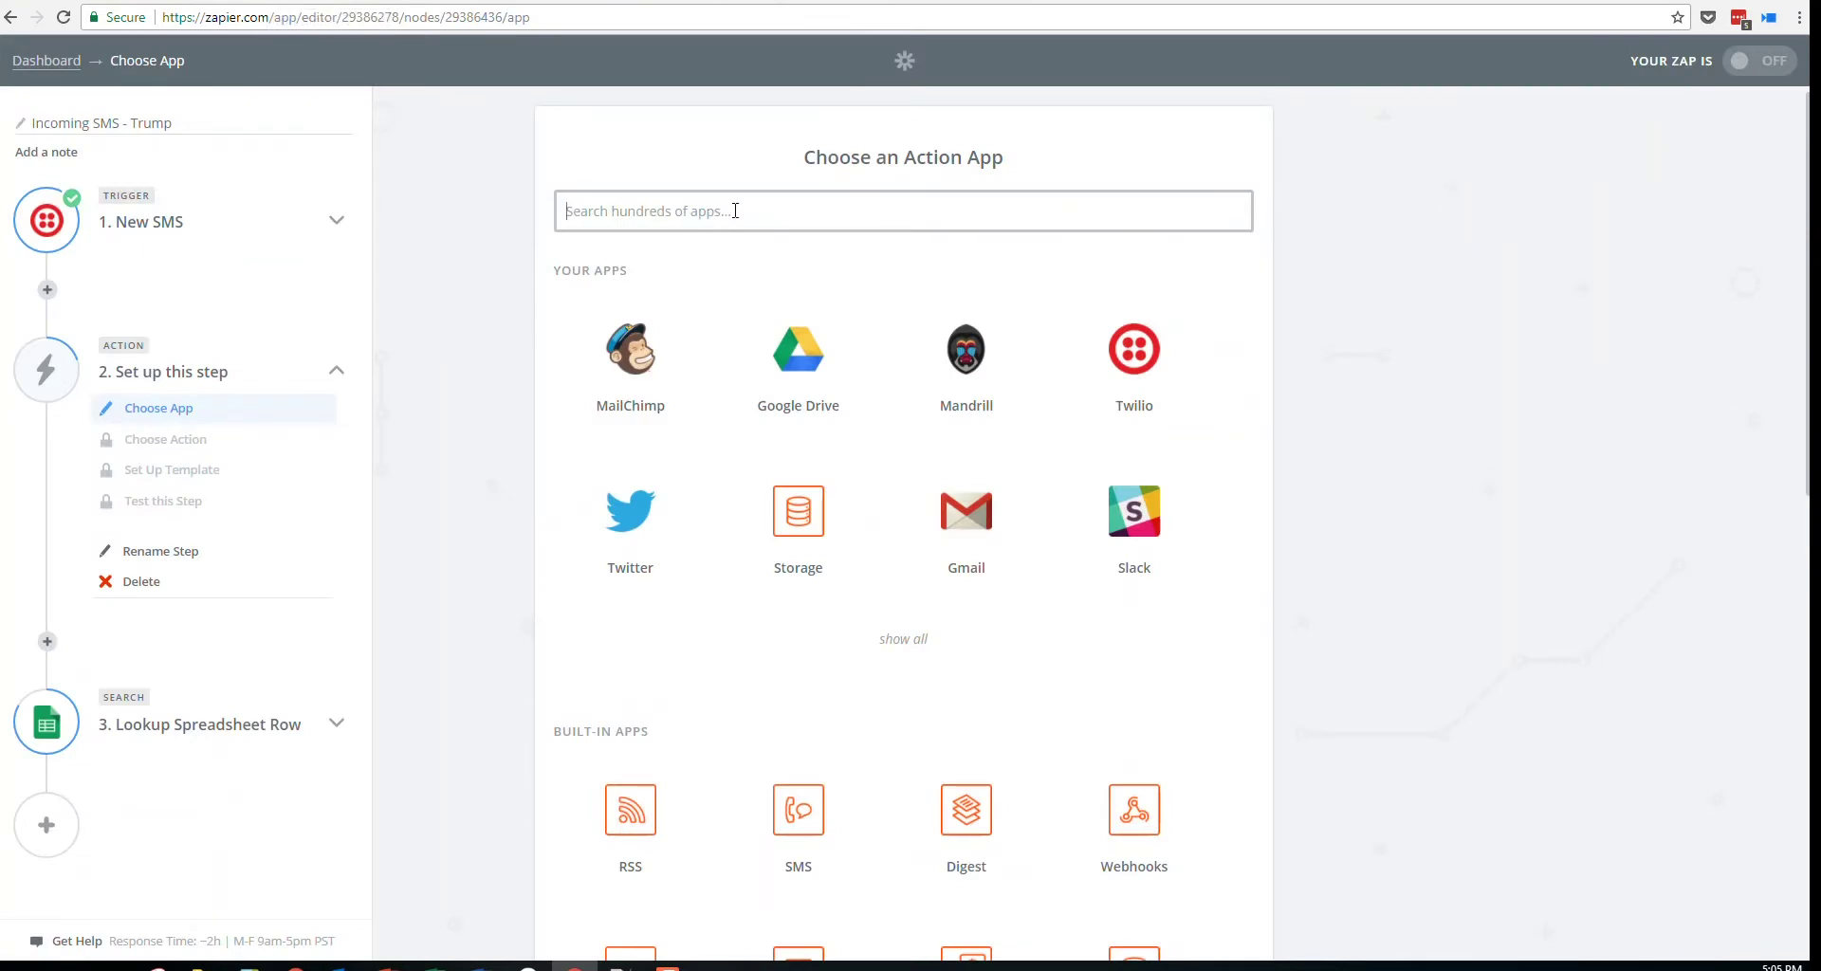
scroll(1284, 516, "down", 3)
scroll(1266, 624, "down", 3)
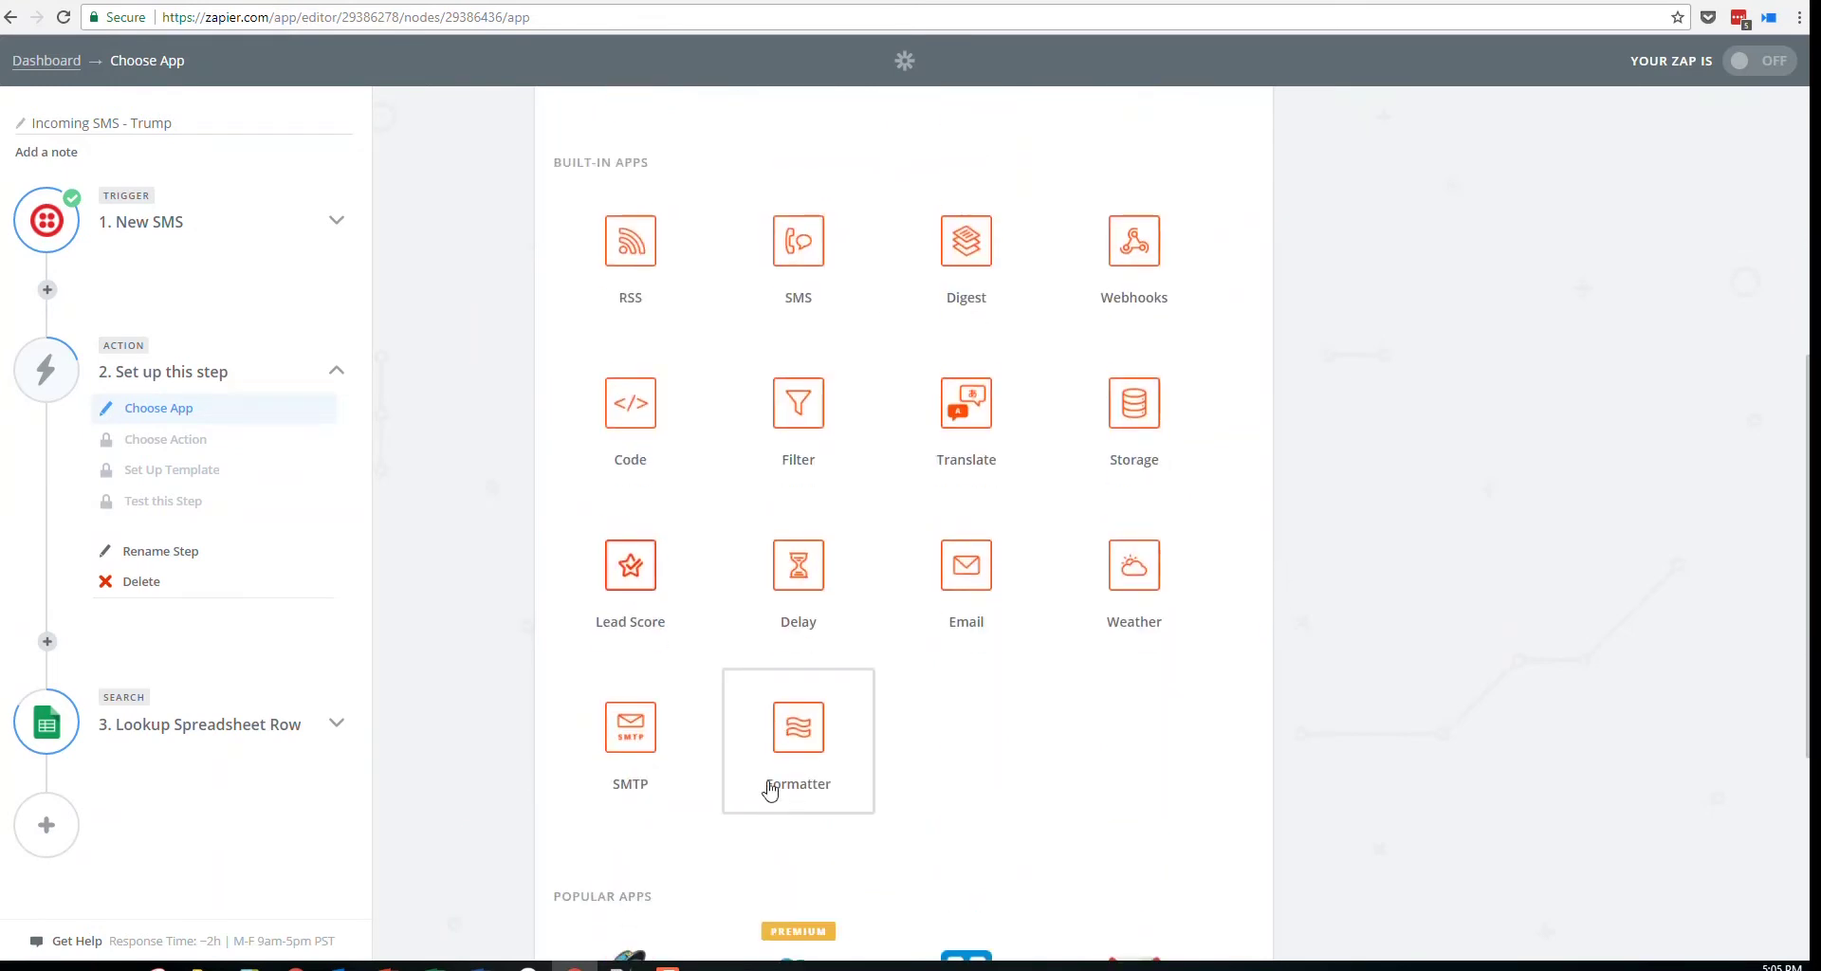
left_click(770, 790)
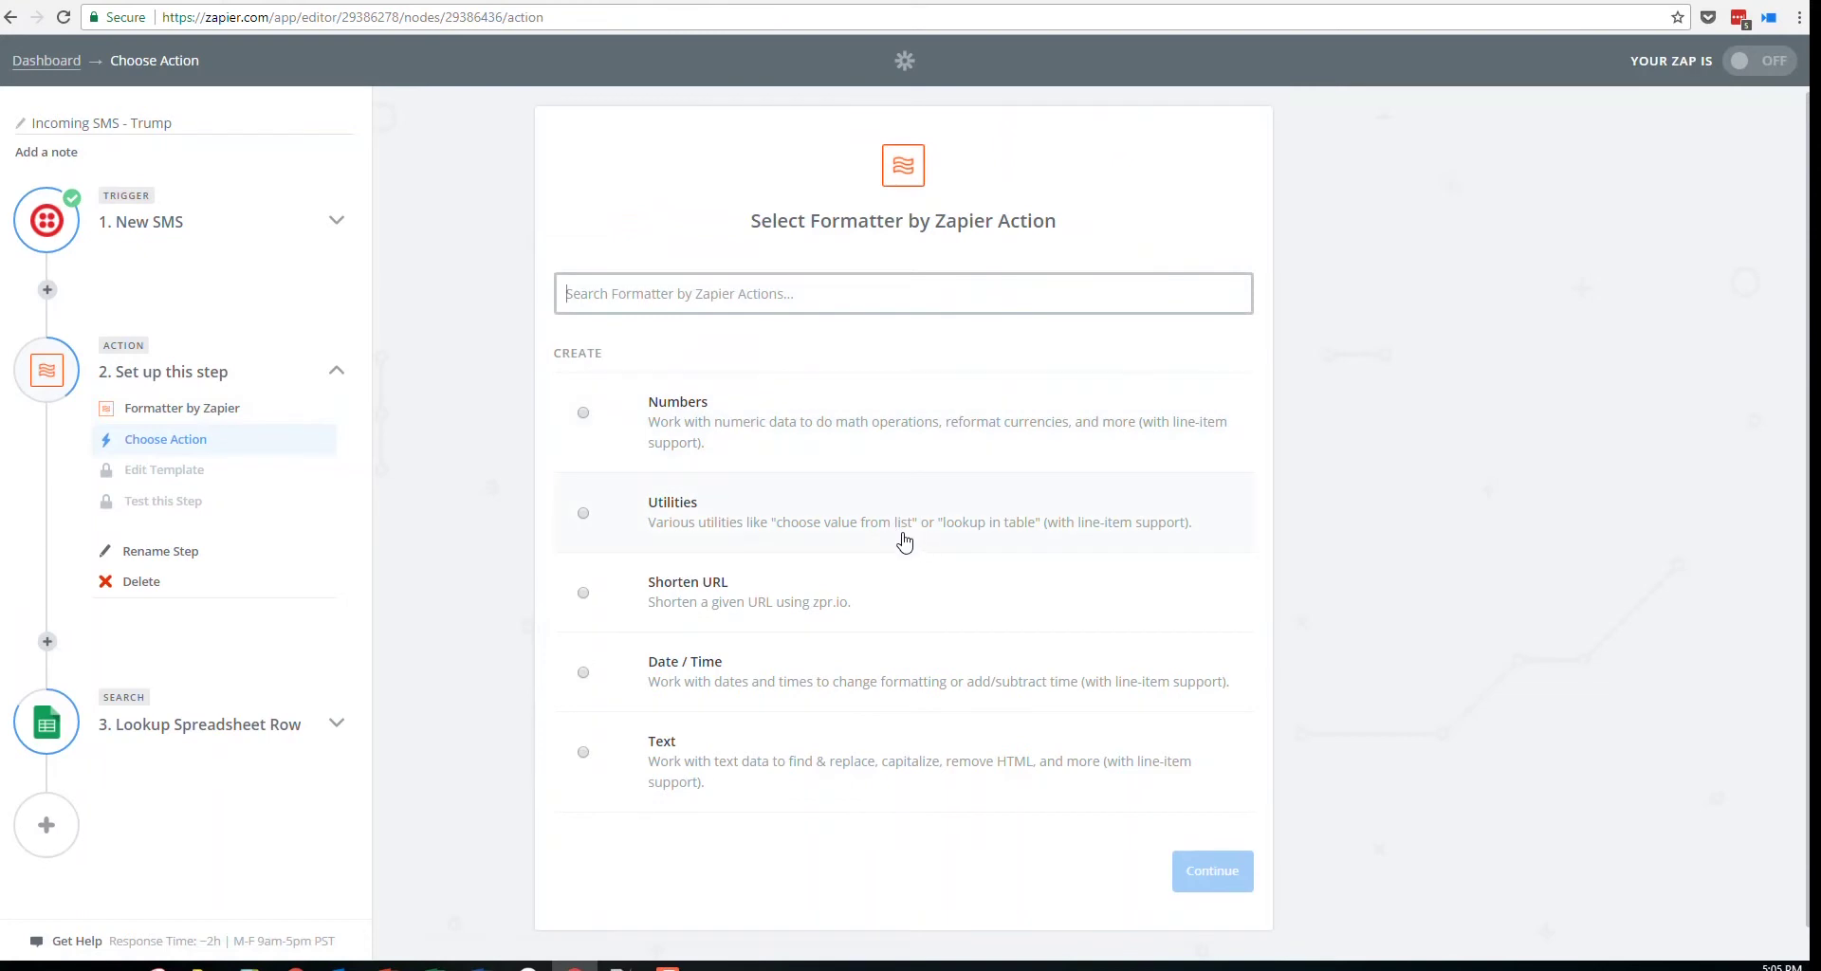
left_click(837, 787)
left_click(1233, 867)
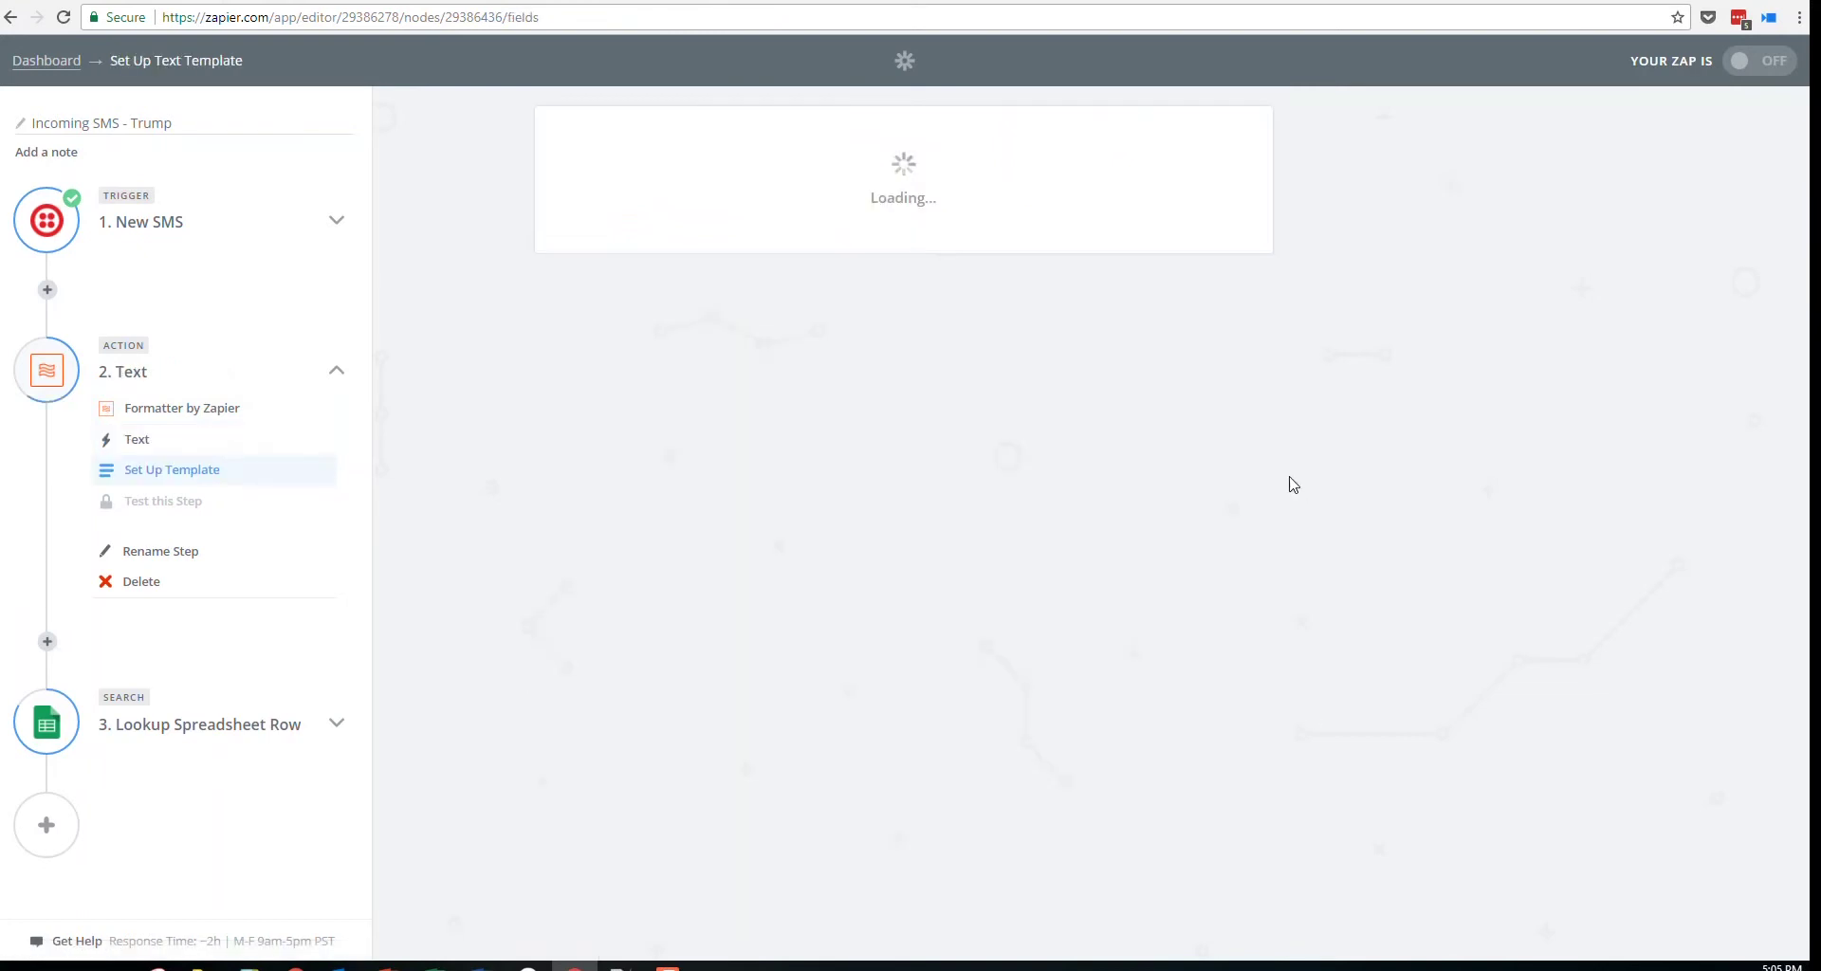
Set the text transform to Split Text, with the New SMS From number as input and + as separator
left_click(901, 327)
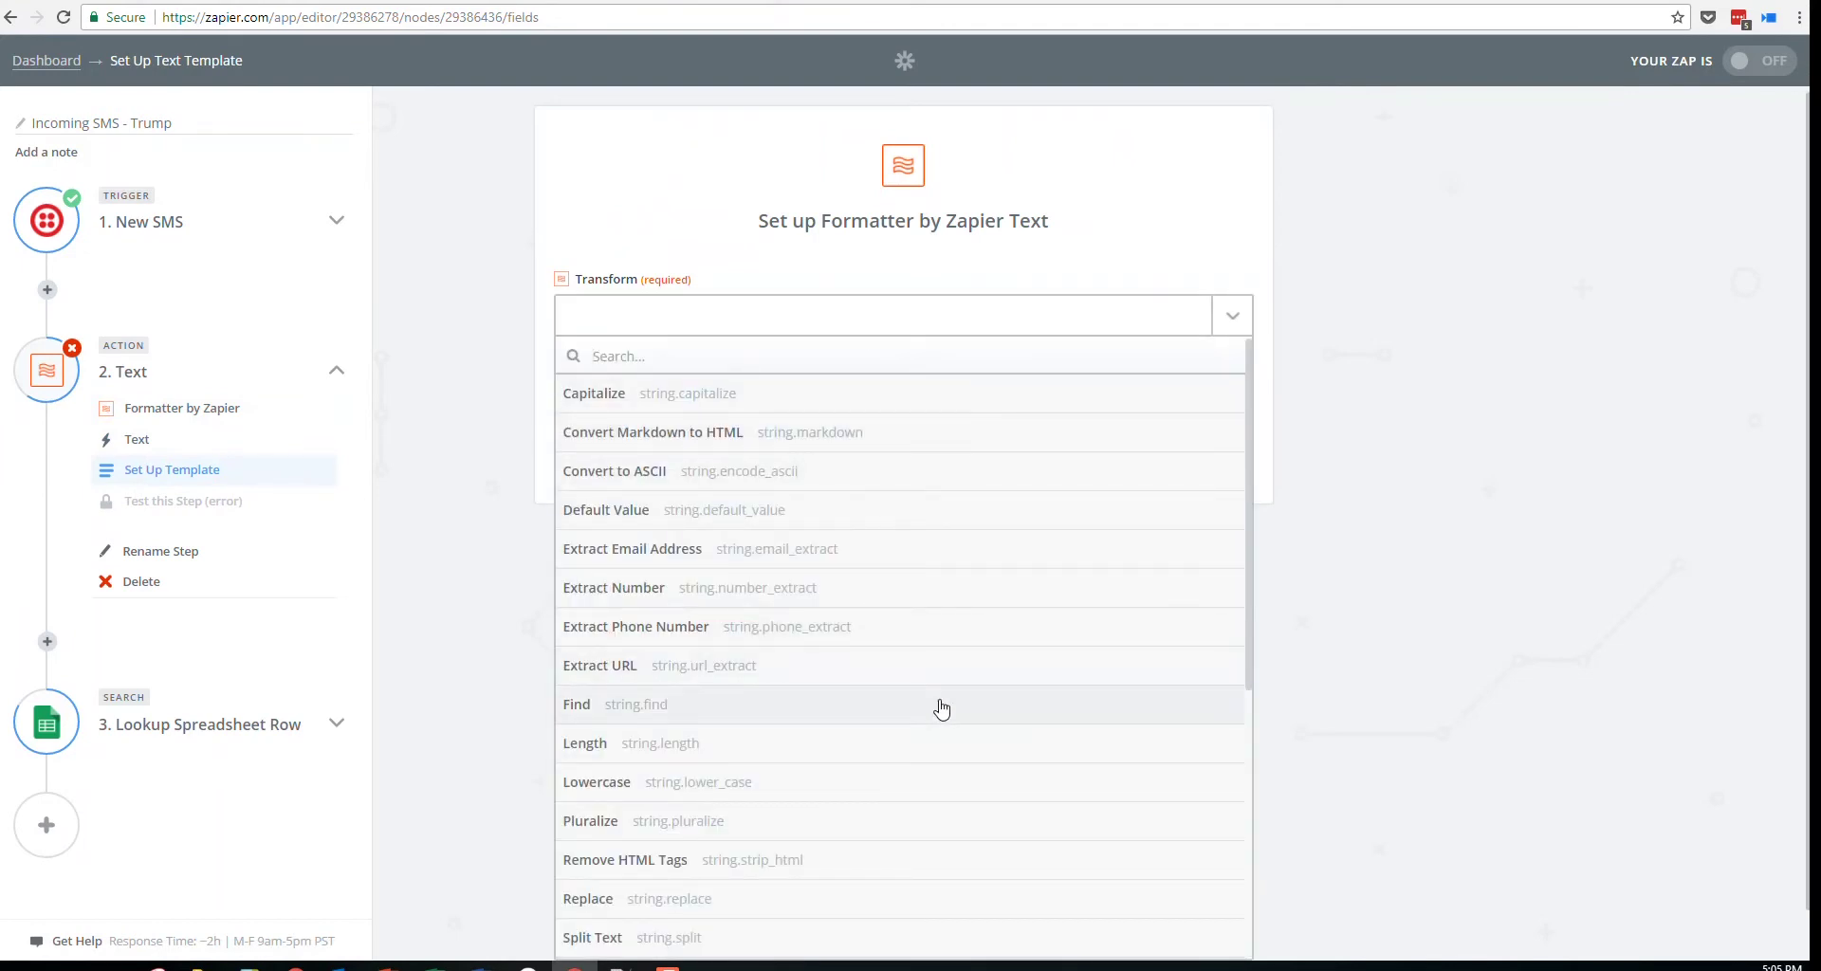
scroll(924, 711, "down", 1)
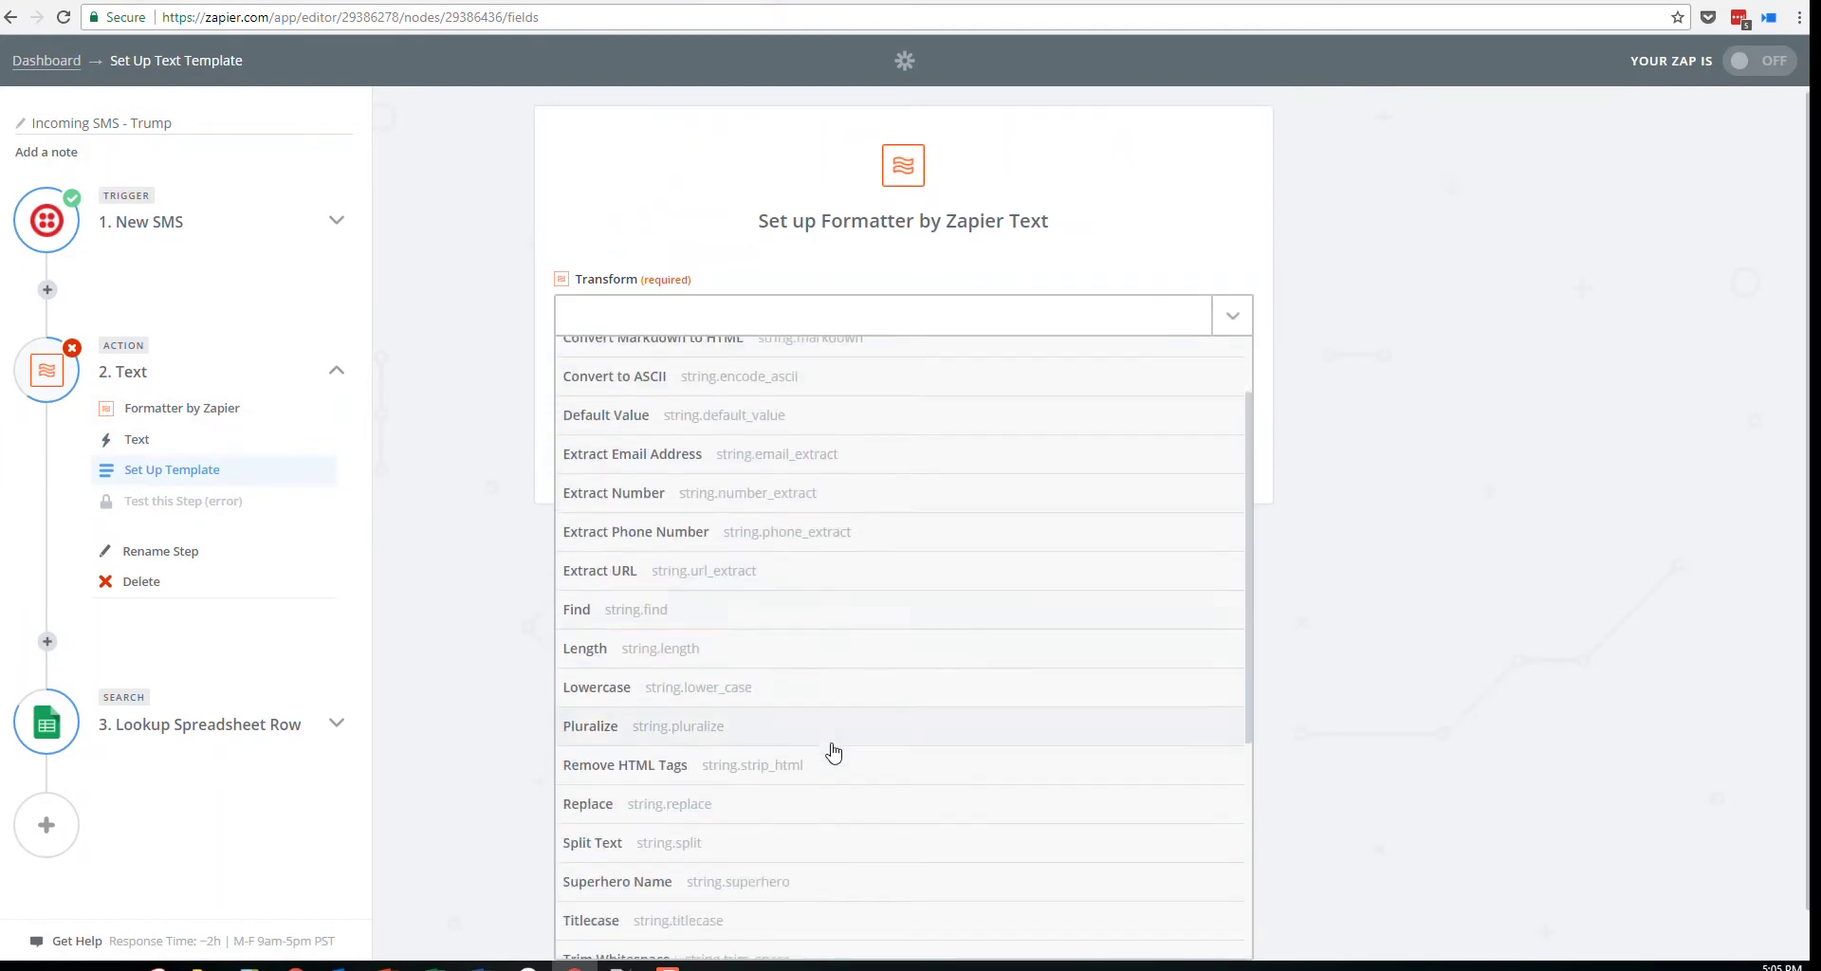
left_click(740, 847)
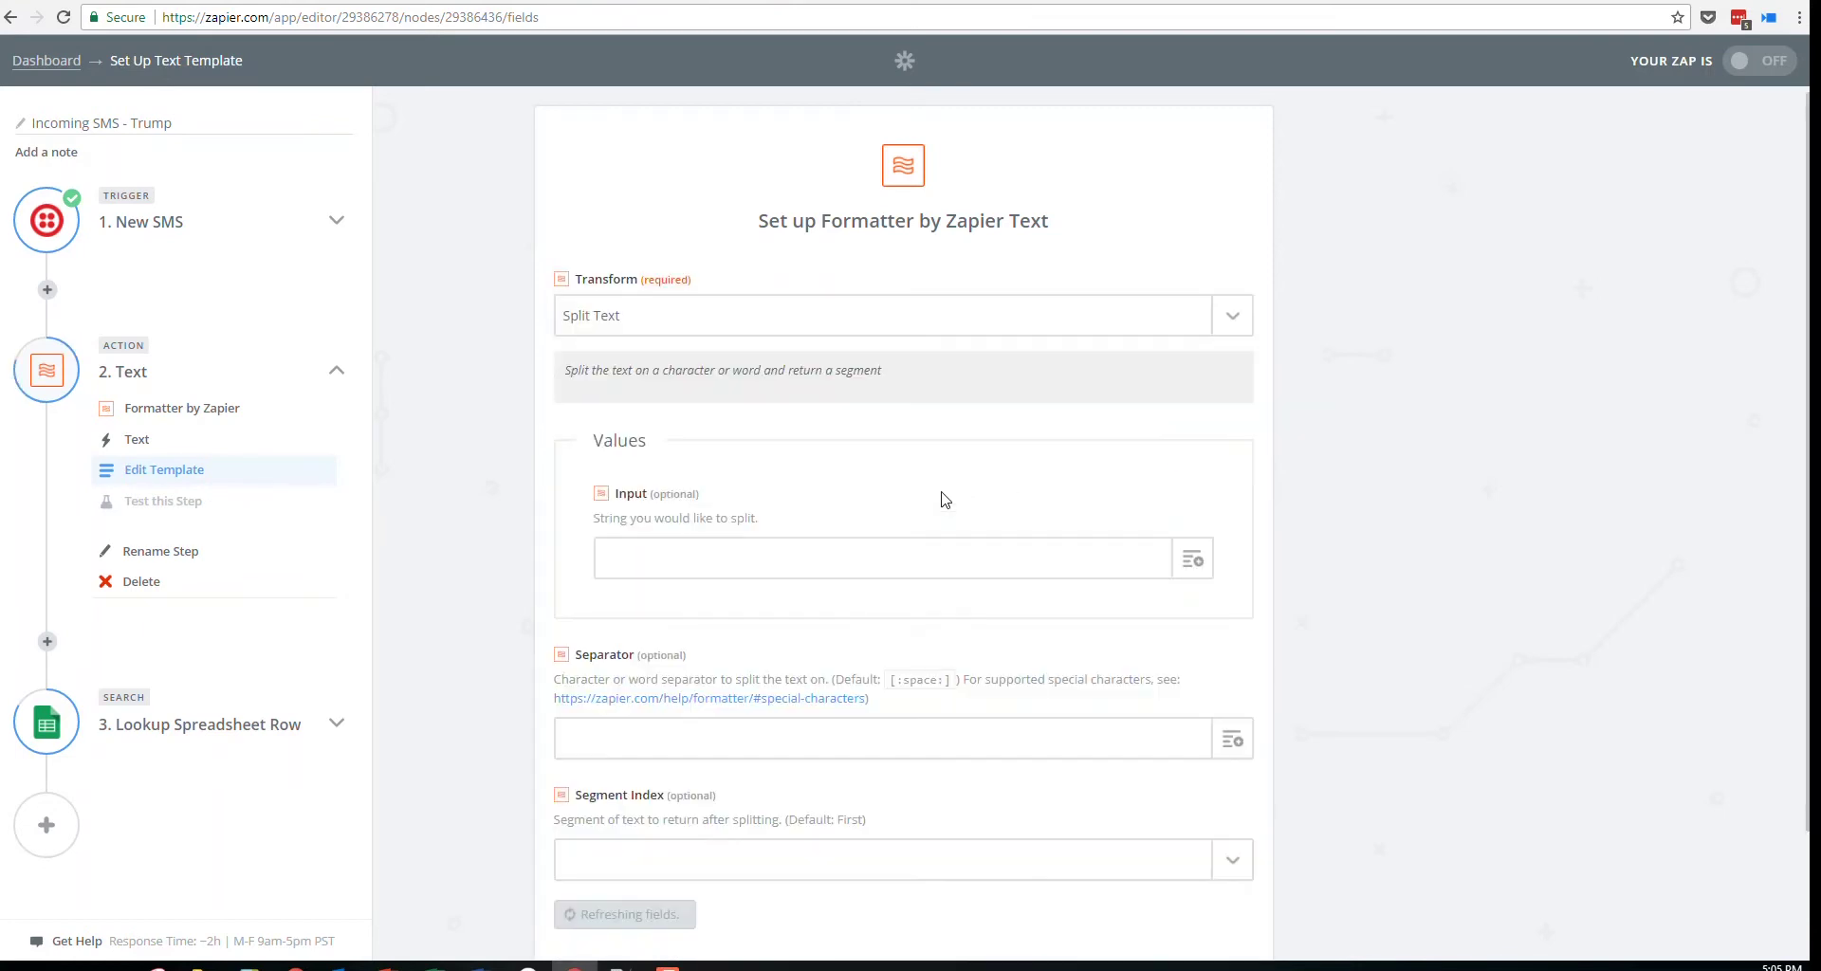
left_click(830, 554)
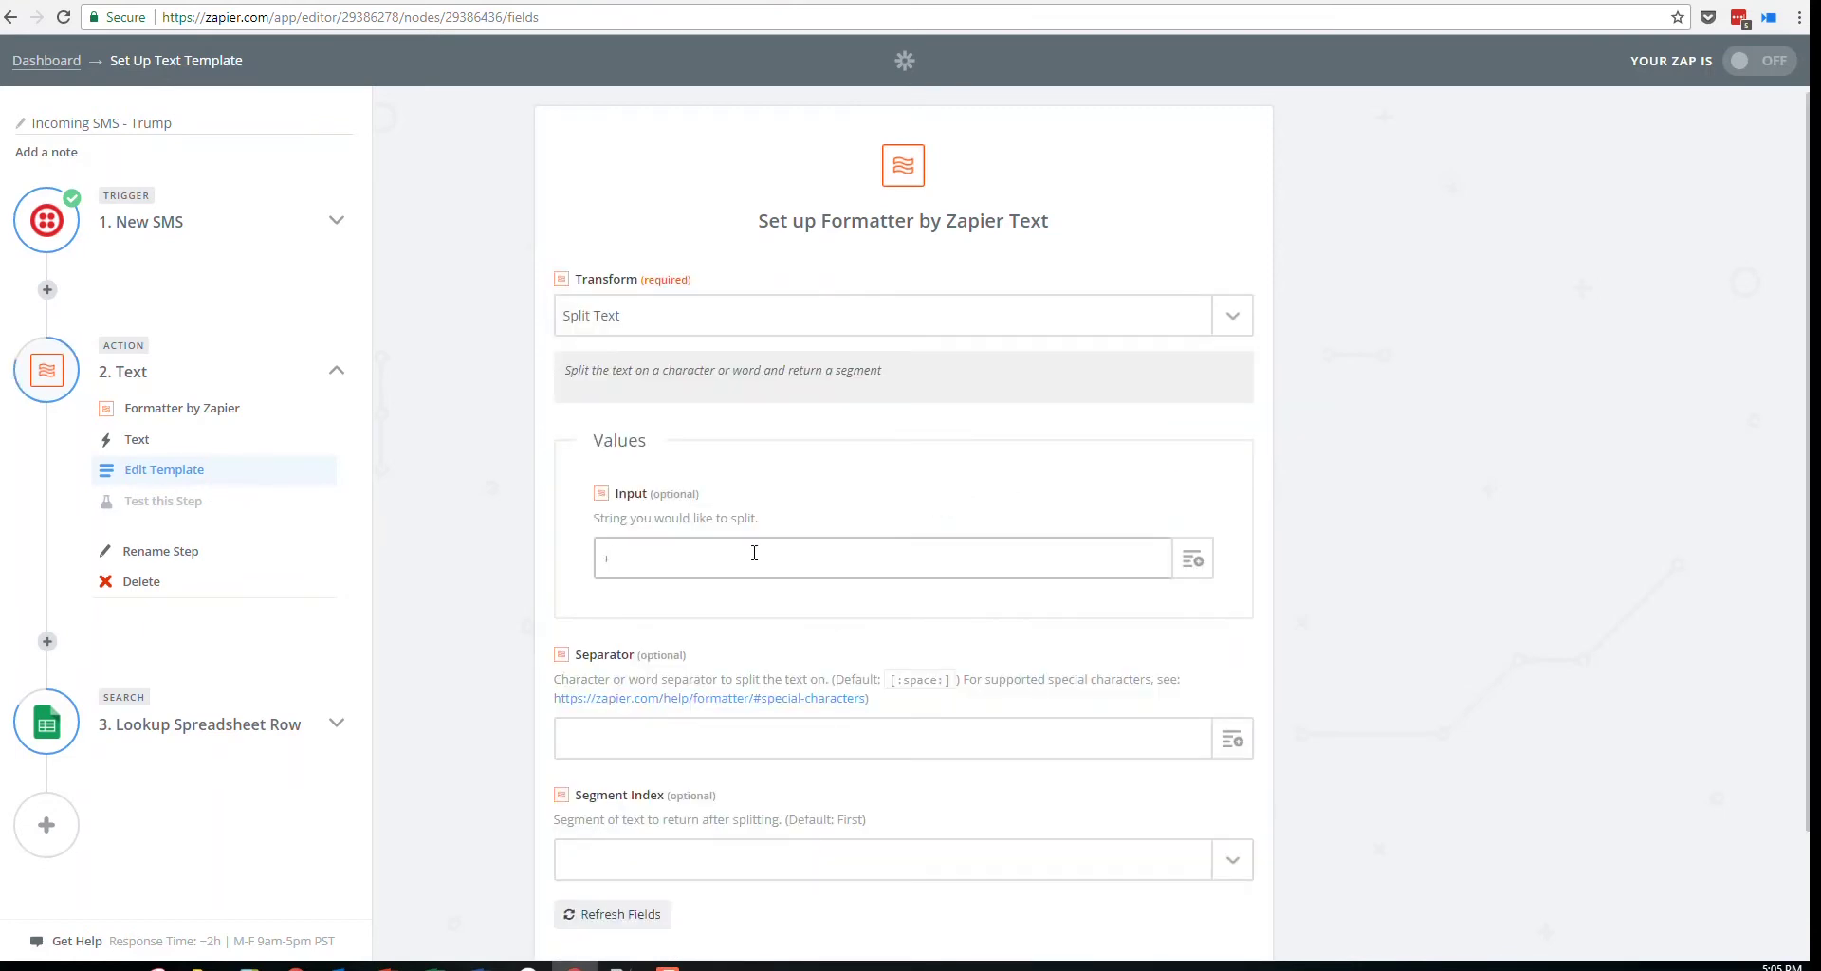
left_click(828, 738)
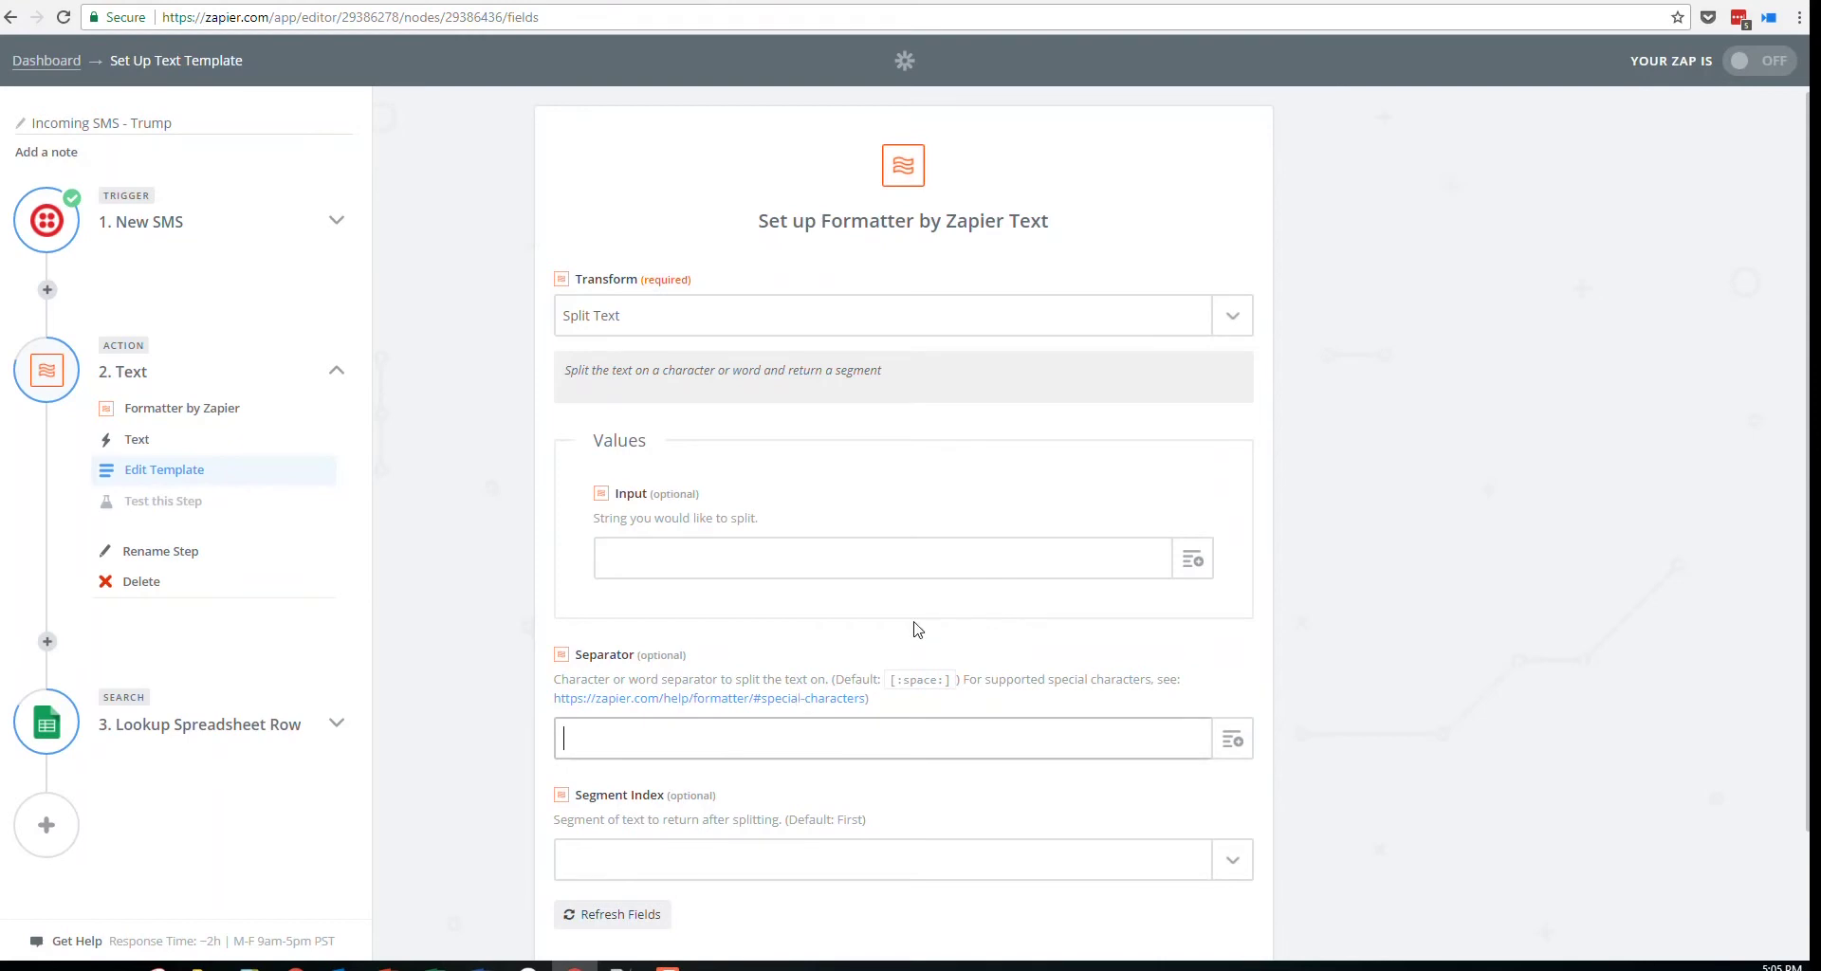
left_click(1181, 561)
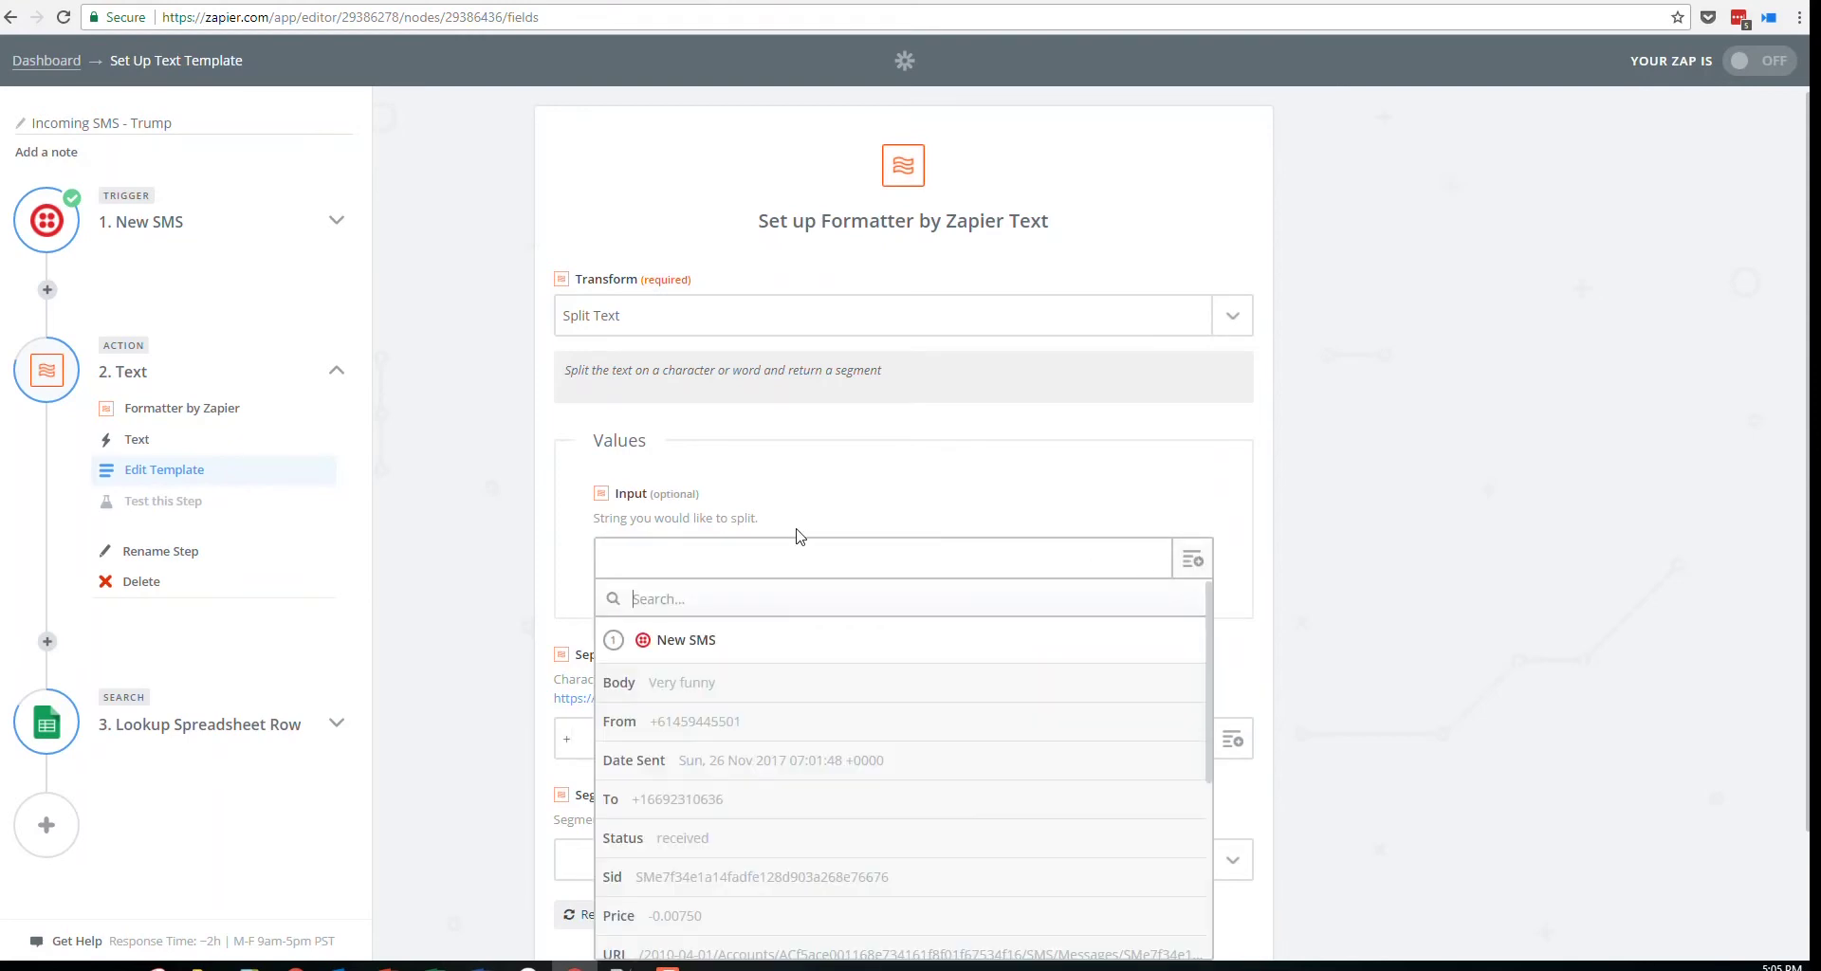
left_click(738, 730)
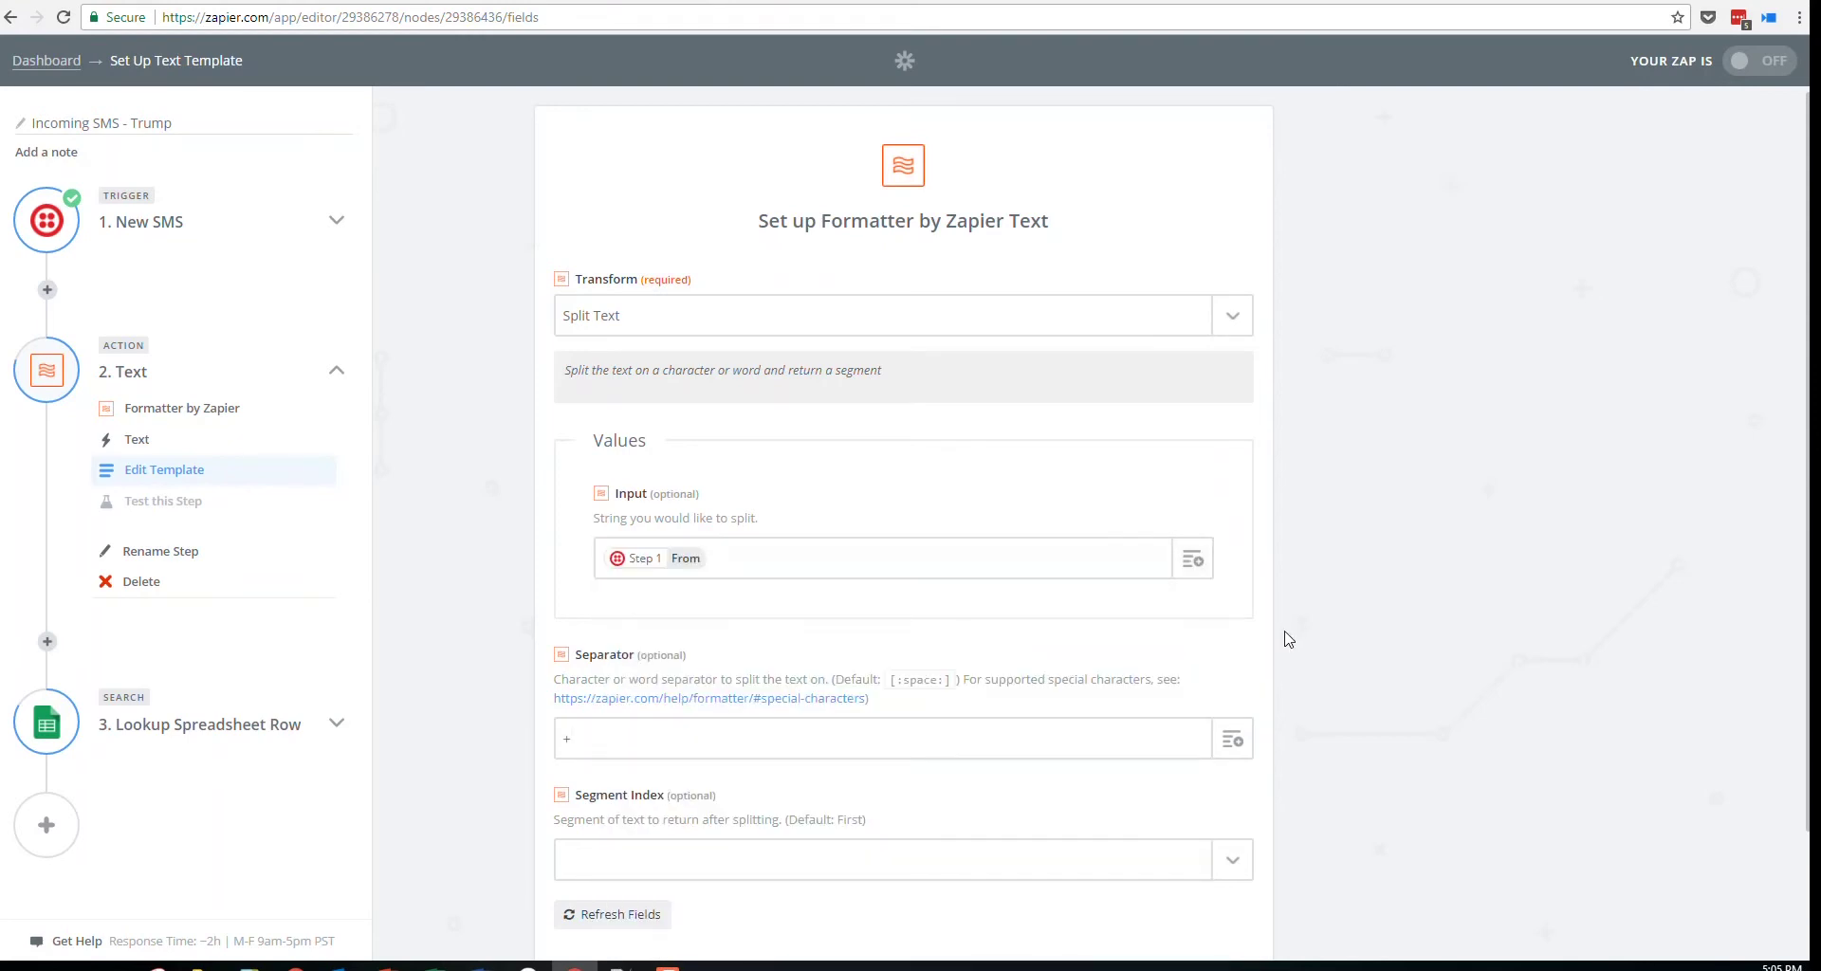
Set the segment index of the split to Last
scroll(901, 671, "down", 2)
left_click(858, 715)
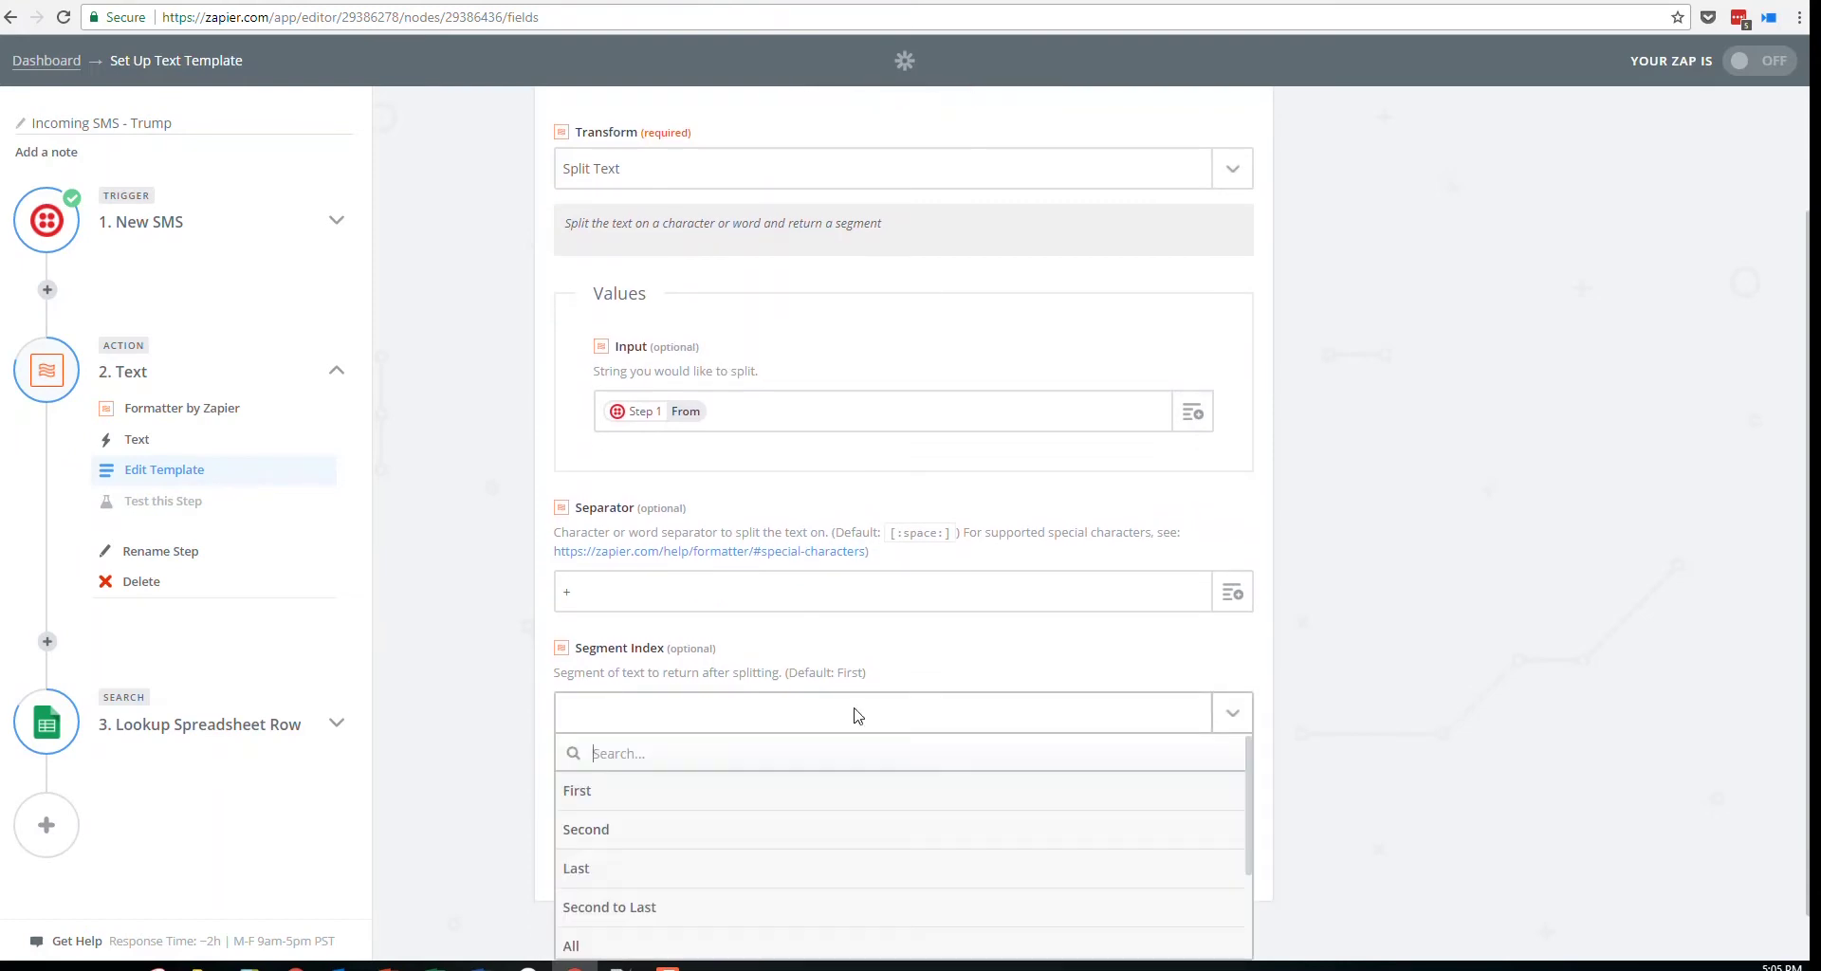
scroll(664, 842, "down", 1)
scroll(664, 842, "down", 1)
scroll(642, 816, "up", 2)
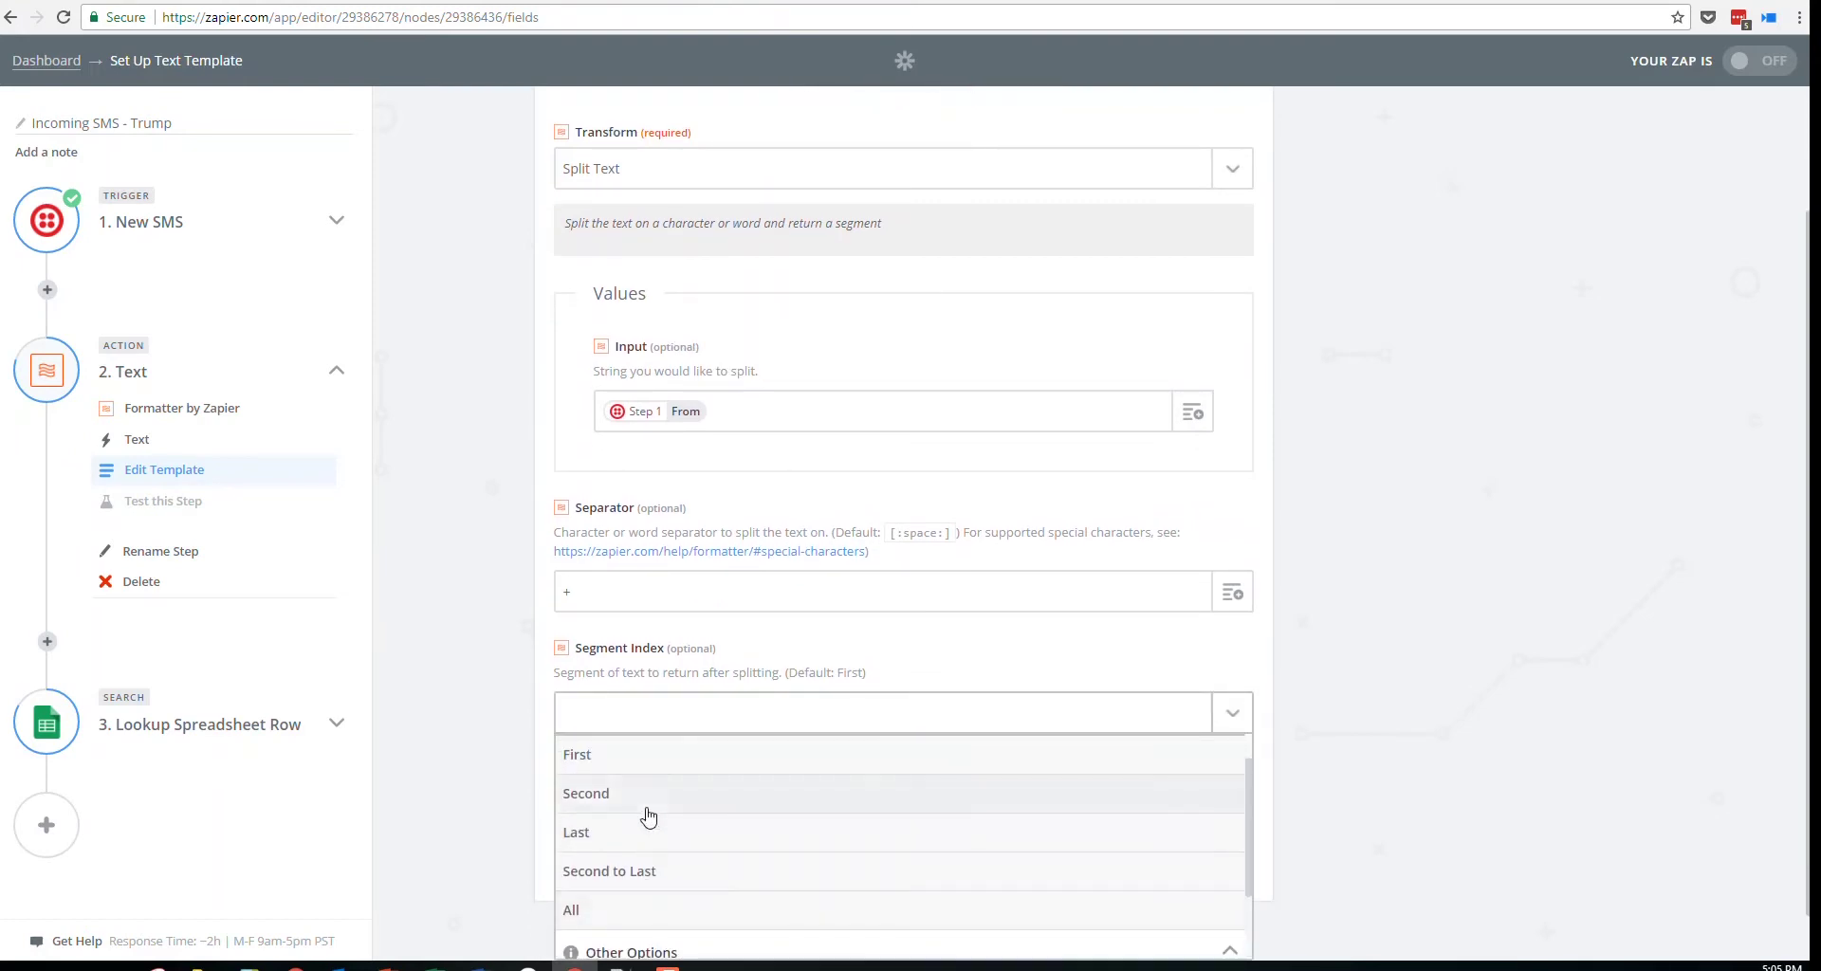
left_click(618, 832)
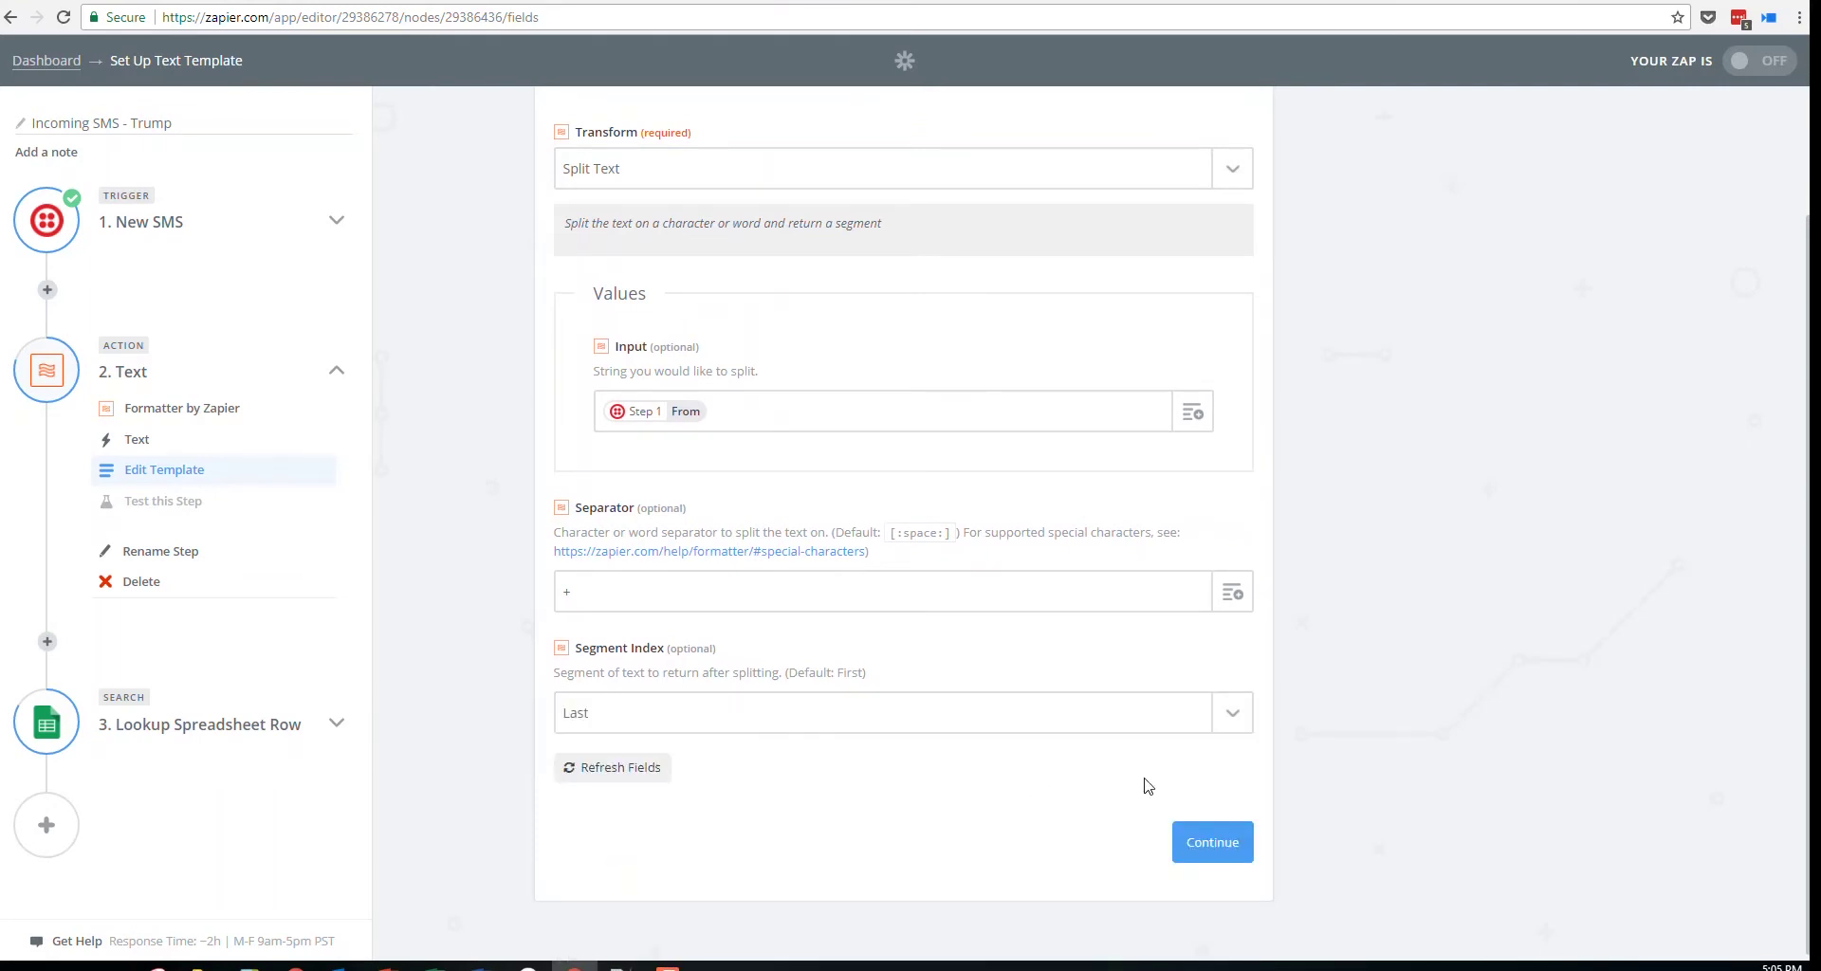
Test the Formatter step, review its output, and continue to the Lookup Spreadsheet Row step
left_click(1211, 844)
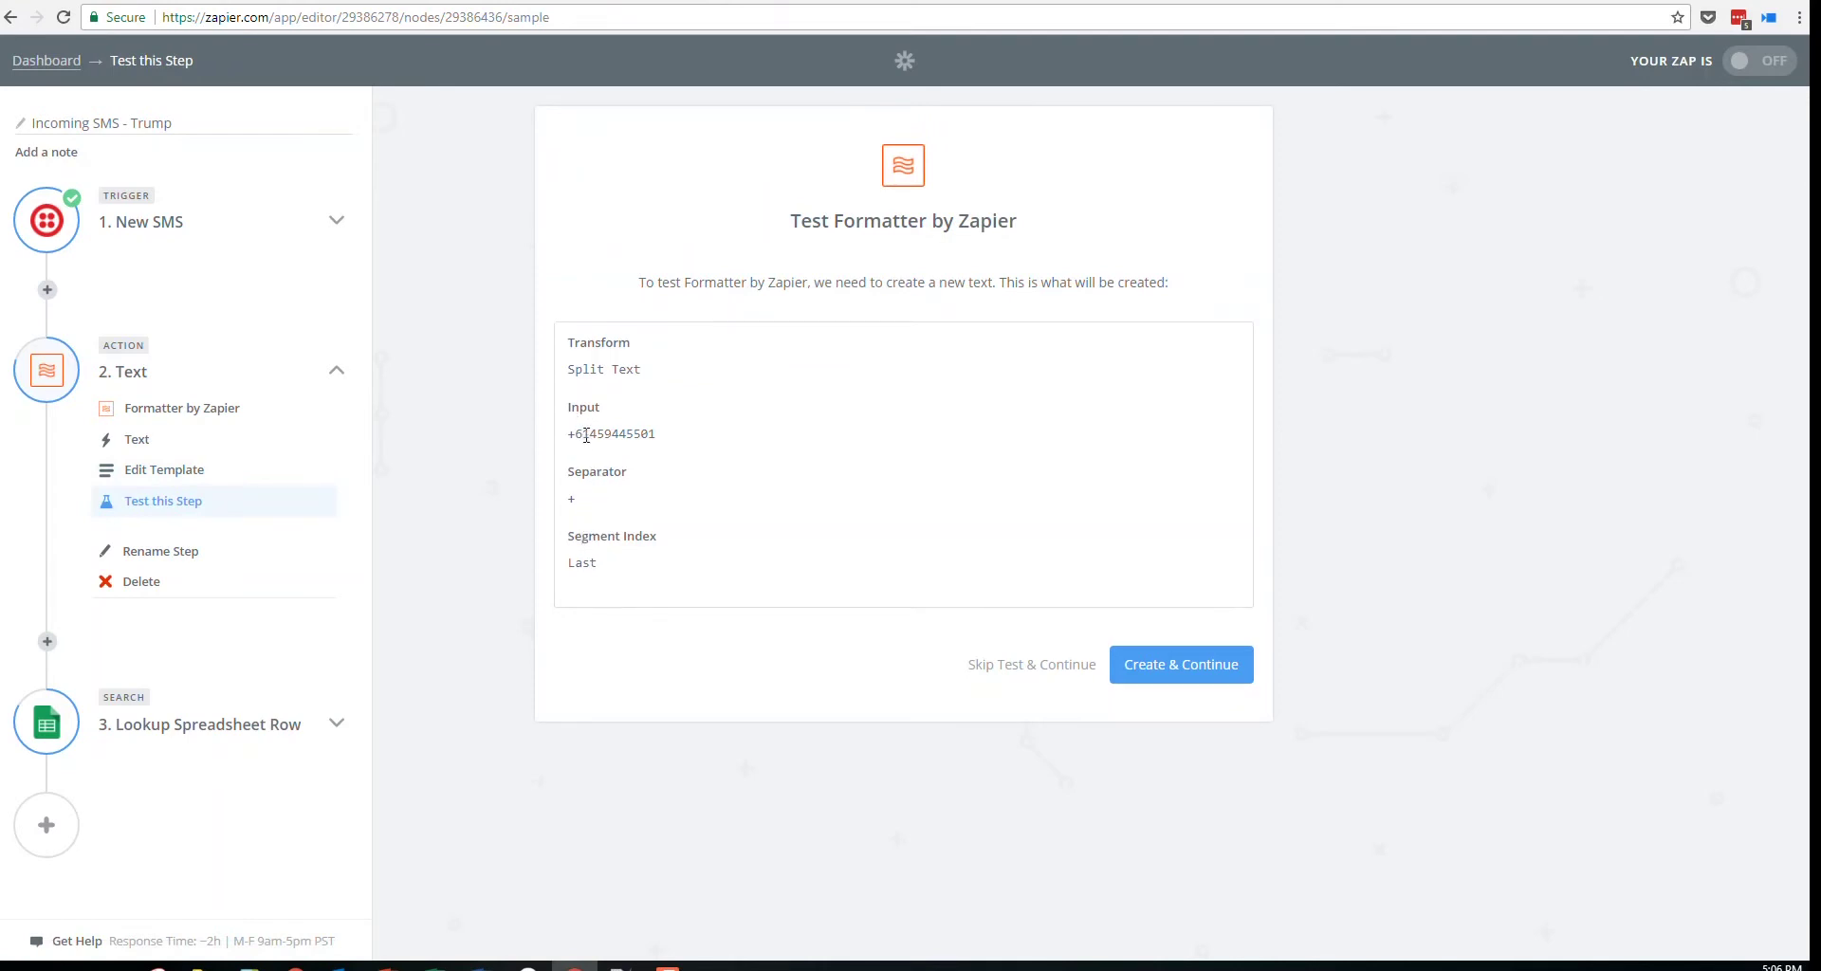
left_click(1173, 670)
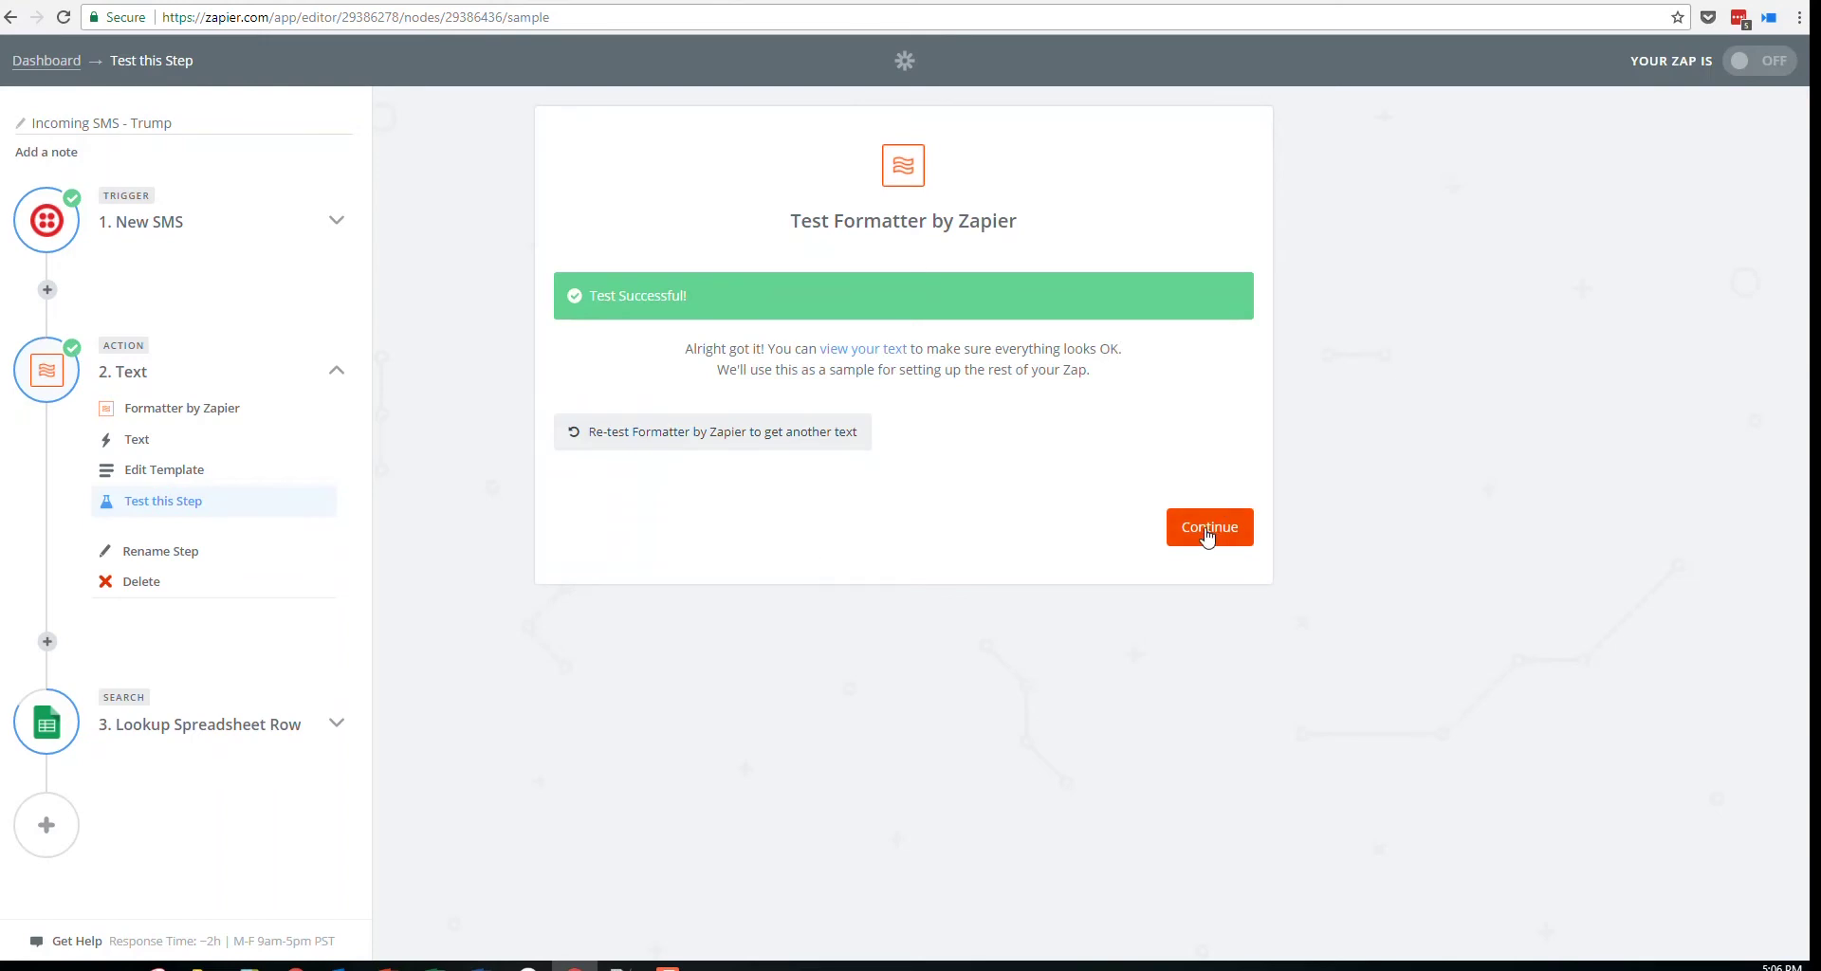
left_click(864, 350)
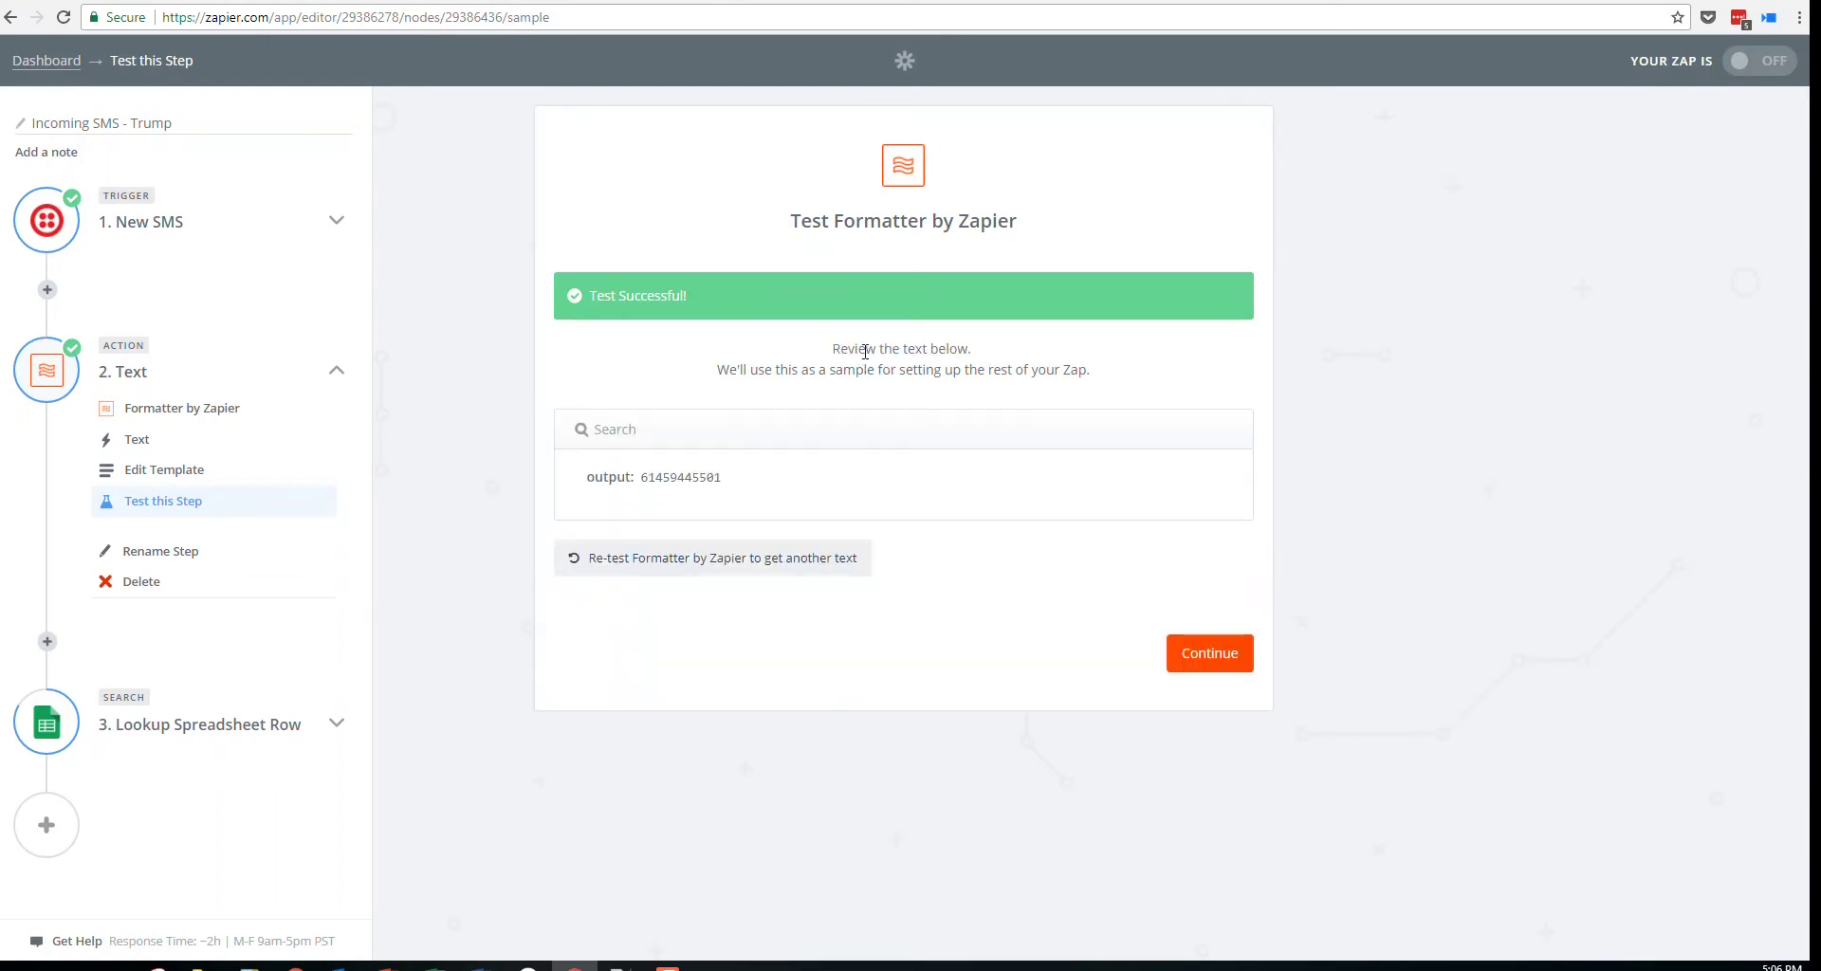
double_click(648, 476)
left_click(1199, 653)
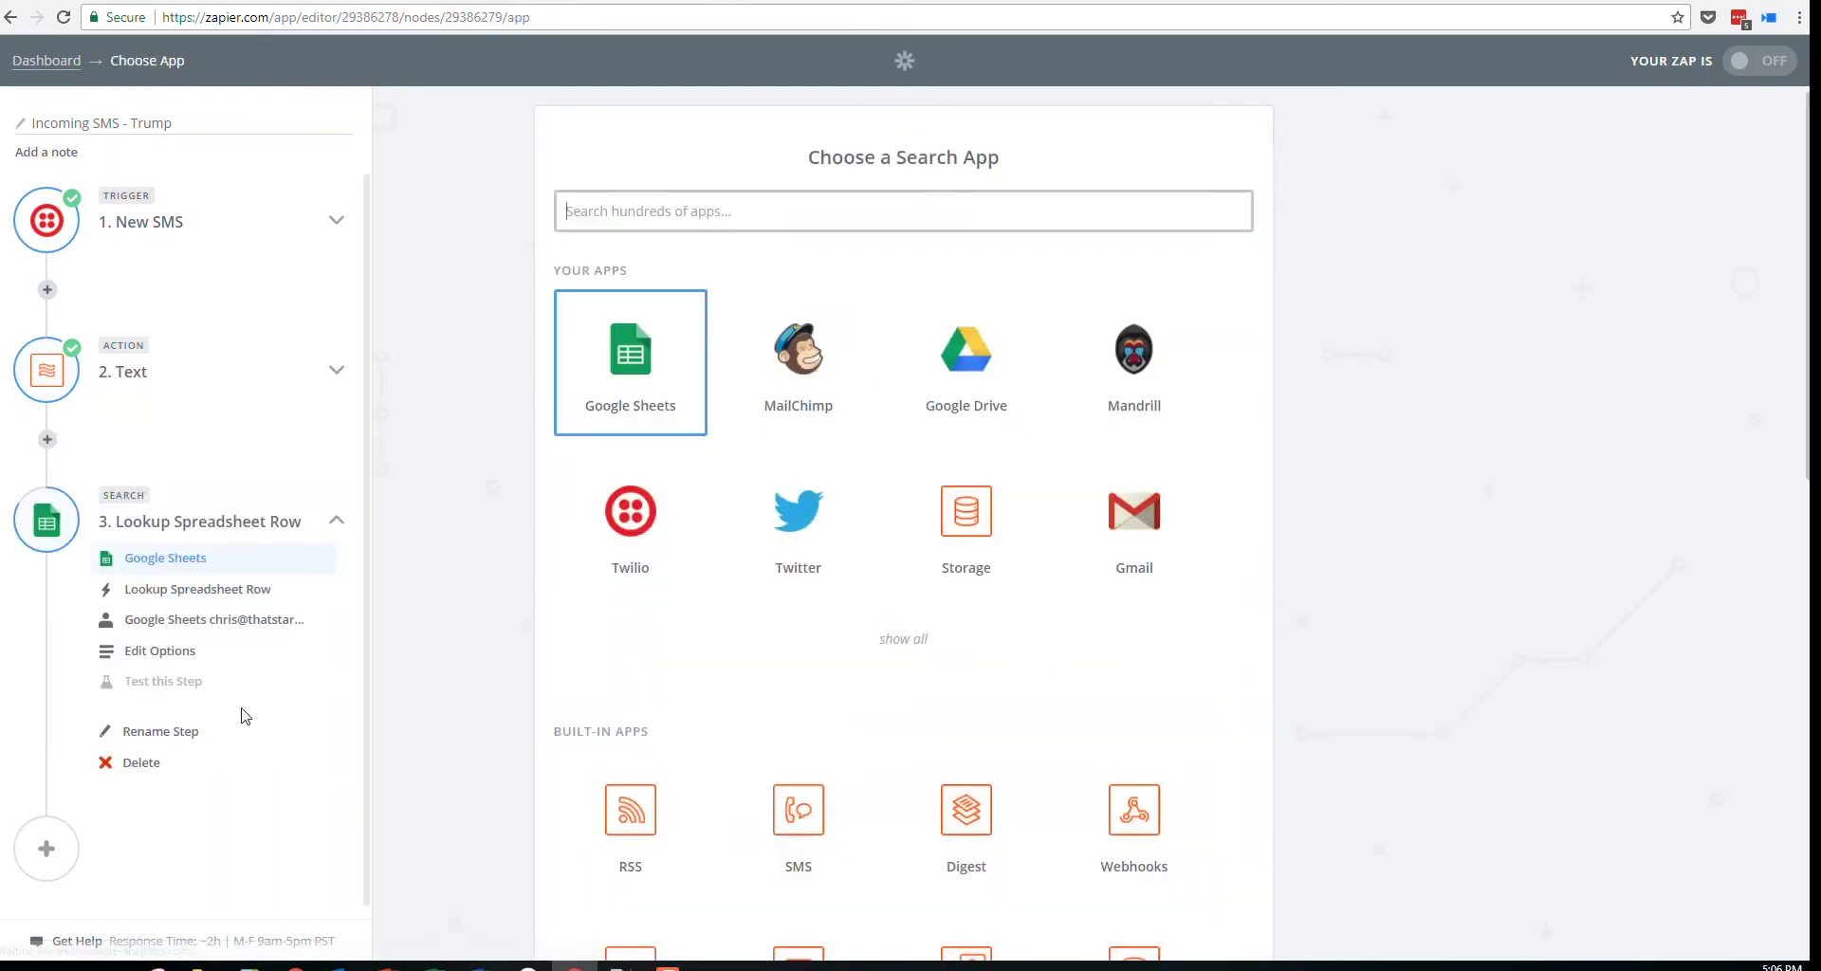
Replace the row search's lookup value with the output of the step 2 Text formatter
left_click(161, 653)
left_click(759, 667)
key("BackSpace")
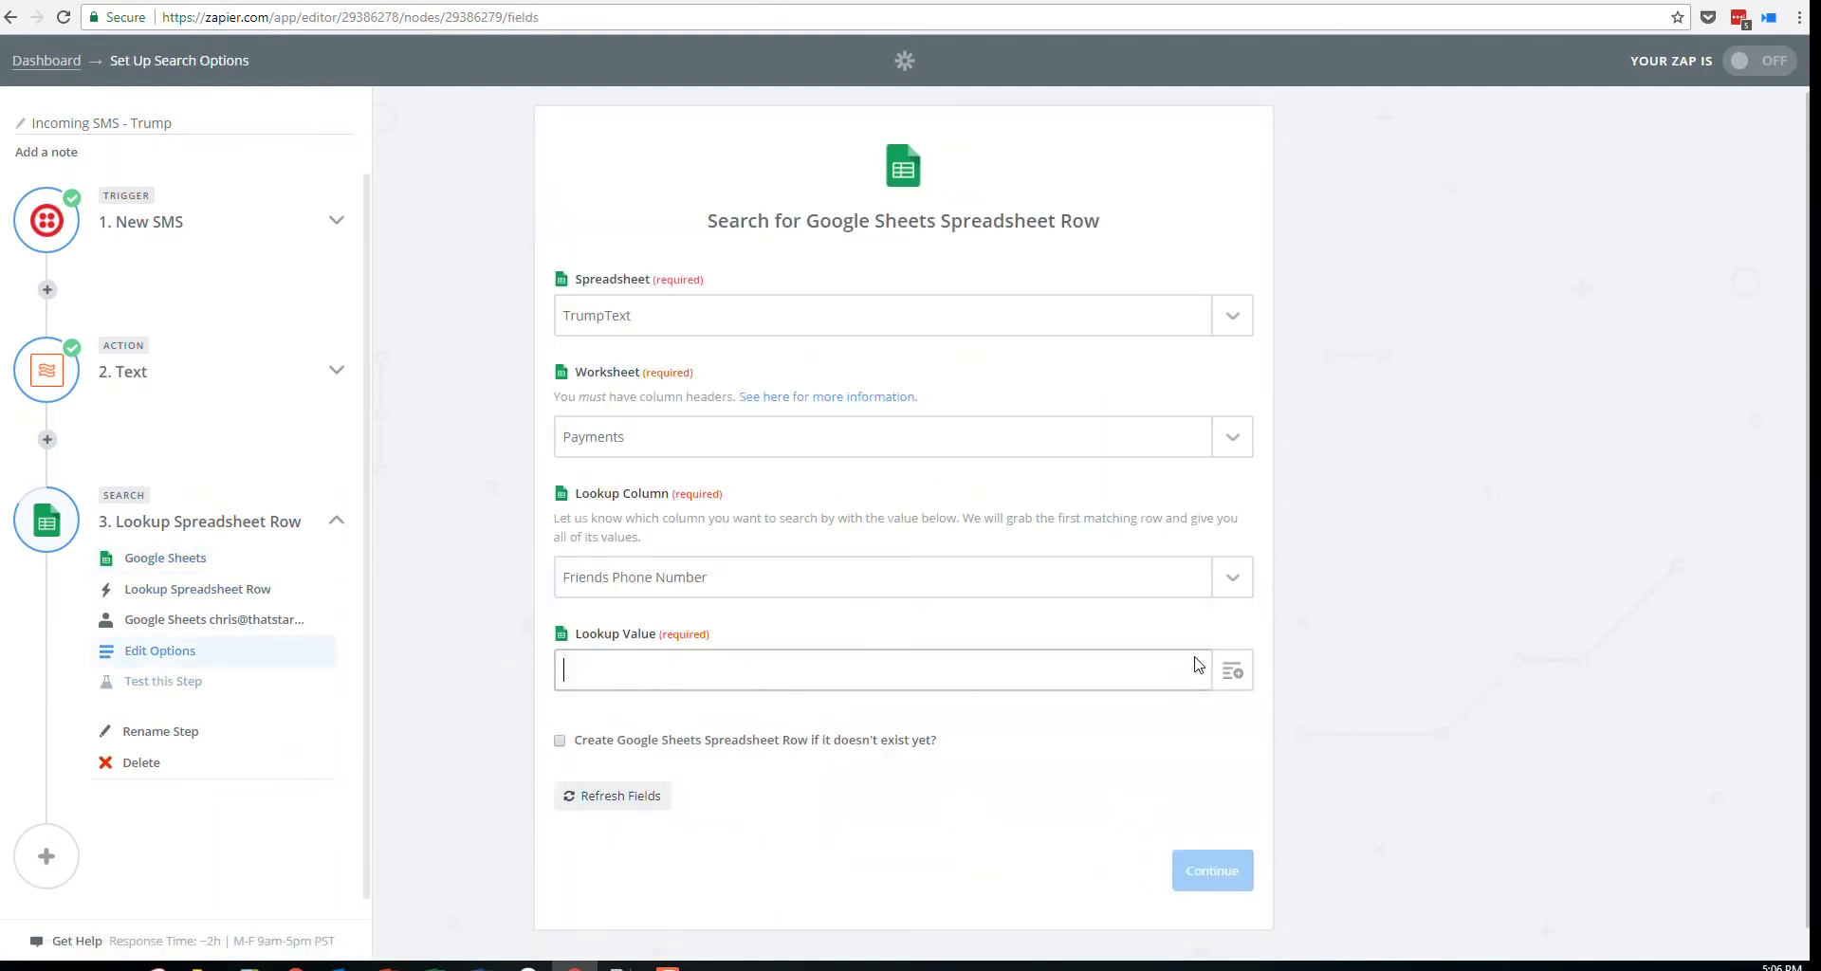
left_click(1242, 672)
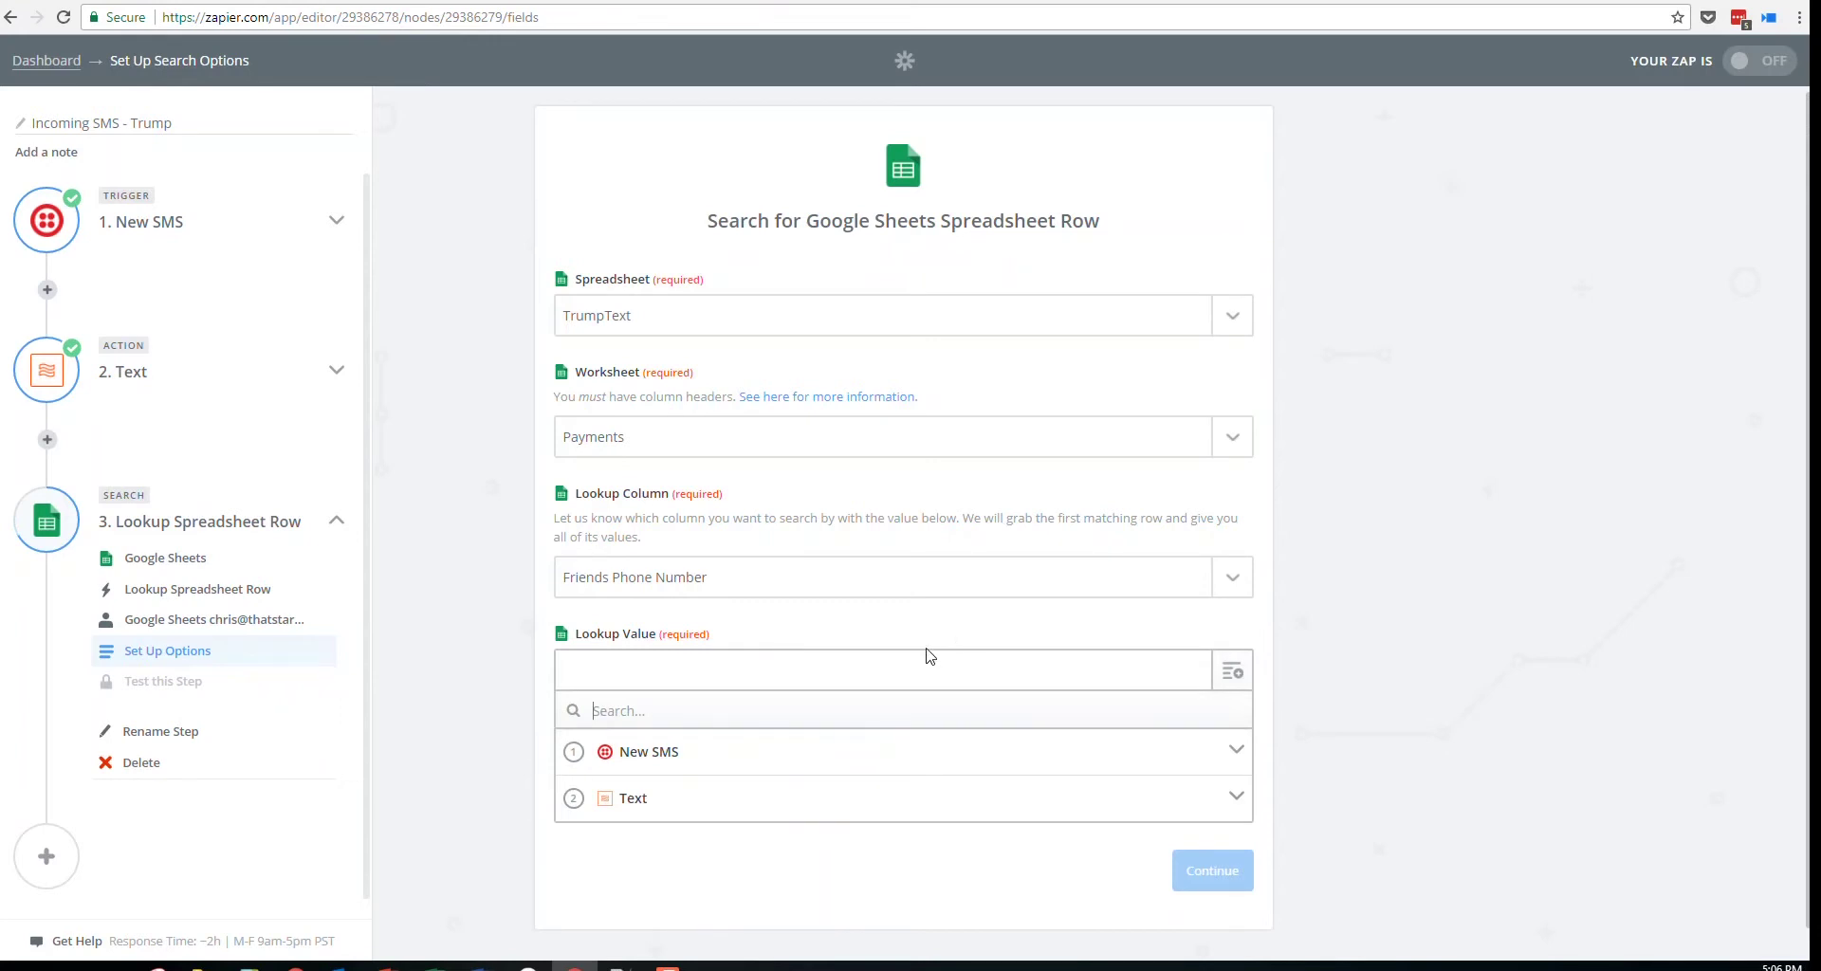
left_click(642, 800)
left_click(651, 839)
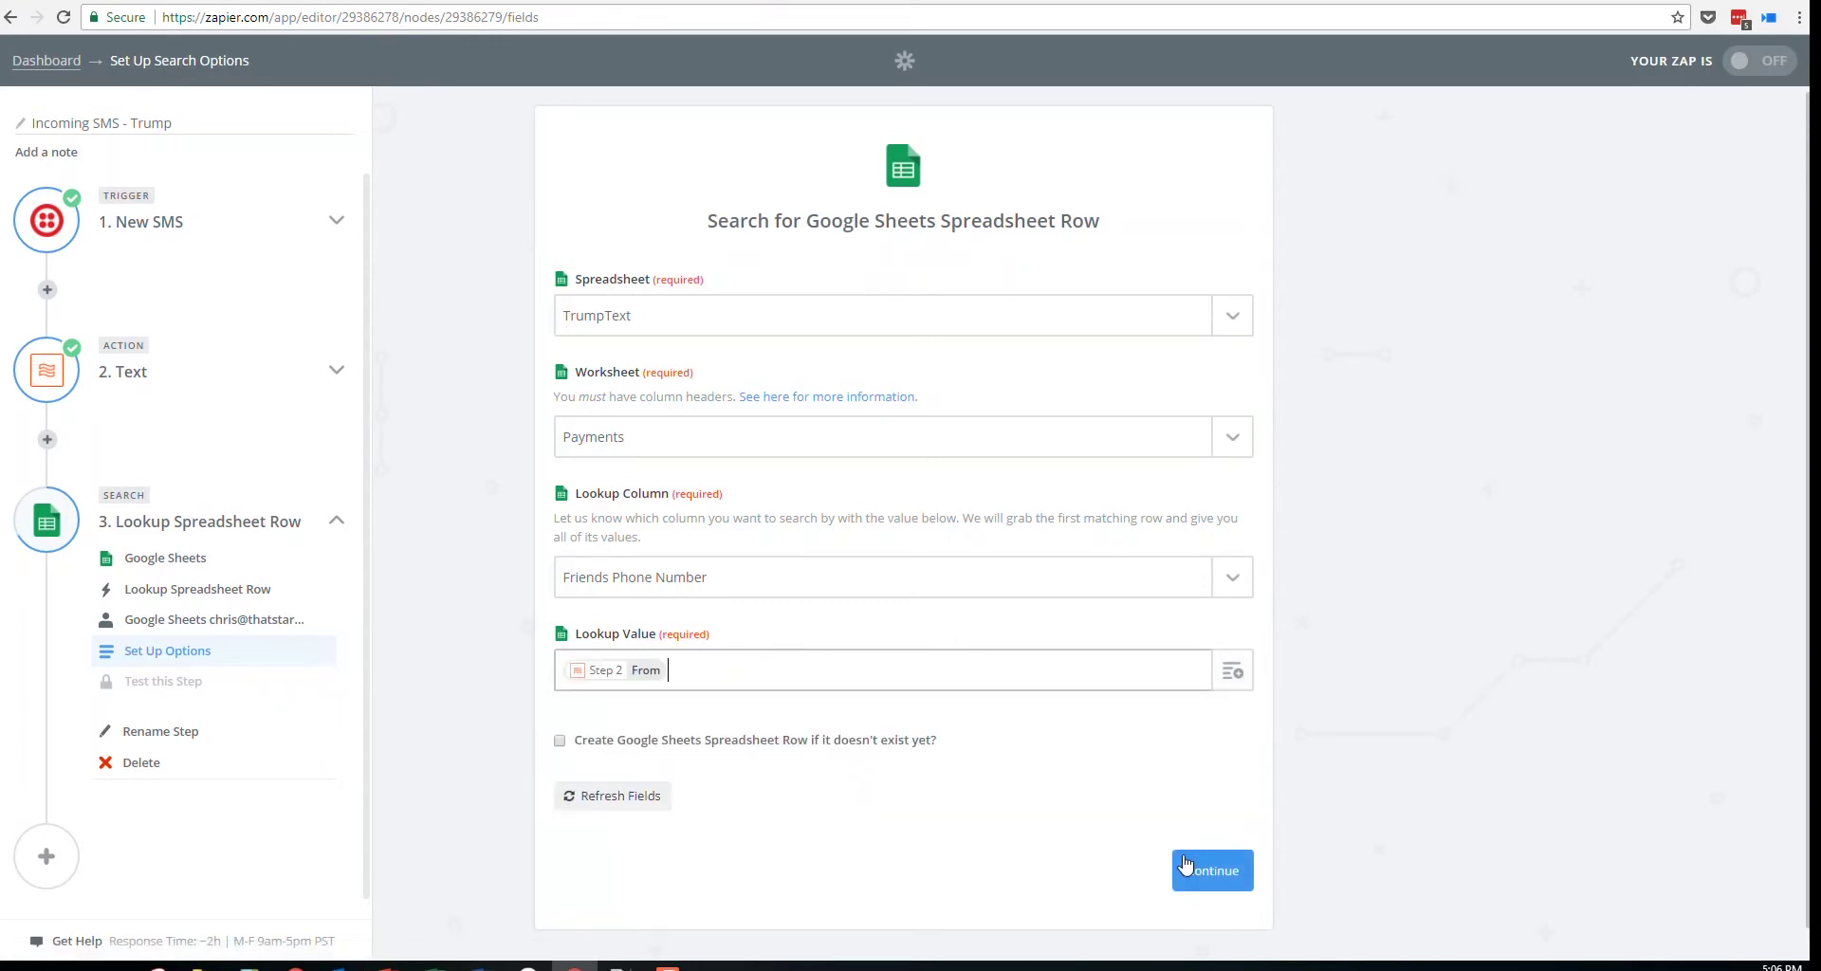
Test the row search and review the returned Payments row, including its email address column COL$D
left_click(1176, 865)
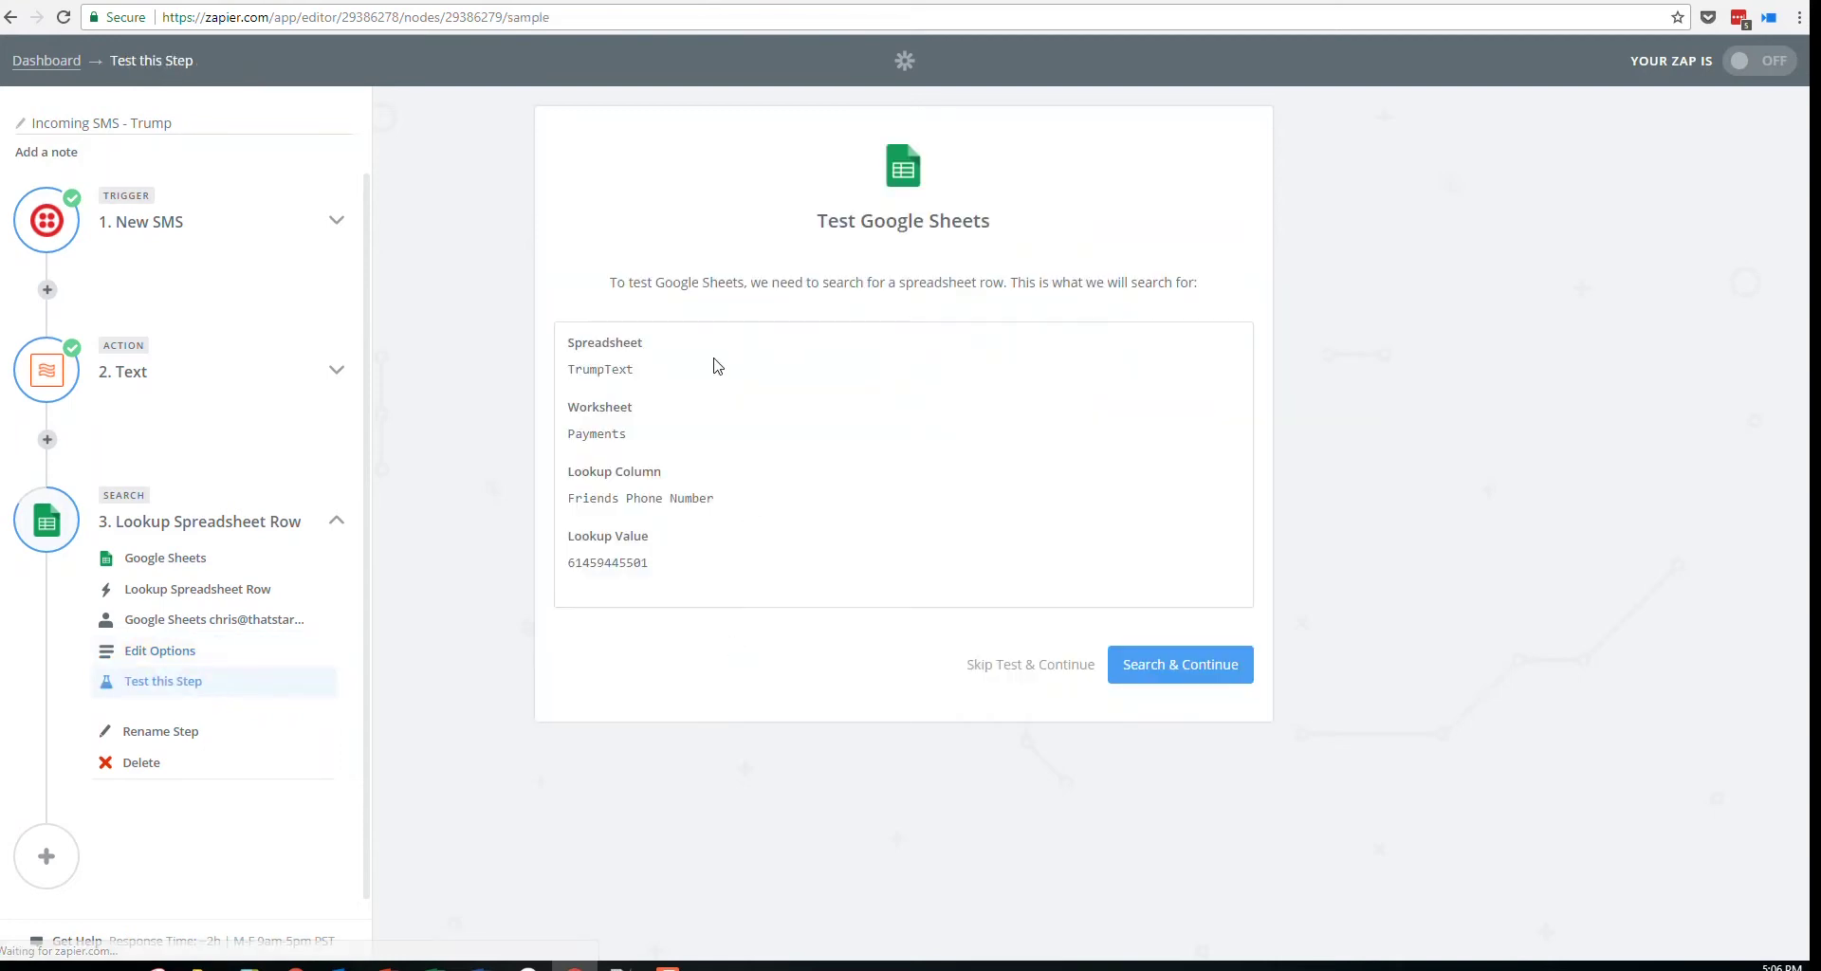
left_click(1186, 671)
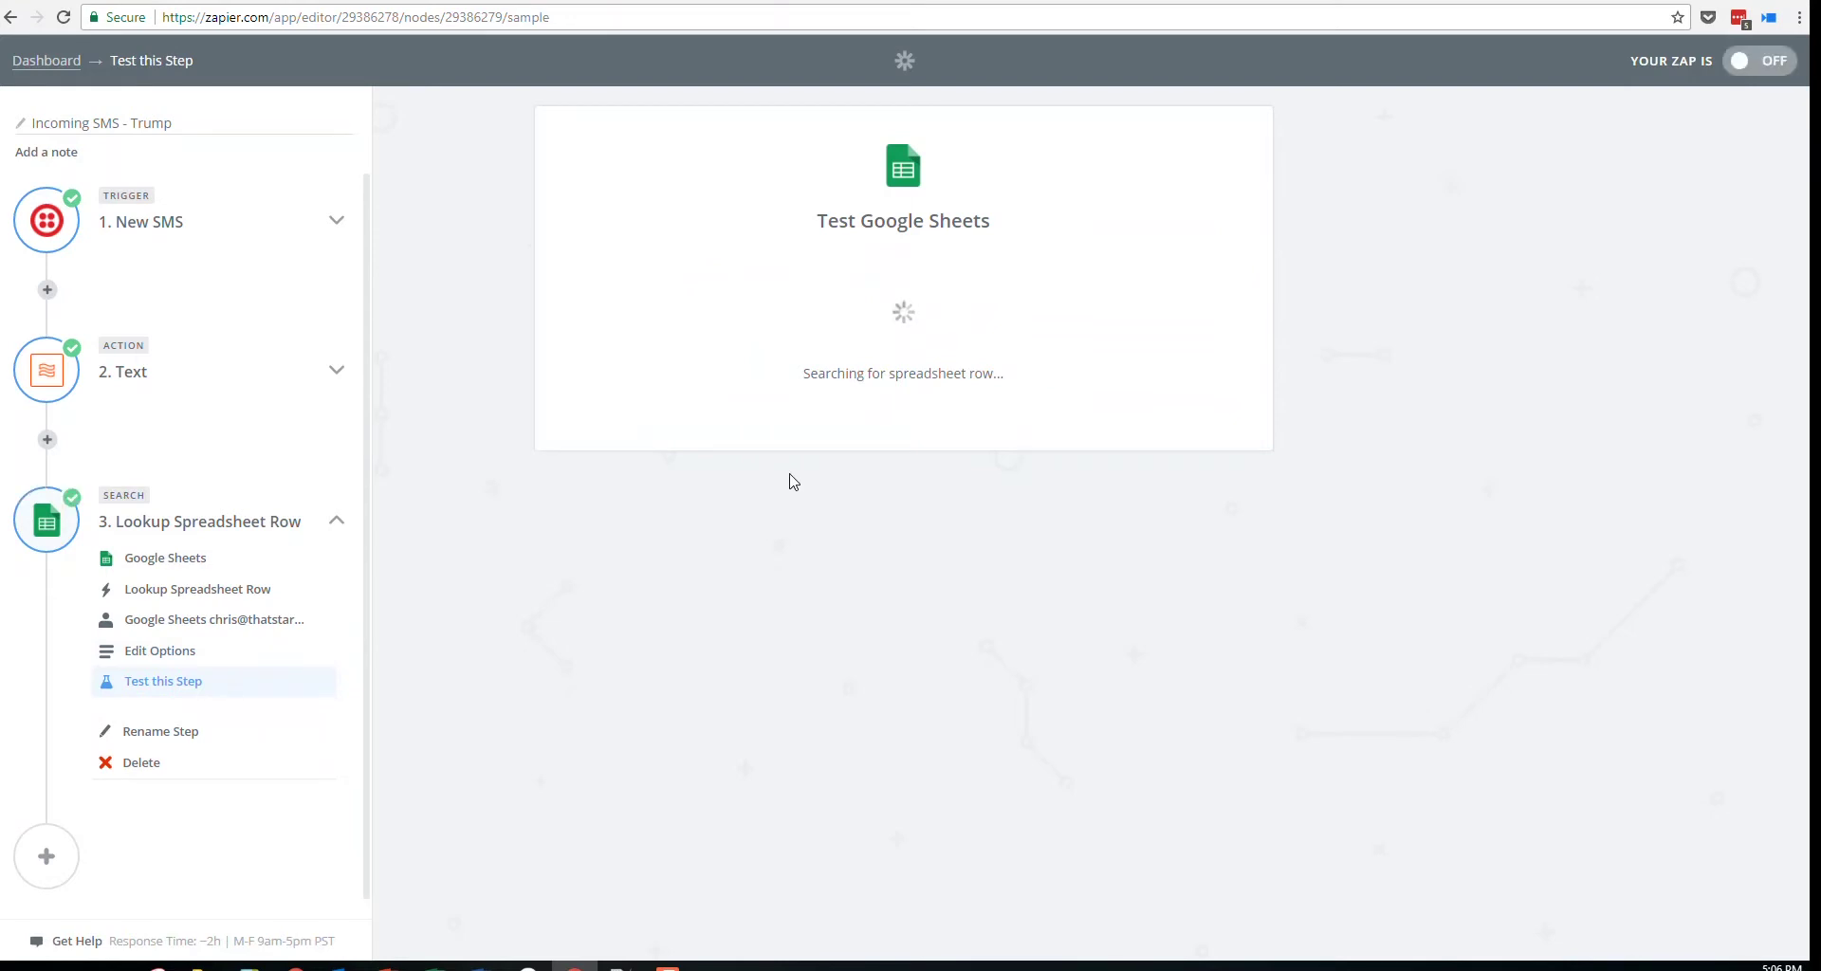
left_click(844, 352)
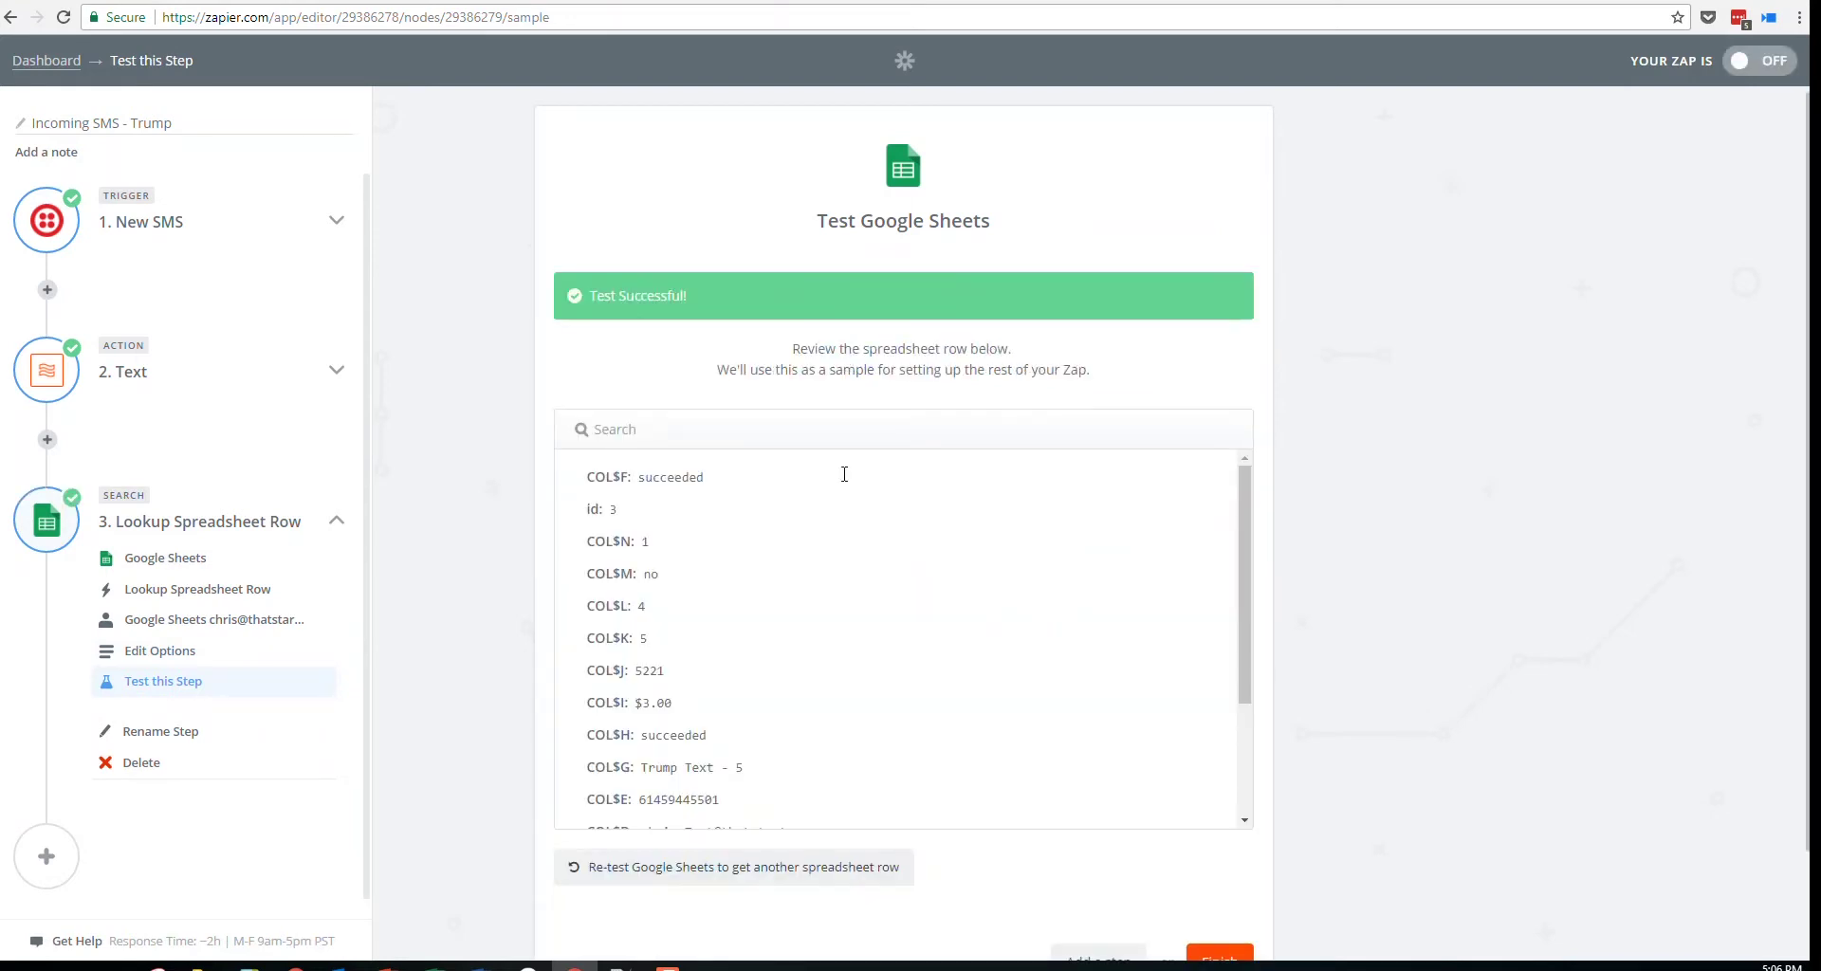
scroll(727, 572, "down", 3)
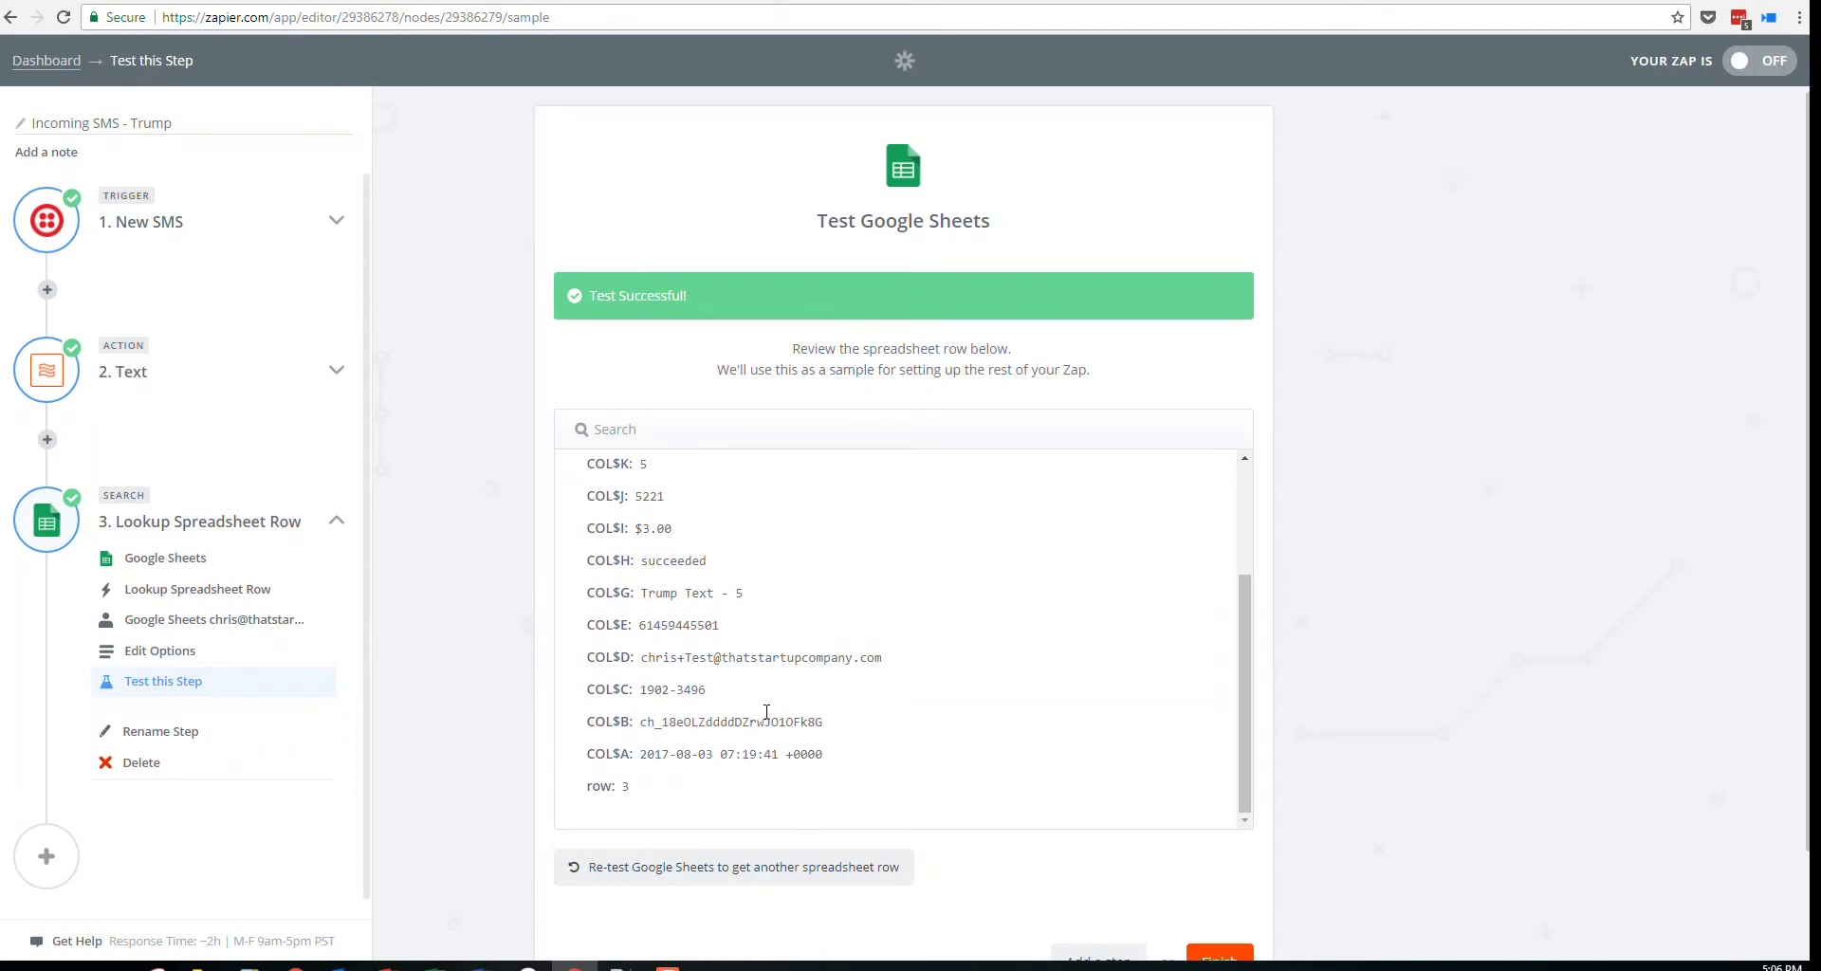
scroll(766, 713, "up", 1)
left_click_drag(926, 759, 599, 761)
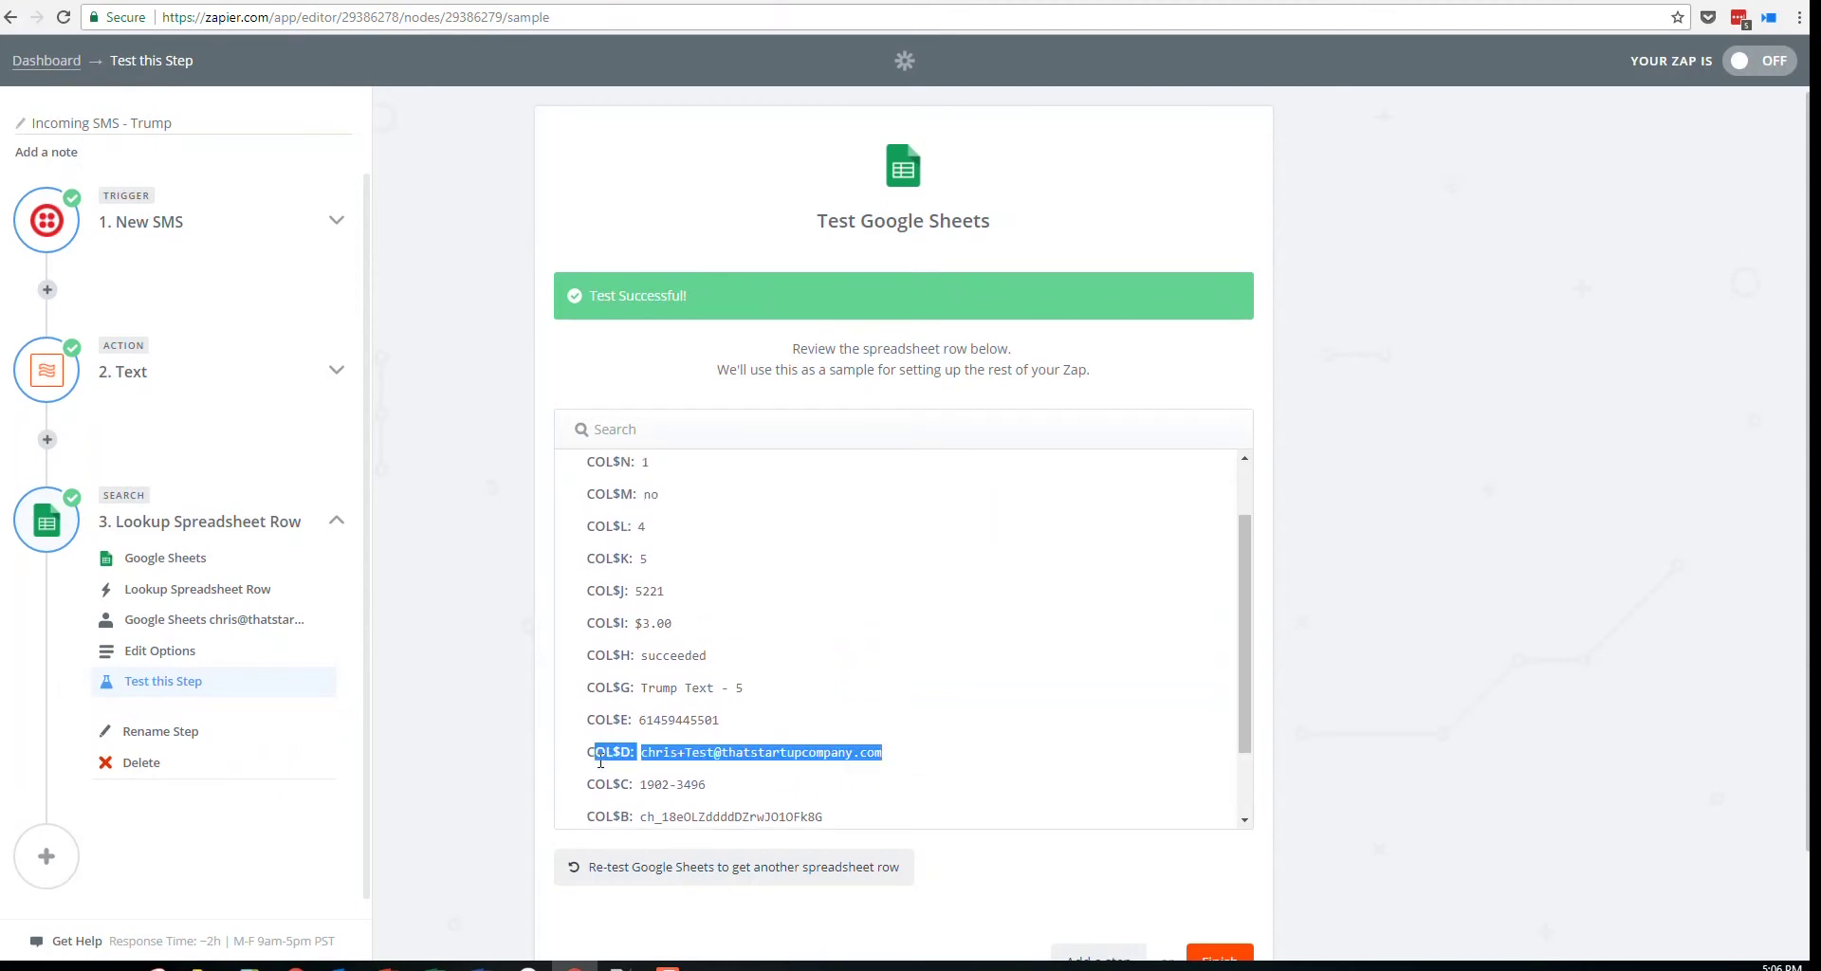
Add a fourth step to the Zap after the row lookup, using Twitter's Create Tweet action
left_click(566, 765)
scroll(1088, 748, "down", 1)
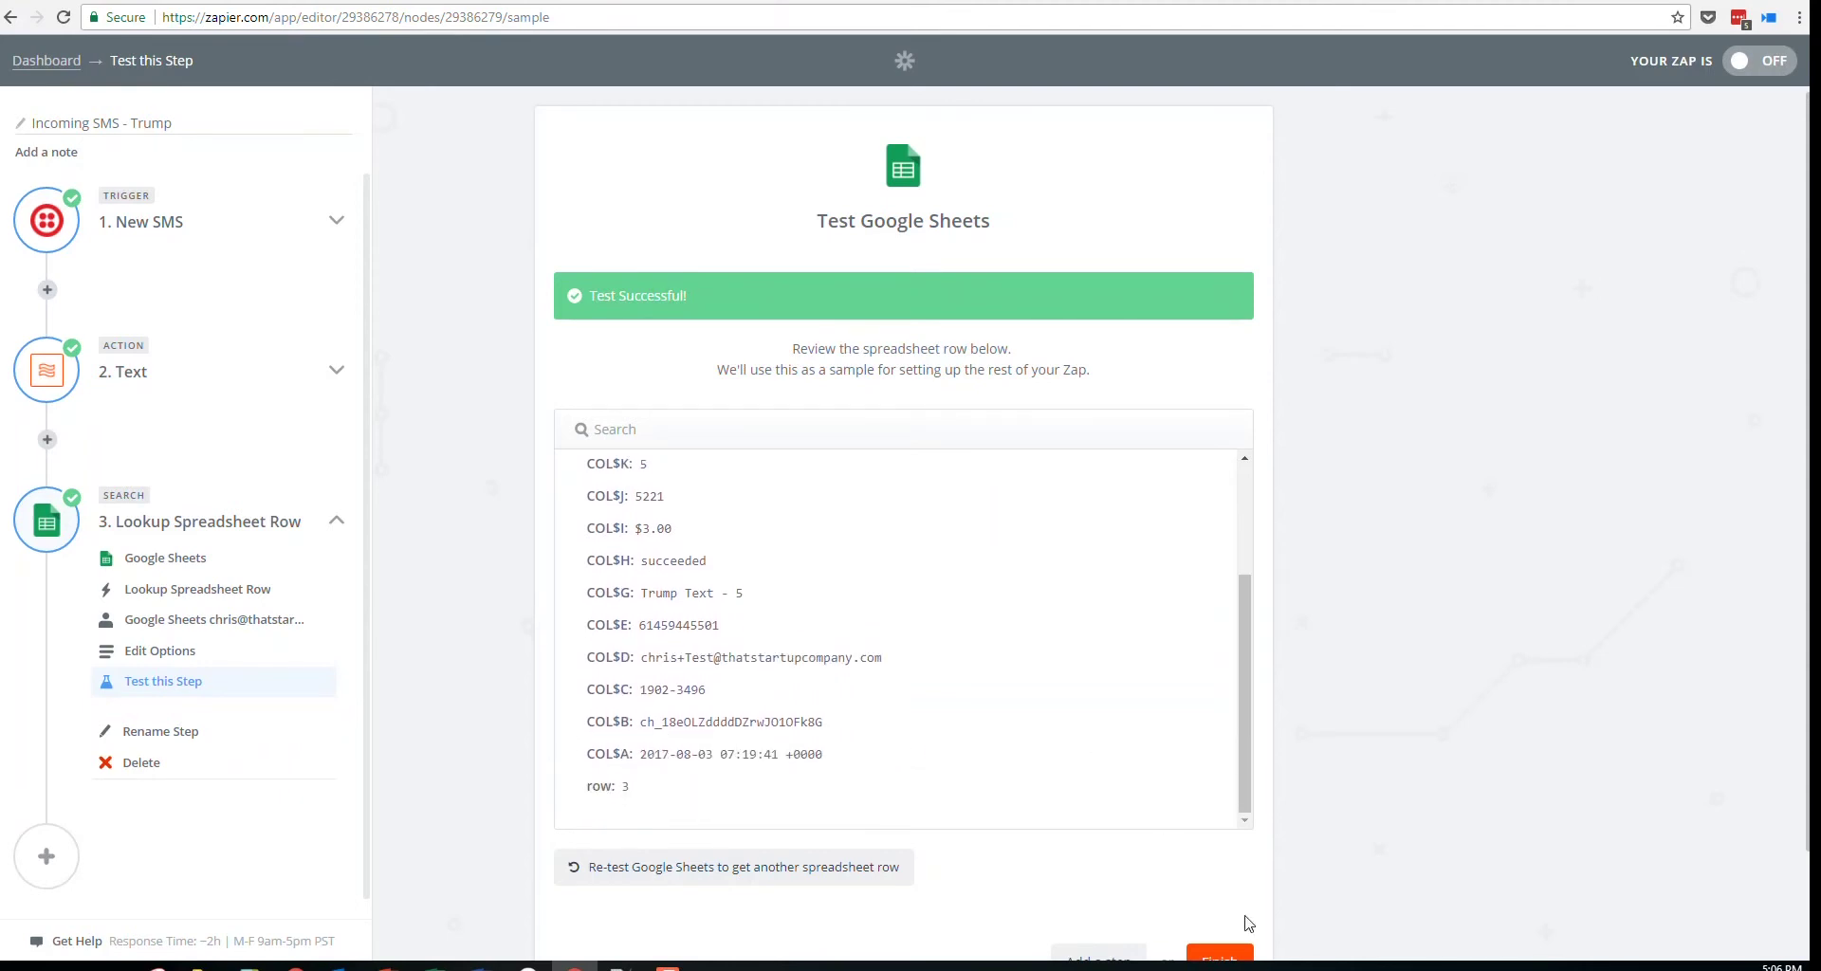
scroll(1268, 842, "down", 2)
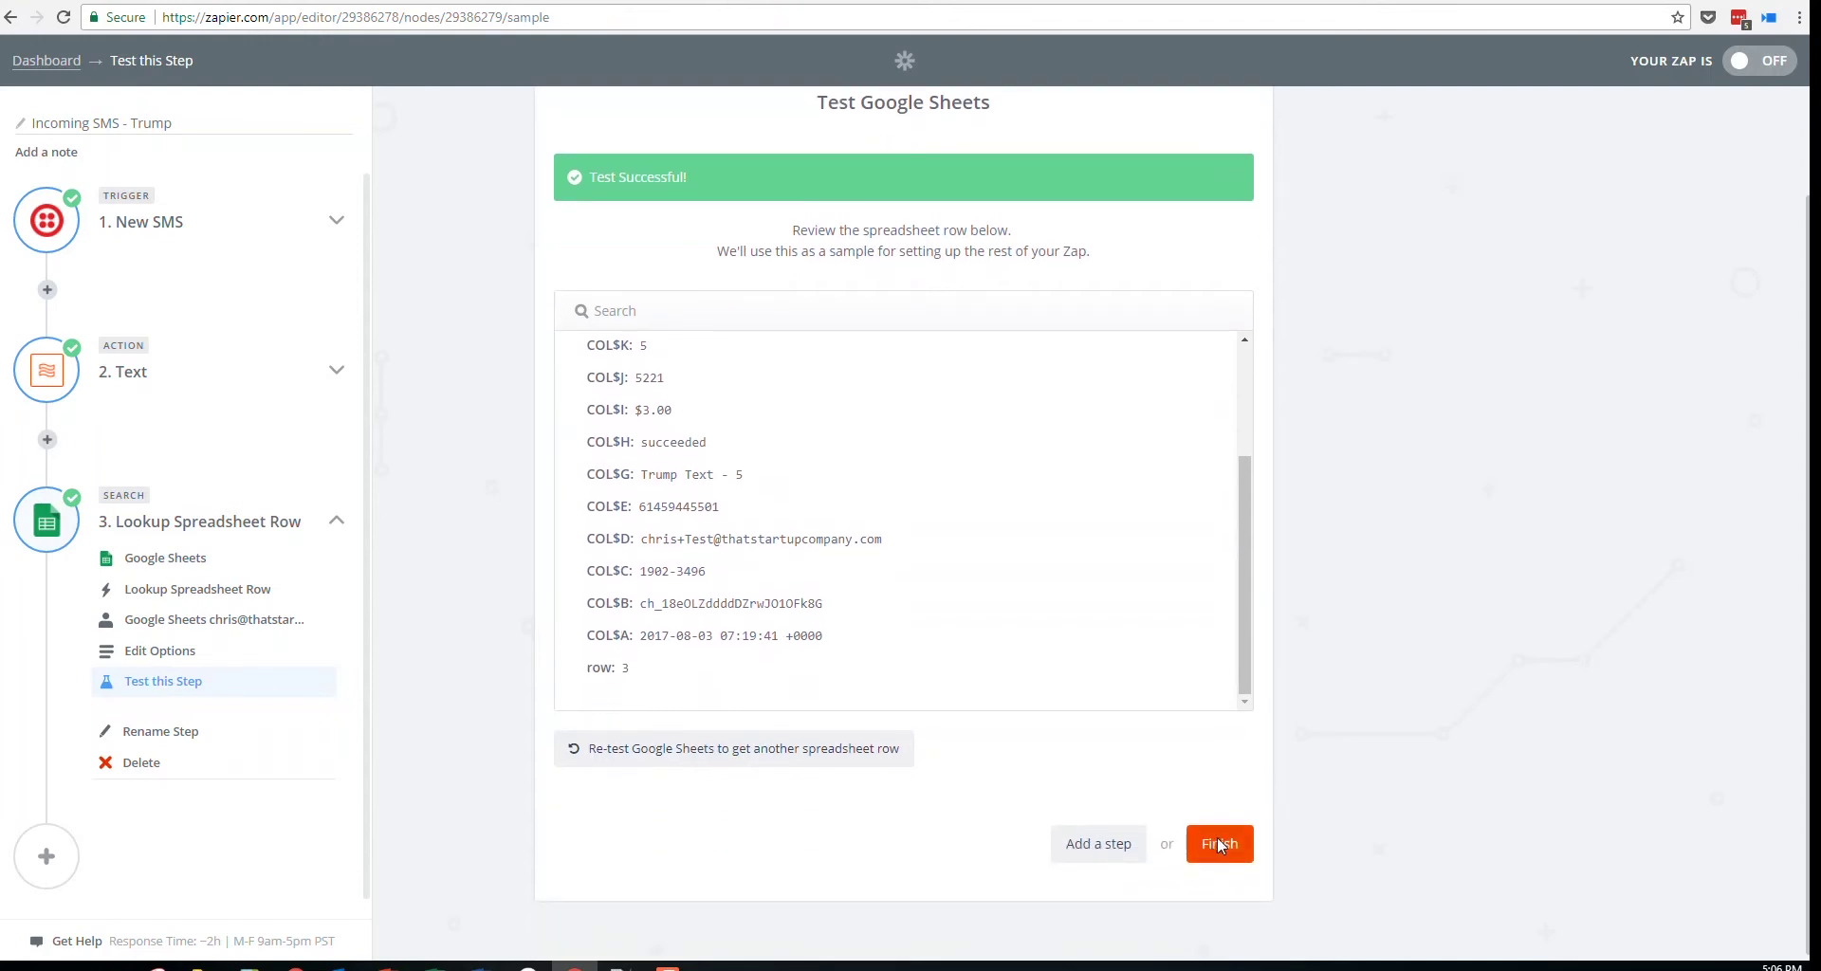
left_click(1217, 842)
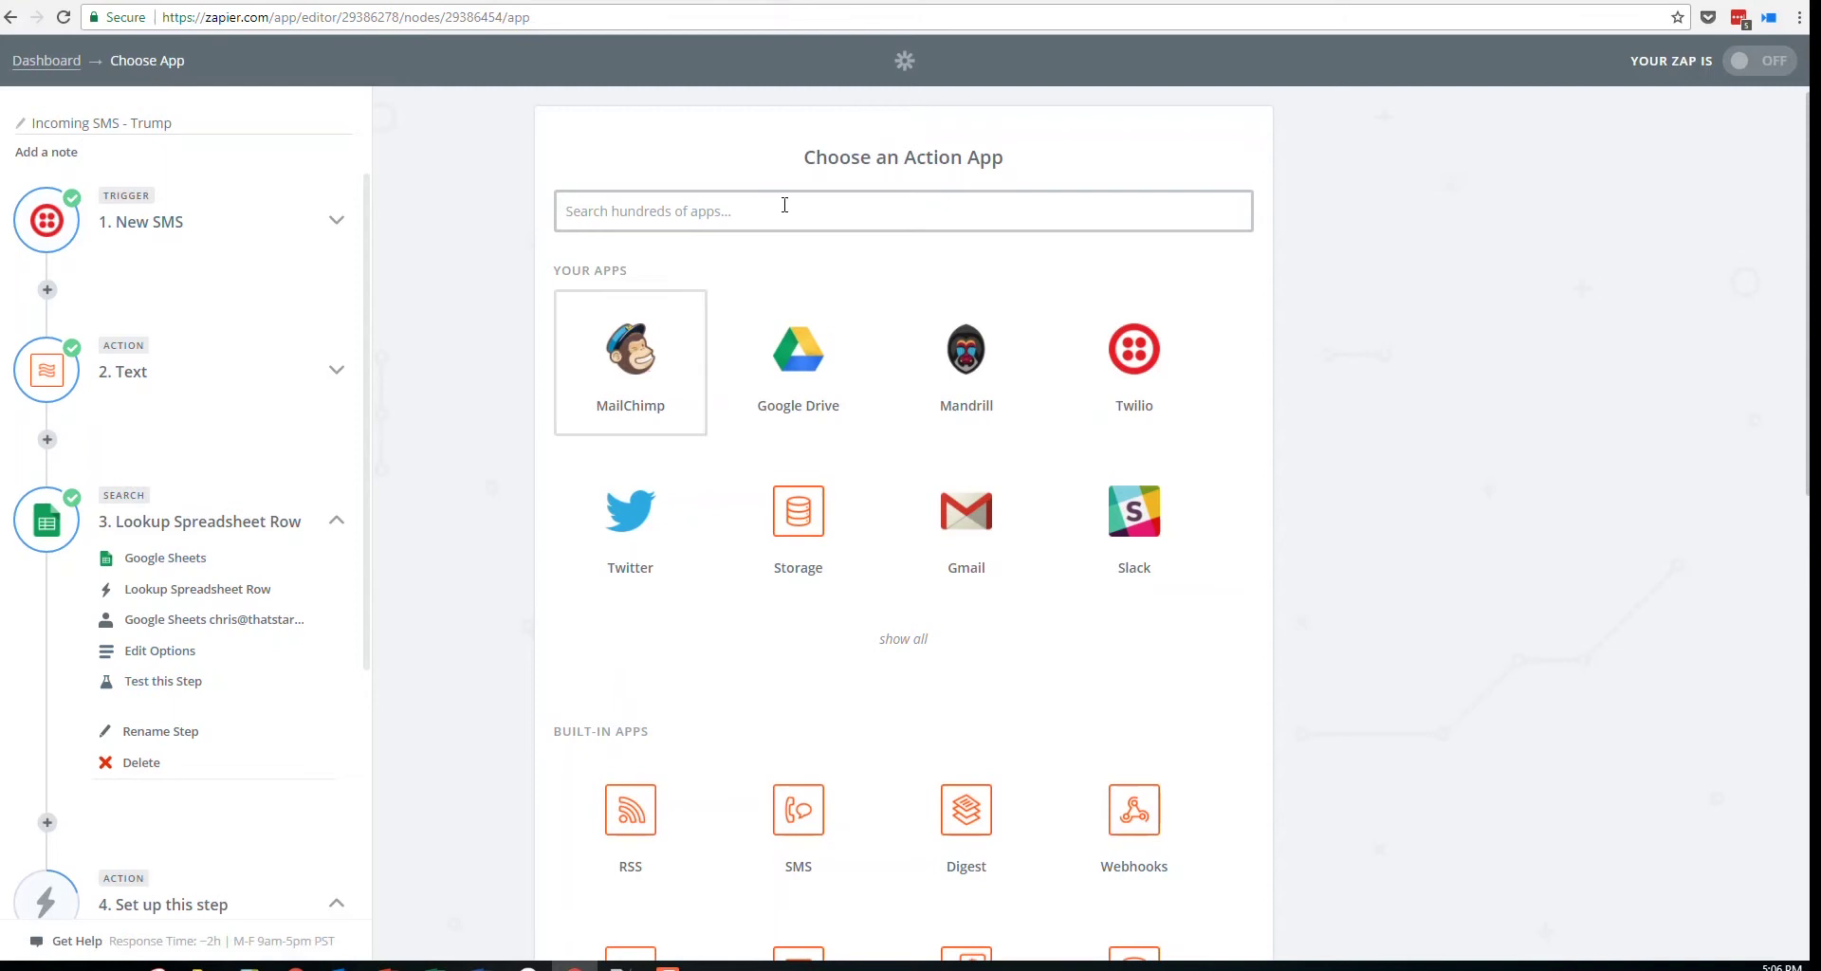
left_click(656, 518)
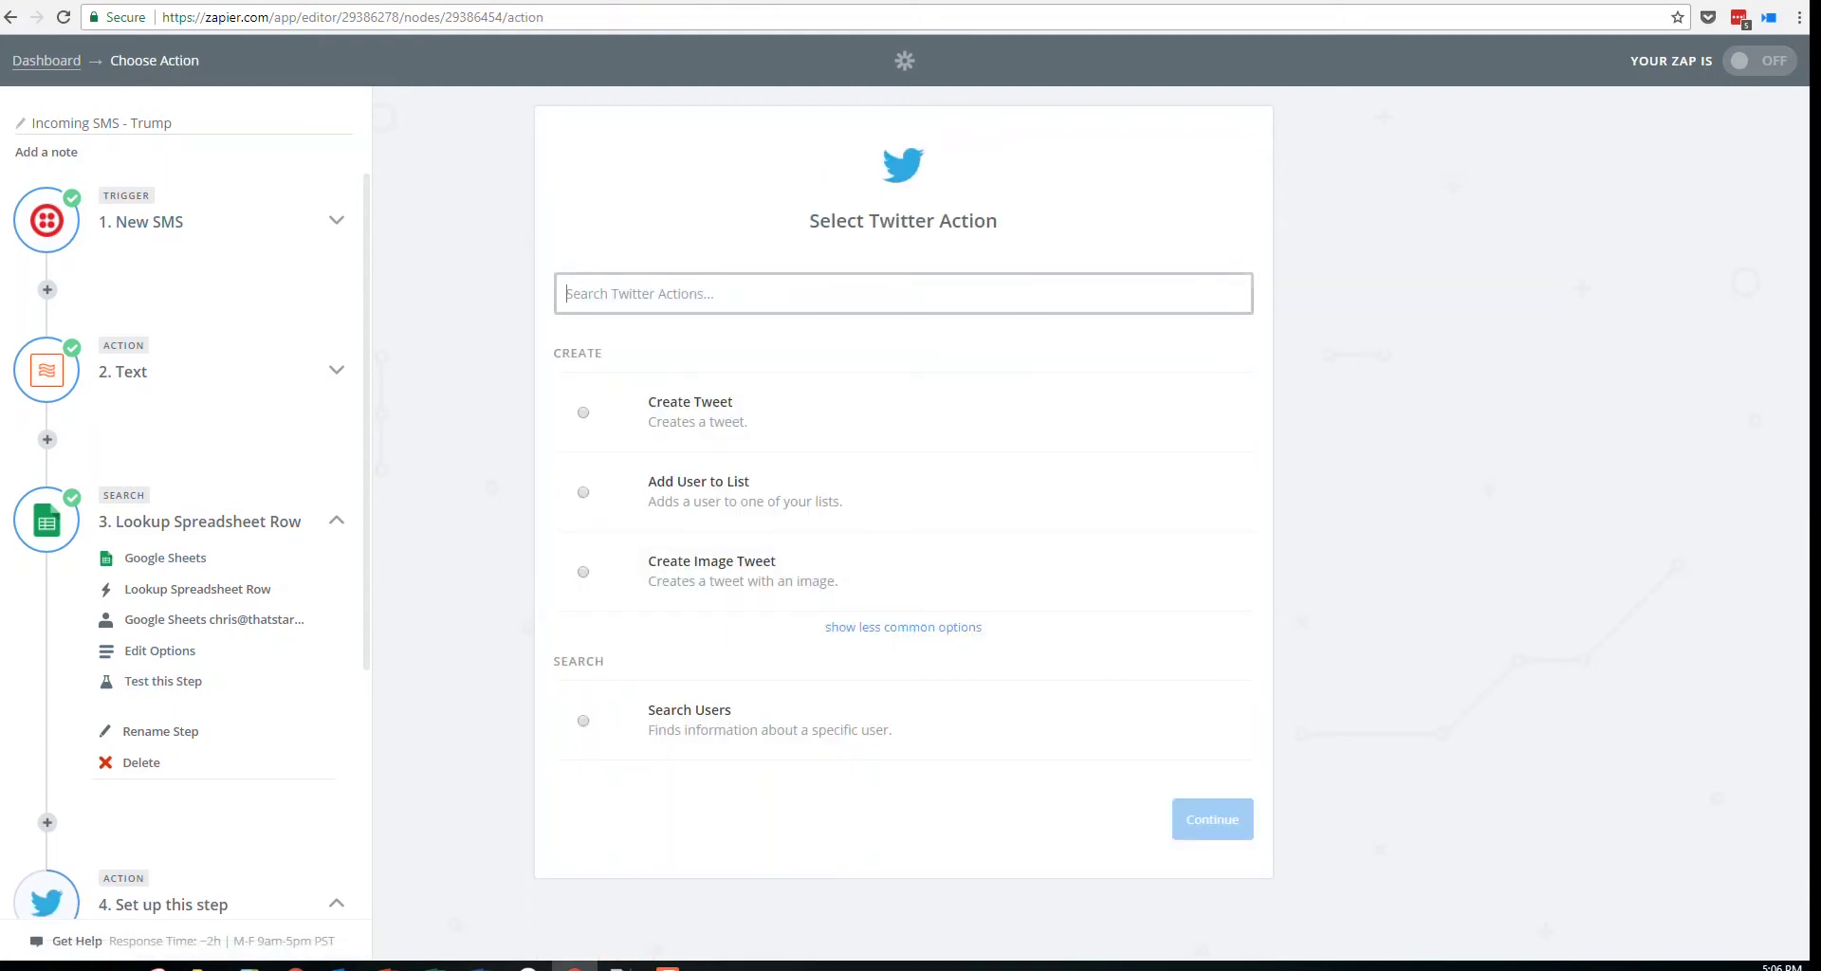
left_click(812, 411)
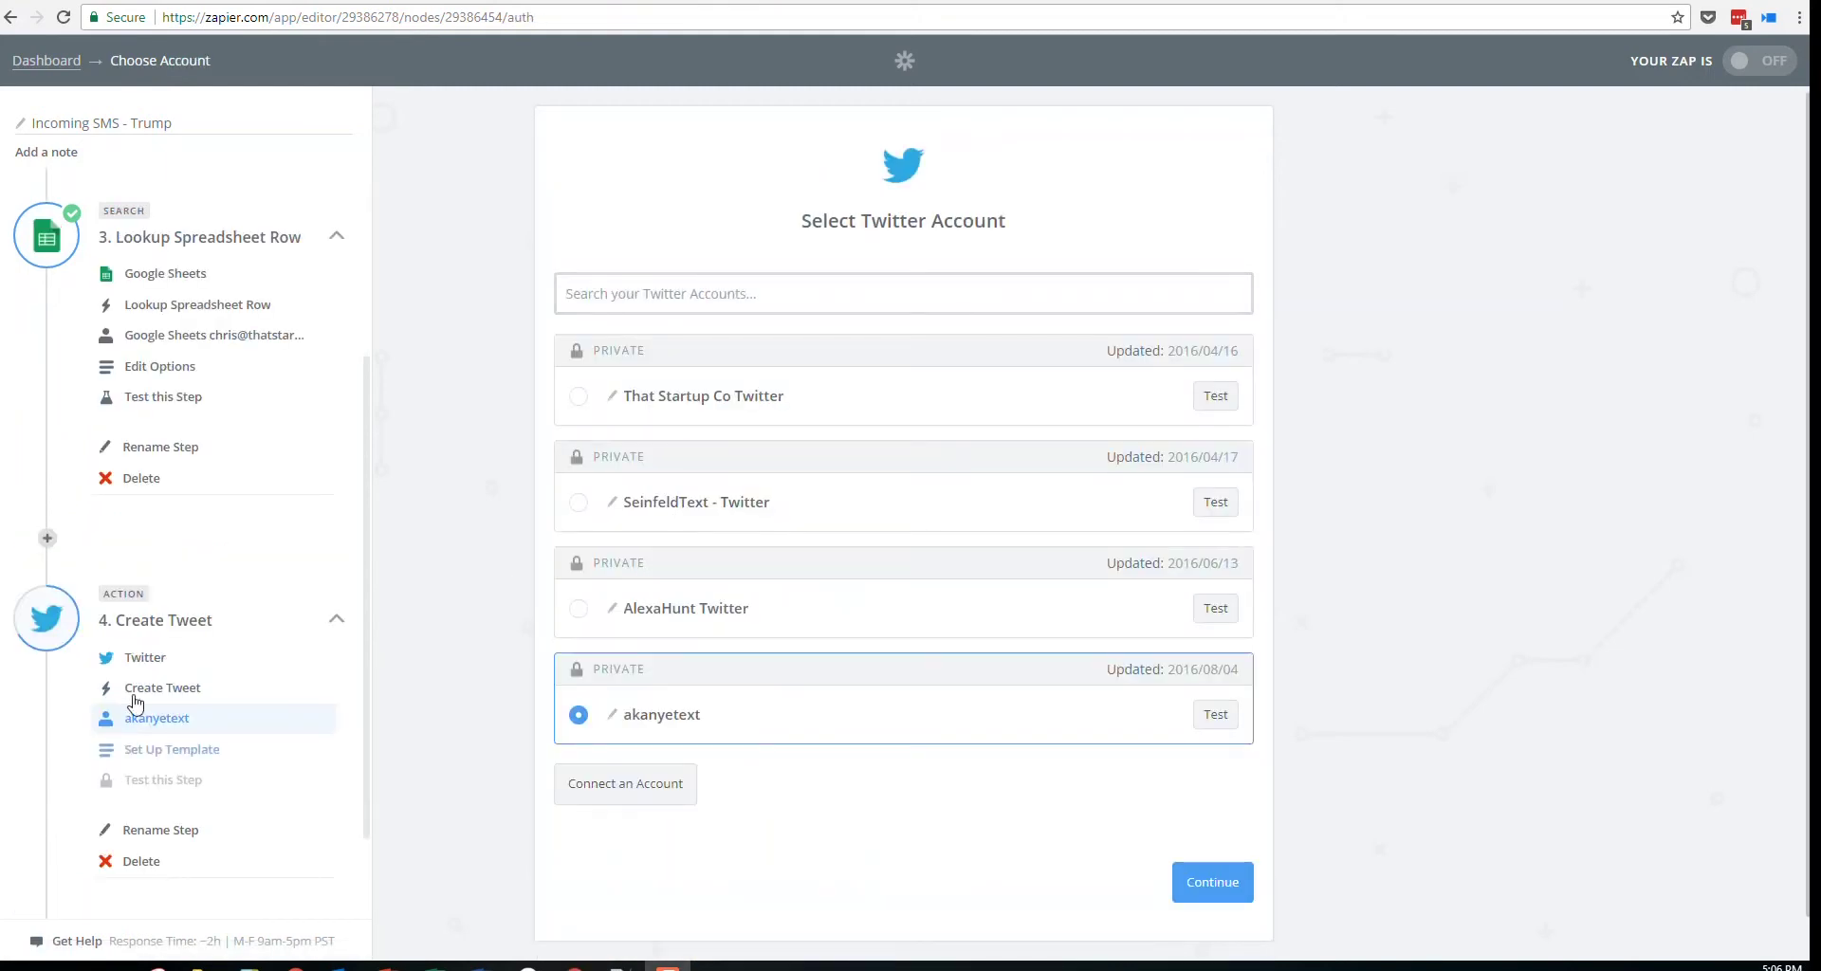
Recheck the Create Tweet action and continue with akanyetext as the Twitter account
left_click(141, 695)
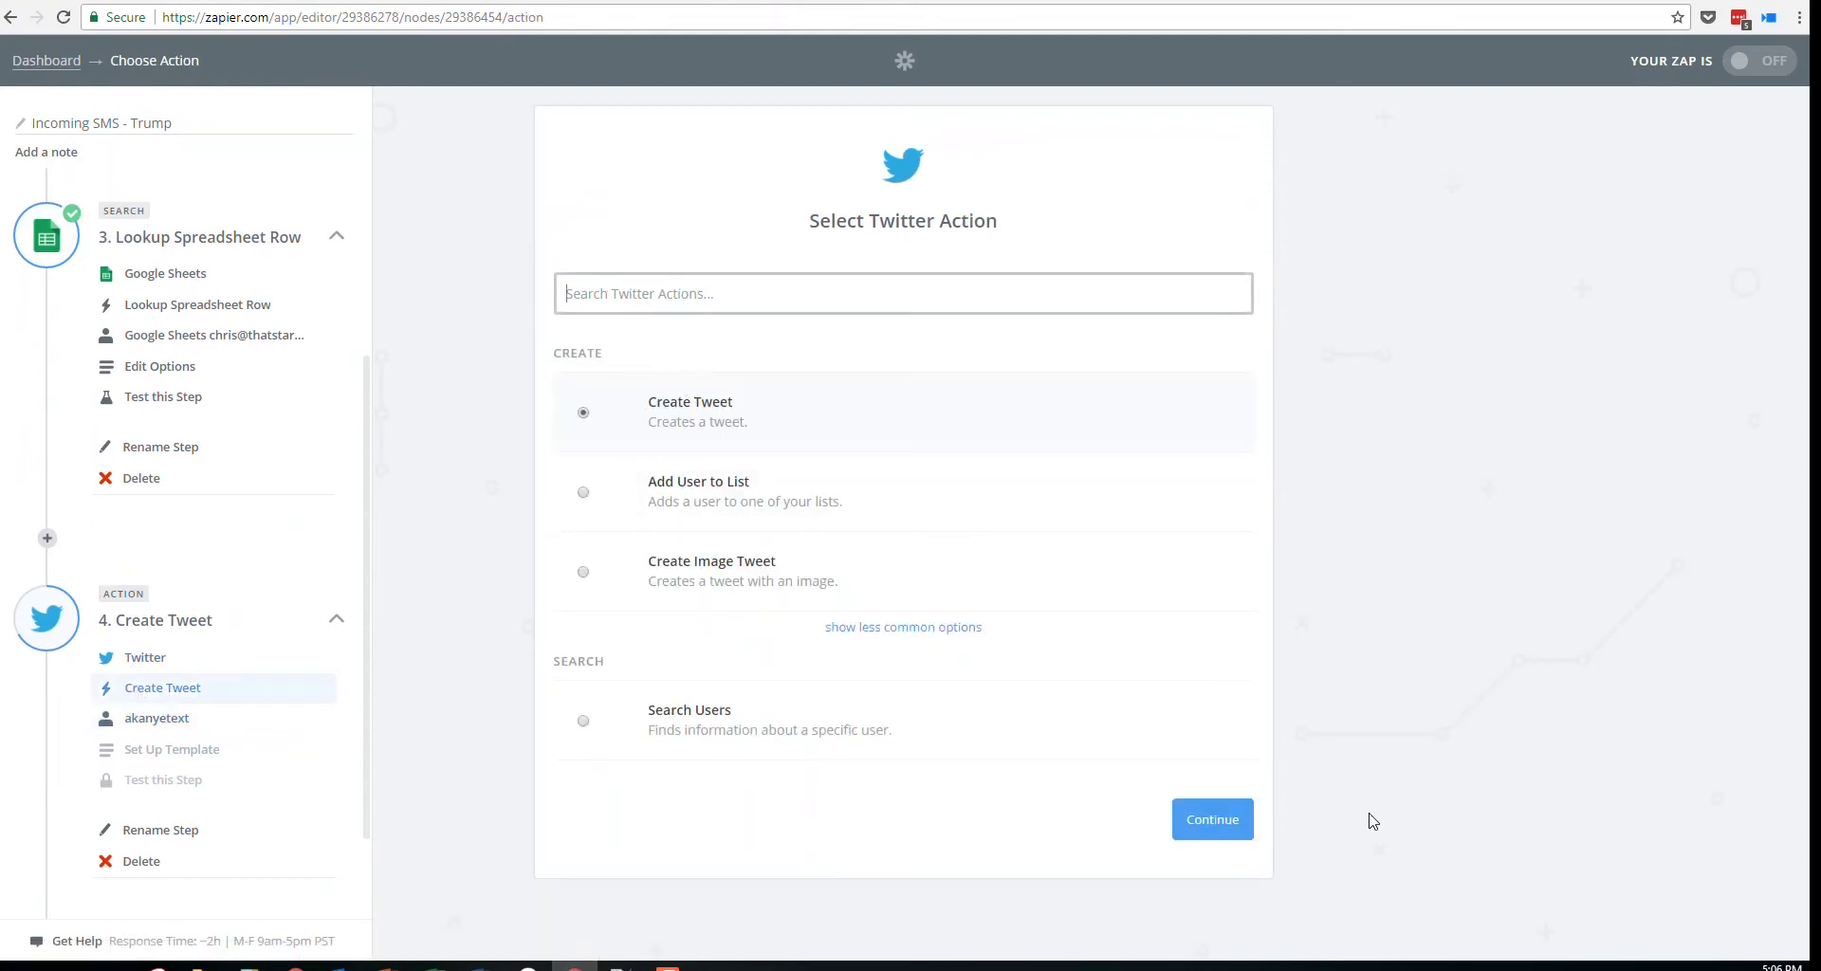
left_click(1219, 822)
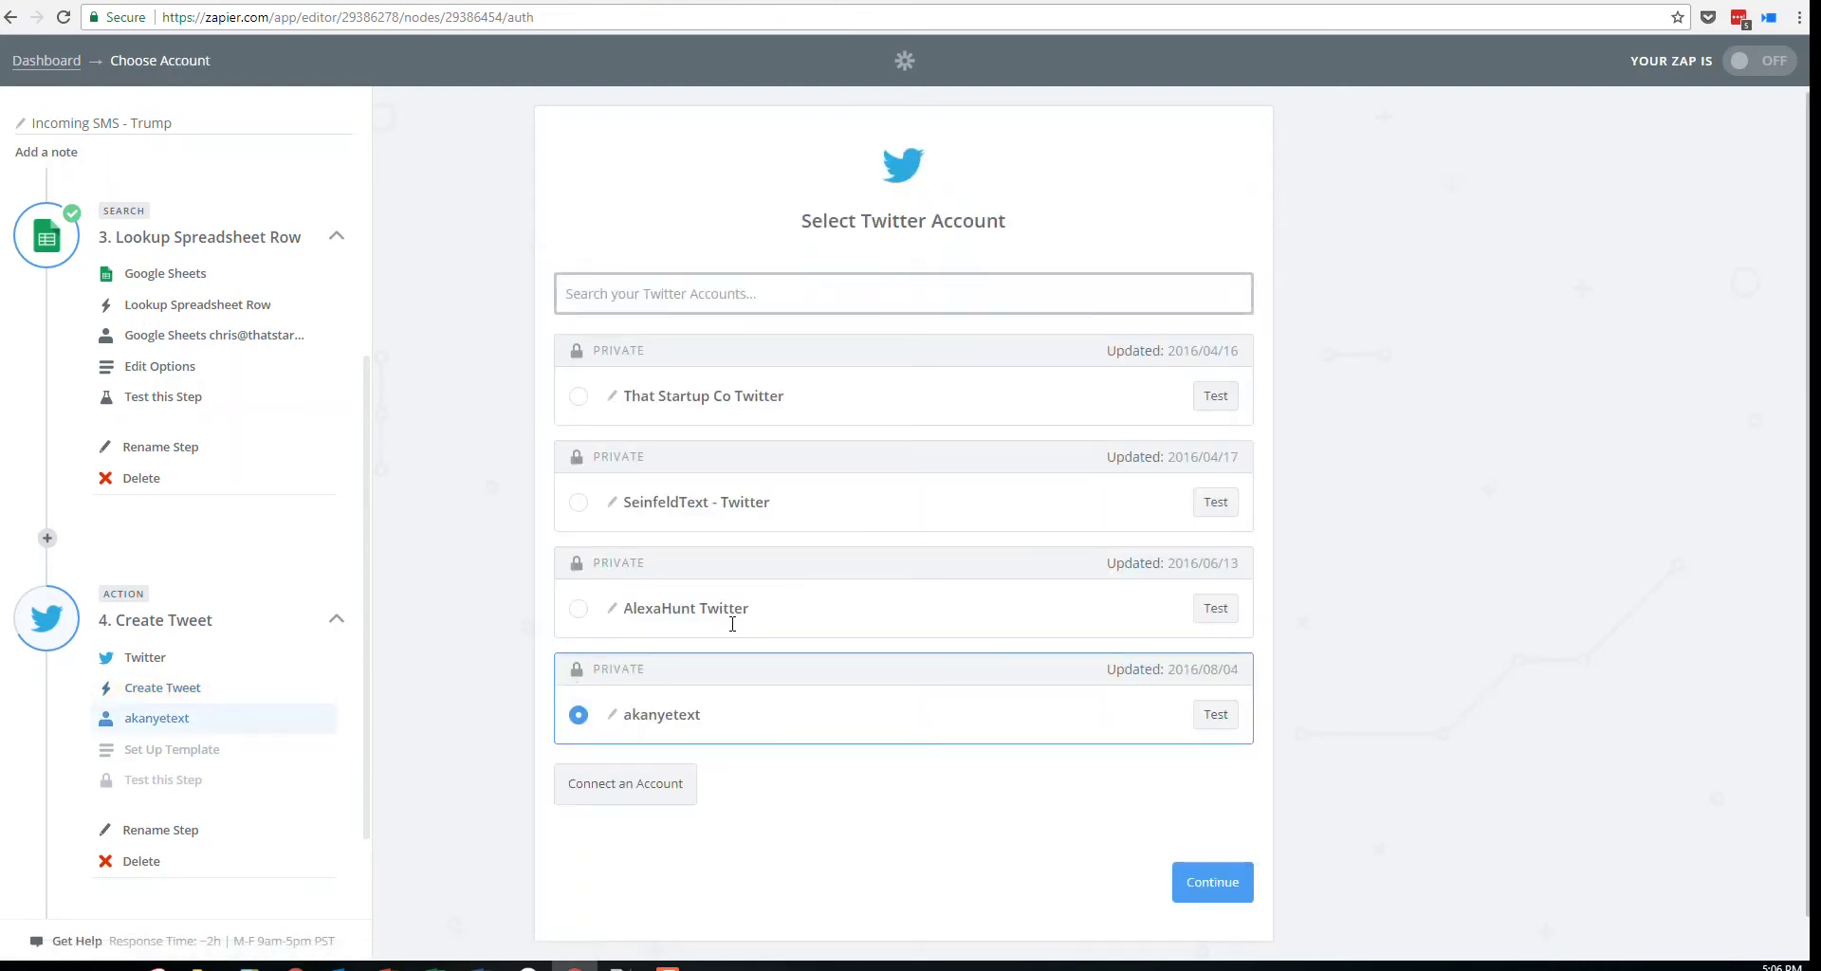
left_click(1233, 887)
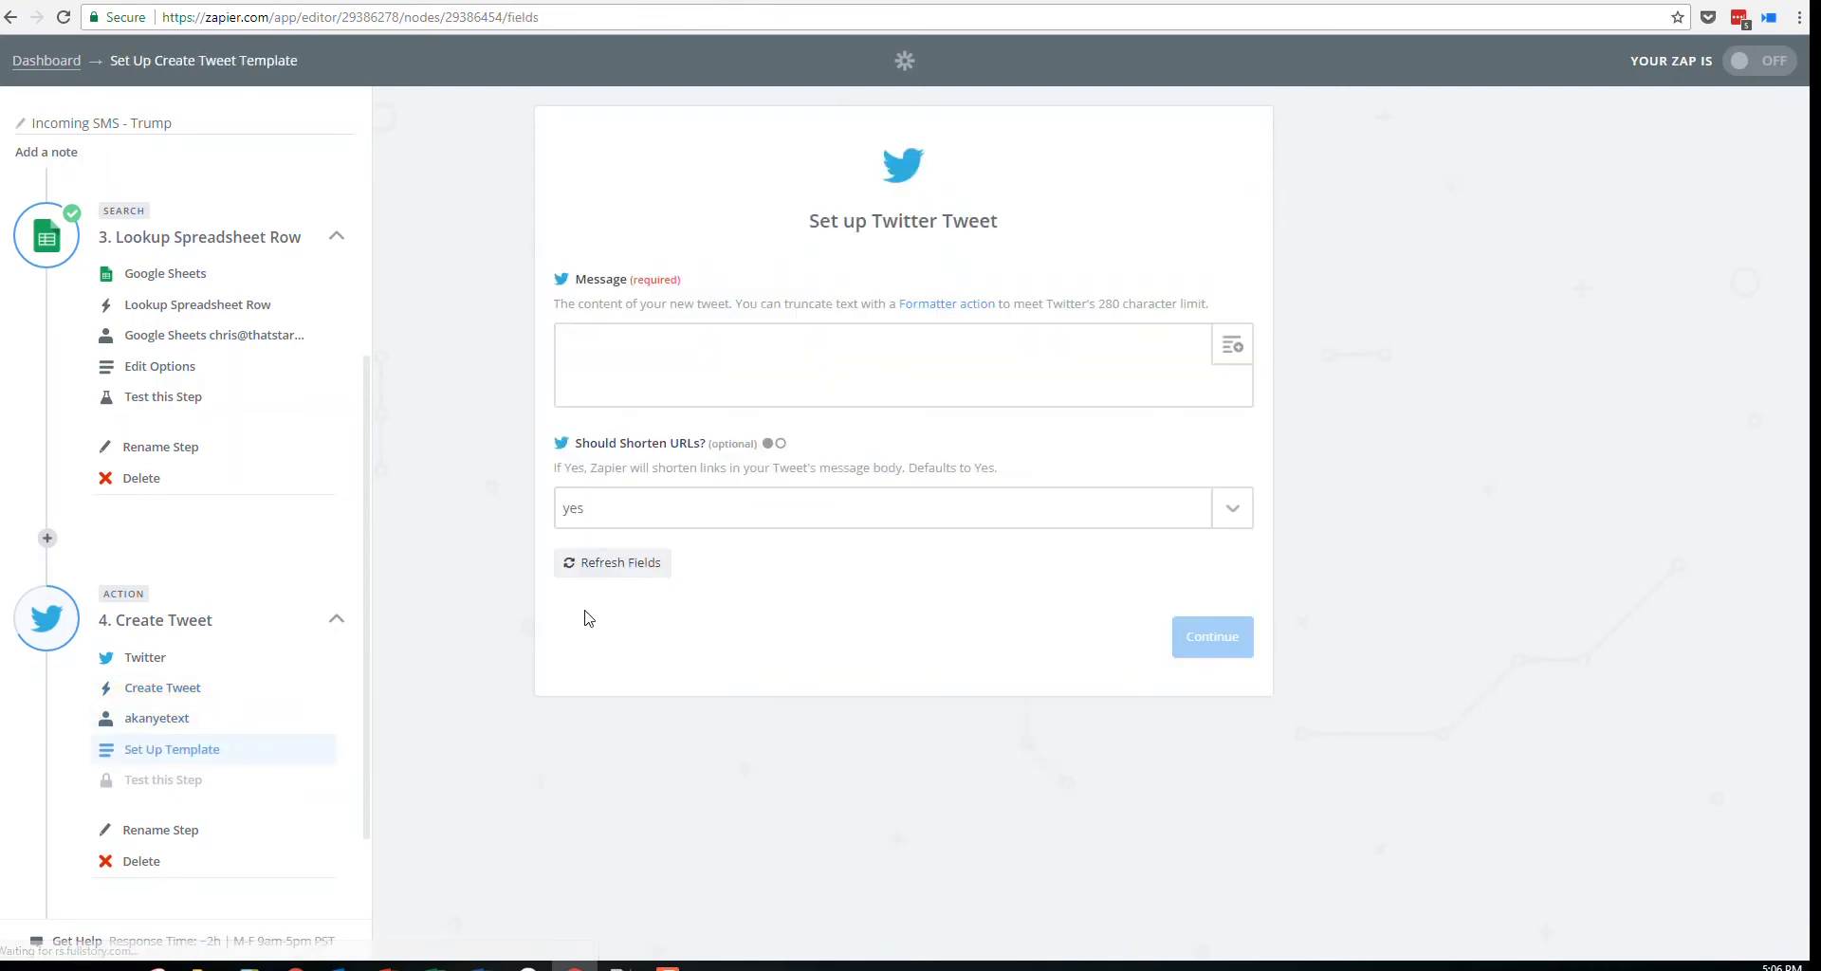
Write the tweet message: A fan just replied " followed by the step 1 Body field and " #trumptext
left_click(625, 364)
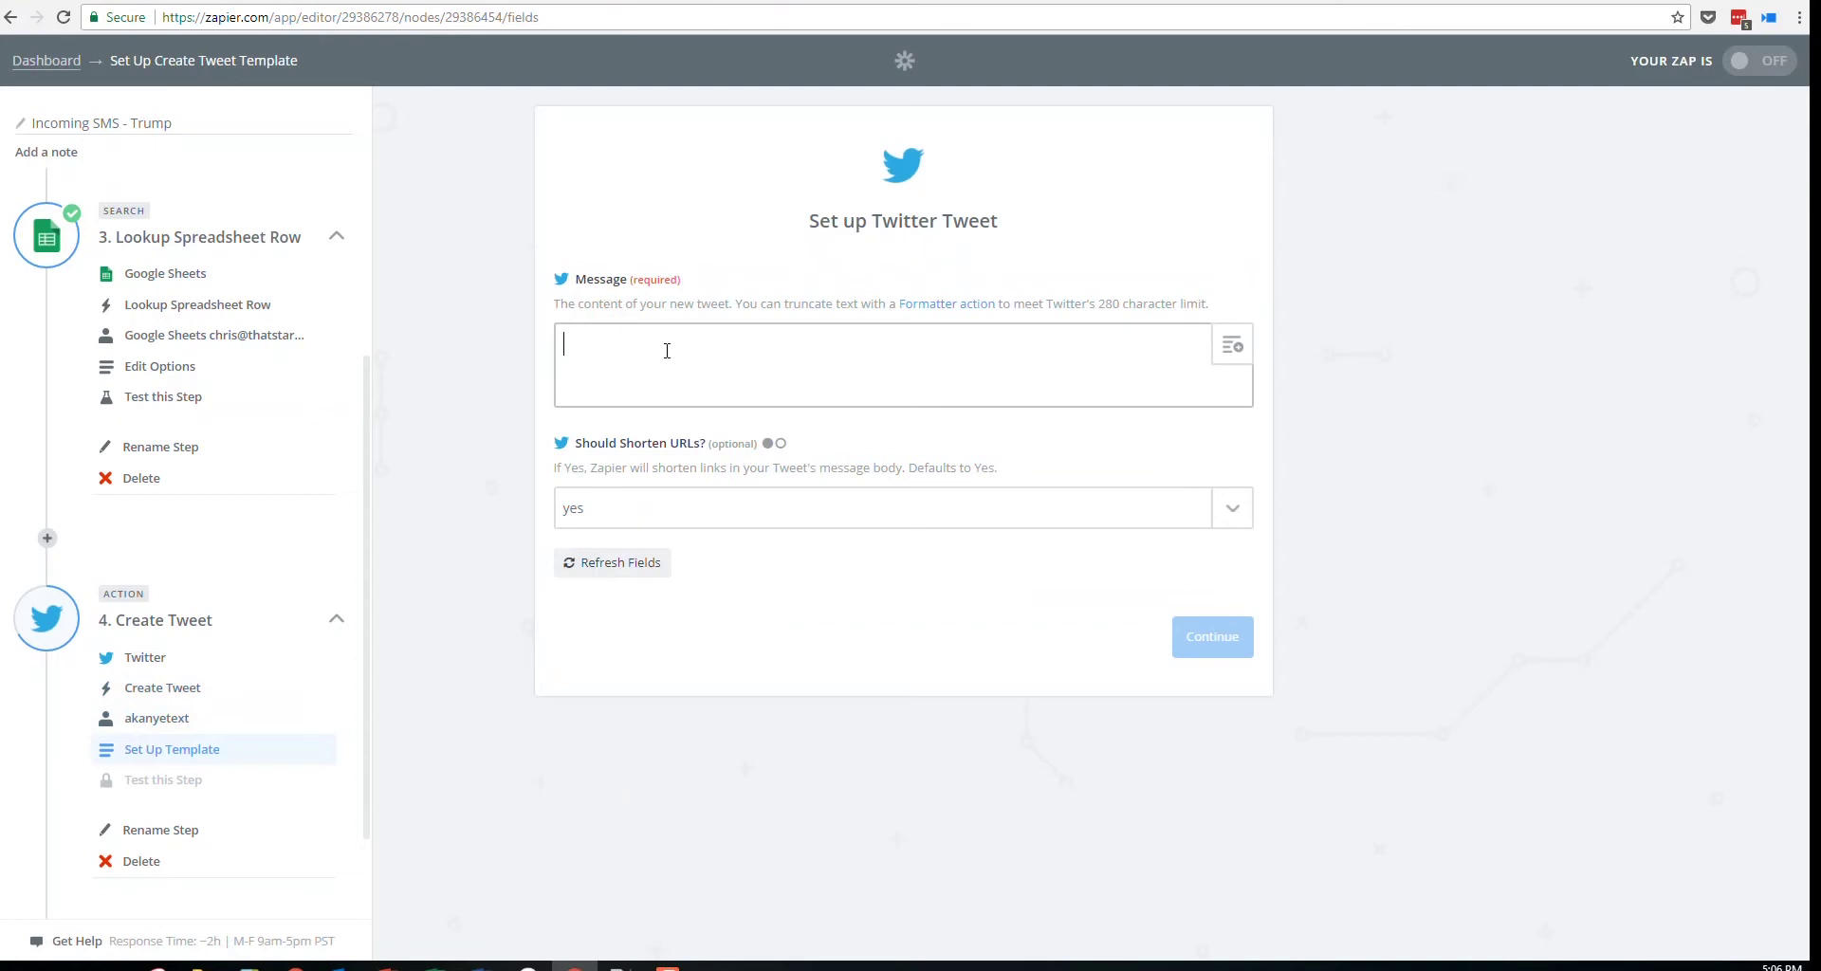
type("A fan just replied \"")
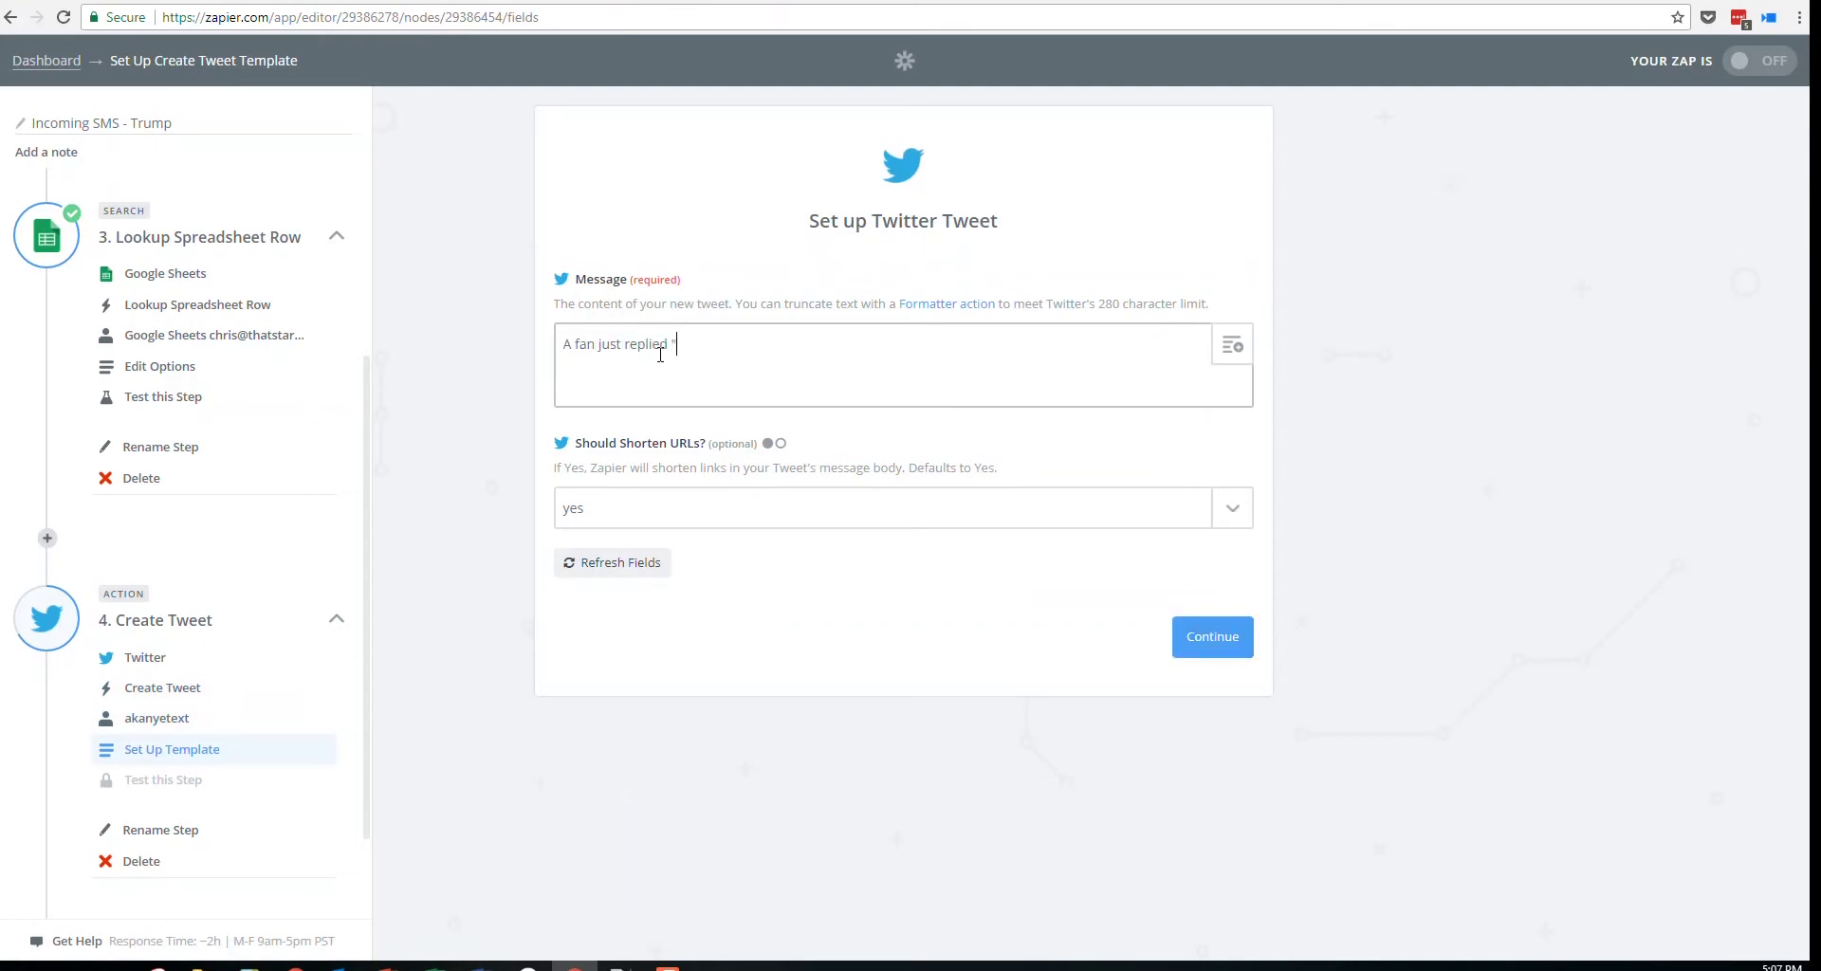
left_click(1228, 354)
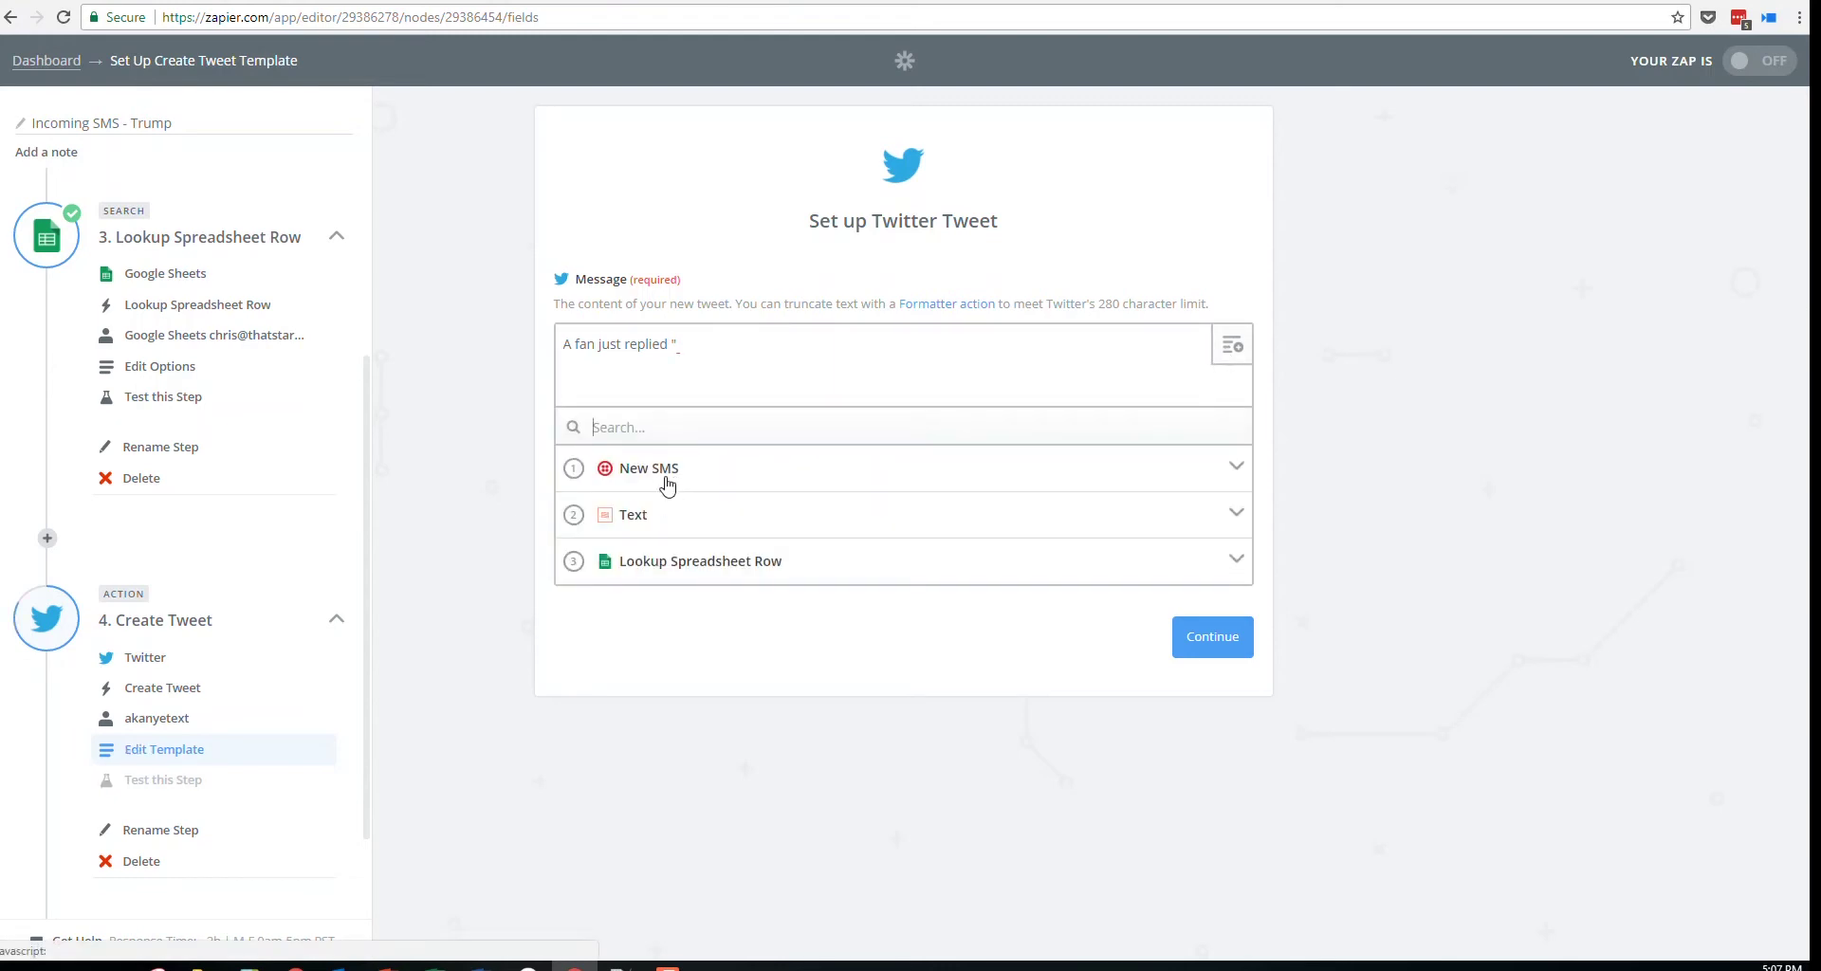
left_click(667, 485)
left_click(646, 520)
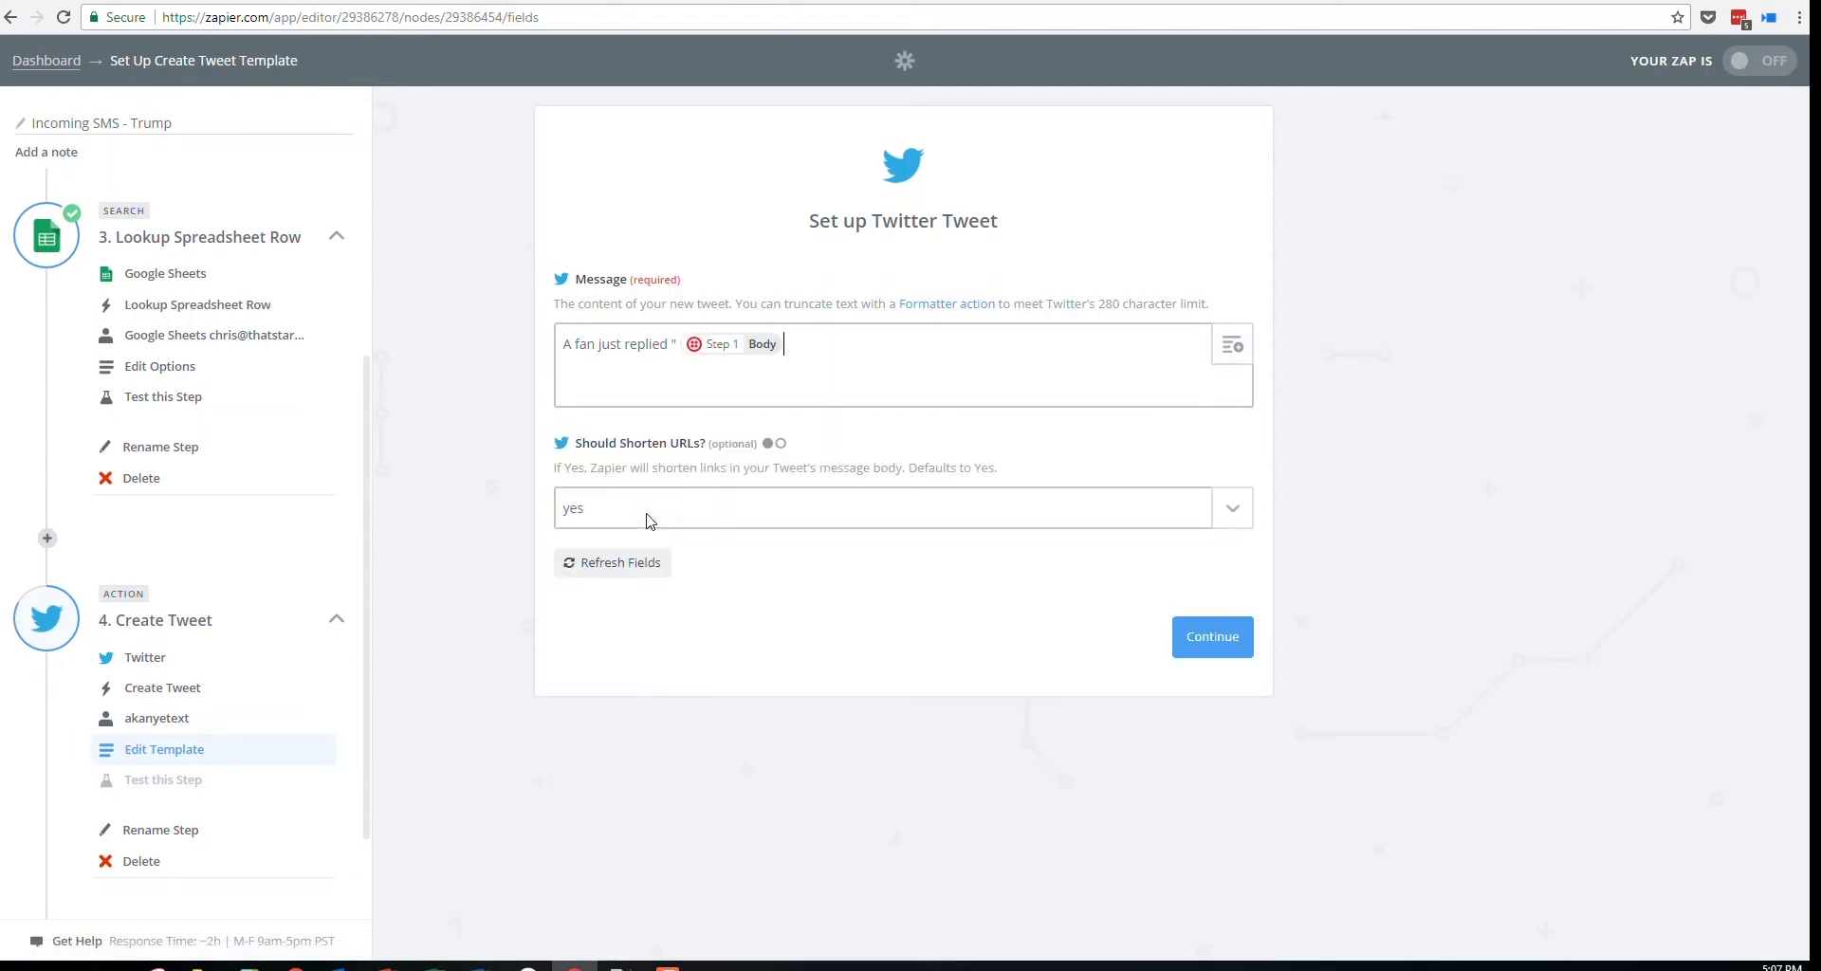
type("\" #trumptext")
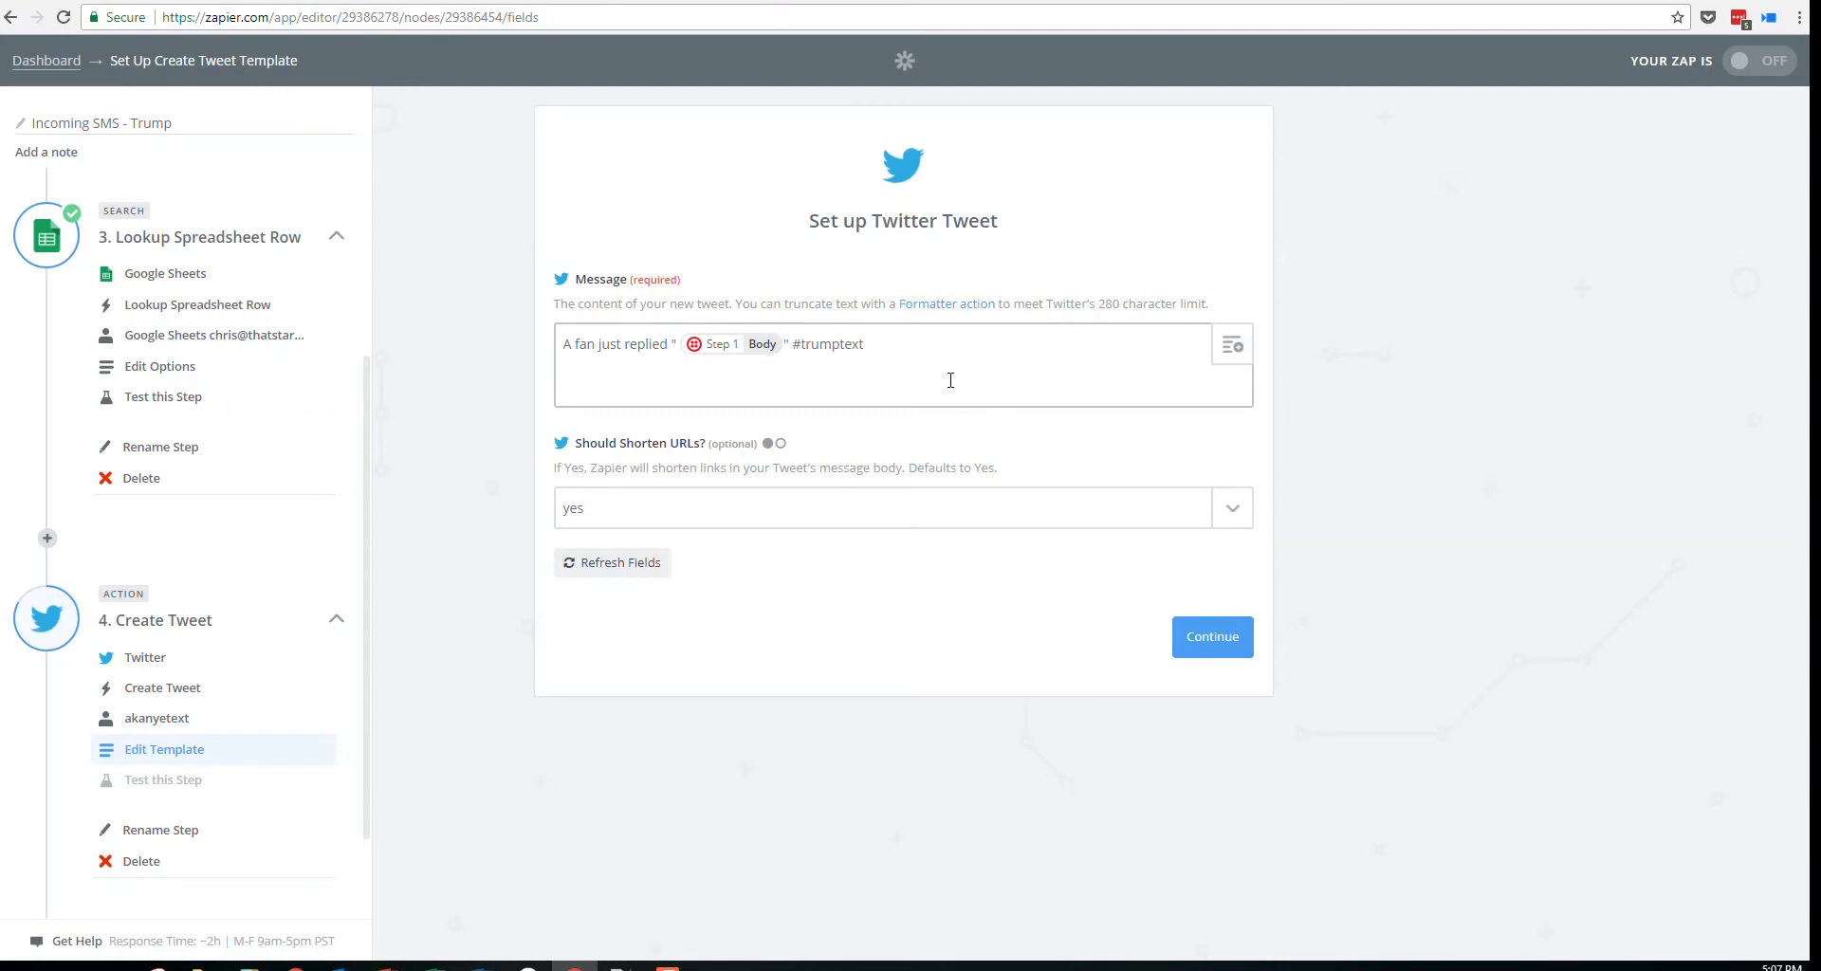
Continue to the Twitter test, check the sample tweet, and skip the test without posting it
scroll(178, 496, "up", 3)
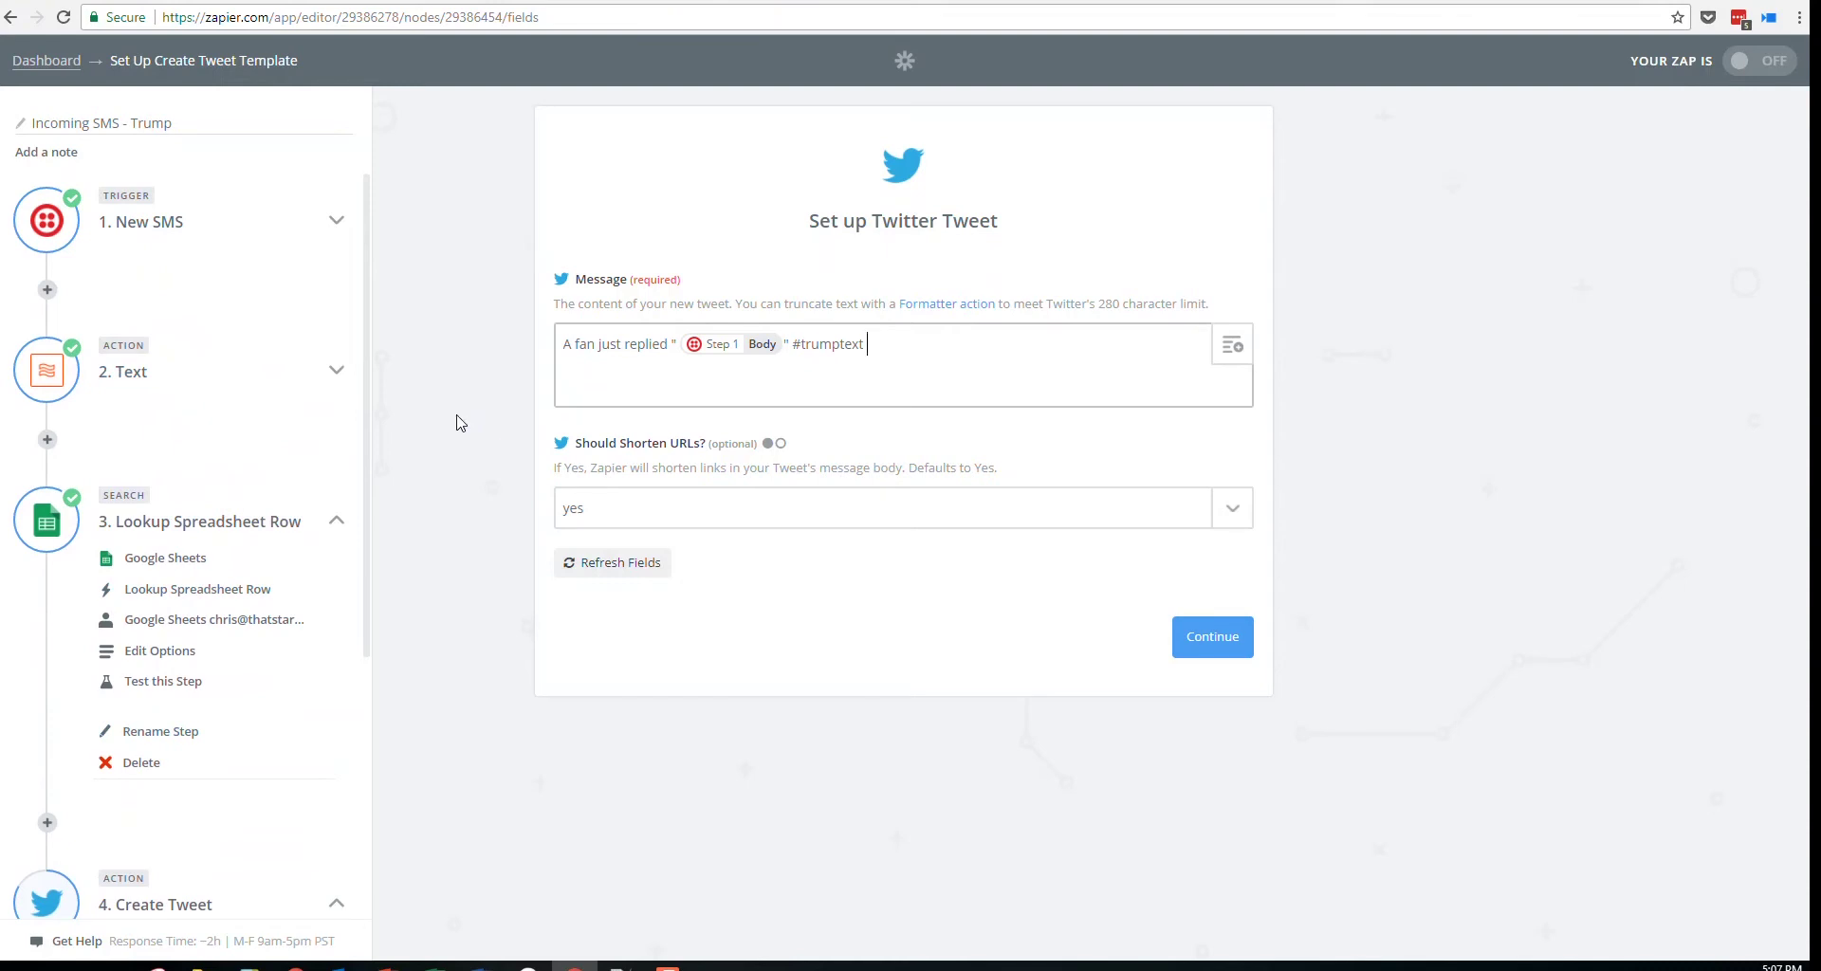
left_click(1212, 636)
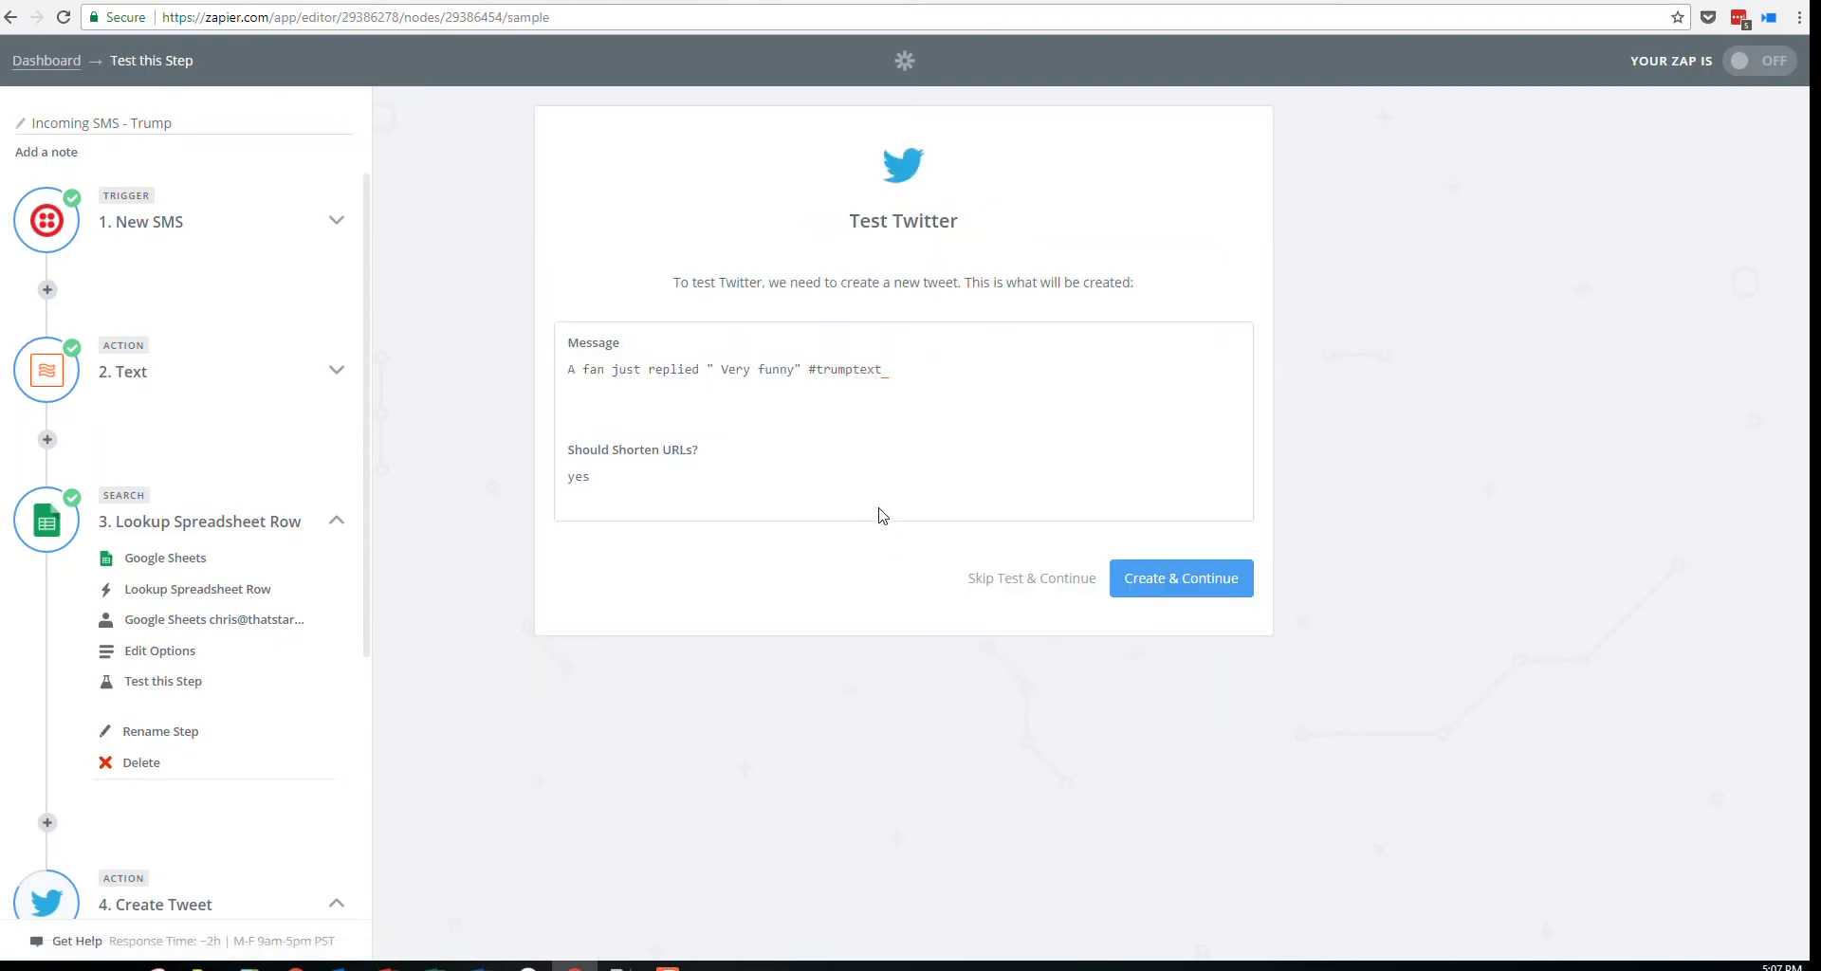
left_click(1034, 580)
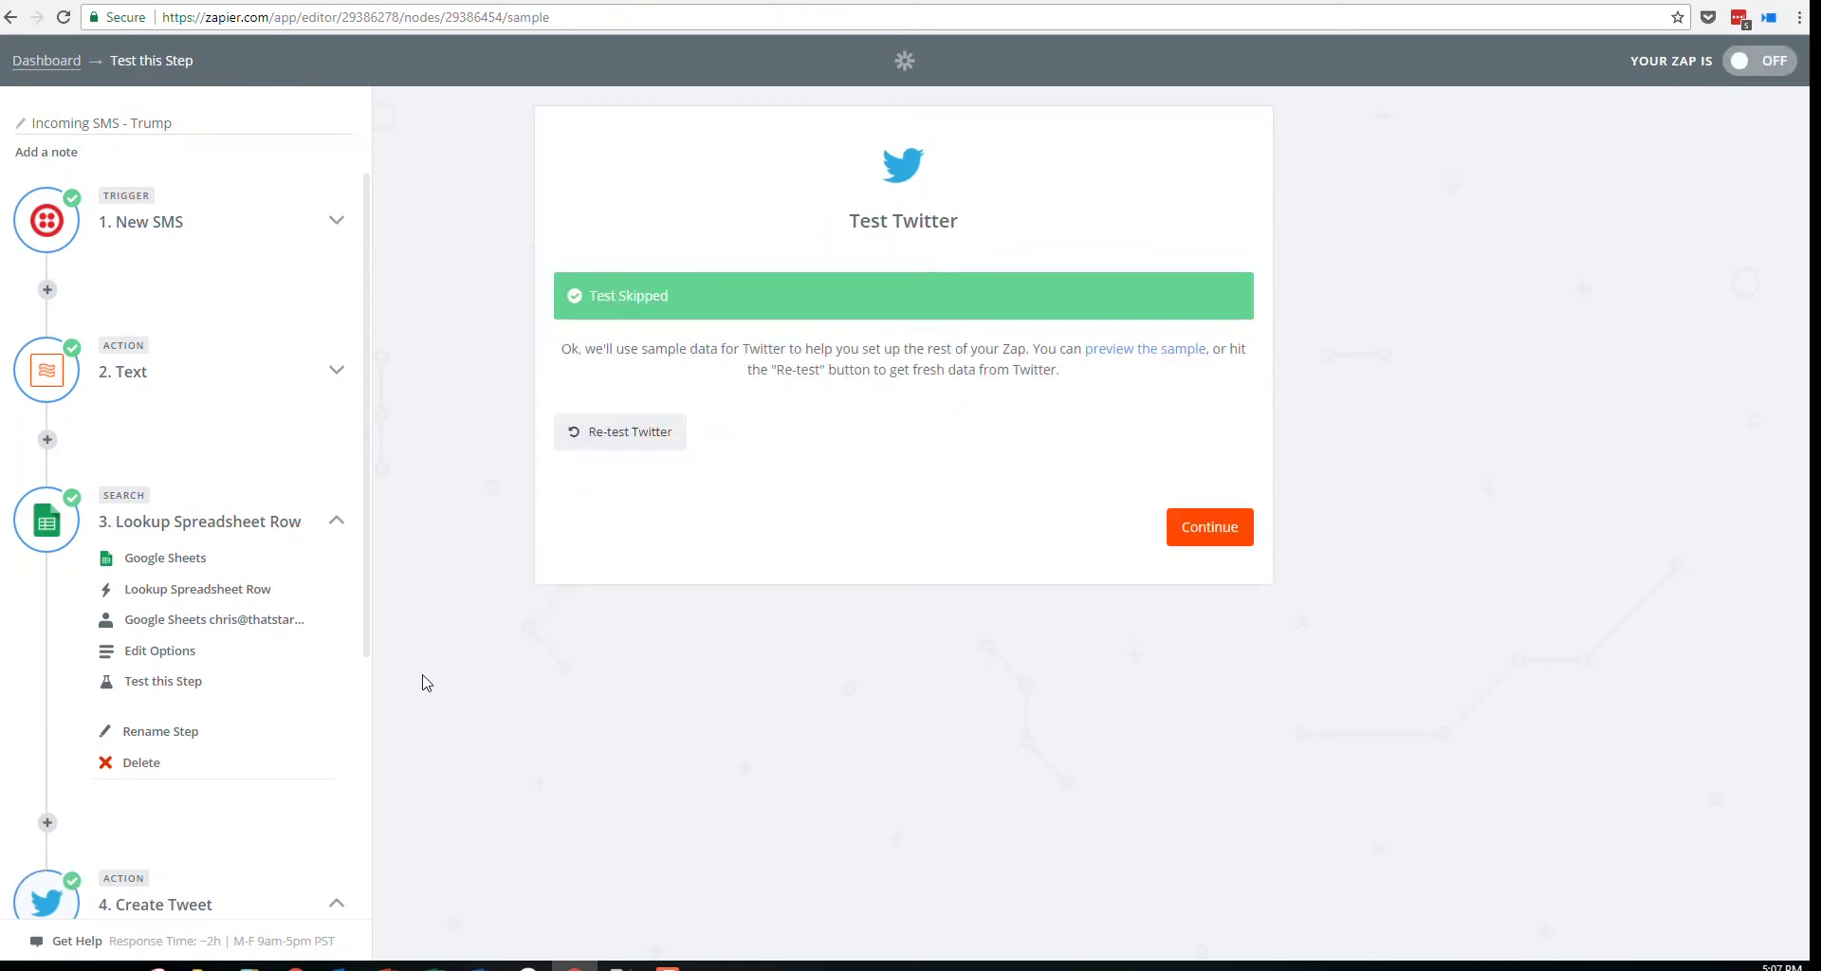
Add a fifth step with Email by Zapier and its Send Outbound Email action
scroll(190, 675, "down", 4)
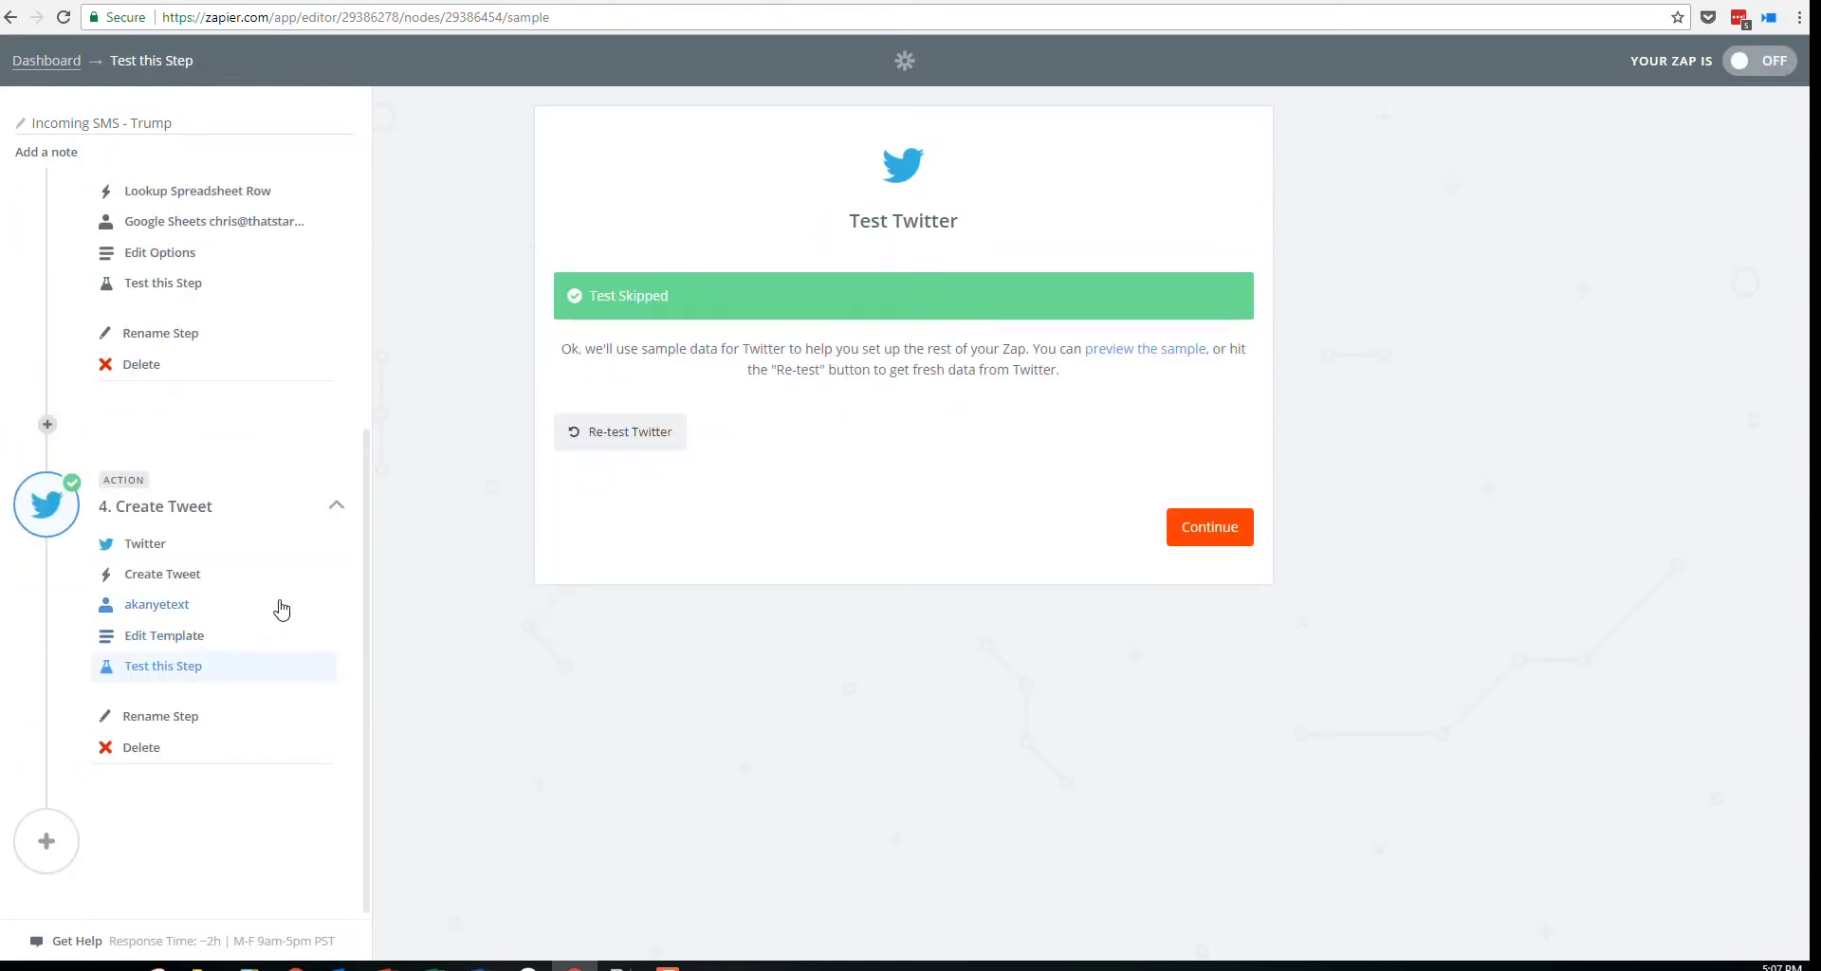
left_click(43, 845)
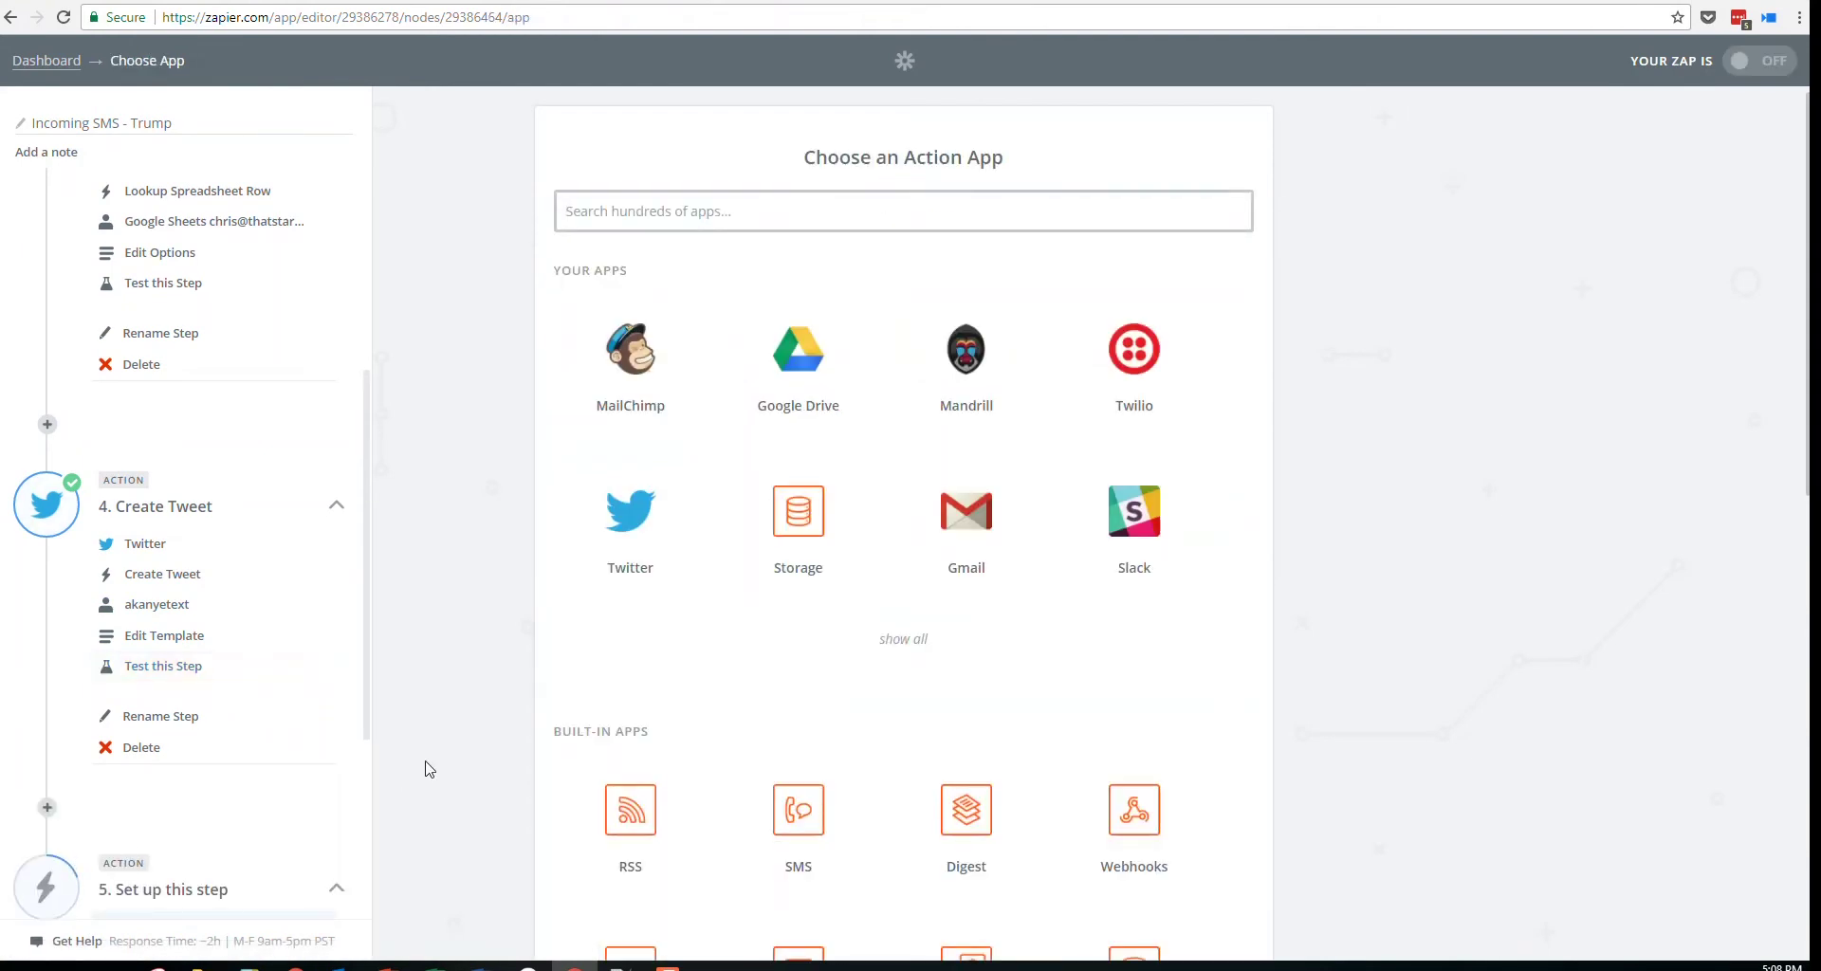
scroll(492, 771, "down", 5)
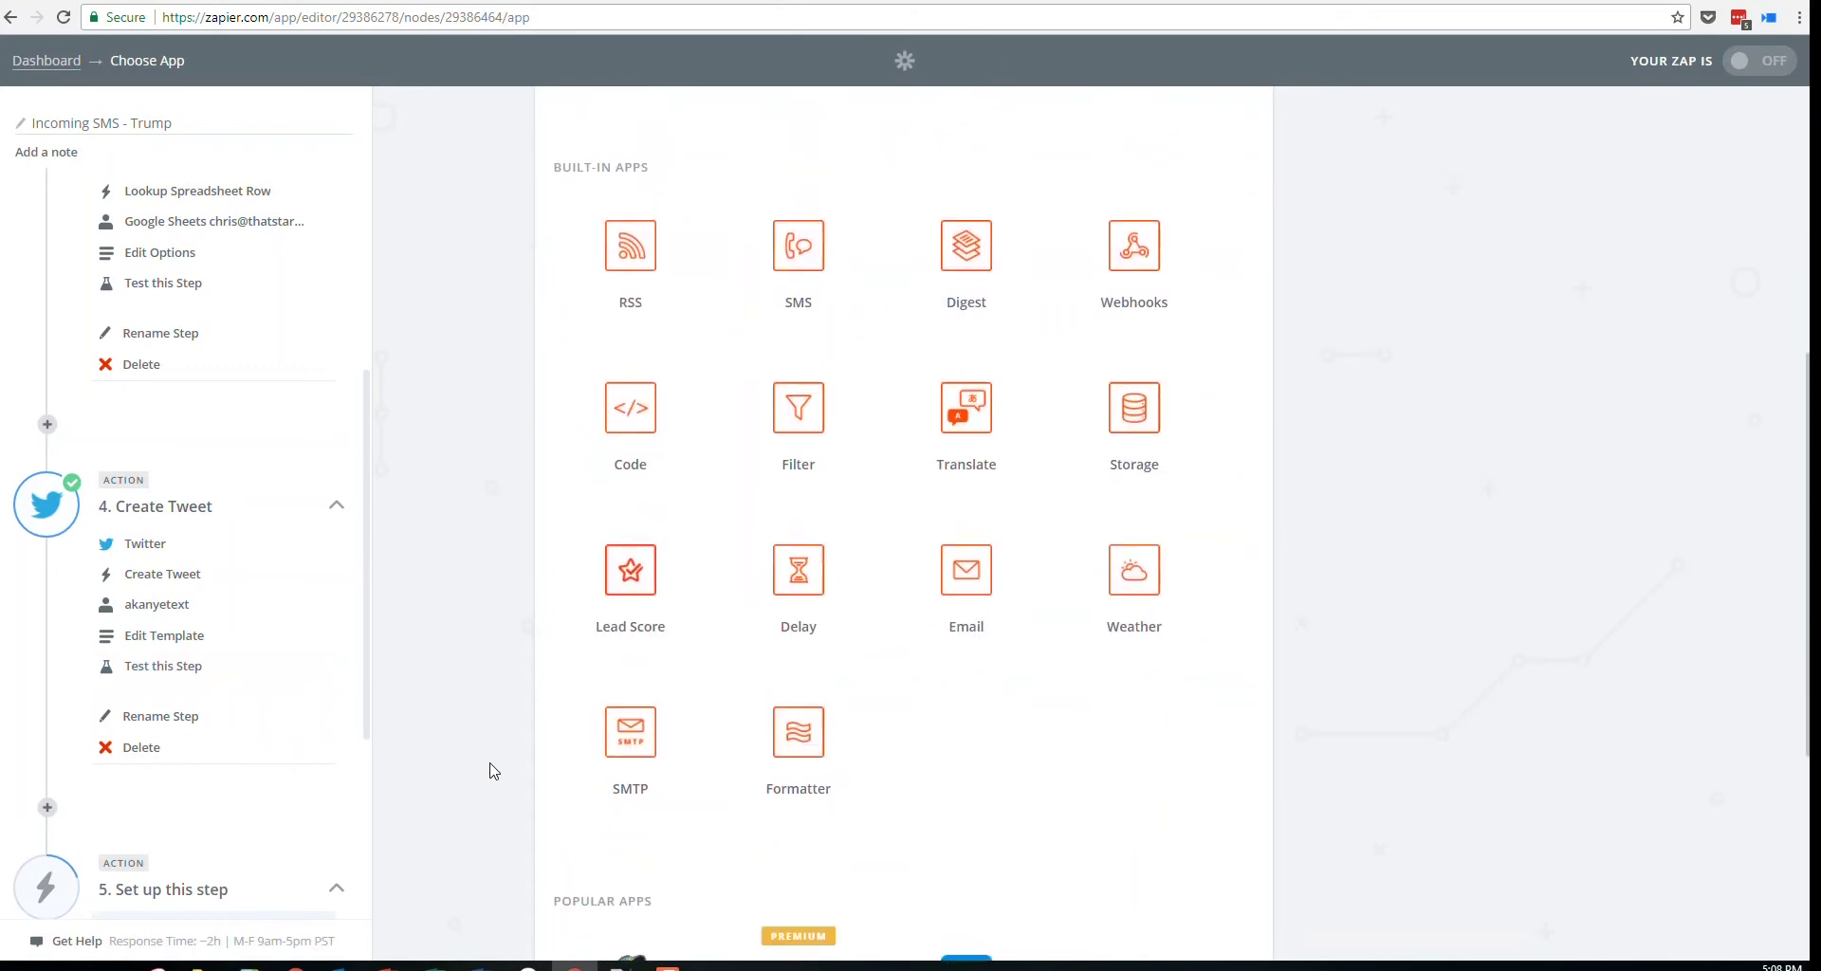
scroll(492, 771, "down", 2)
scroll(490, 775, "up", 2)
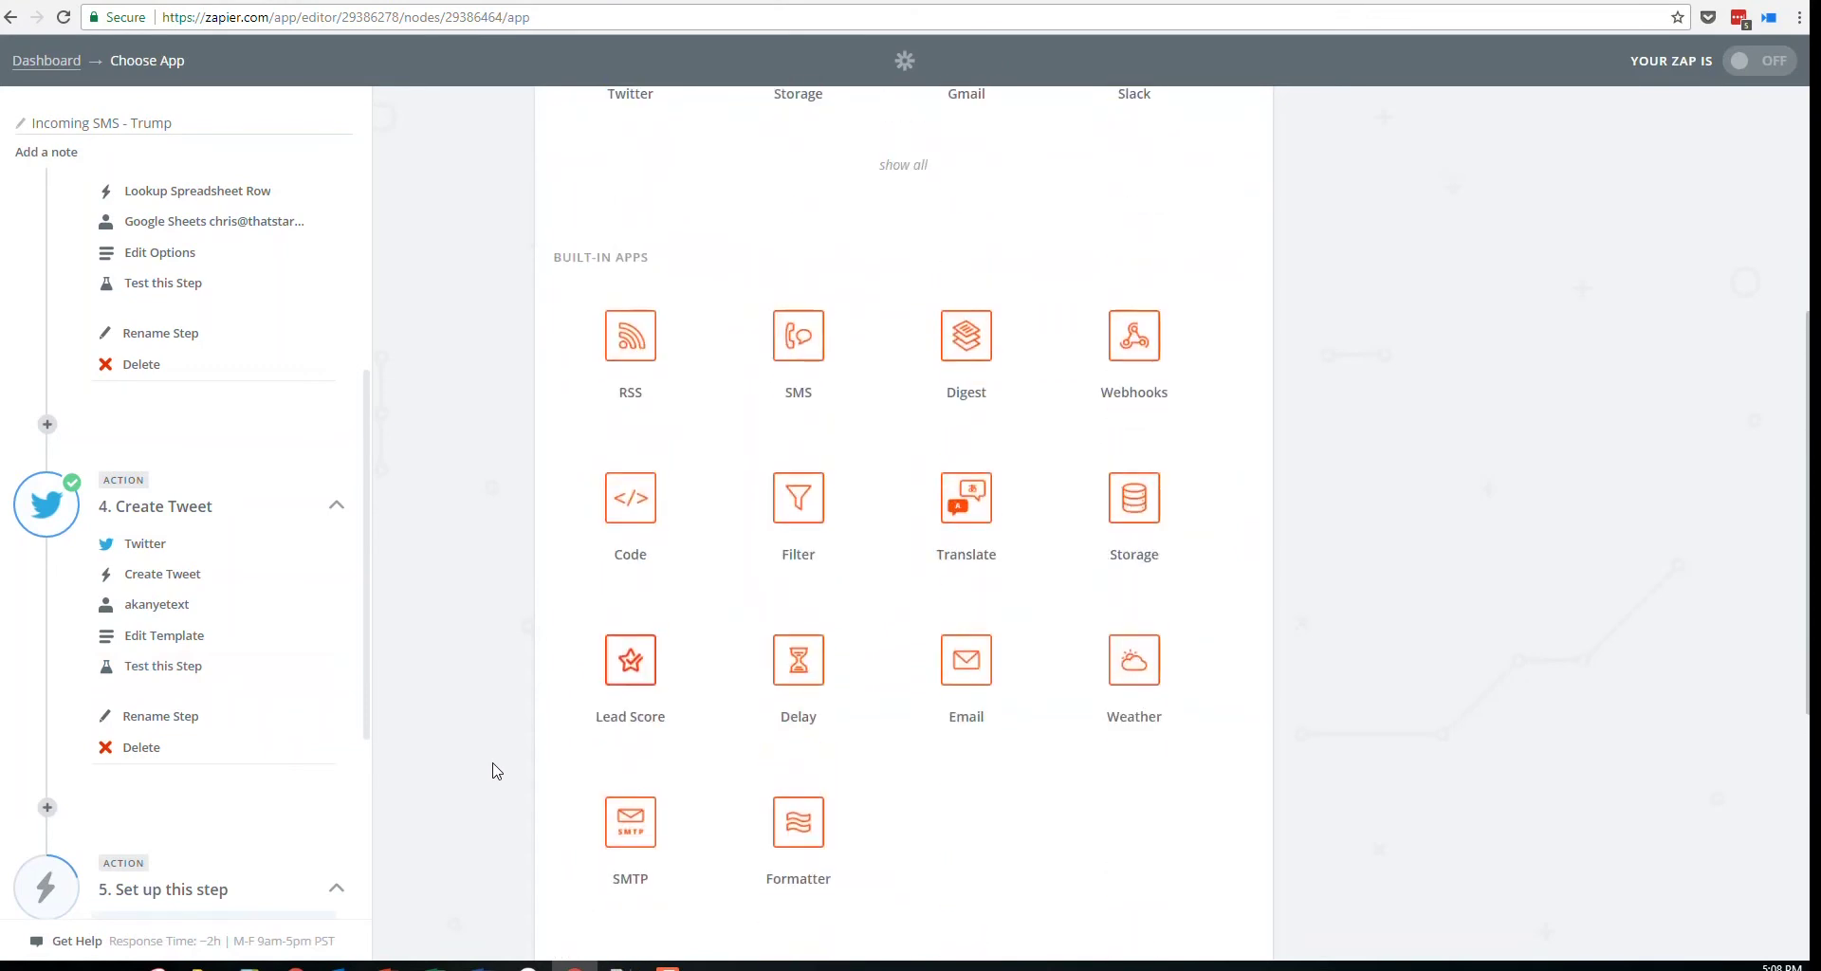
scroll(491, 780, "up", 5)
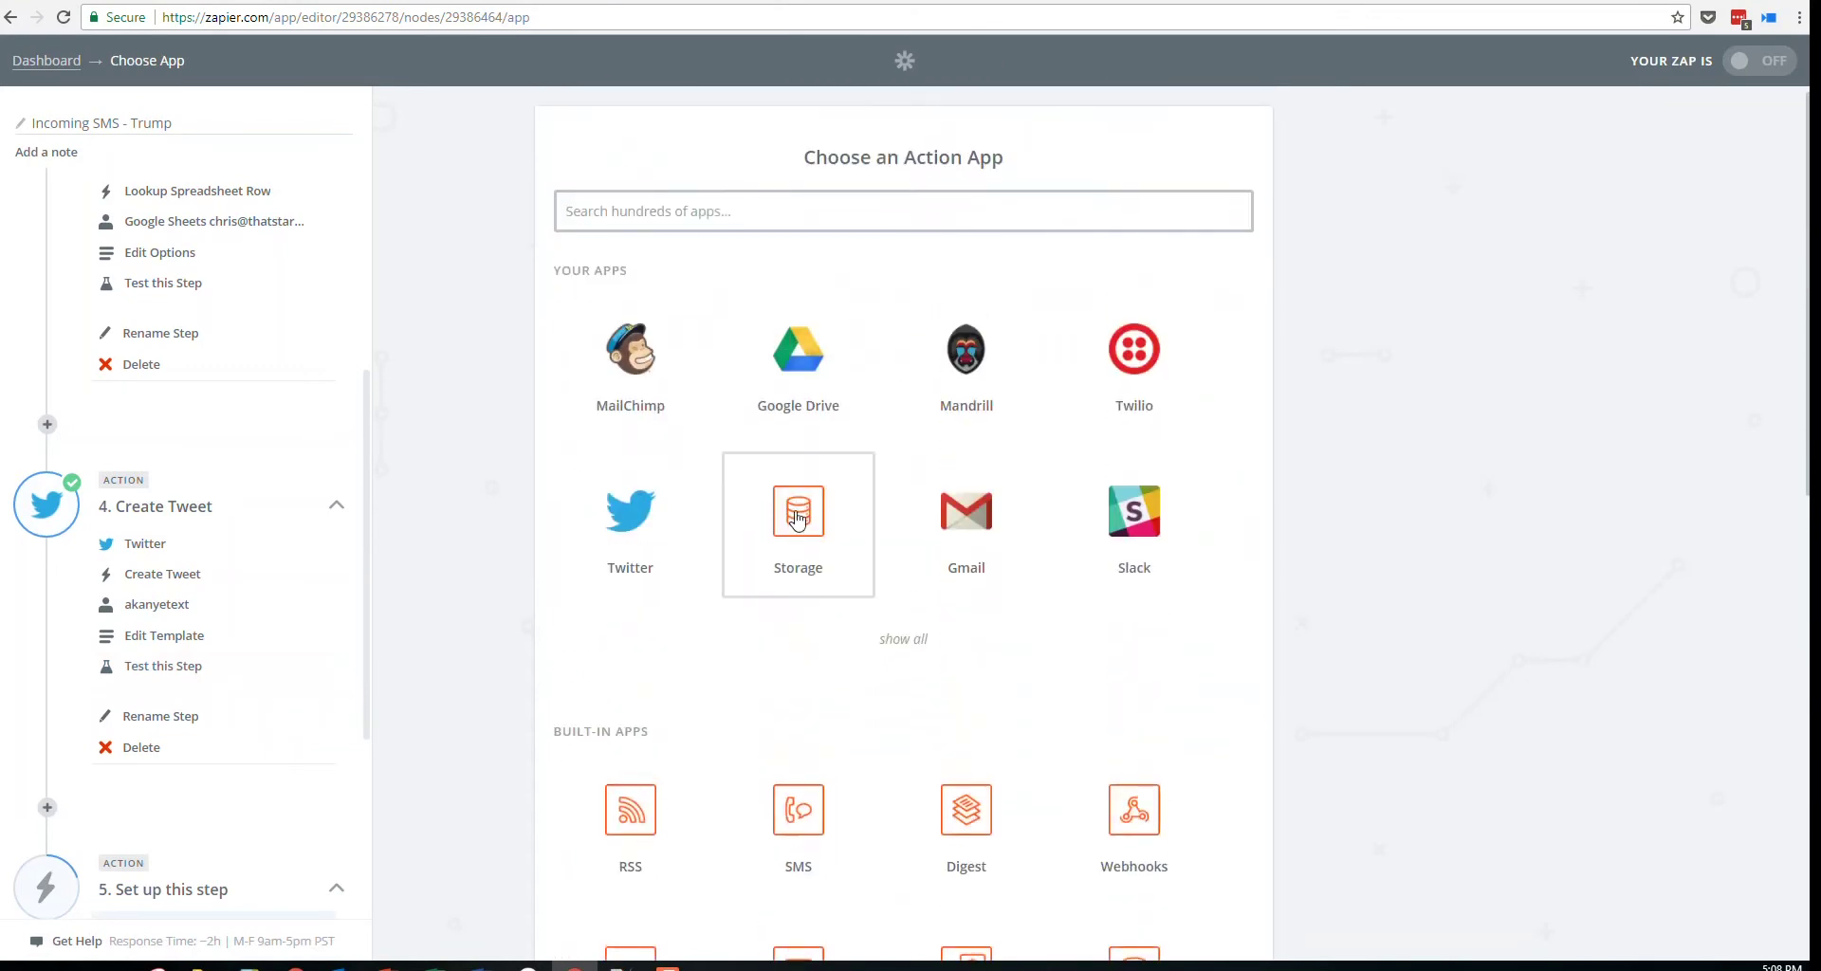
type("zap")
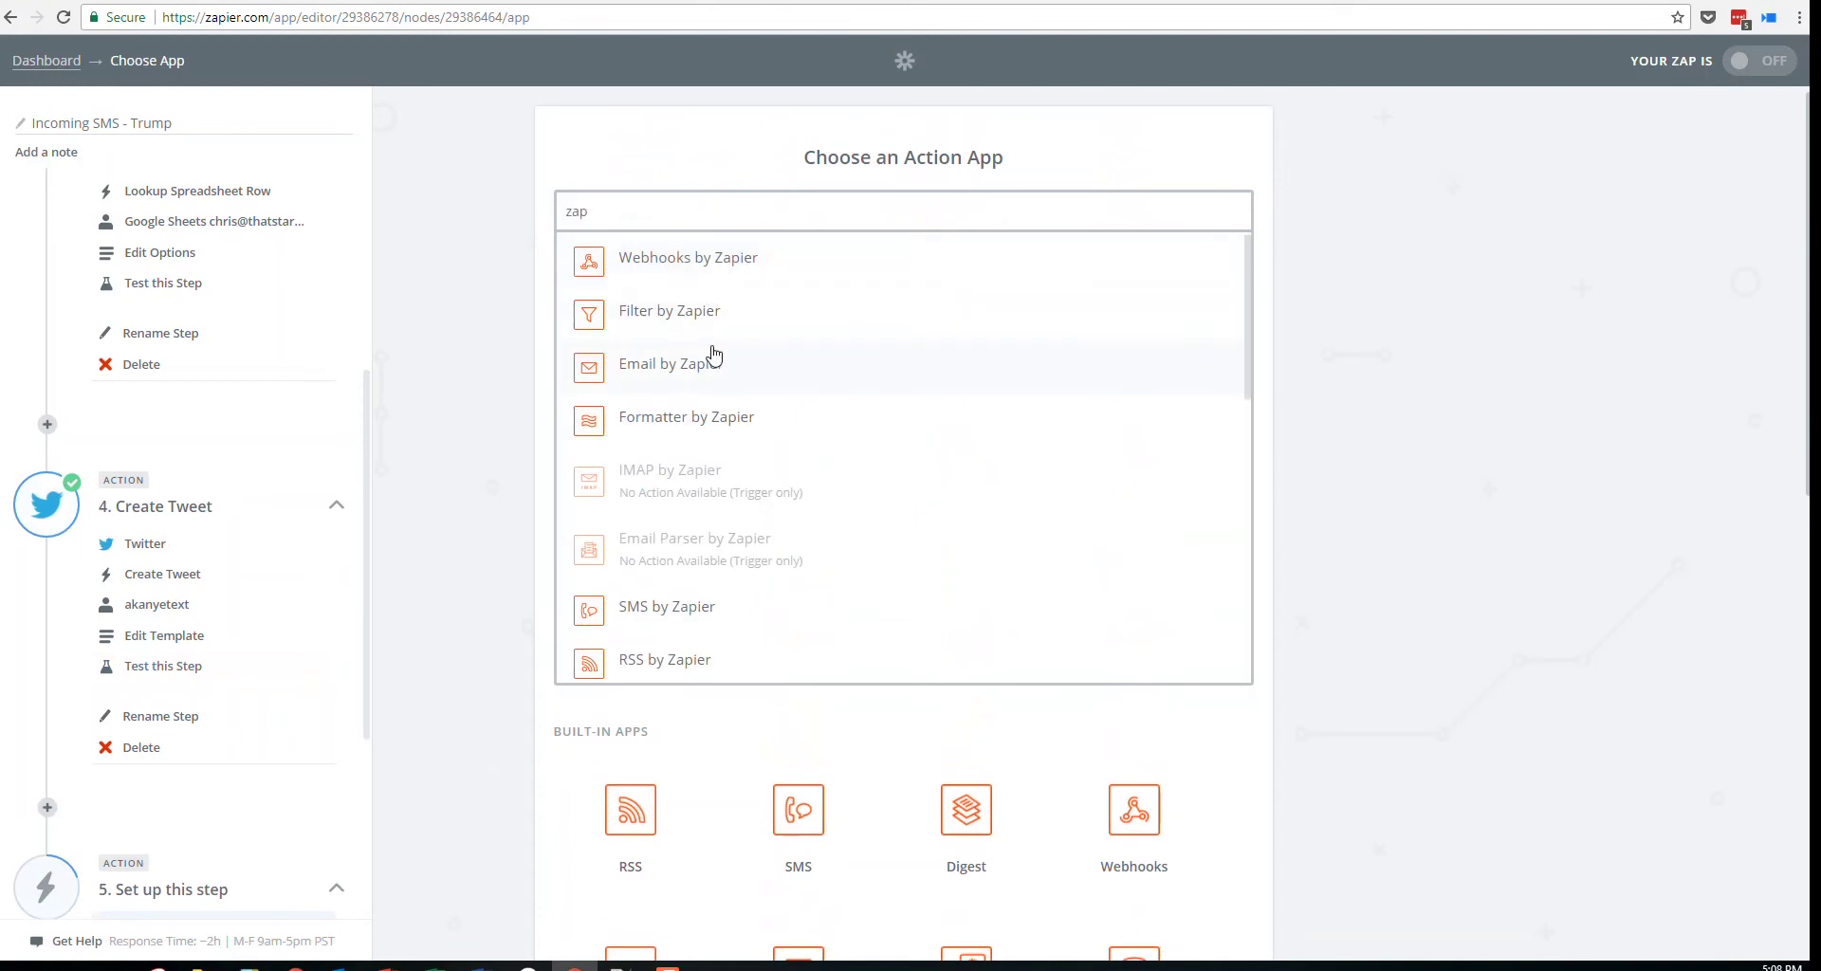
left_click(714, 355)
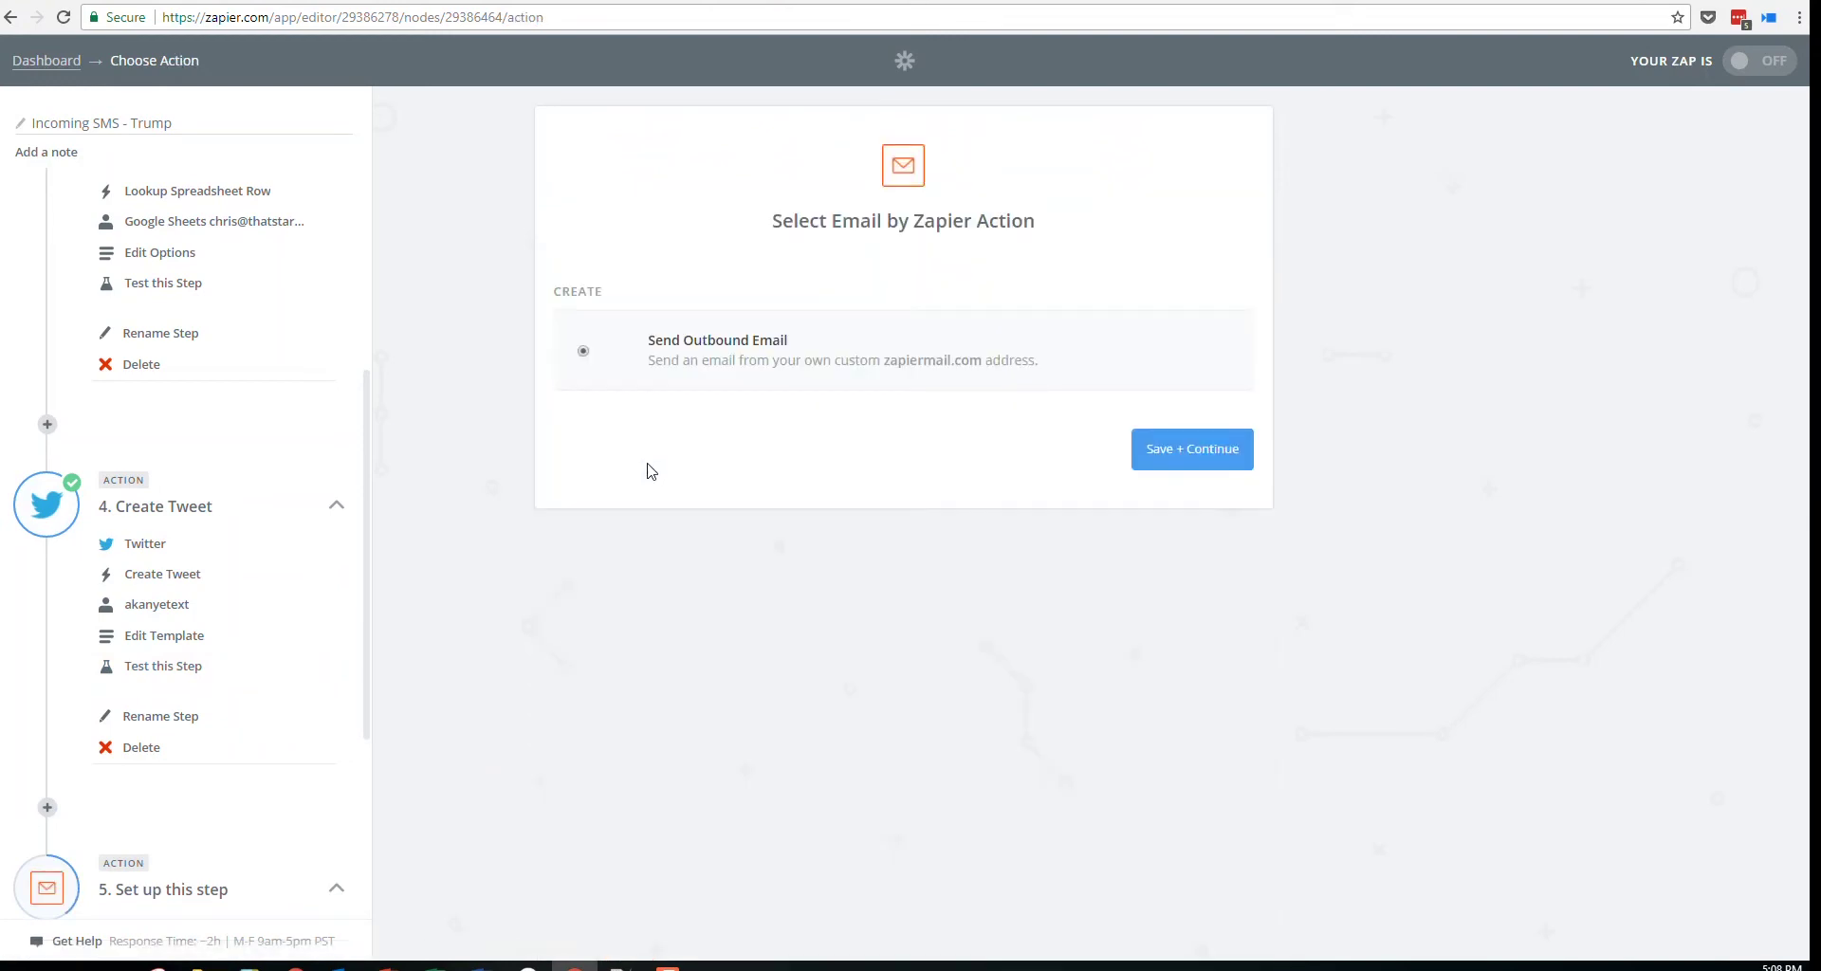
left_click(1189, 444)
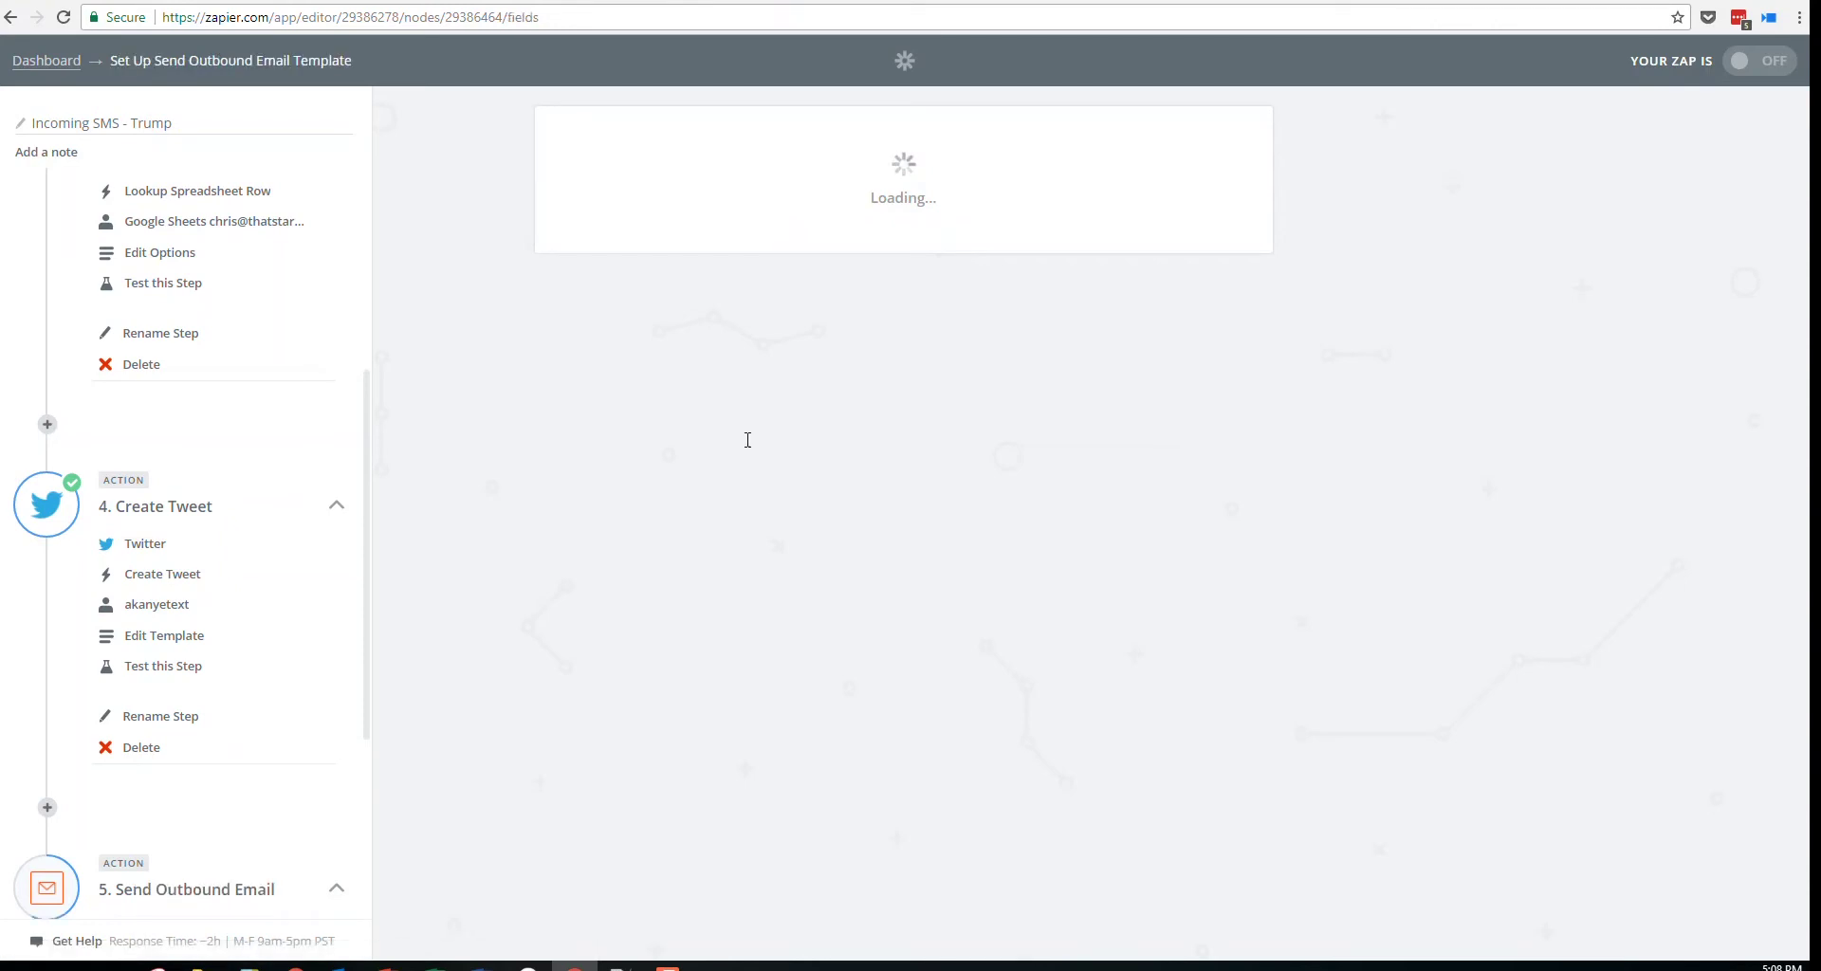
Set the email's To field to the Email Address from the step 3 Lookup Spreadsheet Row
left_click(964, 340)
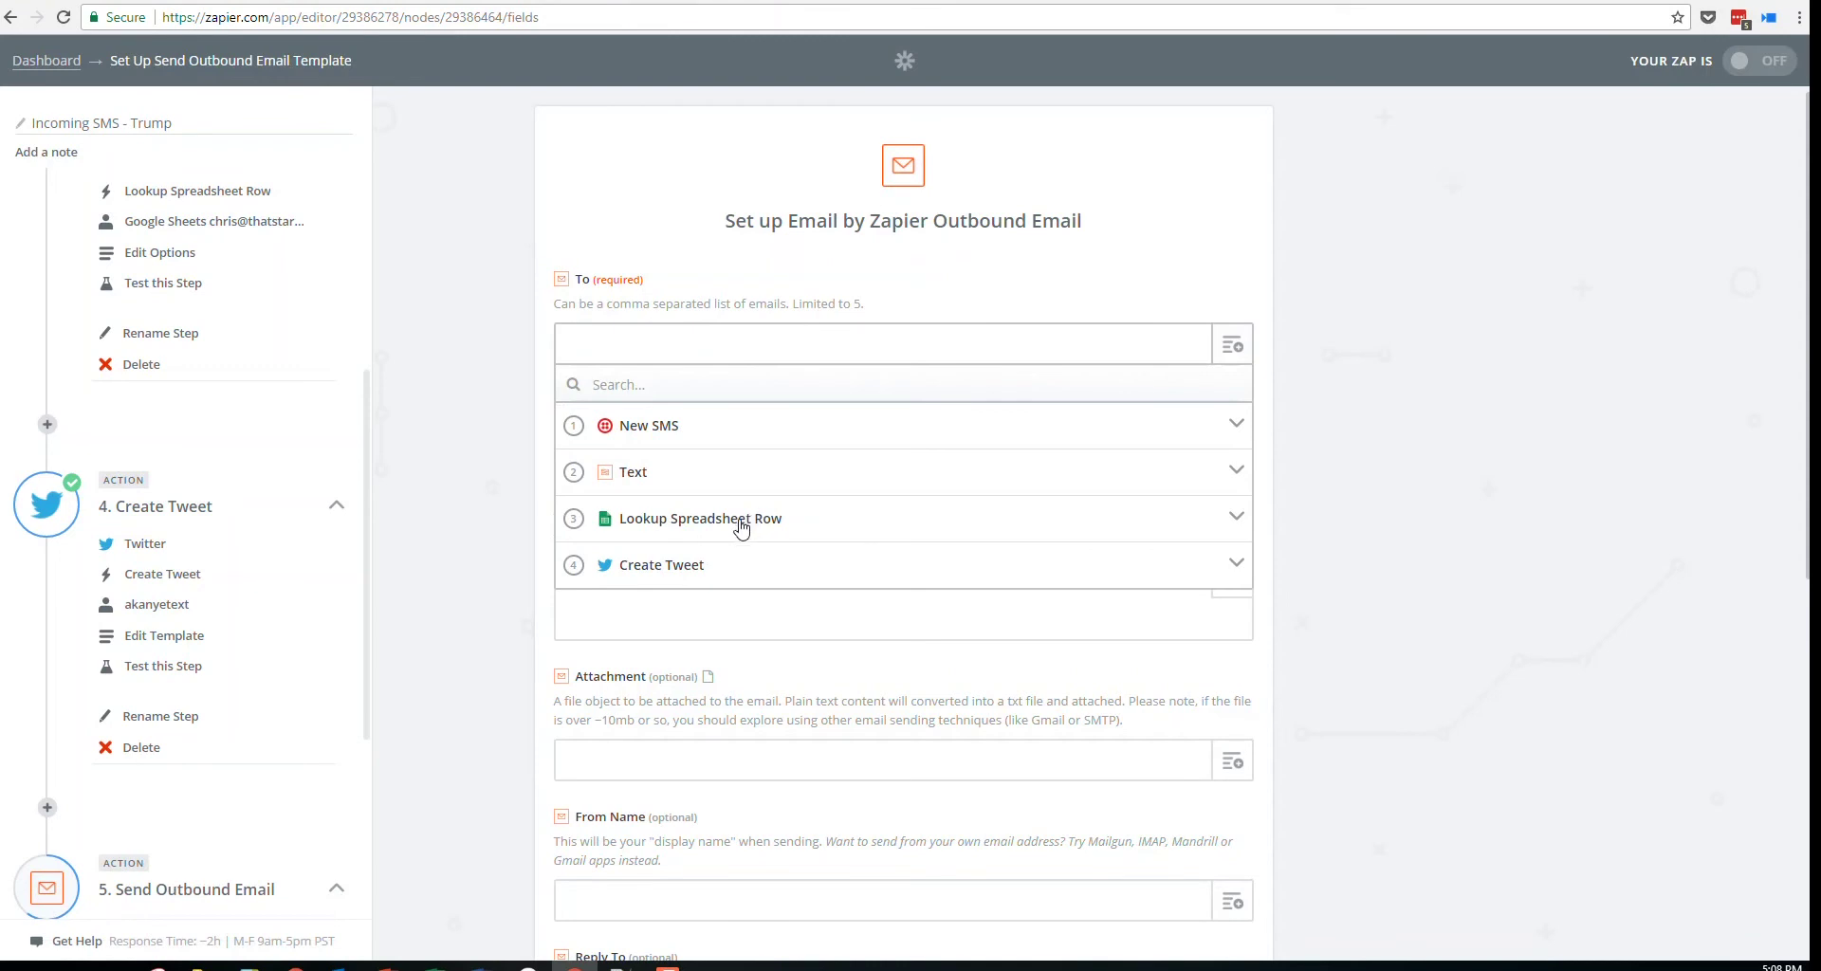
left_click(733, 520)
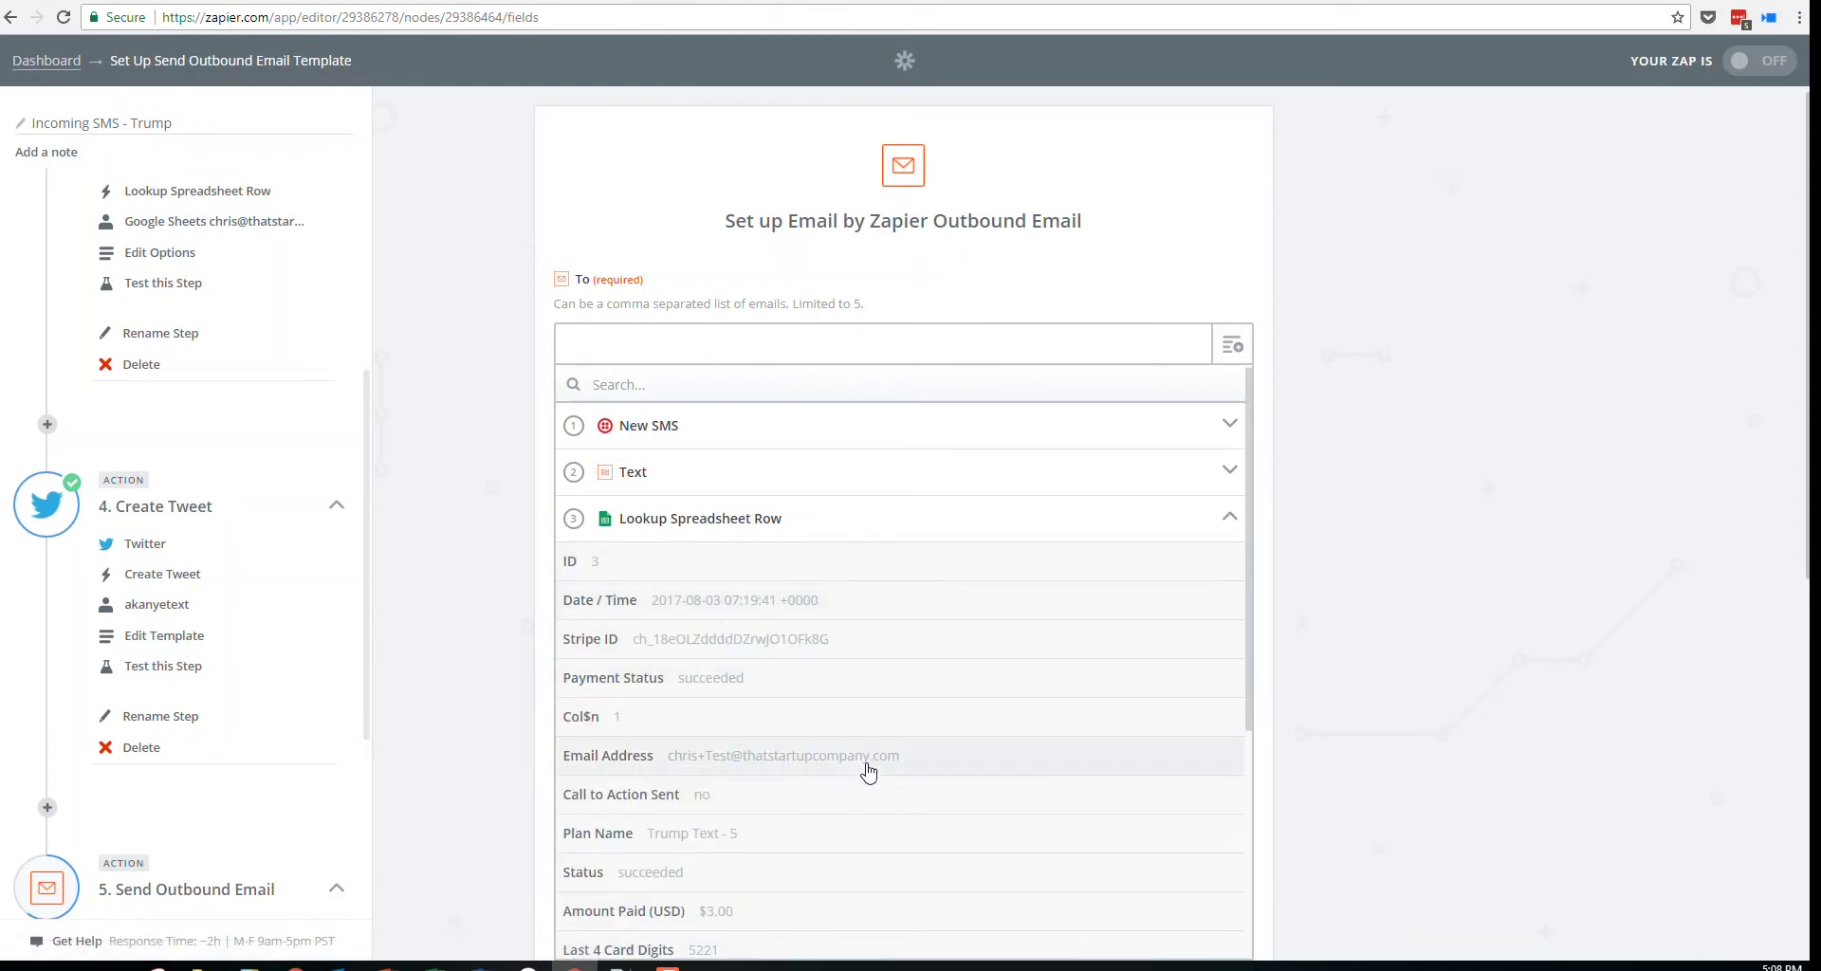
left_click(859, 764)
Set the email subject to "Your friend replied to TrumpText with ..."
left_click(646, 439)
type("Y")
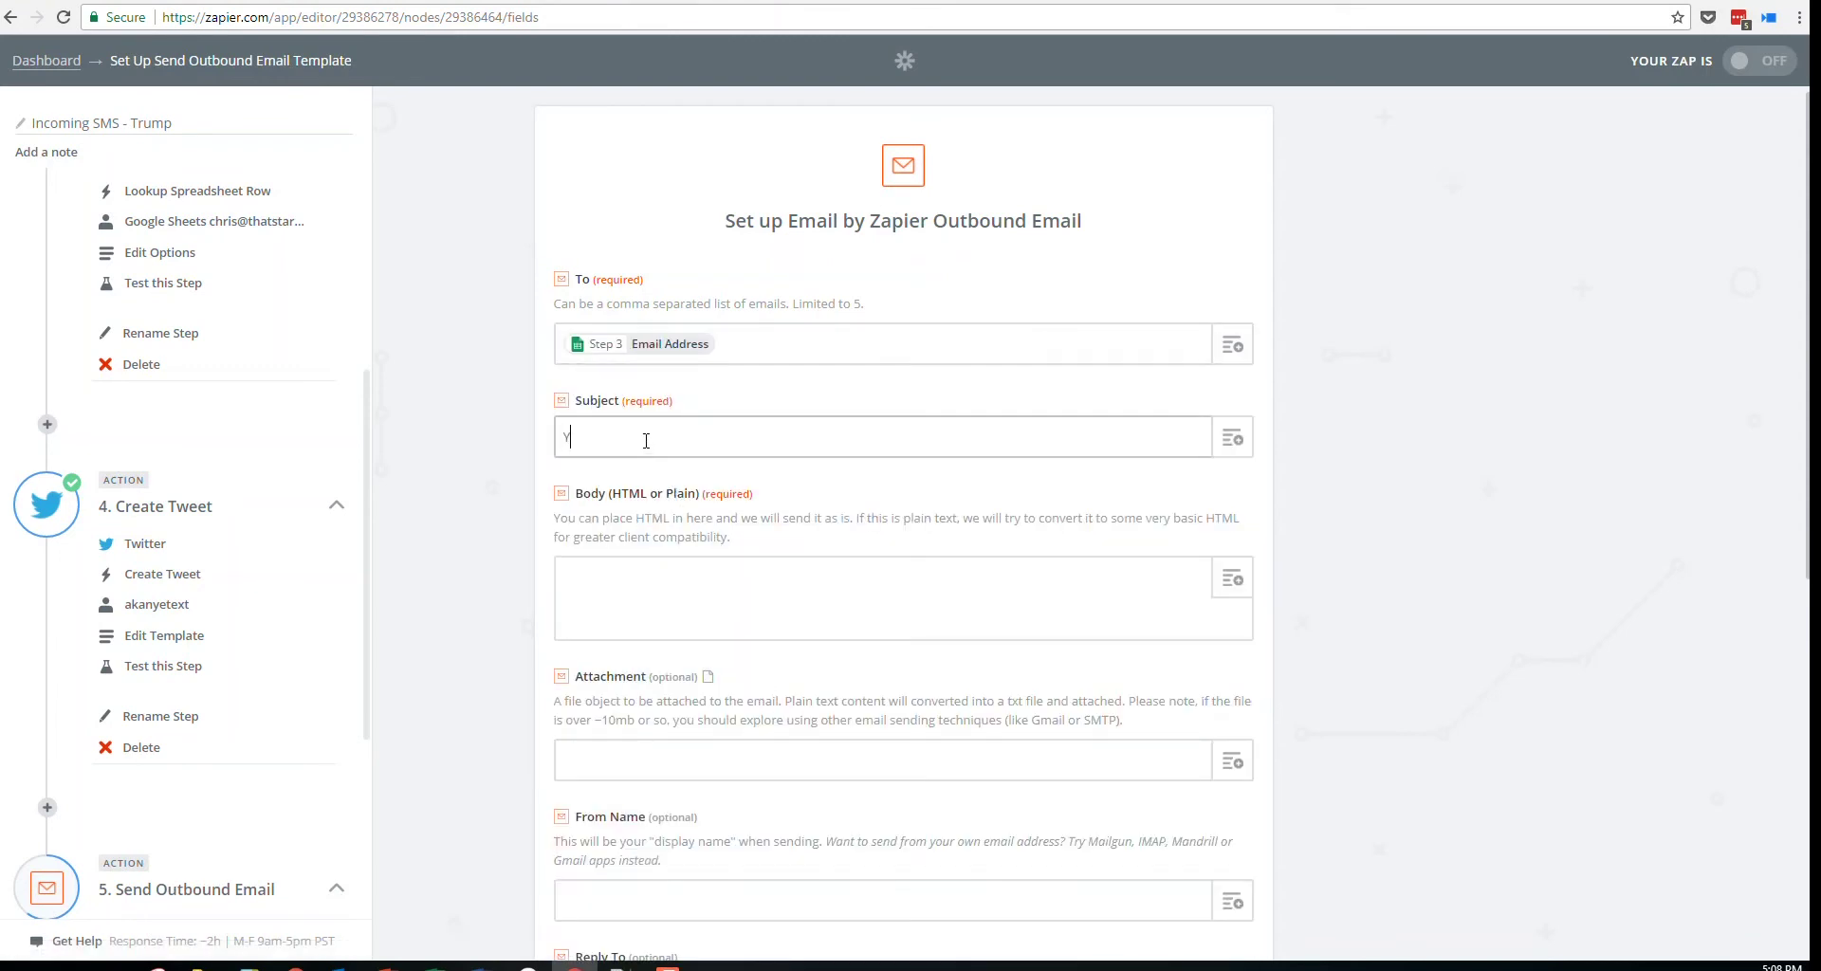
type("our freind replied")
left_click_drag(693, 431, 486, 419)
type("Your friend replied to TrumpText with")
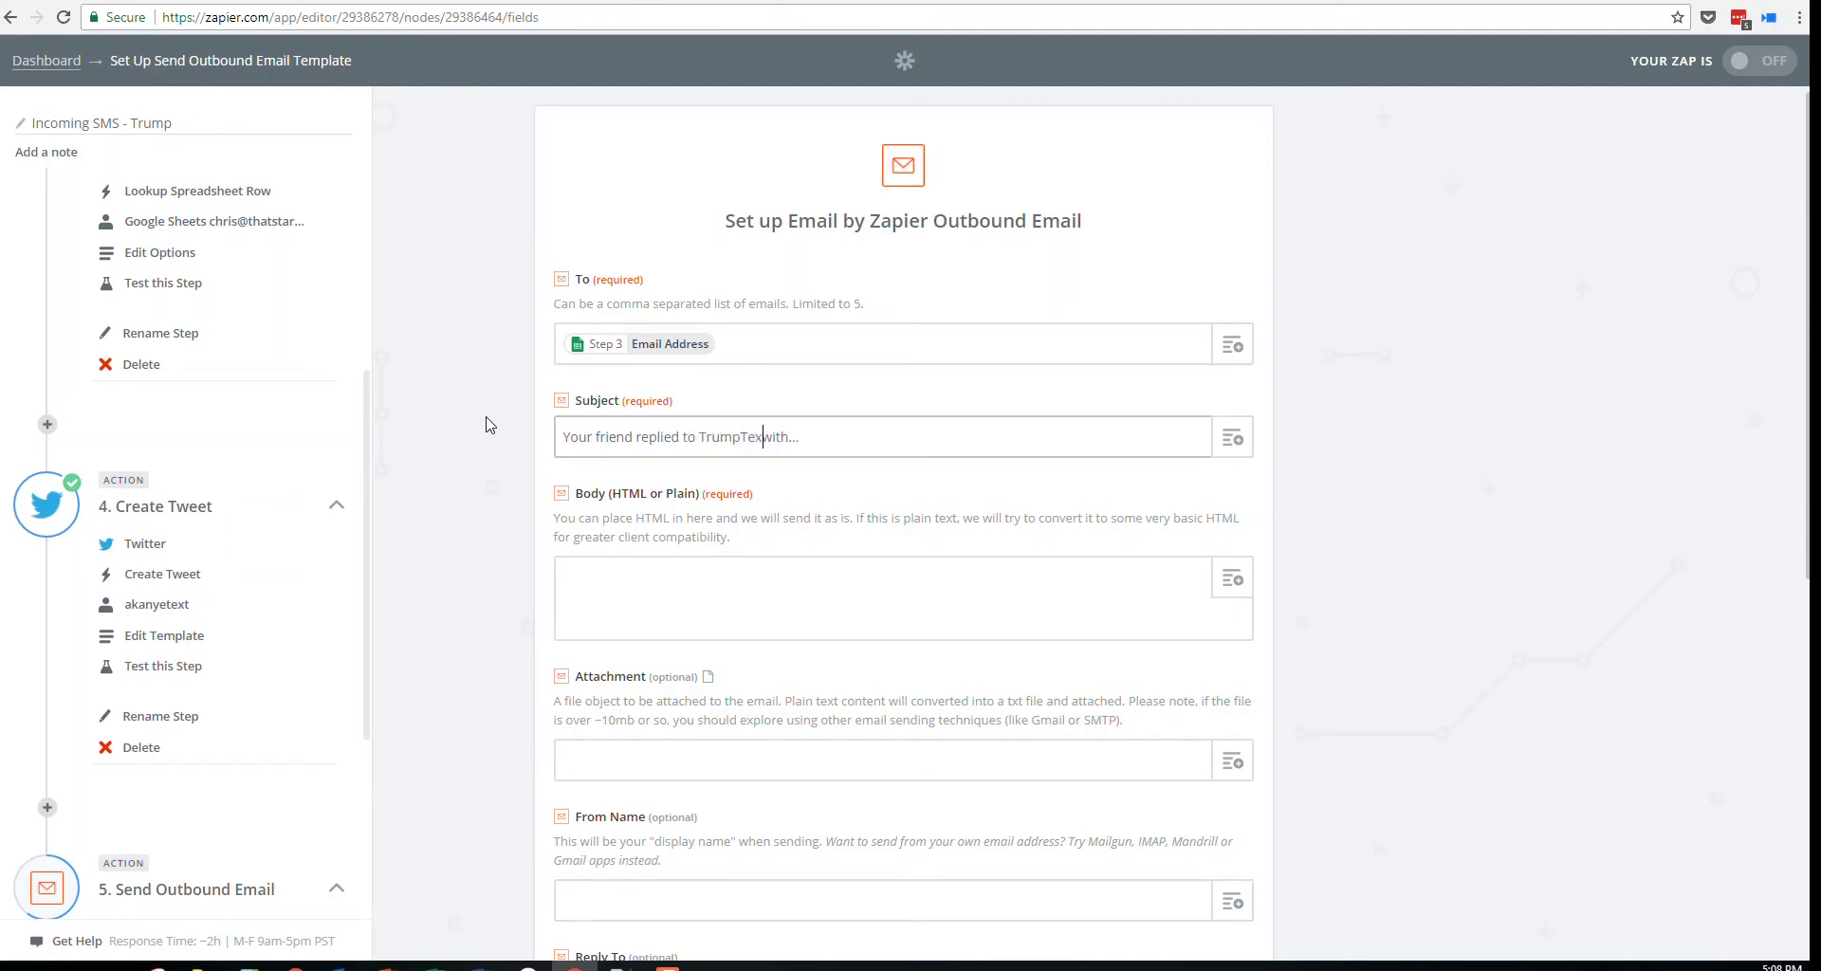
key("Delete")
left_click(772, 620)
left_click(1235, 577)
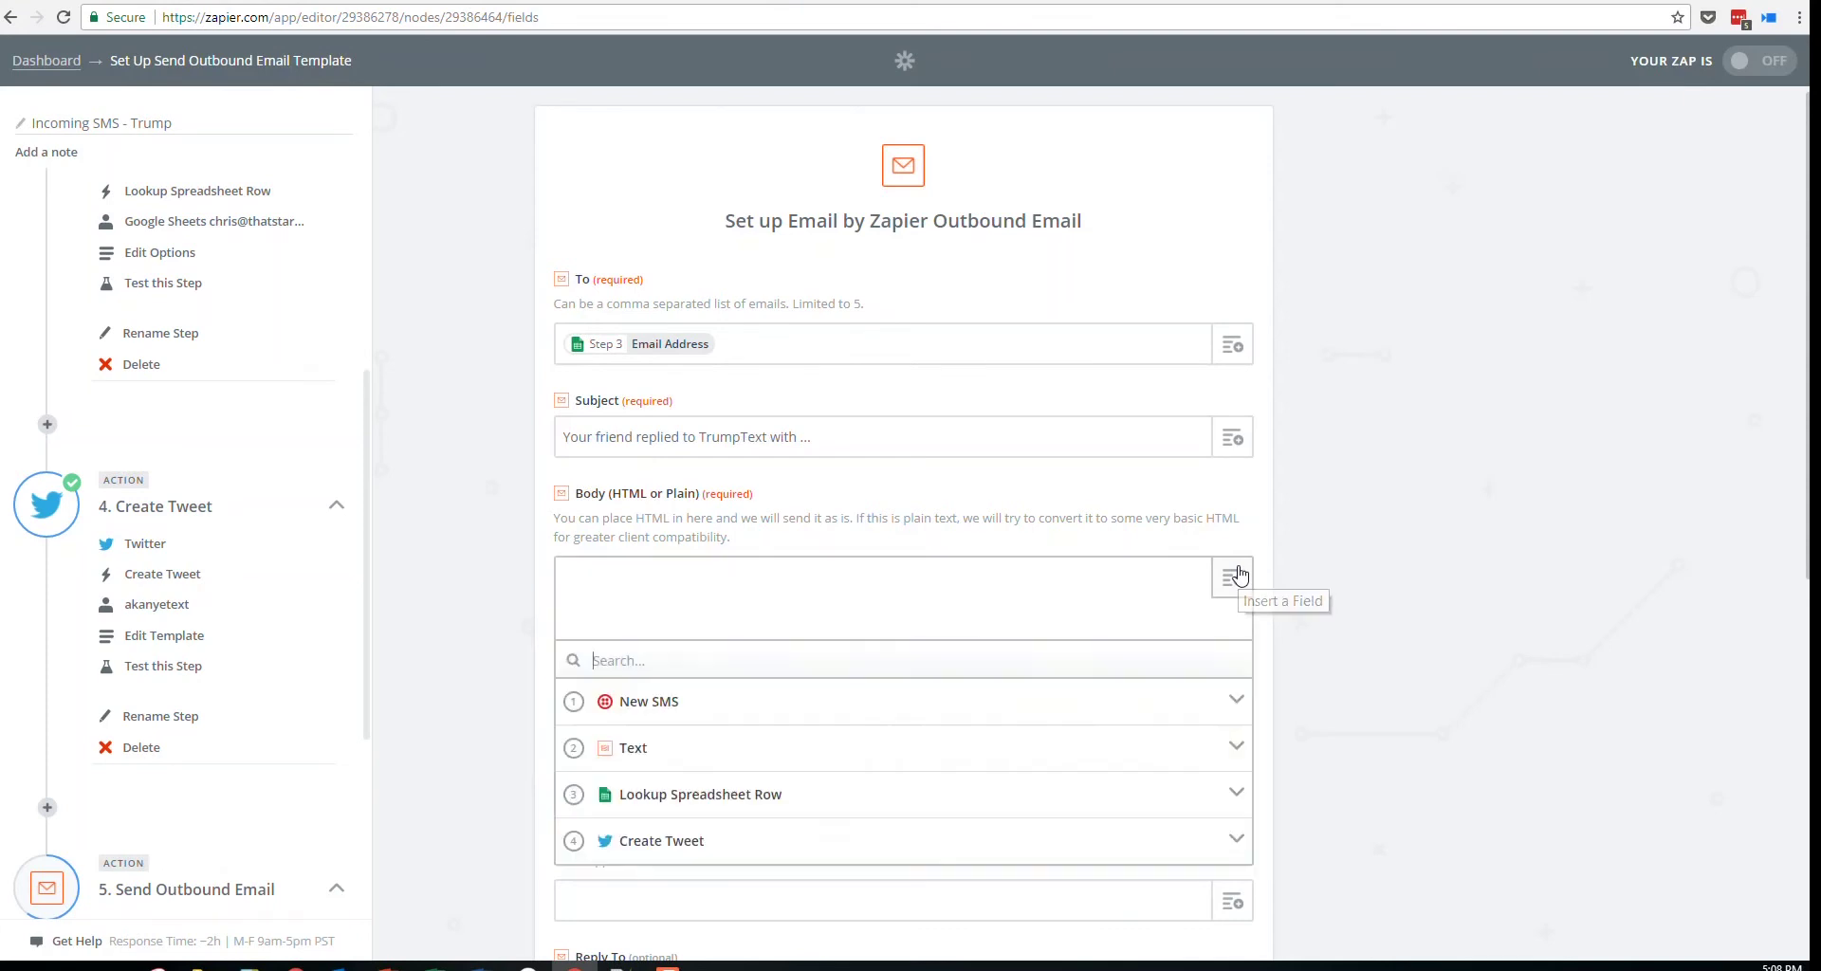
left_click(710, 804)
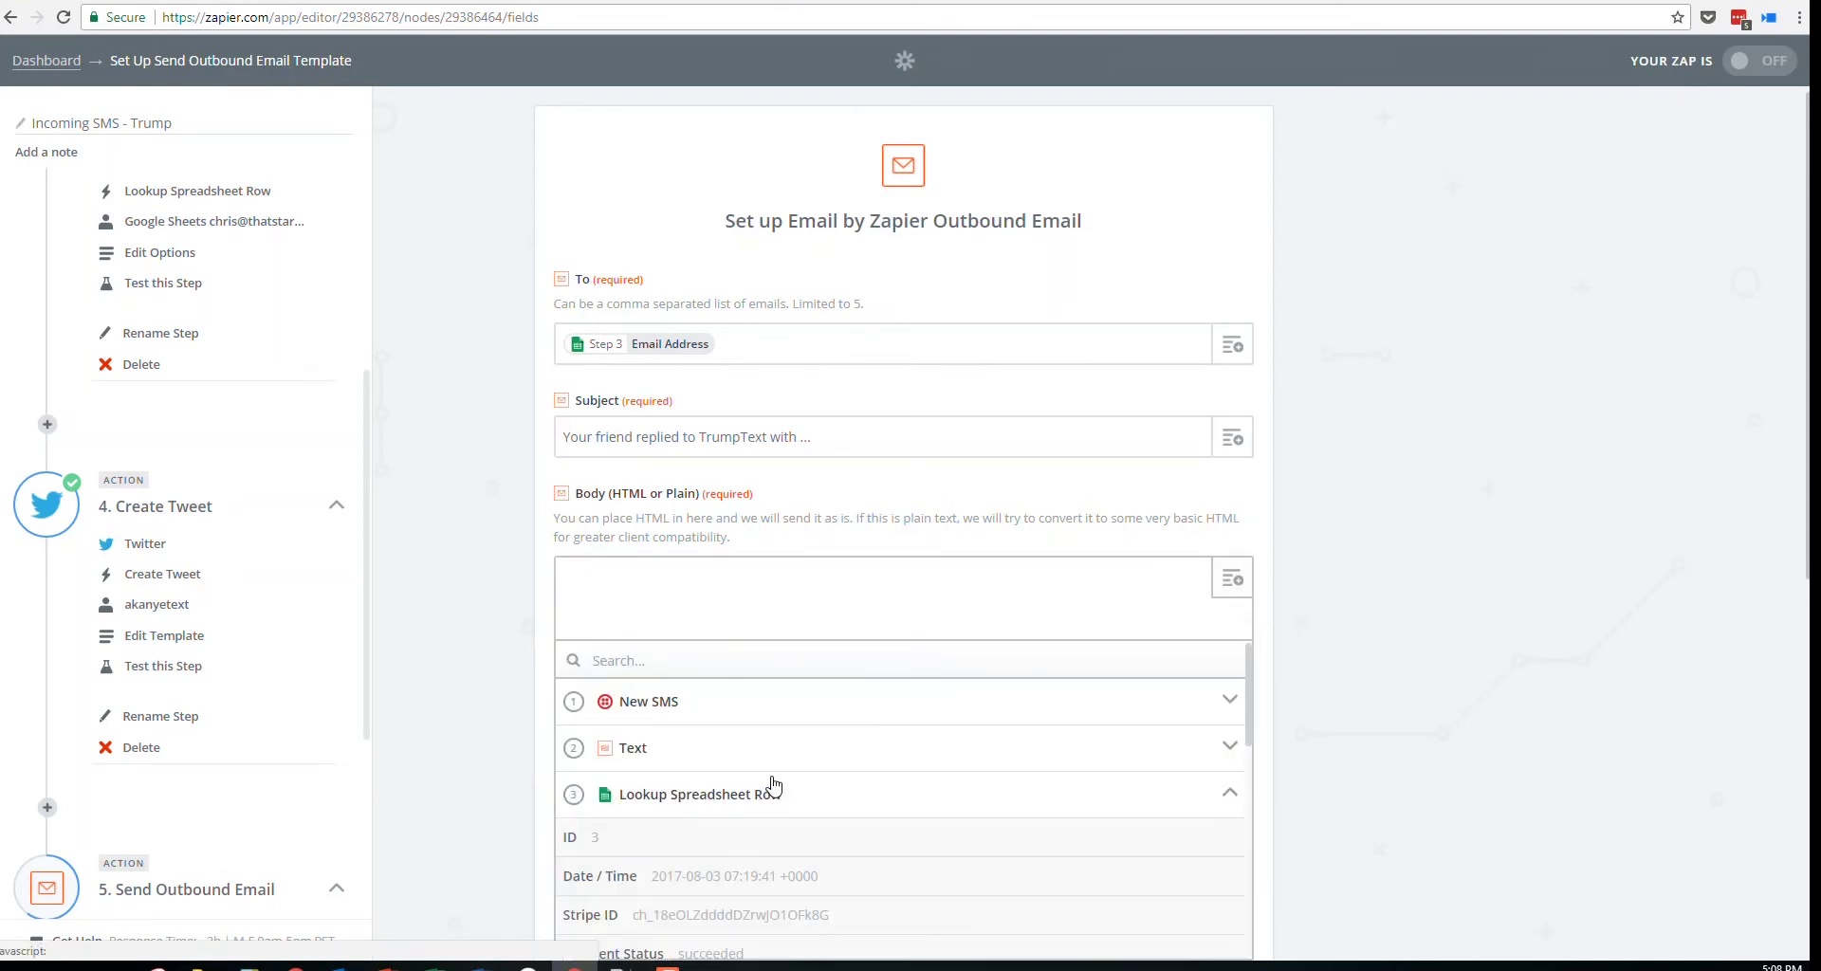
left_click(685, 710)
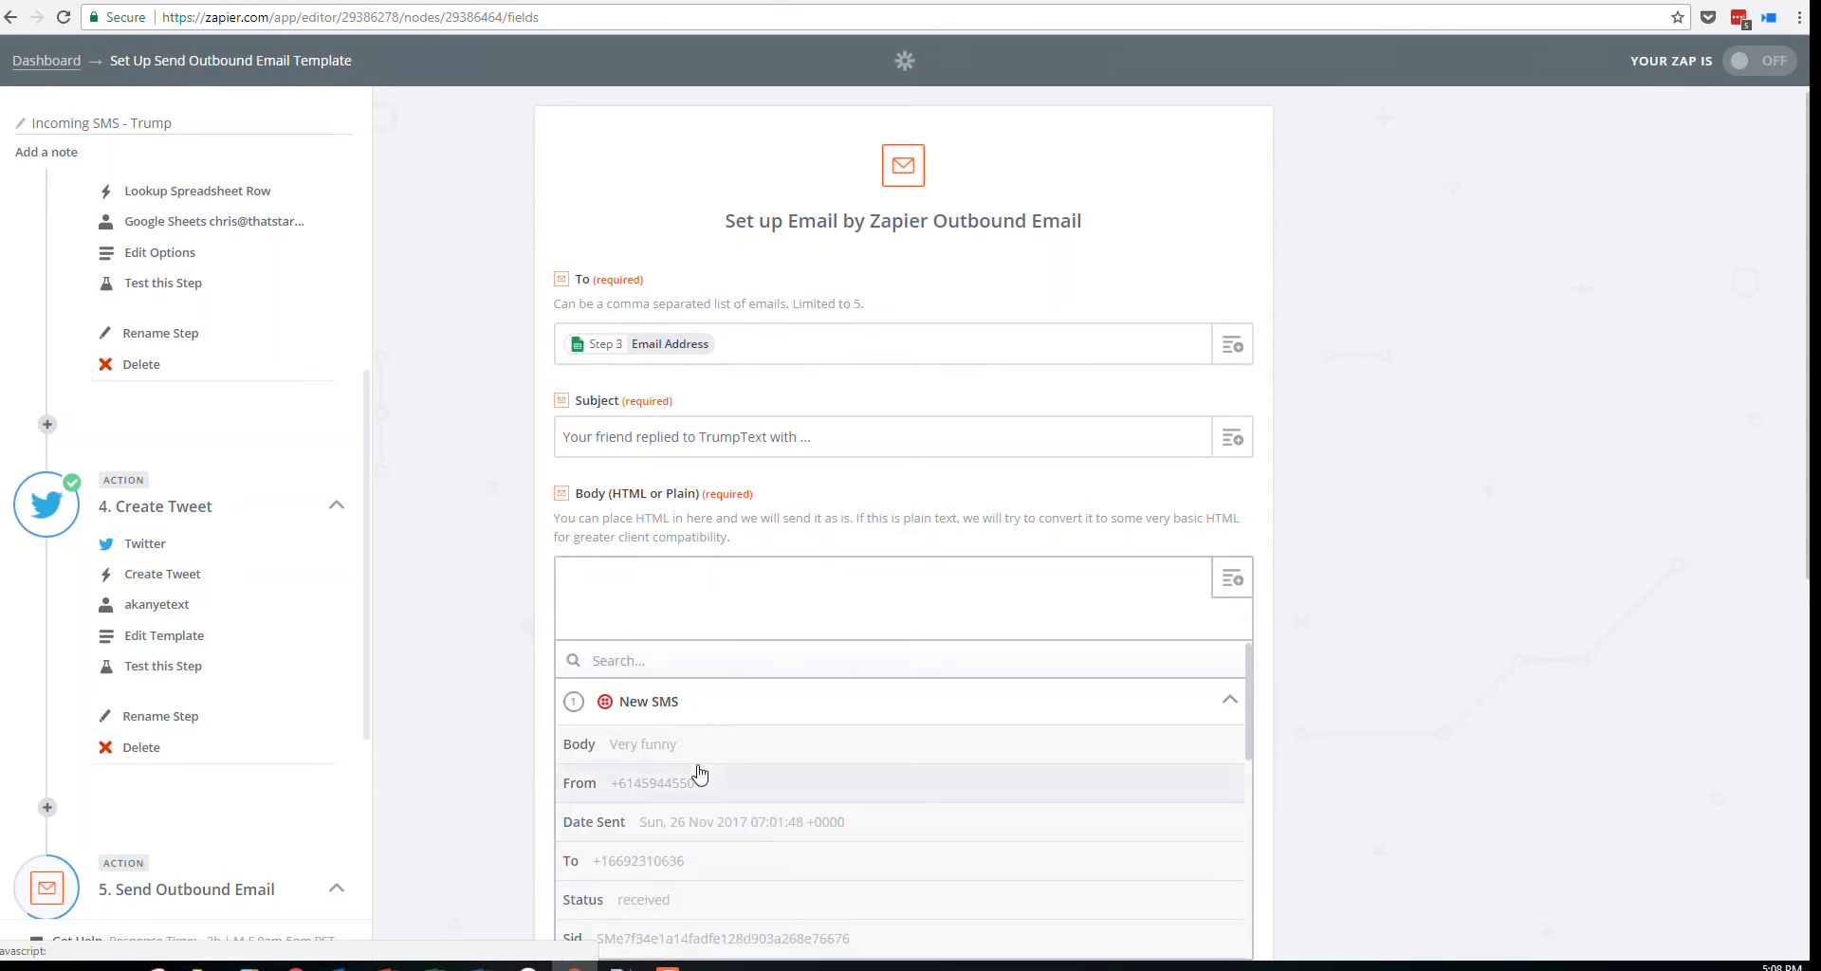
left_click(681, 748)
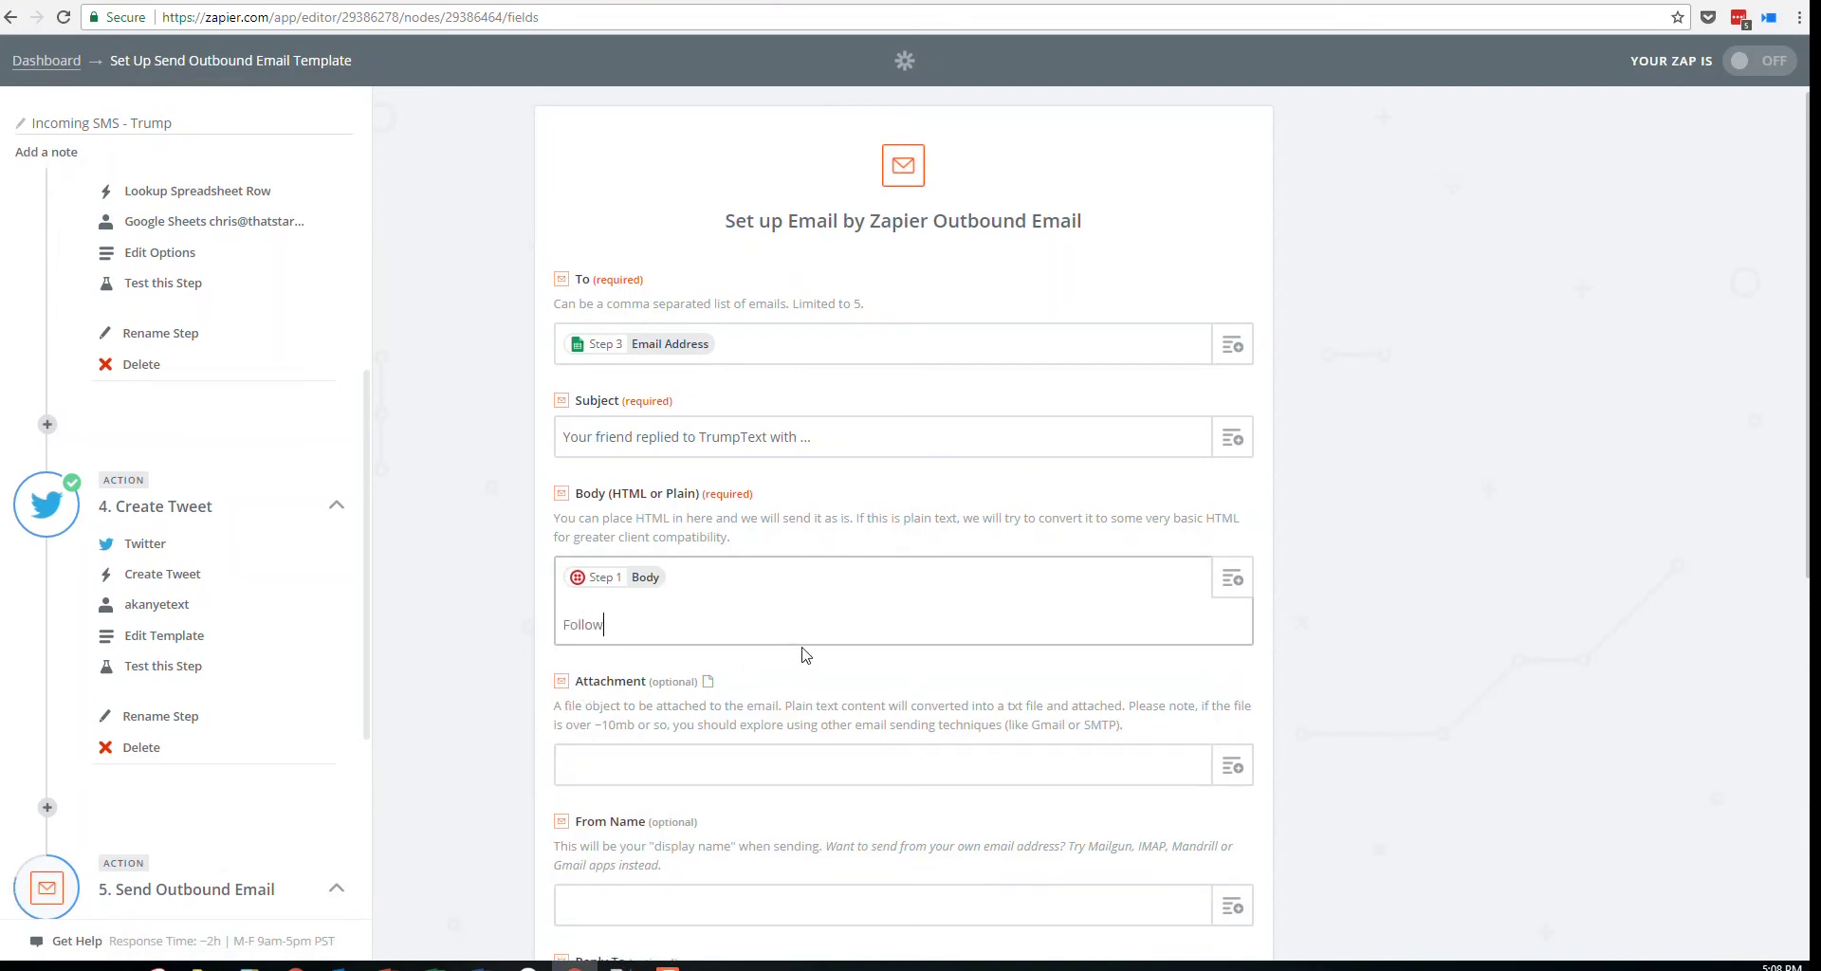
type("ong on twitter at @trumptext")
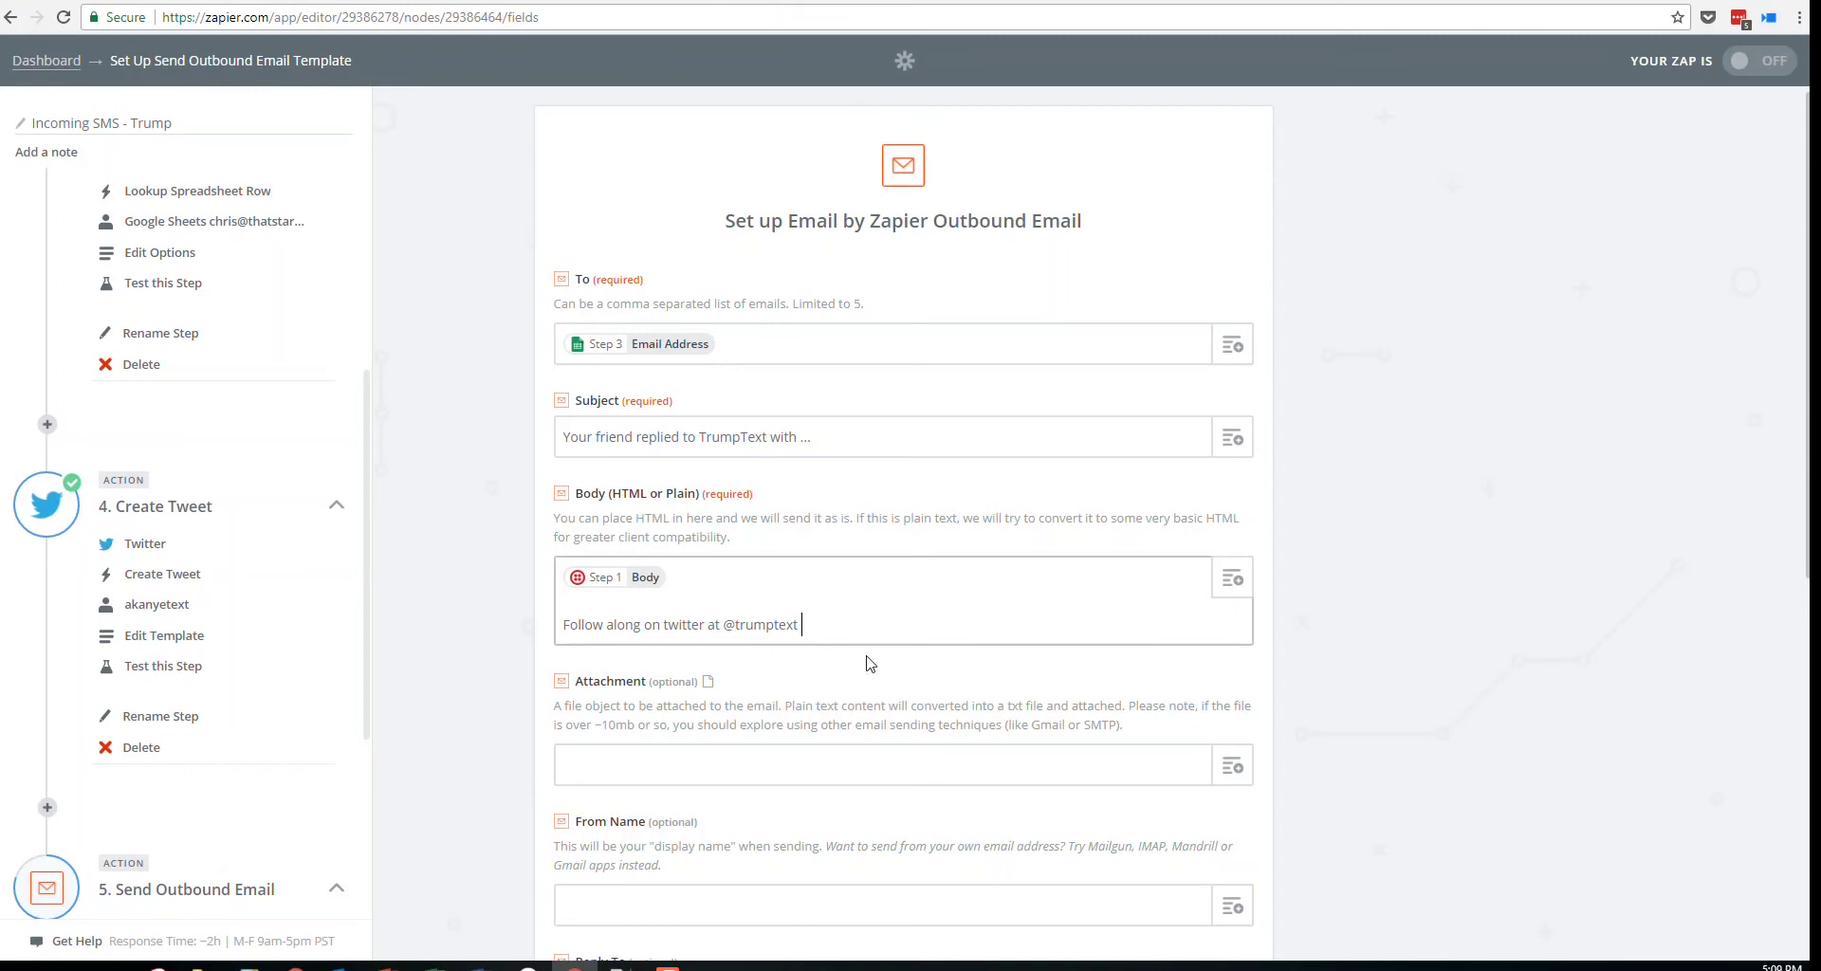
scroll(1008, 652, "down", 7)
scroll(1007, 653, "up", 4)
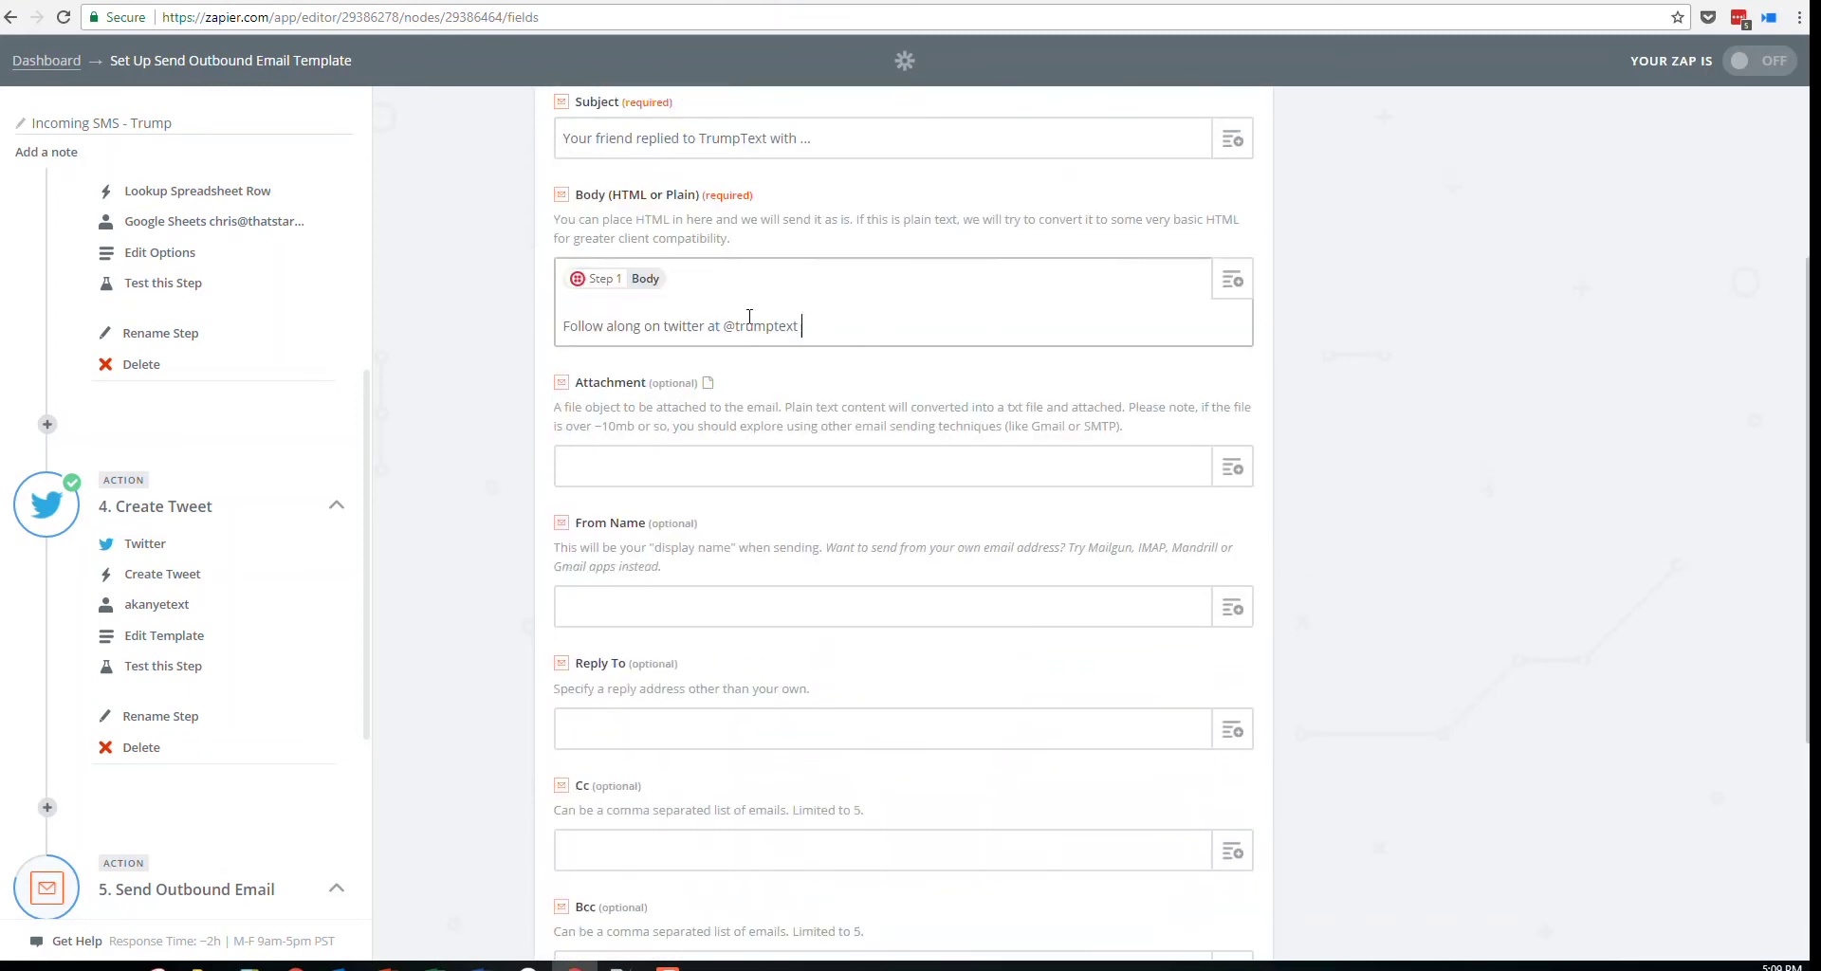
left_click_drag(720, 325, 926, 337)
left_click(926, 315)
scroll(1081, 691, "down", 3)
scroll(1040, 683, "up", 2)
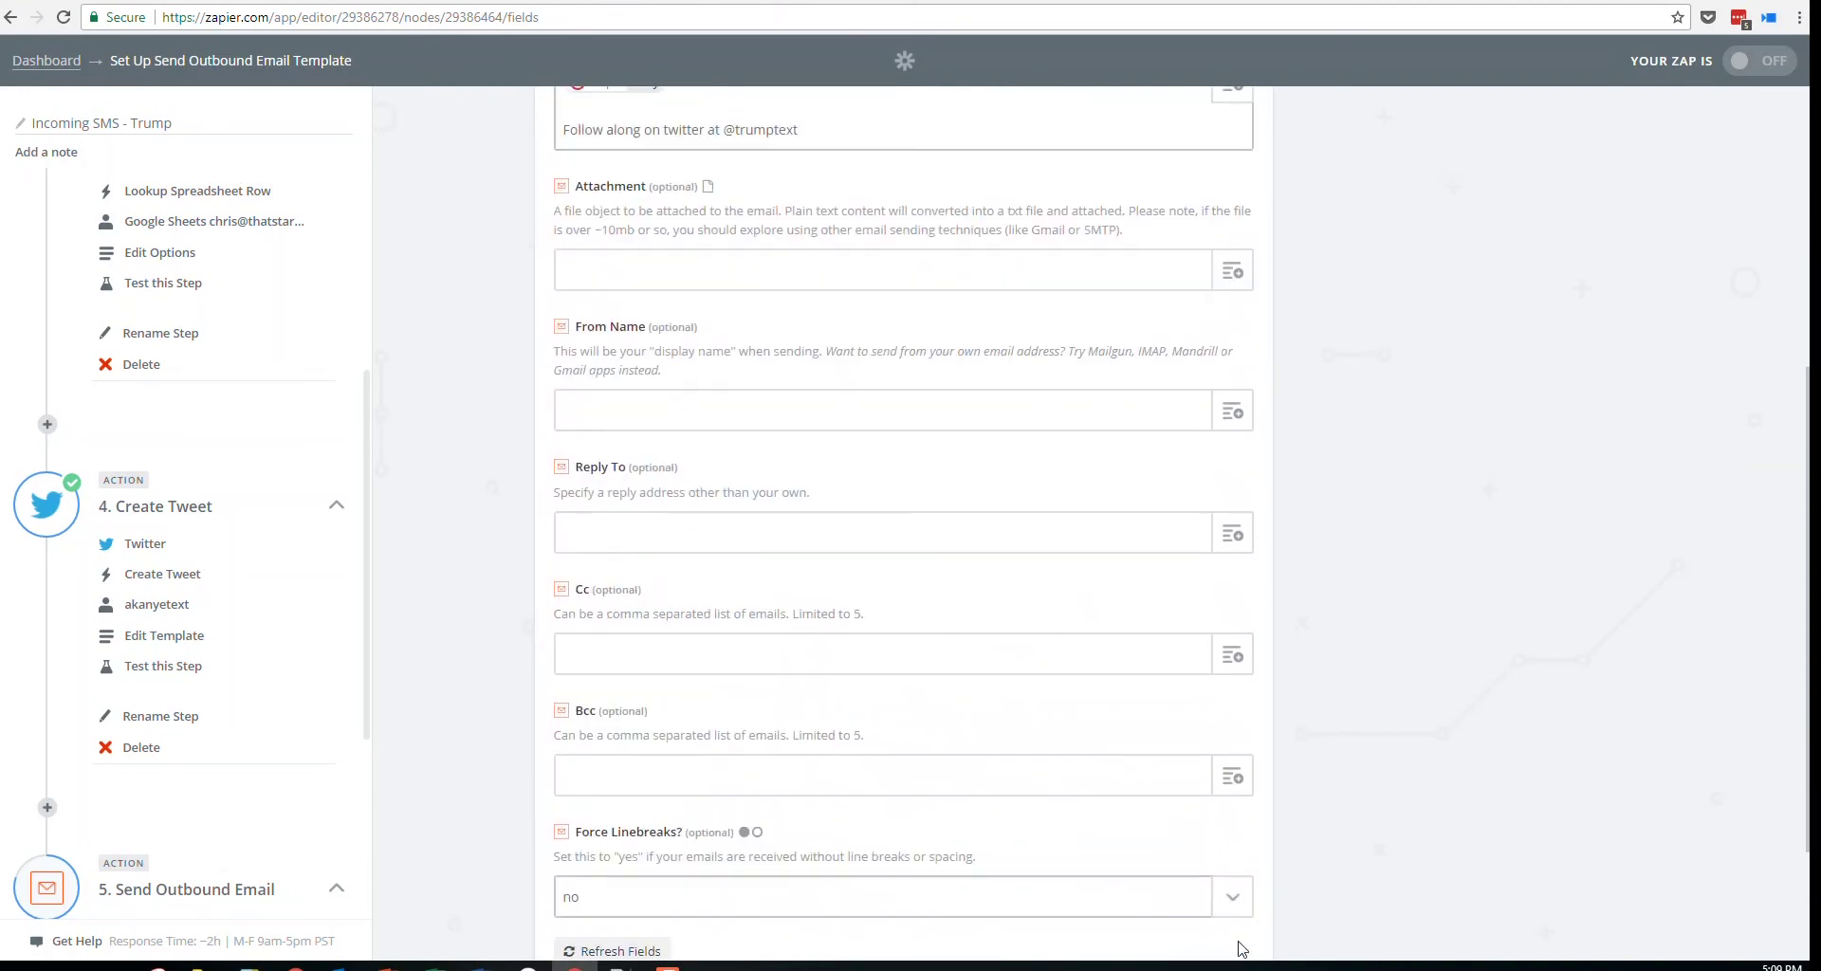
Save the outbound email template and test the step by creating a sample email
scroll(1220, 858, "down", 3)
left_click(1214, 844)
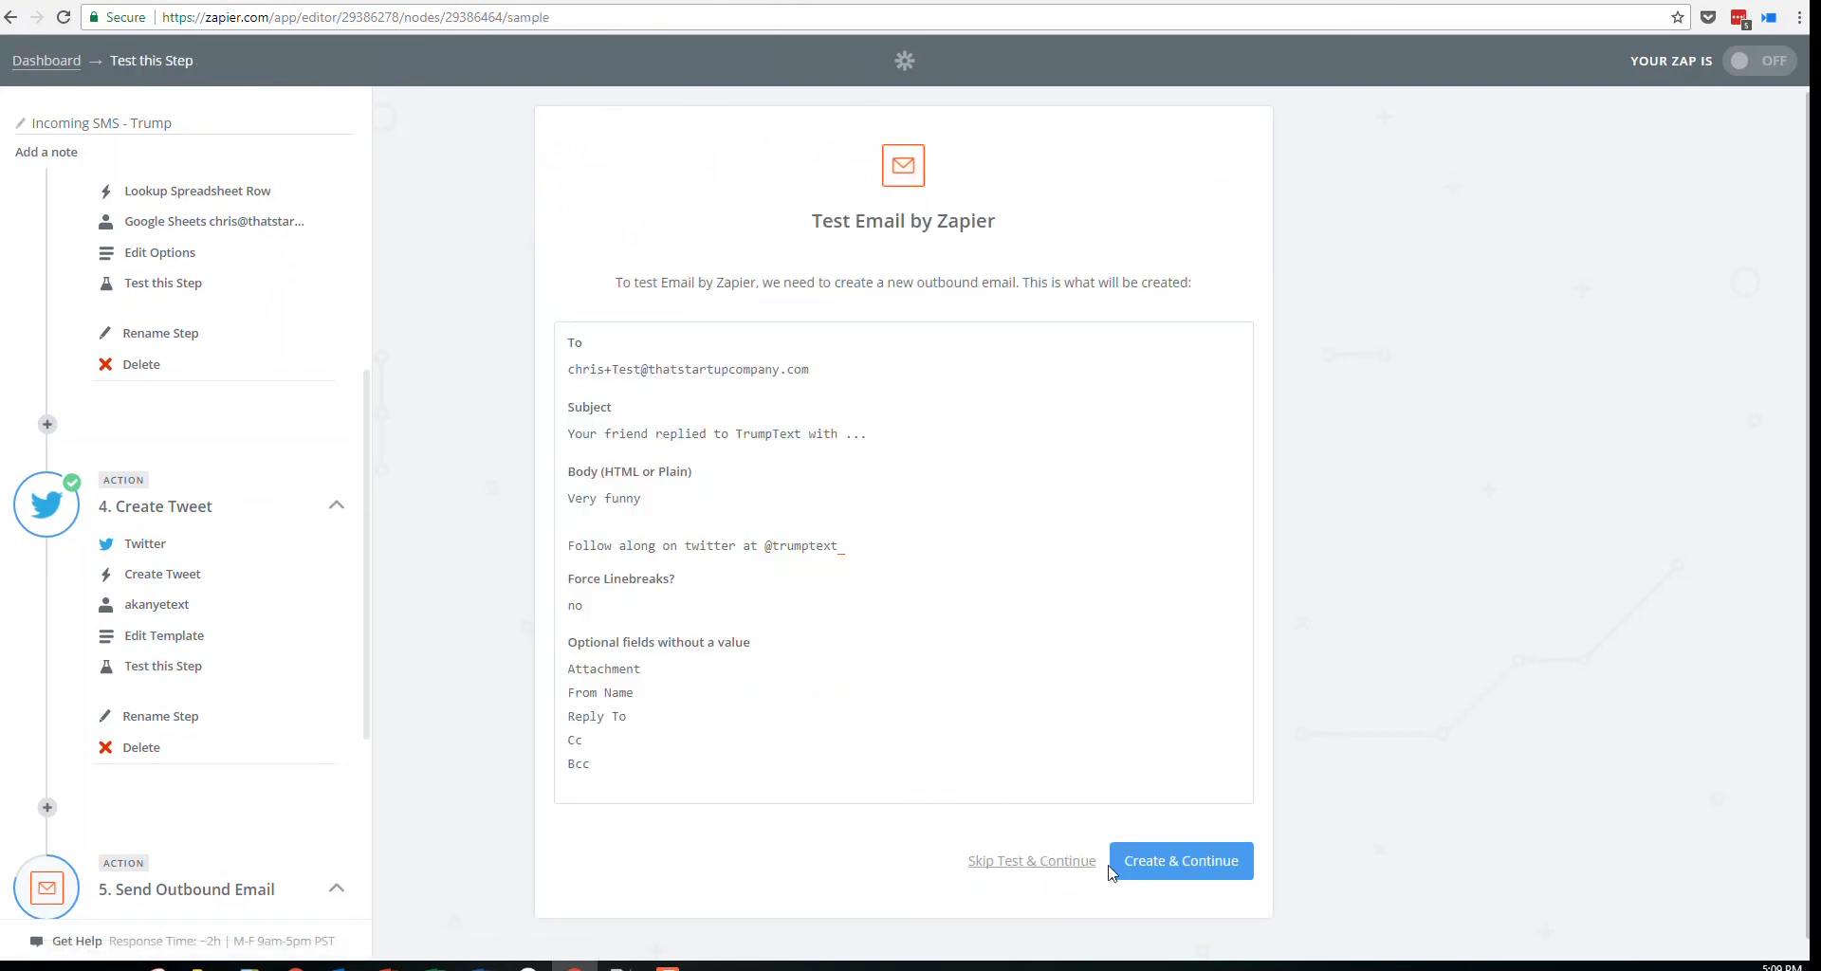
left_click(1177, 868)
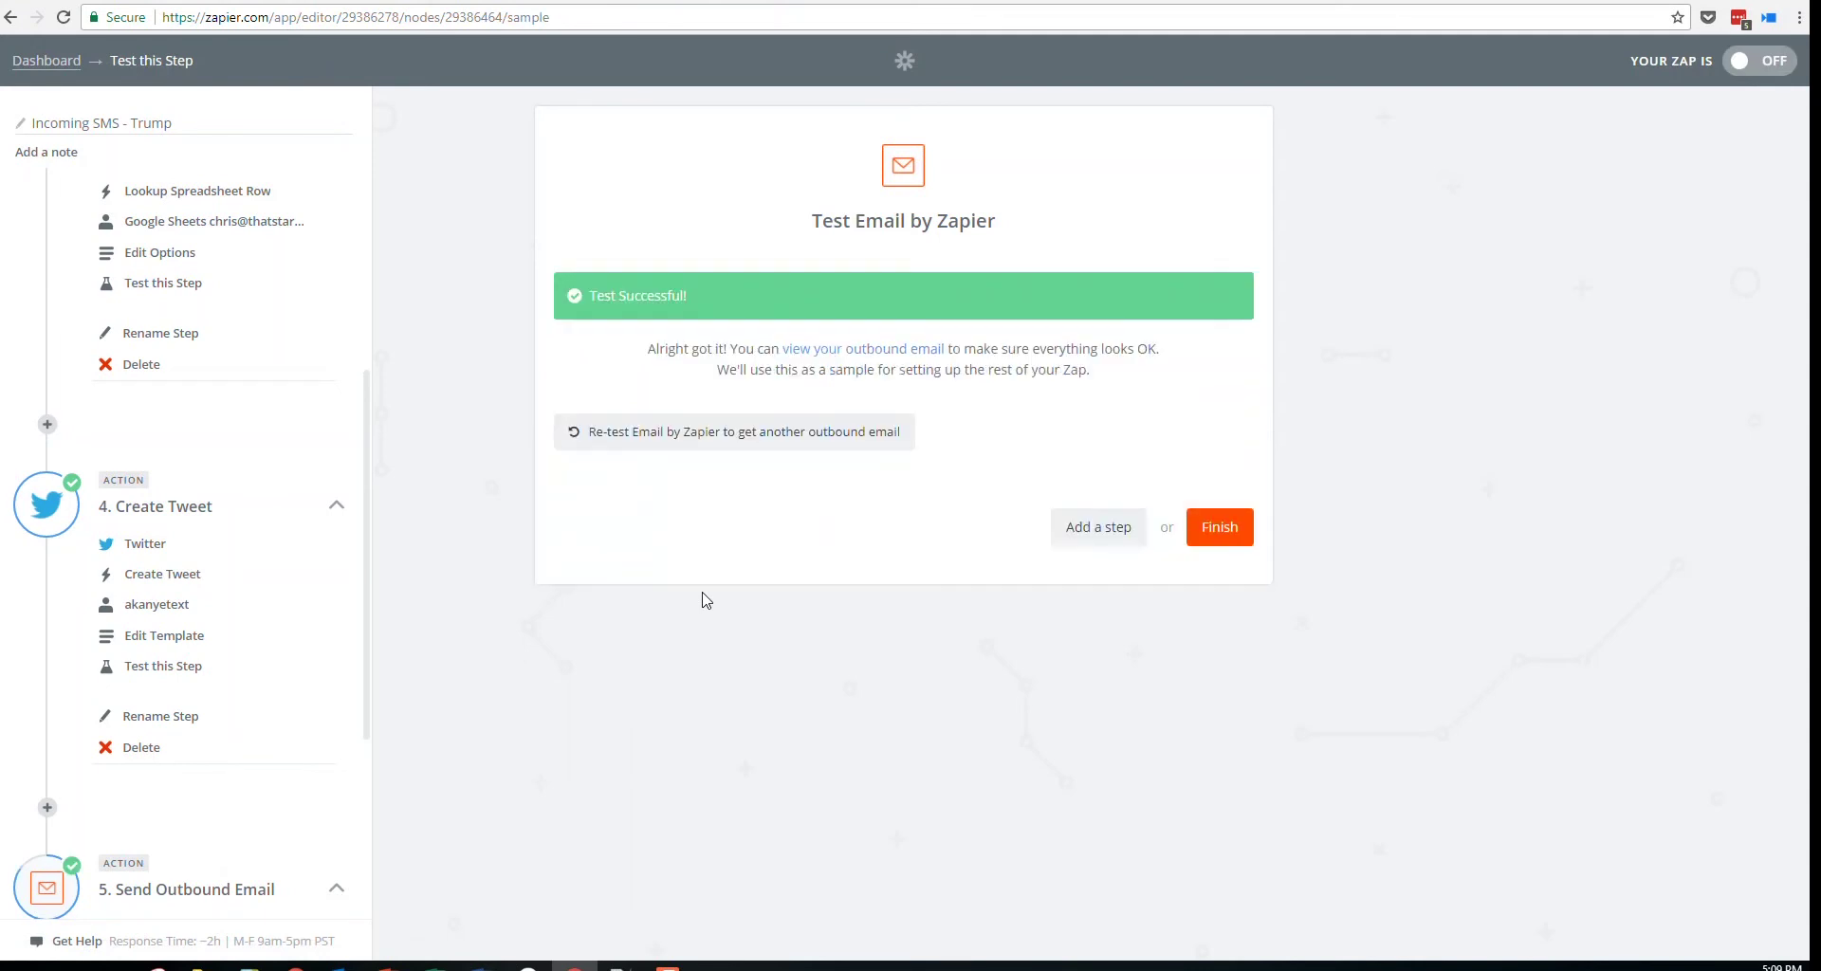
Finish the Incoming SMS - Trump Zap's setup and turn the Zap on in the TrumpText folder
scroll(200, 655, "down", 4)
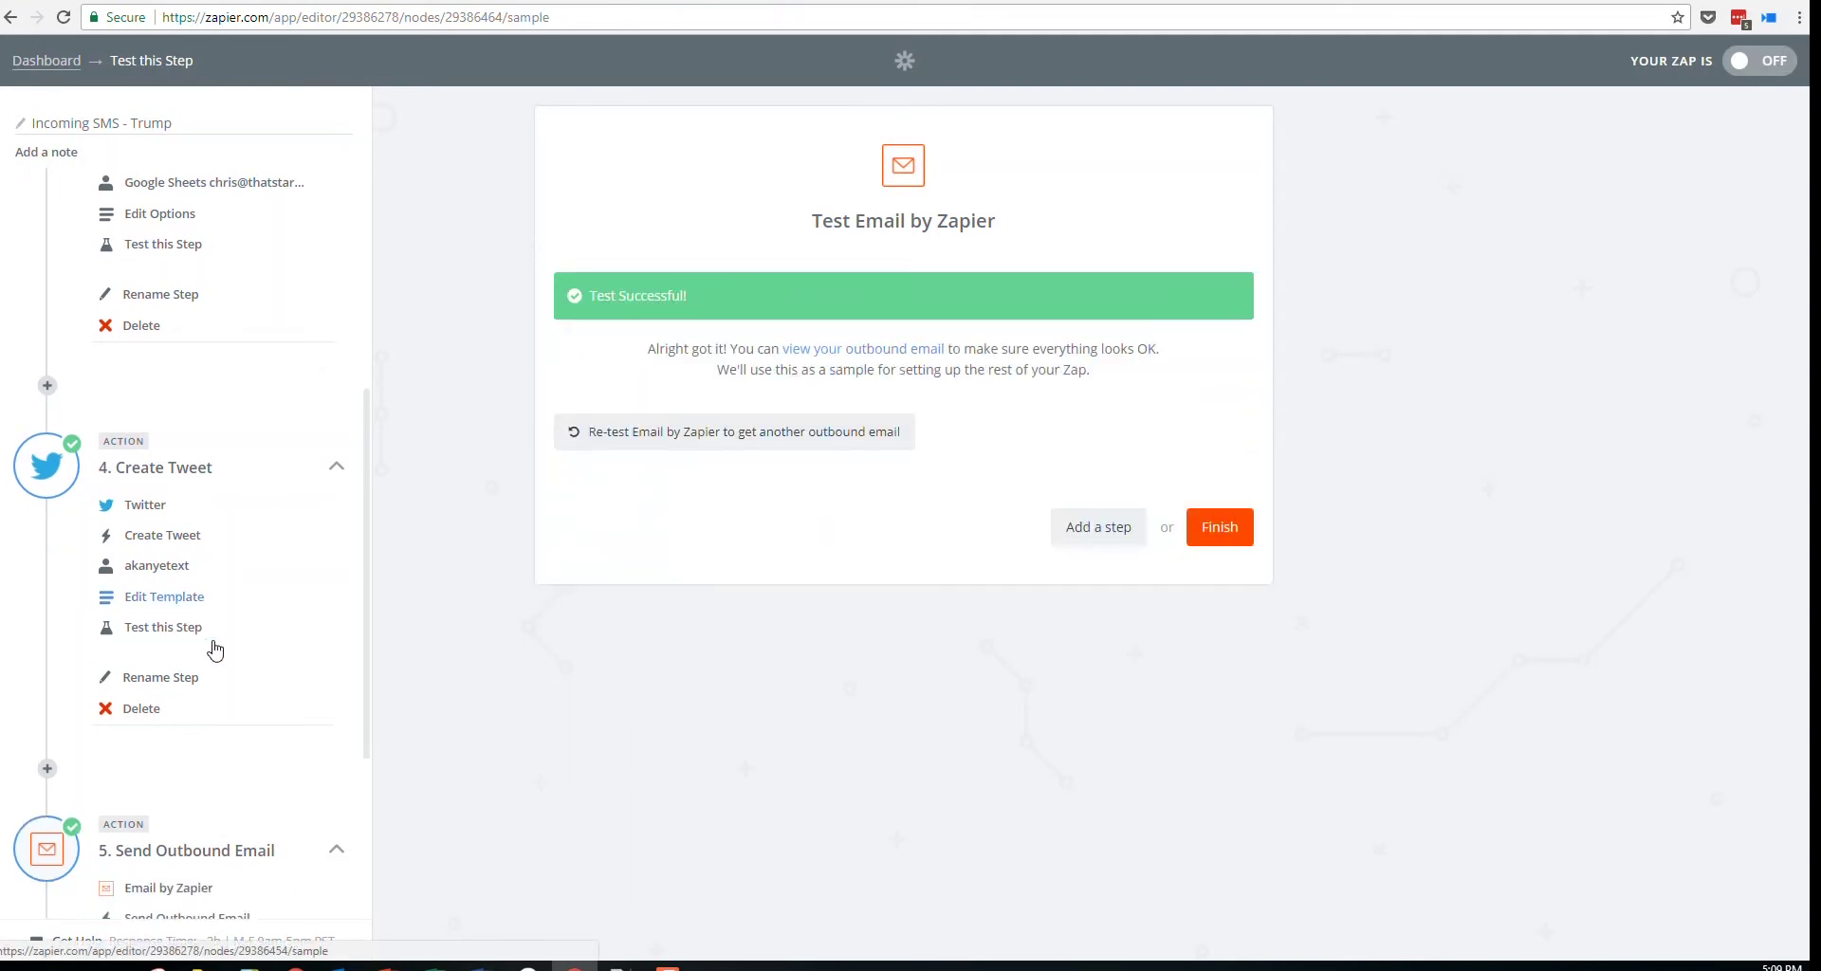
left_click(1218, 533)
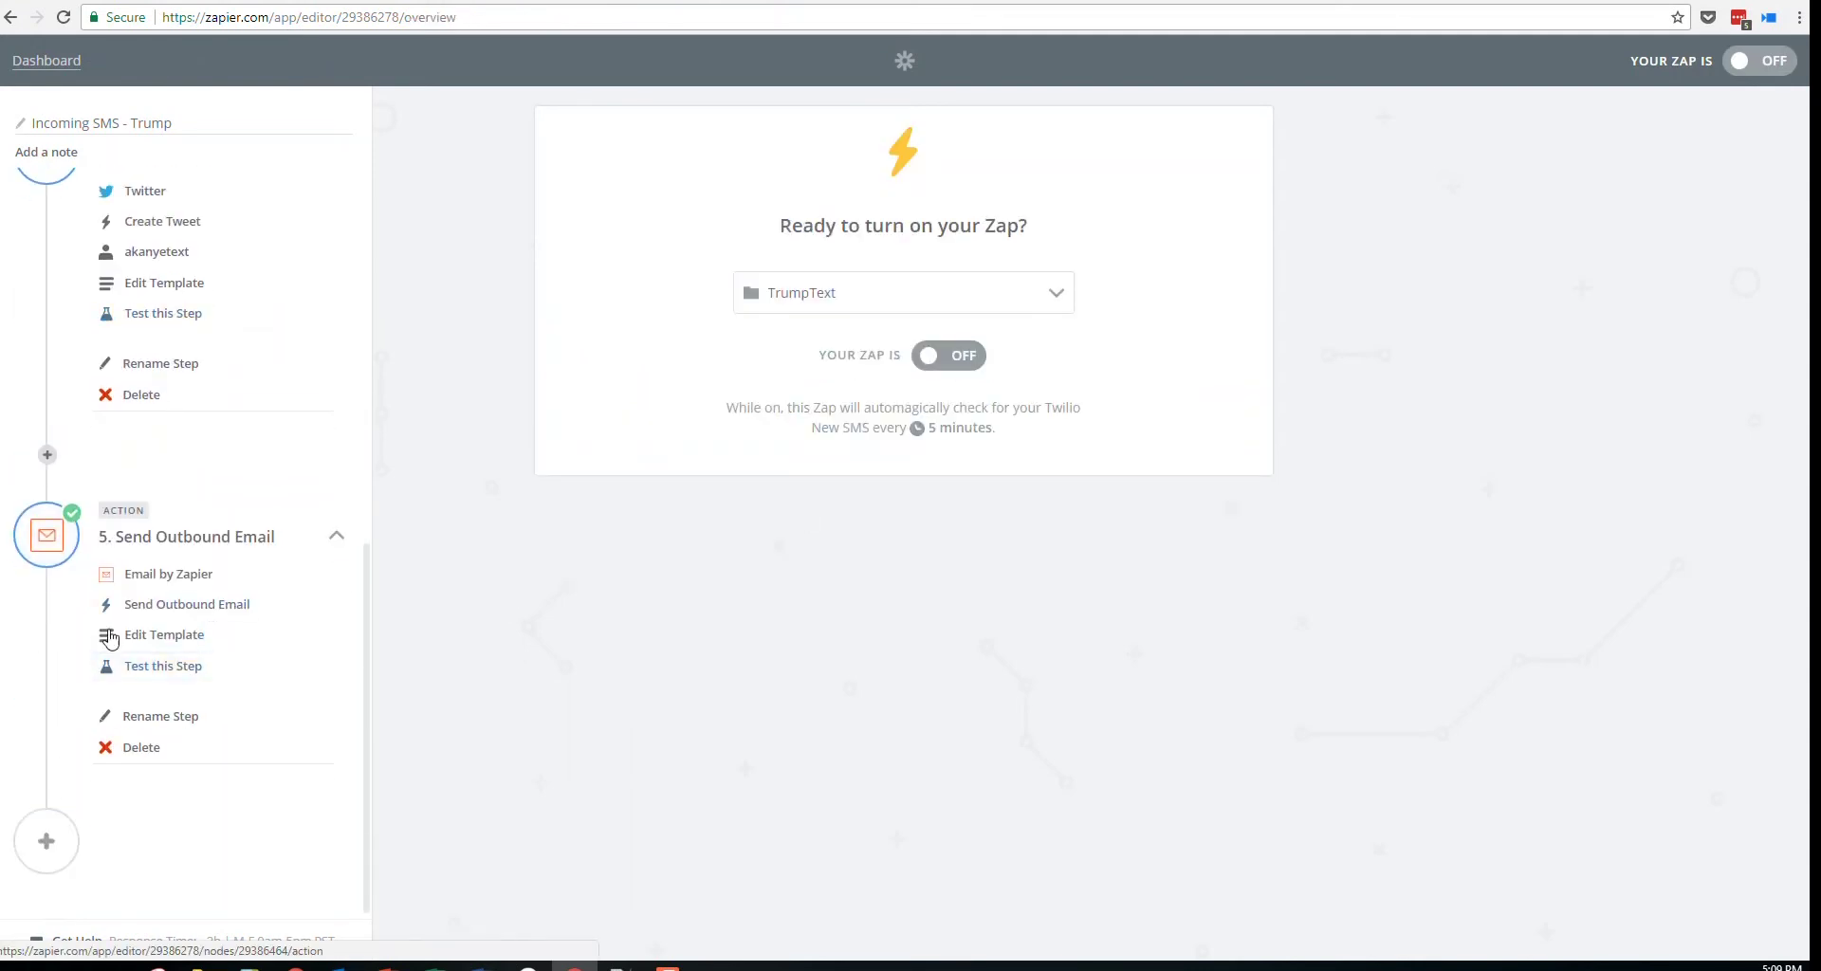
scroll(183, 618, "up", 1)
scroll(190, 622, "up", 8)
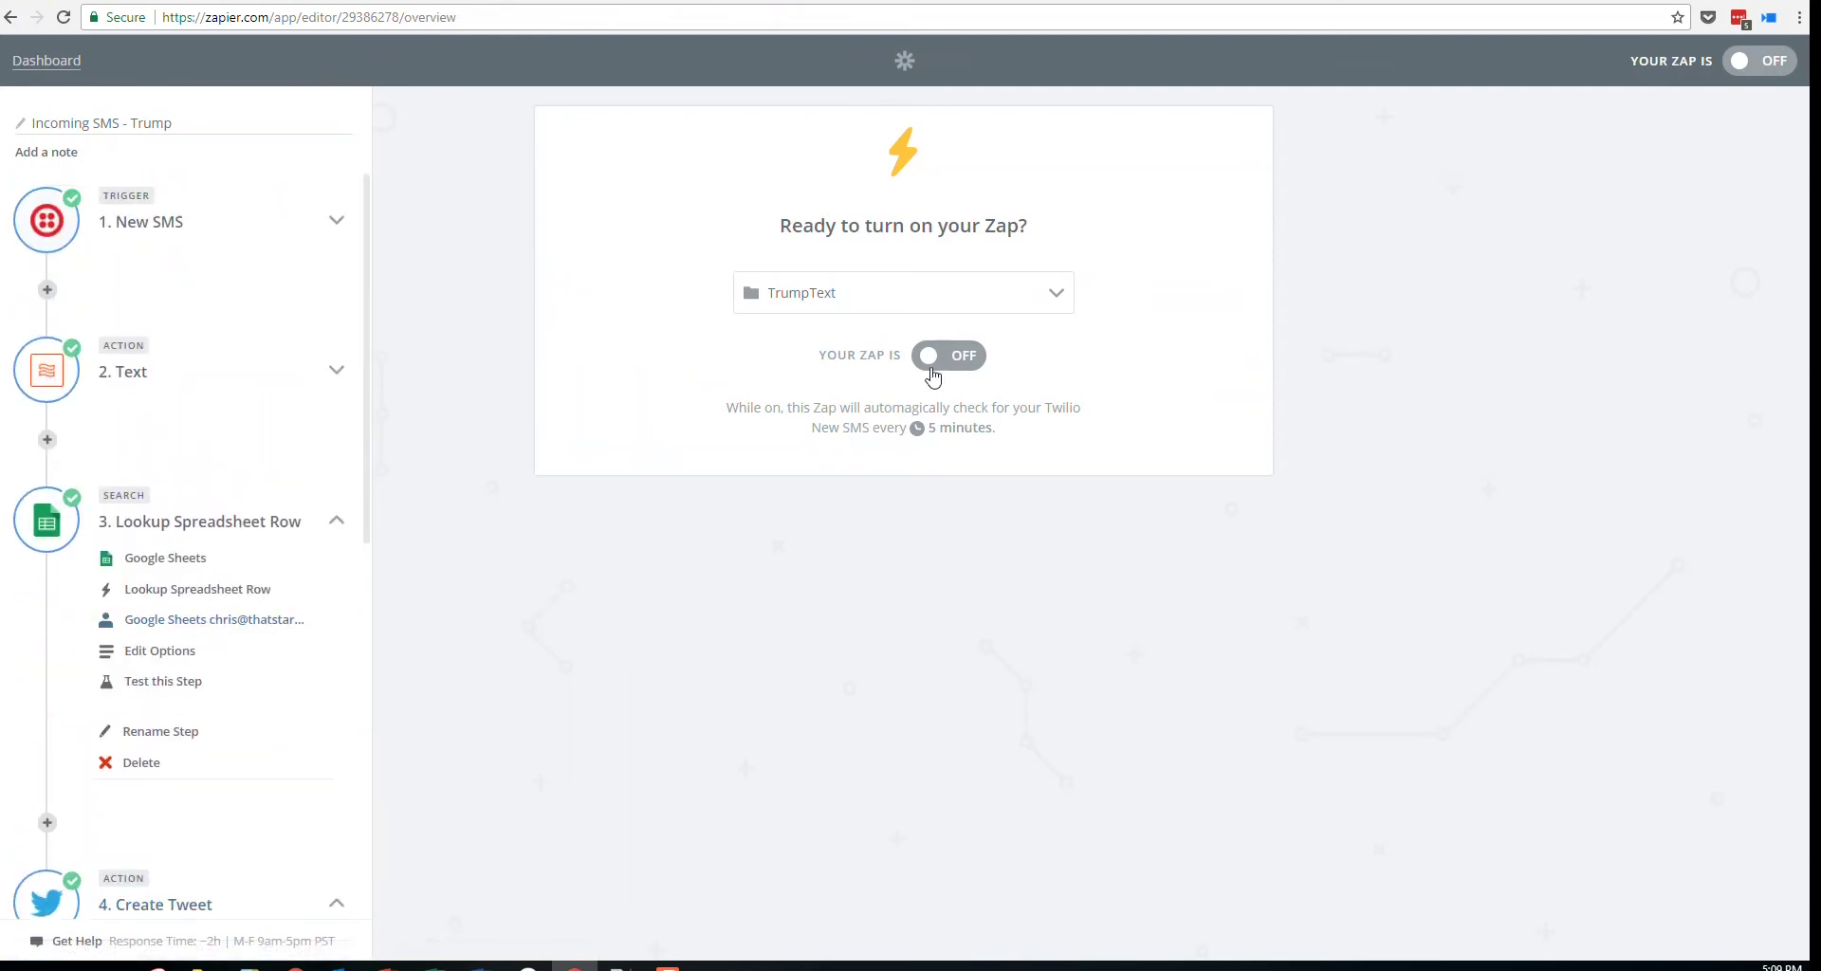
left_click(929, 361)
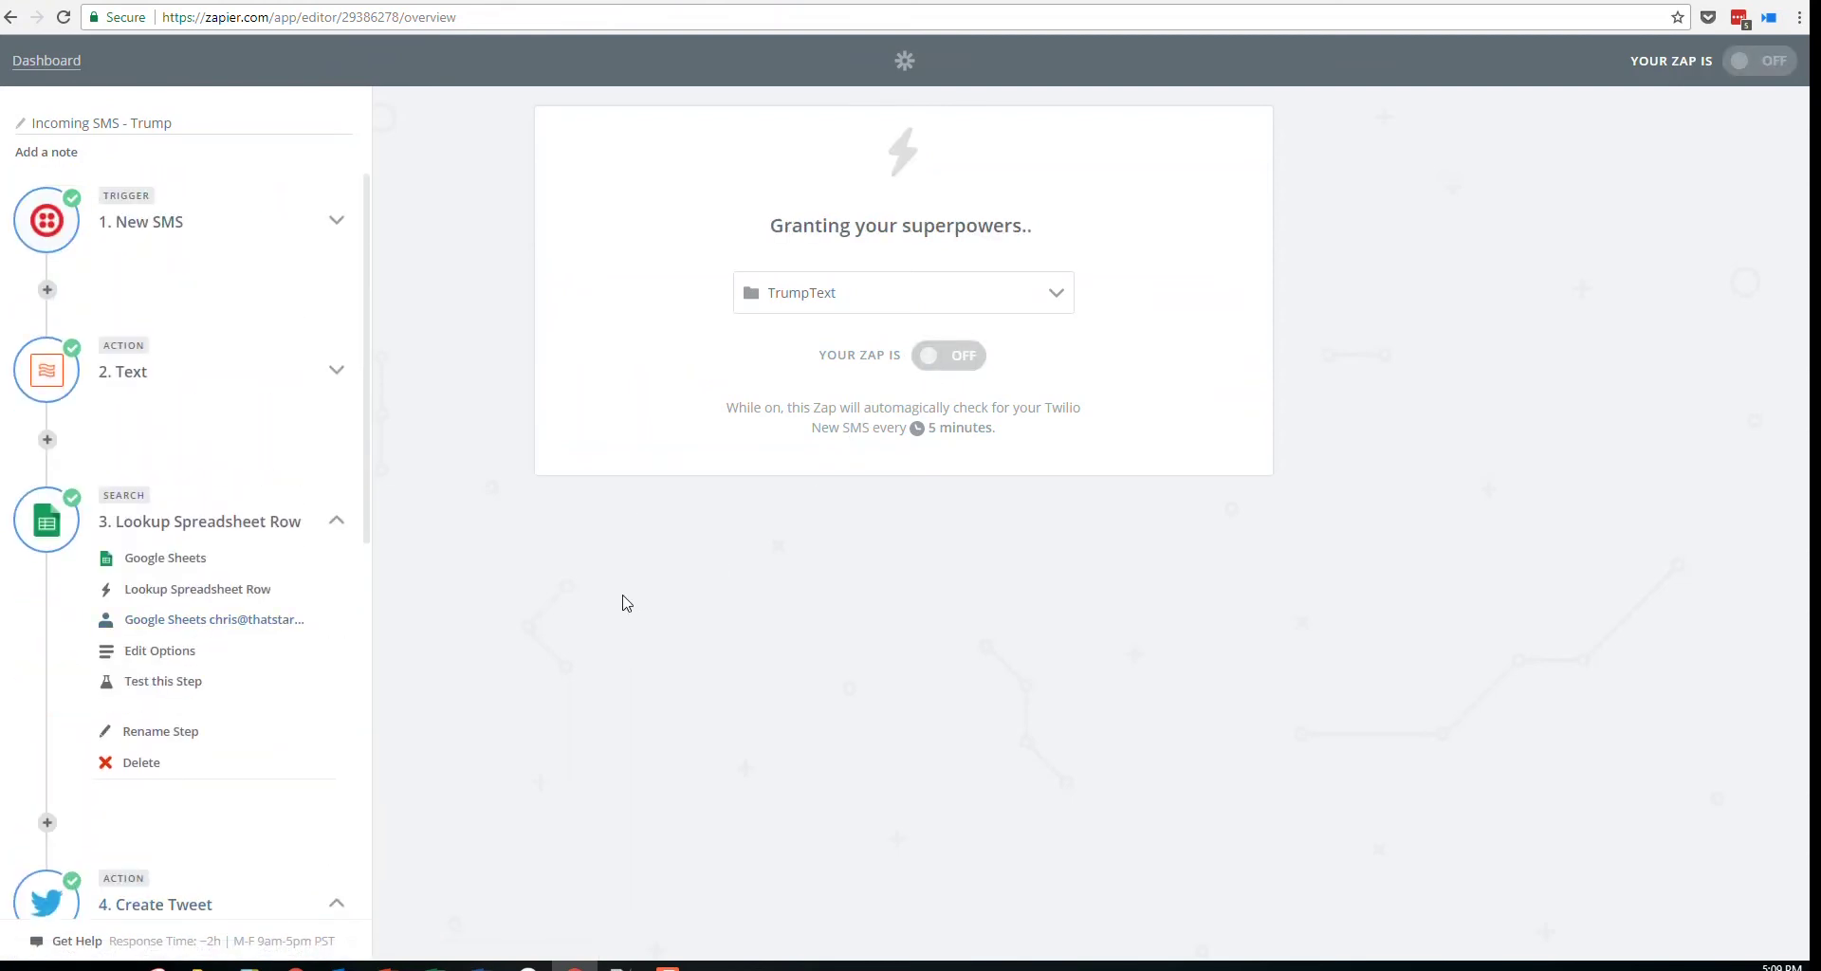